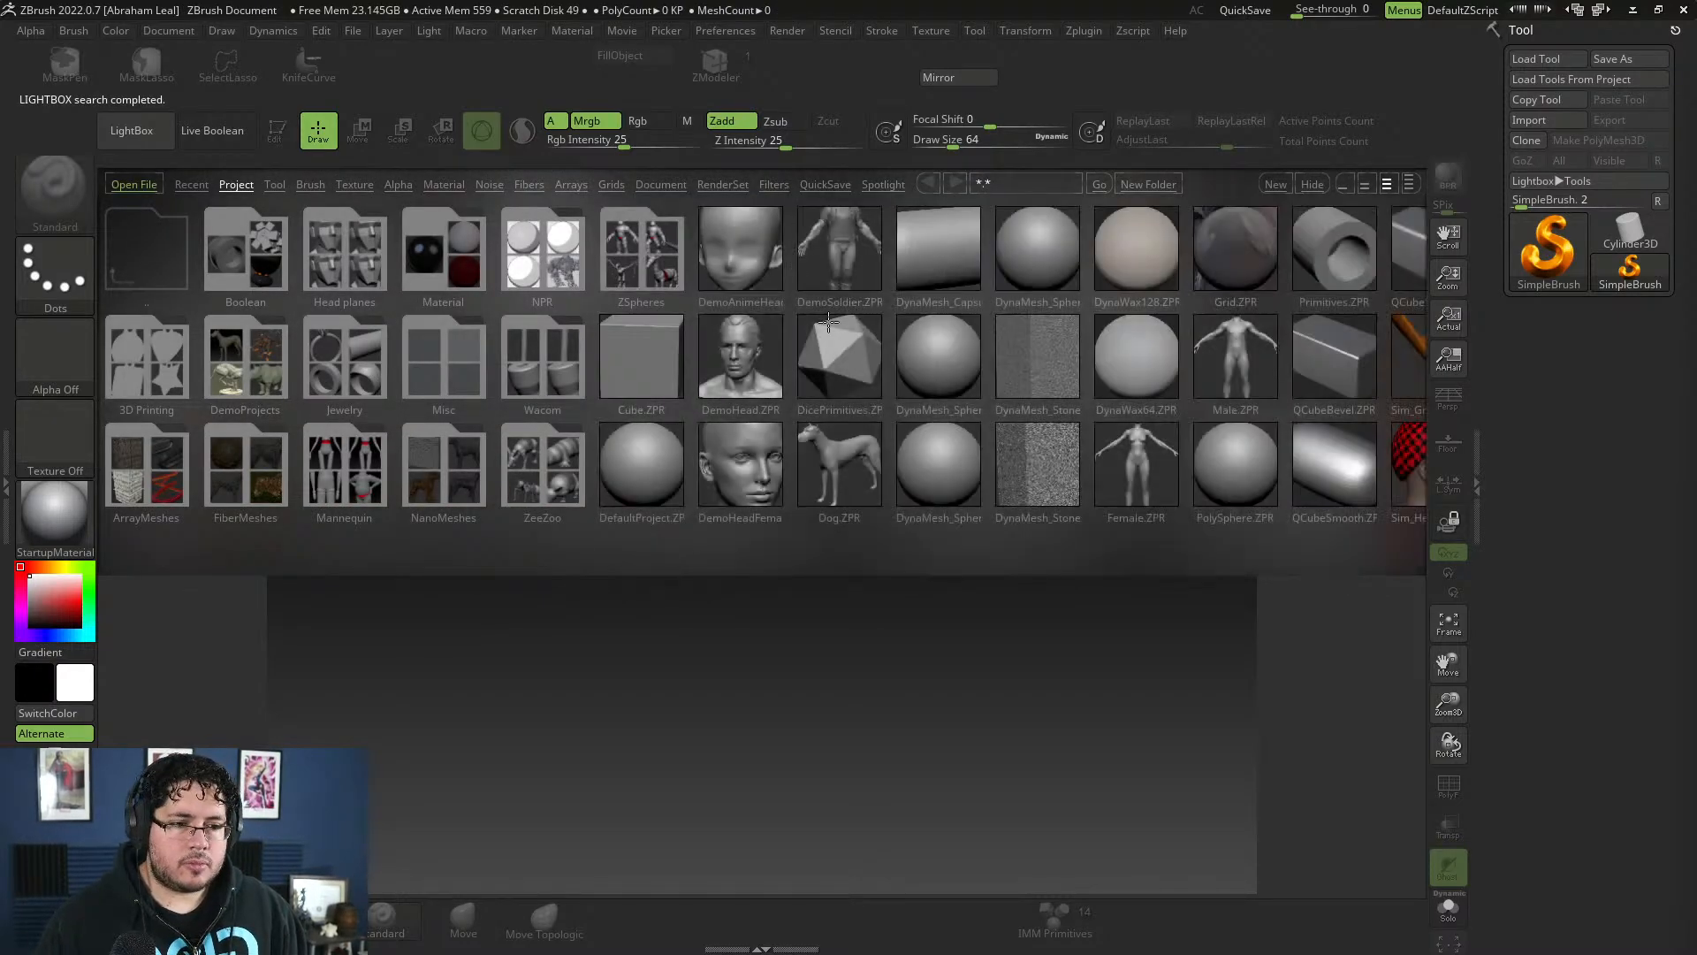
- Load the sLURK tool, place it on the canvas and enter Edit mode with the creature in three-quarter view
{"action": "left_click", "coordinate": [1547, 59]}
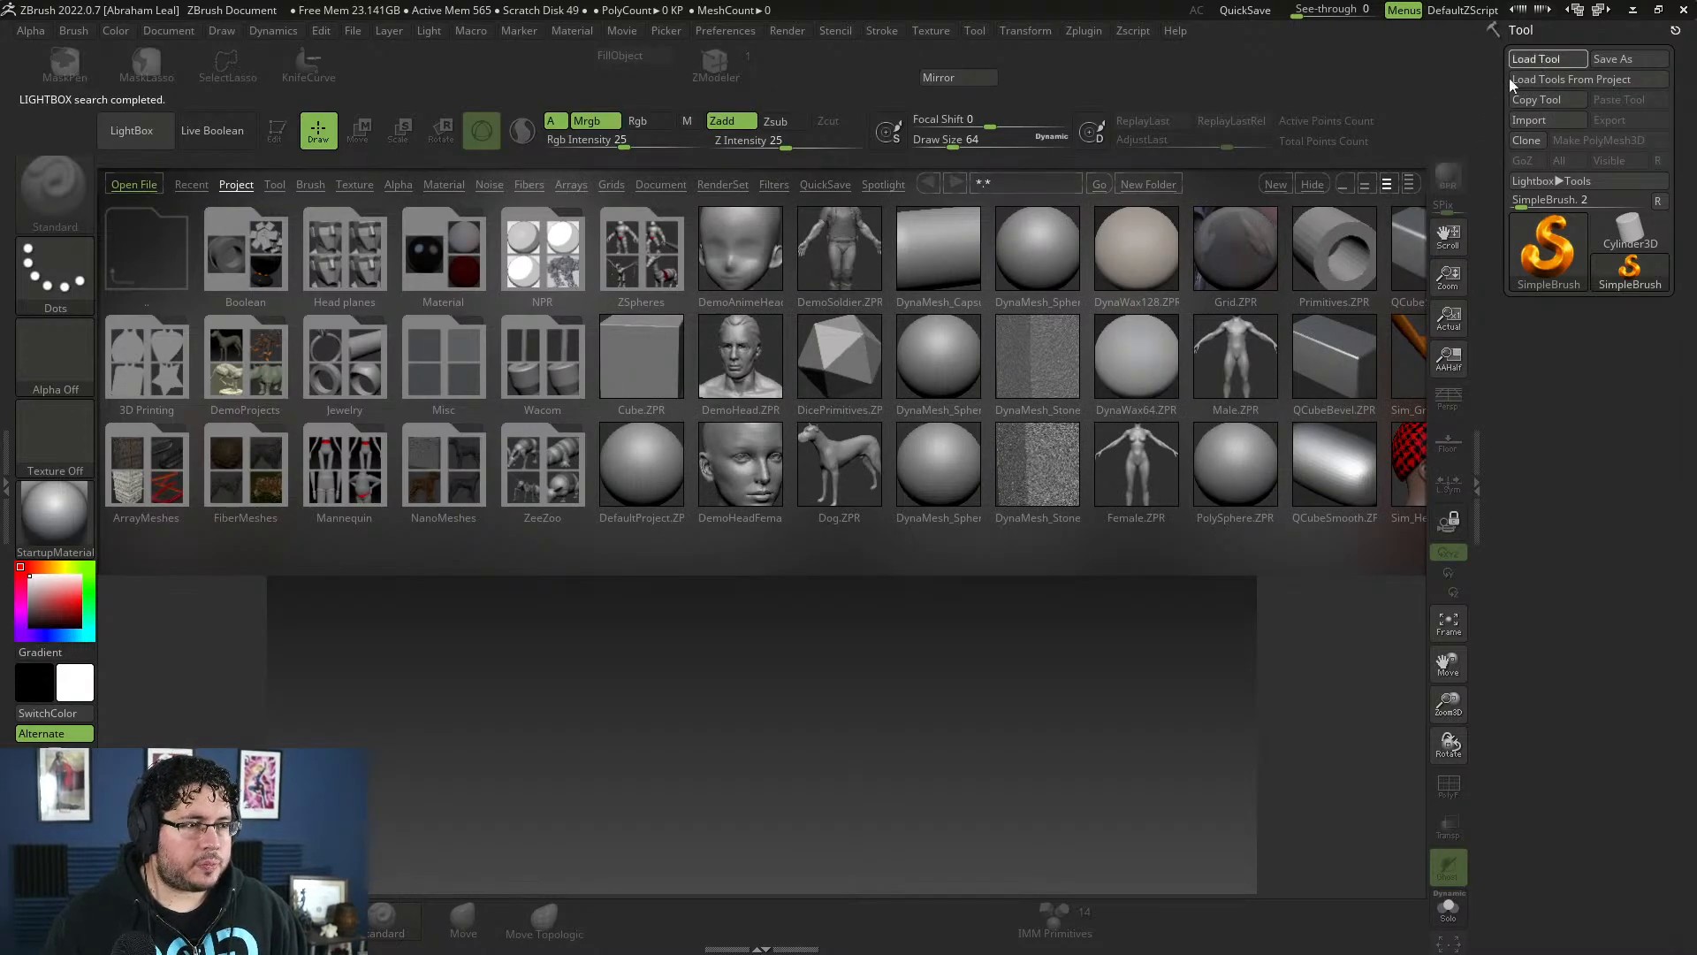
{"action": "key", "text": "Escape"}
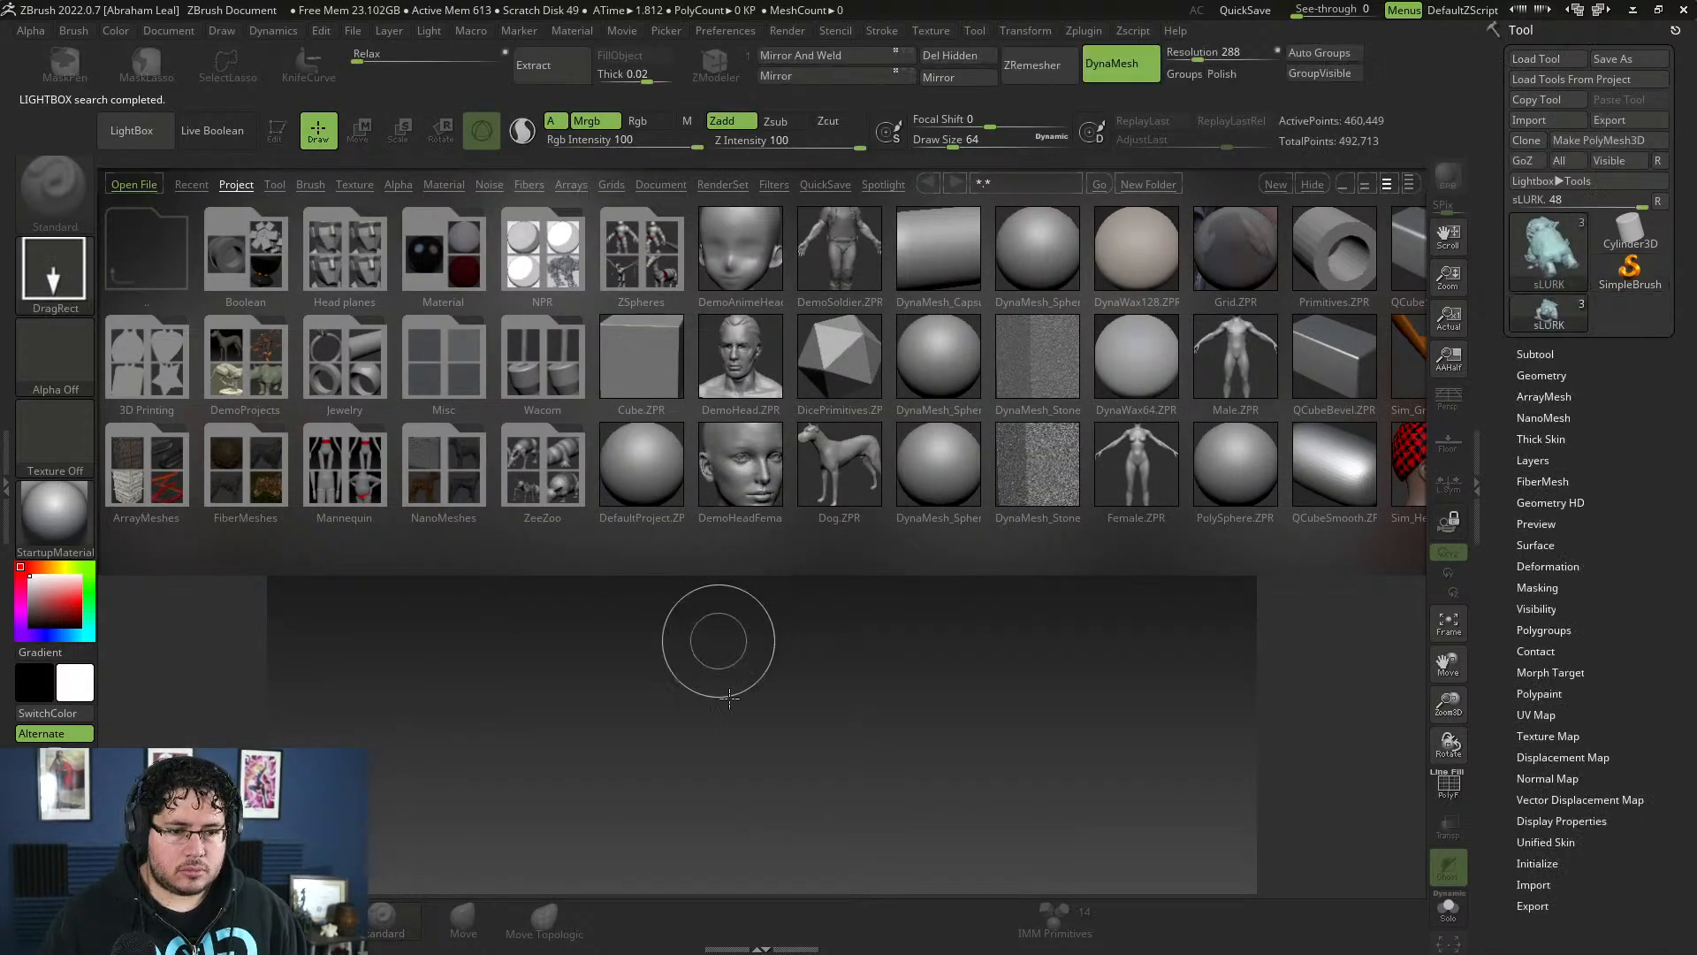
{"action": "left_click_drag", "start_coordinate": [720, 698], "coordinate": [770, 790]}
{"action": "key", "text": "t"}
{"action": "mouse_move", "coordinate": [981, 721]}
{"action": "left_mouse_down"}
{"action": "mouse_move", "coordinate": [872, 693]}
{"action": "mouse_move", "coordinate": [1175, 739]}
{"action": "mouse_move", "coordinate": [1132, 640]}
{"action": "mouse_move", "coordinate": [1161, 619]}
{"action": "mouse_move", "coordinate": [1149, 587]}
{"action": "mouse_move", "coordinate": [1122, 672]}
{"action": "mouse_move", "coordinate": [1122, 644]}
{"action": "mouse_move", "coordinate": [1132, 701]}
{"action": "mouse_move", "coordinate": [1150, 594]}
{"action": "left_mouse_up"}
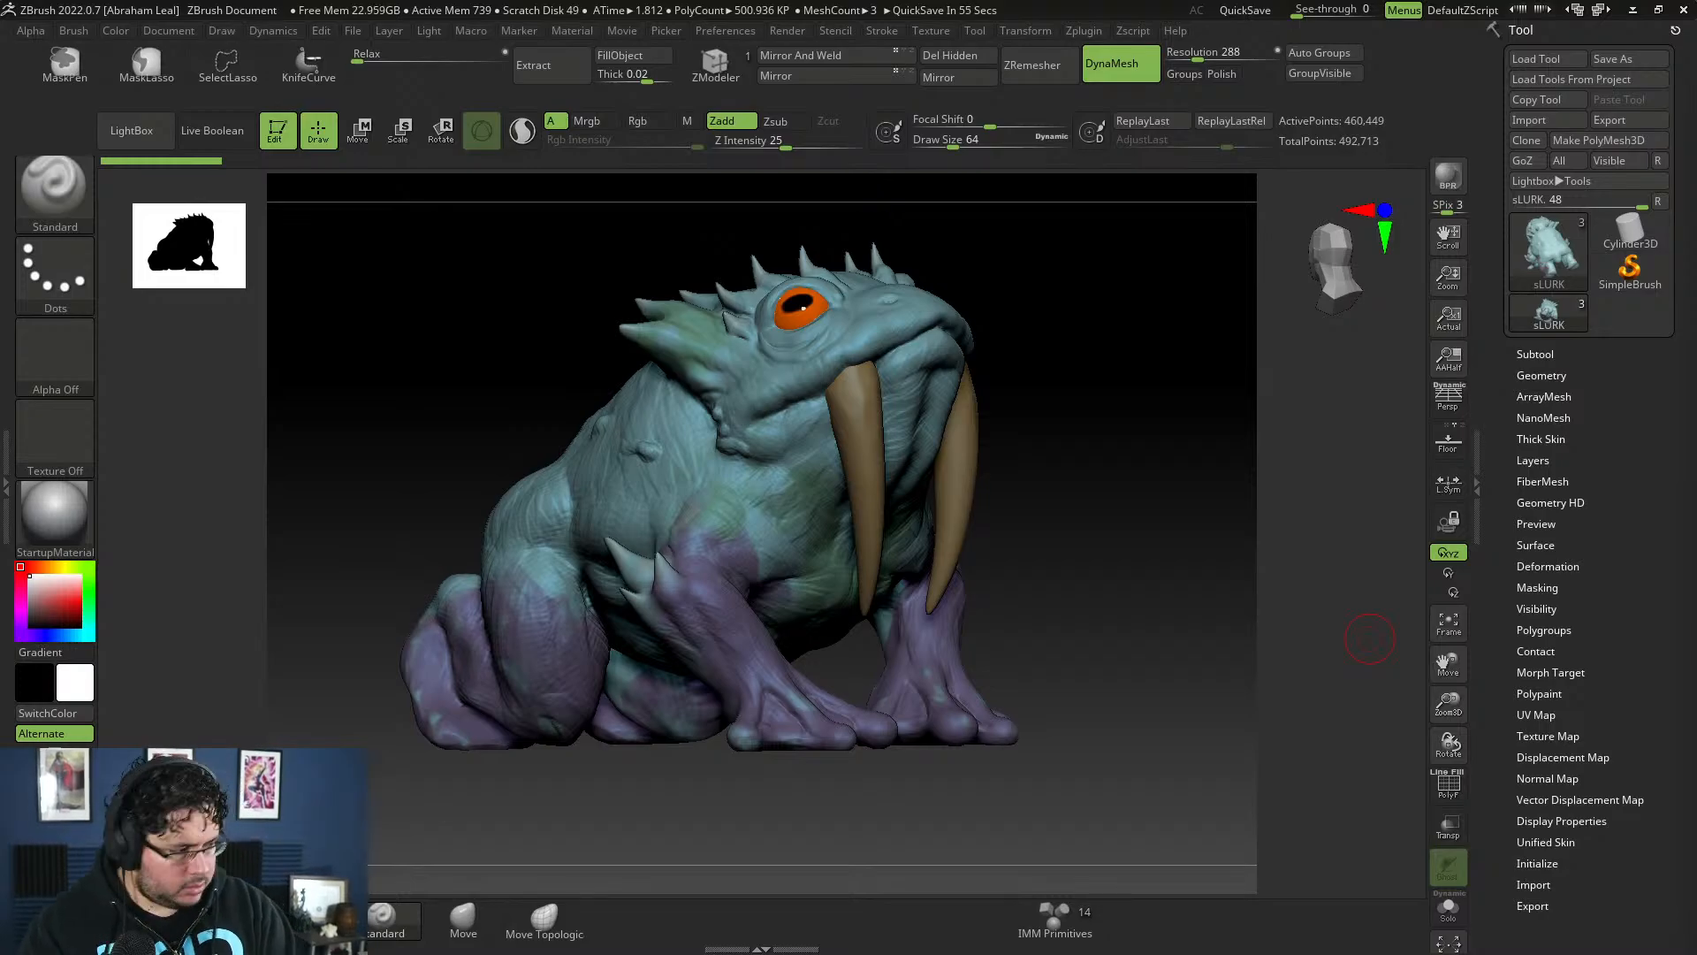
- Open the HuionTablet app, view the pen display's working area settings and minimize the app
{"action": "key", "text": "super"}
{"action": "type", "text": "hui"}
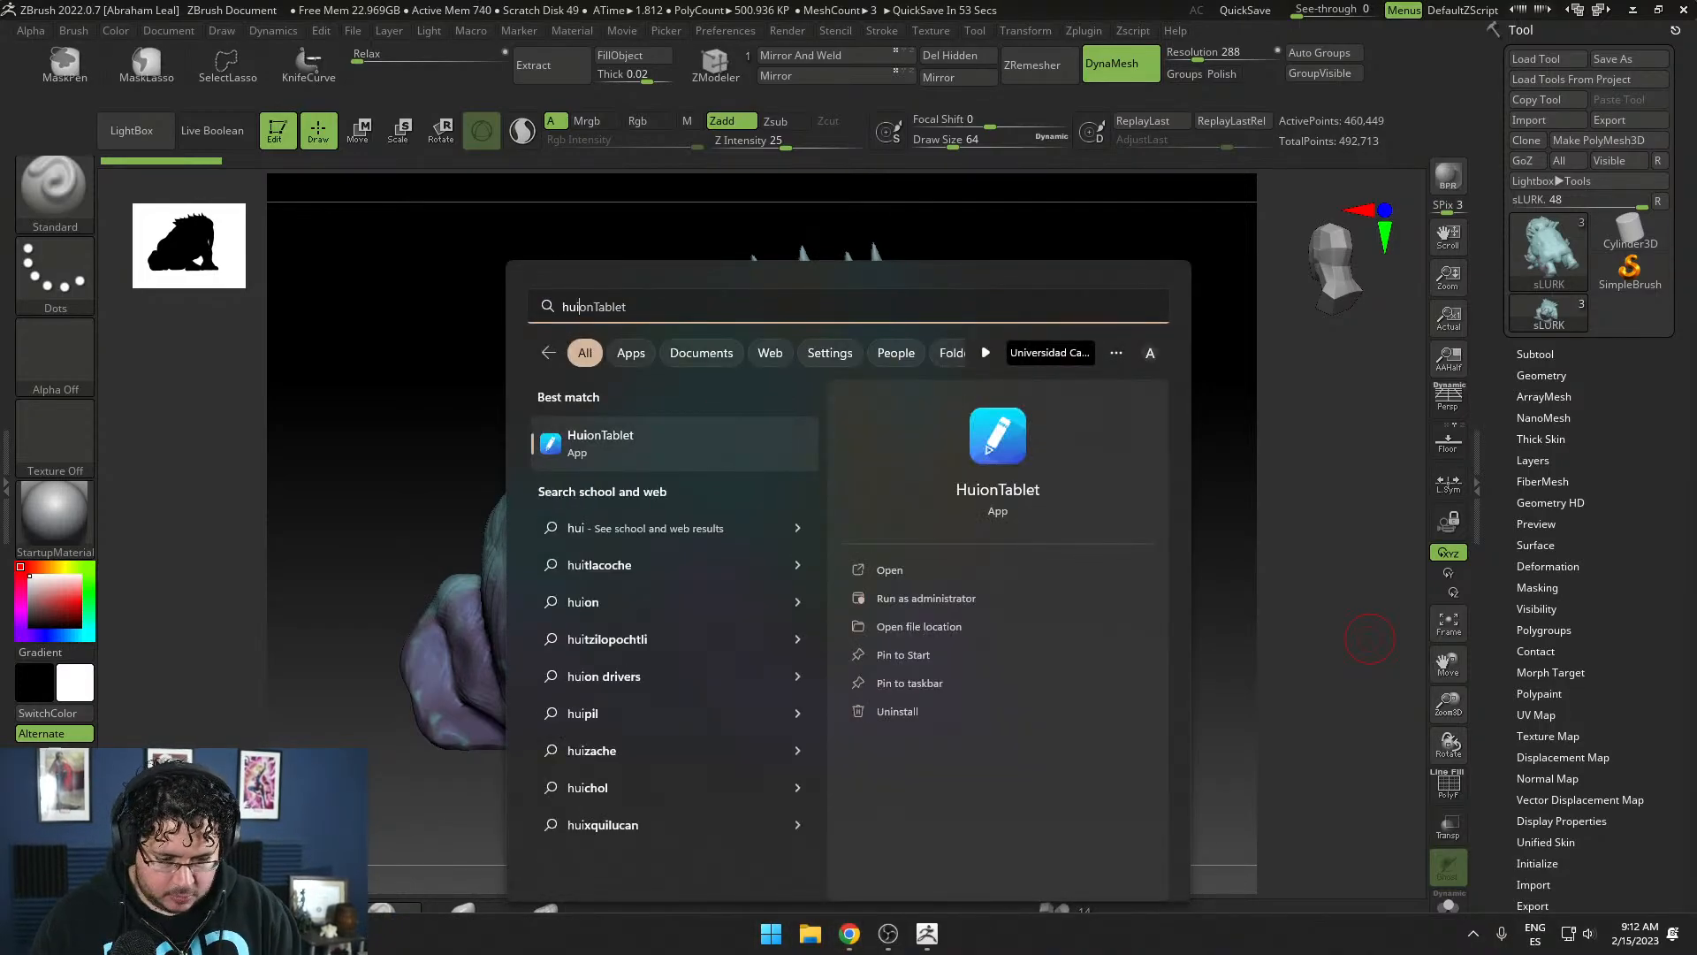
{"action": "key", "text": "Return"}
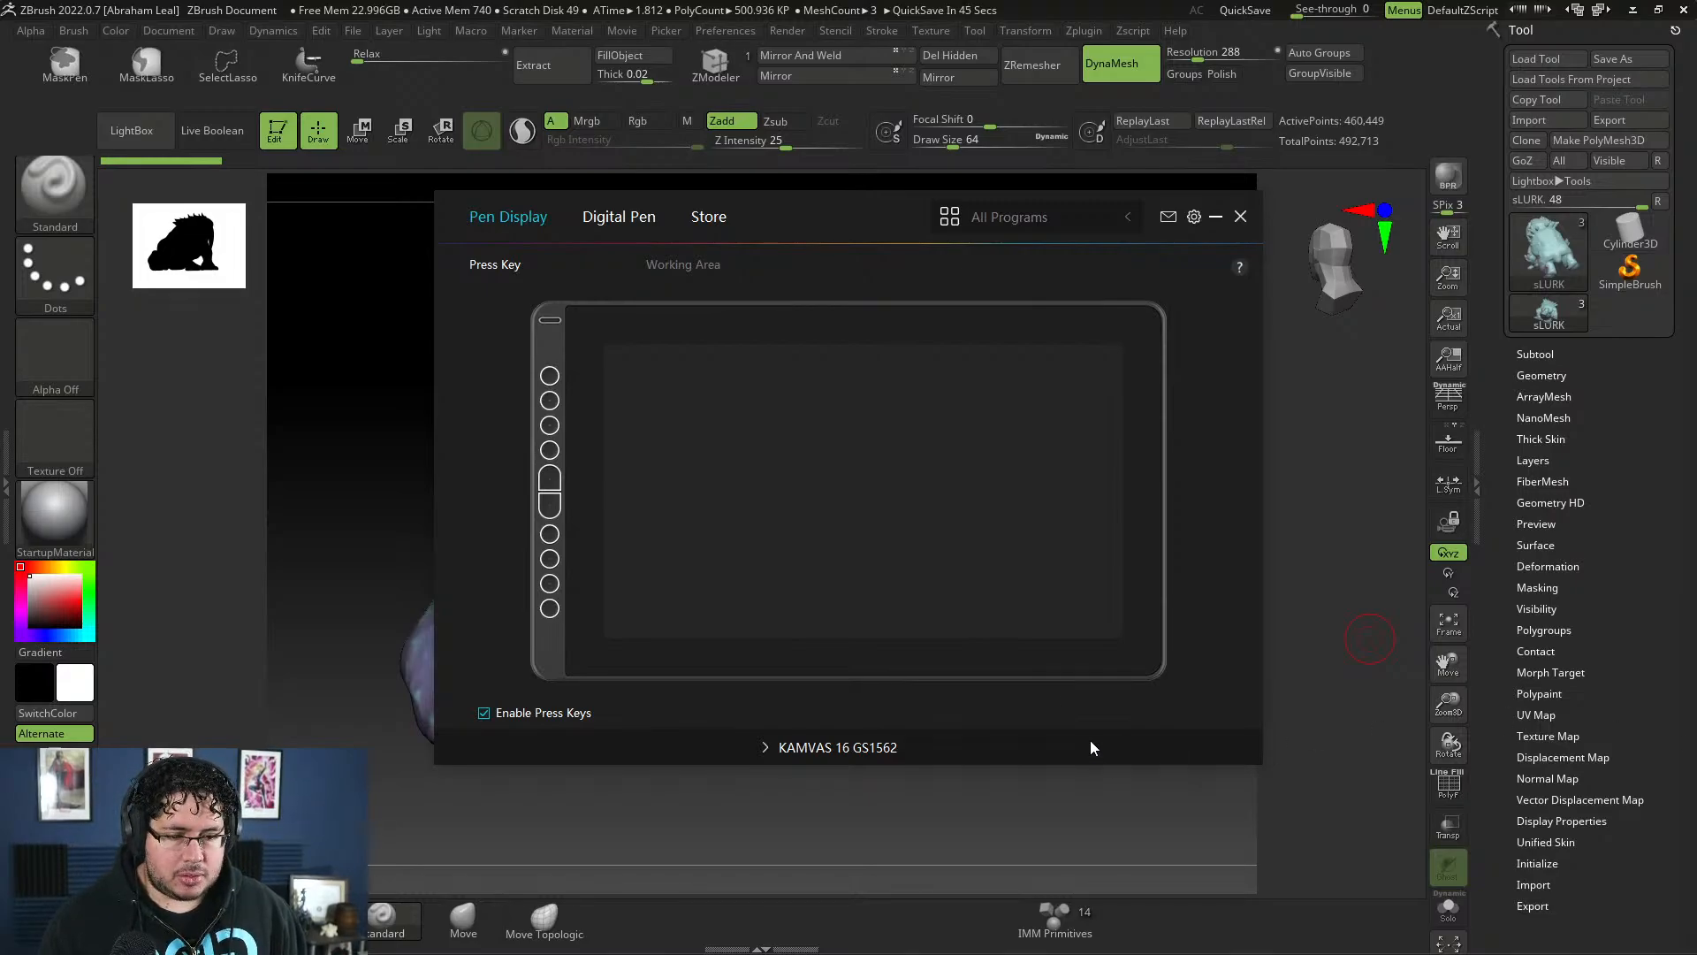
{"action": "left_click", "coordinate": [702, 265]}
{"action": "left_click", "coordinate": [671, 401]}
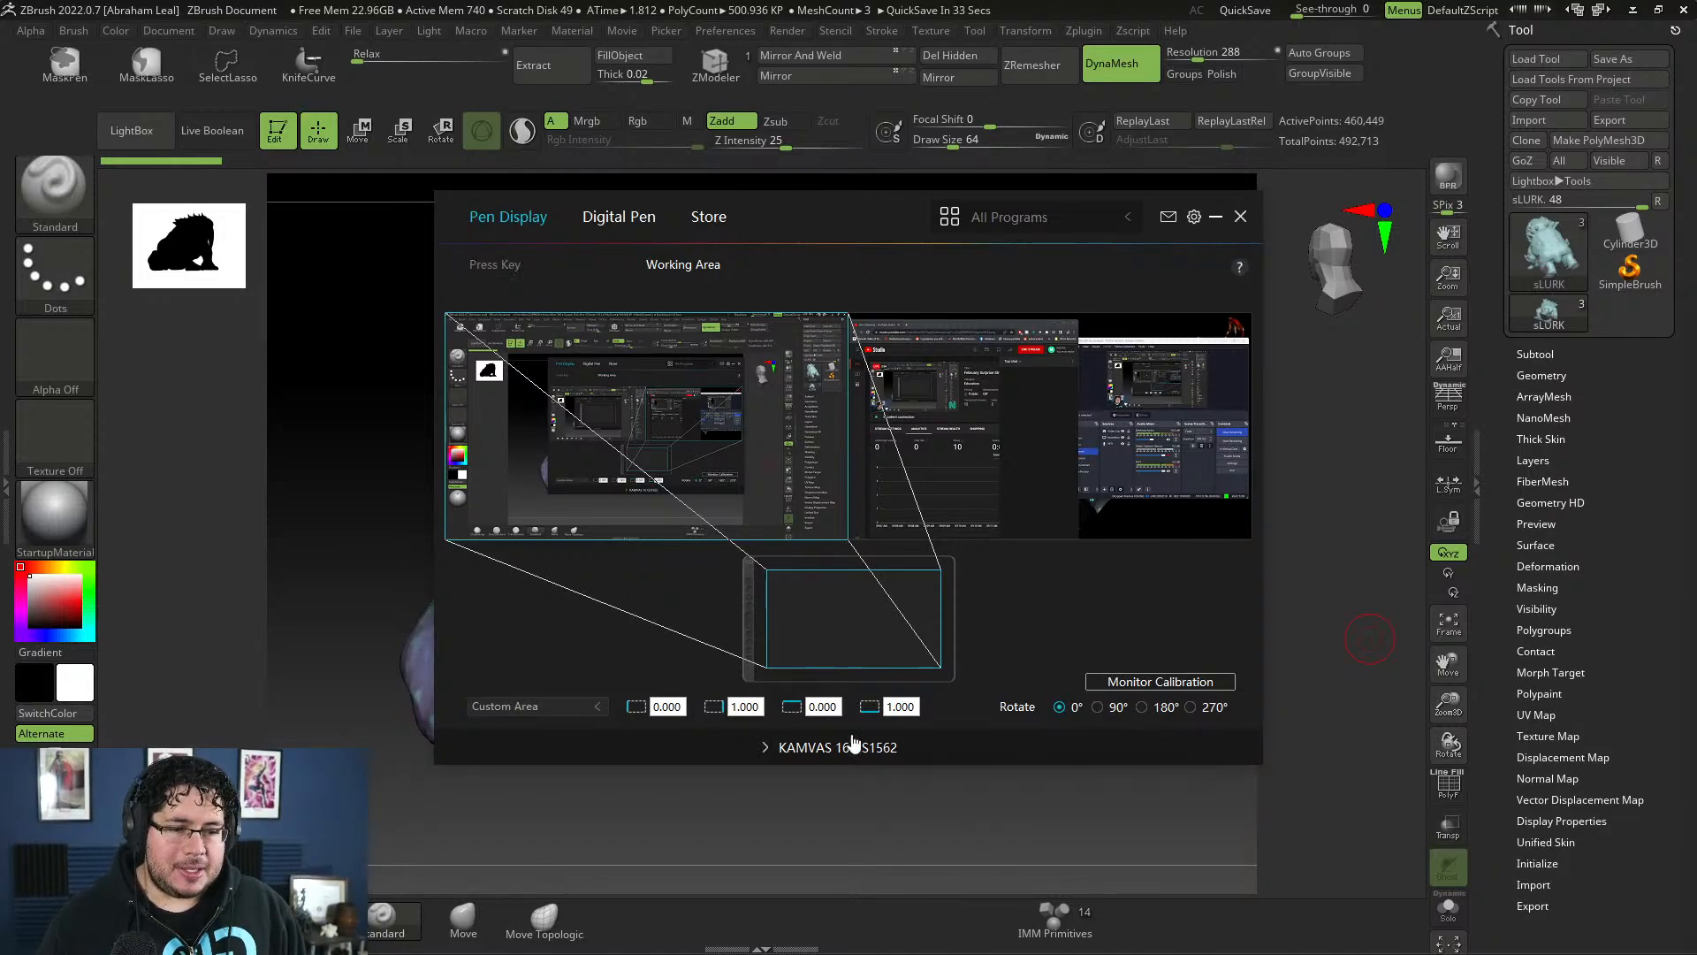
{"action": "left_click", "coordinate": [1216, 216]}
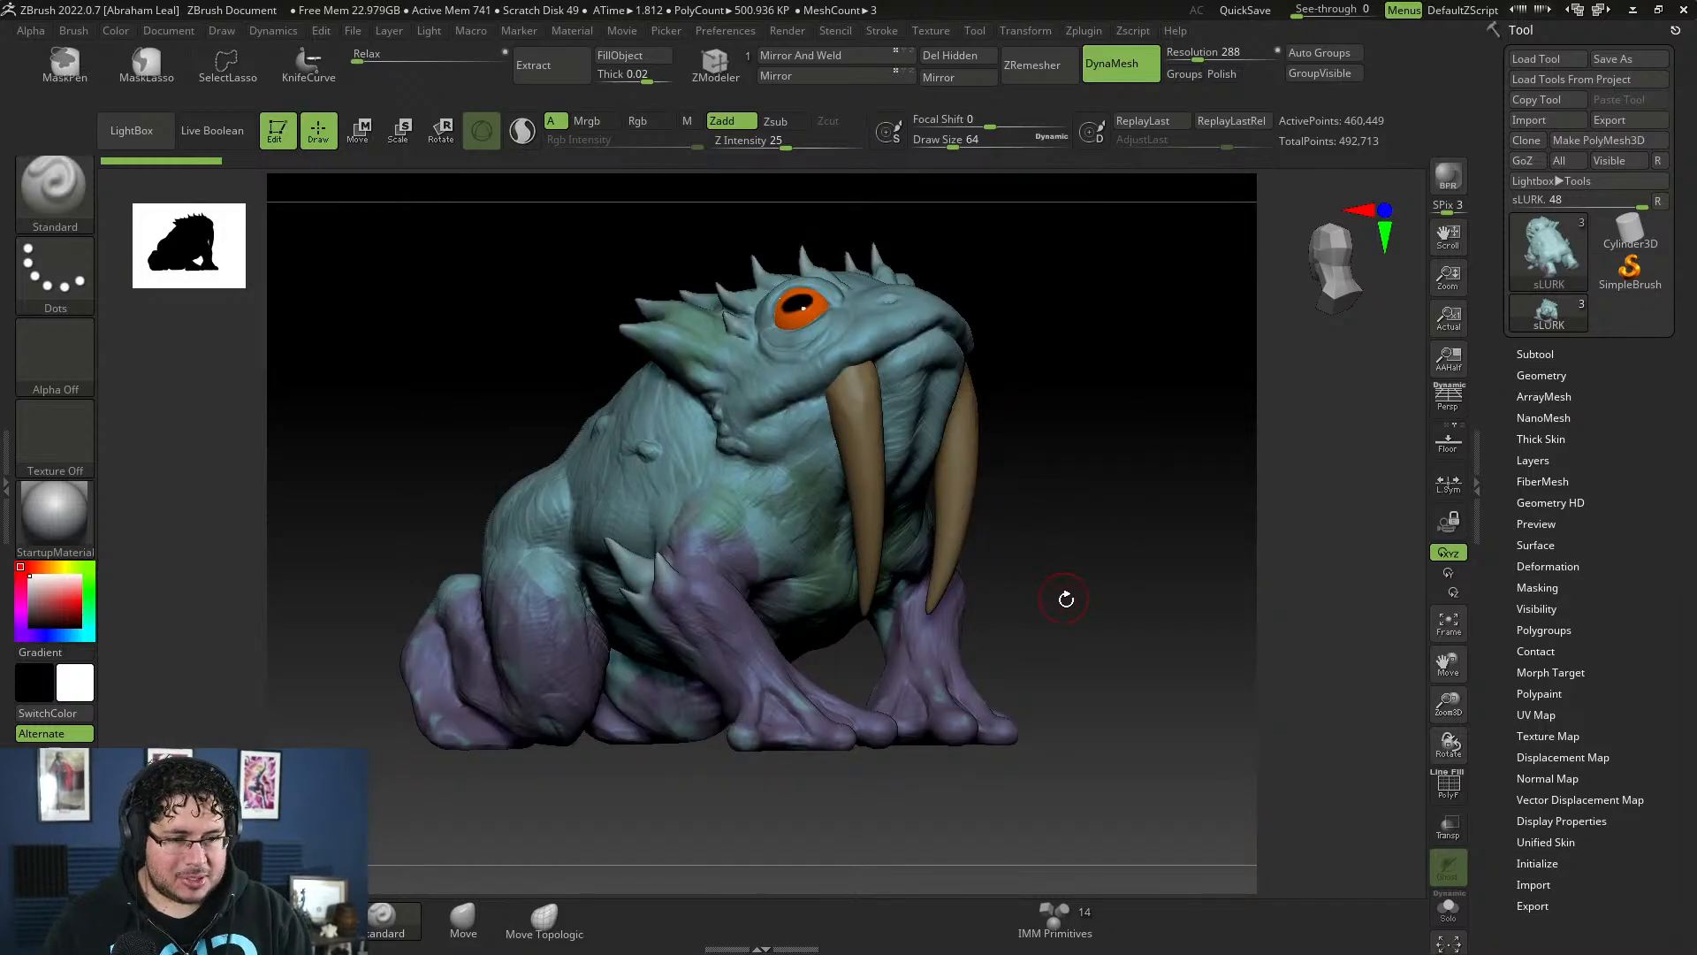
- Try building up clay on the creature's chest near the front shoulder with the ClayBuildup brush, and undo the strokes
{"action": "left_click_drag", "start_coordinate": [1064, 595], "coordinate": [1169, 610]}
{"action": "mouse_move", "coordinate": [1169, 610]}
{"action": "left_mouse_down"}
{"action": "mouse_move", "coordinate": [1091, 572]}
{"action": "mouse_move", "coordinate": [1118, 598]}
{"action": "mouse_move", "coordinate": [954, 496]}
{"action": "left_mouse_up"}
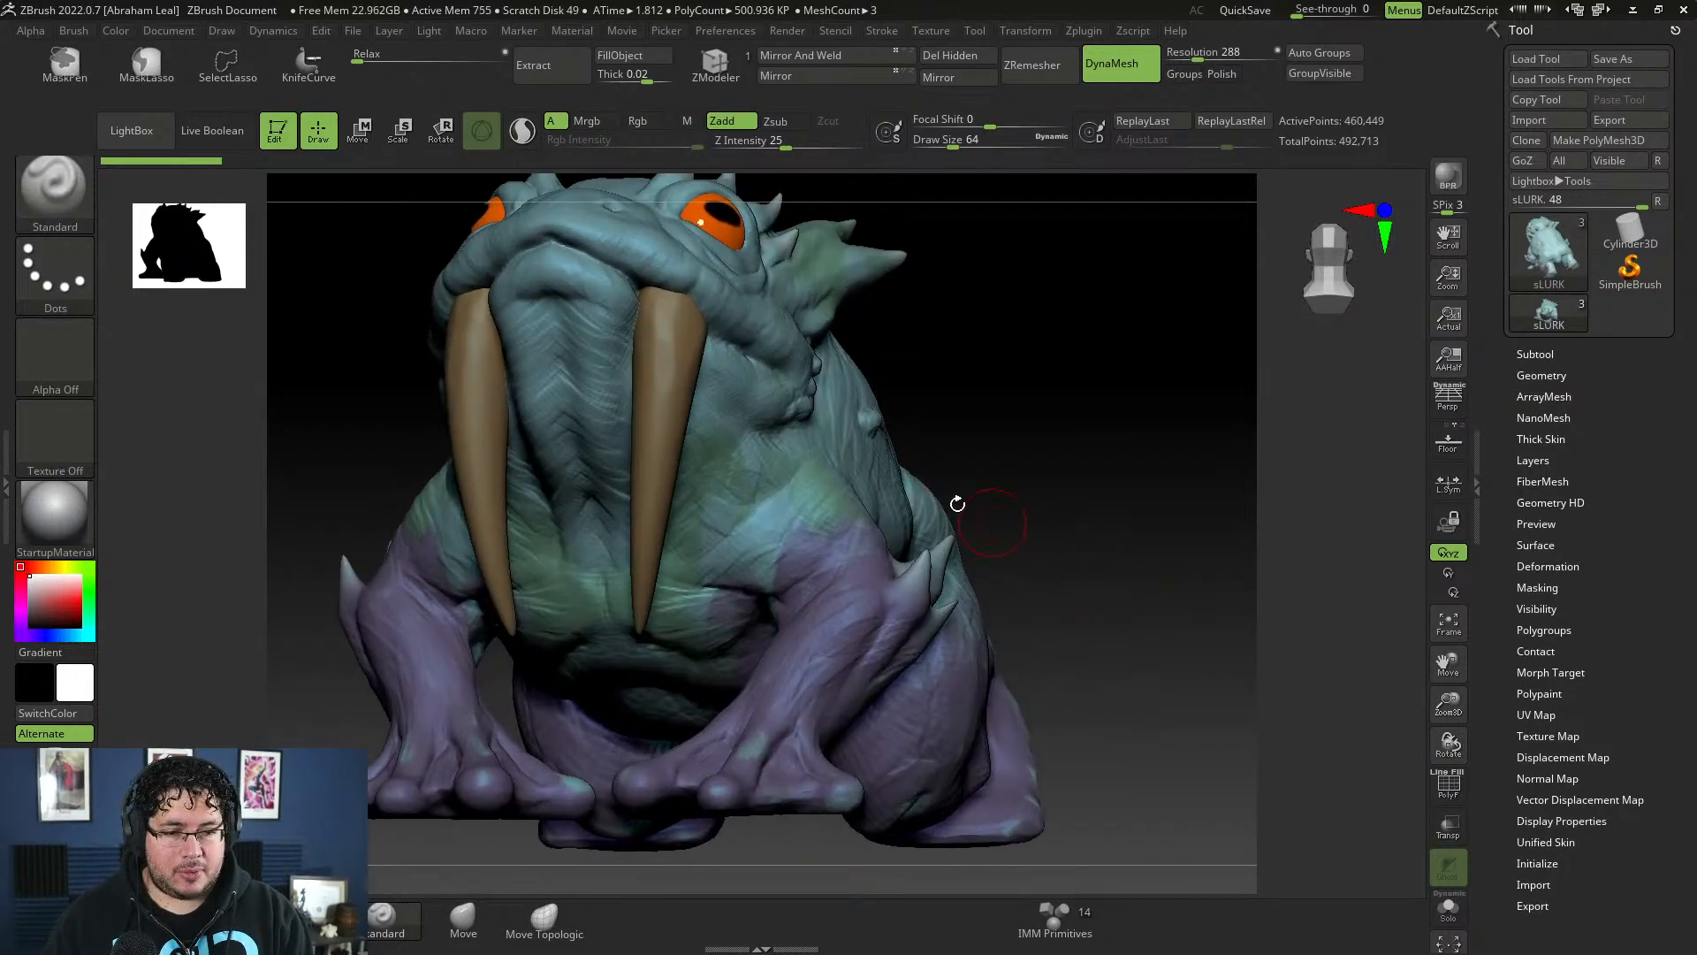
{"action": "key", "text": "b"}
{"action": "key", "text": "c"}
{"action": "key", "text": "b"}
{"action": "left_click_drag", "start_coordinate": [836, 509], "coordinate": [769, 557]}
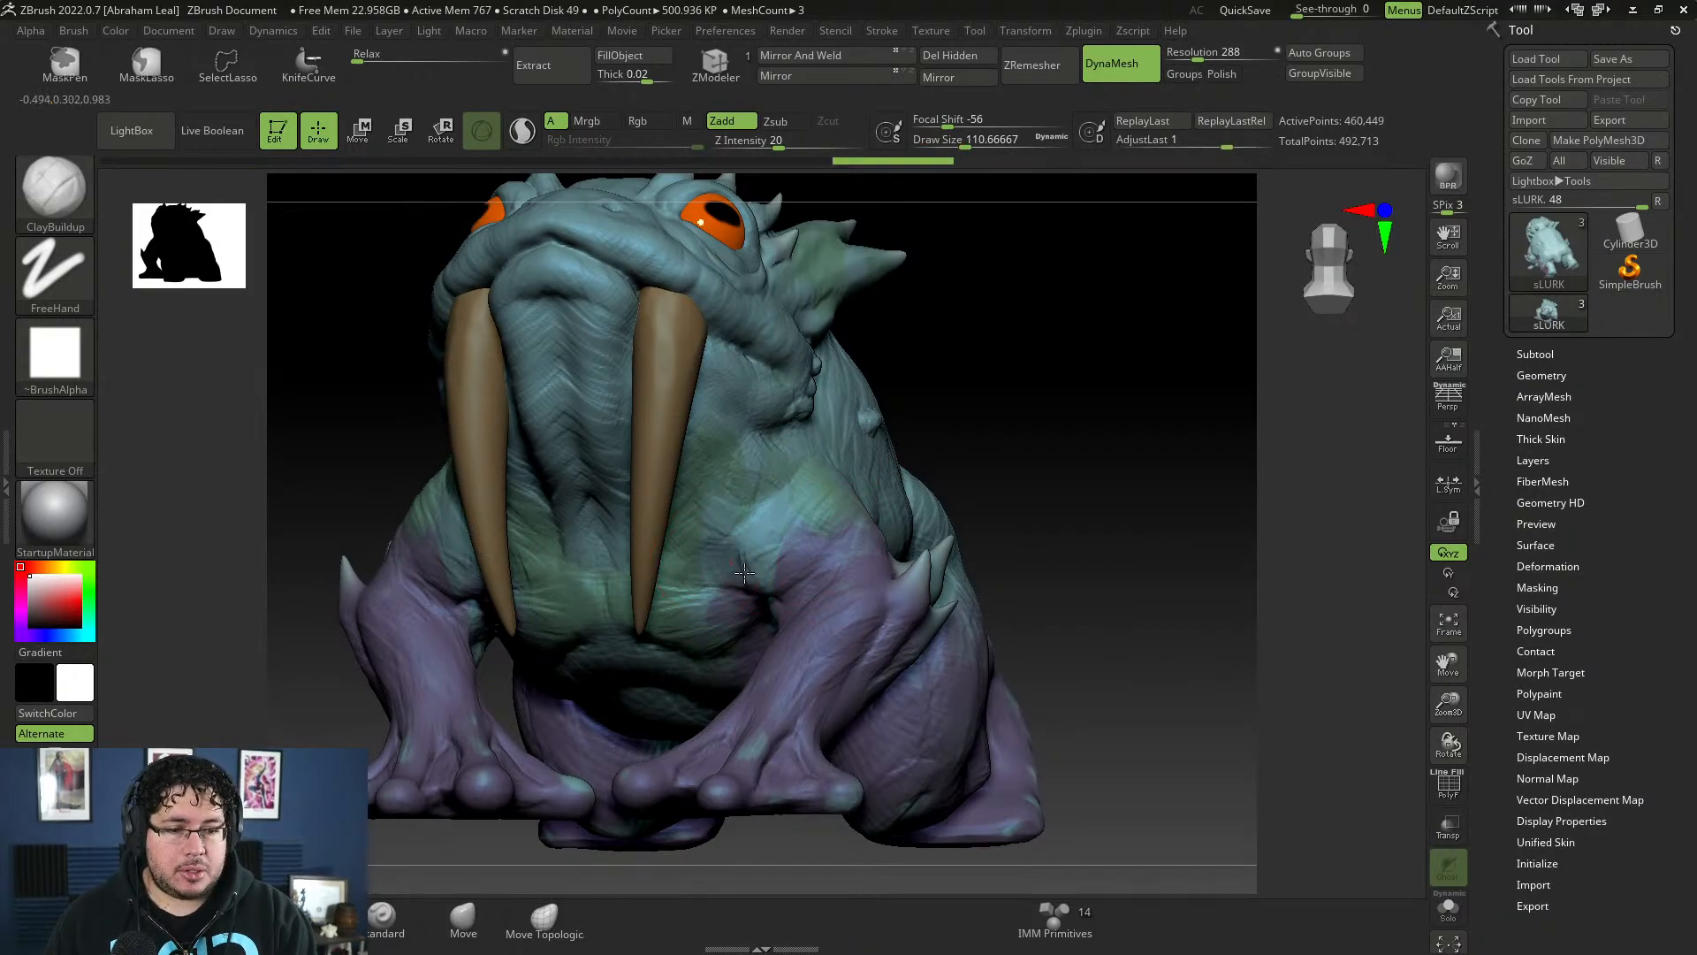
{"action": "mouse_move", "coordinate": [743, 550]}
{"action": "left_mouse_down"}
{"action": "mouse_move", "coordinate": [748, 566]}
{"action": "mouse_move", "coordinate": [786, 523]}
{"action": "mouse_move", "coordinate": [777, 561]}
{"action": "mouse_move", "coordinate": [806, 511]}
{"action": "mouse_move", "coordinate": [813, 543]}
{"action": "mouse_move", "coordinate": [782, 565]}
{"action": "left_mouse_up"}
{"action": "key", "text": "space"}
{"action": "left_click", "coordinate": [791, 531]}
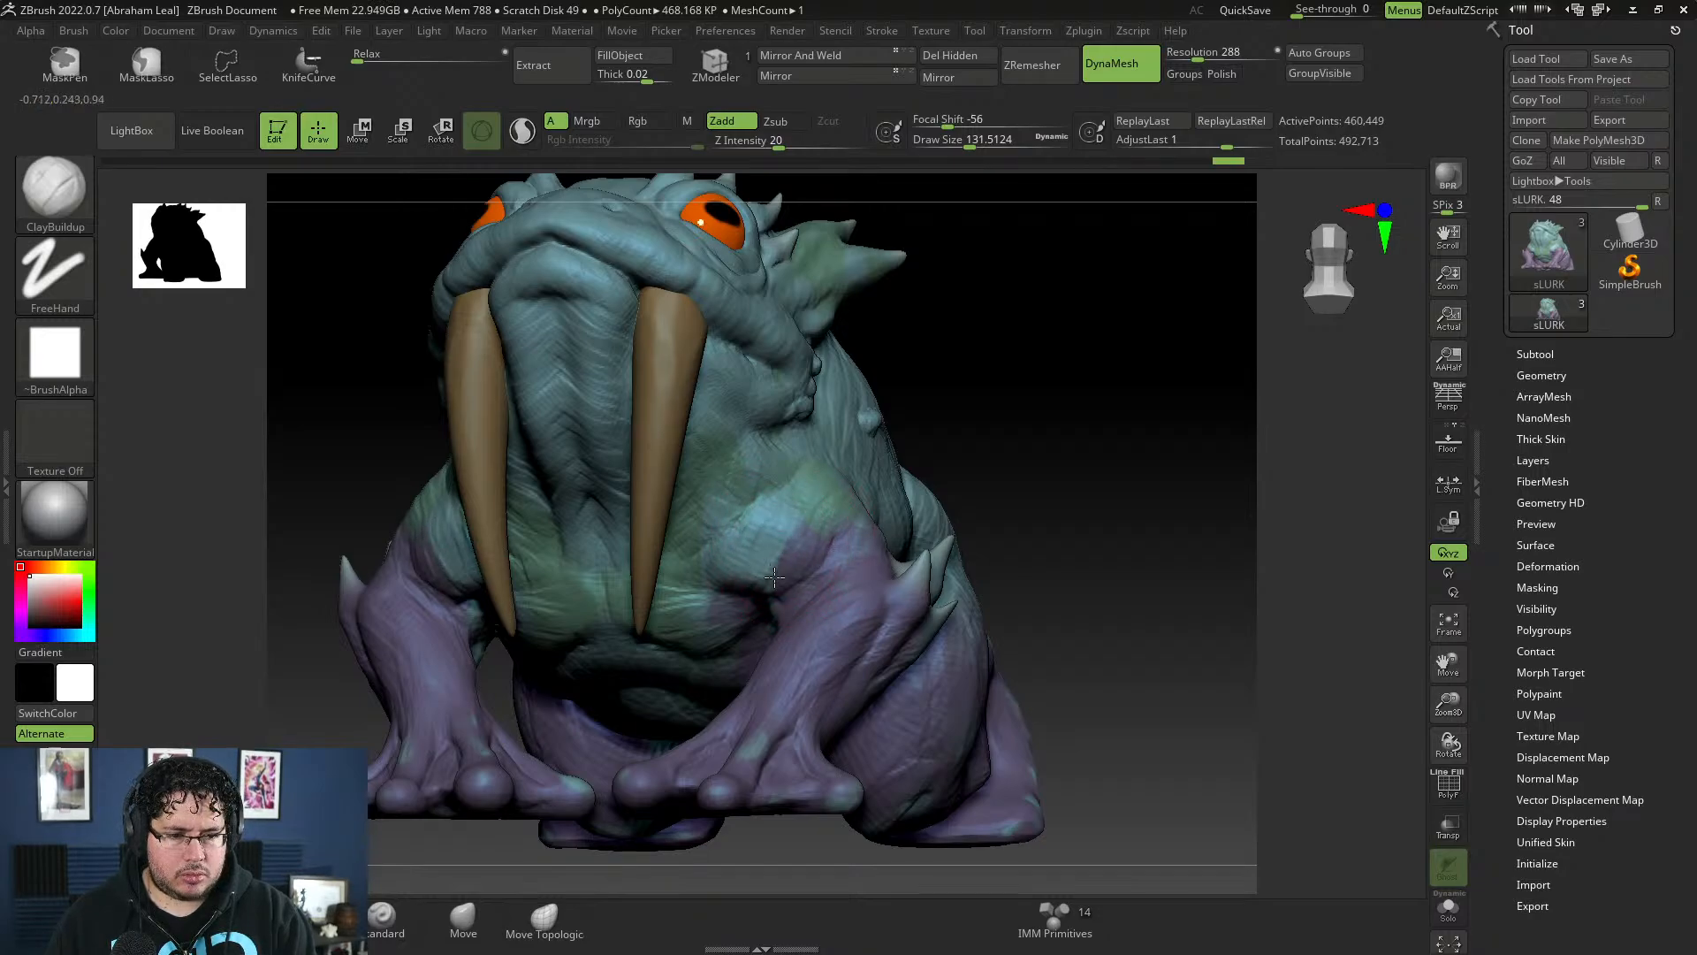
{"action": "key", "text": "ctrl+z"}
{"action": "key", "text": "ctrl+z"}
{"action": "key", "text": "ctrl+z"}
- Carve a crease behind the tusk along the mouth with the DamStandard brush at a draw size of about 36
{"action": "key", "text": "f"}
{"action": "mouse_move", "coordinate": [1079, 424]}
{"action": "left_mouse_down"}
{"action": "mouse_move", "coordinate": [1056, 480]}
{"action": "mouse_move", "coordinate": [1031, 462]}
{"action": "mouse_move", "coordinate": [1068, 477]}
{"action": "mouse_move", "coordinate": [1053, 496]}
{"action": "mouse_move", "coordinate": [1034, 474]}
{"action": "left_mouse_up"}
{"action": "key", "text": "space"}
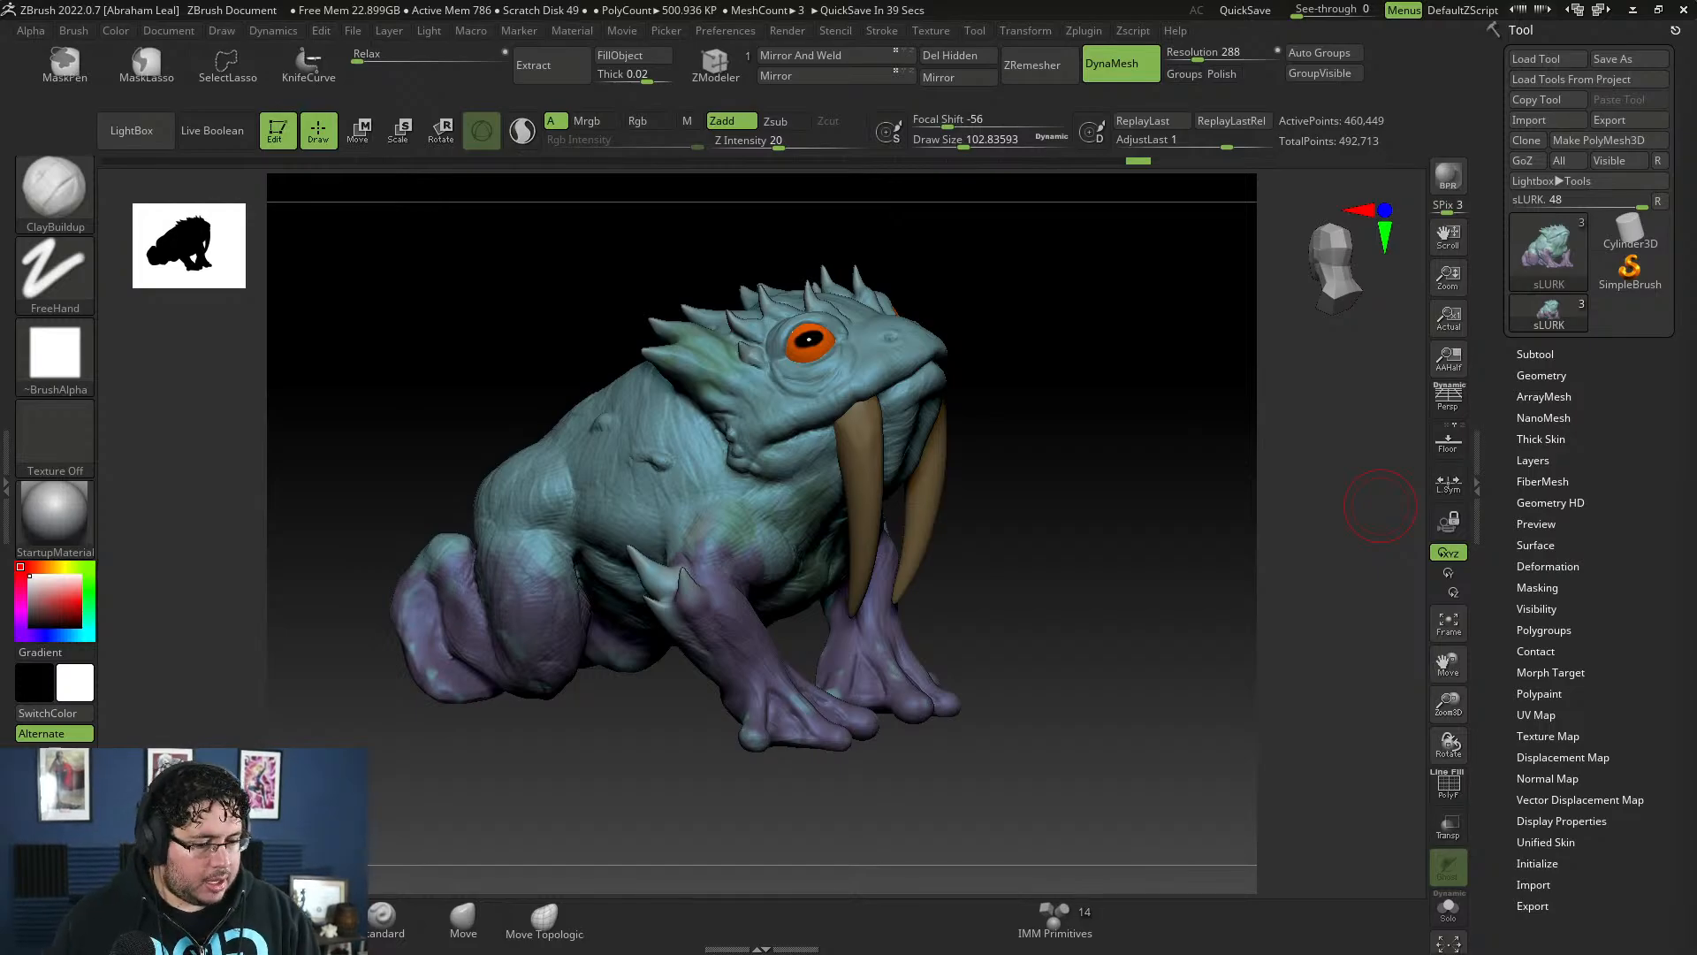
{"action": "left_click_drag", "start_coordinate": [1042, 534], "coordinate": [1086, 430]}
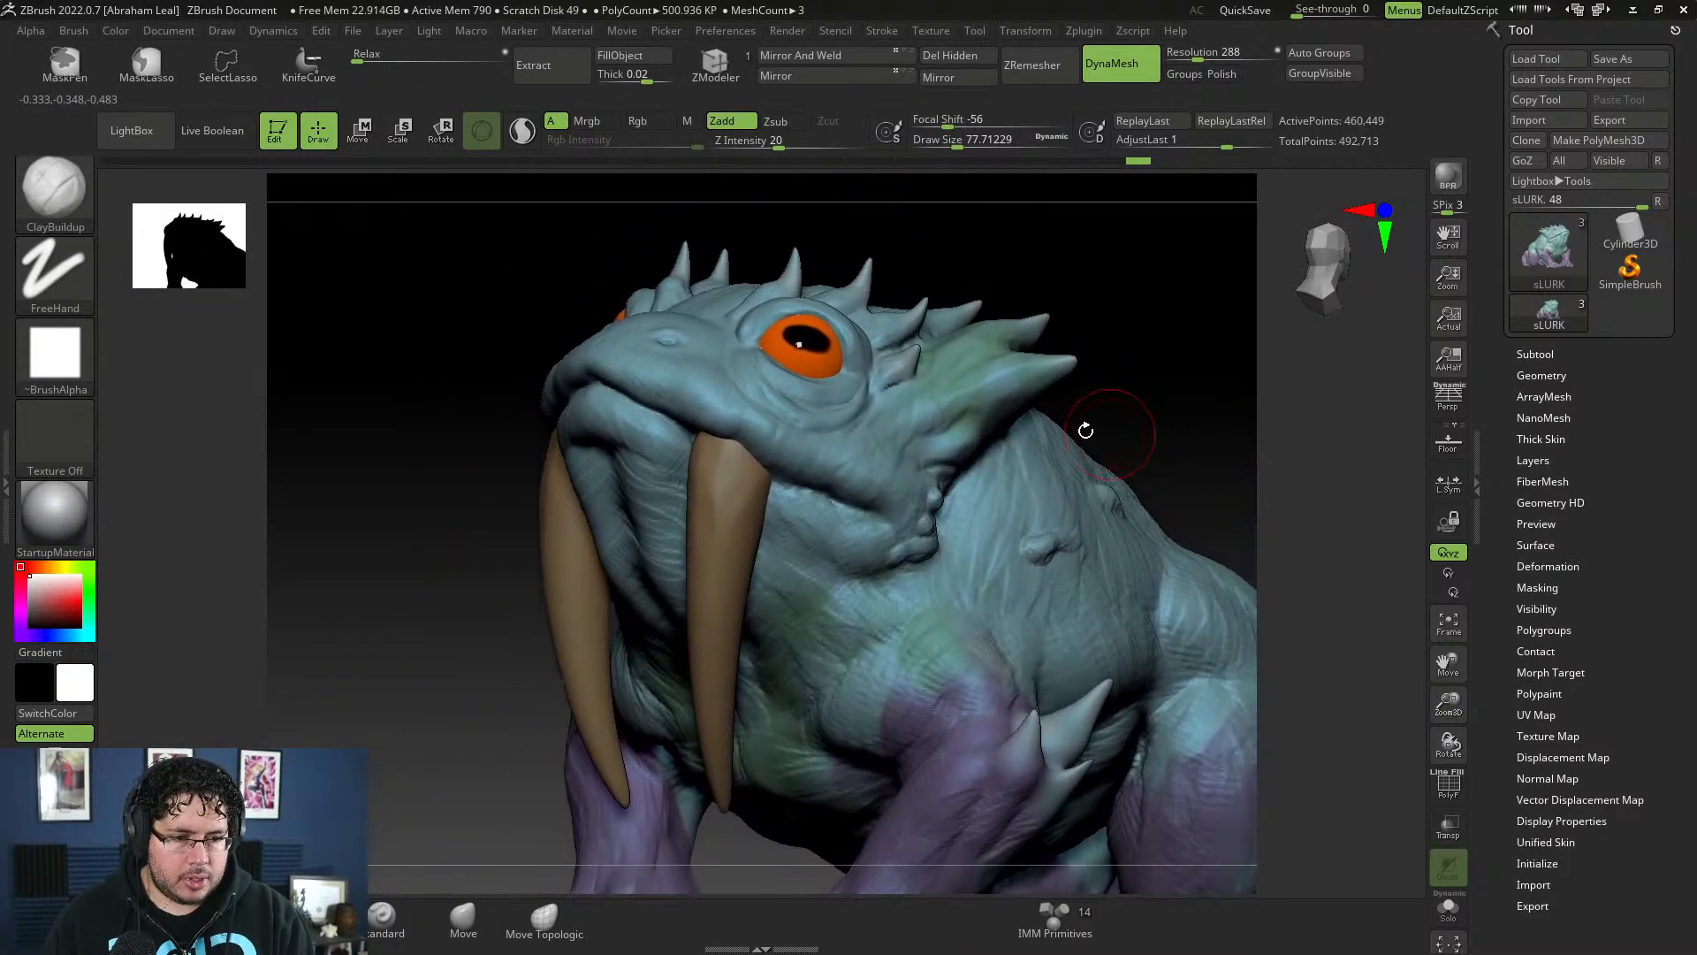
{"action": "key", "text": "b"}
{"action": "key", "text": "d"}
{"action": "key", "text": "s"}
{"action": "key", "text": "space"}
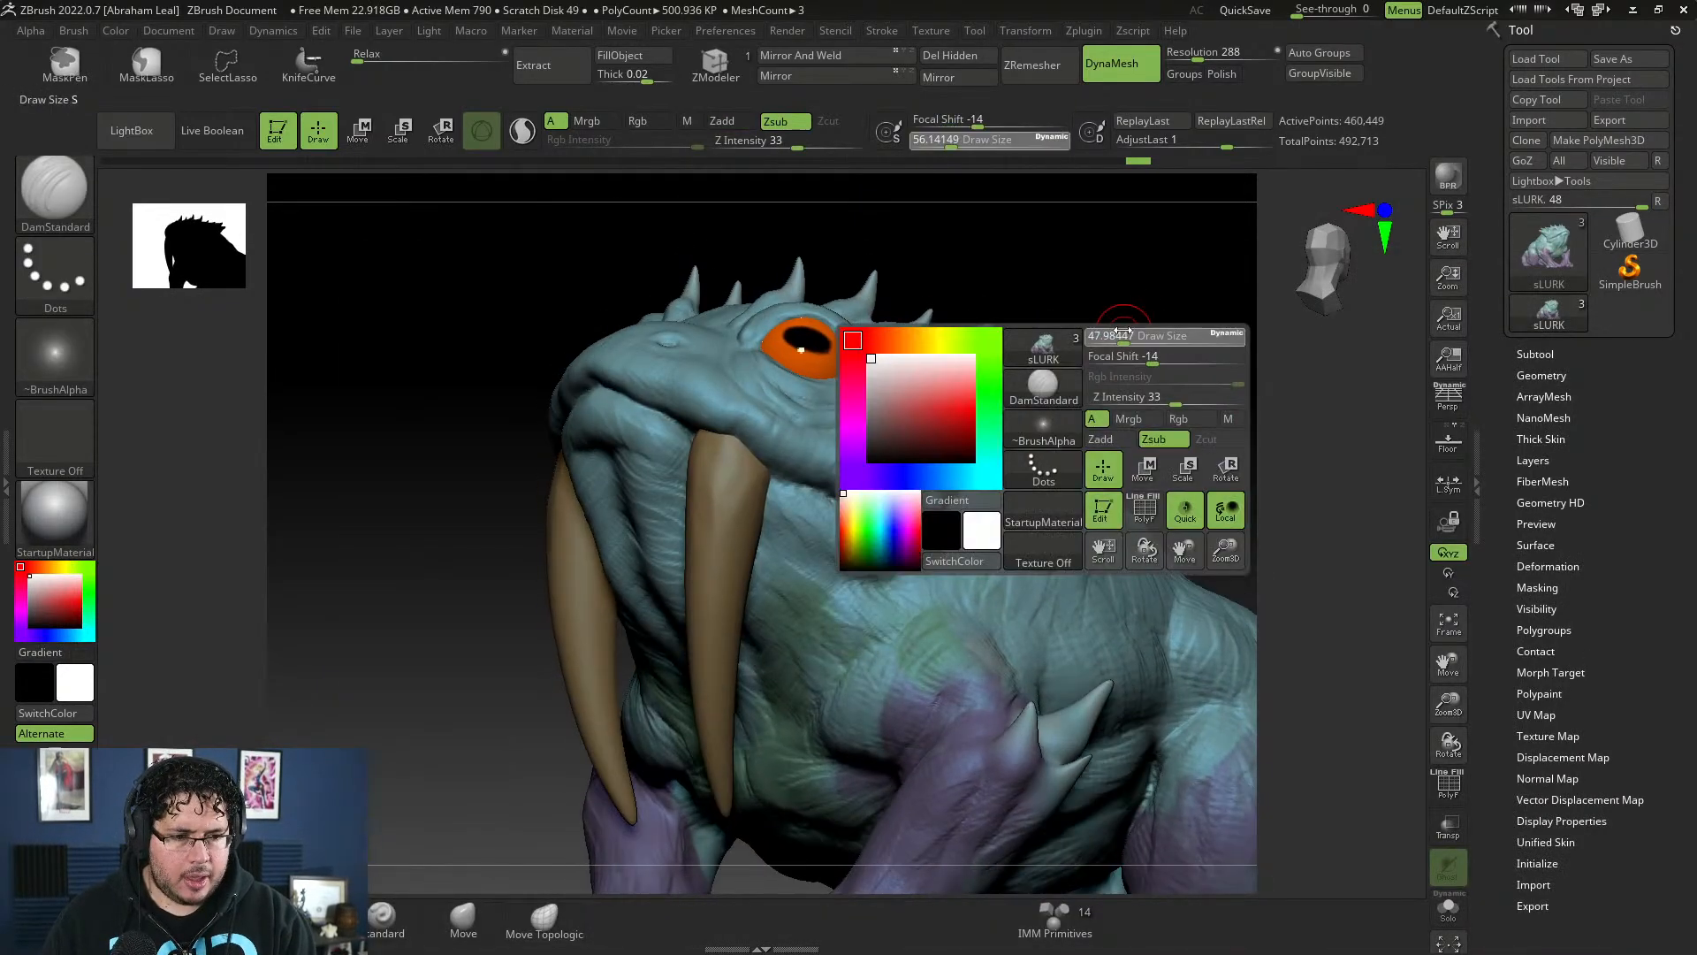
{"action": "left_click_drag", "start_coordinate": [1123, 333], "coordinate": [1110, 334]}
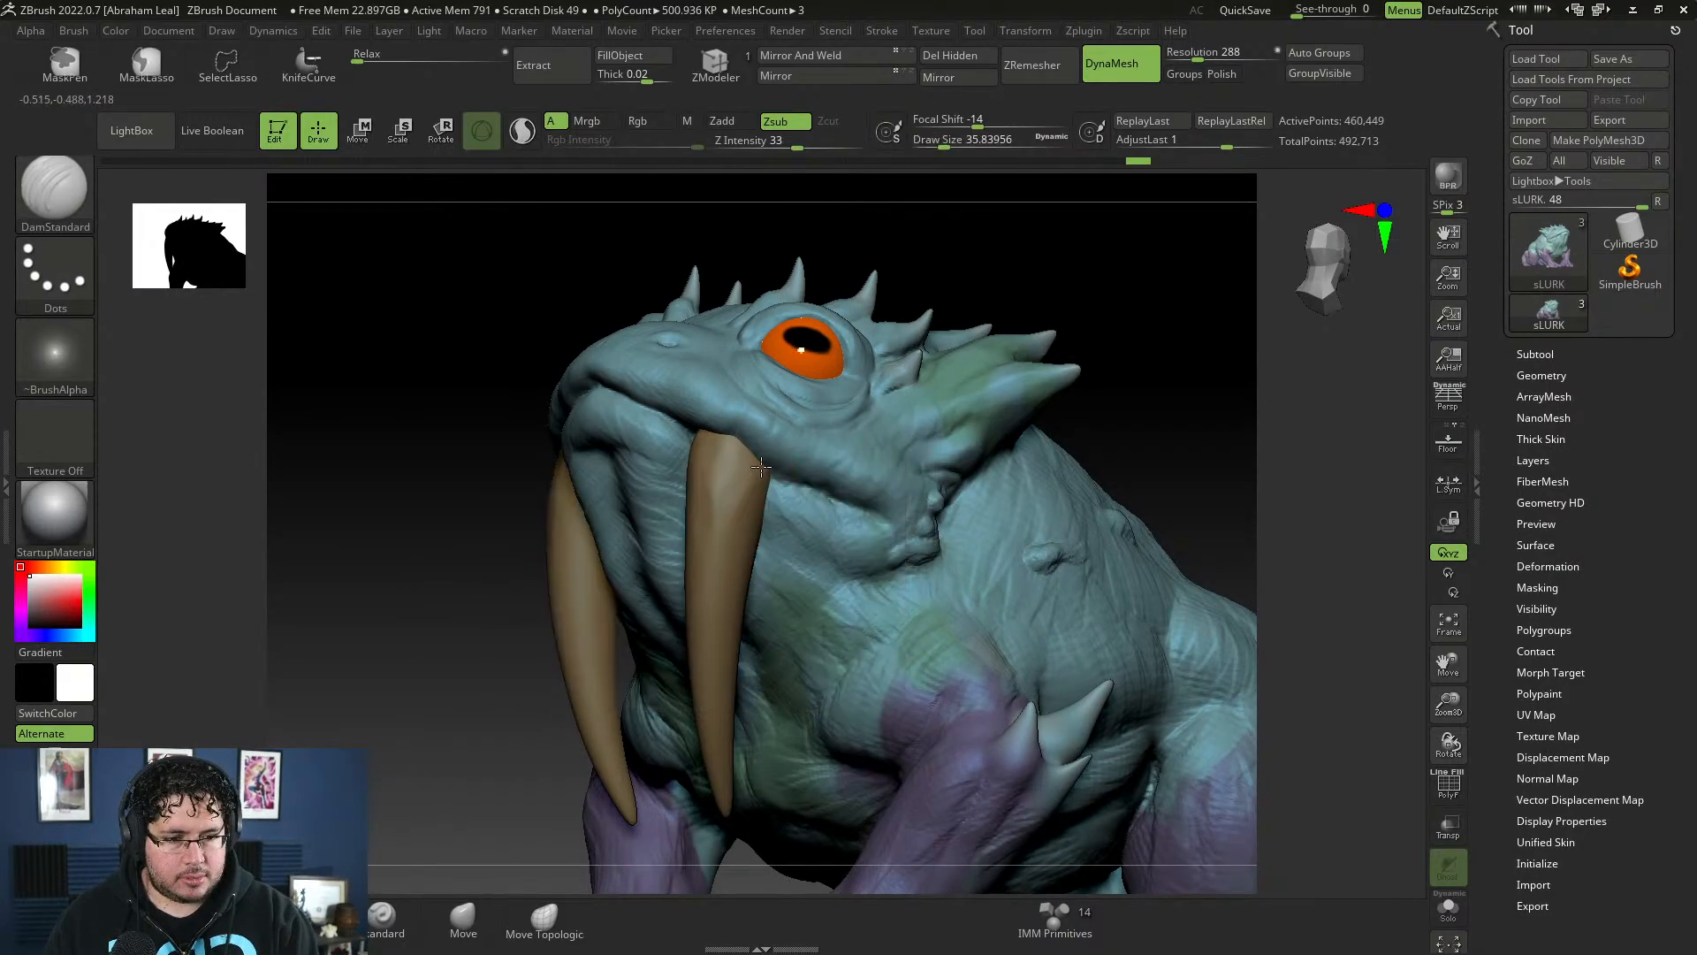
{"action": "mouse_move", "coordinate": [809, 486]}
{"action": "left_mouse_down"}
{"action": "mouse_move", "coordinate": [875, 545]}
{"action": "mouse_move", "coordinate": [813, 489]}
{"action": "left_mouse_up"}
{"action": "mouse_move", "coordinate": [1159, 428]}
{"action": "left_mouse_down"}
{"action": "mouse_move", "coordinate": [1079, 406]}
{"action": "mouse_move", "coordinate": [1137, 406]}
{"action": "mouse_move", "coordinate": [1112, 447]}
{"action": "left_mouse_up"}
- Flatten the creature's flank behind the head with the TrimDynamic brush
{"action": "key", "text": "b"}
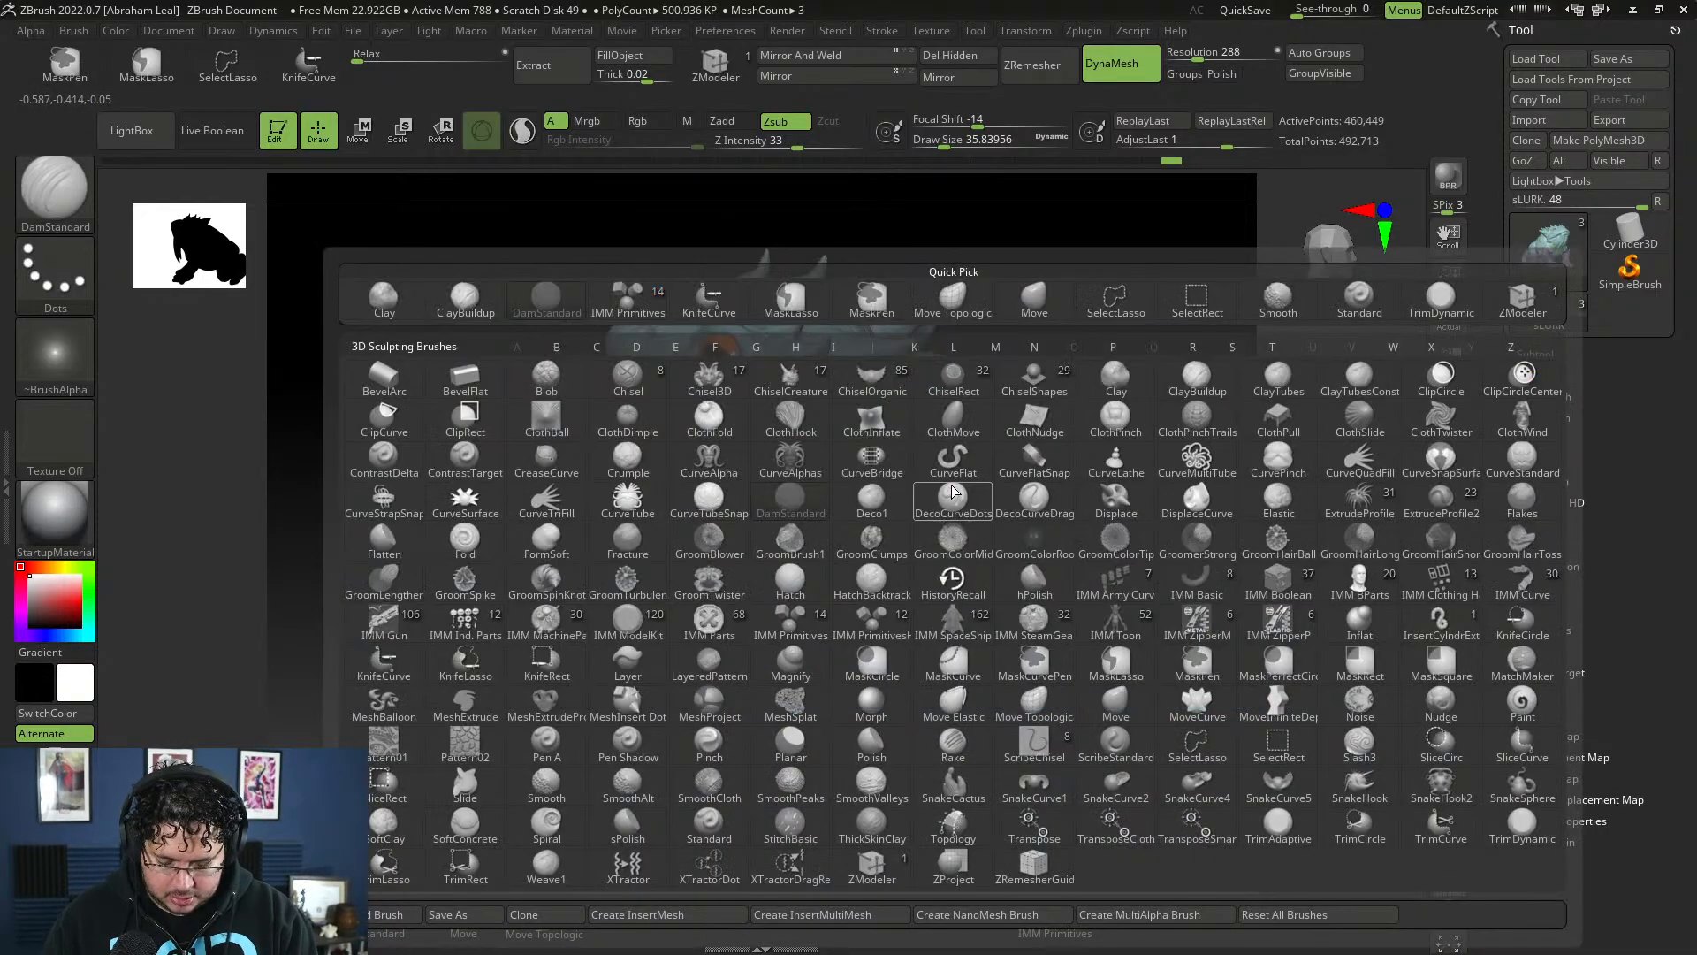
{"action": "key", "text": "t"}
{"action": "key", "text": "d"}
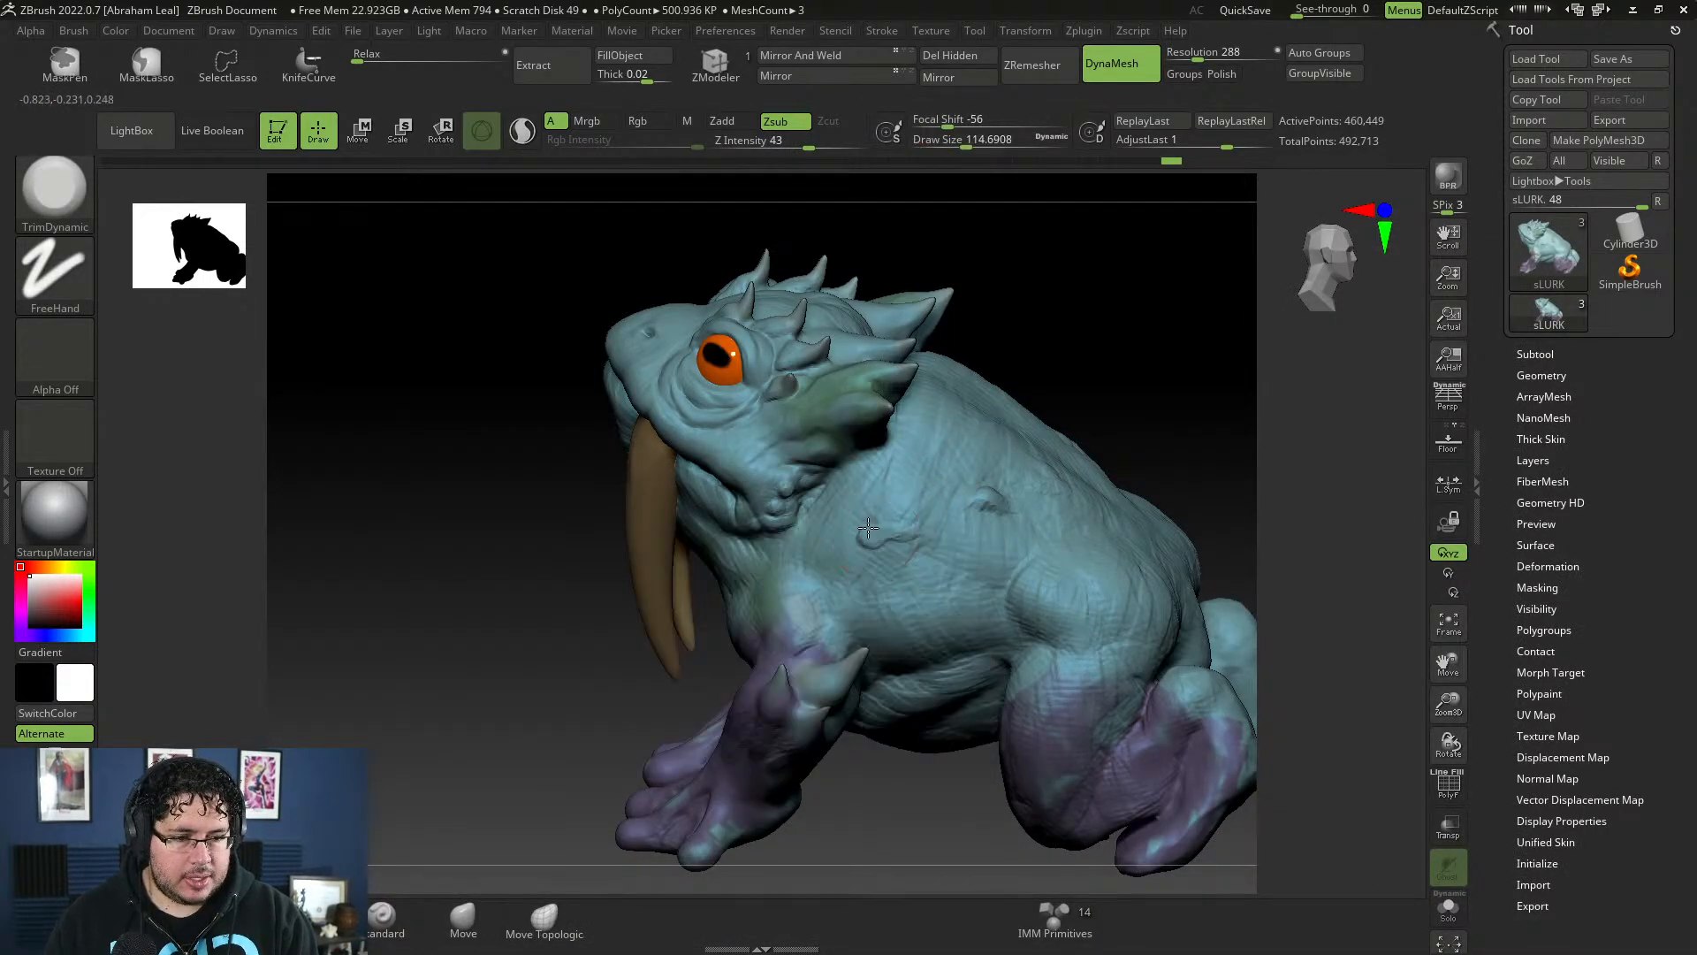
{"action": "mouse_move", "coordinate": [868, 528]}
{"action": "left_mouse_down"}
{"action": "mouse_move", "coordinate": [919, 534]}
{"action": "mouse_move", "coordinate": [999, 502]}
{"action": "left_mouse_up"}
{"action": "mouse_move", "coordinate": [1163, 380]}
{"action": "left_mouse_down"}
{"action": "mouse_move", "coordinate": [1110, 363]}
{"action": "mouse_move", "coordinate": [1194, 348]}
{"action": "mouse_move", "coordinate": [1205, 371]}
{"action": "mouse_move", "coordinate": [1126, 386]}
{"action": "mouse_move", "coordinate": [1150, 422]}
{"action": "mouse_move", "coordinate": [1134, 452]}
{"action": "left_mouse_up"}
- Launch PureRef
{"action": "key", "text": "super"}
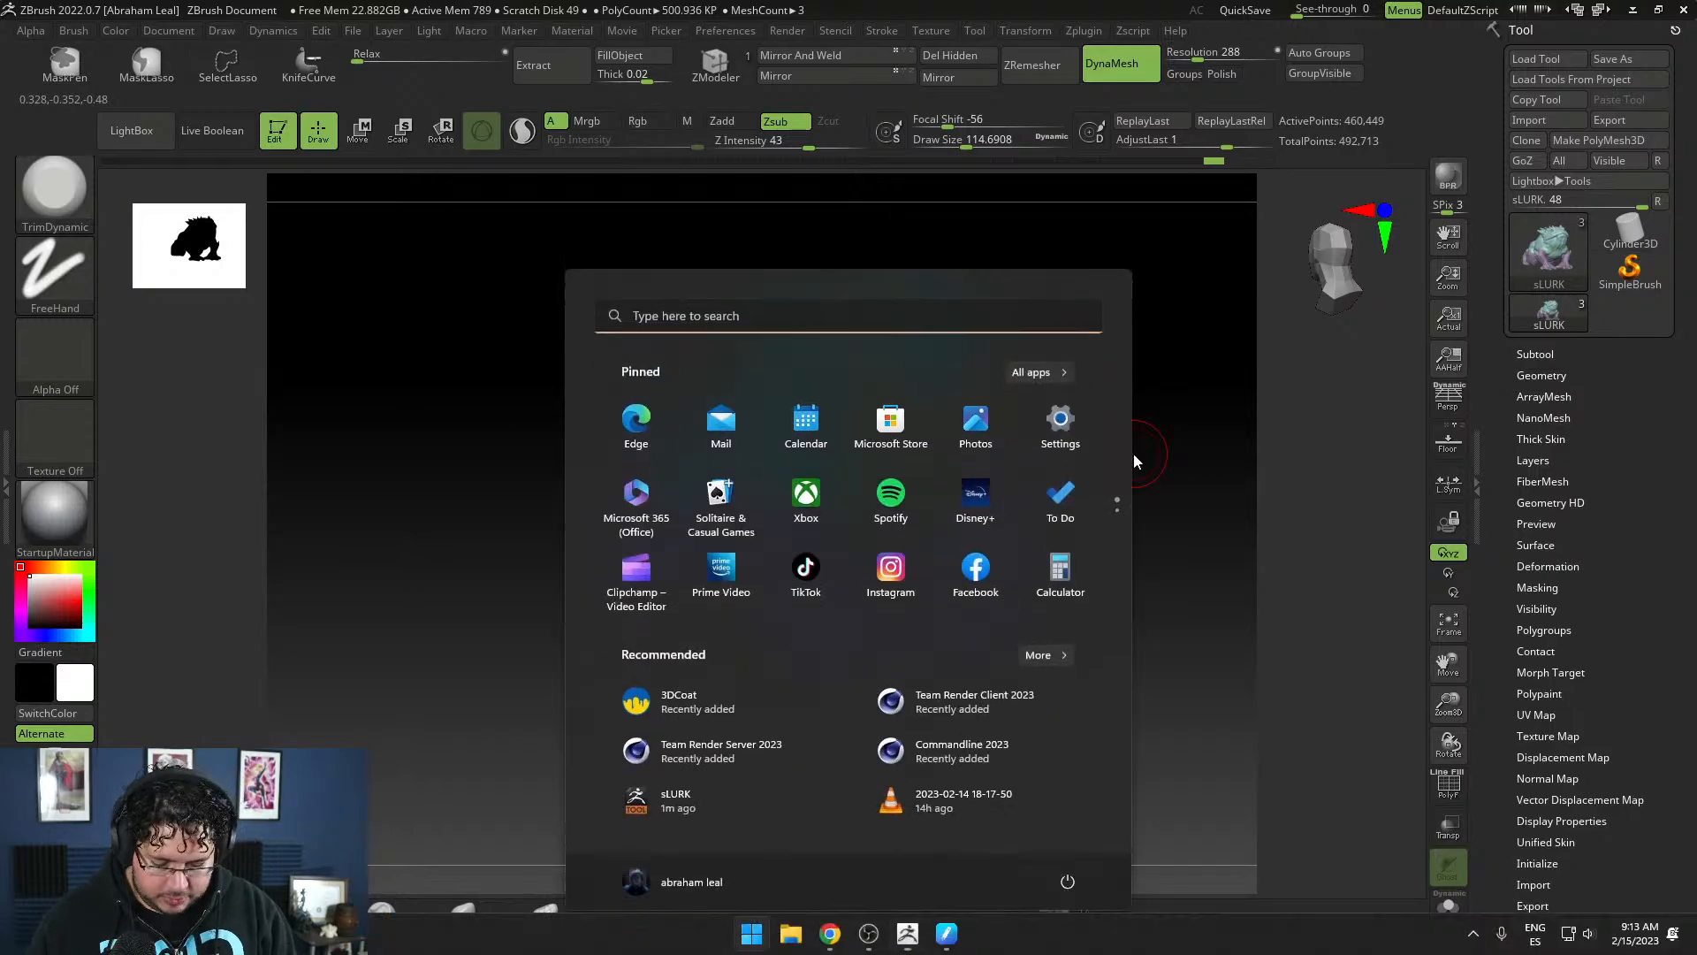
{"action": "type", "text": "pureref"}
{"action": "key", "text": "Return"}
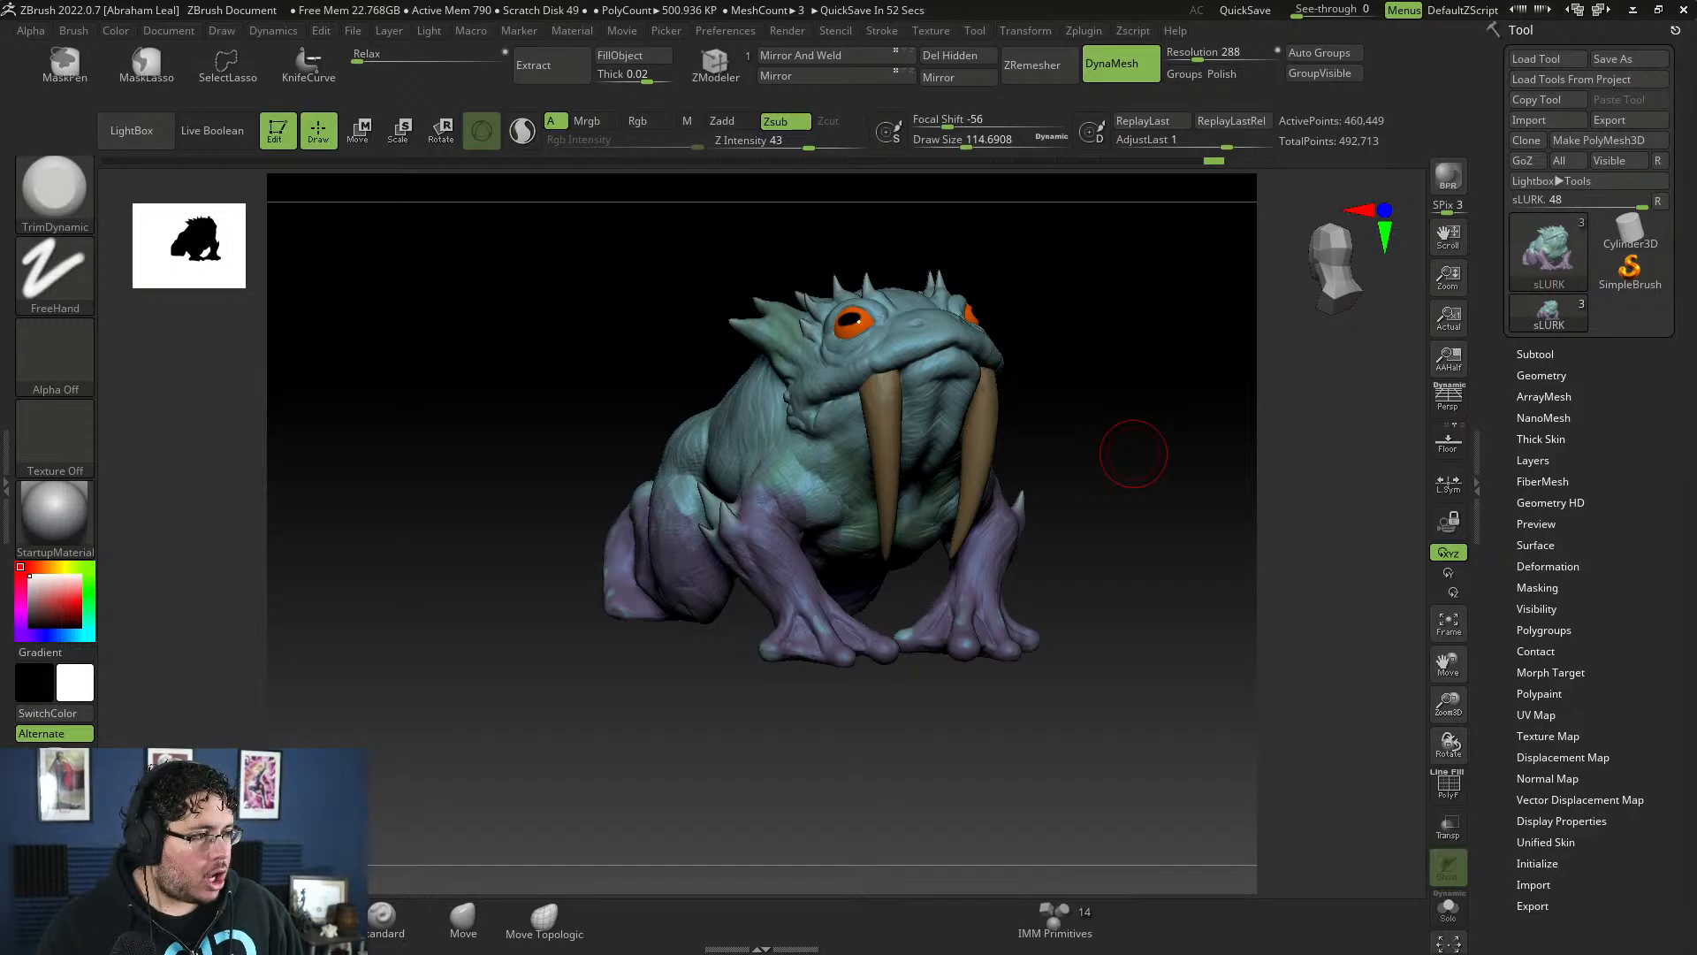
- Search Google for slurk in Chrome, copy the picture of the grey tusked creature and minimize the browser
{"action": "left_click_drag", "start_coordinate": [1696, 142], "coordinate": [1032, 142]}
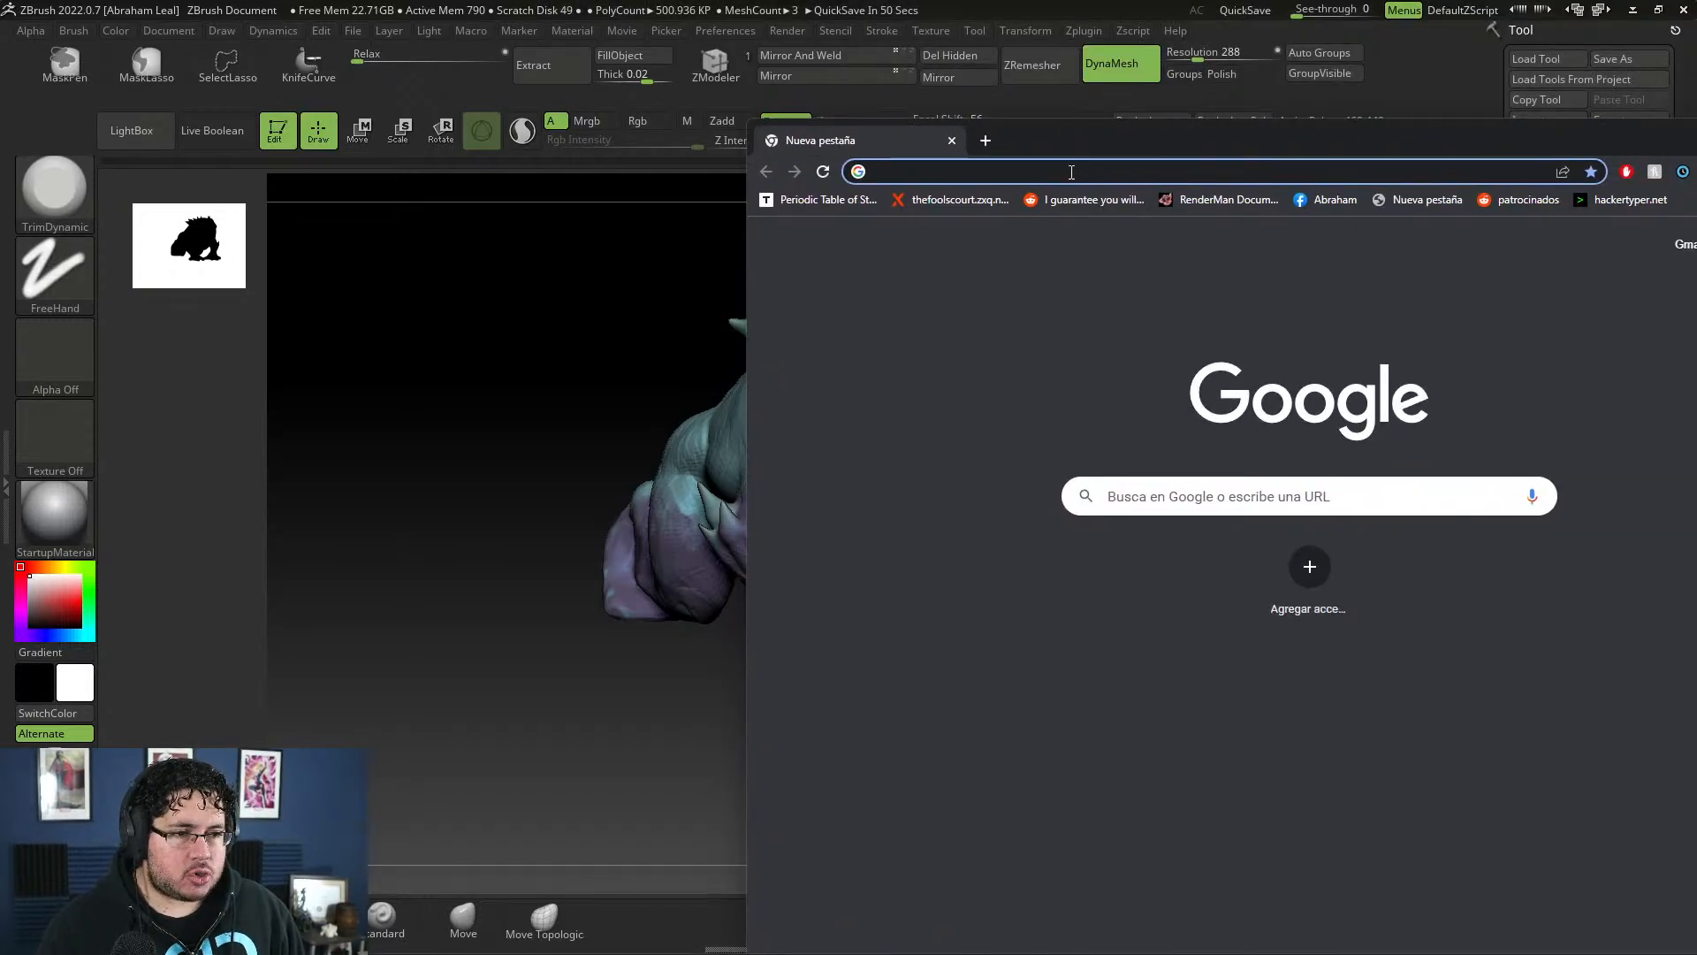
{"action": "type", "text": "slurk"}
{"action": "key", "text": "Return"}
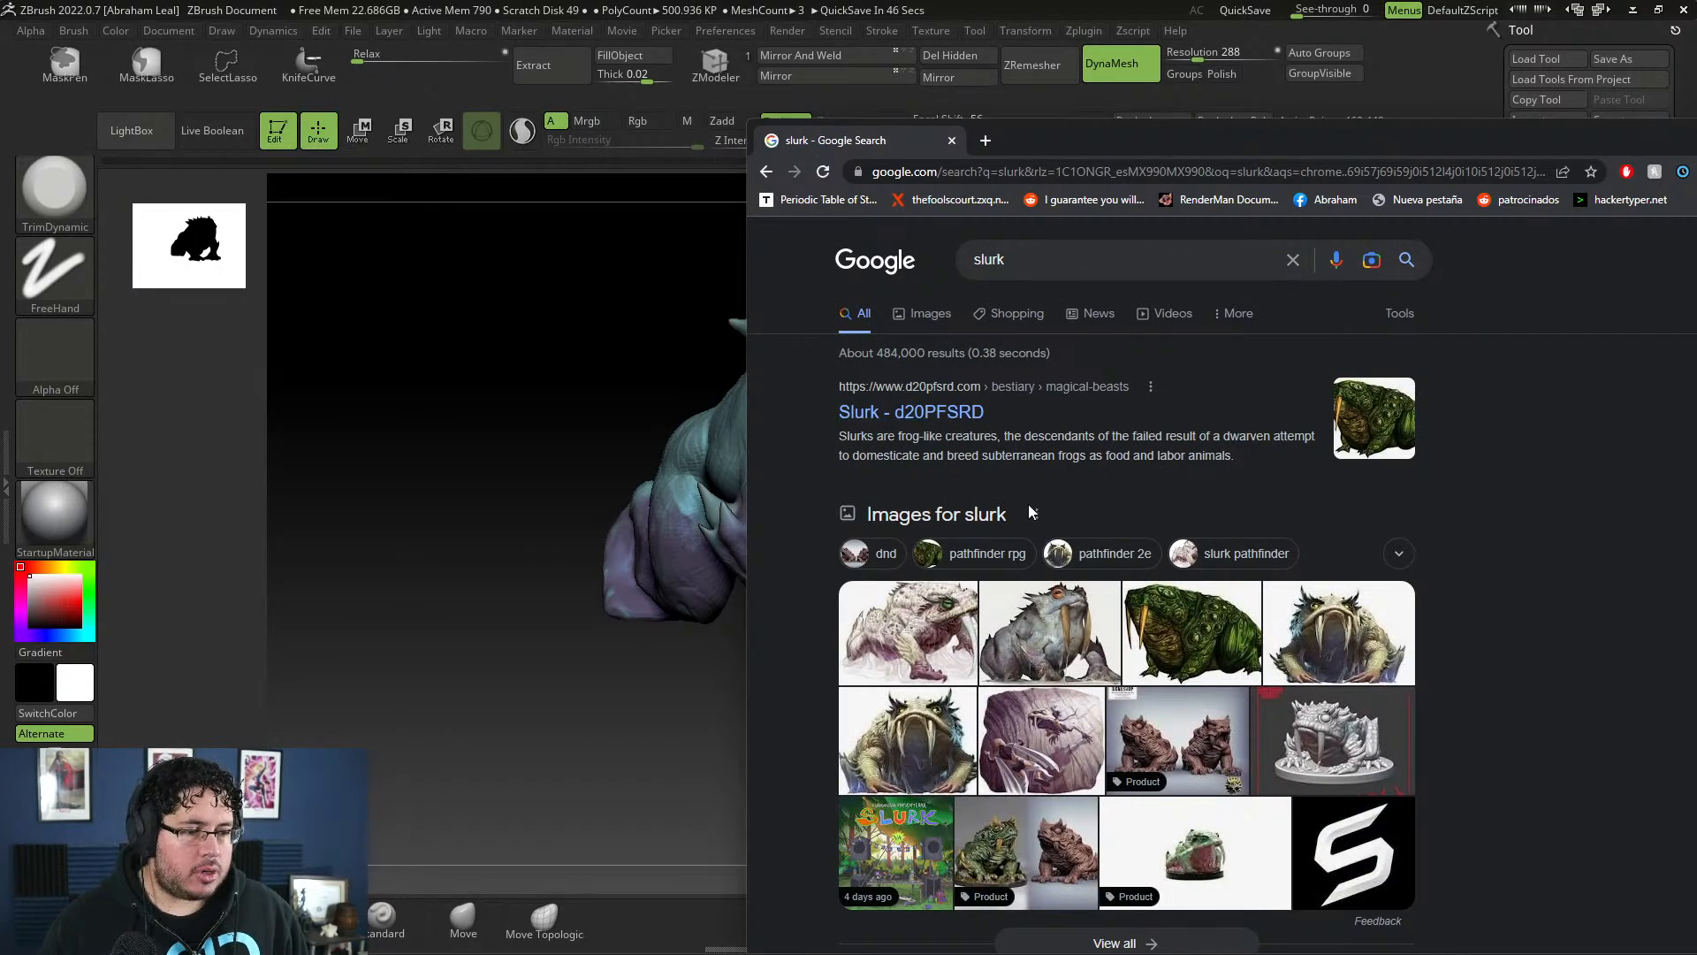
{"action": "left_click", "coordinate": [1056, 620]}
{"action": "right_click", "coordinate": [1591, 461]}
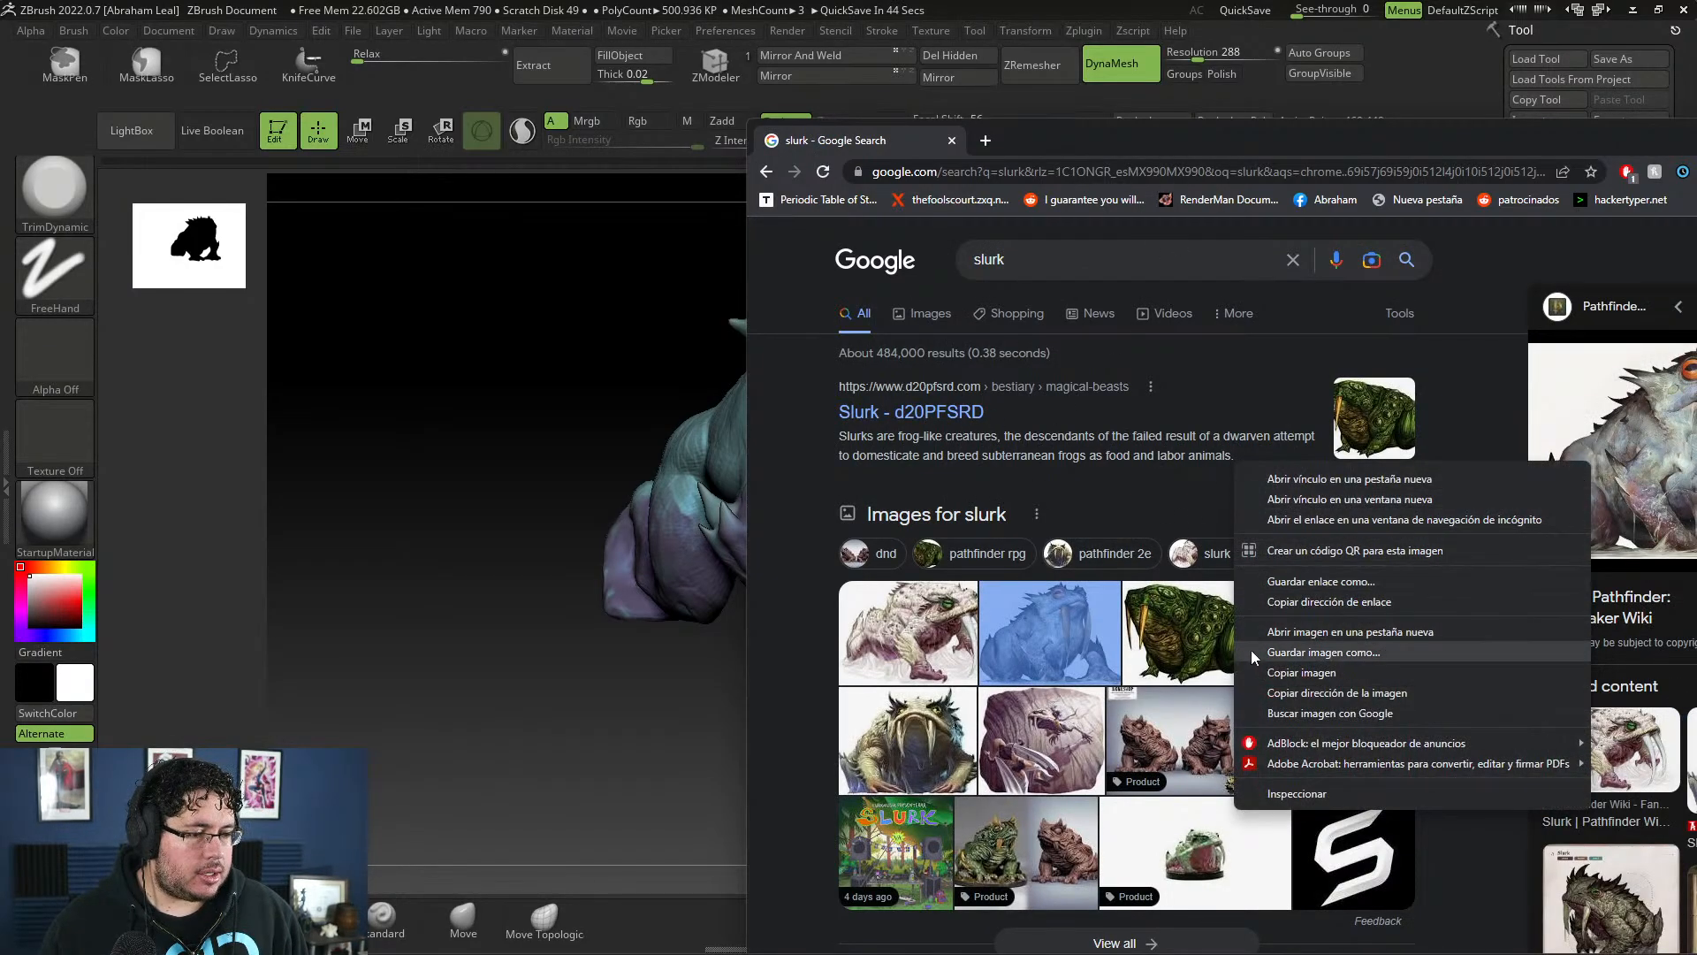
{"action": "left_click", "coordinate": [1301, 672]}
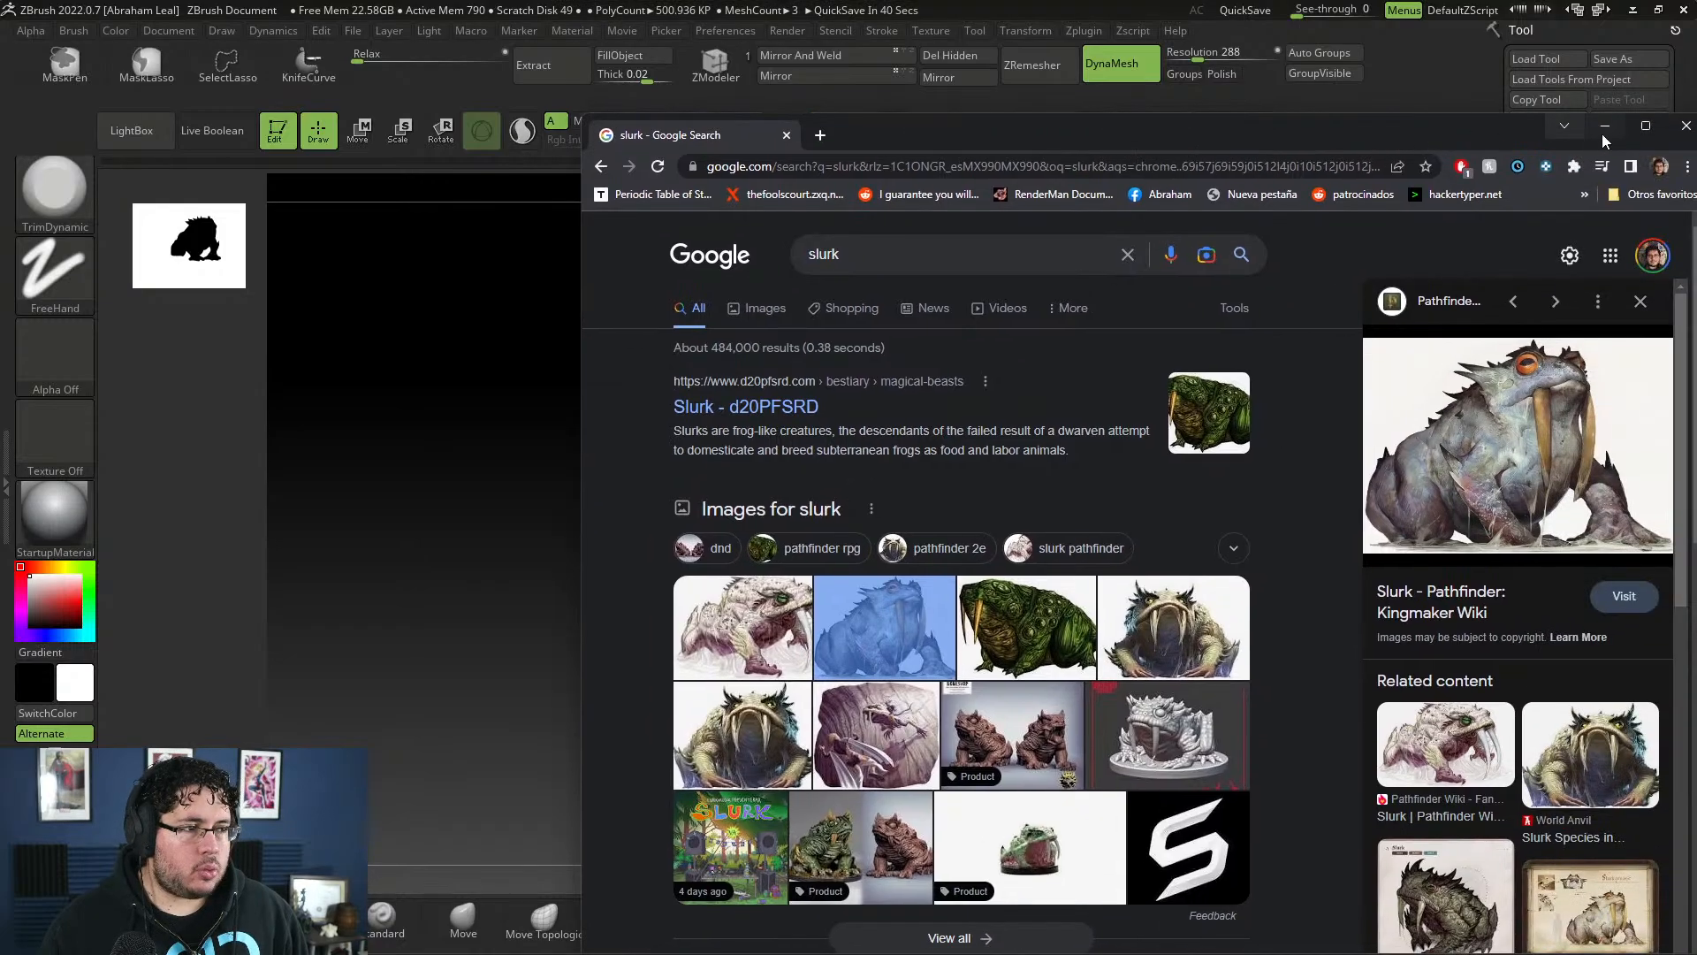
{"action": "left_click", "coordinate": [1604, 135]}
- Open PureRef again for the copied creature reference
{"action": "key", "text": "super"}
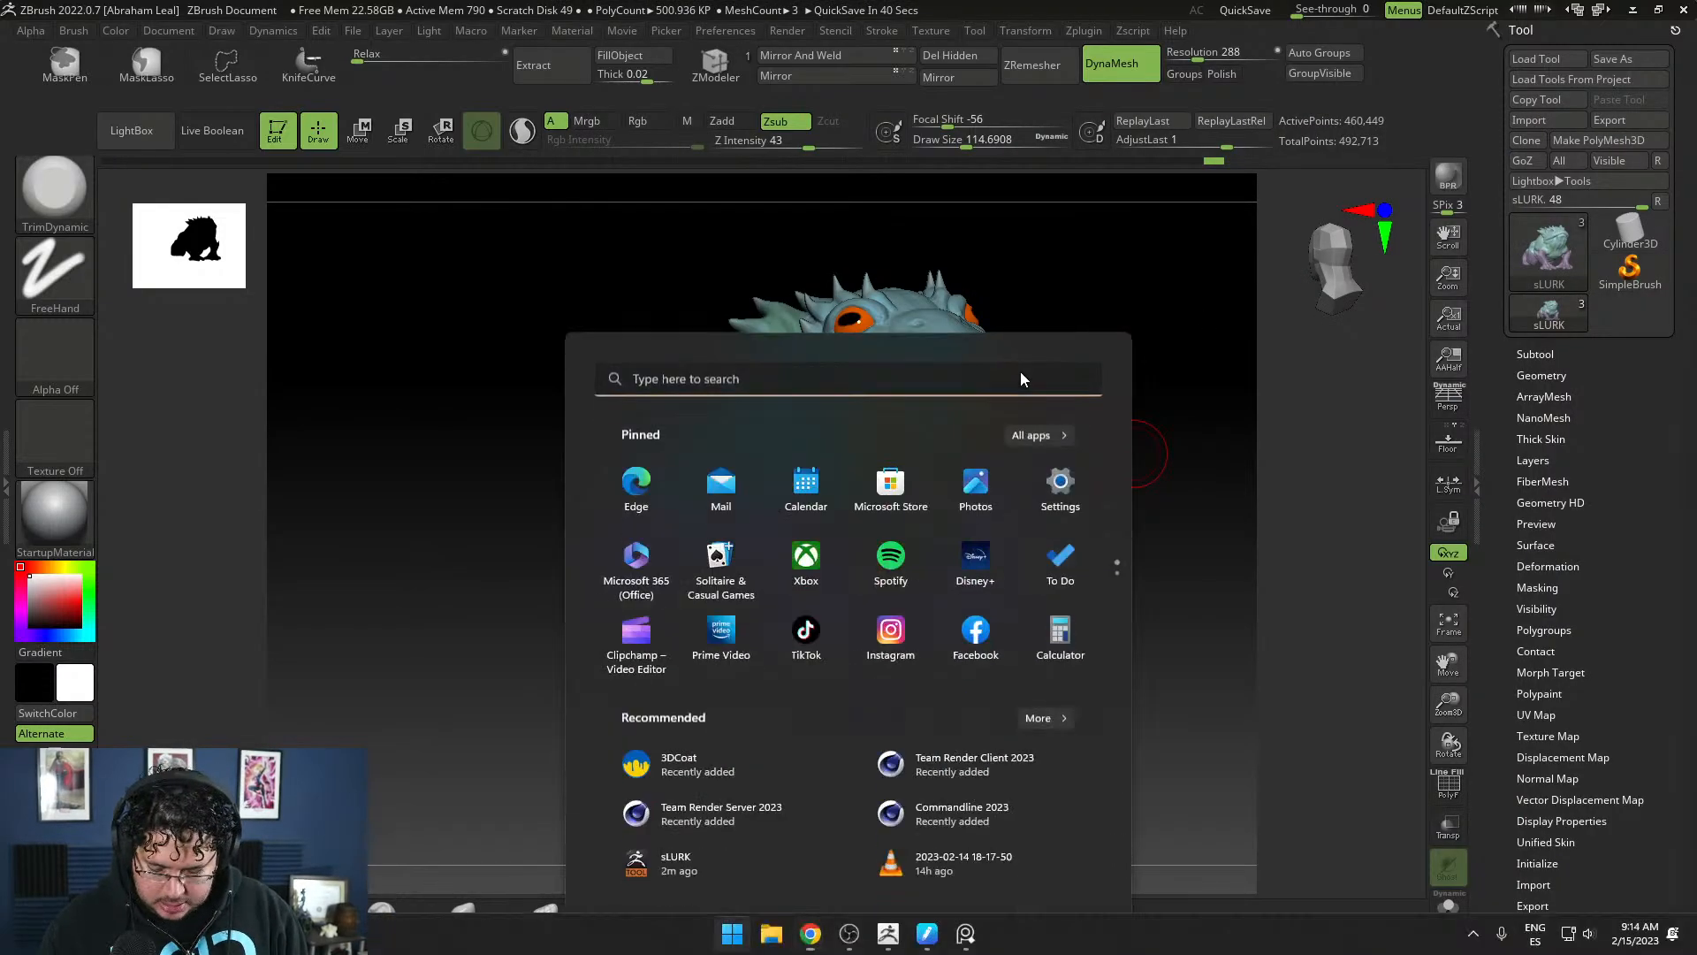
{"action": "type", "text": "pure"}
{"action": "key", "text": "Return"}
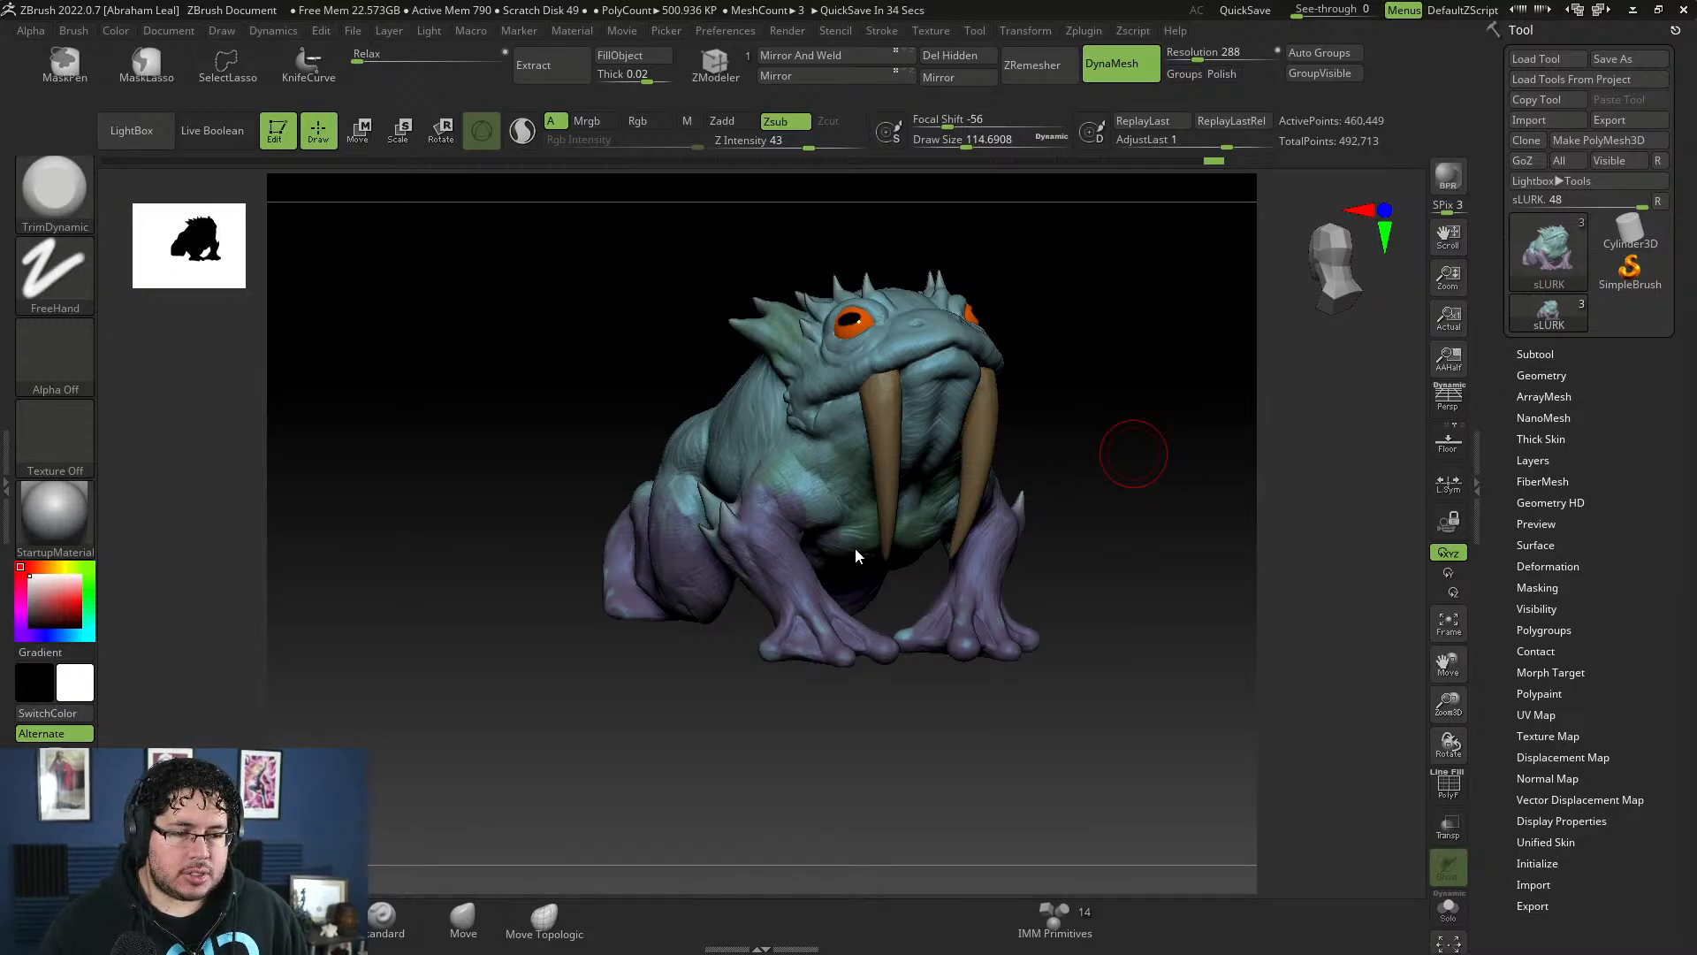
- Switch back to Chrome and search Google for the CG artist Carlos Ortega Elizalde
{"action": "key", "text": "alt+Tab"}
{"action": "left_click", "coordinate": [981, 345]}
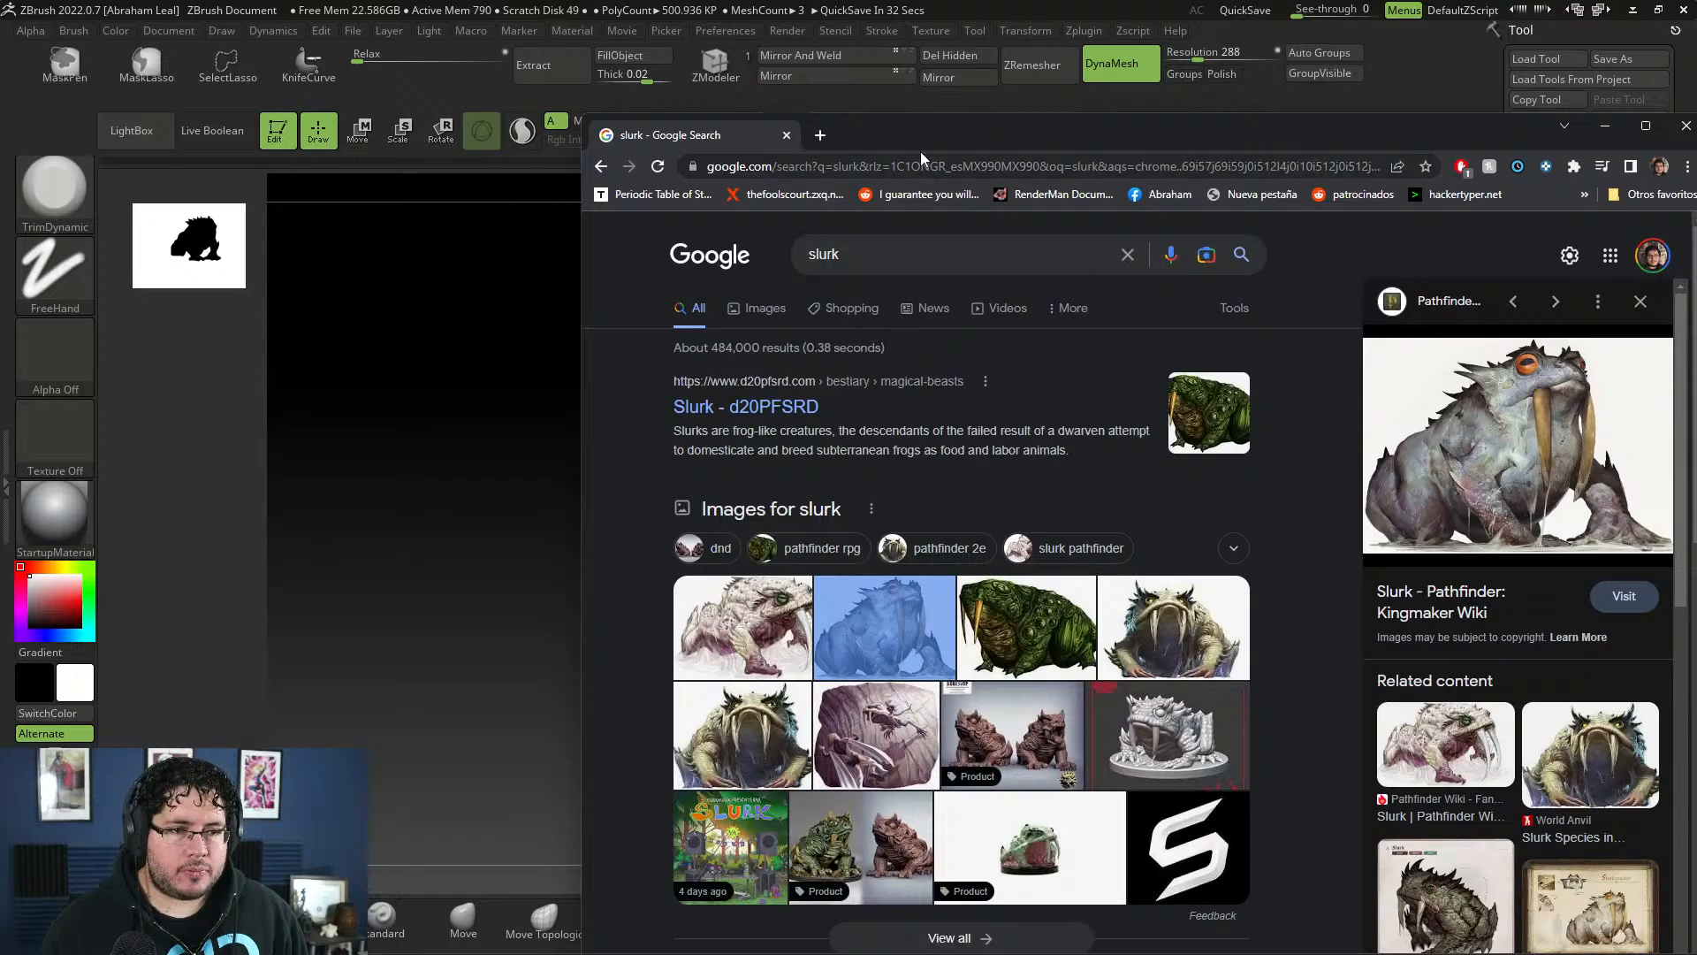
{"action": "left_click_drag", "start_coordinate": [924, 148], "coordinate": [711, 86]}
{"action": "left_click_drag", "start_coordinate": [652, 193], "coordinate": [453, 205]}
{"action": "type", "text": "carl"}
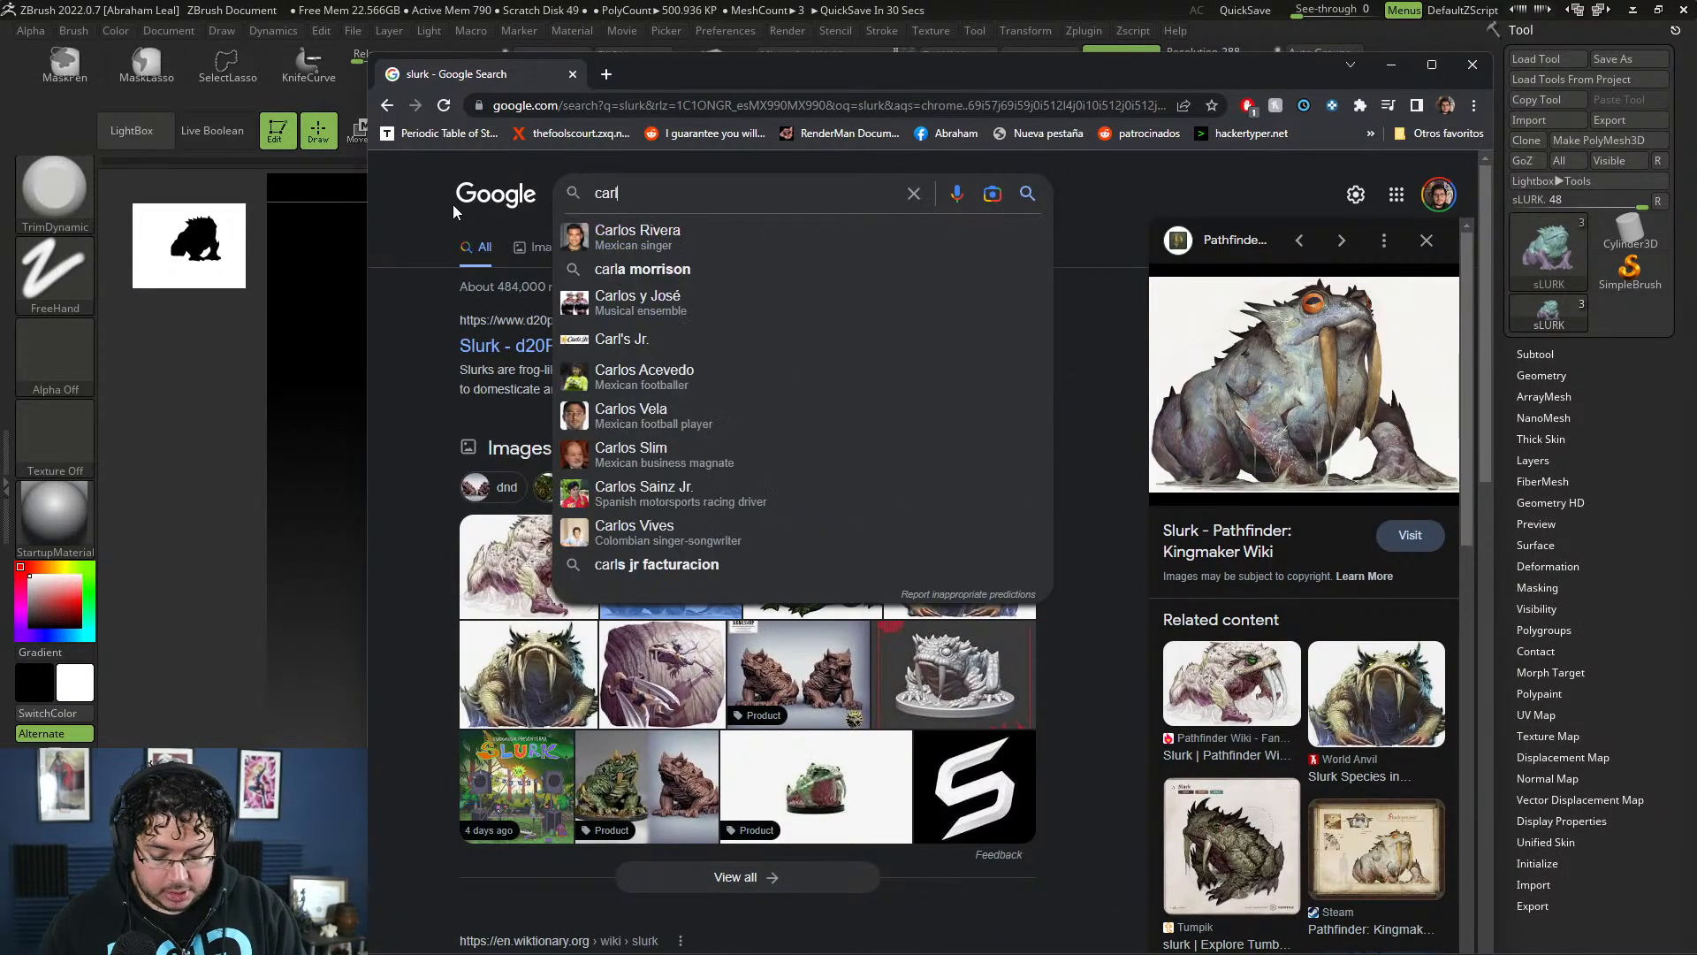
{"action": "type", "text": "os ortega"}
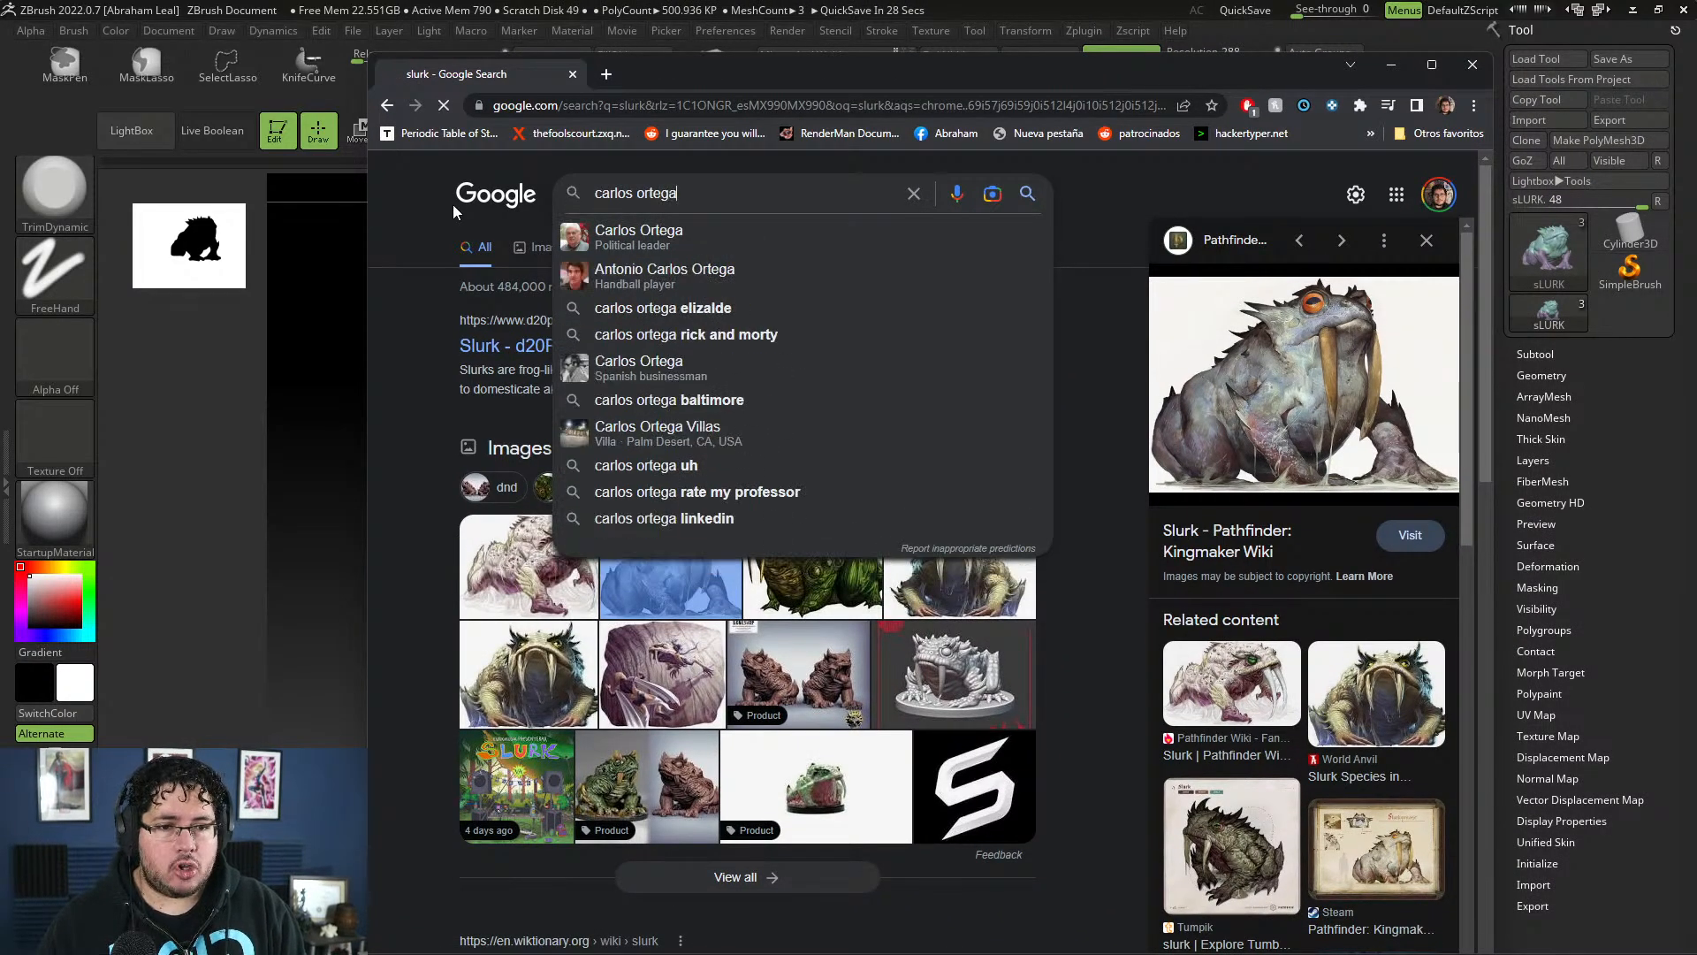
{"action": "key", "text": "Return"}
{"action": "left_click", "coordinate": [694, 193]}
{"action": "type", "text": "e"}
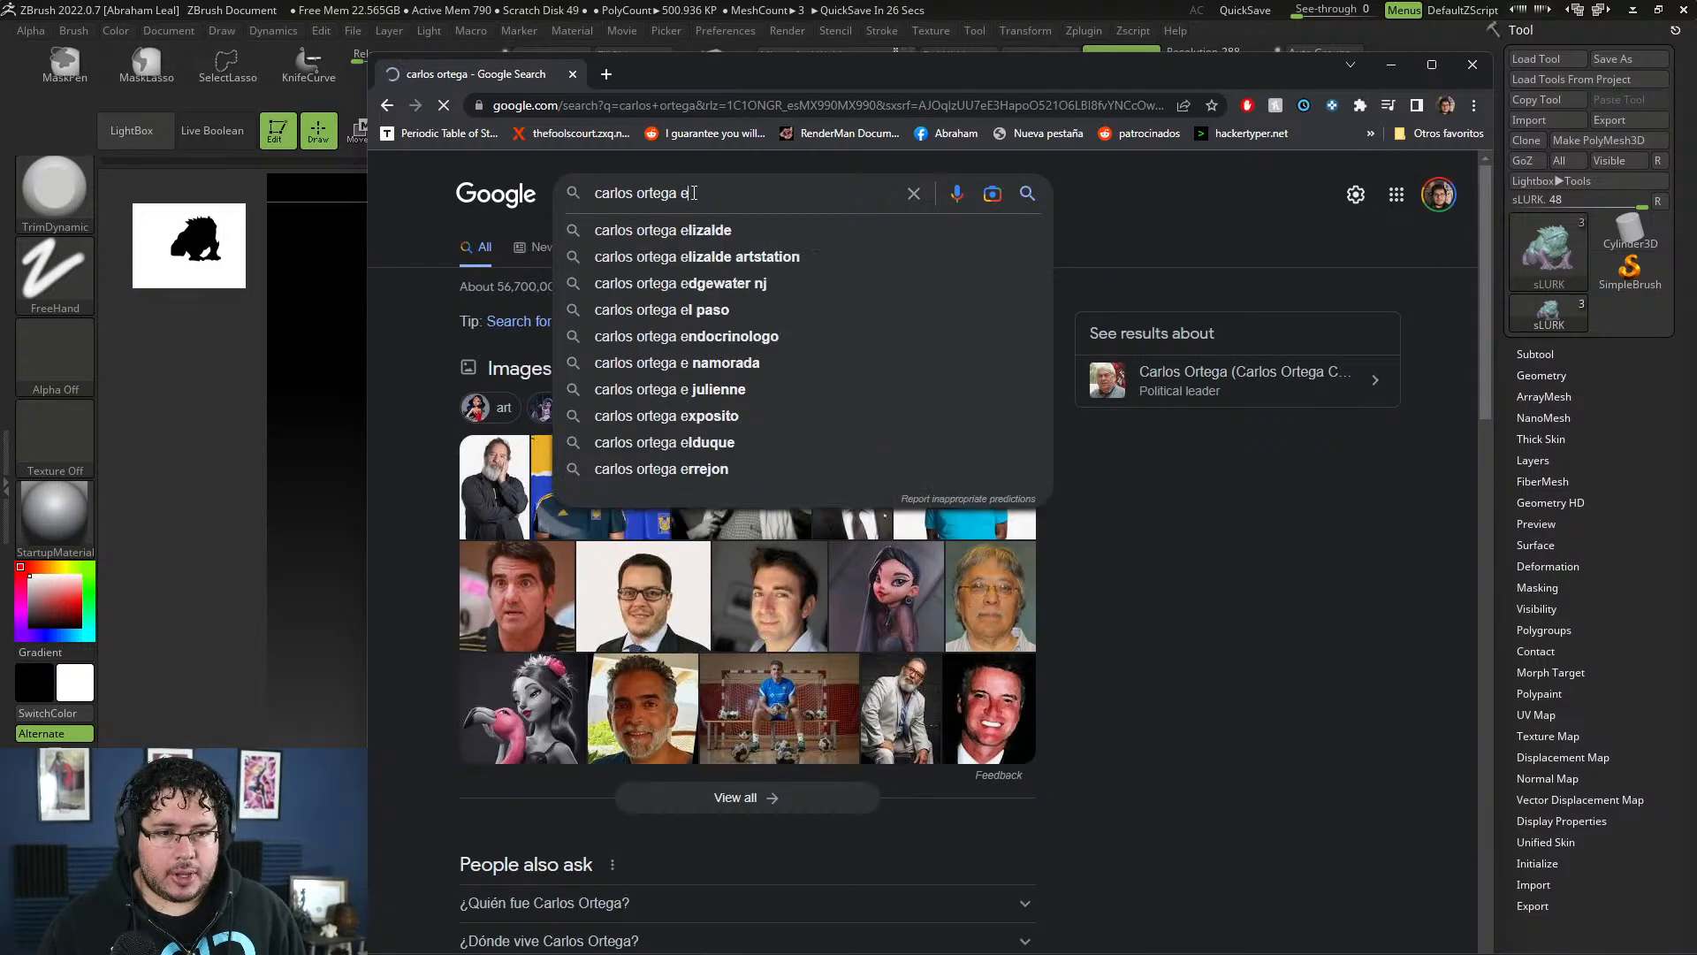
{"action": "type", "text": "lizalde"}
{"action": "key", "text": "Return"}
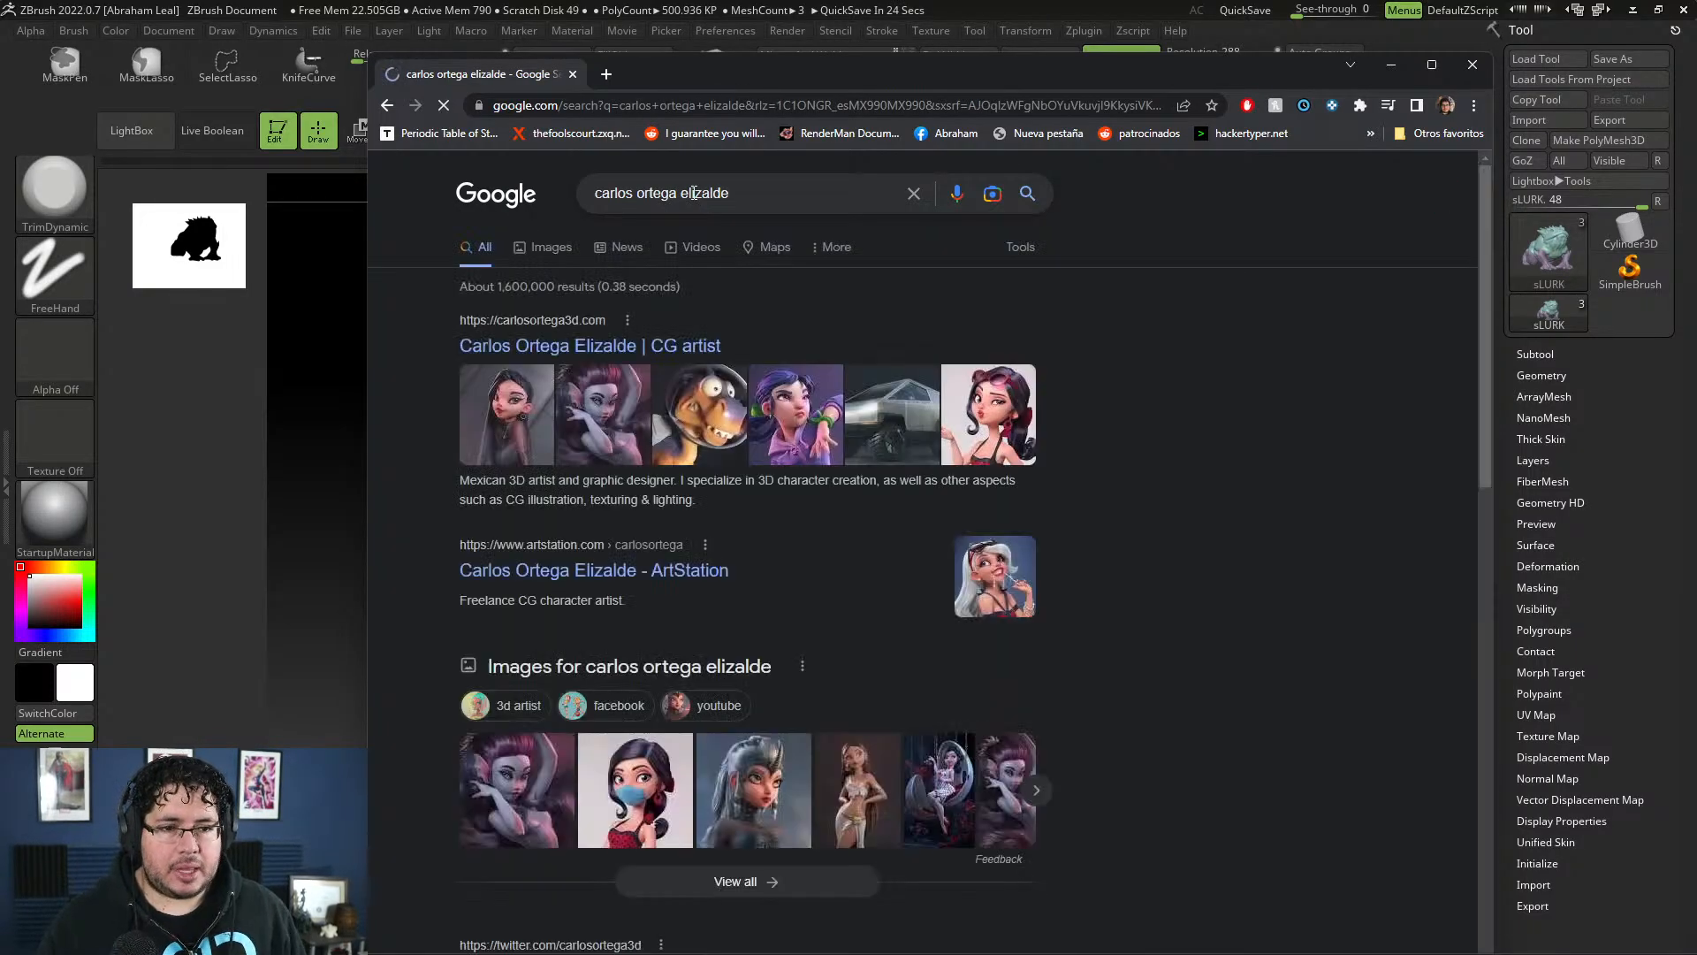
- Open the image results and look through the artist's stylized character renders
{"action": "left_click", "coordinate": [567, 249]}
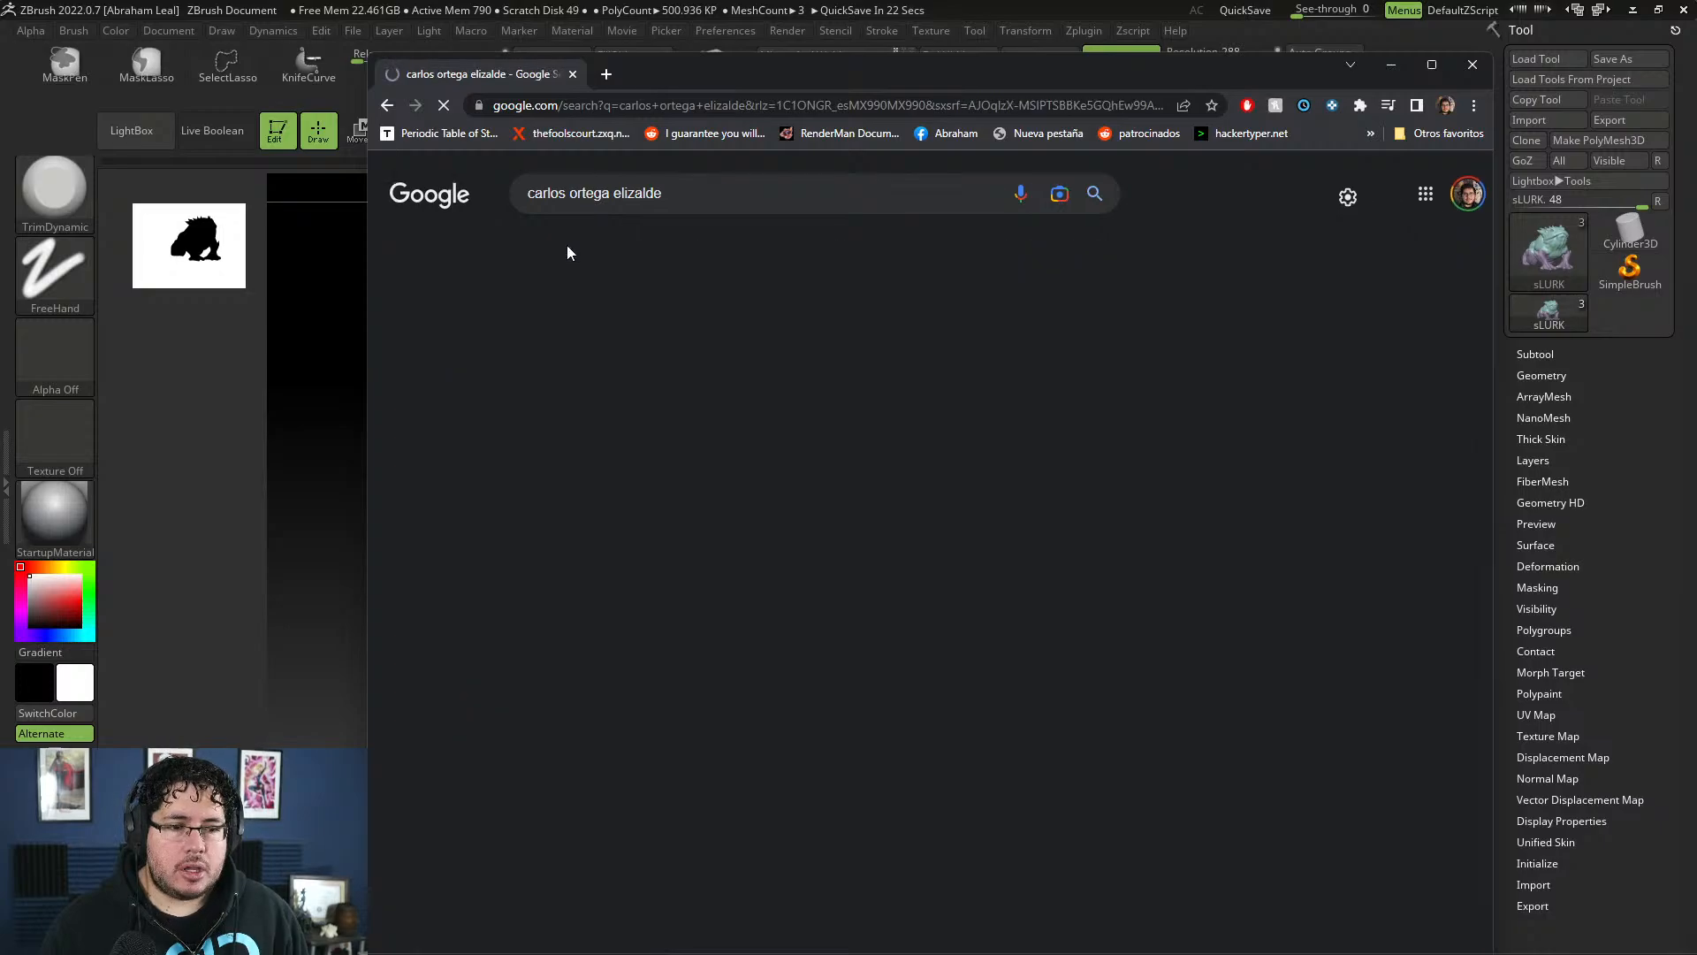
{"action": "scroll", "coordinate": [890, 401], "scroll_direction": "down", "scroll_amount": 3}
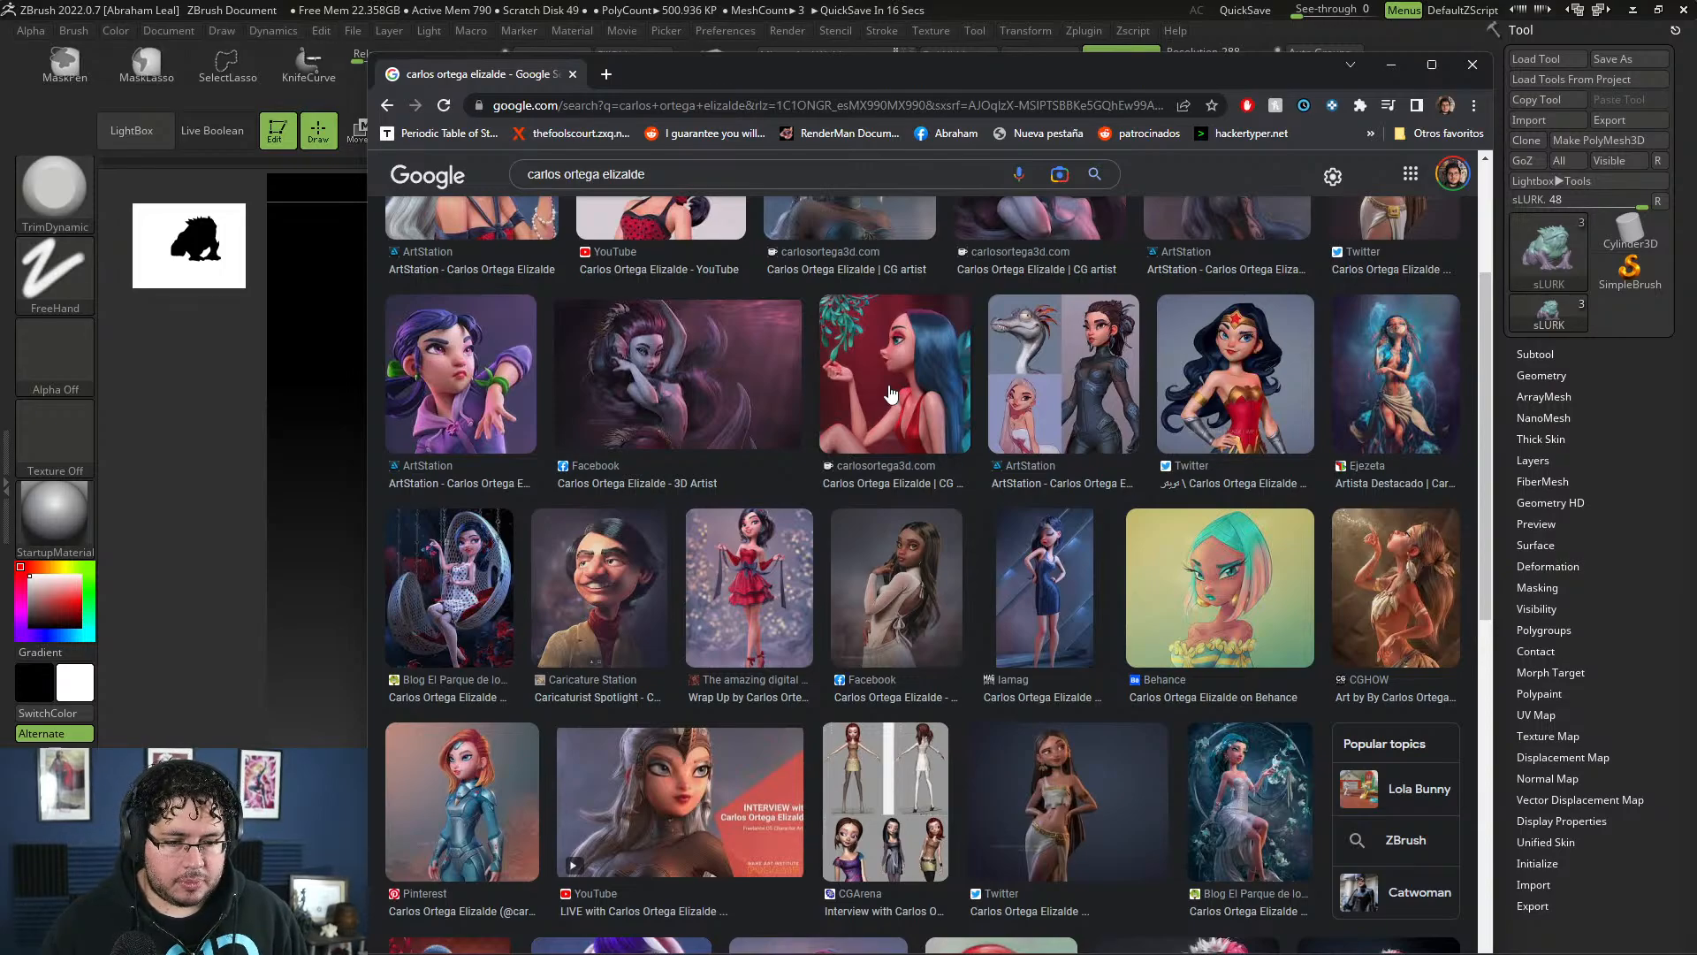
{"action": "scroll", "coordinate": [890, 395], "scroll_direction": "down", "scroll_amount": 5}
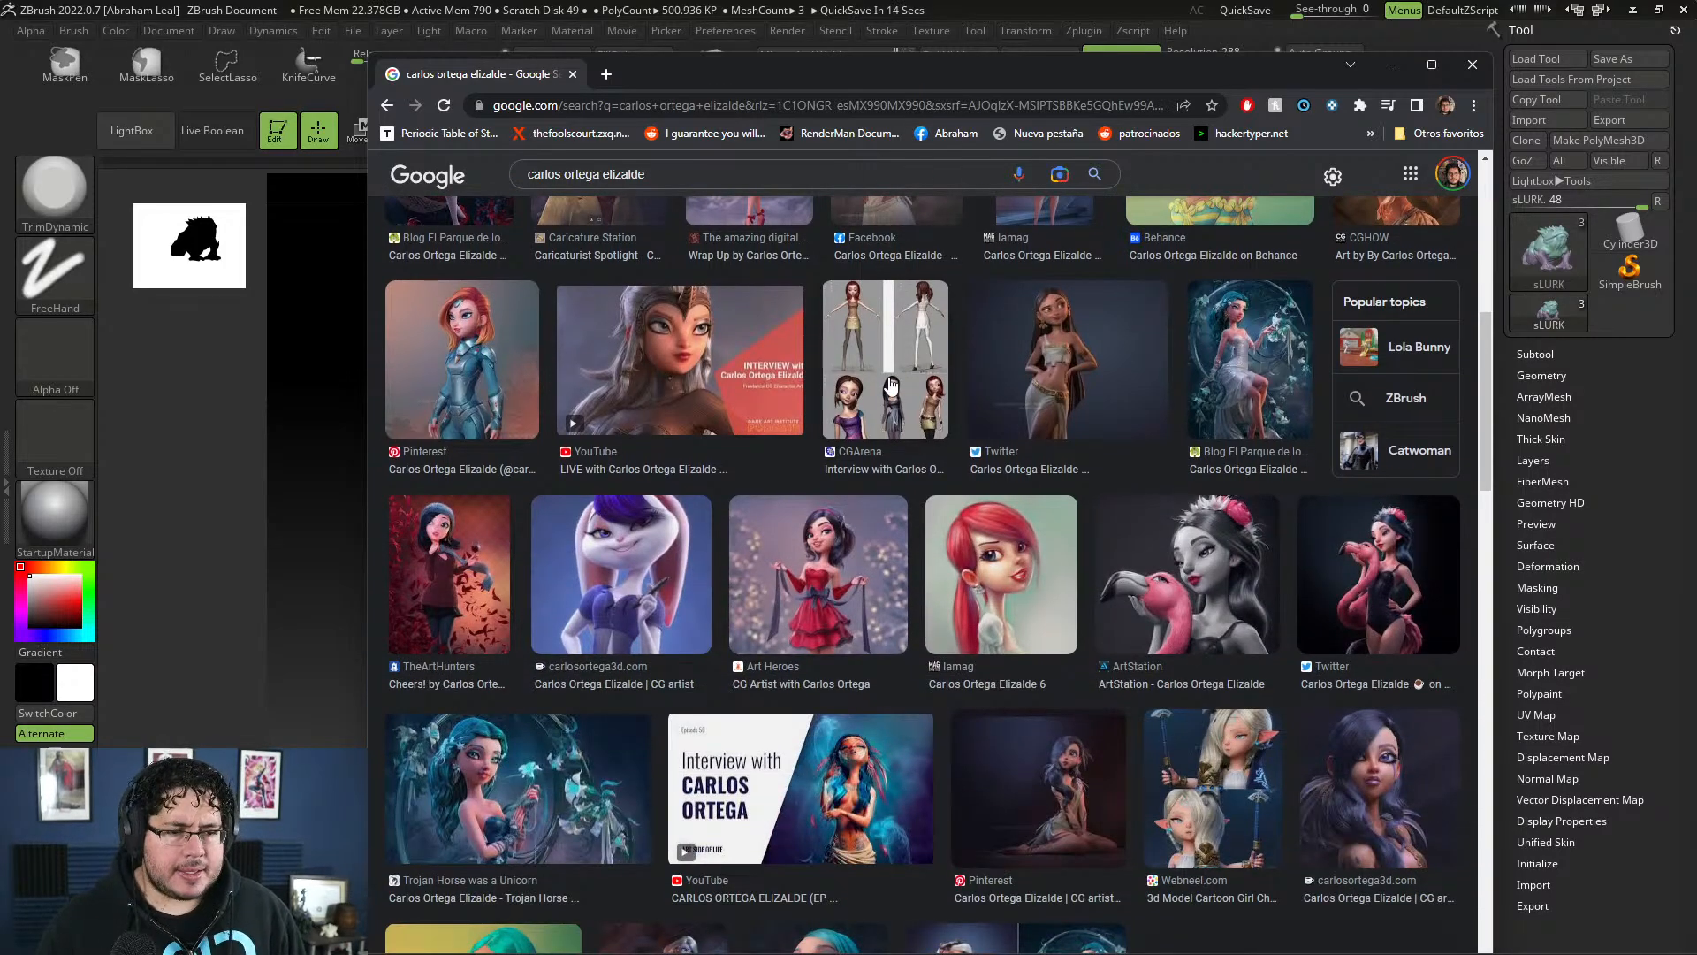
{"action": "scroll", "coordinate": [890, 385], "scroll_direction": "down", "scroll_amount": 2}
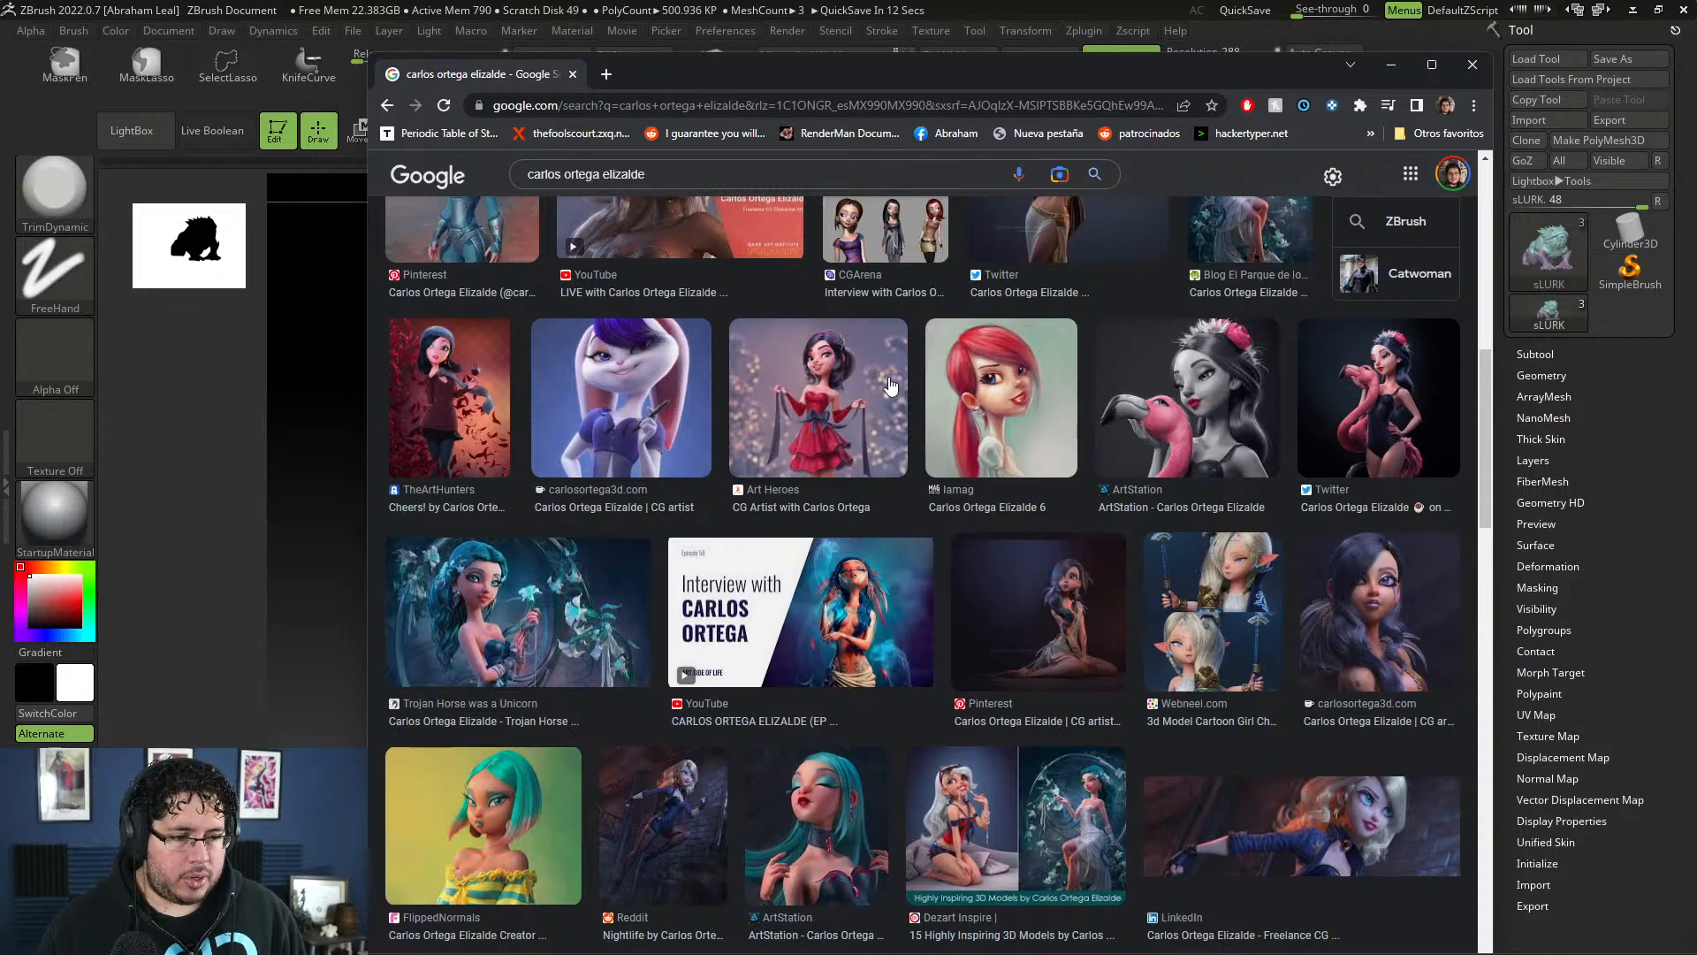
{"action": "scroll", "coordinate": [890, 386], "scroll_direction": "down", "scroll_amount": 6}
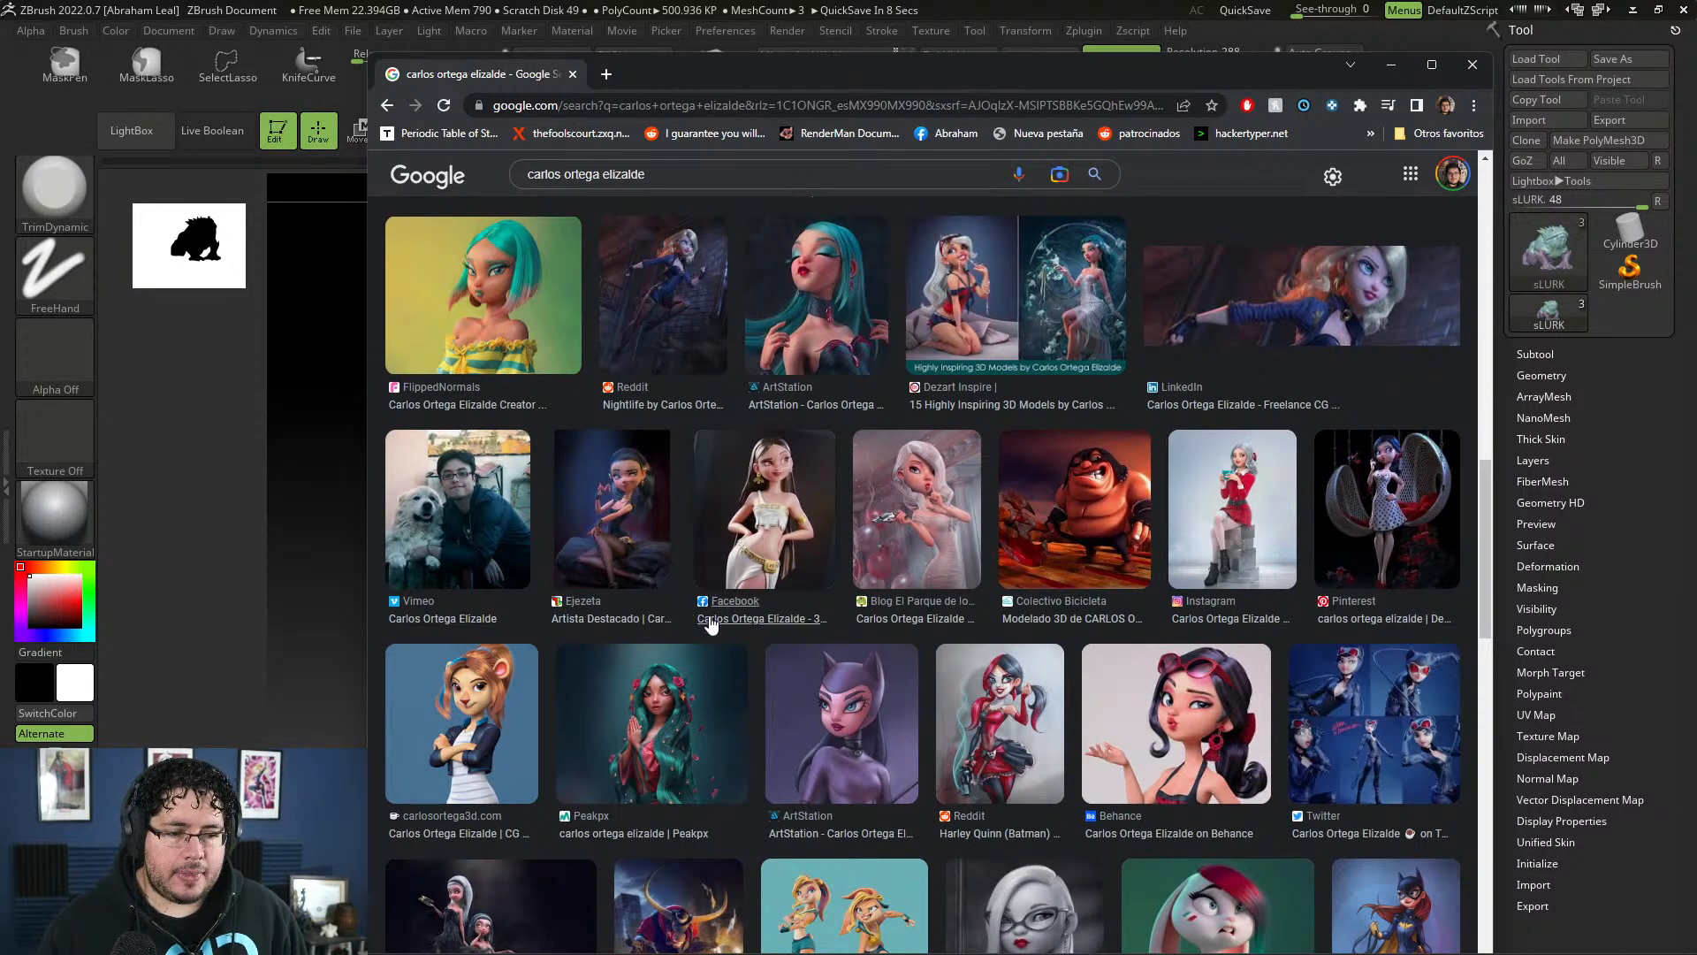
{"action": "scroll", "coordinate": [734, 588], "scroll_direction": "down", "scroll_amount": 6}
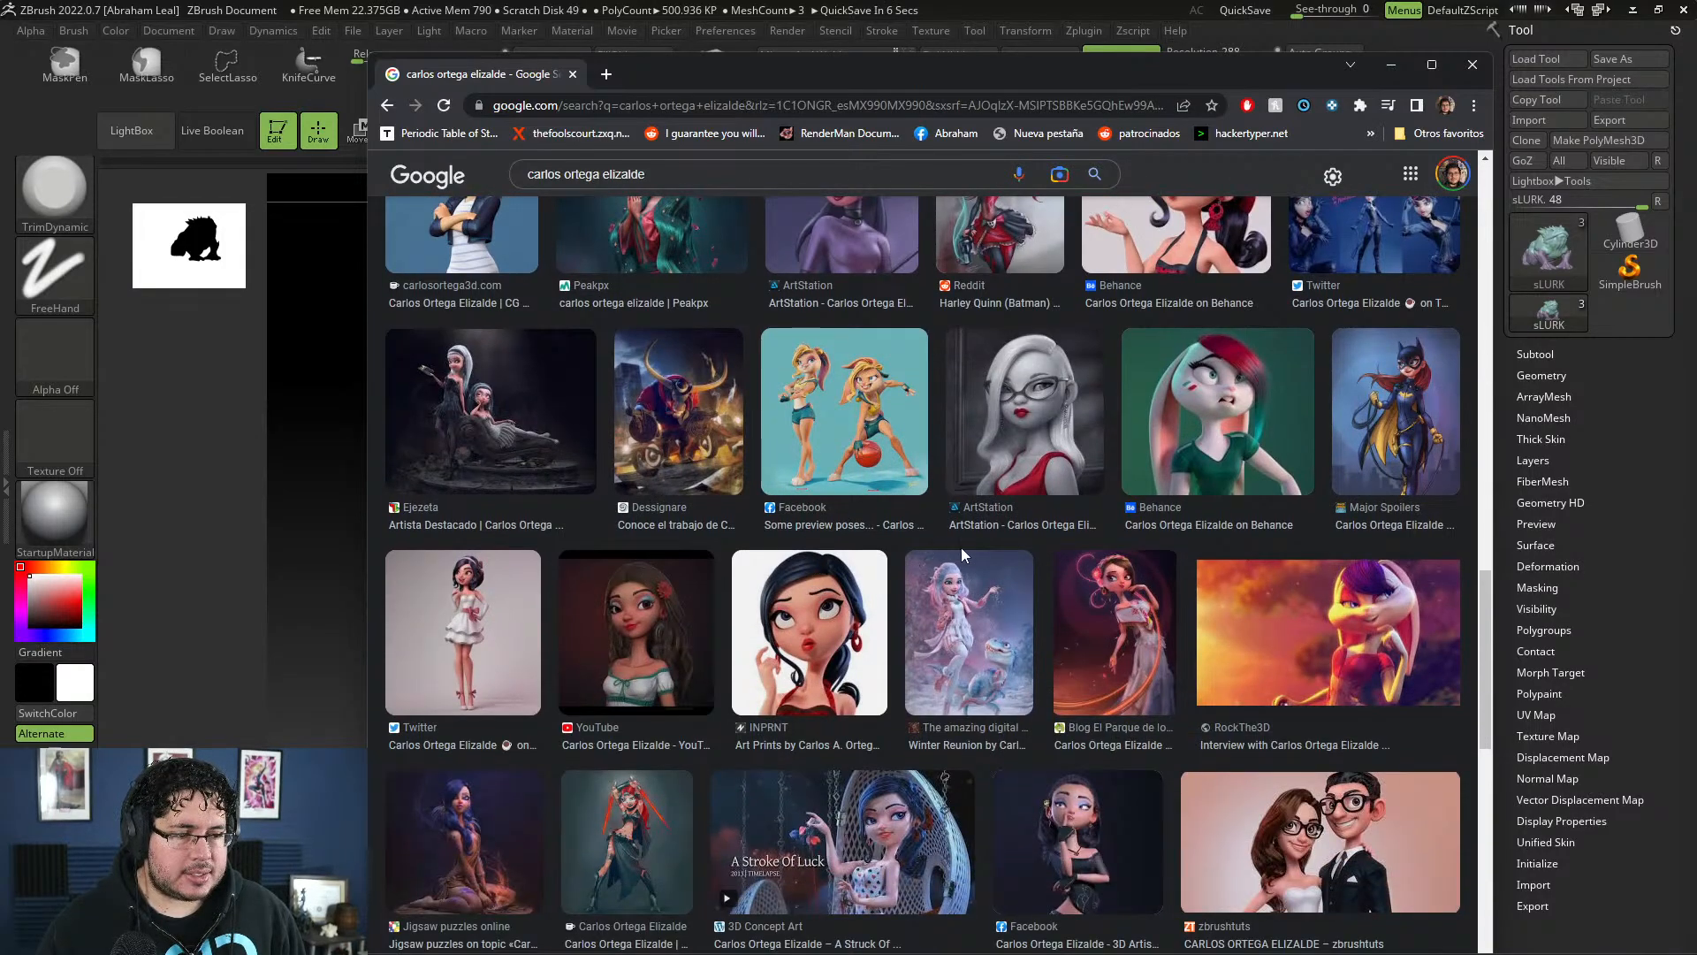
- Minimize the browser and build up muscle mass on the creature's flank with the ClayBuildup brush at draw size about 111
{"action": "left_click", "coordinate": [1398, 72]}
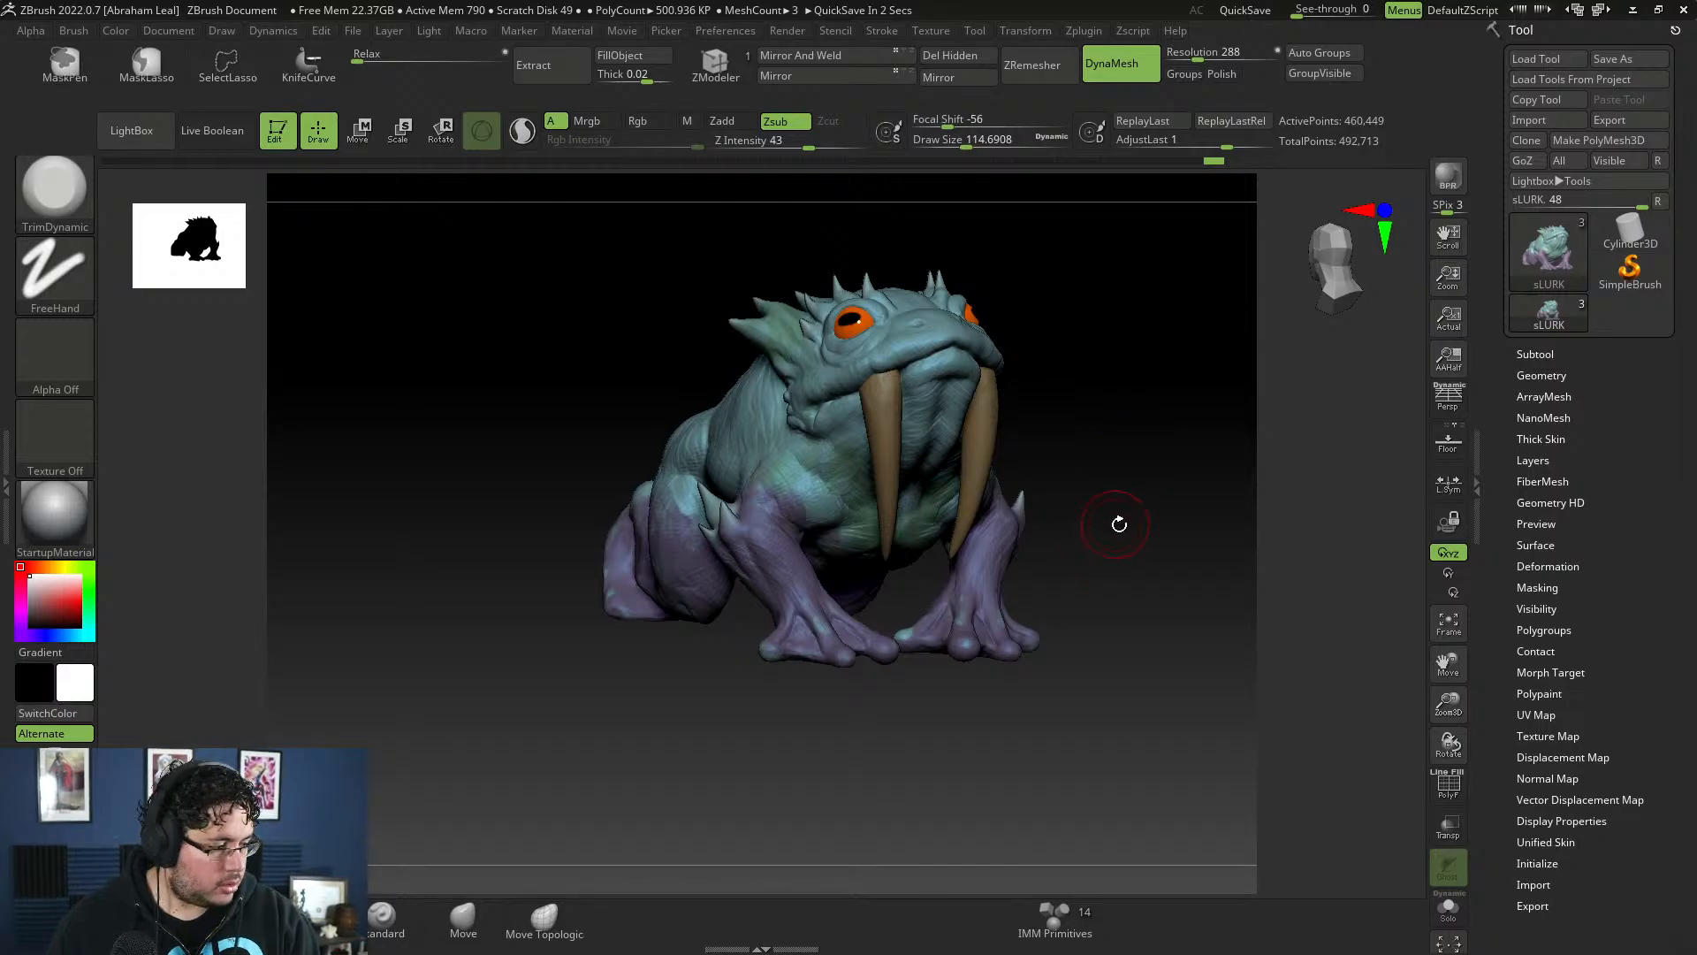
{"action": "mouse_move", "coordinate": [1118, 525]}
{"action": "left_mouse_down"}
{"action": "mouse_move", "coordinate": [1144, 542]}
{"action": "mouse_move", "coordinate": [1079, 531]}
{"action": "mouse_move", "coordinate": [1126, 537]}
{"action": "mouse_move", "coordinate": [1091, 518]}
{"action": "mouse_move", "coordinate": [1117, 557]}
{"action": "mouse_move", "coordinate": [1129, 515]}
{"action": "mouse_move", "coordinate": [1133, 555]}
{"action": "left_mouse_up"}
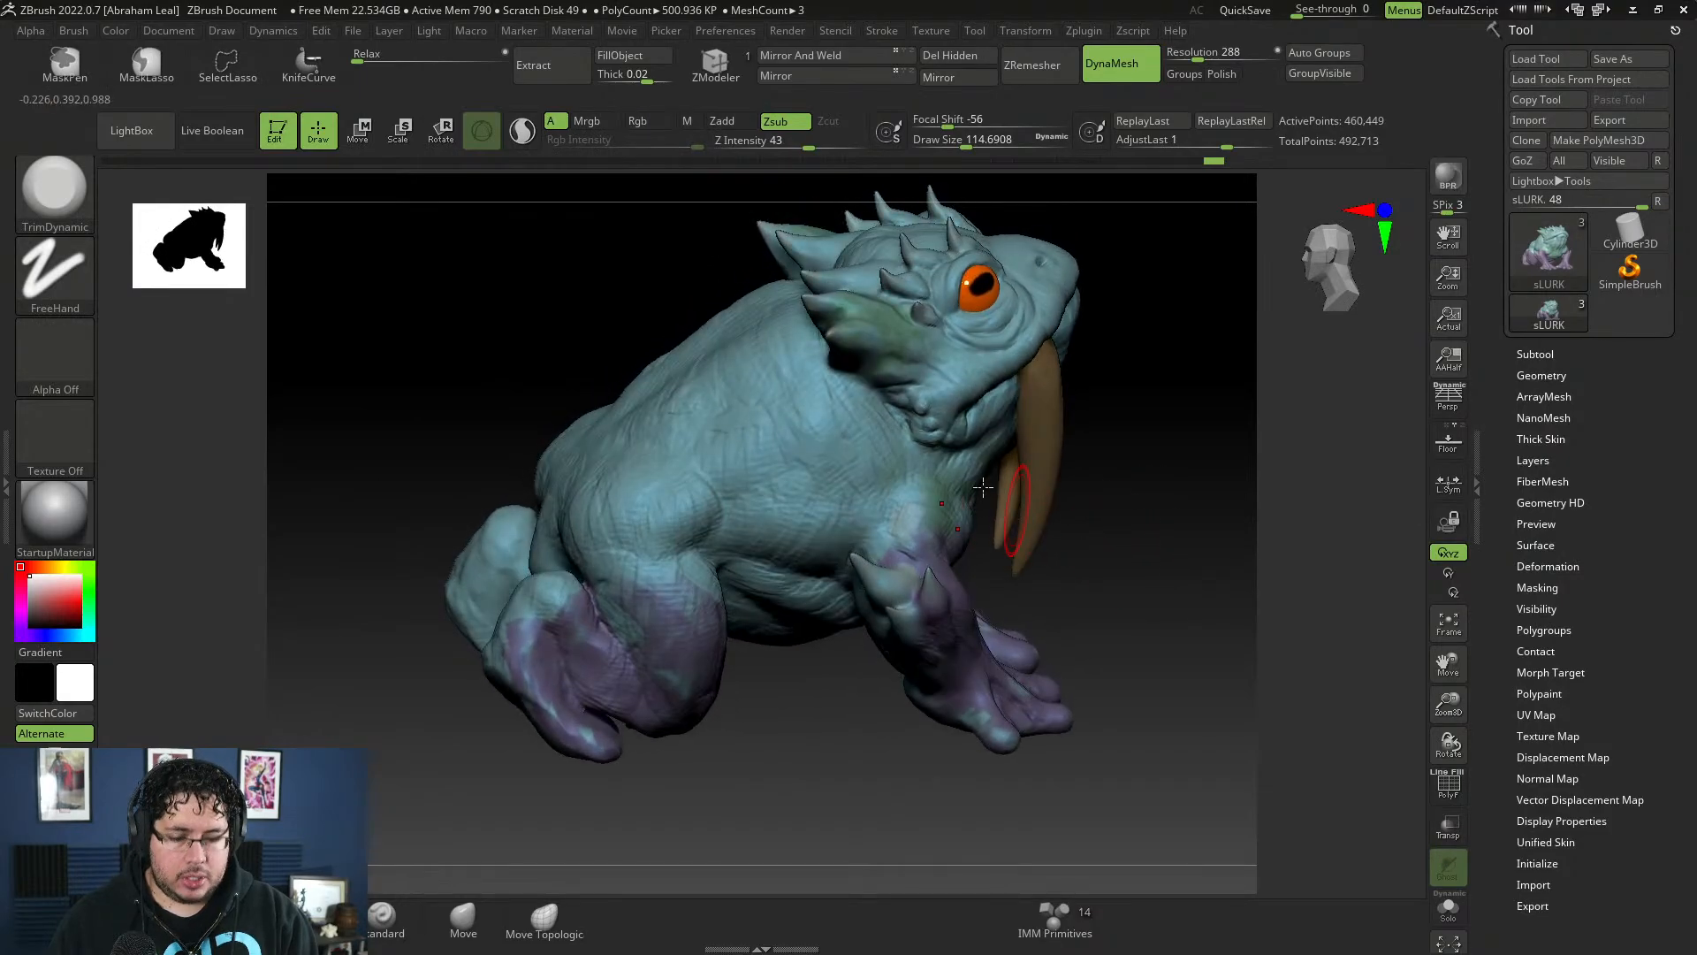
{"action": "key", "text": "b"}
{"action": "key", "text": "c"}
{"action": "key", "text": "b"}
{"action": "key", "text": "space"}
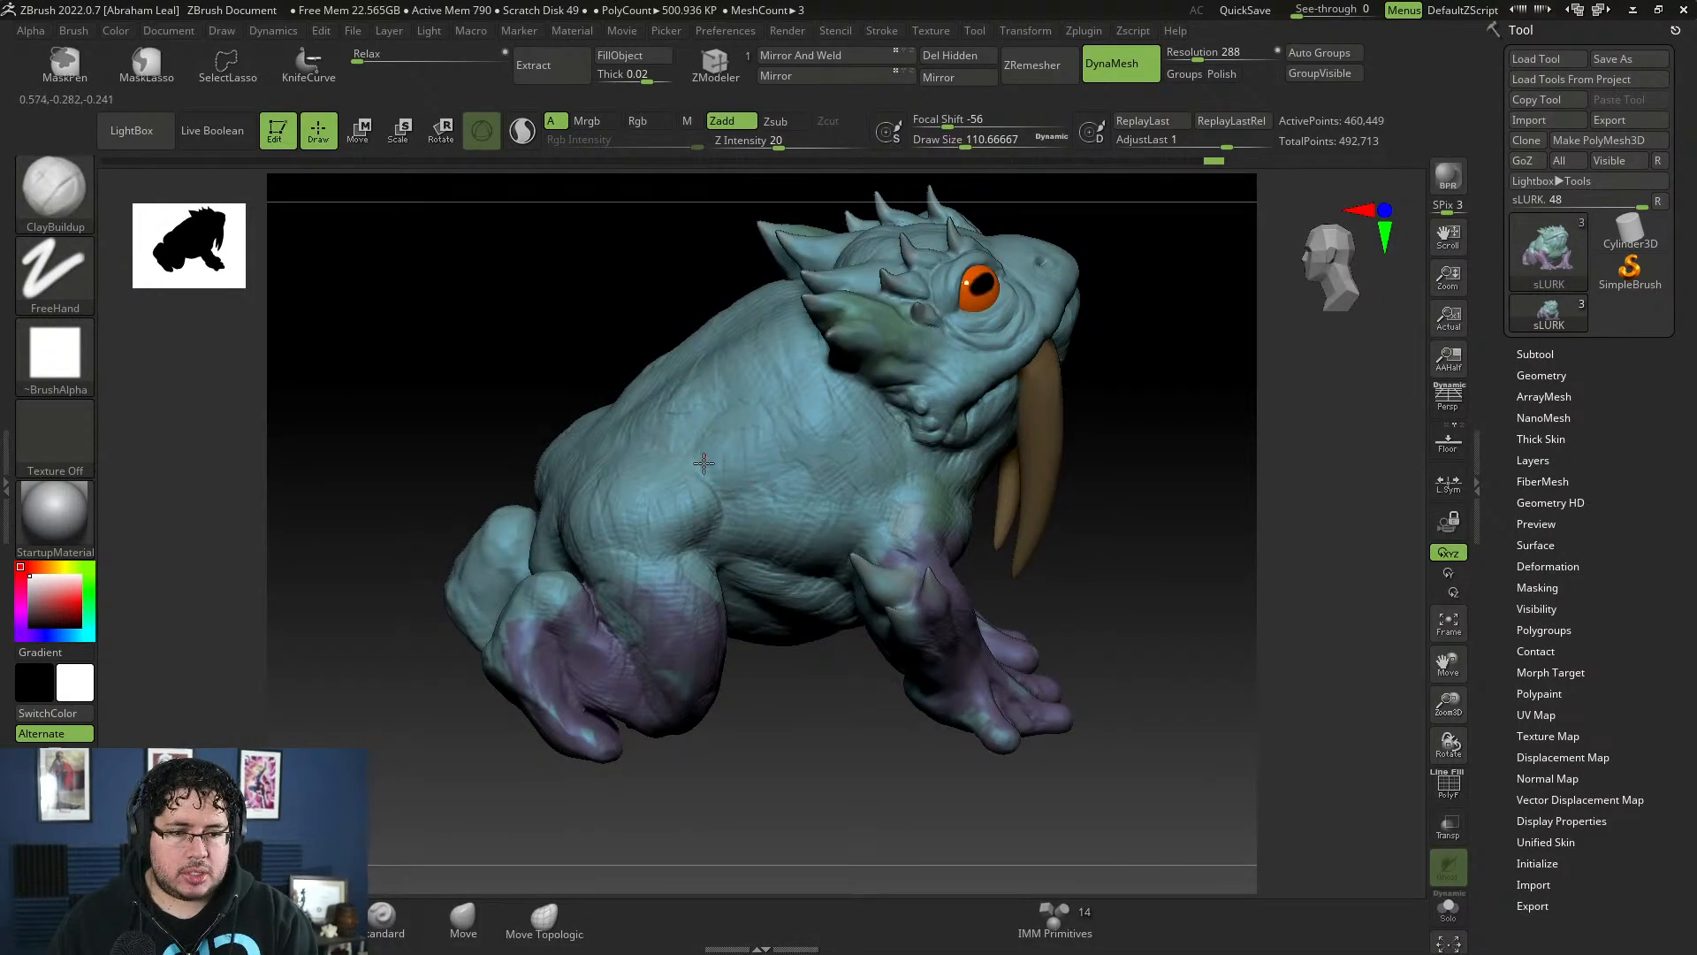
{"action": "mouse_move", "coordinate": [733, 459]}
{"action": "left_mouse_down"}
{"action": "mouse_move", "coordinate": [732, 482]}
{"action": "mouse_move", "coordinate": [753, 419]}
{"action": "mouse_move", "coordinate": [720, 461]}
{"action": "mouse_move", "coordinate": [737, 447]}
{"action": "left_mouse_up"}
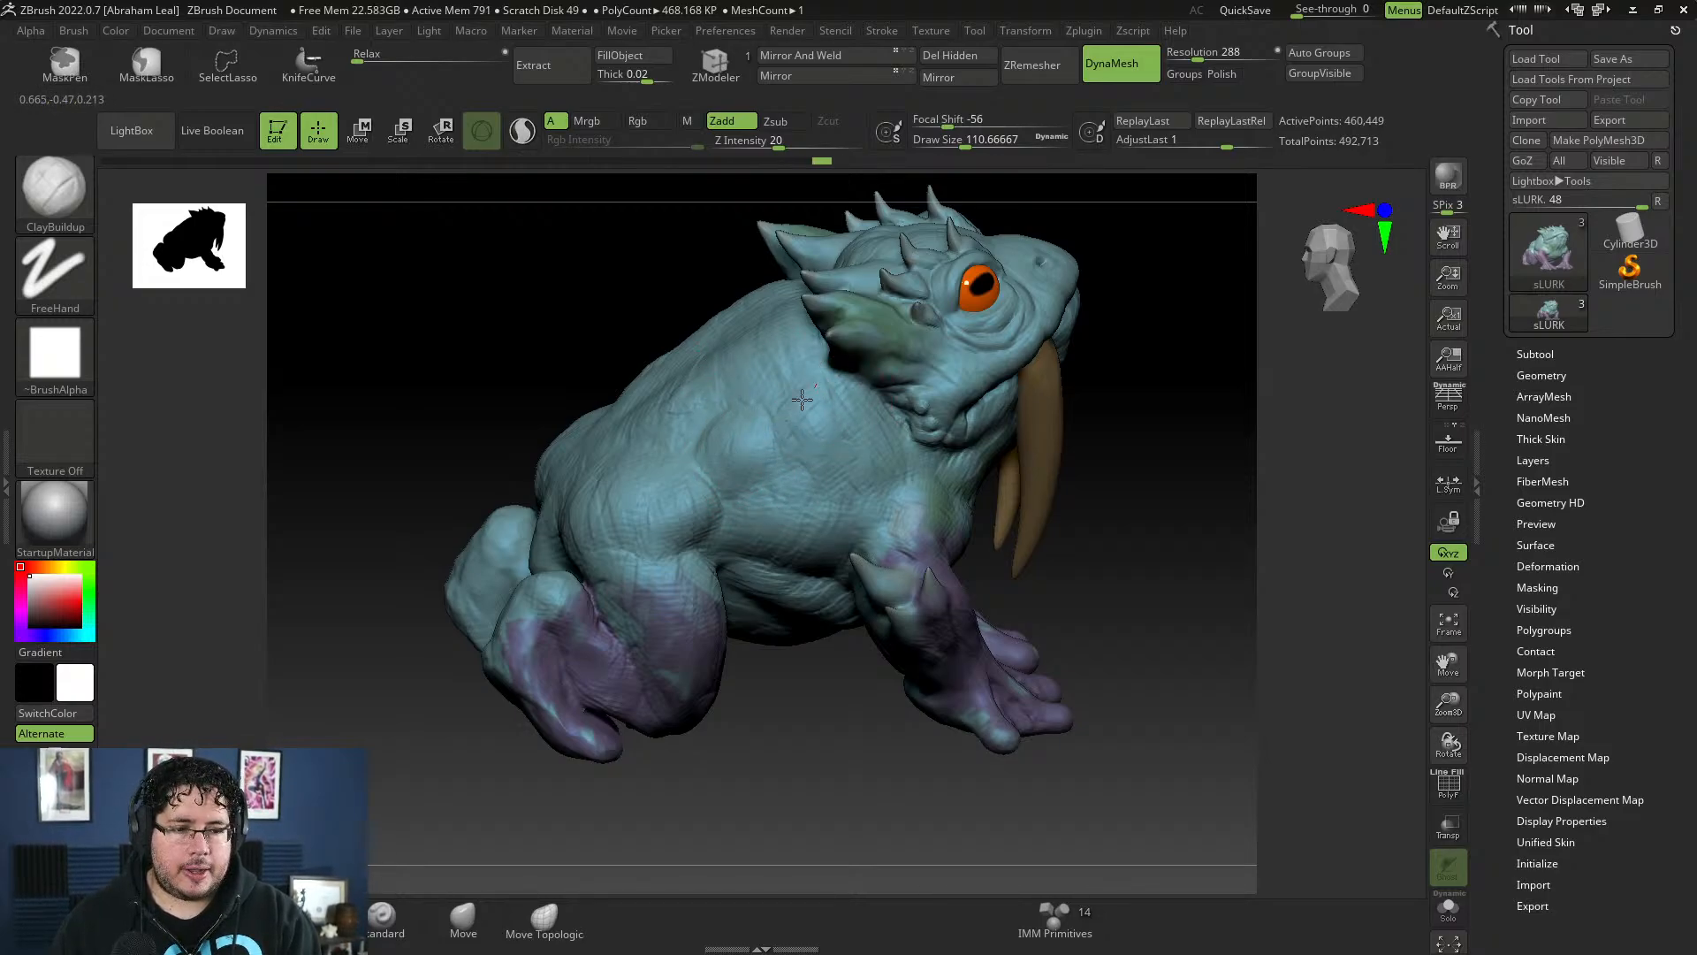
{"action": "mouse_move", "coordinate": [827, 436]}
{"action": "left_mouse_down"}
{"action": "mouse_move", "coordinate": [833, 472]}
{"action": "mouse_move", "coordinate": [859, 482]}
{"action": "left_mouse_up"}
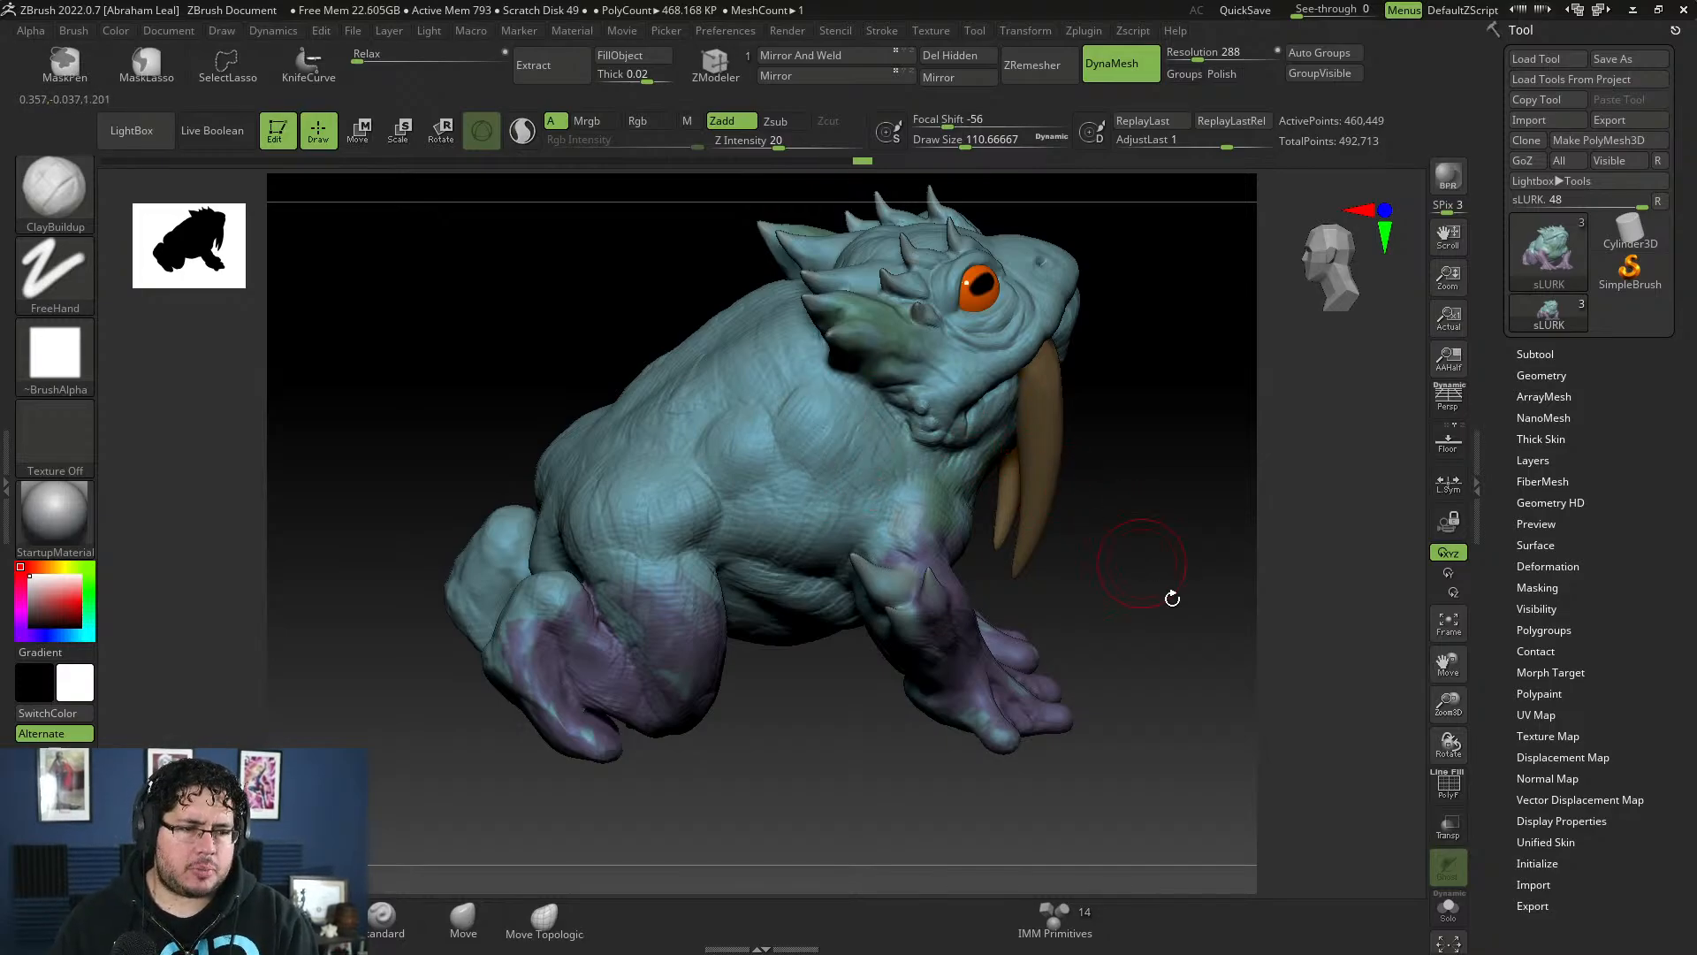
- Build up the creature's shoulder area behind the ear fin with ClayBuildup at draw size about 145
{"action": "mouse_move", "coordinate": [1170, 595]}
{"action": "left_mouse_down"}
{"action": "mouse_move", "coordinate": [1137, 409]}
{"action": "mouse_move", "coordinate": [1016, 443]}
{"action": "left_mouse_up"}
{"action": "left_click_drag", "start_coordinate": [911, 460], "coordinate": [924, 486]}
{"action": "mouse_move", "coordinate": [928, 469]}
{"action": "right_mouse_down"}
{"action": "mouse_move", "coordinate": [1015, 378]}
{"action": "mouse_move", "coordinate": [972, 425]}
{"action": "right_mouse_up"}
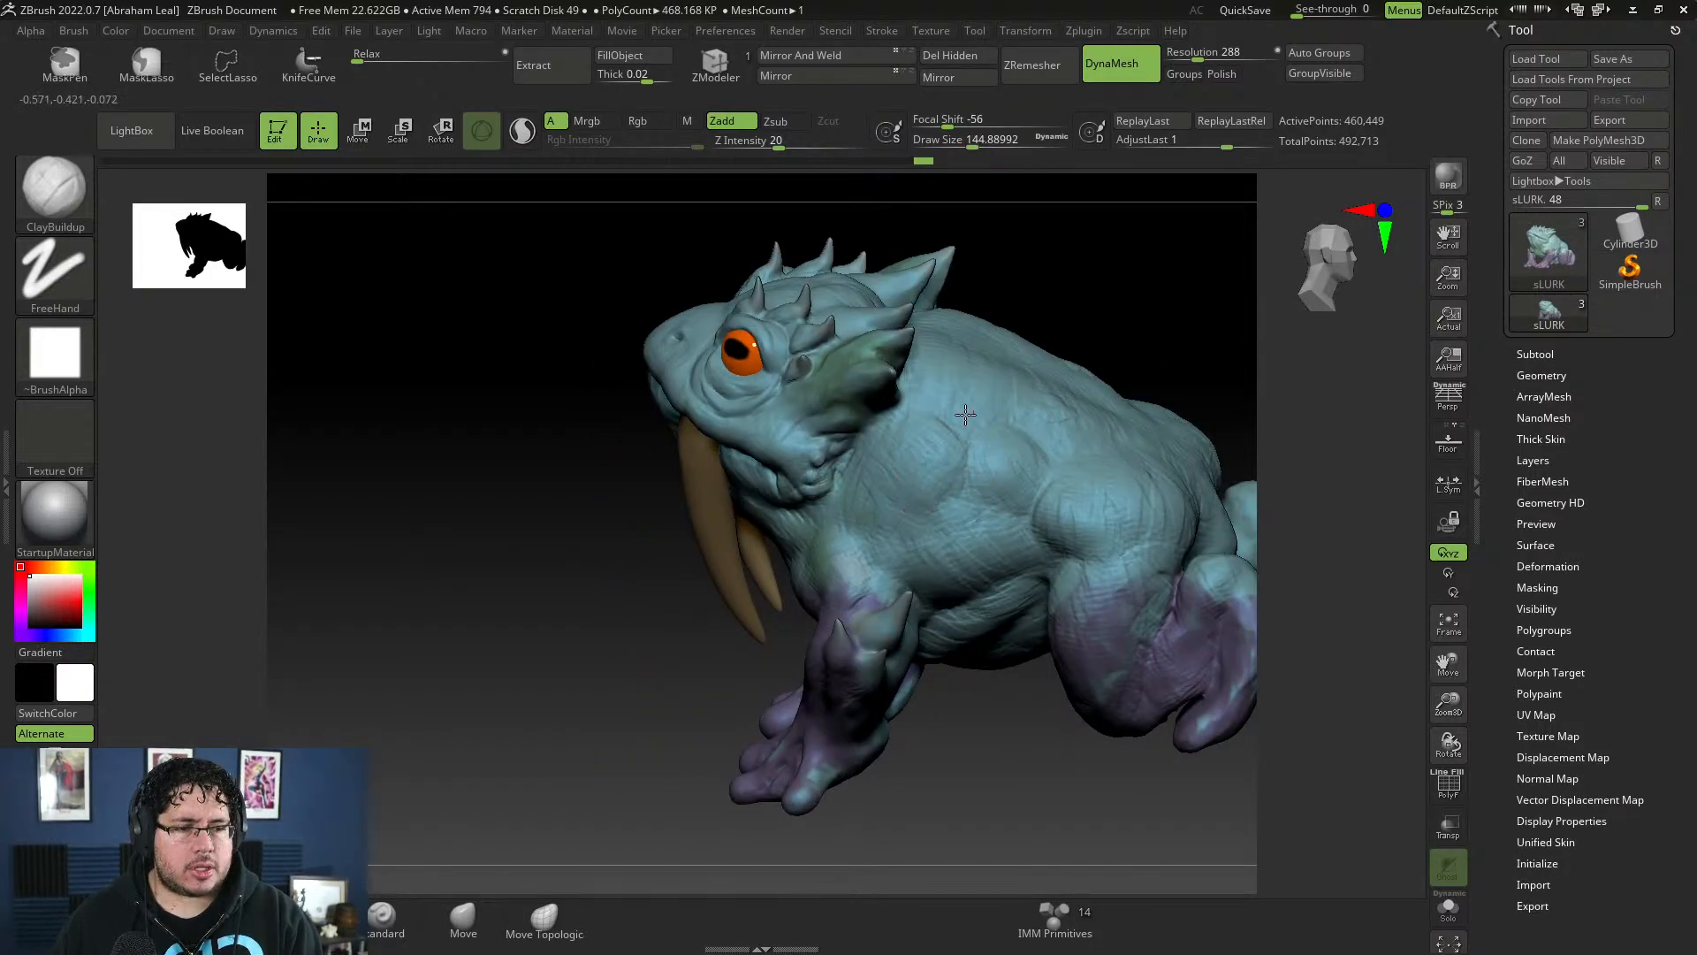
{"action": "left_click_drag", "start_coordinate": [943, 445], "coordinate": [953, 442]}
- Isolate the two front feet by hiding the rest of the body, and solo the body subtool to hide the tusks
{"action": "mouse_move", "coordinate": [960, 425]}
{"action": "right_mouse_down"}
{"action": "mouse_move", "coordinate": [1141, 269]}
{"action": "mouse_move", "coordinate": [1084, 292]}
{"action": "mouse_move", "coordinate": [1122, 485]}
{"action": "mouse_move", "coordinate": [1030, 751]}
{"action": "right_mouse_up"}
{"action": "right_click_drag", "start_coordinate": [1030, 752], "coordinate": [1125, 565], "text": "alt"}
{"action": "left_click_drag", "start_coordinate": [970, 655], "coordinate": [718, 453], "text": "ctrl+shift"}
{"action": "right_click_drag", "start_coordinate": [718, 452], "coordinate": [1159, 576]}
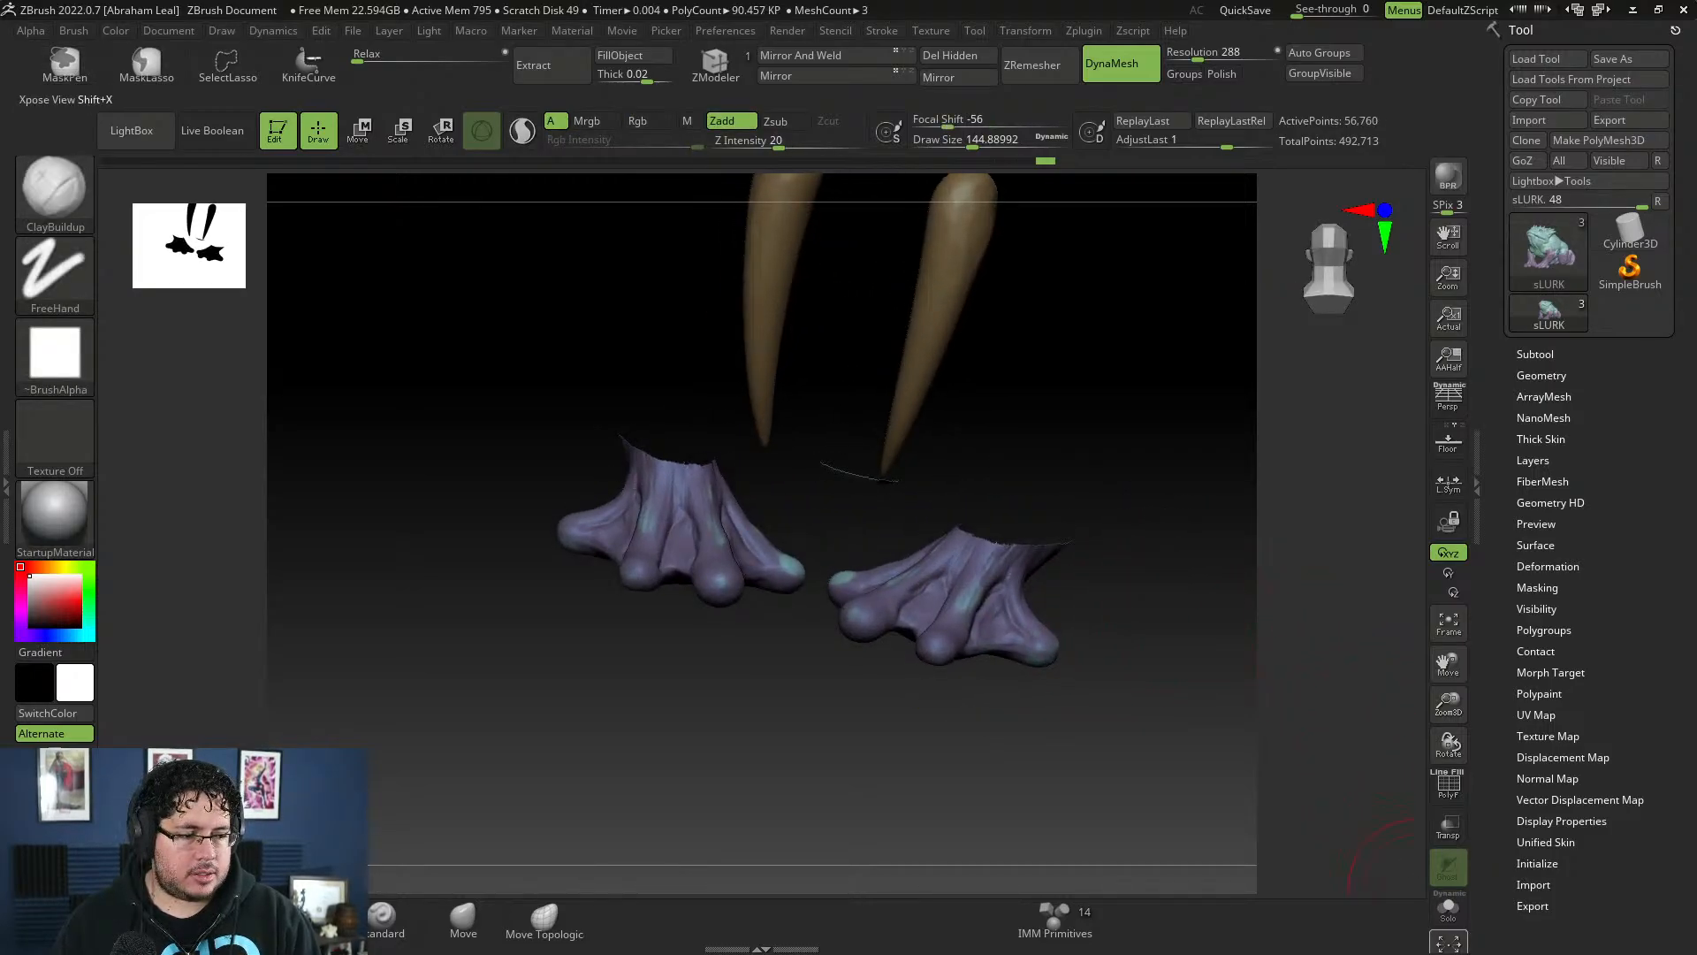
{"action": "left_click", "coordinate": [1448, 906]}
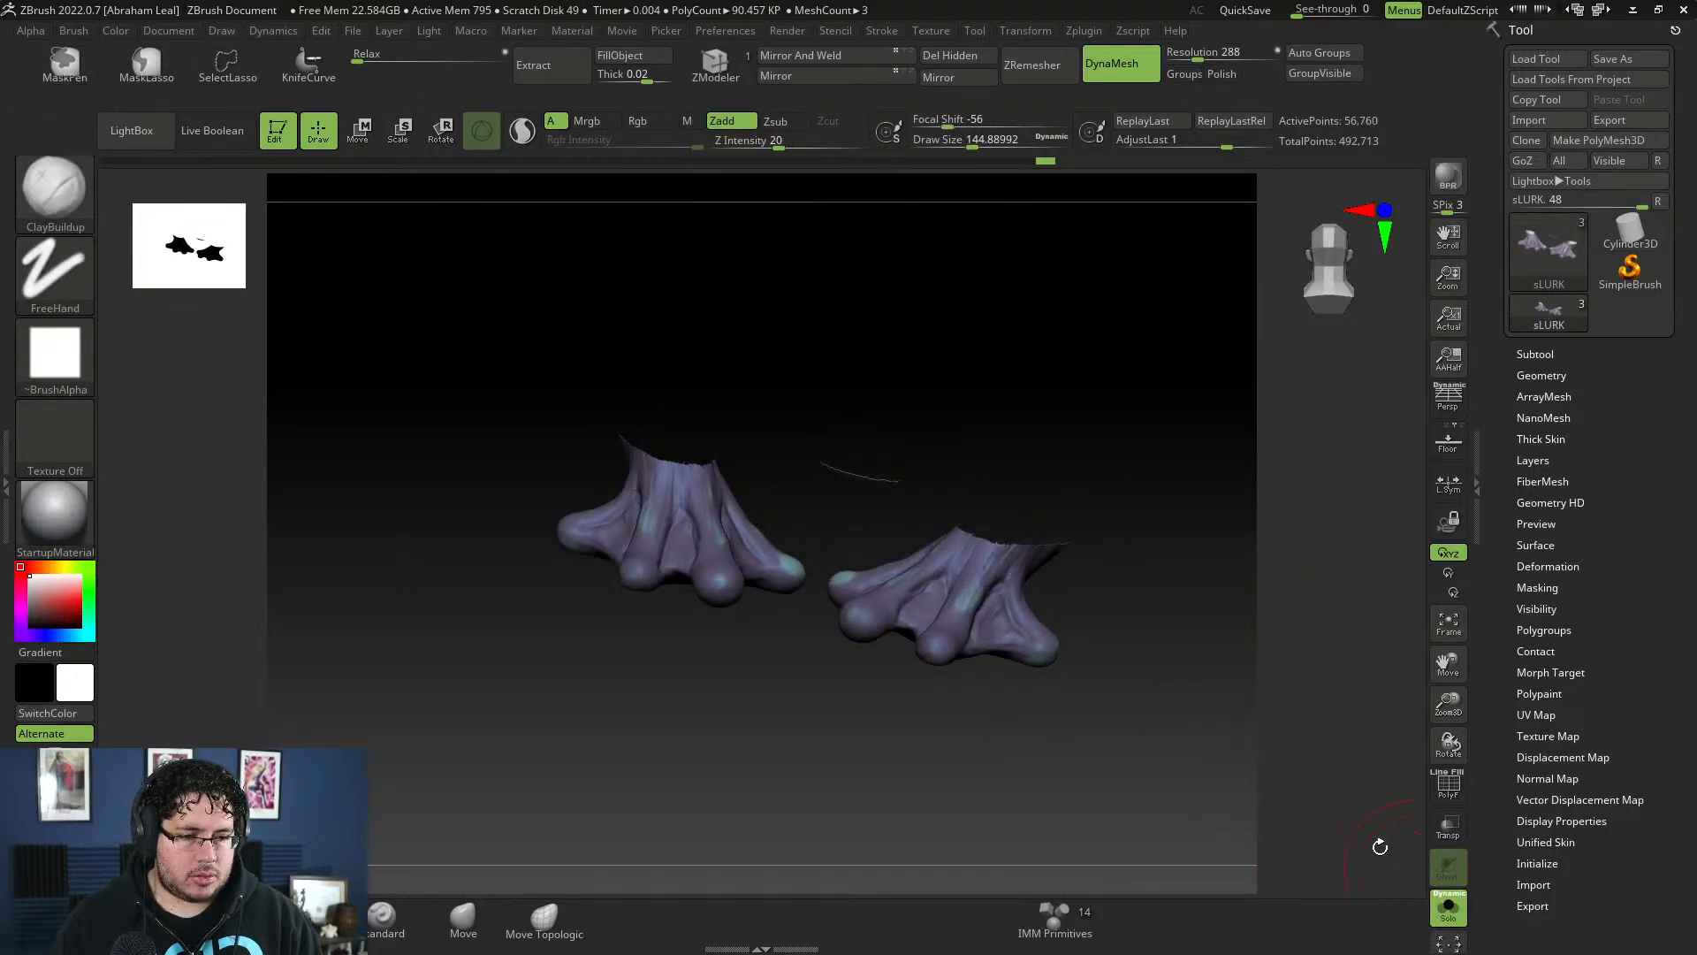
{"action": "right_click_drag", "start_coordinate": [1164, 764], "coordinate": [1180, 696]}
{"action": "left_click_drag", "start_coordinate": [1020, 395], "coordinate": [821, 536], "text": "ctrl+alt+shift"}
{"action": "right_click_drag", "start_coordinate": [1097, 488], "coordinate": [1009, 442], "text": "alt"}
{"action": "key", "text": "ctrl+z"}
{"action": "mouse_move", "coordinate": [1081, 604]}
{"action": "right_mouse_down"}
{"action": "mouse_move", "coordinate": [1061, 640]}
{"action": "mouse_move", "coordinate": [1137, 587]}
{"action": "right_mouse_up"}
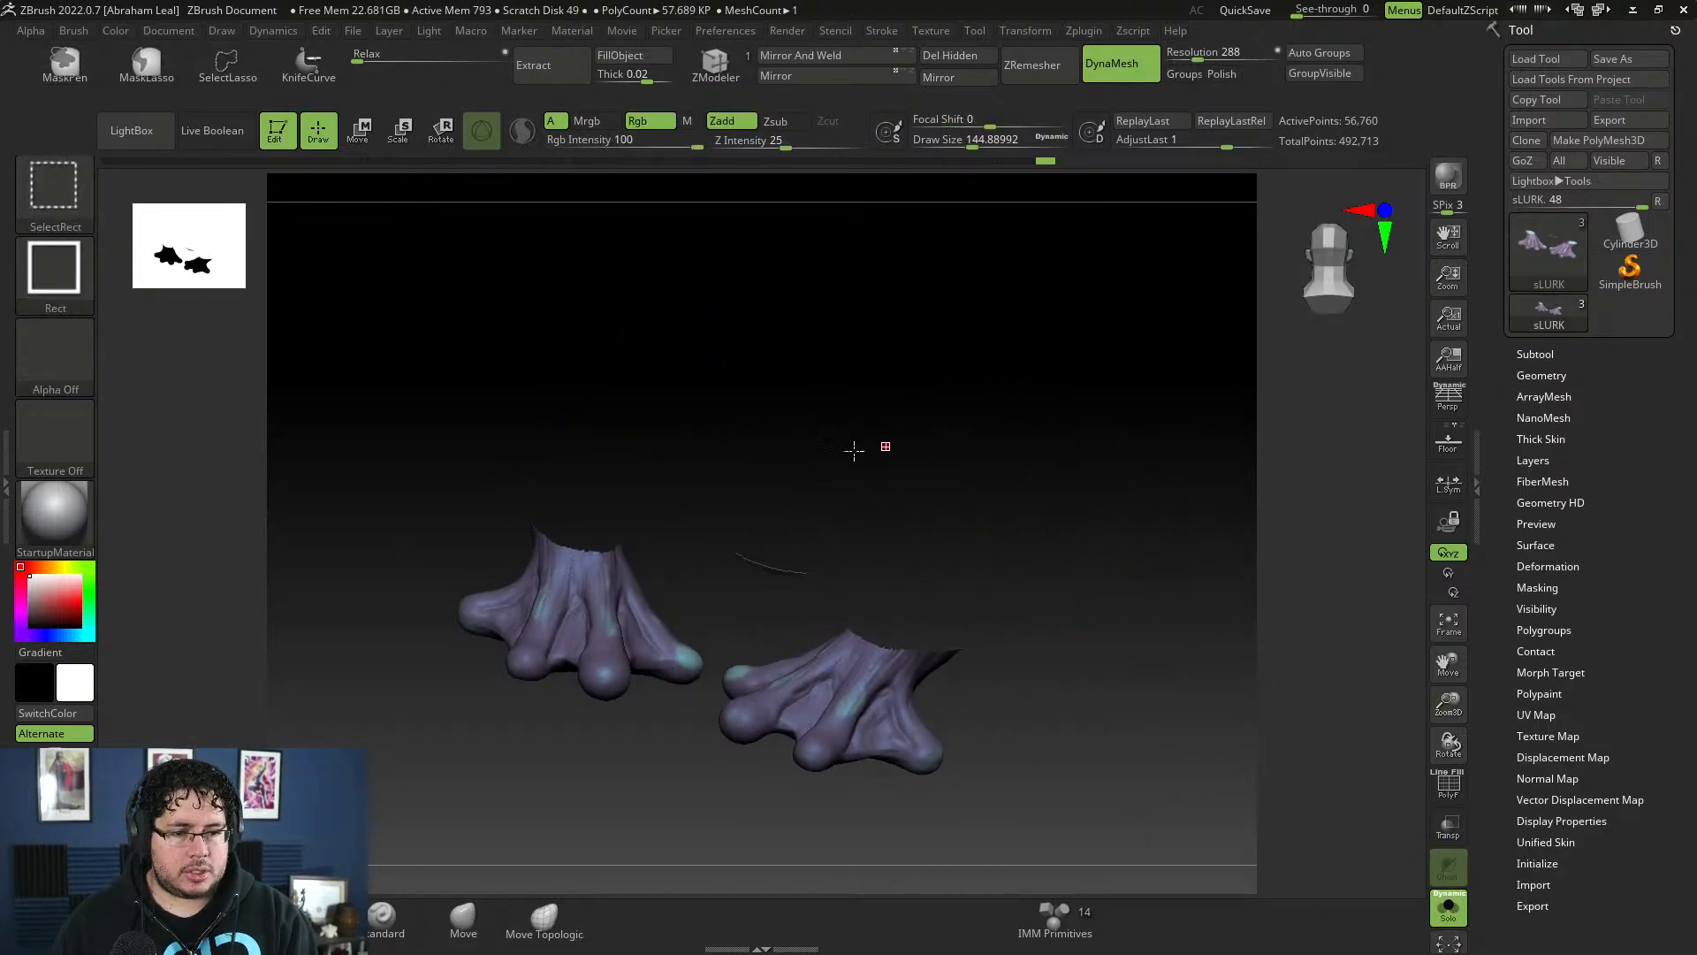
- Hide the stray sliver of mesh floating between the two isolated front feet
{"action": "left_click_drag", "start_coordinate": [888, 442], "coordinate": [705, 610], "text": "ctrl+alt+shift"}
{"action": "mouse_move", "coordinate": [1140, 652]}
{"action": "right_mouse_down"}
{"action": "mouse_move", "coordinate": [1076, 568]}
{"action": "mouse_move", "coordinate": [1091, 694]}
{"action": "mouse_move", "coordinate": [1185, 709]}
{"action": "mouse_move", "coordinate": [1145, 666]}
{"action": "mouse_move", "coordinate": [1167, 568]}
{"action": "mouse_move", "coordinate": [1167, 599]}
{"action": "mouse_move", "coordinate": [1087, 499]}
{"action": "mouse_move", "coordinate": [1122, 686]}
{"action": "mouse_move", "coordinate": [1015, 484]}
{"action": "mouse_move", "coordinate": [1072, 599]}
{"action": "mouse_move", "coordinate": [991, 579]}
{"action": "right_mouse_up"}
- Add volume to the sole of the front foot near the wrist with ClayBuildup at draw size about 115
{"action": "key", "text": "b"}
{"action": "key", "text": "c"}
{"action": "key", "text": "b"}
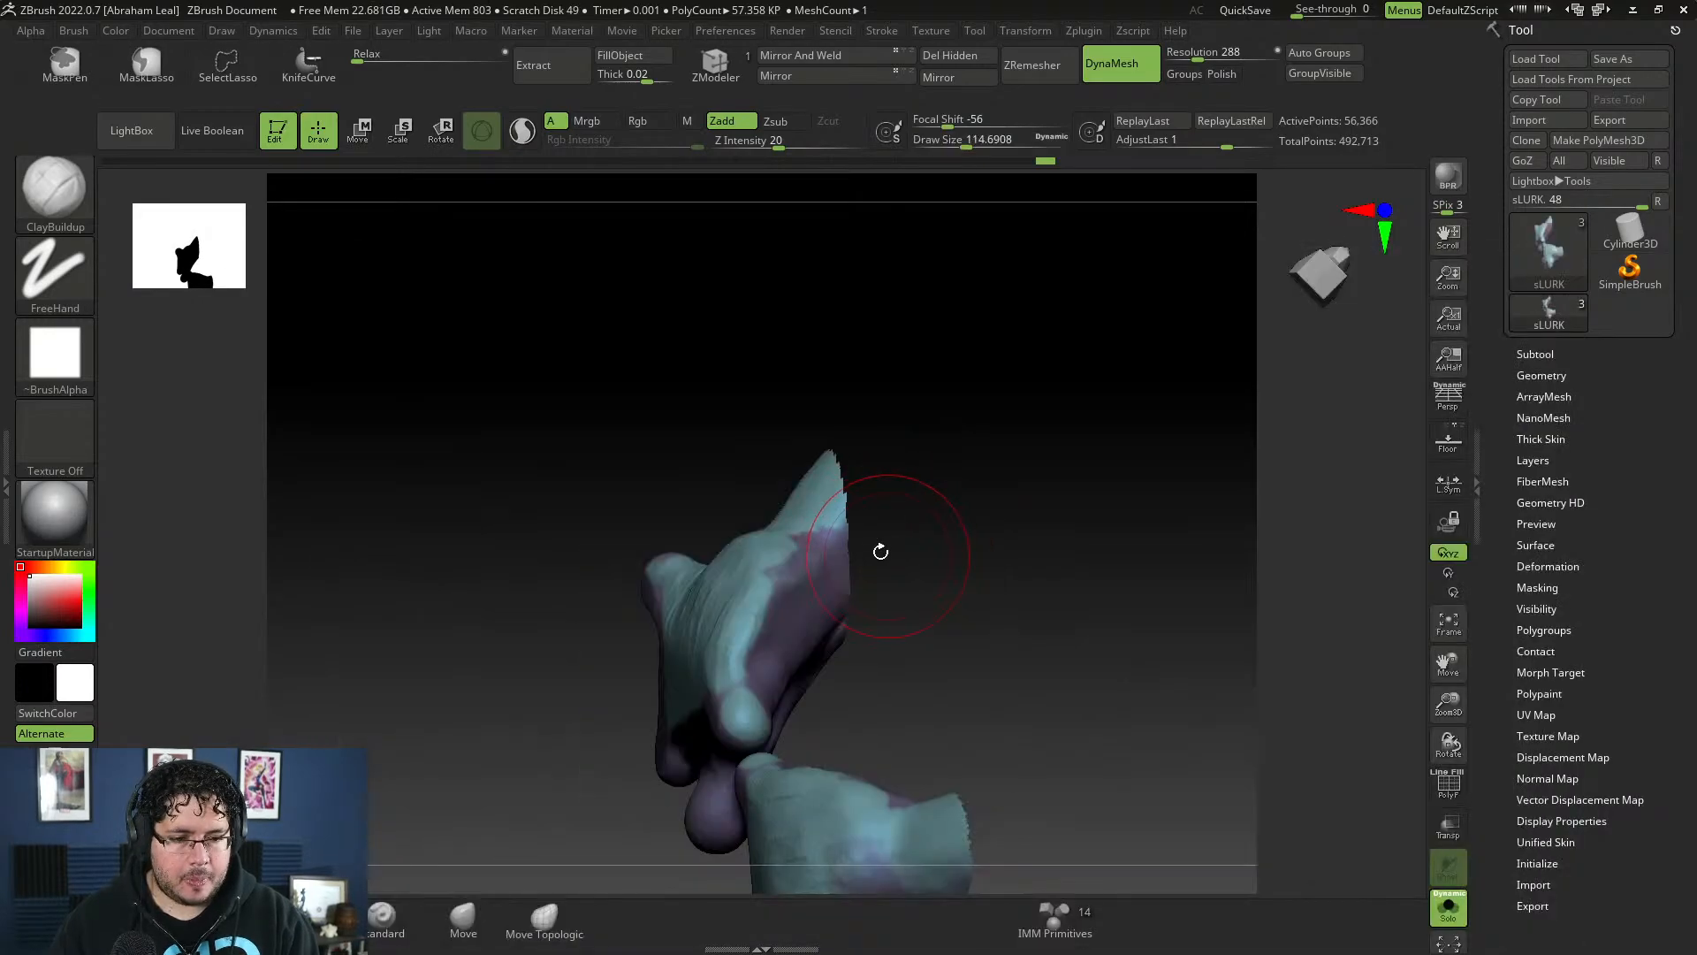
{"action": "left_click_drag", "start_coordinate": [765, 587], "coordinate": [736, 557]}
{"action": "right_click_drag", "start_coordinate": [707, 566], "coordinate": [747, 585]}
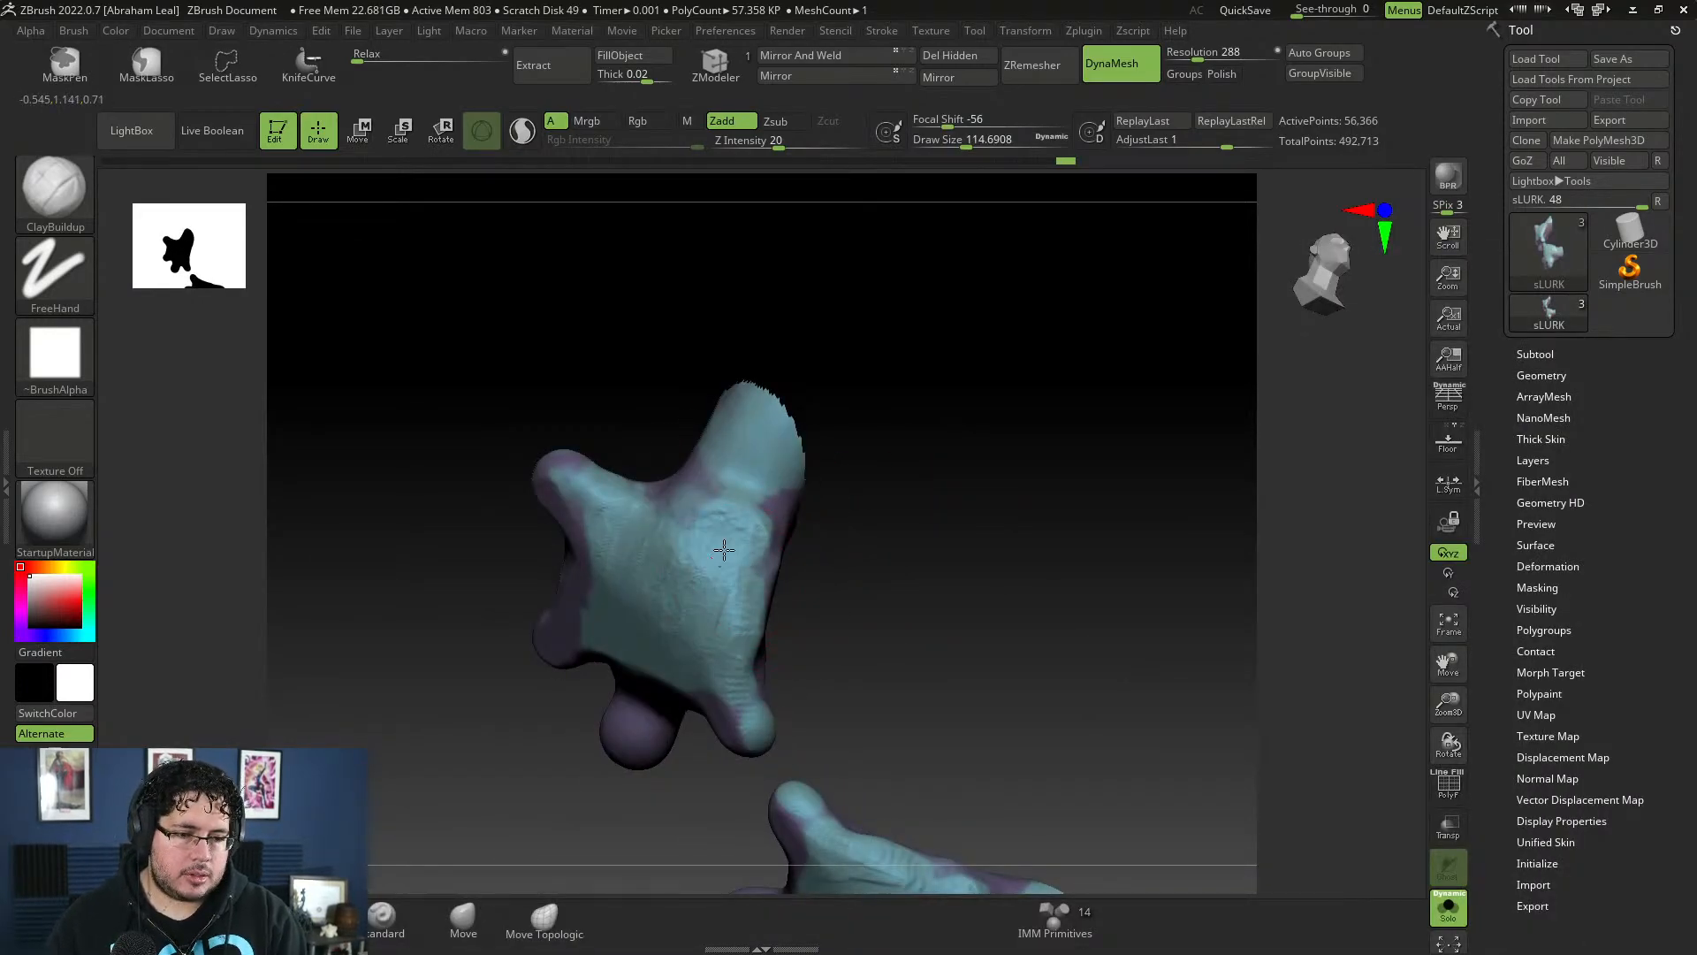
{"action": "left_click_drag", "start_coordinate": [724, 550], "coordinate": [703, 512]}
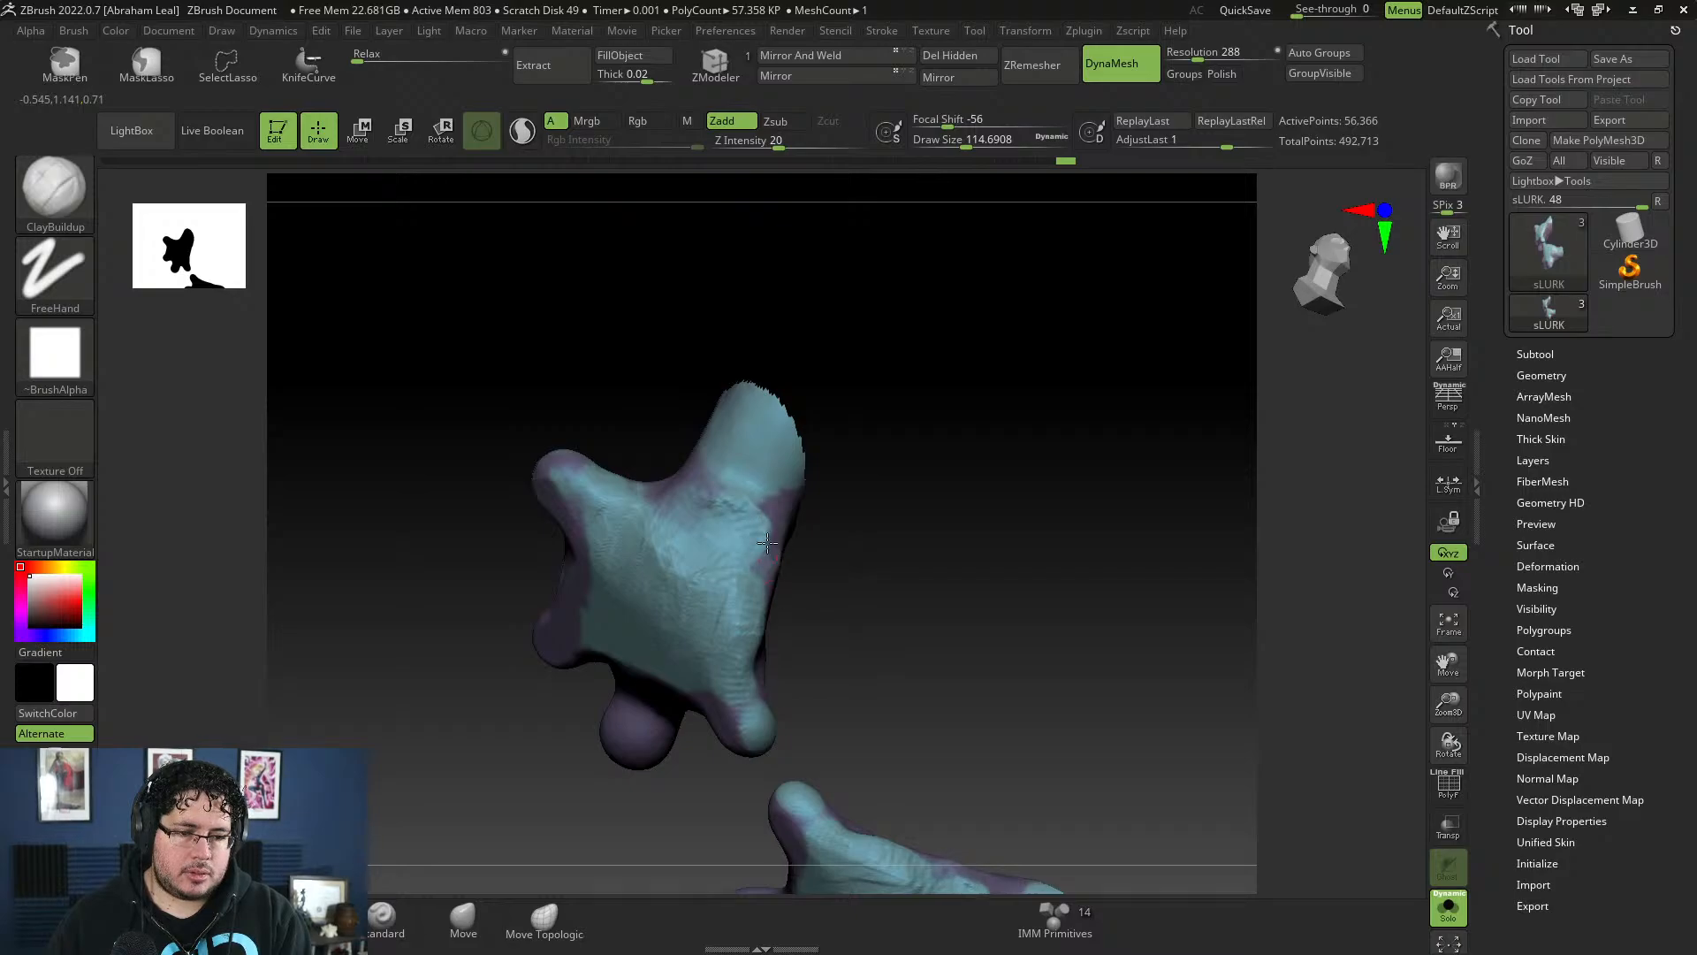
{"action": "right_click_drag", "start_coordinate": [698, 526], "coordinate": [827, 485]}
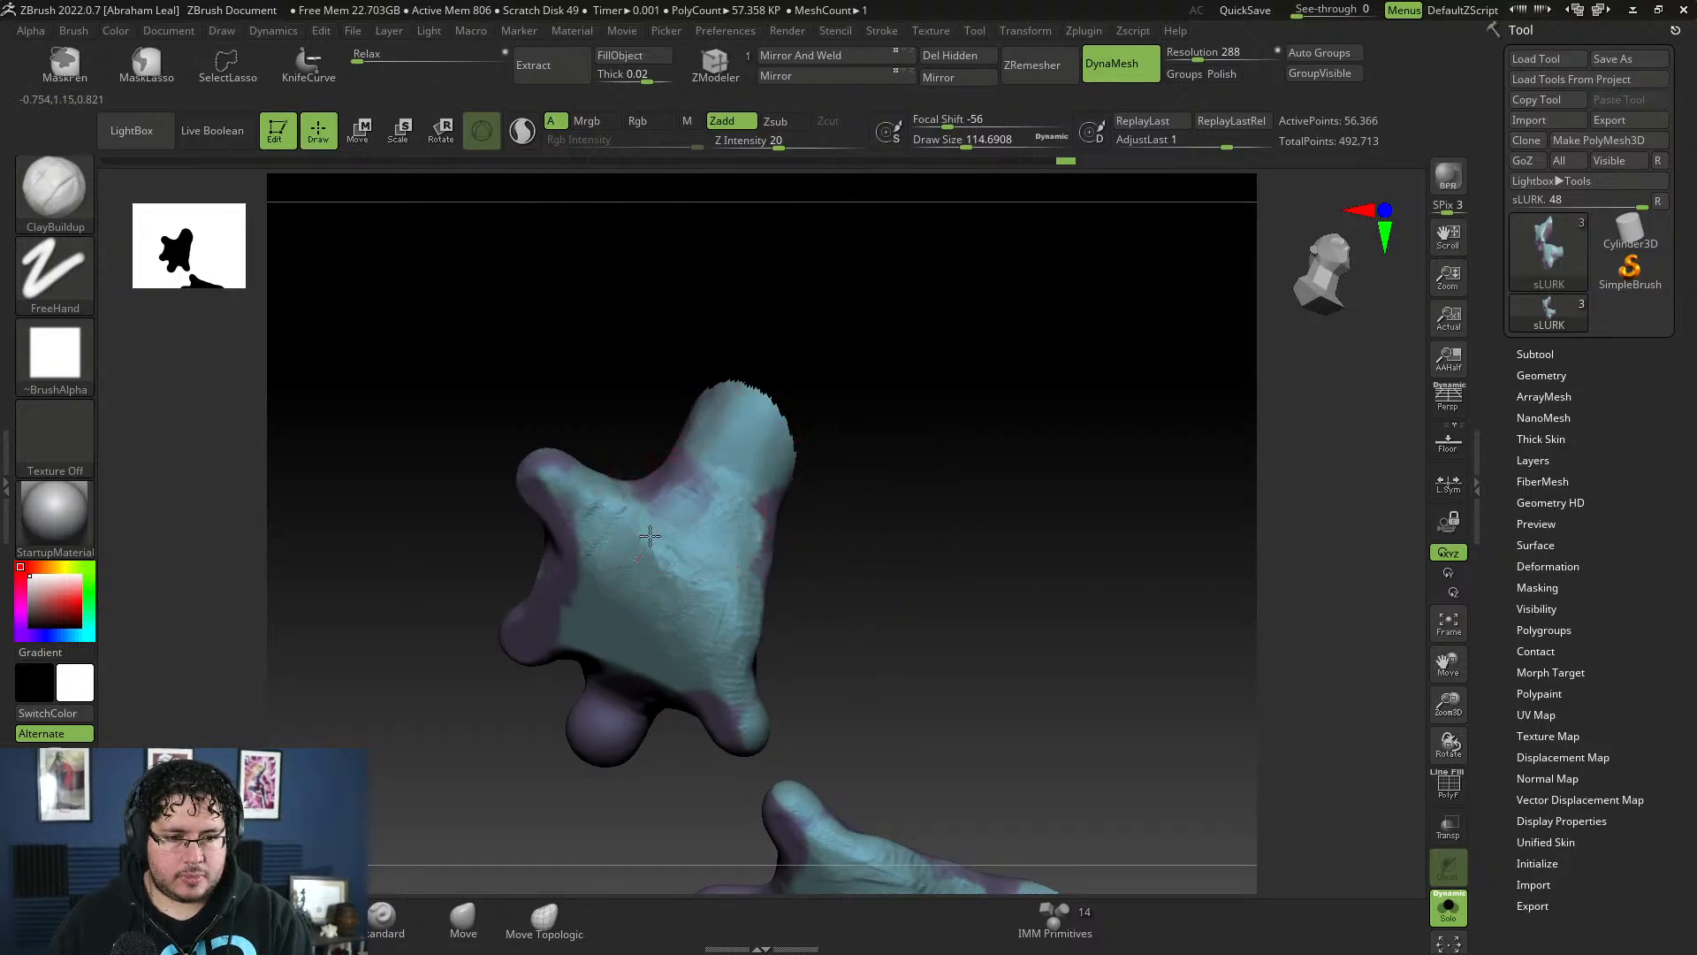
- Fill out the sole from the inner toe across the palm with ClayBuildup, adjusting the draw size to about 111, and smooth the strokes
{"action": "mouse_move", "coordinate": [624, 501]}
{"action": "left_mouse_down"}
{"action": "mouse_move", "coordinate": [619, 522]}
{"action": "mouse_move", "coordinate": [596, 486]}
{"action": "left_mouse_up"}
{"action": "key", "text": "space"}
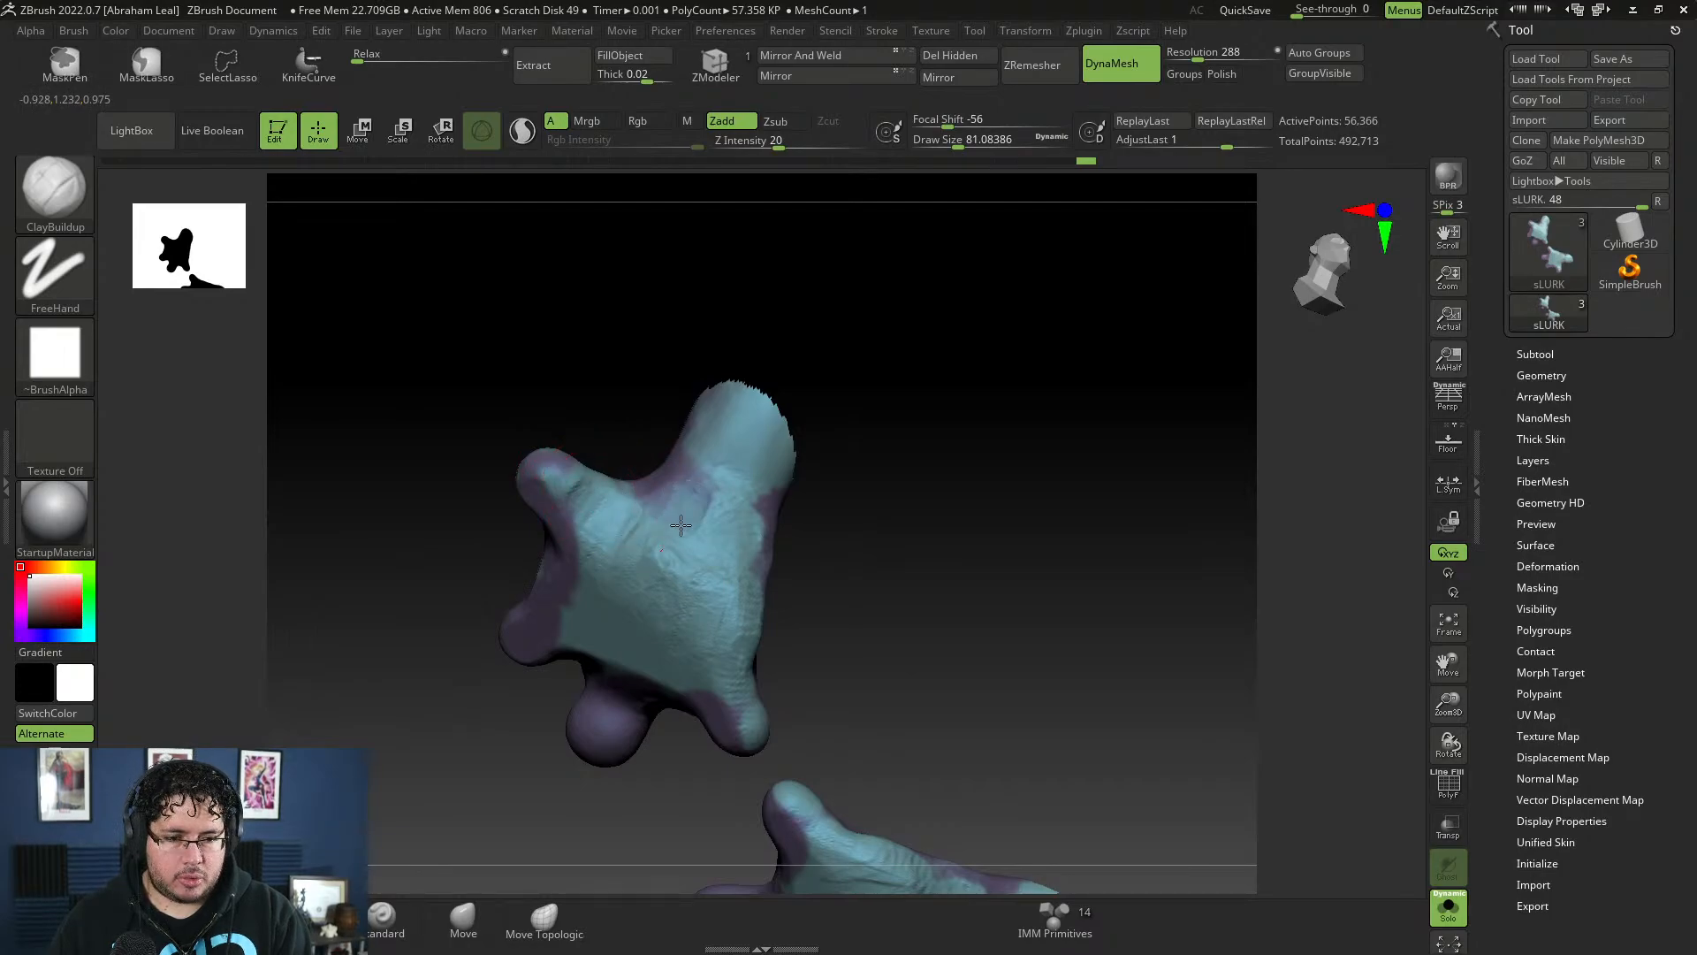
{"action": "key", "text": "s"}
{"action": "left_click_drag", "start_coordinate": [682, 527], "coordinate": [661, 522]}
{"action": "left_click_drag", "start_coordinate": [672, 584], "coordinate": [701, 603]}
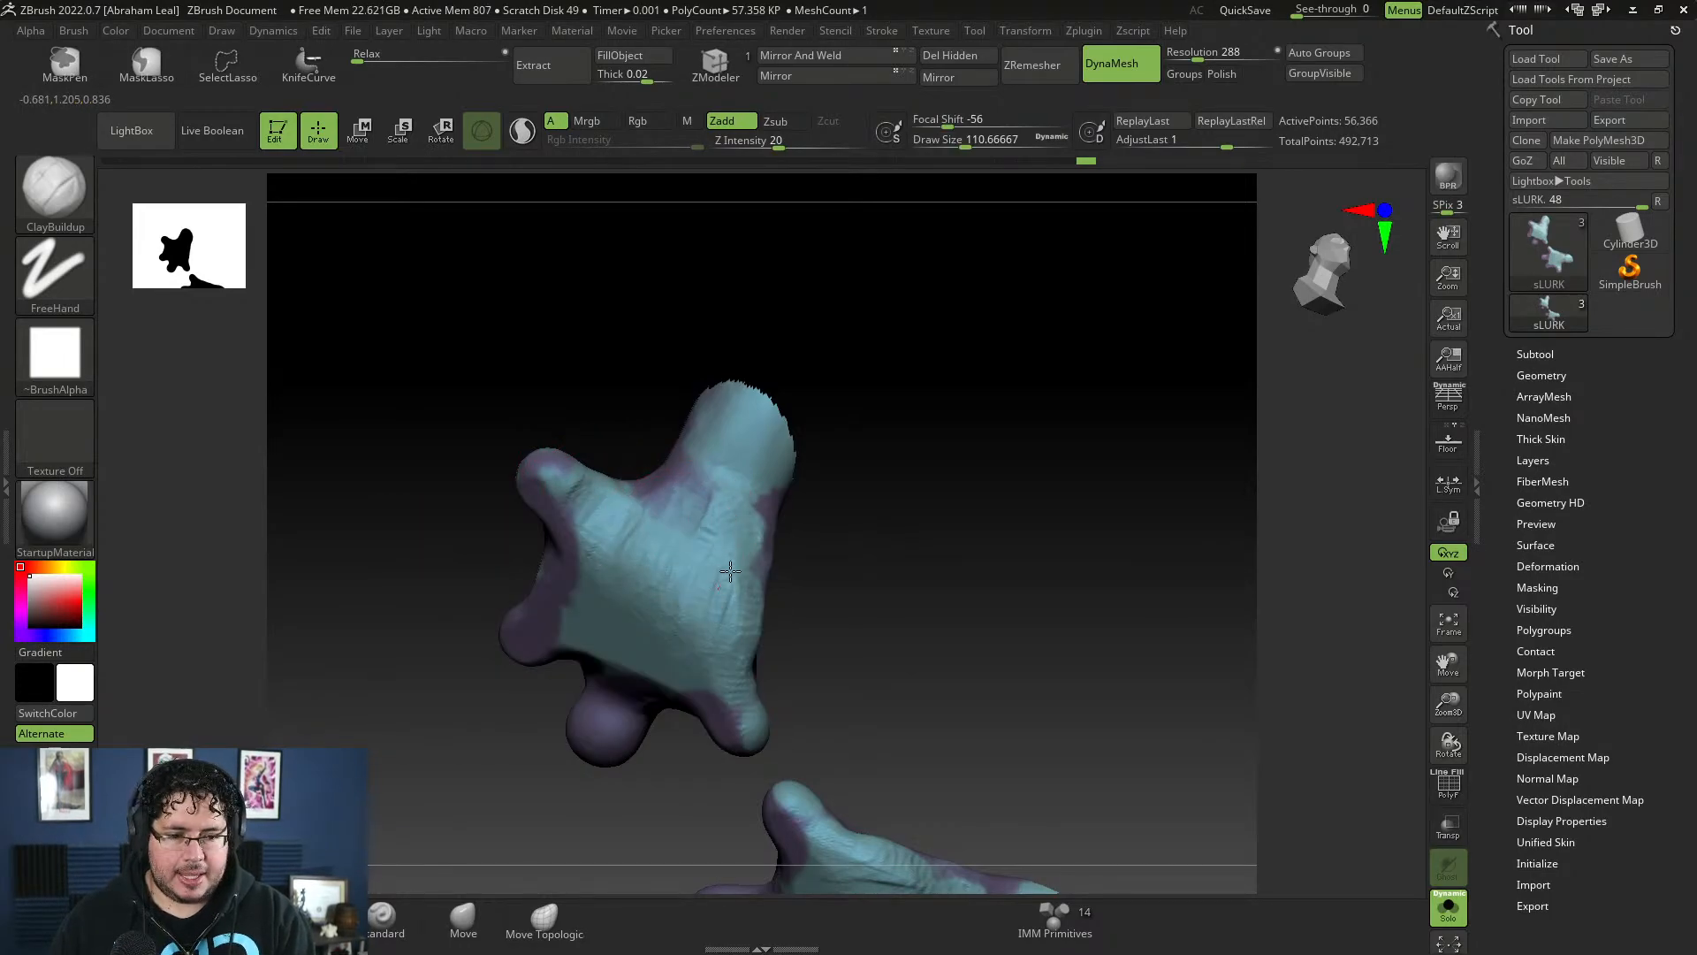
{"action": "right_click_drag", "start_coordinate": [800, 582], "coordinate": [788, 592]}
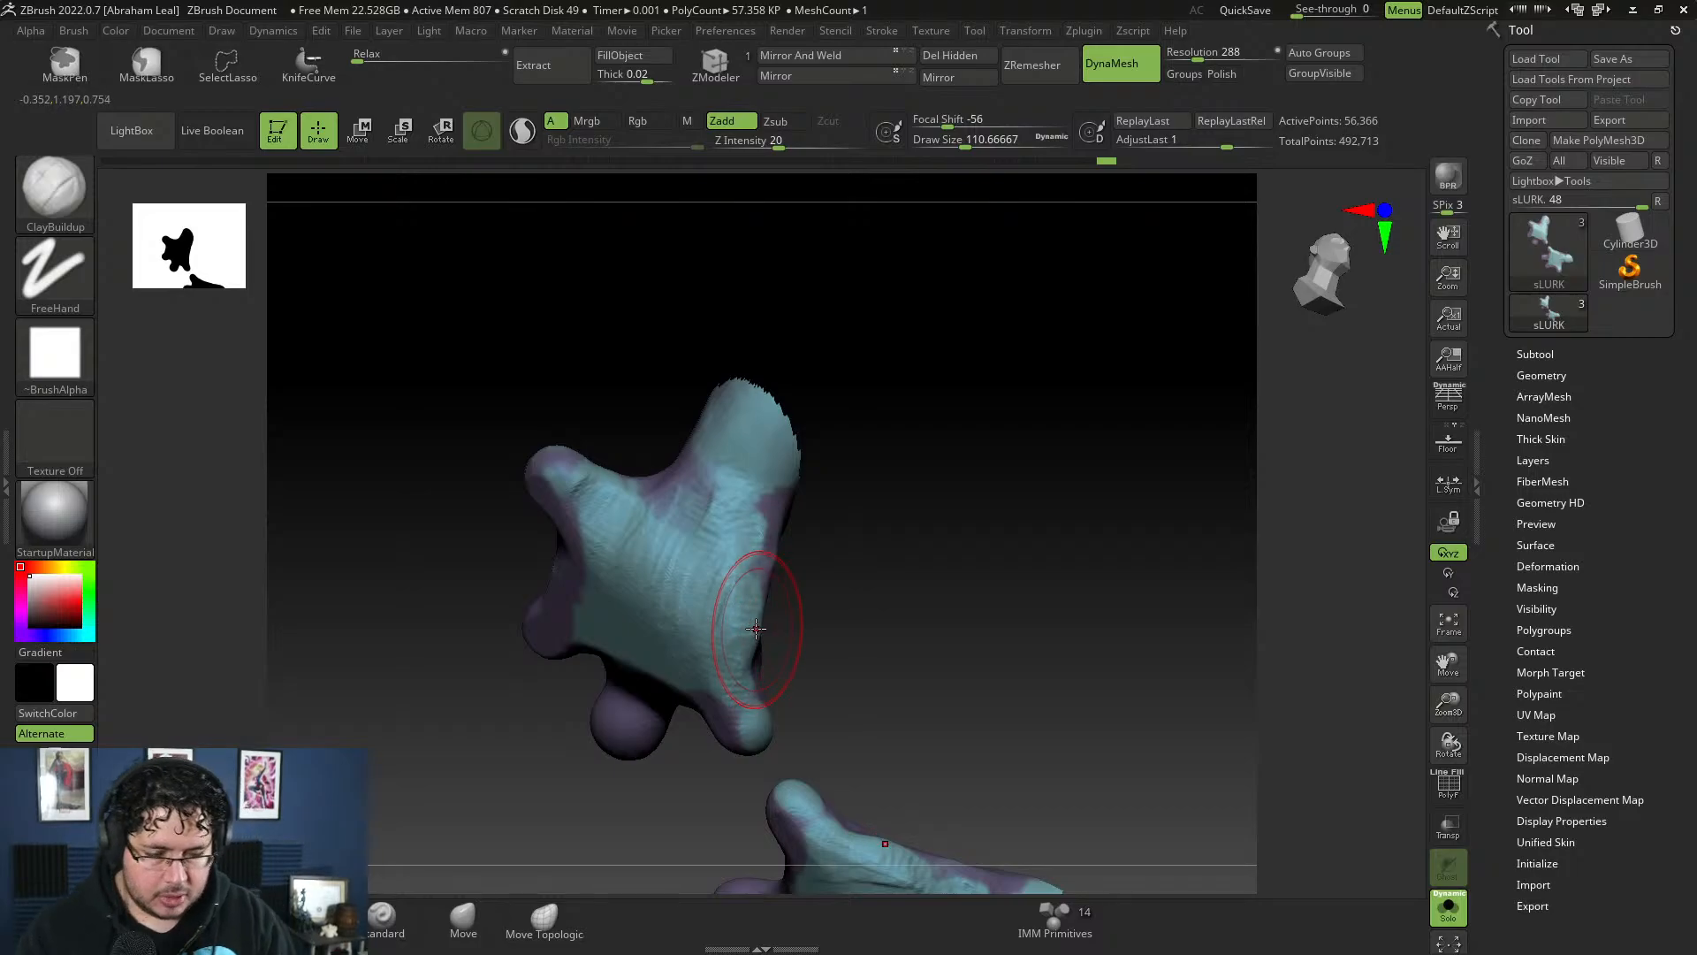
{"action": "mouse_move", "coordinate": [718, 555]}
{"action": "left_mouse_down", "text": "shift"}
{"action": "mouse_move", "coordinate": [713, 600]}
{"action": "mouse_move", "coordinate": [715, 548]}
{"action": "mouse_move", "coordinate": [739, 599]}
{"action": "left_mouse_up", "text": "shift"}
- Build up the outer edge of the front foot's sole and the underside of the wrist
{"action": "right_click_drag", "start_coordinate": [809, 610], "coordinate": [750, 620]}
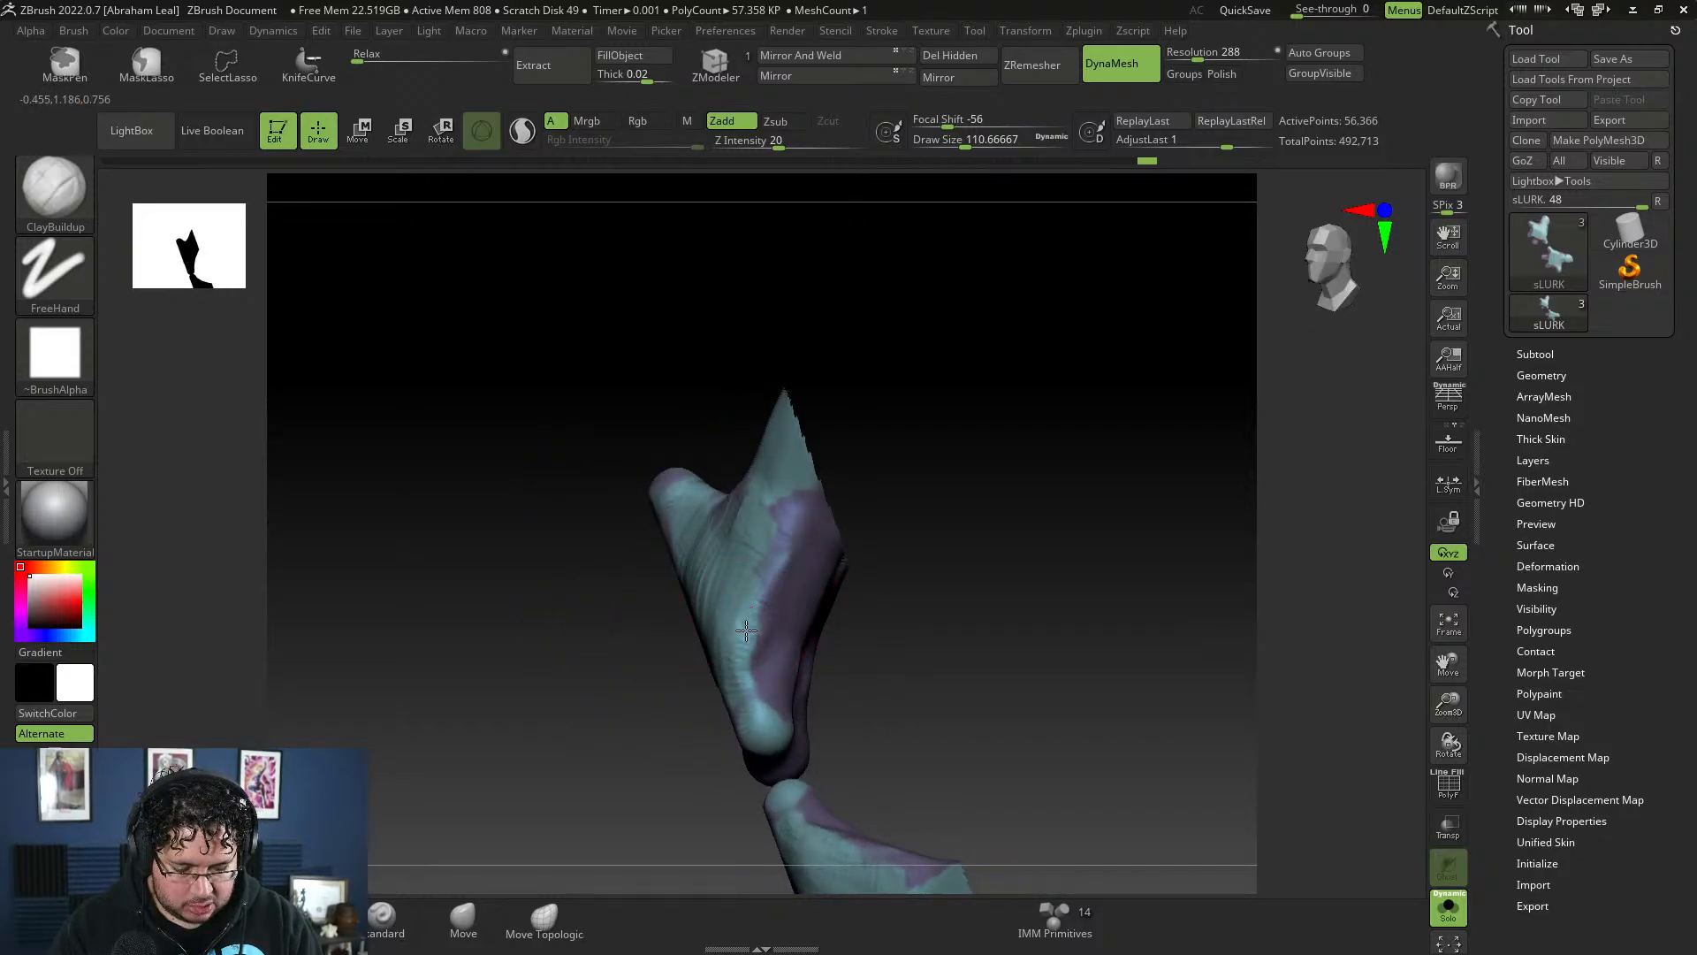
{"action": "mouse_move", "coordinate": [747, 629]}
{"action": "left_mouse_down"}
{"action": "mouse_move", "coordinate": [748, 654]}
{"action": "mouse_move", "coordinate": [762, 522]}
{"action": "left_mouse_up"}
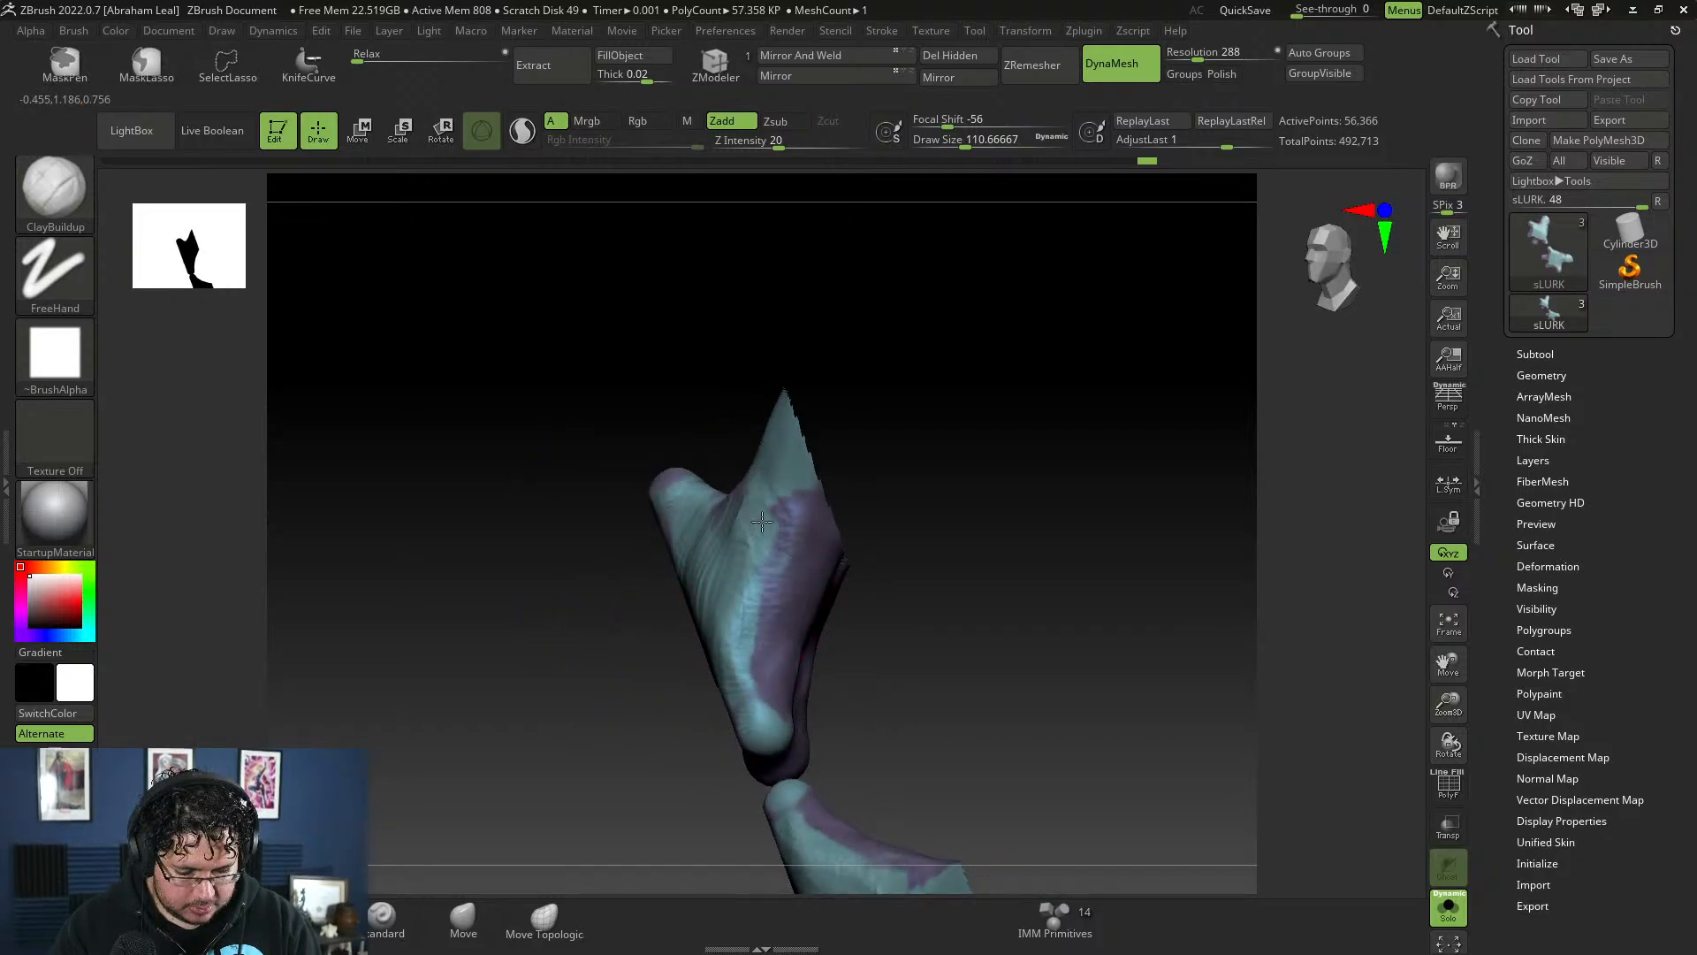
{"action": "right_click_drag", "start_coordinate": [762, 521], "coordinate": [720, 500]}
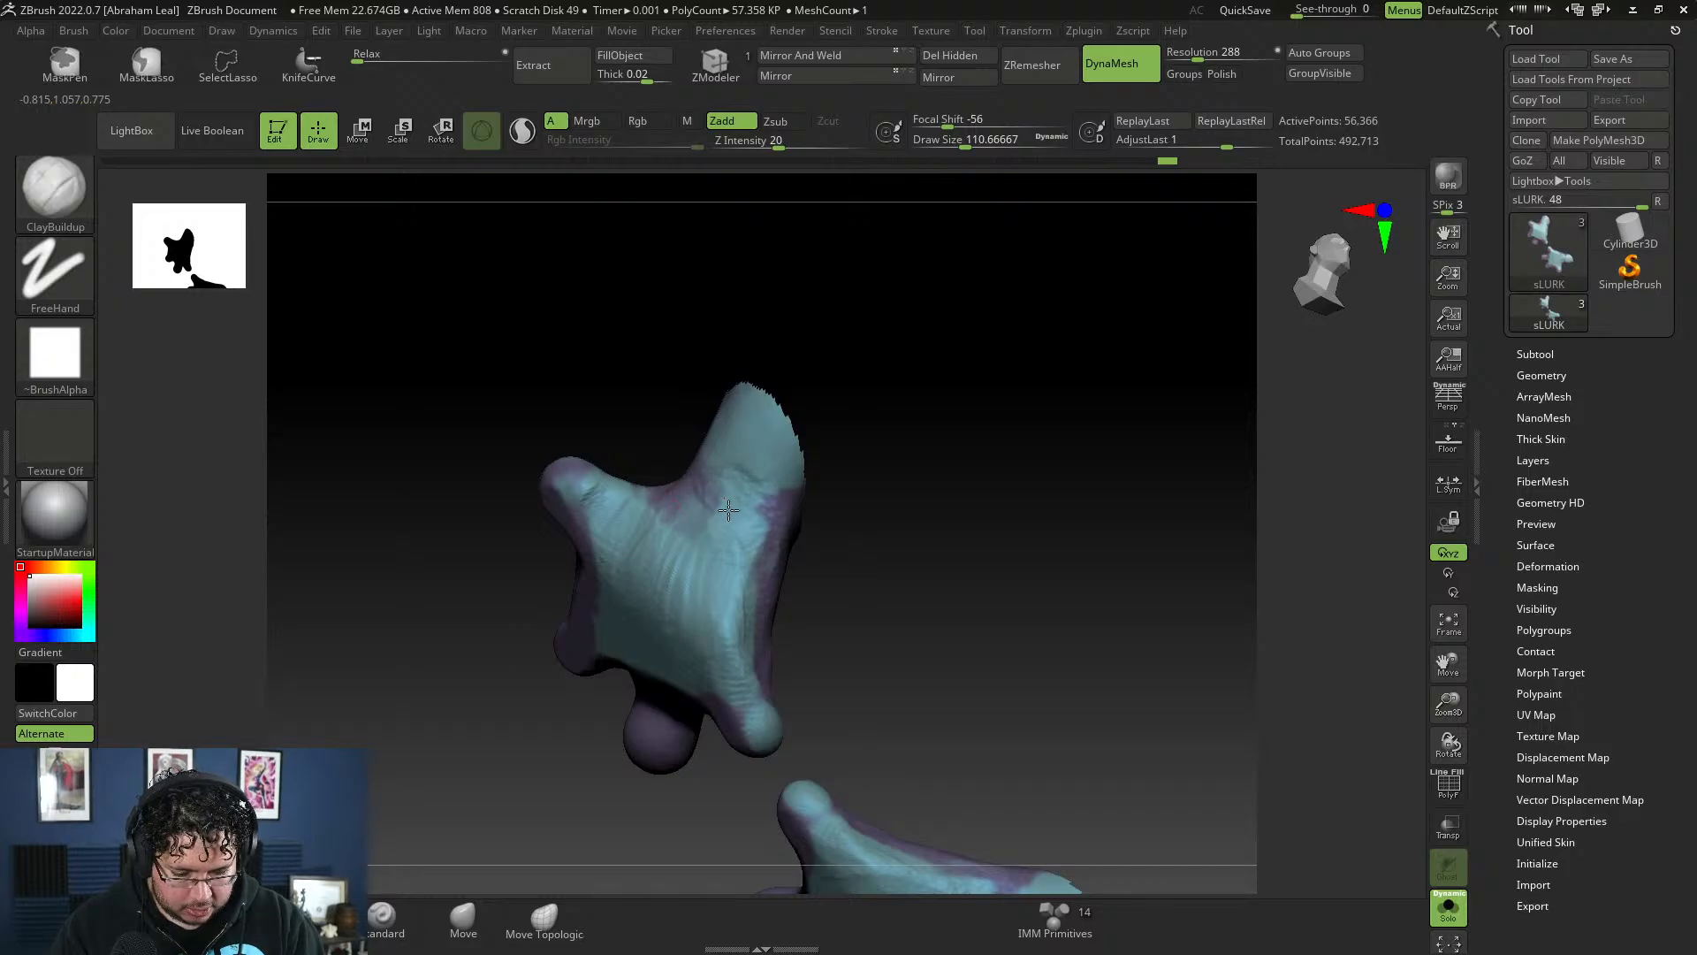
{"action": "mouse_move", "coordinate": [747, 479]}
{"action": "left_mouse_down"}
{"action": "mouse_move", "coordinate": [756, 435]}
{"action": "mouse_move", "coordinate": [677, 456]}
{"action": "left_mouse_up"}
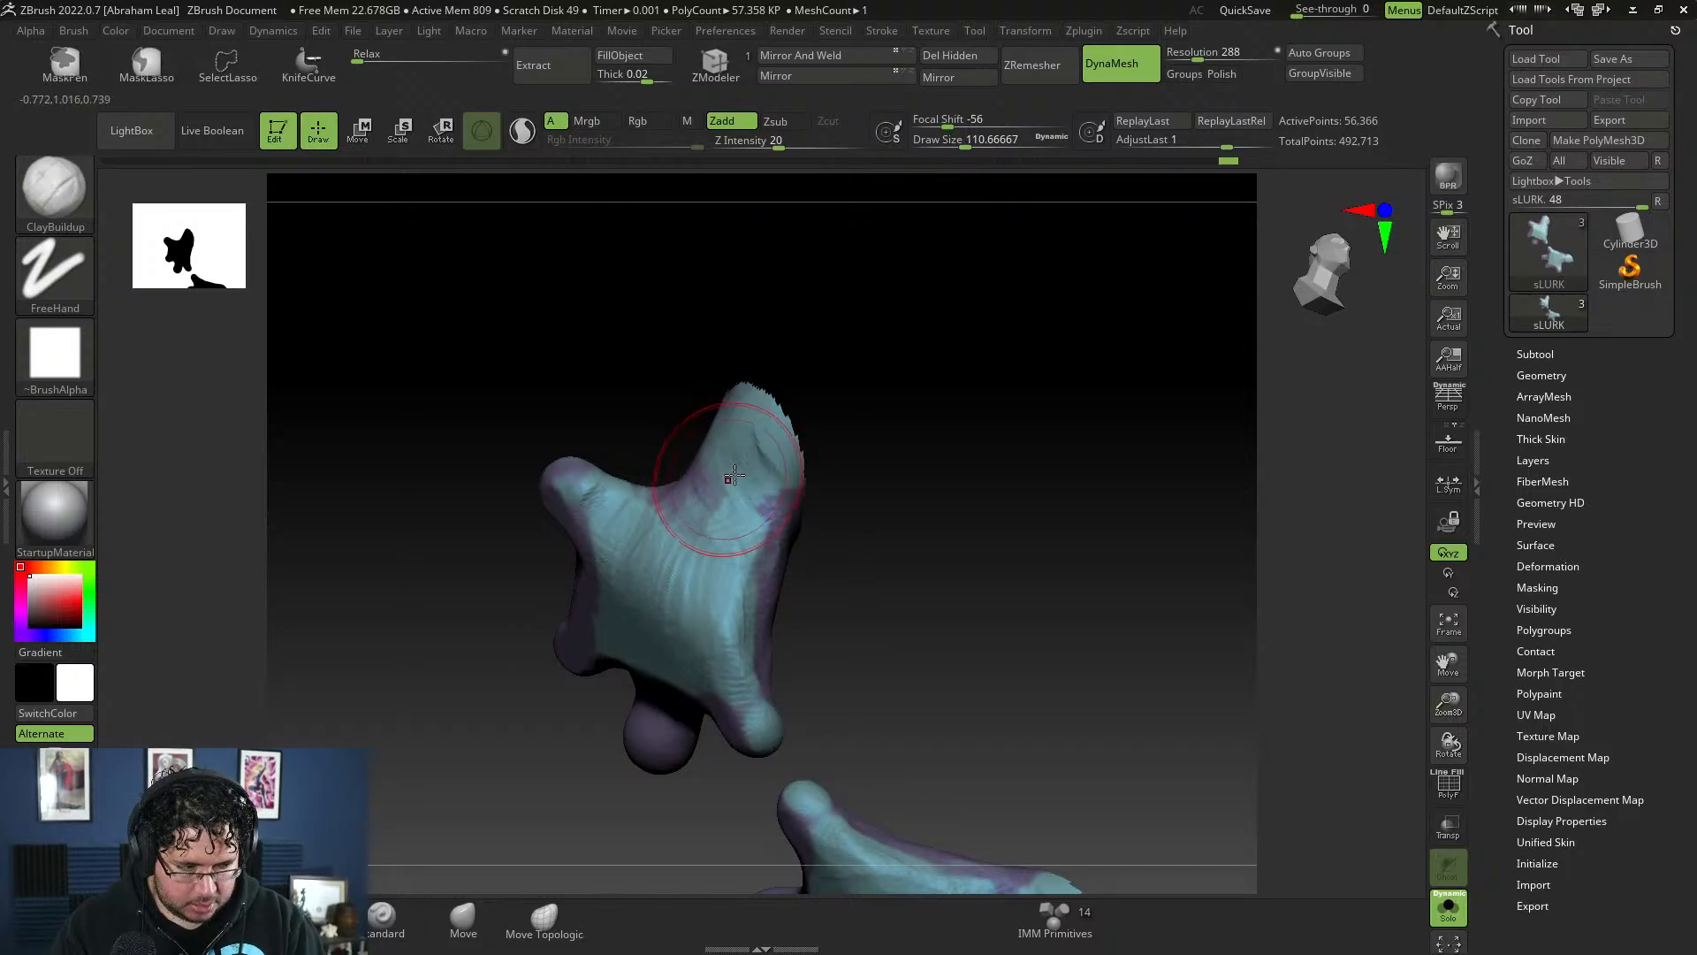
- Reduce the draw size to about 48, sculpt the rounded toe tip, and try to DynaMesh the isolated feet
{"action": "mouse_move", "coordinate": [676, 455]}
{"action": "right_mouse_down"}
{"action": "mouse_move", "coordinate": [928, 497]}
{"action": "mouse_move", "coordinate": [762, 433]}
{"action": "mouse_move", "coordinate": [915, 595]}
{"action": "mouse_move", "coordinate": [985, 625]}
{"action": "mouse_move", "coordinate": [970, 592]}
{"action": "mouse_move", "coordinate": [1005, 720]}
{"action": "mouse_move", "coordinate": [931, 566]}
{"action": "right_mouse_up"}
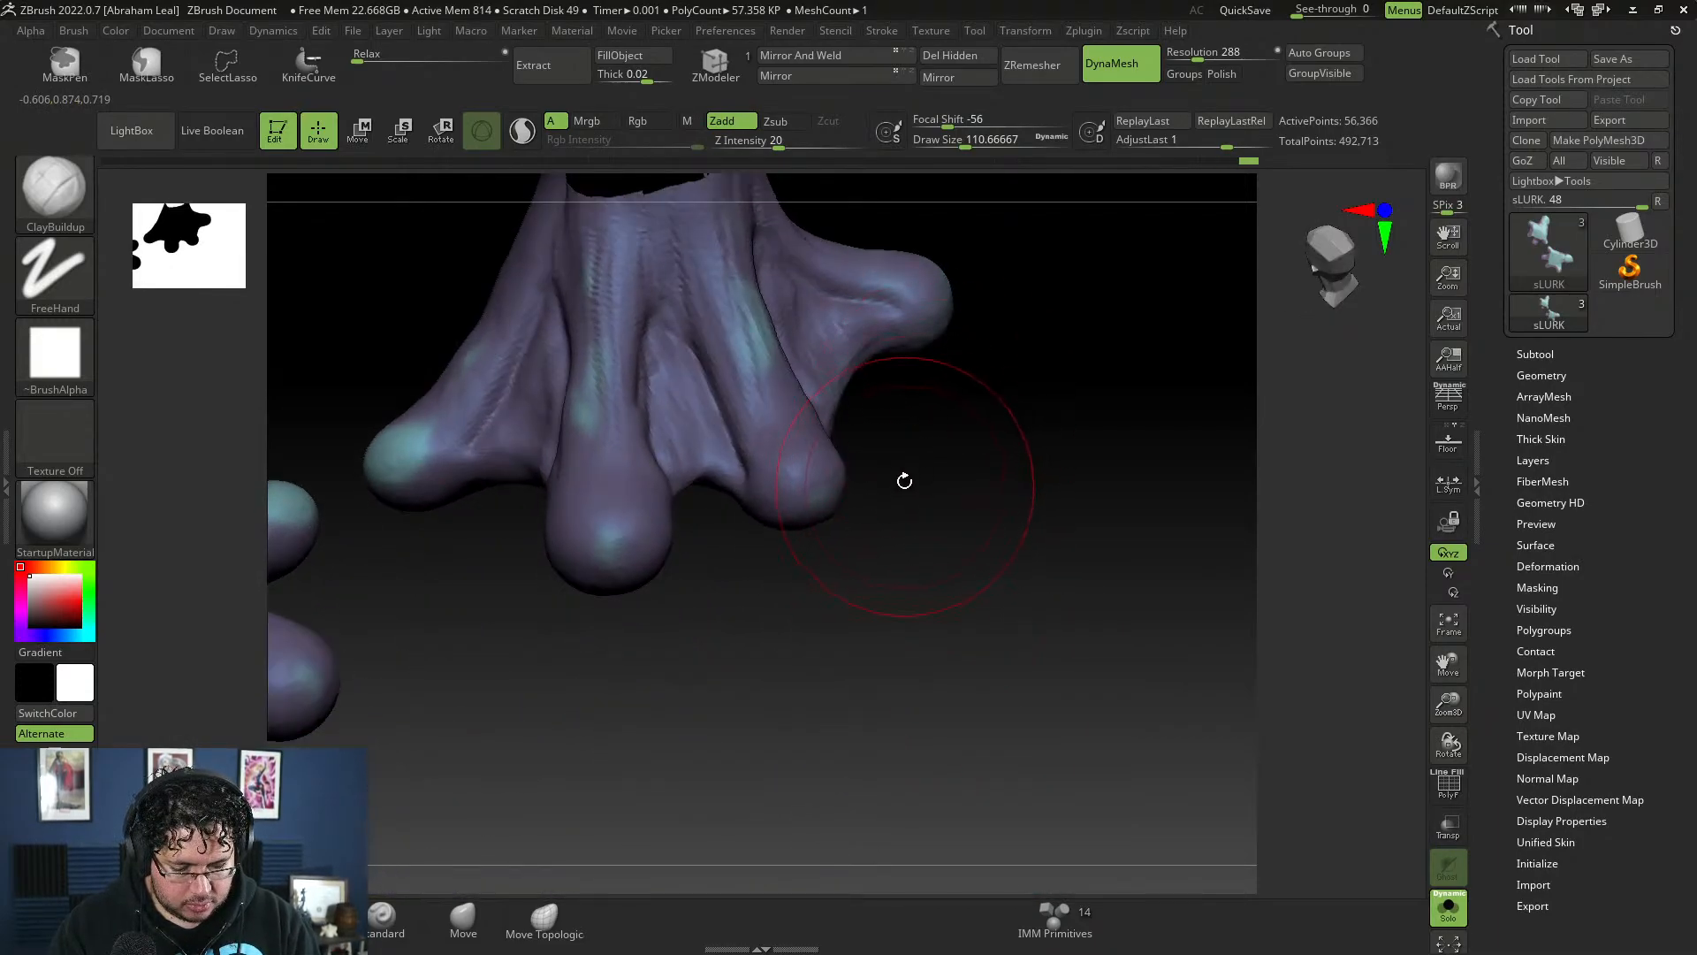
{"action": "key", "text": "shift"}
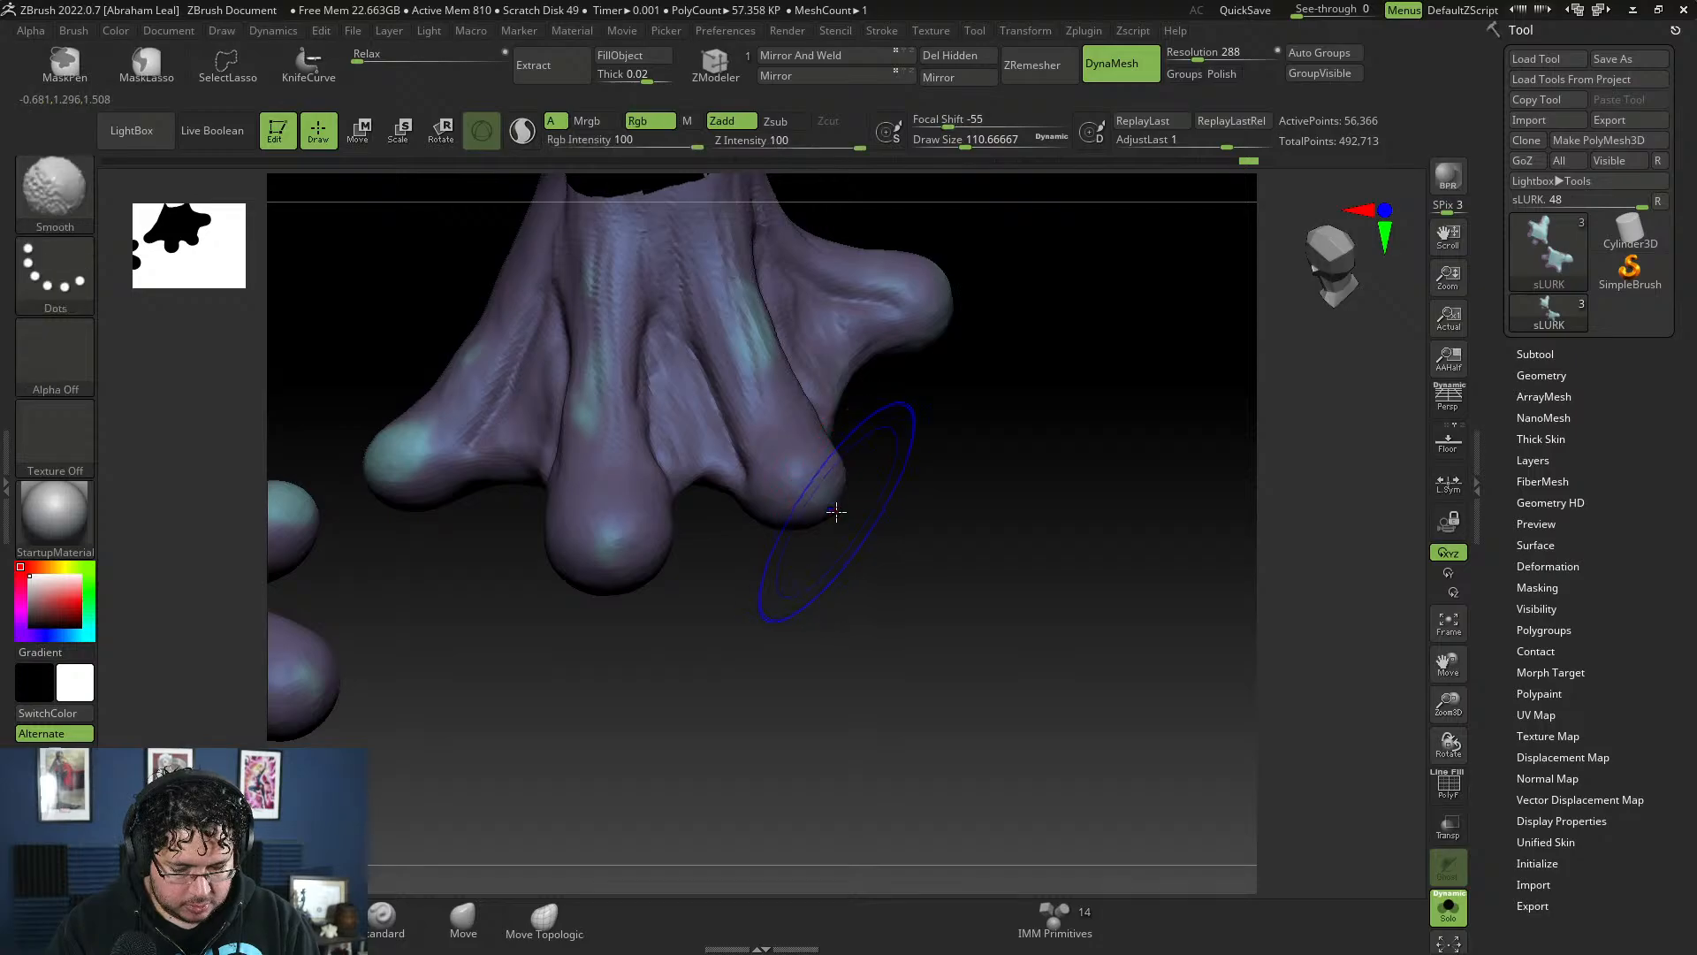
{"action": "key", "text": "space"}
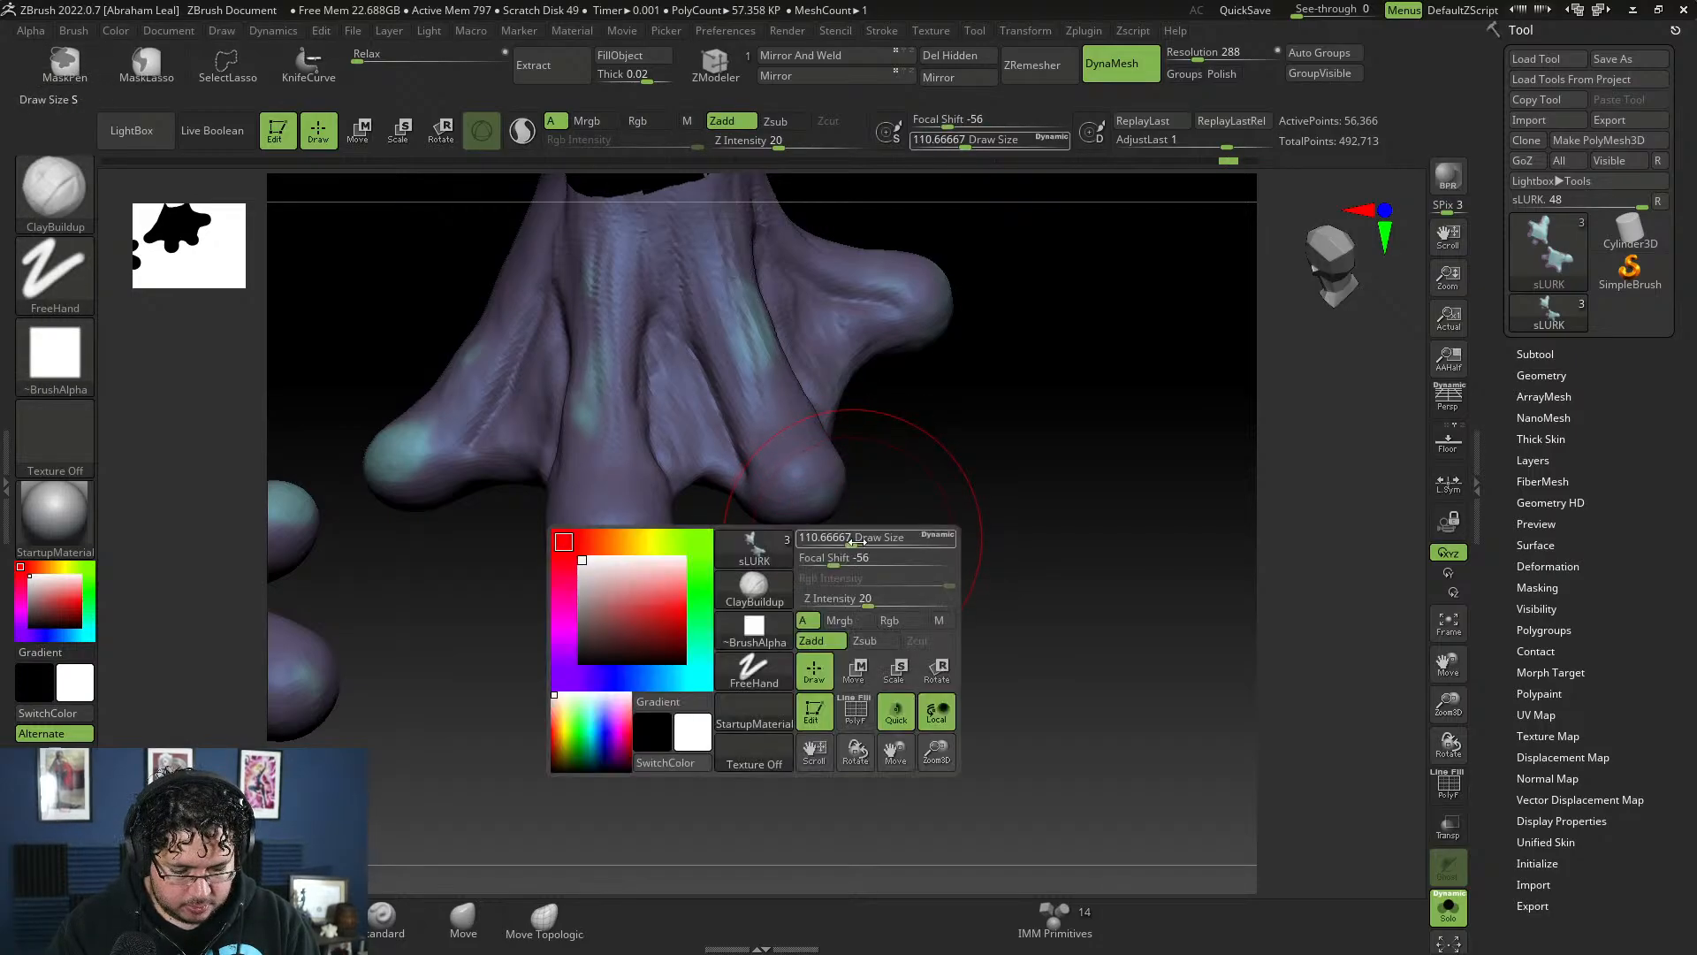
{"action": "left_click_drag", "start_coordinate": [853, 536], "coordinate": [835, 537]}
{"action": "mouse_move", "coordinate": [836, 542]}
{"action": "left_mouse_down"}
{"action": "mouse_move", "coordinate": [850, 467]}
{"action": "mouse_move", "coordinate": [714, 389]}
{"action": "mouse_move", "coordinate": [822, 295]}
{"action": "left_mouse_up"}
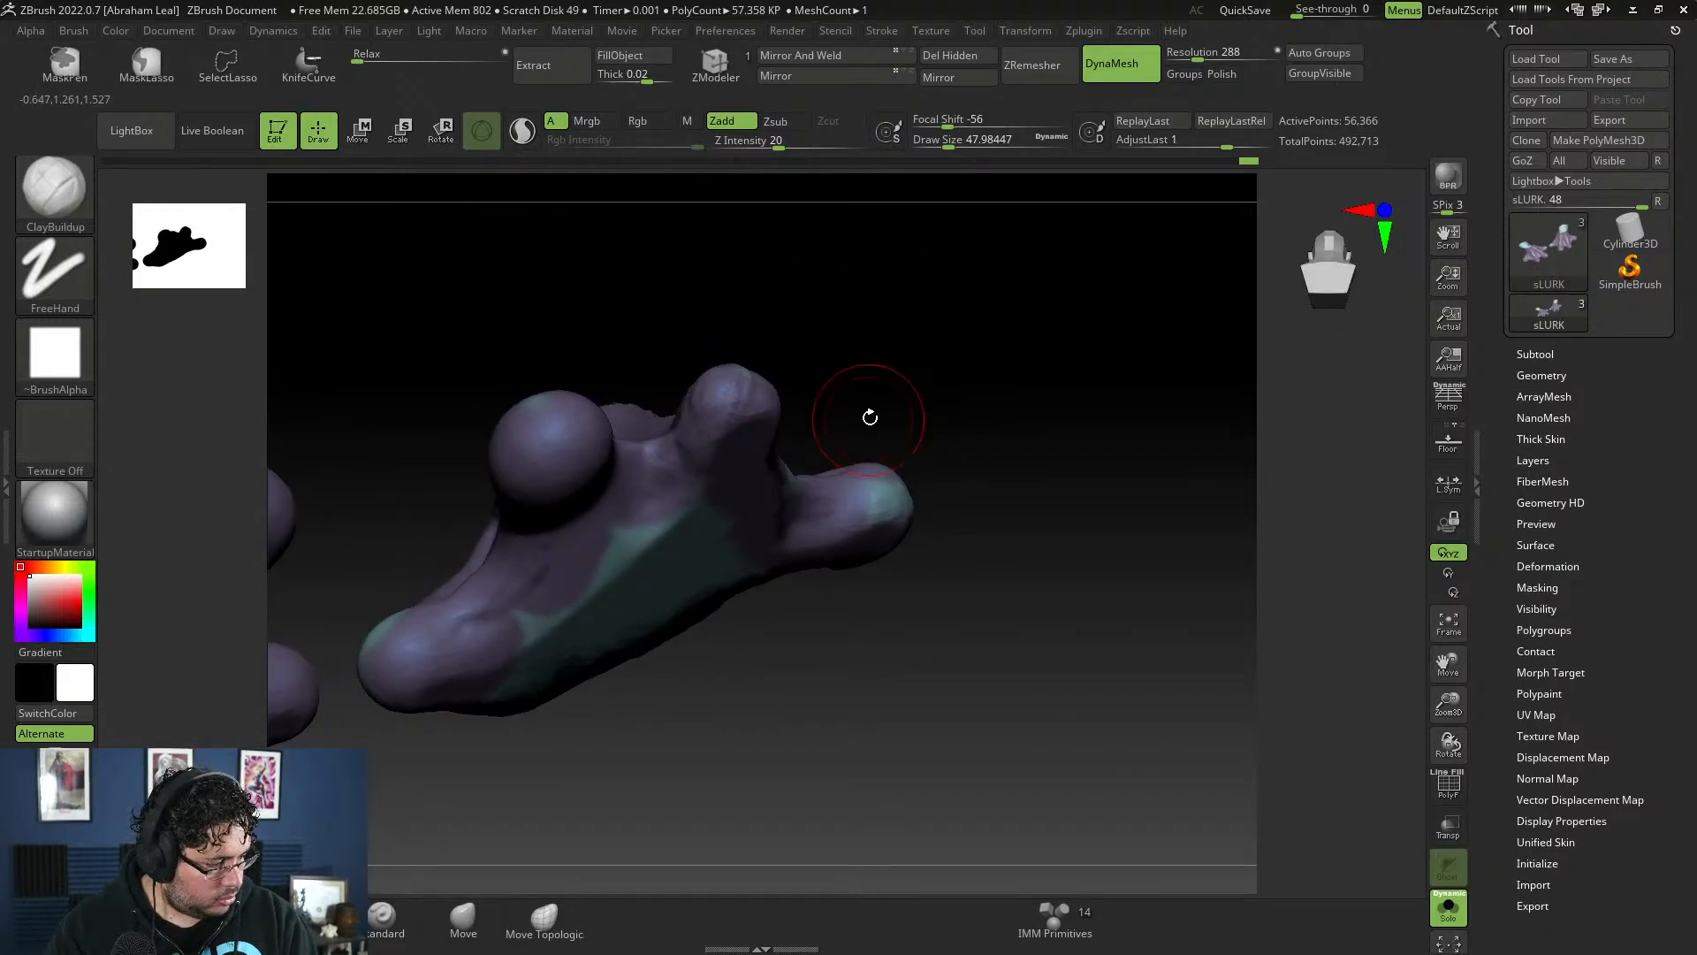
{"action": "key", "text": "ctrl"}
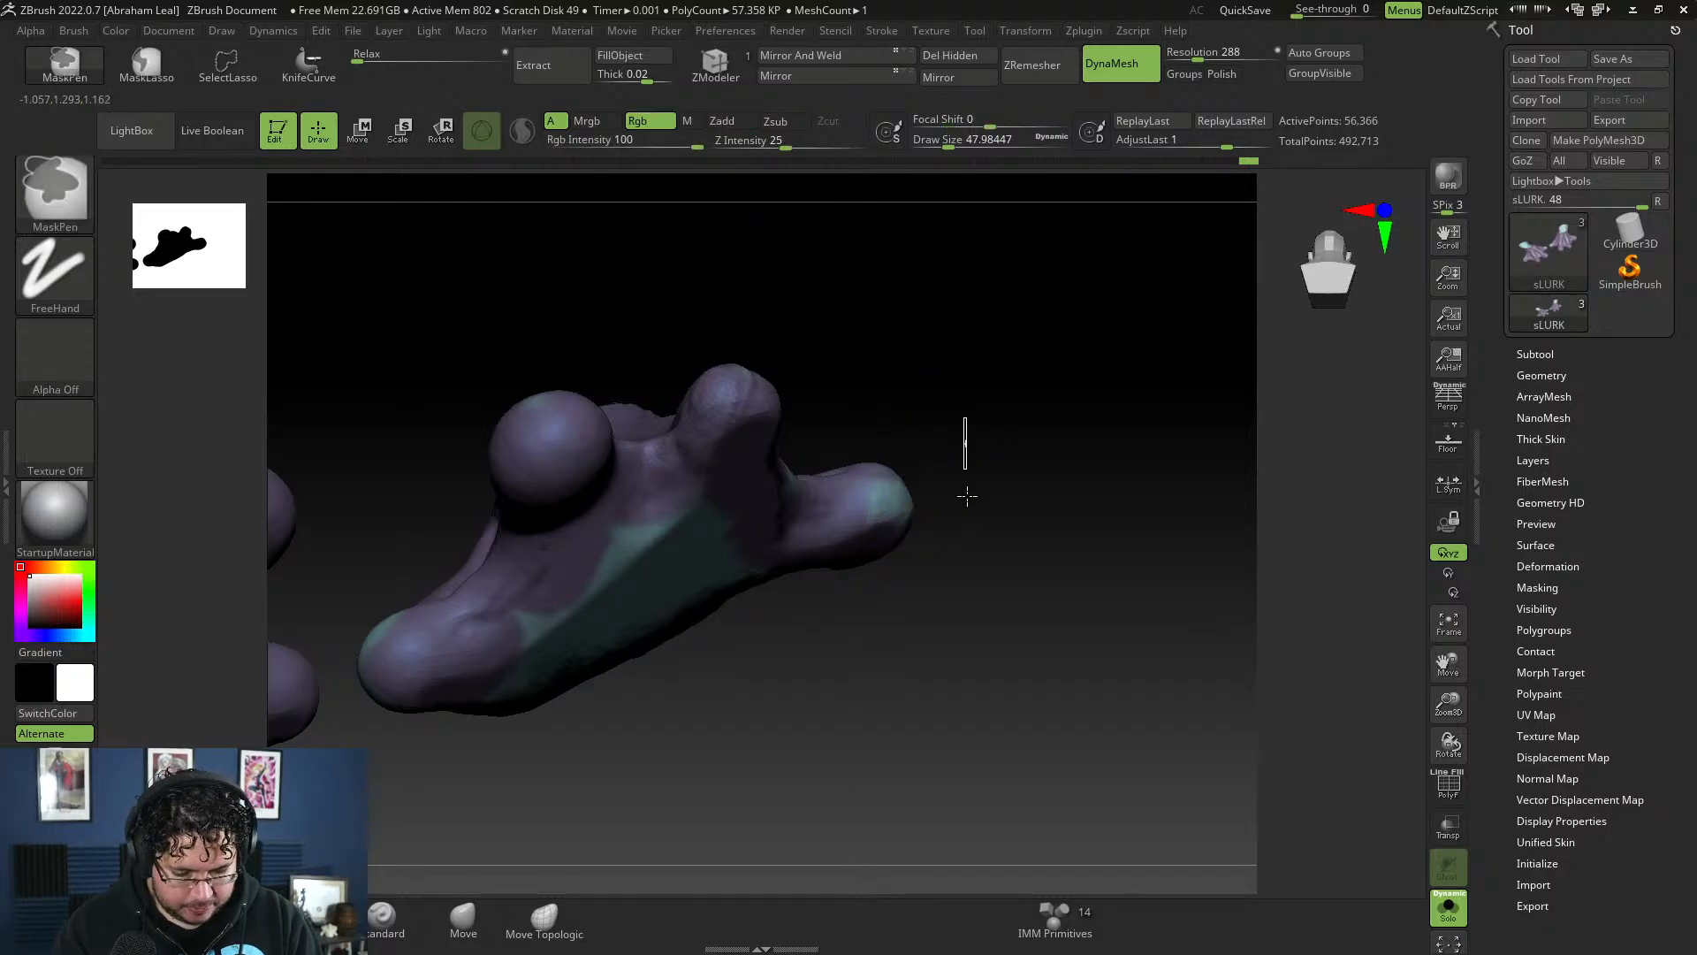
{"action": "mouse_move", "coordinate": [967, 496]}
{"action": "left_mouse_down"}
{"action": "mouse_move", "coordinate": [921, 390]}
{"action": "mouse_move", "coordinate": [898, 485]}
{"action": "mouse_move", "coordinate": [716, 555]}
{"action": "mouse_move", "coordinate": [807, 481]}
{"action": "mouse_move", "coordinate": [718, 581]}
{"action": "mouse_move", "coordinate": [760, 584]}
{"action": "mouse_move", "coordinate": [849, 533]}
{"action": "mouse_move", "coordinate": [897, 536]}
{"action": "mouse_move", "coordinate": [834, 648]}
{"action": "left_mouse_up"}
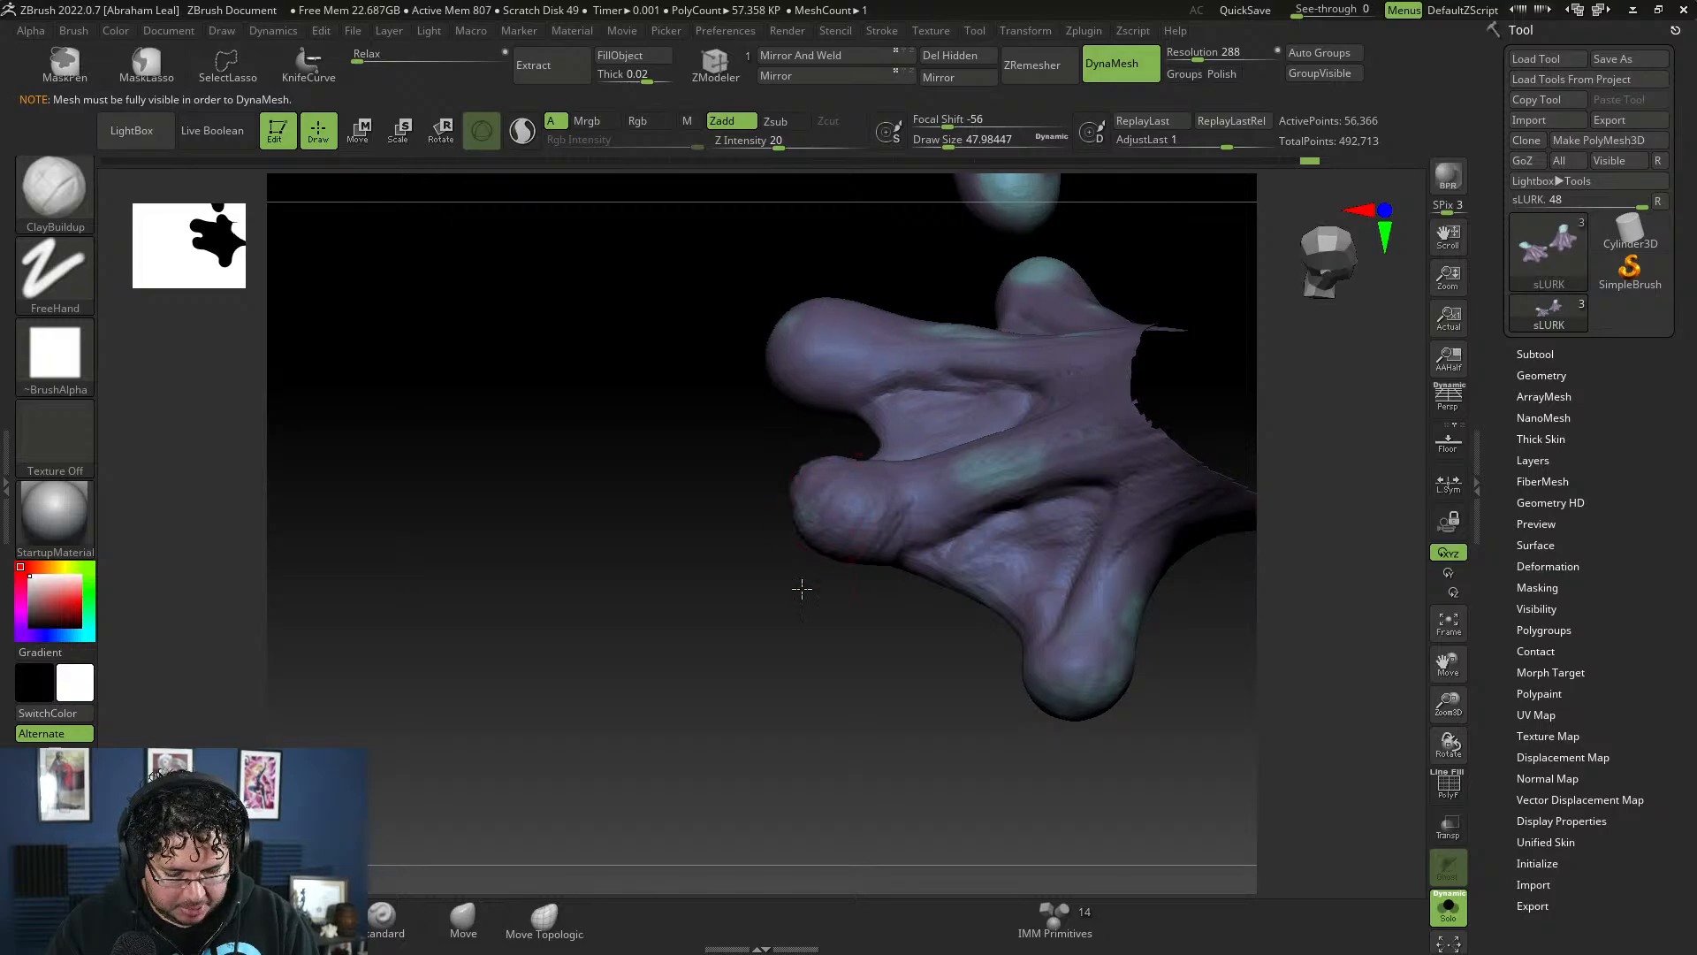
- Build up the bulbous tip of the front foot's middle toe from several sides with ClayBuildup
{"action": "mouse_move", "coordinate": [799, 587]}
{"action": "left_mouse_down"}
{"action": "mouse_move", "coordinate": [839, 471]}
{"action": "mouse_move", "coordinate": [796, 560]}
{"action": "mouse_move", "coordinate": [870, 453]}
{"action": "mouse_move", "coordinate": [855, 470]}
{"action": "mouse_move", "coordinate": [840, 450]}
{"action": "left_mouse_up"}
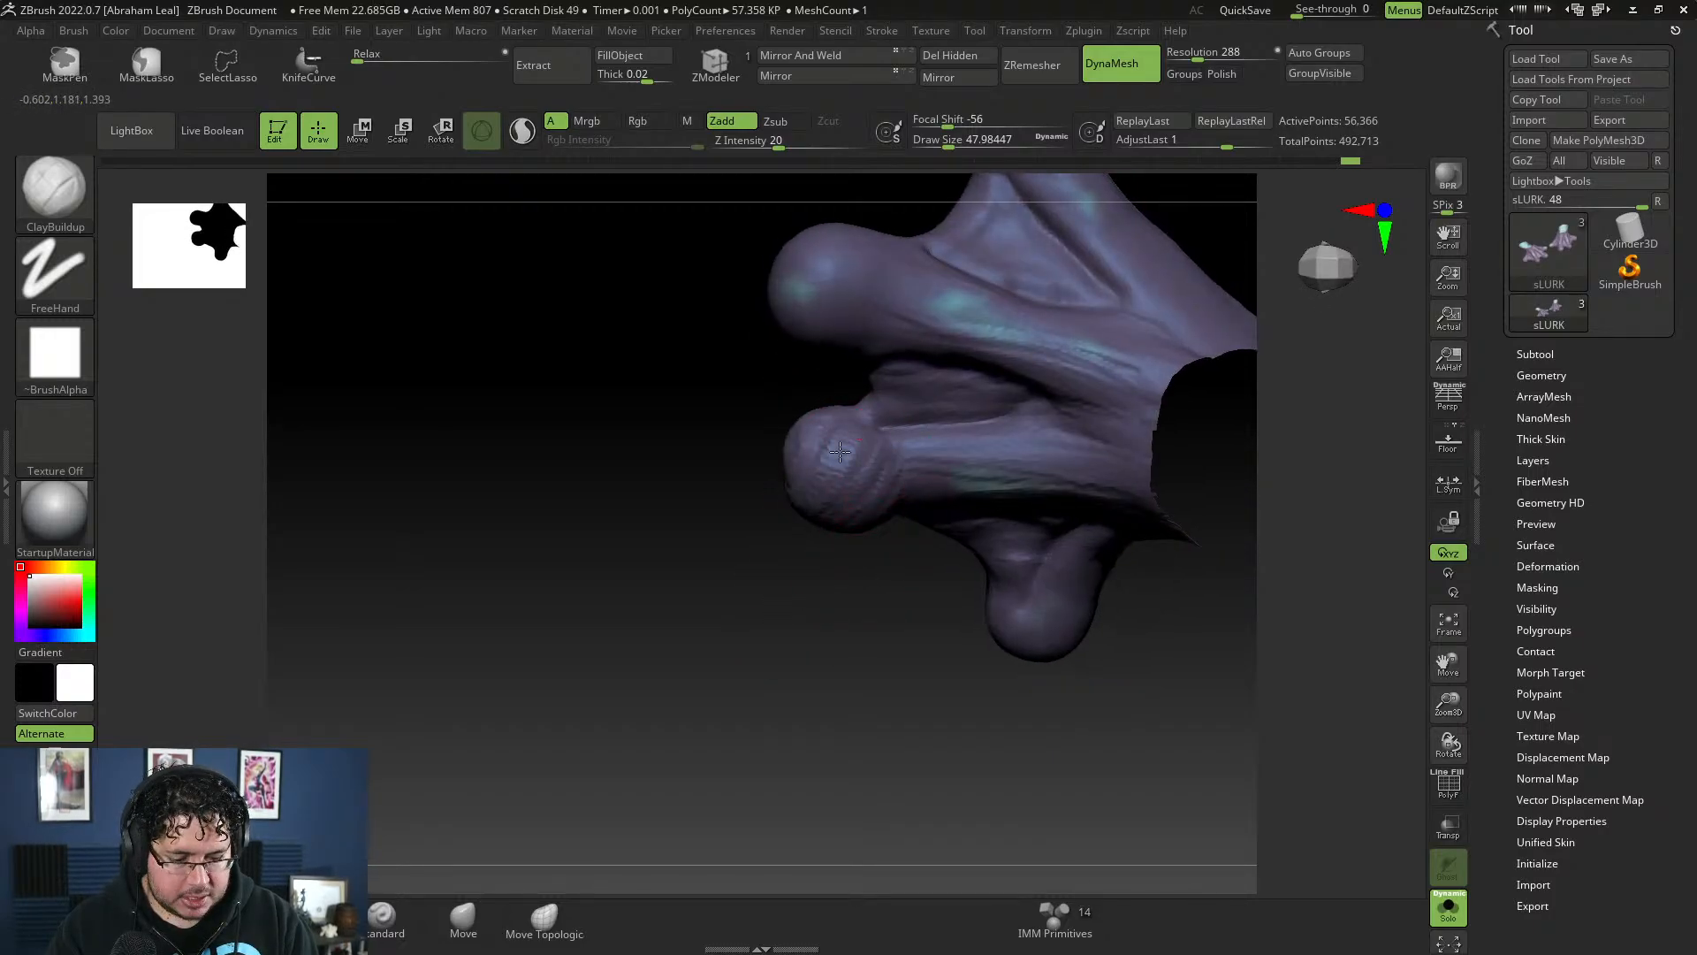
{"action": "mouse_move", "coordinate": [761, 563]}
{"action": "left_mouse_down"}
{"action": "mouse_move", "coordinate": [853, 548]}
{"action": "mouse_move", "coordinate": [823, 491]}
{"action": "mouse_move", "coordinate": [864, 481]}
{"action": "mouse_move", "coordinate": [874, 497]}
{"action": "left_mouse_up"}
{"action": "left_click_drag", "start_coordinate": [894, 566], "coordinate": [861, 490]}
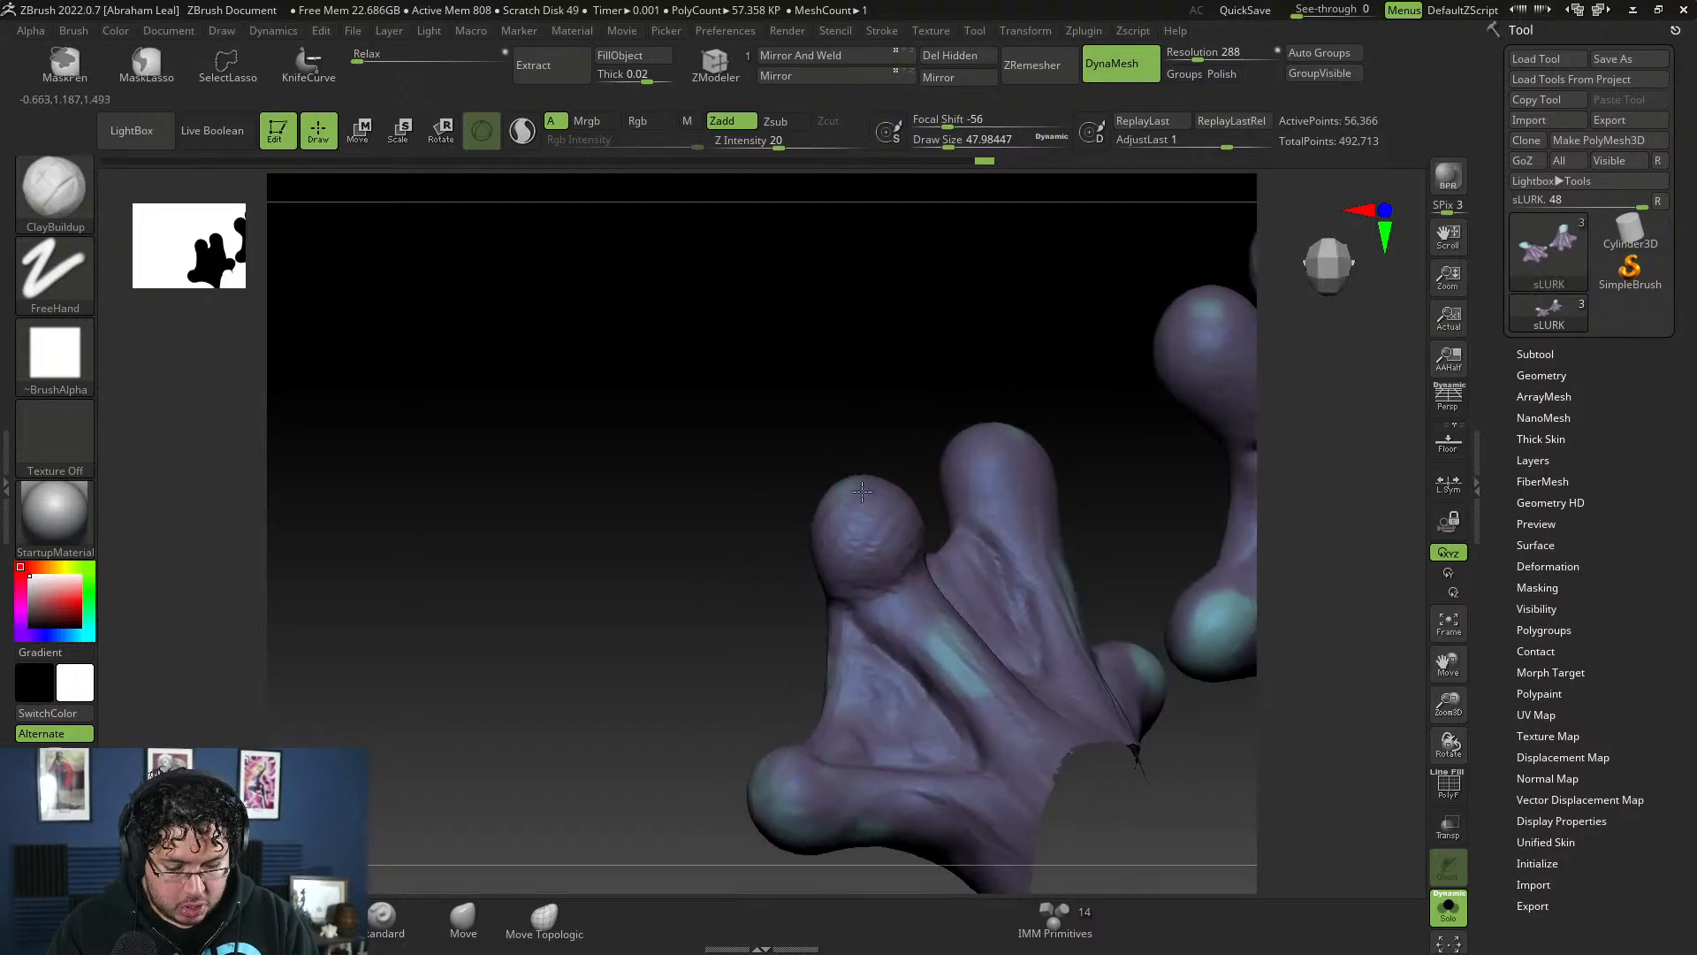
{"action": "mouse_move", "coordinate": [876, 588]}
{"action": "left_mouse_down"}
{"action": "mouse_move", "coordinate": [929, 654]}
{"action": "mouse_move", "coordinate": [889, 630]}
{"action": "mouse_move", "coordinate": [950, 672]}
{"action": "mouse_move", "coordinate": [907, 597]}
{"action": "left_mouse_up"}
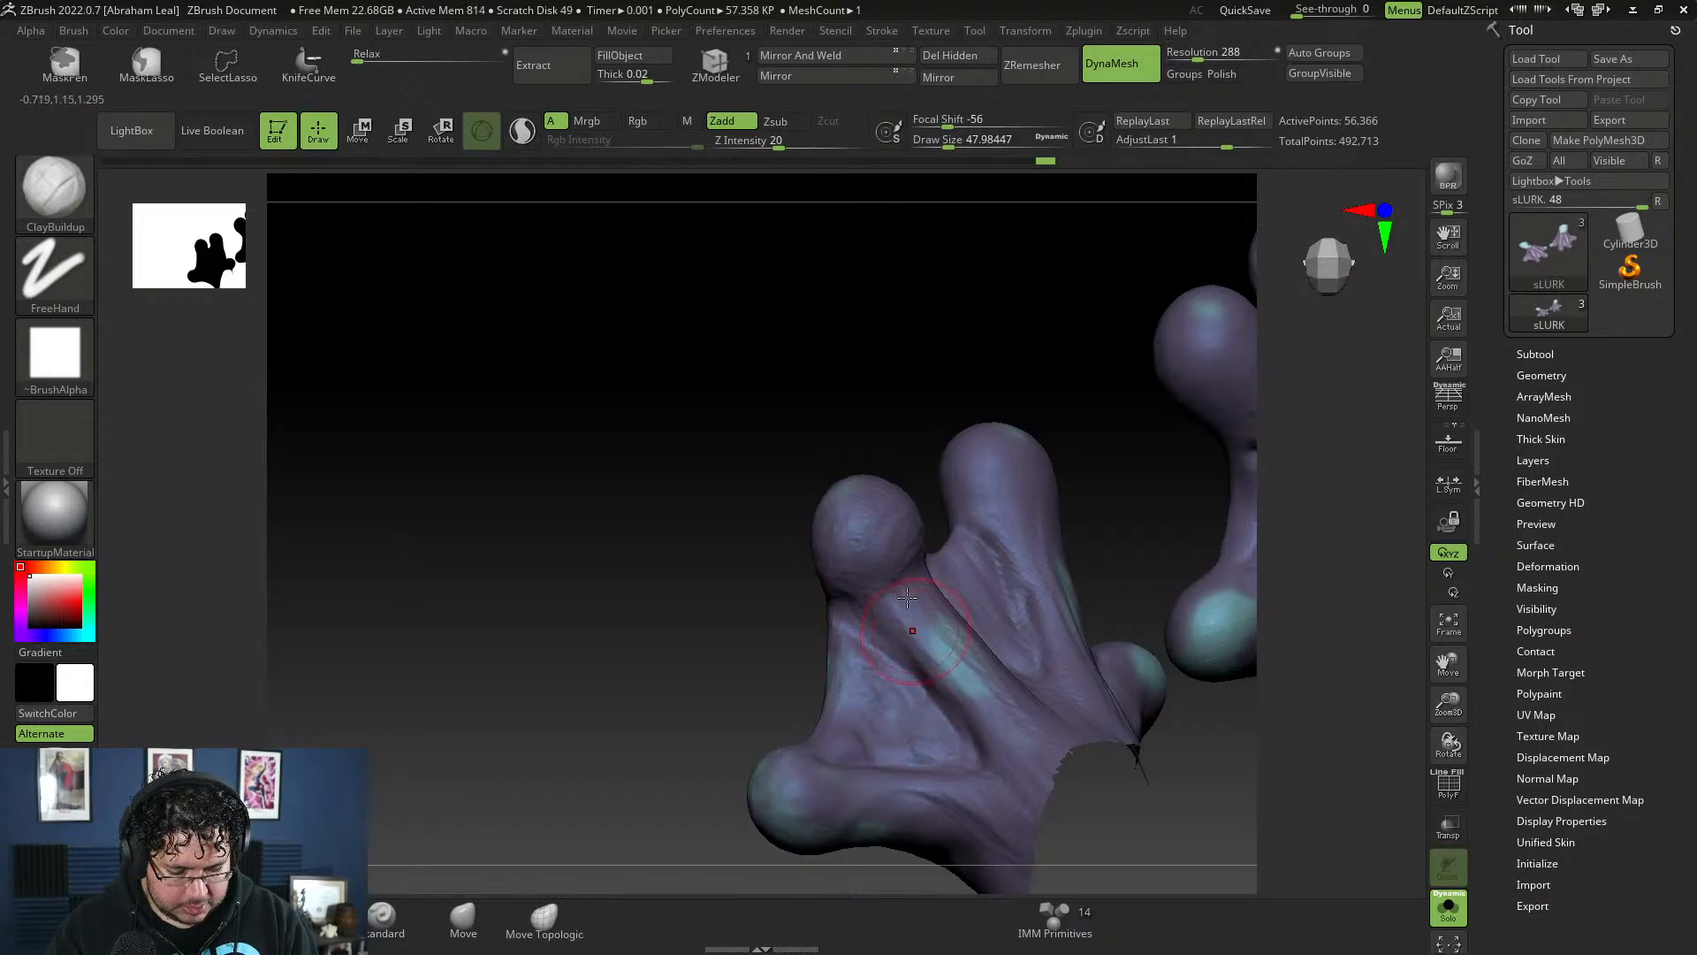
{"action": "left_click_drag", "start_coordinate": [871, 413], "coordinate": [859, 559]}
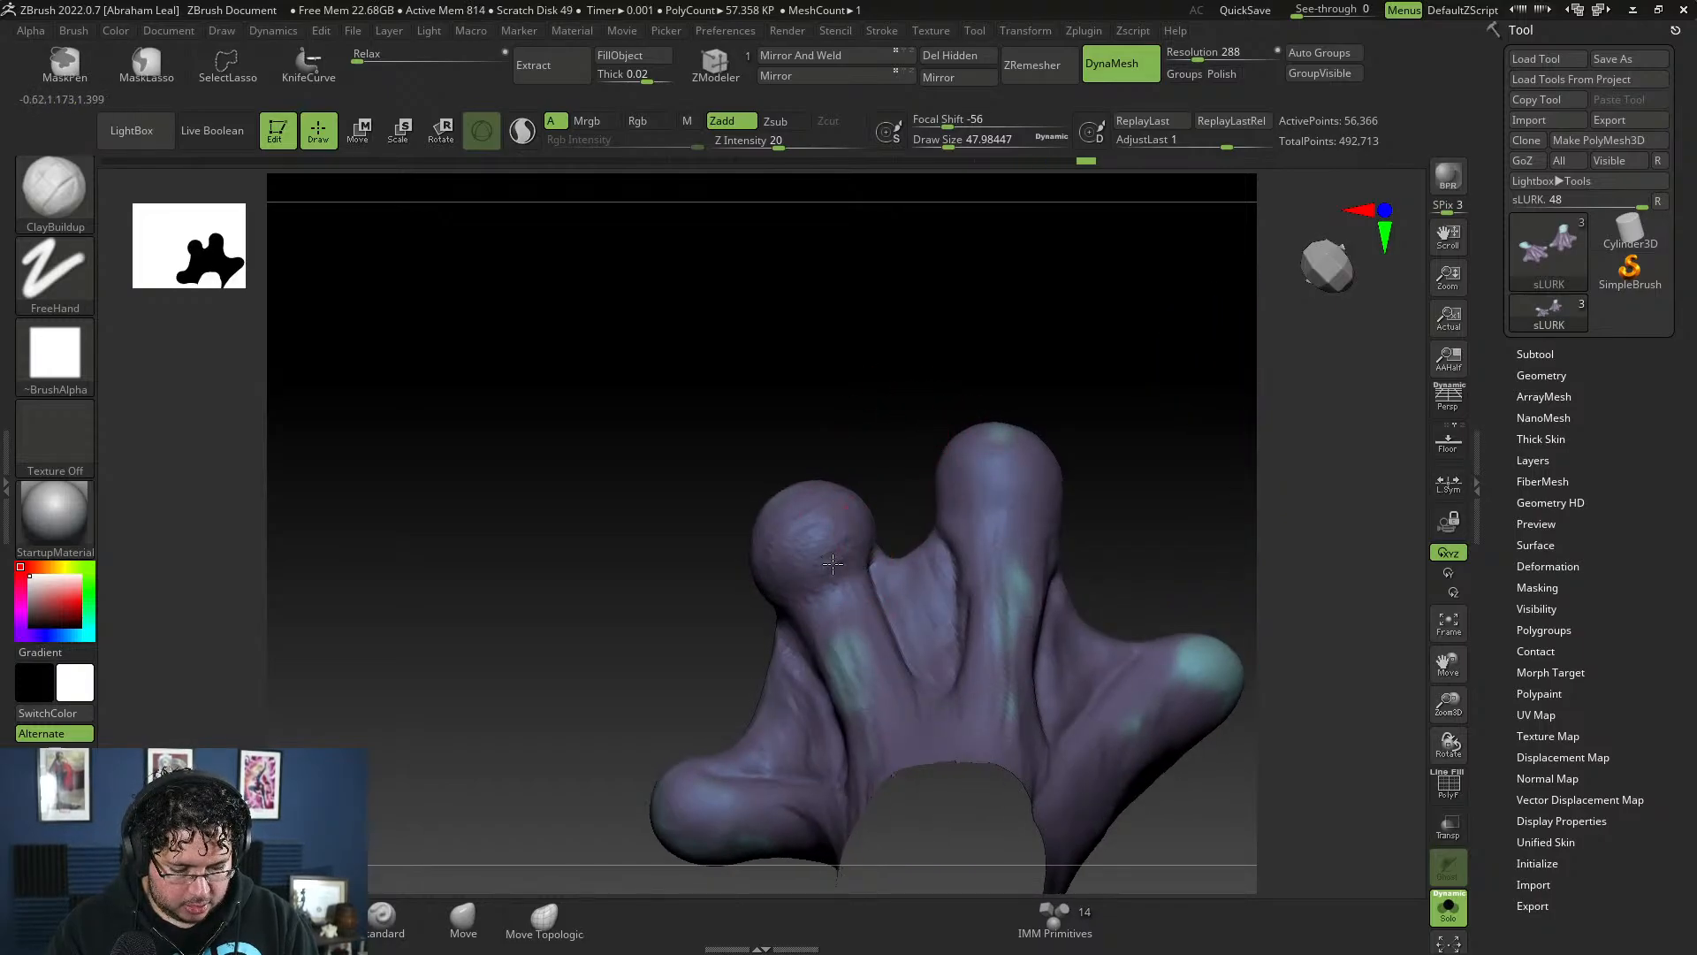
- Add clay volume to the outer toe's round tip and to the underside where it joins the sole
{"action": "mouse_move", "coordinate": [897, 411]}
{"action": "left_mouse_down"}
{"action": "mouse_move", "coordinate": [959, 387]}
{"action": "mouse_move", "coordinate": [1020, 307]}
{"action": "left_mouse_up"}
{"action": "left_click_drag", "start_coordinate": [661, 619], "coordinate": [767, 446], "text": "alt"}
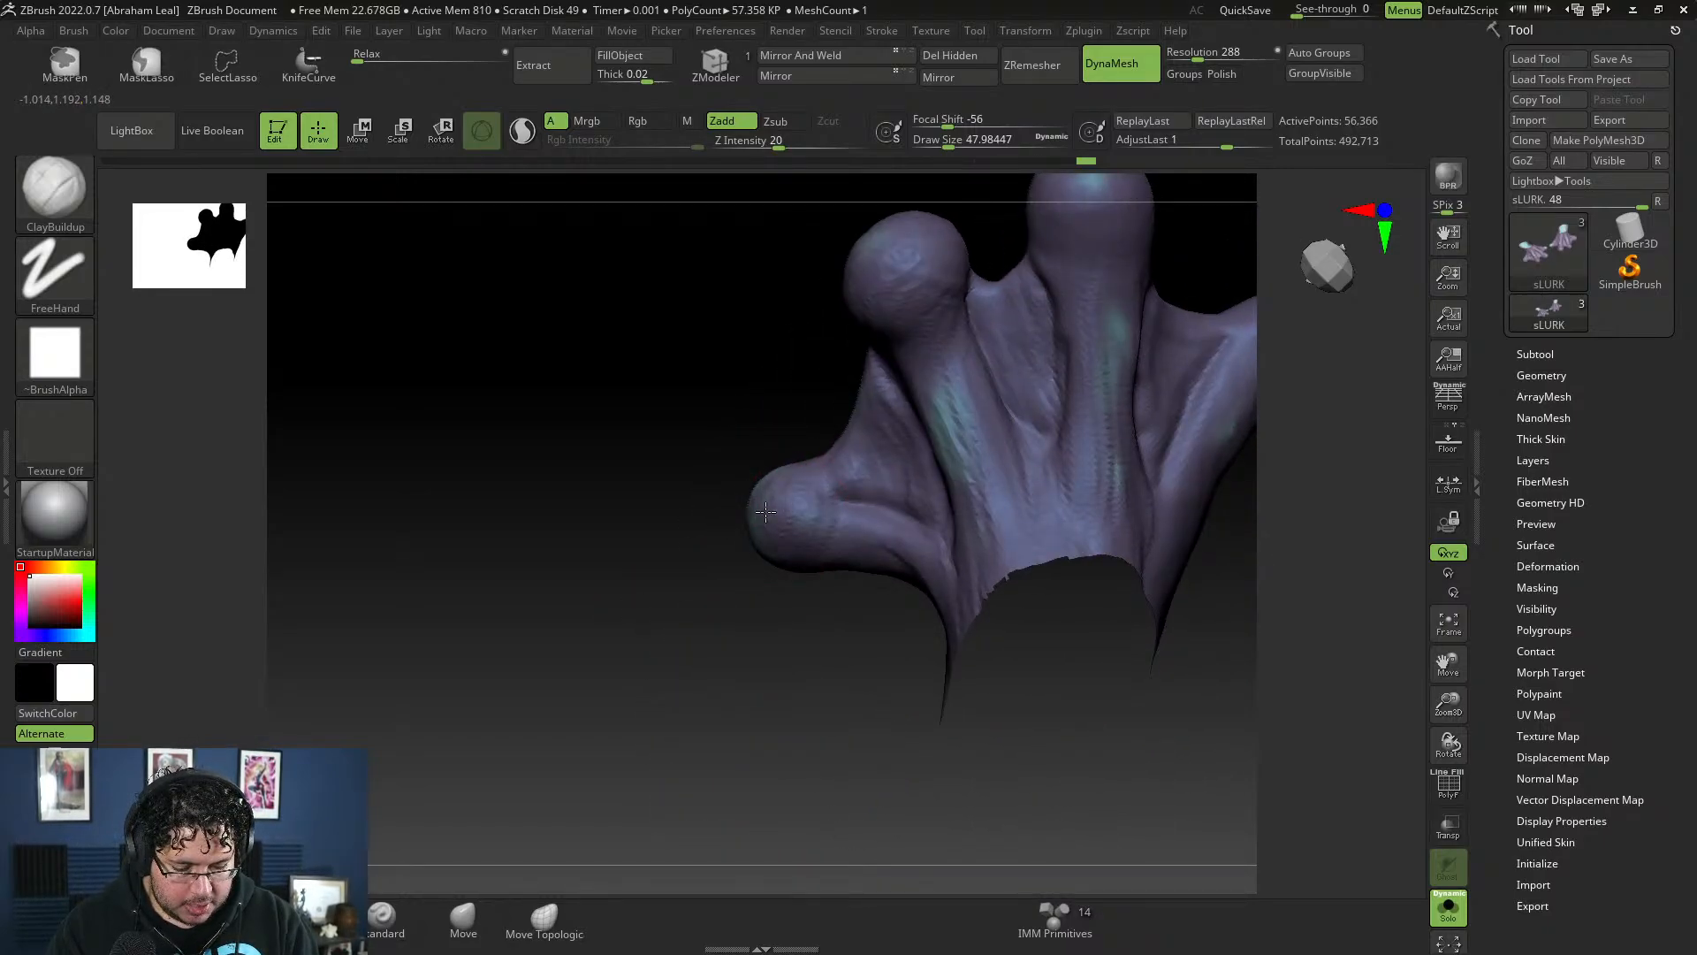
{"action": "mouse_move", "coordinate": [766, 511]}
{"action": "right_mouse_down"}
{"action": "mouse_move", "coordinate": [740, 555]}
{"action": "mouse_move", "coordinate": [757, 541]}
{"action": "mouse_move", "coordinate": [751, 560]}
{"action": "mouse_move", "coordinate": [795, 601]}
{"action": "right_mouse_up"}
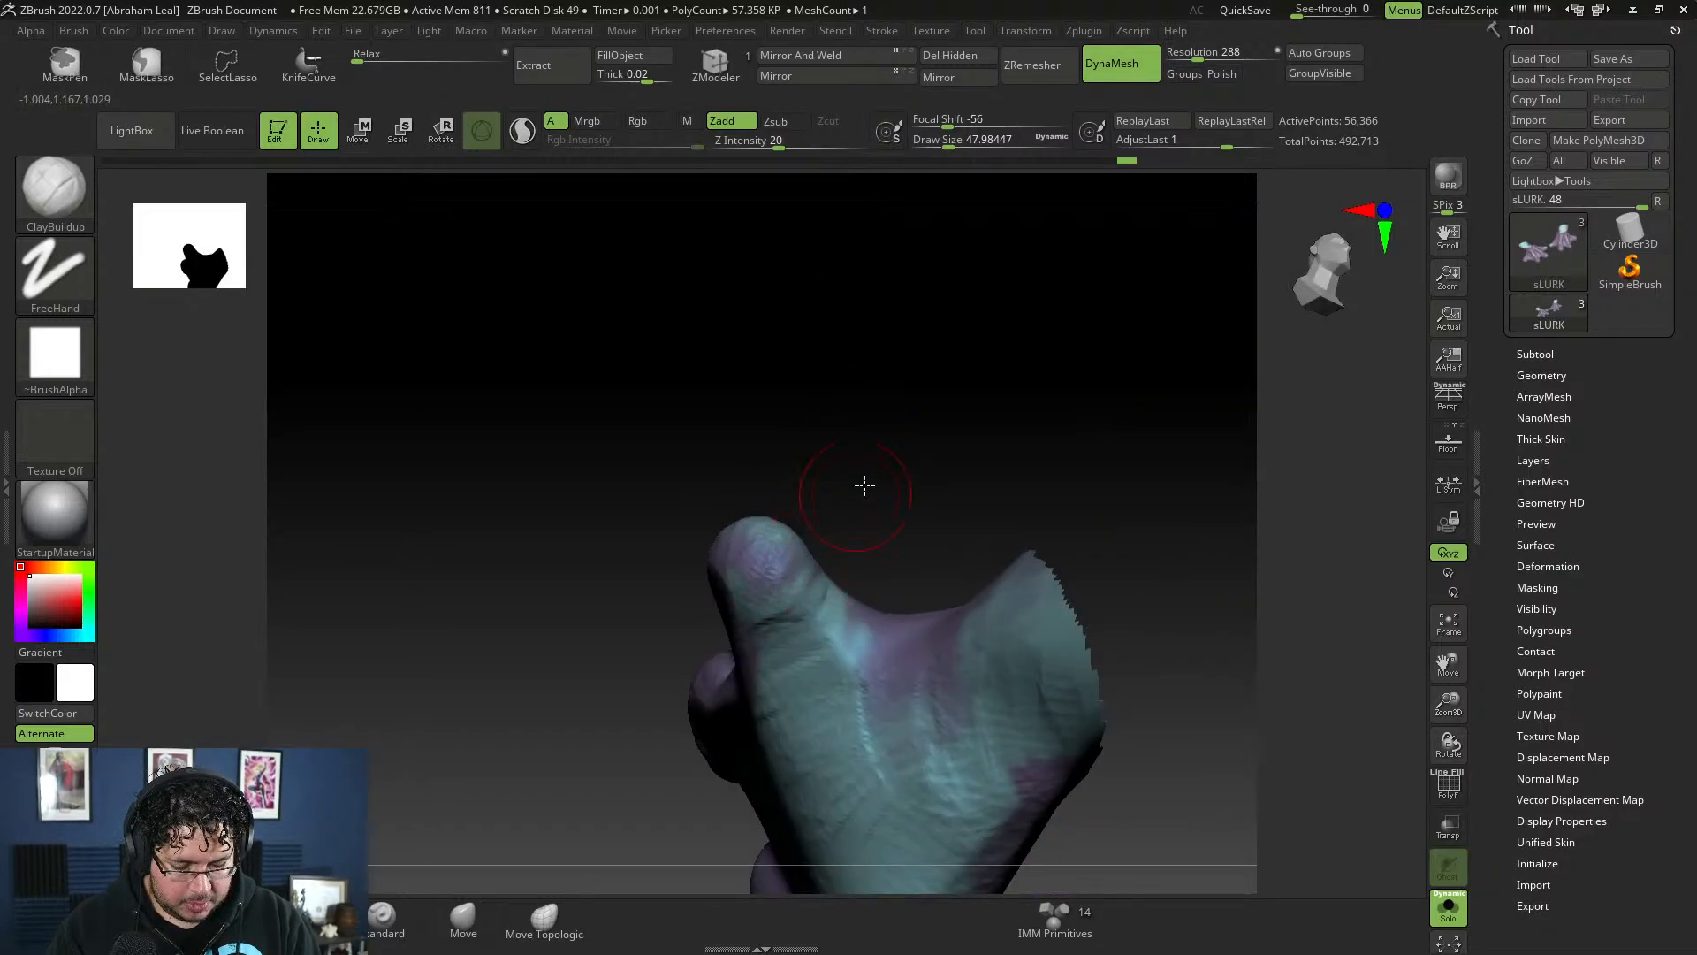
{"action": "mouse_move", "coordinate": [864, 485]}
{"action": "right_mouse_down"}
{"action": "mouse_move", "coordinate": [890, 465]}
{"action": "mouse_move", "coordinate": [766, 563]}
{"action": "right_mouse_up"}
{"action": "mouse_move", "coordinate": [758, 579]}
{"action": "left_mouse_down"}
{"action": "mouse_move", "coordinate": [707, 610]}
{"action": "mouse_move", "coordinate": [645, 610]}
{"action": "mouse_move", "coordinate": [715, 623]}
{"action": "left_mouse_up"}
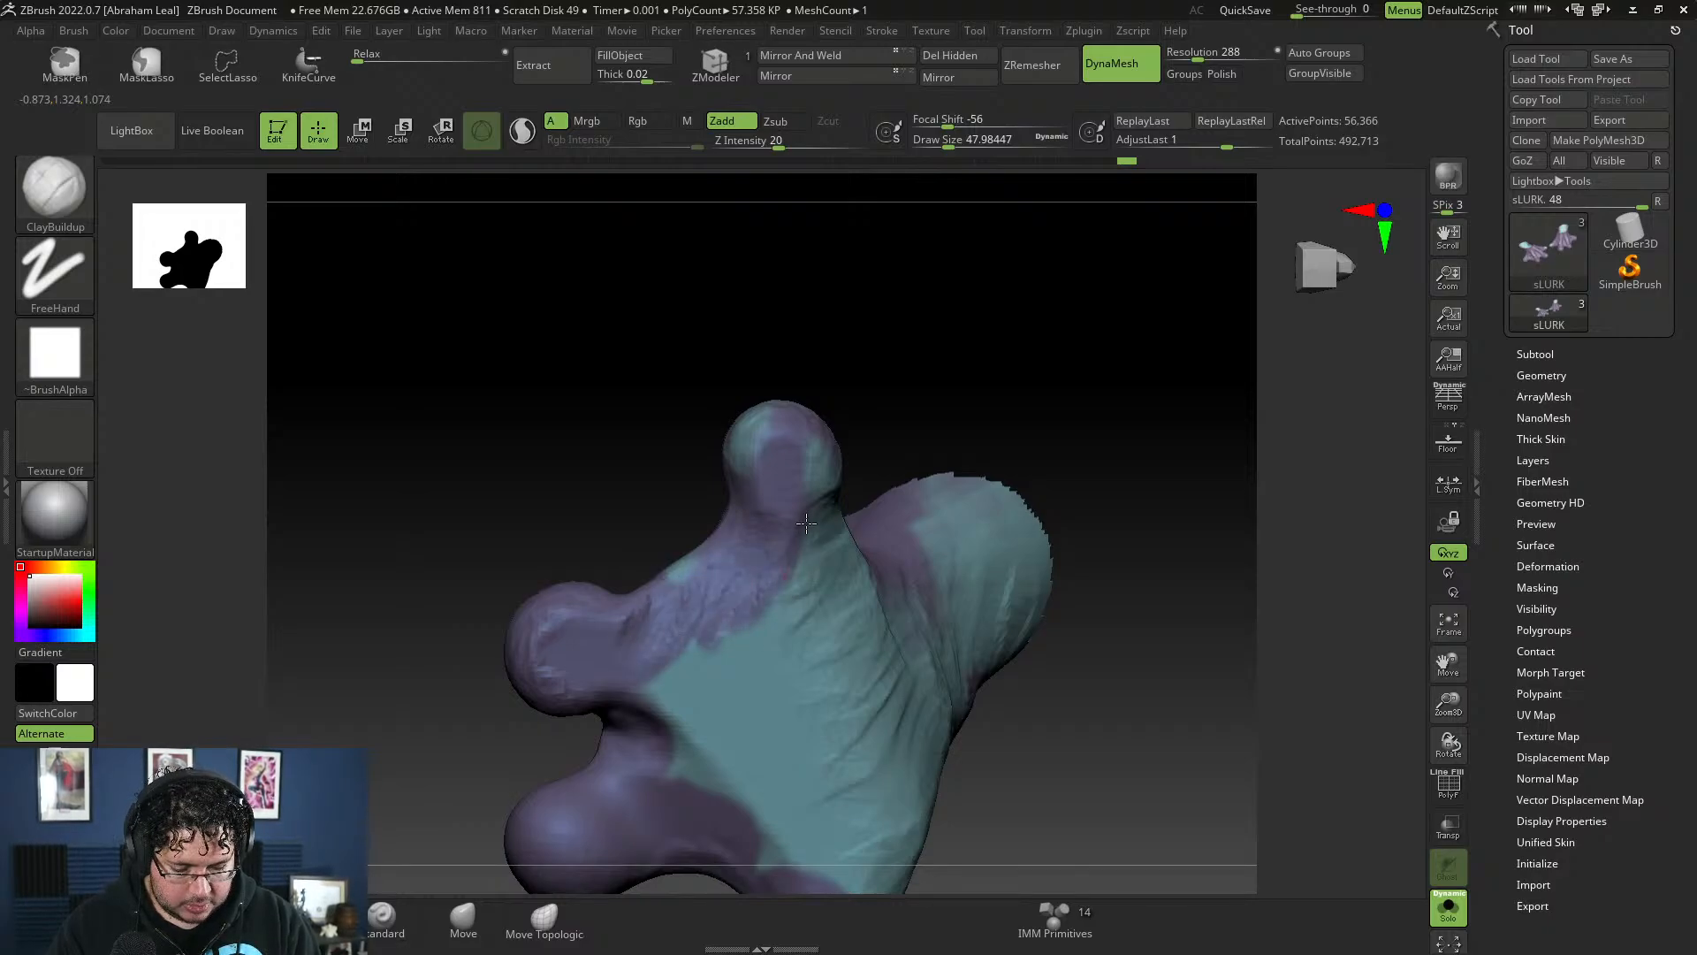
- Build up the round tip of the front foot's inner toe from several sides with ClayBuildup
{"action": "mouse_move", "coordinate": [807, 523]}
{"action": "right_mouse_down"}
{"action": "mouse_move", "coordinate": [931, 576]}
{"action": "mouse_move", "coordinate": [943, 682]}
{"action": "mouse_move", "coordinate": [837, 482]}
{"action": "right_mouse_up"}
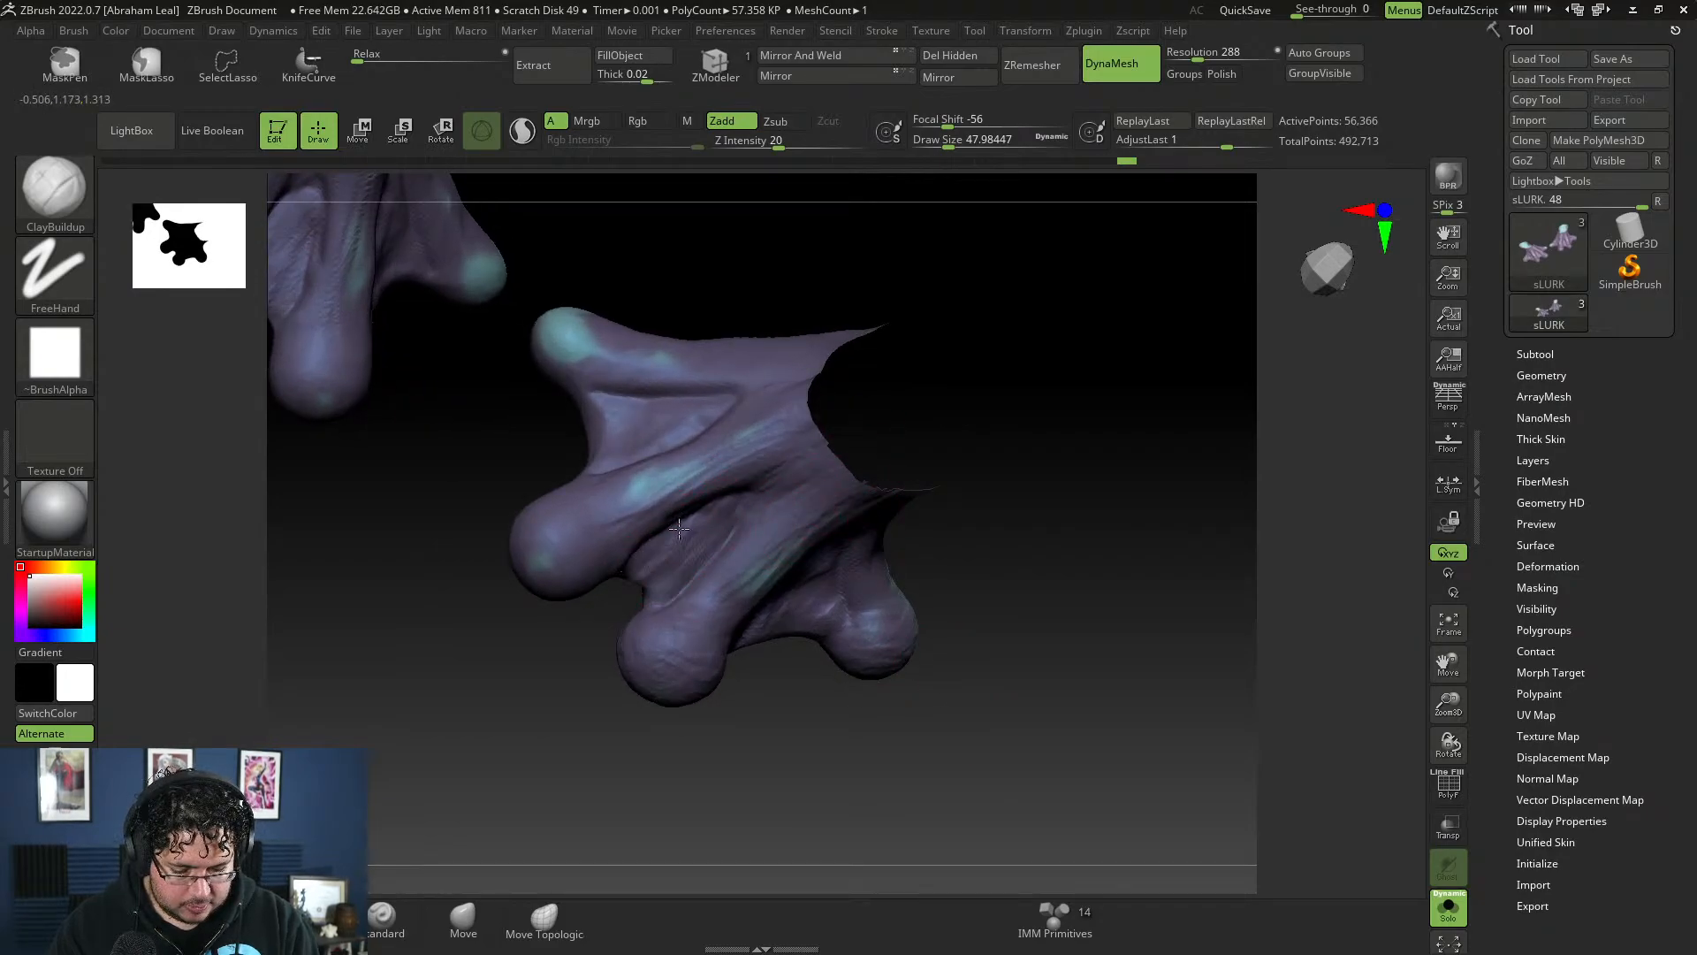
{"action": "right_click_drag", "start_coordinate": [757, 679], "coordinate": [733, 600]}
{"action": "mouse_move", "coordinate": [751, 242]}
{"action": "right_mouse_down", "text": "alt"}
{"action": "mouse_move", "coordinate": [814, 352]}
{"action": "mouse_move", "coordinate": [693, 433]}
{"action": "right_mouse_up", "text": "alt"}
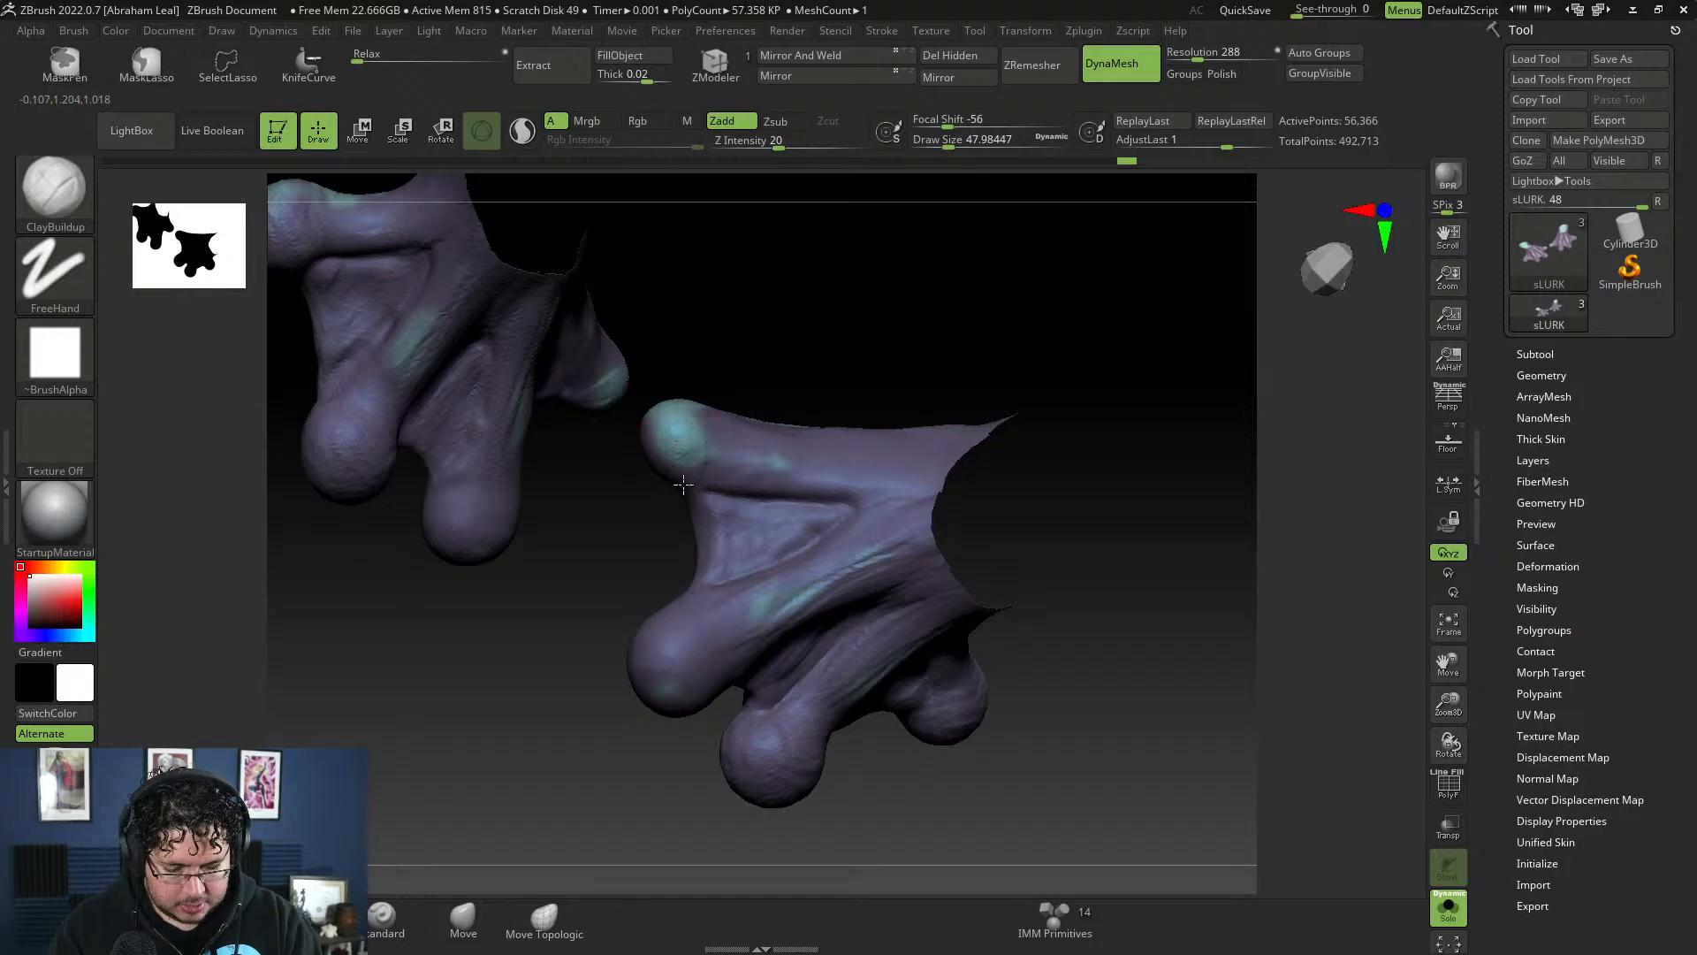
{"action": "left_click_drag", "start_coordinate": [705, 455], "coordinate": [689, 443]}
{"action": "right_click_drag", "start_coordinate": [739, 363], "coordinate": [751, 376]}
{"action": "right_click_drag", "start_coordinate": [611, 398], "coordinate": [656, 354]}
{"action": "left_click_drag", "start_coordinate": [668, 430], "coordinate": [656, 445]}
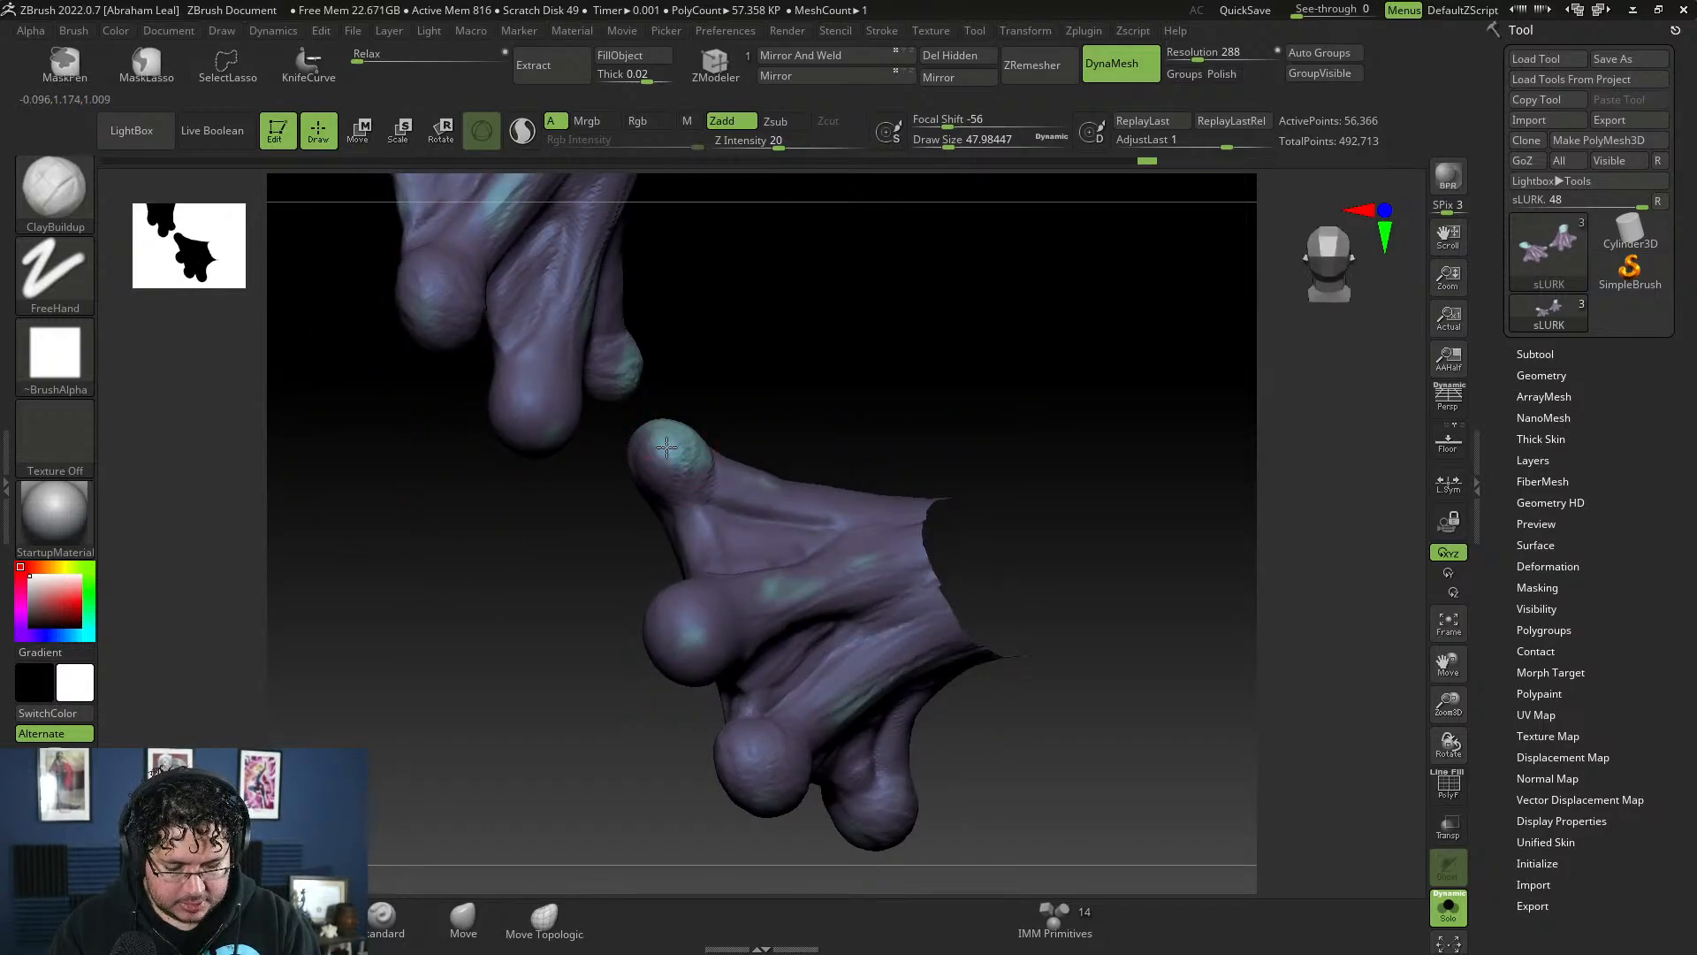
{"action": "right_click_drag", "start_coordinate": [667, 448], "coordinate": [671, 418]}
{"action": "right_click_drag", "start_coordinate": [708, 353], "coordinate": [692, 381]}
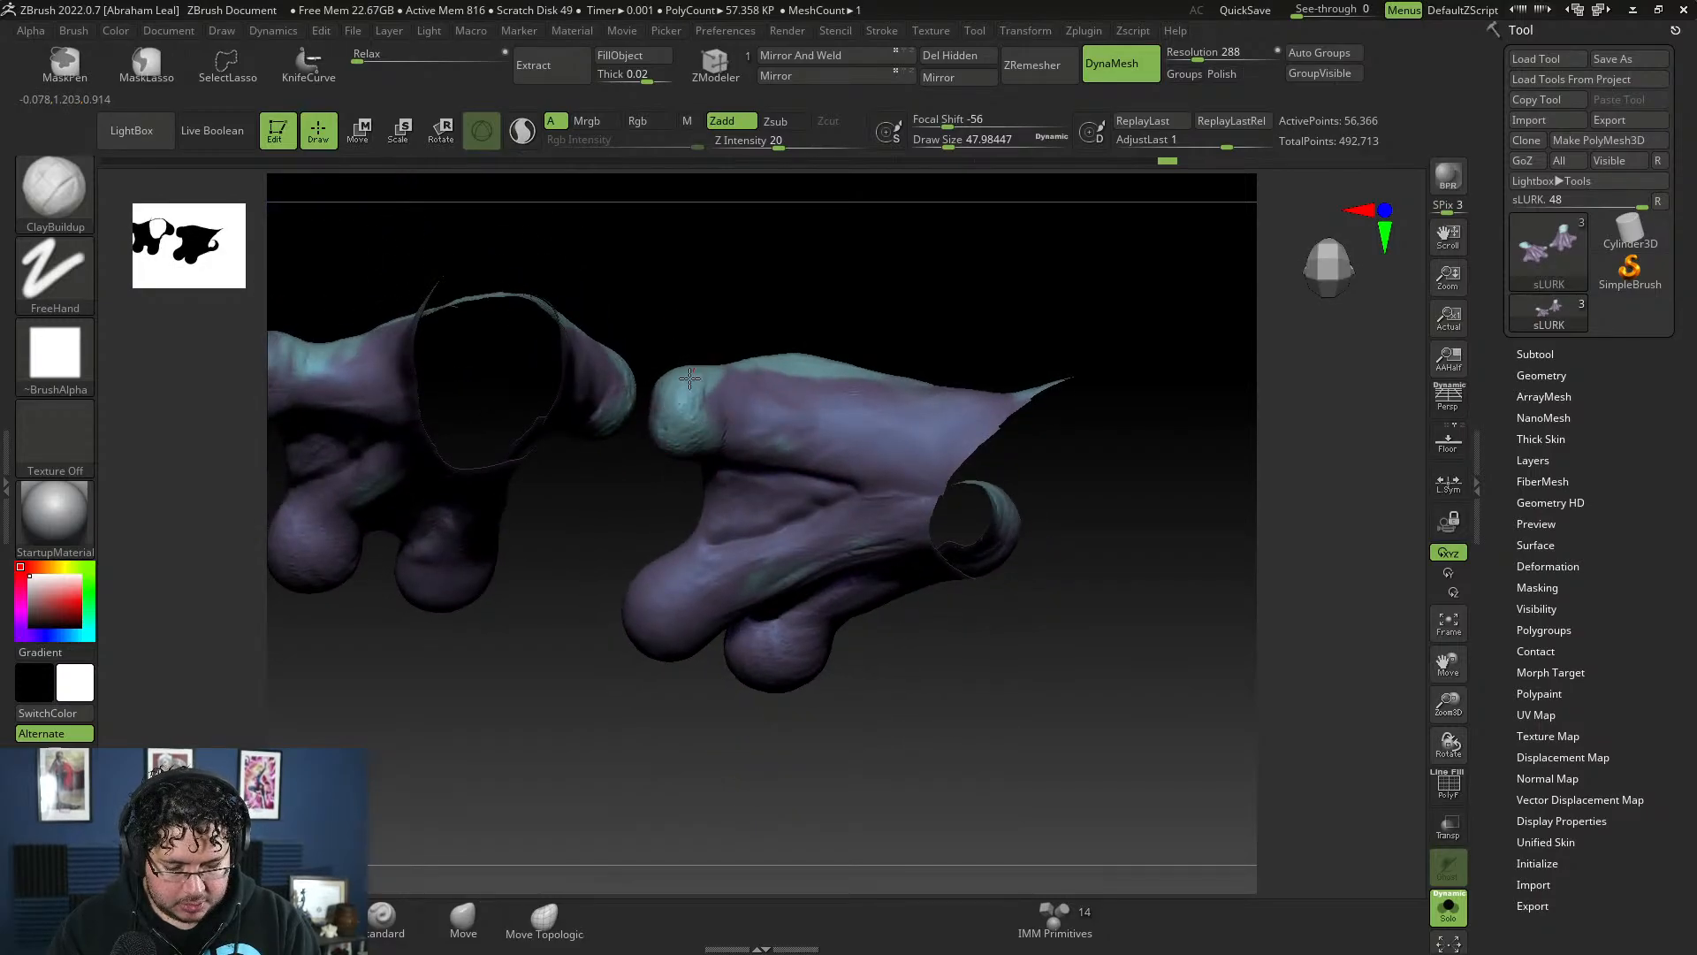
{"action": "left_click_drag", "start_coordinate": [690, 378], "coordinate": [714, 415]}
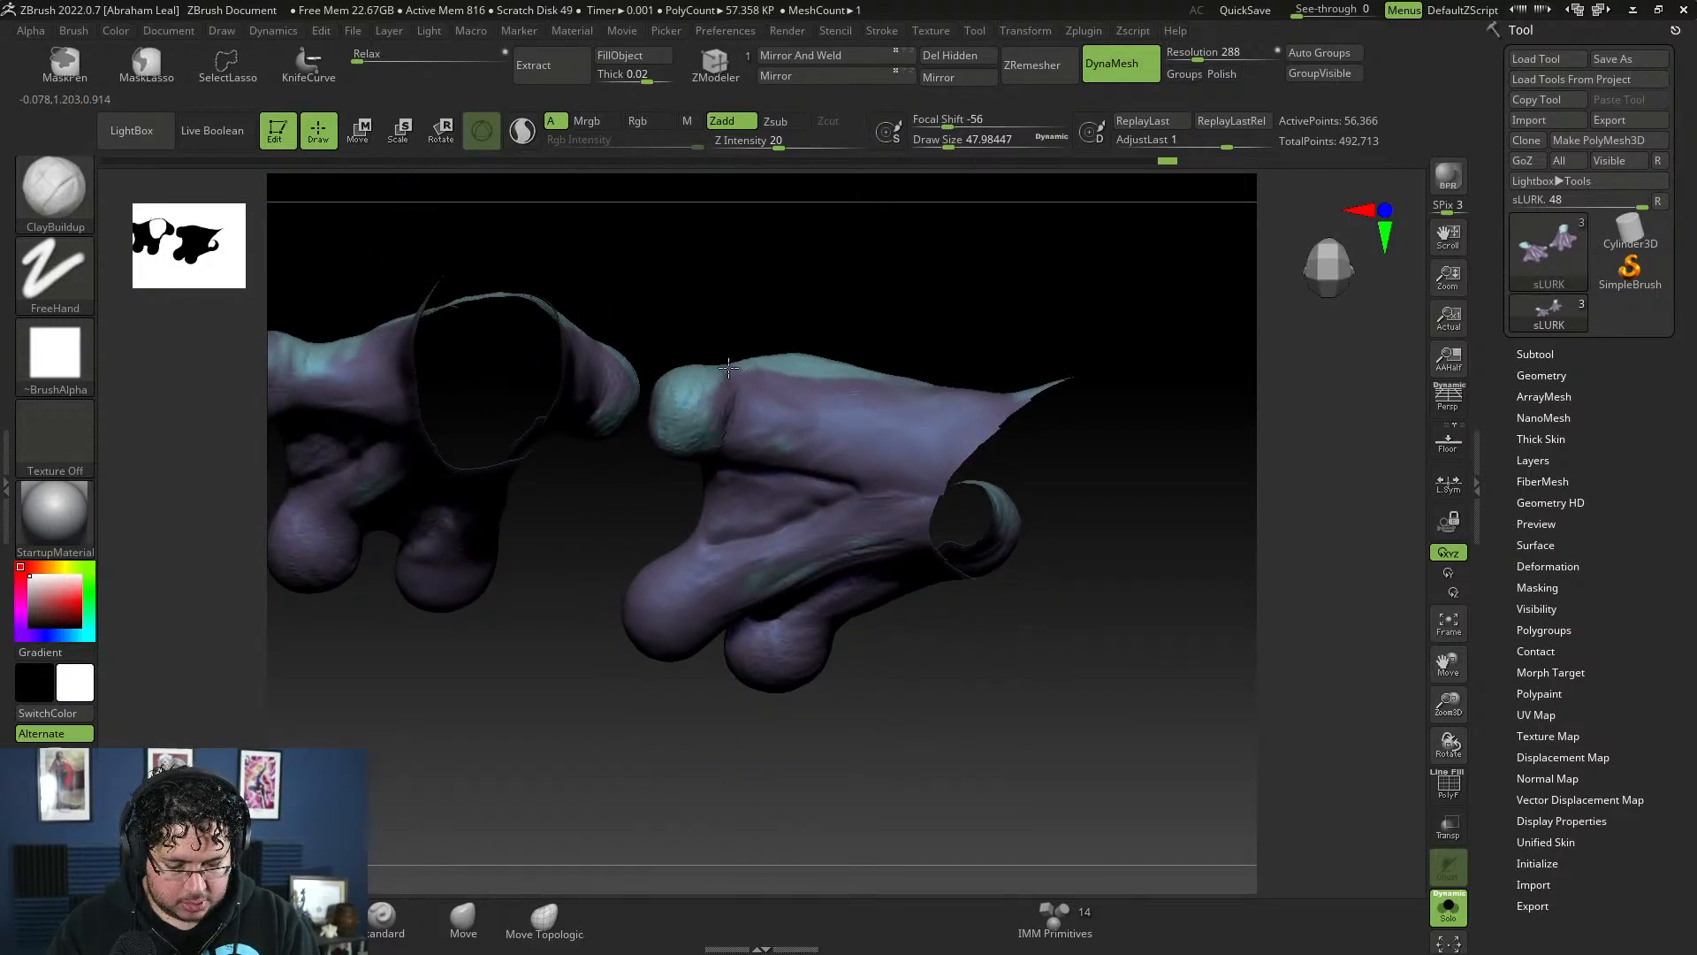
- Add clay along the inner toe's outer side and its underside where it joins the sole
{"action": "mouse_move", "coordinate": [729, 367]}
{"action": "right_mouse_down"}
{"action": "mouse_move", "coordinate": [731, 462]}
{"action": "mouse_move", "coordinate": [722, 446]}
{"action": "mouse_move", "coordinate": [838, 359]}
{"action": "right_mouse_up"}
{"action": "right_click_drag", "start_coordinate": [828, 417], "coordinate": [832, 337]}
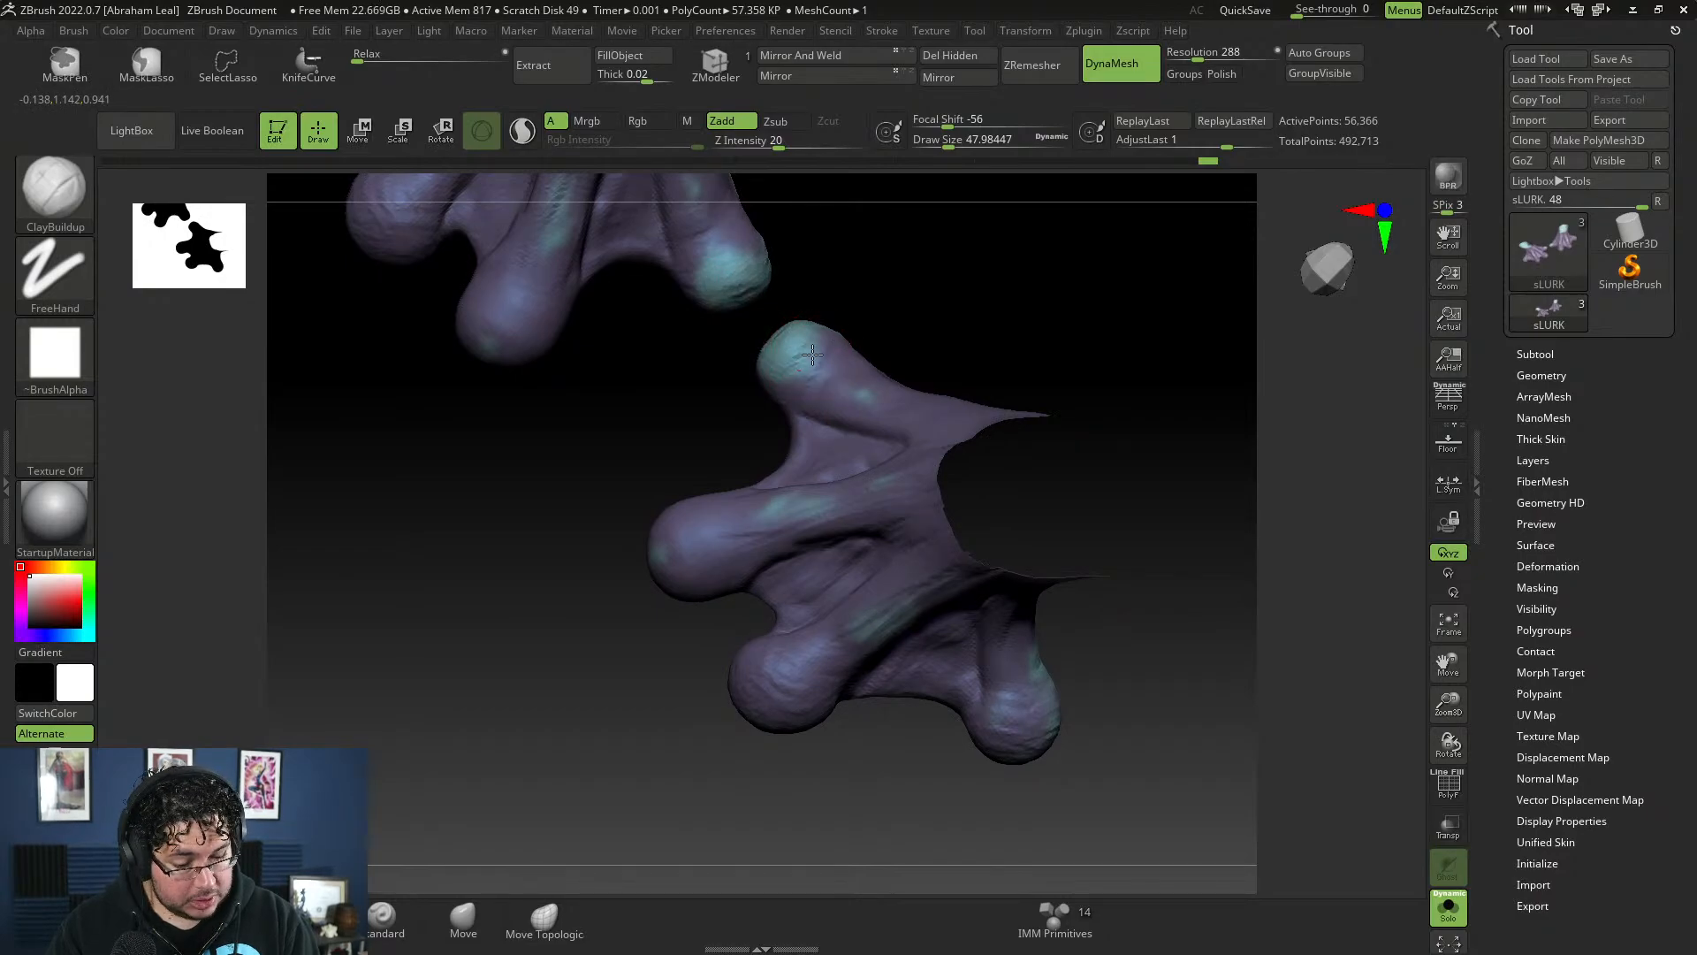
{"action": "mouse_move", "coordinate": [719, 437]}
{"action": "right_mouse_down"}
{"action": "mouse_move", "coordinate": [778, 345]}
{"action": "mouse_move", "coordinate": [767, 330]}
{"action": "right_mouse_up"}
{"action": "mouse_move", "coordinate": [728, 408]}
{"action": "right_mouse_down"}
{"action": "mouse_move", "coordinate": [751, 357]}
{"action": "mouse_move", "coordinate": [681, 398]}
{"action": "right_mouse_up"}
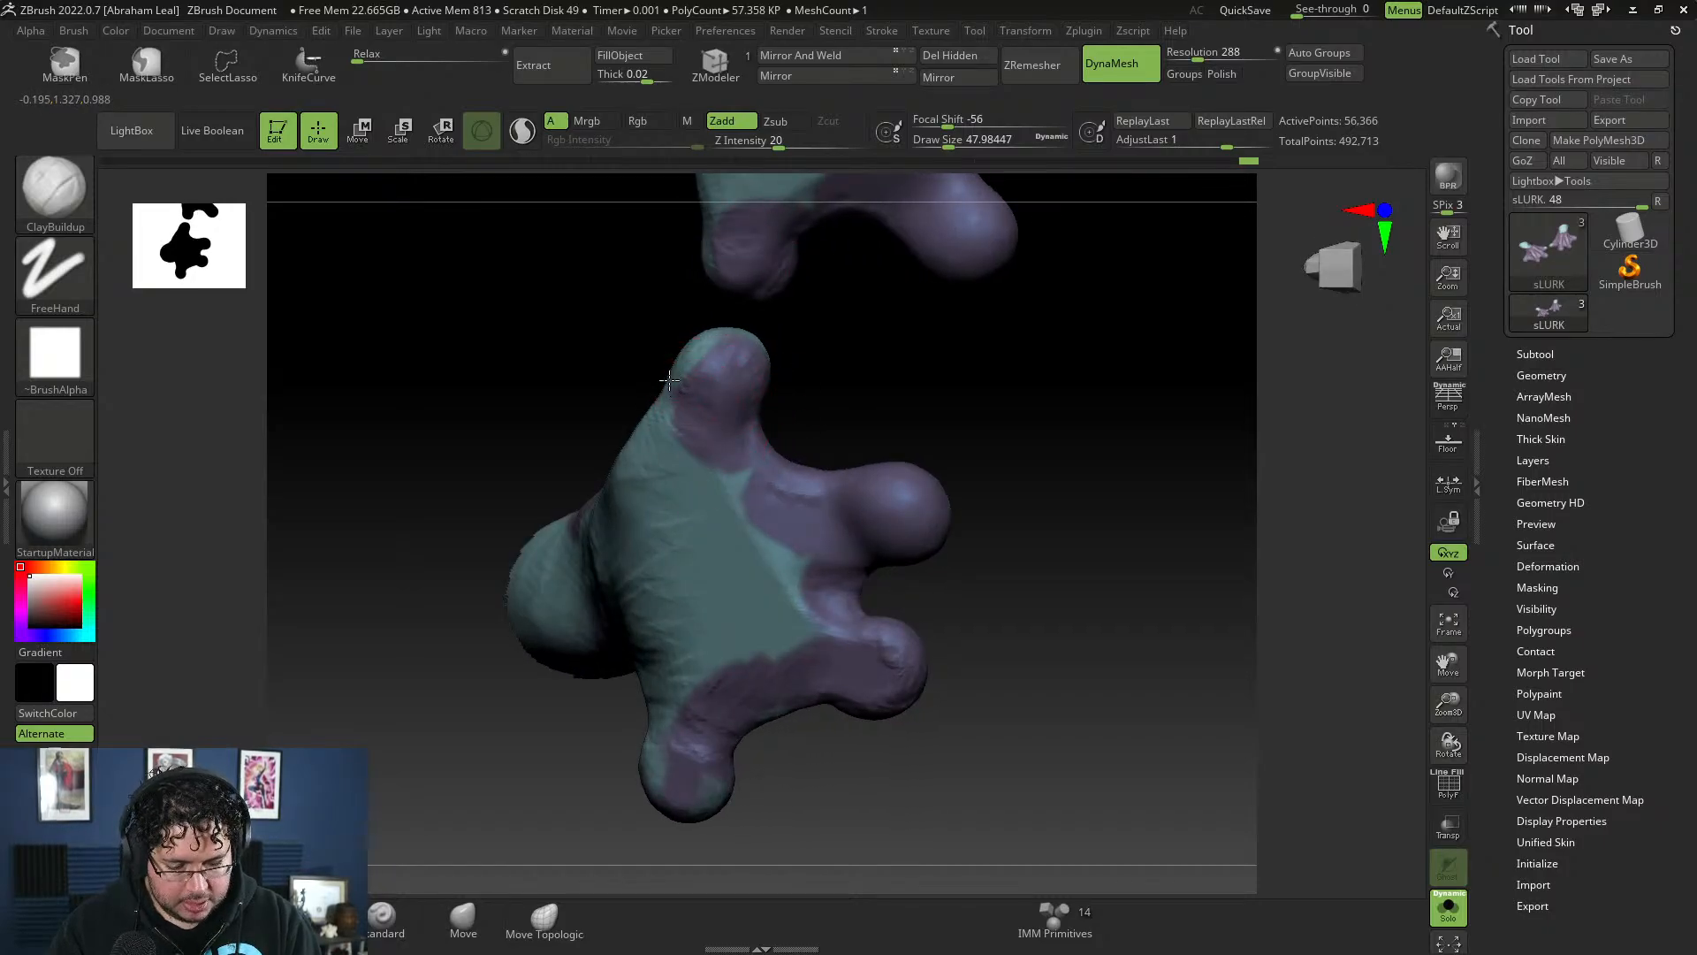
{"action": "mouse_move", "coordinate": [754, 428]}
{"action": "right_mouse_down"}
{"action": "mouse_move", "coordinate": [841, 425]}
{"action": "mouse_move", "coordinate": [672, 403]}
{"action": "right_mouse_up"}
{"action": "mouse_move", "coordinate": [633, 433]}
{"action": "left_mouse_down"}
{"action": "mouse_move", "coordinate": [626, 455]}
{"action": "mouse_move", "coordinate": [661, 433]}
{"action": "mouse_move", "coordinate": [620, 451]}
{"action": "left_mouse_up"}
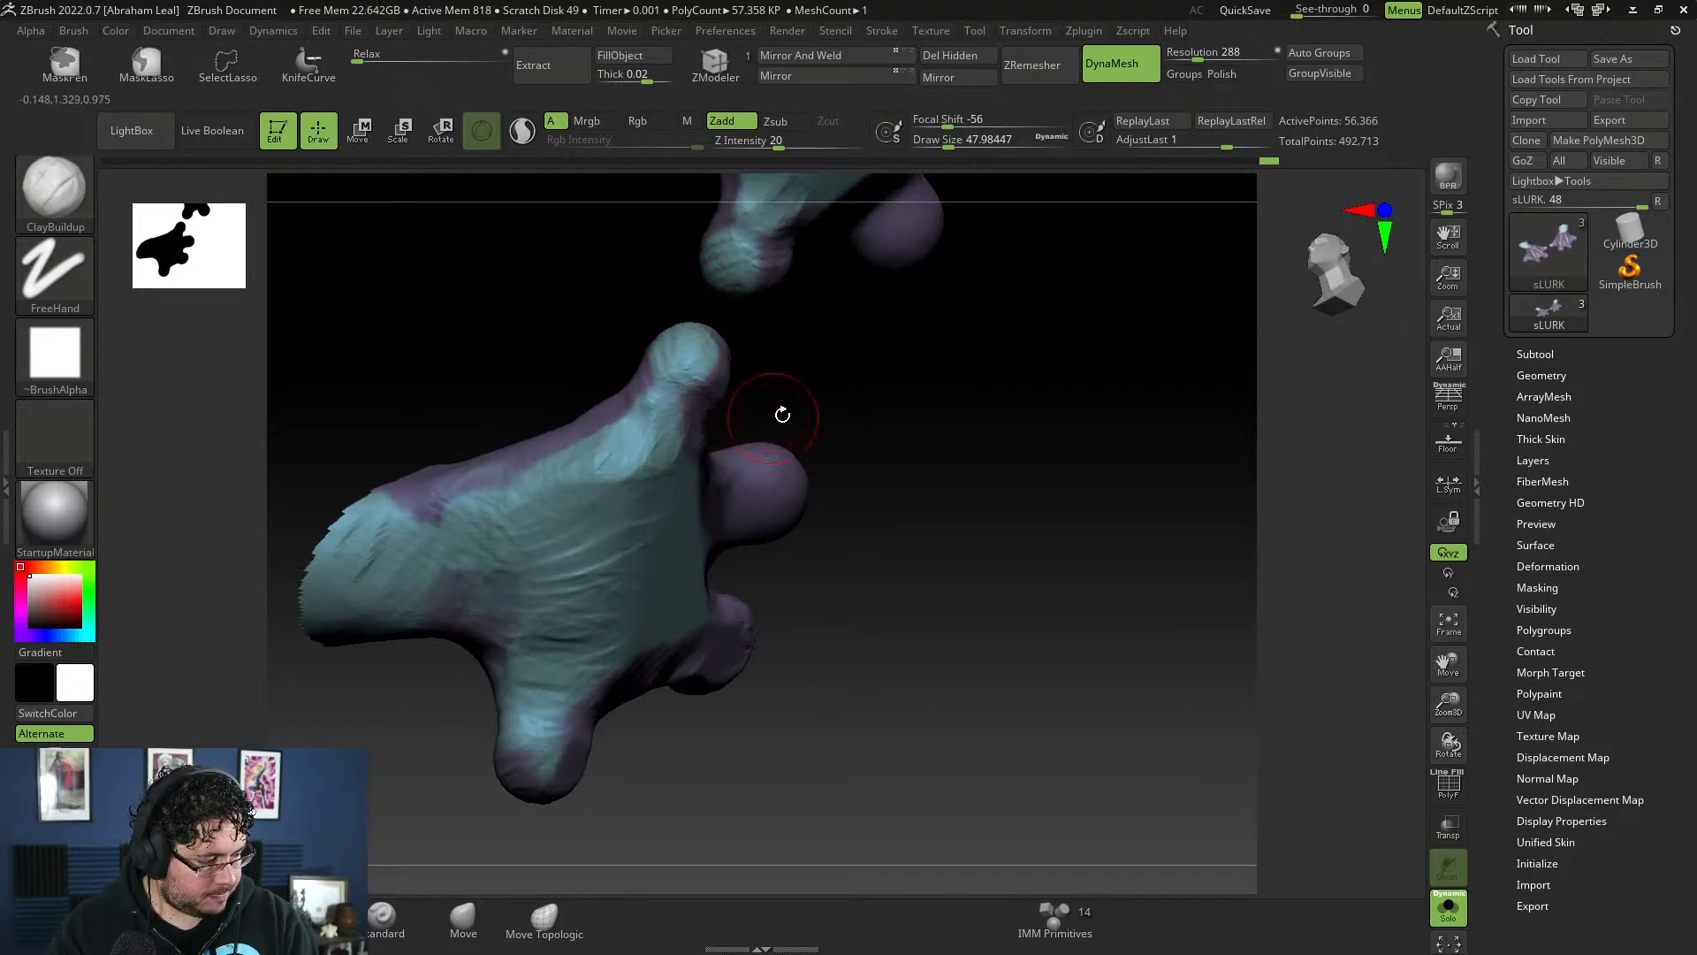
{"action": "right_click_drag", "start_coordinate": [780, 413], "coordinate": [799, 443], "text": "alt"}
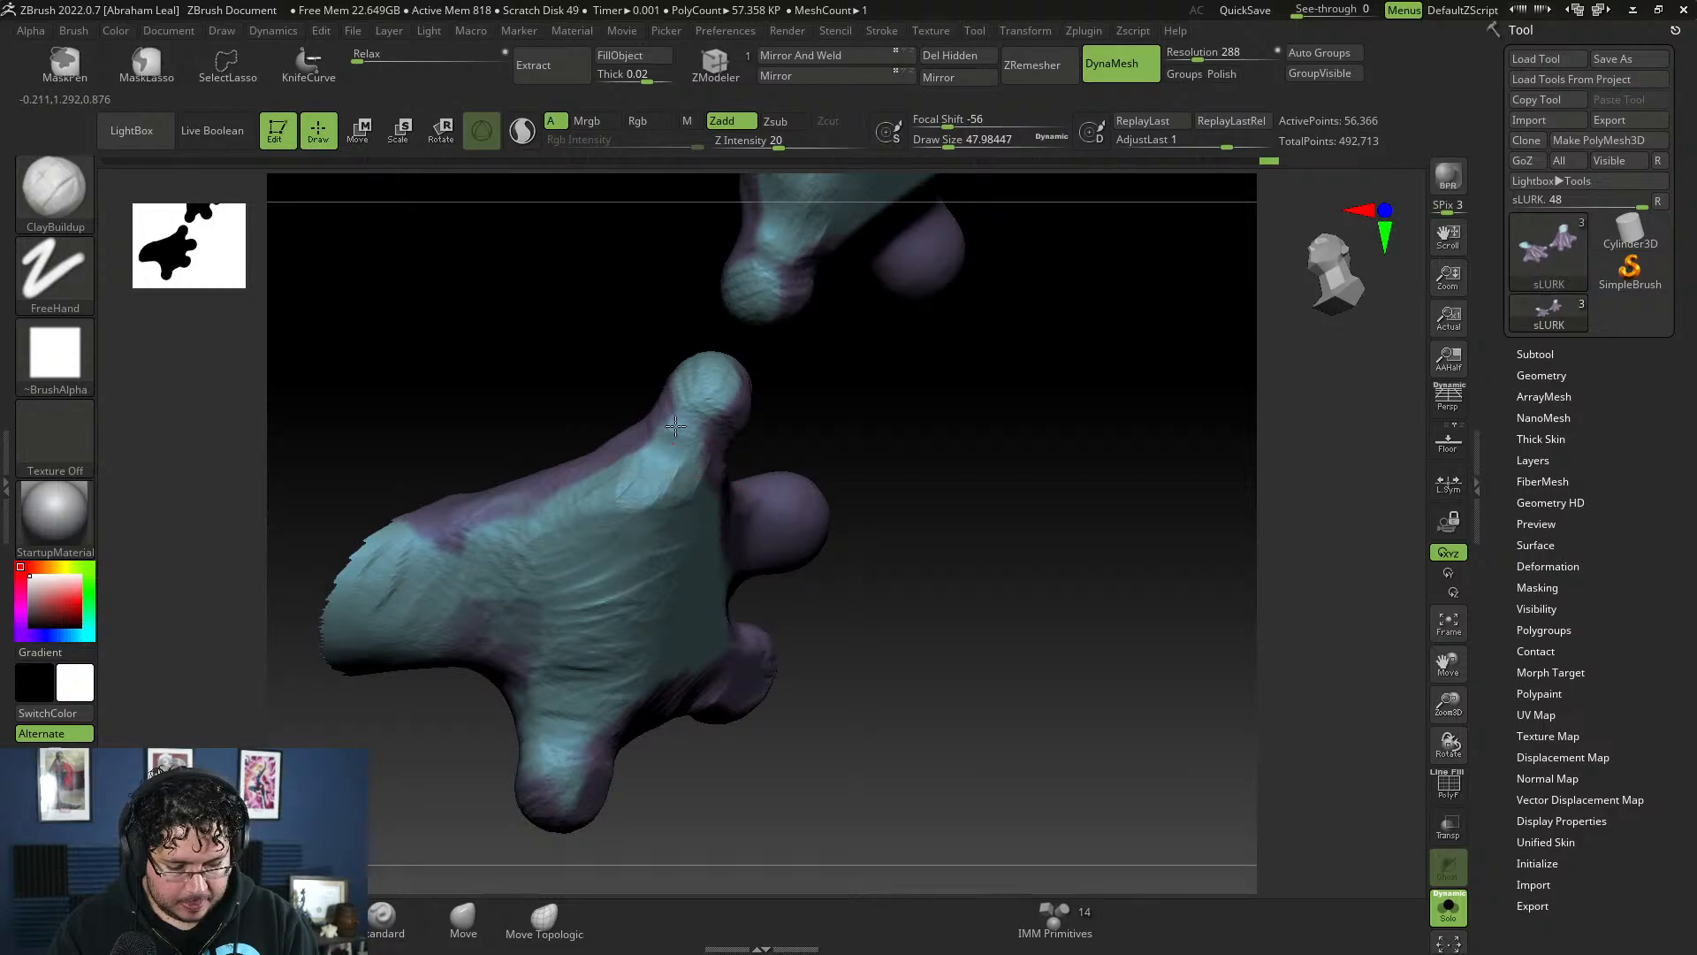
{"action": "mouse_move", "coordinate": [656, 500]}
{"action": "left_mouse_down"}
{"action": "mouse_move", "coordinate": [681, 477]}
{"action": "mouse_move", "coordinate": [690, 495]}
{"action": "mouse_move", "coordinate": [639, 520]}
{"action": "left_mouse_up"}
- Raise the tendon ridge that runs down the top of the front foot to the toe beside the inner one
{"action": "right_click_drag", "start_coordinate": [895, 611], "coordinate": [732, 660]}
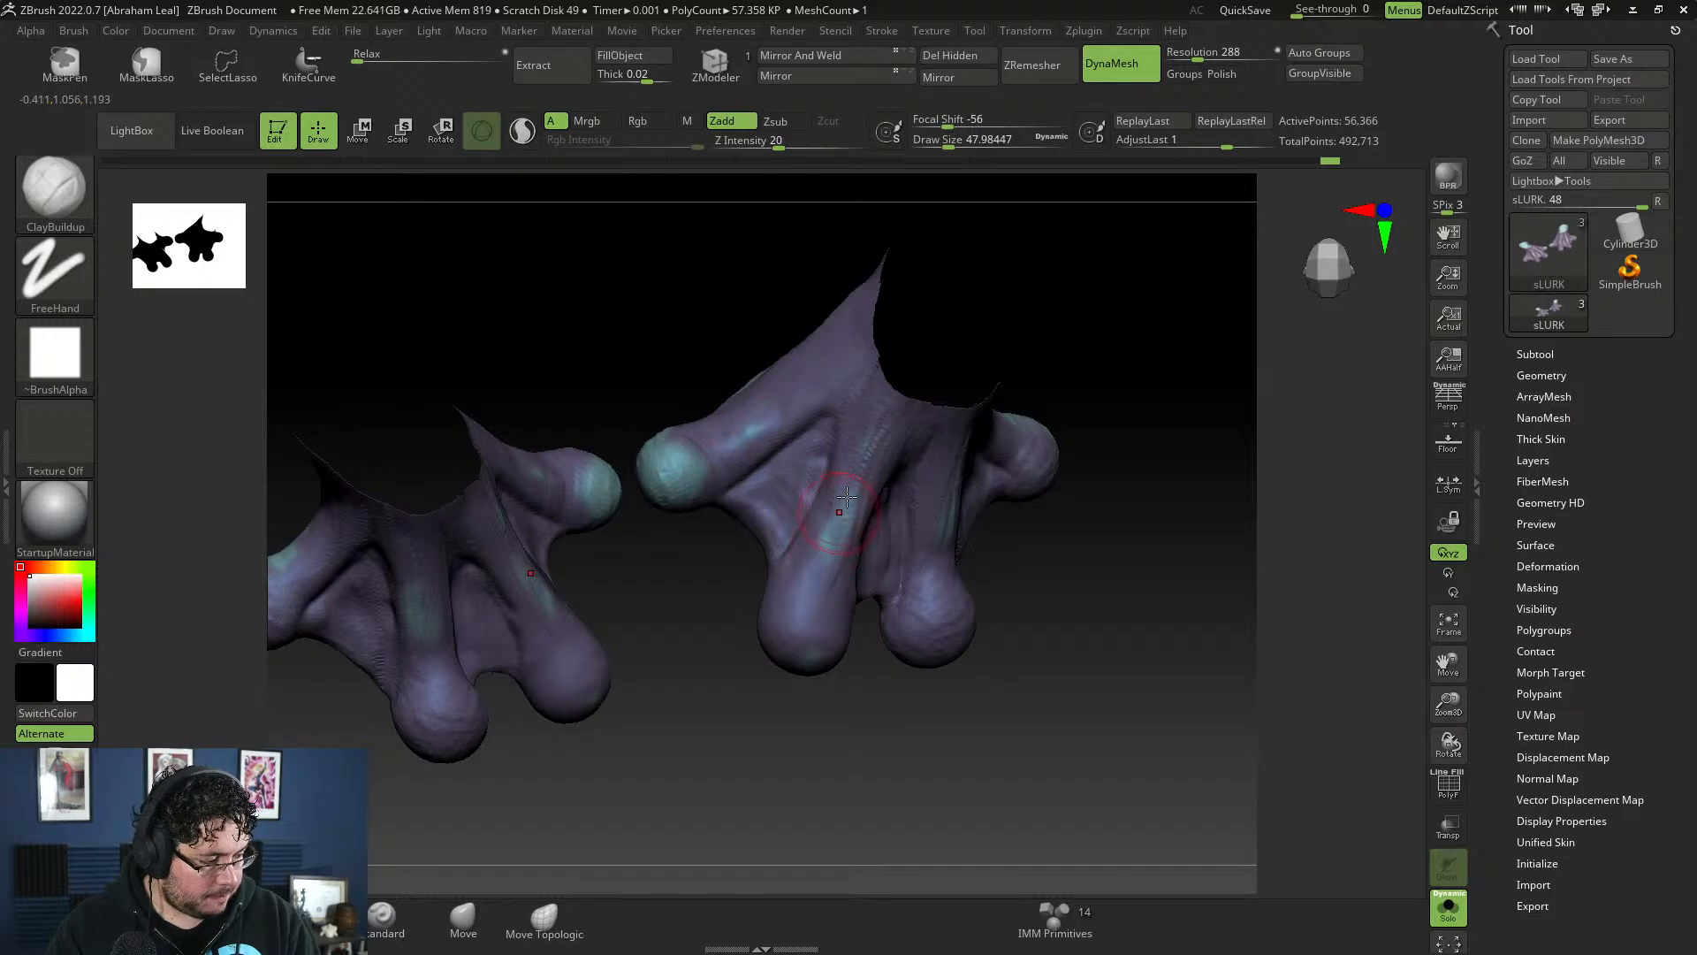
{"action": "left_click_drag", "start_coordinate": [864, 449], "coordinate": [835, 535]}
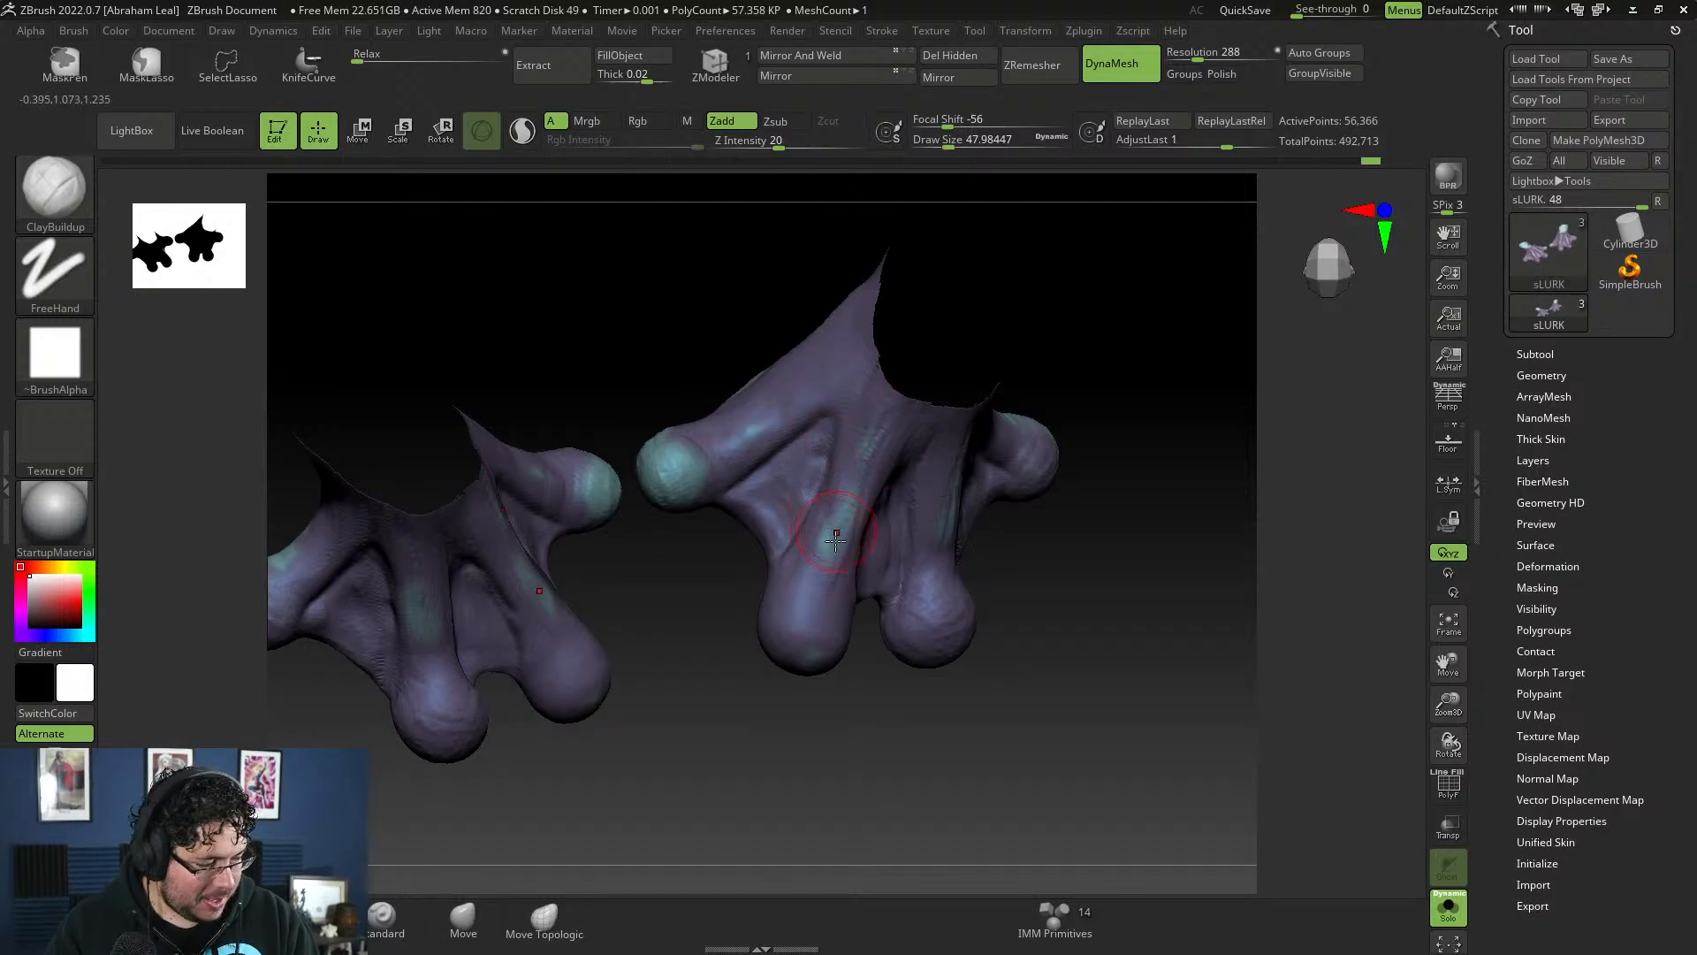
{"action": "left_click_drag", "start_coordinate": [845, 509], "coordinate": [826, 553]}
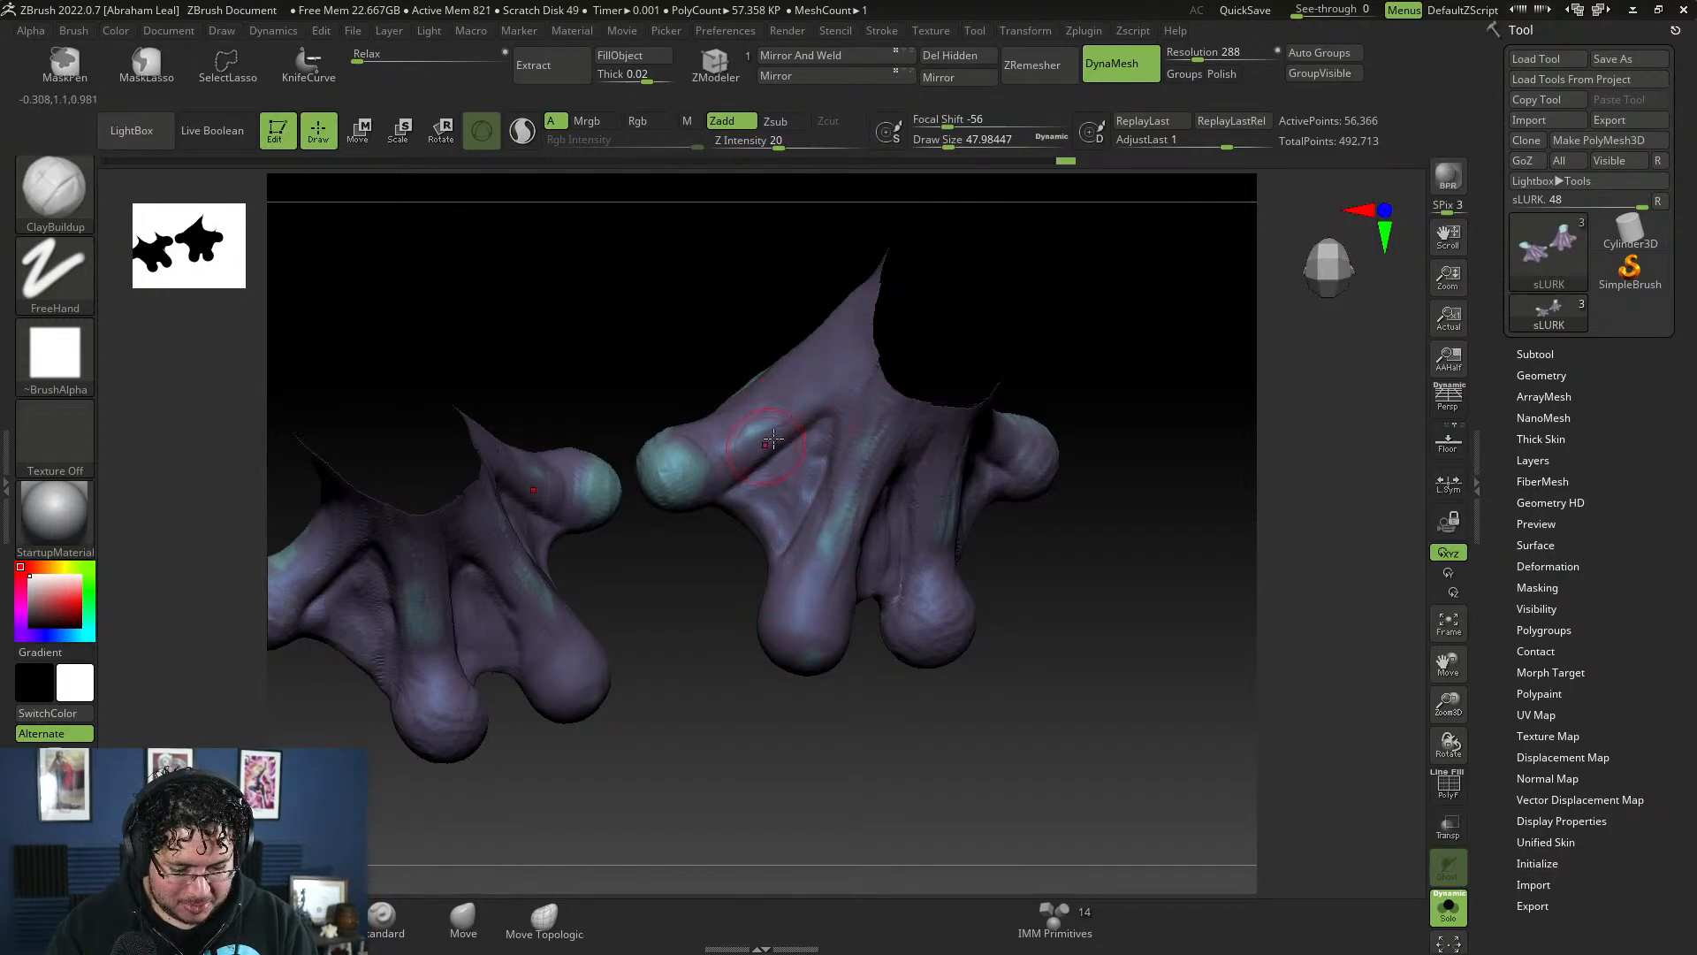
- Fill out the side of the inner toe and the adjoining edge of the sole towards the wrist
{"action": "right_click_drag", "start_coordinate": [774, 438], "coordinate": [777, 392]}
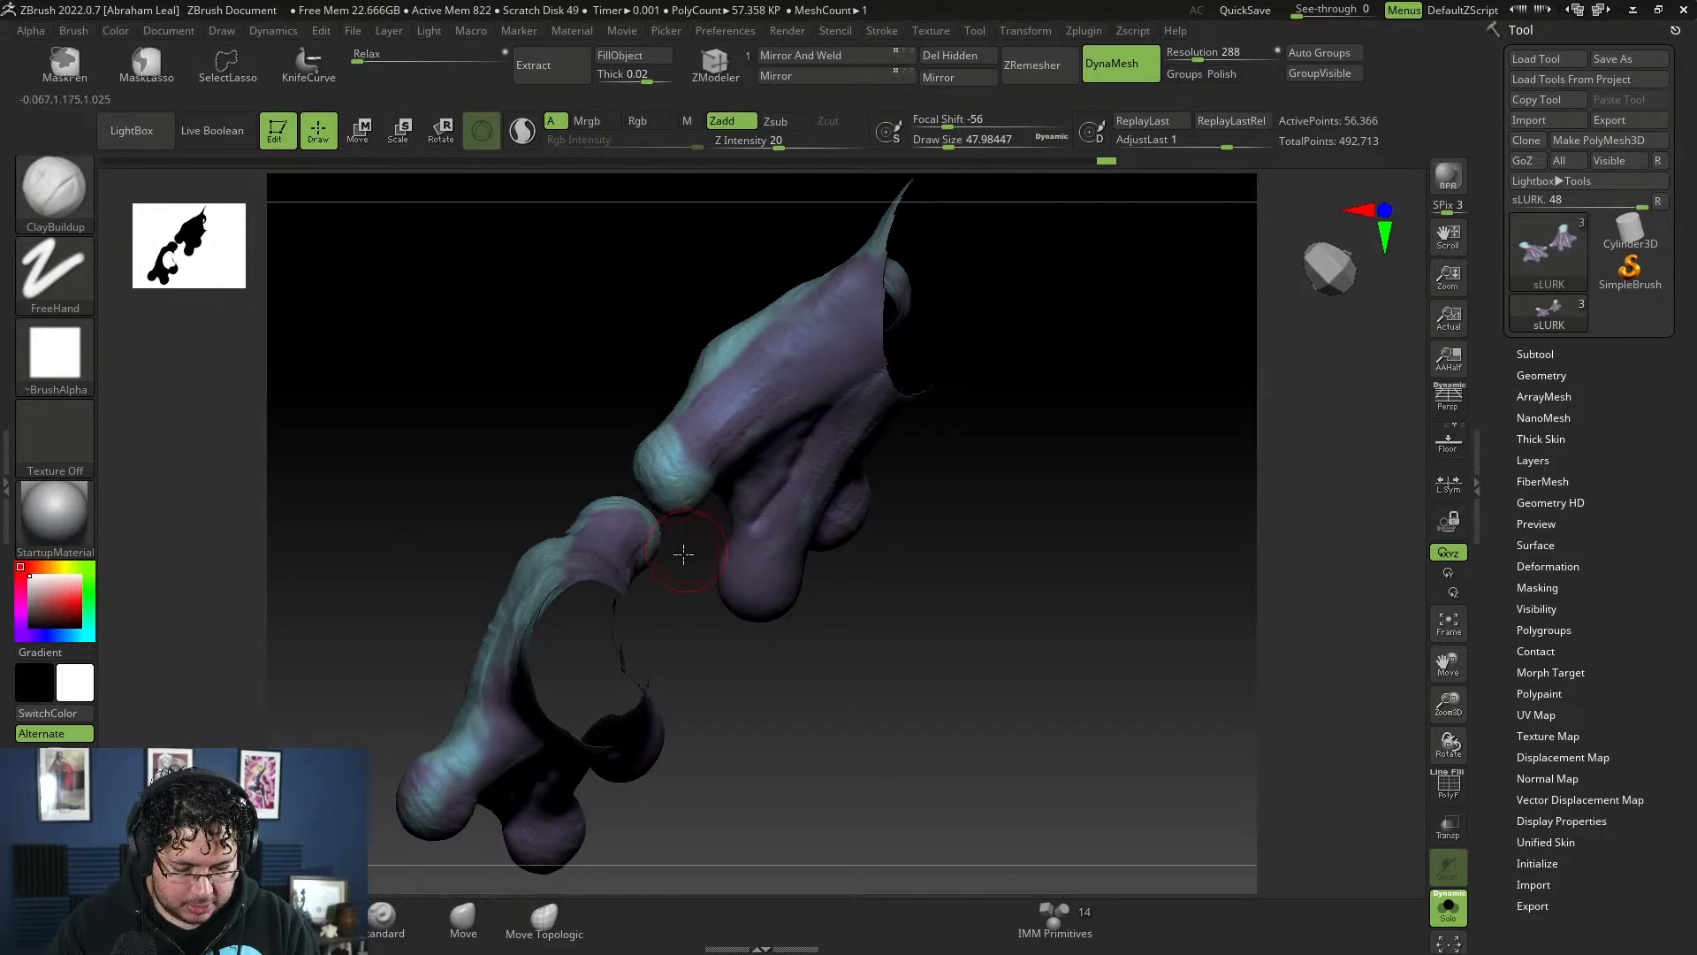
{"action": "right_click_drag", "start_coordinate": [683, 554], "coordinate": [727, 483]}
{"action": "left_click_drag", "start_coordinate": [727, 483], "coordinate": [708, 482]}
{"action": "mouse_move", "coordinate": [709, 483]}
{"action": "right_mouse_down"}
{"action": "mouse_move", "coordinate": [676, 512]}
{"action": "mouse_move", "coordinate": [722, 477]}
{"action": "right_mouse_up"}
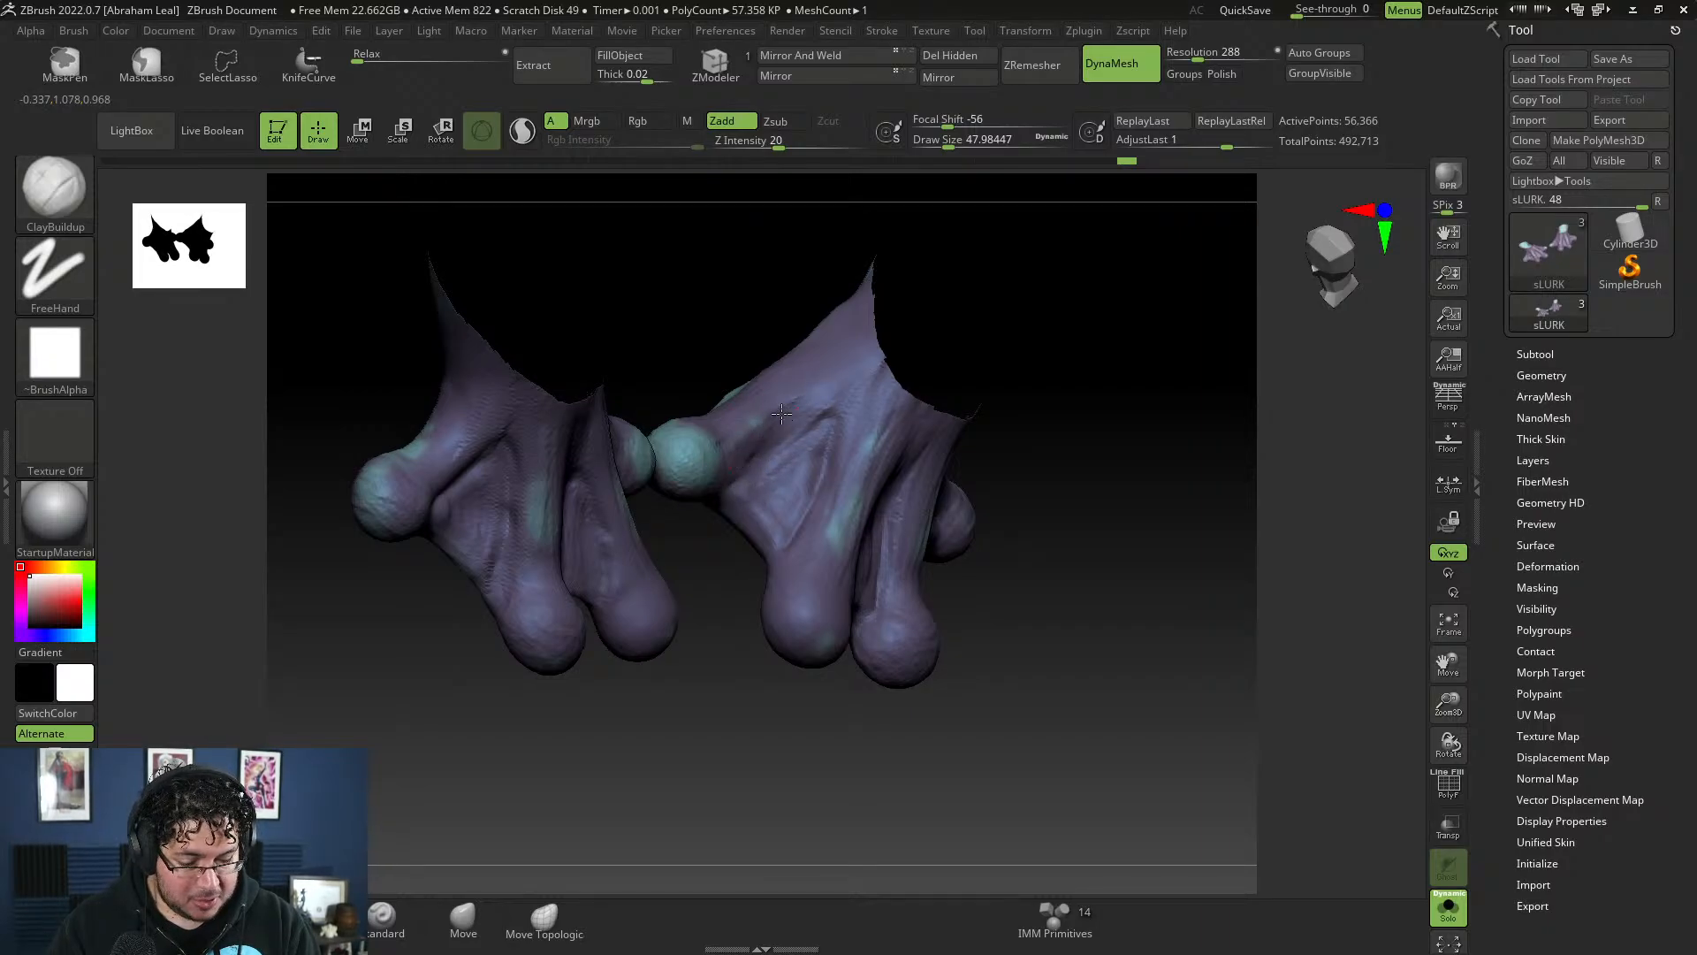
{"action": "left_click_drag", "start_coordinate": [684, 602], "coordinate": [756, 550]}
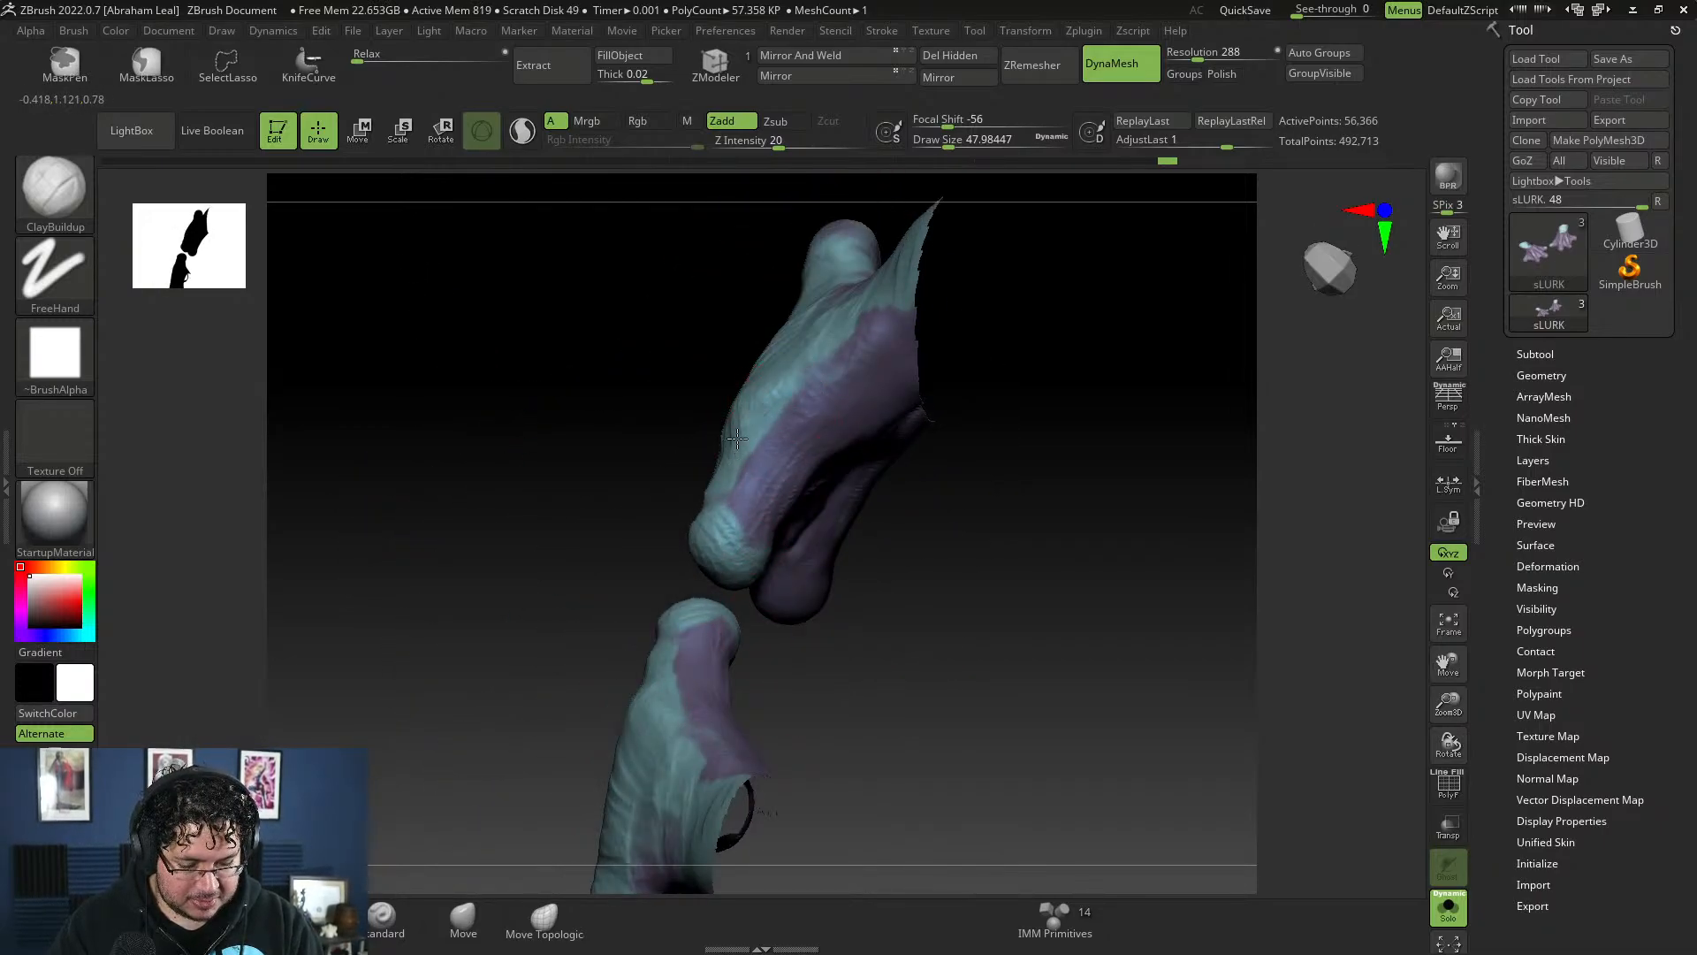
{"action": "left_click_drag", "start_coordinate": [670, 439], "coordinate": [727, 478]}
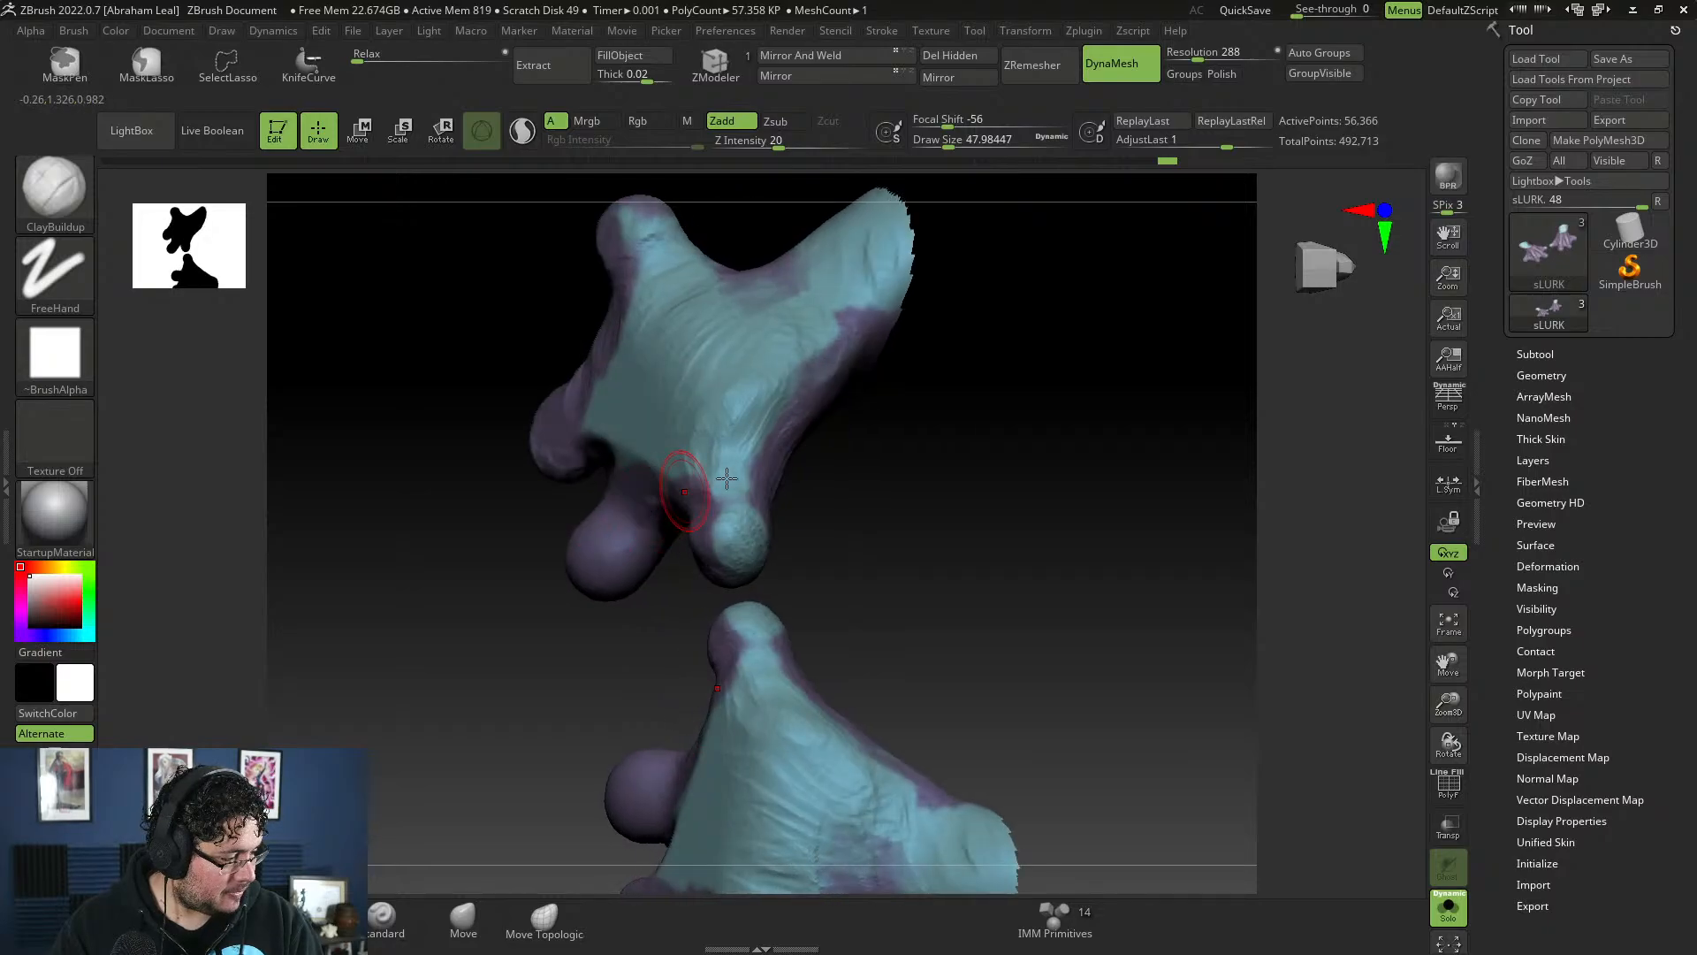
{"action": "left_click_drag", "start_coordinate": [897, 481], "coordinate": [760, 531]}
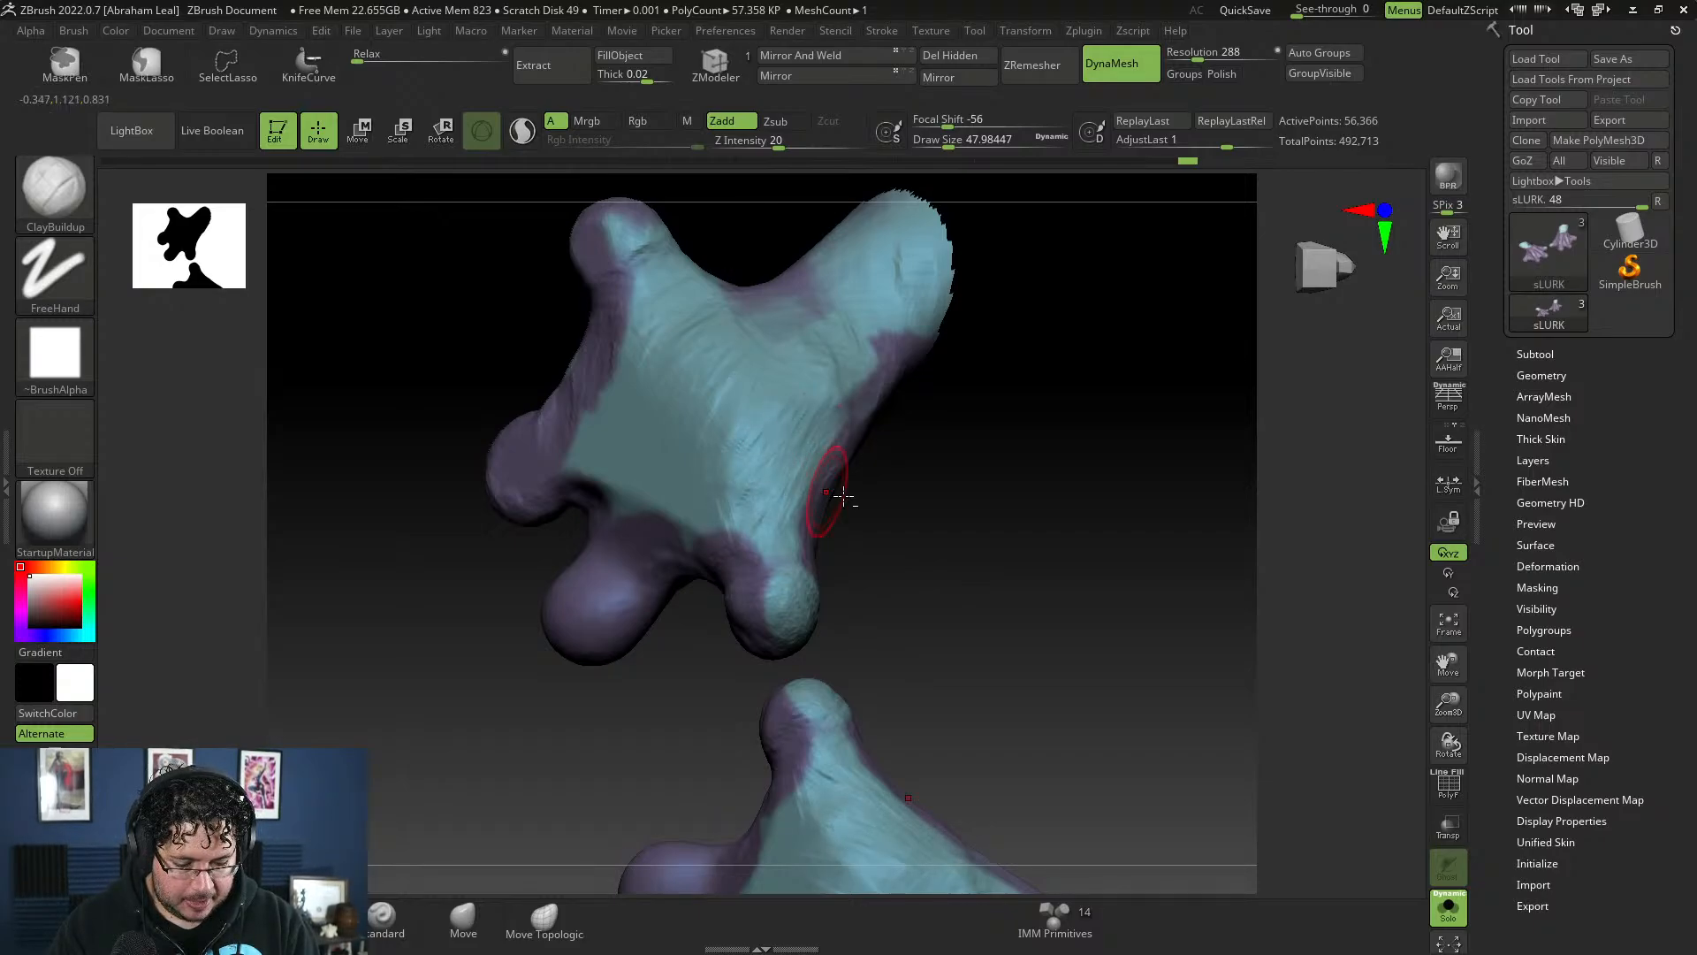
{"action": "left_click_drag", "start_coordinate": [843, 498], "coordinate": [852, 407]}
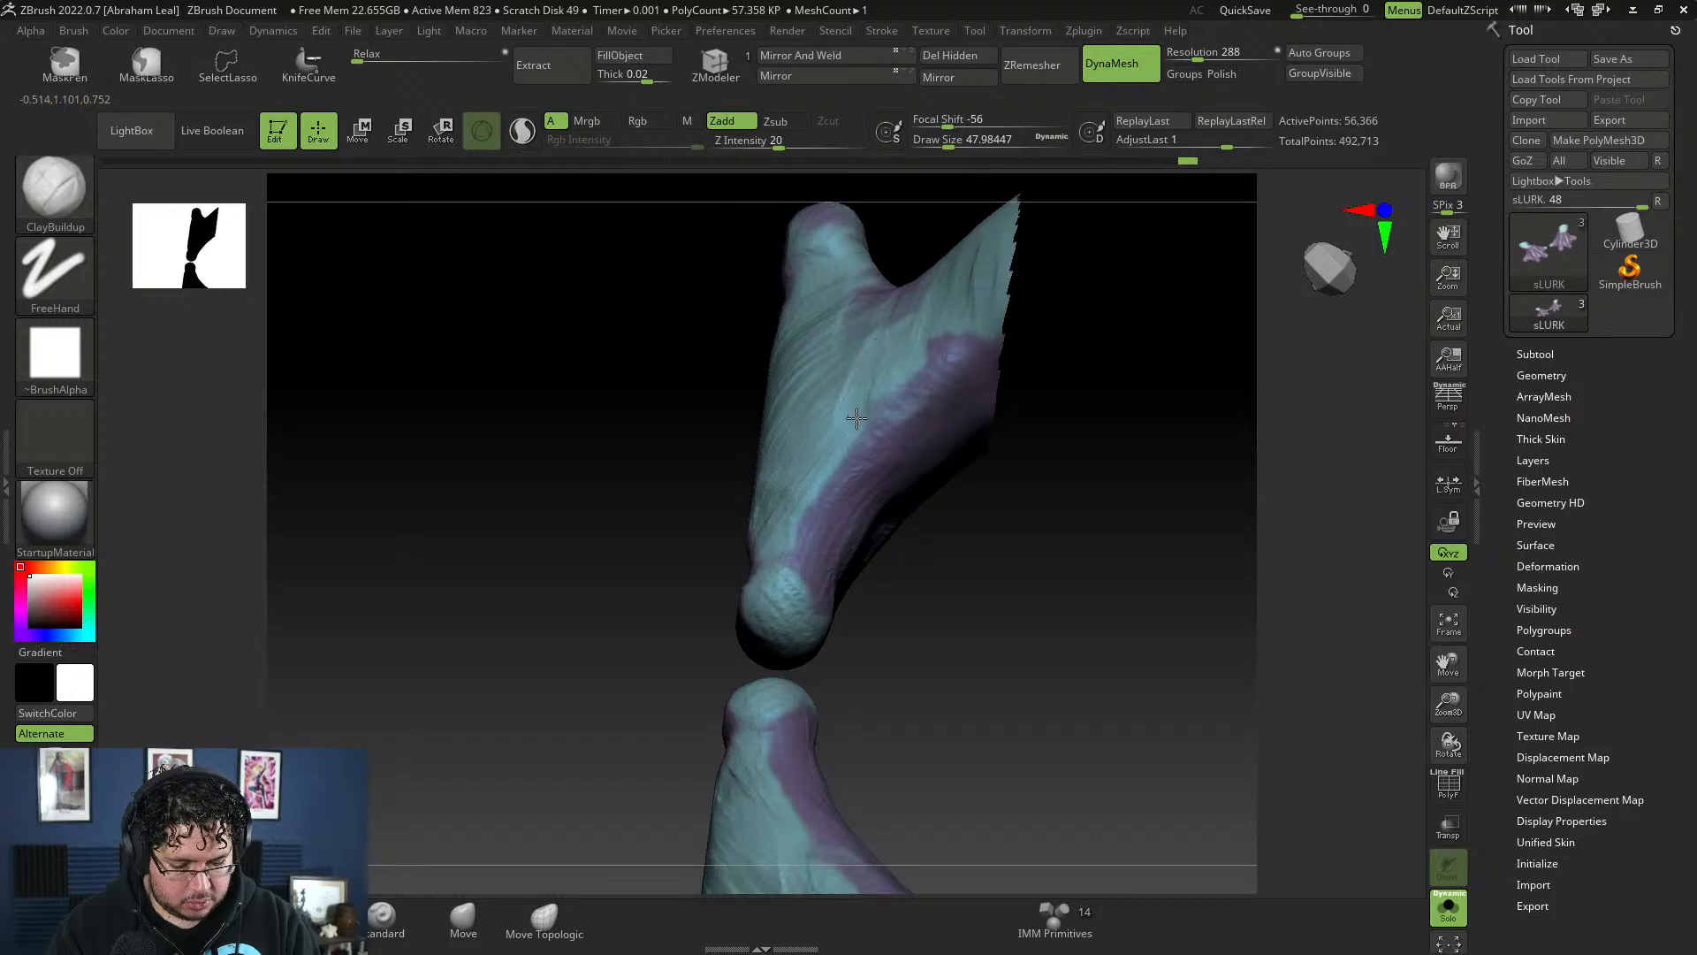
{"action": "left_click_drag", "start_coordinate": [925, 589], "coordinate": [868, 422]}
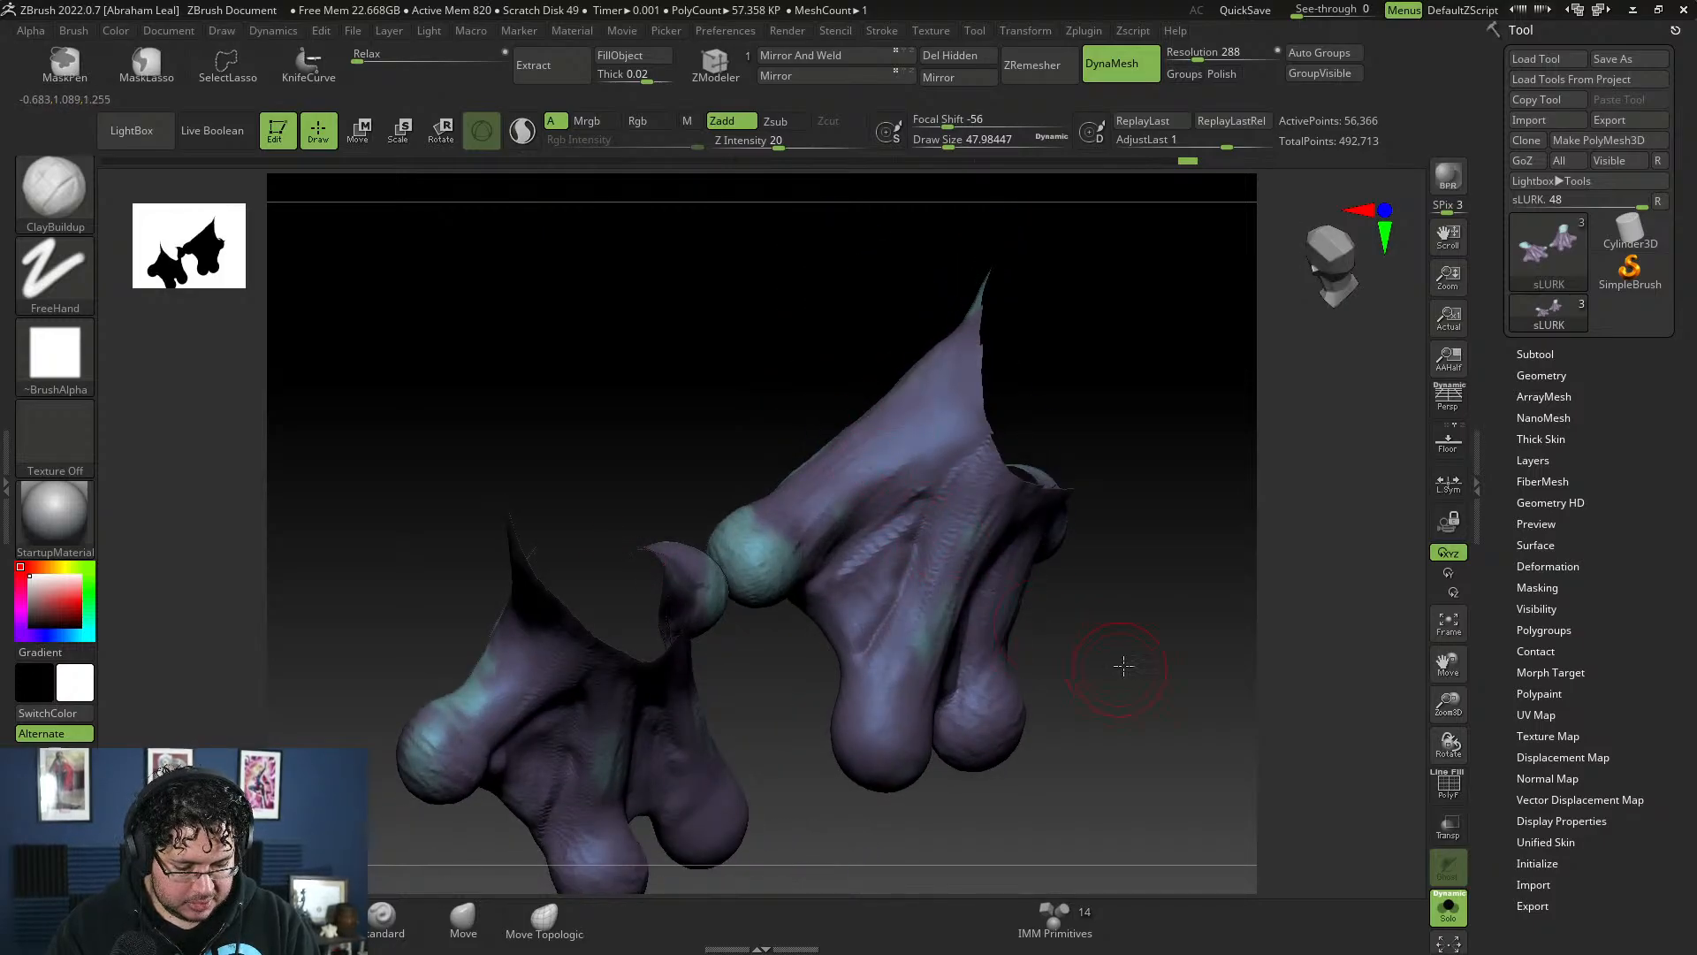
- Unhide the rest of the creature's body and update the DynaMesh on the complete mesh
{"action": "left_click_drag", "start_coordinate": [1124, 665], "coordinate": [1095, 501]}
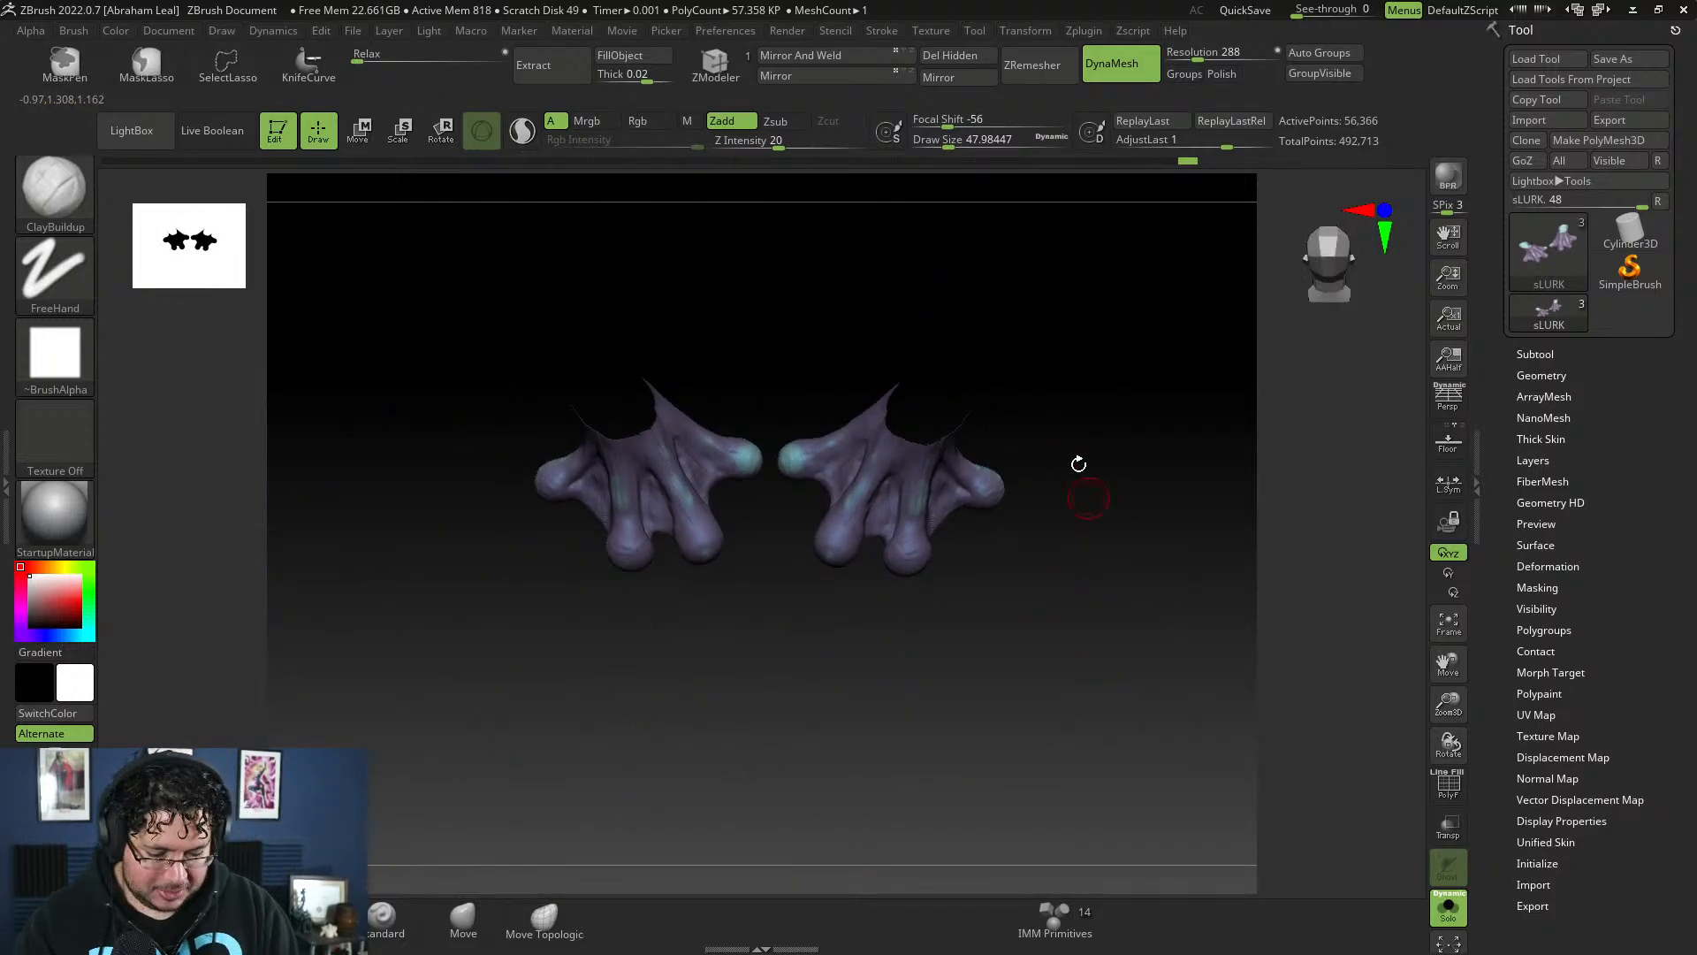
{"action": "left_click", "coordinate": [1053, 589], "text": "ctrl"}
{"action": "left_click_drag", "start_coordinate": [1058, 542], "coordinate": [1106, 637], "text": "alt"}
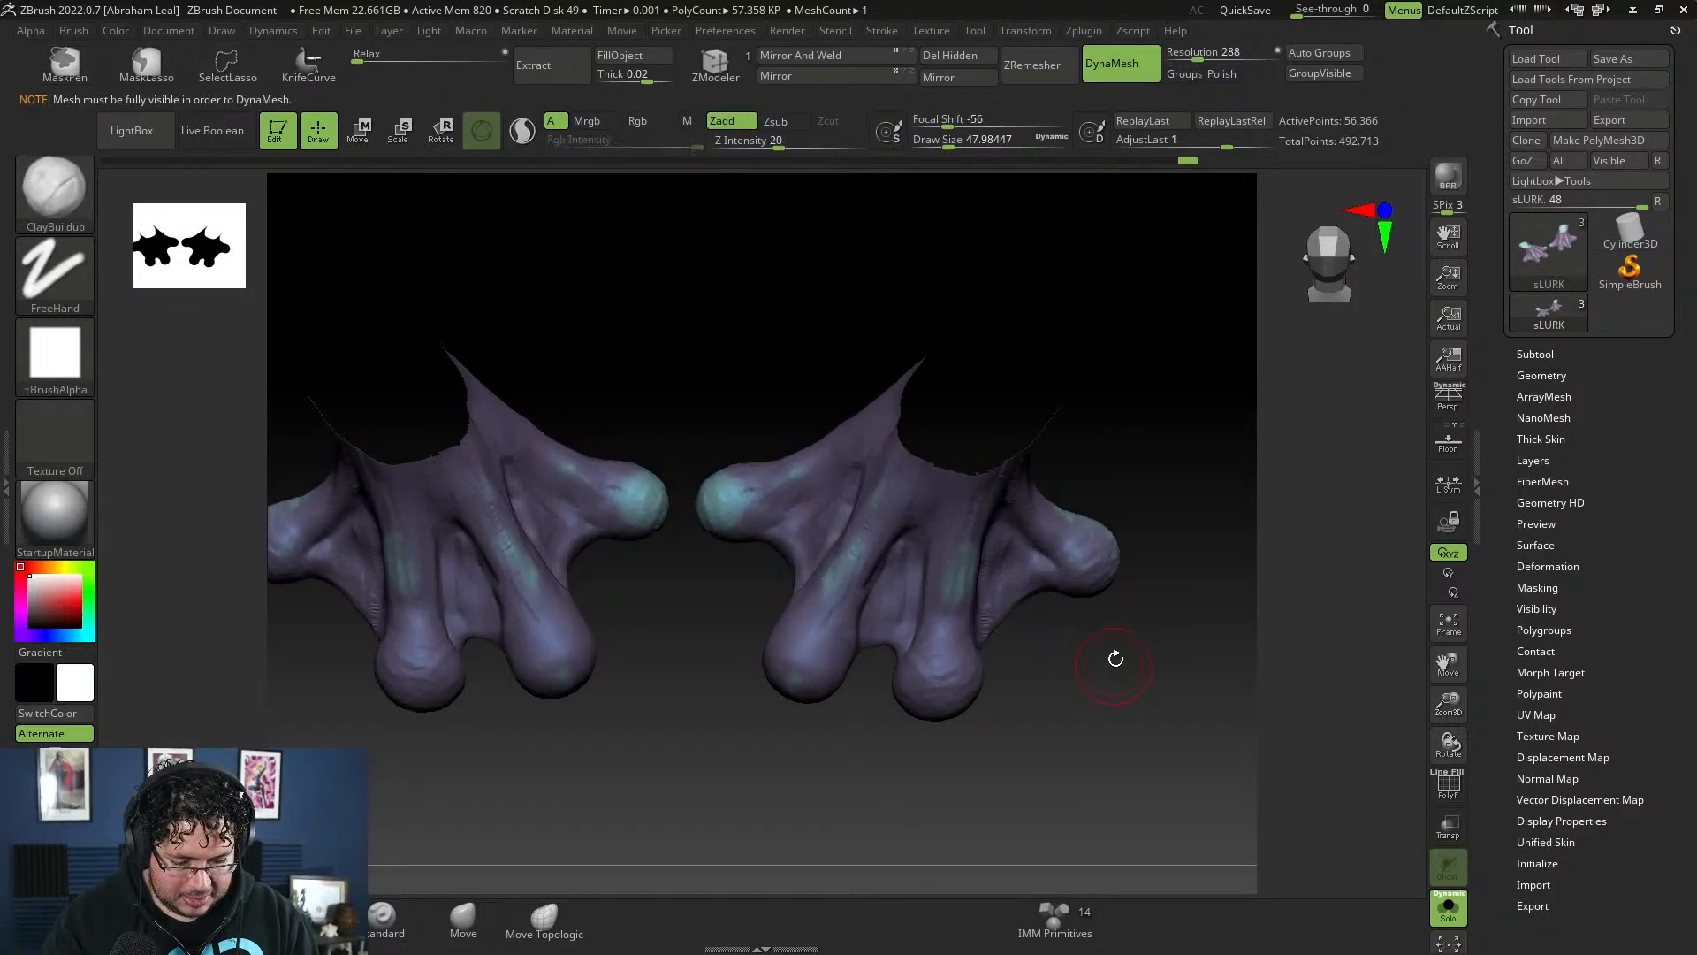
{"action": "left_click", "coordinate": [1125, 549], "text": "ctrl+shift"}
{"action": "mouse_move", "coordinate": [1126, 549]}
{"action": "left_mouse_down"}
{"action": "mouse_move", "coordinate": [1164, 599]}
{"action": "mouse_move", "coordinate": [1125, 485]}
{"action": "mouse_move", "coordinate": [1135, 563]}
{"action": "left_mouse_up"}
{"action": "left_click", "coordinate": [1132, 557], "text": "ctrl+shift"}
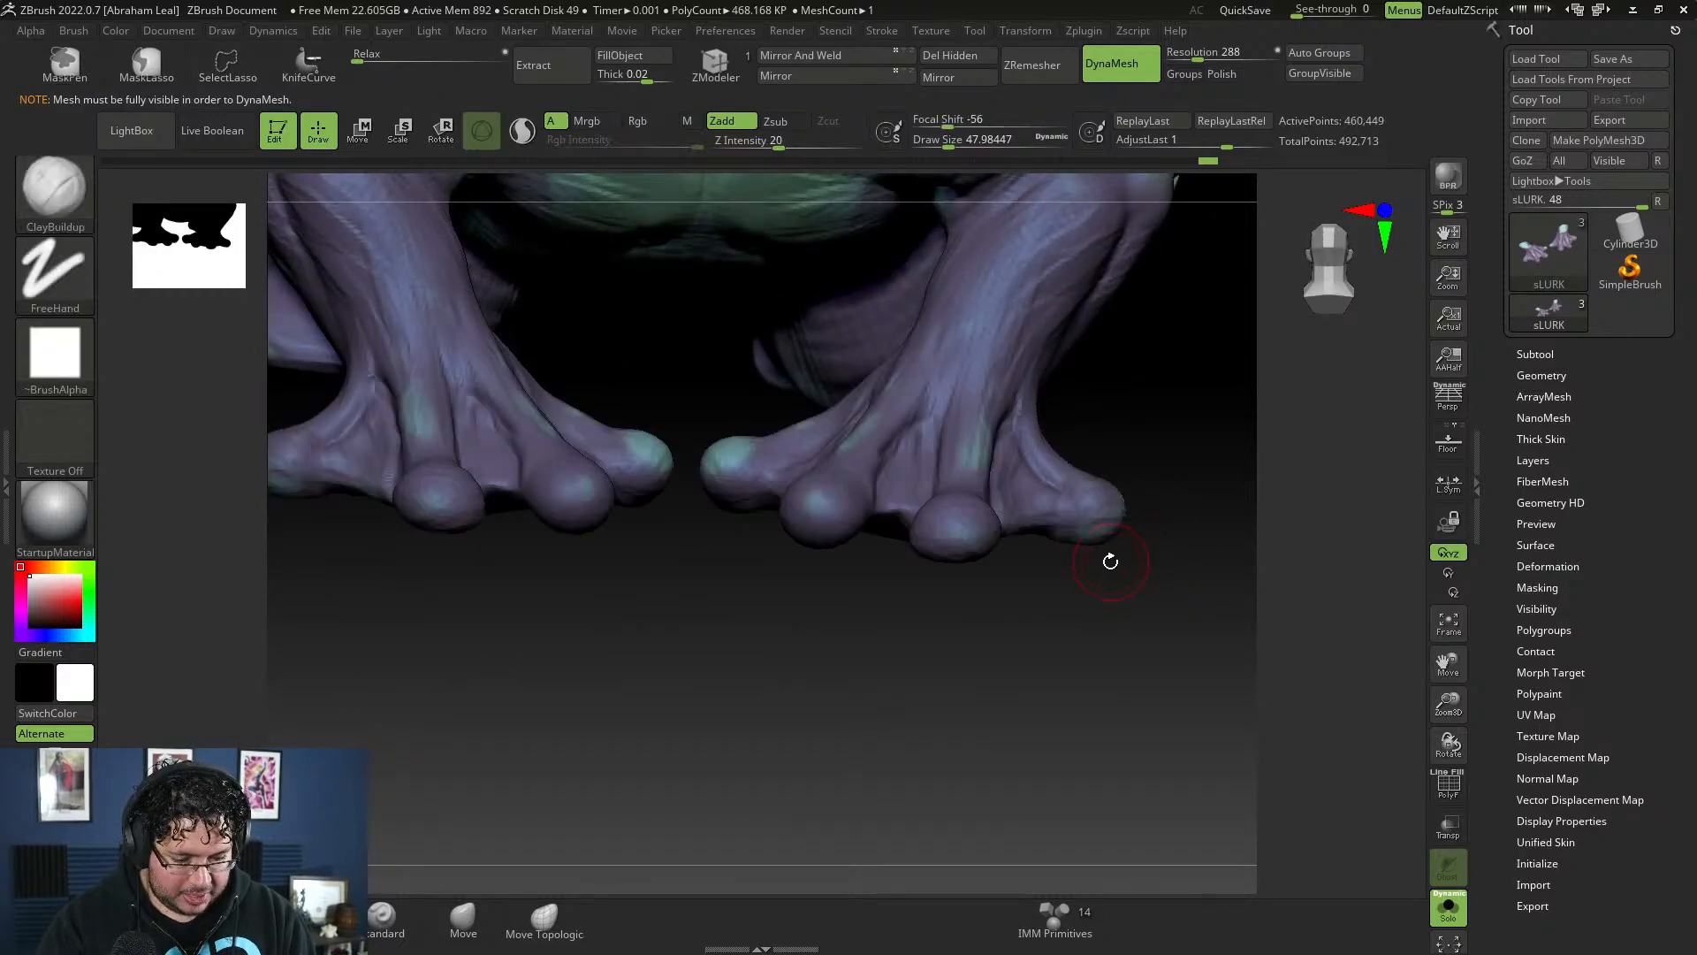
{"action": "left_click_drag", "start_coordinate": [1075, 637], "coordinate": [1165, 542]}
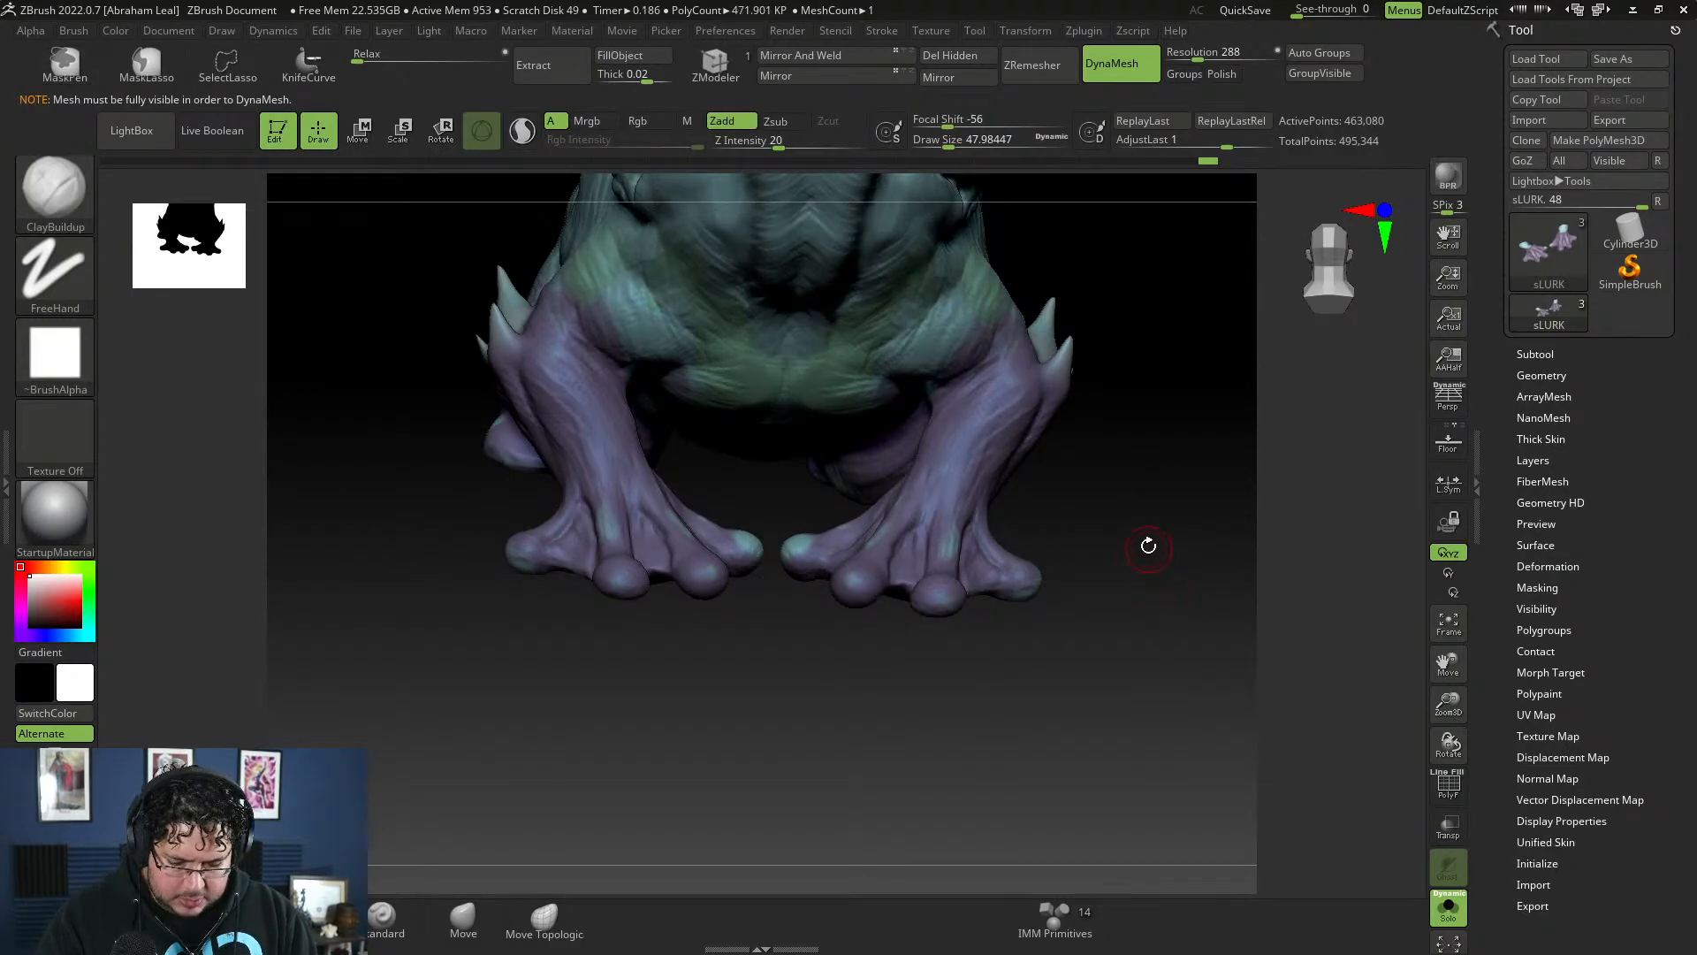
- Frame the whole creature, turn off Solo to show the eye and tusk subtools, and check the model from the side and below
{"action": "key", "text": "space"}
{"action": "left_click_drag", "start_coordinate": [1152, 489], "coordinate": [1138, 630]}
{"action": "mouse_move", "coordinate": [1126, 531]}
{"action": "left_mouse_down"}
{"action": "mouse_move", "coordinate": [1095, 613]}
{"action": "mouse_move", "coordinate": [1081, 591]}
{"action": "mouse_move", "coordinate": [1114, 651]}
{"action": "mouse_move", "coordinate": [1073, 655]}
{"action": "mouse_move", "coordinate": [1102, 599]}
{"action": "mouse_move", "coordinate": [1031, 599]}
{"action": "mouse_move", "coordinate": [1063, 628]}
{"action": "mouse_move", "coordinate": [1156, 644]}
{"action": "mouse_move", "coordinate": [1137, 652]}
{"action": "mouse_move", "coordinate": [1168, 728]}
{"action": "left_mouse_up"}
{"action": "key", "text": "f"}
{"action": "key", "text": "f"}
{"action": "left_click_drag", "start_coordinate": [1335, 410], "coordinate": [1403, 401], "text": "alt"}
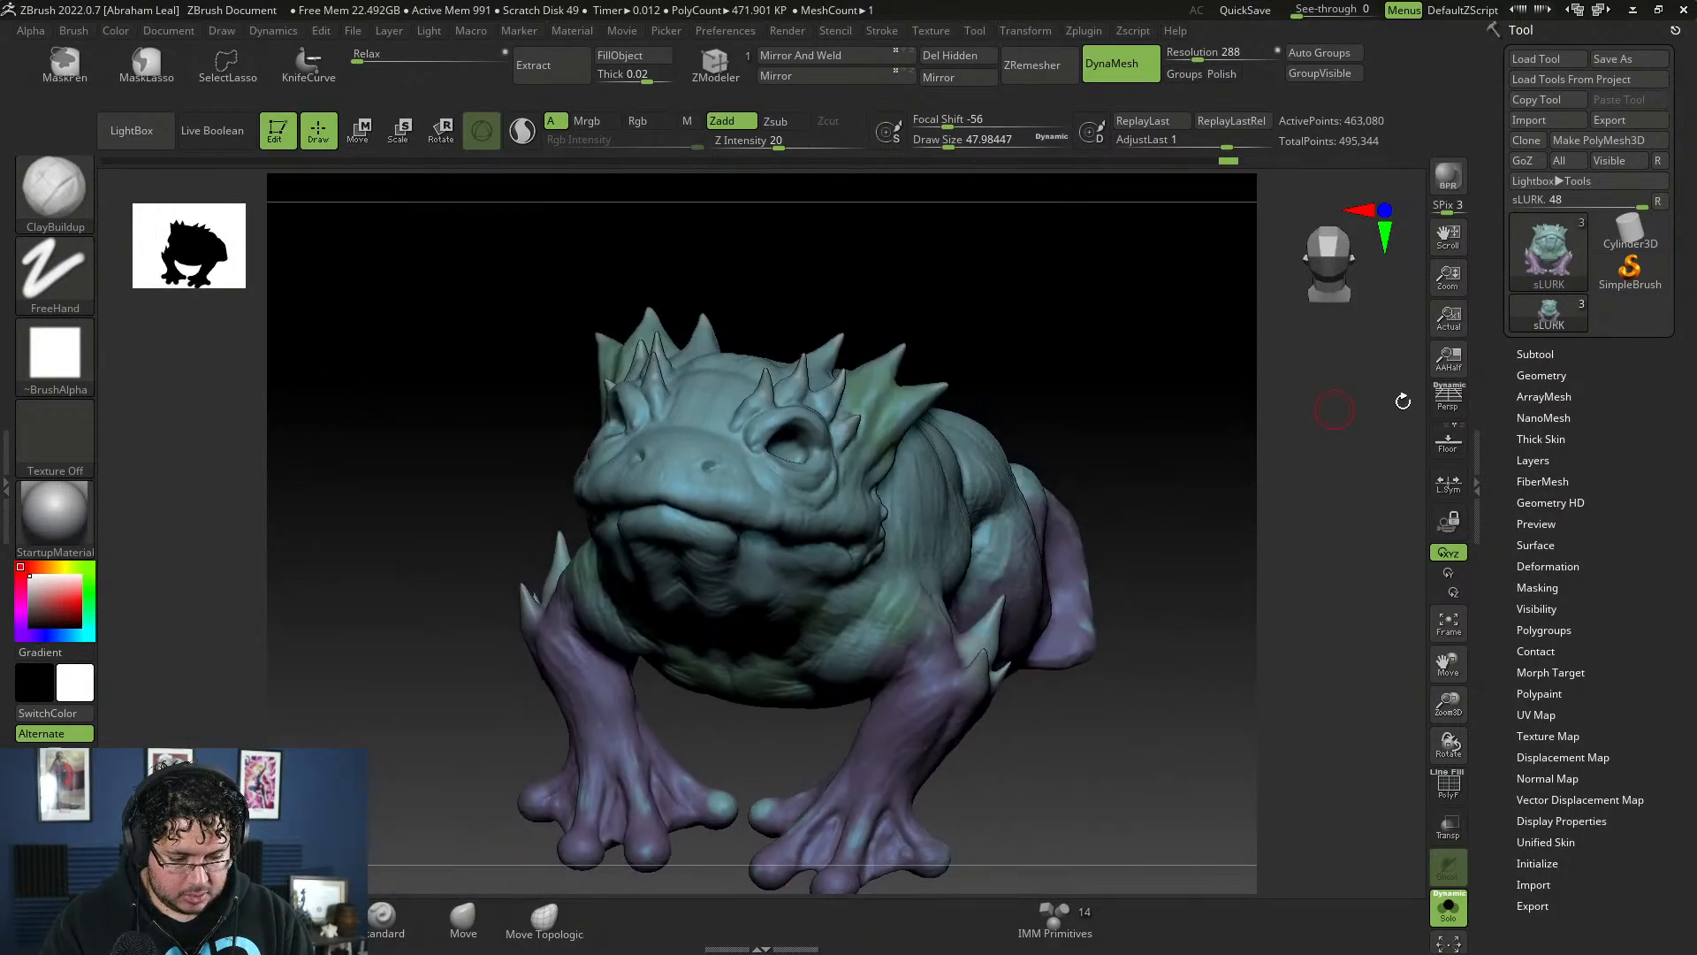
{"action": "left_click", "coordinate": [1536, 354]}
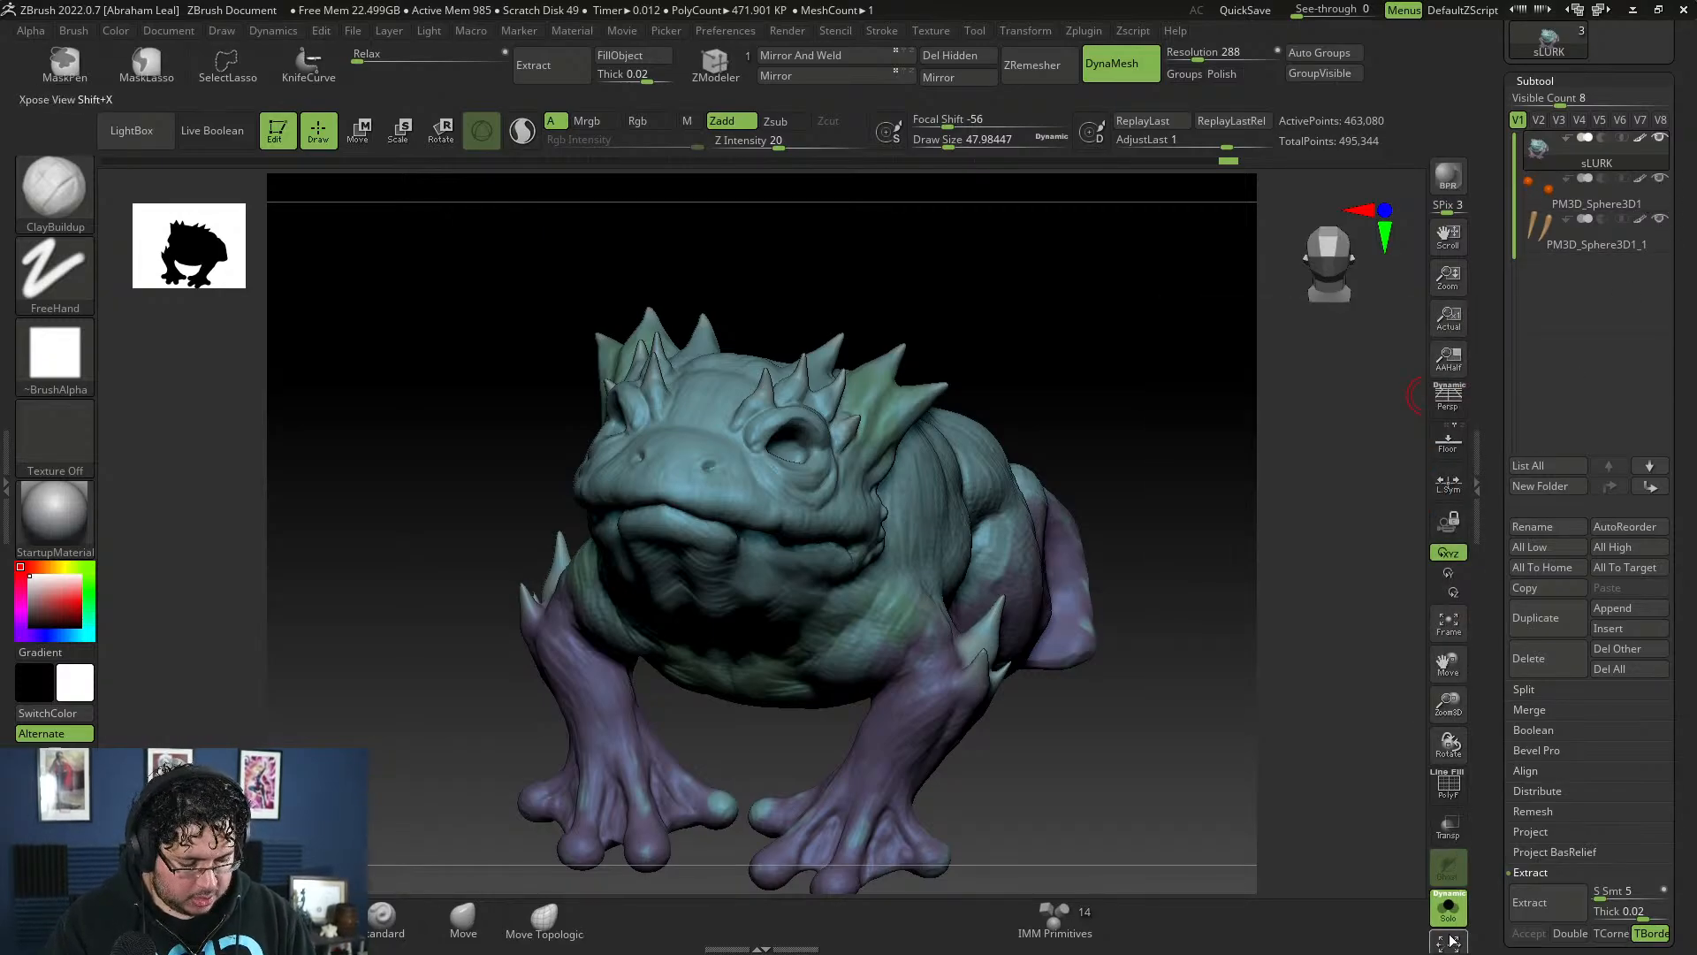
{"action": "mouse_move", "coordinate": [1170, 749]}
{"action": "left_mouse_down"}
{"action": "mouse_move", "coordinate": [1185, 725]}
{"action": "mouse_move", "coordinate": [1117, 788]}
{"action": "mouse_move", "coordinate": [1137, 800]}
{"action": "mouse_move", "coordinate": [1117, 794]}
{"action": "left_mouse_up"}
{"action": "left_click", "coordinate": [1448, 906]}
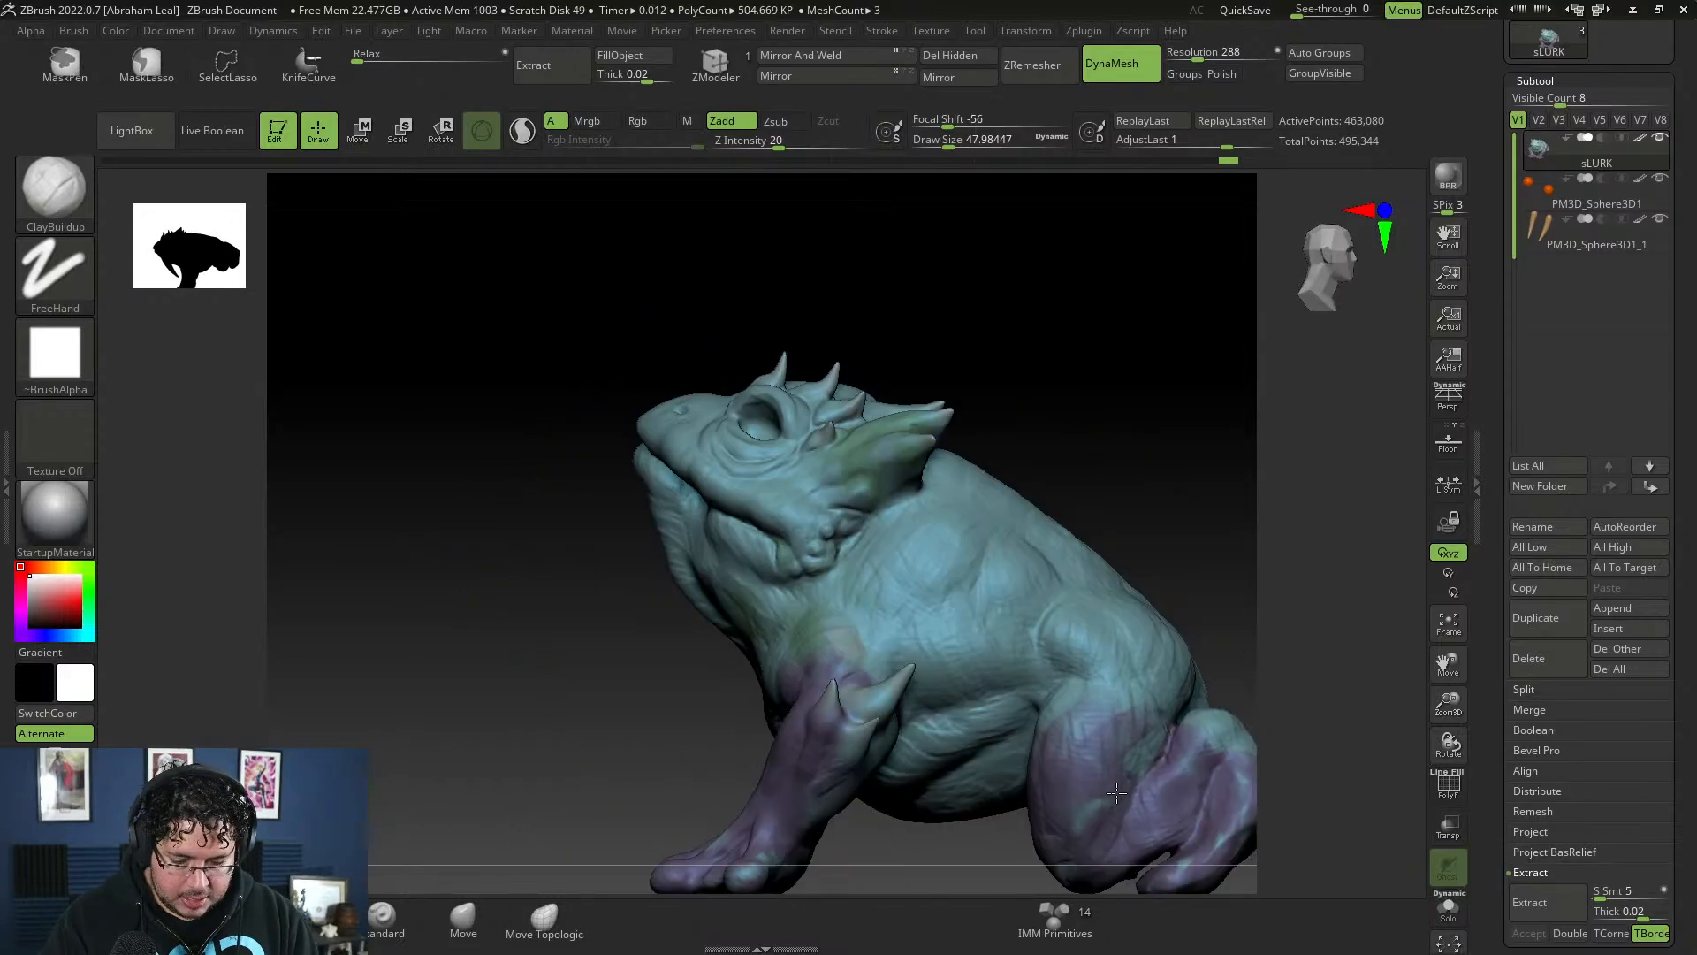
{"action": "key", "text": "shift"}
{"action": "mouse_move", "coordinate": [1027, 451]}
{"action": "left_mouse_down"}
{"action": "mouse_move", "coordinate": [1117, 560]}
{"action": "mouse_move", "coordinate": [1046, 591]}
{"action": "mouse_move", "coordinate": [1175, 386]}
{"action": "mouse_move", "coordinate": [1068, 467]}
{"action": "mouse_move", "coordinate": [1212, 342]}
{"action": "mouse_move", "coordinate": [1201, 322]}
{"action": "mouse_move", "coordinate": [1113, 400]}
{"action": "left_mouse_up"}
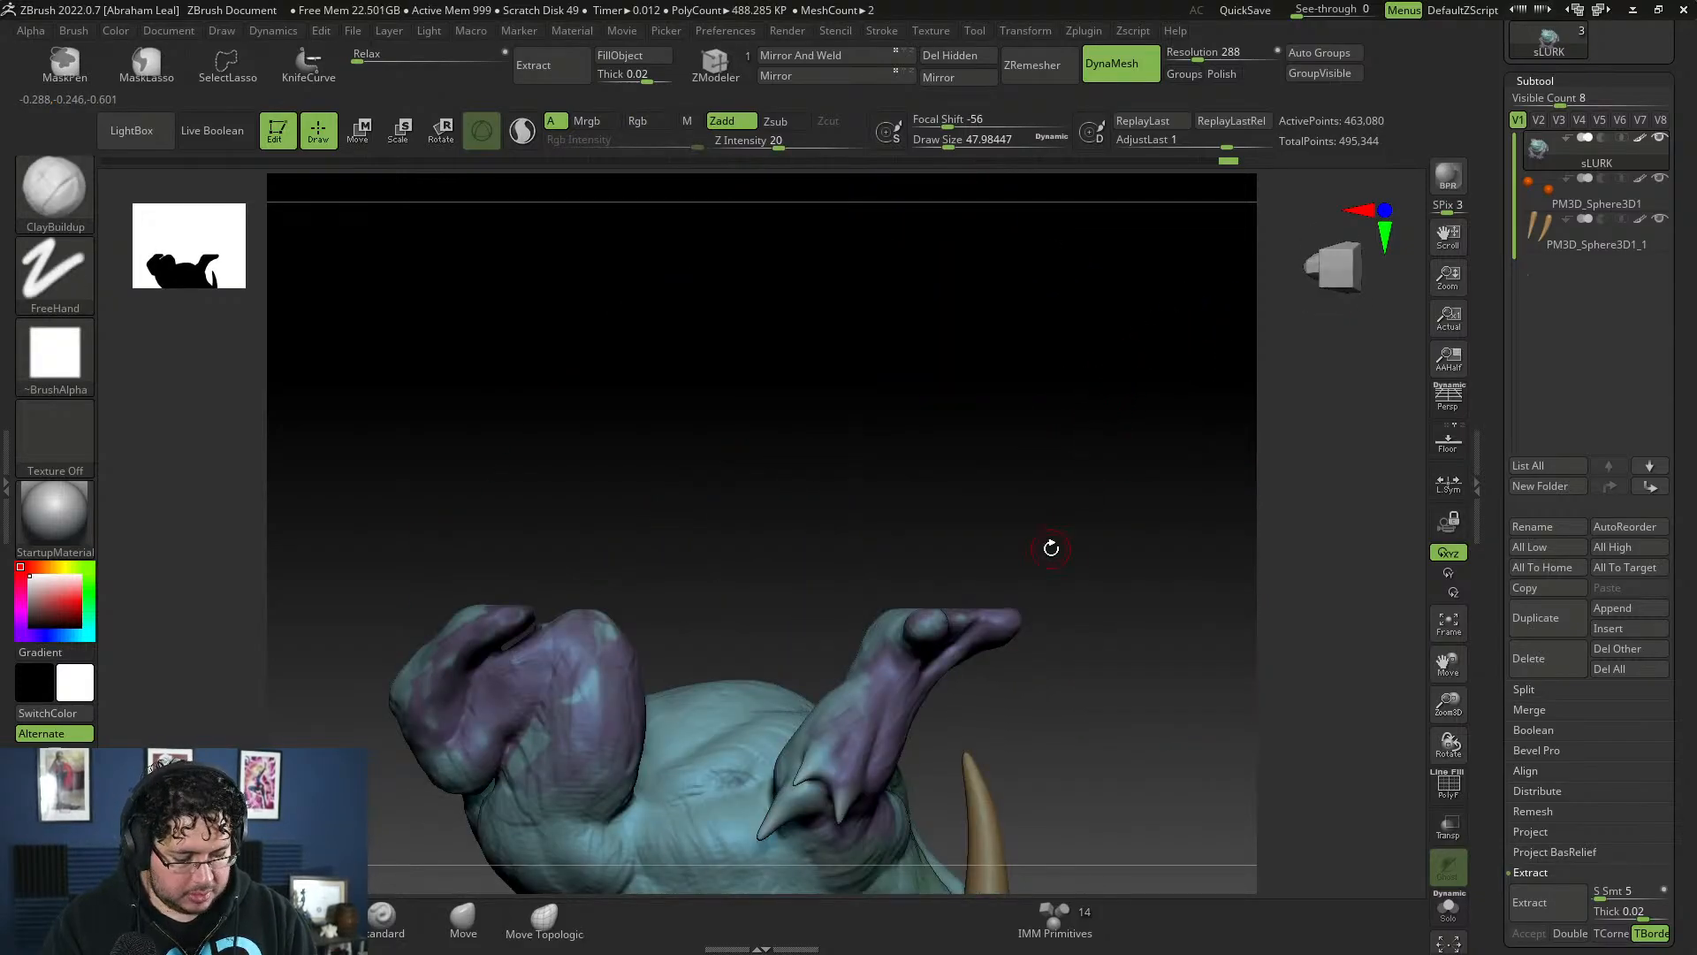
{"action": "left_click_drag", "start_coordinate": [1050, 528], "coordinate": [886, 436]}
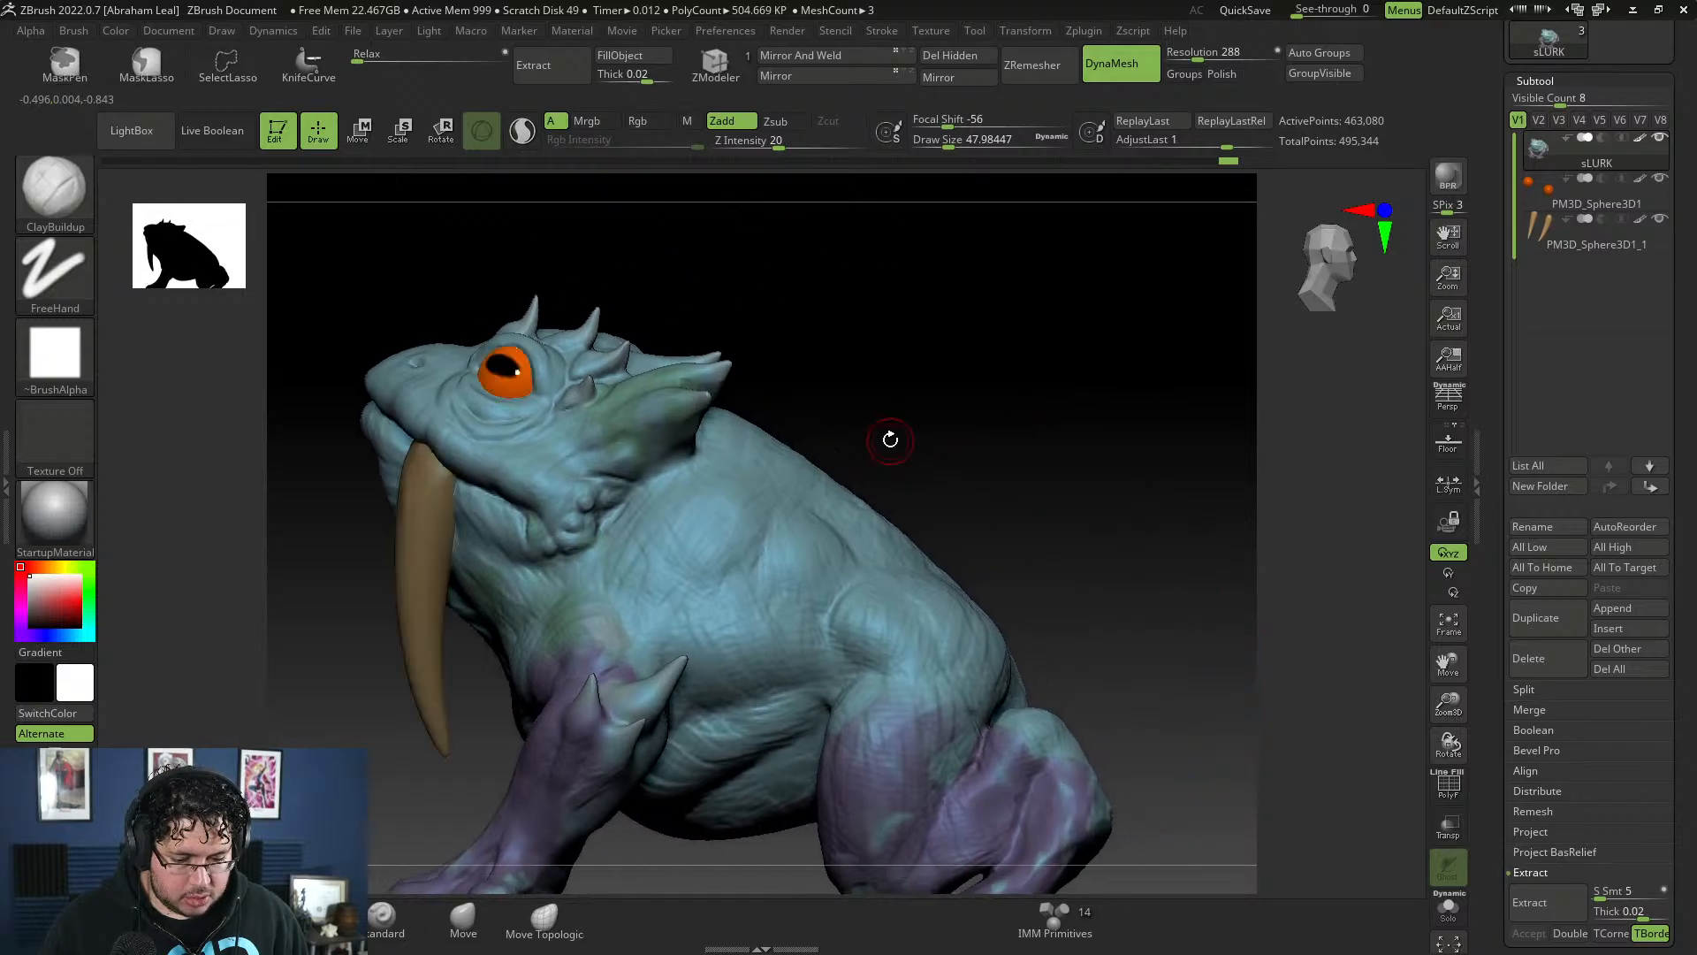
- Load the Stylized_Horns brush preset from the sLURK assets folder
{"action": "left_click", "coordinate": [131, 130]}
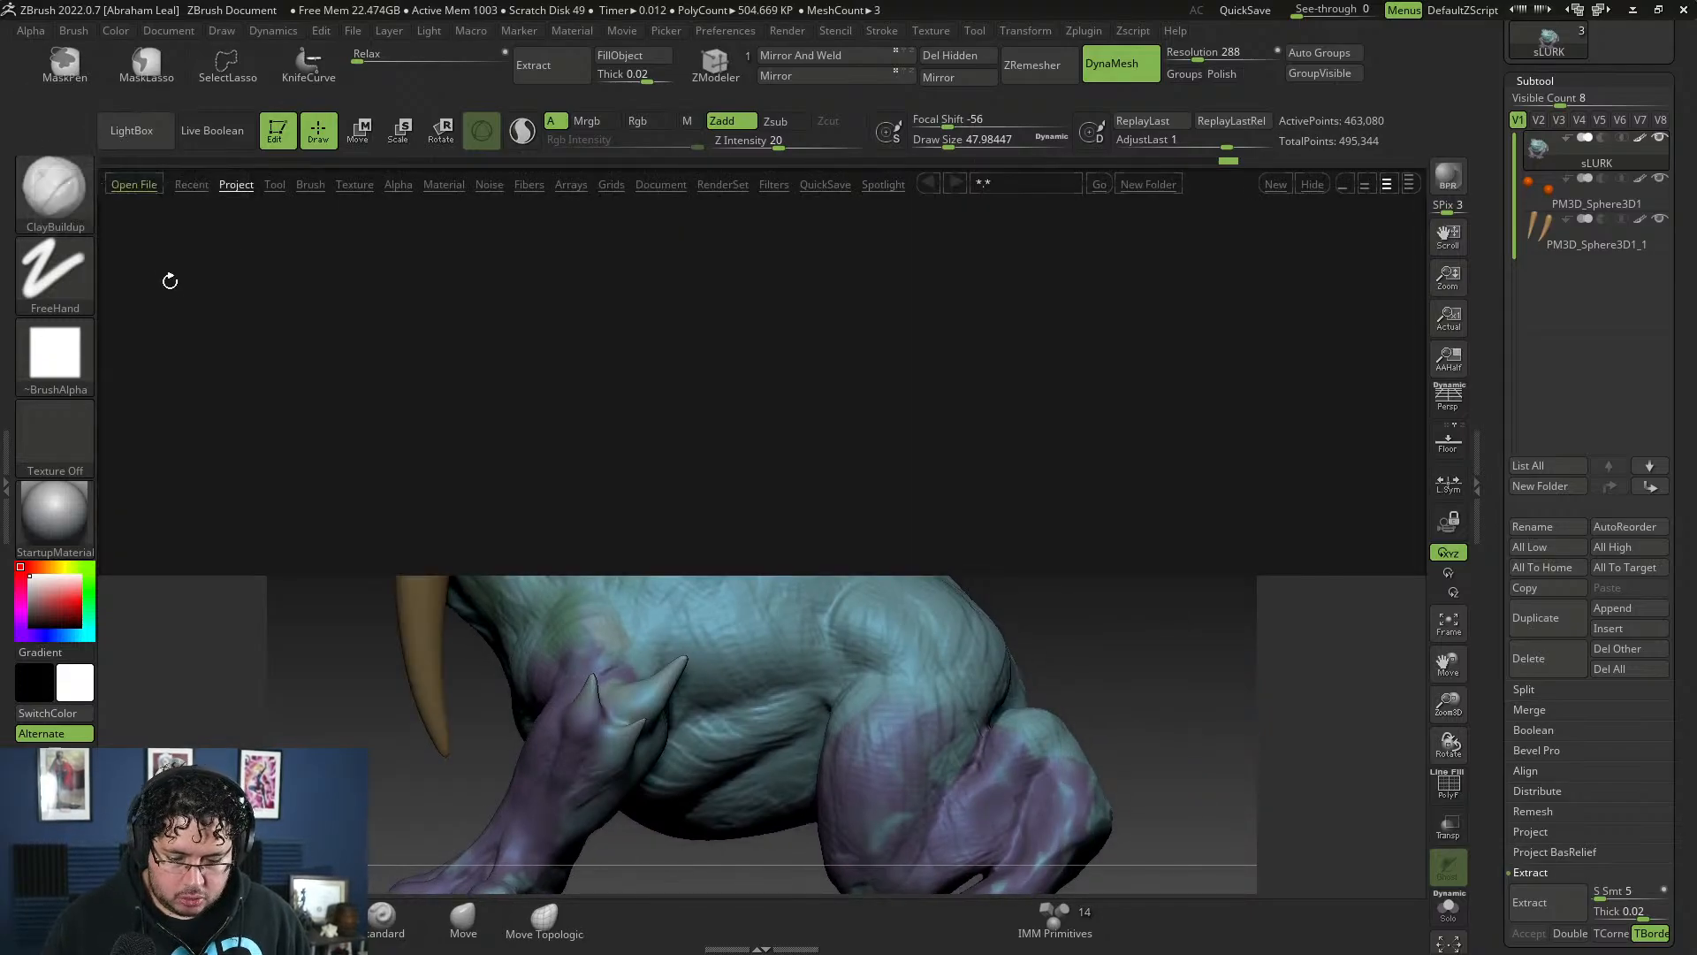
{"action": "key", "text": "comma"}
{"action": "key", "text": "b"}
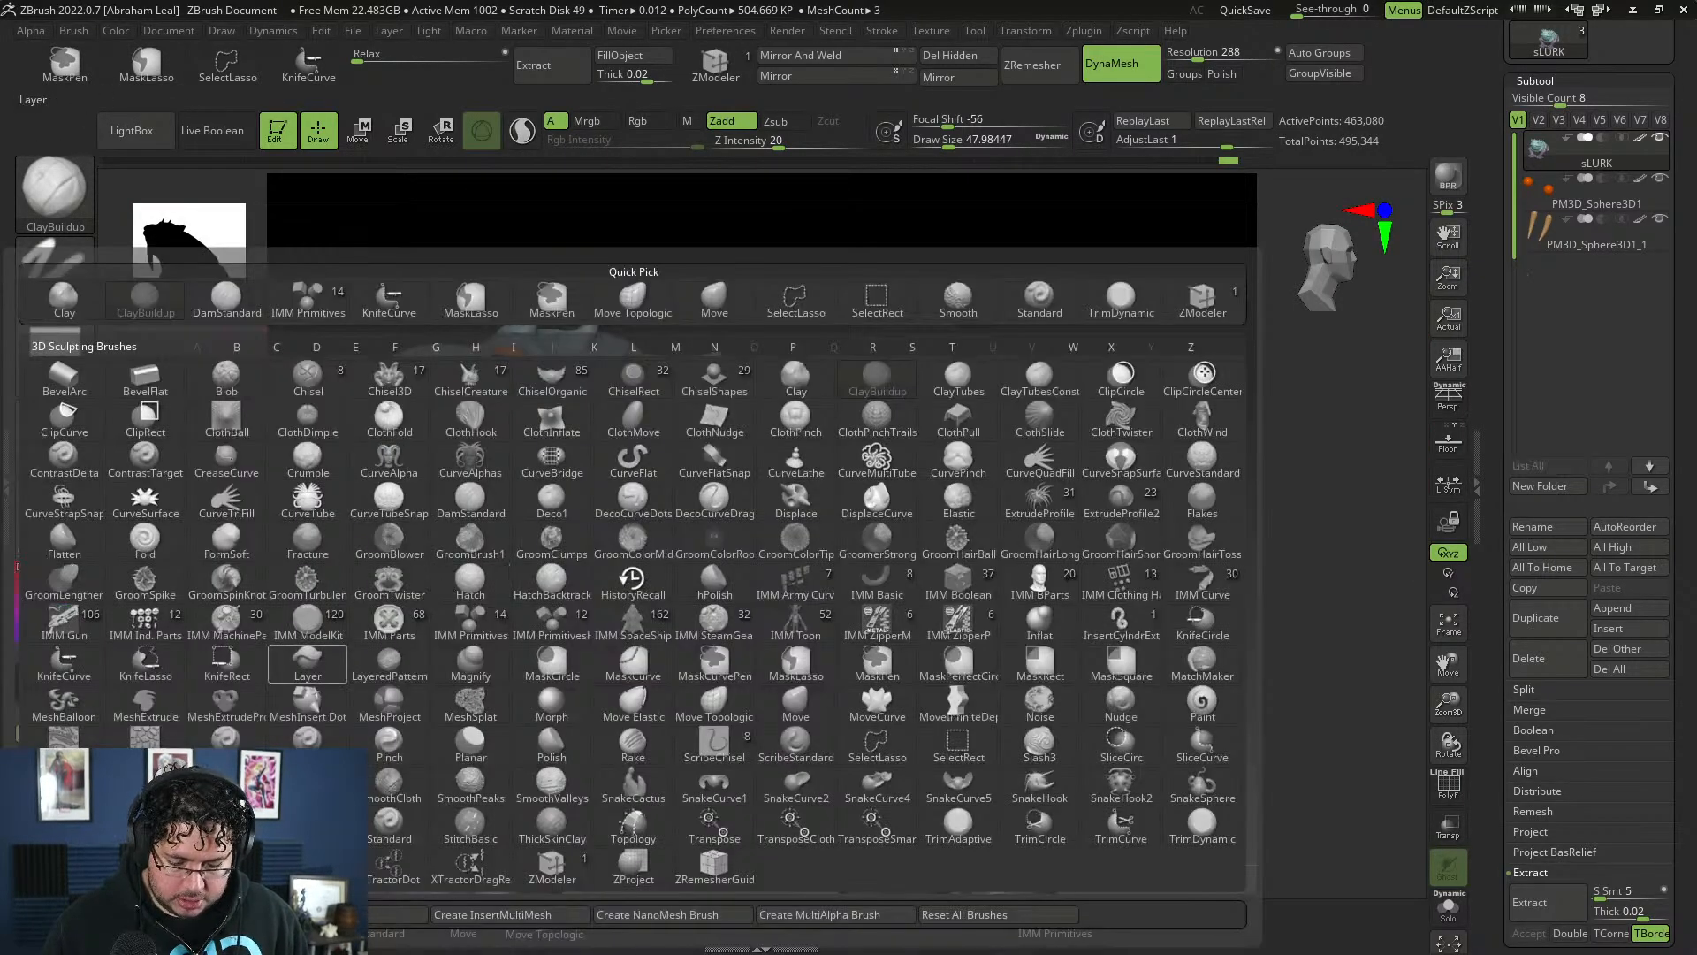
{"action": "left_click", "coordinate": [64, 915]}
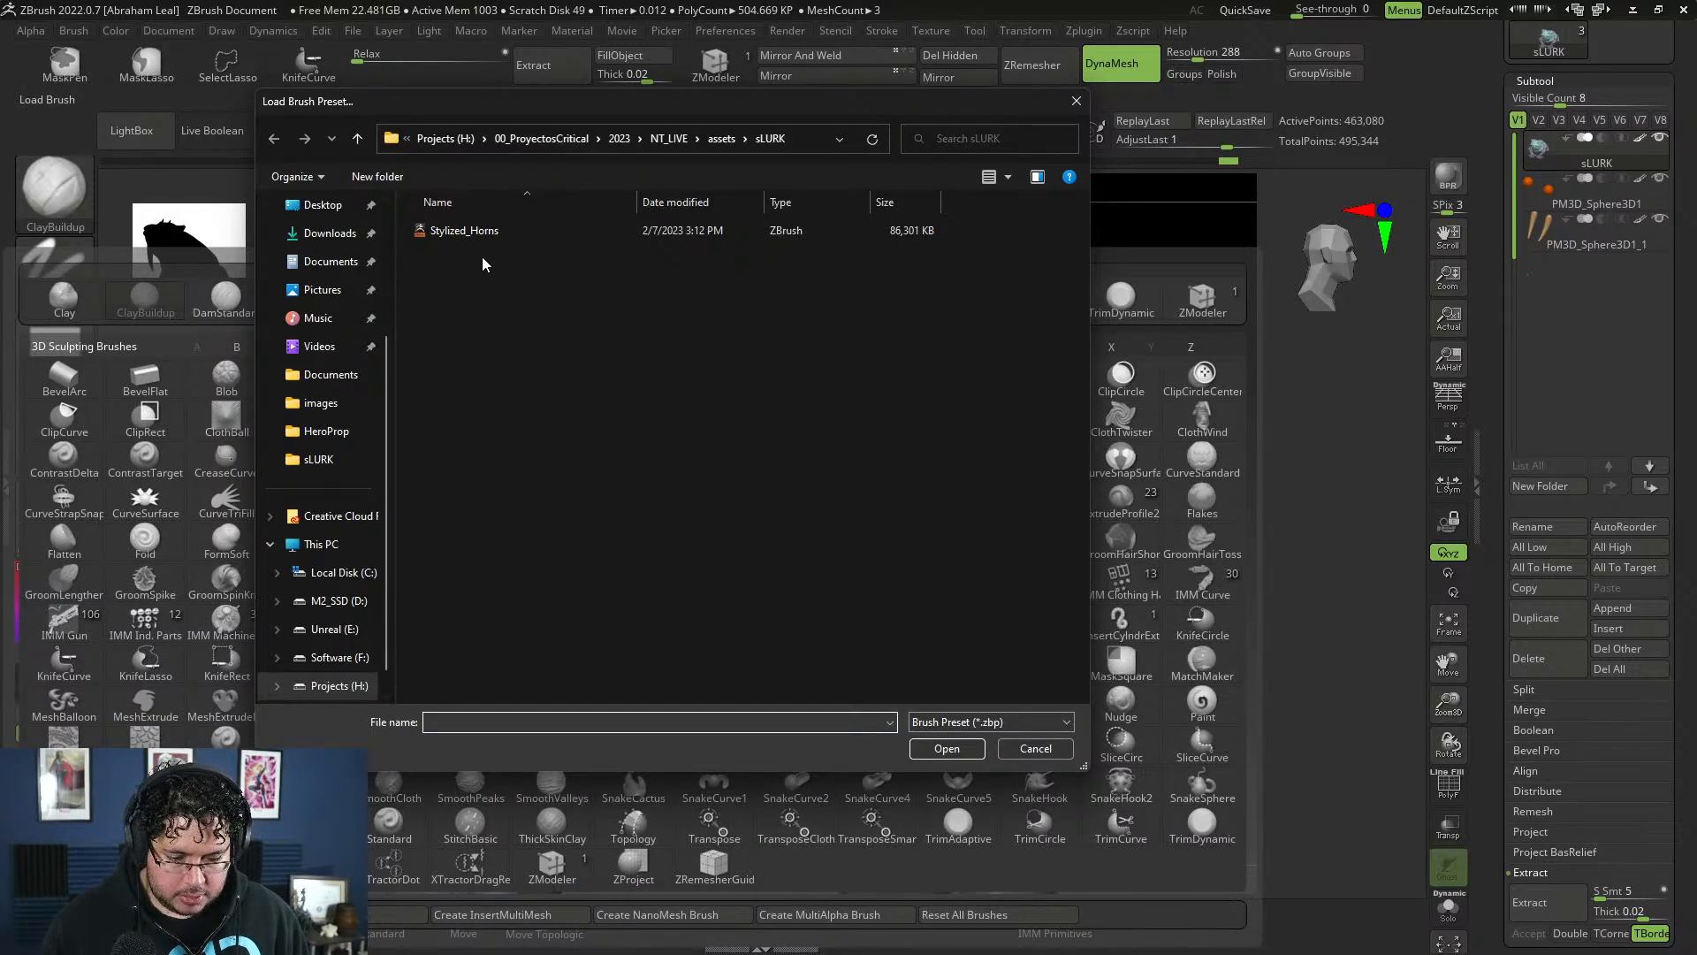
{"action": "double_click", "coordinate": [491, 232]}
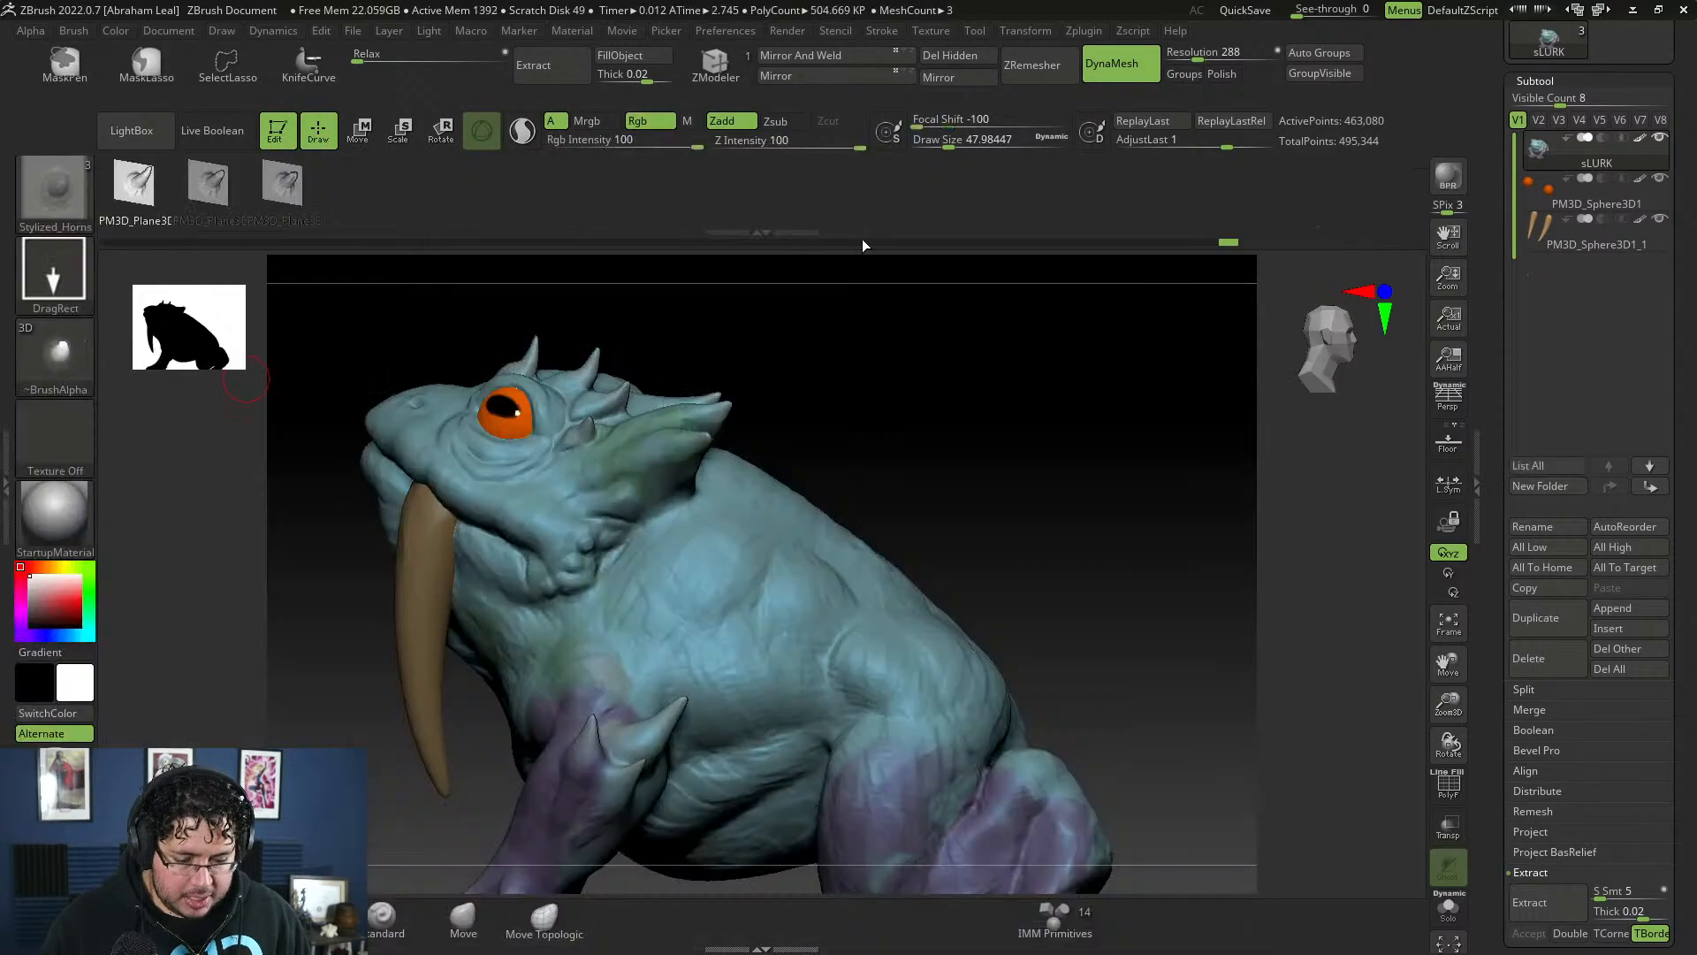
- Place two stylized horns in a row on the creature's upper flank behind the head, mirrored on both sides
{"action": "mouse_move", "coordinate": [886, 381]}
{"action": "left_mouse_down"}
{"action": "mouse_move", "coordinate": [910, 435]}
{"action": "mouse_move", "coordinate": [715, 560]}
{"action": "mouse_move", "coordinate": [954, 521]}
{"action": "left_mouse_up"}
{"action": "key", "text": "alt+Tab"}
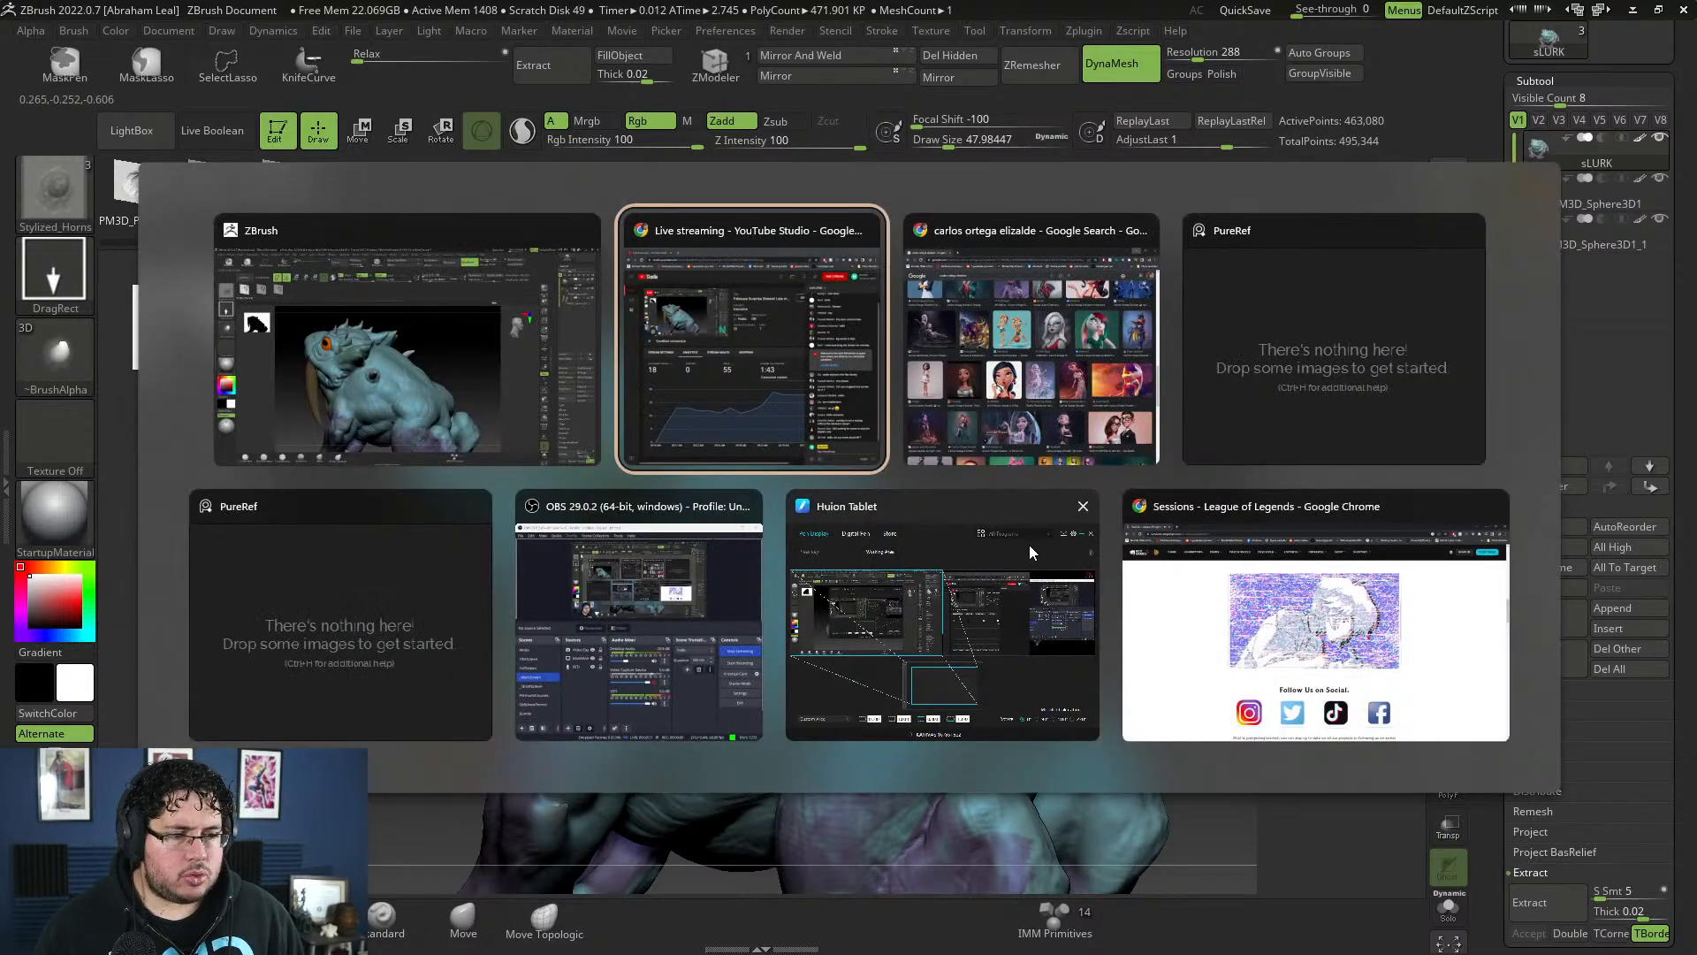
{"action": "left_click_drag", "start_coordinate": [1057, 570], "coordinate": [938, 566]}
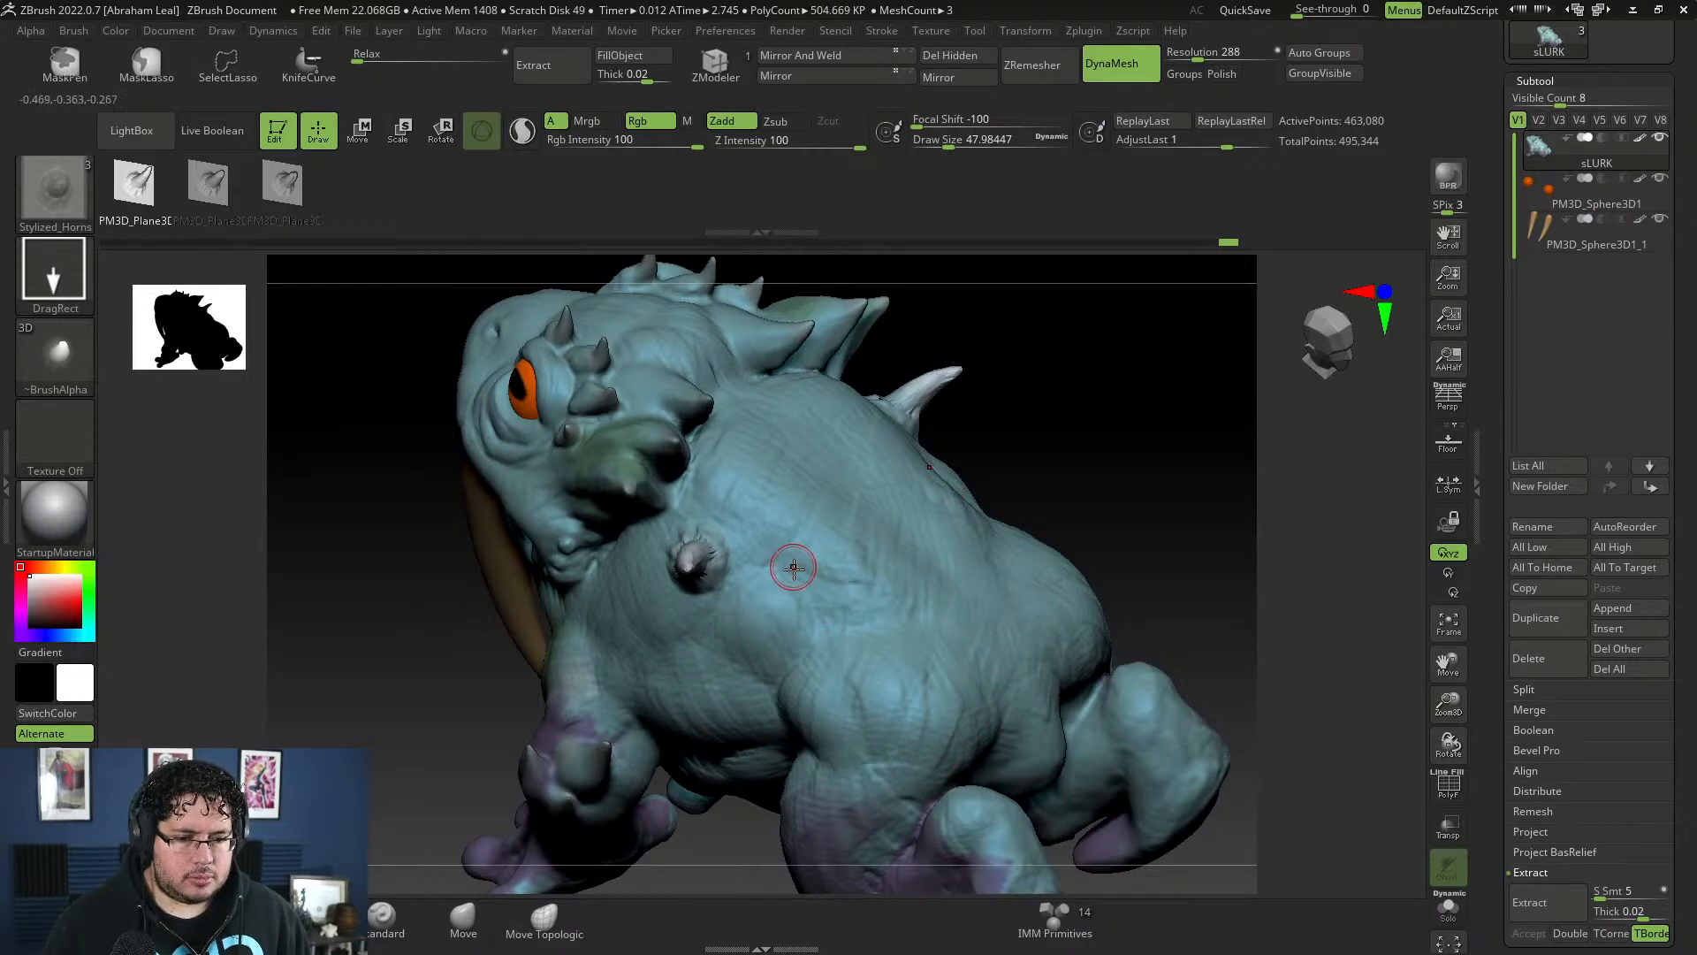
{"action": "left_click_drag", "start_coordinate": [791, 571], "coordinate": [836, 580]}
{"action": "left_click_drag", "start_coordinate": [1115, 514], "coordinate": [1117, 557]}
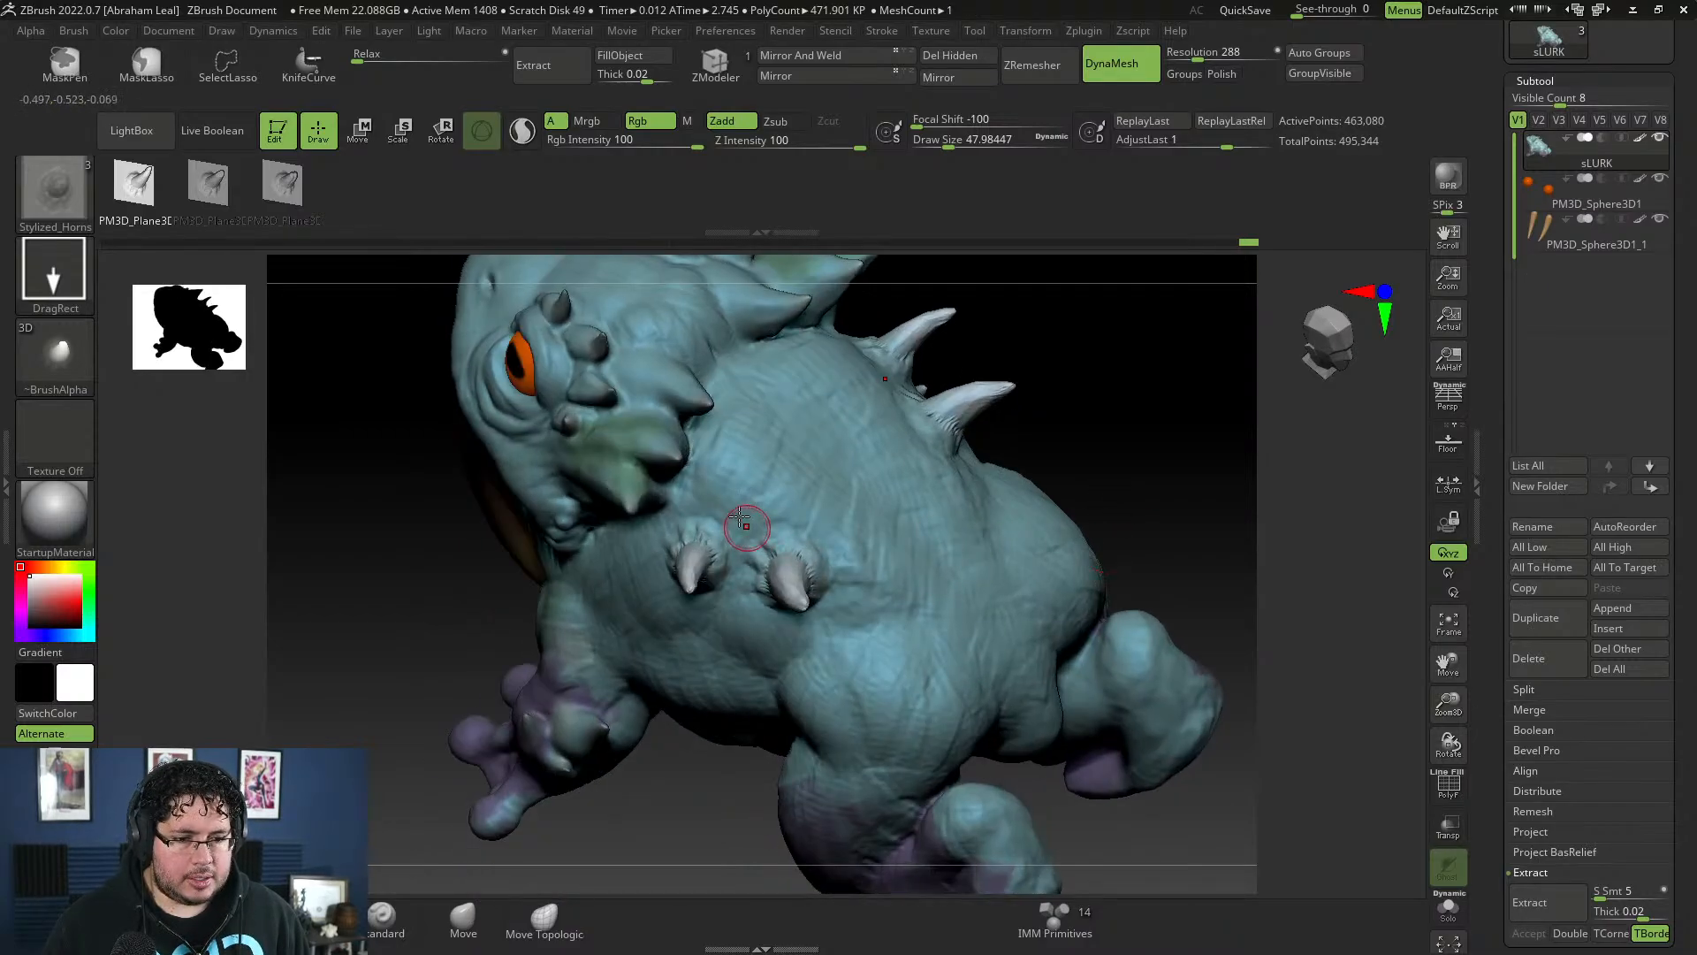
- Add smaller mirrored horns around the existing flank pair, using the first and second horn shapes of the Stylized_Horns brush
{"action": "left_click_drag", "start_coordinate": [756, 485], "coordinate": [774, 468]}
{"action": "left_click", "coordinate": [208, 184]}
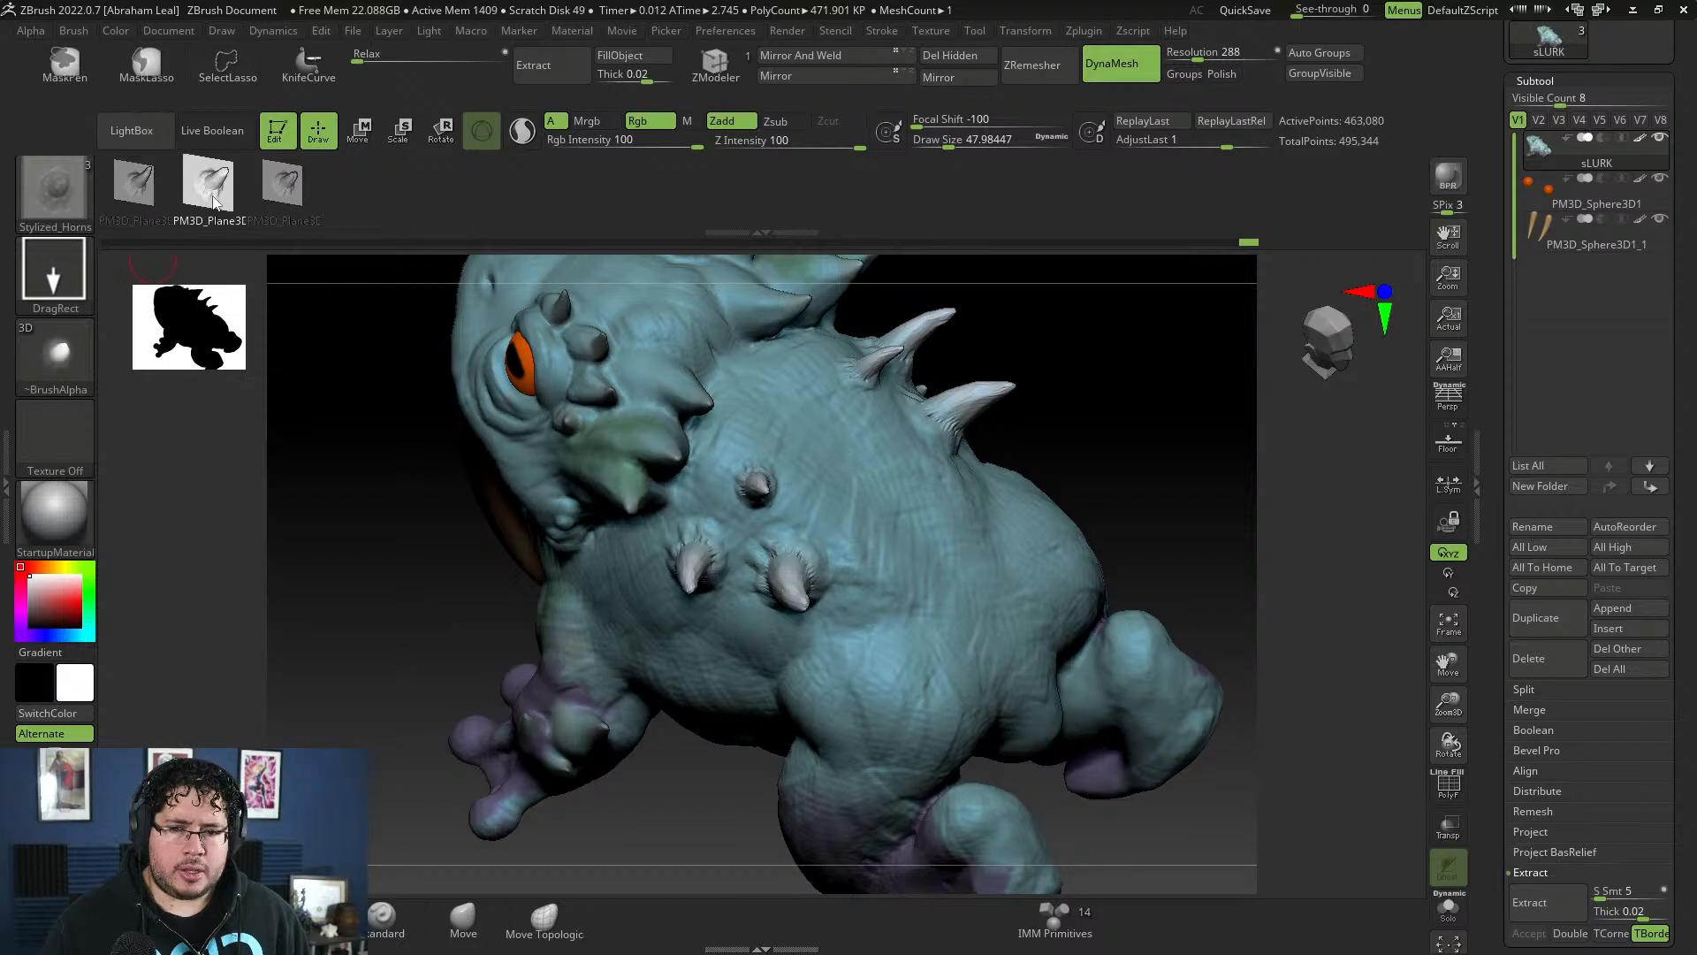
{"action": "left_click_drag", "start_coordinate": [1133, 455], "coordinate": [1103, 453]}
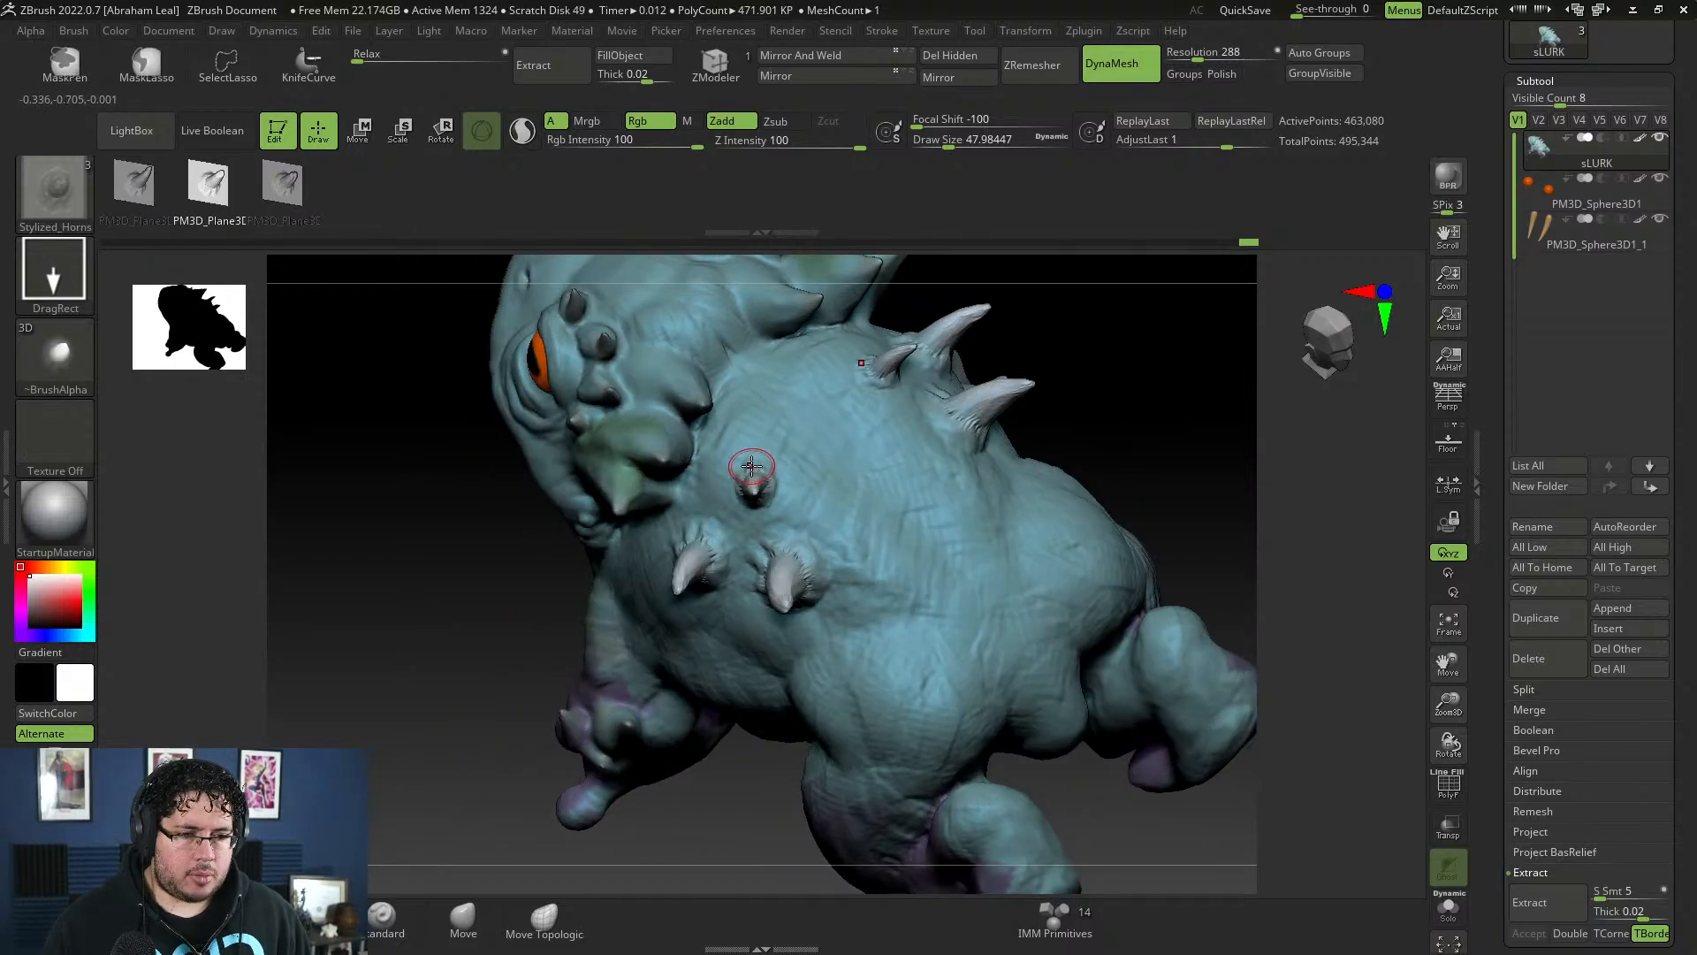
{"action": "left_click_drag", "start_coordinate": [766, 421], "coordinate": [828, 375]}
{"action": "left_click_drag", "start_coordinate": [704, 797], "coordinate": [777, 643]}
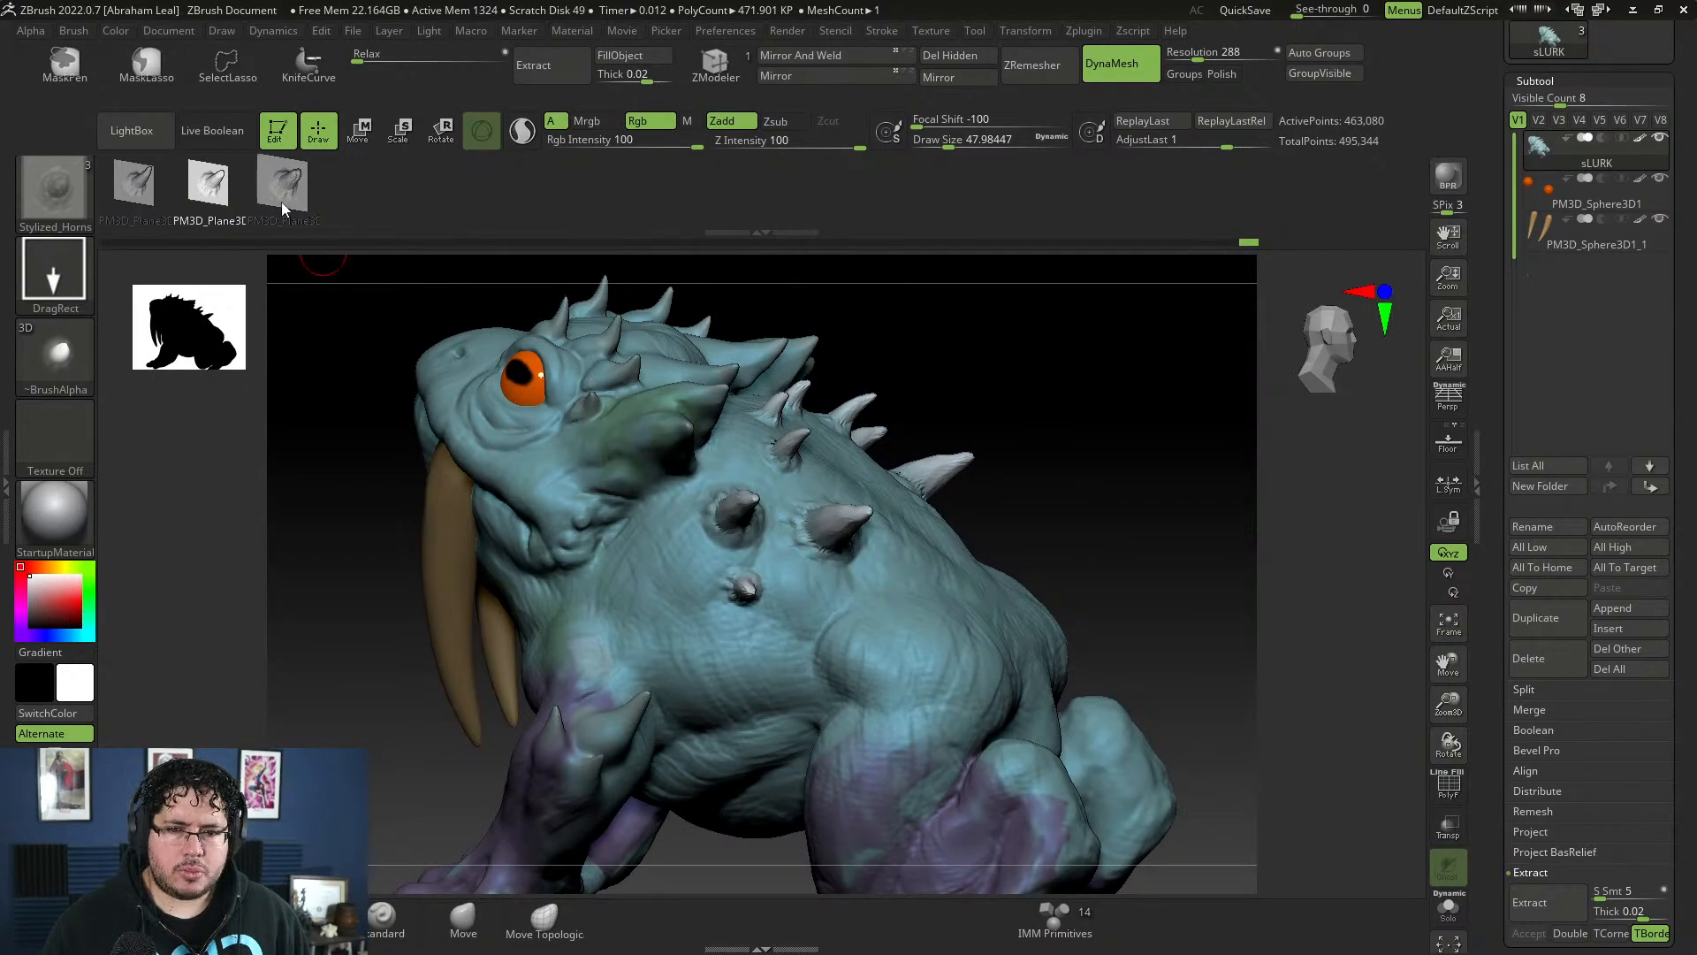
- Place a small horn low on the back with the third horn shape and another mid-flank with the second, both mirrored
{"action": "left_click", "coordinate": [283, 184]}
{"action": "left_click_drag", "start_coordinate": [1212, 512], "coordinate": [834, 637]}
{"action": "left_click", "coordinate": [788, 613]}
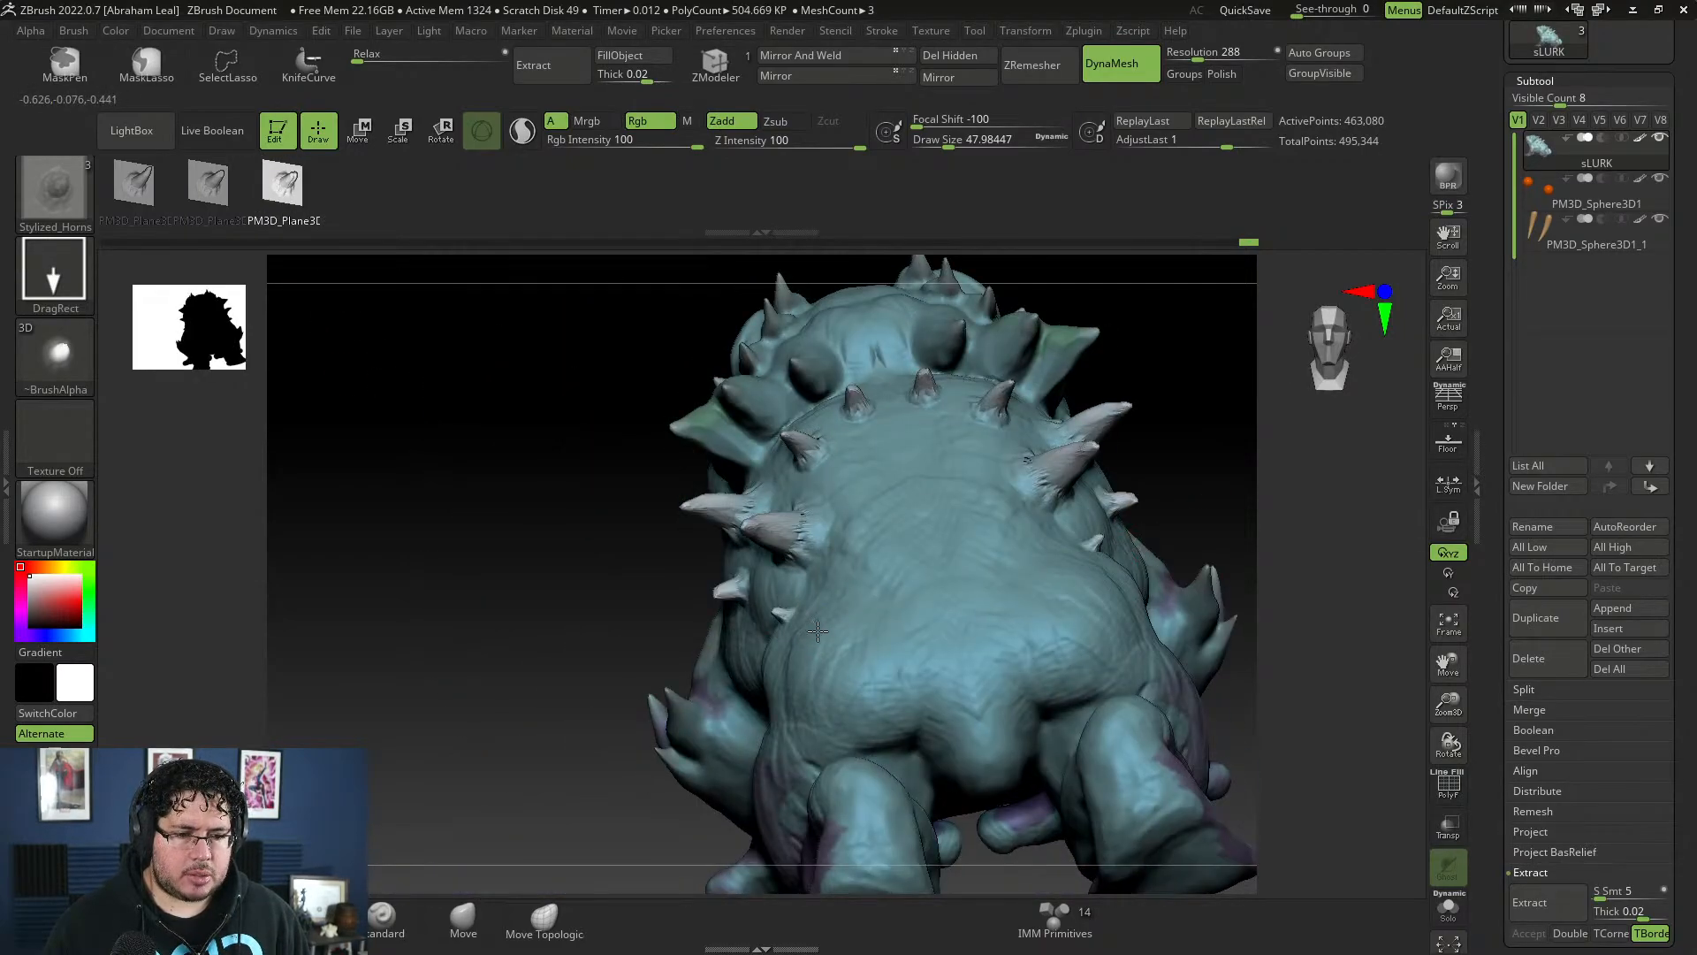
{"action": "key", "text": "ctrl+z"}
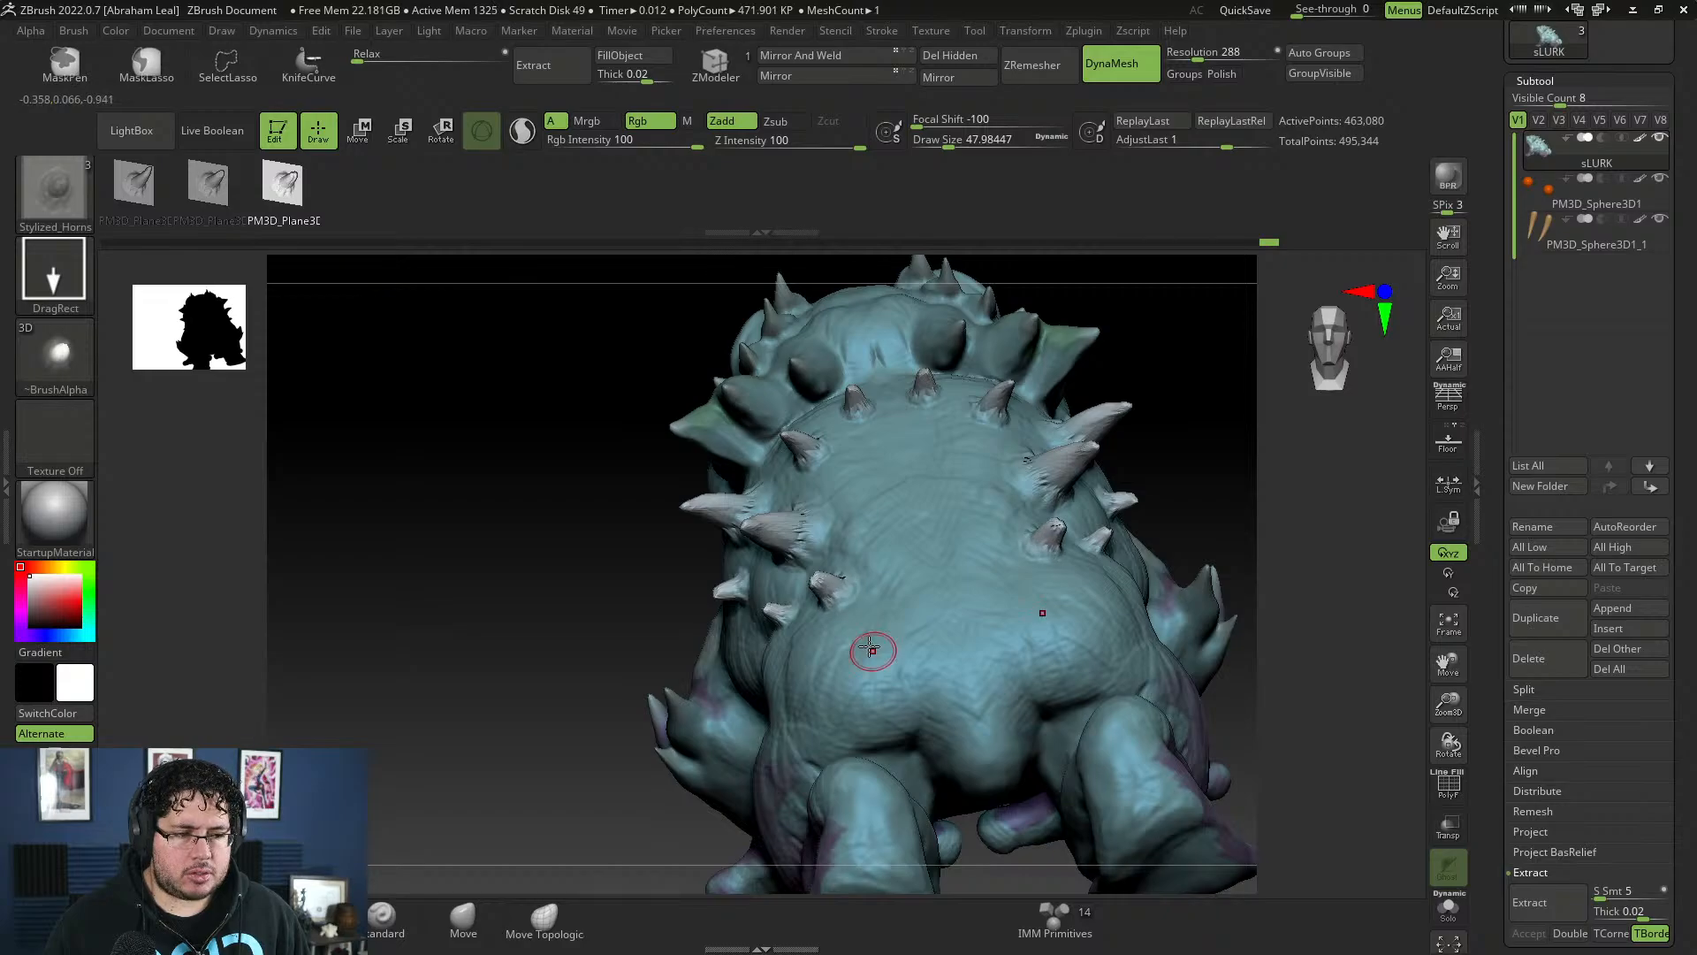
{"action": "left_click_drag", "start_coordinate": [660, 850], "coordinate": [884, 495]}
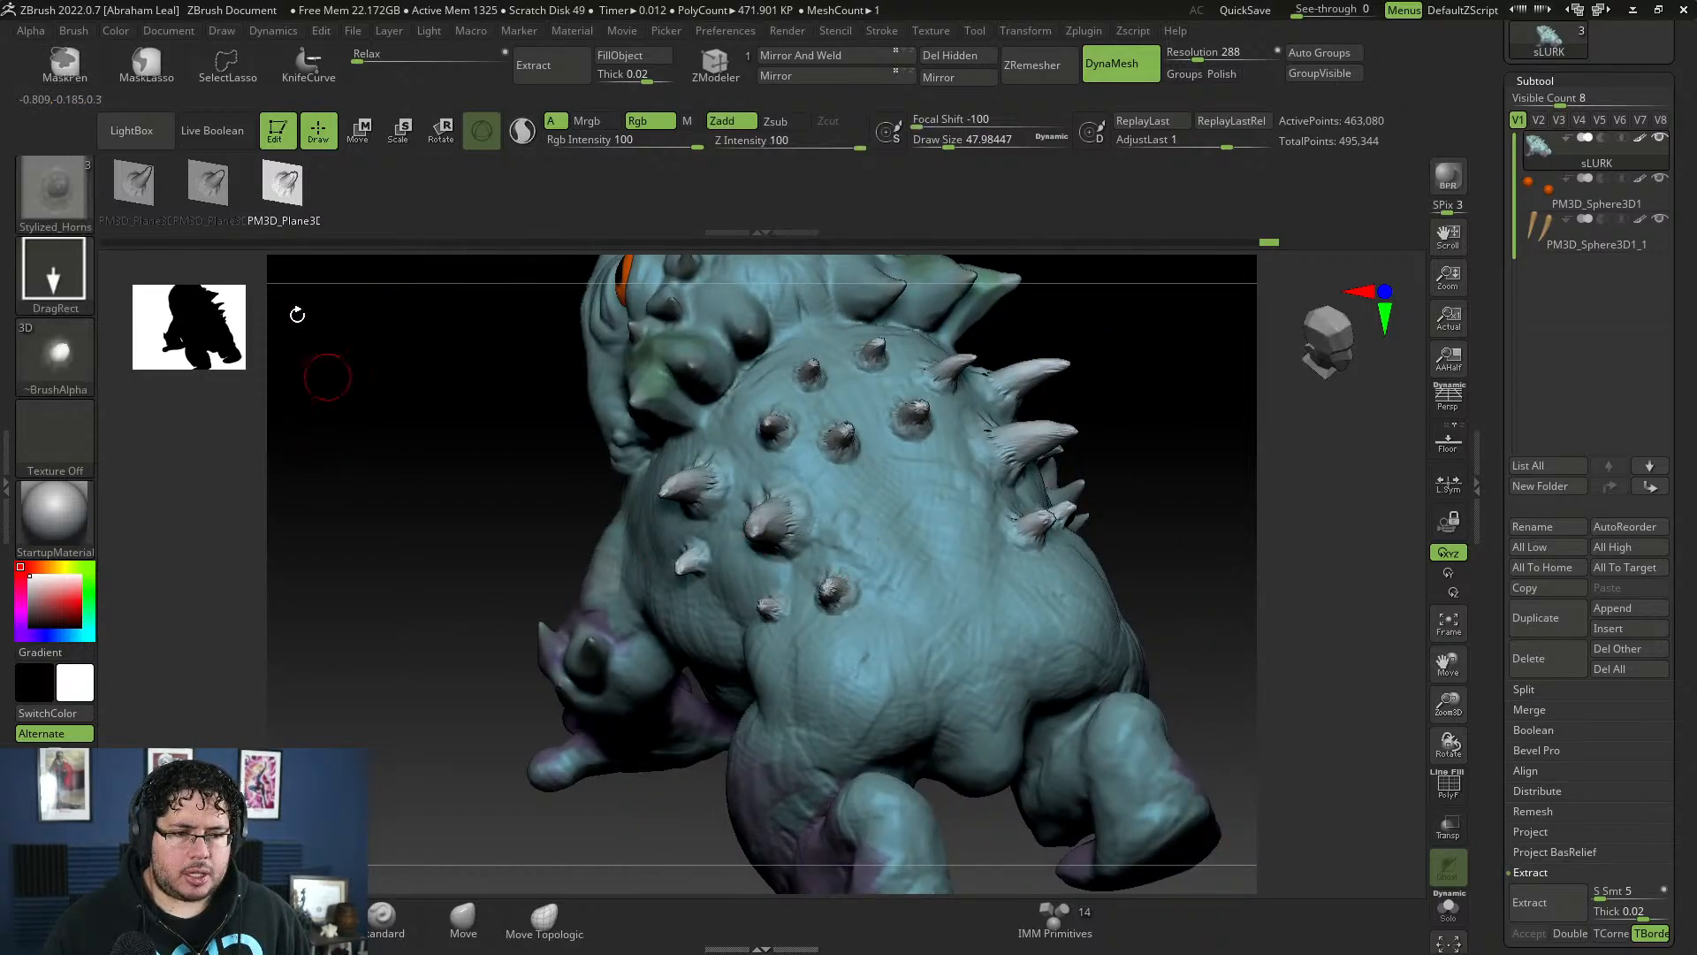
{"action": "left_click", "coordinate": [209, 183]}
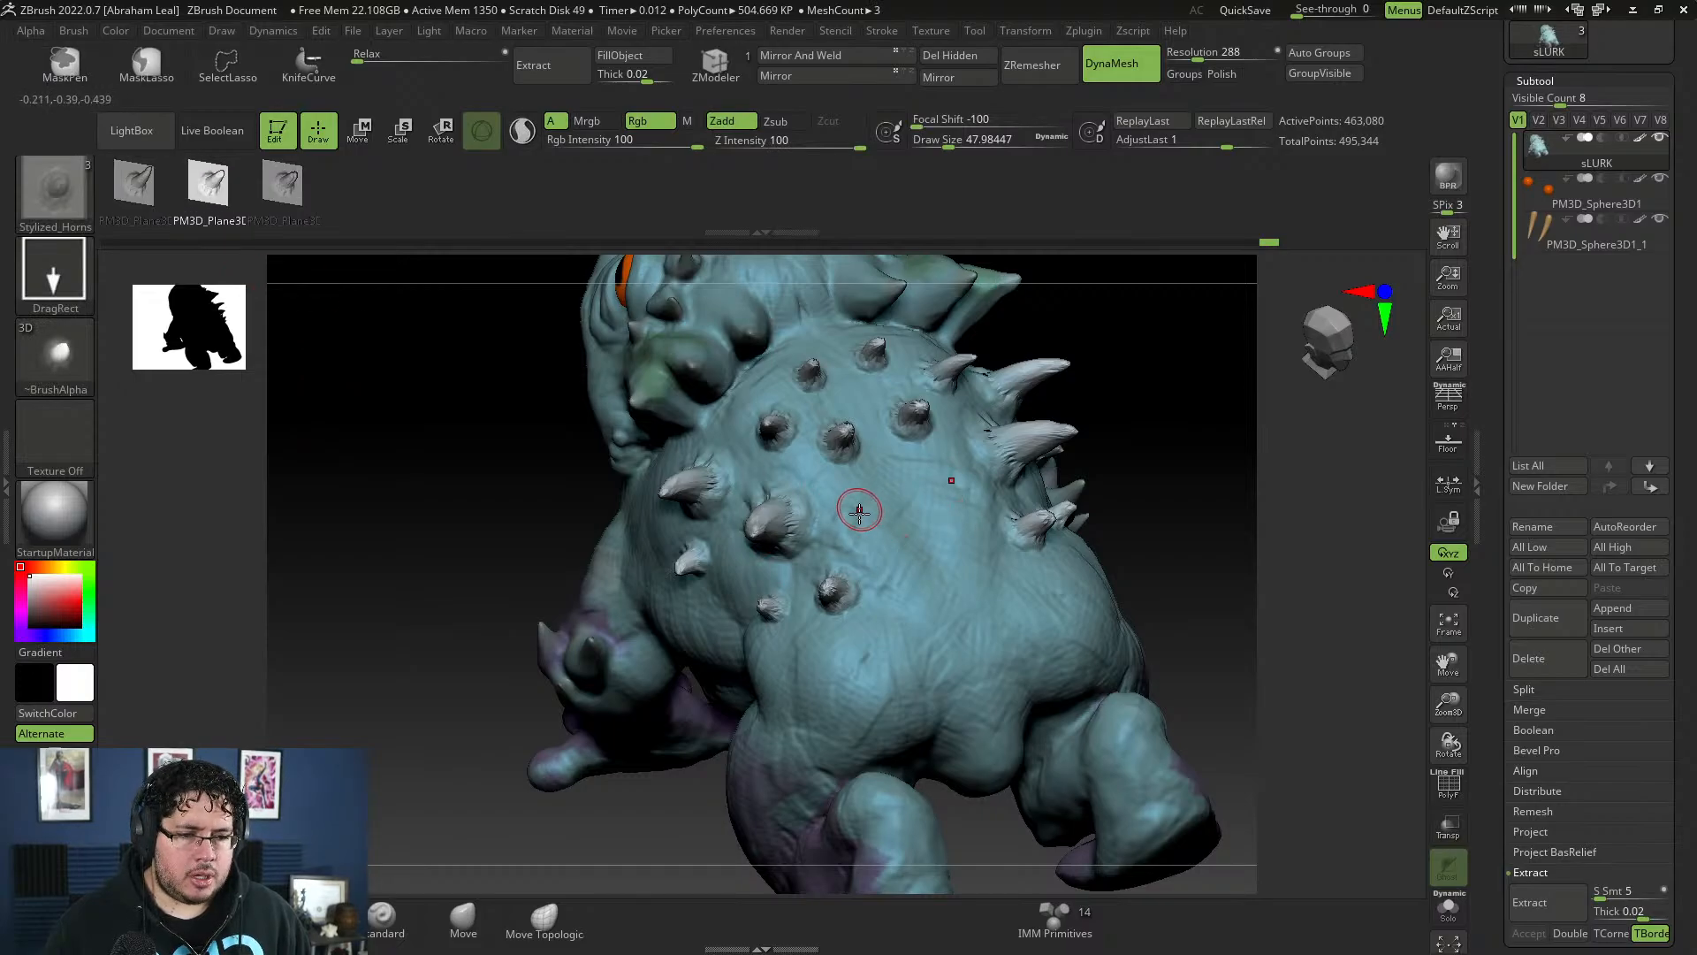
{"action": "left_click_drag", "start_coordinate": [859, 508], "coordinate": [863, 554]}
- Bring up the creature reference image over the canvas beside the model's hind legs
{"action": "mouse_move", "coordinate": [1197, 507]}
{"action": "left_mouse_down"}
{"action": "mouse_move", "coordinate": [1216, 527]}
{"action": "mouse_move", "coordinate": [1147, 501]}
{"action": "mouse_move", "coordinate": [1102, 549]}
{"action": "mouse_move", "coordinate": [1076, 644]}
{"action": "mouse_move", "coordinate": [1144, 663]}
{"action": "mouse_move", "coordinate": [1178, 762]}
{"action": "mouse_move", "coordinate": [1175, 637]}
{"action": "mouse_move", "coordinate": [1074, 485]}
{"action": "left_mouse_up"}
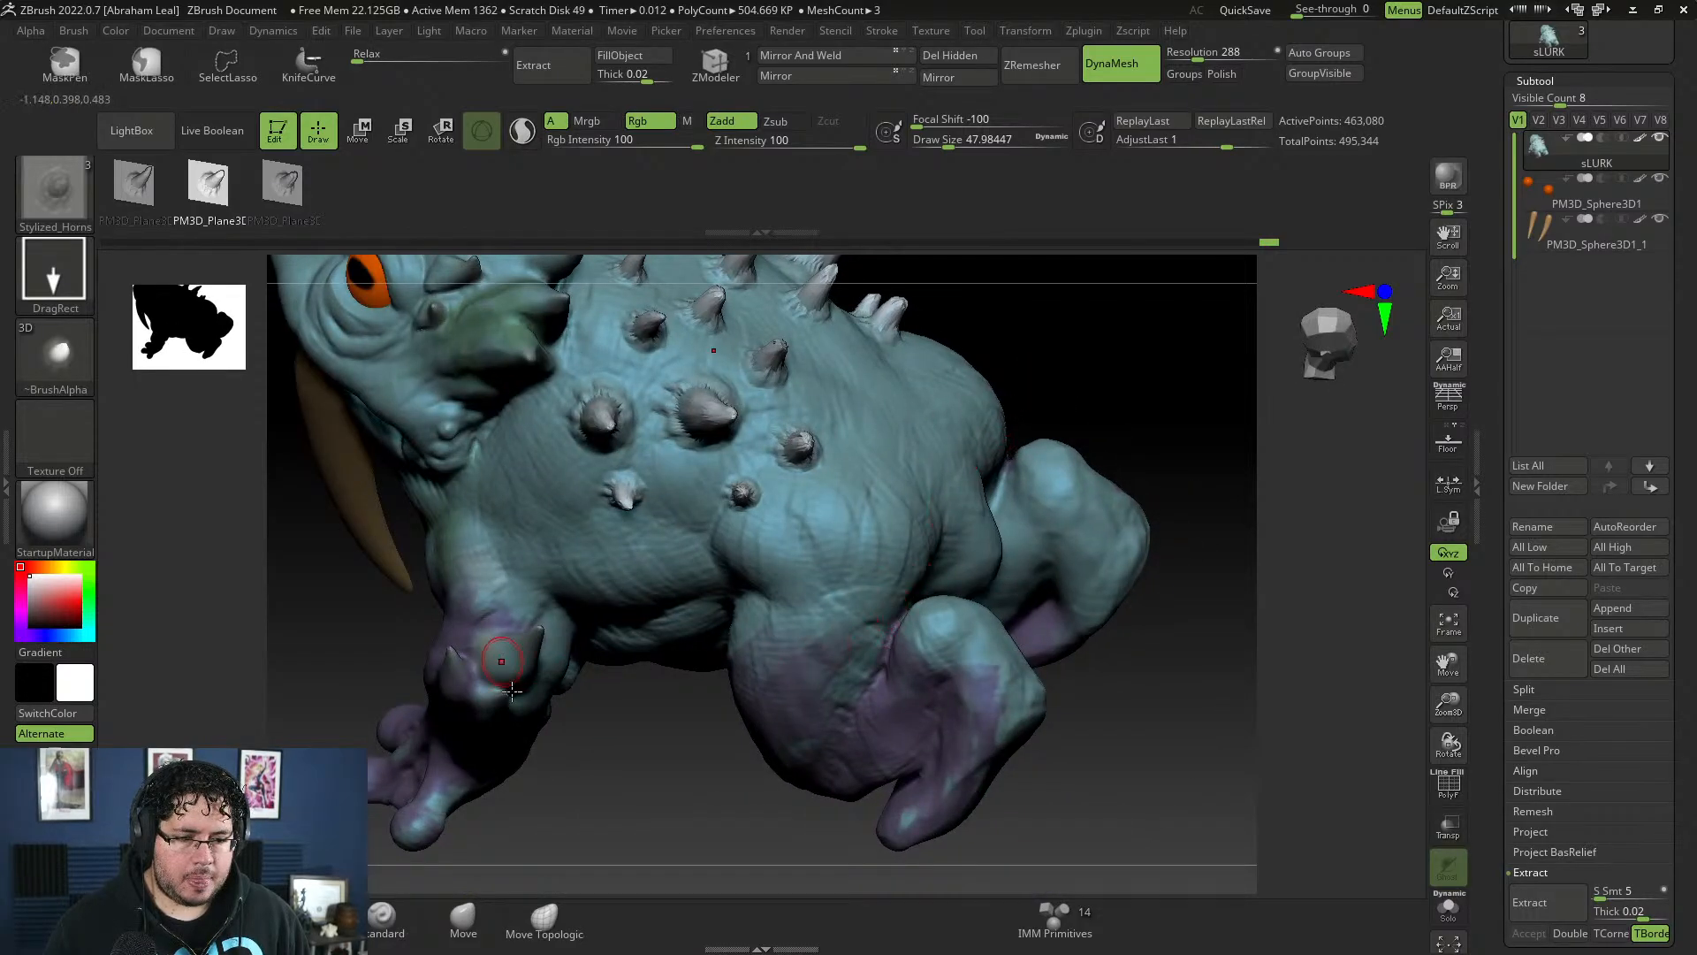
{"action": "left_click_drag", "start_coordinate": [571, 700], "coordinate": [654, 725]}
{"action": "key", "text": "super"}
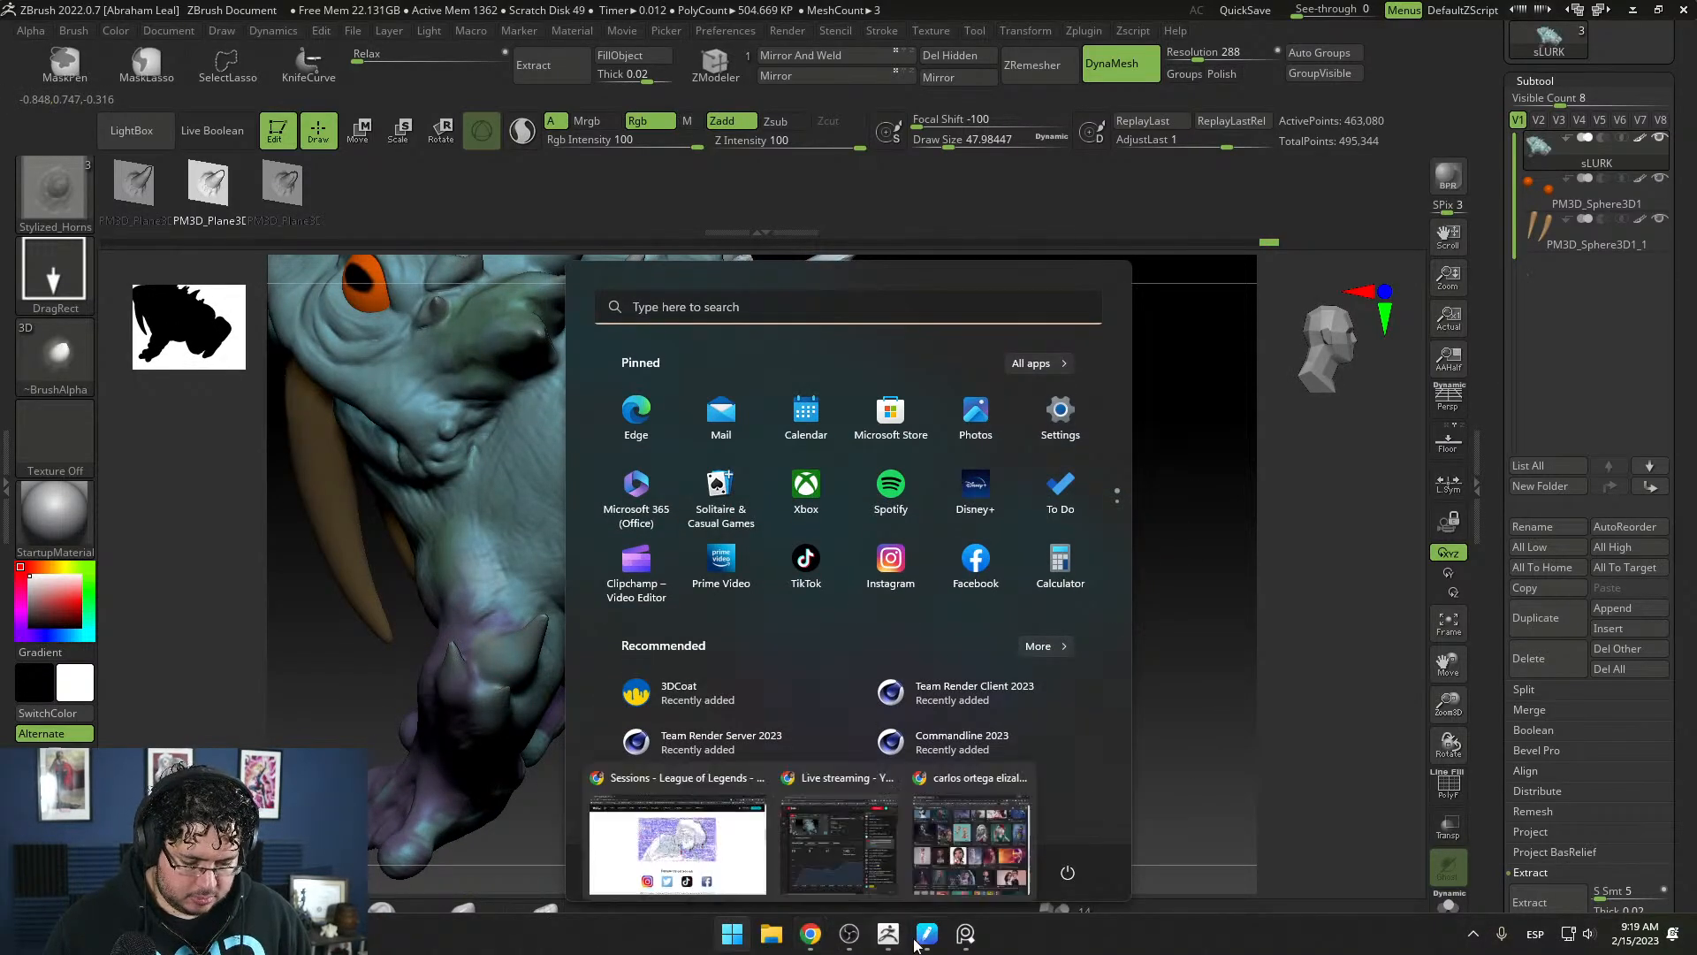
{"action": "left_click", "coordinate": [917, 816]}
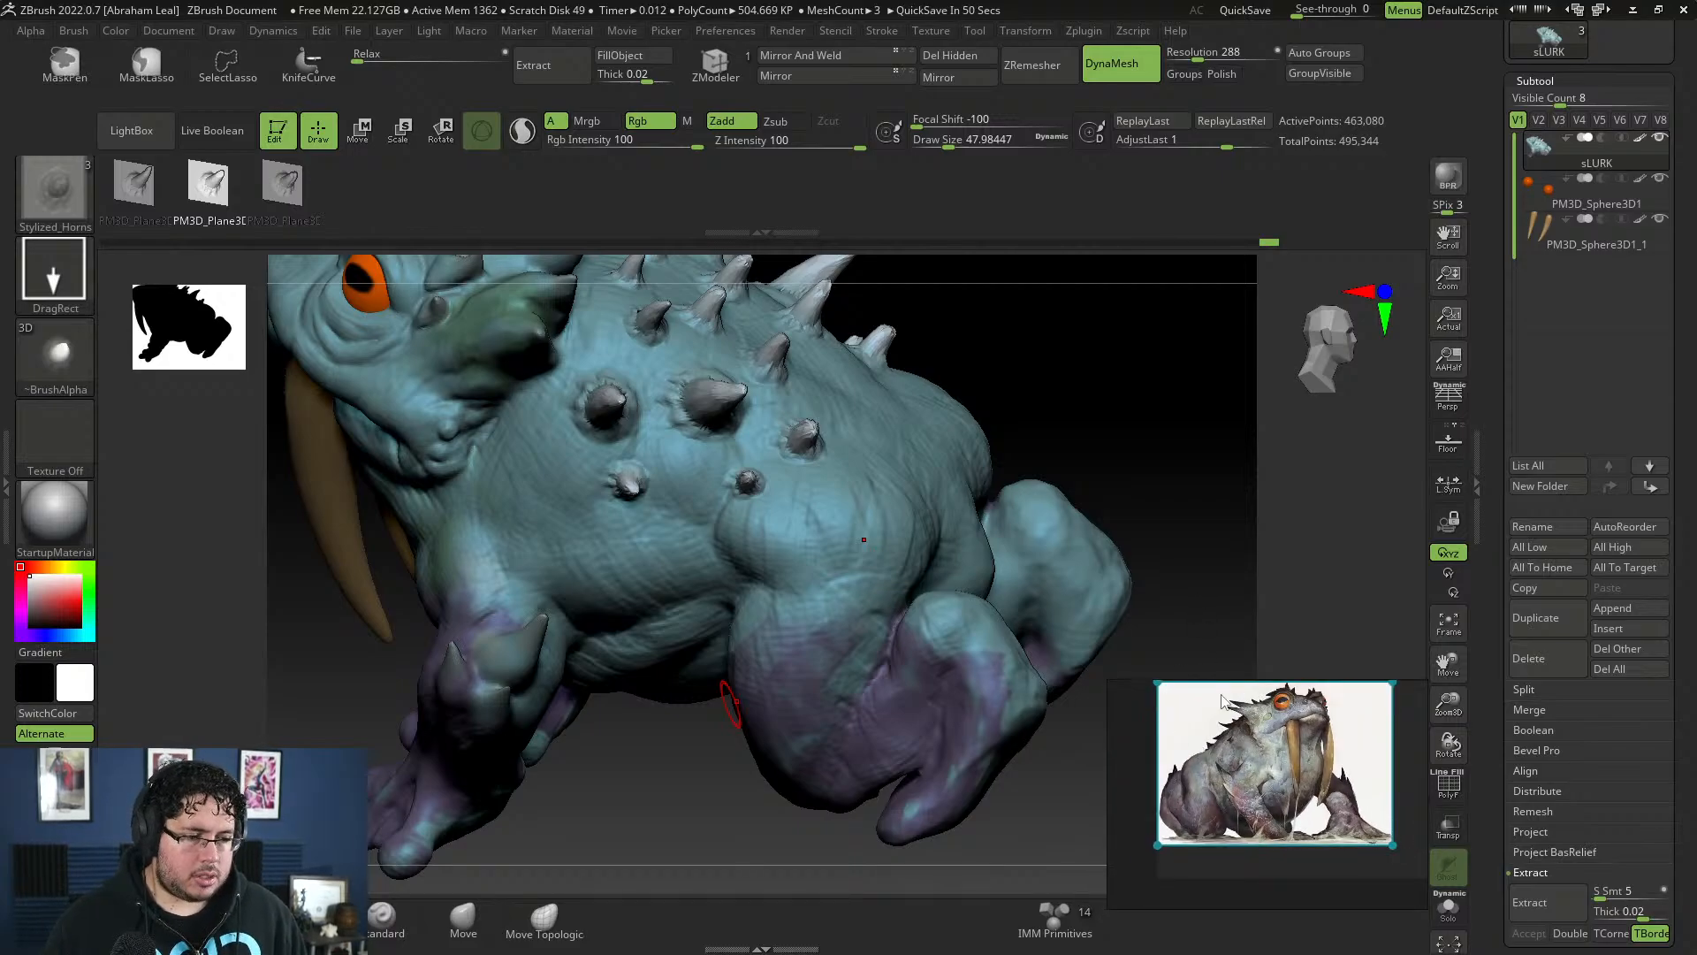
- Place a small cluster of stylized horns at the rear bend of the hind legs, mirrored on both sides
{"action": "mouse_move", "coordinate": [1176, 495]}
{"action": "left_mouse_down"}
{"action": "mouse_move", "coordinate": [1182, 474]}
{"action": "mouse_move", "coordinate": [931, 630]}
{"action": "left_mouse_up"}
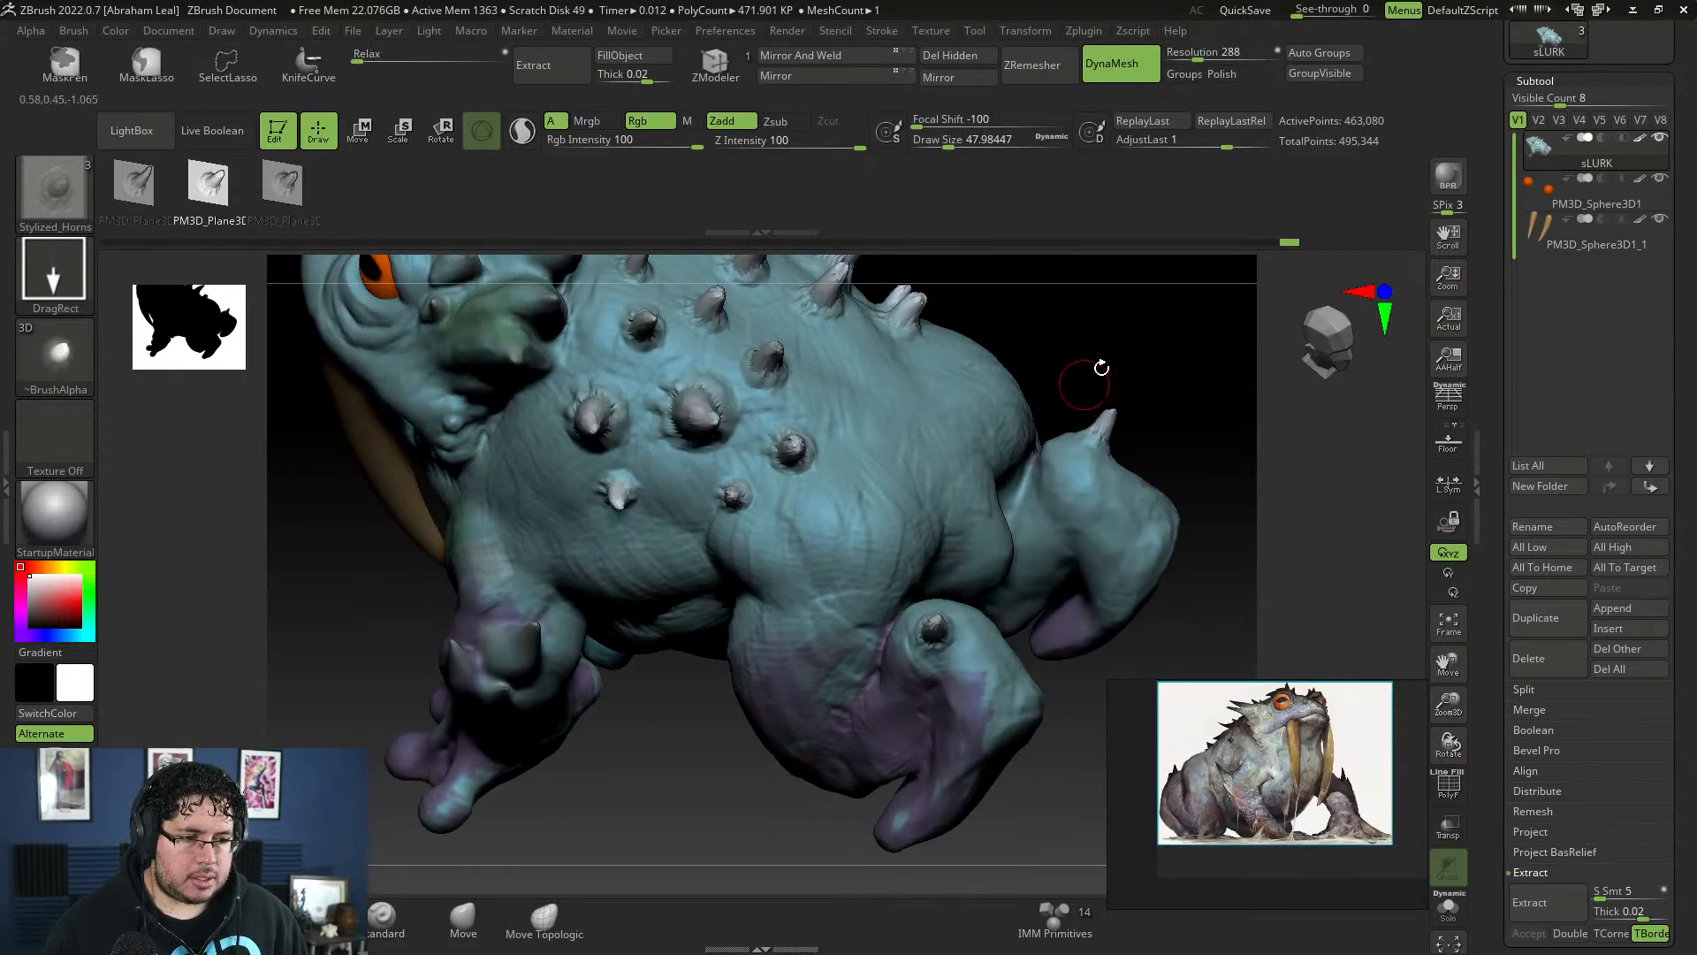
{"action": "mouse_move", "coordinate": [1099, 368]}
{"action": "left_mouse_down"}
{"action": "mouse_move", "coordinate": [970, 633]}
{"action": "mouse_move", "coordinate": [1114, 534]}
{"action": "mouse_move", "coordinate": [1084, 516]}
{"action": "mouse_move", "coordinate": [1132, 572]}
{"action": "mouse_move", "coordinate": [1164, 515]}
{"action": "mouse_move", "coordinate": [1011, 475]}
{"action": "left_mouse_up"}
{"action": "mouse_move", "coordinate": [1171, 567]}
{"action": "left_mouse_down"}
{"action": "mouse_move", "coordinate": [1129, 560]}
{"action": "mouse_move", "coordinate": [1179, 584]}
{"action": "mouse_move", "coordinate": [1149, 460]}
{"action": "mouse_move", "coordinate": [1155, 580]}
{"action": "mouse_move", "coordinate": [1224, 530]}
{"action": "mouse_move", "coordinate": [1220, 554]}
{"action": "mouse_move", "coordinate": [1033, 608]}
{"action": "left_mouse_up"}
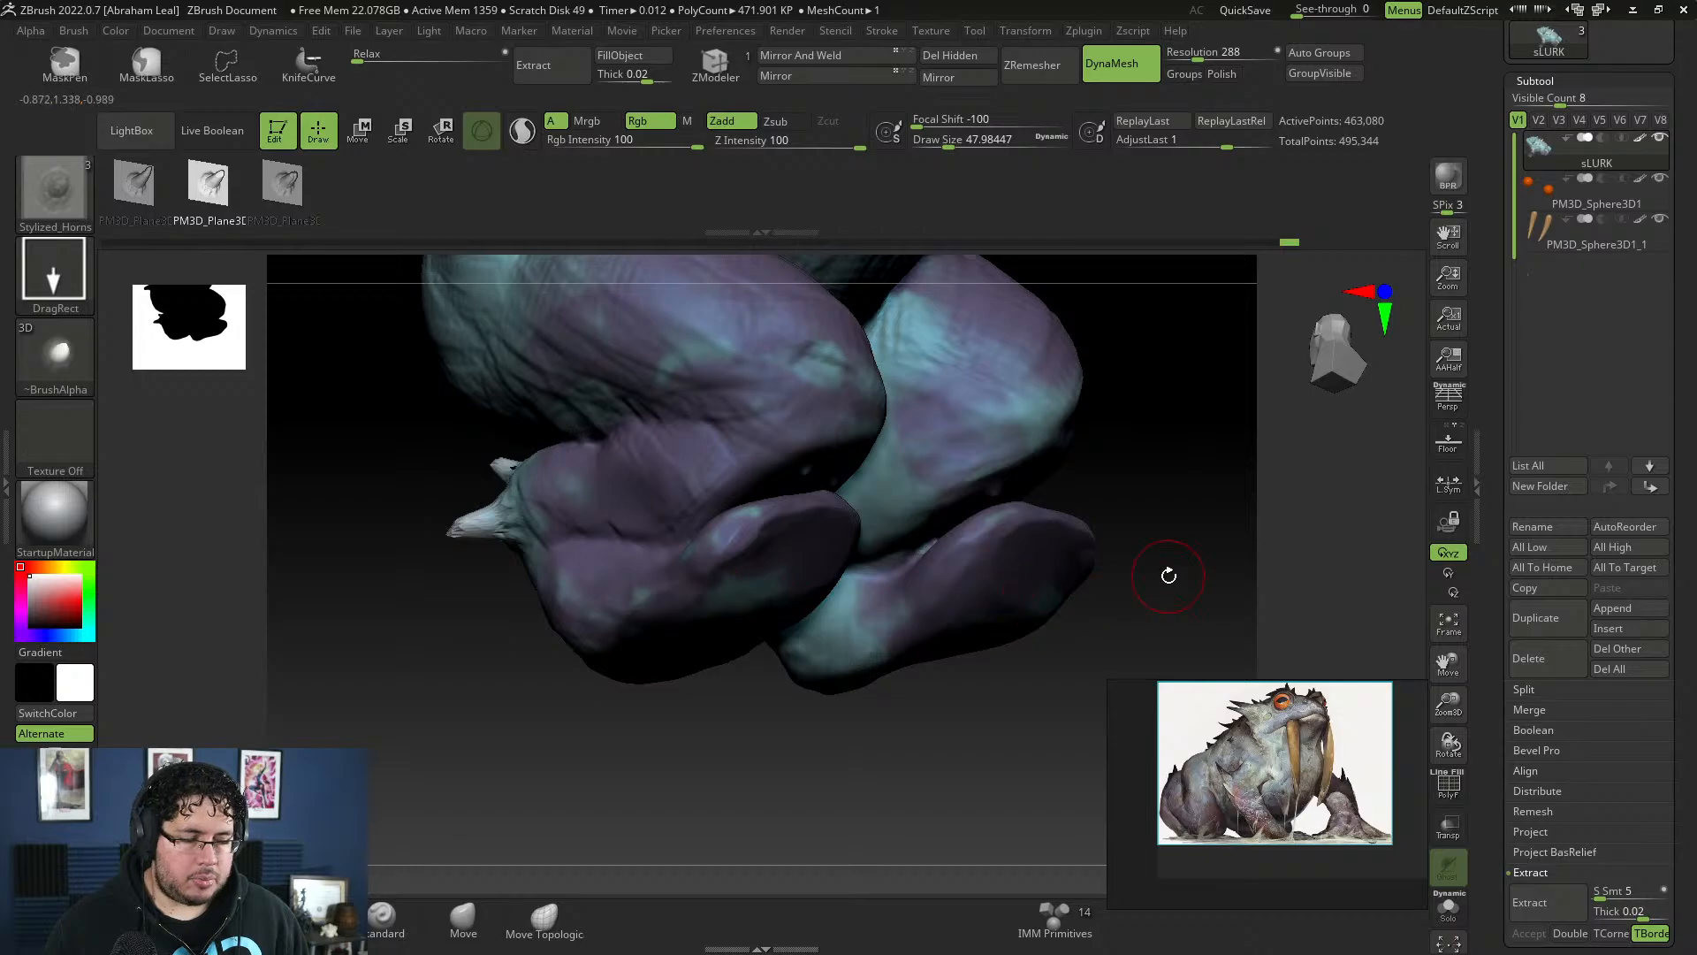
{"action": "mouse_move", "coordinate": [1172, 567]}
{"action": "left_mouse_down"}
{"action": "mouse_move", "coordinate": [1185, 519]}
{"action": "mouse_move", "coordinate": [1224, 530]}
{"action": "mouse_move", "coordinate": [1114, 640]}
{"action": "mouse_move", "coordinate": [1146, 550]}
{"action": "left_mouse_up"}
{"action": "mouse_move", "coordinate": [1066, 588]}
{"action": "left_mouse_down"}
{"action": "mouse_move", "coordinate": [1149, 557]}
{"action": "mouse_move", "coordinate": [1149, 496]}
{"action": "mouse_move", "coordinate": [1225, 592]}
{"action": "mouse_move", "coordinate": [1197, 496]}
{"action": "mouse_move", "coordinate": [1099, 561]}
{"action": "mouse_move", "coordinate": [1178, 606]}
{"action": "mouse_move", "coordinate": [1135, 537]}
{"action": "mouse_move", "coordinate": [1145, 583]}
{"action": "left_mouse_up"}
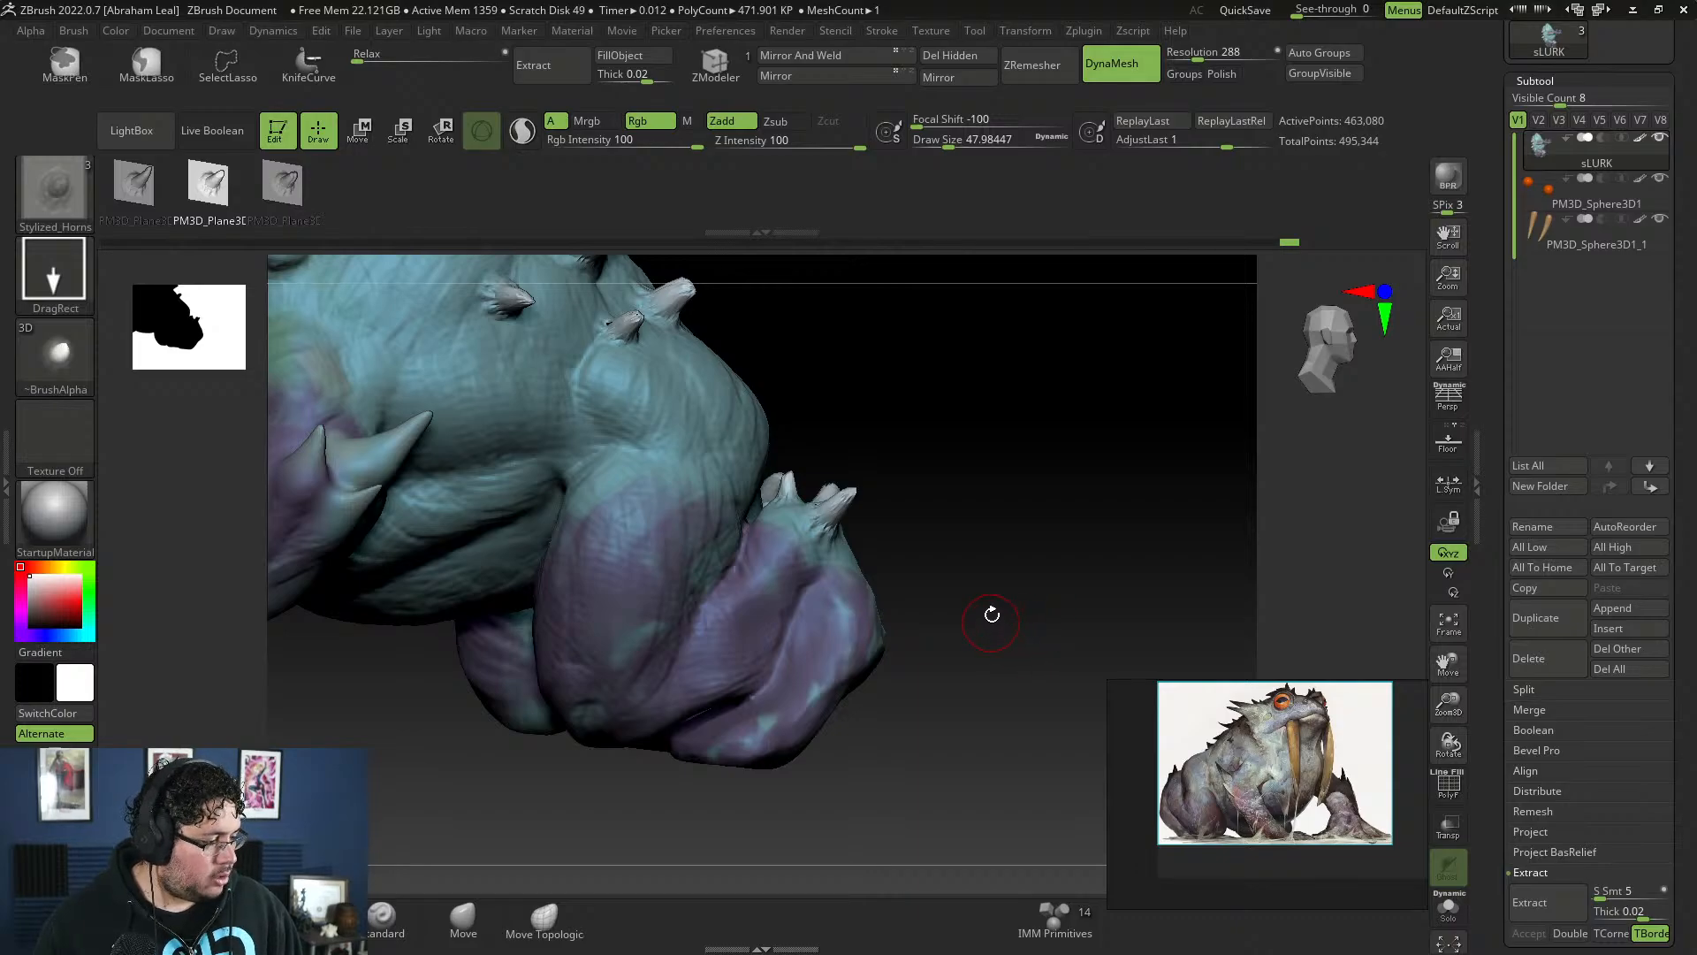
- Switch to ClayBuildup with a draw size of about 62 and build up a rounded inner toe on the hind feet
{"action": "mouse_move", "coordinate": [978, 561]}
{"action": "left_mouse_down"}
{"action": "mouse_move", "coordinate": [985, 614]}
{"action": "mouse_move", "coordinate": [1014, 595]}
{"action": "mouse_move", "coordinate": [1023, 660]}
{"action": "mouse_move", "coordinate": [1060, 614]}
{"action": "mouse_move", "coordinate": [1057, 645]}
{"action": "mouse_move", "coordinate": [1037, 497]}
{"action": "left_mouse_up"}
{"action": "left_click_drag", "start_coordinate": [885, 676], "coordinate": [966, 676]}
{"action": "mouse_move", "coordinate": [927, 778]}
{"action": "left_mouse_down"}
{"action": "mouse_move", "coordinate": [985, 689]}
{"action": "mouse_move", "coordinate": [1050, 640]}
{"action": "mouse_move", "coordinate": [997, 696]}
{"action": "left_mouse_up"}
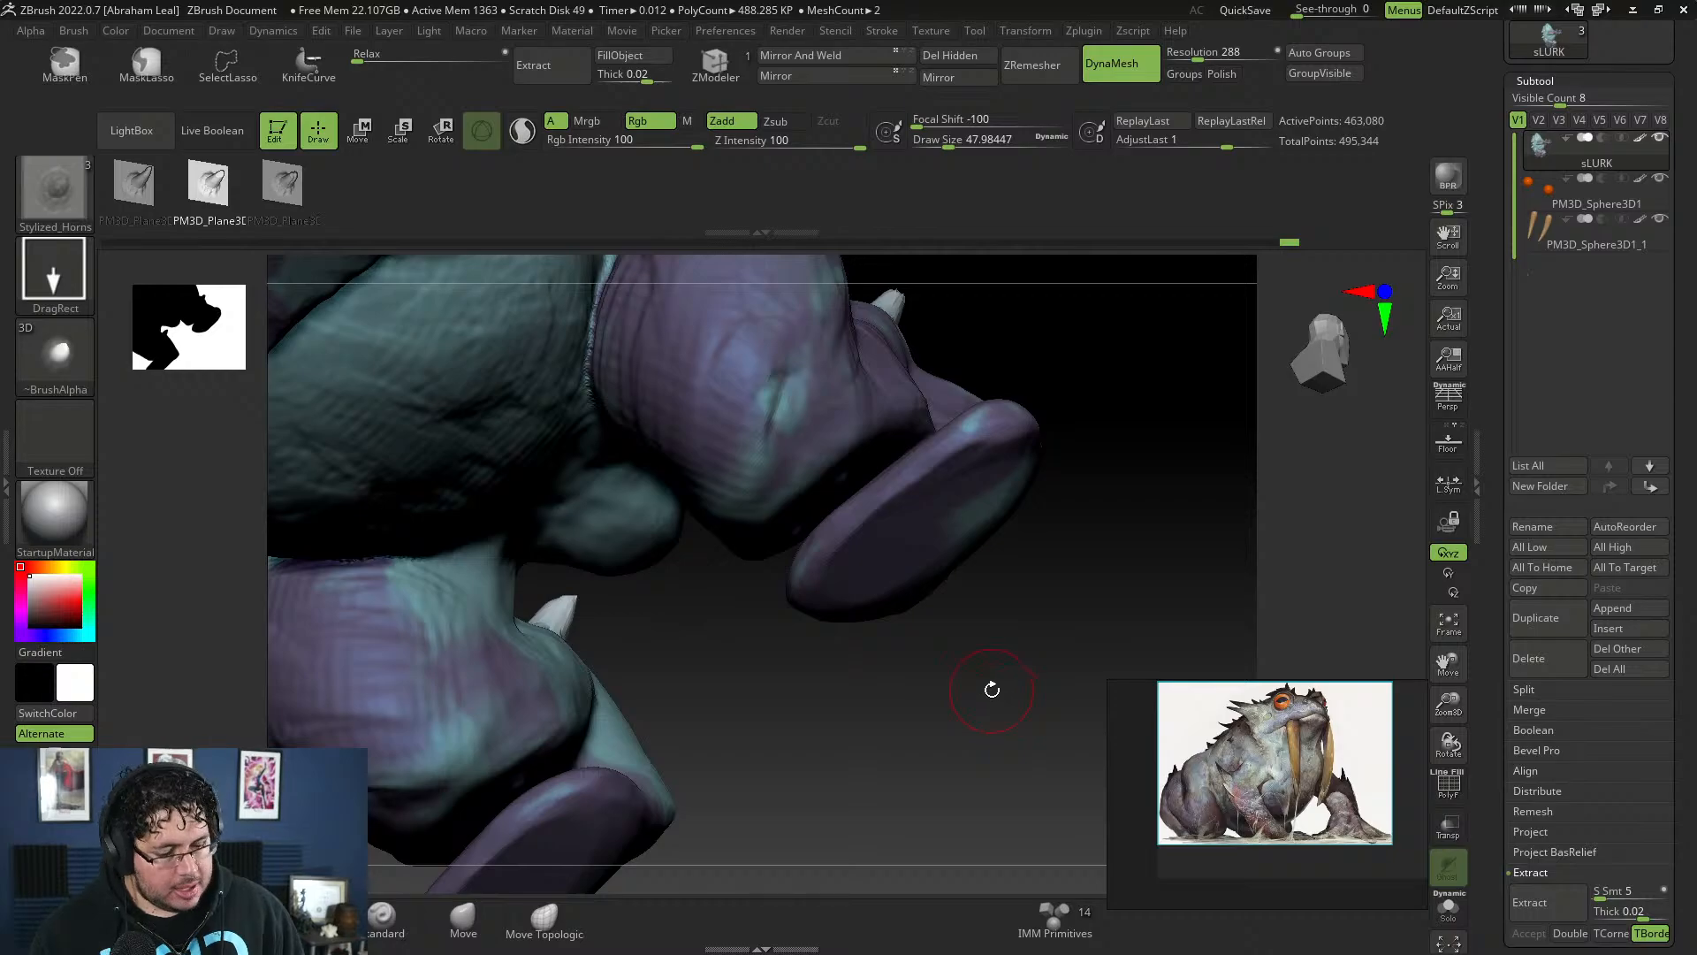
{"action": "key", "text": "b"}
{"action": "key", "text": "c"}
{"action": "key", "text": "b"}
{"action": "key", "text": "space"}
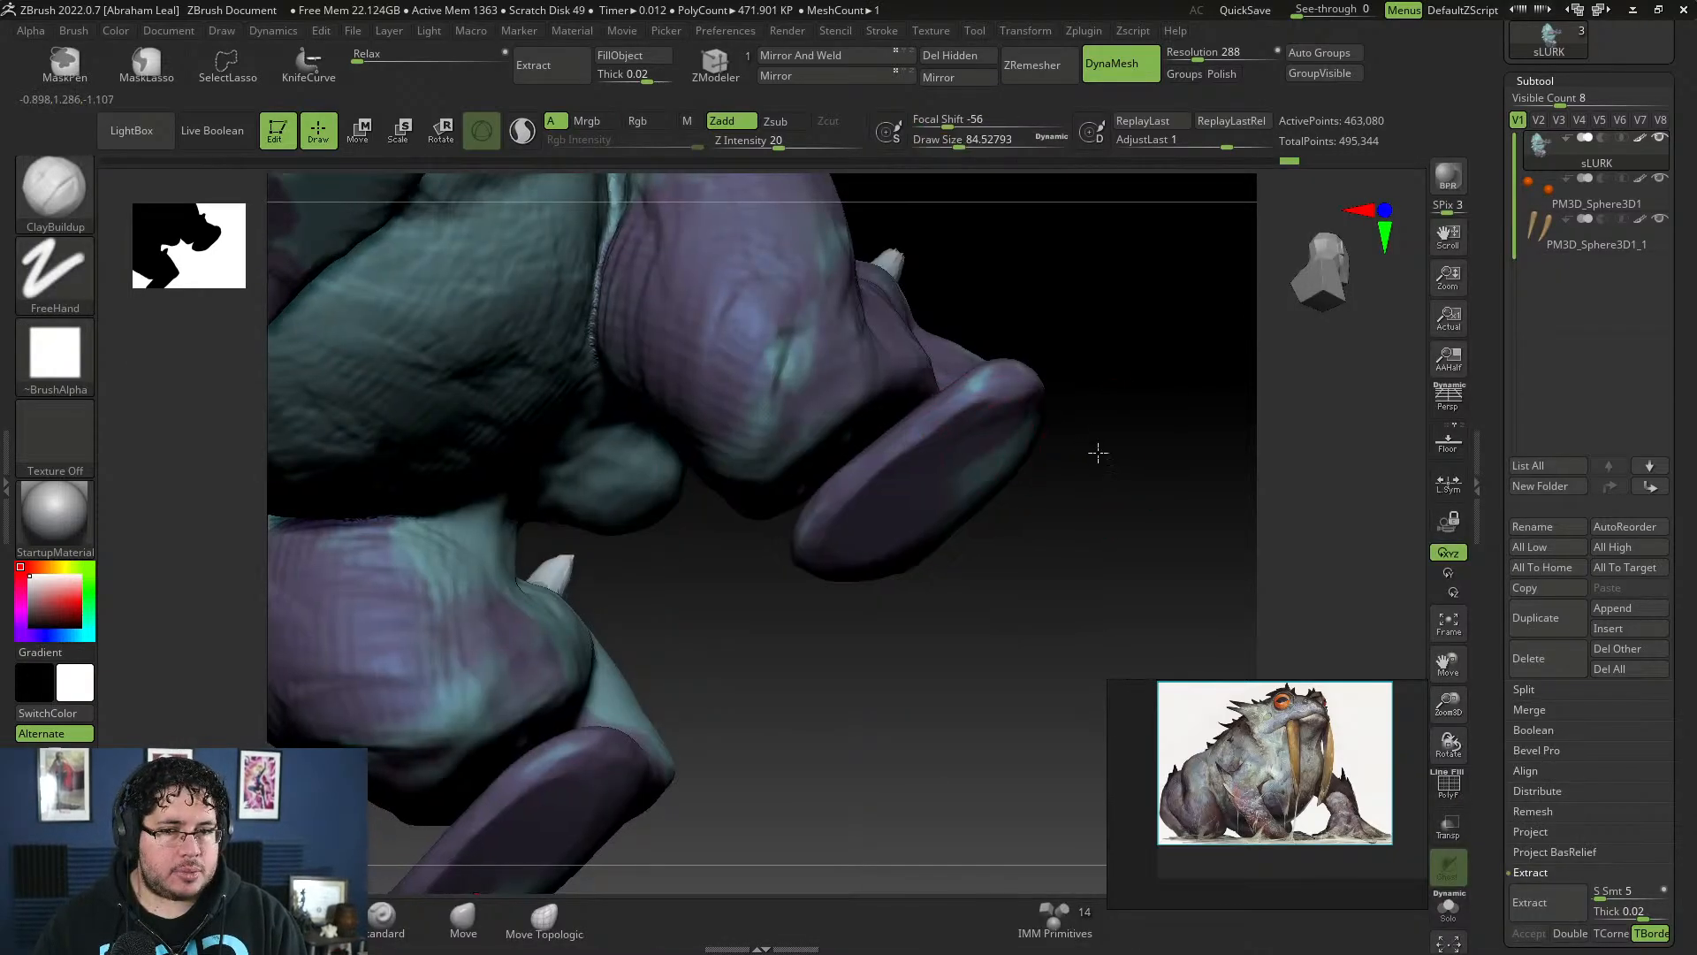
{"action": "mouse_move", "coordinate": [1099, 448]}
{"action": "left_mouse_down"}
{"action": "mouse_move", "coordinate": [1126, 462]}
{"action": "mouse_move", "coordinate": [841, 541]}
{"action": "left_mouse_up"}
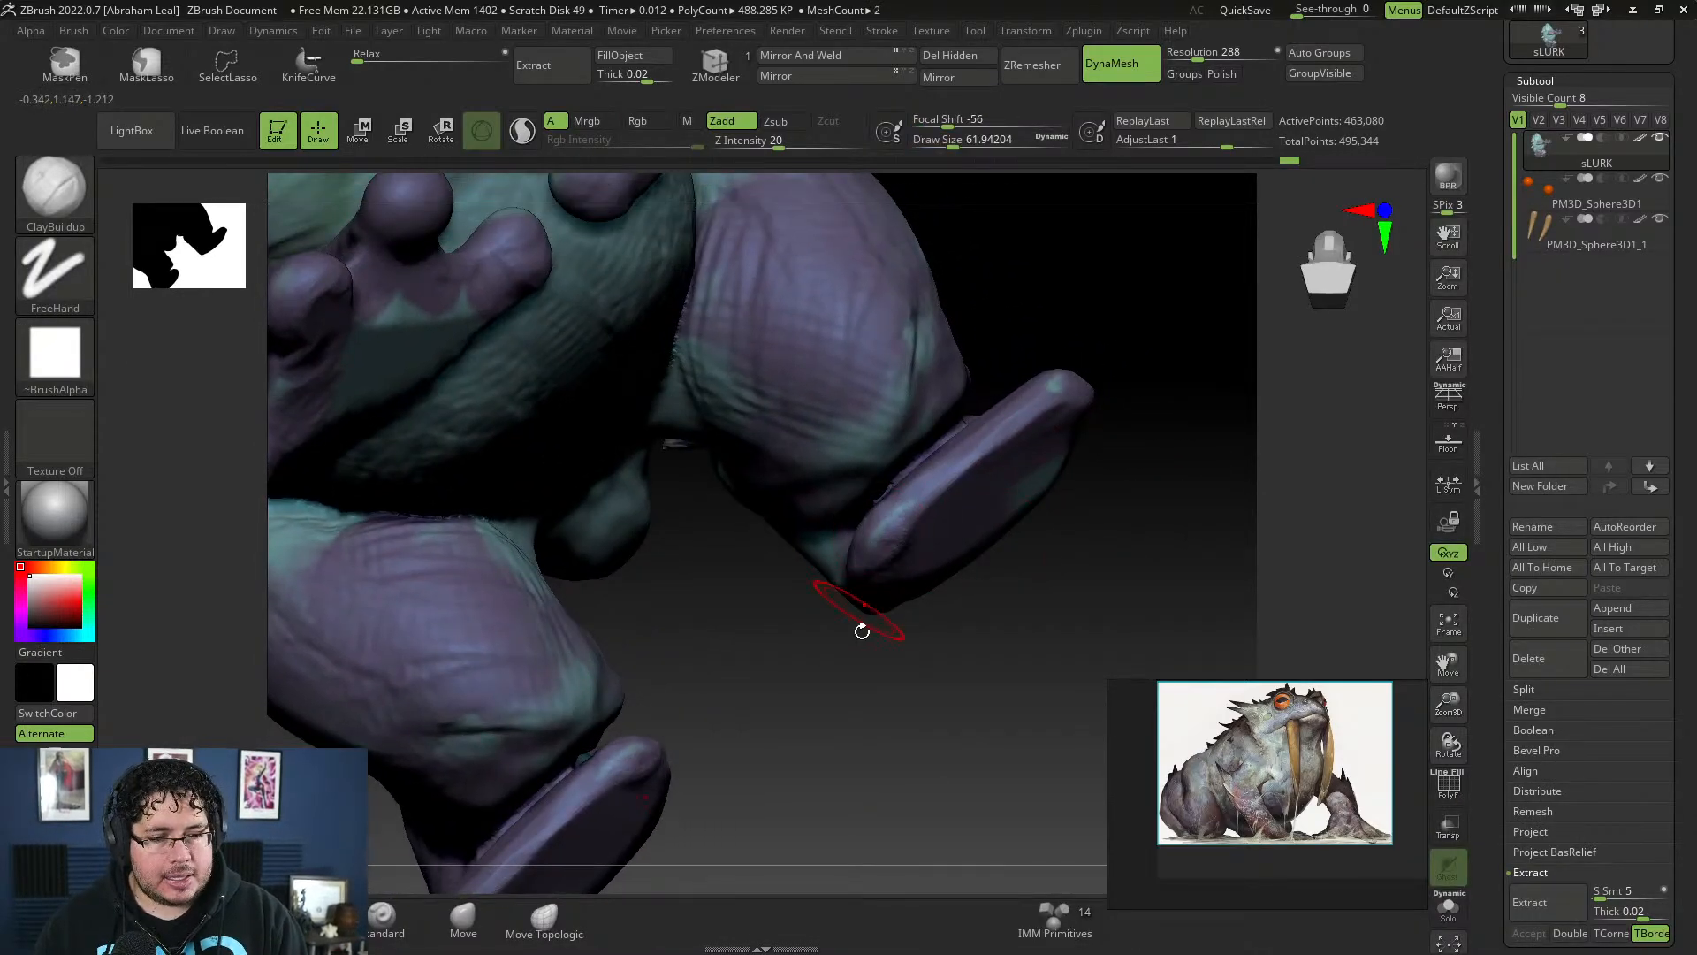
{"action": "left_click_drag", "start_coordinate": [860, 628], "coordinate": [913, 604]}
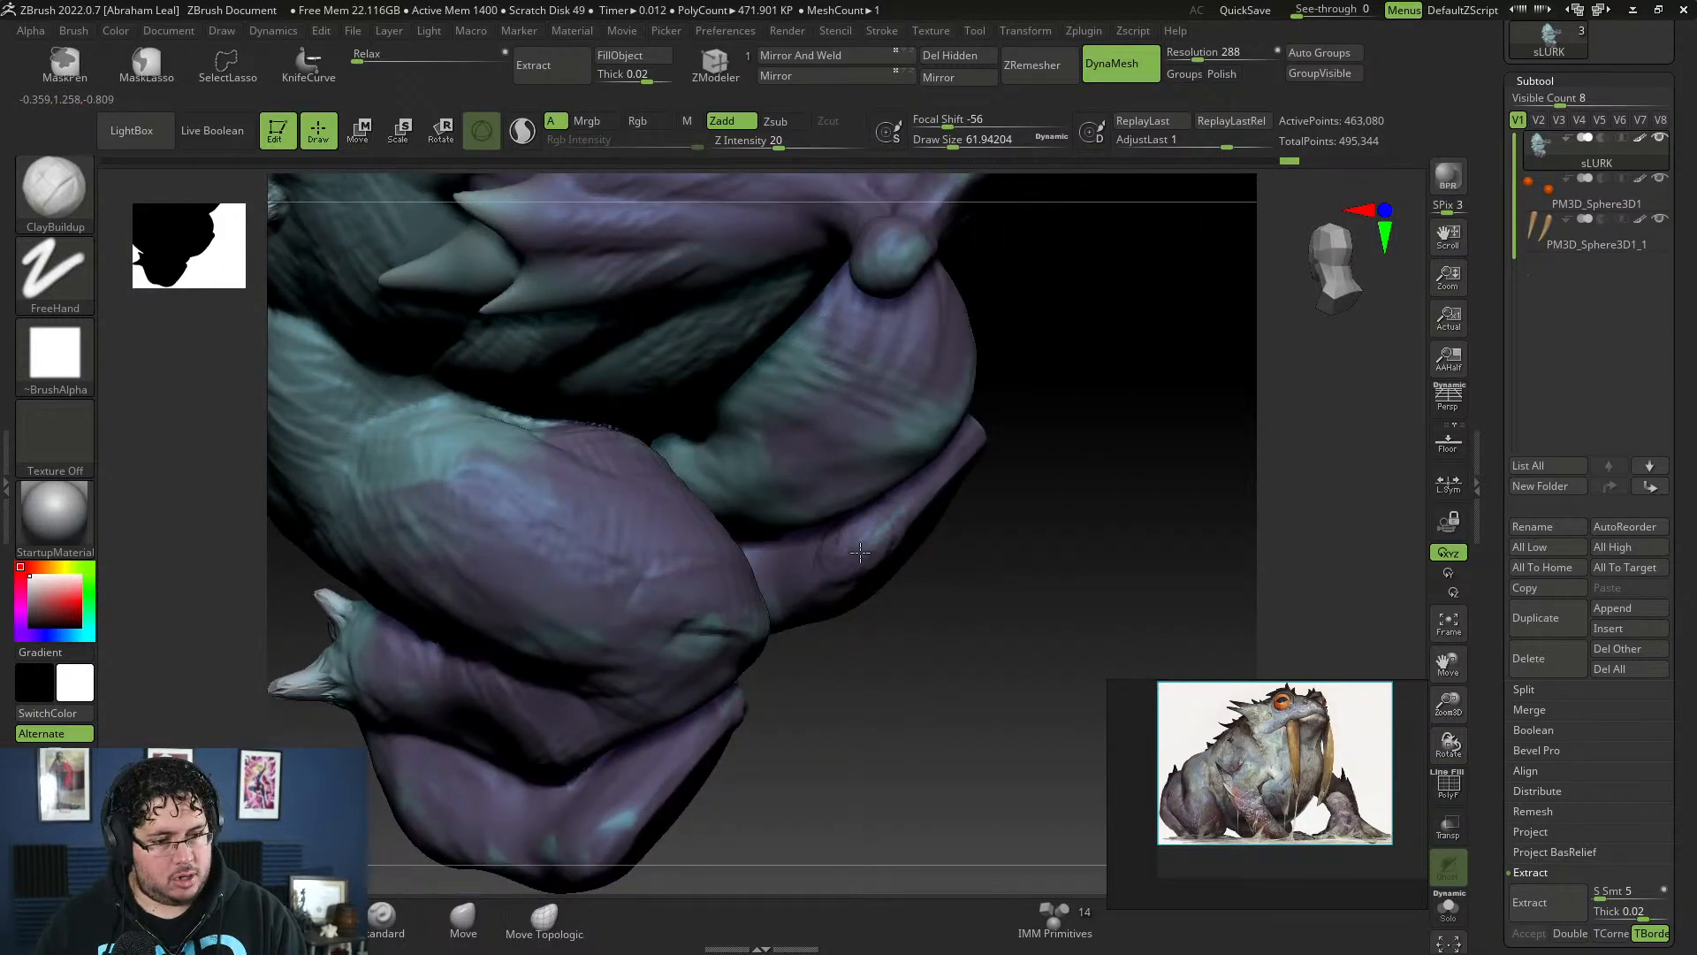
{"action": "left_click_drag", "start_coordinate": [861, 553], "coordinate": [865, 544]}
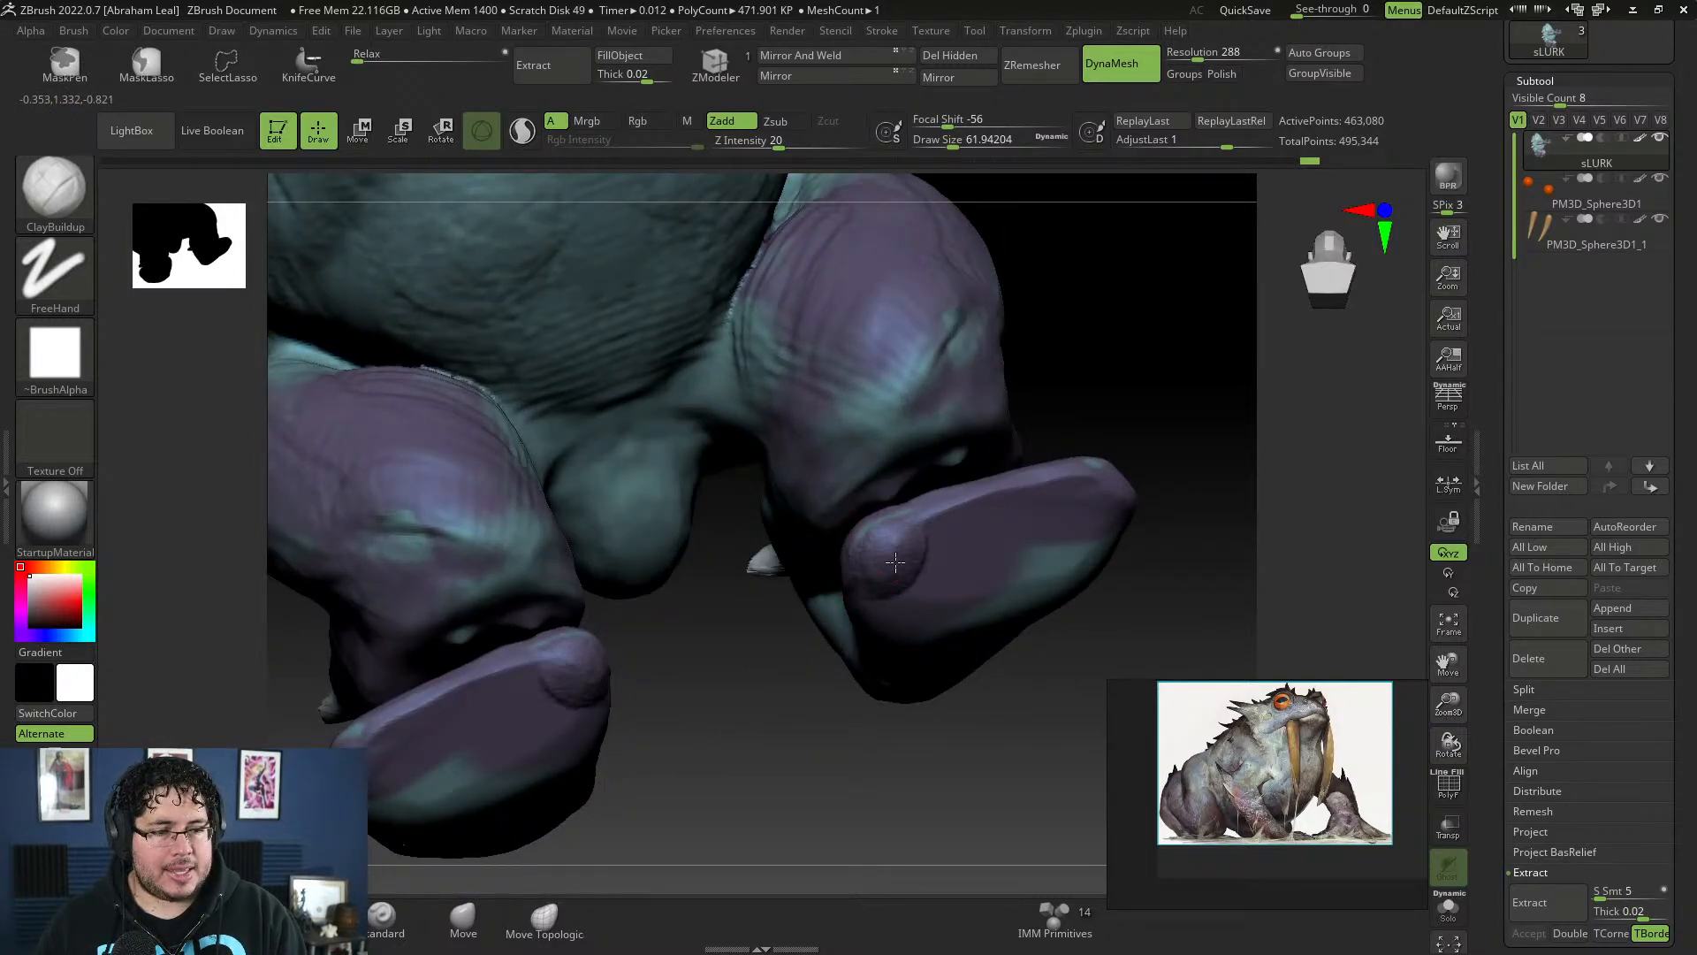
- Build up the middle and outer toes along the front edge of the hind feet
{"action": "left_click_drag", "start_coordinate": [911, 557], "coordinate": [990, 506]}
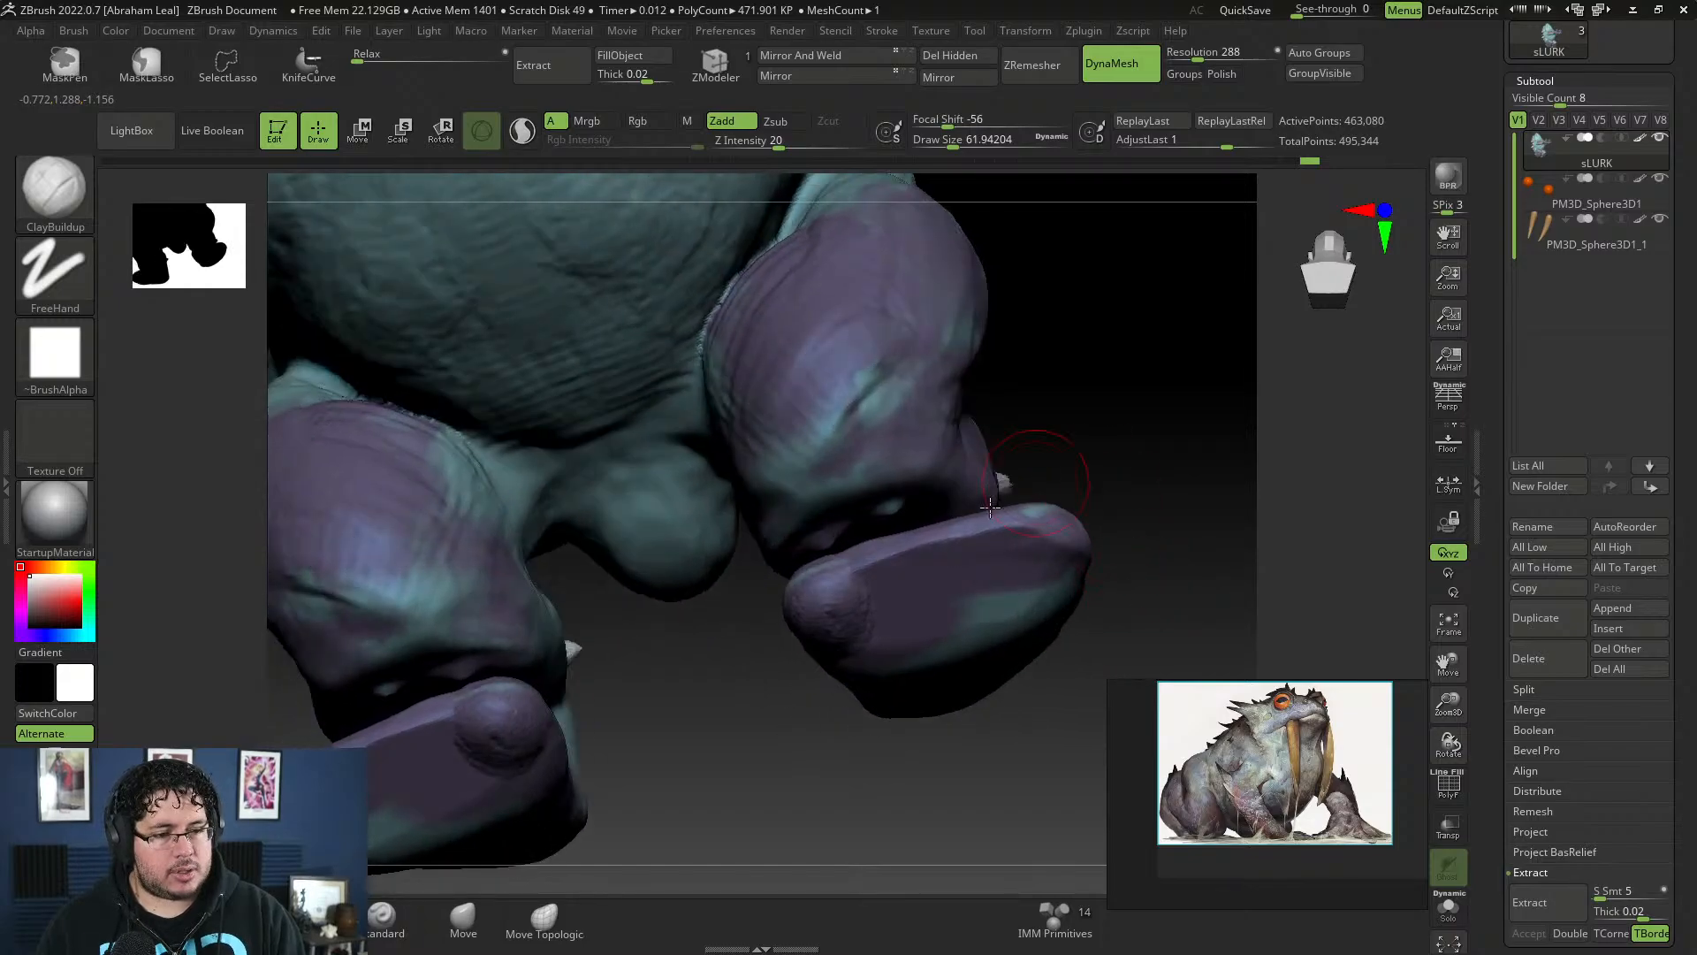
{"action": "left_click_drag", "start_coordinate": [924, 583], "coordinate": [919, 571]}
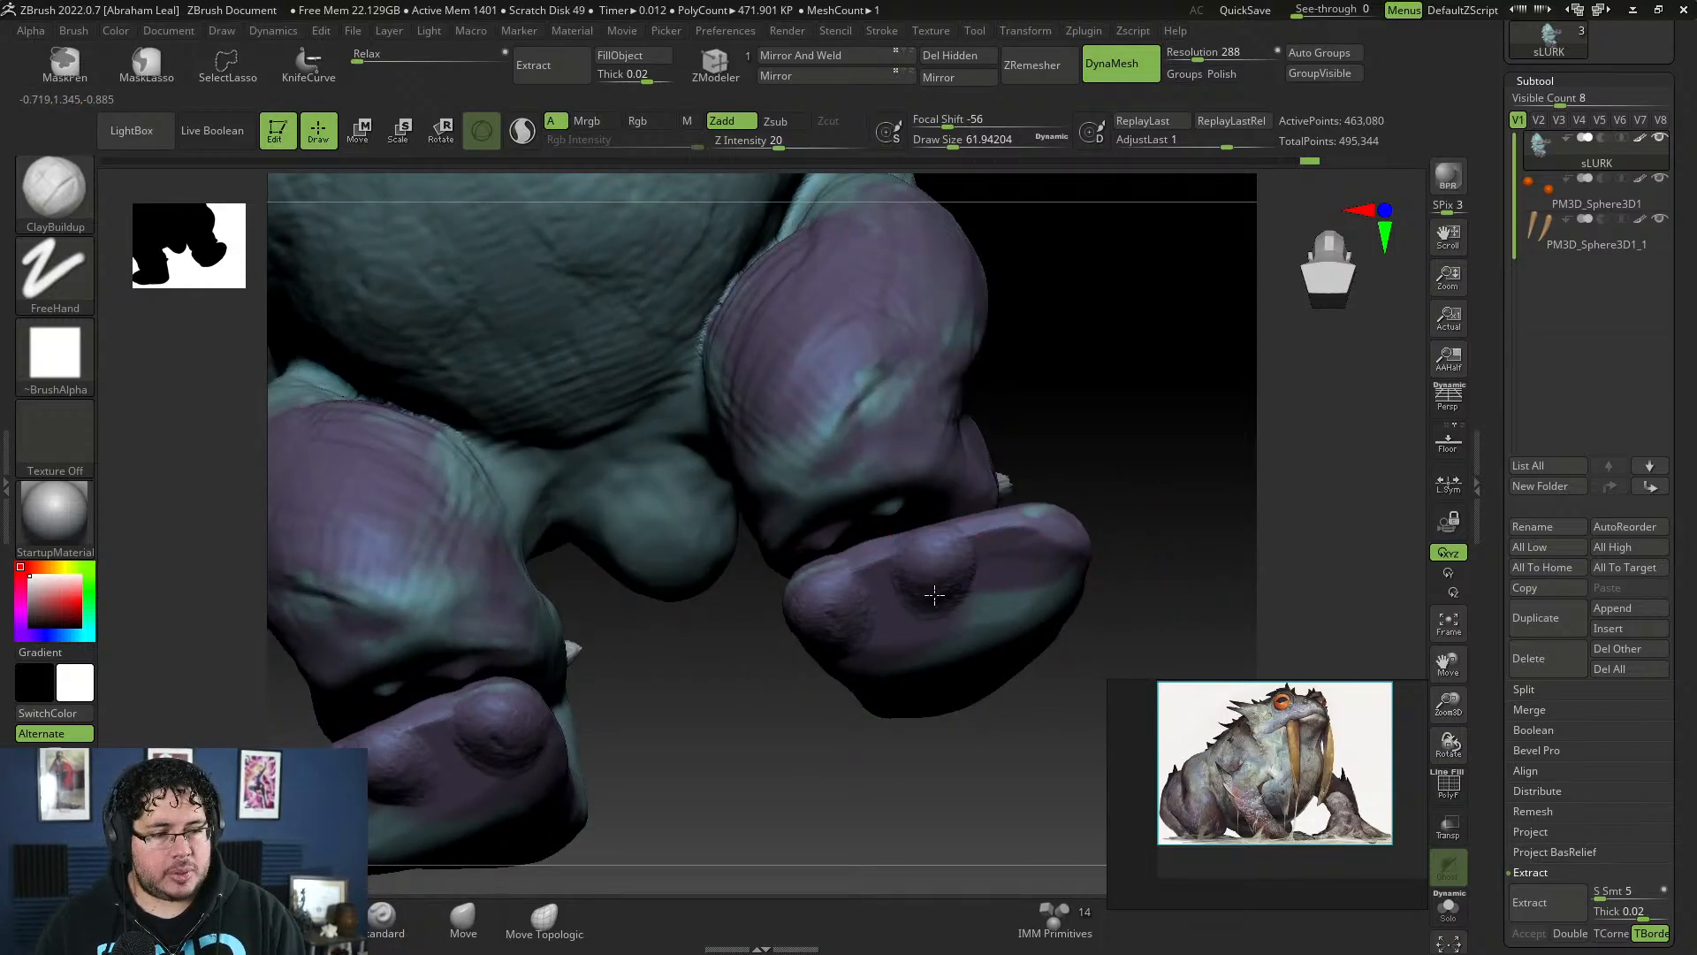
{"action": "left_click_drag", "start_coordinate": [1054, 532], "coordinate": [942, 570]}
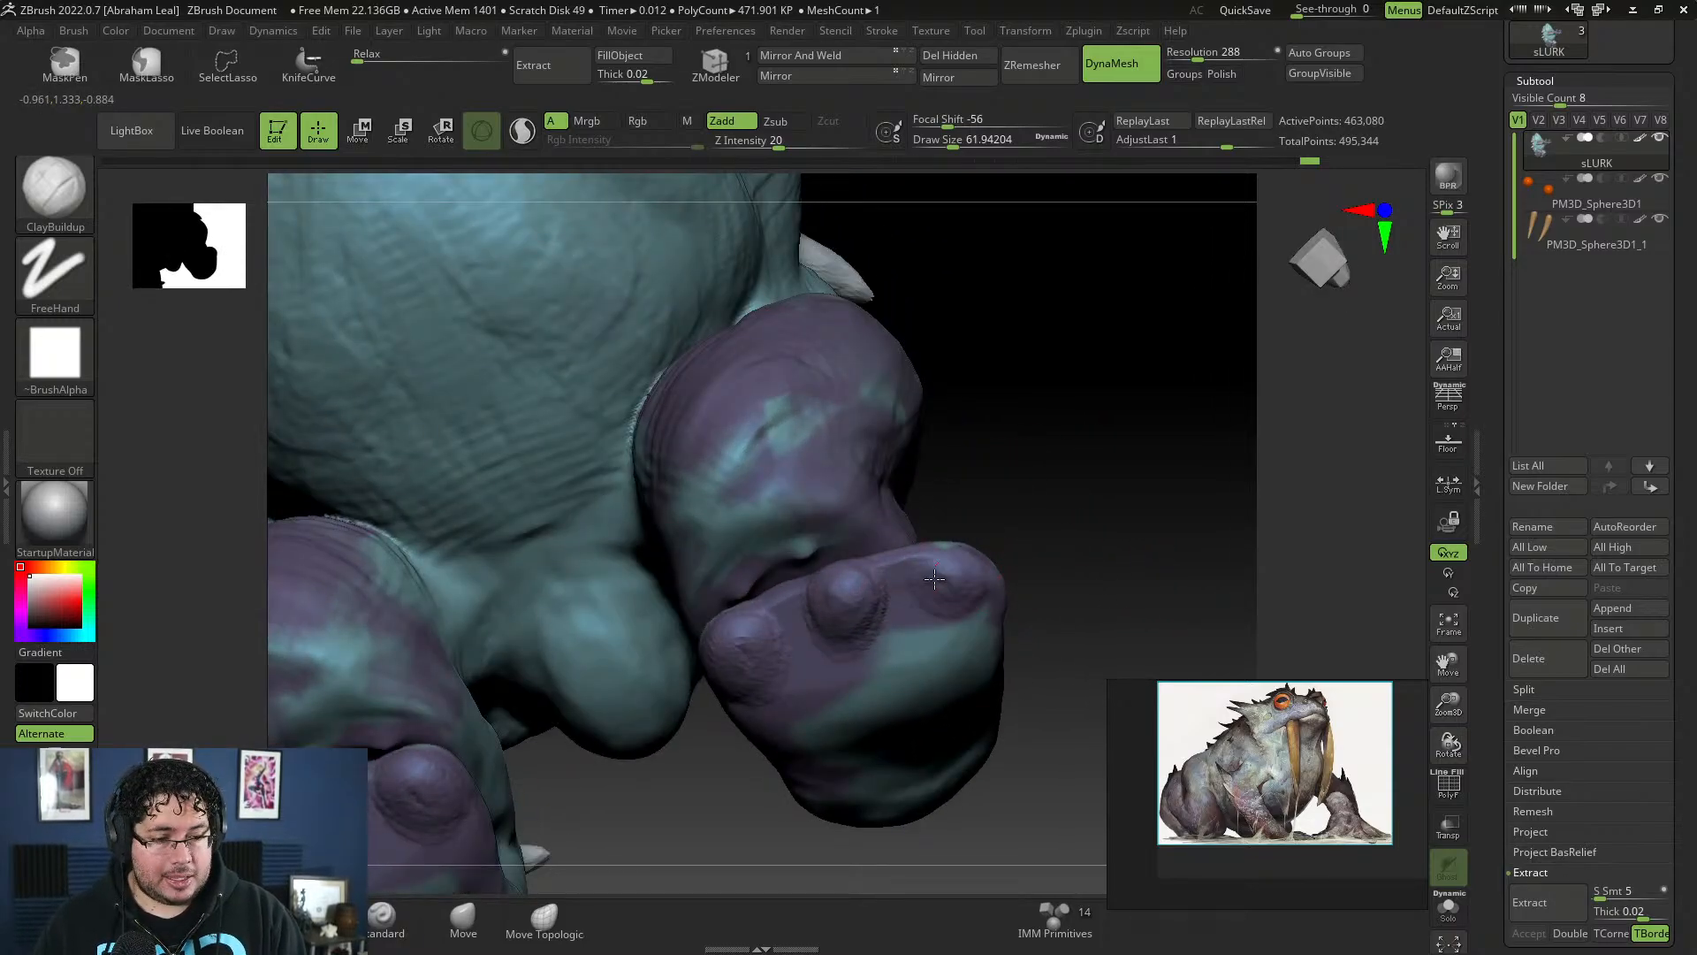
- Extend the outer and middle toes back over the top of the hind foot with ClayBuildup strokes
{"action": "mouse_move", "coordinate": [949, 597]}
{"action": "right_mouse_down"}
{"action": "mouse_move", "coordinate": [995, 574]}
{"action": "mouse_move", "coordinate": [969, 550]}
{"action": "mouse_move", "coordinate": [983, 543]}
{"action": "mouse_move", "coordinate": [1034, 606]}
{"action": "mouse_move", "coordinate": [991, 532]}
{"action": "right_mouse_up"}
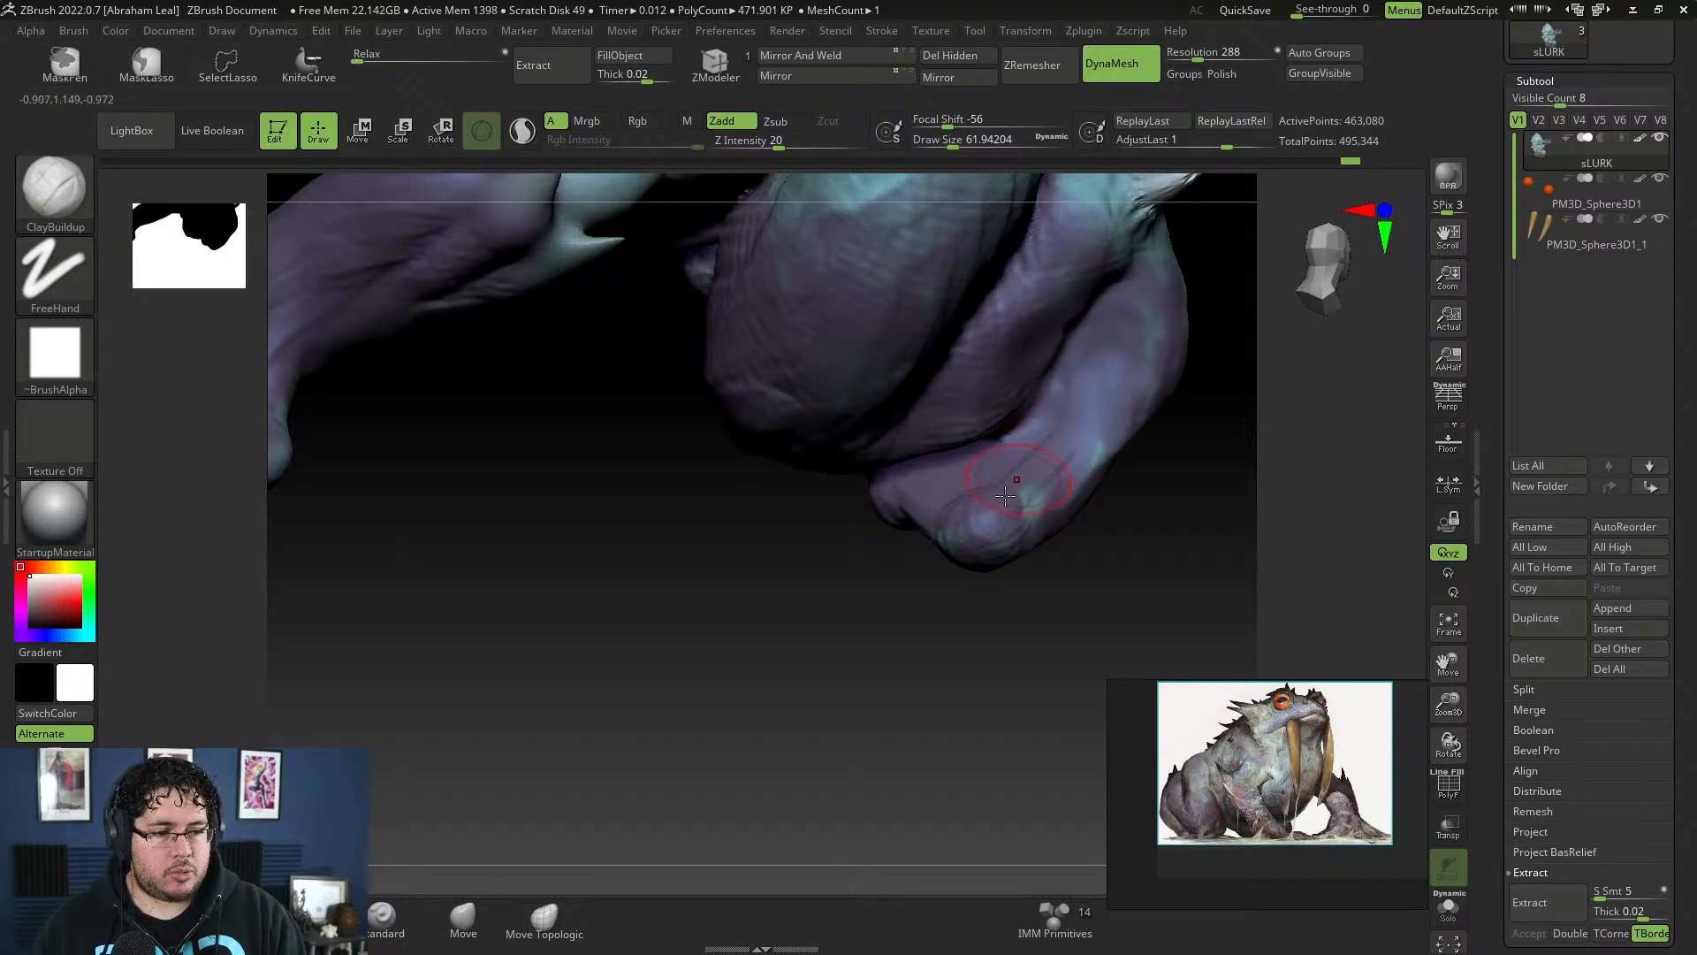
{"action": "left_click_drag", "start_coordinate": [1065, 448], "coordinate": [1078, 464]}
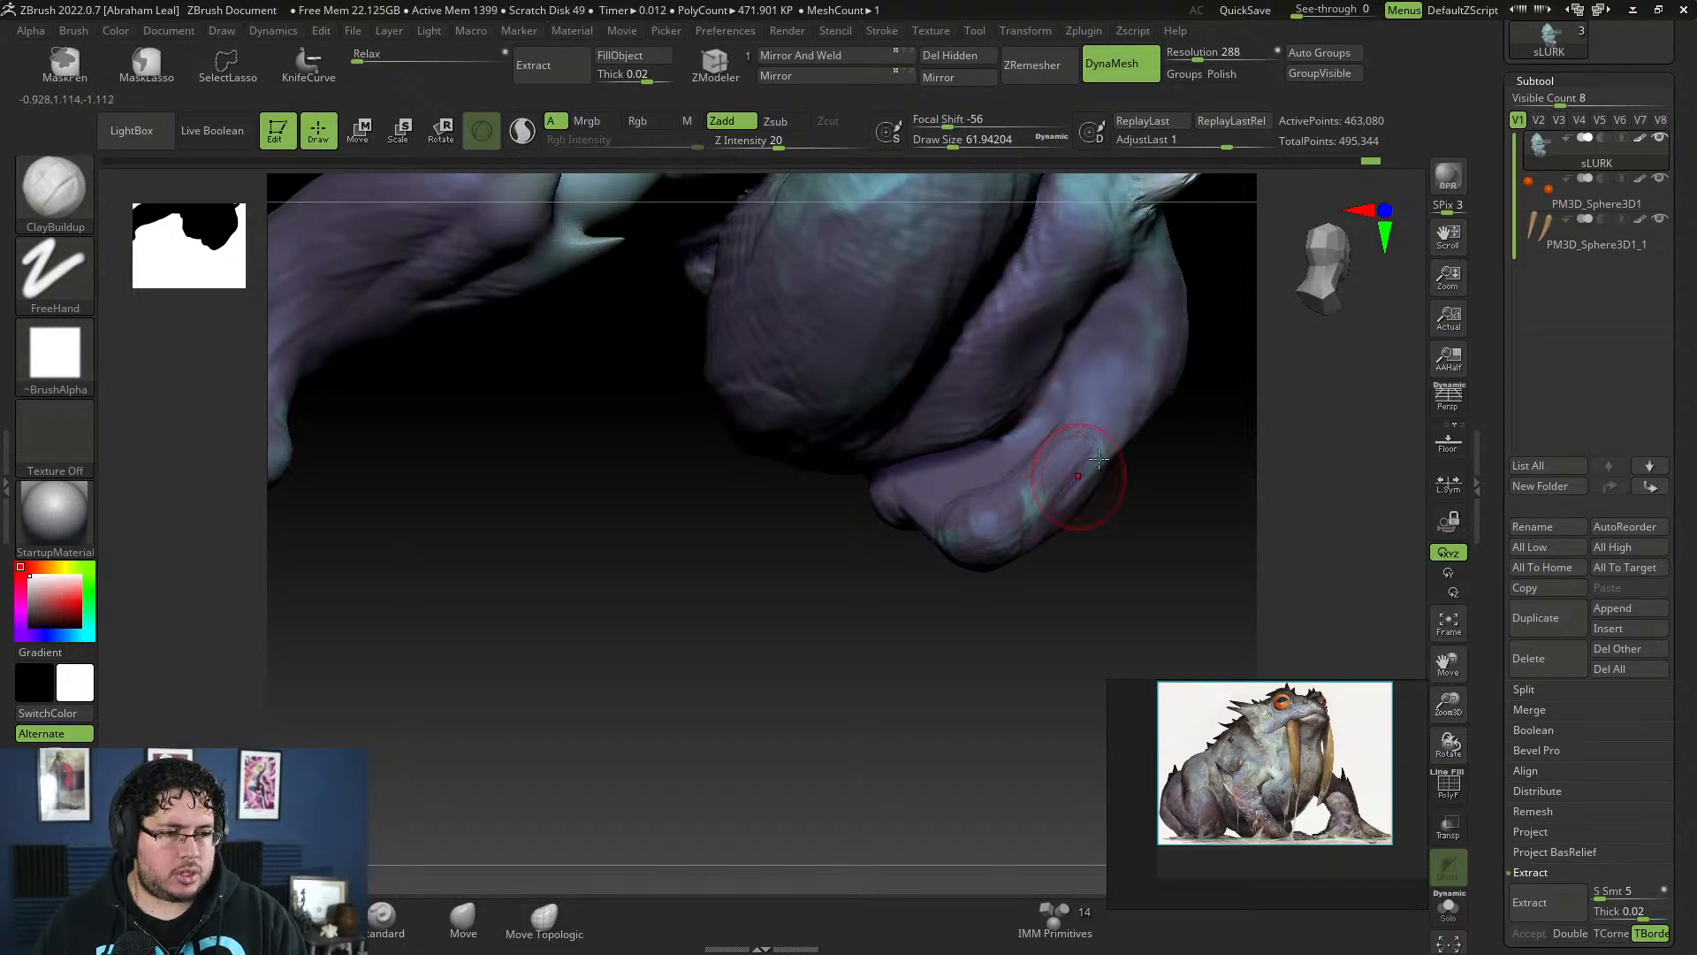
{"action": "right_click_drag", "start_coordinate": [1085, 570], "coordinate": [1046, 518]}
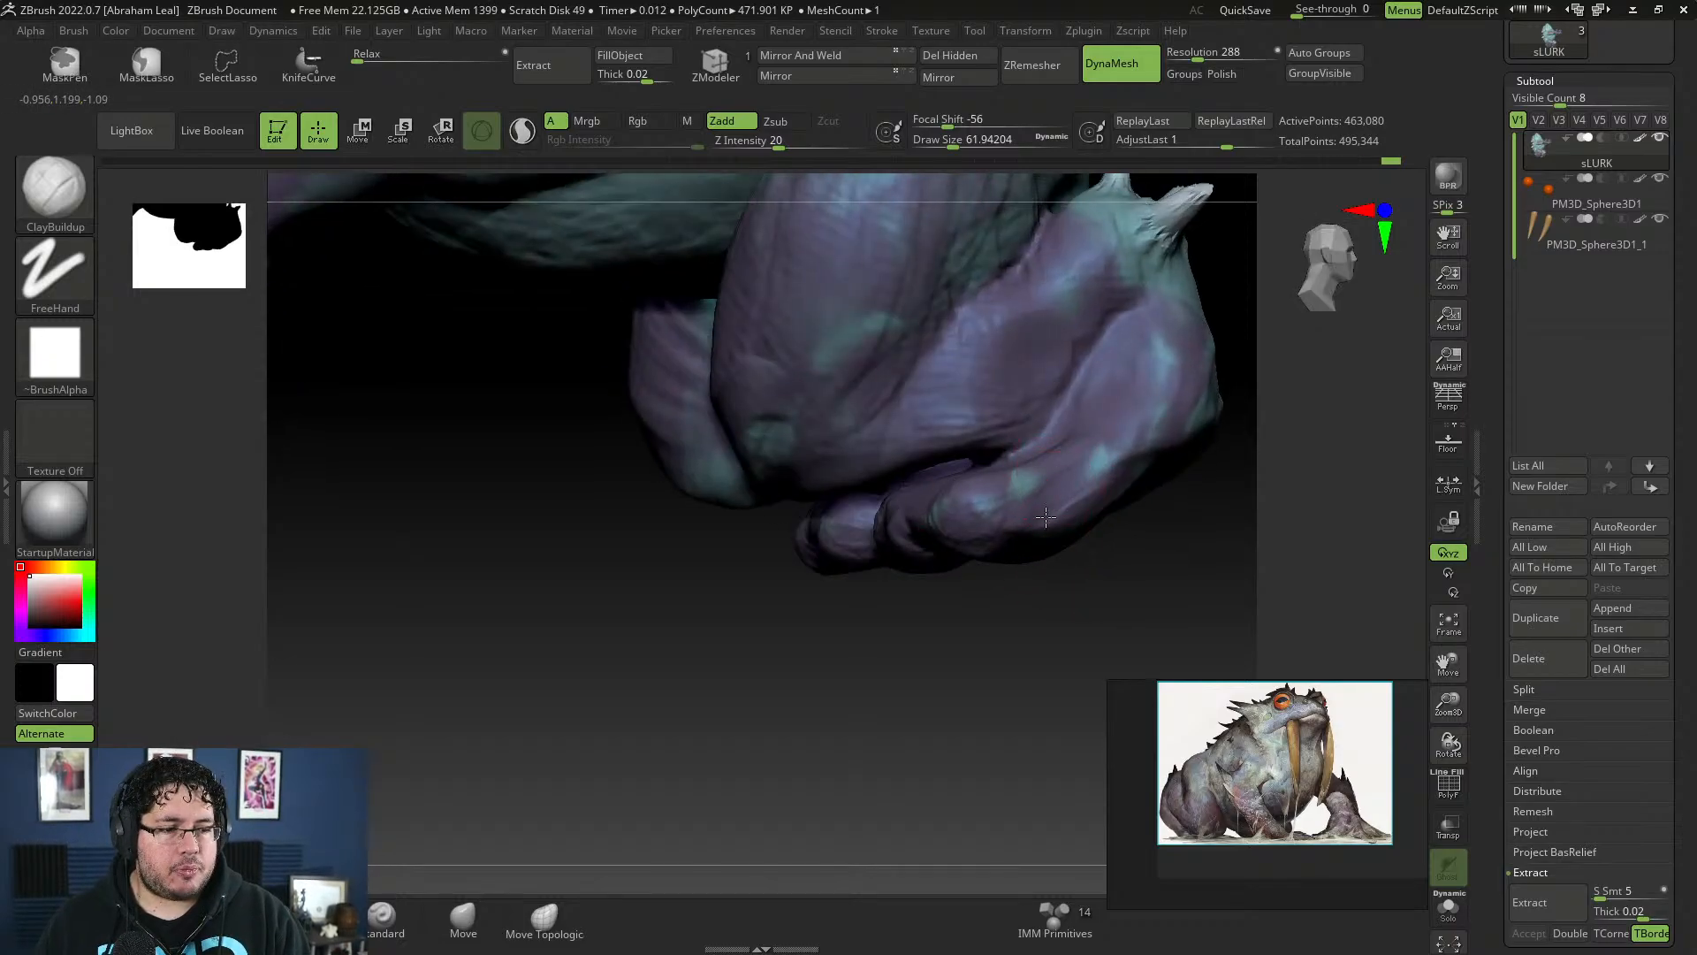
{"action": "mouse_move", "coordinate": [1076, 503]}
{"action": "left_mouse_down"}
{"action": "mouse_move", "coordinate": [1114, 479]}
{"action": "mouse_move", "coordinate": [1094, 484]}
{"action": "left_mouse_up"}
{"action": "right_click_drag", "start_coordinate": [1024, 612], "coordinate": [1127, 590]}
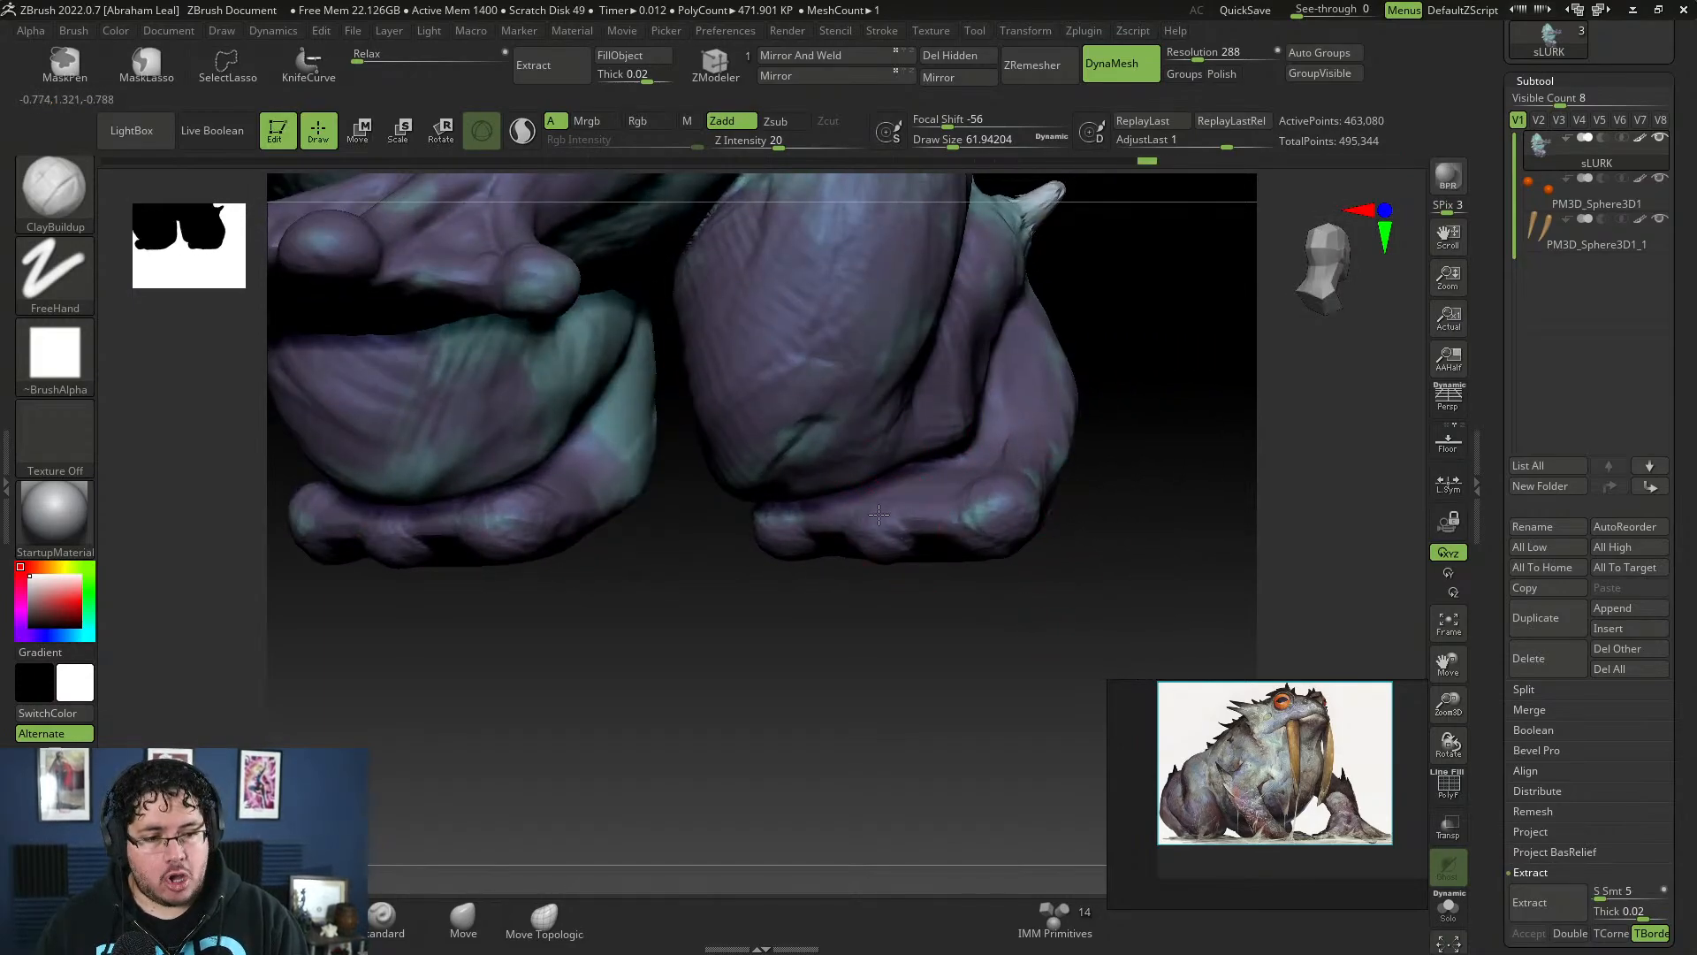
{"action": "right_click_drag", "start_coordinate": [899, 525], "coordinate": [928, 502]}
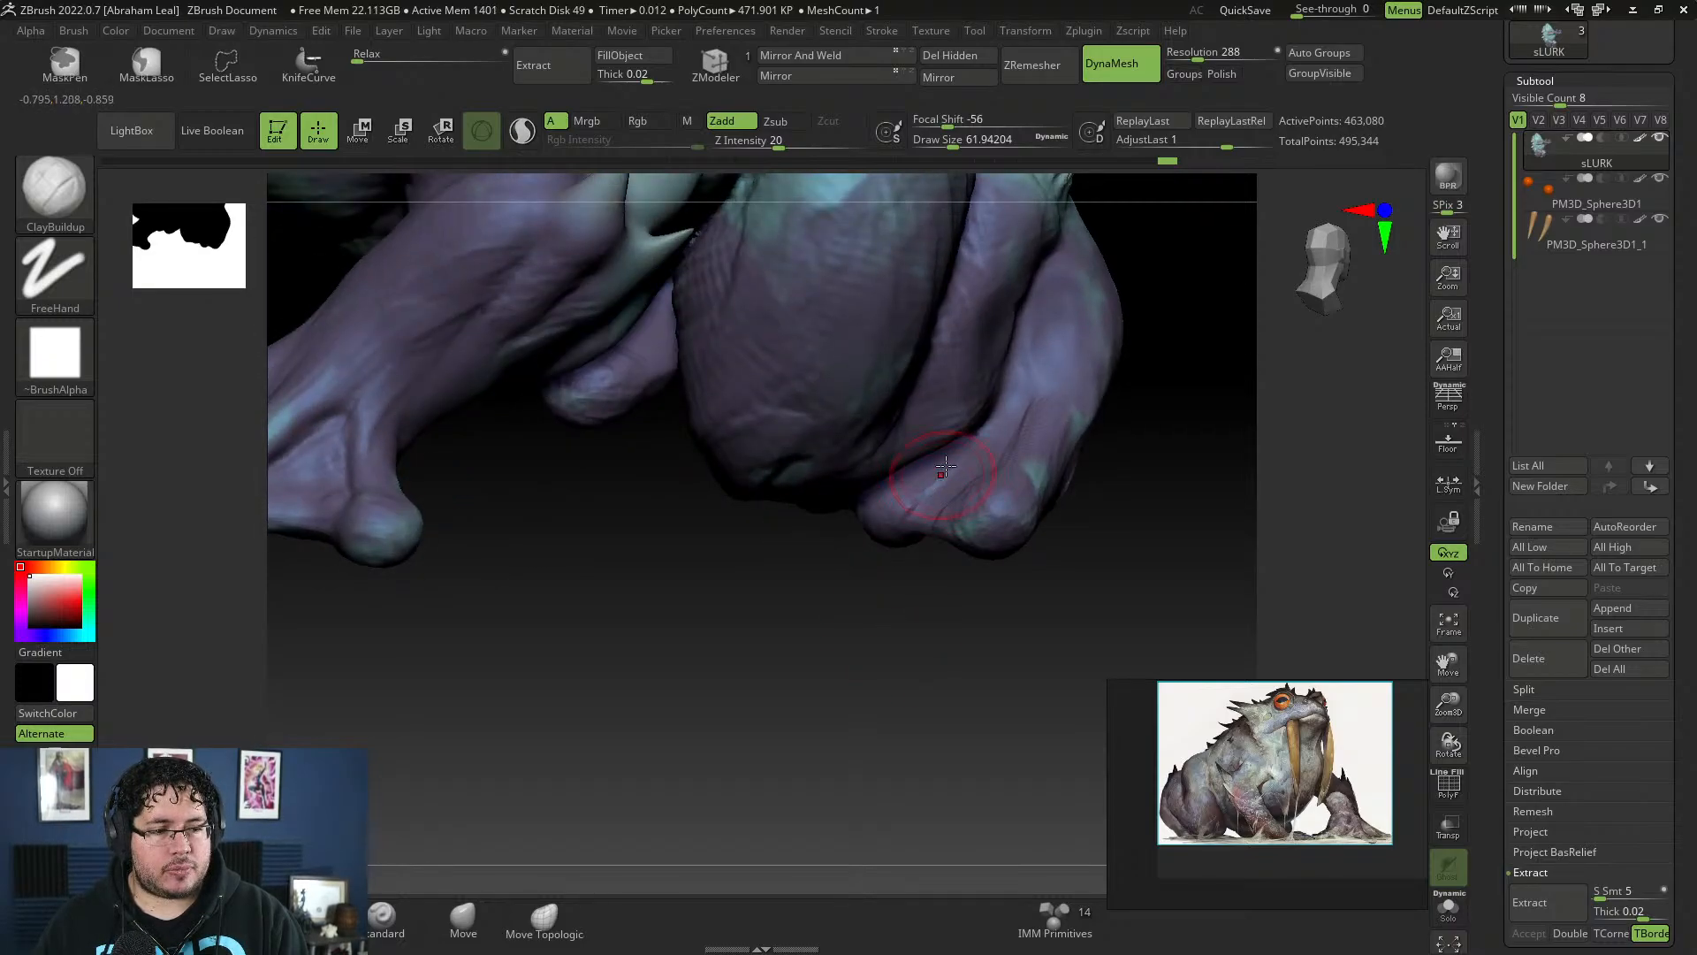
- Set the draw size to about 71 and build up the inner side of the hind foot behind the first toe
{"action": "mouse_move", "coordinate": [944, 466]}
{"action": "right_mouse_down"}
{"action": "mouse_move", "coordinate": [937, 495]}
{"action": "mouse_move", "coordinate": [978, 560]}
{"action": "mouse_move", "coordinate": [928, 457]}
{"action": "mouse_move", "coordinate": [875, 595]}
{"action": "mouse_move", "coordinate": [879, 542]}
{"action": "mouse_move", "coordinate": [913, 553]}
{"action": "right_mouse_up"}
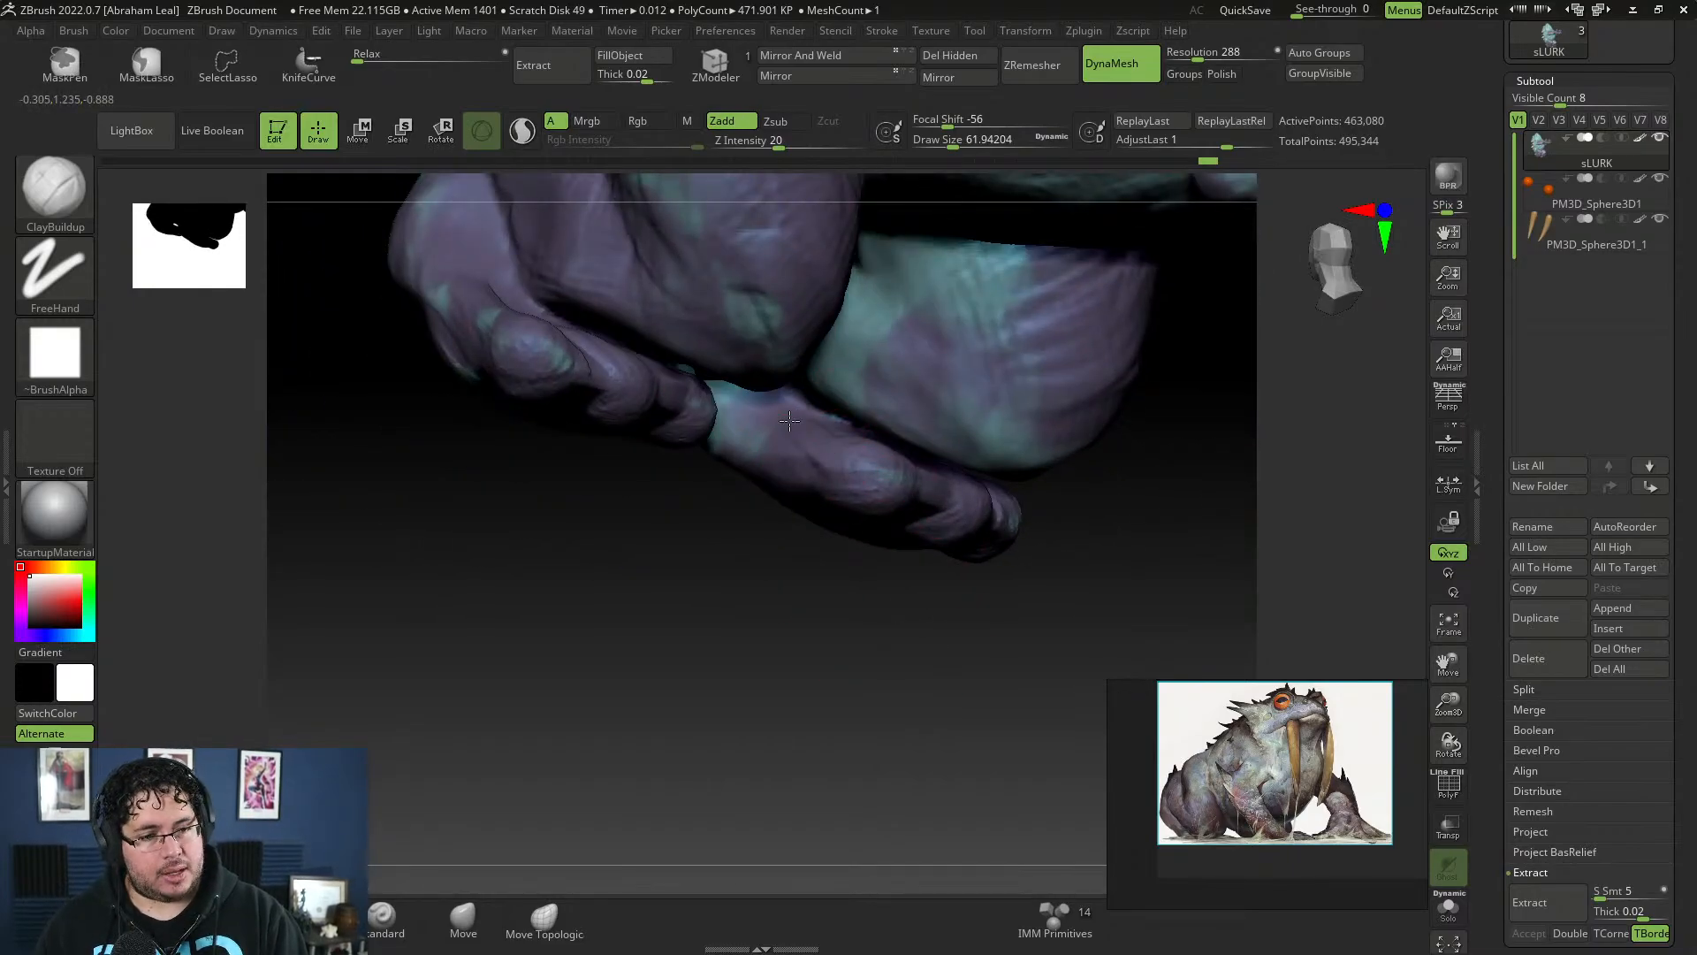
{"action": "right_click_drag", "start_coordinate": [794, 454], "coordinate": [802, 494]}
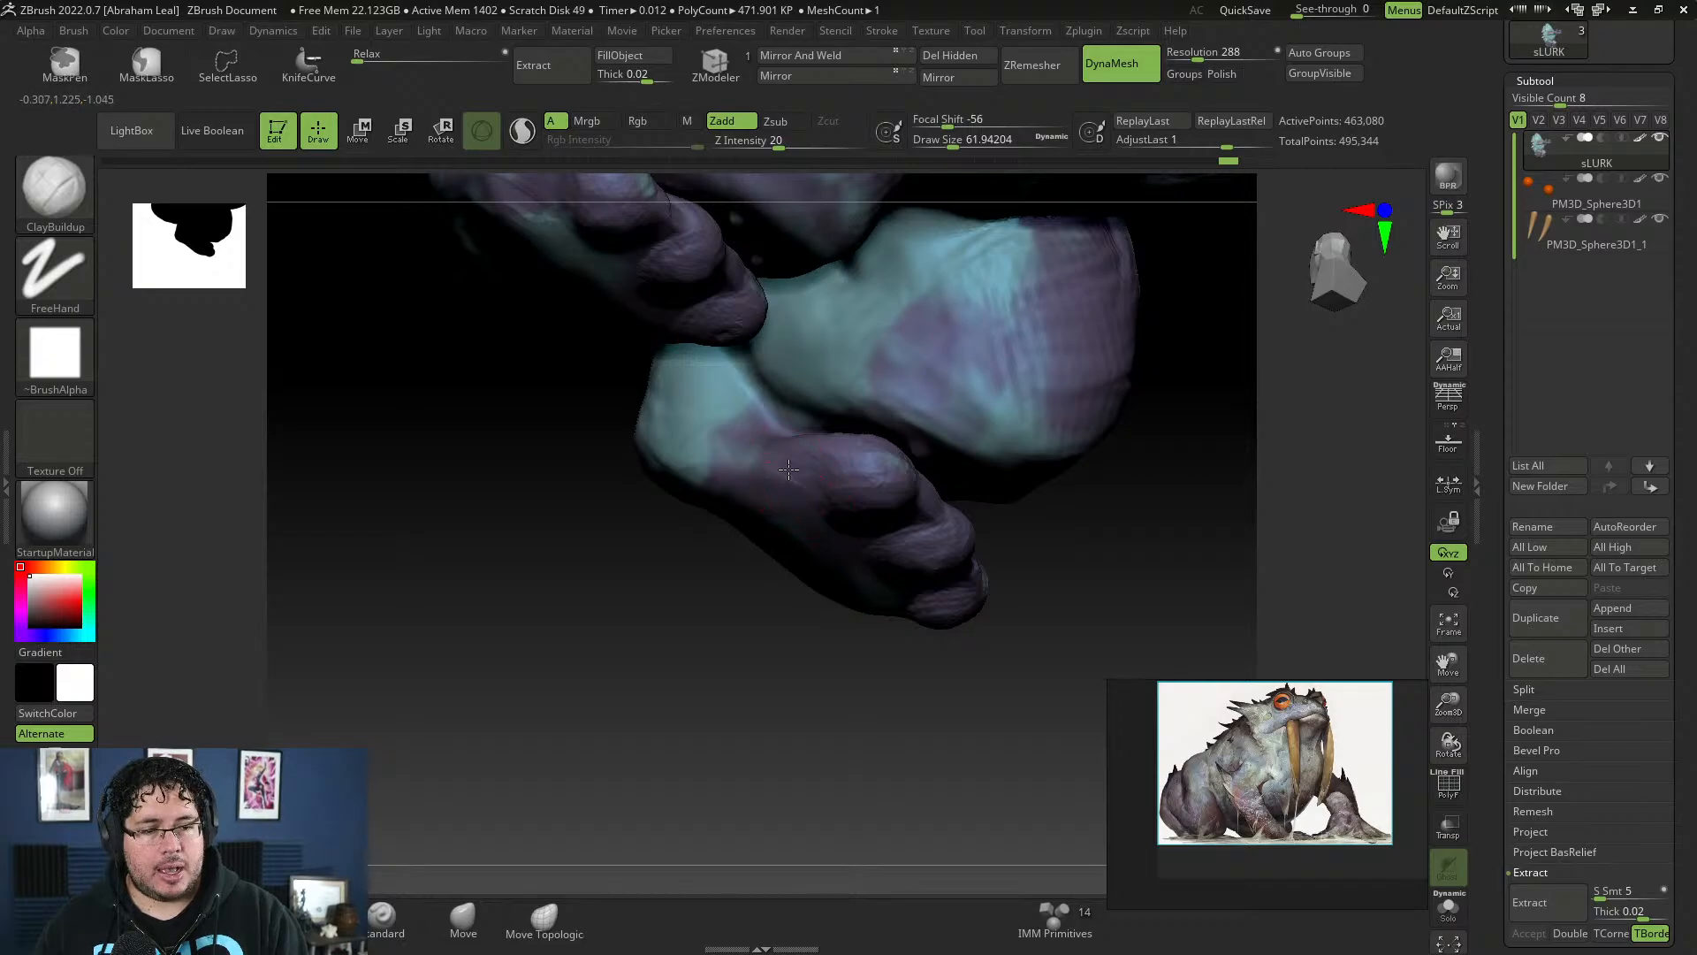
{"action": "key", "text": "space"}
{"action": "mouse_move", "coordinate": [774, 456]}
{"action": "left_mouse_down"}
{"action": "mouse_move", "coordinate": [786, 488]}
{"action": "mouse_move", "coordinate": [751, 465]}
{"action": "mouse_move", "coordinate": [792, 469]}
{"action": "left_mouse_up"}
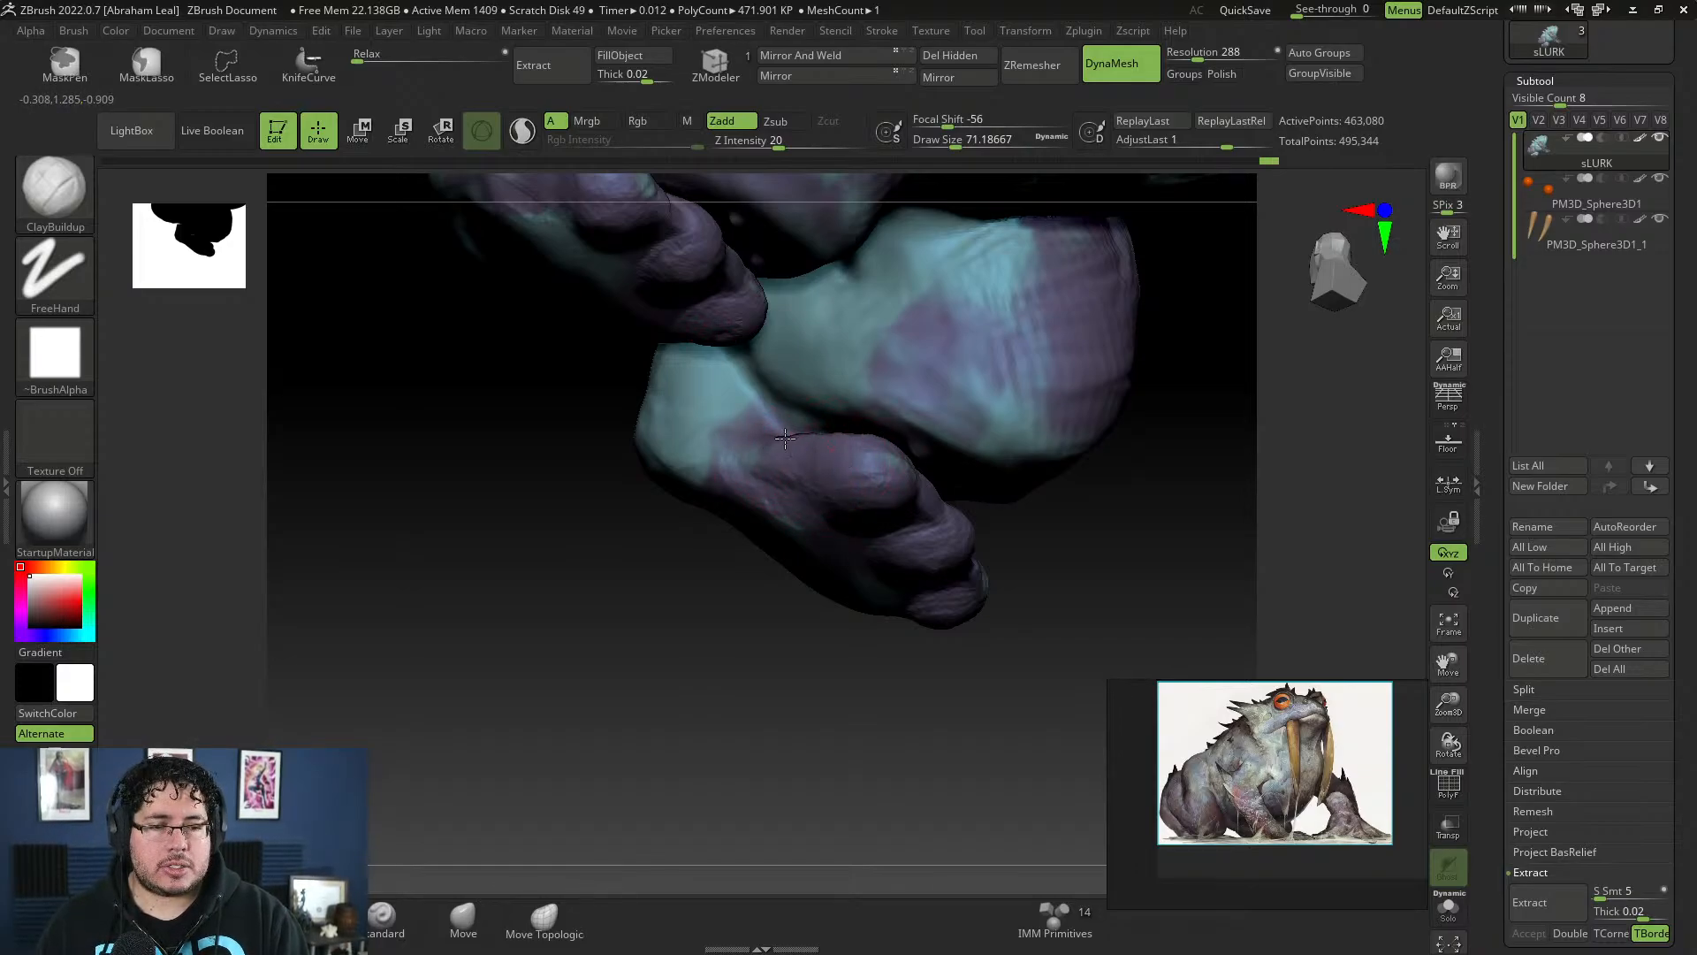
{"action": "right_click_drag", "start_coordinate": [729, 436], "coordinate": [761, 563]}
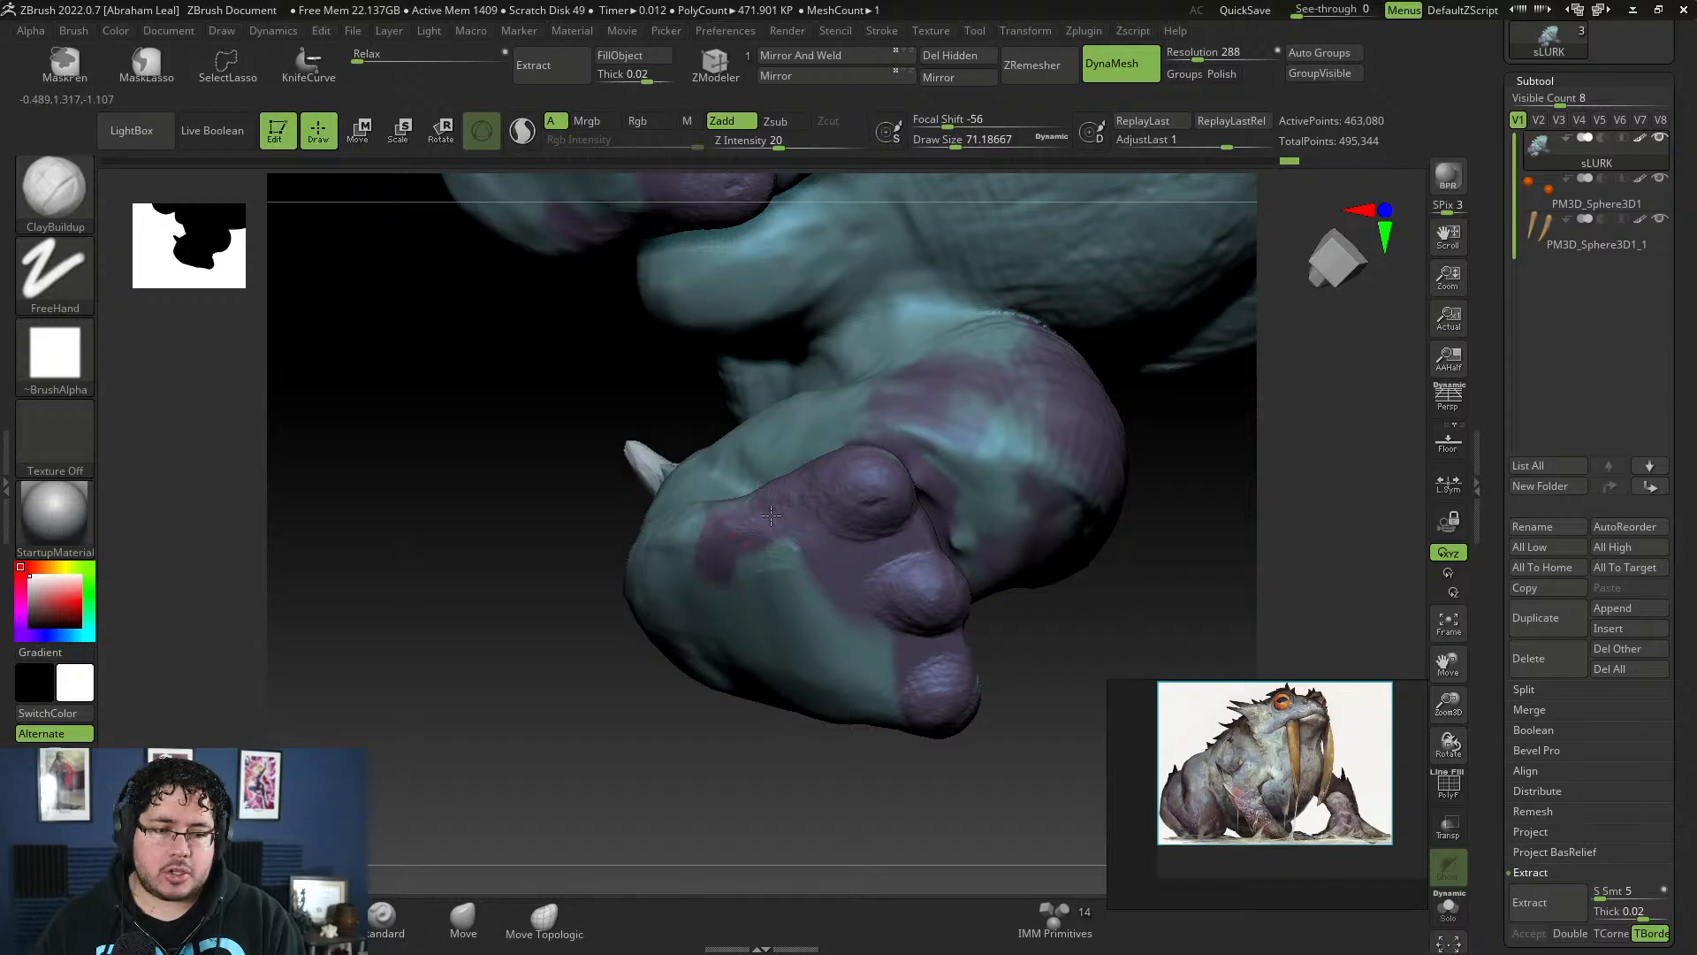
{"action": "right_click_drag", "start_coordinate": [711, 645], "coordinate": [690, 575]}
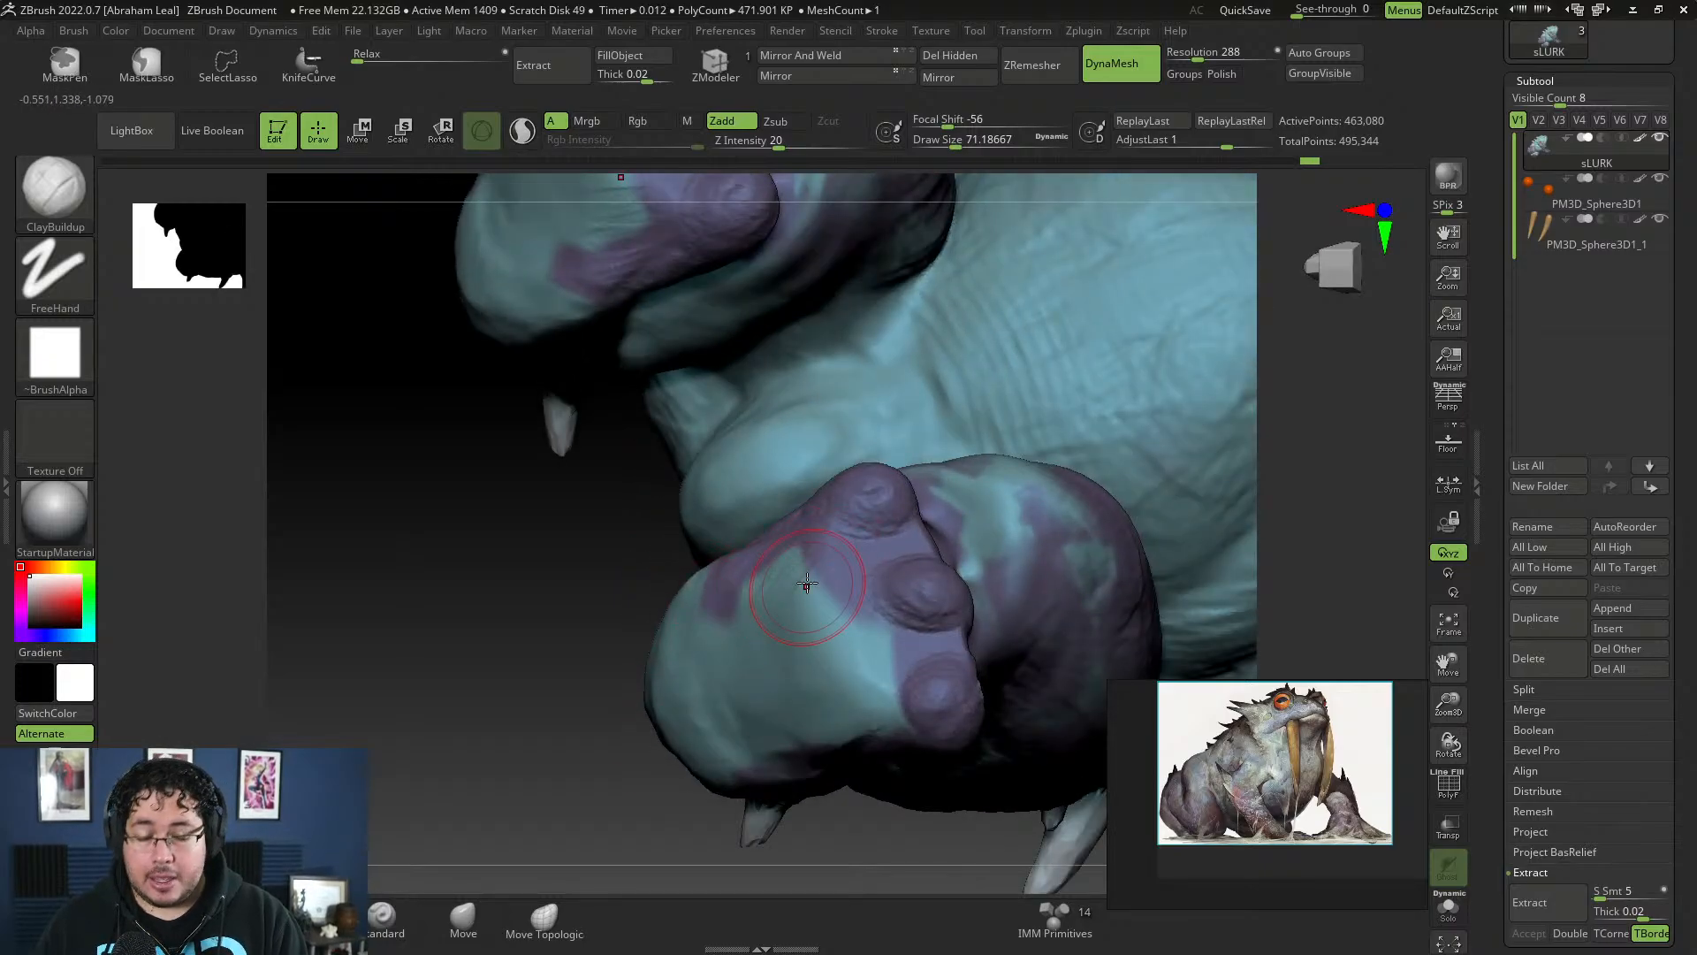
- Set the draw size to about 103 and add broad clay volume behind the inner toe toward the heel
{"action": "mouse_move", "coordinate": [803, 595]}
{"action": "right_mouse_down"}
{"action": "mouse_move", "coordinate": [672, 655]}
{"action": "mouse_move", "coordinate": [1046, 637]}
{"action": "mouse_move", "coordinate": [1030, 544]}
{"action": "right_mouse_up"}
{"action": "key", "text": "space"}
{"action": "left_click_drag", "start_coordinate": [1012, 522], "coordinate": [1025, 520]}
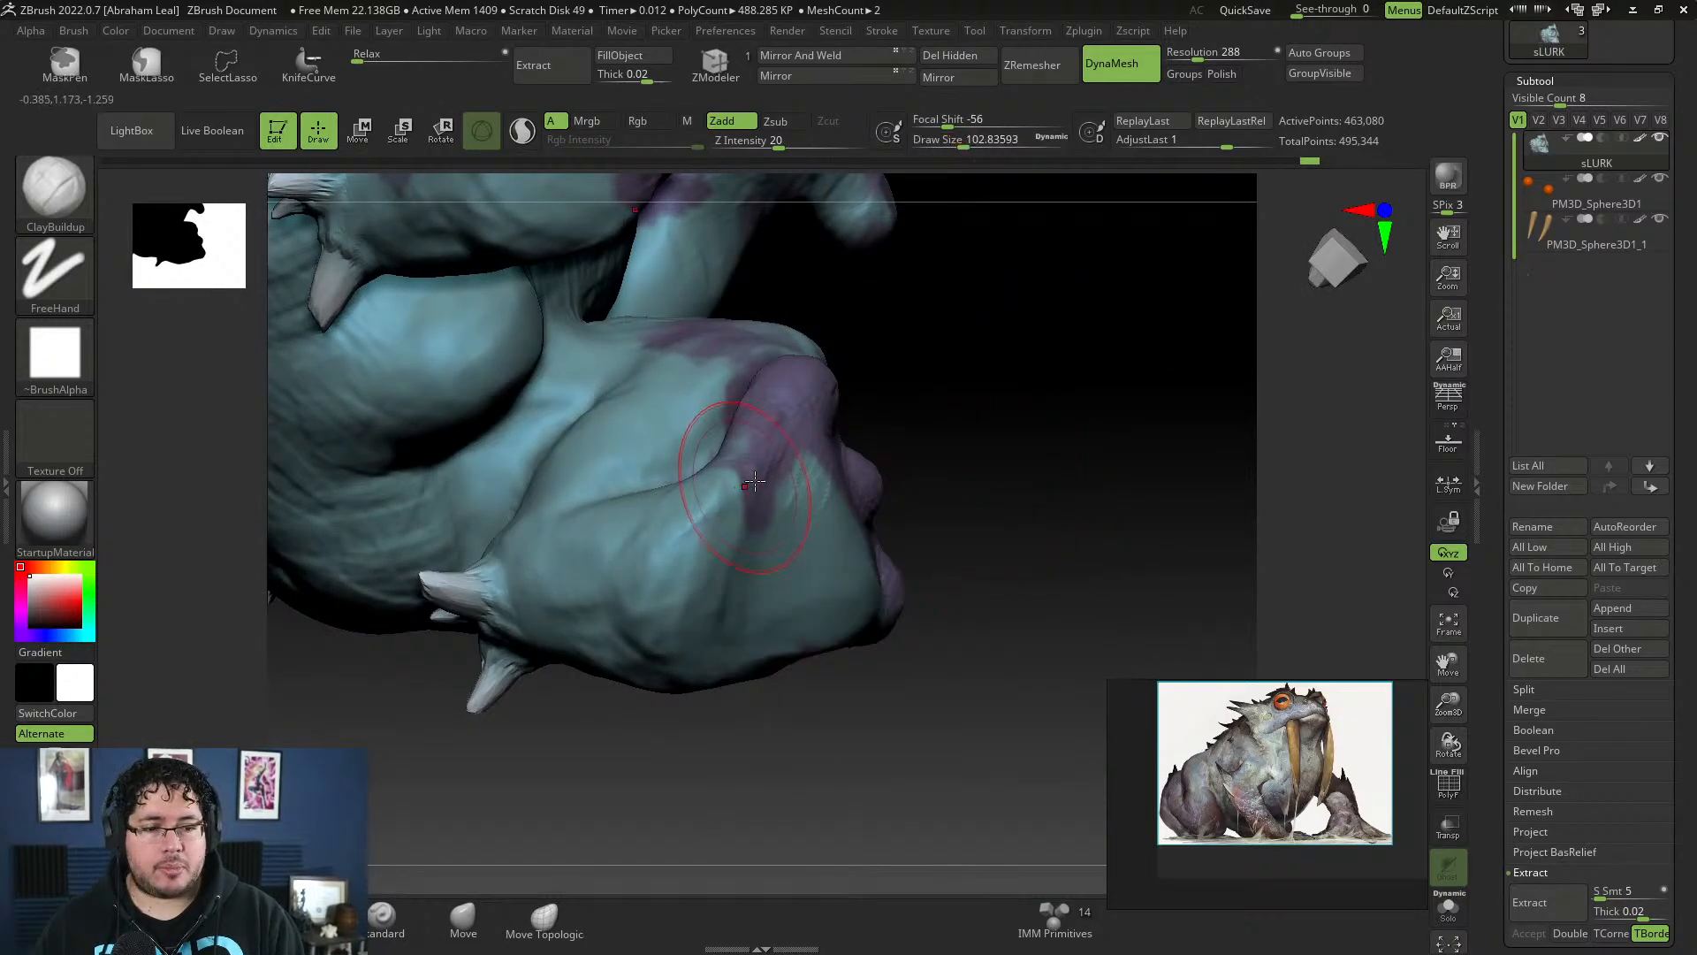
{"action": "left_click_drag", "start_coordinate": [709, 510], "coordinate": [705, 532]}
{"action": "right_click_drag", "start_coordinate": [901, 544], "coordinate": [778, 553]}
- Reduce the draw size to about 81 and sculpt ridges across the hind foot's sole from the toes toward the heel
{"action": "key", "text": "space"}
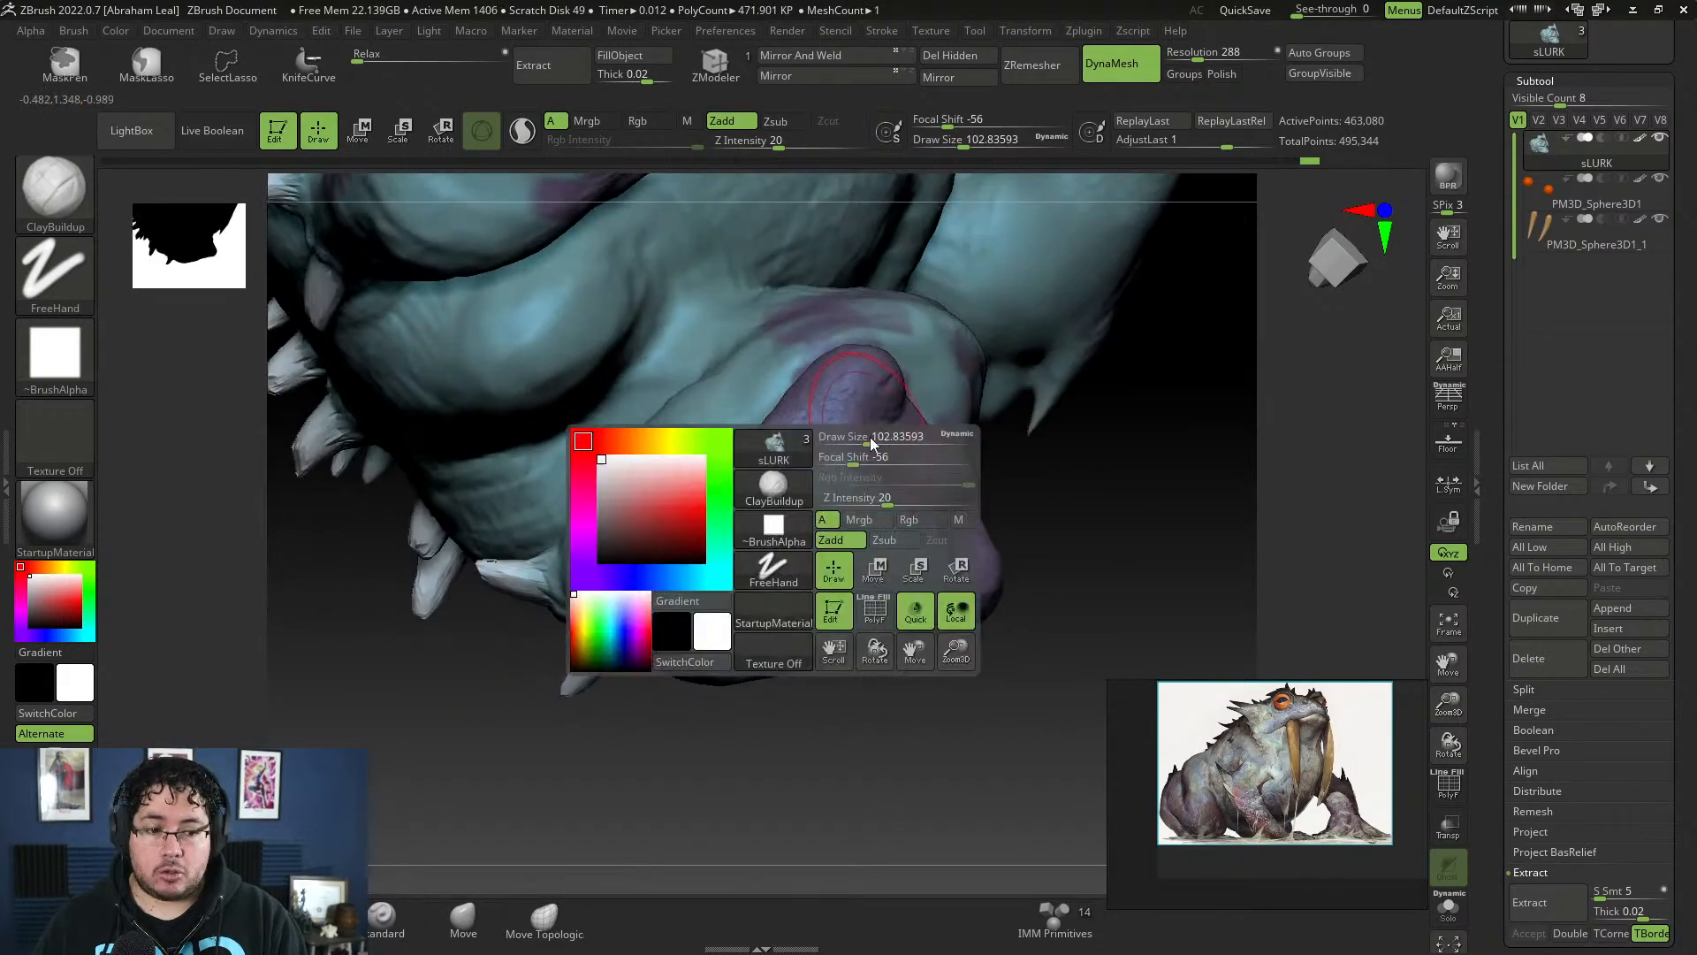
{"action": "left_click_drag", "start_coordinate": [872, 443], "coordinate": [859, 442]}
{"action": "mouse_move", "coordinate": [809, 515]}
{"action": "left_mouse_down"}
{"action": "mouse_move", "coordinate": [830, 484]}
{"action": "mouse_move", "coordinate": [902, 489]}
{"action": "left_mouse_up"}
{"action": "key", "text": "space"}
{"action": "right_click_drag", "start_coordinate": [948, 505], "coordinate": [916, 488]}
{"action": "key", "text": "space"}
{"action": "mouse_move", "coordinate": [916, 488]}
{"action": "left_mouse_down"}
{"action": "mouse_move", "coordinate": [760, 578]}
{"action": "mouse_move", "coordinate": [853, 491]}
{"action": "mouse_move", "coordinate": [884, 534]}
{"action": "mouse_move", "coordinate": [773, 562]}
{"action": "mouse_move", "coordinate": [800, 484]}
{"action": "left_mouse_up"}
{"action": "mouse_move", "coordinate": [901, 449]}
{"action": "left_mouse_down"}
{"action": "mouse_move", "coordinate": [796, 487]}
{"action": "mouse_move", "coordinate": [885, 575]}
{"action": "mouse_move", "coordinate": [849, 566]}
{"action": "mouse_move", "coordinate": [792, 612]}
{"action": "left_mouse_up"}
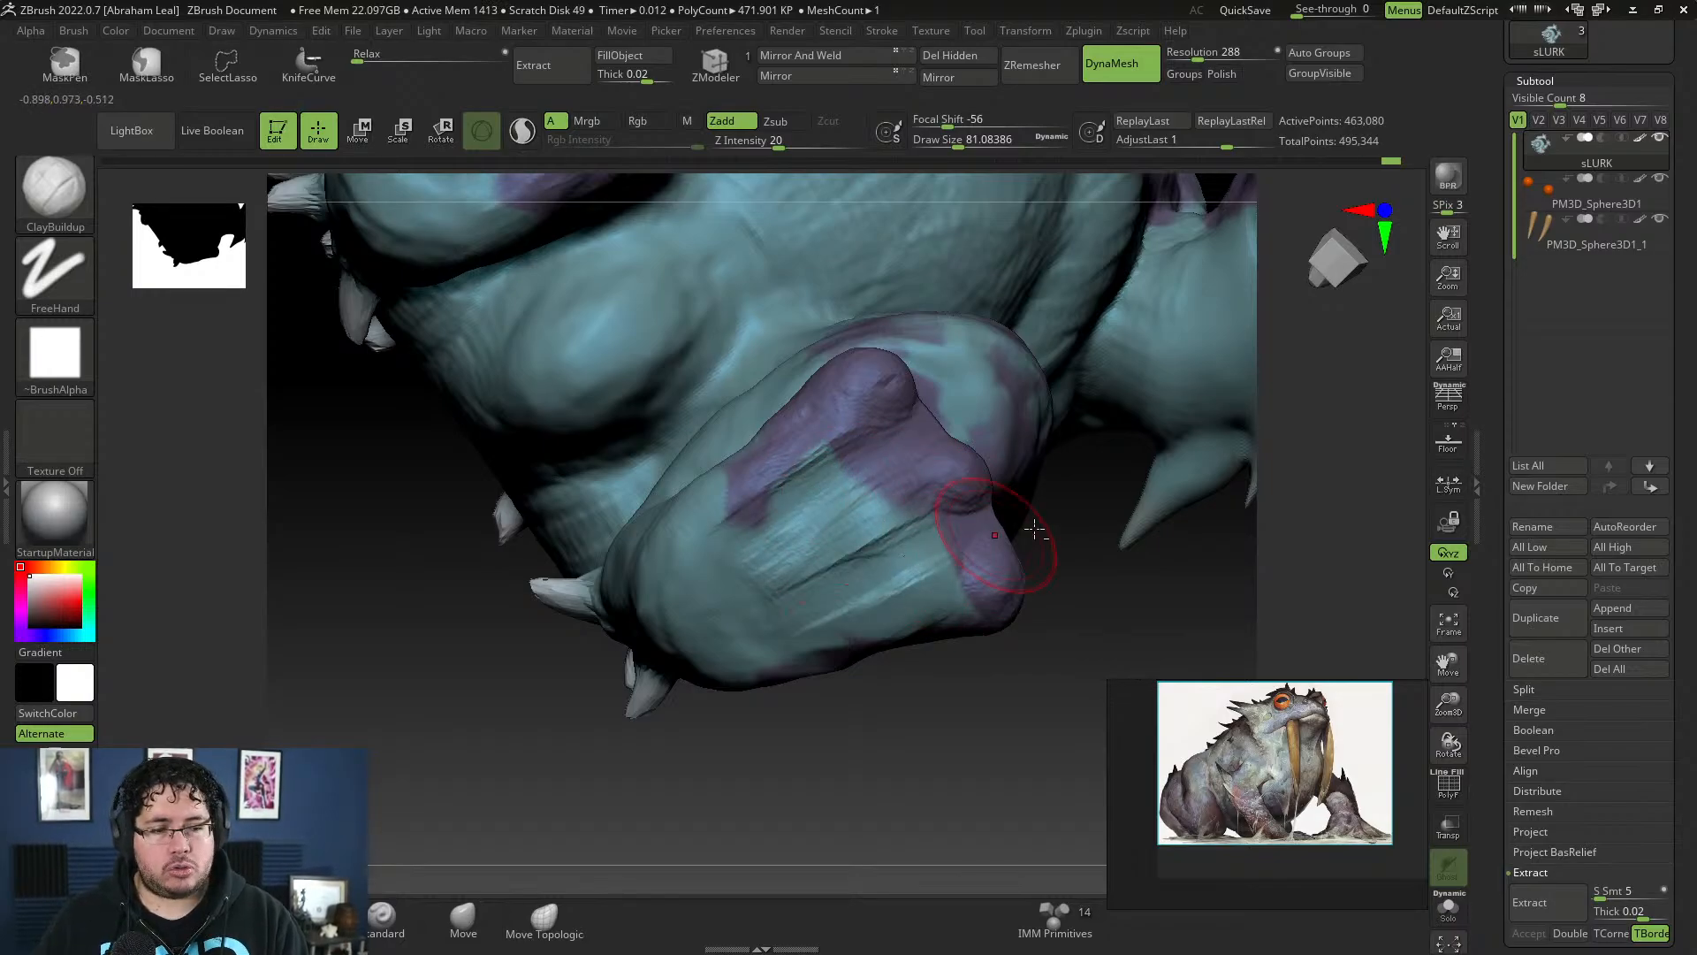
- Reduce the draw size to about 45 and refine the hind foot's toe tips with ClayBuildup
{"action": "key", "text": "space"}
{"action": "left_click_drag", "start_coordinate": [1035, 529], "coordinate": [982, 526]}
{"action": "right_click_drag", "start_coordinate": [1024, 562], "coordinate": [1035, 528]}
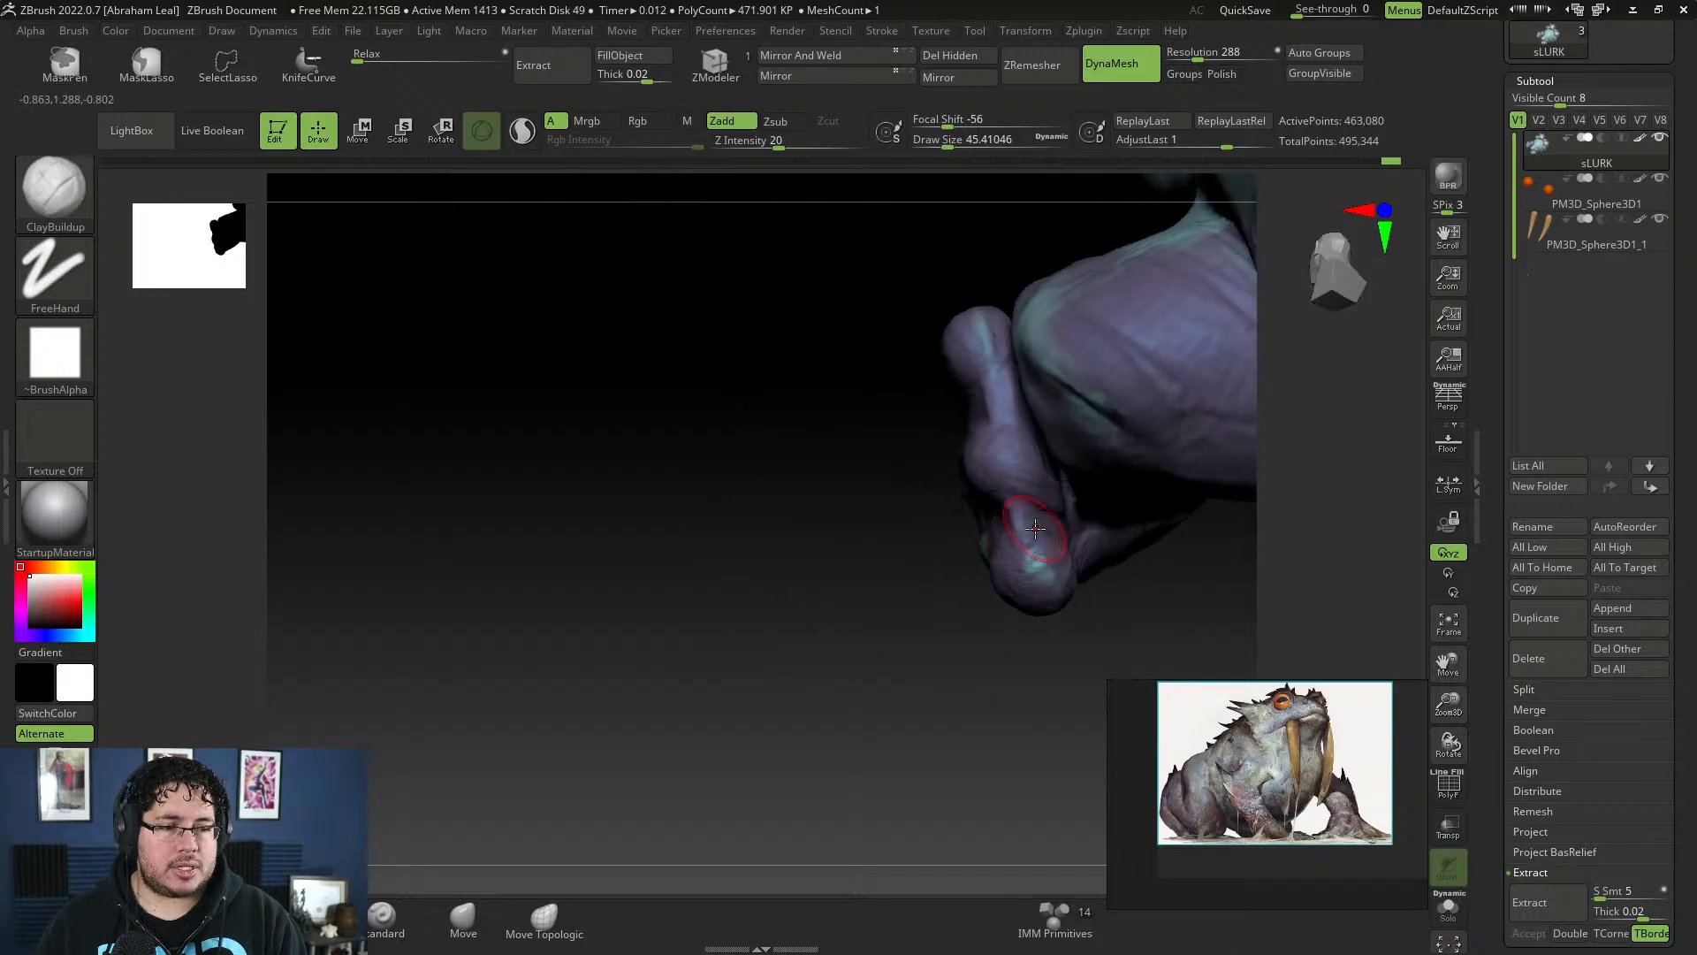
{"action": "mouse_move", "coordinate": [911, 529]}
{"action": "left_mouse_down"}
{"action": "mouse_move", "coordinate": [882, 614]}
{"action": "mouse_move", "coordinate": [1010, 498]}
{"action": "left_mouse_up"}
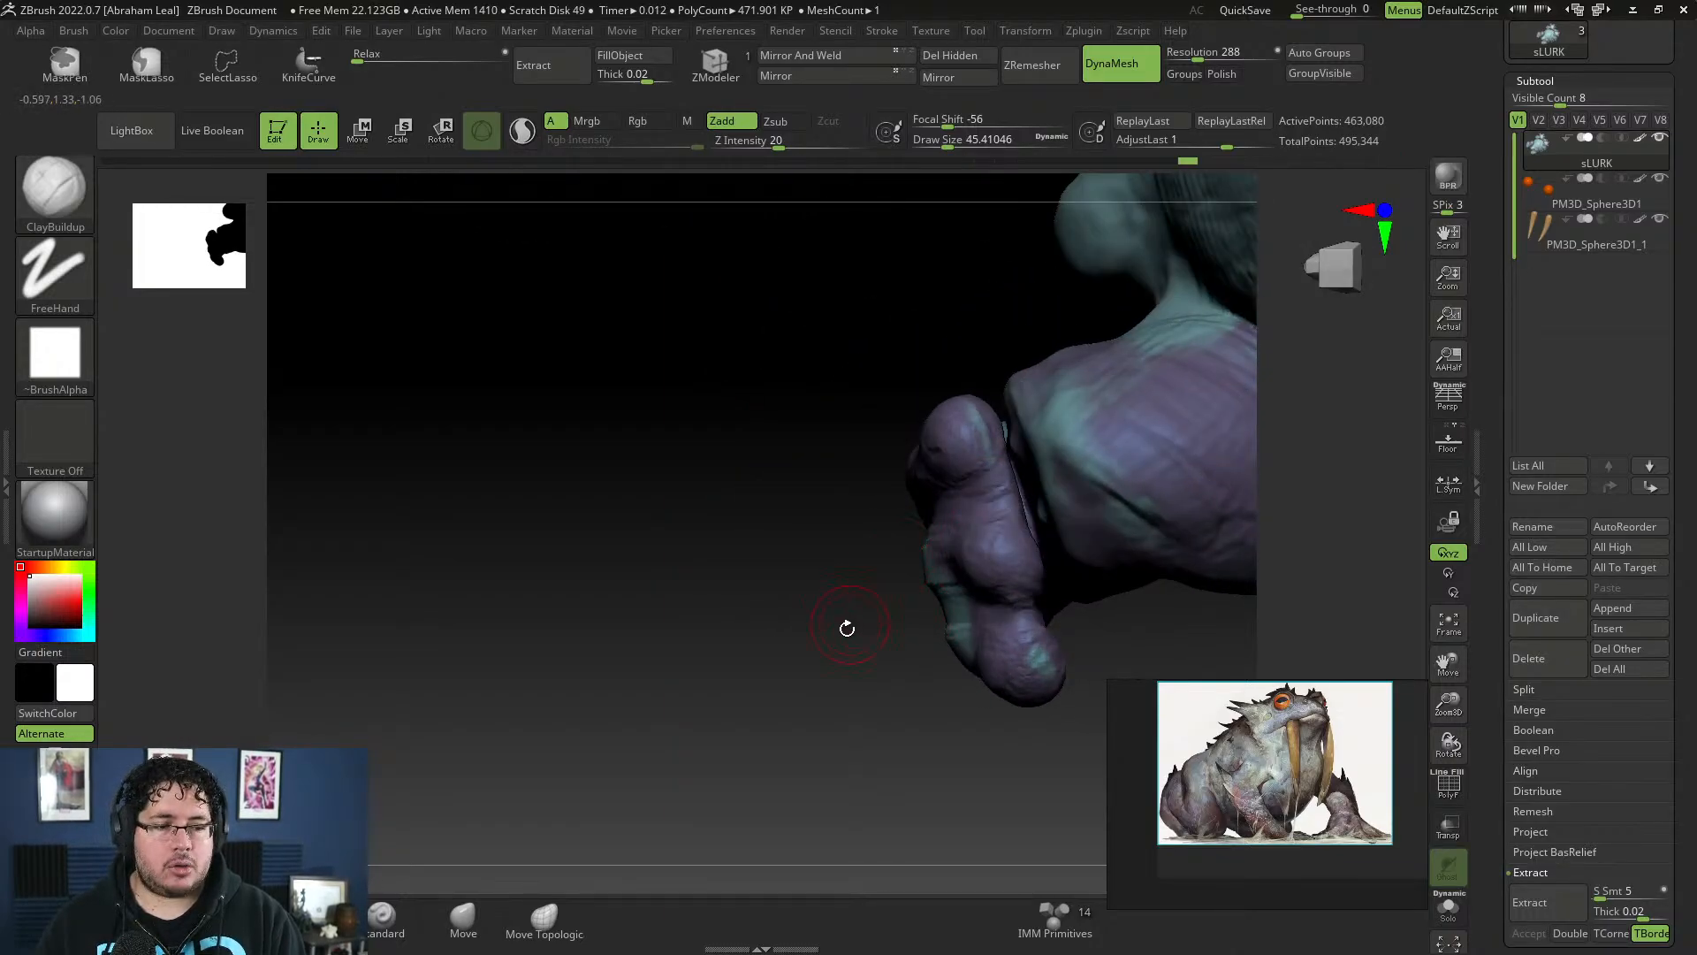
- Set the draw size to about 78 and add ClayBuildup strokes across the hind foot's sole between the toes and heel
{"action": "right_click_drag", "start_coordinate": [845, 622], "coordinate": [824, 619]}
{"action": "key", "text": "space"}
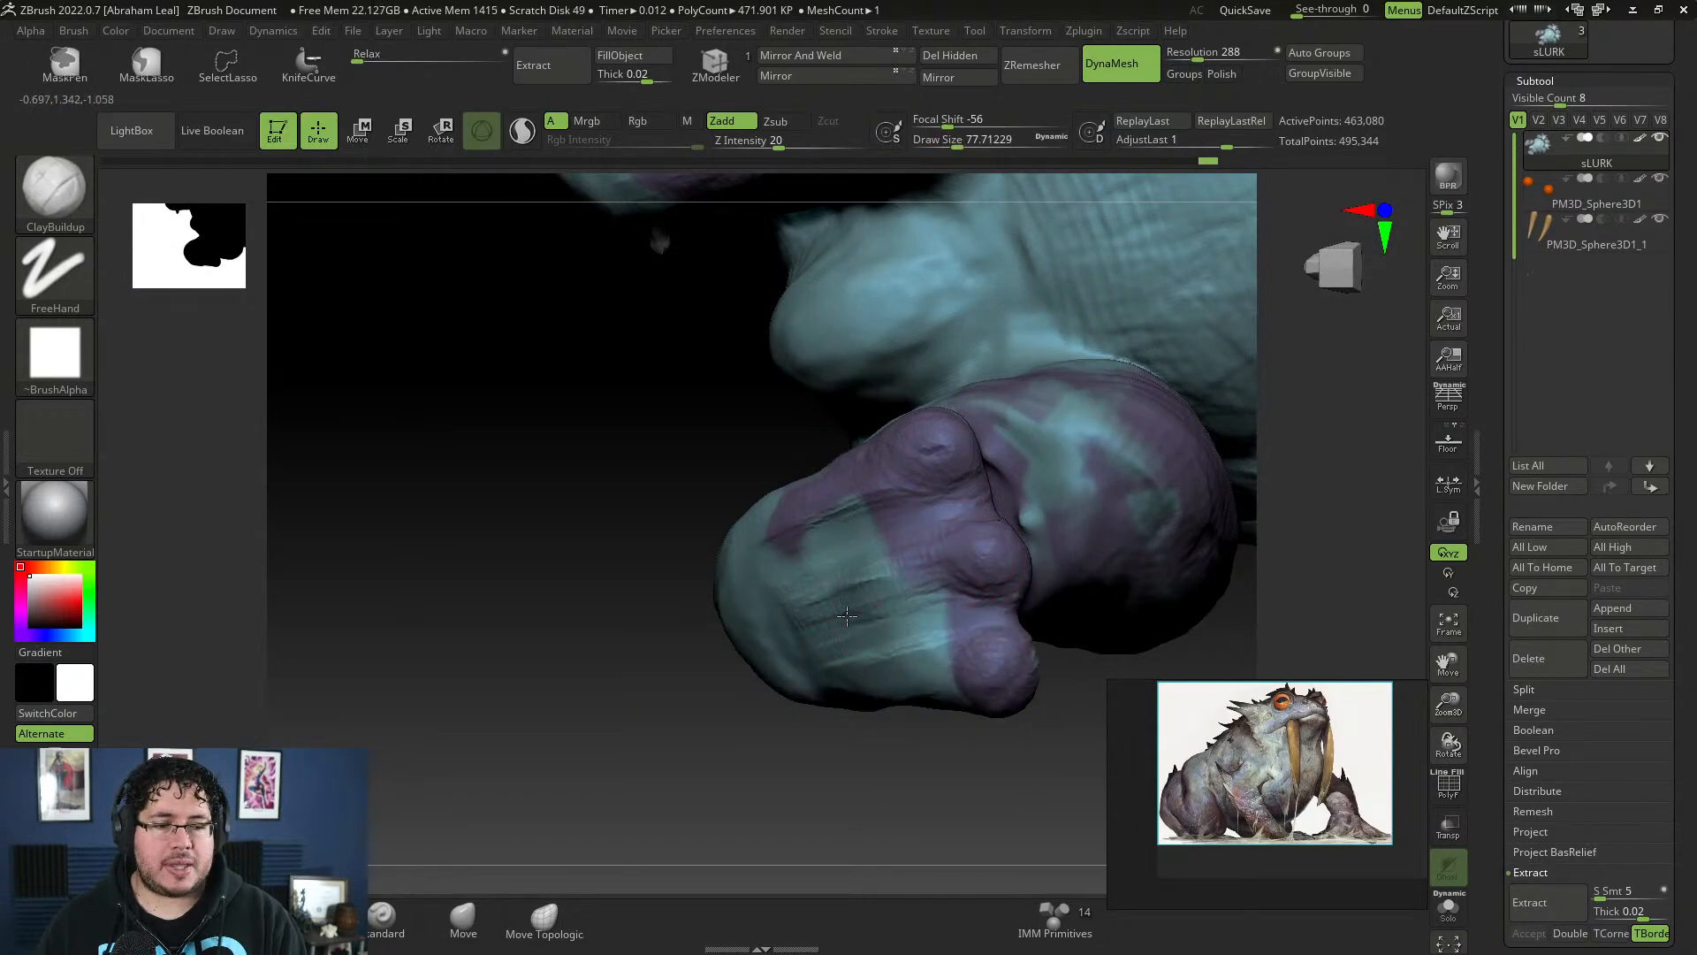
{"action": "mouse_move", "coordinate": [847, 617]}
{"action": "left_mouse_down"}
{"action": "mouse_move", "coordinate": [884, 605]}
{"action": "mouse_move", "coordinate": [847, 594]}
{"action": "left_mouse_up"}
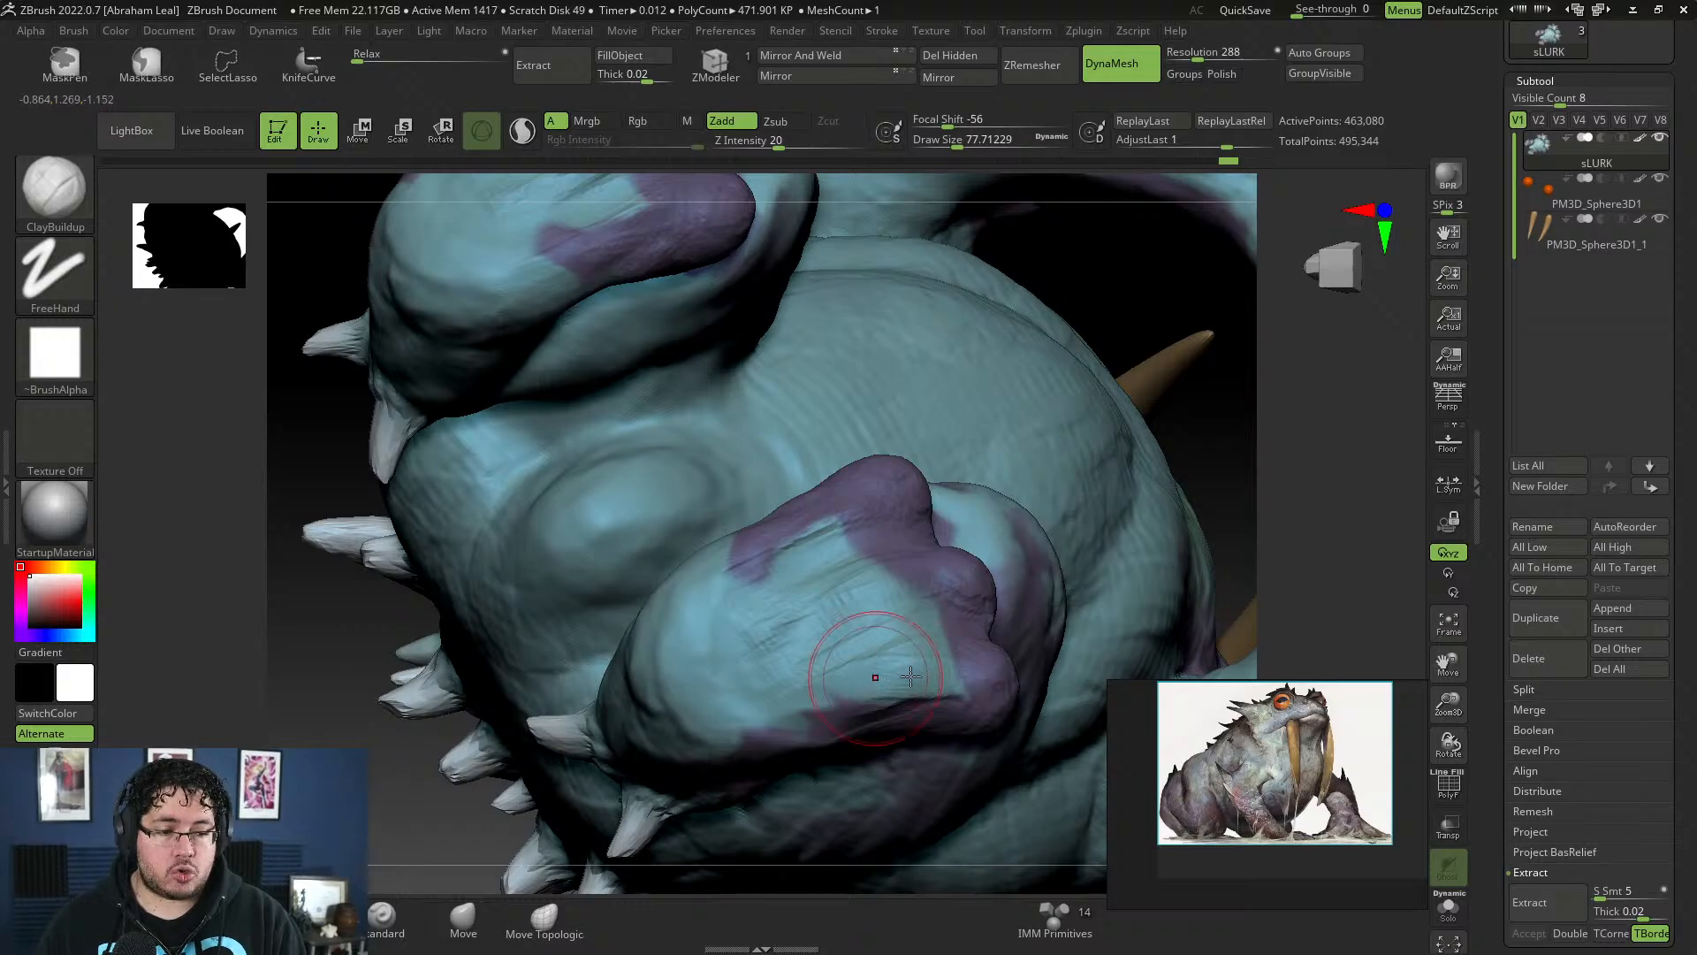
{"action": "mouse_move", "coordinate": [872, 674]}
{"action": "left_mouse_down"}
{"action": "mouse_move", "coordinate": [837, 685]}
{"action": "mouse_move", "coordinate": [848, 656]}
{"action": "mouse_move", "coordinate": [822, 650]}
{"action": "mouse_move", "coordinate": [780, 674]}
{"action": "left_mouse_up"}
{"action": "mouse_move", "coordinate": [901, 684]}
{"action": "left_mouse_down"}
{"action": "mouse_move", "coordinate": [920, 698]}
{"action": "mouse_move", "coordinate": [866, 698]}
{"action": "left_mouse_up"}
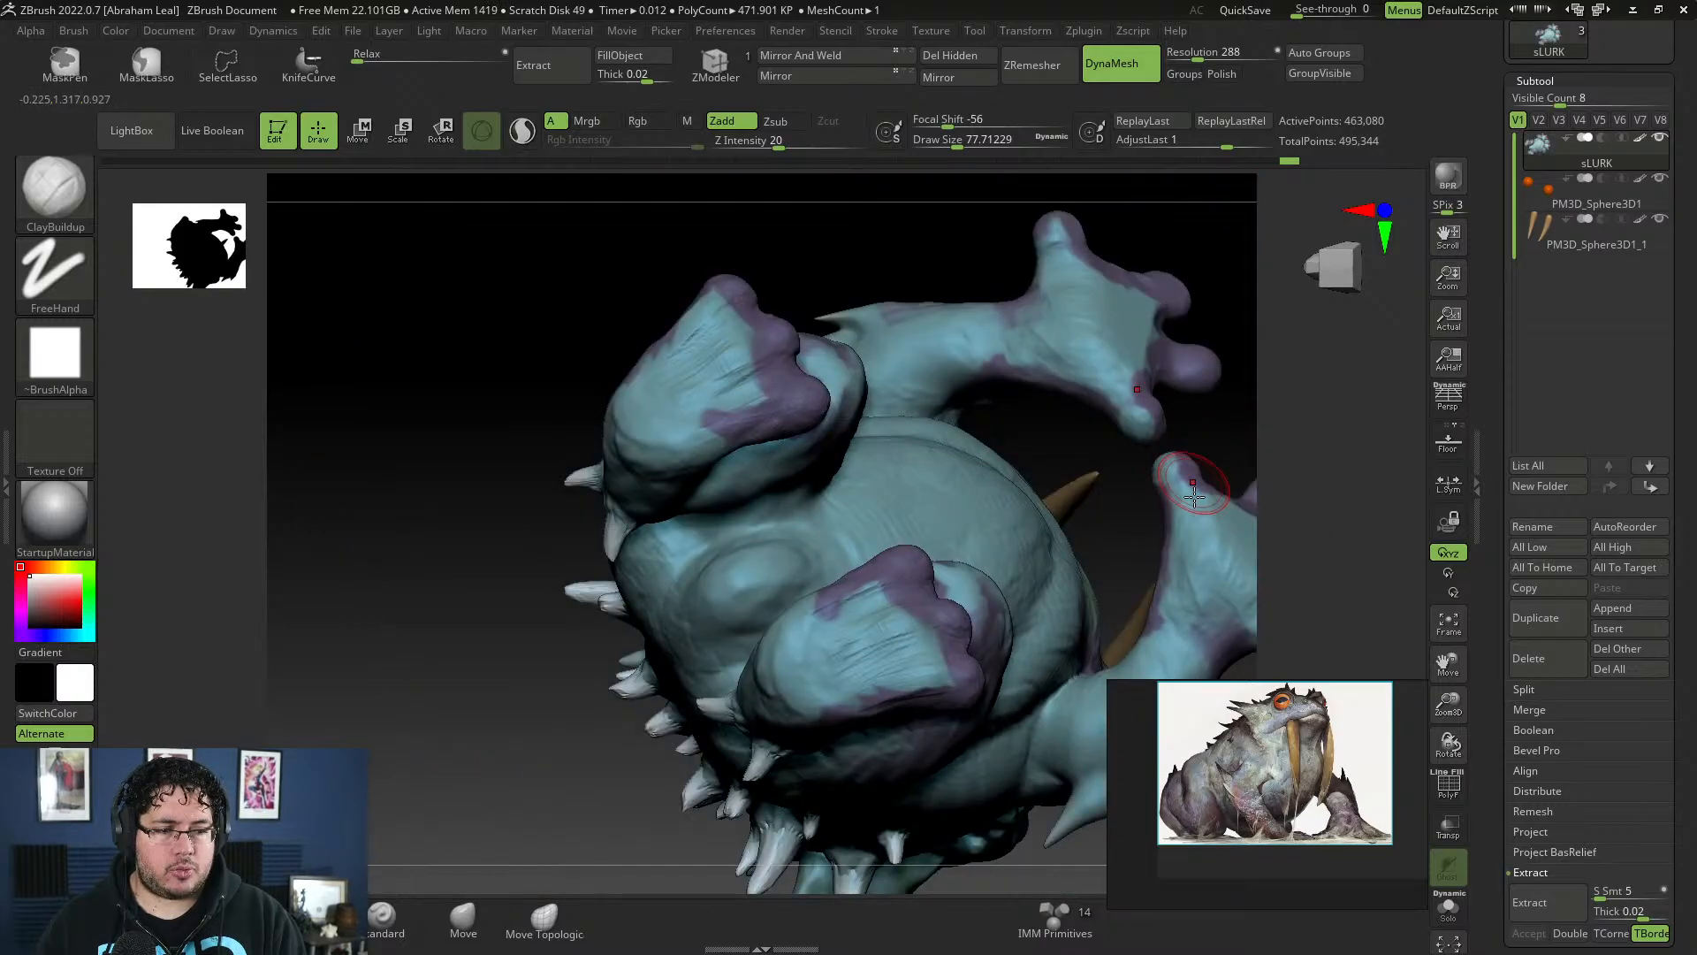
{"action": "mouse_move", "coordinate": [1194, 495]}
{"action": "left_mouse_down"}
{"action": "mouse_move", "coordinate": [1122, 618]}
{"action": "mouse_move", "coordinate": [905, 691]}
{"action": "left_mouse_up"}
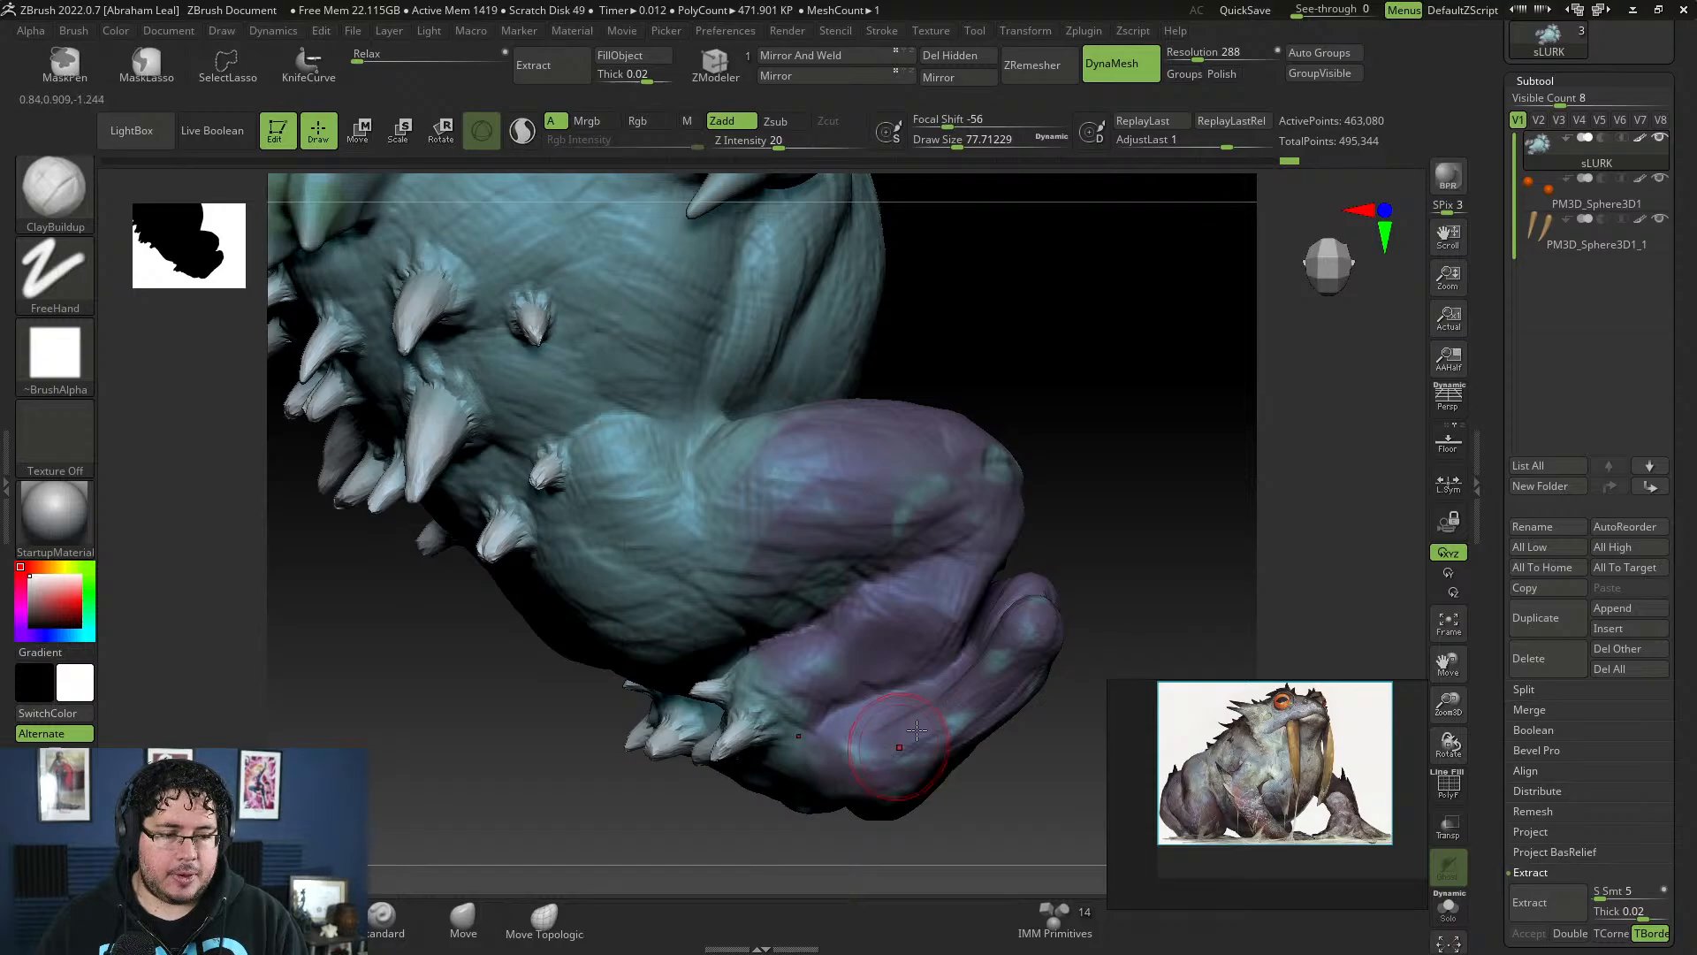
- Lower the Z Intensity to 10, set the draw size to about 81 and sculpt soft folds along the outer hind foot
{"action": "key", "text": "space"}
{"action": "left_click", "coordinate": [884, 710]}
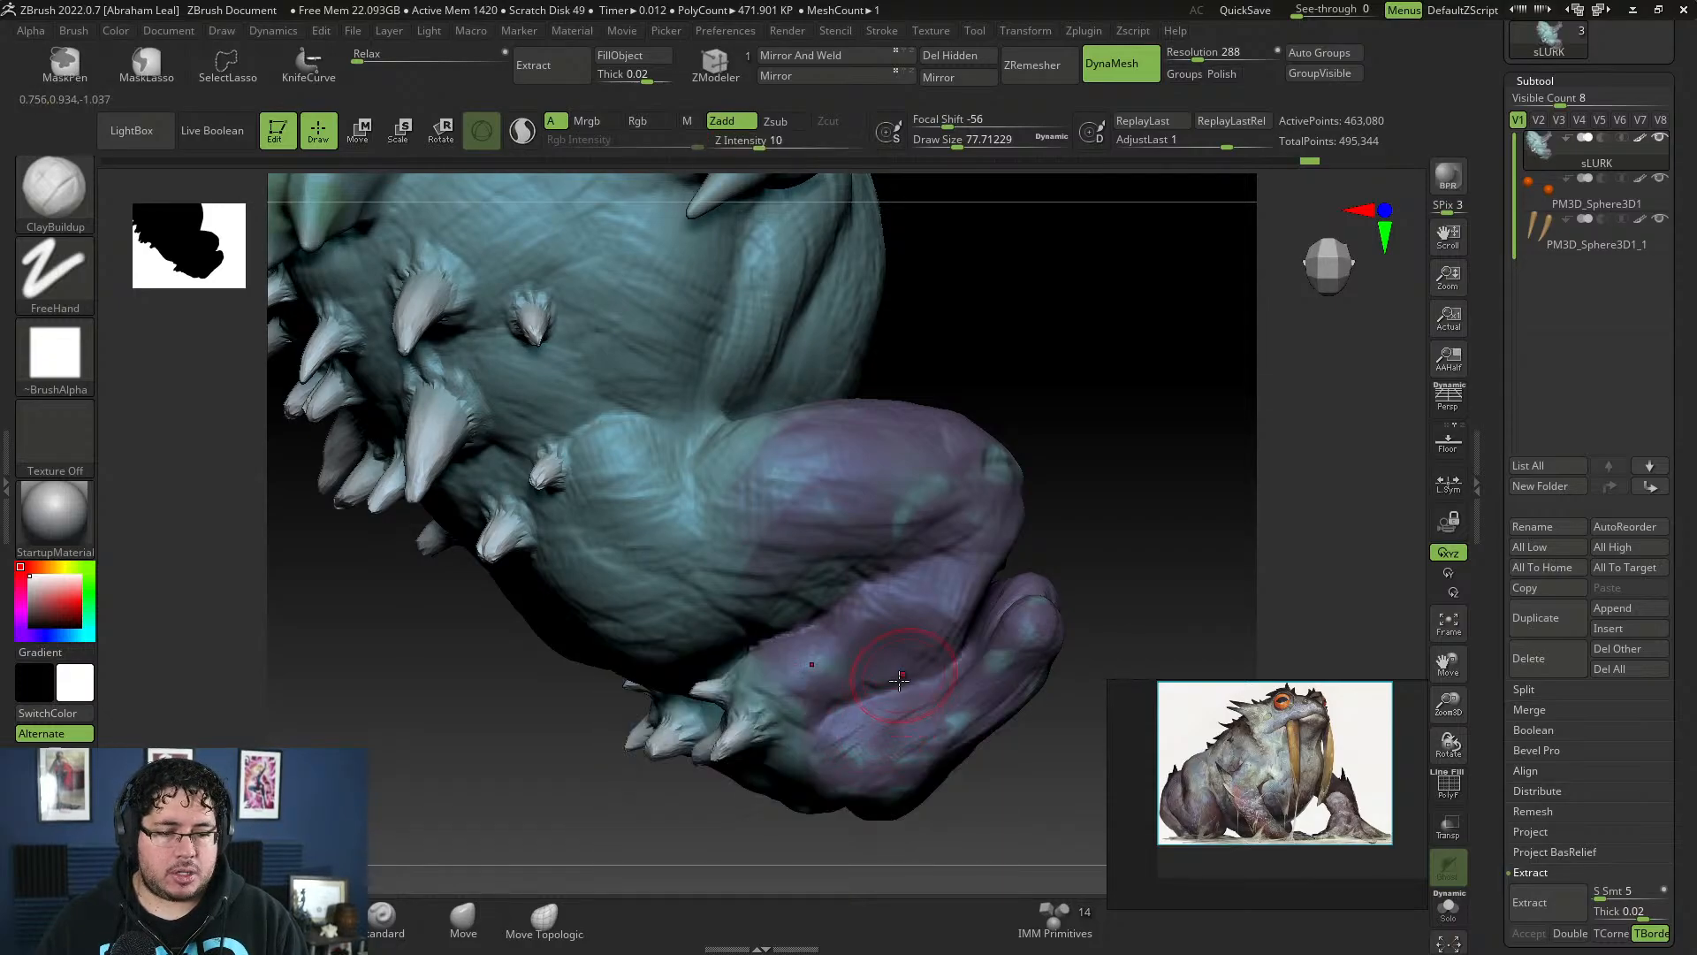
{"action": "key", "text": "space"}
{"action": "left_click_drag", "start_coordinate": [910, 647], "coordinate": [916, 648]}
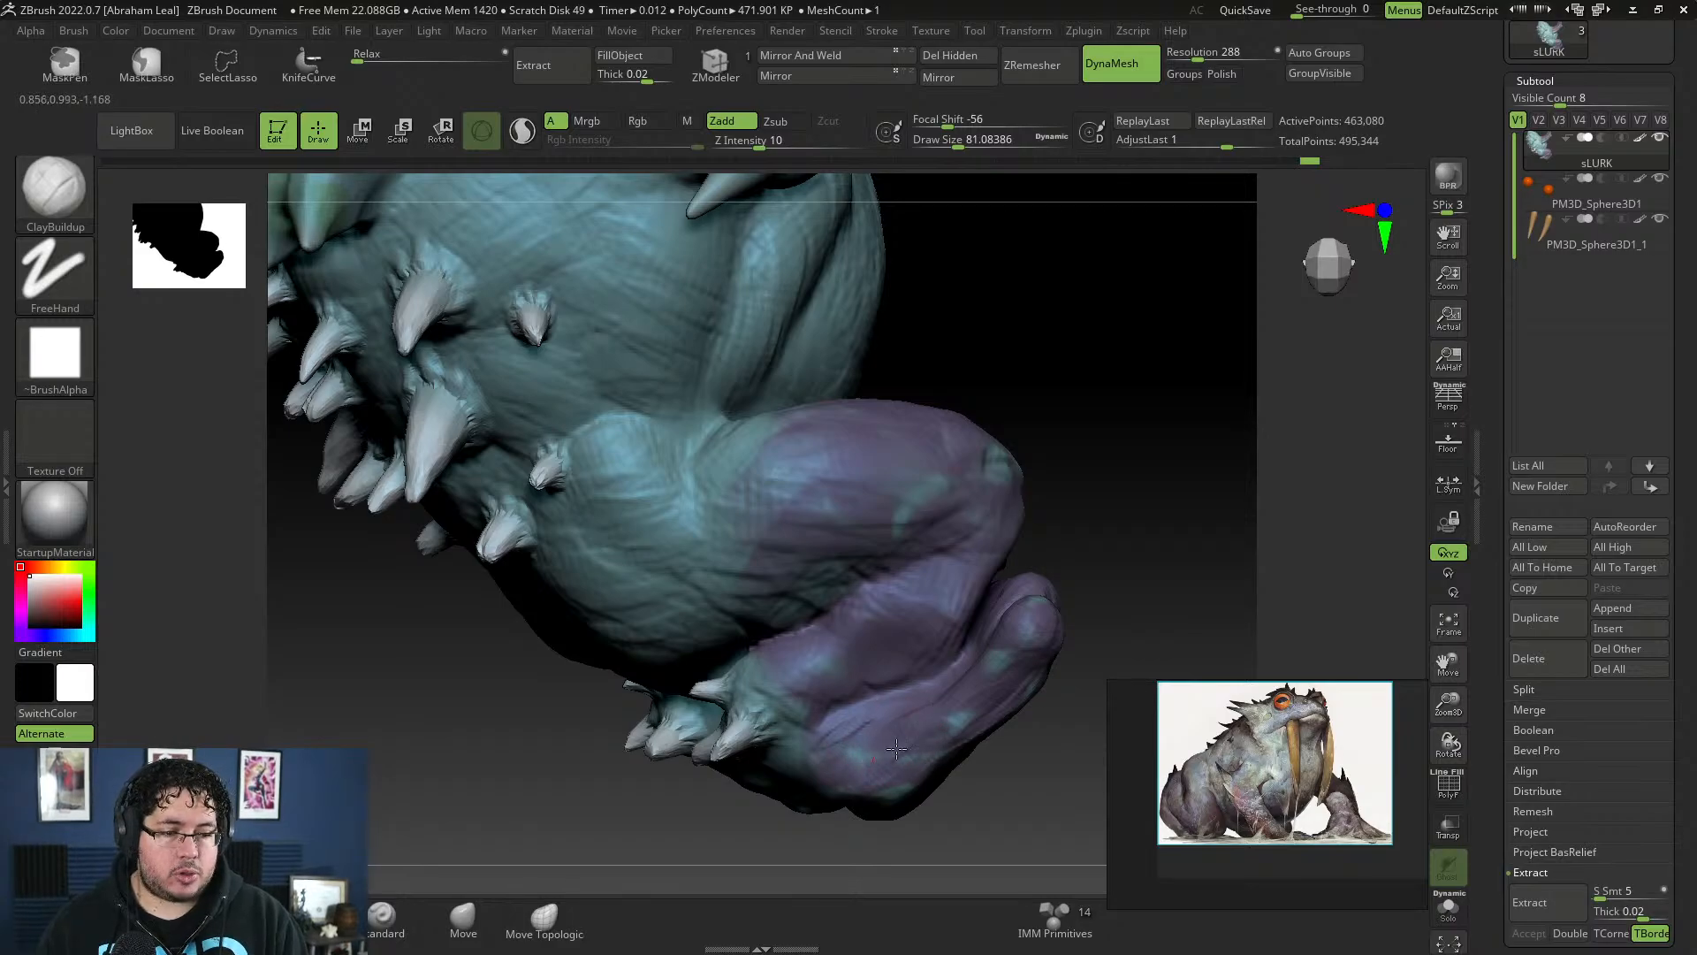
{"action": "left_click_drag", "start_coordinate": [989, 785], "coordinate": [1039, 760]}
{"action": "left_click_drag", "start_coordinate": [1127, 553], "coordinate": [1083, 530]}
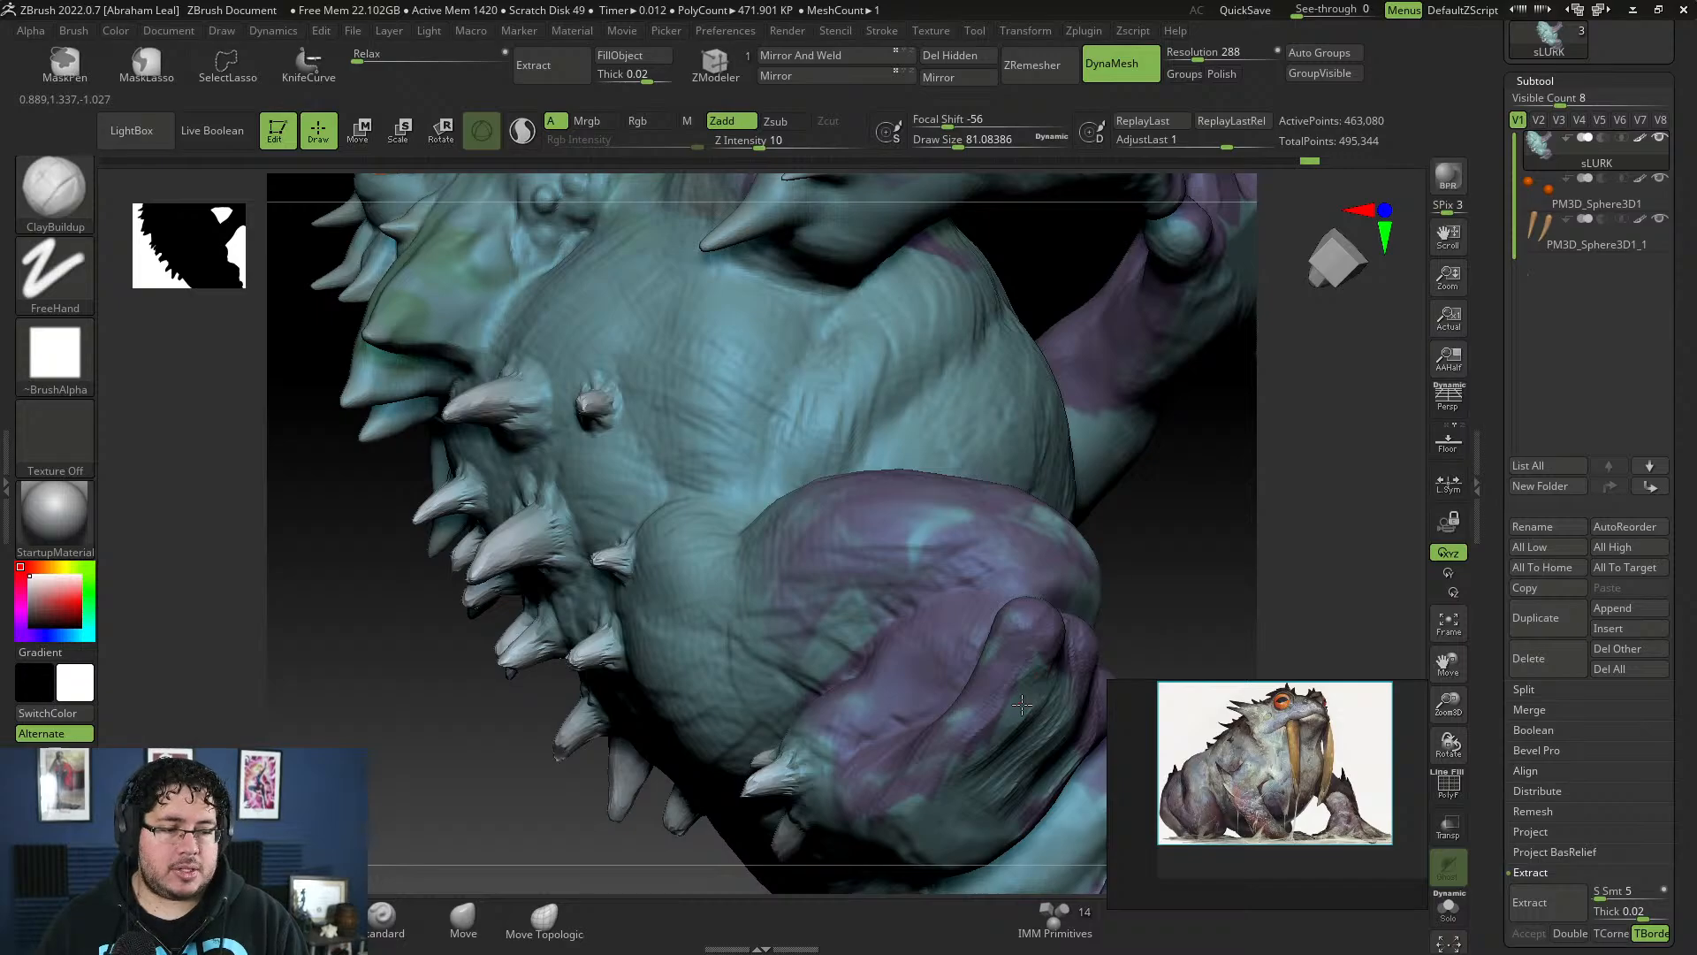
- Build up the hind leg's shin and thigh with light ClayBuildup strokes at draw sizes of about 88 and 107
{"action": "left_click_drag", "start_coordinate": [1022, 705], "coordinate": [1105, 601]}
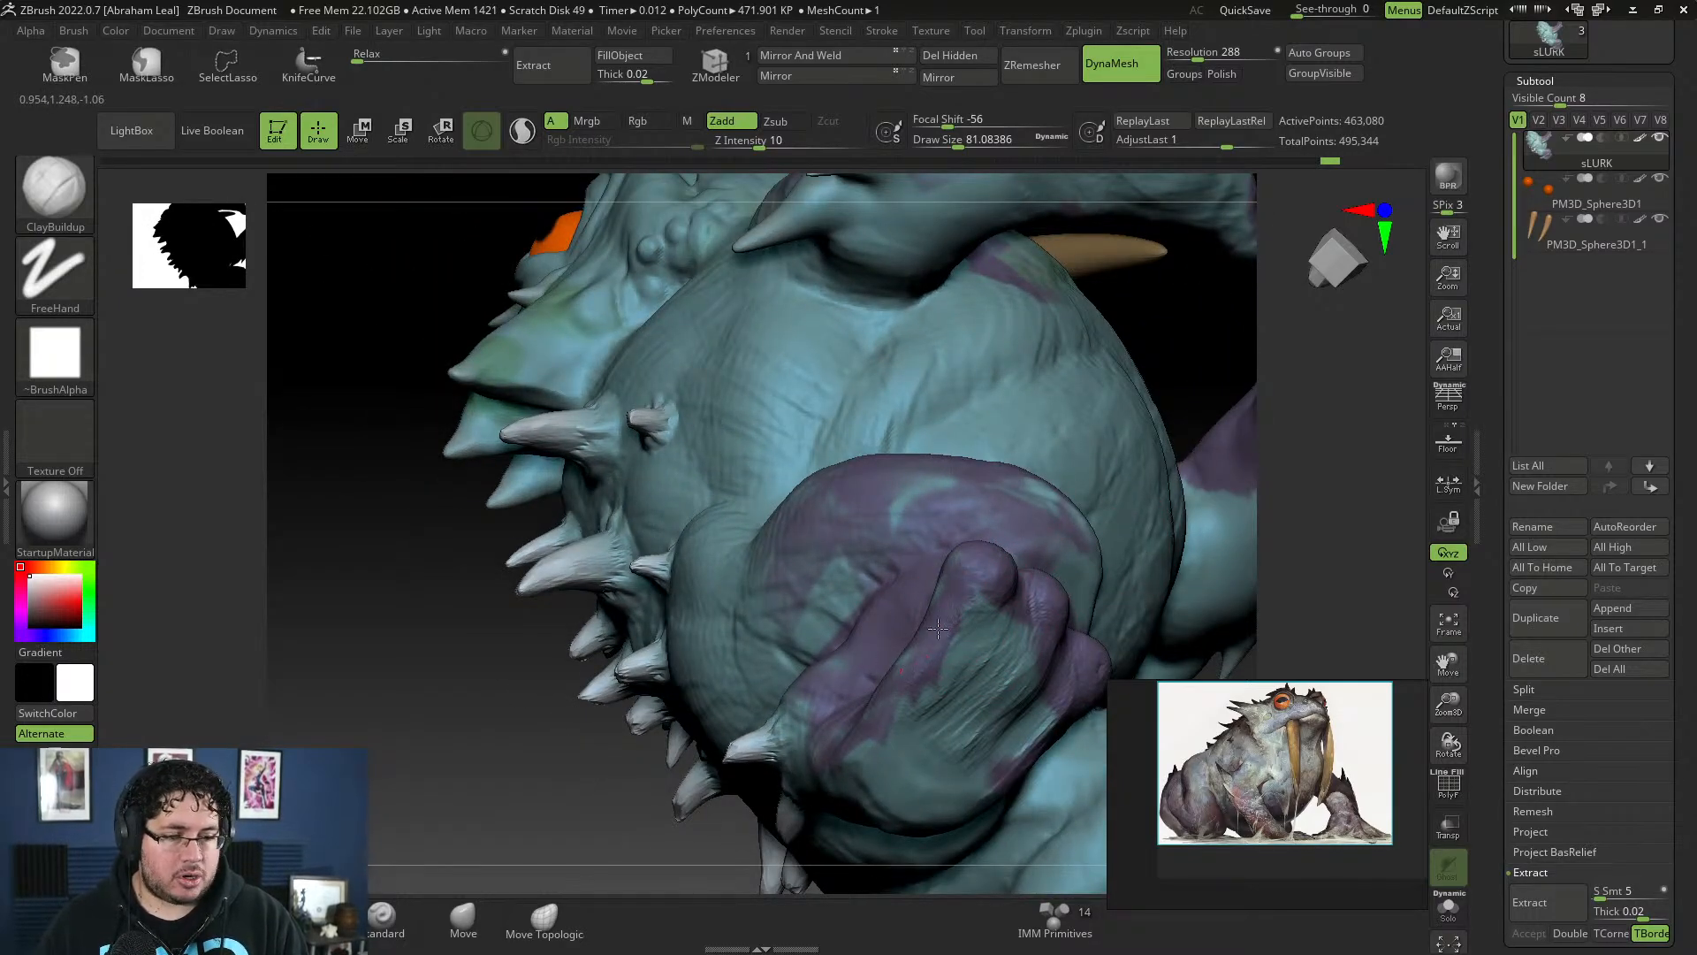
{"action": "mouse_move", "coordinate": [698, 822]}
{"action": "left_mouse_down"}
{"action": "mouse_move", "coordinate": [675, 826]}
{"action": "mouse_move", "coordinate": [713, 734]}
{"action": "mouse_move", "coordinate": [864, 758]}
{"action": "mouse_move", "coordinate": [908, 838]}
{"action": "mouse_move", "coordinate": [1004, 701]}
{"action": "mouse_move", "coordinate": [839, 619]}
{"action": "left_mouse_up"}
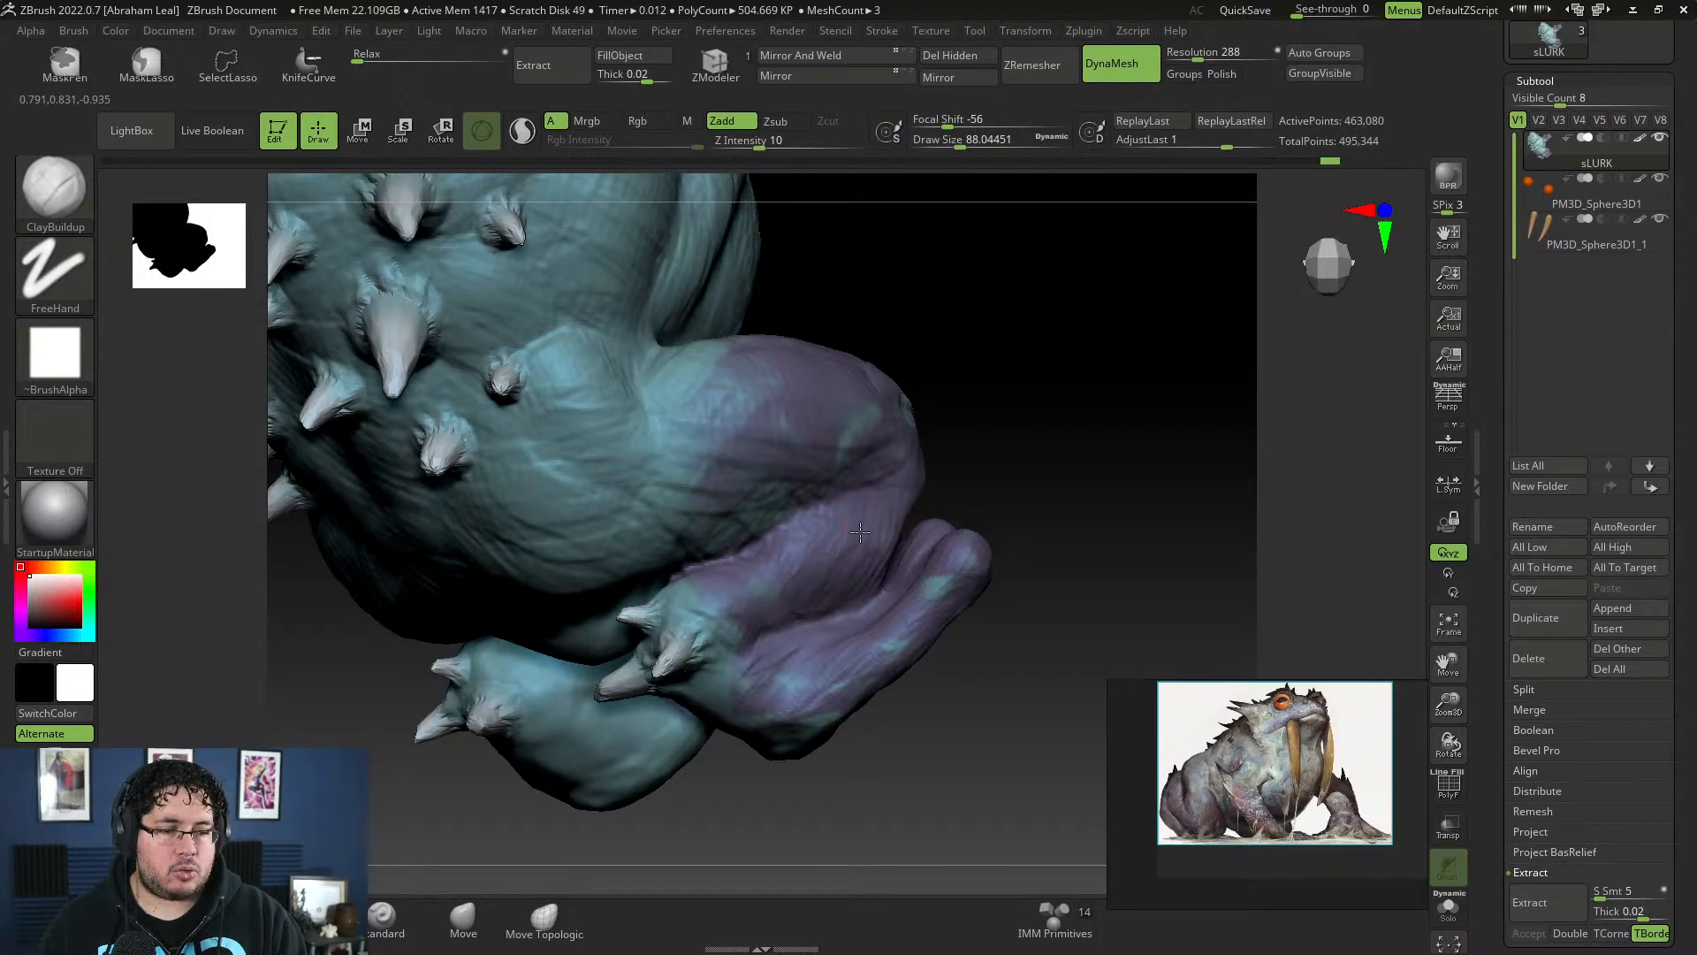
{"action": "right_click_drag", "start_coordinate": [828, 579], "coordinate": [958, 647]}
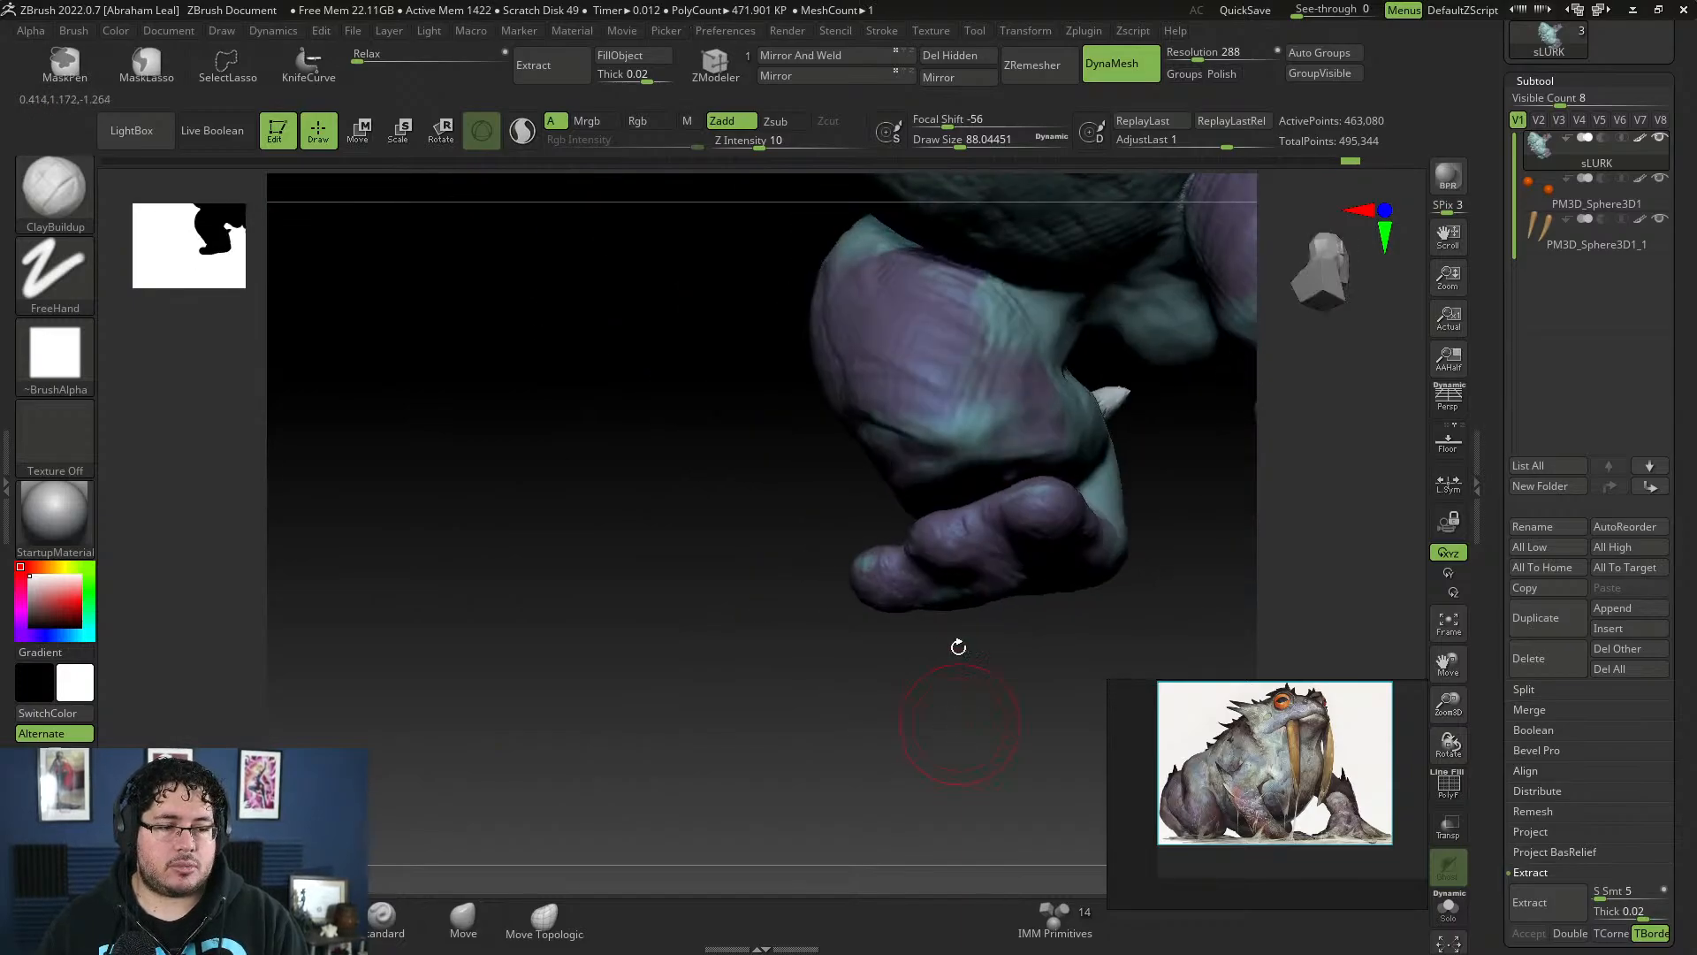
{"action": "mouse_move", "coordinate": [777, 606]}
{"action": "right_mouse_down"}
{"action": "mouse_move", "coordinate": [769, 663]}
{"action": "mouse_move", "coordinate": [953, 512]}
{"action": "mouse_move", "coordinate": [864, 557]}
{"action": "mouse_move", "coordinate": [895, 550]}
{"action": "mouse_move", "coordinate": [968, 654]}
{"action": "mouse_move", "coordinate": [951, 606]}
{"action": "right_mouse_up"}
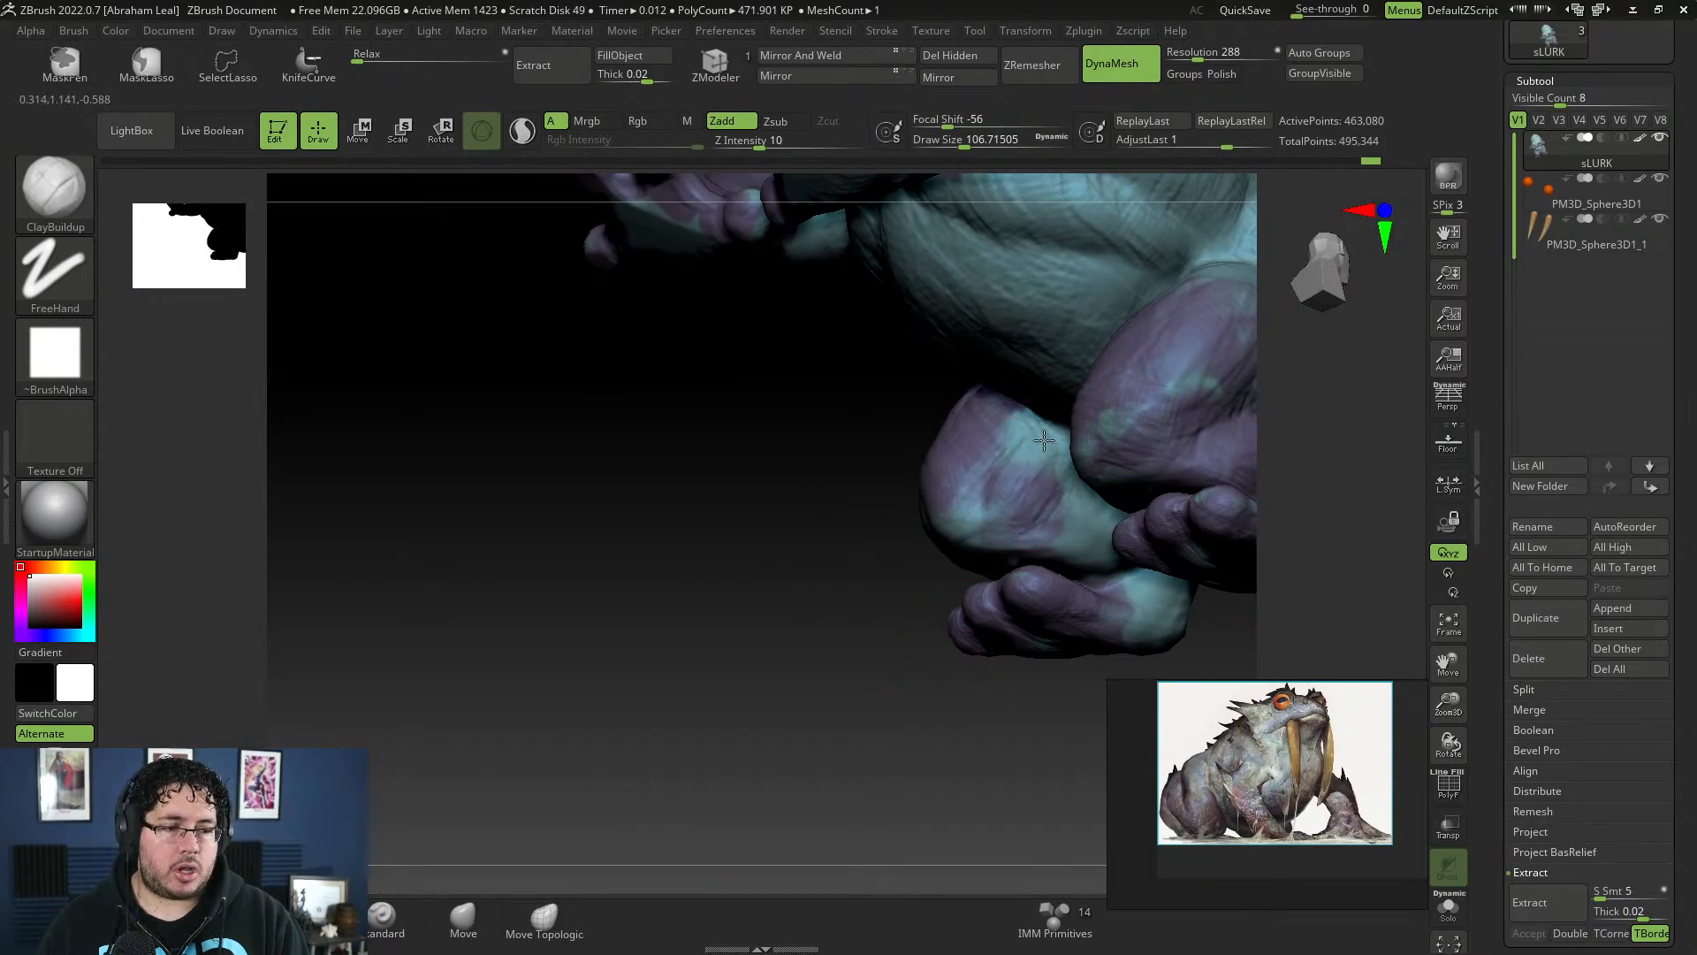
{"action": "right_click_drag", "start_coordinate": [1030, 483], "coordinate": [987, 686]}
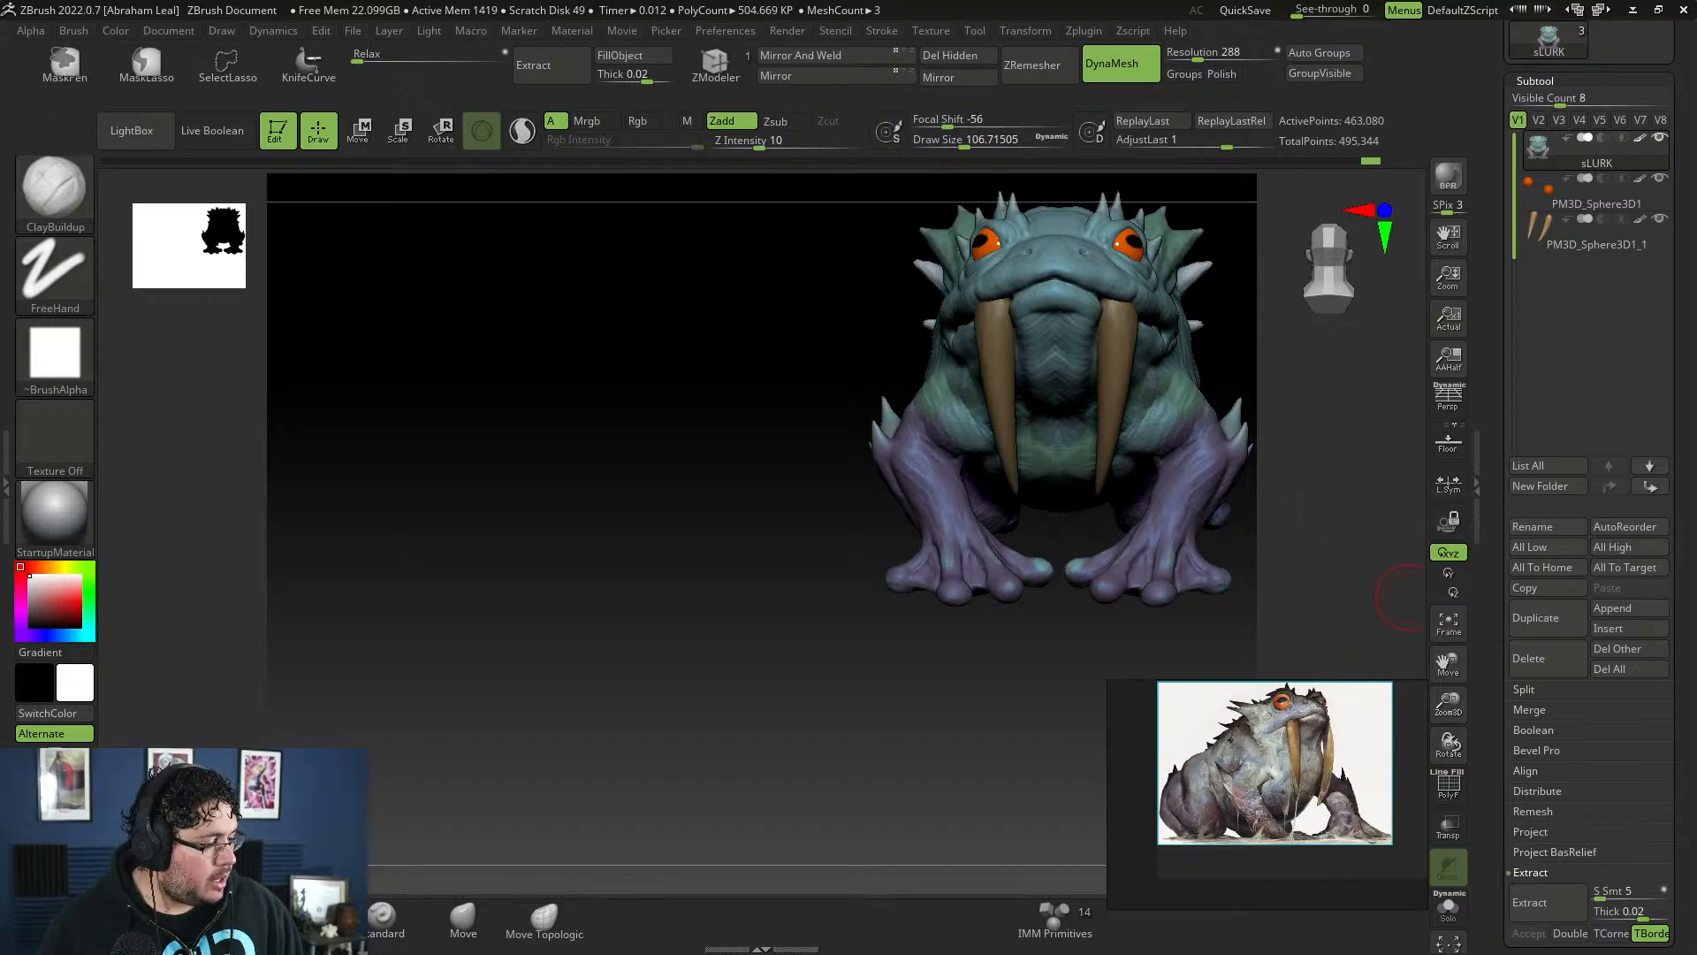
- Switch to the web browser, search for the sculptor's name and open the artist's ArtStation portfolio full screen
{"action": "left_click_drag", "start_coordinate": [1696, 59], "coordinate": [1041, 64]}
{"action": "type", "text": "daniel nbe"}
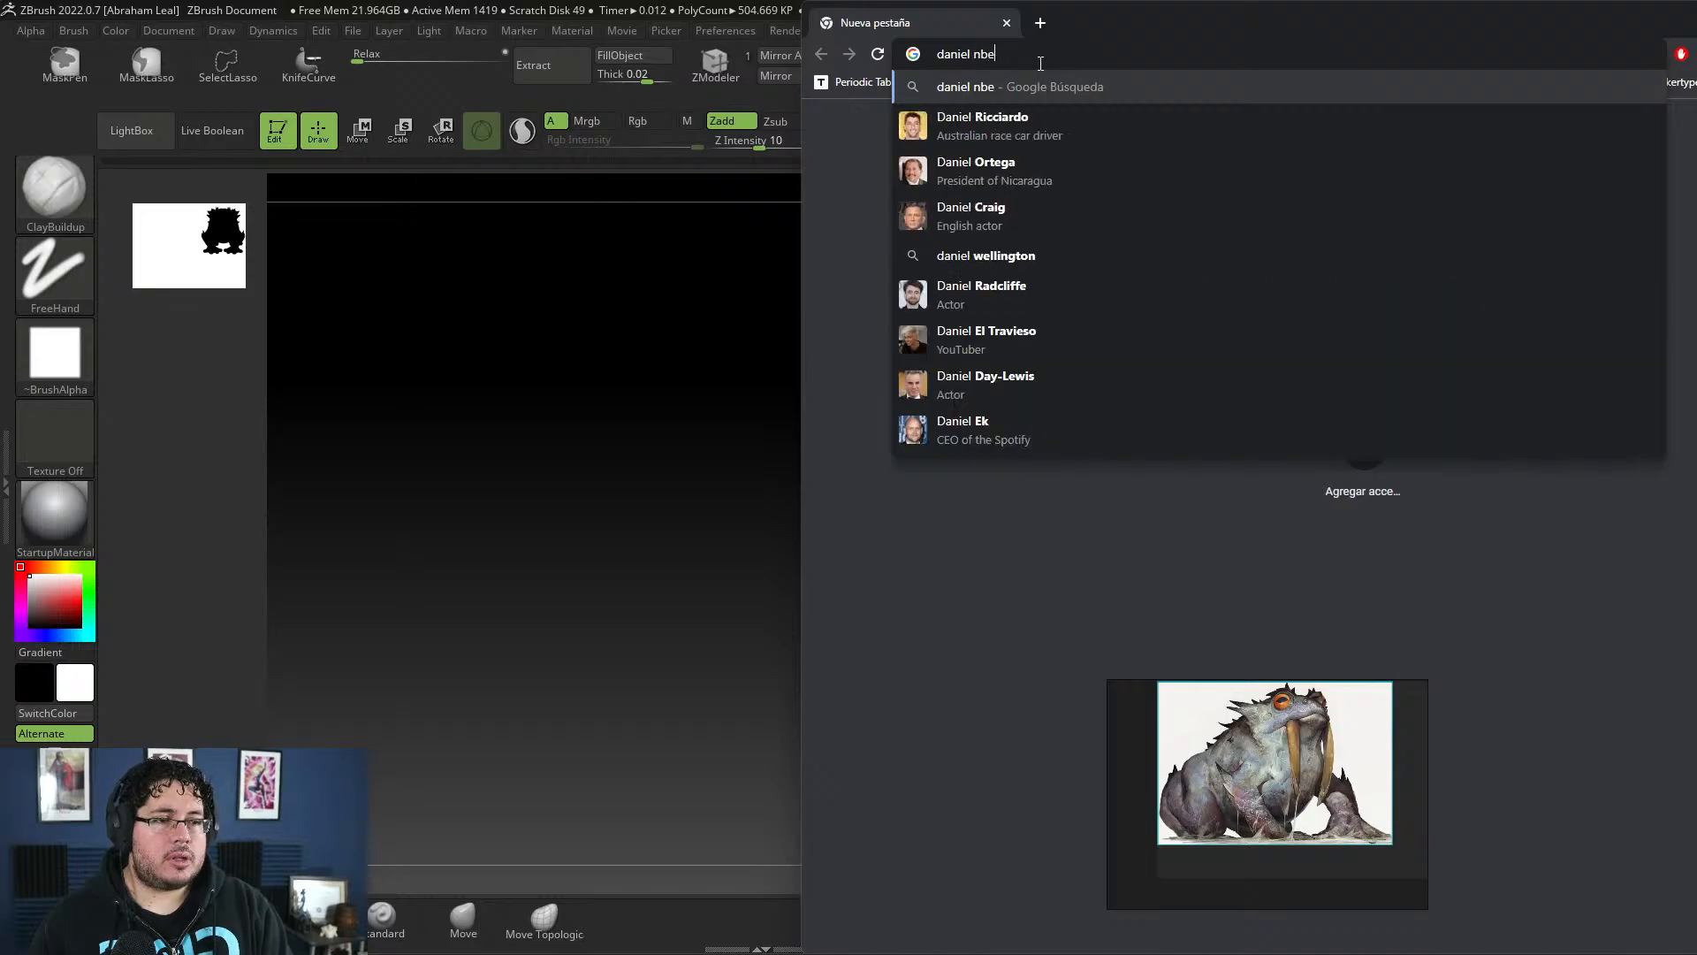
{"action": "type", "text": " n"}
{"action": "key", "text": "BackSpace"}
{"action": "type", "text": "bel 3d"}
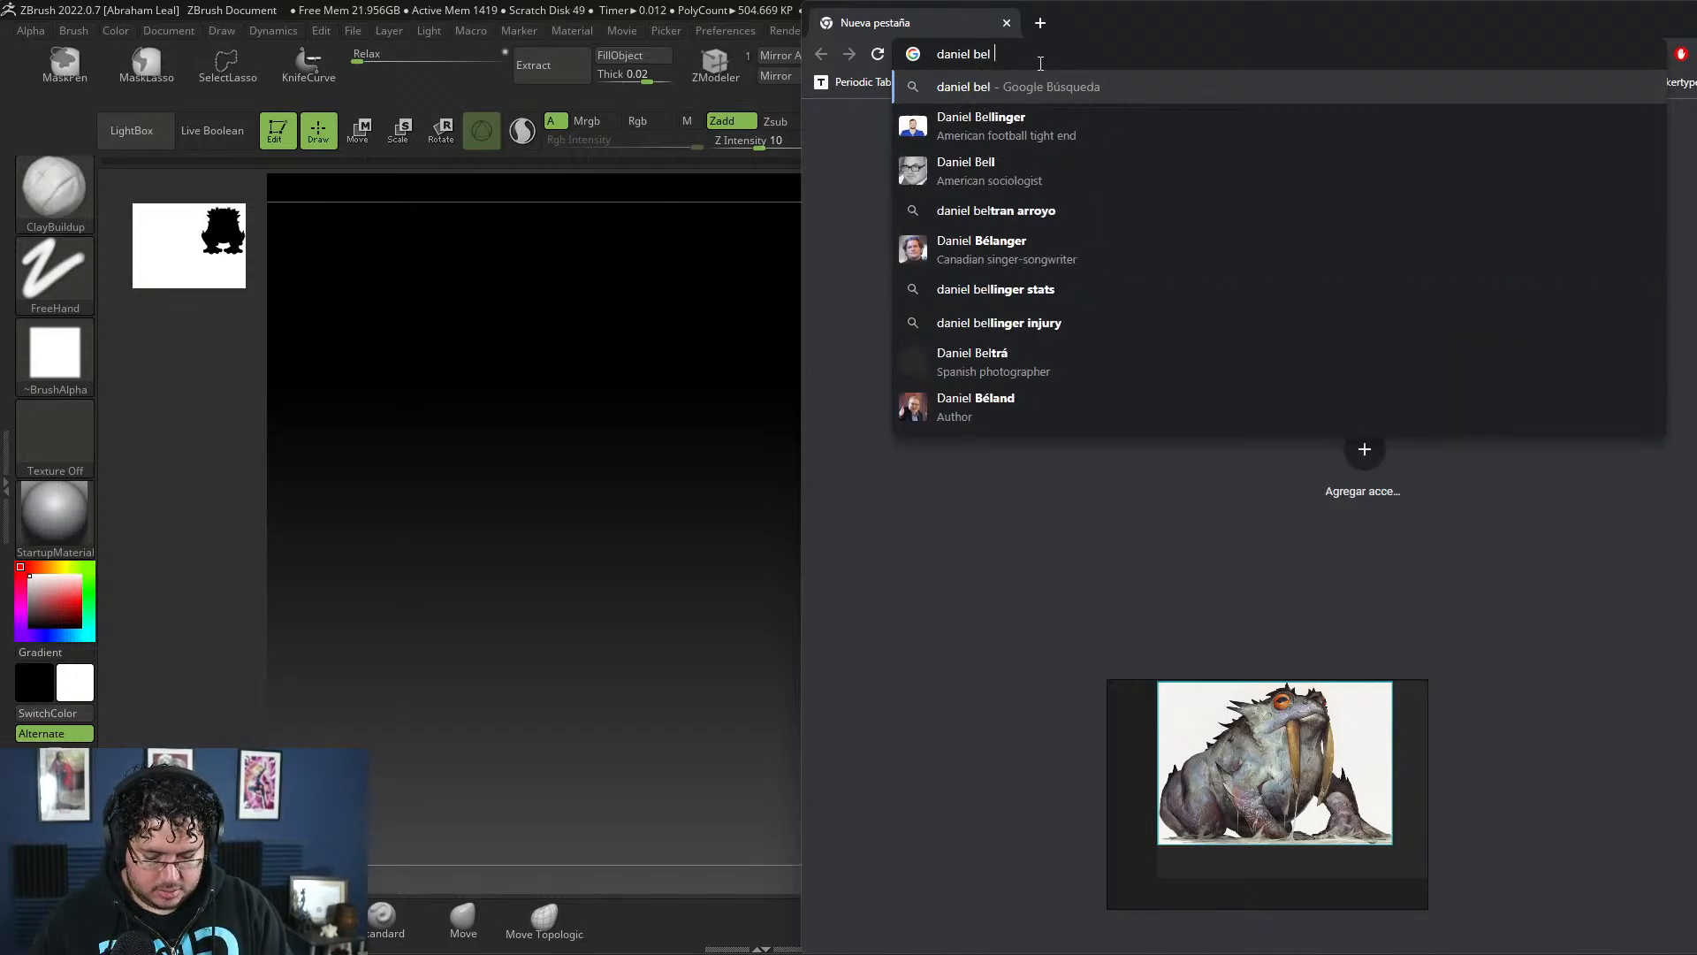
{"action": "key", "text": "Return"}
{"action": "left_click", "coordinate": [1069, 279]}
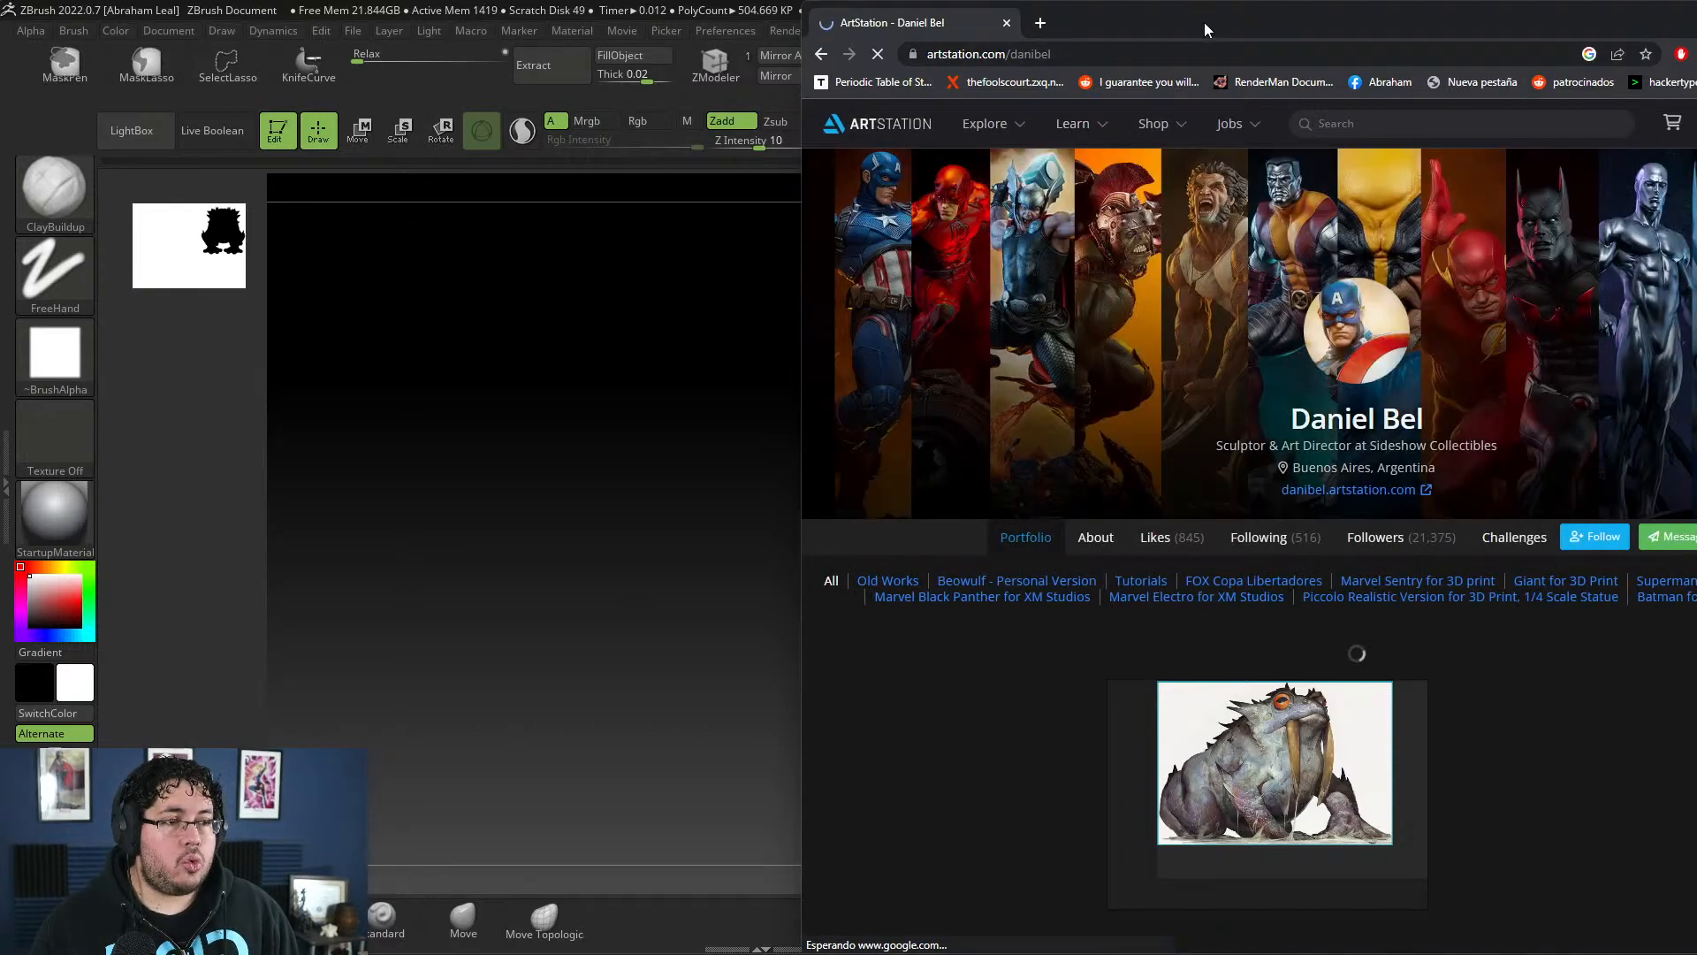
{"action": "double_click", "coordinate": [1204, 23]}
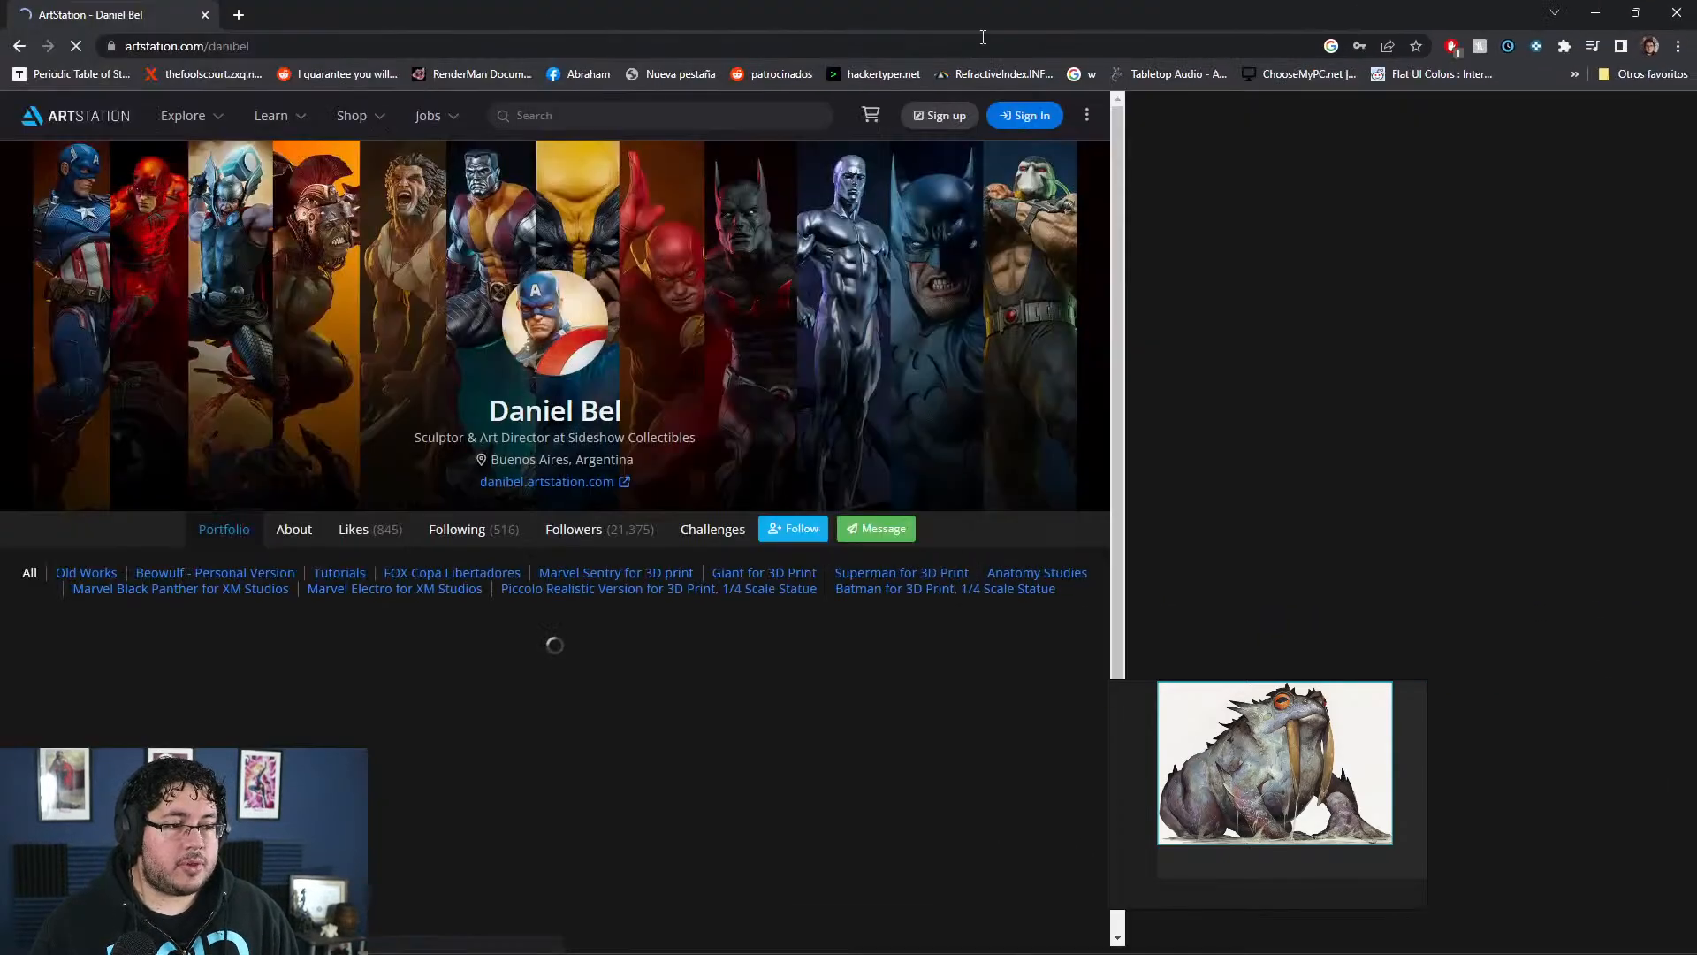
- Examine the sculptor's ArtStation portfolio for anatomy and statue examples, and return to ZBrush
{"action": "scroll", "coordinate": [914, 331], "scroll_direction": "down", "scroll_amount": 6}
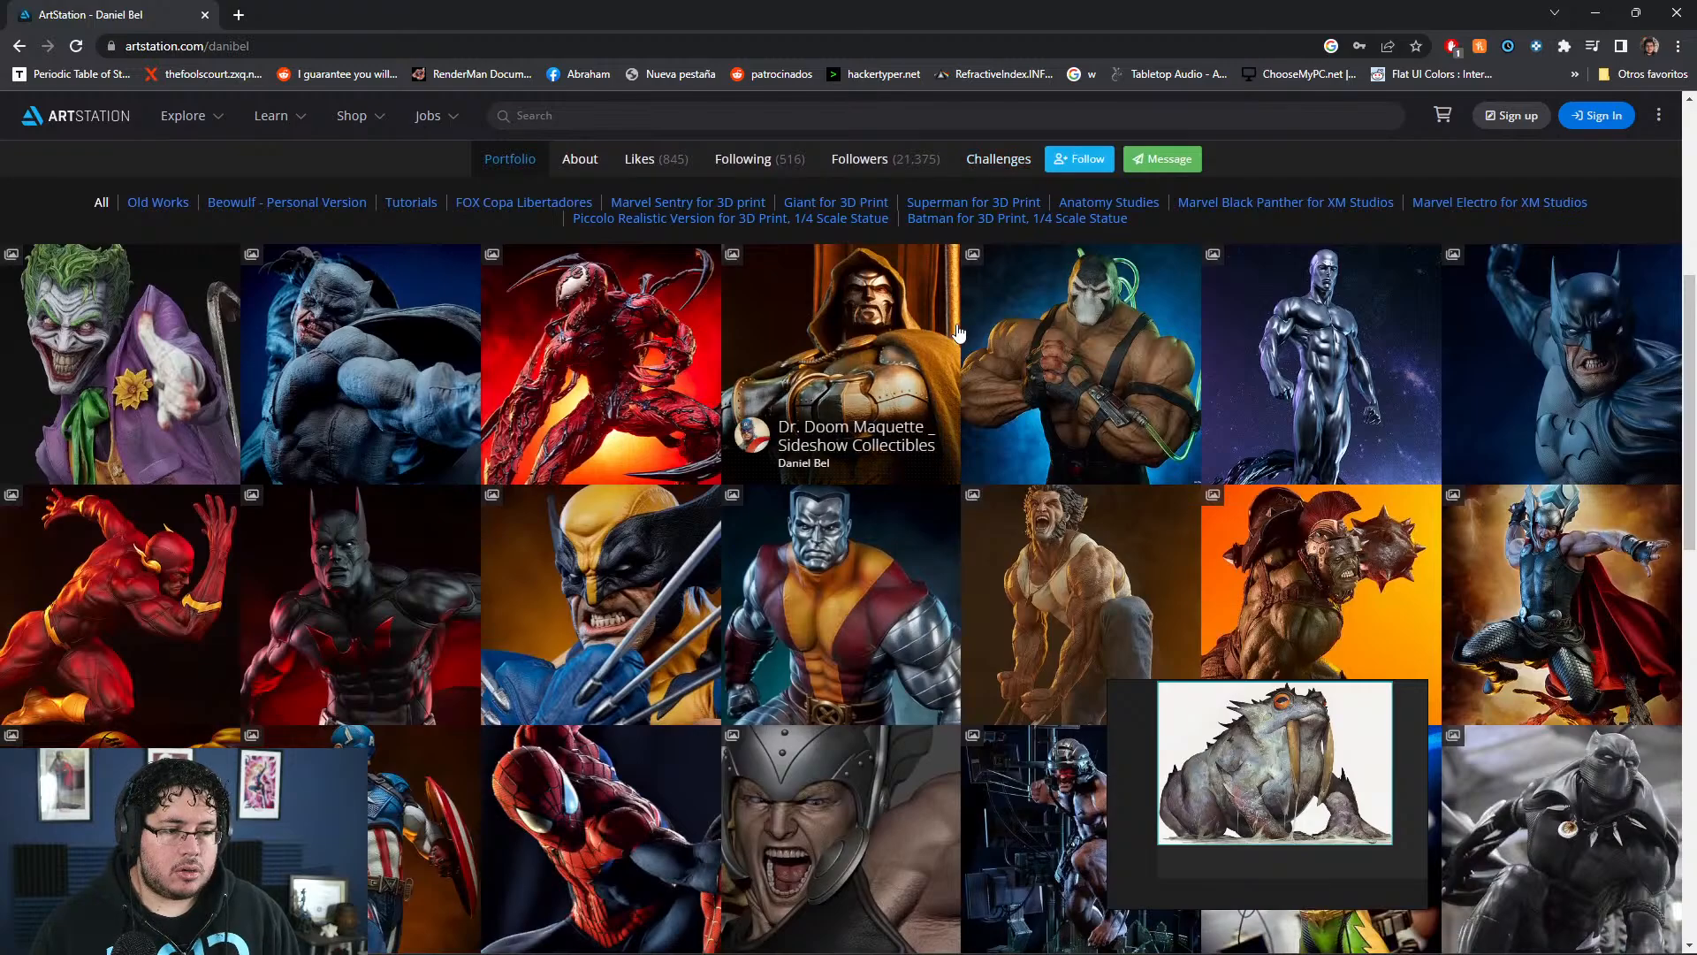
{"action": "scroll", "coordinate": [960, 332], "scroll_direction": "down", "scroll_amount": 6}
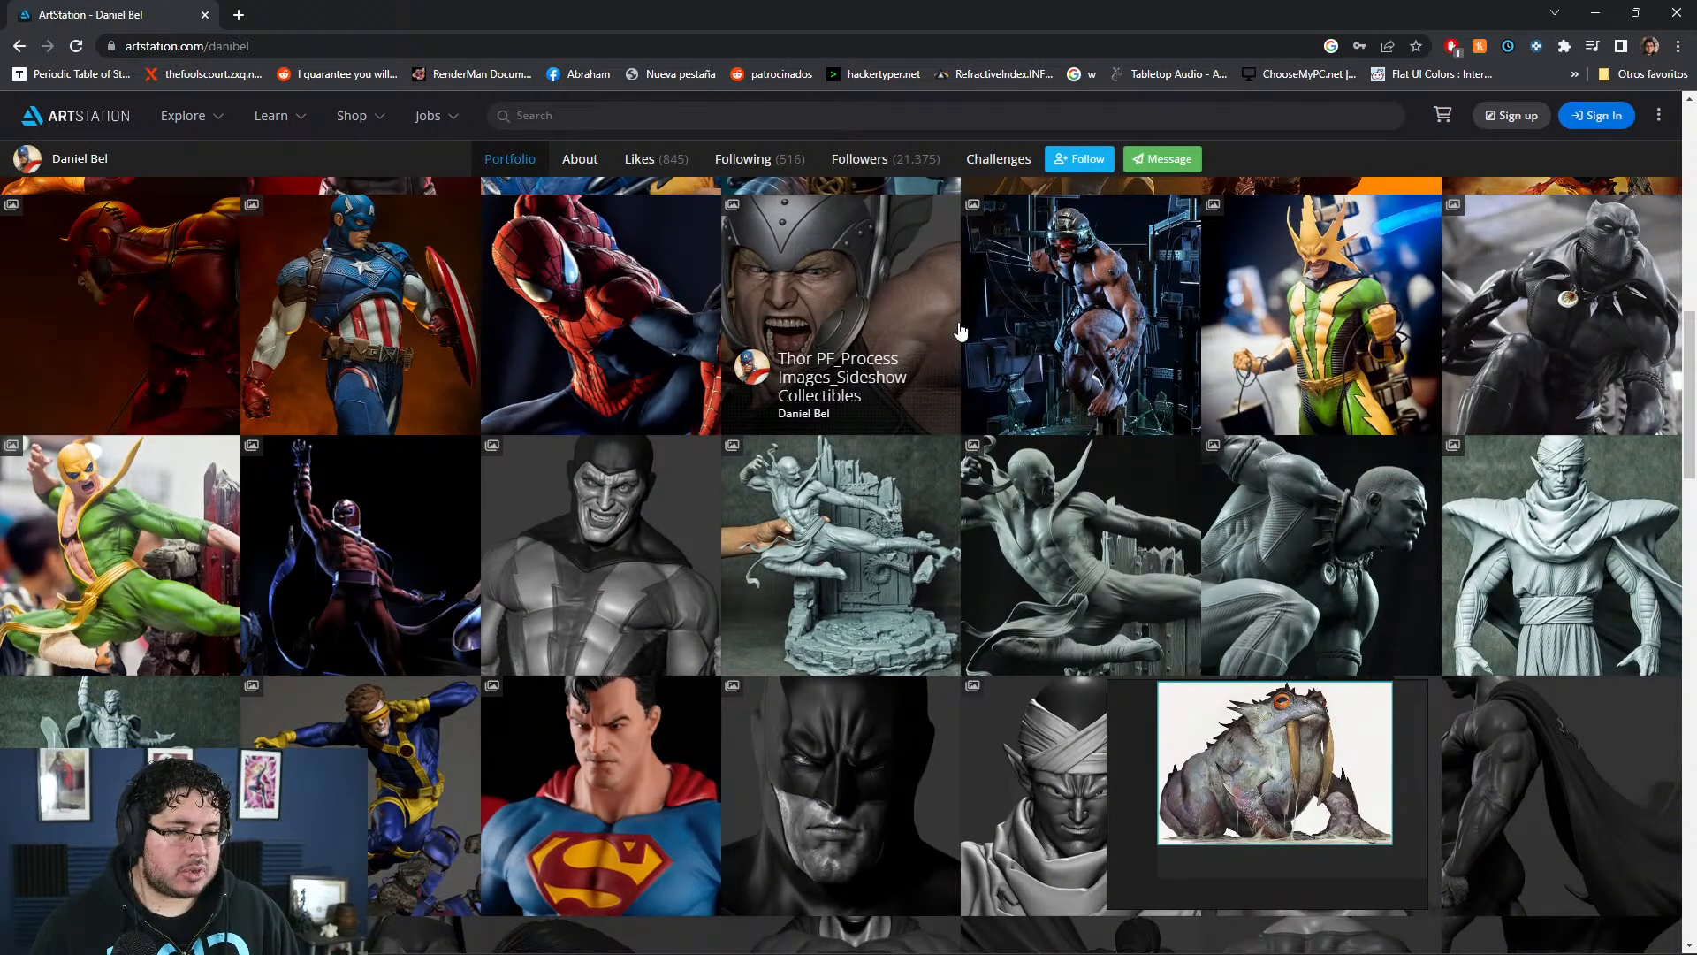
{"action": "scroll", "coordinate": [961, 331], "scroll_direction": "down", "scroll_amount": 10}
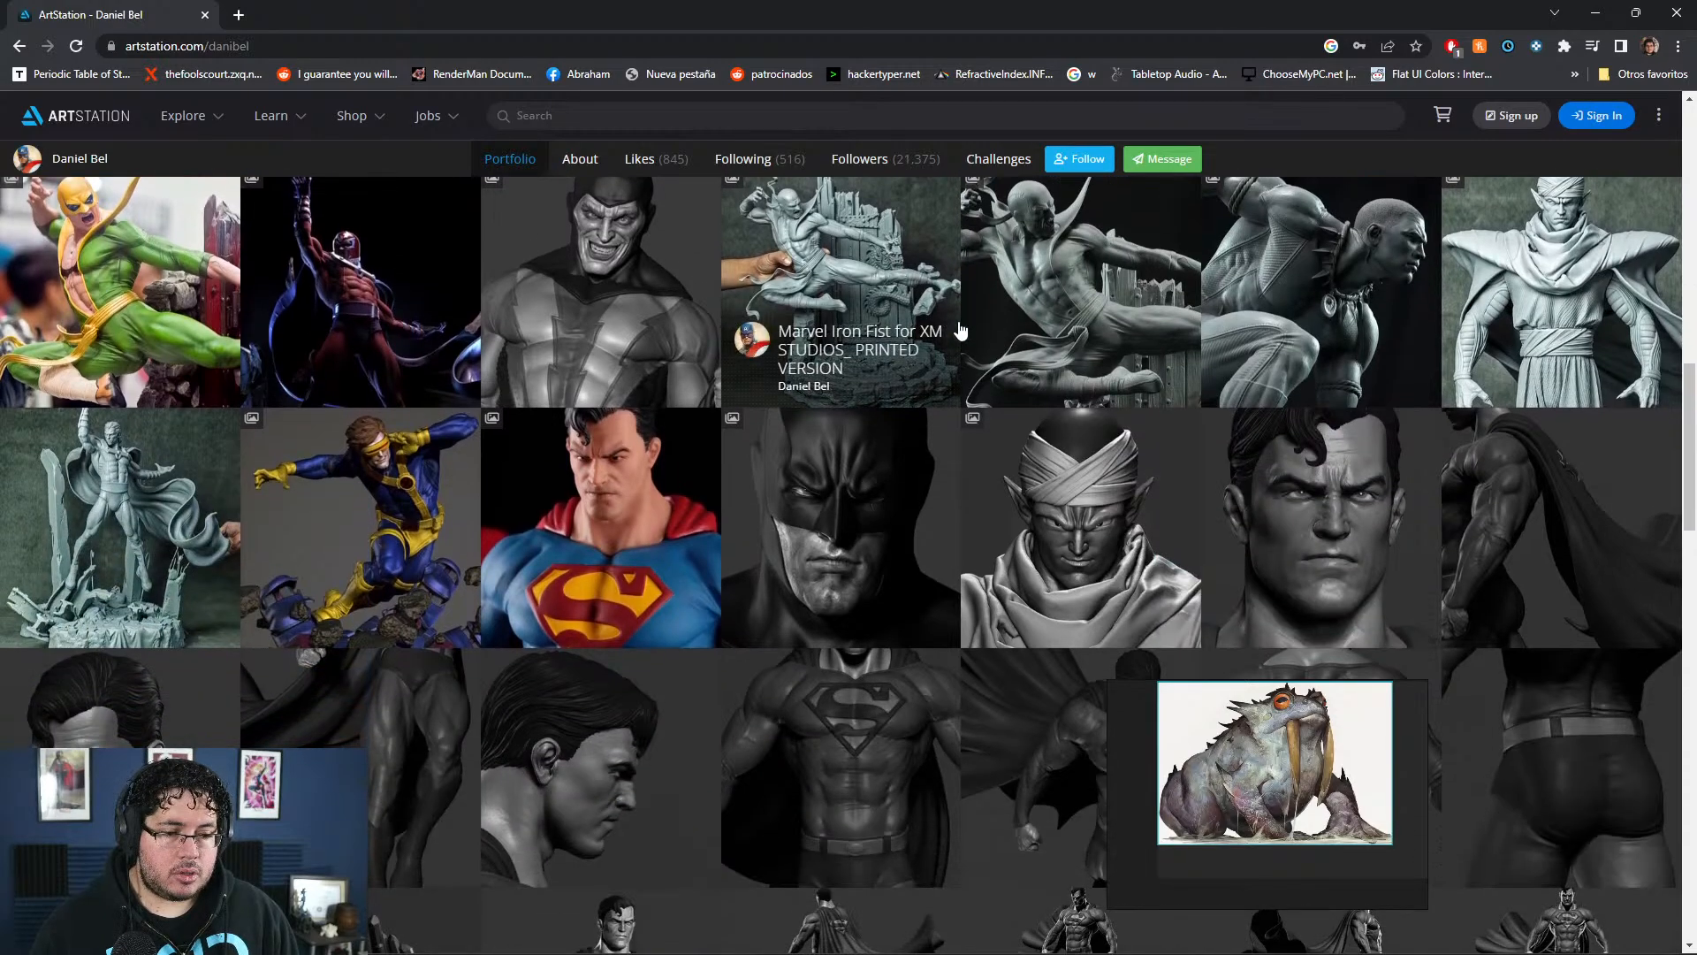
{"action": "scroll", "coordinate": [962, 331], "scroll_direction": "down", "scroll_amount": 3}
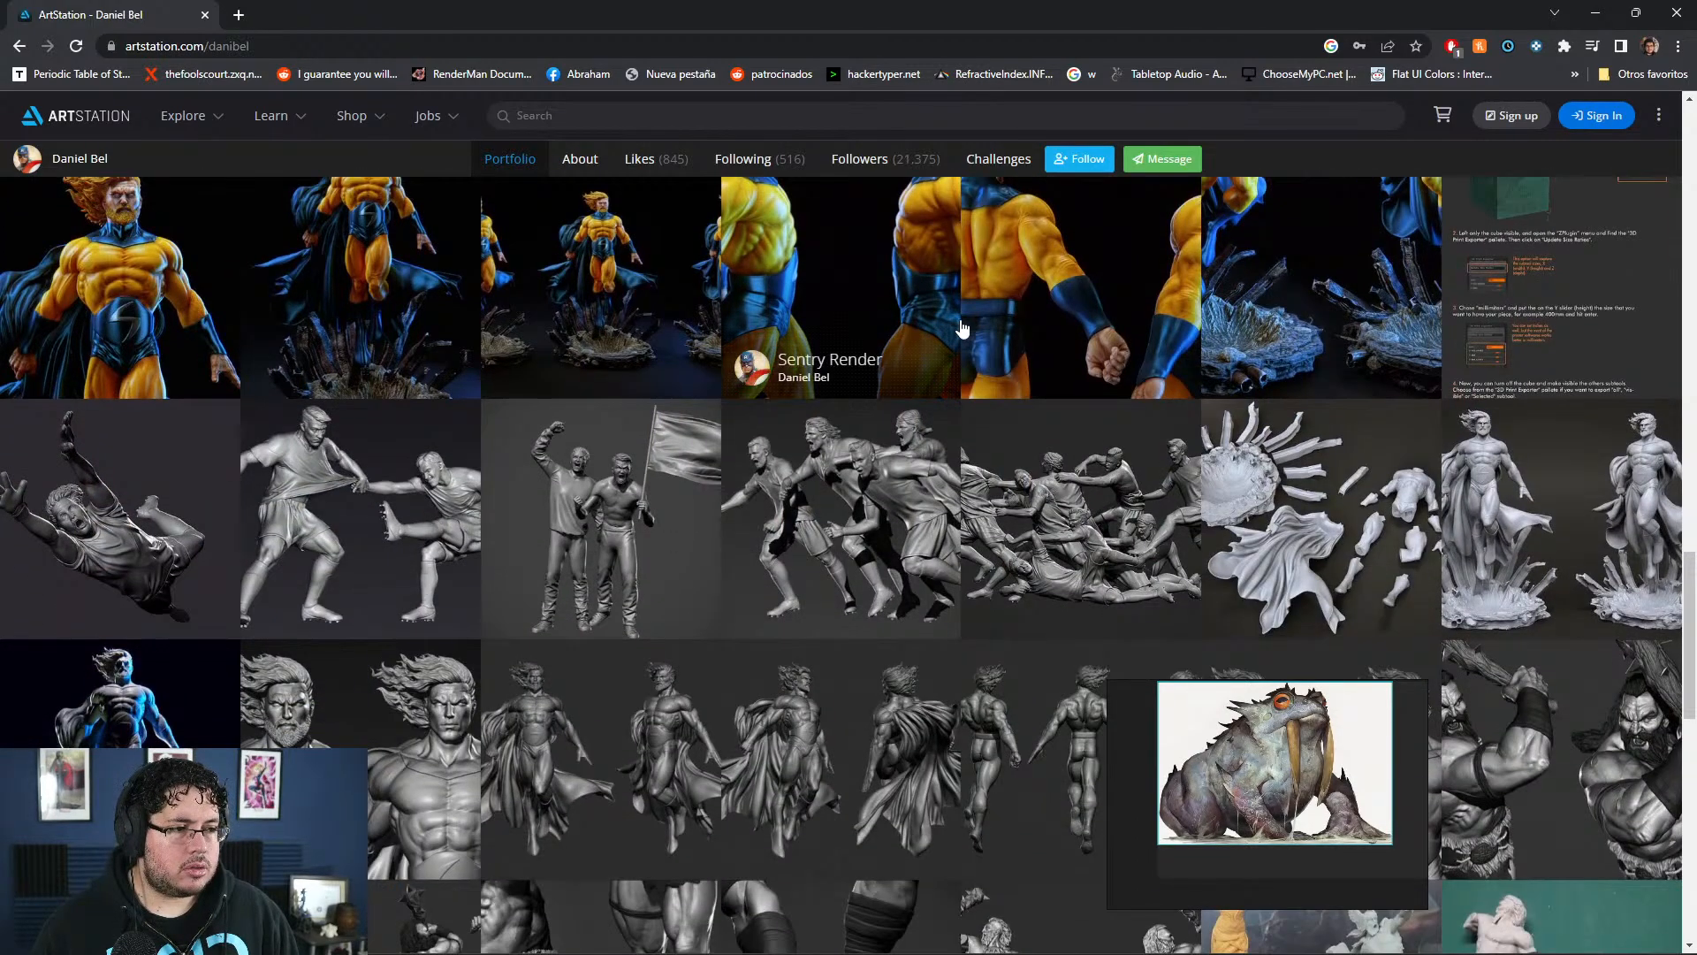
{"action": "scroll", "coordinate": [962, 330], "scroll_direction": "up", "scroll_amount": 10}
{"action": "scroll", "coordinate": [962, 329], "scroll_direction": "up", "scroll_amount": 15}
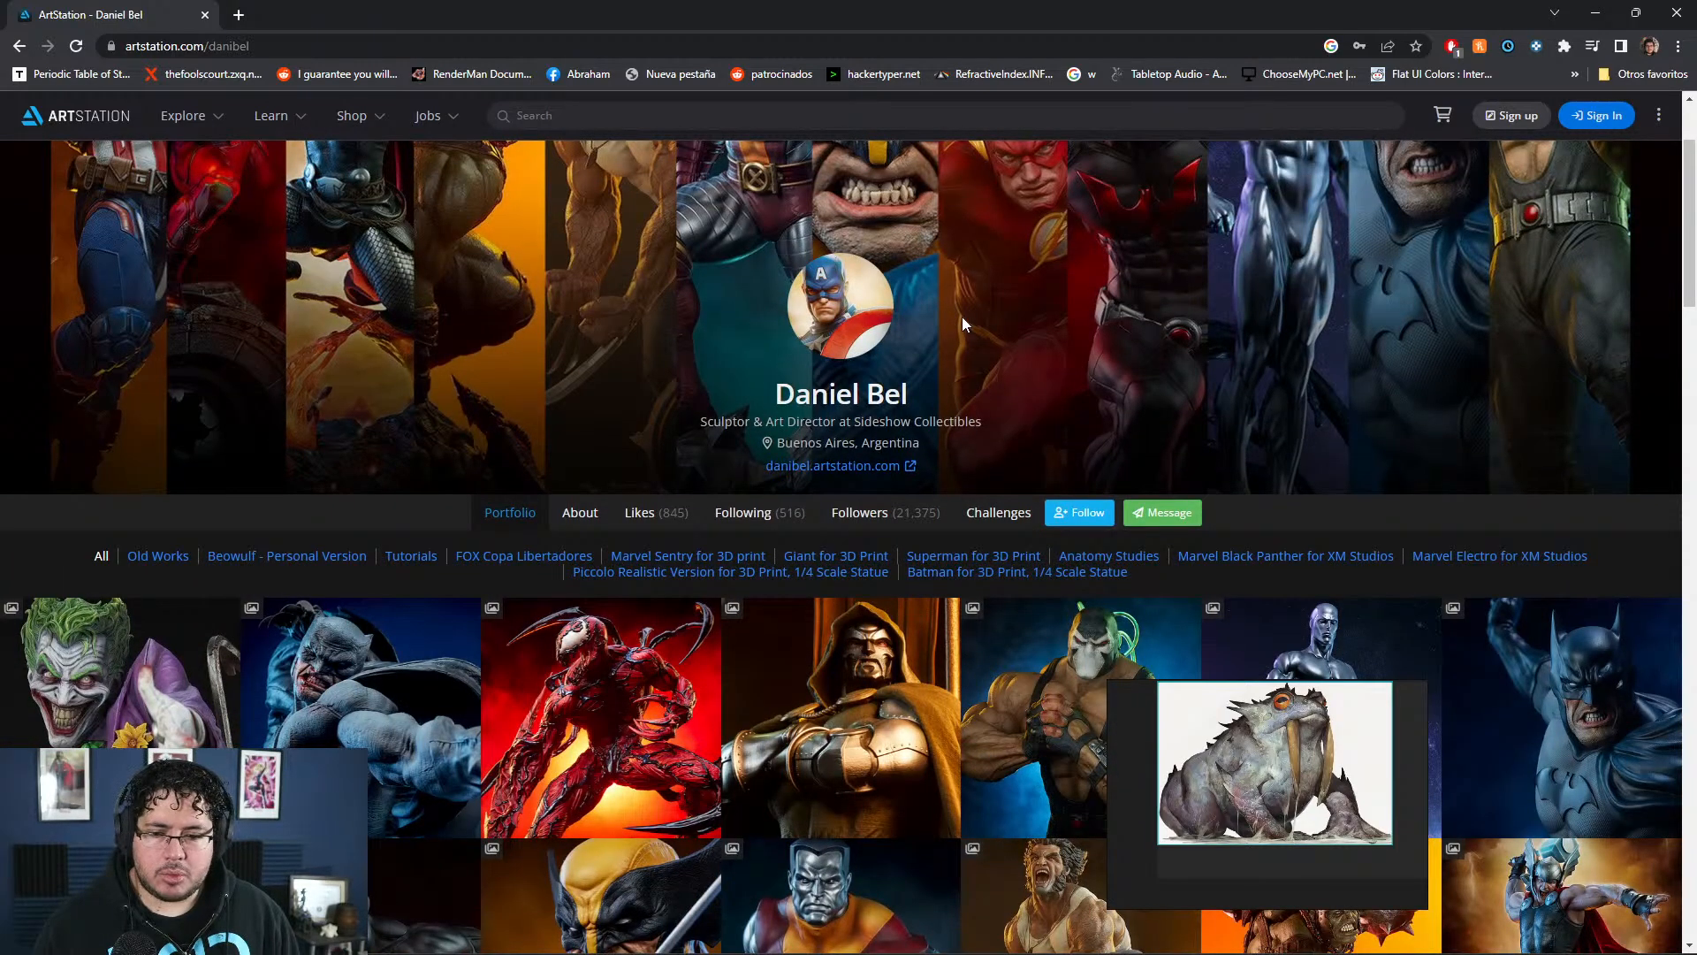
{"action": "scroll", "coordinate": [964, 325], "scroll_direction": "down", "scroll_amount": 3}
{"action": "scroll", "coordinate": [962, 324], "scroll_direction": "down", "scroll_amount": 10}
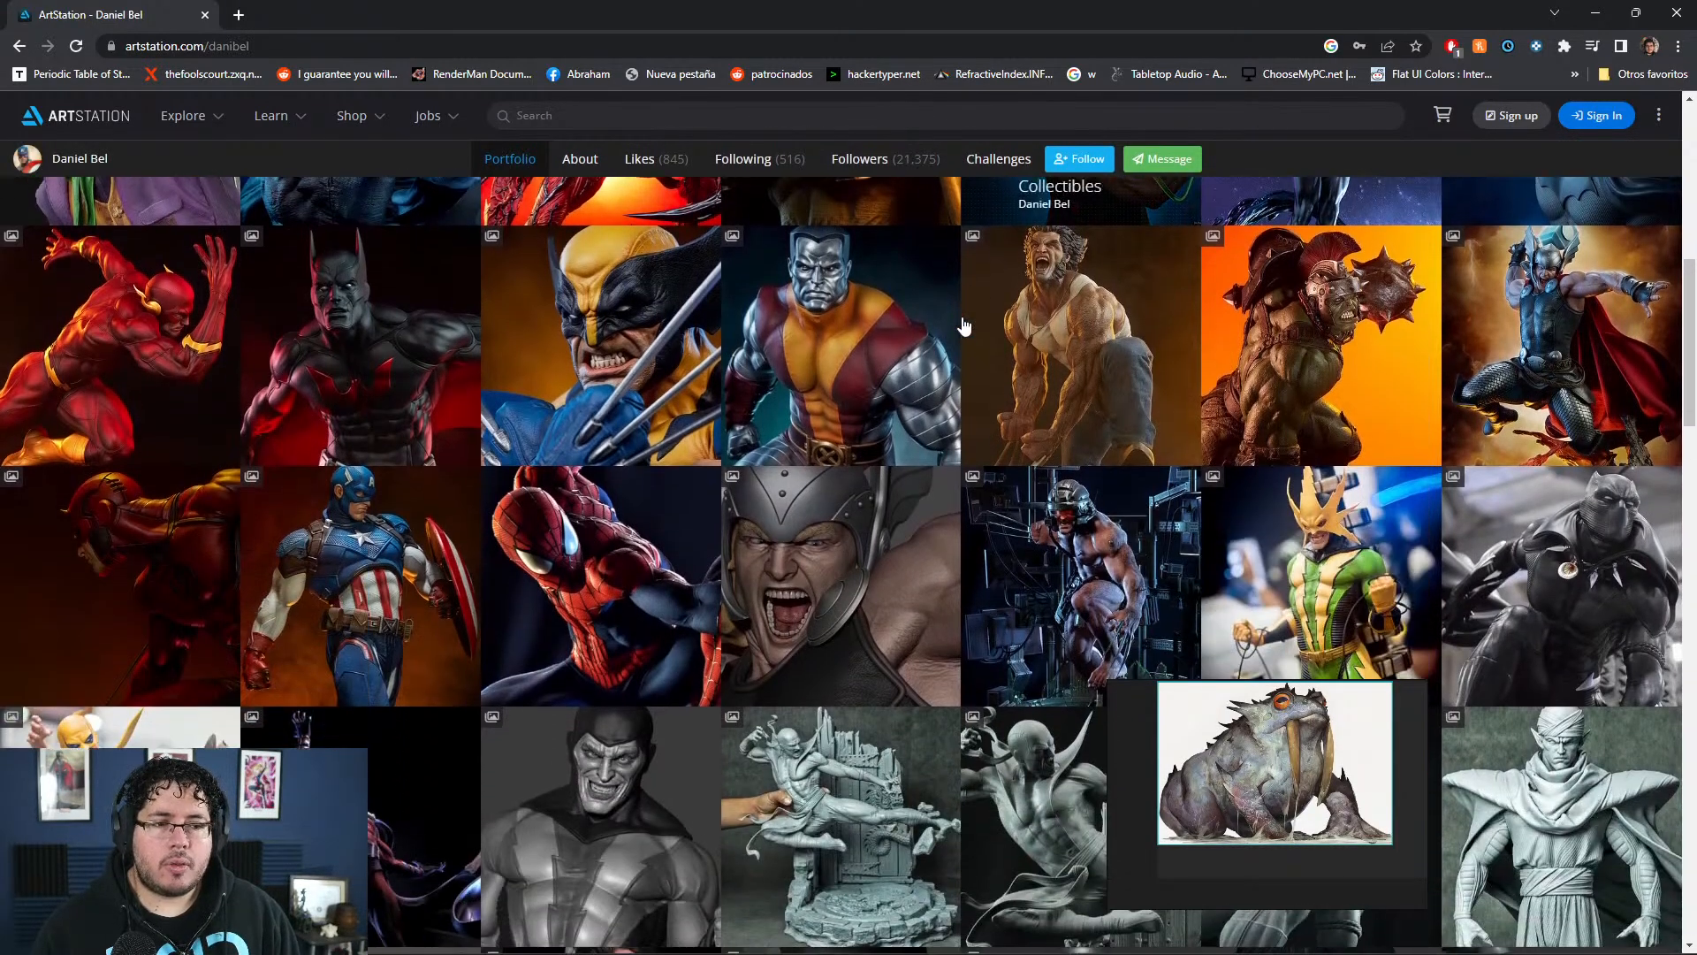
{"action": "scroll", "coordinate": [961, 323], "scroll_direction": "down", "scroll_amount": 7}
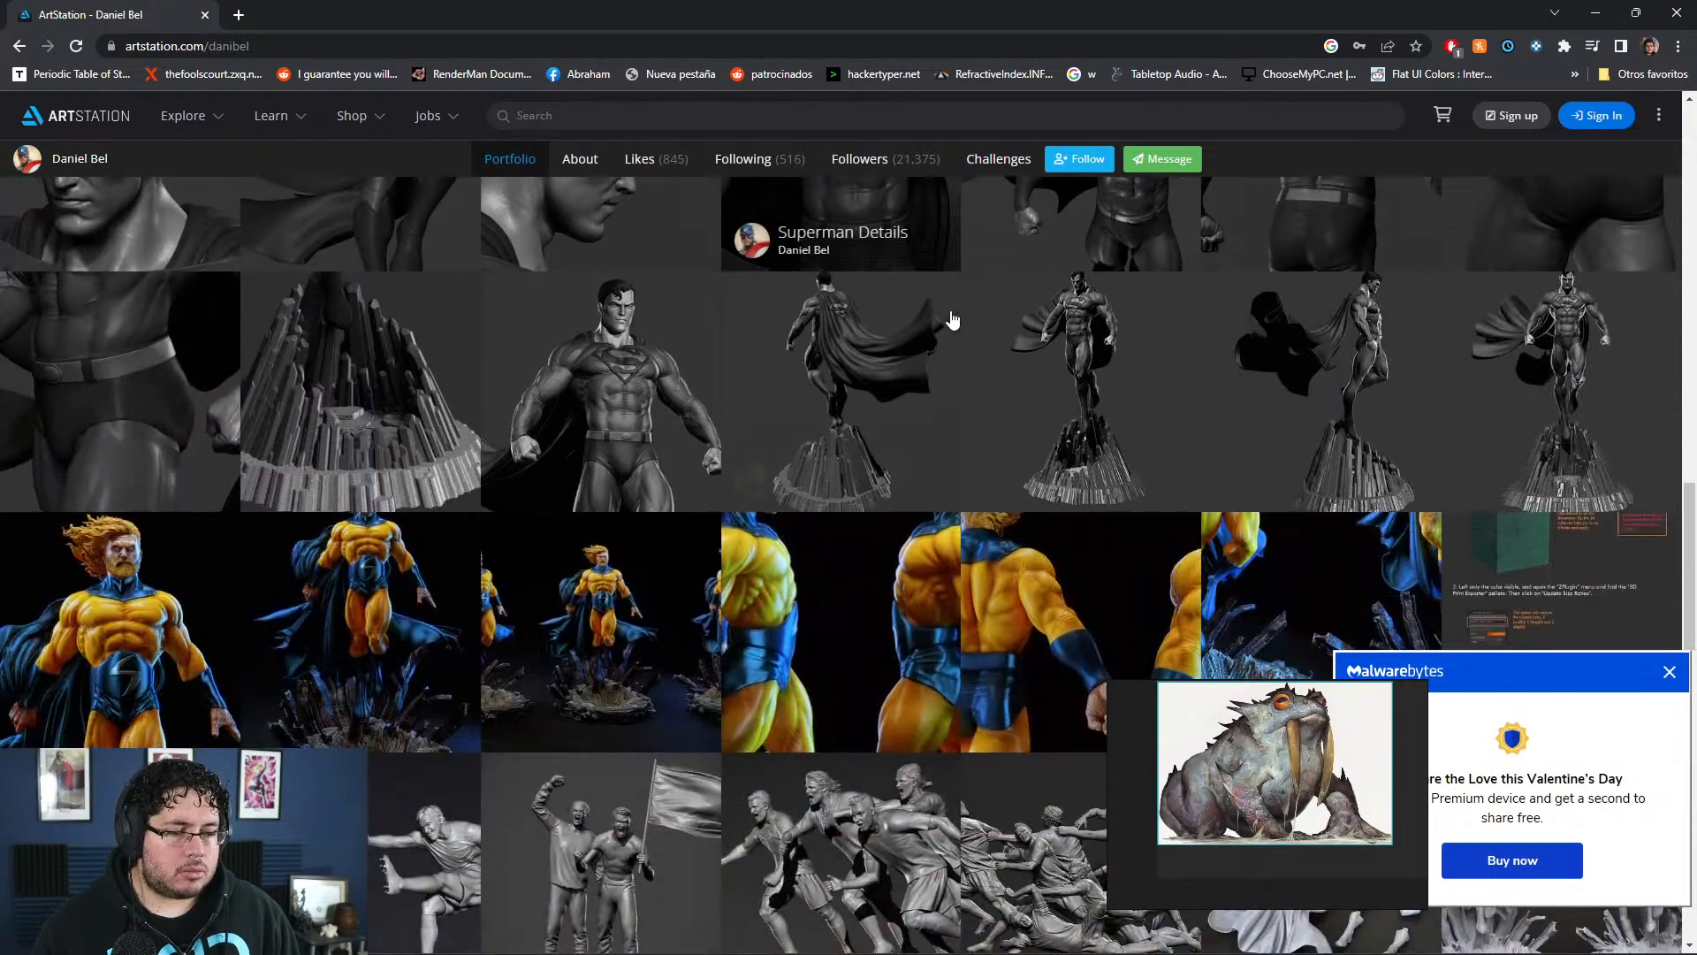
{"action": "left_click", "coordinate": [1677, 12]}
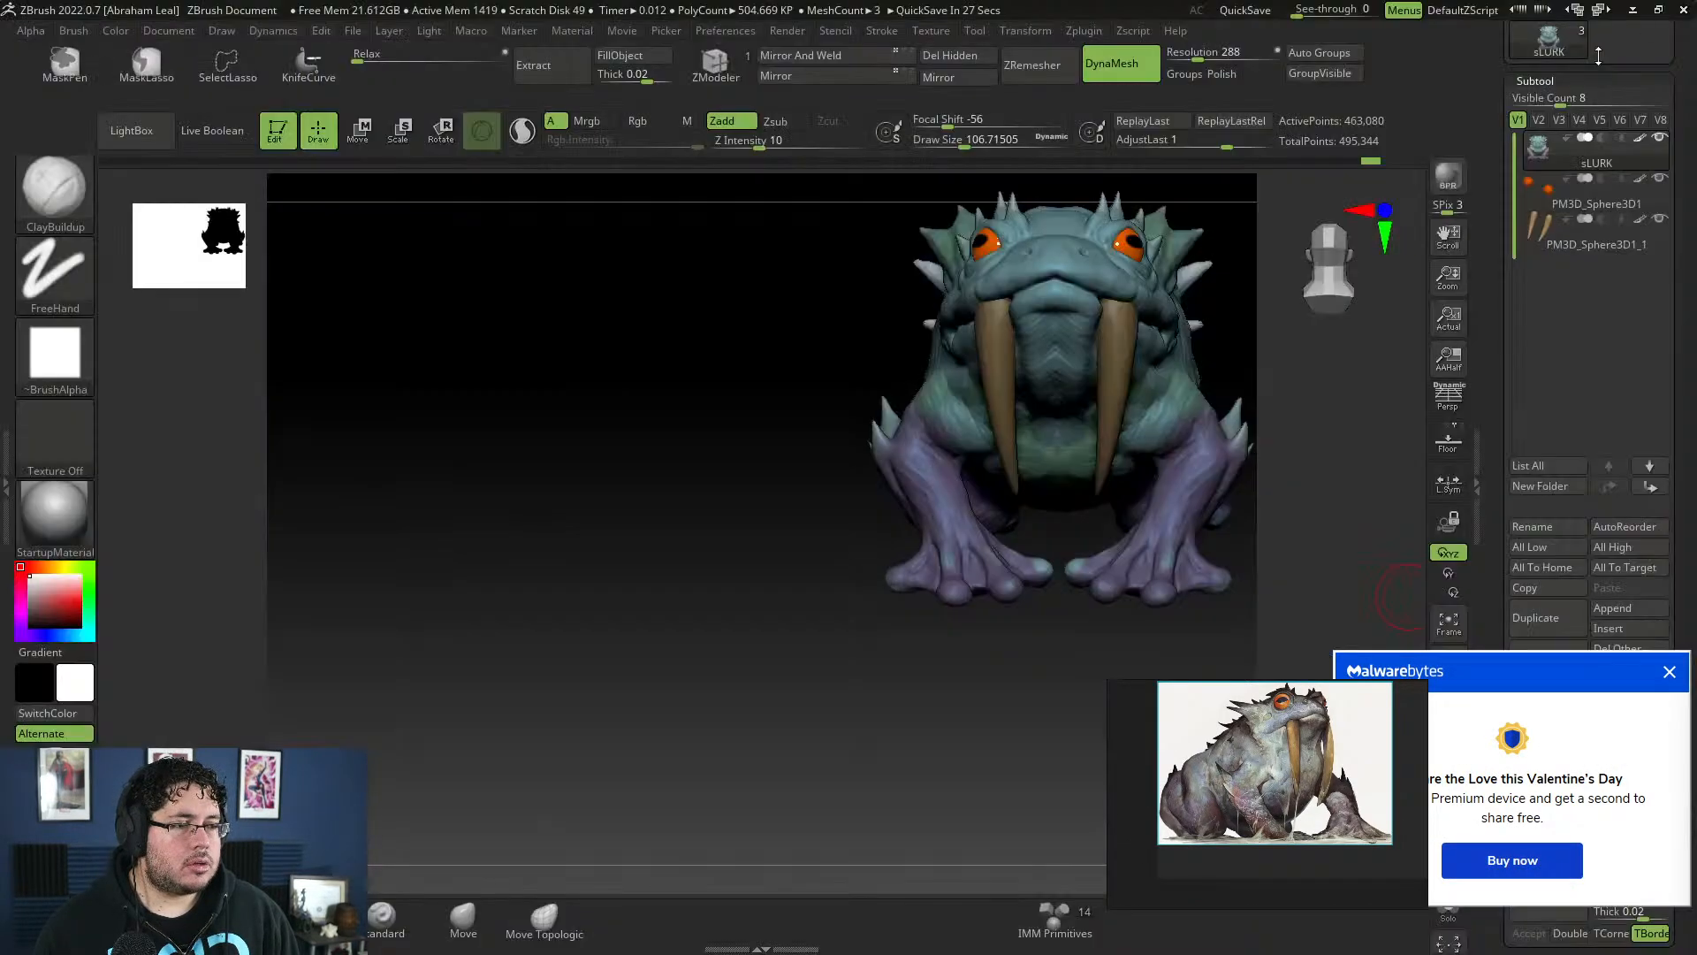
- Set the draw size to about 99 and sculpt light ClayBuildup strokes on the flank behind the front leg's shoulder
{"action": "left_click_drag", "start_coordinate": [571, 598], "coordinate": [462, 625]}
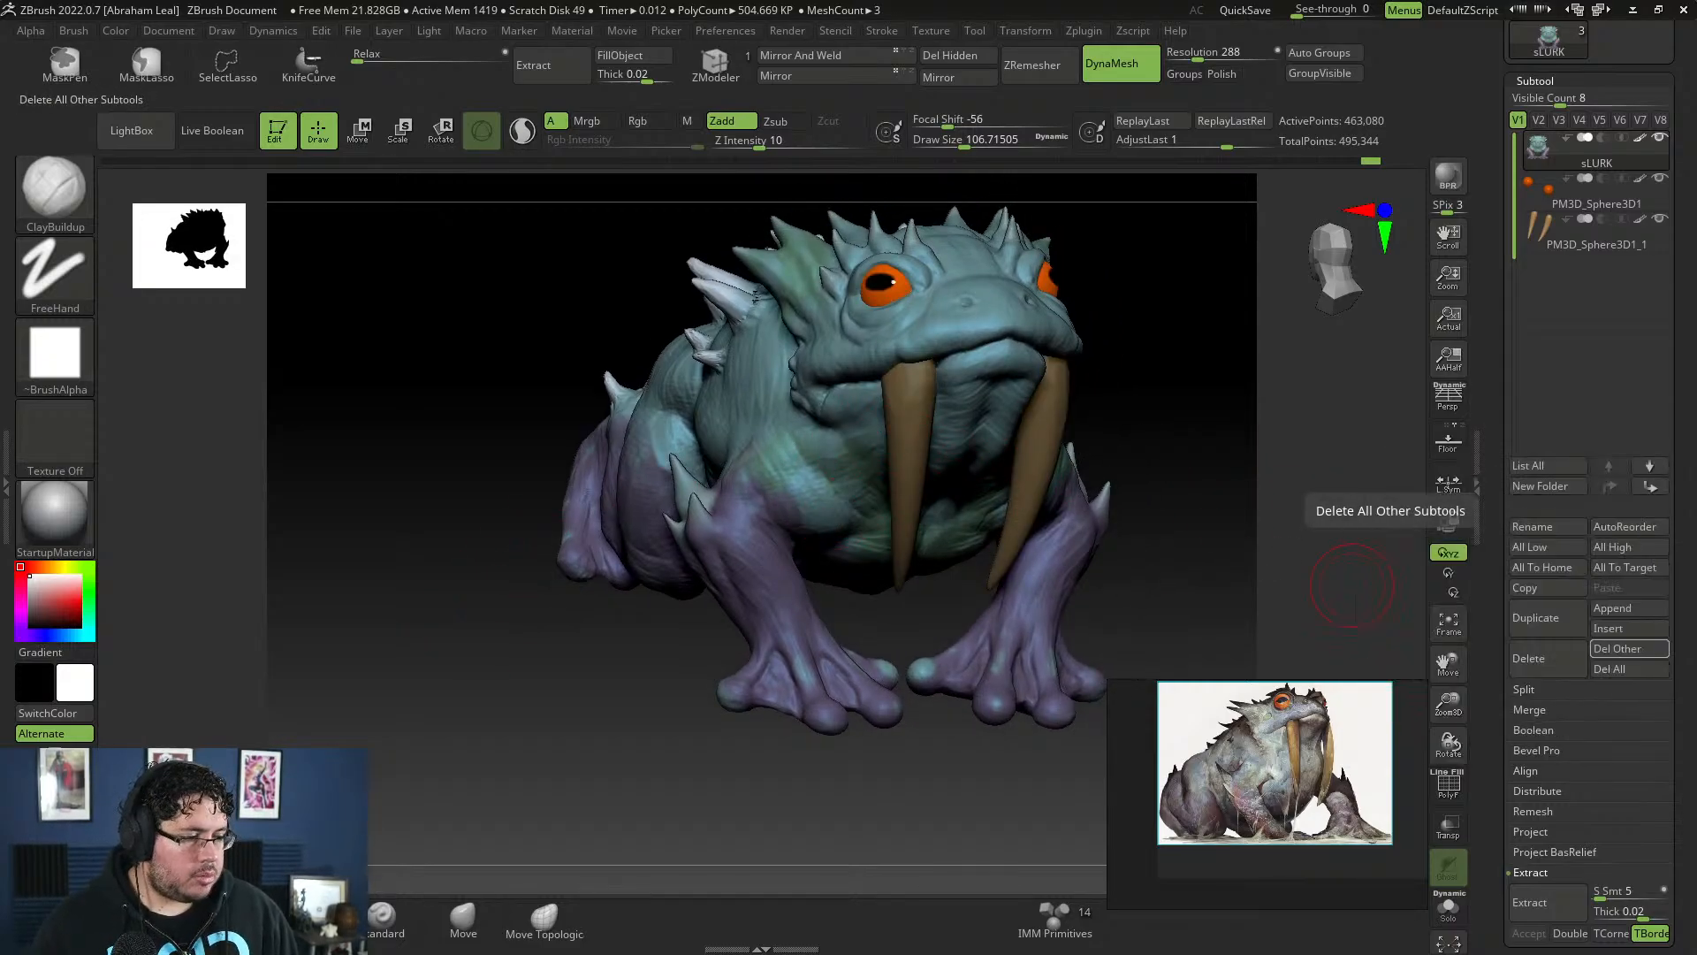
{"action": "left_click_drag", "start_coordinate": [1136, 511], "coordinate": [1167, 539]}
{"action": "left_click_drag", "start_coordinate": [736, 668], "coordinate": [785, 804]}
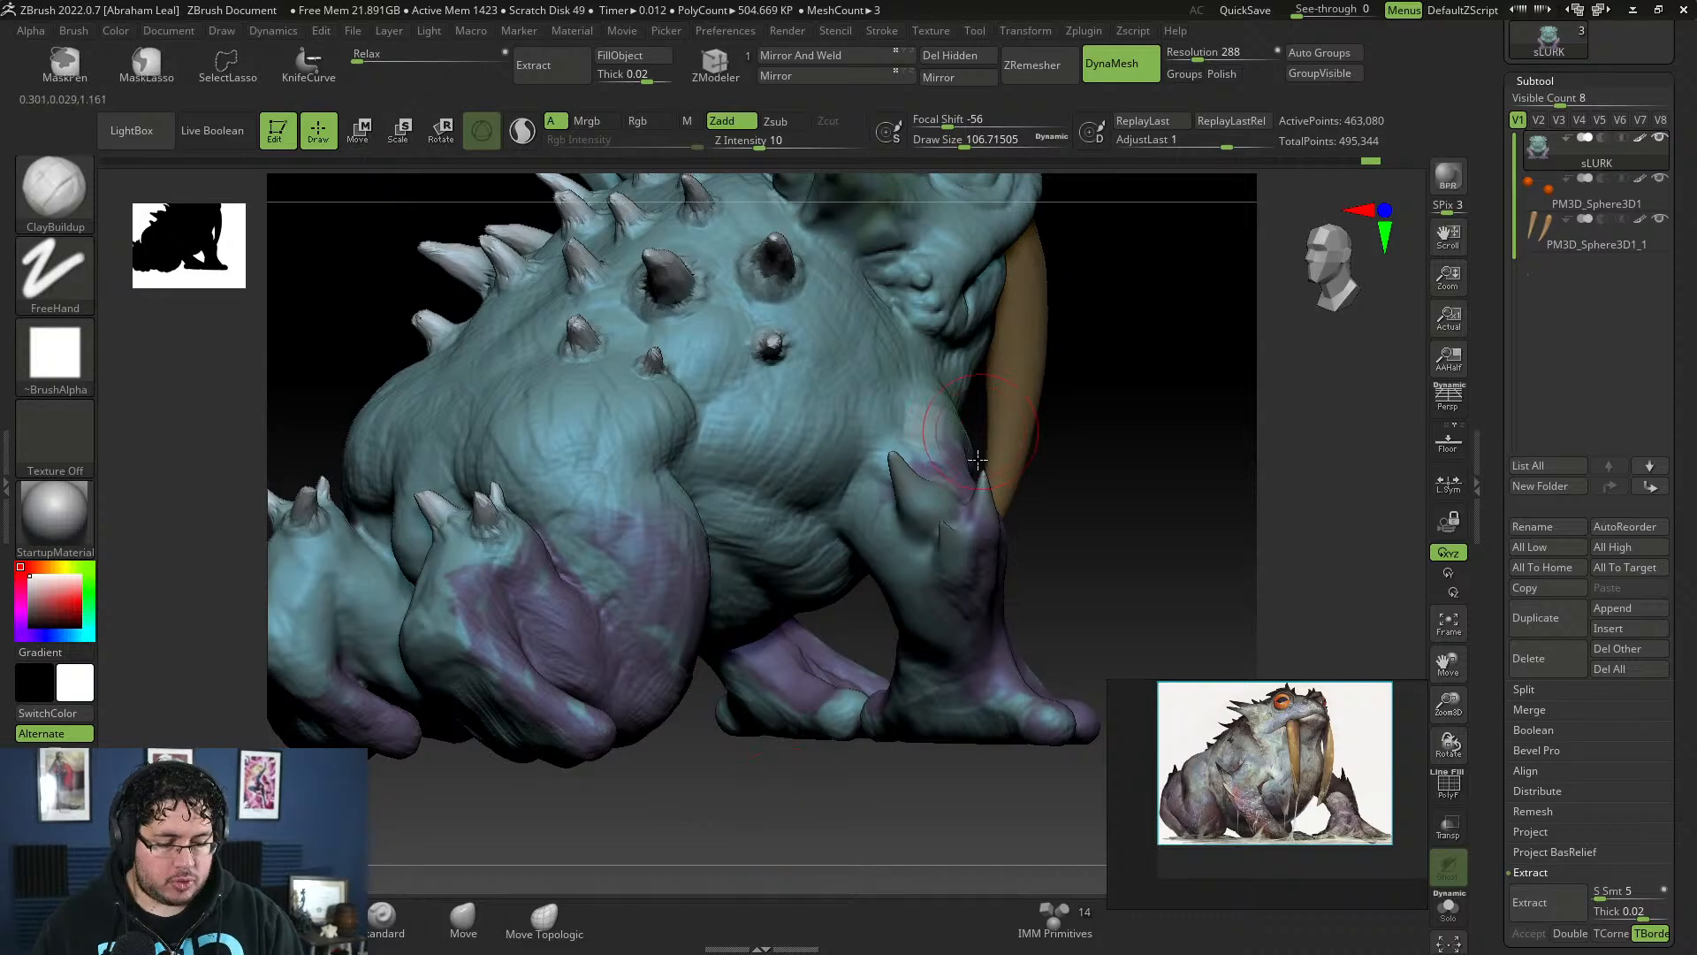
{"action": "key", "text": "bracketleft"}
{"action": "key", "text": "bracketright"}
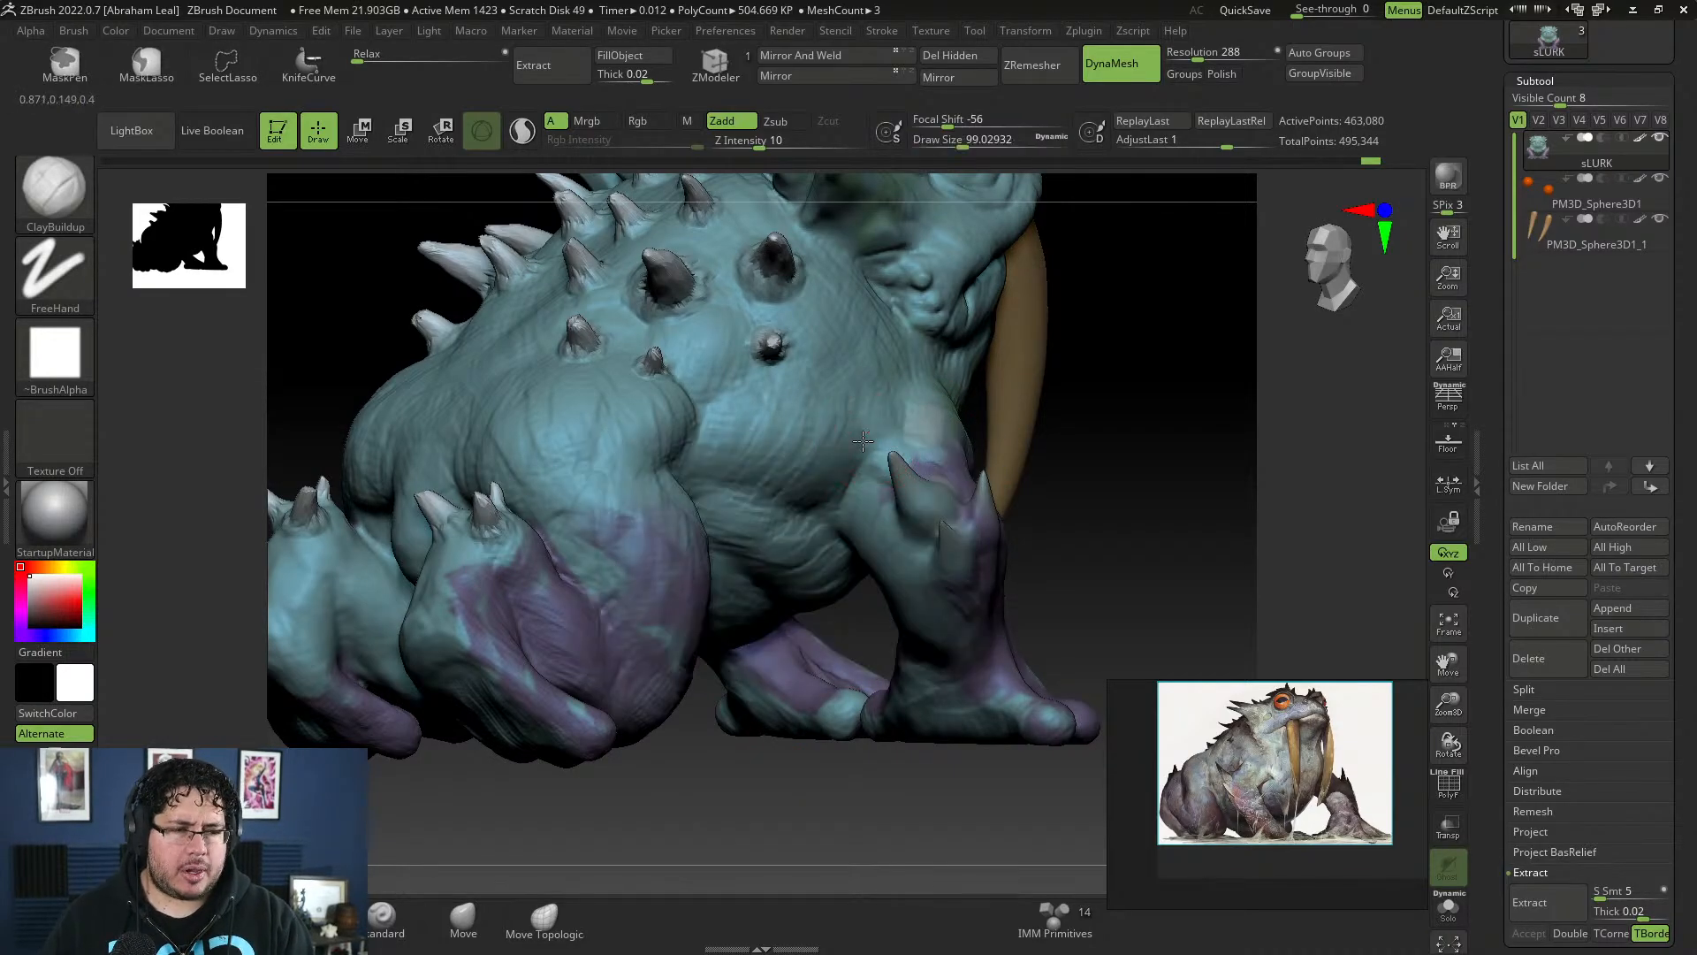
{"action": "right_click_drag", "start_coordinate": [895, 461], "coordinate": [875, 436]}
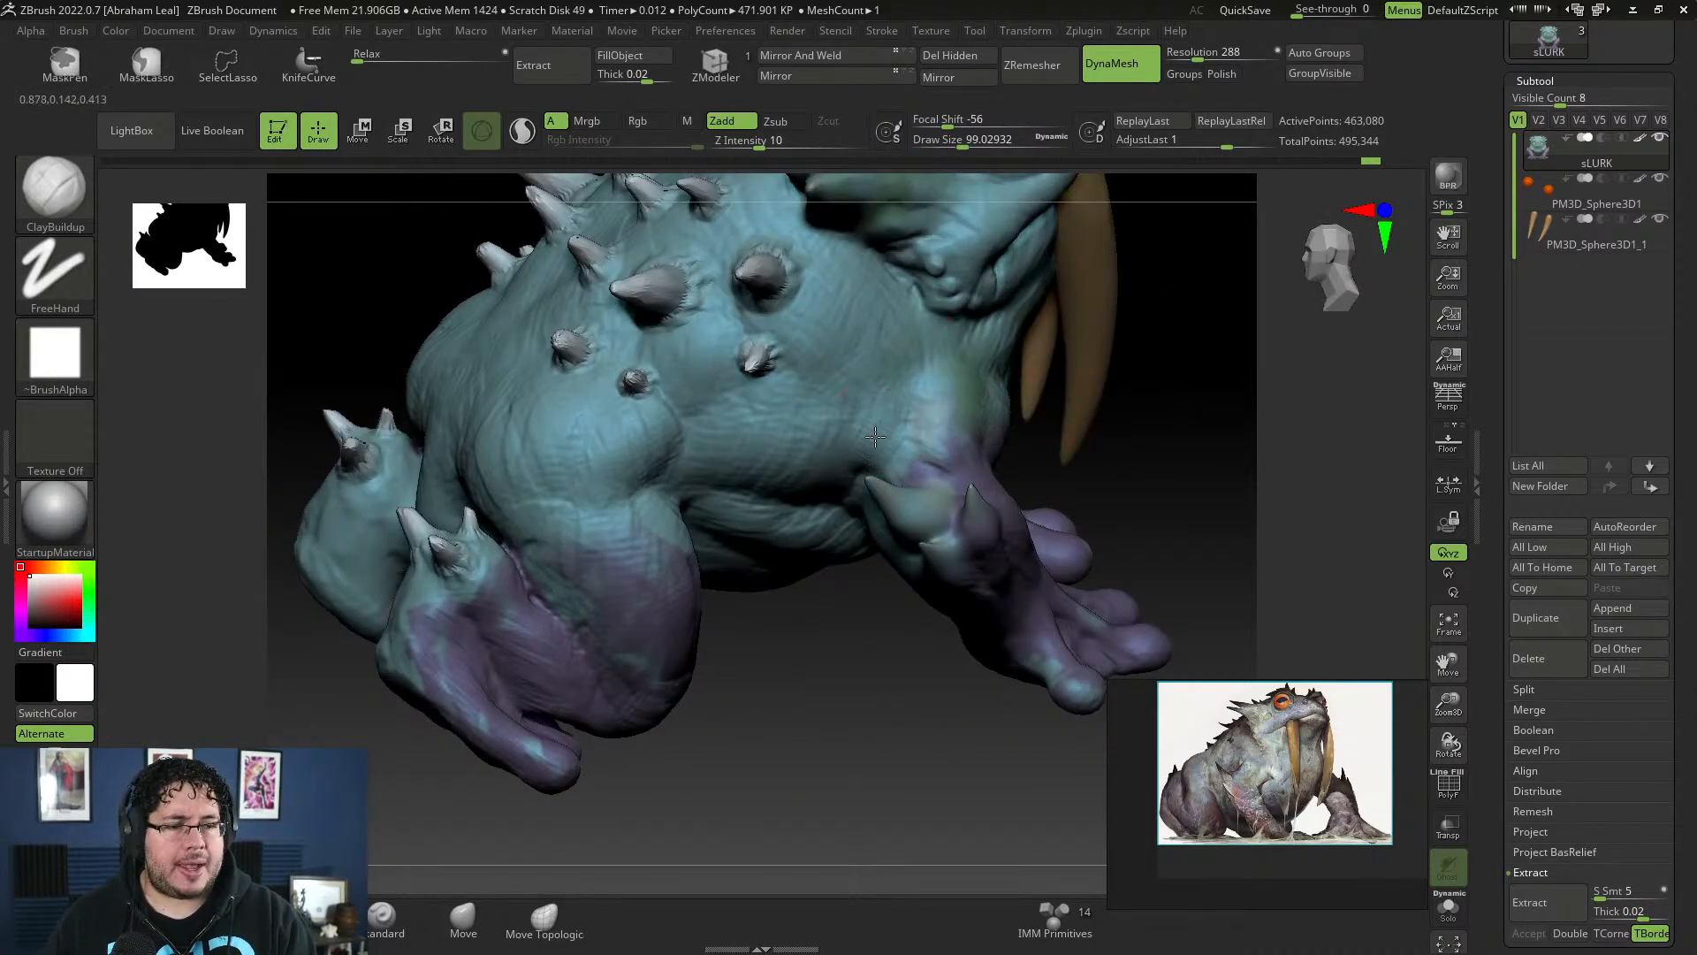
{"action": "right_click_drag", "start_coordinate": [1149, 368], "coordinate": [1073, 235]}
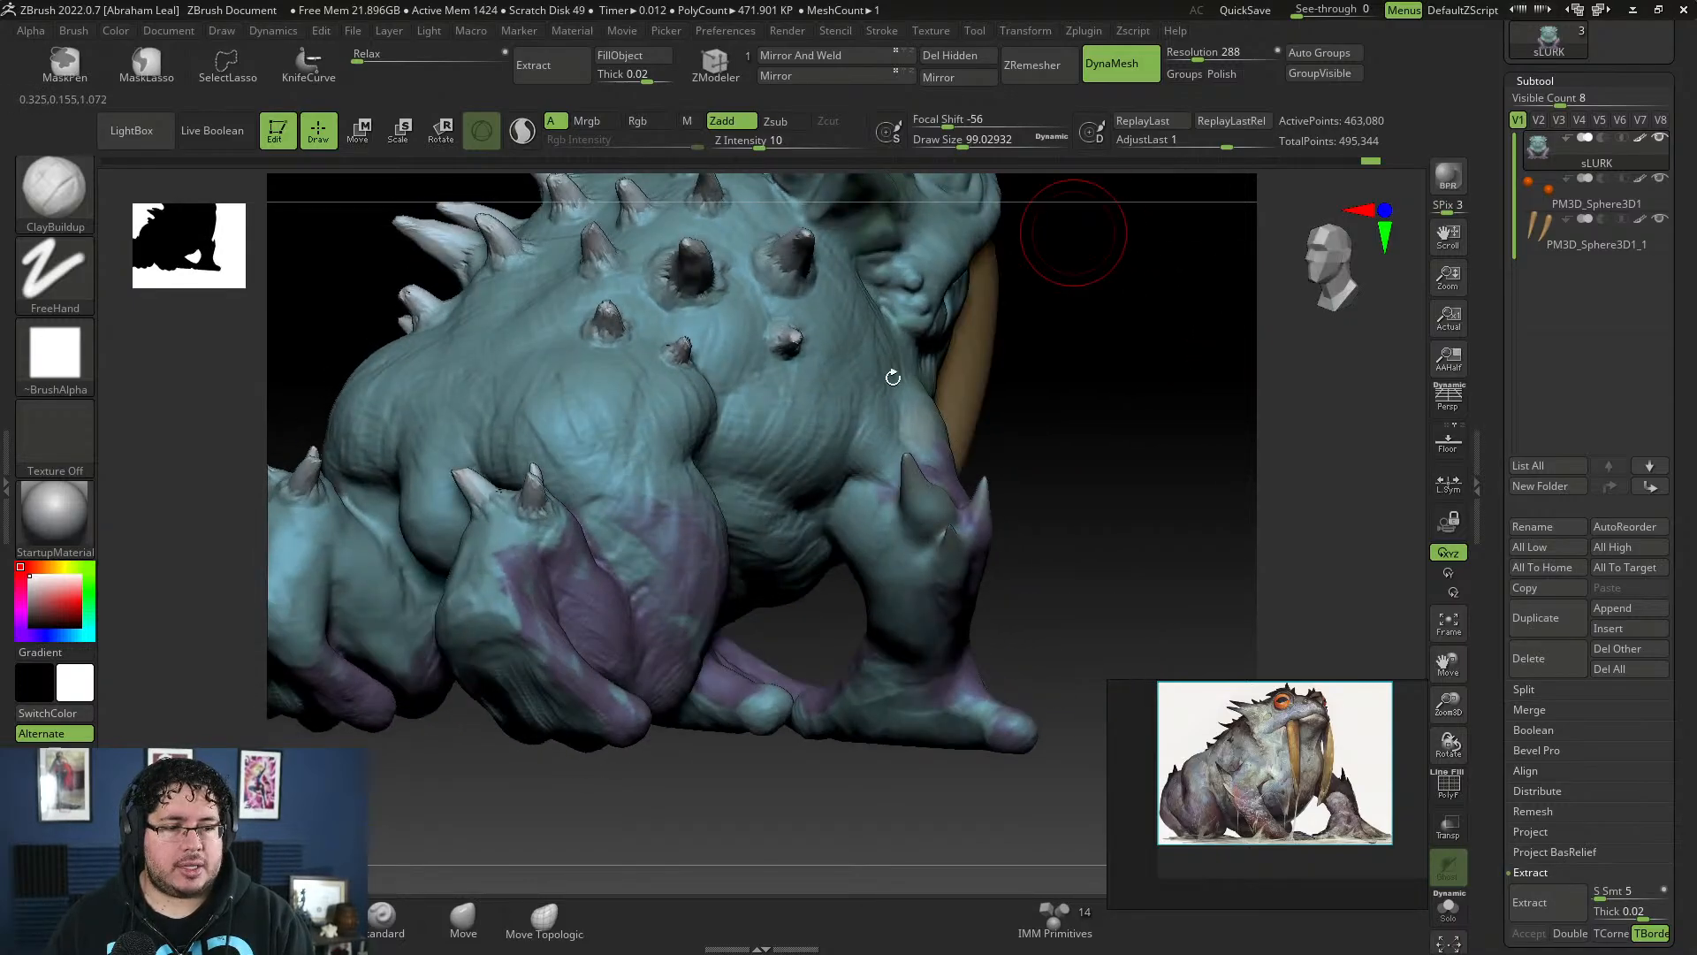
{"action": "right_click_drag", "start_coordinate": [933, 457], "coordinate": [895, 461]}
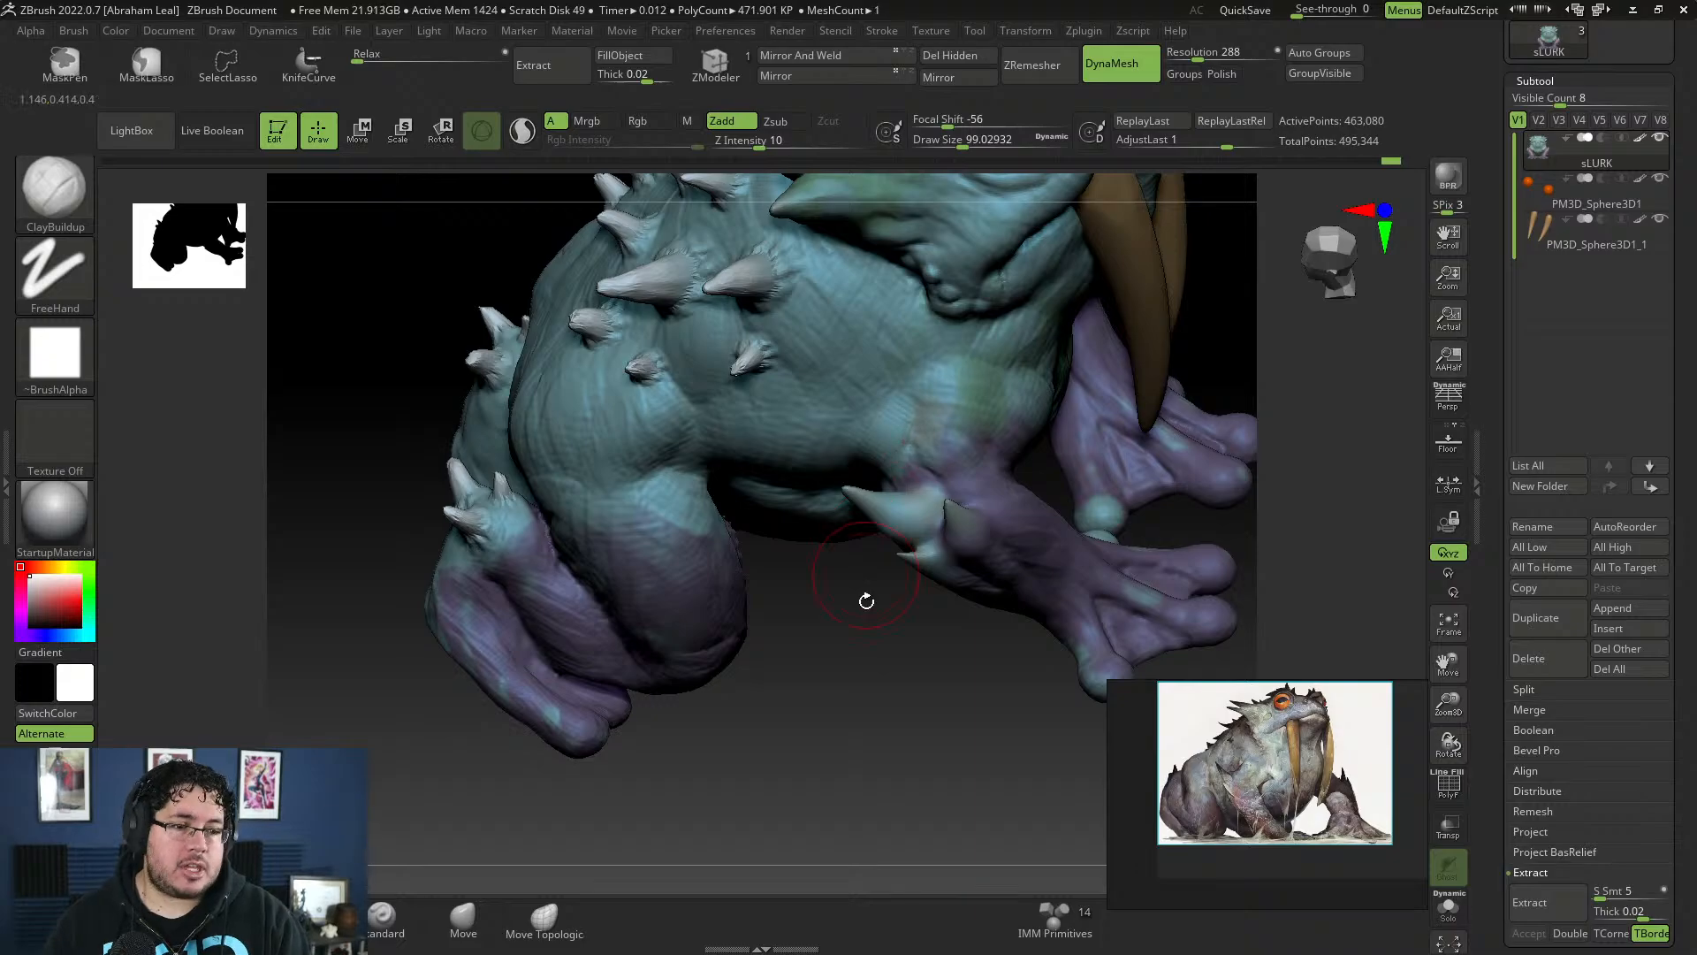
{"action": "right_click_drag", "start_coordinate": [867, 595], "coordinate": [893, 466]}
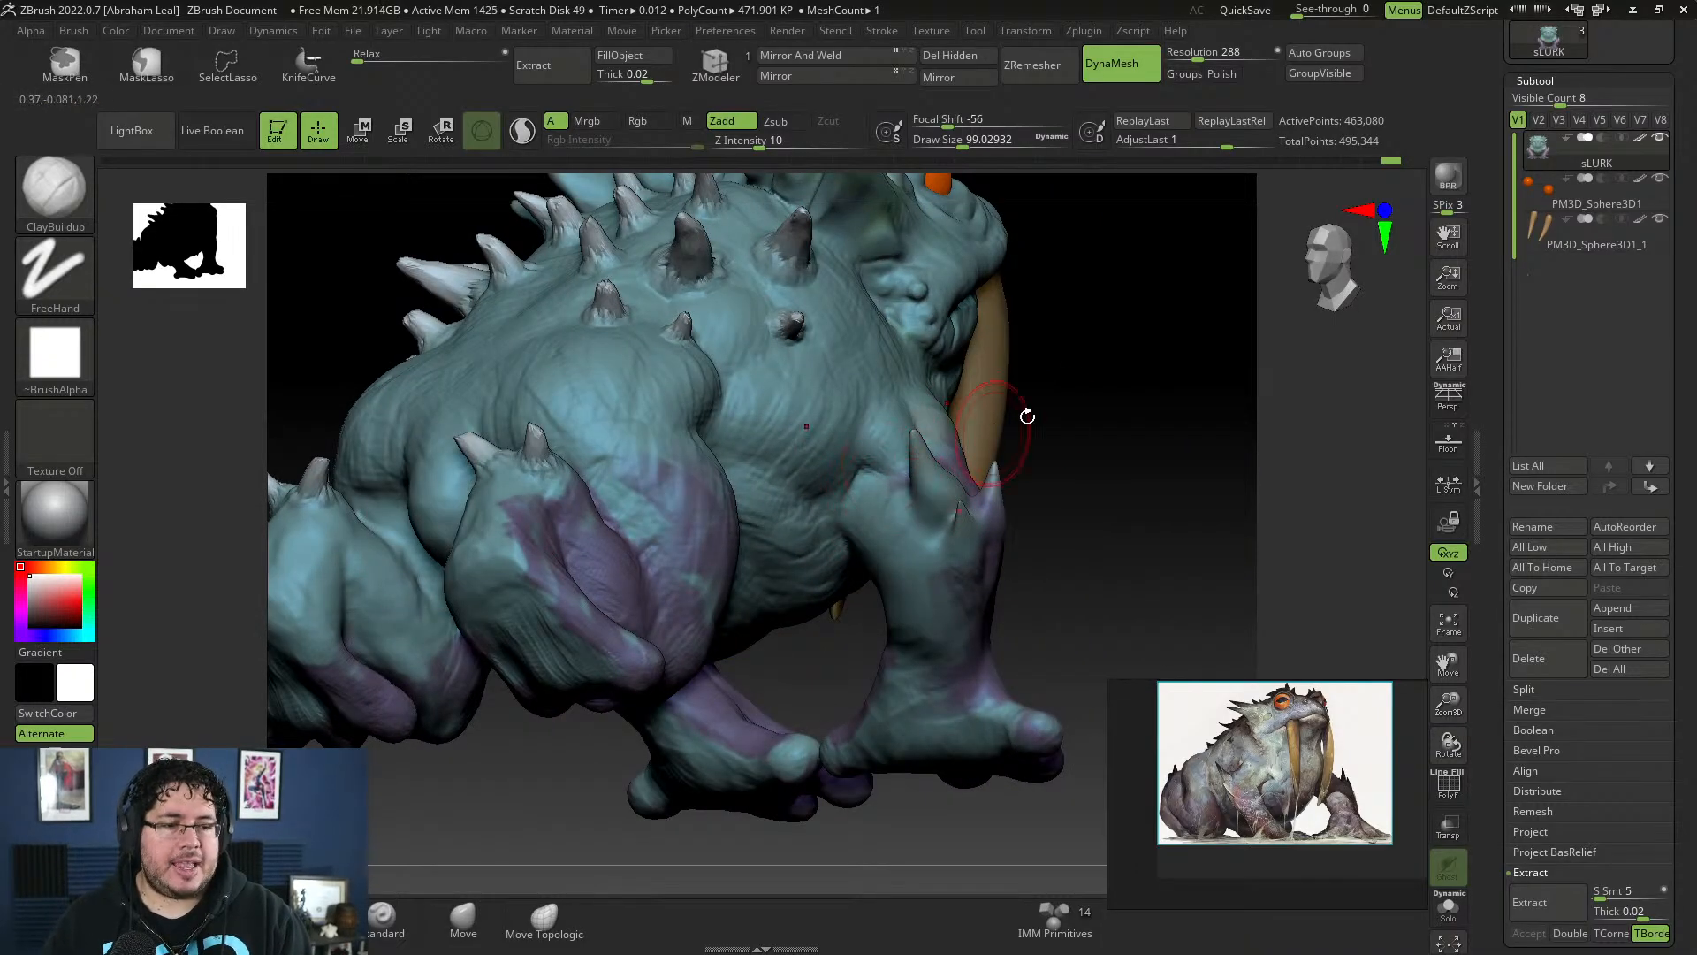
{"action": "mouse_move", "coordinate": [1023, 416]}
{"action": "right_mouse_down"}
{"action": "mouse_move", "coordinate": [895, 678]}
{"action": "mouse_move", "coordinate": [910, 769]}
{"action": "mouse_move", "coordinate": [919, 707]}
{"action": "right_mouse_up"}
- Reduce the draw size to about 74, refine the front leg's forms with ClayBuildup and check the whole creature
{"action": "key", "text": "space"}
{"action": "key", "text": "space"}
{"action": "left_click_drag", "start_coordinate": [944, 529], "coordinate": [933, 530]}
{"action": "mouse_move", "coordinate": [936, 534]}
{"action": "right_mouse_down"}
{"action": "mouse_move", "coordinate": [906, 575]}
{"action": "mouse_move", "coordinate": [896, 557]}
{"action": "right_mouse_up"}
{"action": "key", "text": "space"}
{"action": "left_click_drag", "start_coordinate": [901, 547], "coordinate": [922, 556]}
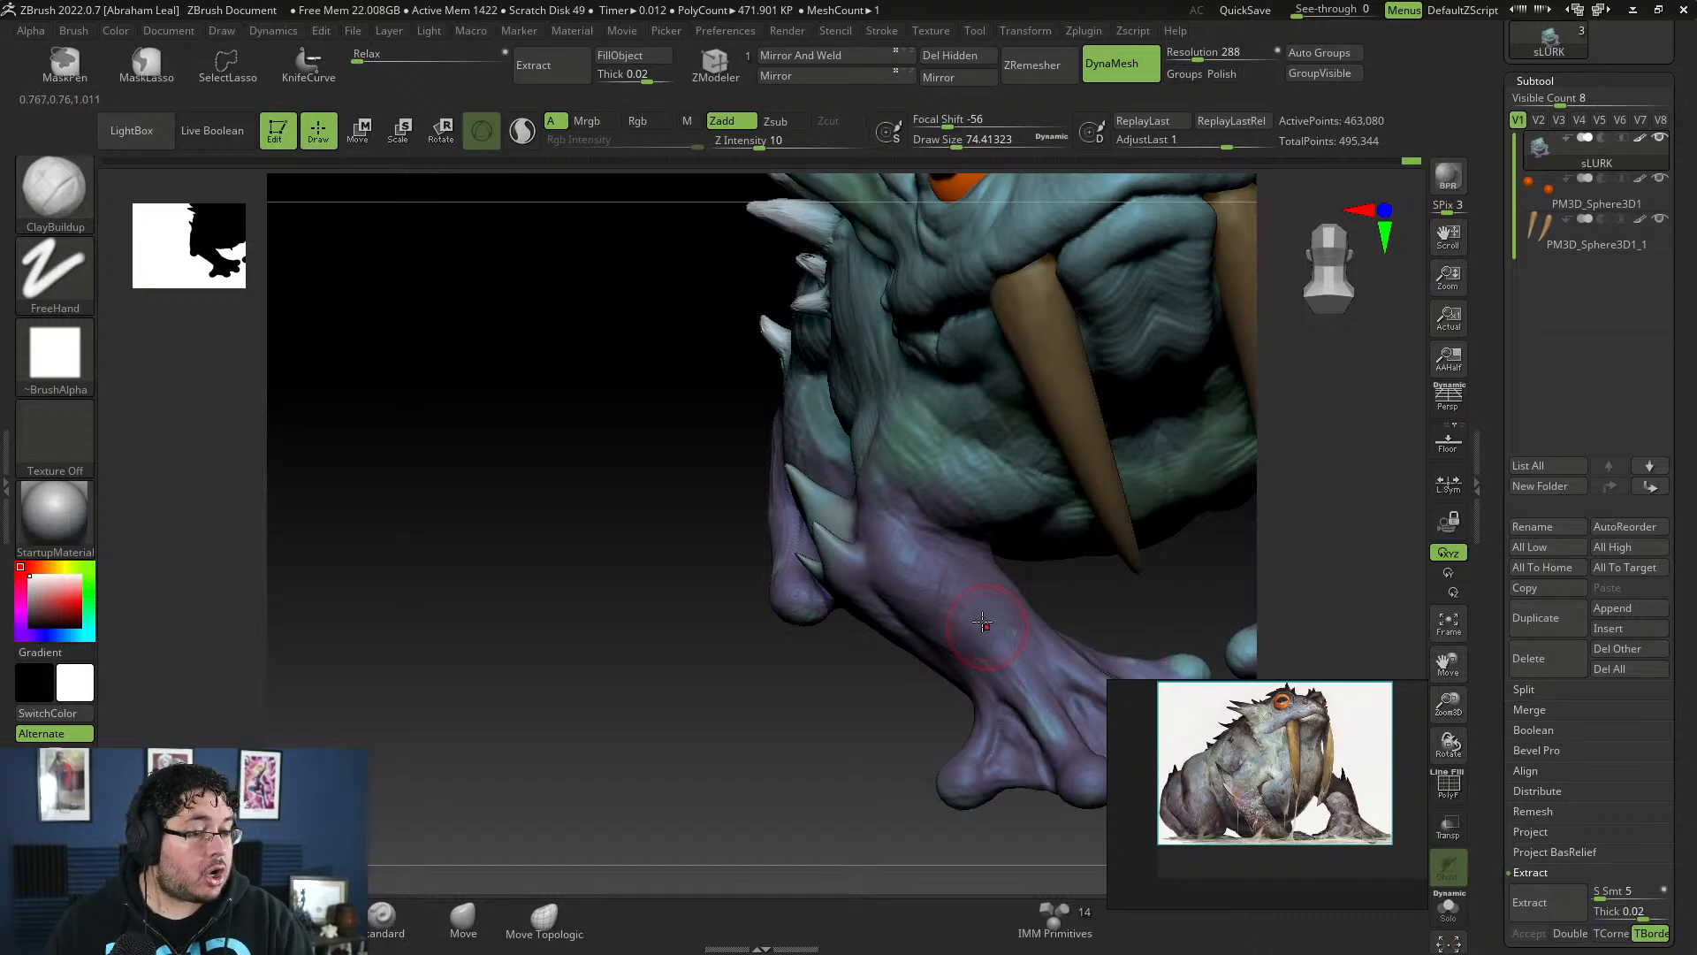
{"action": "left_click_drag", "start_coordinate": [876, 724], "coordinate": [946, 699]}
{"action": "mouse_move", "coordinate": [913, 638]}
{"action": "left_mouse_down"}
{"action": "mouse_move", "coordinate": [929, 674]}
{"action": "mouse_move", "coordinate": [876, 637]}
{"action": "mouse_move", "coordinate": [904, 695]}
{"action": "left_mouse_up"}
{"action": "mouse_move", "coordinate": [974, 879]}
{"action": "left_mouse_down", "text": "alt"}
{"action": "mouse_move", "coordinate": [929, 758]}
{"action": "mouse_move", "coordinate": [969, 772]}
{"action": "mouse_move", "coordinate": [941, 798]}
{"action": "mouse_move", "coordinate": [964, 866]}
{"action": "left_mouse_up", "text": "alt"}
{"action": "left_click_drag", "start_coordinate": [1223, 534], "coordinate": [1144, 633]}
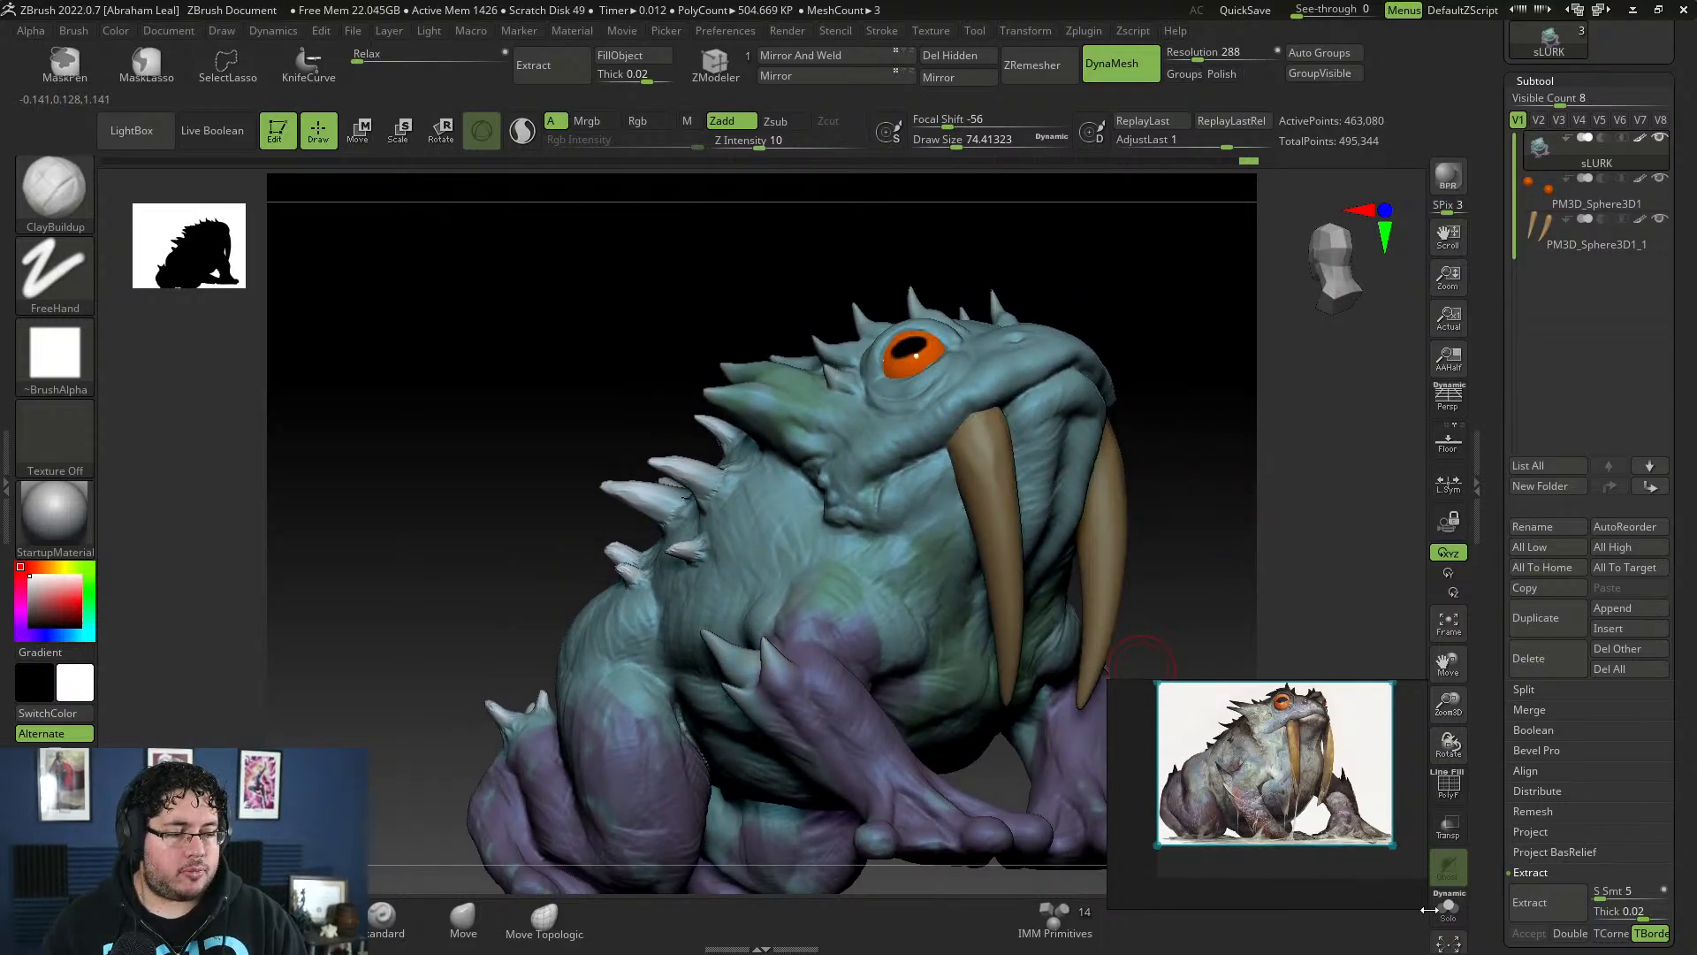
- Isolate the sLURK body and build up the side of the throat below the jaw with ClayBuildup at a draw size of about 95
{"action": "left_click", "coordinate": [1448, 908]}
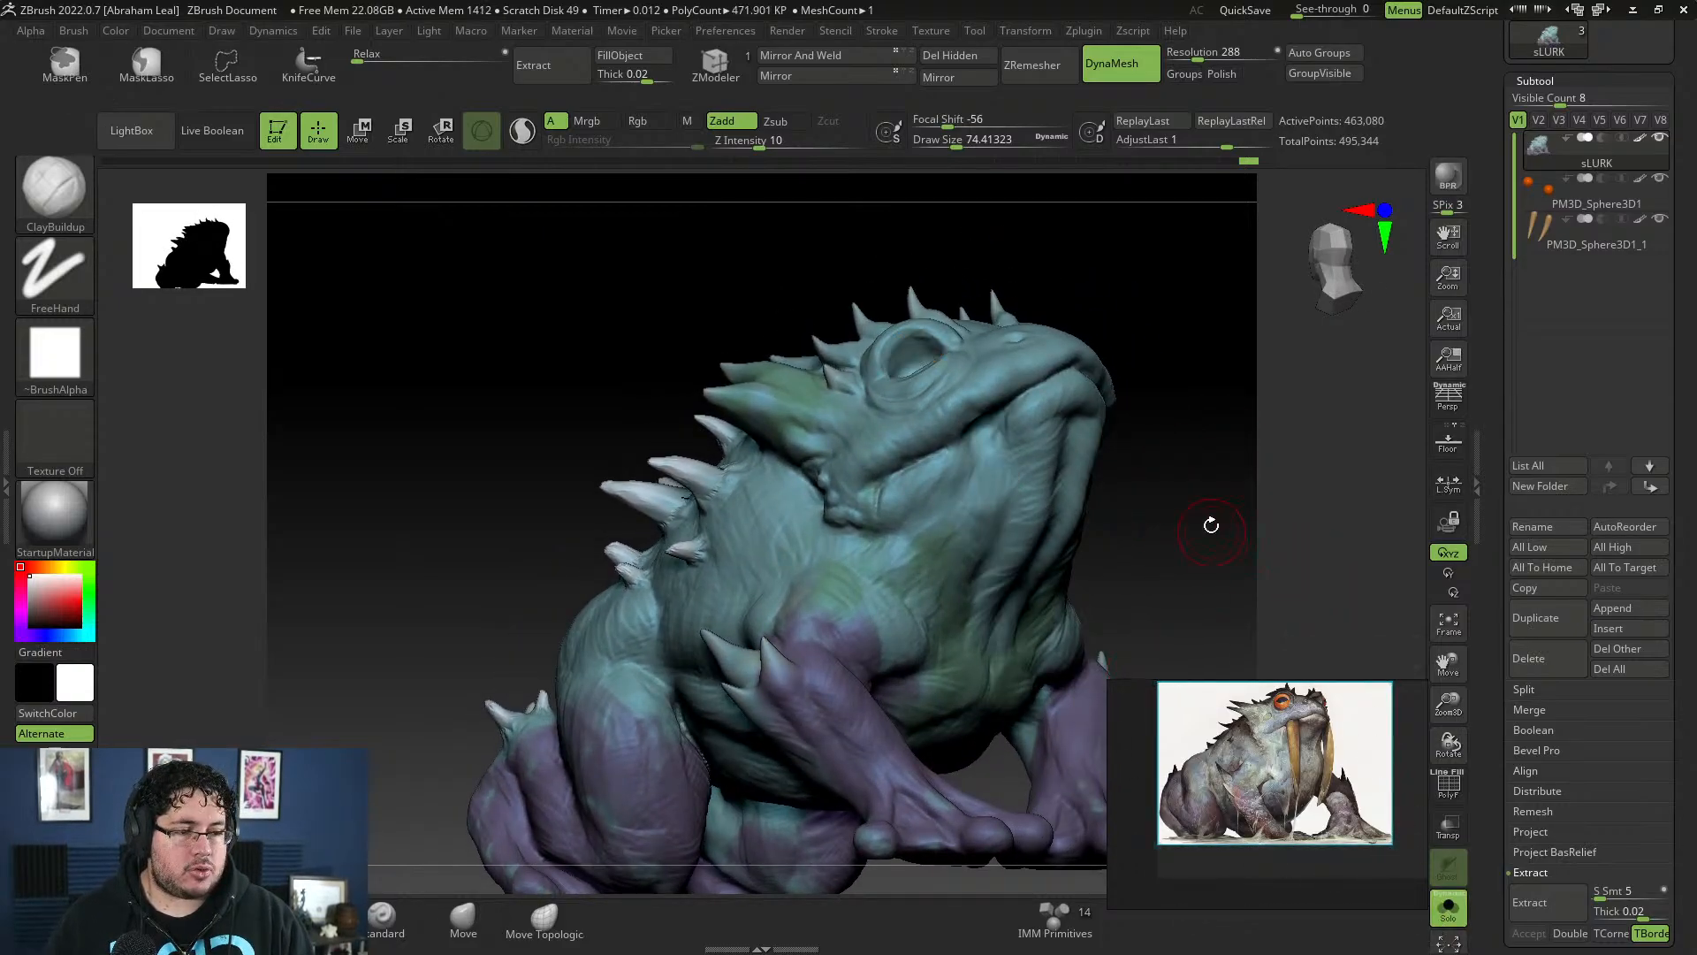
{"action": "left_click_drag", "start_coordinate": [1209, 522], "coordinate": [1143, 555]}
{"action": "key", "text": "space"}
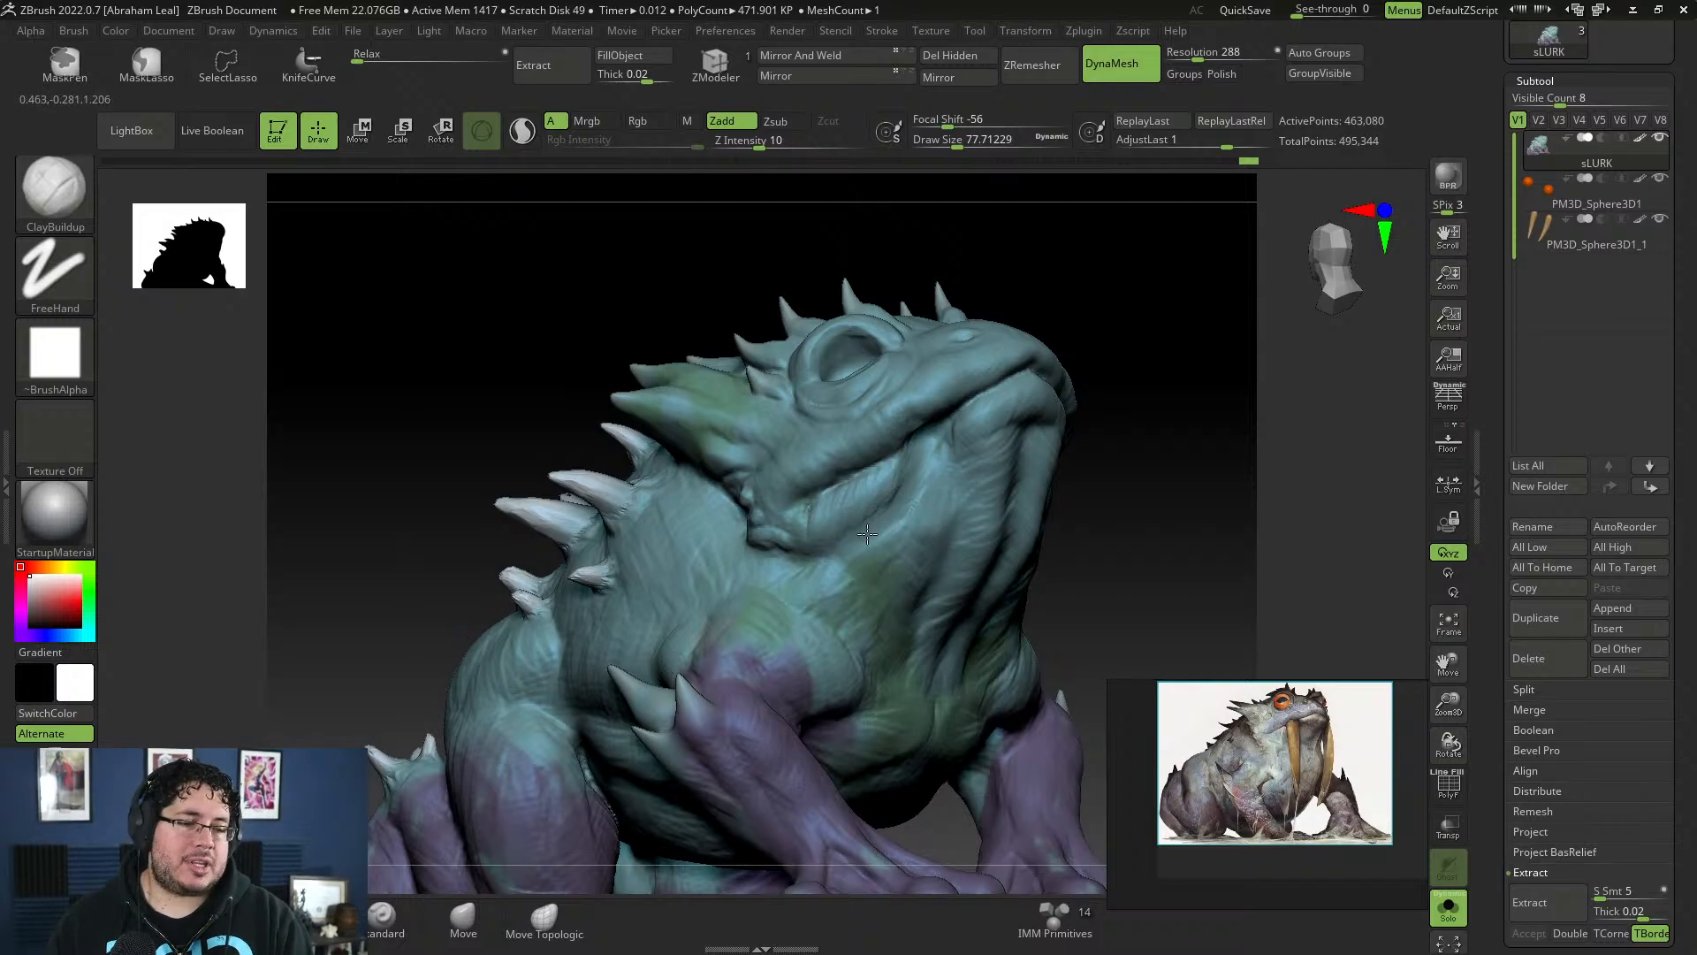
{"action": "key", "text": "space"}
{"action": "left_click_drag", "start_coordinate": [919, 515], "coordinate": [933, 466]}
{"action": "key", "text": "space"}
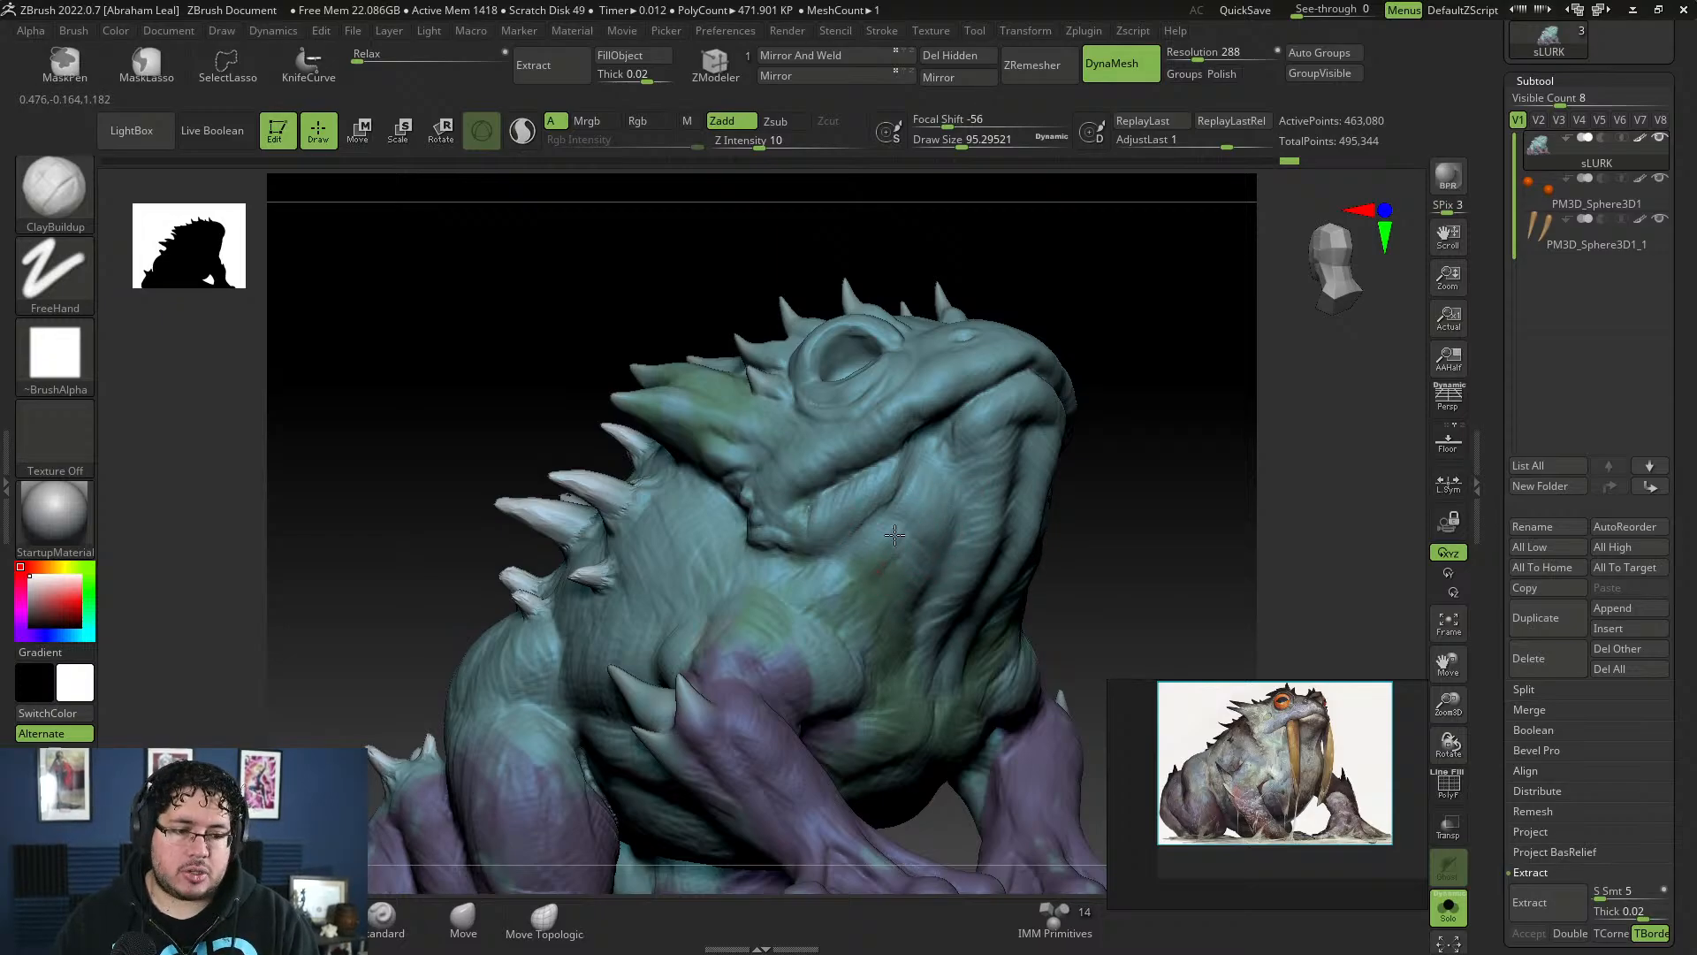
- Refine the muscle and skin folds across the throat and upper chest with light ClayBuildup strokes
{"action": "right_click_drag", "start_coordinate": [911, 577], "coordinate": [1006, 471]}
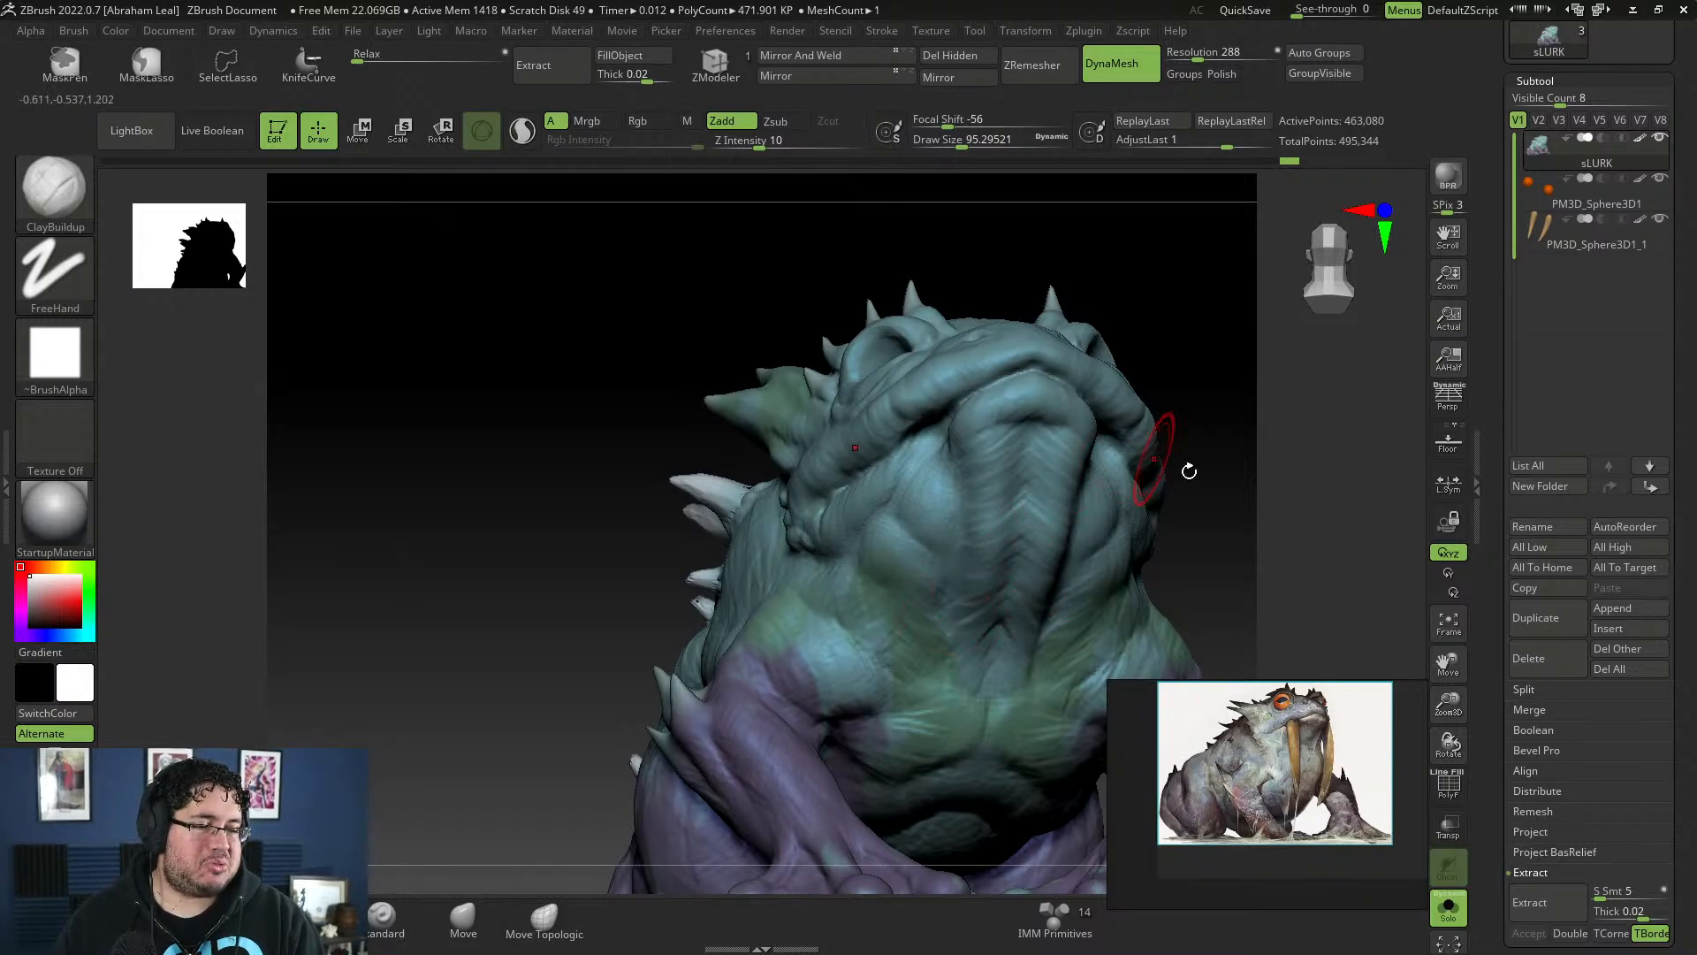
{"action": "right_click_drag", "start_coordinate": [1185, 470], "coordinate": [1175, 492]}
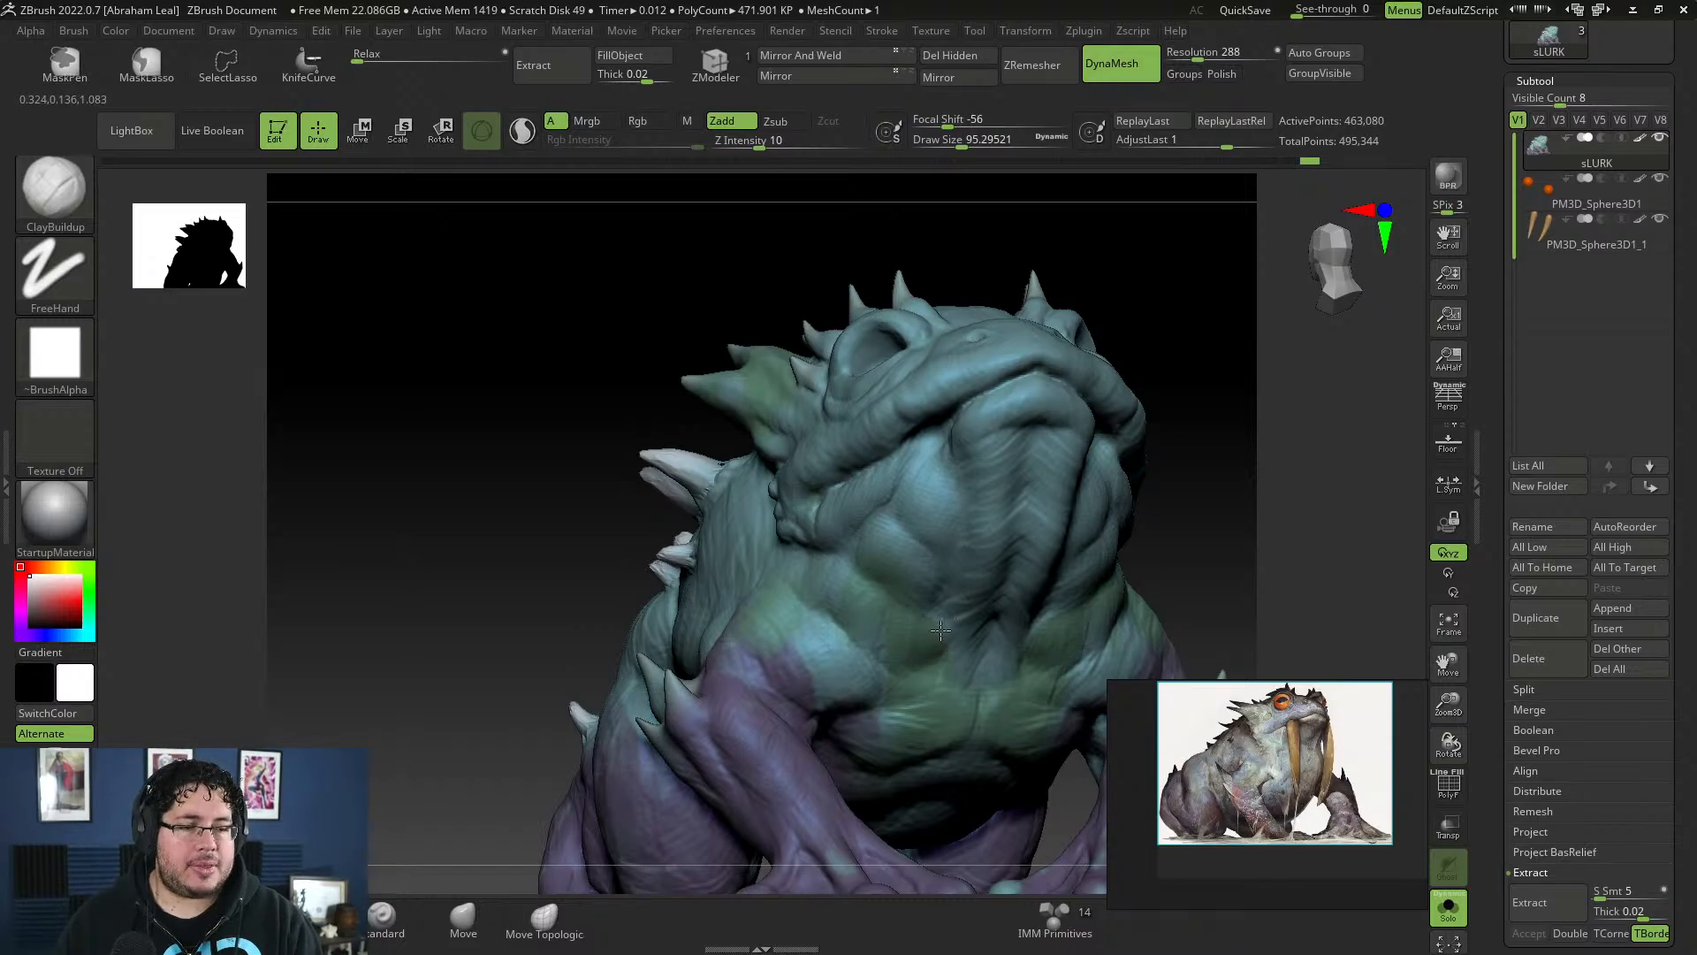
{"action": "mouse_move", "coordinate": [1238, 495]}
{"action": "left_mouse_down"}
{"action": "mouse_move", "coordinate": [1239, 458]}
{"action": "mouse_move", "coordinate": [1193, 442]}
{"action": "mouse_move", "coordinate": [1152, 463]}
{"action": "mouse_move", "coordinate": [1194, 390]}
{"action": "mouse_move", "coordinate": [1186, 416]}
{"action": "mouse_move", "coordinate": [1253, 364]}
{"action": "left_mouse_up"}
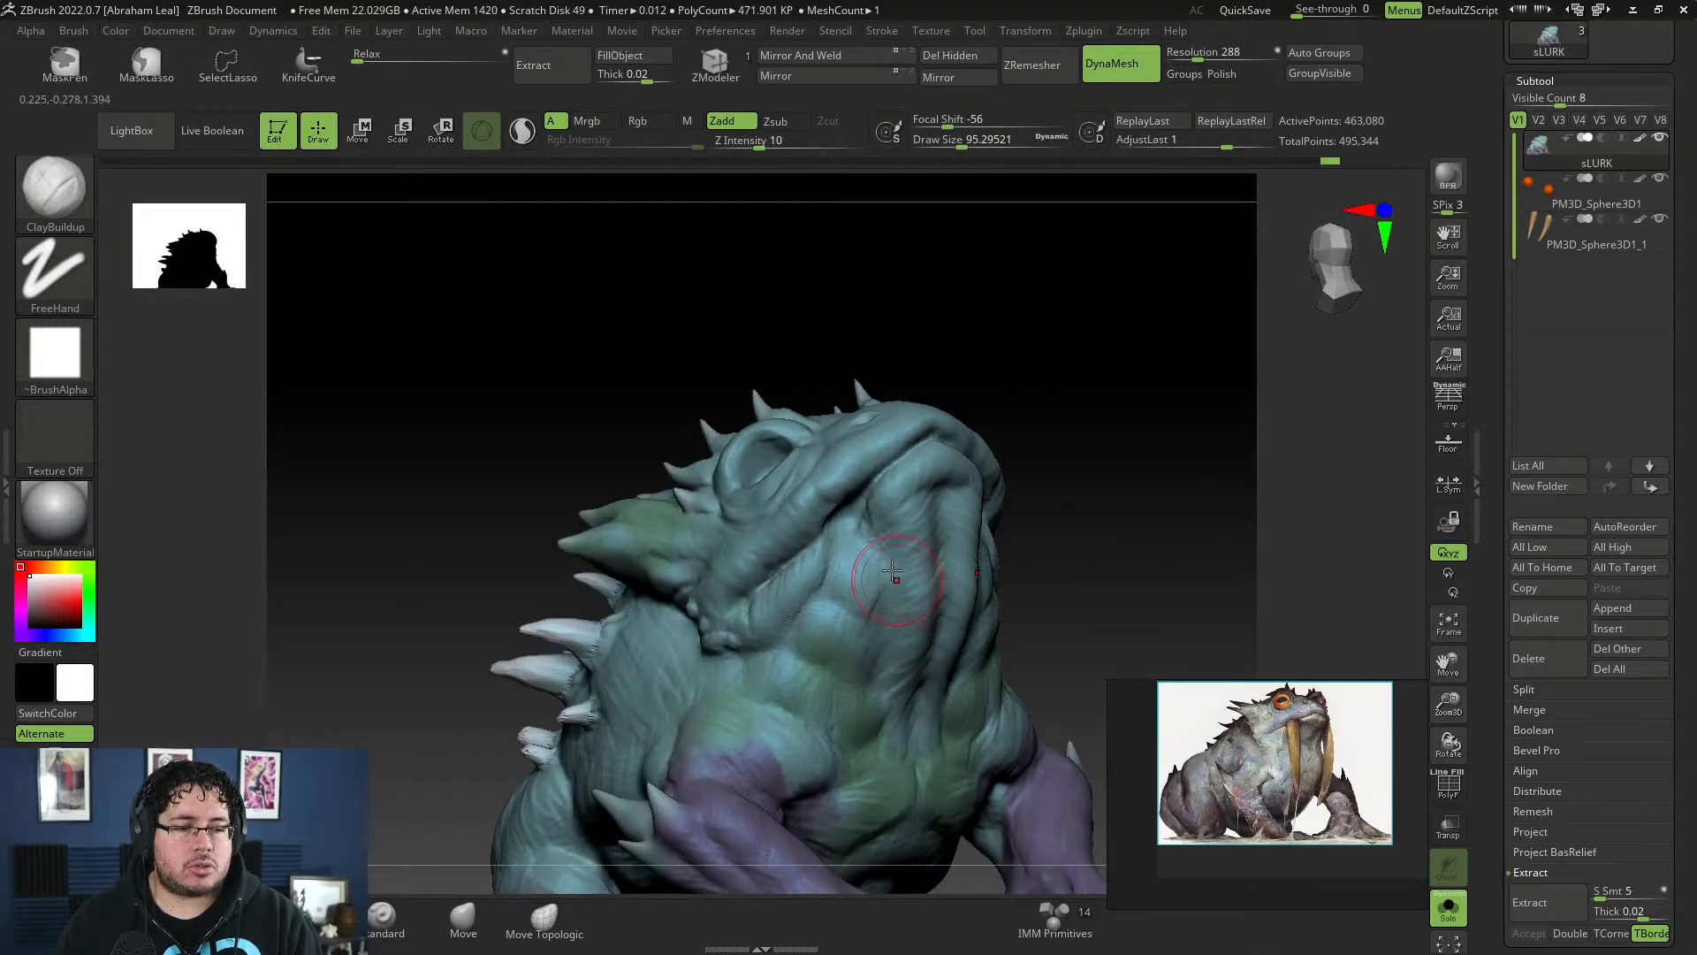
{"action": "mouse_move", "coordinate": [1050, 496]}
{"action": "left_mouse_down"}
{"action": "mouse_move", "coordinate": [1171, 439]}
{"action": "mouse_move", "coordinate": [1132, 535]}
{"action": "mouse_move", "coordinate": [1190, 485]}
{"action": "mouse_move", "coordinate": [1145, 499]}
{"action": "mouse_move", "coordinate": [1137, 468]}
{"action": "mouse_move", "coordinate": [1133, 492]}
{"action": "mouse_move", "coordinate": [1231, 481]}
{"action": "mouse_move", "coordinate": [1255, 448]}
{"action": "mouse_move", "coordinate": [933, 316]}
{"action": "left_mouse_up"}
- Show all subtools again and adjust the toes of the hind foot with the Move brush at a draw size of about 194
{"action": "left_click", "coordinate": [1448, 915]}
{"action": "scroll", "coordinate": [1205, 607], "scroll_direction": "up", "scroll_amount": 3}
{"action": "scroll", "coordinate": [1122, 379], "scroll_direction": "up", "scroll_amount": 3}
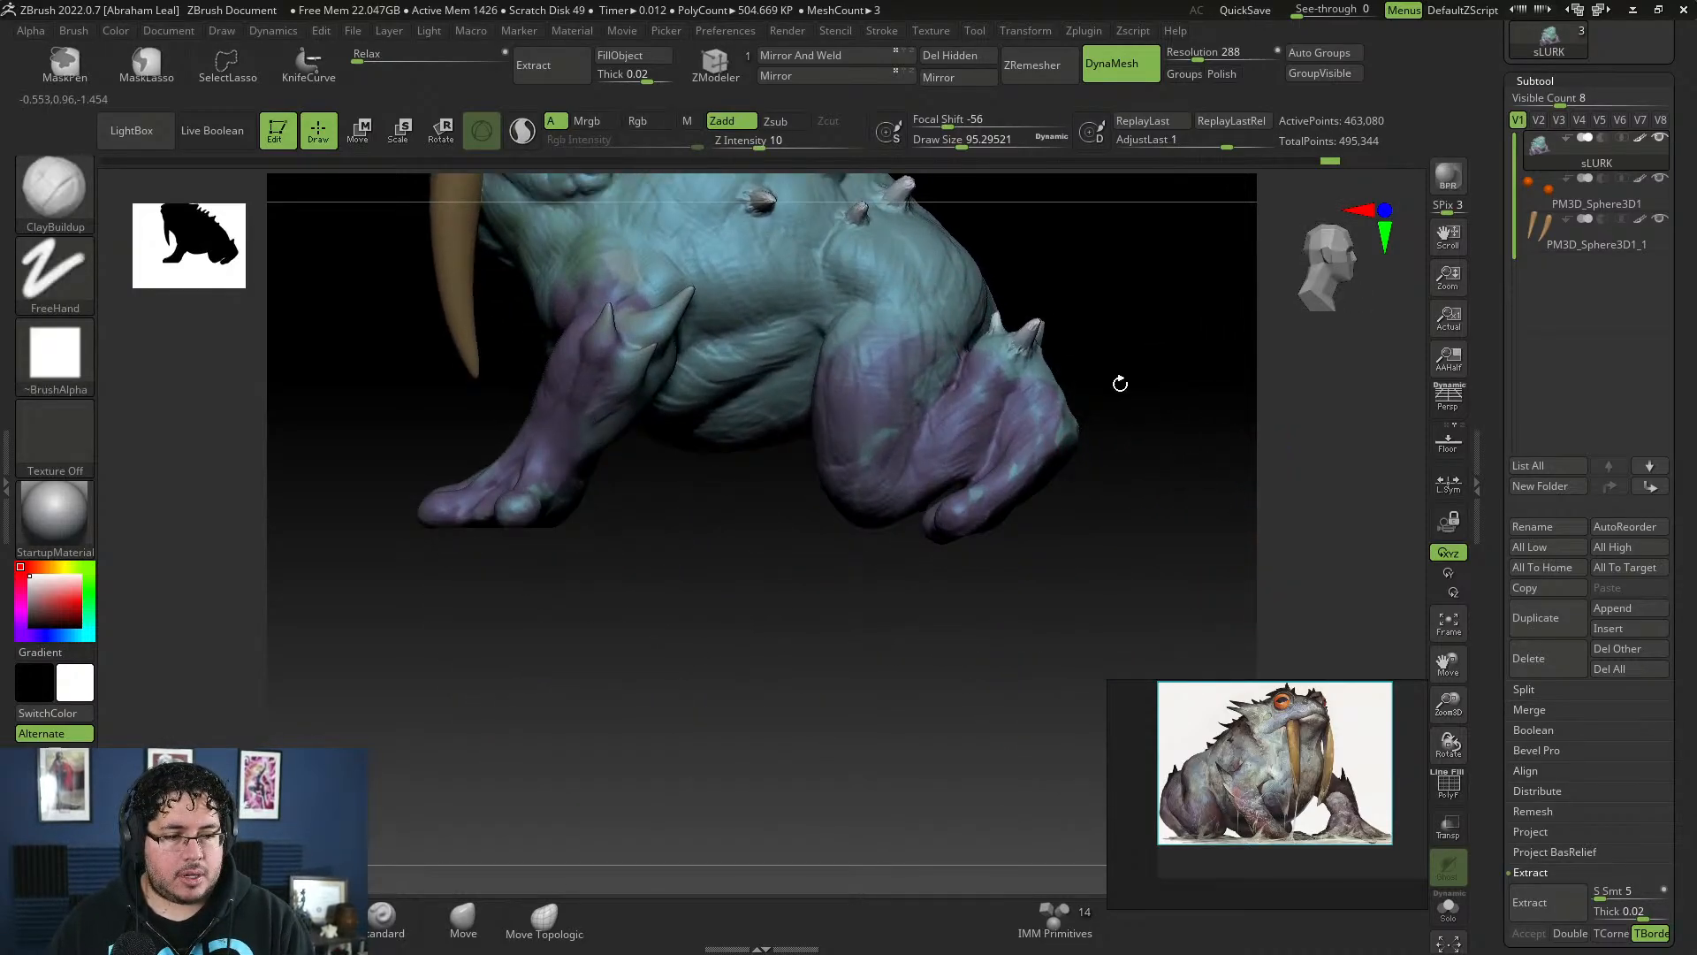
{"action": "key", "text": "b"}
{"action": "key", "text": "m"}
{"action": "key", "text": "v"}
{"action": "right_click", "coordinate": [947, 508]}
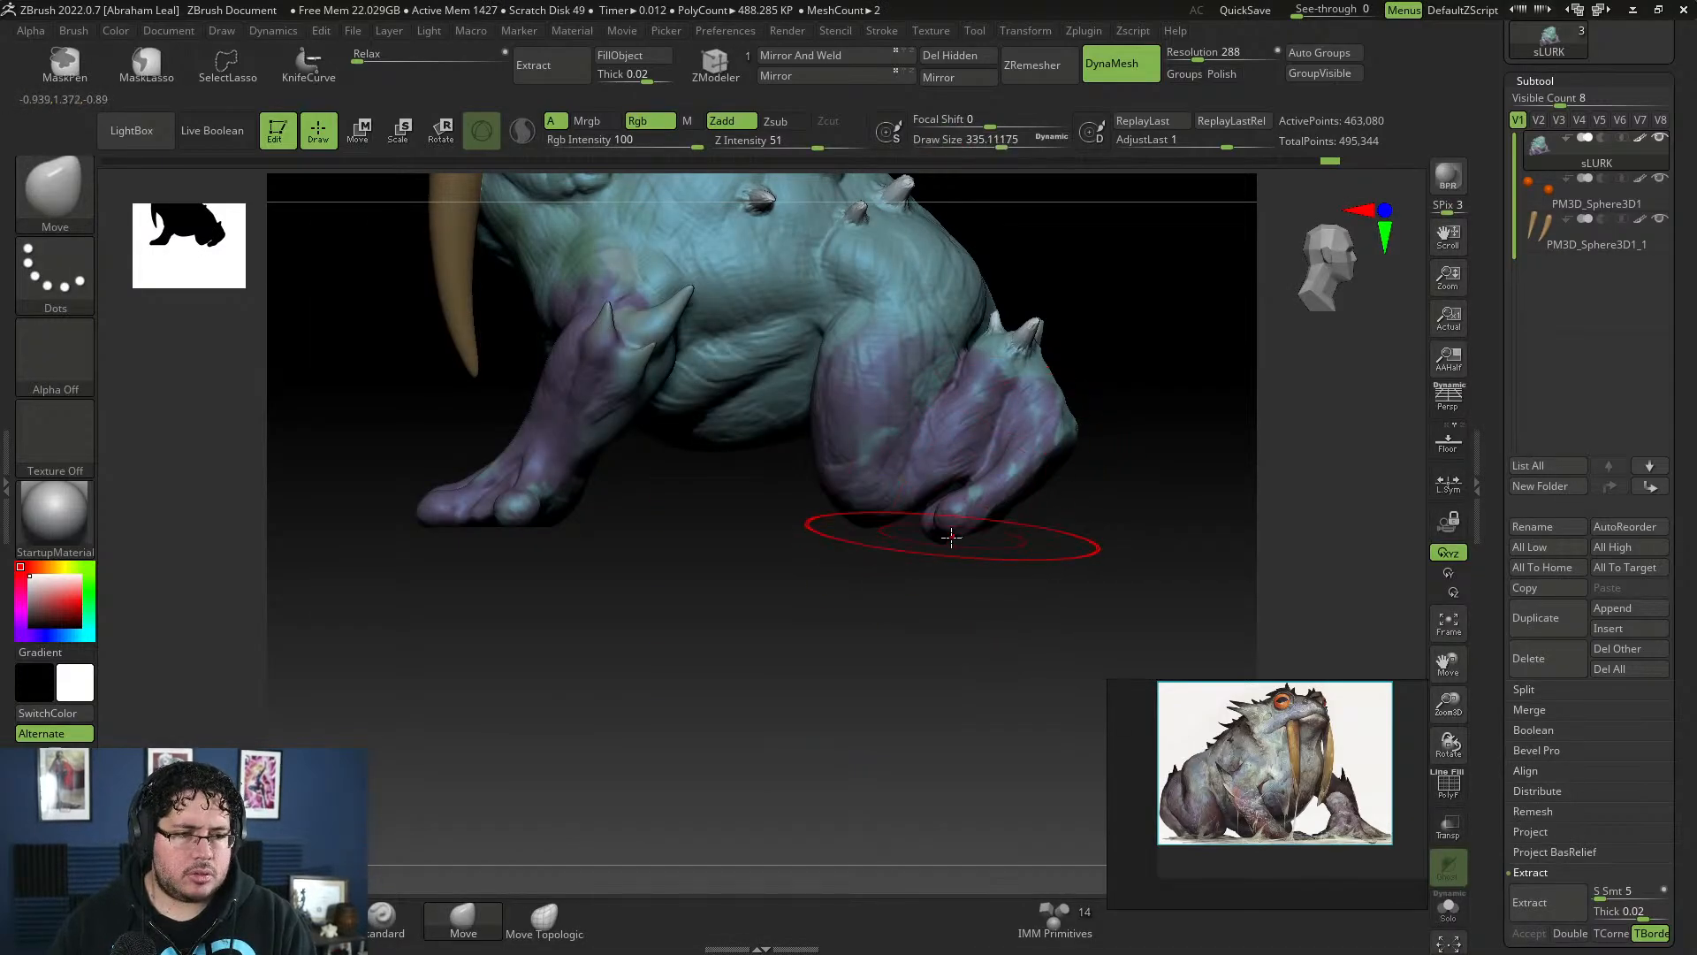
{"action": "right_click", "coordinate": [928, 539]}
{"action": "mouse_move", "coordinate": [973, 512]}
{"action": "left_mouse_down"}
{"action": "mouse_move", "coordinate": [952, 537]}
{"action": "mouse_move", "coordinate": [928, 512]}
{"action": "left_mouse_up"}
{"action": "scroll", "coordinate": [931, 551], "scroll_direction": "down", "scroll_amount": 3}
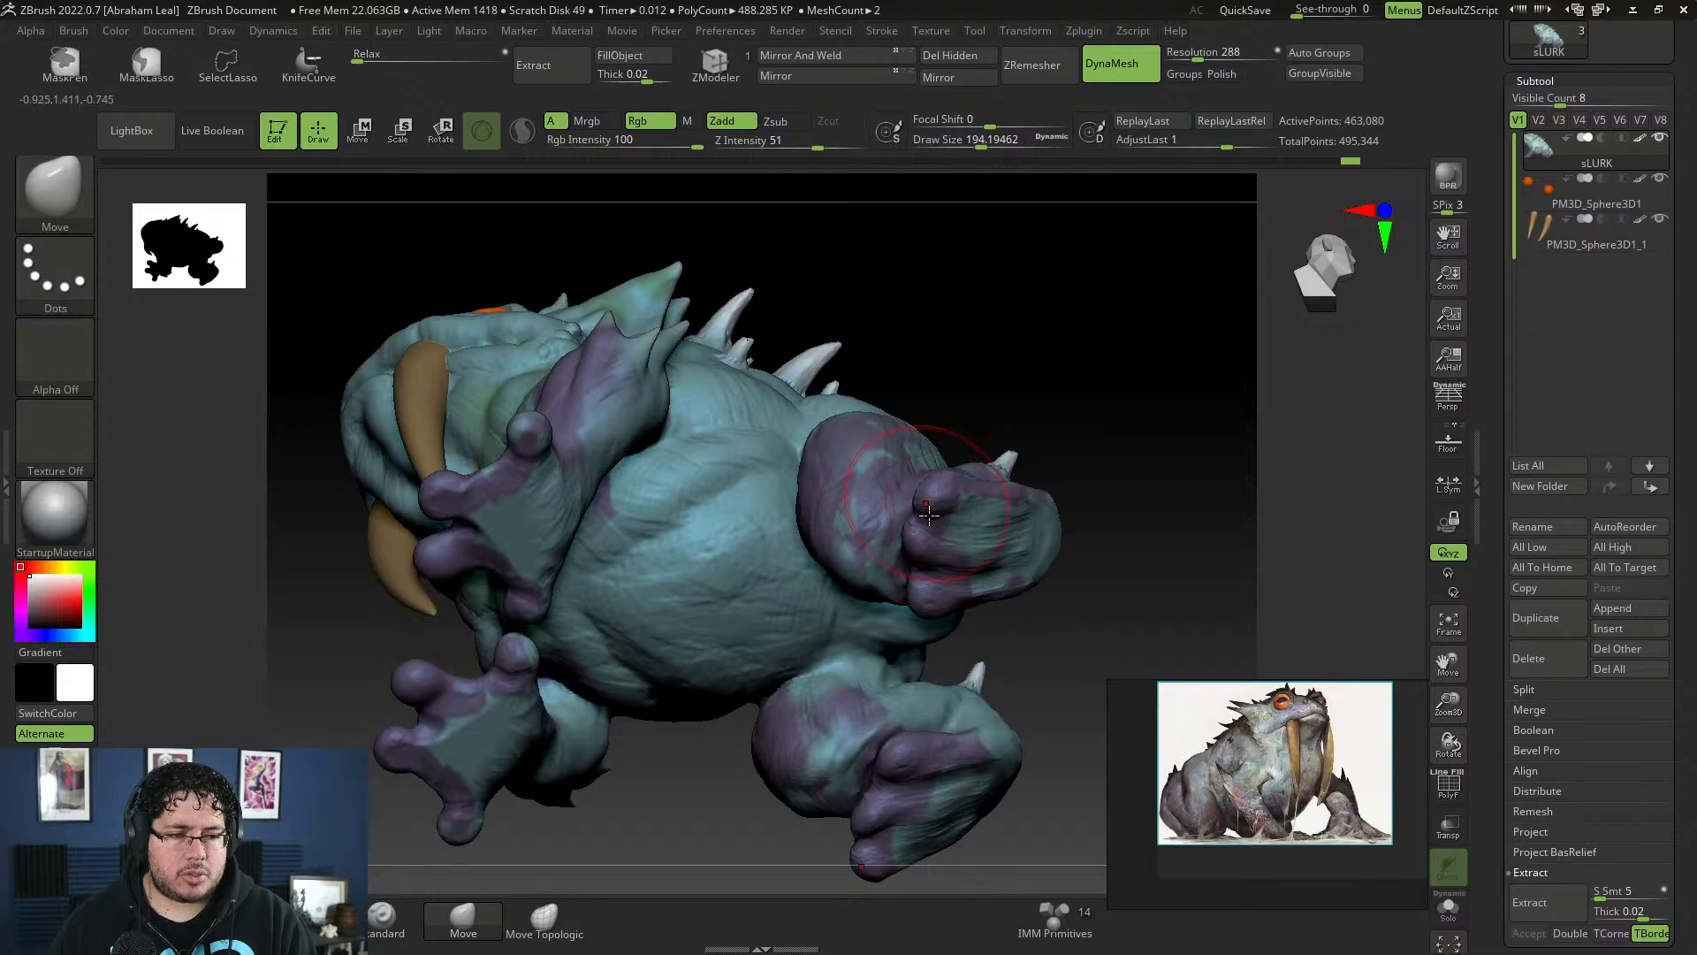
- Reshape the hind feet and lower legs with the Move brush, checking their silhouette from behind, above and the side
{"action": "mouse_move", "coordinate": [1041, 409]}
{"action": "left_mouse_down"}
{"action": "mouse_move", "coordinate": [1129, 436]}
{"action": "mouse_move", "coordinate": [975, 572]}
{"action": "mouse_move", "coordinate": [1137, 443]}
{"action": "mouse_move", "coordinate": [909, 633]}
{"action": "mouse_move", "coordinate": [923, 564]}
{"action": "mouse_move", "coordinate": [1049, 536]}
{"action": "mouse_move", "coordinate": [1096, 504]}
{"action": "mouse_move", "coordinate": [990, 575]}
{"action": "mouse_move", "coordinate": [1052, 557]}
{"action": "mouse_move", "coordinate": [1038, 570]}
{"action": "left_mouse_up"}
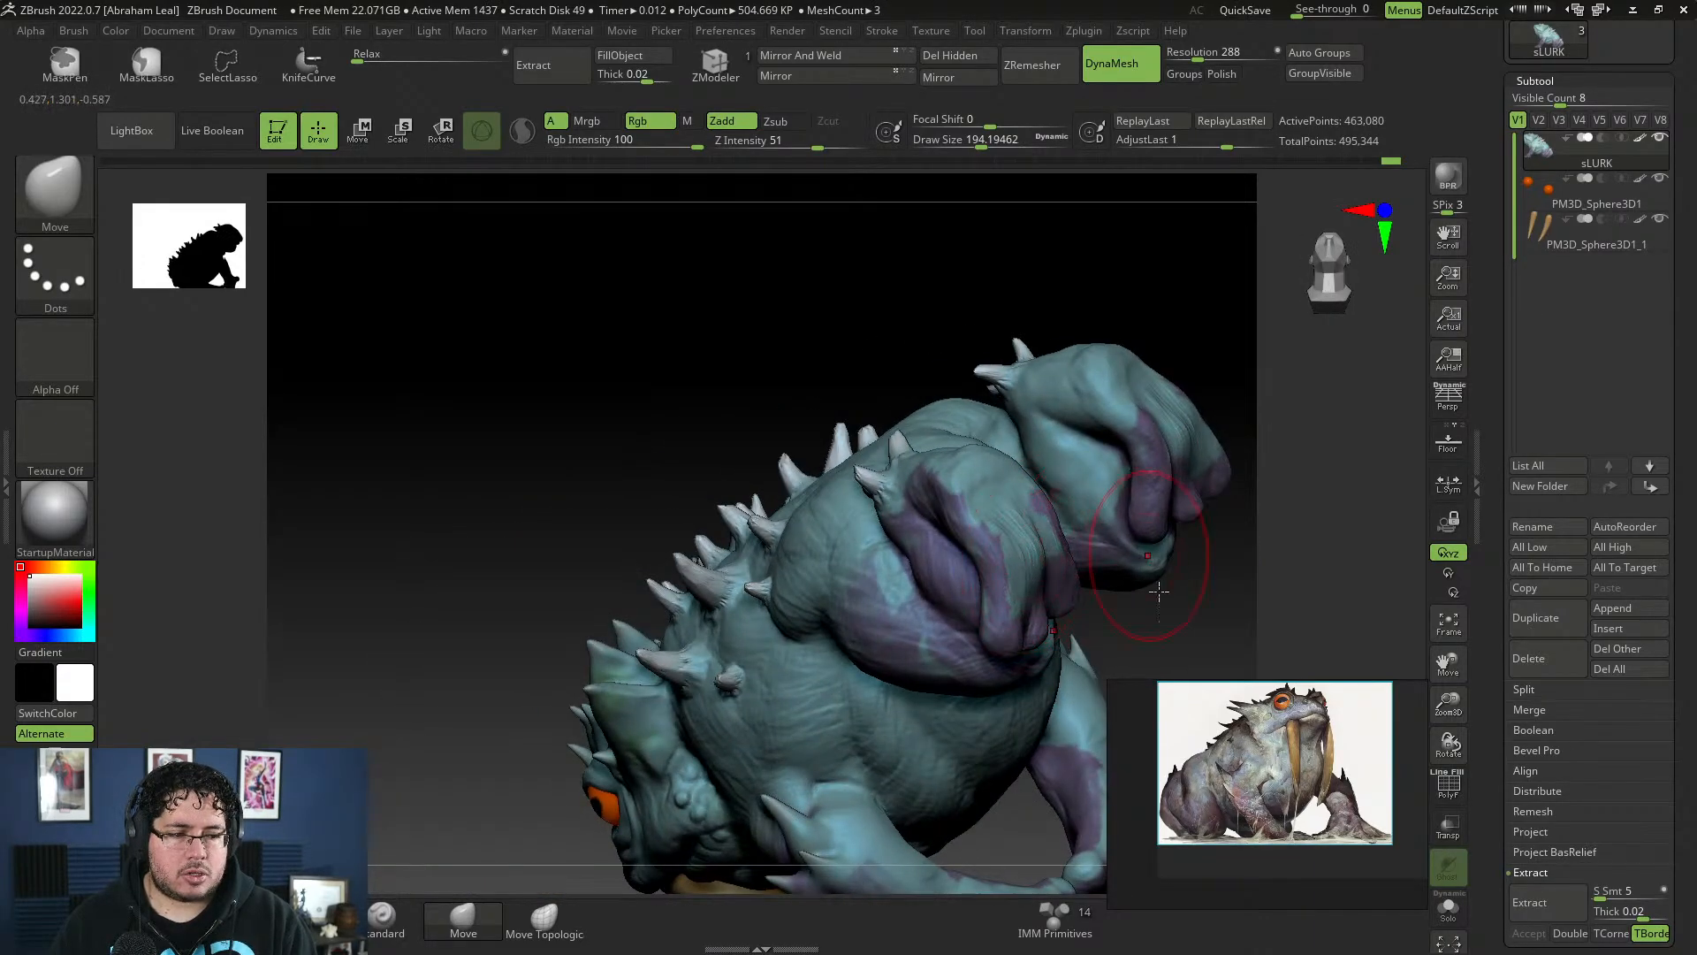
{"action": "mouse_move", "coordinate": [1159, 591]}
{"action": "left_mouse_down"}
{"action": "mouse_move", "coordinate": [1037, 595]}
{"action": "mouse_move", "coordinate": [989, 557]}
{"action": "mouse_move", "coordinate": [1026, 619]}
{"action": "mouse_move", "coordinate": [1062, 591]}
{"action": "mouse_move", "coordinate": [1023, 531]}
{"action": "mouse_move", "coordinate": [1049, 530]}
{"action": "mouse_move", "coordinate": [1010, 591]}
{"action": "mouse_move", "coordinate": [1125, 587]}
{"action": "left_mouse_up"}
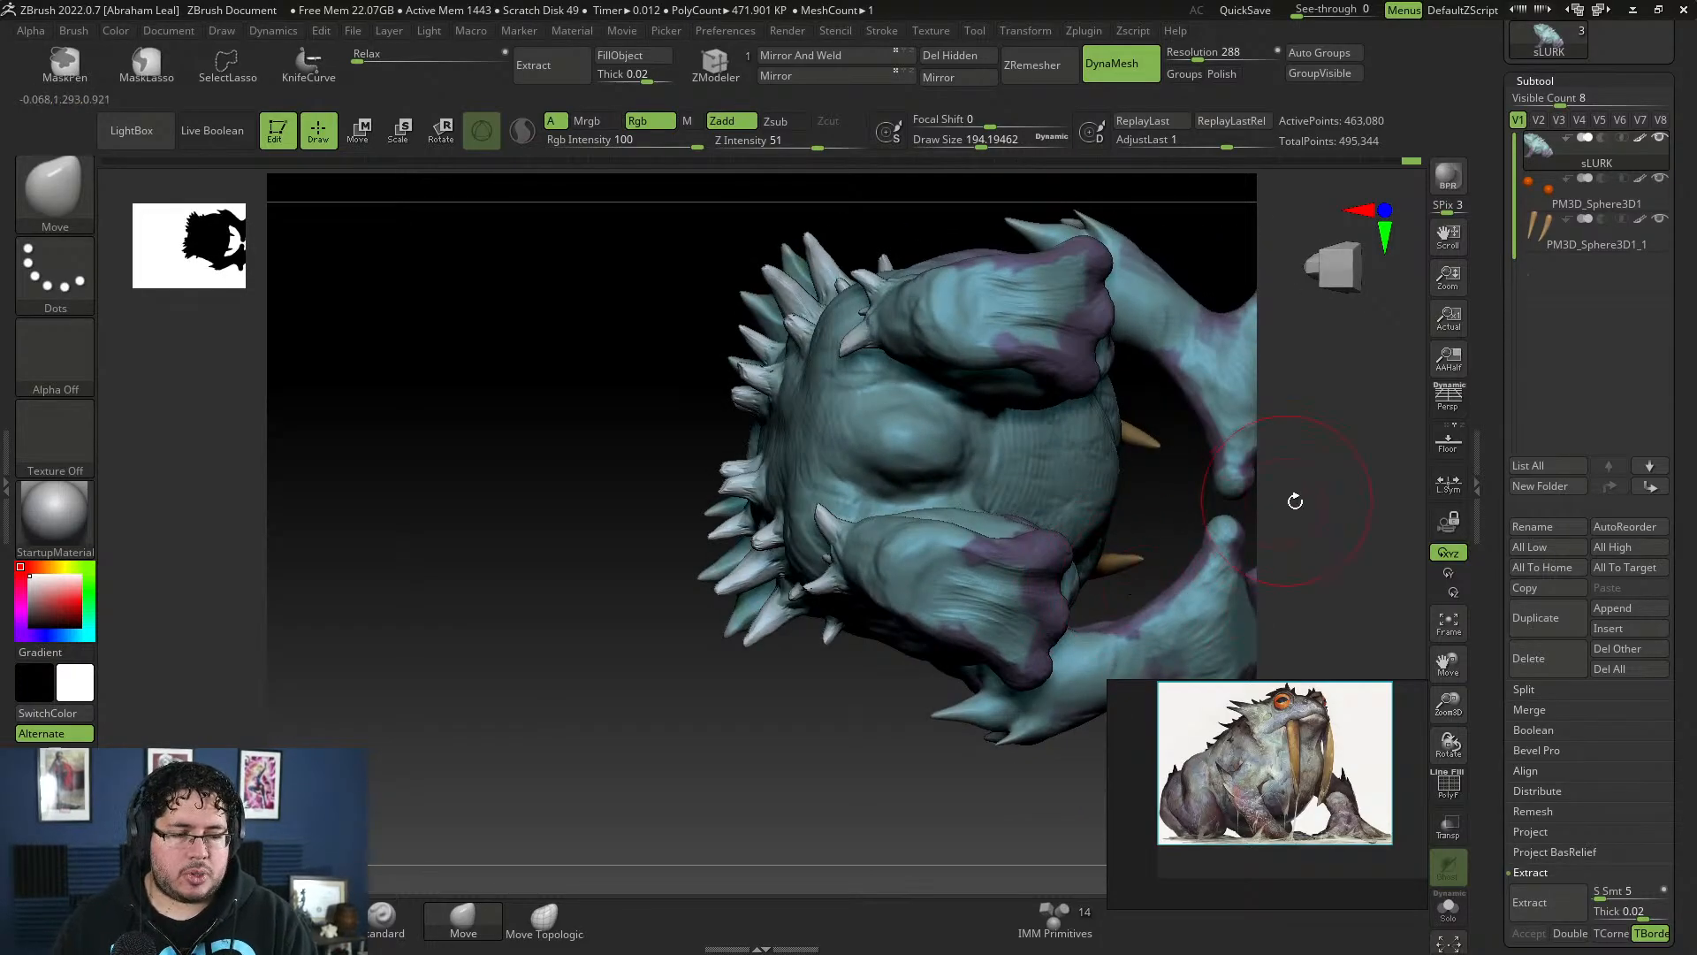
{"action": "mouse_move", "coordinate": [1291, 496]}
{"action": "left_mouse_down"}
{"action": "mouse_move", "coordinate": [1270, 405]}
{"action": "mouse_move", "coordinate": [1048, 567]}
{"action": "left_mouse_up"}
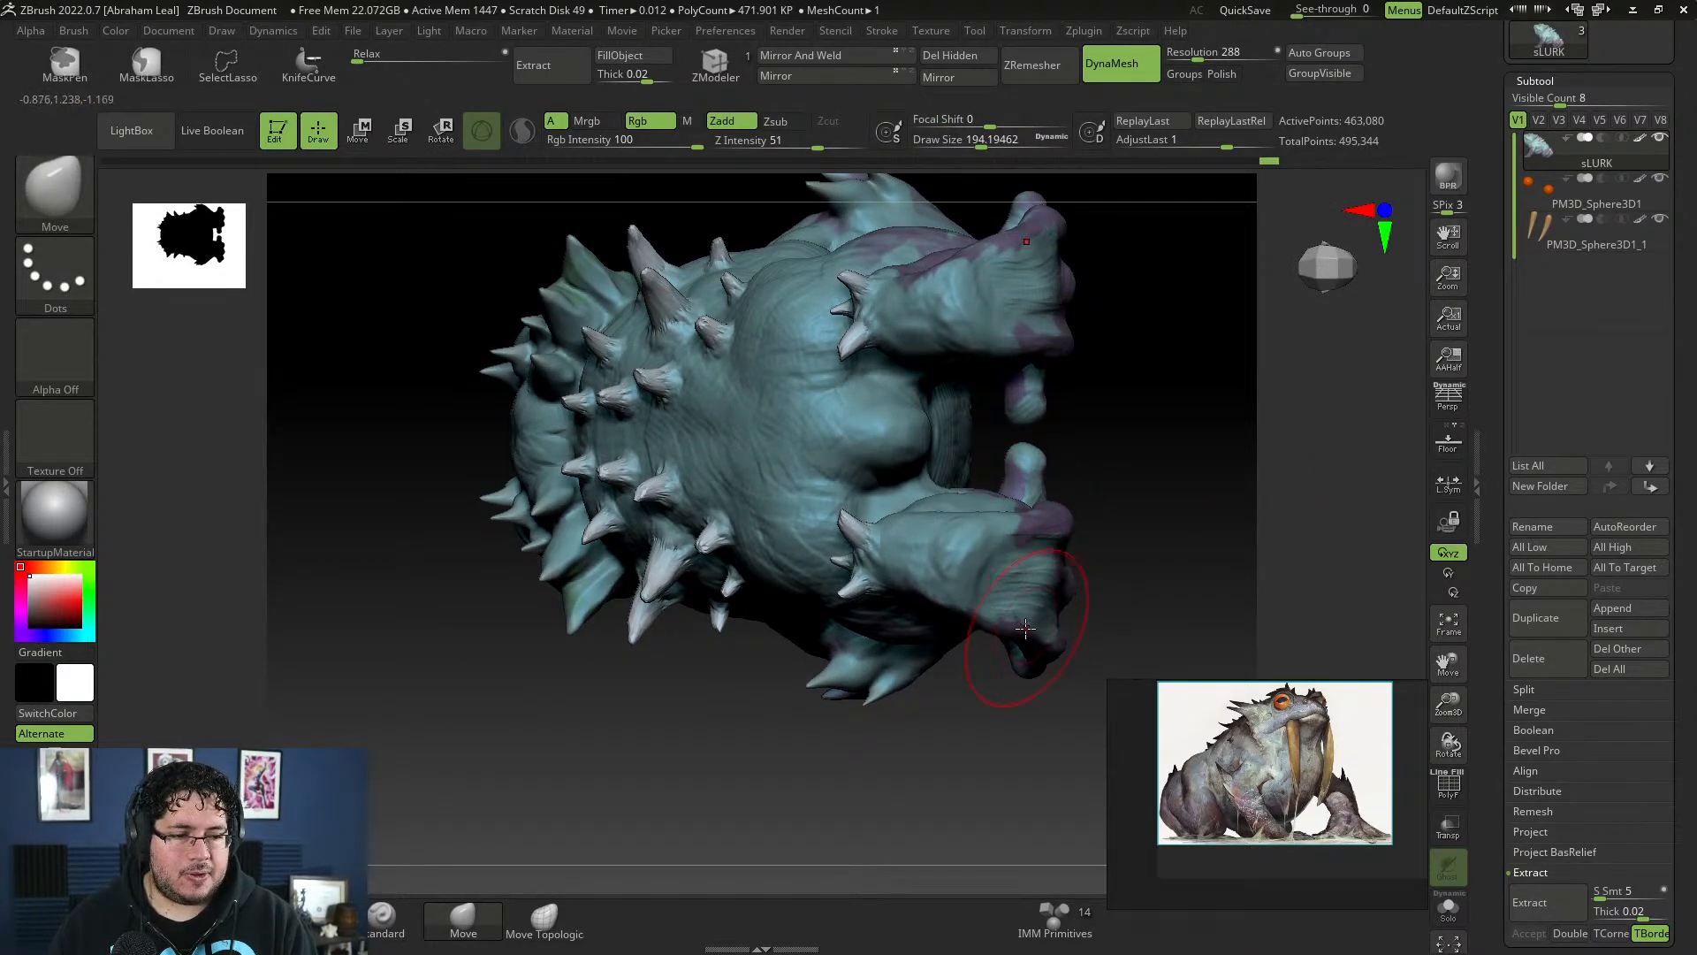
{"action": "mouse_move", "coordinate": [1070, 601]}
{"action": "left_mouse_down"}
{"action": "mouse_move", "coordinate": [1129, 504]}
{"action": "mouse_move", "coordinate": [1124, 453]}
{"action": "mouse_move", "coordinate": [1022, 772]}
{"action": "mouse_move", "coordinate": [993, 735]}
{"action": "mouse_move", "coordinate": [849, 754]}
{"action": "mouse_move", "coordinate": [934, 747]}
{"action": "mouse_move", "coordinate": [955, 773]}
{"action": "mouse_move", "coordinate": [955, 719]}
{"action": "left_mouse_up"}
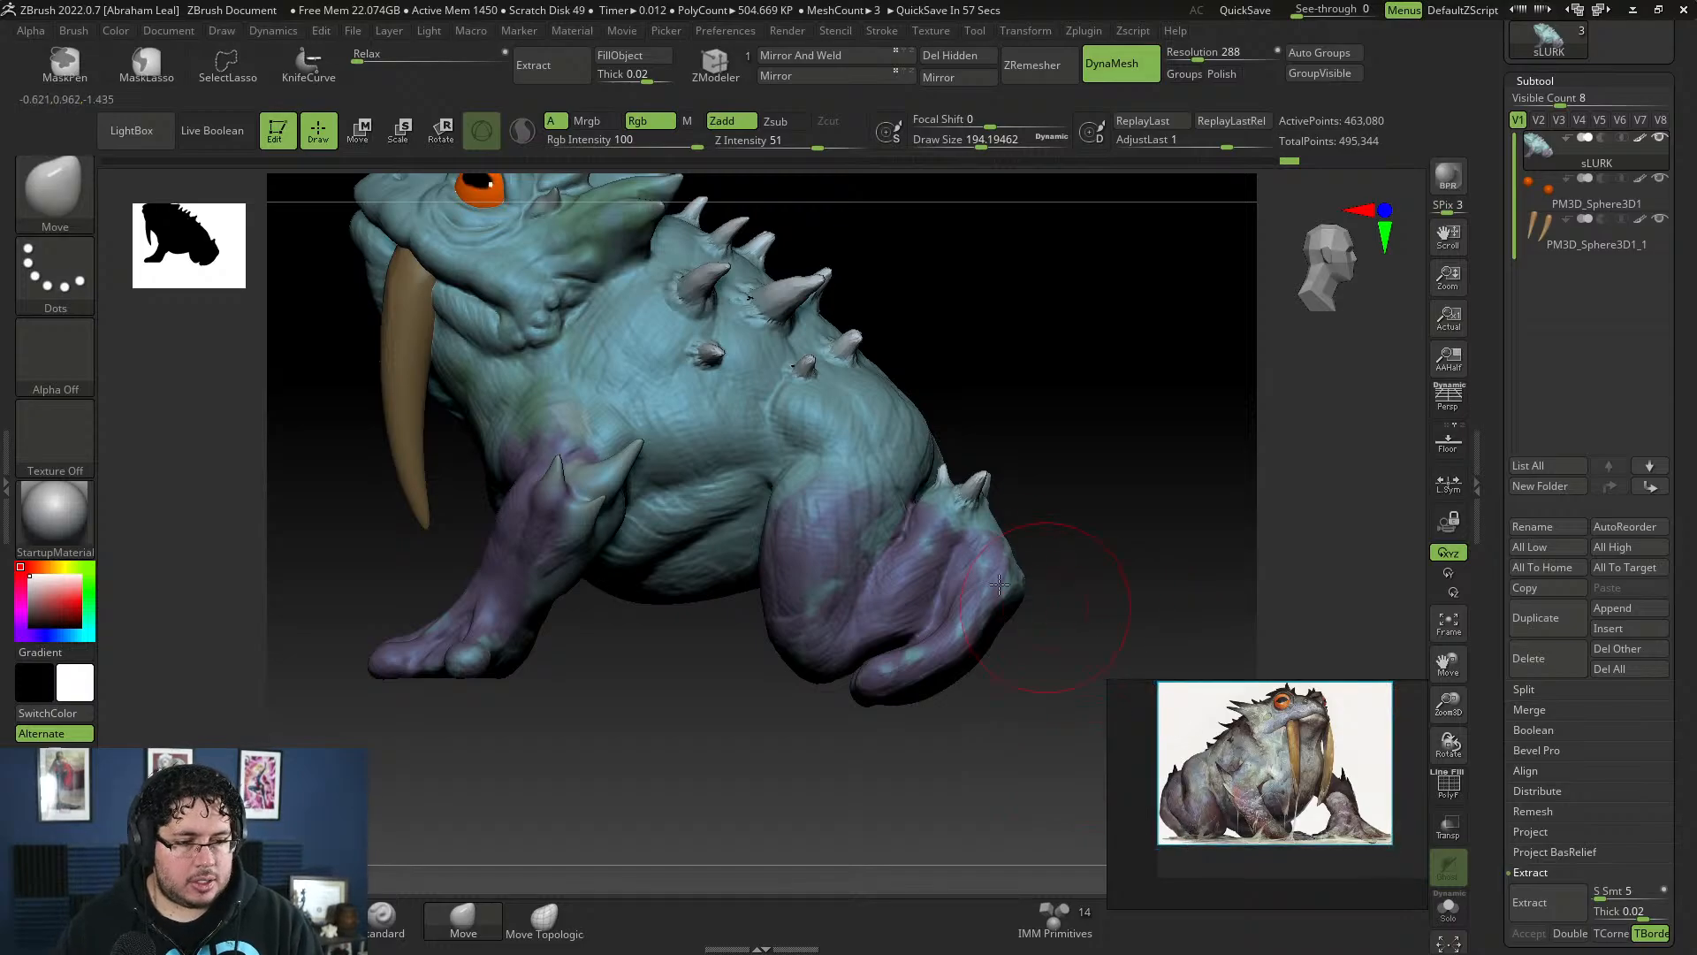
{"action": "left_click_drag", "start_coordinate": [1041, 523], "coordinate": [1066, 530]}
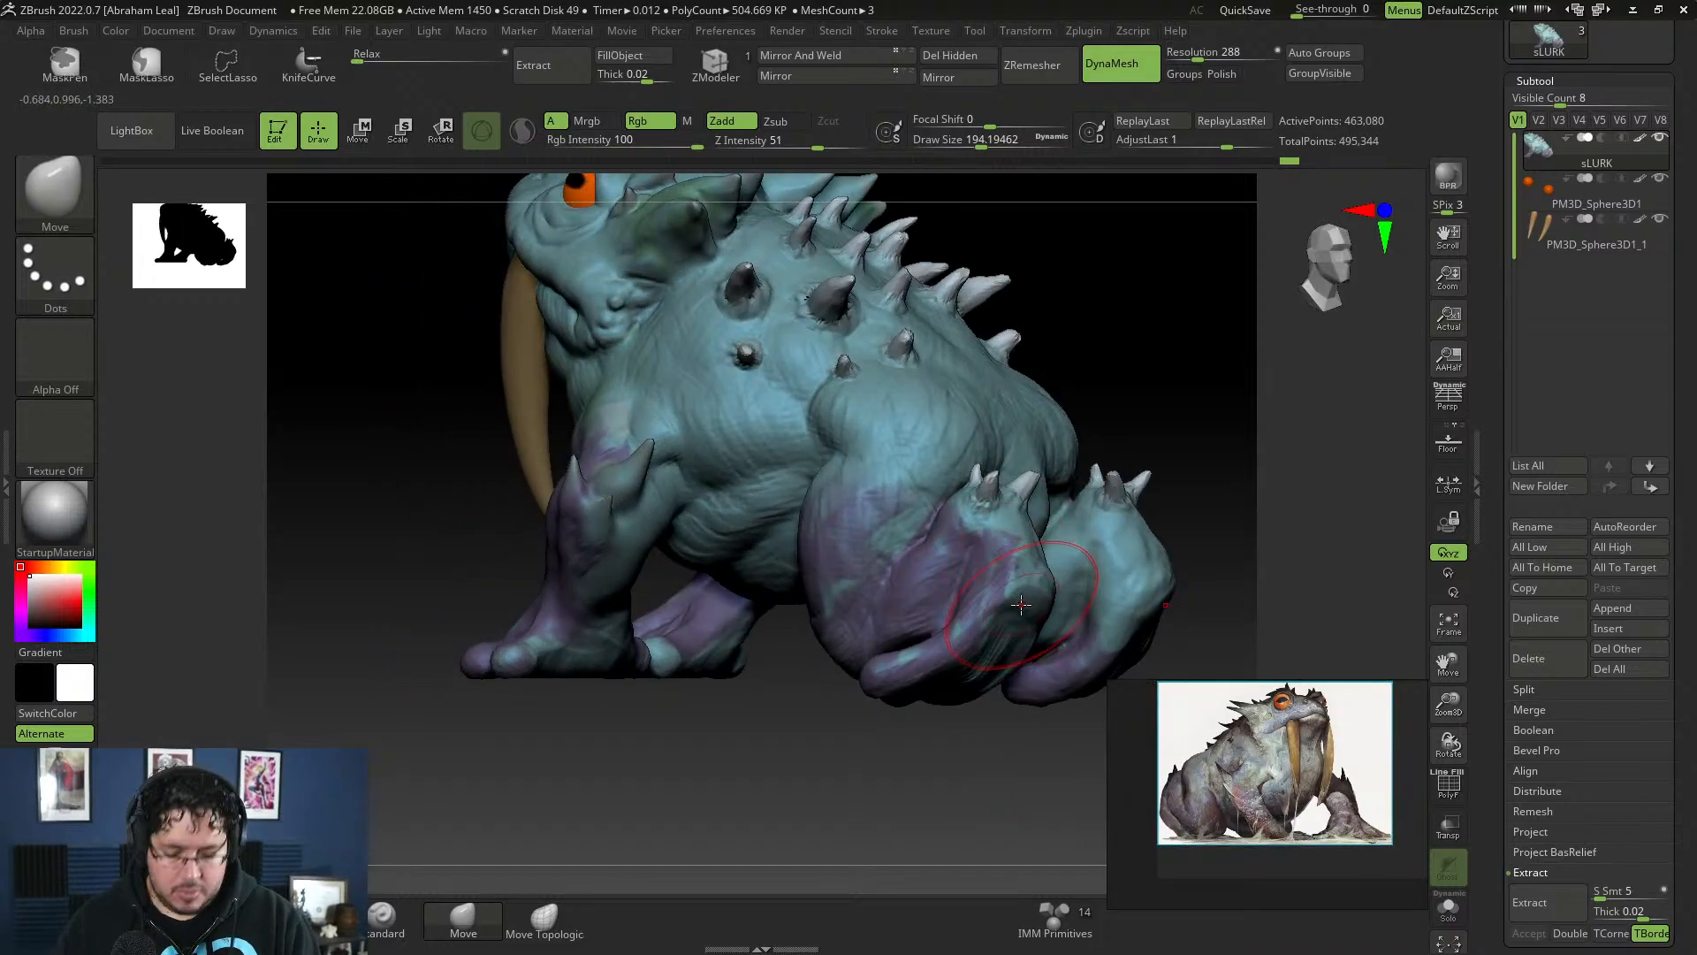
- Flatten the backs of the hind lower legs and heels into cleaner planes with the TrimDynamic brush
{"action": "key", "text": "b"}
{"action": "key", "text": "t"}
{"action": "key", "text": "d"}
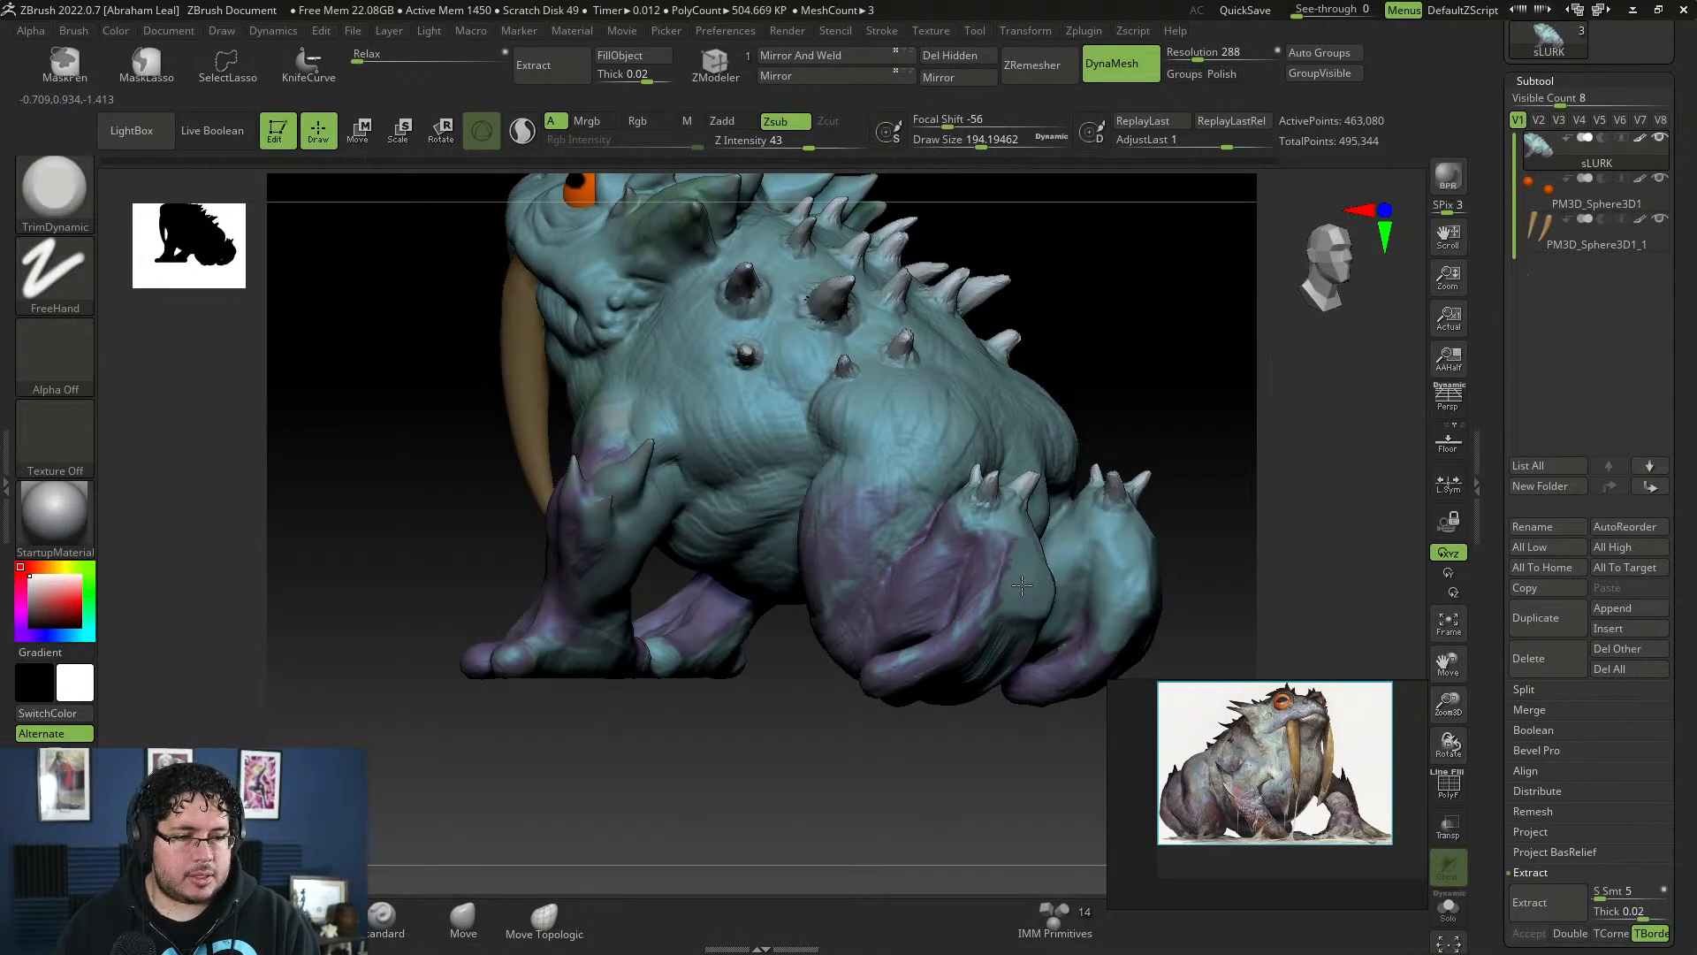
{"action": "left_click_drag", "start_coordinate": [1239, 443], "coordinate": [1149, 446]}
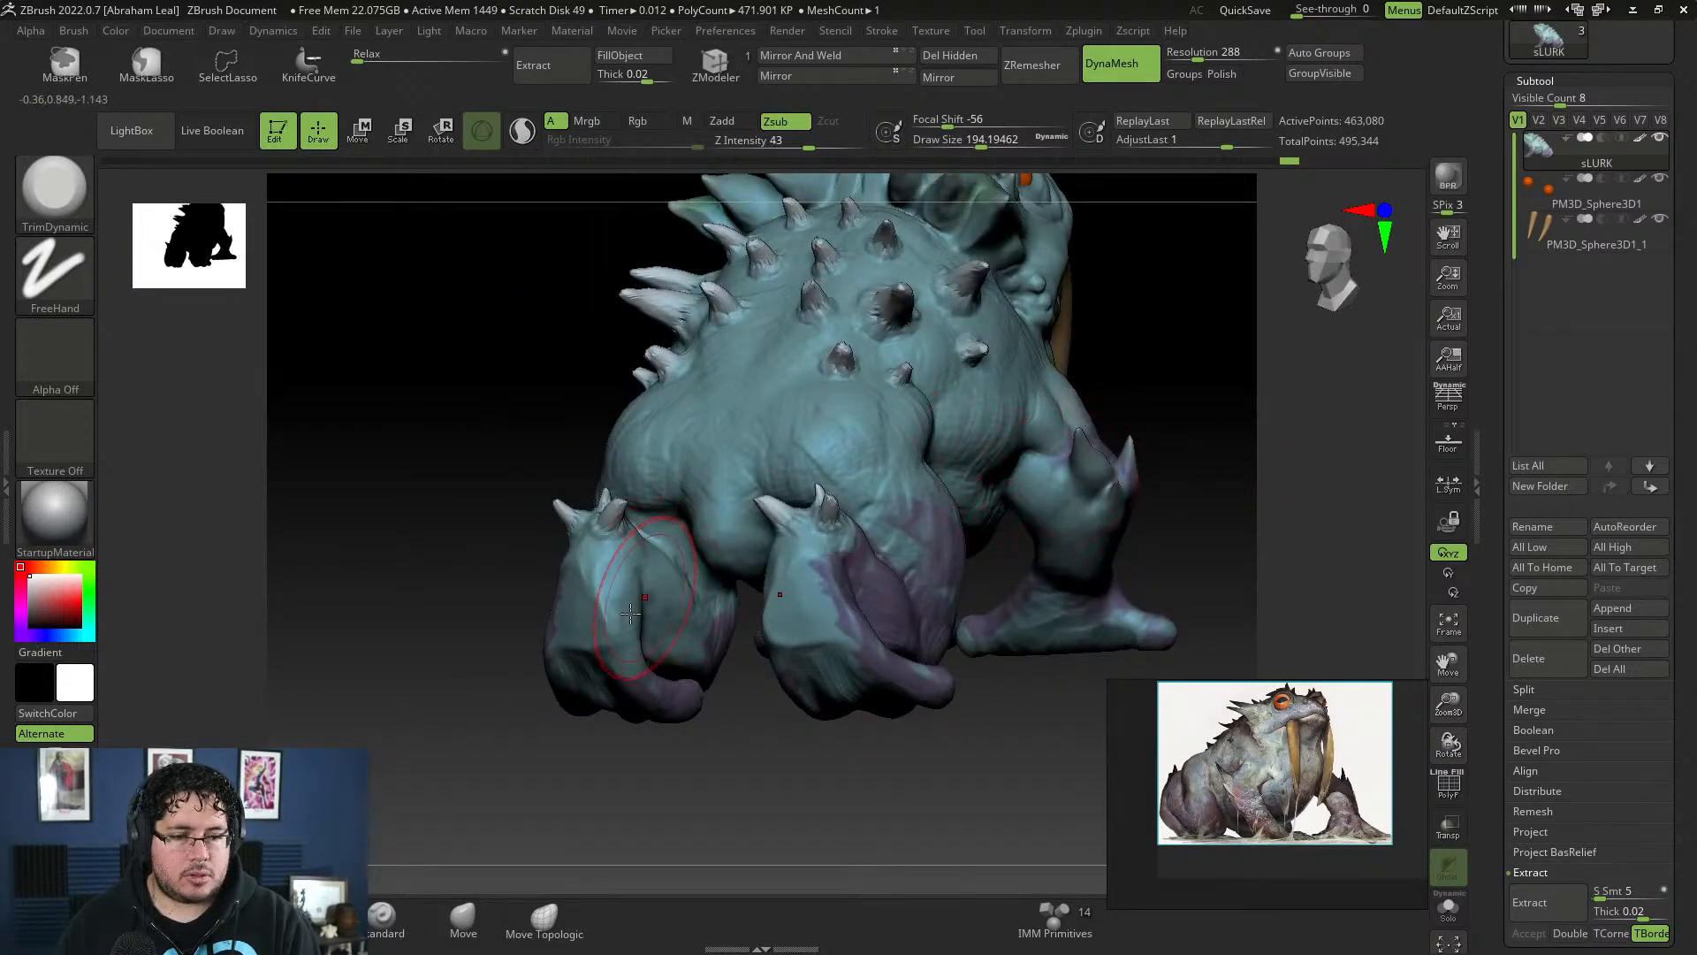
{"action": "mouse_move", "coordinate": [587, 601]}
{"action": "left_mouse_down"}
{"action": "mouse_move", "coordinate": [703, 564]}
{"action": "mouse_move", "coordinate": [769, 390]}
{"action": "mouse_move", "coordinate": [566, 539]}
{"action": "mouse_move", "coordinate": [619, 512]}
{"action": "mouse_move", "coordinate": [634, 473]}
{"action": "left_mouse_up"}
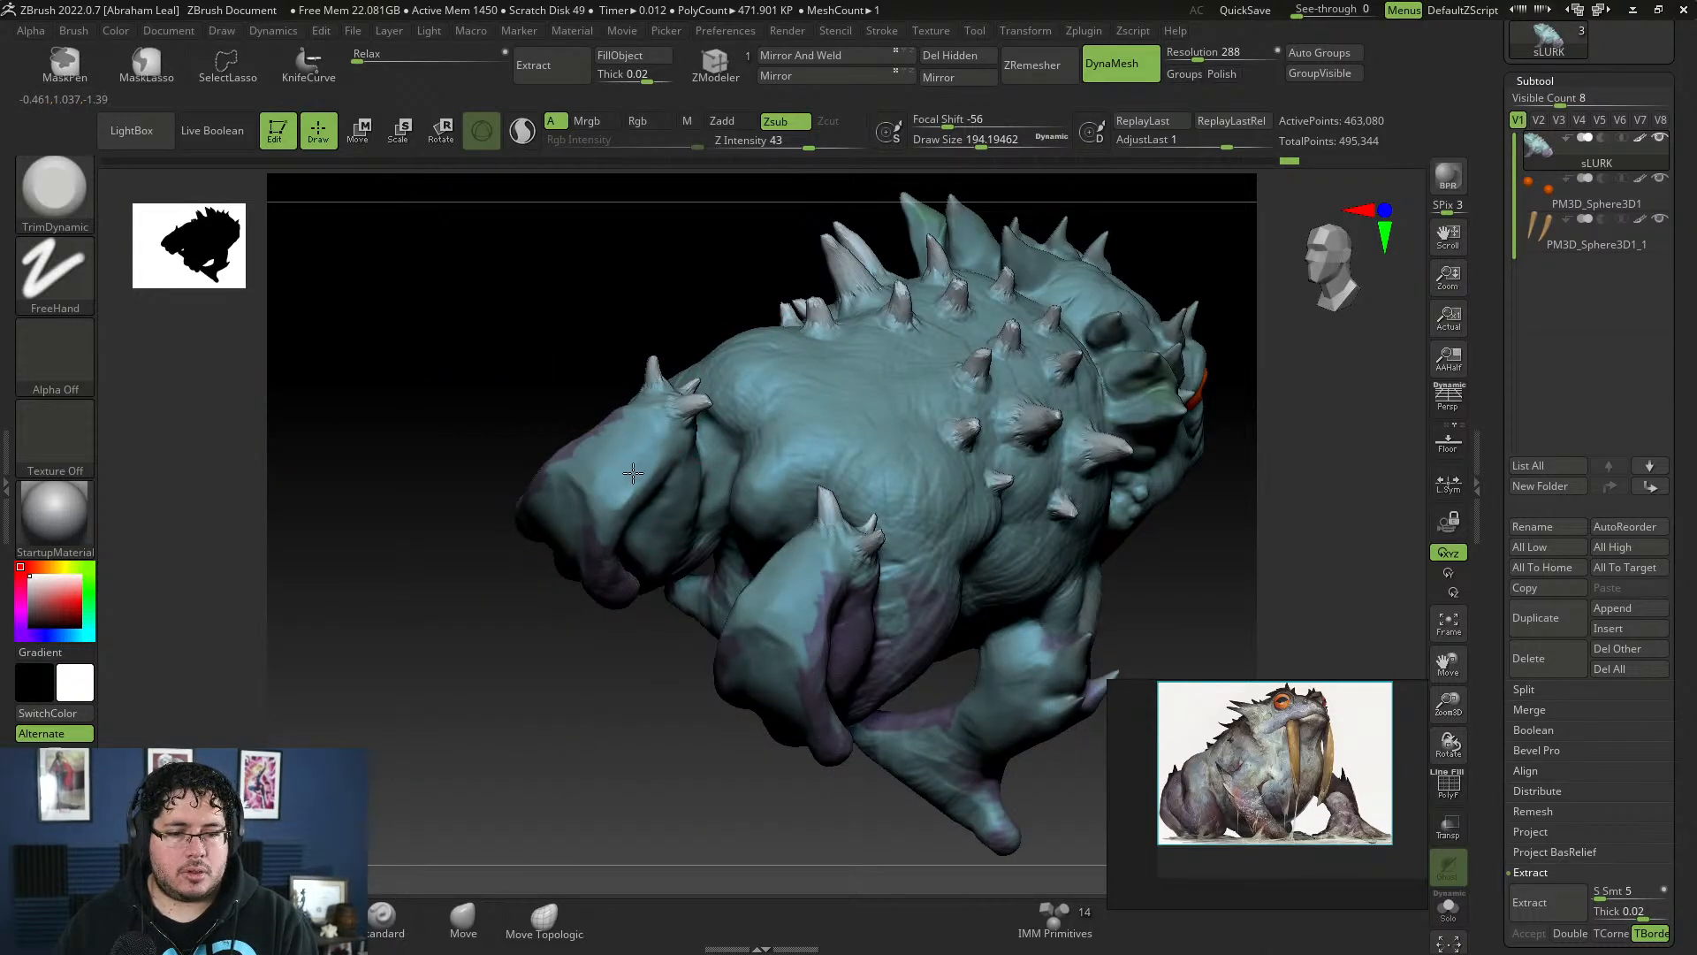
{"action": "mouse_move", "coordinate": [532, 469]}
{"action": "left_mouse_down"}
{"action": "mouse_move", "coordinate": [534, 447]}
{"action": "mouse_move", "coordinate": [651, 436]}
{"action": "mouse_move", "coordinate": [742, 547]}
{"action": "mouse_move", "coordinate": [993, 640]}
{"action": "mouse_move", "coordinate": [978, 606]}
{"action": "mouse_move", "coordinate": [892, 721]}
{"action": "left_mouse_up"}
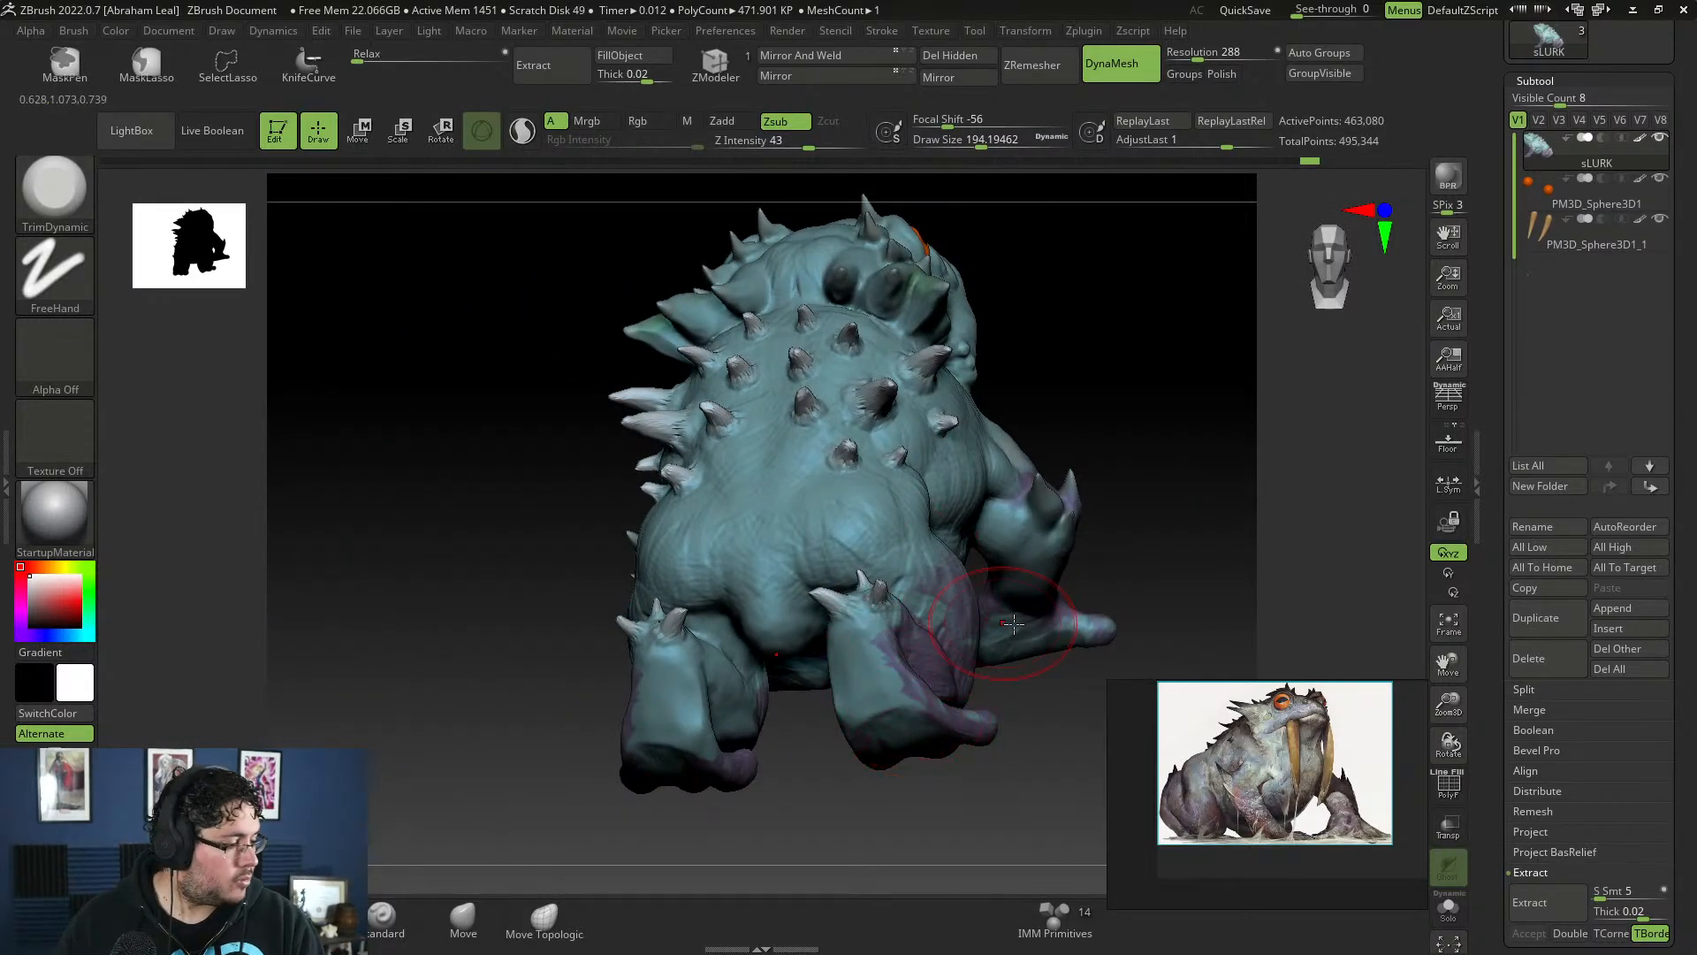
{"action": "mouse_move", "coordinate": [1137, 542]}
{"action": "left_mouse_down"}
{"action": "mouse_move", "coordinate": [1167, 549]}
{"action": "mouse_move", "coordinate": [1160, 520]}
{"action": "mouse_move", "coordinate": [1179, 545]}
{"action": "mouse_move", "coordinate": [1155, 557]}
{"action": "left_mouse_up"}
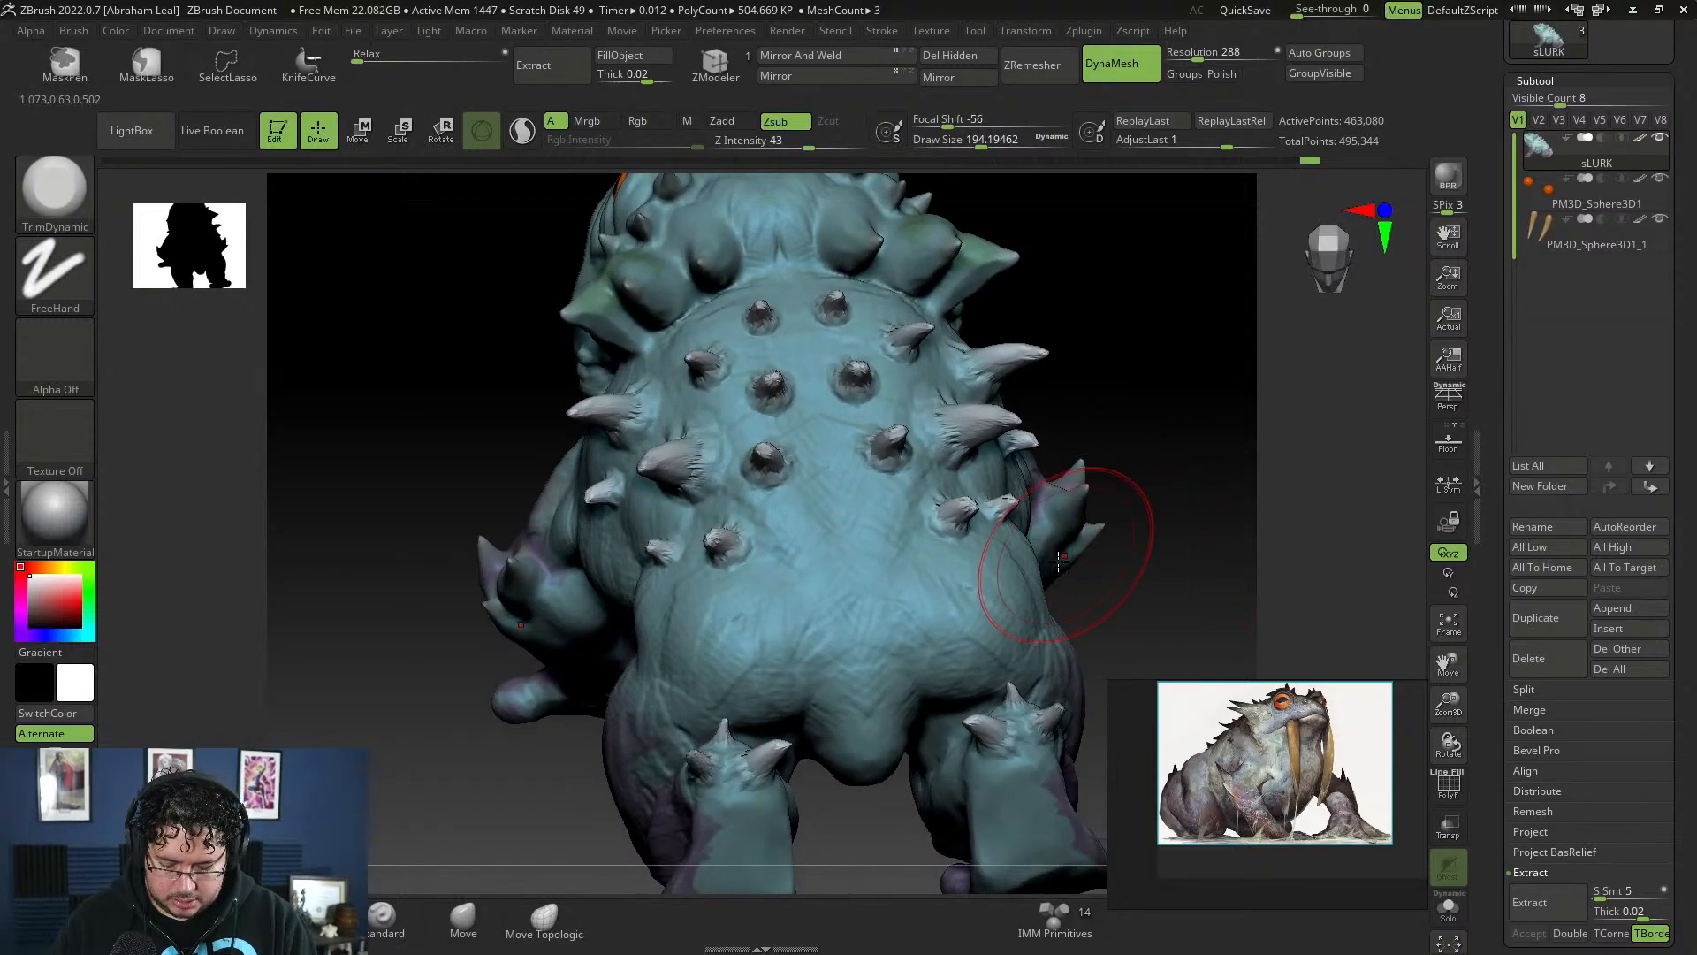
- Sculpt the lower back and hips with ClayBuildup, reducing the draw size to about 111, and check the whole creature
{"action": "key", "text": "b"}
{"action": "key", "text": "c"}
{"action": "key", "text": "b"}
{"action": "key", "text": "space"}
{"action": "left_click_drag", "start_coordinate": [1050, 574], "coordinate": [1030, 576]}
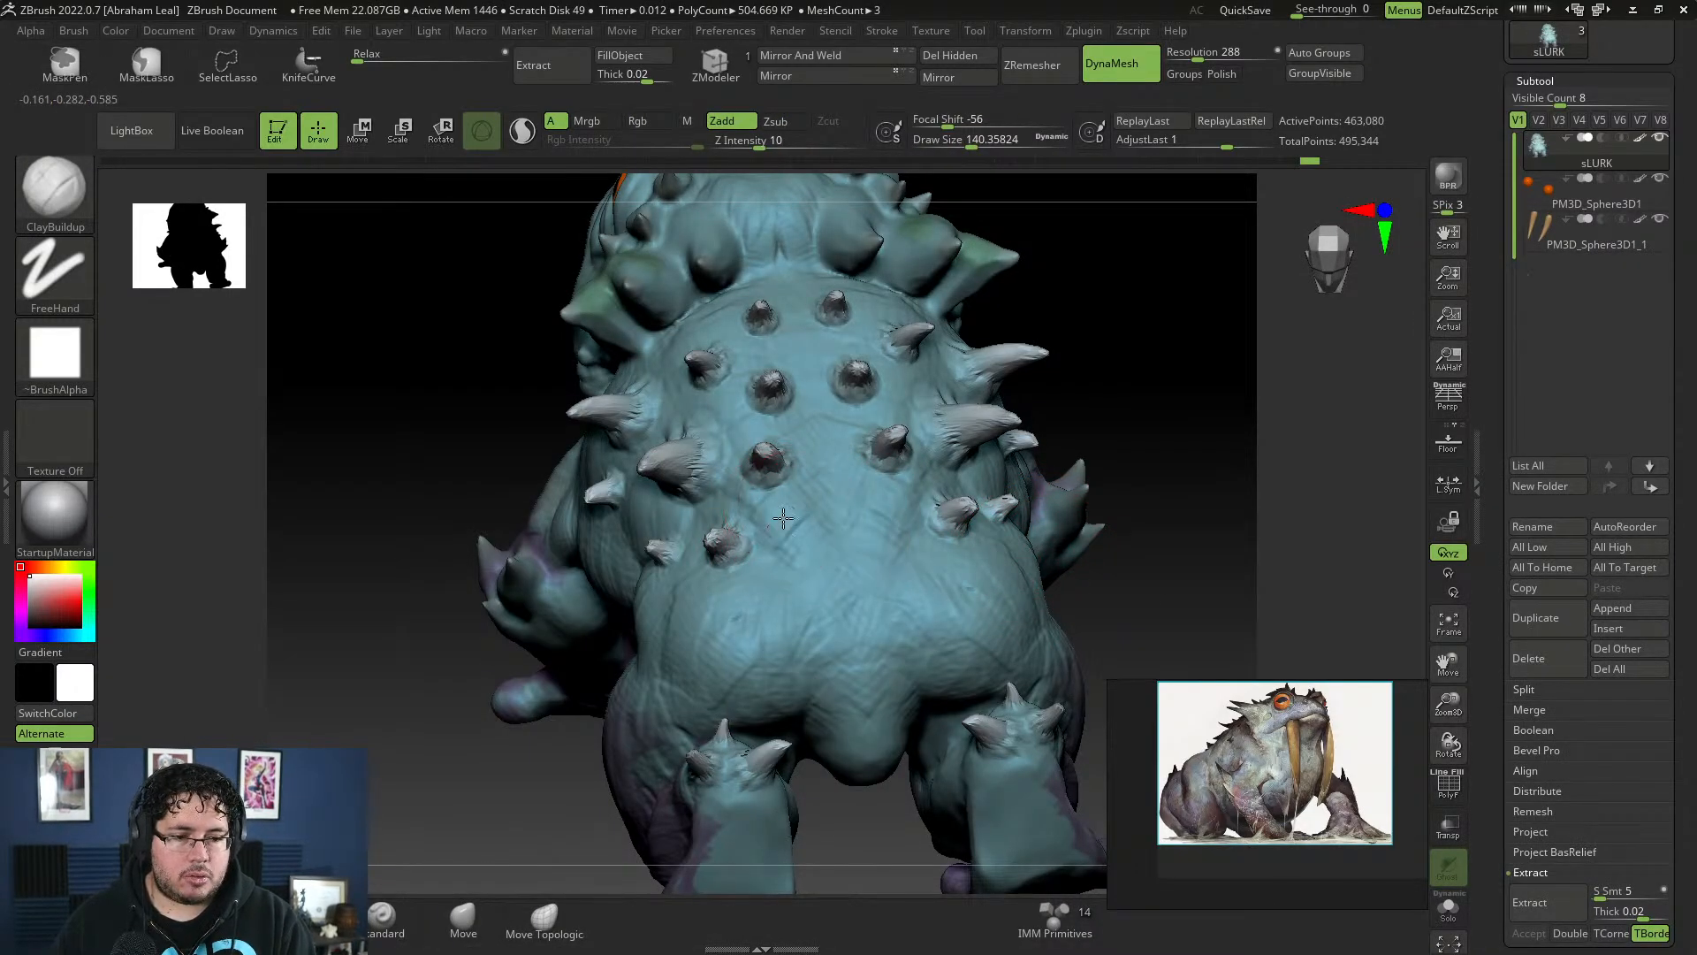
{"action": "key", "text": "bracketleft"}
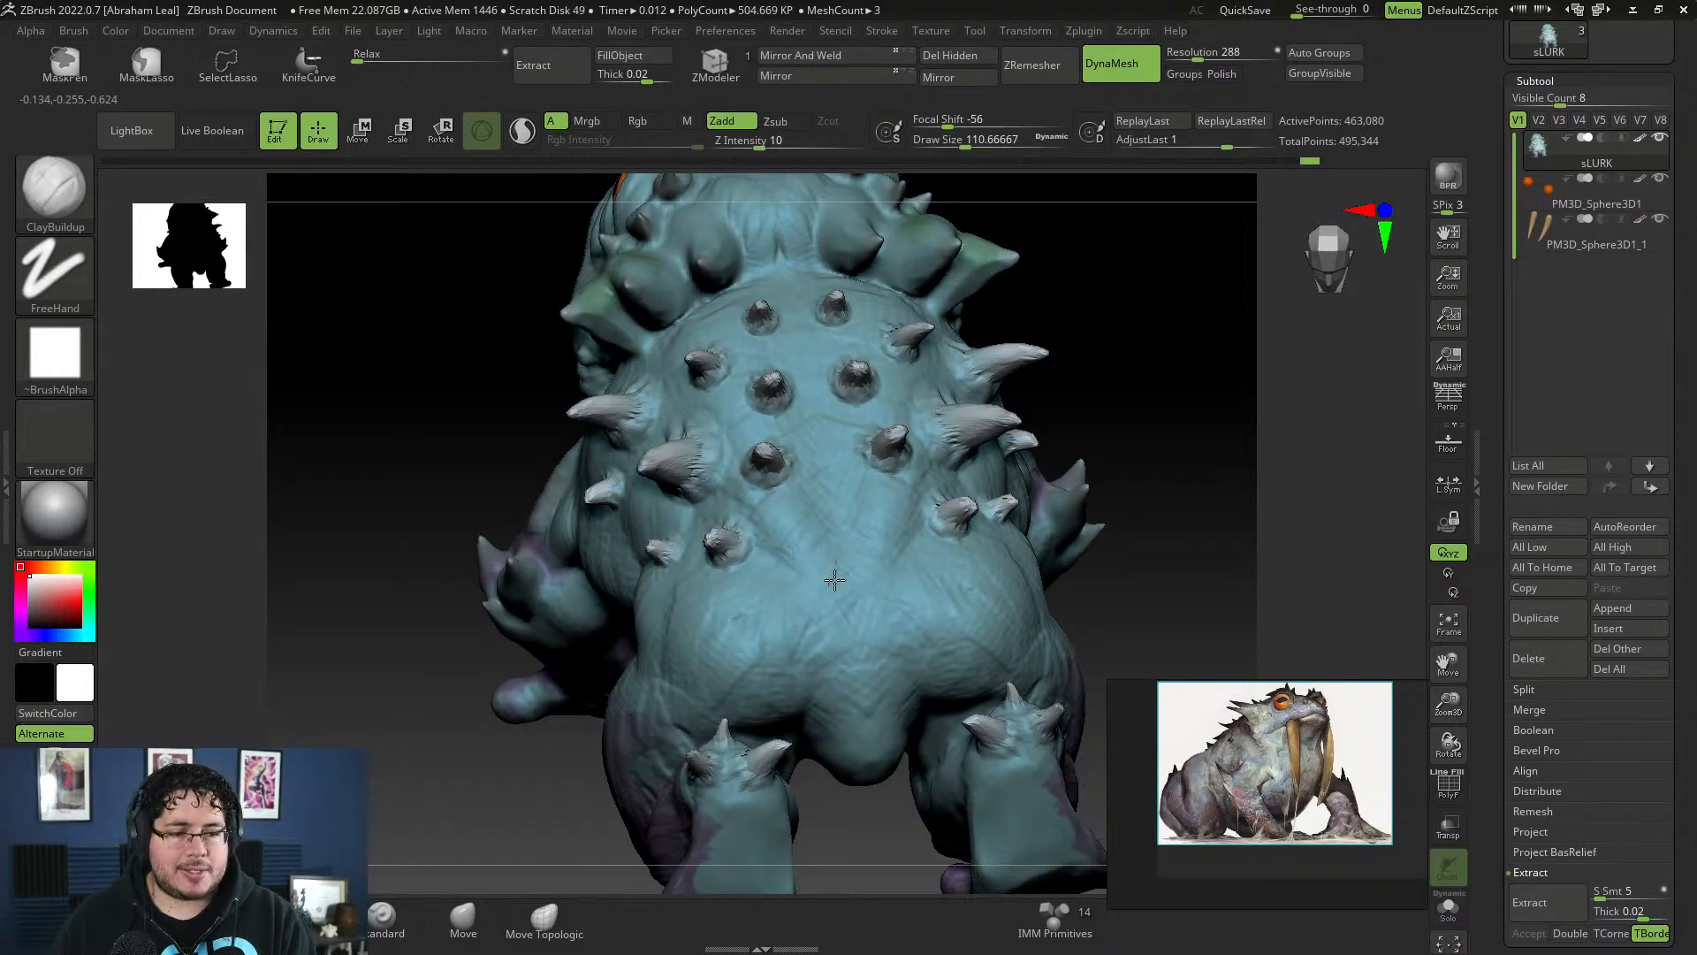
{"action": "left_click_drag", "start_coordinate": [1205, 443], "coordinate": [1185, 421]}
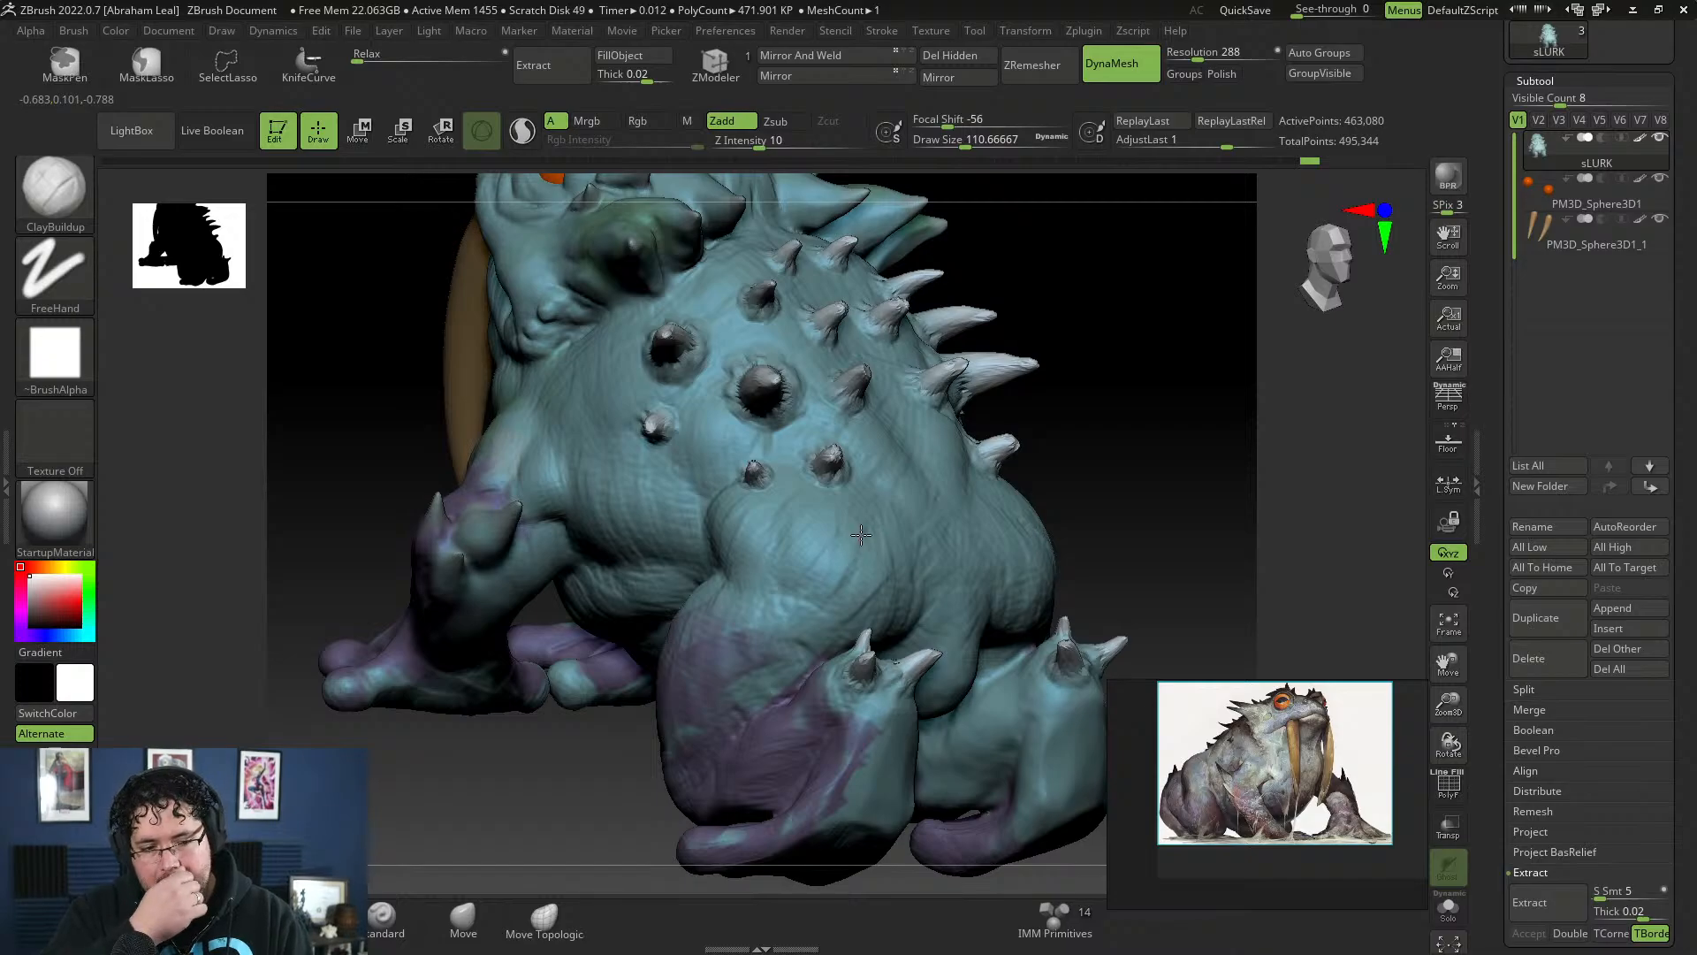
{"action": "left_click_drag", "start_coordinate": [1129, 439], "coordinate": [1175, 557]}
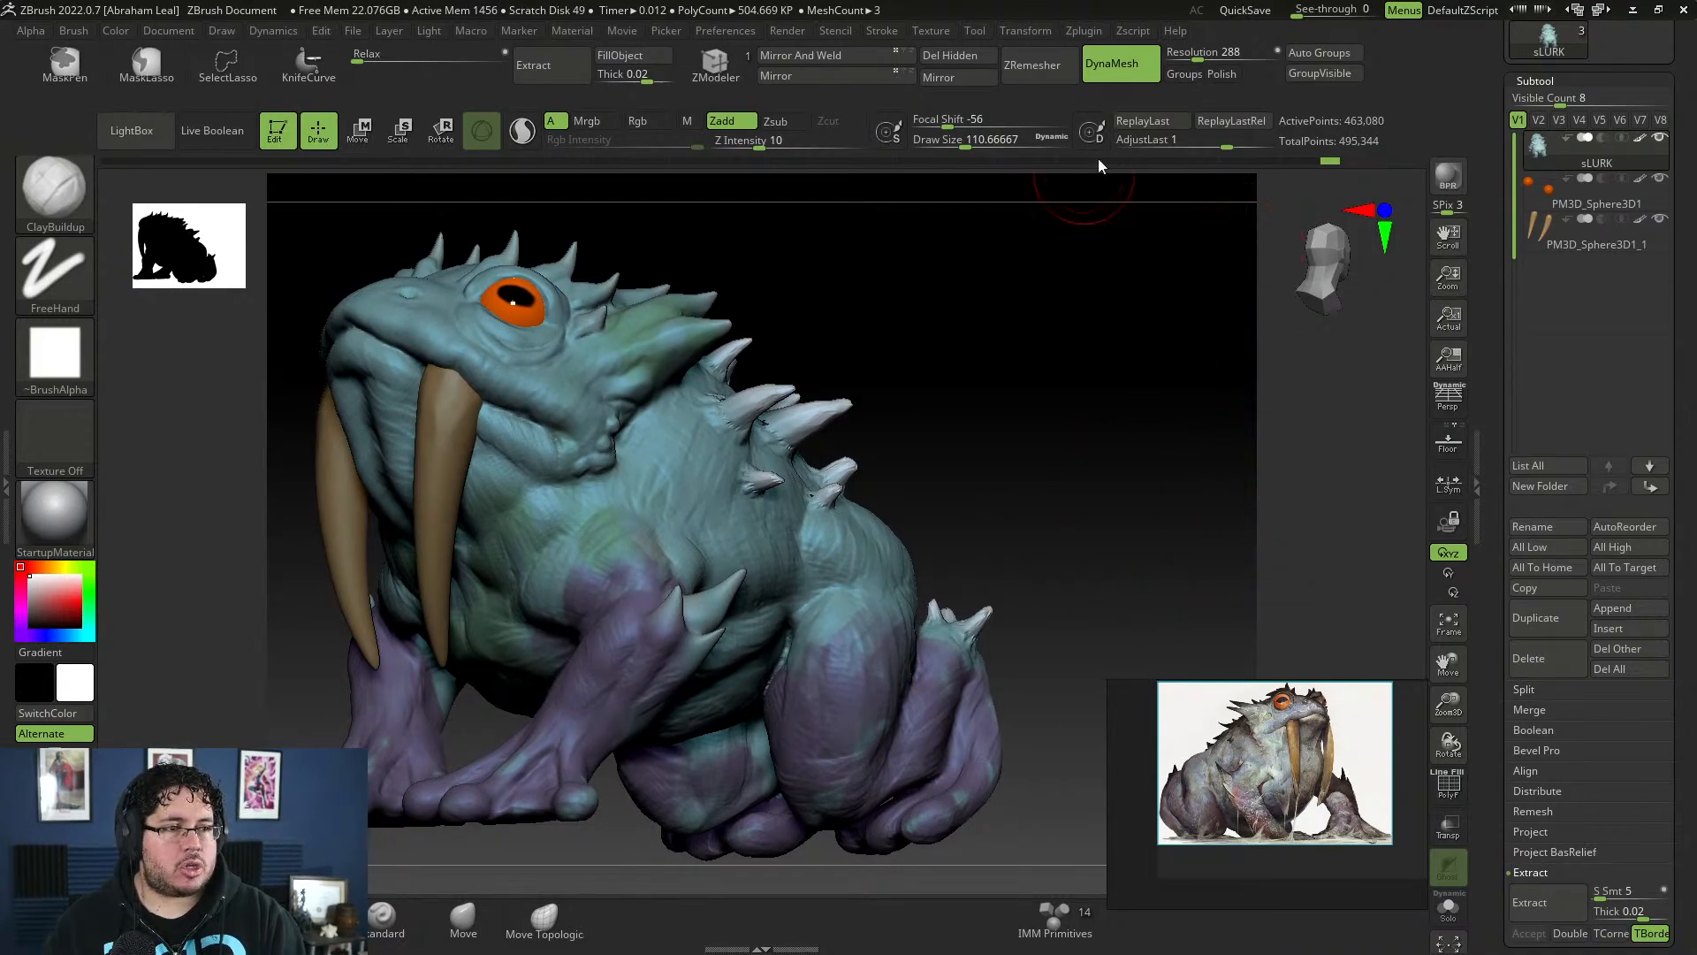
- Turn off DynaMesh for the sLURK body and subdivide the mesh once
{"action": "left_click", "coordinate": [1135, 76]}
{"action": "mouse_move", "coordinate": [1005, 468]}
{"action": "left_mouse_down"}
{"action": "mouse_move", "coordinate": [987, 463]}
{"action": "mouse_move", "coordinate": [1022, 455]}
{"action": "mouse_move", "coordinate": [1090, 390]}
{"action": "mouse_move", "coordinate": [1110, 432]}
{"action": "mouse_move", "coordinate": [1122, 394]}
{"action": "mouse_move", "coordinate": [1104, 438]}
{"action": "mouse_move", "coordinate": [1133, 421]}
{"action": "mouse_move", "coordinate": [1111, 412]}
{"action": "mouse_move", "coordinate": [1122, 448]}
{"action": "left_mouse_up"}
{"action": "key", "text": "ctrl+d"}
{"action": "left_click_drag", "start_coordinate": [752, 499], "coordinate": [1146, 392], "text": "alt"}
{"action": "left_click_drag", "start_coordinate": [498, 411], "coordinate": [267, 455], "text": "alt"}
{"action": "left_click_drag", "start_coordinate": [960, 563], "coordinate": [924, 495]}
- Isolate the body, reduce the draw size to about 59 and sculpt long vertical folds down the middle of the throat
{"action": "key", "text": "space"}
{"action": "left_click_drag", "start_coordinate": [712, 560], "coordinate": [701, 560]}
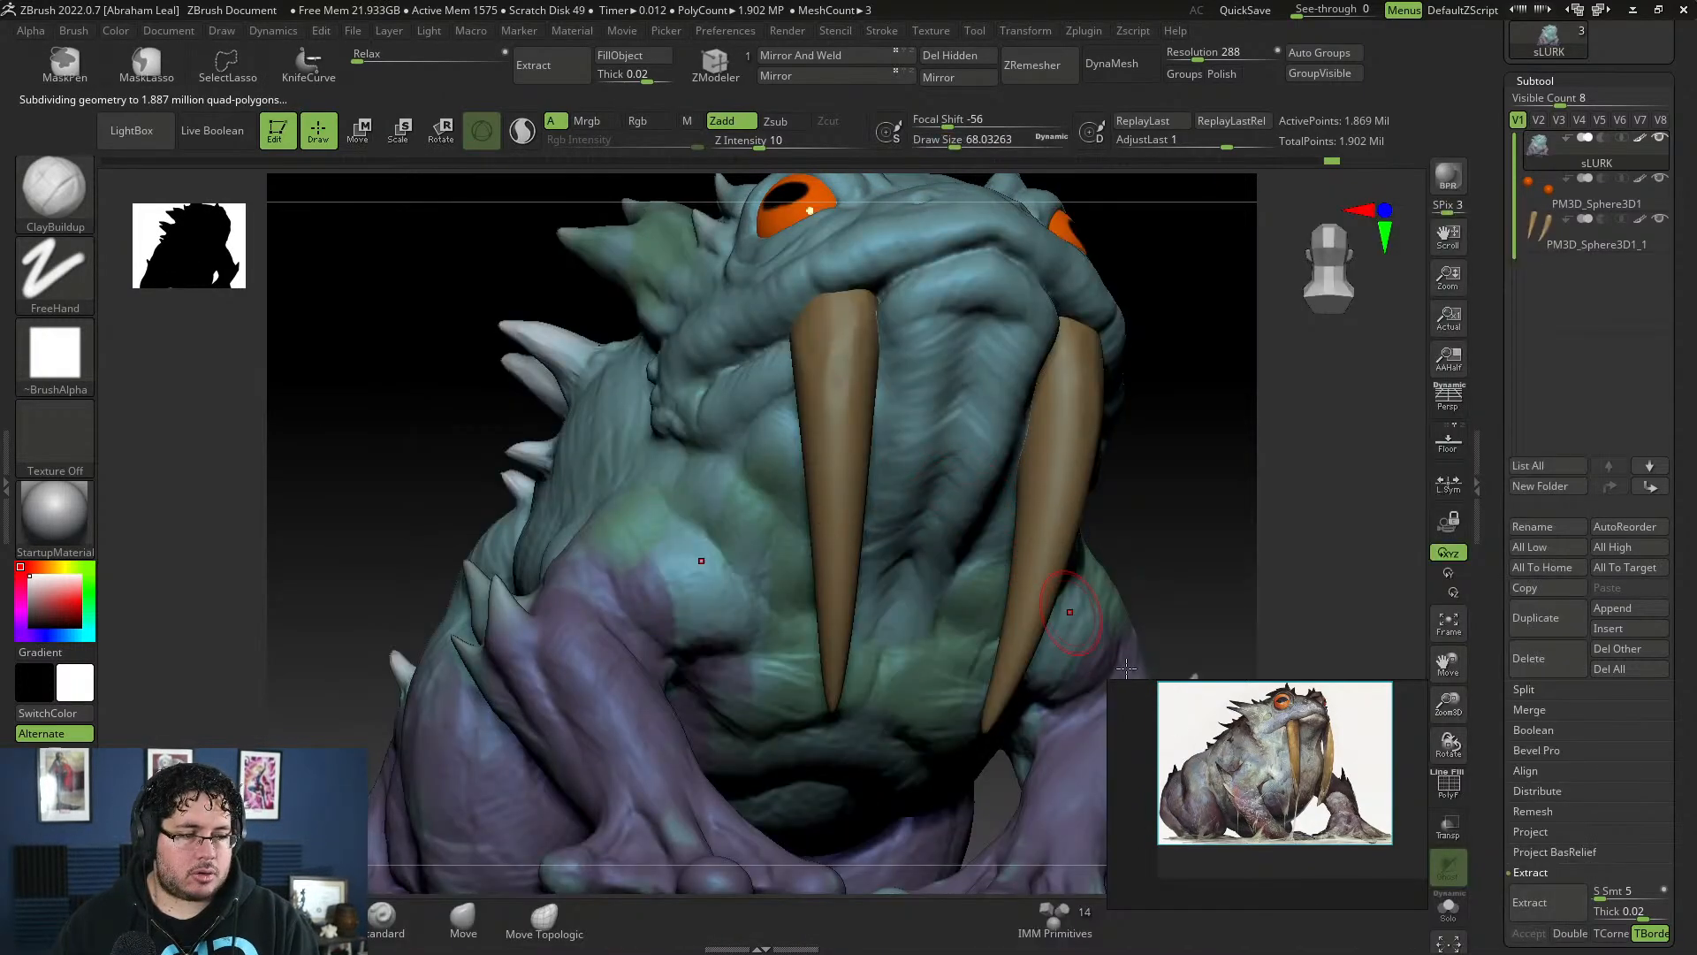
{"action": "left_click", "coordinate": [1448, 908]}
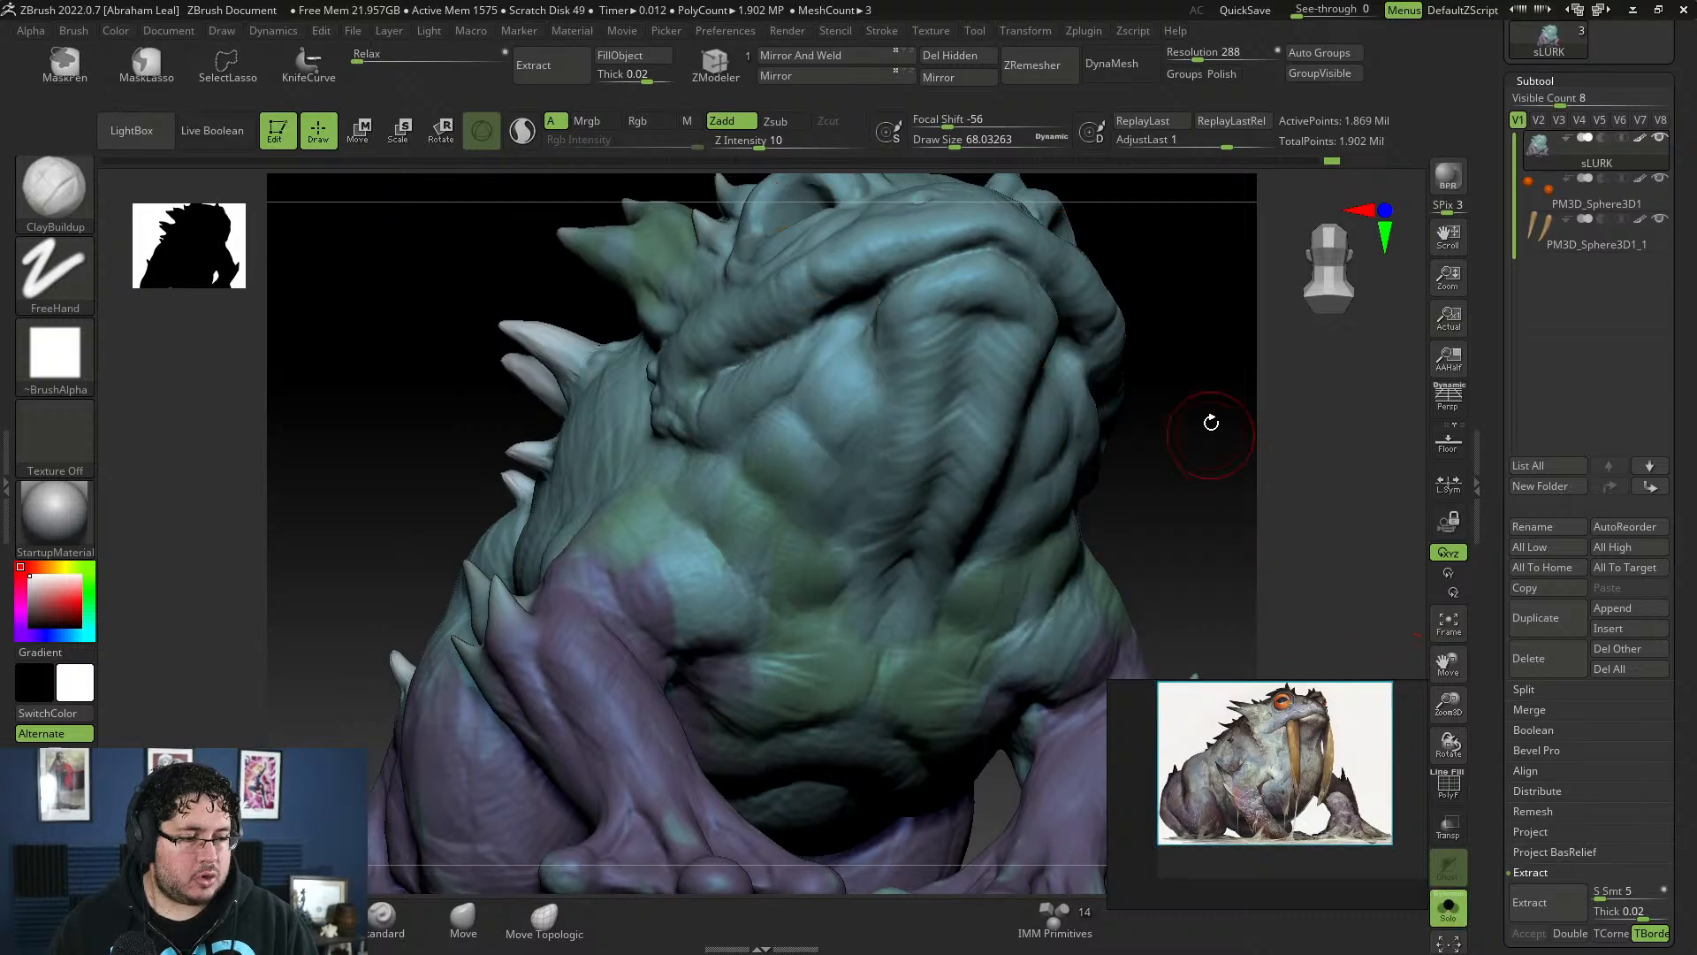
{"action": "key", "text": "space"}
{"action": "mouse_move", "coordinate": [1209, 422]}
{"action": "left_mouse_down", "text": "alt"}
{"action": "mouse_move", "coordinate": [1144, 485]}
{"action": "mouse_move", "coordinate": [1062, 424]}
{"action": "left_mouse_up", "text": "alt"}
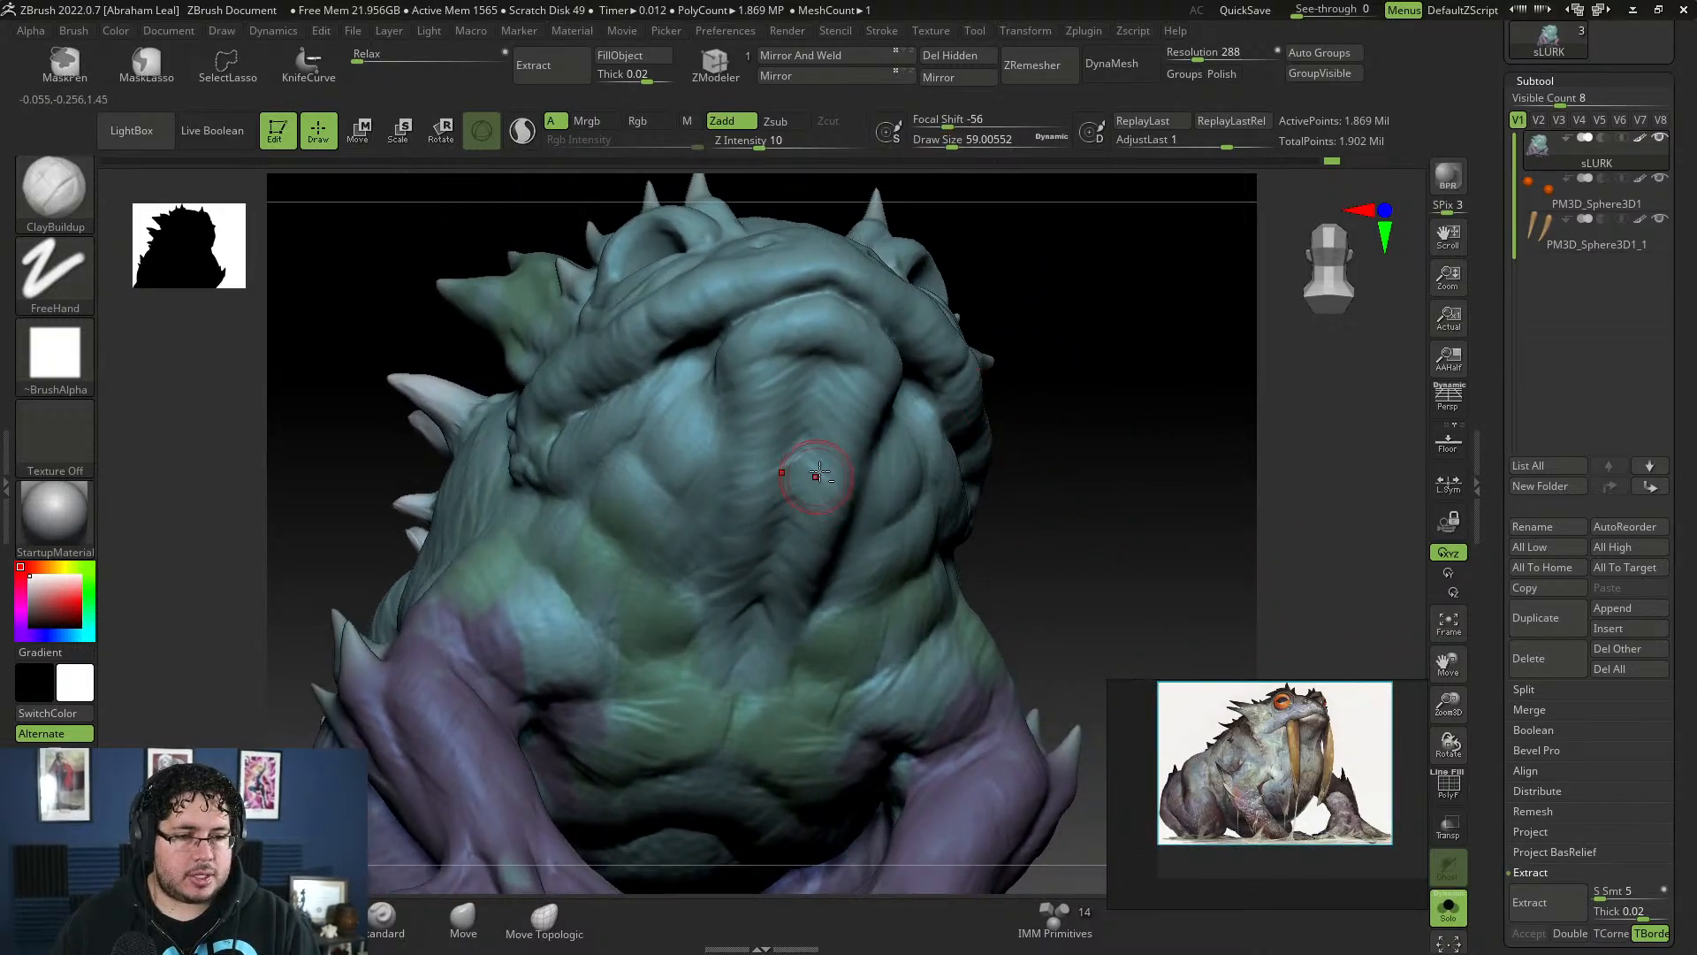
{"action": "left_click_drag", "start_coordinate": [817, 499], "coordinate": [790, 578]}
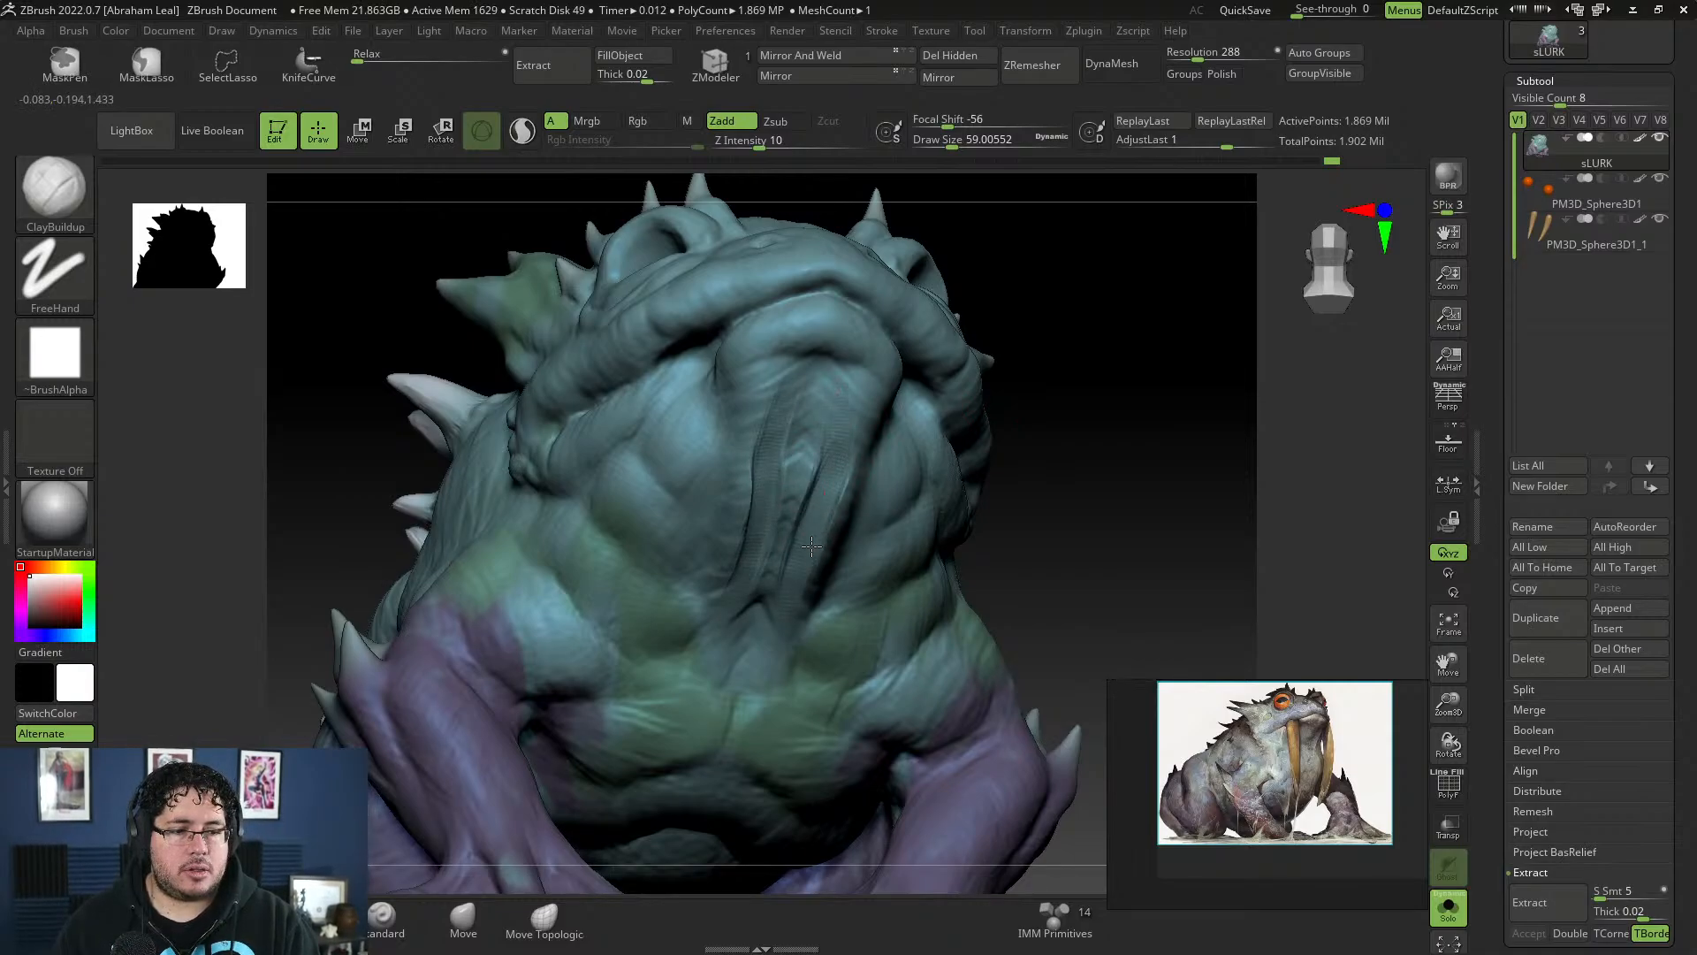
- Smooth the new throat folds and add thinner ClayBuildup strokes along them at a draw size of about 38
{"action": "left_click_drag", "start_coordinate": [1065, 394], "coordinate": [956, 345]}
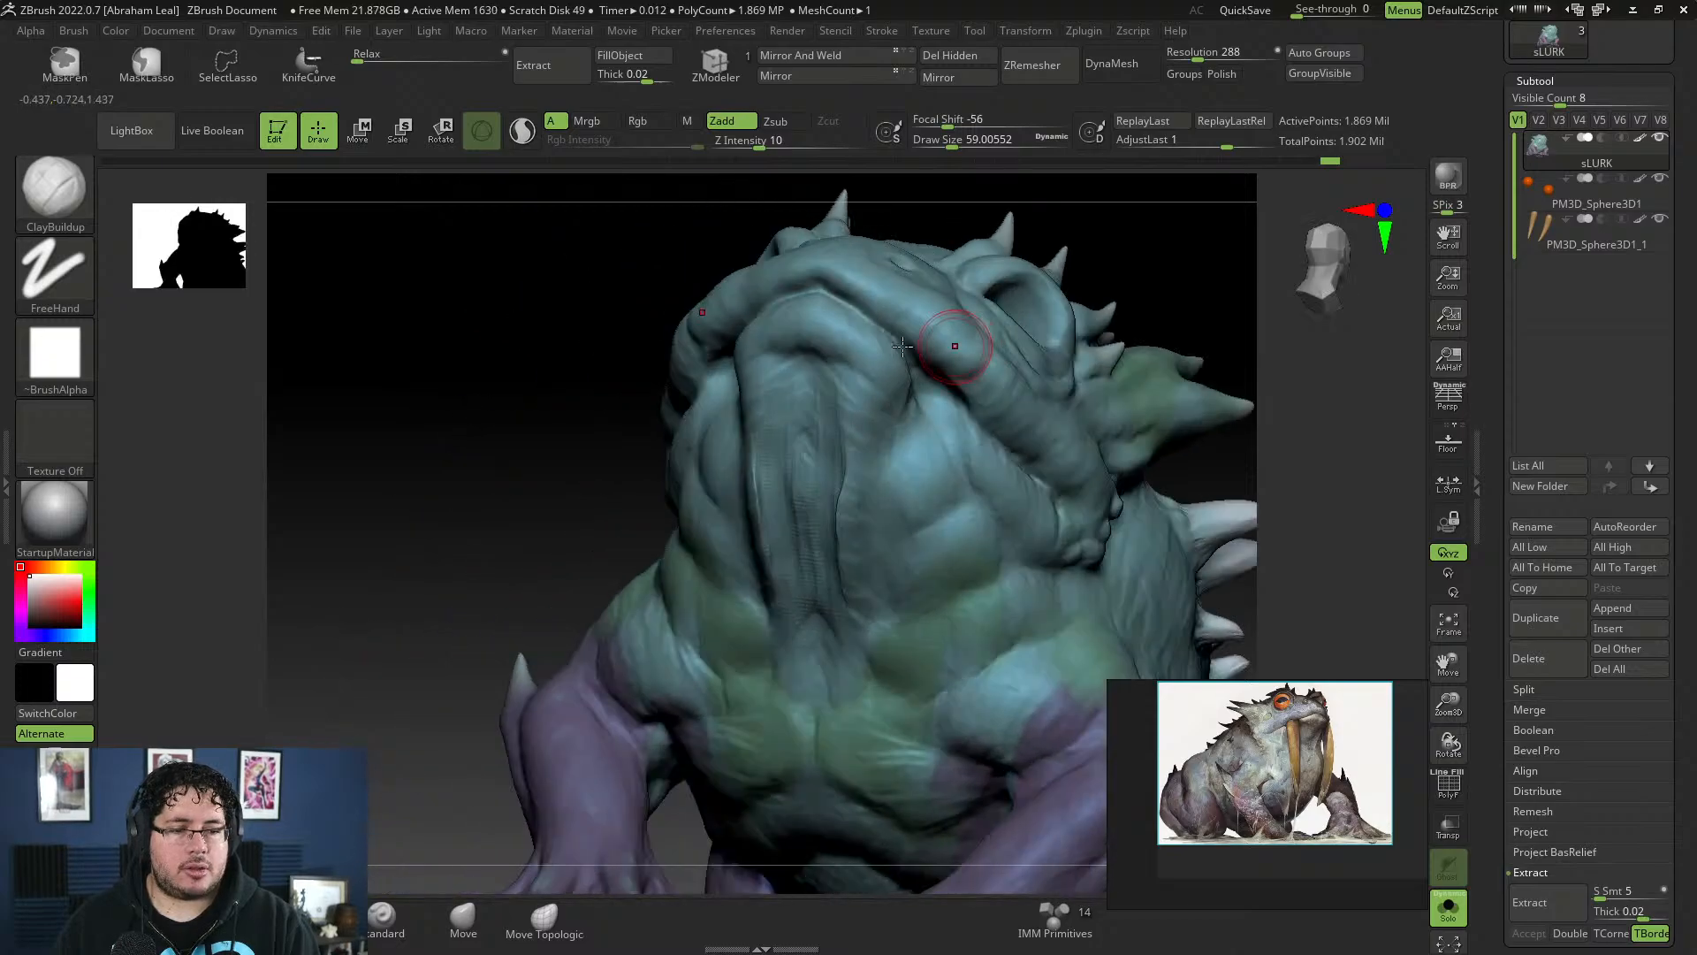
{"action": "left_click_drag", "start_coordinate": [846, 530], "coordinate": [846, 509], "text": "shift"}
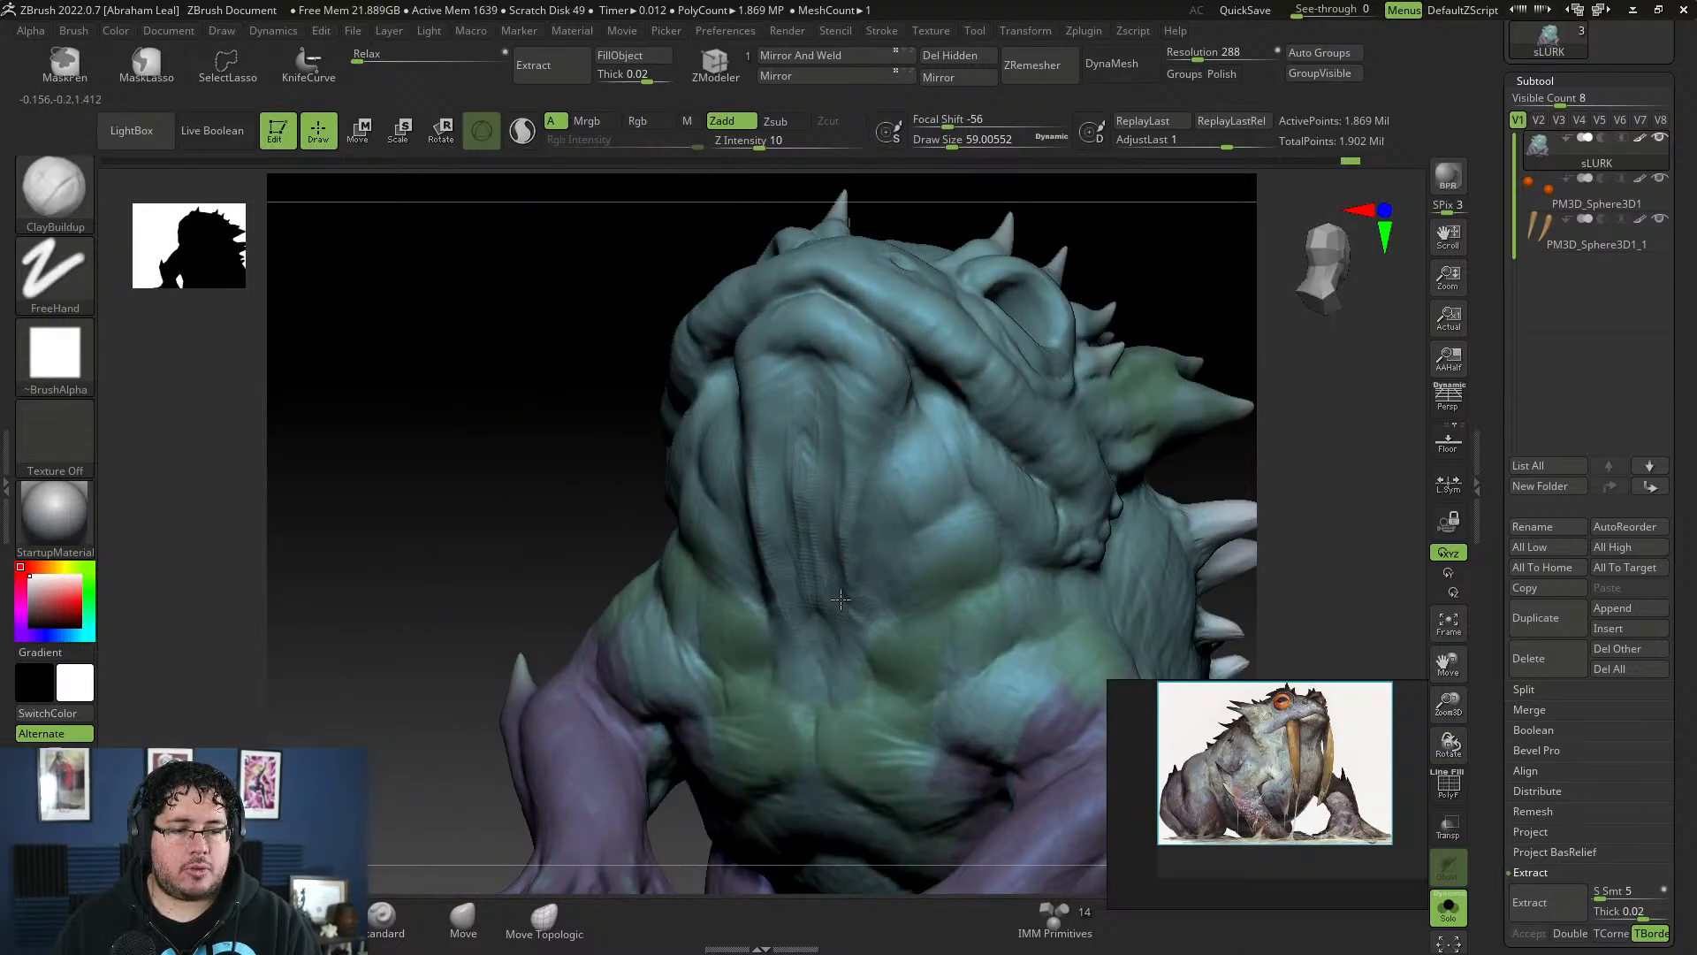
{"action": "key", "text": "space"}
{"action": "mouse_move", "coordinate": [1196, 293]}
{"action": "left_mouse_down"}
{"action": "mouse_move", "coordinate": [1201, 231]}
{"action": "mouse_move", "coordinate": [1190, 291]}
{"action": "mouse_move", "coordinate": [1122, 273]}
{"action": "left_mouse_up"}
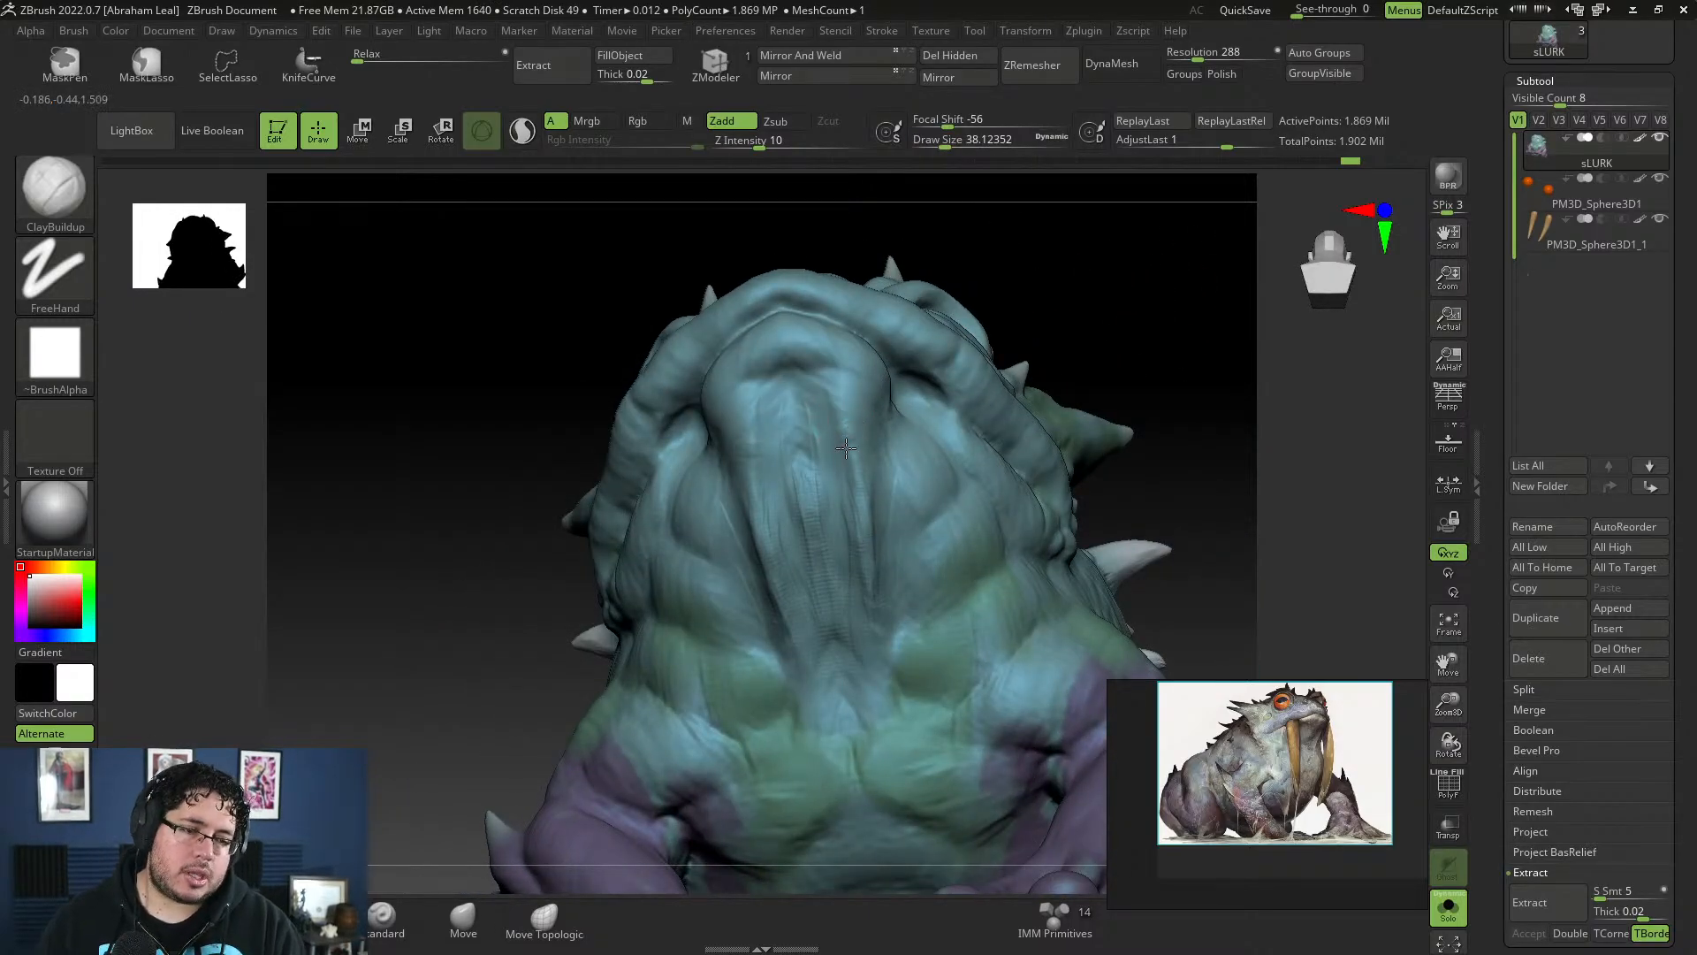
{"action": "left_click_drag", "start_coordinate": [856, 523], "coordinate": [838, 505]}
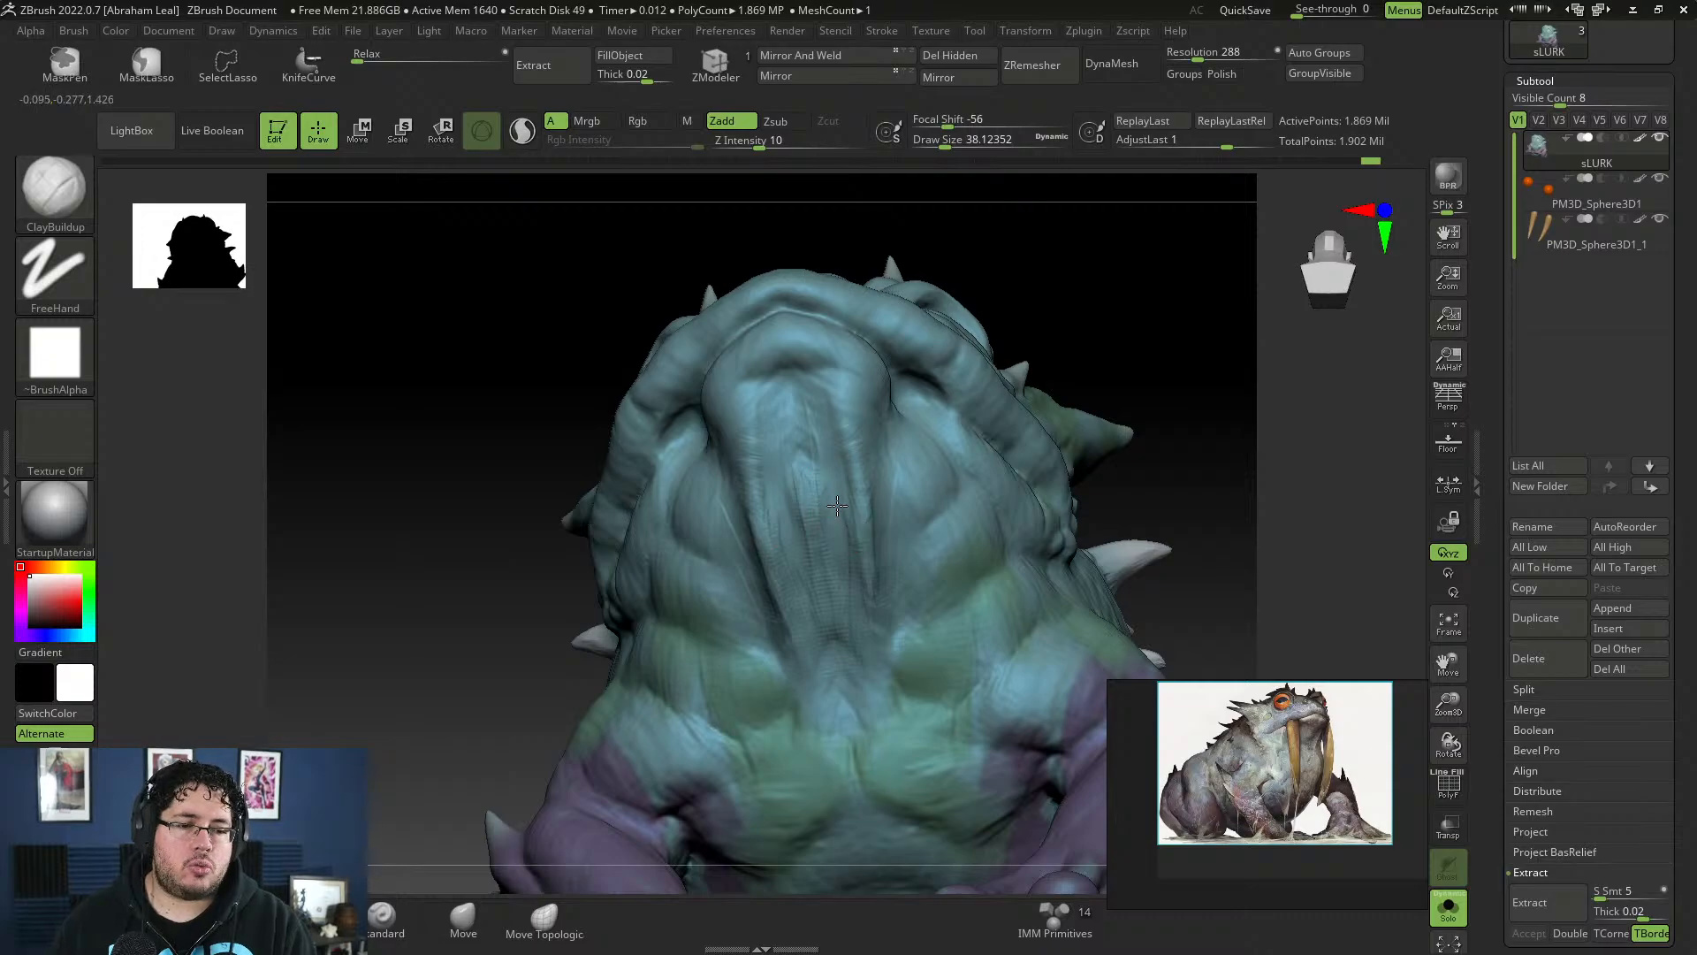
- Increase the draw size to about 56, extend the folds across the throat down to the chest, and smooth them
{"action": "key", "text": "bracketright"}
{"action": "key", "text": "bracketright"}
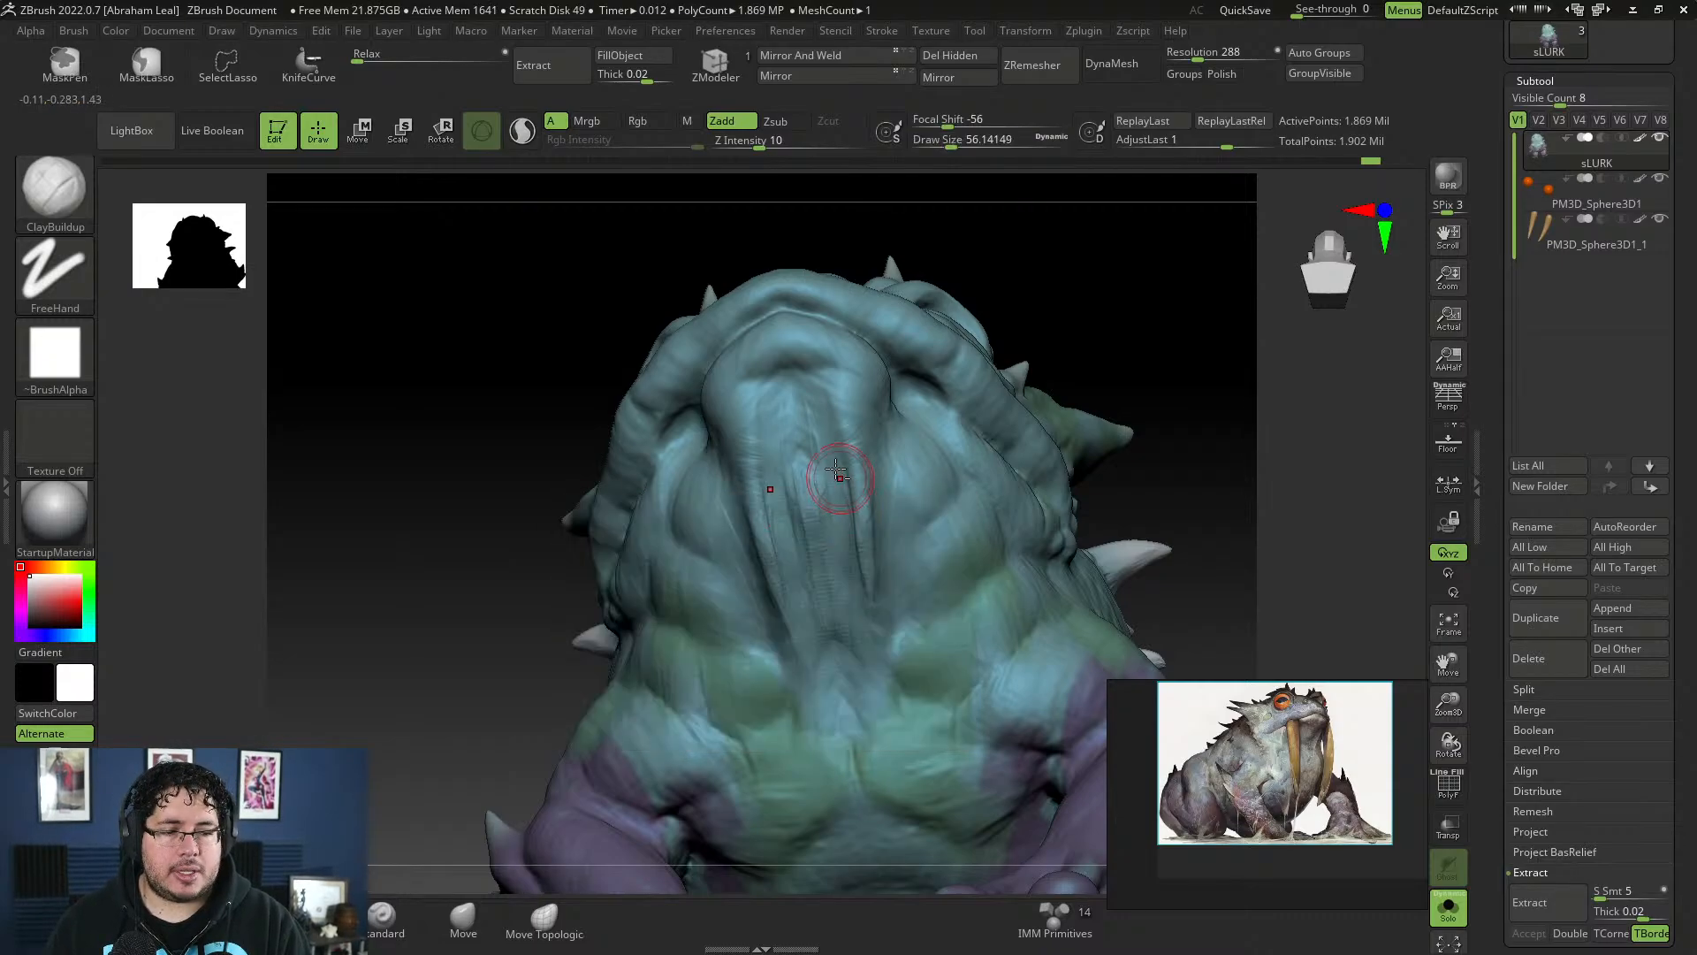
{"action": "left_click_drag", "start_coordinate": [851, 593], "coordinate": [838, 500]}
{"action": "mouse_move", "coordinate": [864, 633]}
{"action": "left_mouse_down"}
{"action": "mouse_move", "coordinate": [867, 648]}
{"action": "mouse_move", "coordinate": [850, 616]}
{"action": "left_mouse_up"}
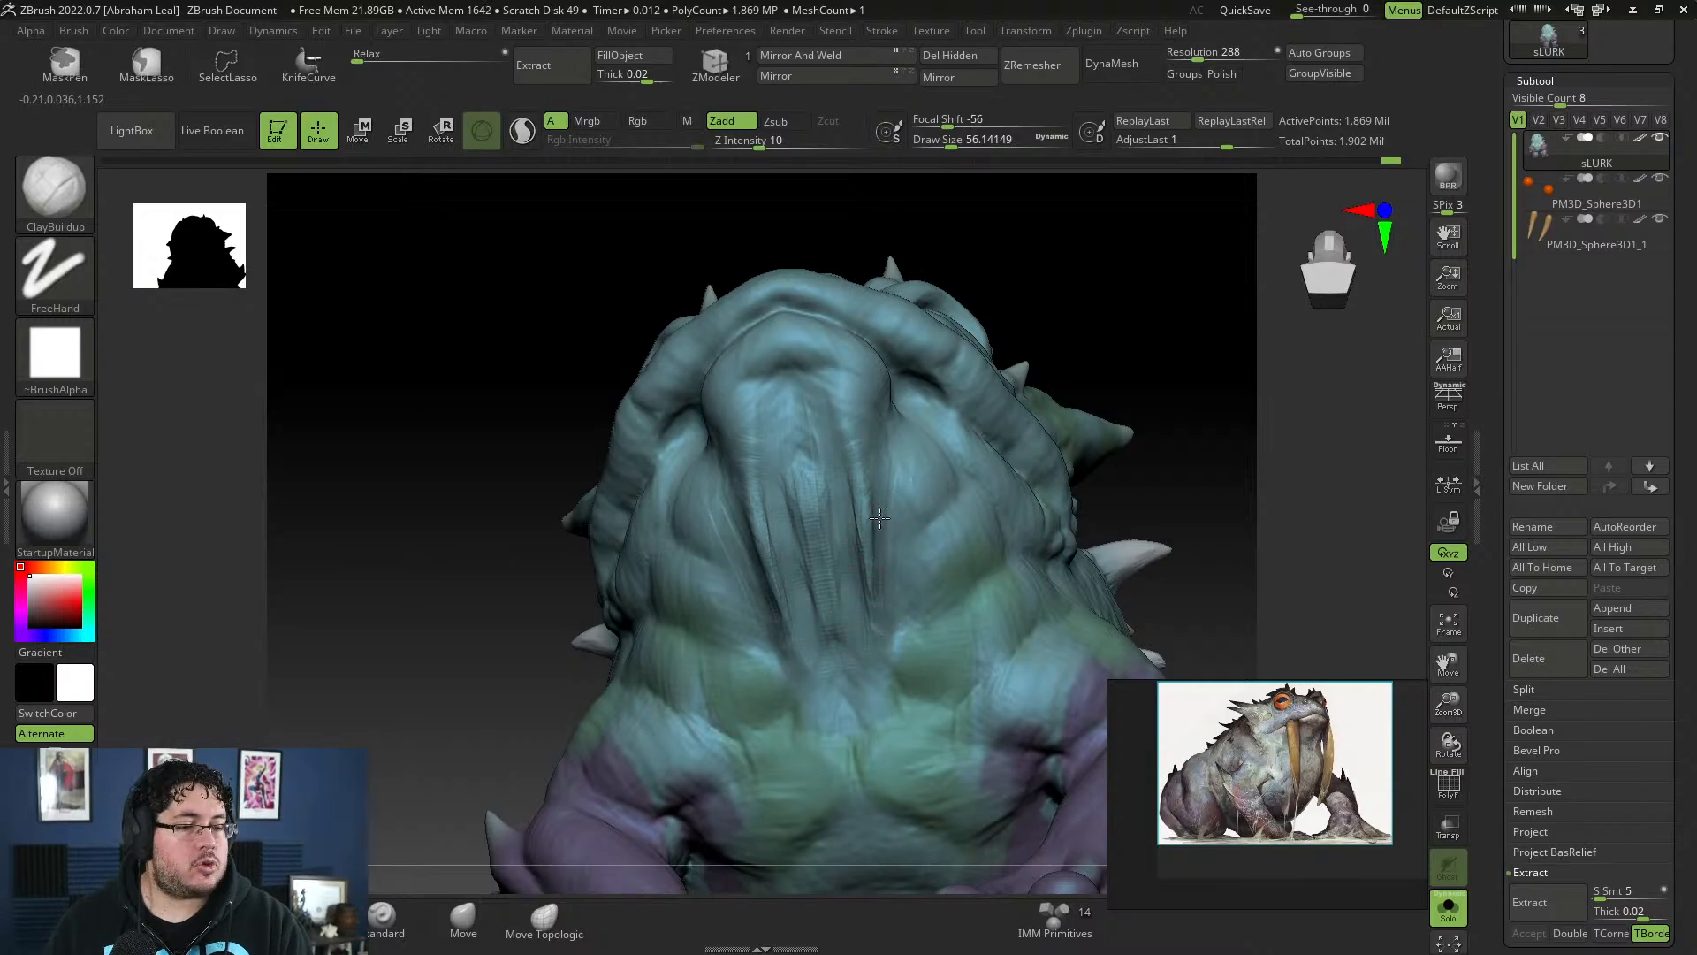
{"action": "left_click_drag", "start_coordinate": [885, 555], "coordinate": [871, 499]}
{"action": "right_click_drag", "start_coordinate": [884, 509], "coordinate": [796, 499]}
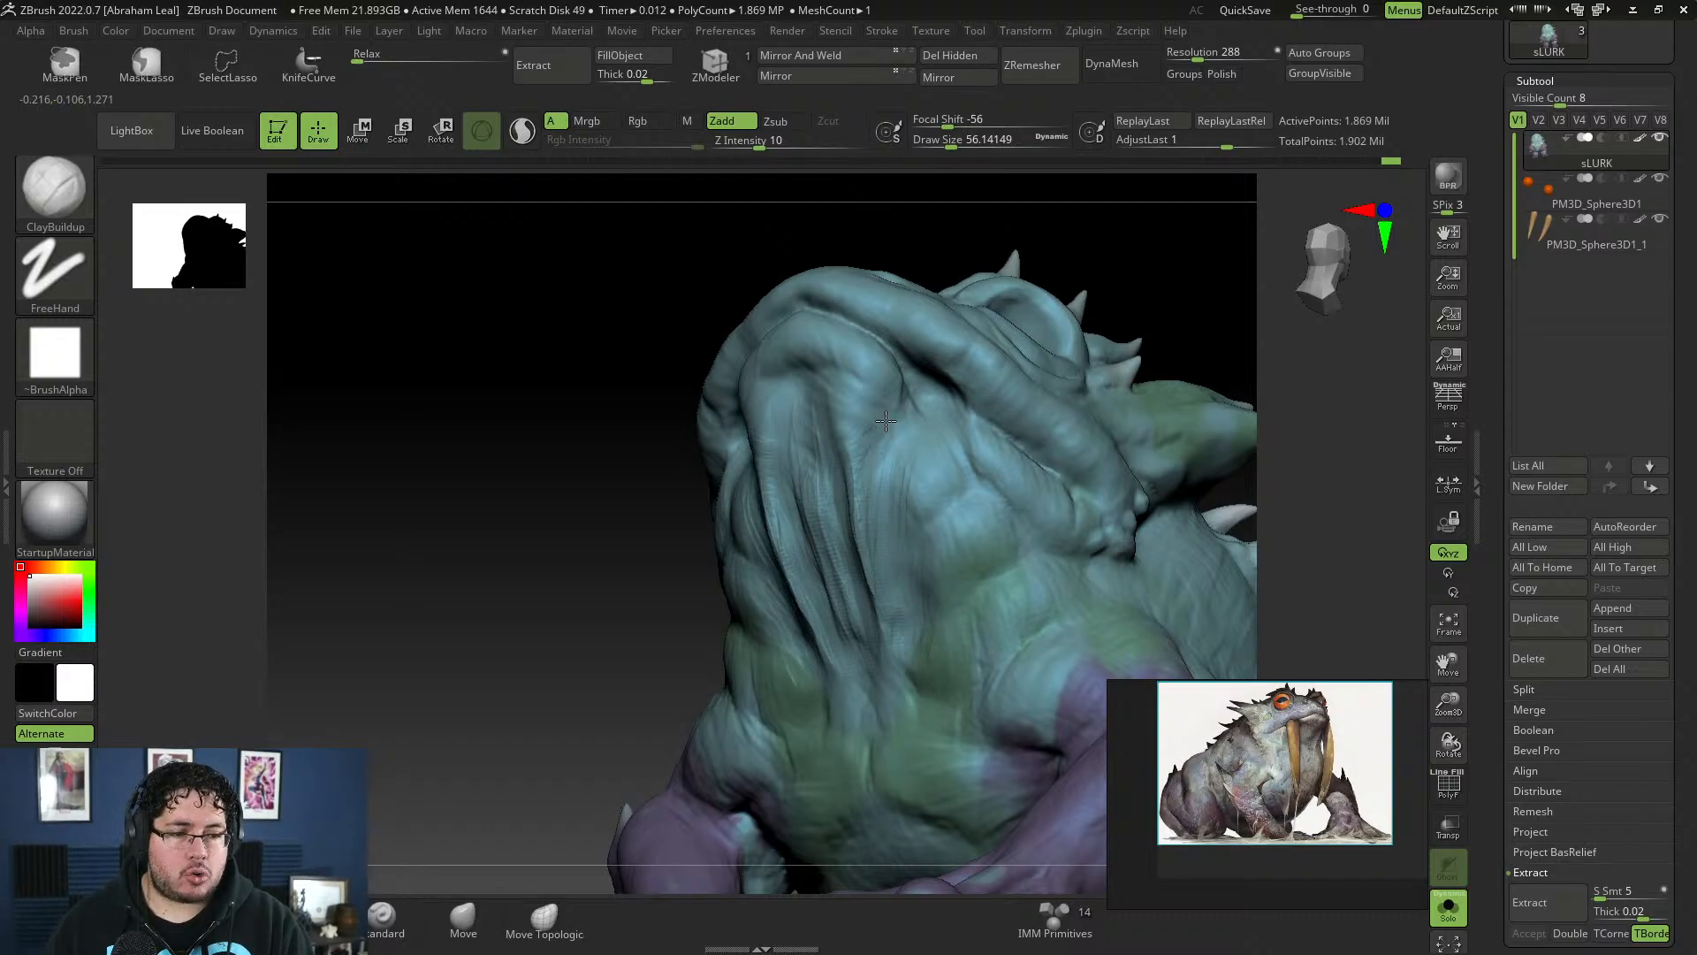
{"action": "key", "text": "shift"}
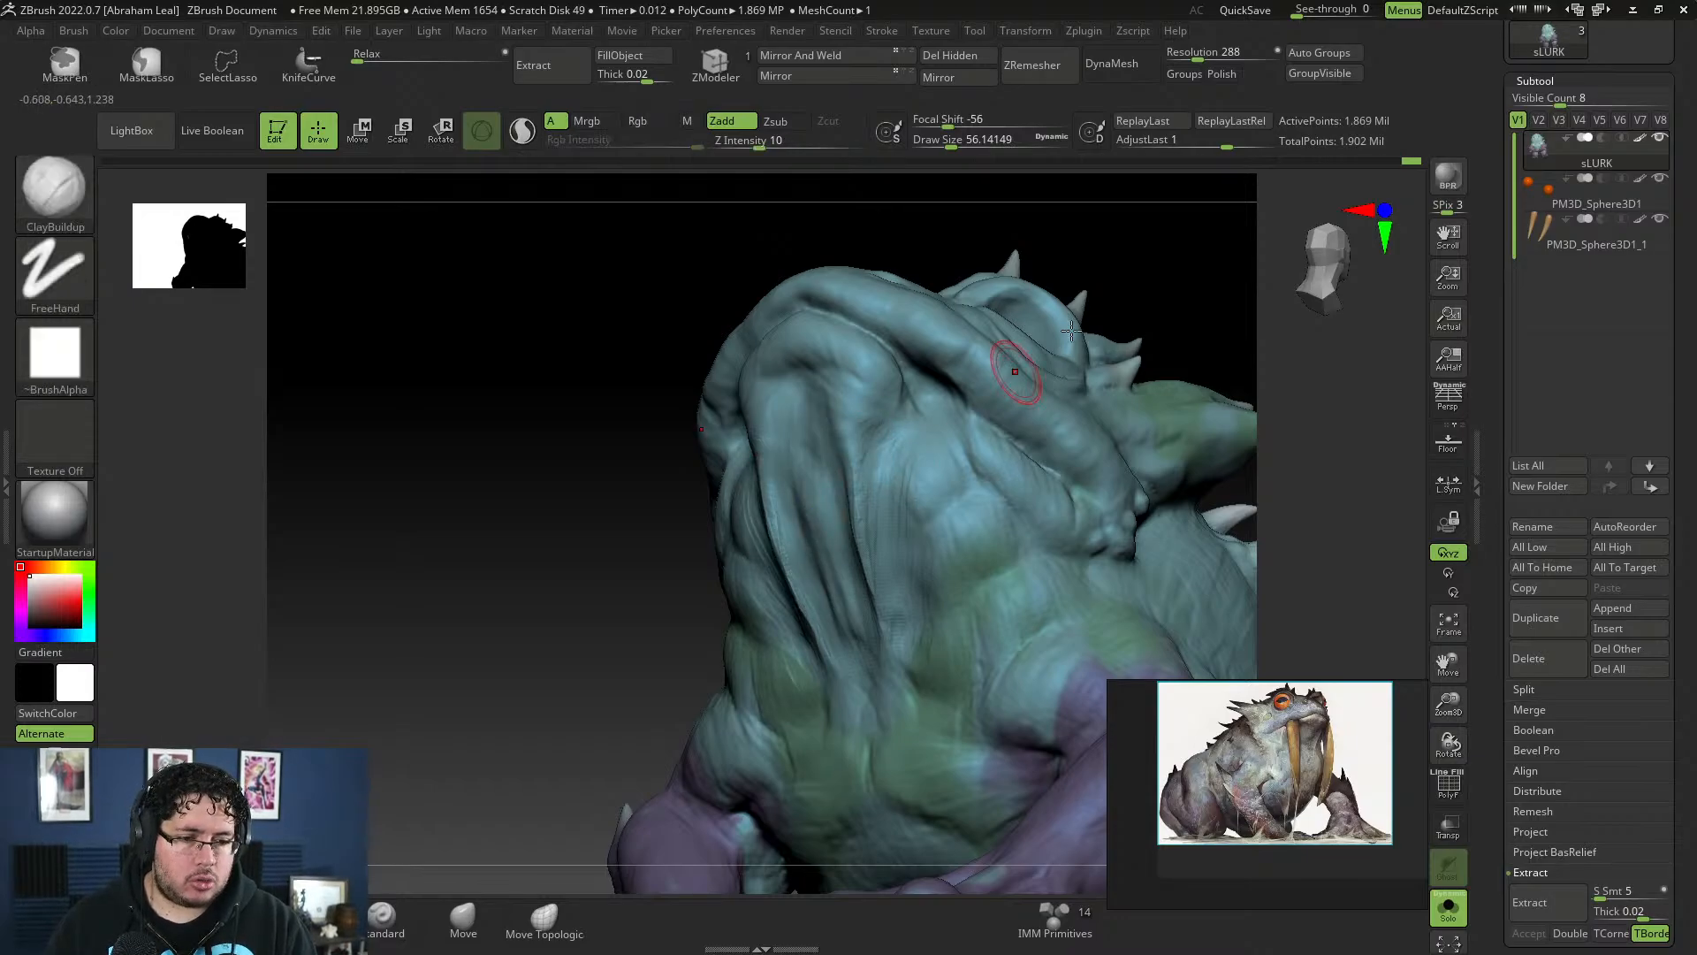
- Refine the vertical folds down the middle of the throat with ClayBuildup at draw sizes of about 88 and 45
{"action": "left_click_drag", "start_coordinate": [1216, 297], "coordinate": [1194, 284]}
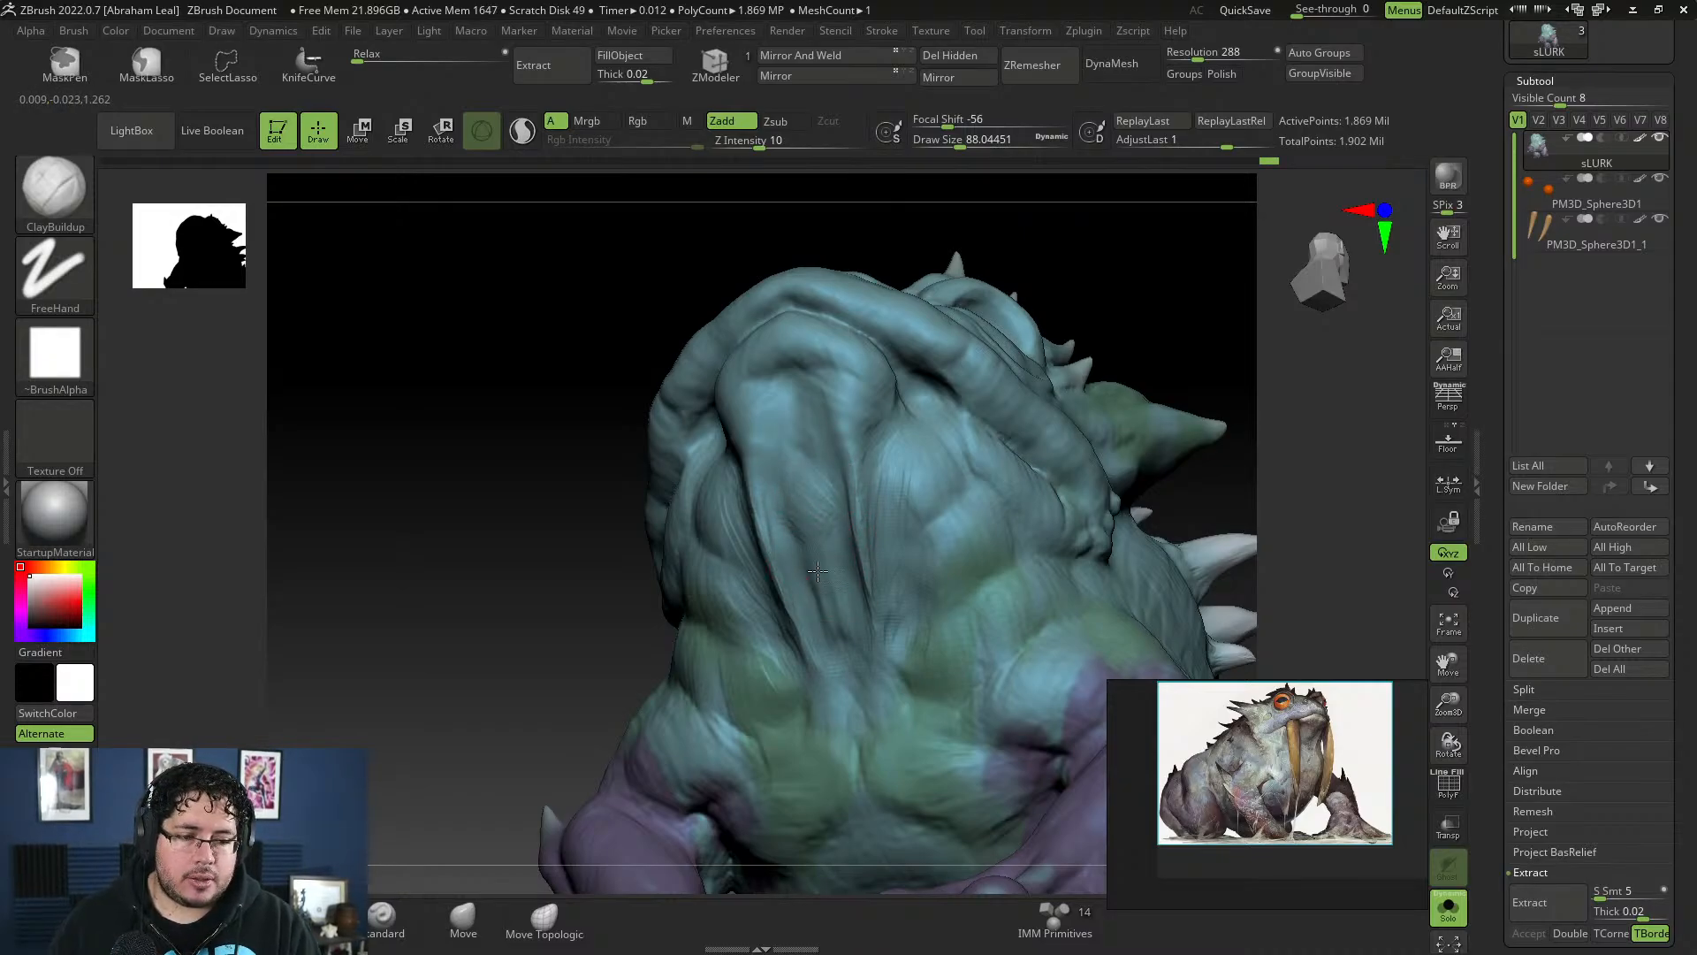
{"action": "left_click_drag", "start_coordinate": [886, 661], "coordinate": [896, 591]}
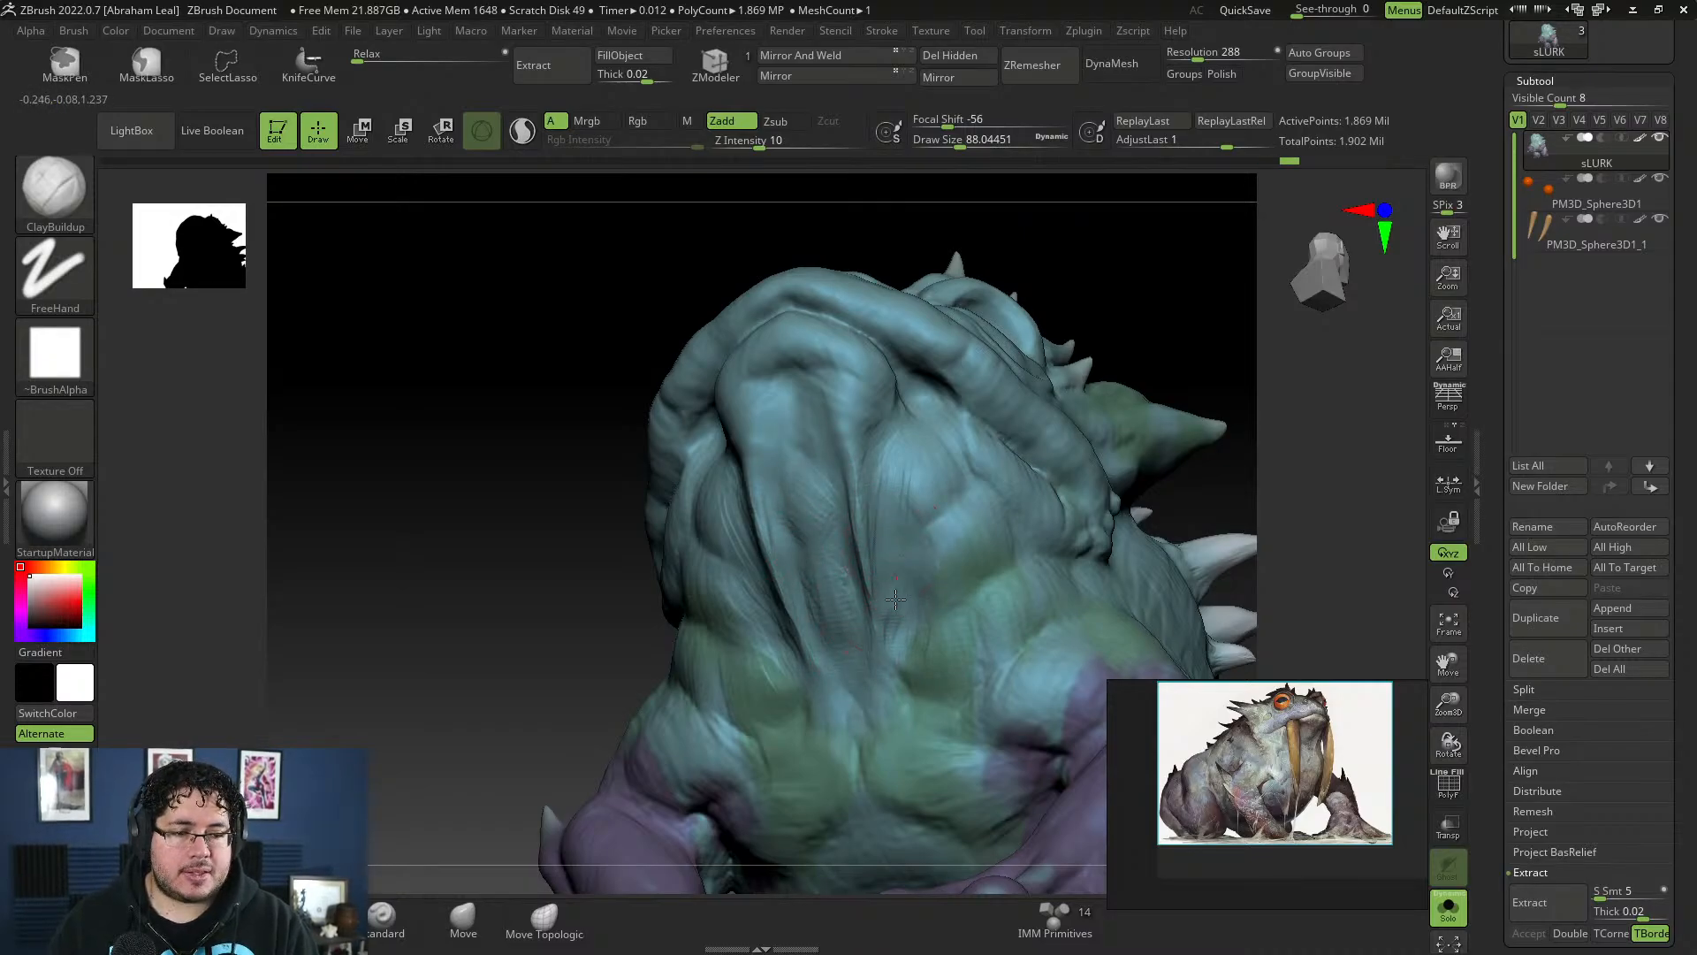
{"action": "key", "text": "space"}
{"action": "left_click", "coordinate": [864, 566]}
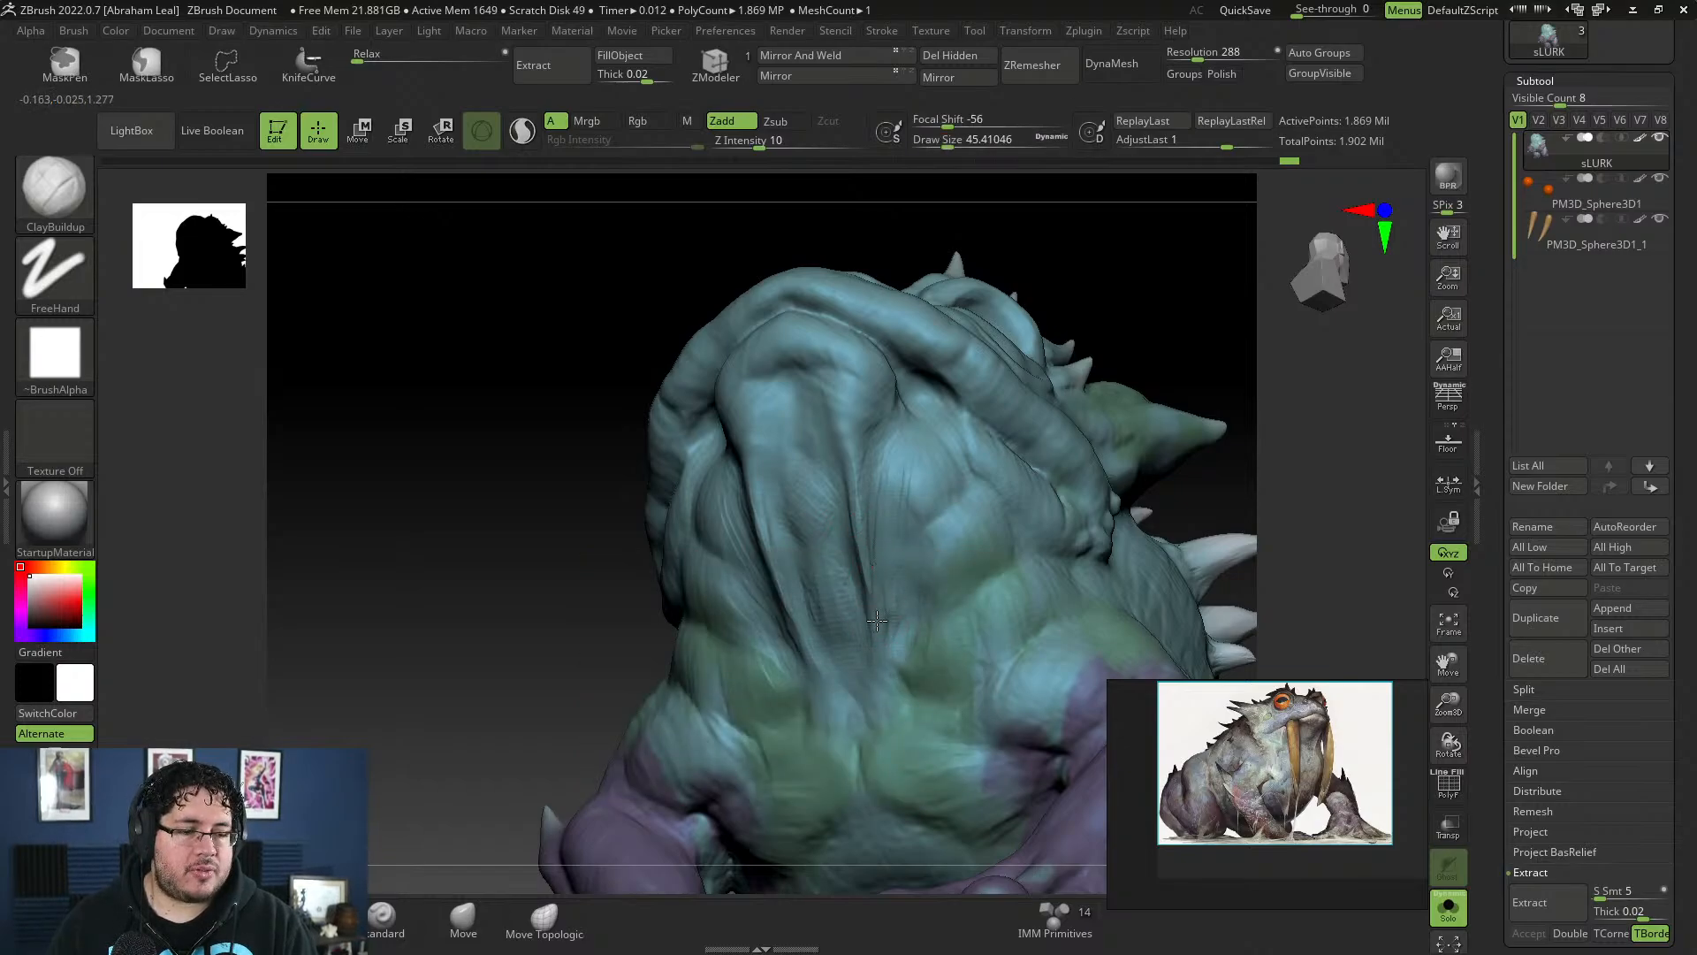
{"action": "mouse_move", "coordinate": [870, 580]}
{"action": "left_mouse_down"}
{"action": "mouse_move", "coordinate": [879, 561]}
{"action": "mouse_move", "coordinate": [868, 598]}
{"action": "left_mouse_up"}
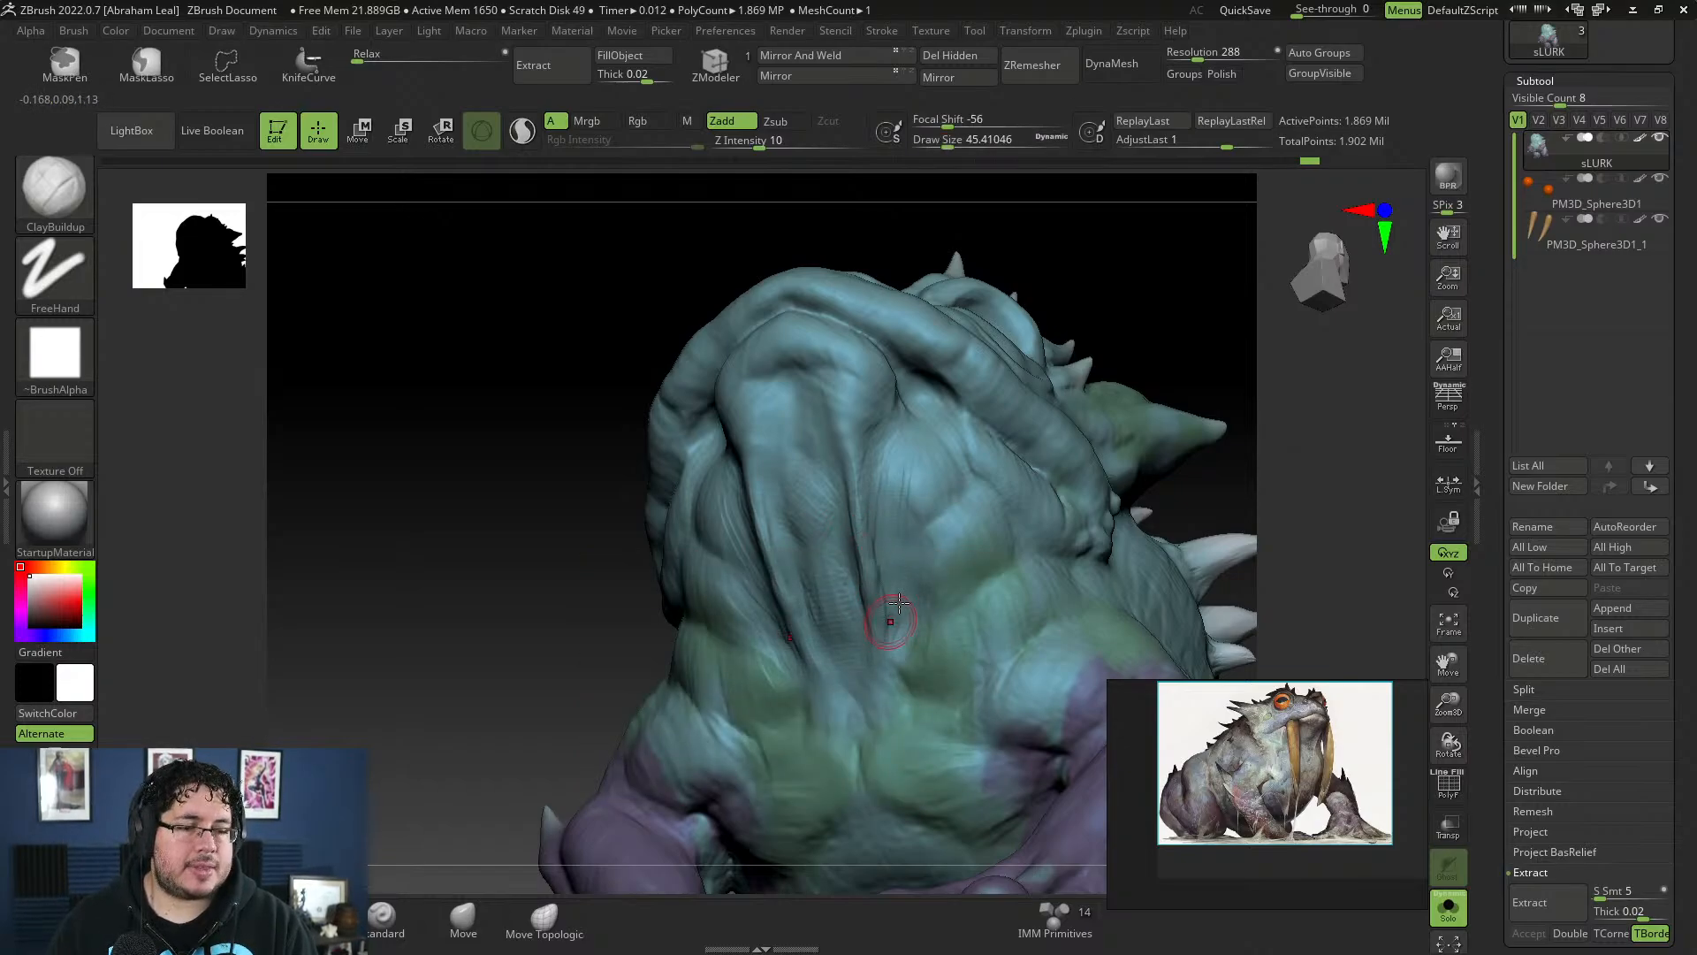
{"action": "mouse_move", "coordinate": [1183, 290]}
{"action": "left_mouse_down"}
{"action": "mouse_move", "coordinate": [1128, 312]}
{"action": "mouse_move", "coordinate": [1133, 336]}
{"action": "mouse_move", "coordinate": [1083, 395]}
{"action": "mouse_move", "coordinate": [981, 477]}
{"action": "left_mouse_up"}
- Set the draw size to about 78 and build up the central throat skin between the folds below the chin
{"action": "key", "text": "space"}
{"action": "left_click", "coordinate": [862, 487]}
{"action": "key", "text": "space"}
{"action": "left_click", "coordinate": [807, 481]}
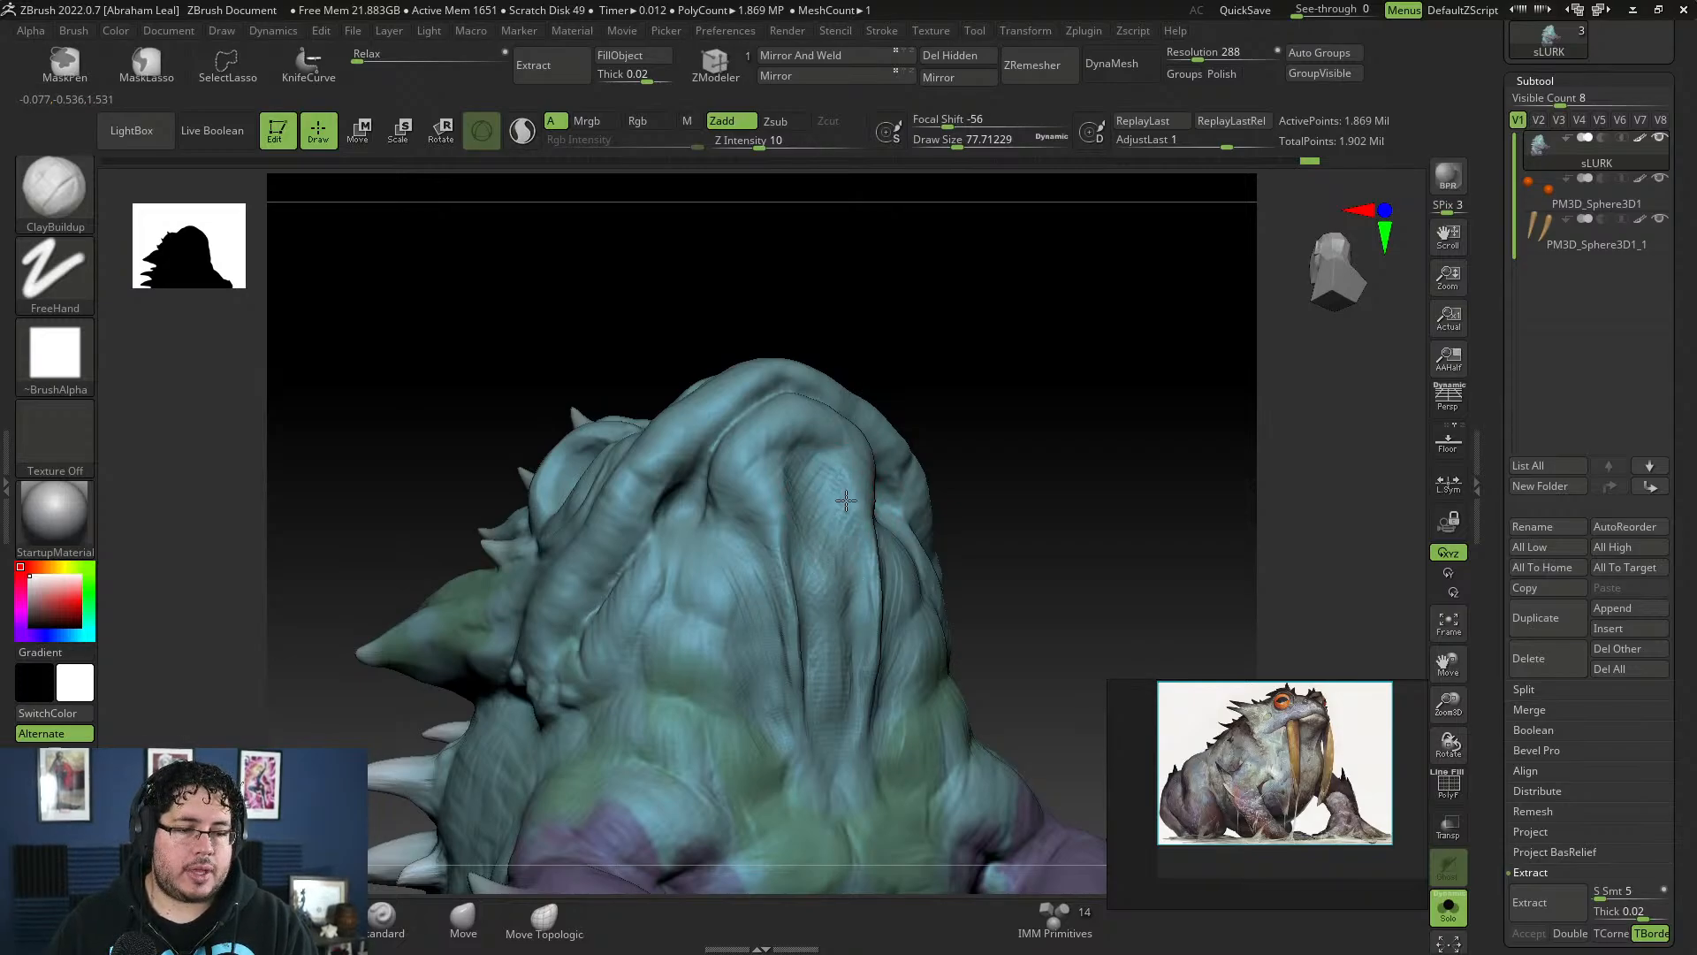
{"action": "right_click_drag", "start_coordinate": [824, 533], "coordinate": [814, 522]}
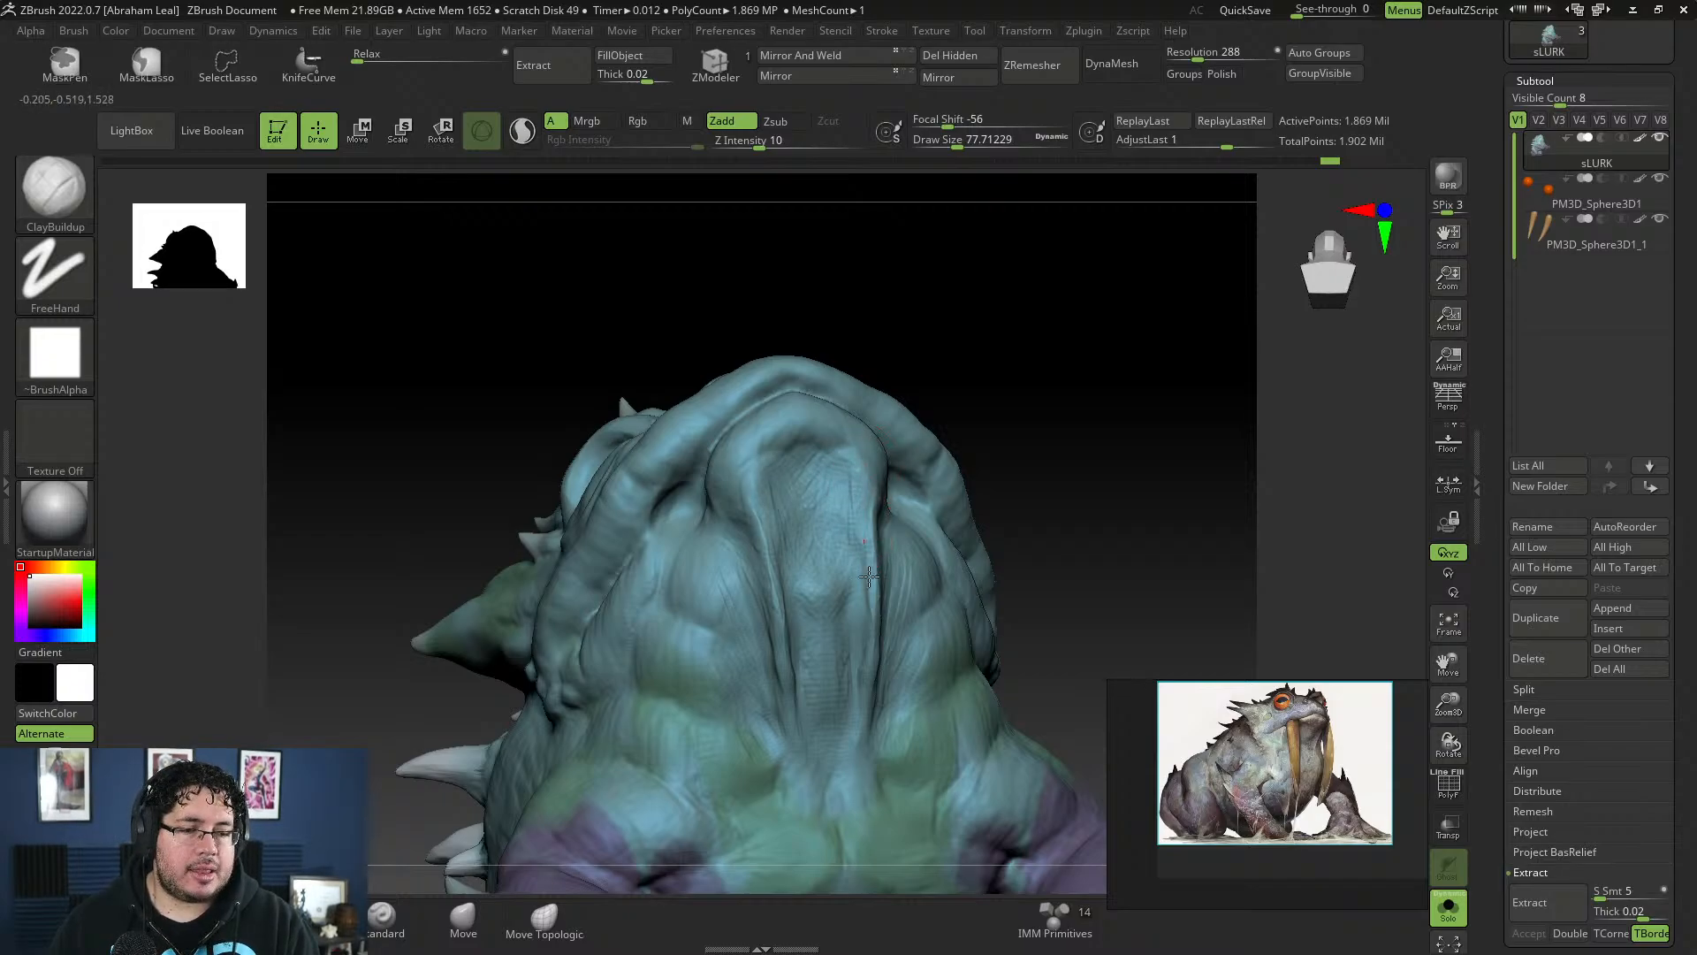
{"action": "left_click_drag", "start_coordinate": [859, 507], "coordinate": [840, 499]}
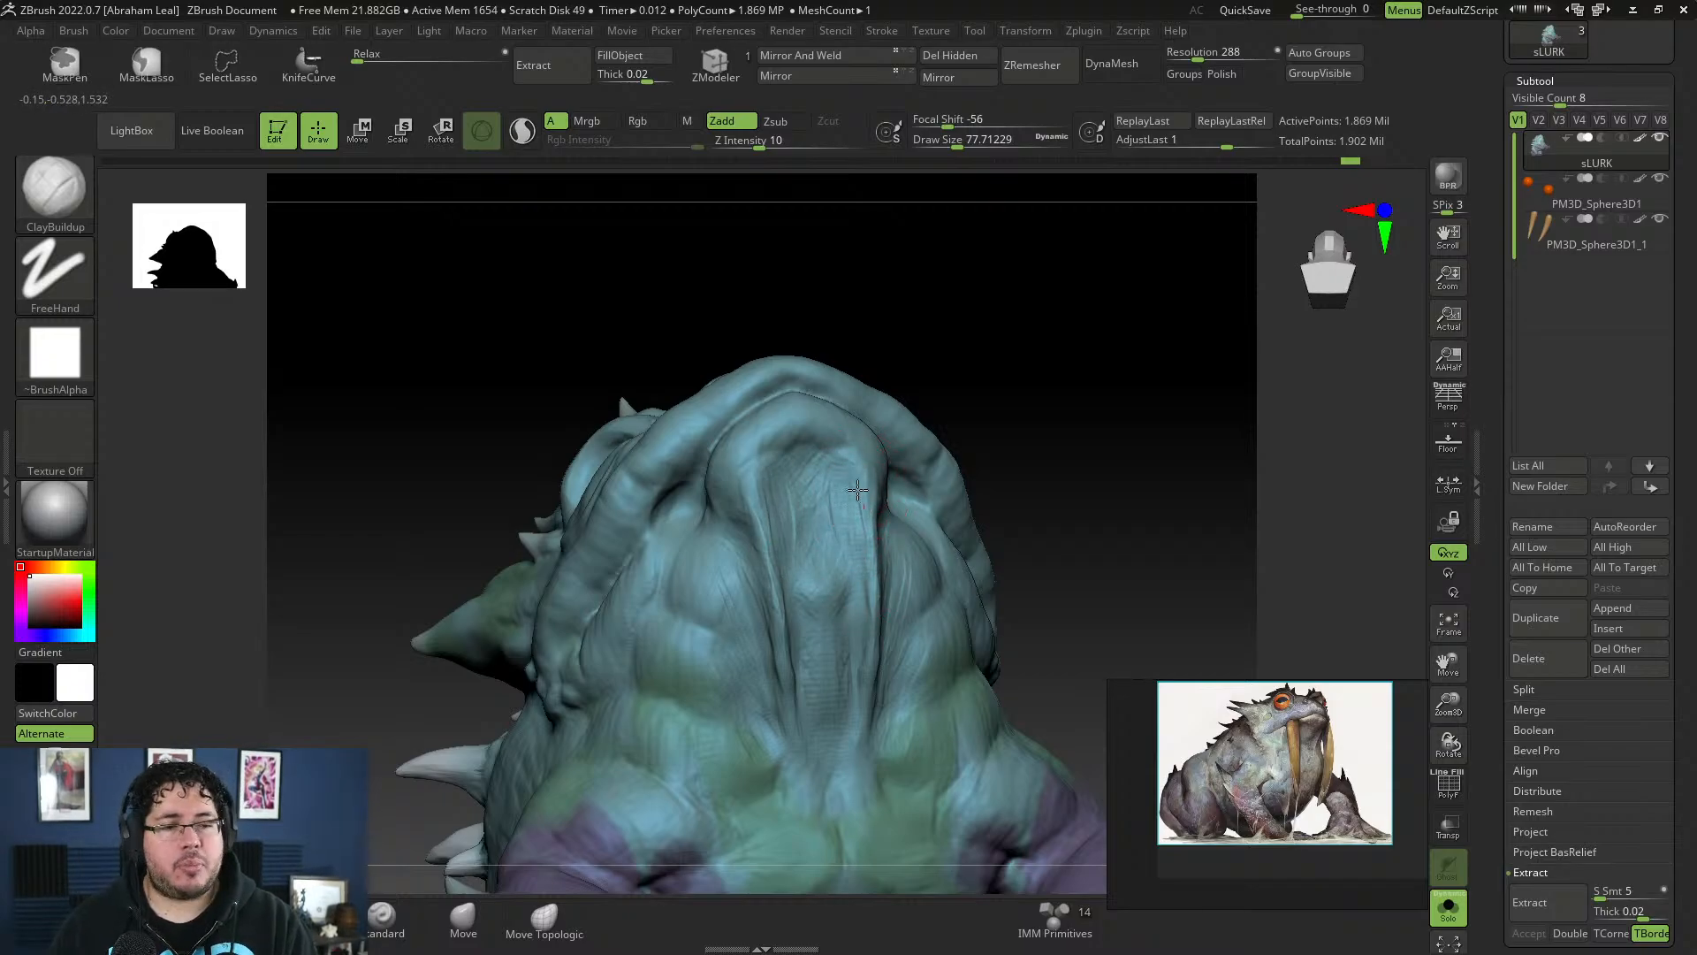
{"action": "right_click_drag", "start_coordinate": [981, 397], "coordinate": [939, 389]}
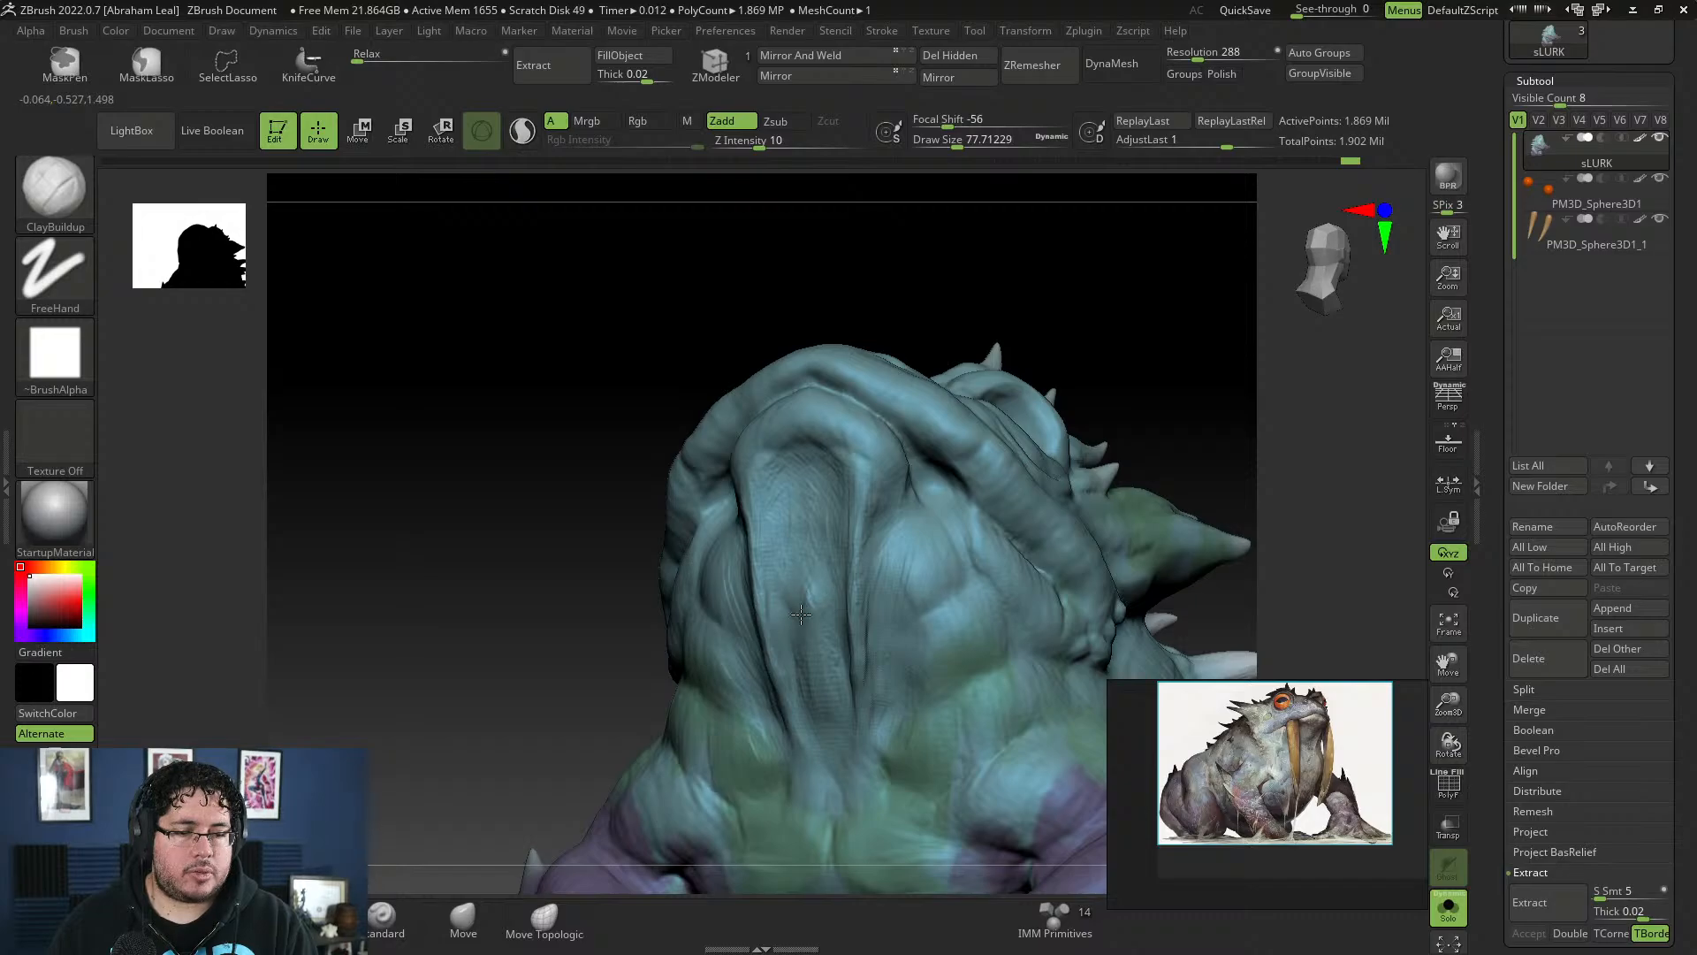
{"action": "left_click_drag", "start_coordinate": [809, 586], "coordinate": [827, 619]}
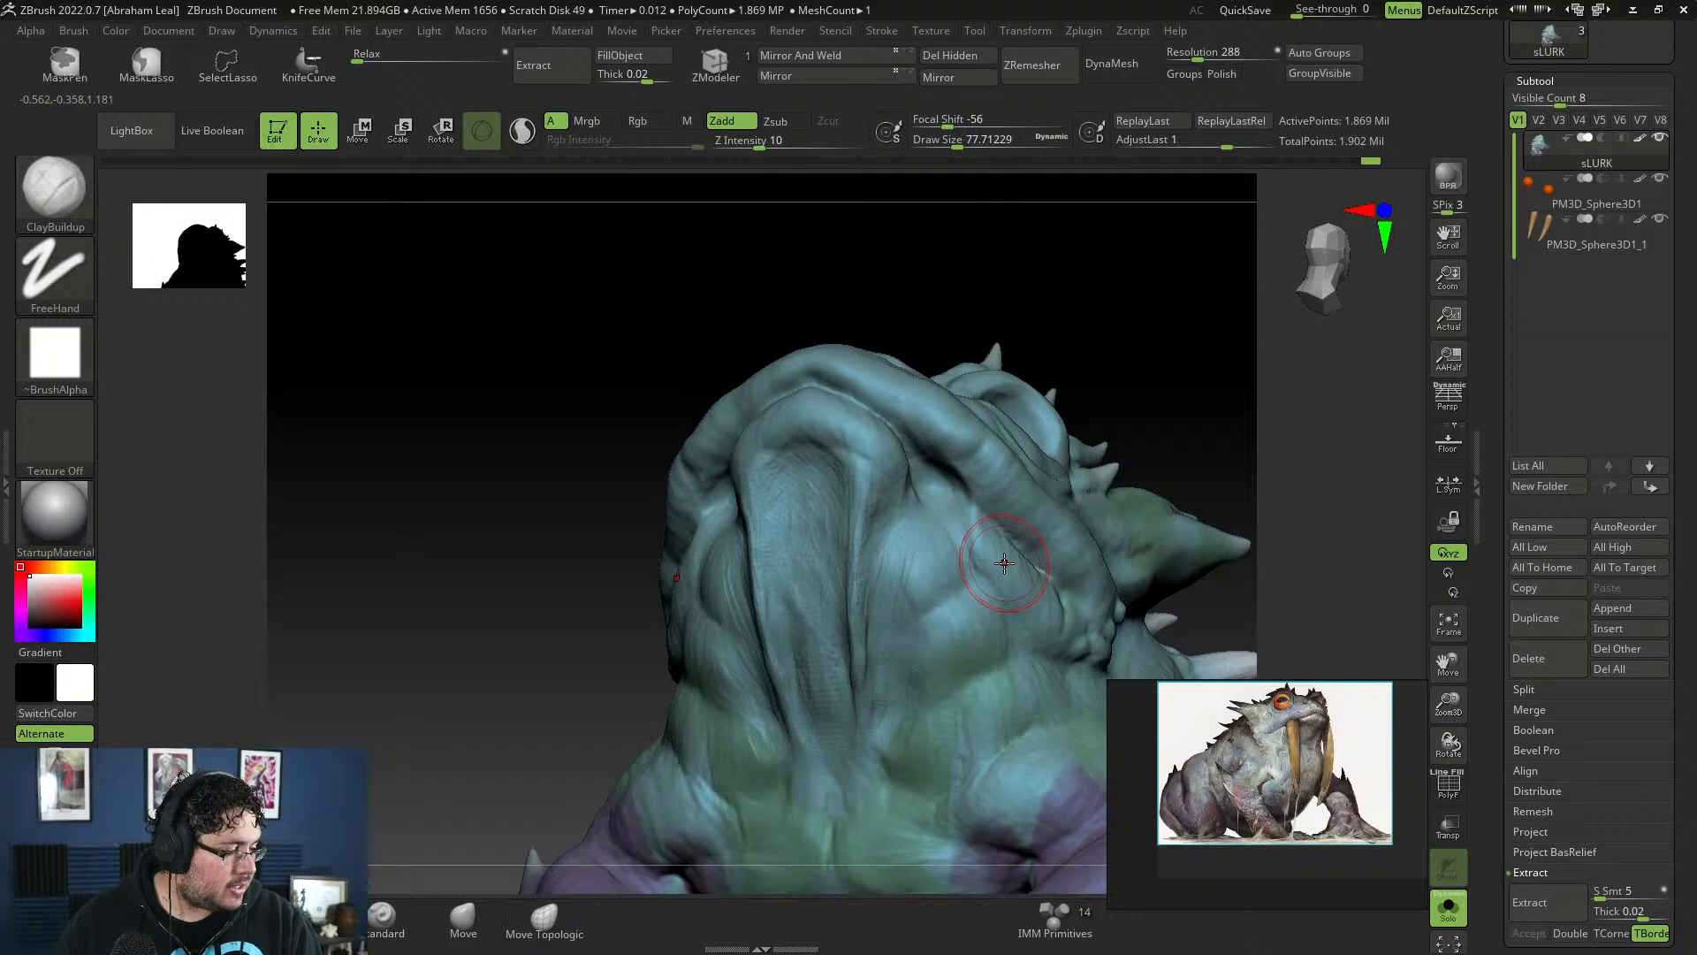
- Reduce the draw size to about 56 and refine the chin and the upper end of the throat folds
{"action": "mouse_move", "coordinate": [1167, 391]}
{"action": "left_mouse_down", "text": "shift"}
{"action": "mouse_move", "coordinate": [1193, 424]}
{"action": "mouse_move", "coordinate": [944, 371]}
{"action": "left_mouse_up", "text": "shift"}
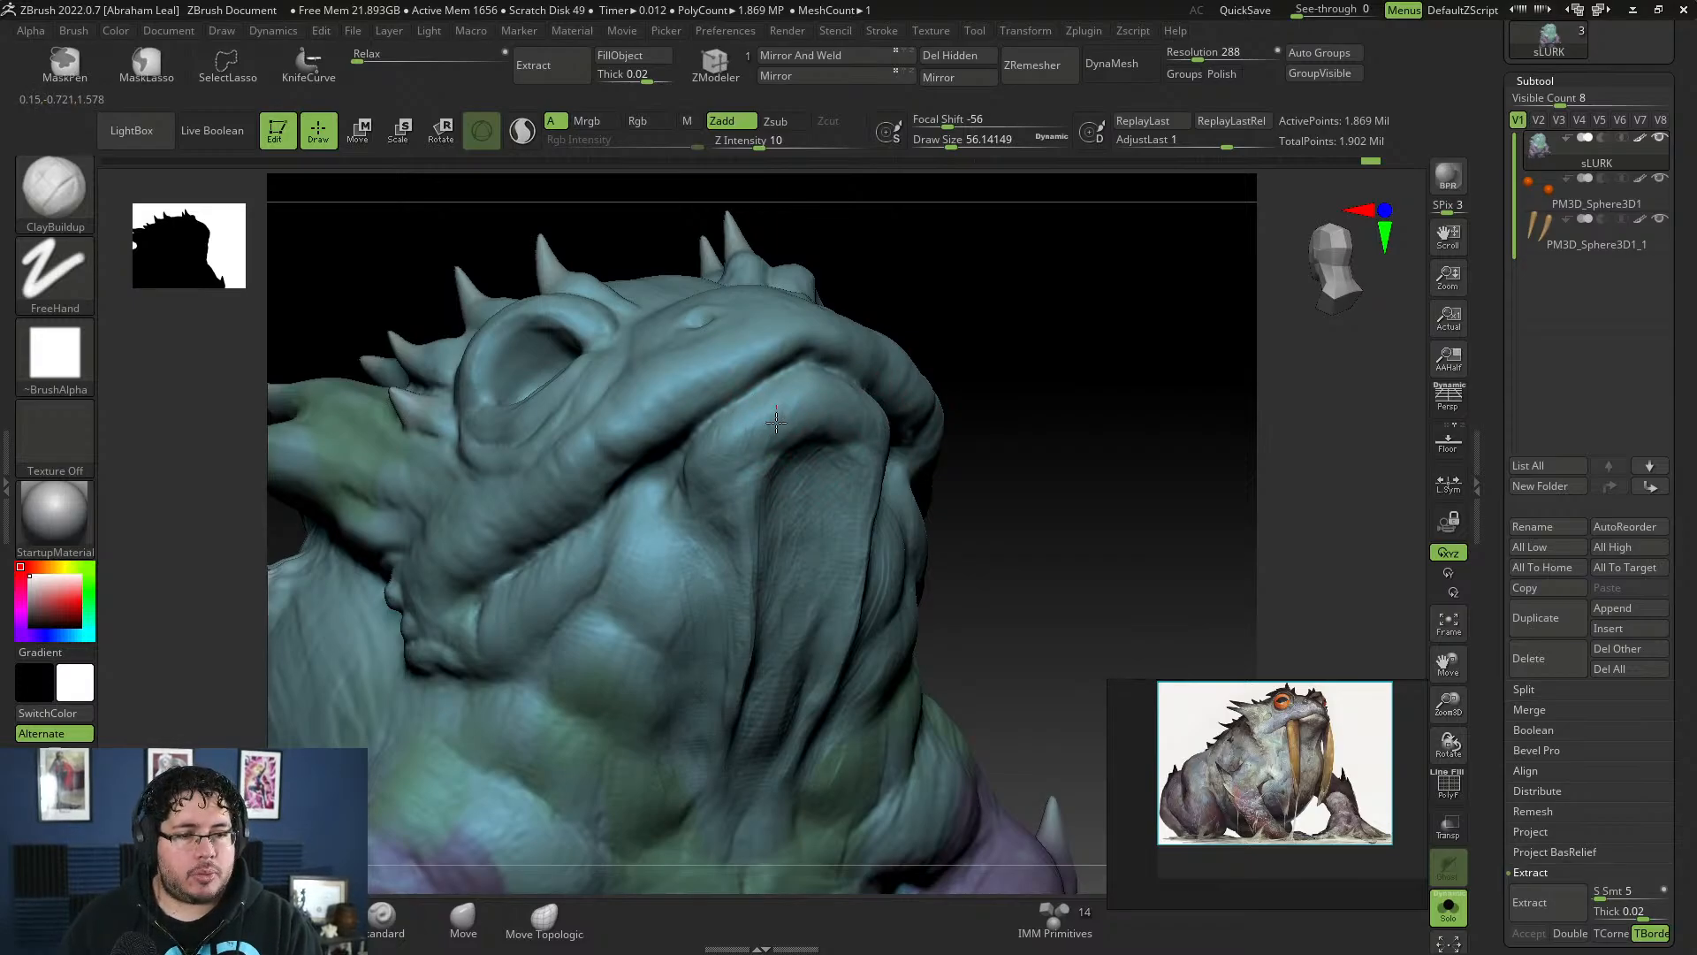
{"action": "mouse_move", "coordinate": [796, 399]}
{"action": "left_mouse_down"}
{"action": "mouse_move", "coordinate": [826, 411]}
{"action": "mouse_move", "coordinate": [815, 386]}
{"action": "mouse_move", "coordinate": [827, 424]}
{"action": "mouse_move", "coordinate": [822, 407]}
{"action": "left_mouse_up"}
{"action": "mouse_move", "coordinate": [830, 482]}
{"action": "left_mouse_down"}
{"action": "mouse_move", "coordinate": [756, 424]}
{"action": "mouse_move", "coordinate": [701, 457]}
{"action": "mouse_move", "coordinate": [698, 493]}
{"action": "left_mouse_up"}
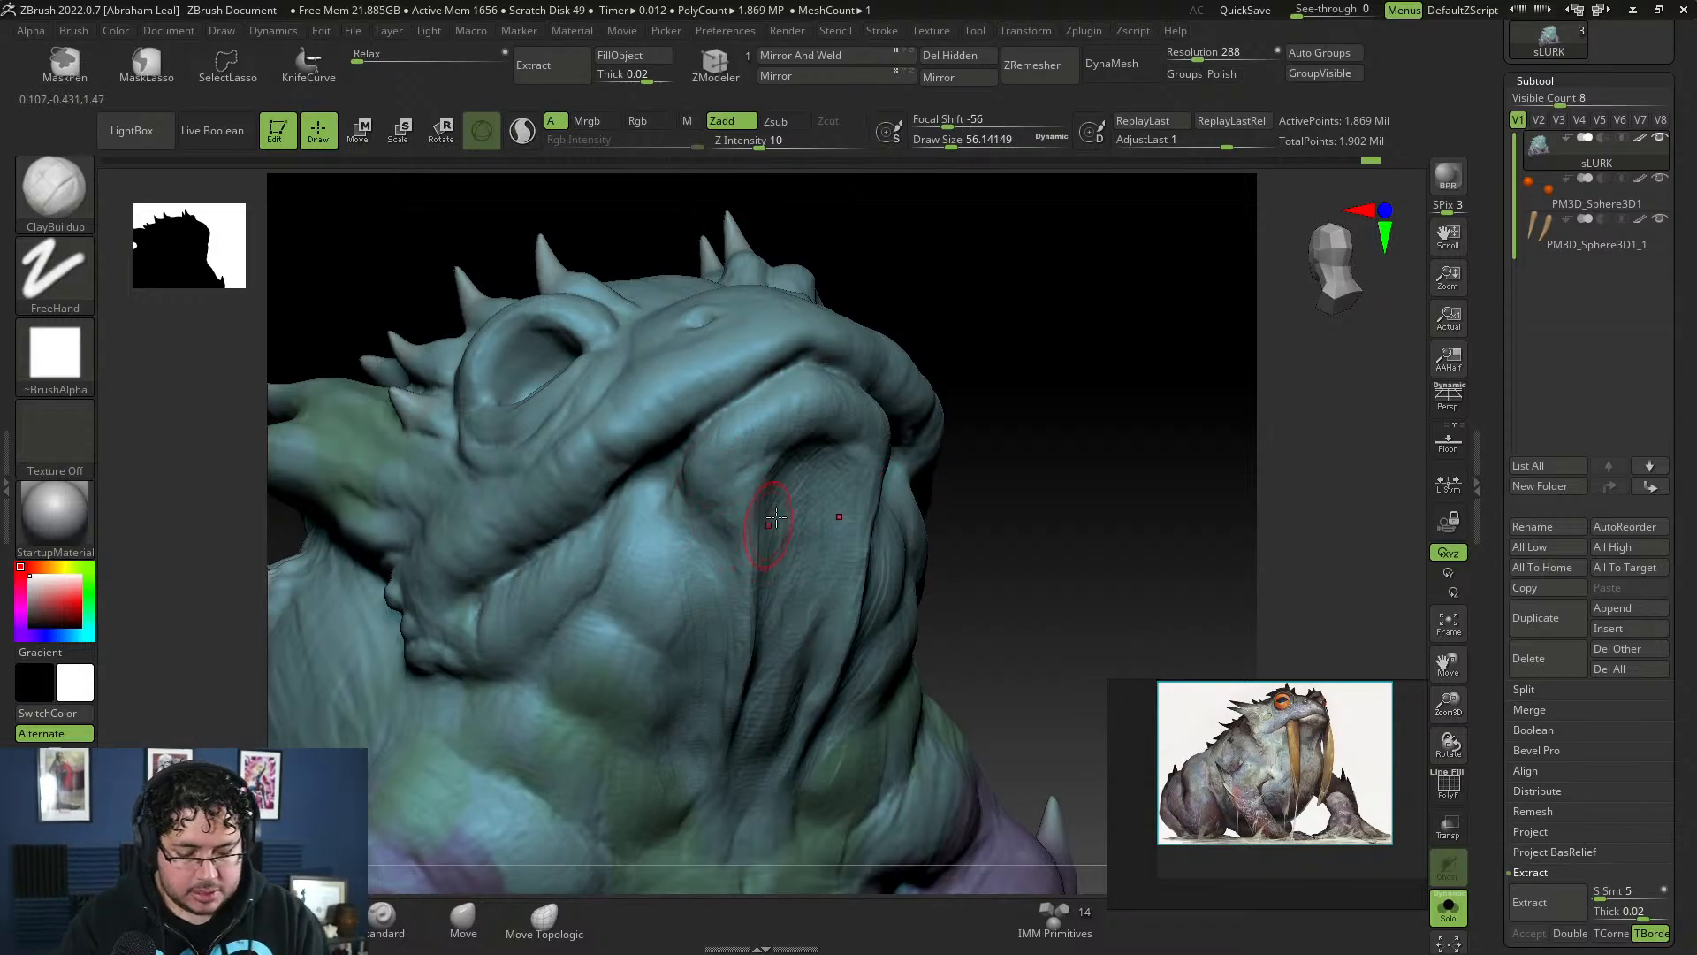
{"action": "left_click_drag", "start_coordinate": [986, 447], "coordinate": [983, 473]}
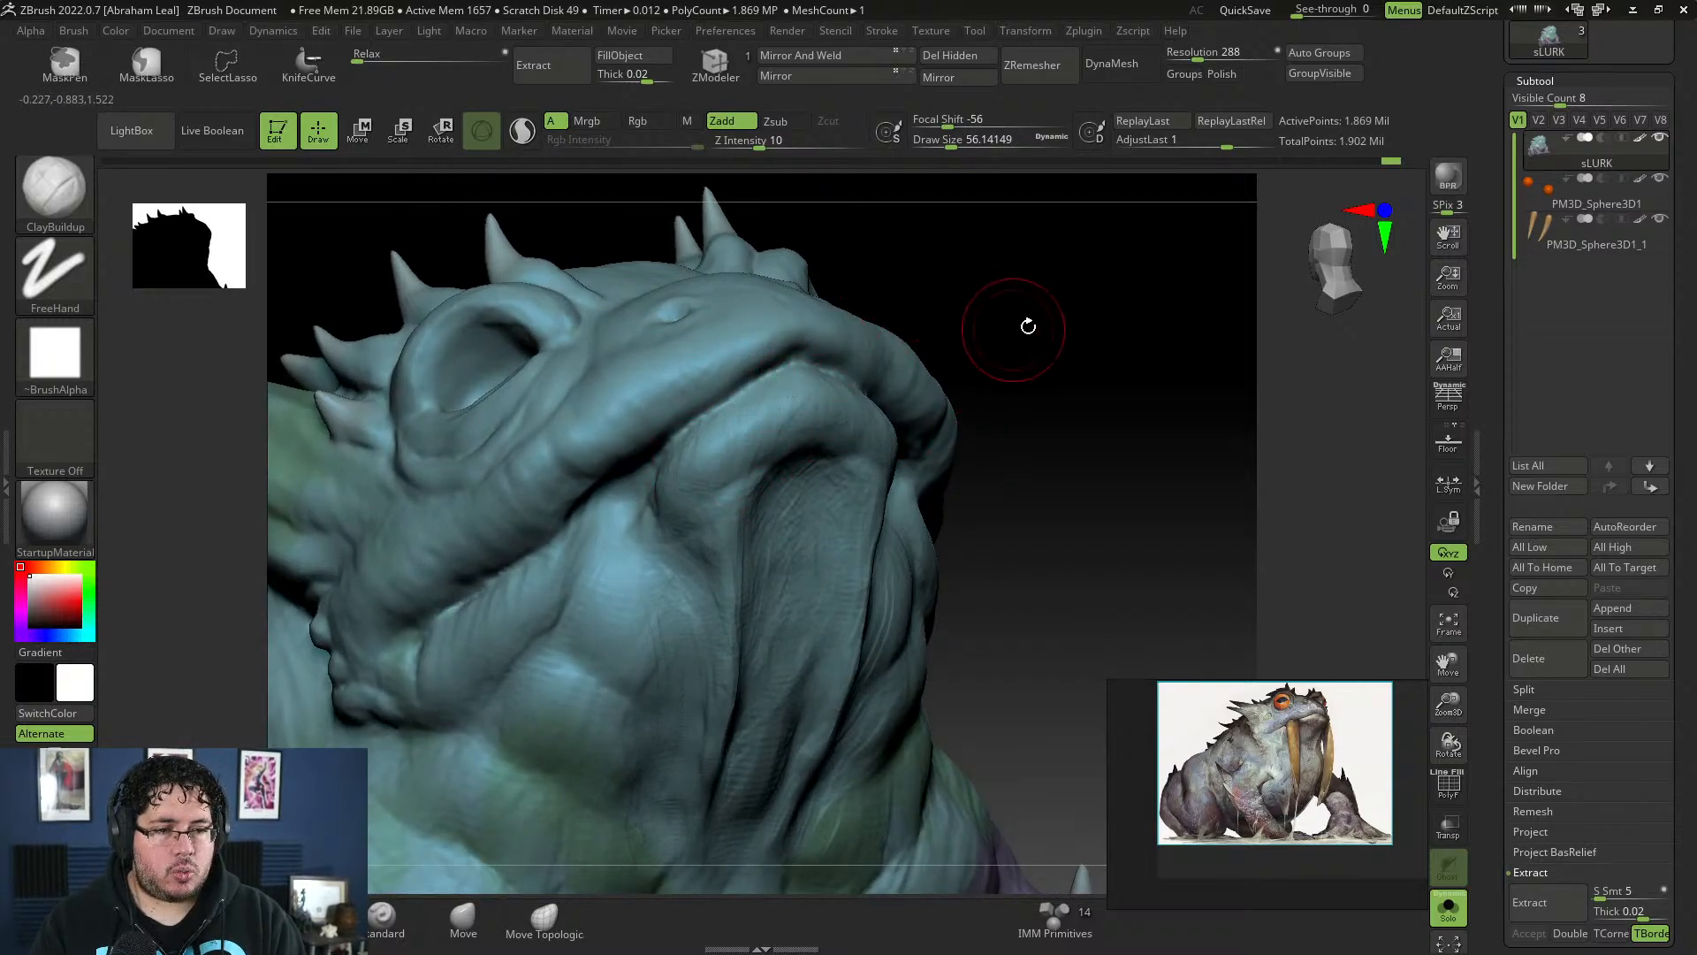
- Reduce the draw size to about 15.5 and sculpt the rims of the nostrils on the snout
{"action": "mouse_move", "coordinate": [1023, 326]}
{"action": "left_mouse_down"}
{"action": "mouse_move", "coordinate": [1008, 406]}
{"action": "mouse_move", "coordinate": [947, 352]}
{"action": "mouse_move", "coordinate": [993, 463]}
{"action": "mouse_move", "coordinate": [977, 460]}
{"action": "left_mouse_up"}
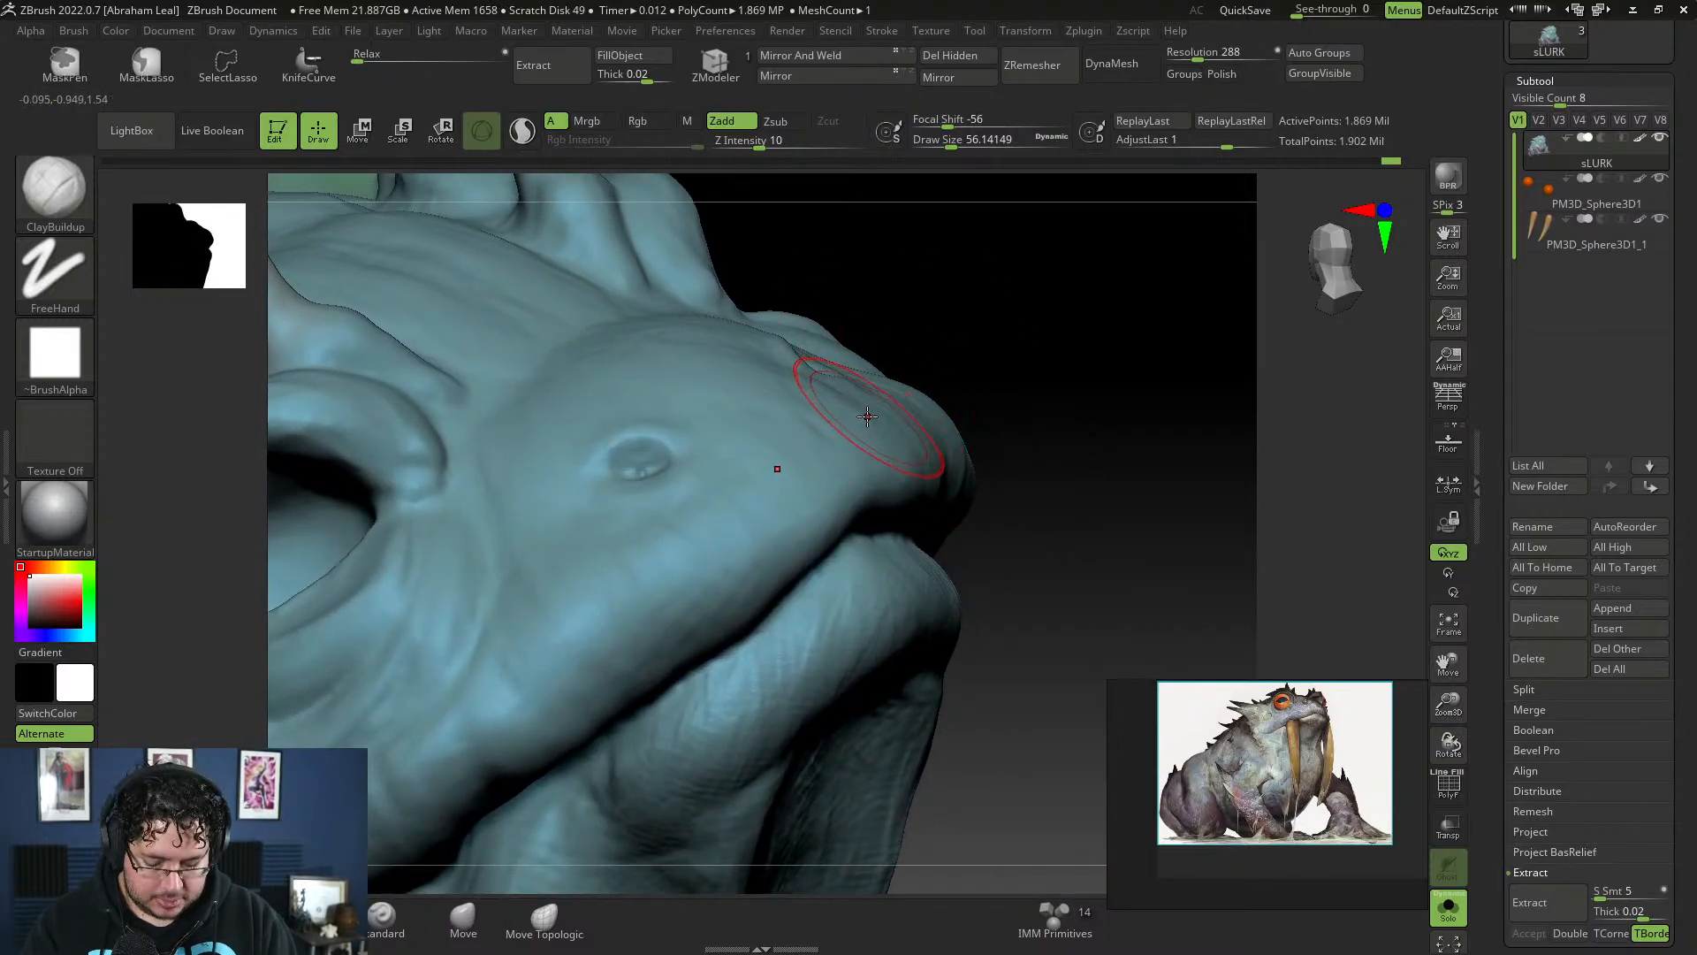
{"action": "key", "text": "space"}
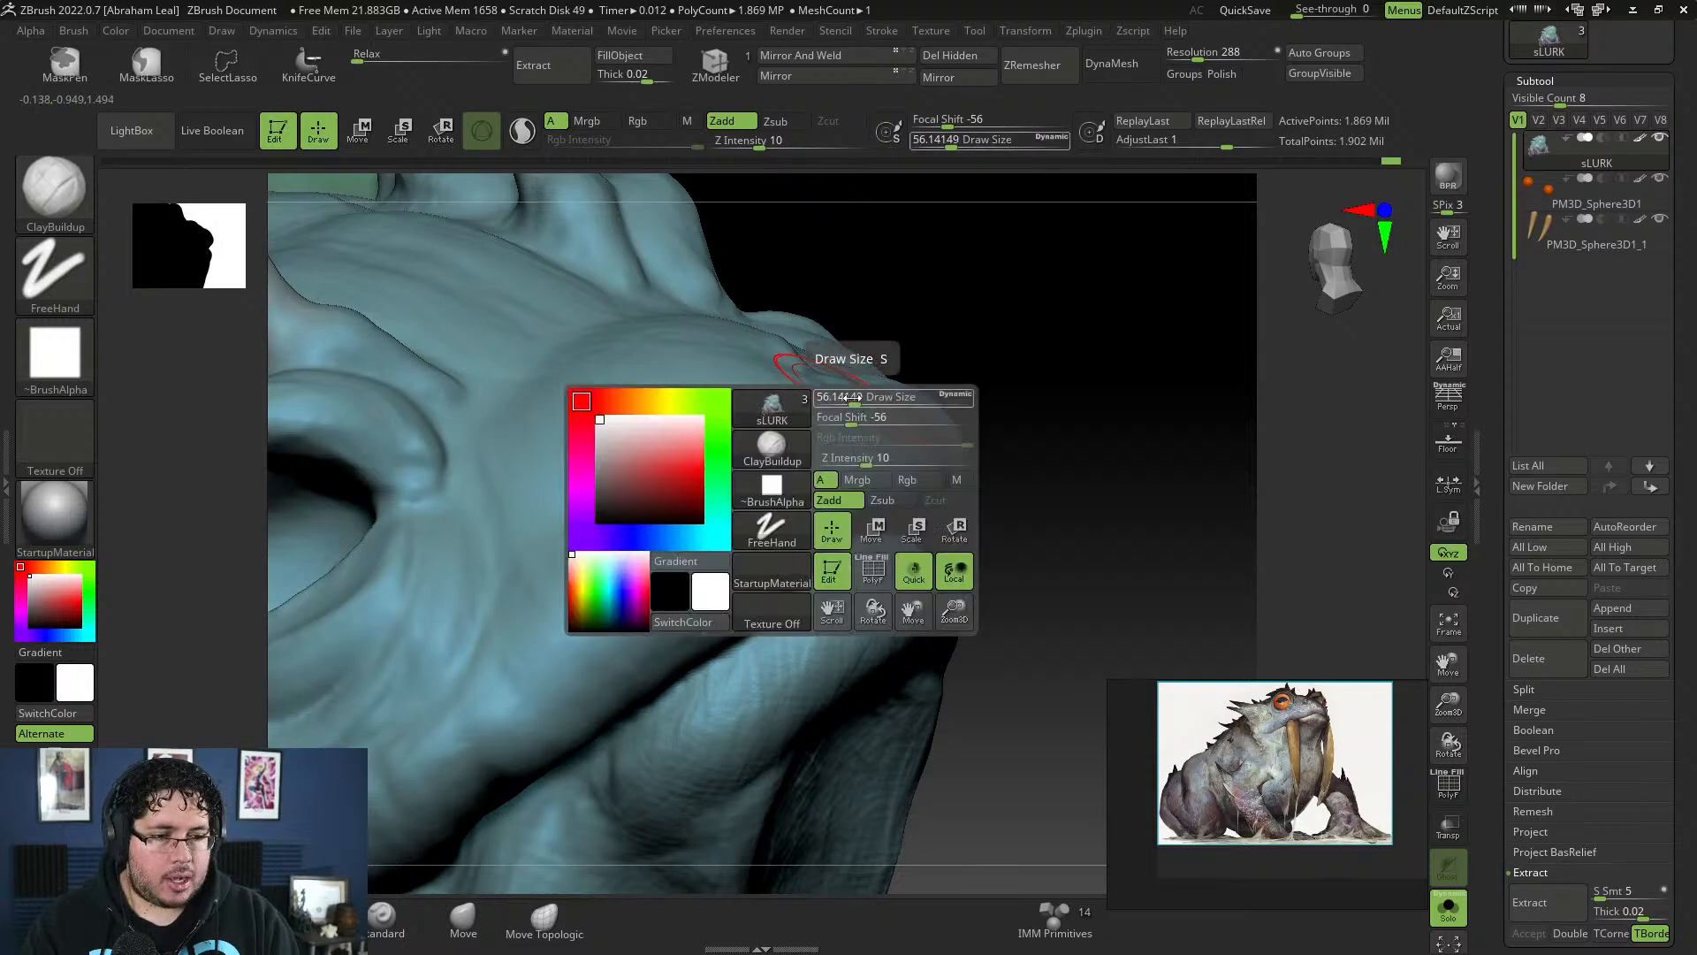
{"action": "left_click_drag", "start_coordinate": [831, 358], "coordinate": [803, 360]}
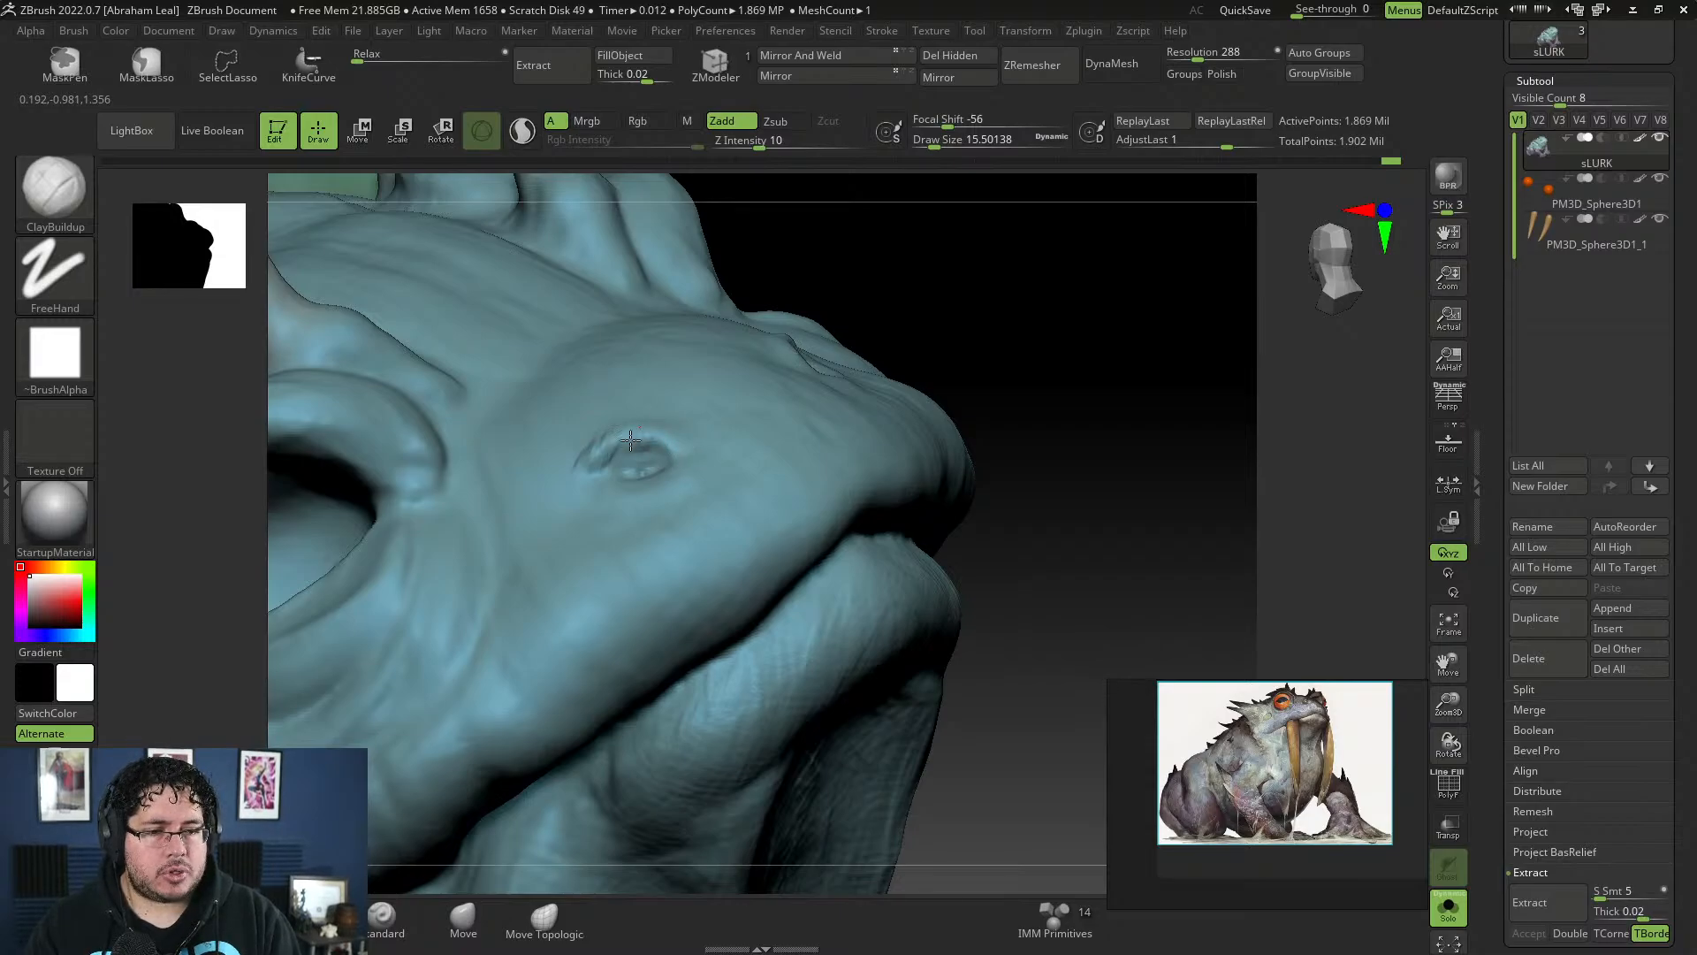
{"action": "left_click_drag", "start_coordinate": [589, 462], "coordinate": [610, 439]}
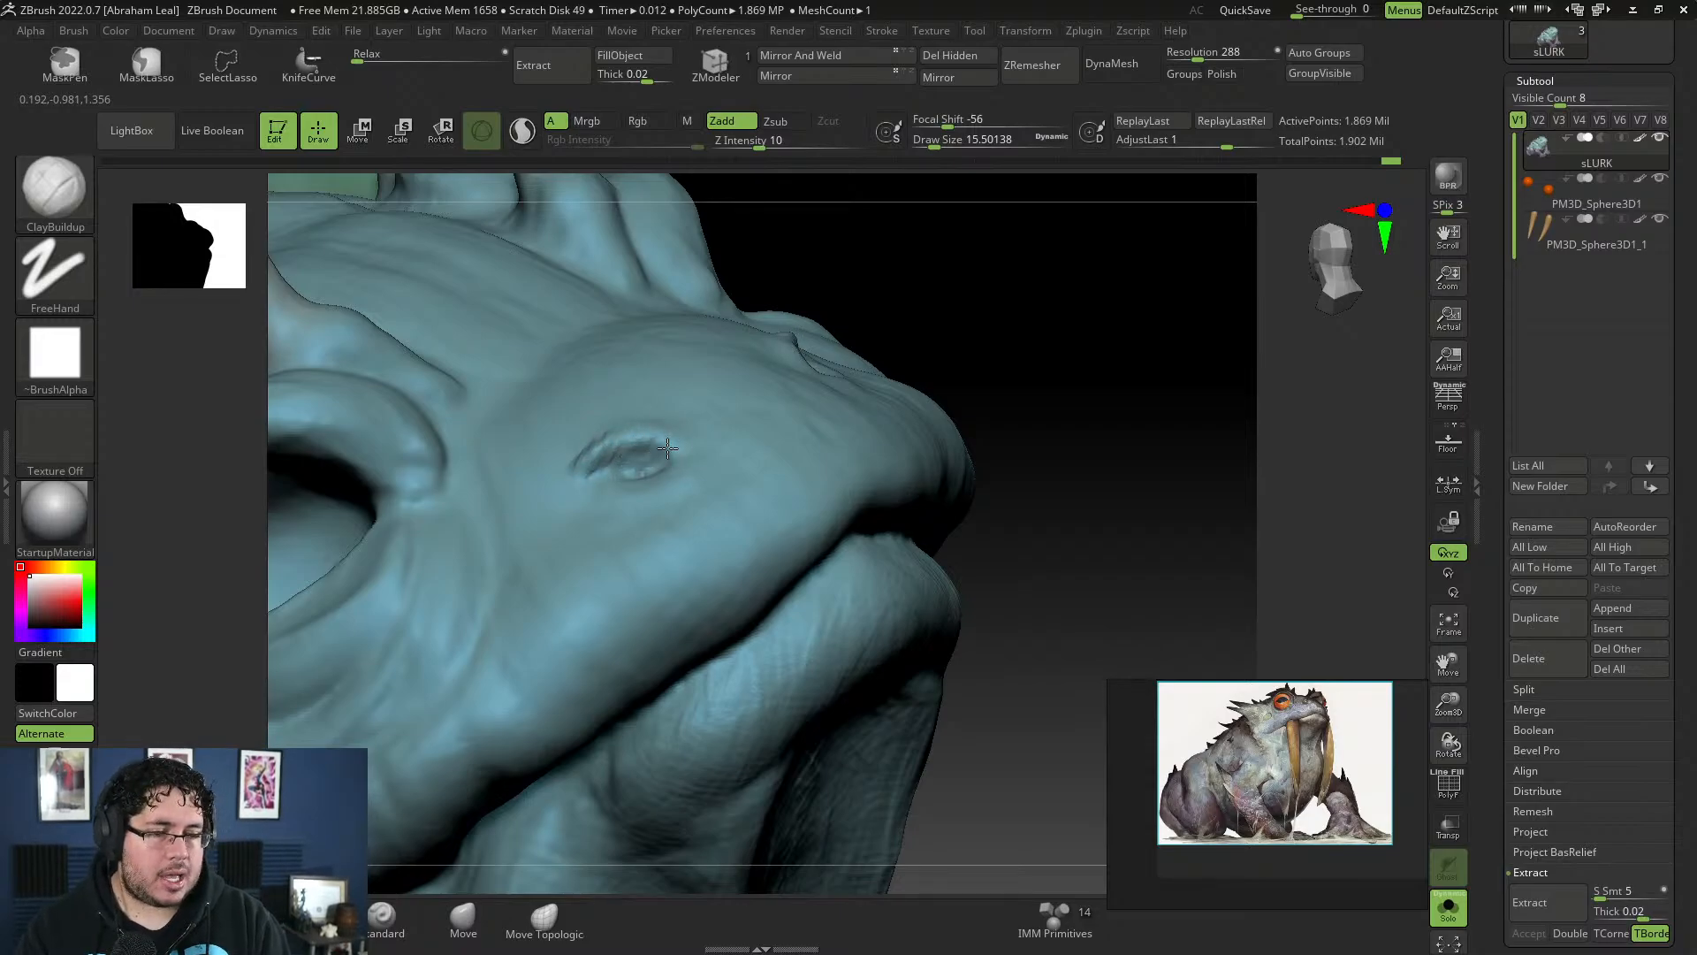
{"action": "left_click_drag", "start_coordinate": [895, 273], "coordinate": [813, 273]}
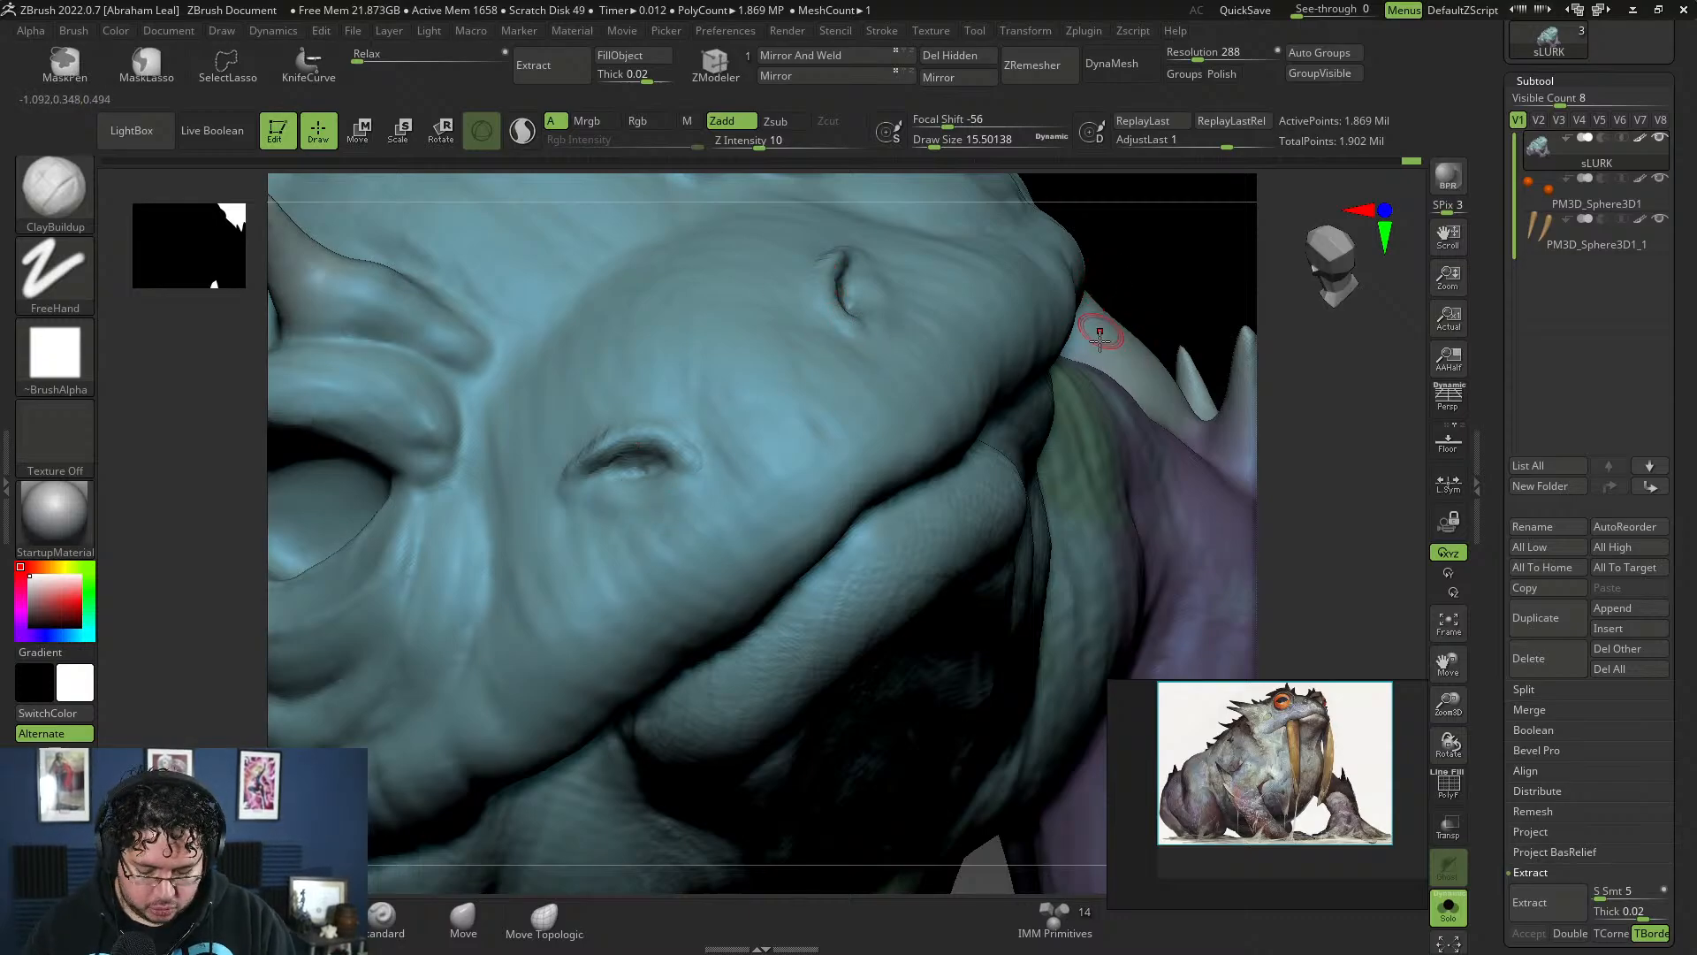
{"action": "mouse_move", "coordinate": [1170, 304]}
{"action": "left_mouse_down"}
{"action": "mouse_move", "coordinate": [1170, 273]}
{"action": "mouse_move", "coordinate": [1140, 305]}
{"action": "left_mouse_up"}
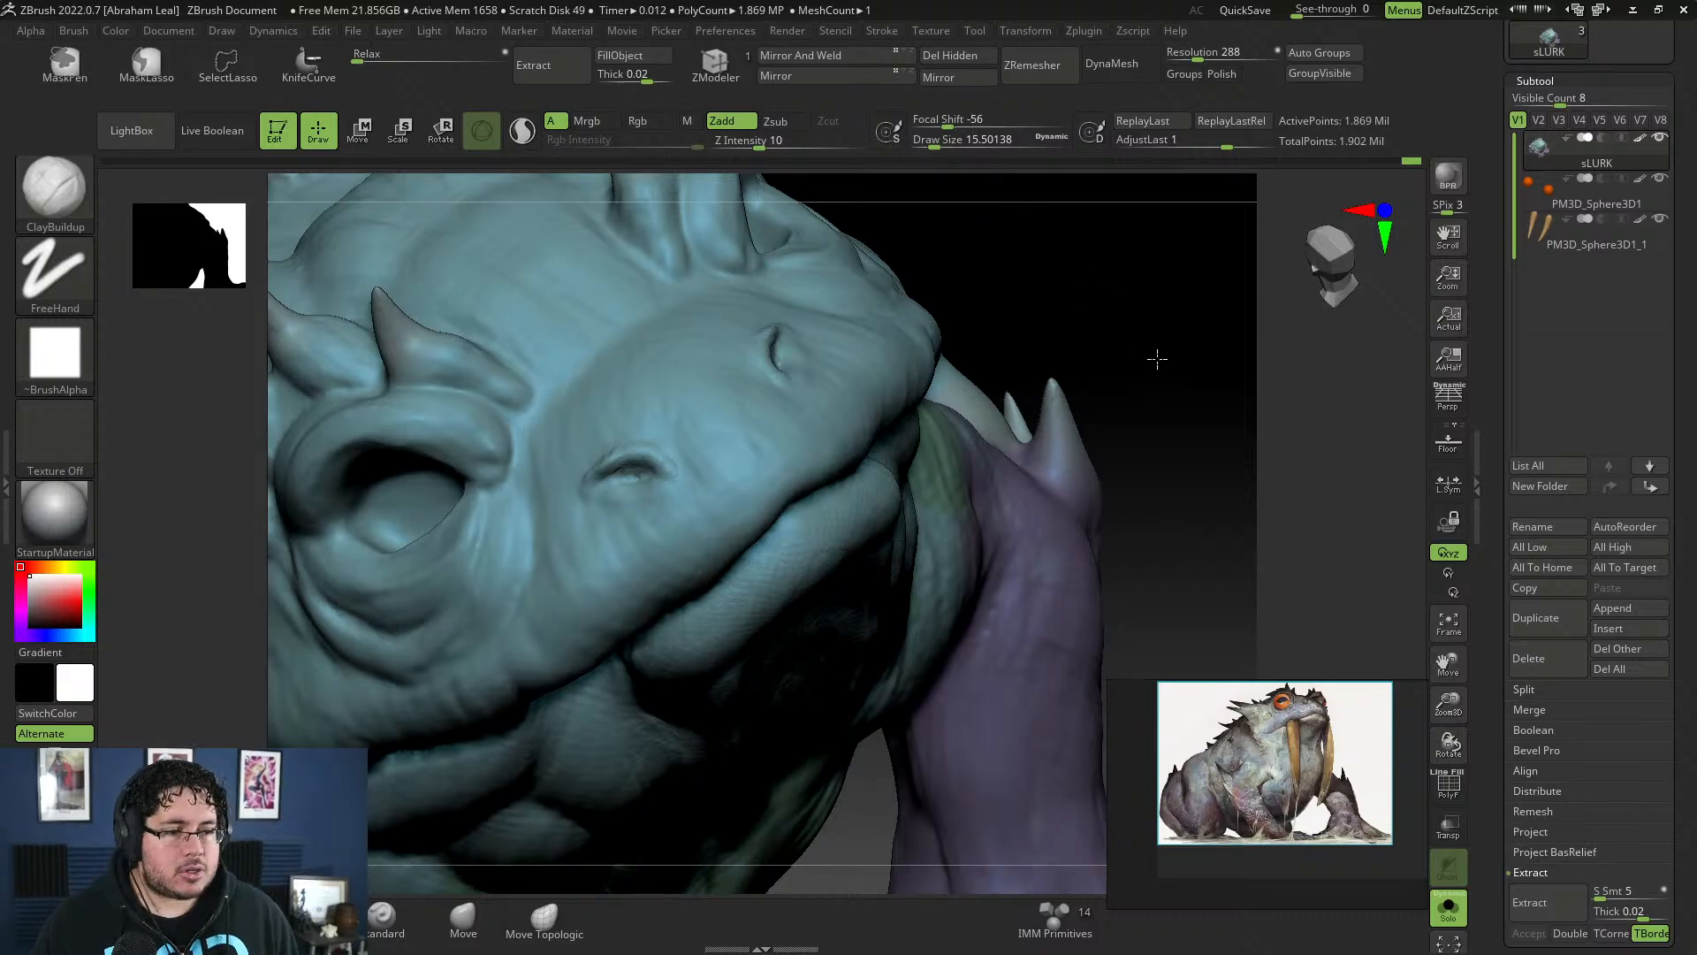
{"action": "mouse_move", "coordinate": [1156, 356]}
{"action": "left_mouse_down"}
{"action": "mouse_move", "coordinate": [1061, 353]}
{"action": "mouse_move", "coordinate": [1141, 406]}
{"action": "mouse_move", "coordinate": [1097, 405]}
{"action": "mouse_move", "coordinate": [1110, 352]}
{"action": "mouse_move", "coordinate": [1096, 459]}
{"action": "mouse_move", "coordinate": [1125, 427]}
{"action": "mouse_move", "coordinate": [997, 341]}
{"action": "left_mouse_up"}
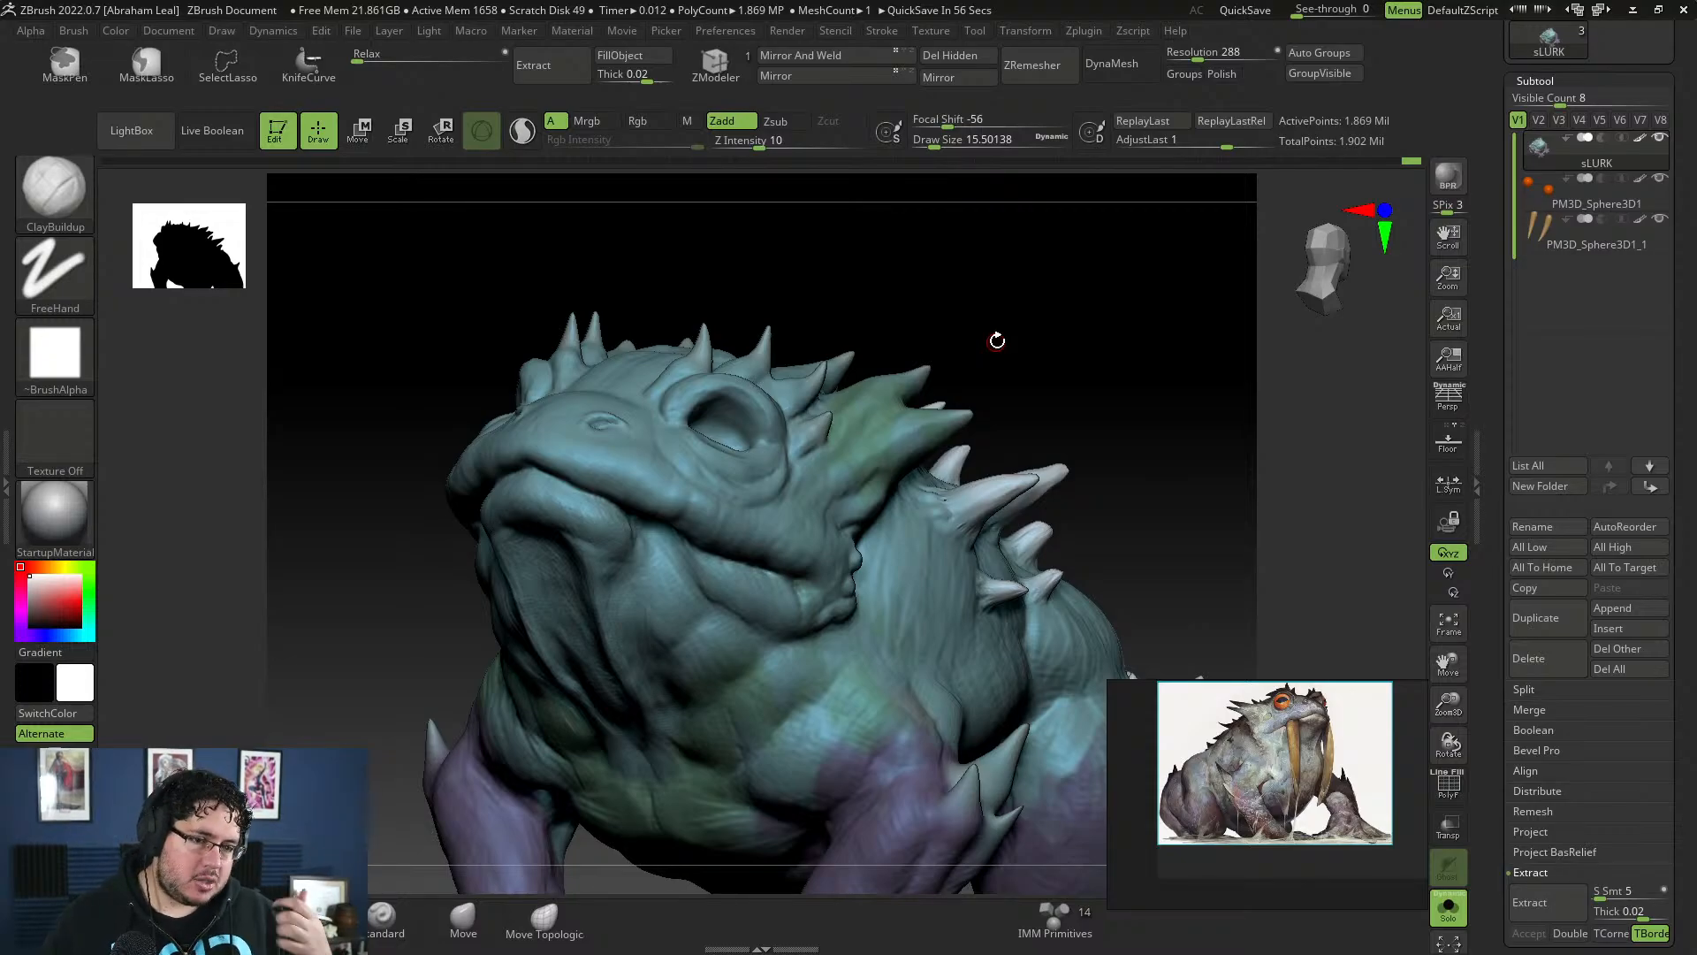
{"action": "mouse_move", "coordinate": [1057, 371]}
{"action": "left_mouse_down"}
{"action": "mouse_move", "coordinate": [1117, 401]}
{"action": "mouse_move", "coordinate": [1070, 355]}
{"action": "mouse_move", "coordinate": [1122, 319]}
{"action": "mouse_move", "coordinate": [1131, 375]}
{"action": "left_mouse_up"}
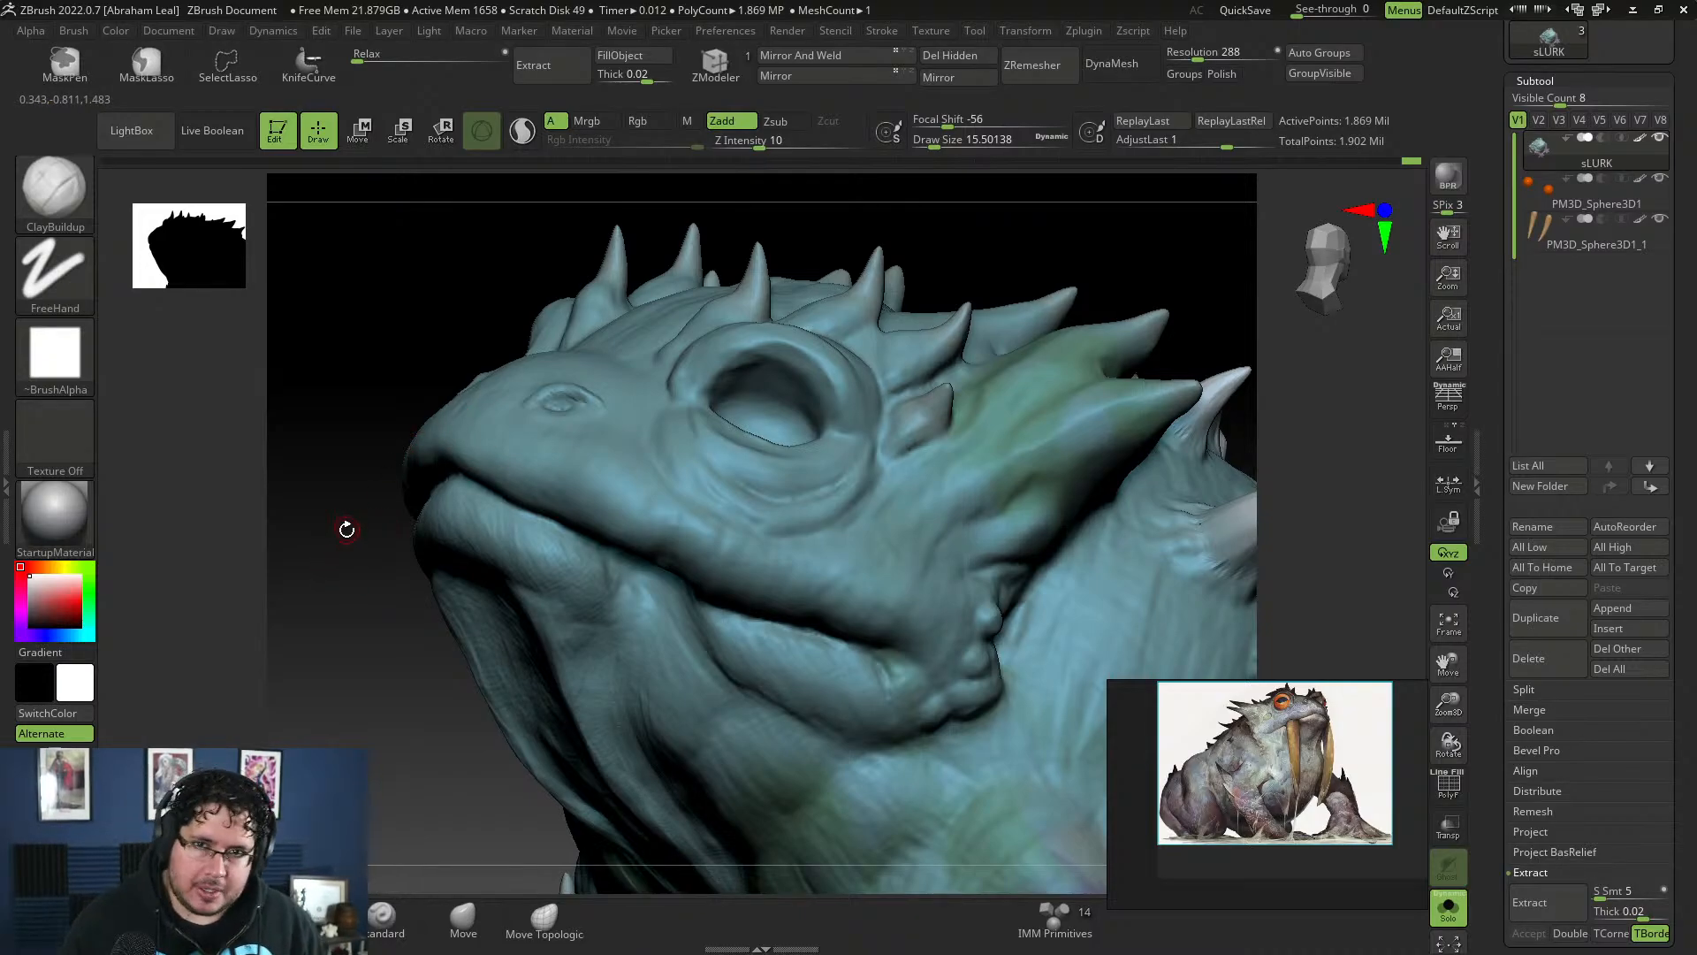
- Increase the draw size to about 71 and sculpt the hollow in the throat directly under the chin
{"action": "left_click_drag", "start_coordinate": [362, 651], "coordinate": [1114, 439]}
{"action": "key", "text": "space"}
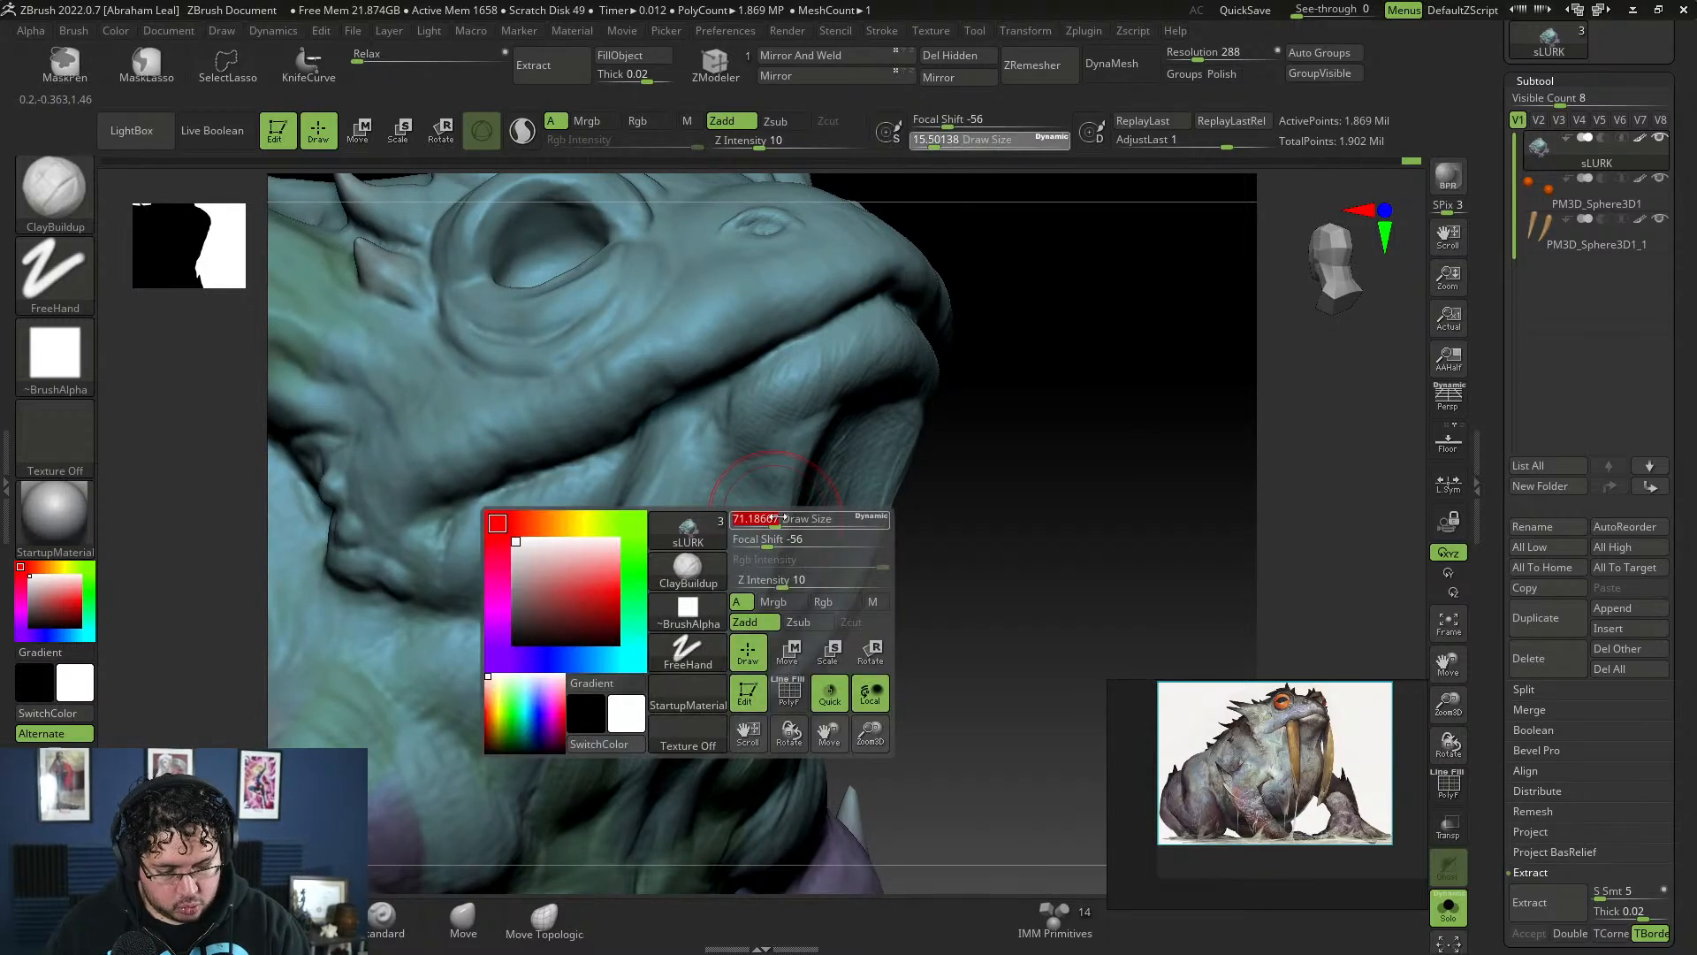
{"action": "left_click_drag", "start_coordinate": [758, 524], "coordinate": [779, 524]}
{"action": "left_click_drag", "start_coordinate": [1052, 539], "coordinate": [848, 539]}
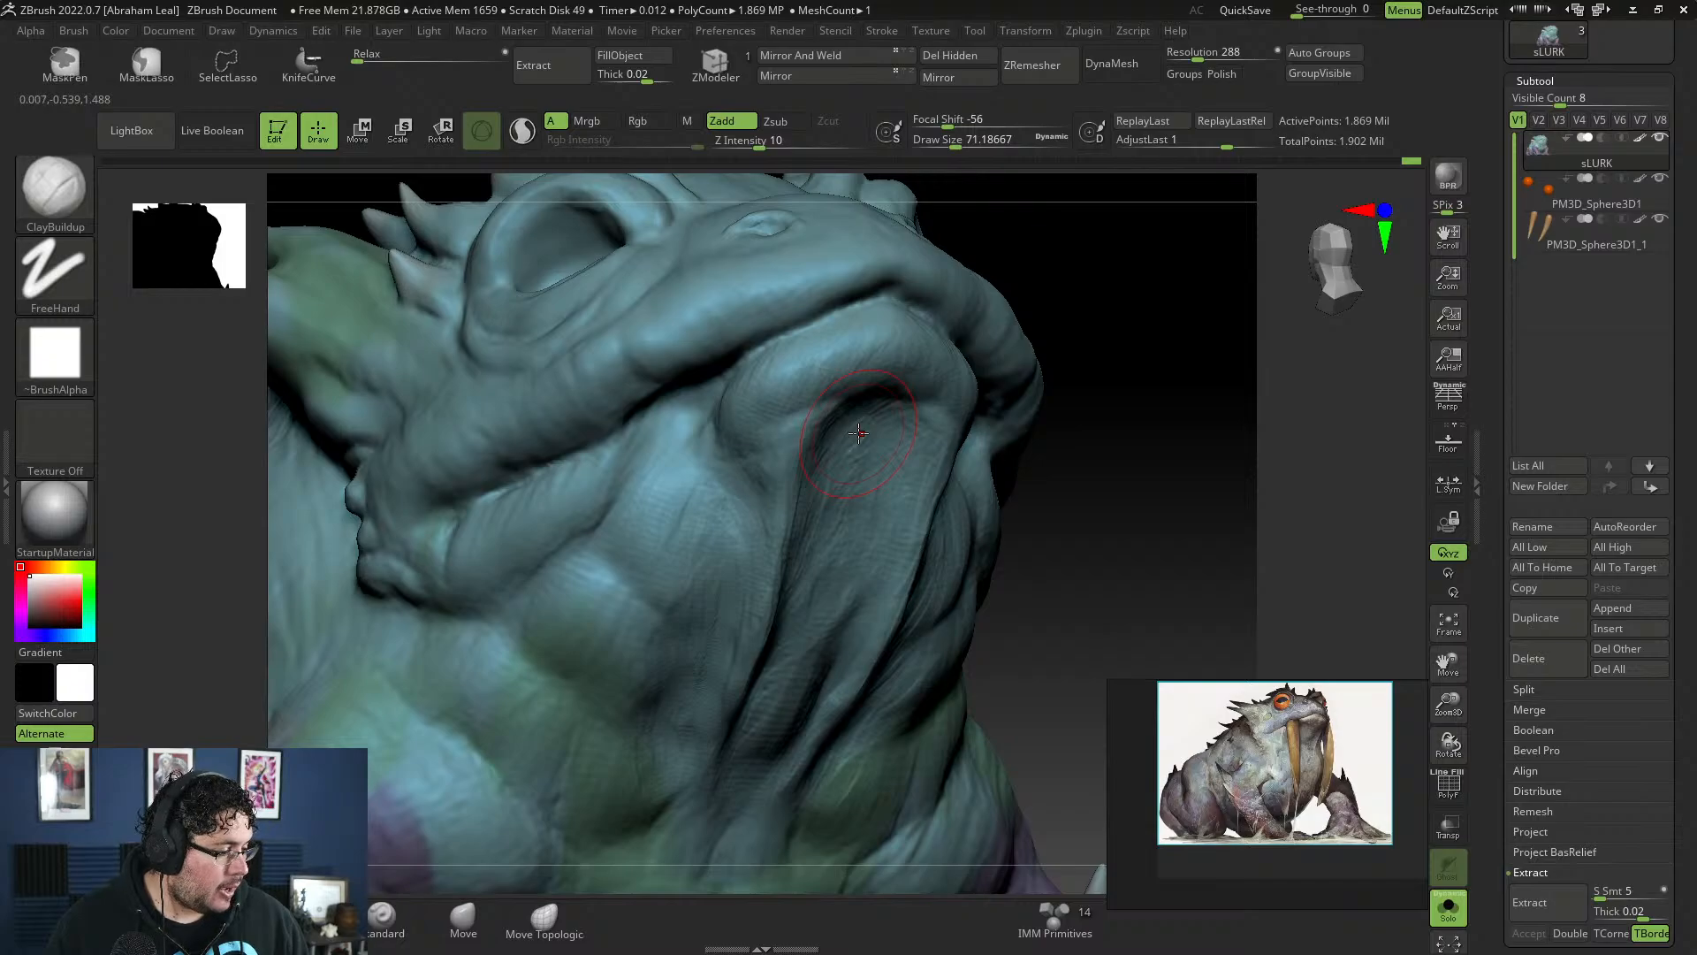
{"action": "left_click_drag", "start_coordinate": [1016, 435], "coordinate": [870, 533]}
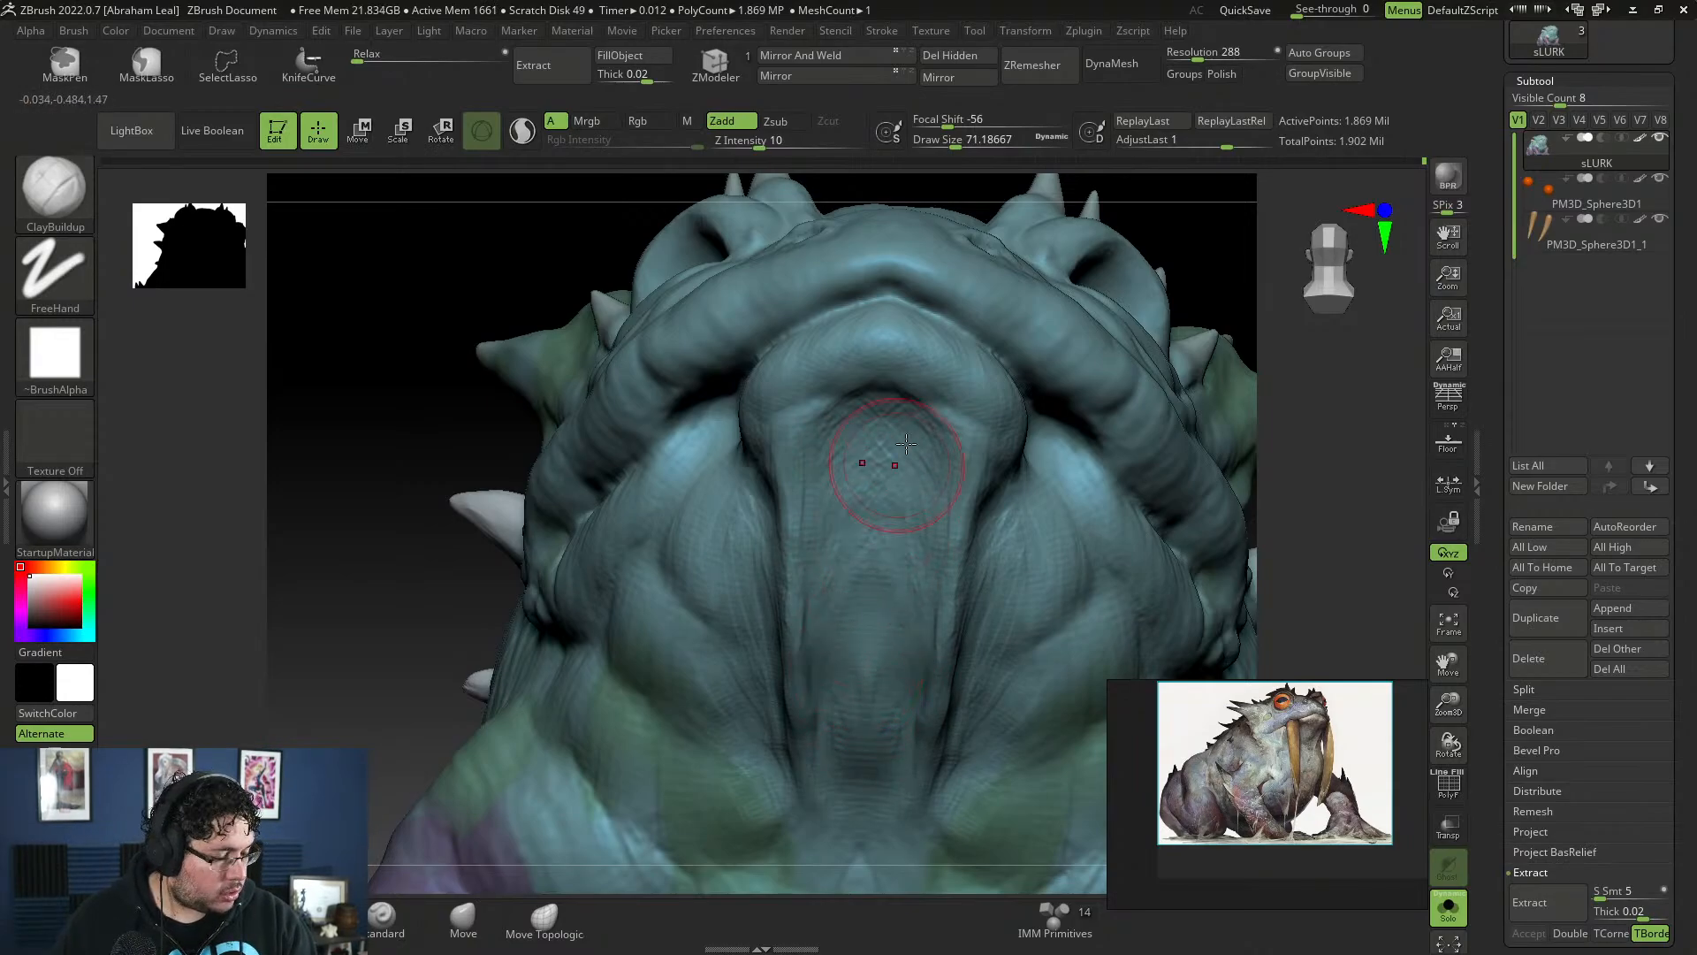
- Add ClayBuildup strokes over the side of the throat and along the lower folds down to the chest
{"action": "mouse_move", "coordinate": [1281, 512]}
{"action": "left_mouse_down"}
{"action": "mouse_move", "coordinate": [1308, 515]}
{"action": "mouse_move", "coordinate": [685, 495]}
{"action": "mouse_move", "coordinate": [720, 463]}
{"action": "mouse_move", "coordinate": [709, 559]}
{"action": "left_mouse_up"}
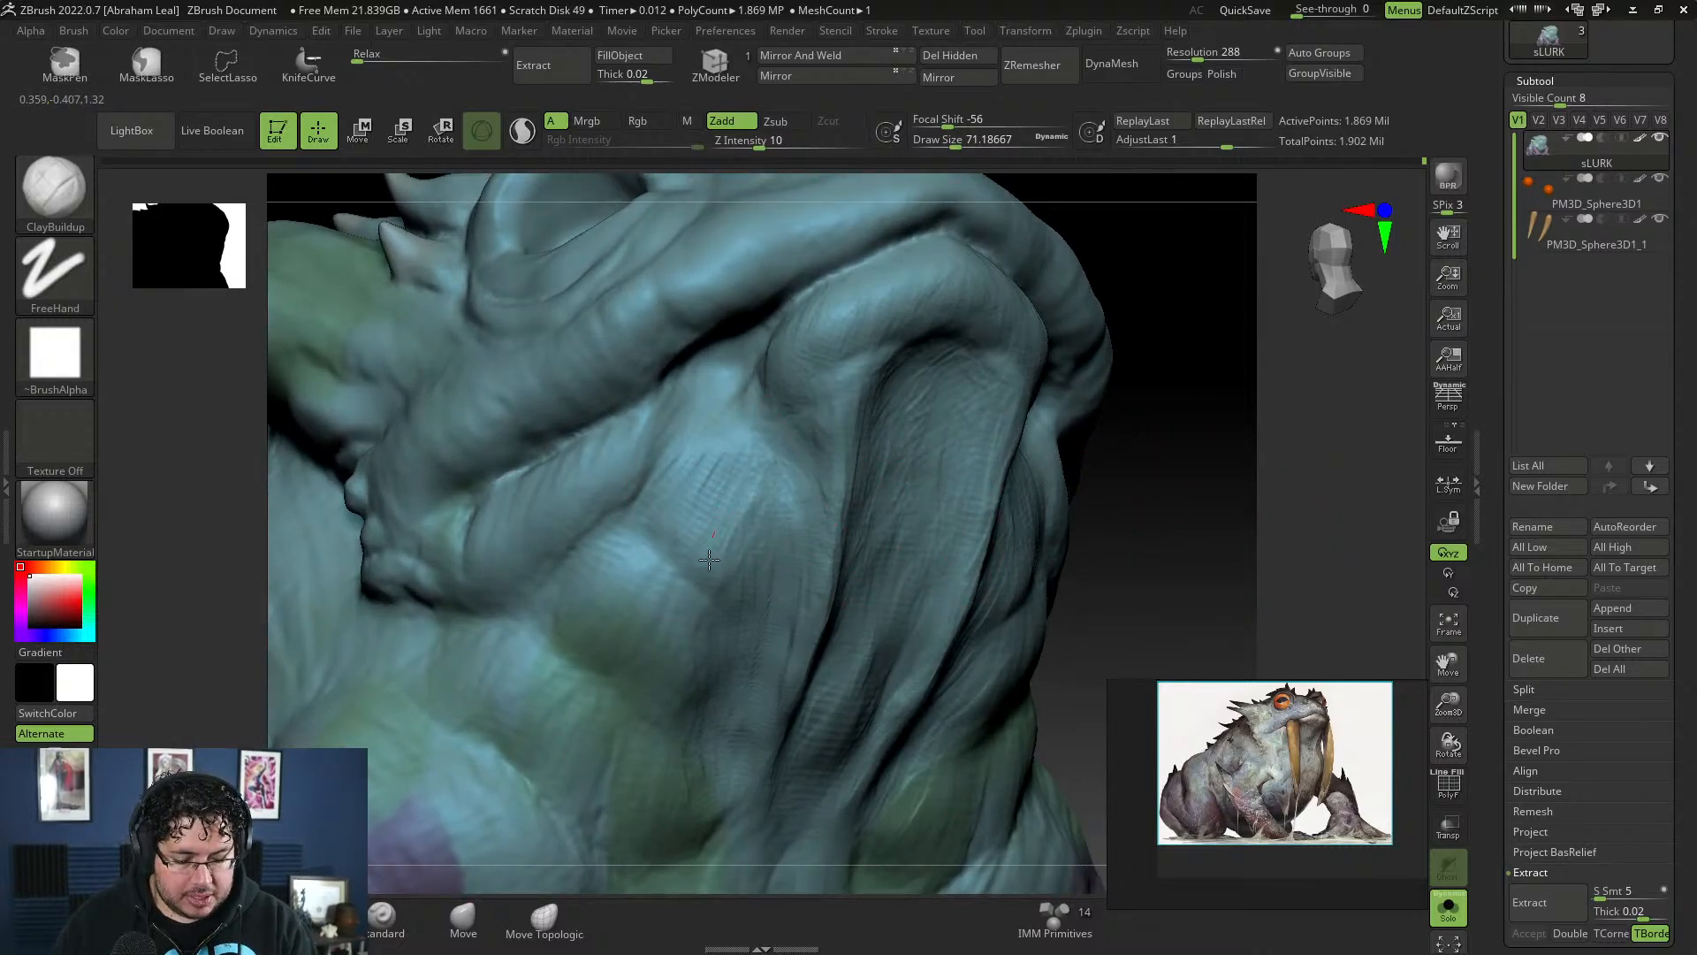
{"action": "mouse_move", "coordinate": [680, 461]}
{"action": "left_mouse_down"}
{"action": "mouse_move", "coordinate": [672, 537]}
{"action": "mouse_move", "coordinate": [719, 431]}
{"action": "mouse_move", "coordinate": [709, 496]}
{"action": "left_mouse_up"}
{"action": "mouse_move", "coordinate": [1115, 525]}
{"action": "left_mouse_down"}
{"action": "mouse_move", "coordinate": [1088, 496]}
{"action": "mouse_move", "coordinate": [1091, 406]}
{"action": "left_mouse_up"}
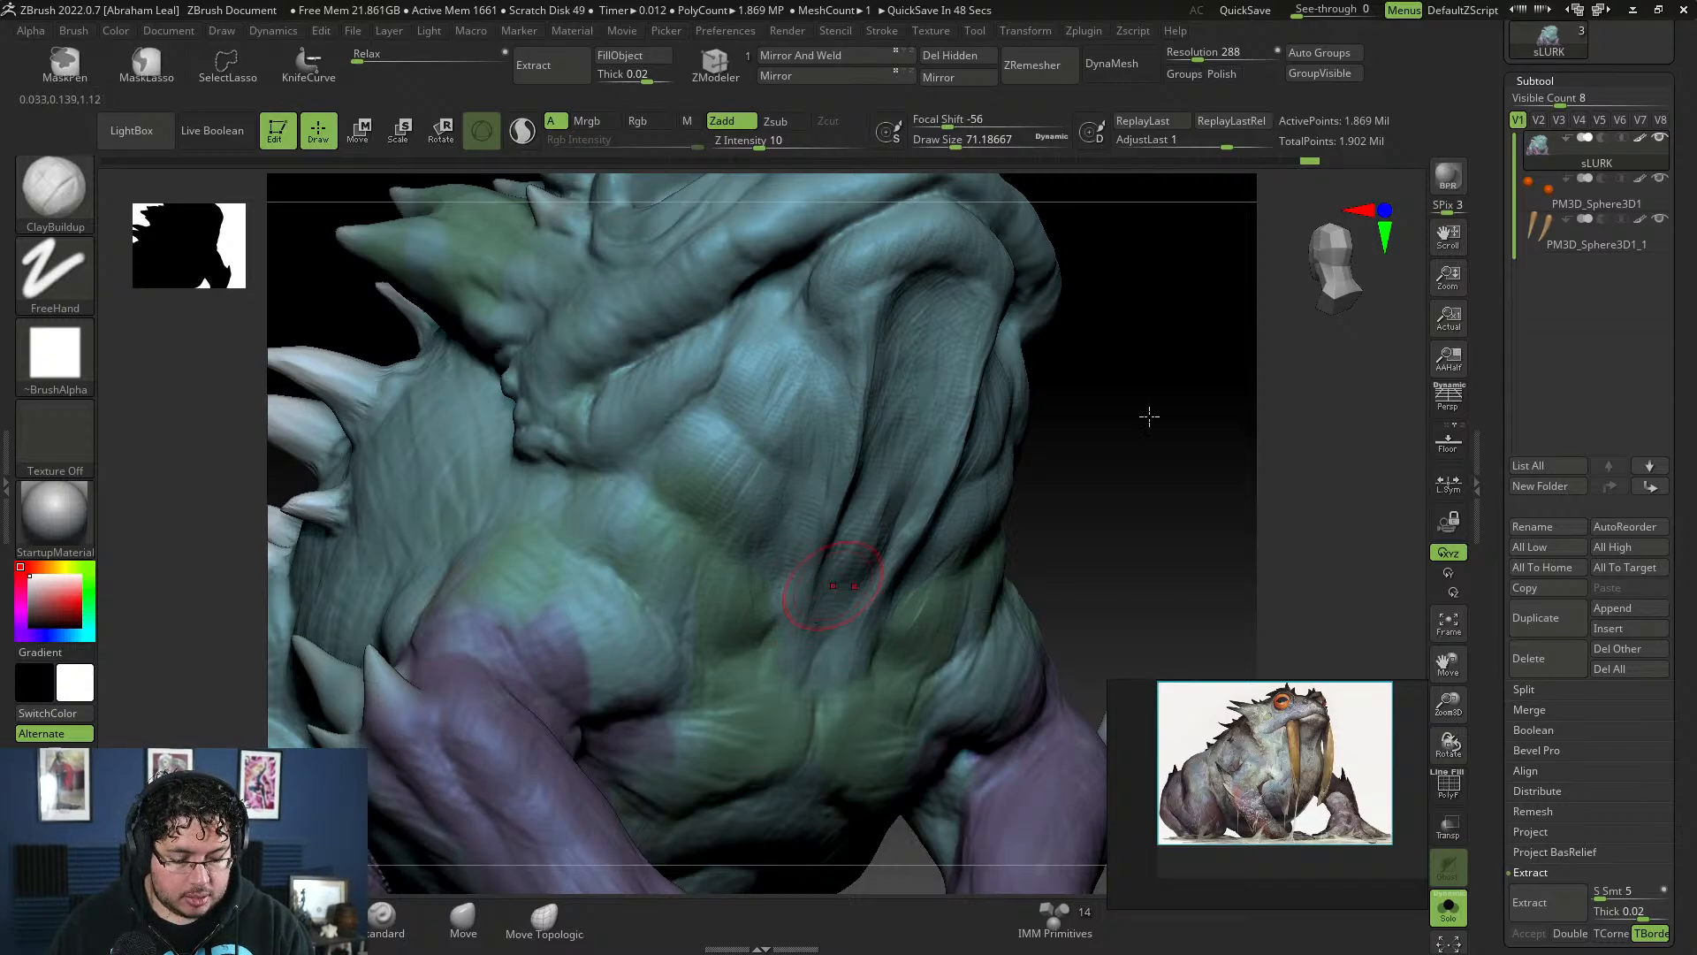
{"action": "left_click_drag", "start_coordinate": [1149, 416], "coordinate": [1067, 423]}
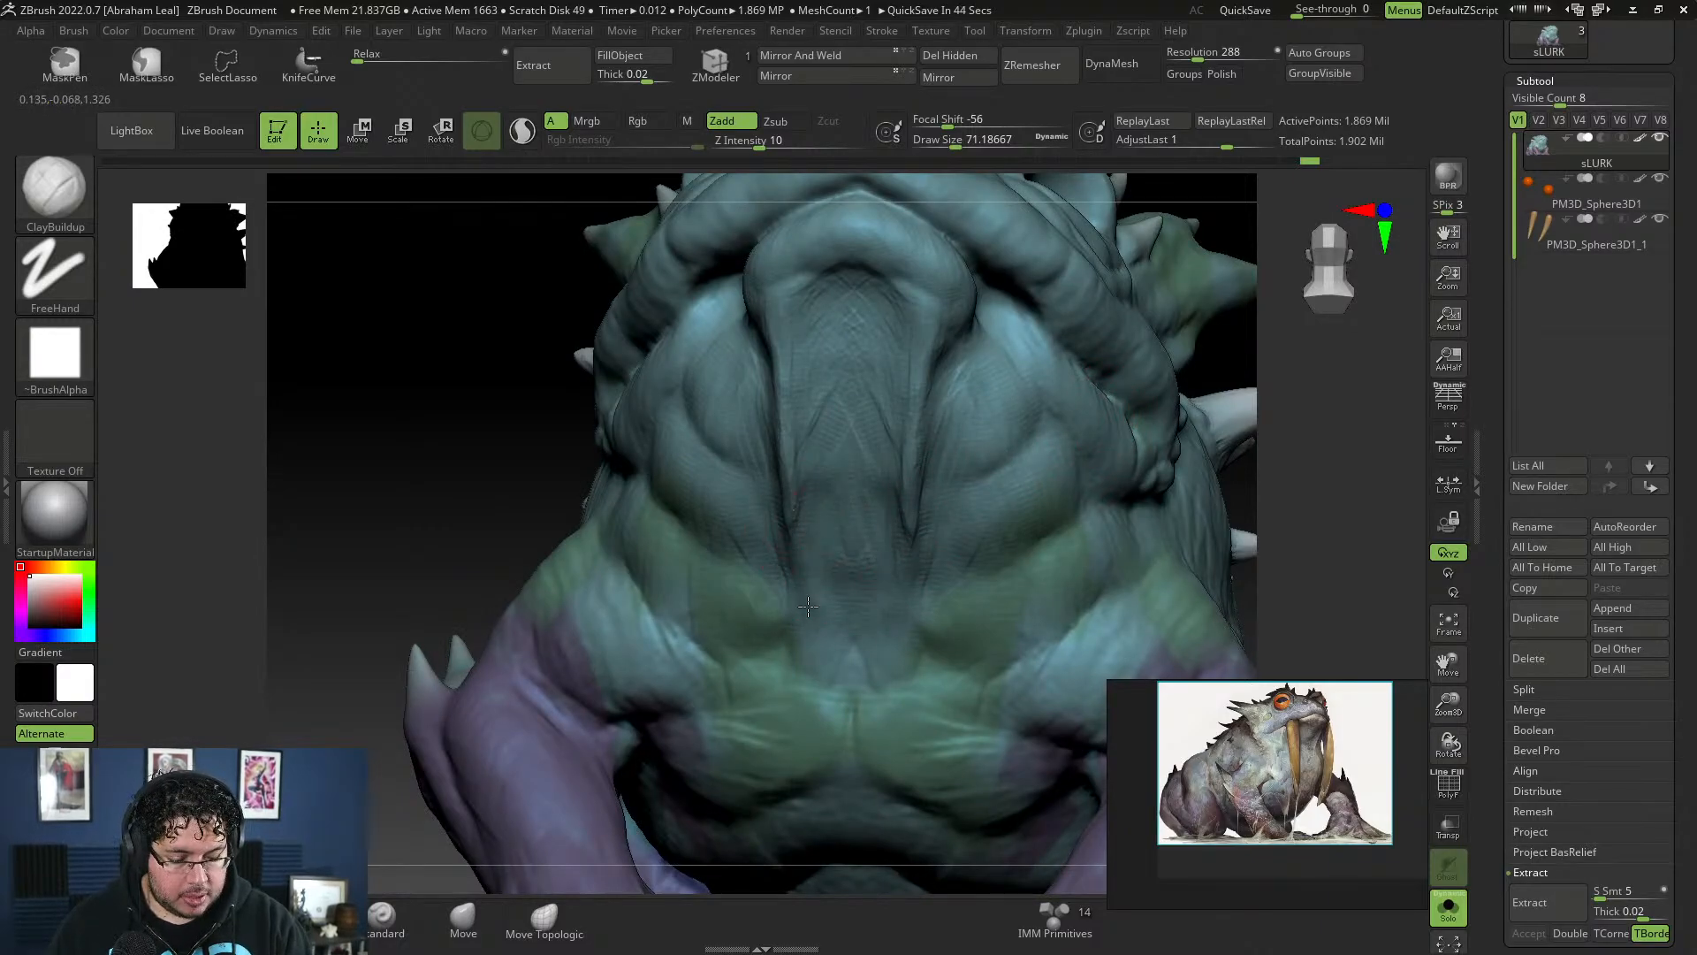
- Build up the skin folds beneath the eye with ClayBuildup at draw sizes between about 24 and 34
{"action": "key", "text": "f"}
{"action": "mouse_move", "coordinate": [1304, 466]}
{"action": "left_mouse_down"}
{"action": "mouse_move", "coordinate": [1276, 475]}
{"action": "mouse_move", "coordinate": [1266, 451]}
{"action": "mouse_move", "coordinate": [1179, 542]}
{"action": "mouse_move", "coordinate": [1148, 492]}
{"action": "mouse_move", "coordinate": [1167, 566]}
{"action": "mouse_move", "coordinate": [1106, 523]}
{"action": "mouse_move", "coordinate": [1133, 568]}
{"action": "mouse_move", "coordinate": [1129, 531]}
{"action": "mouse_move", "coordinate": [1189, 541]}
{"action": "left_mouse_up"}
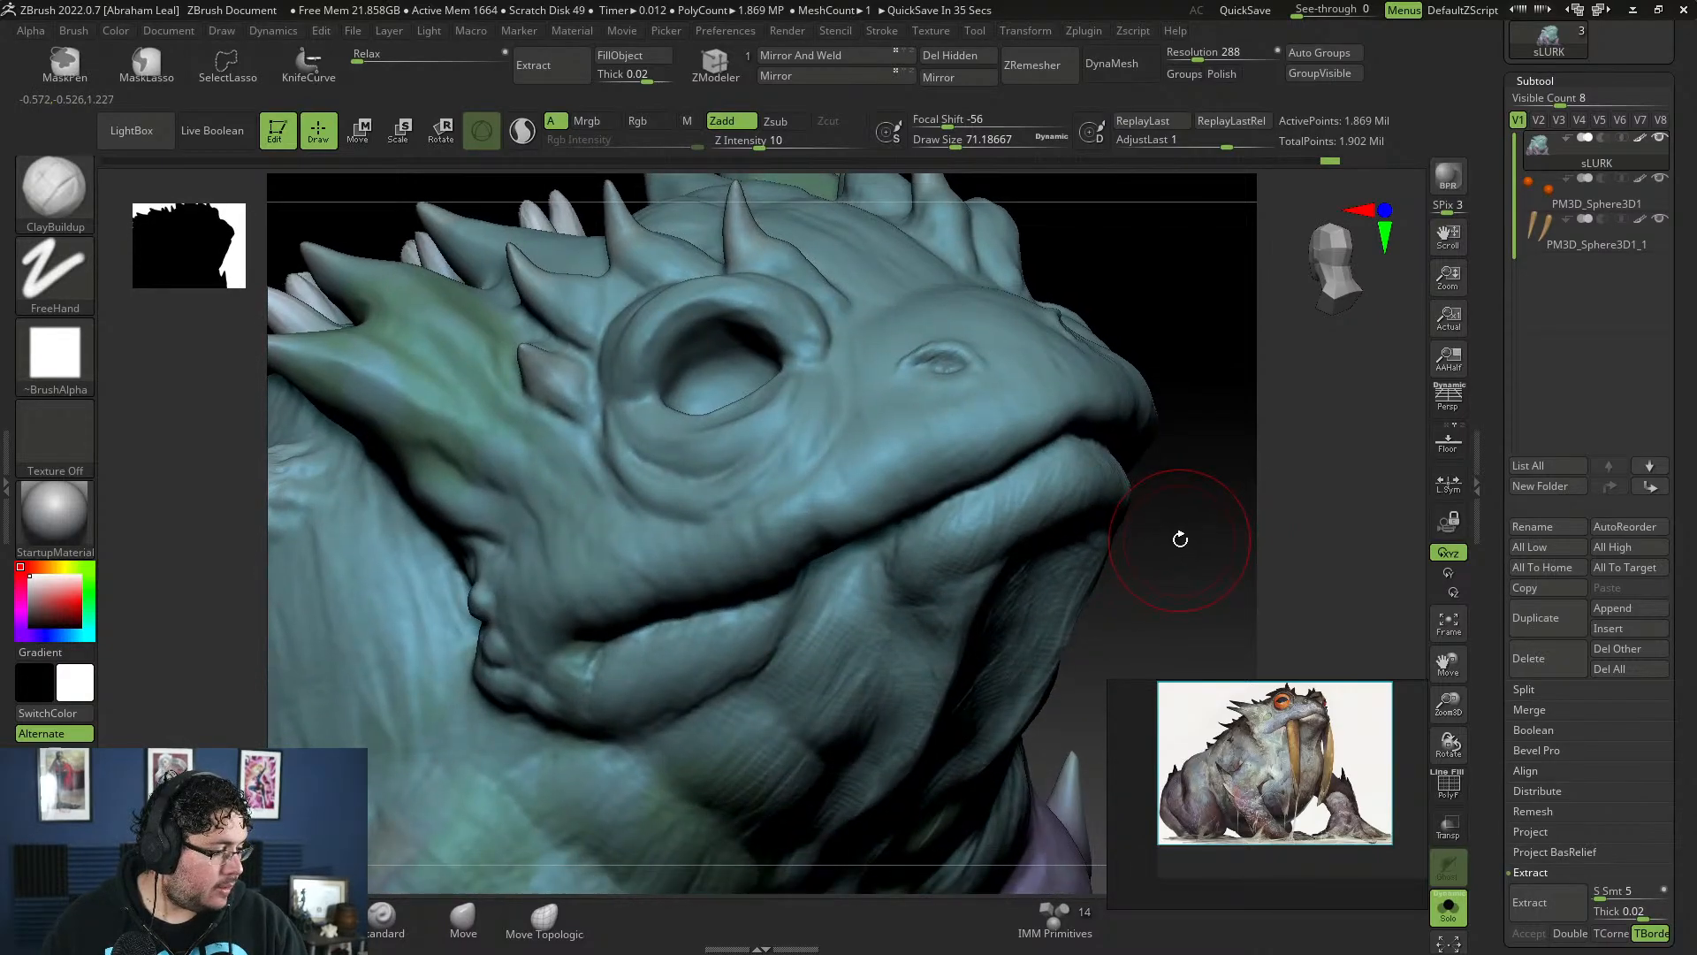
{"action": "key", "text": "space"}
{"action": "left_click_drag", "start_coordinate": [841, 406], "coordinate": [829, 407]}
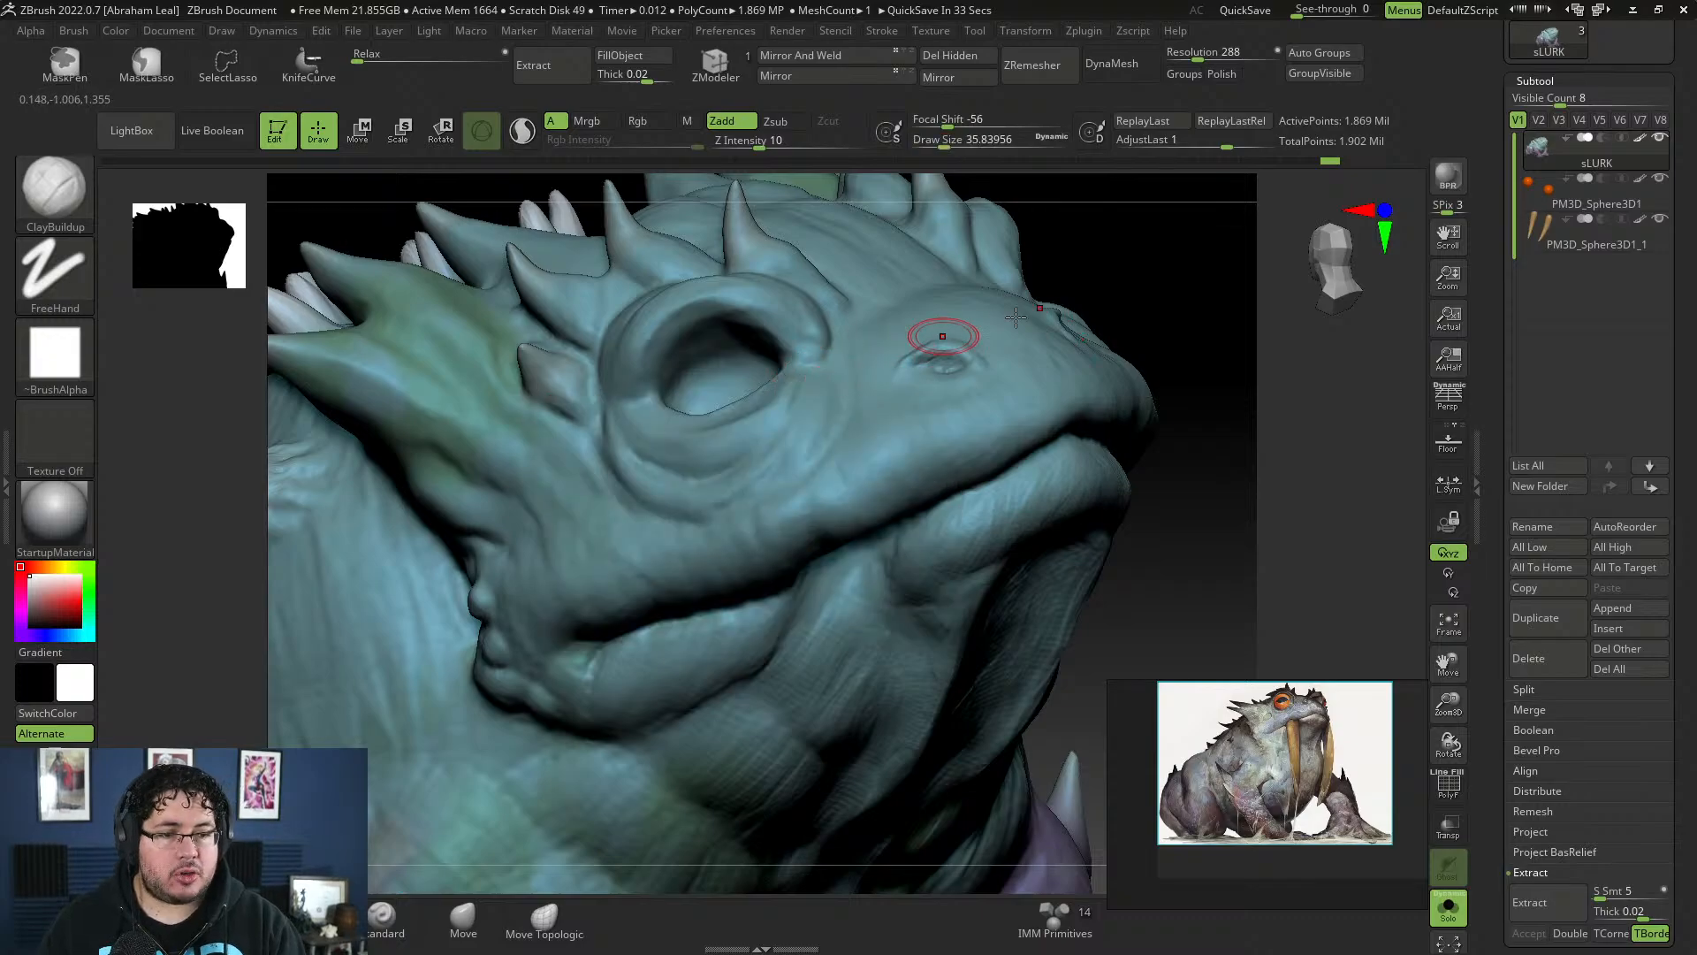
{"action": "left_click_drag", "start_coordinate": [1172, 270], "coordinate": [1161, 316]}
{"action": "key", "text": "space"}
{"action": "left_click_drag", "start_coordinate": [726, 536], "coordinate": [713, 535]}
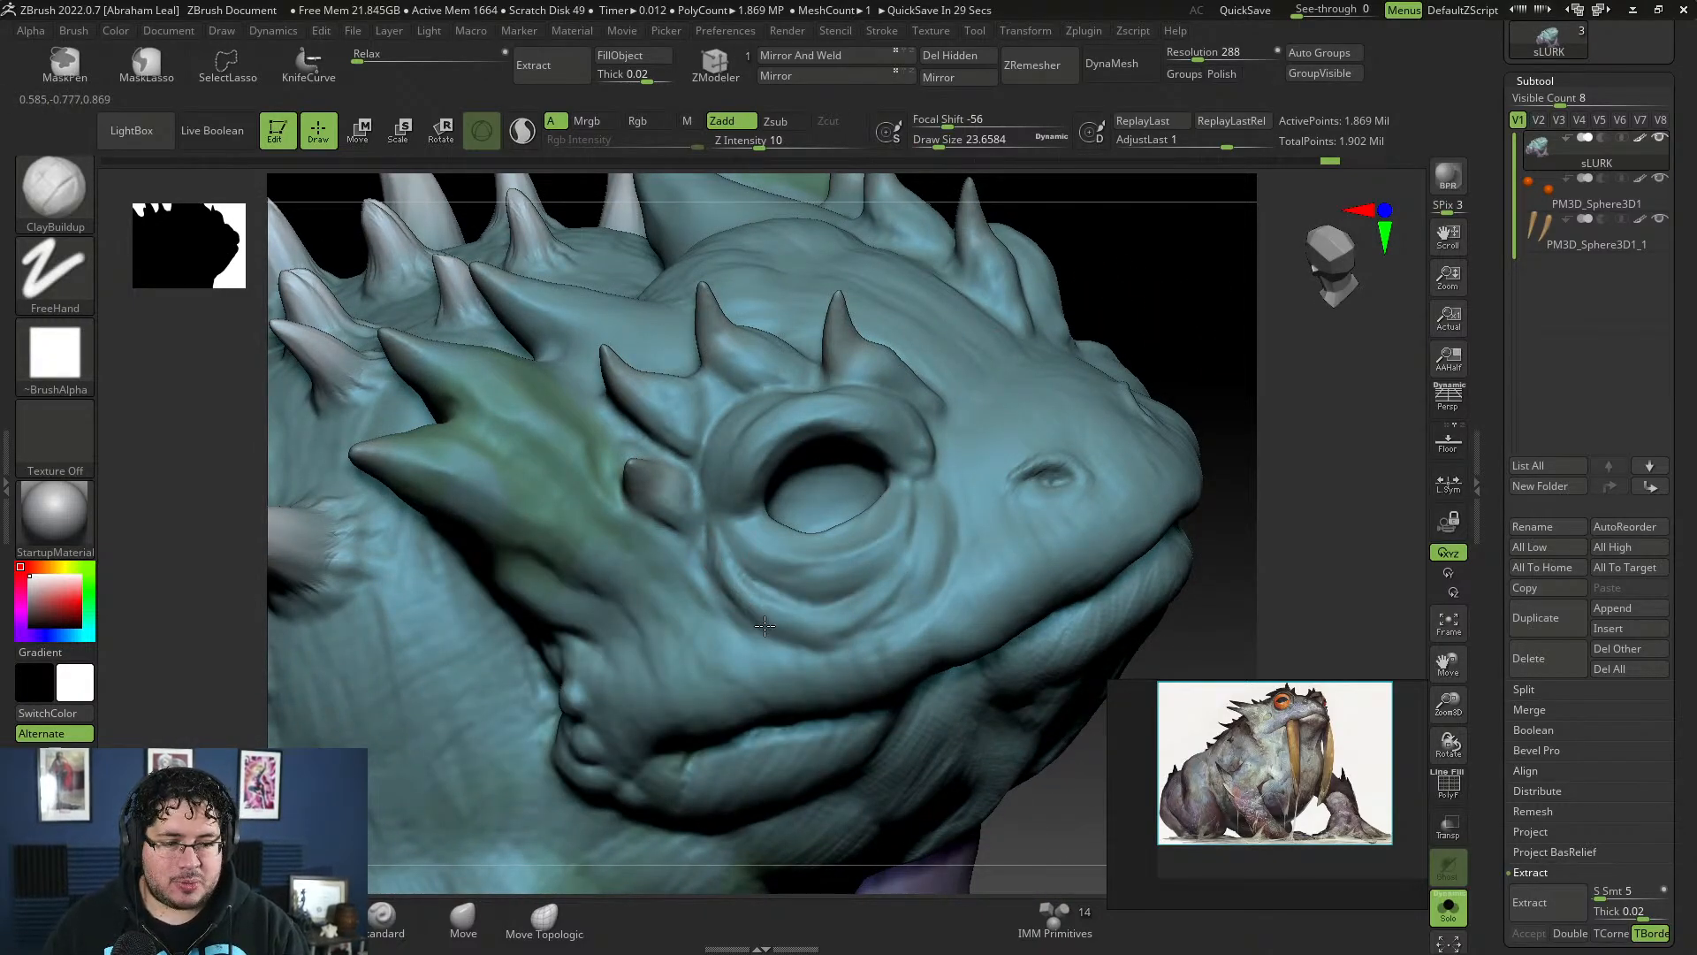
{"action": "key", "text": "space"}
{"action": "left_click_drag", "start_coordinate": [768, 596], "coordinate": [776, 596]}
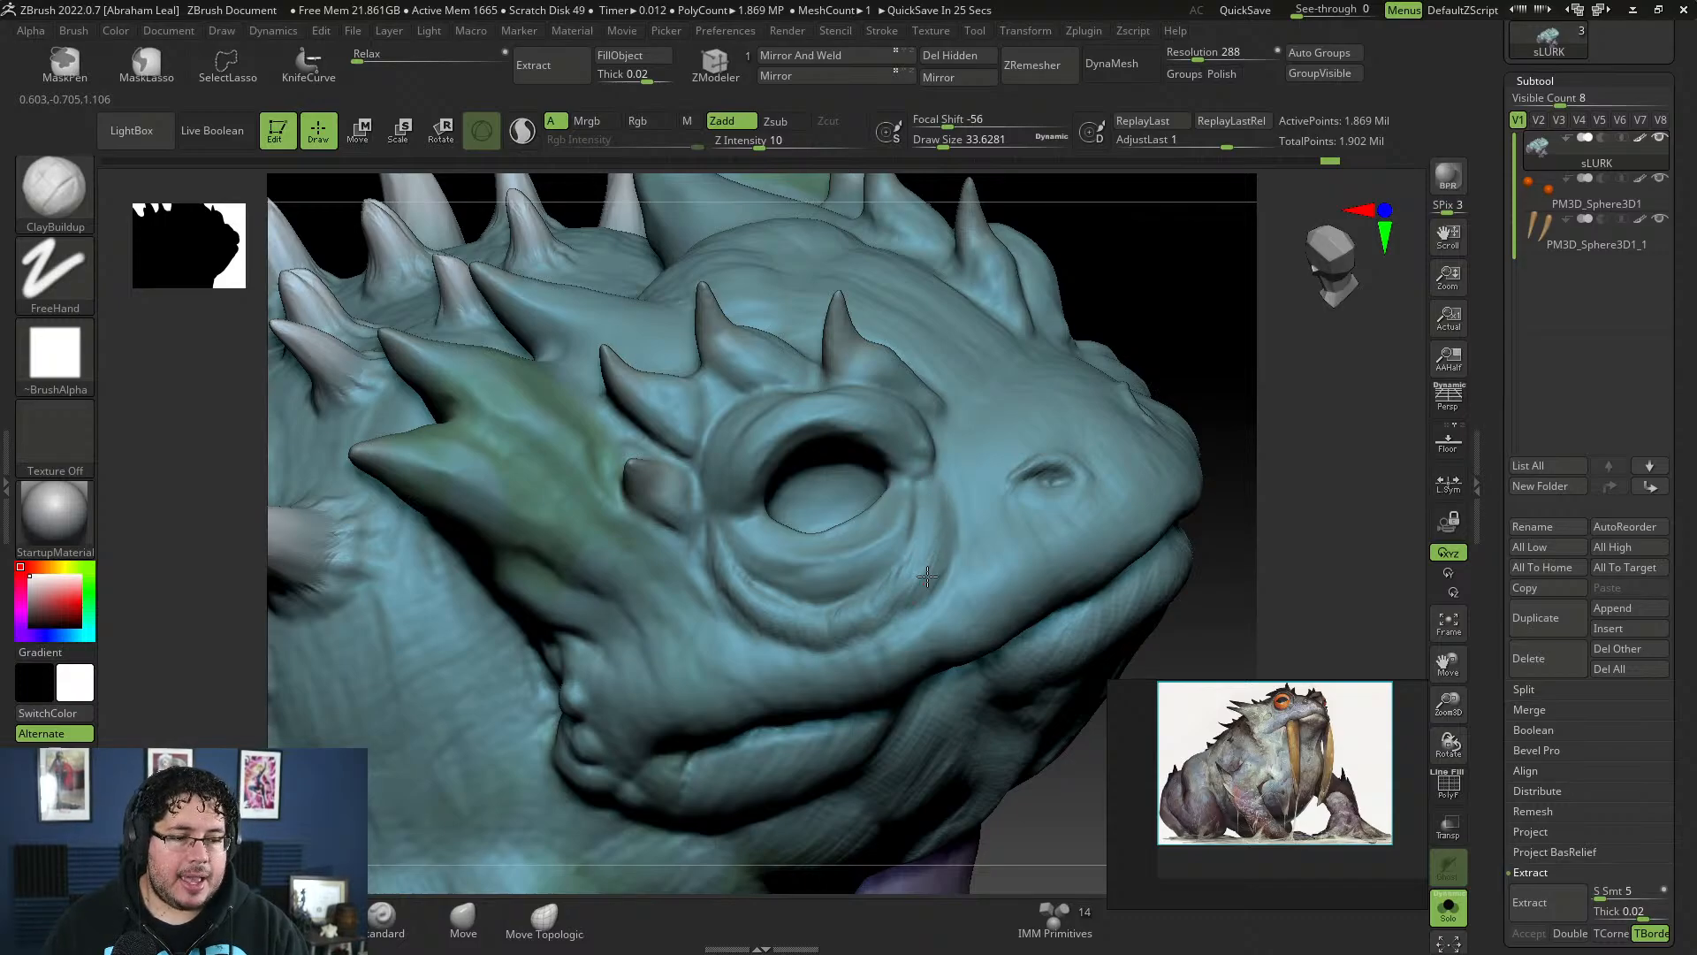
{"action": "key", "text": "space"}
{"action": "left_click_drag", "start_coordinate": [781, 614], "coordinate": [777, 615]}
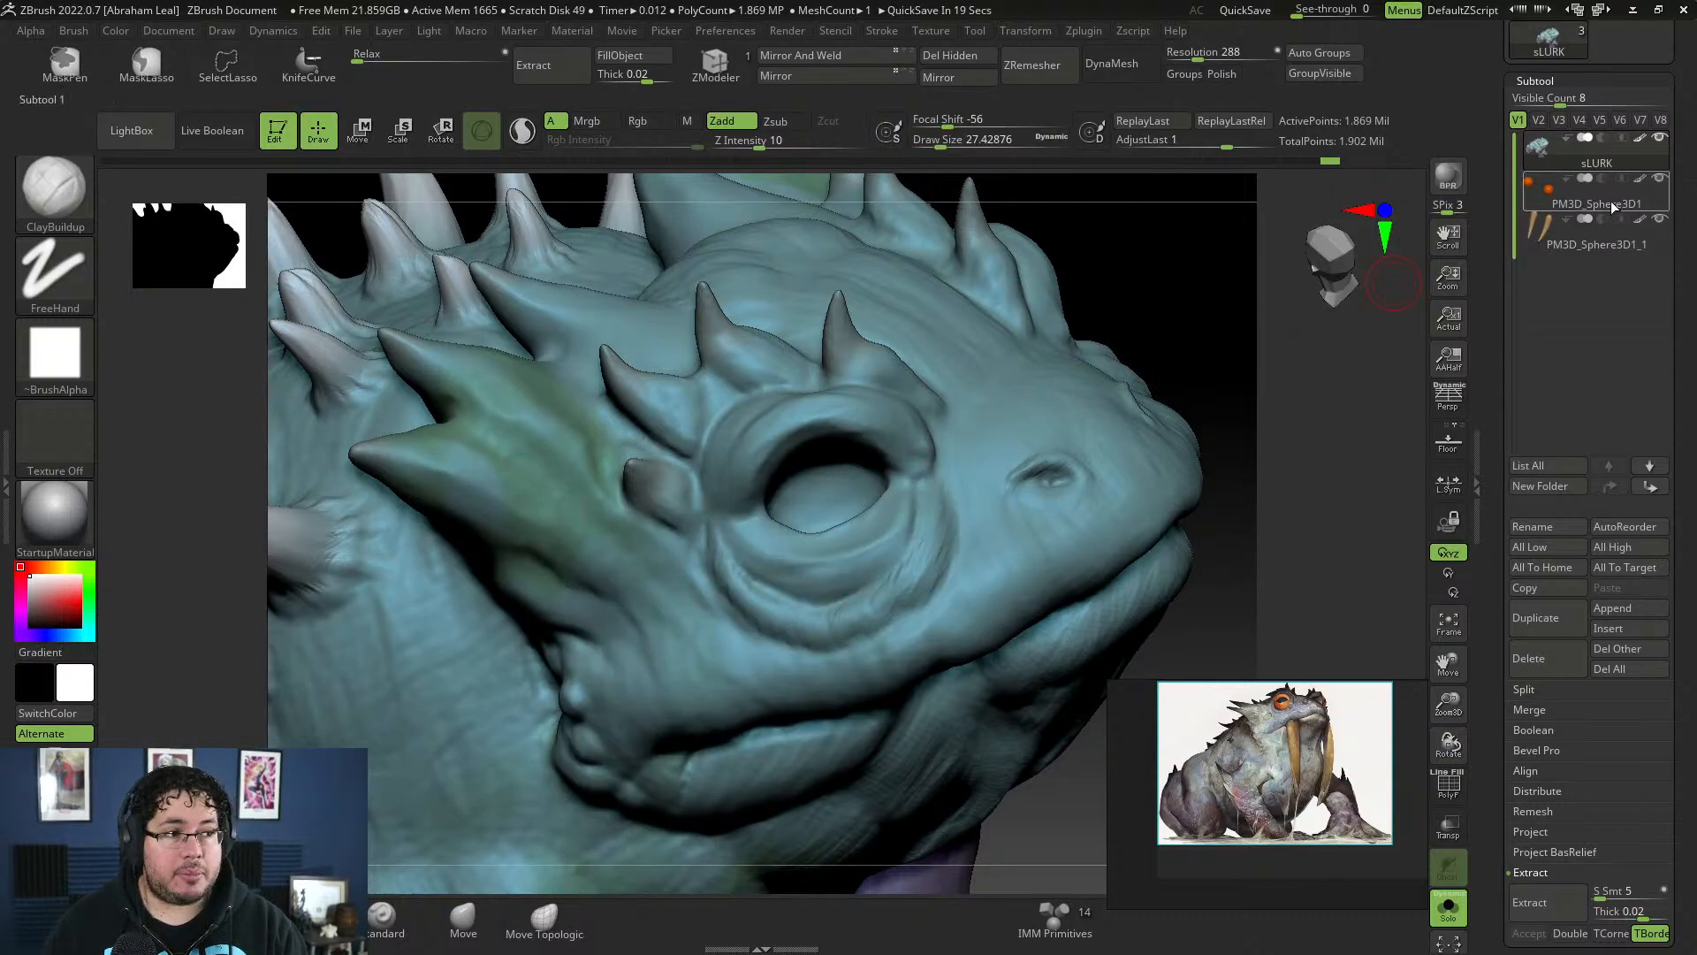
- Turn off the body's isolation and carve fine creases into the folds around the eye with DamStandard at a draw size of about 17
{"action": "left_click", "coordinate": [1449, 907]}
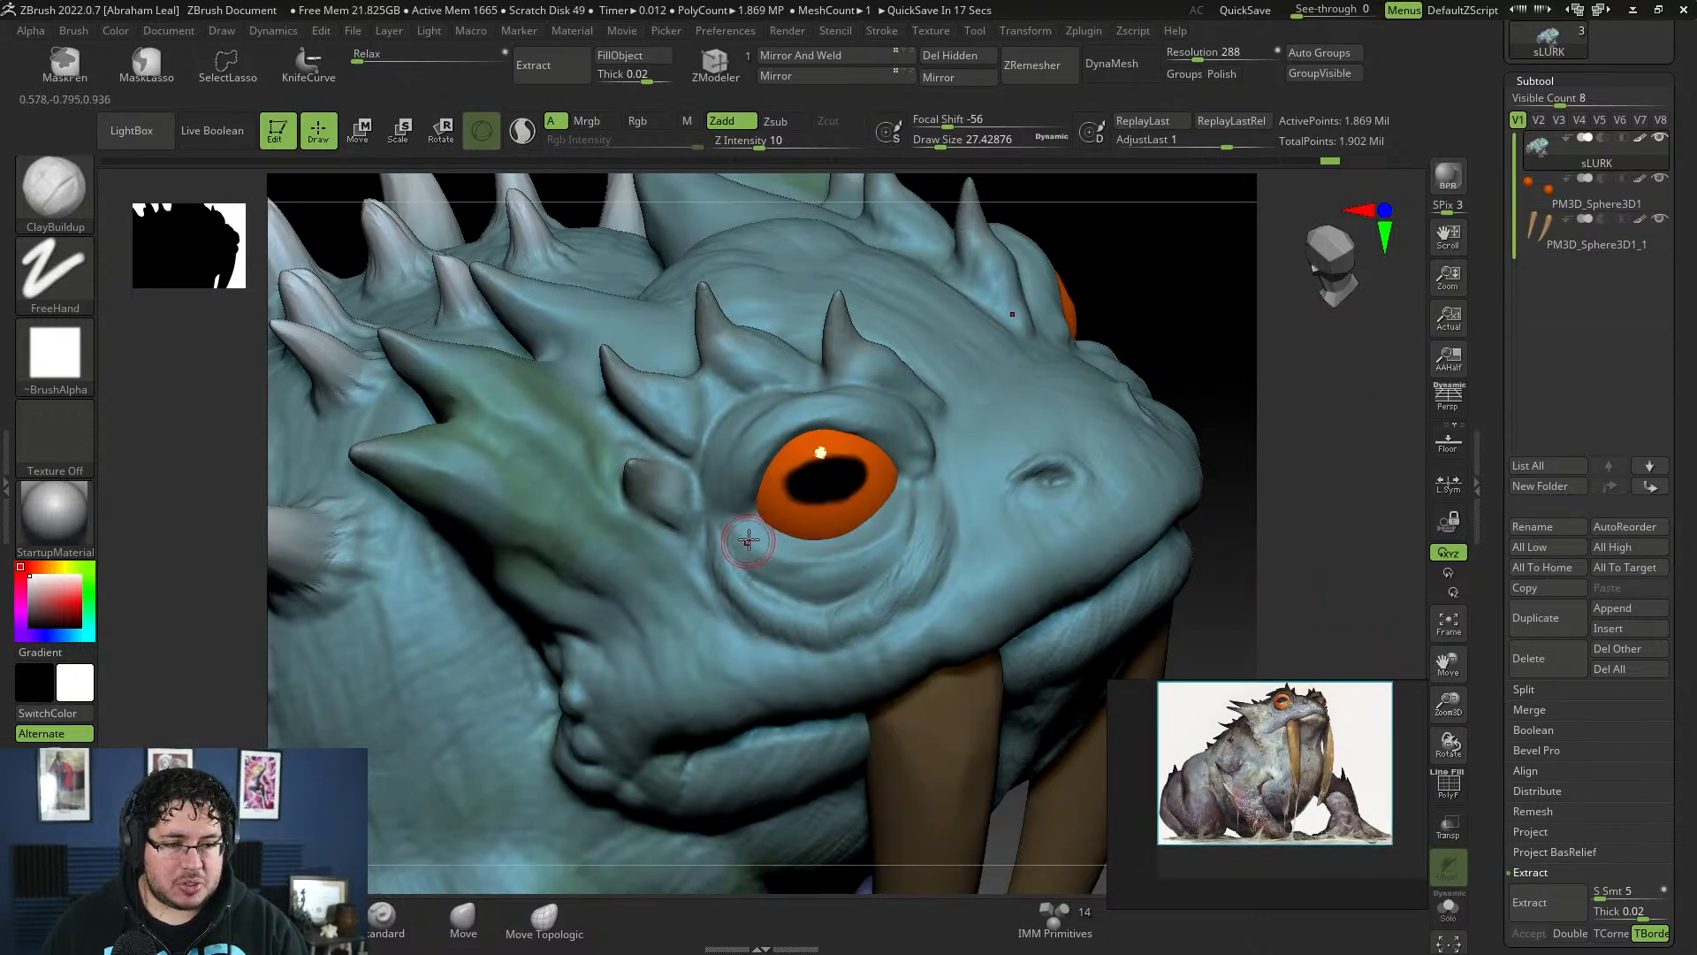
{"action": "key", "text": "b"}
{"action": "key", "text": "d"}
{"action": "key", "text": "s"}
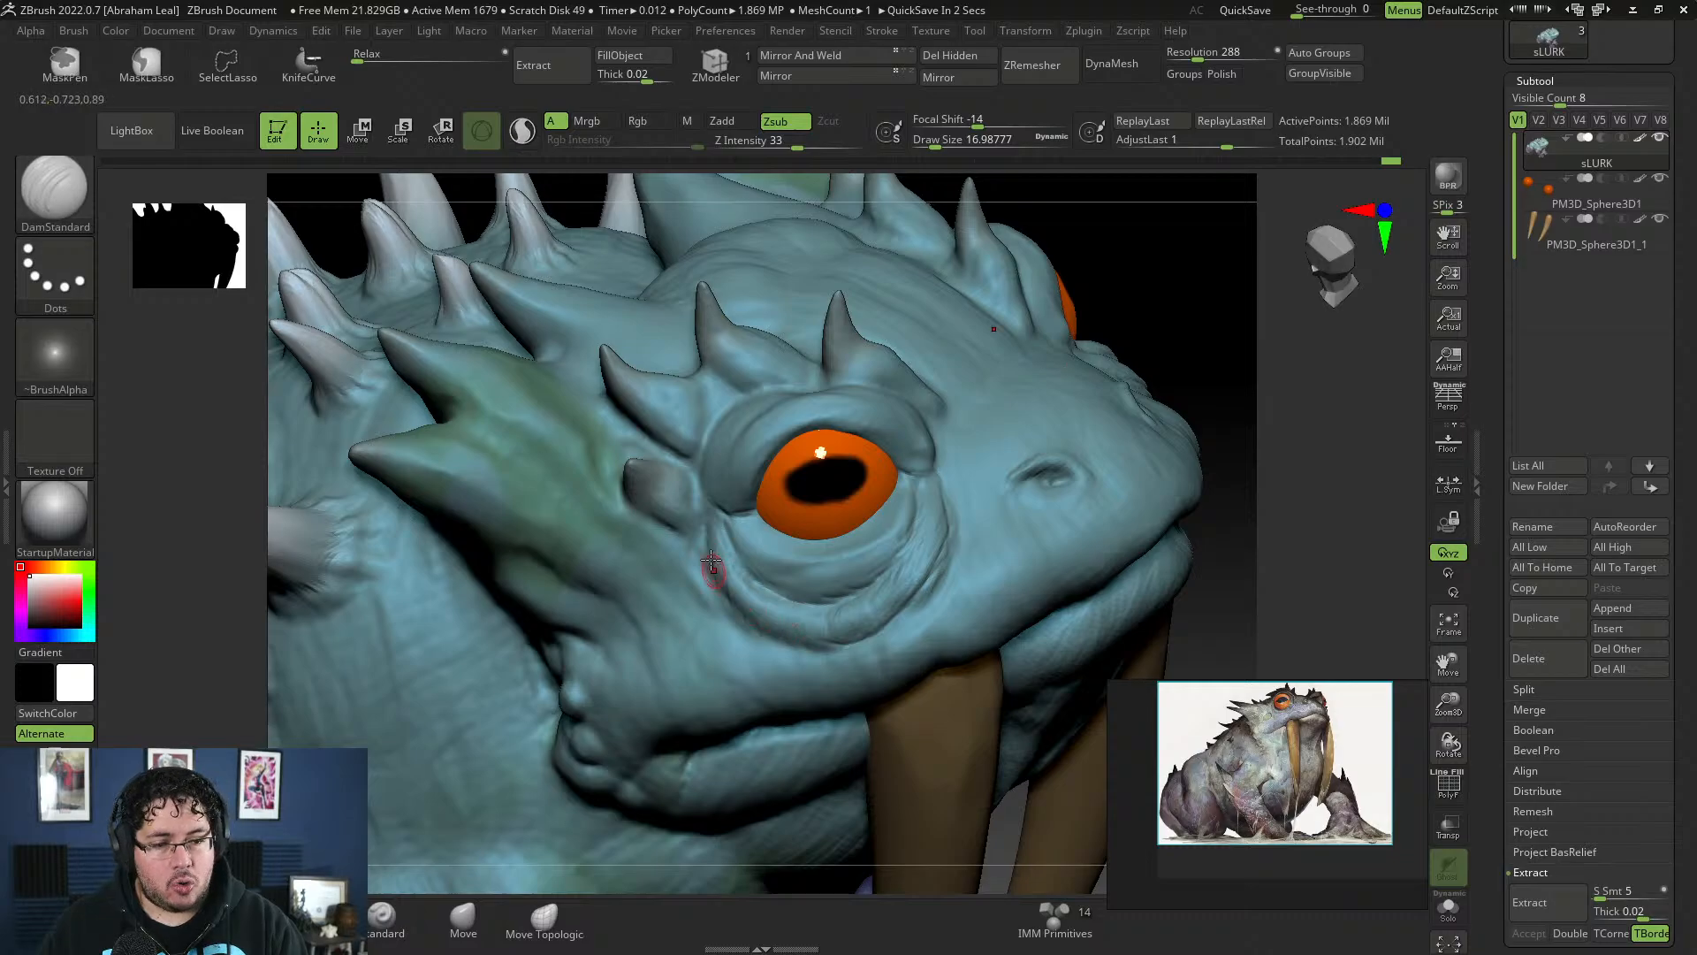
{"action": "right_click_drag", "start_coordinate": [741, 617], "coordinate": [712, 562]}
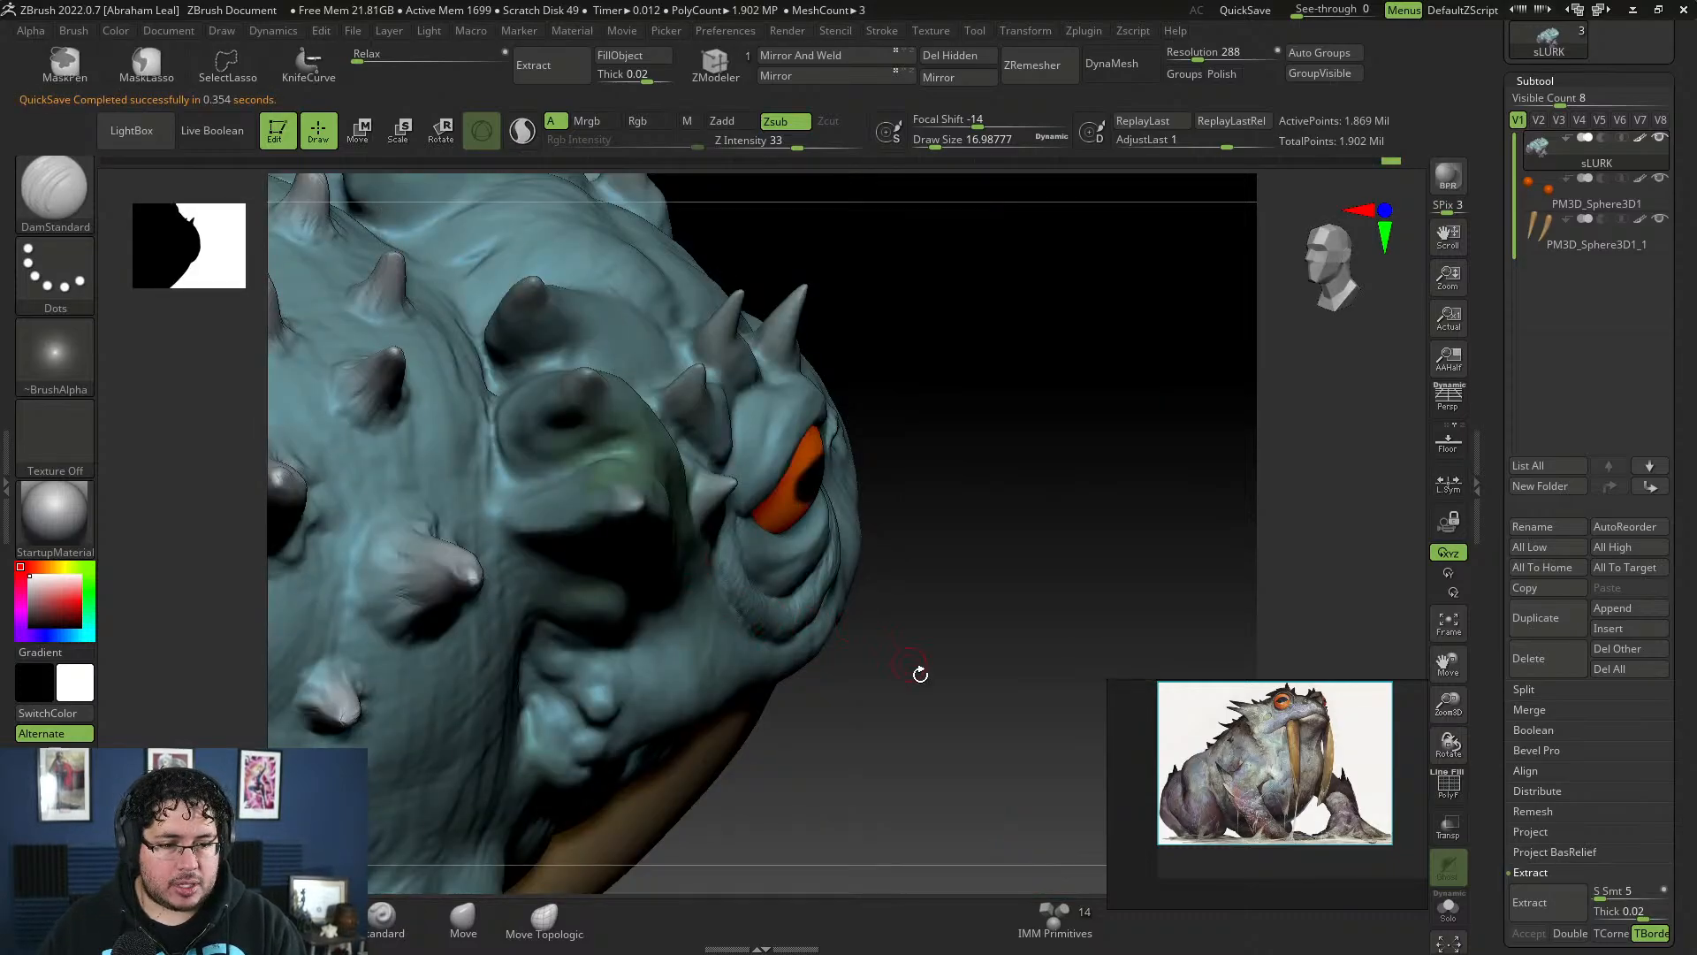
{"action": "right_click_drag", "start_coordinate": [920, 674], "coordinate": [794, 563]}
{"action": "left_click_drag", "start_coordinate": [758, 594], "coordinate": [834, 640]}
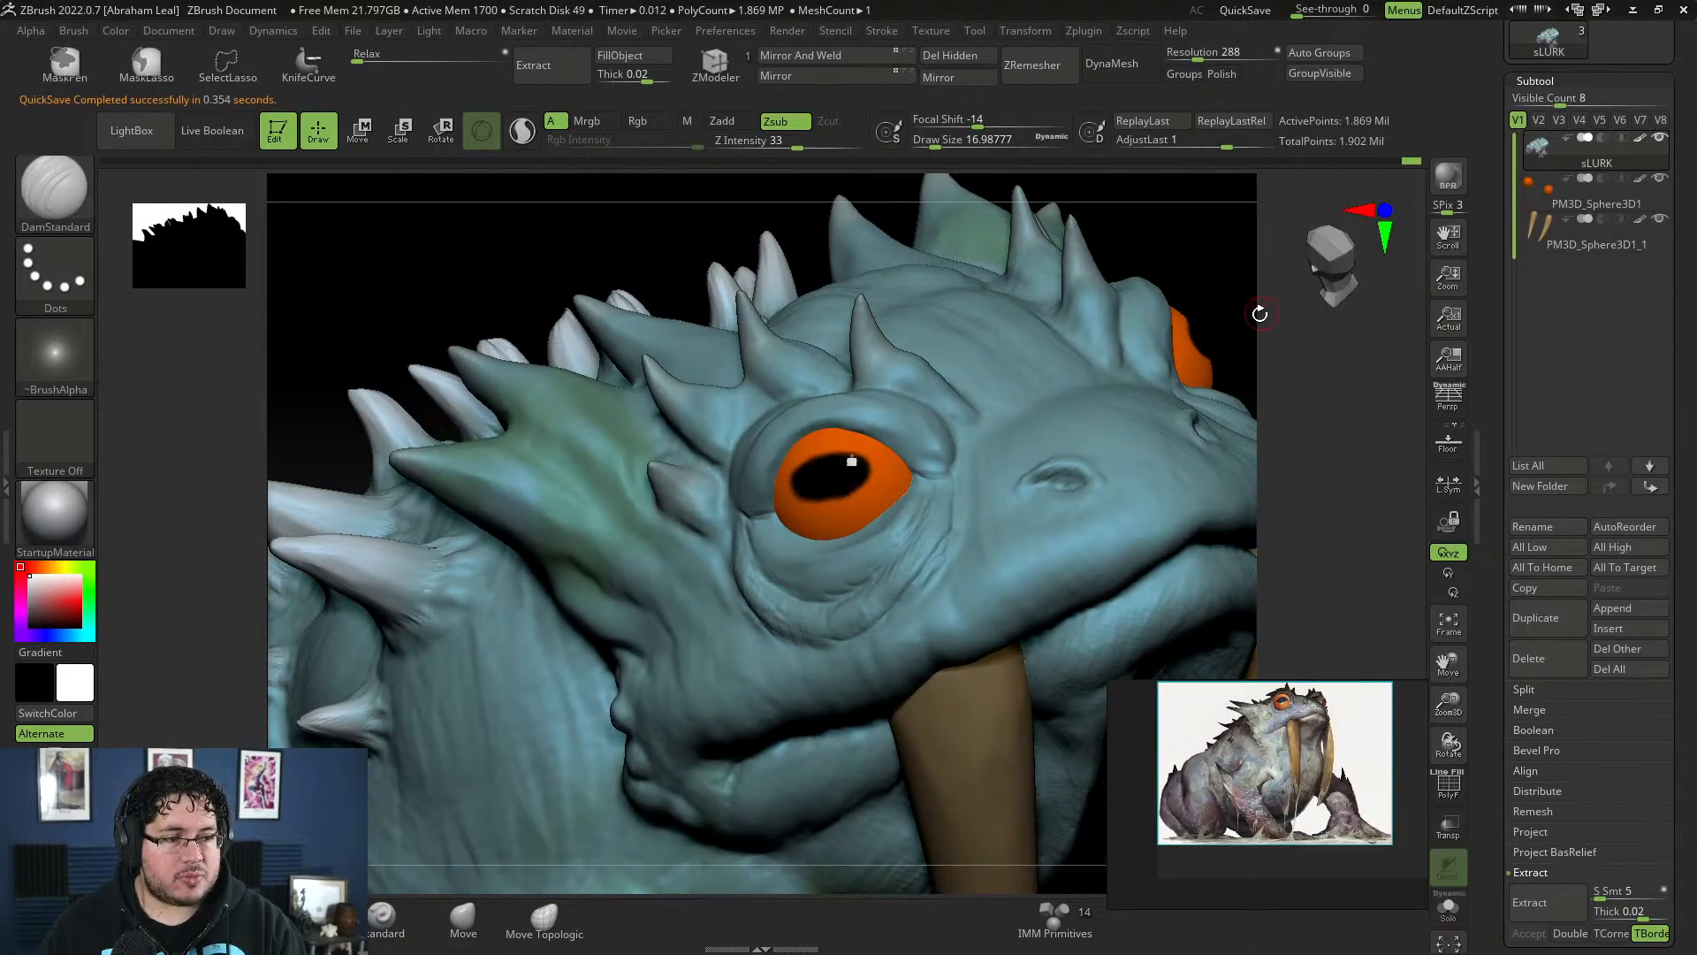
- Carve fine wrinkles across the folds beneath the eye with DamStandard at a draw size of about 17
{"action": "right_click_drag", "start_coordinate": [1260, 313], "coordinate": [888, 566]}
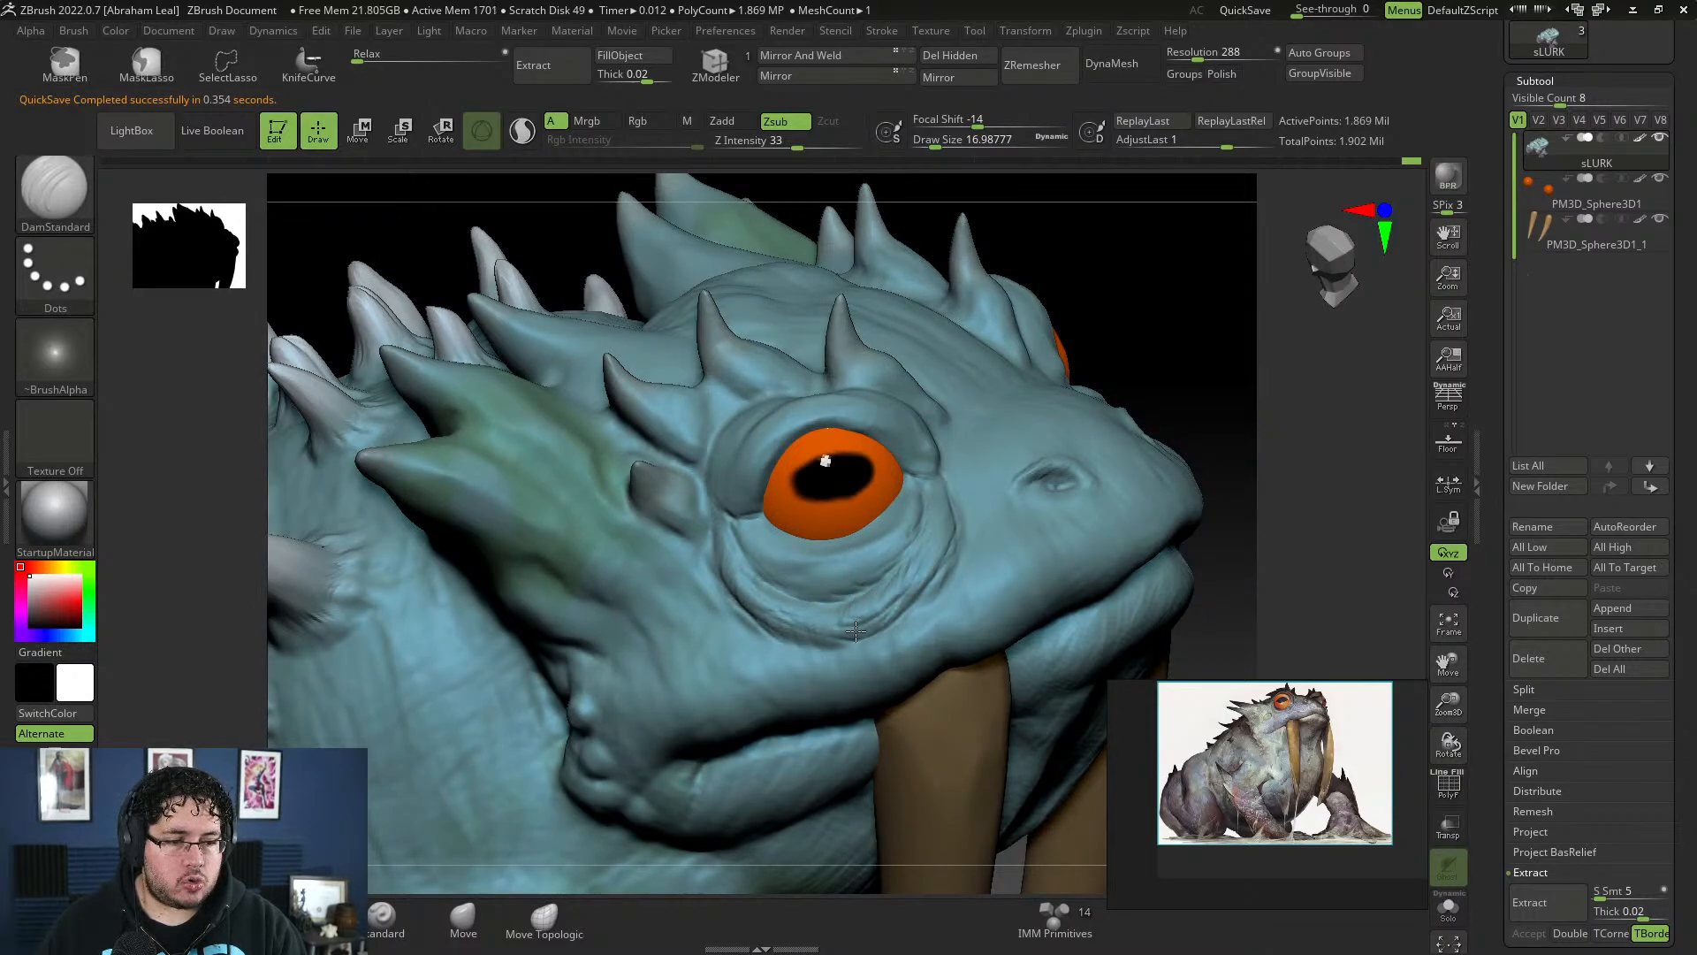
{"action": "left_click_drag", "start_coordinate": [856, 632], "coordinate": [813, 652]}
{"action": "mouse_move", "coordinate": [930, 577]}
{"action": "left_mouse_down"}
{"action": "mouse_move", "coordinate": [901, 608]}
{"action": "mouse_move", "coordinate": [770, 583]}
{"action": "left_mouse_up"}
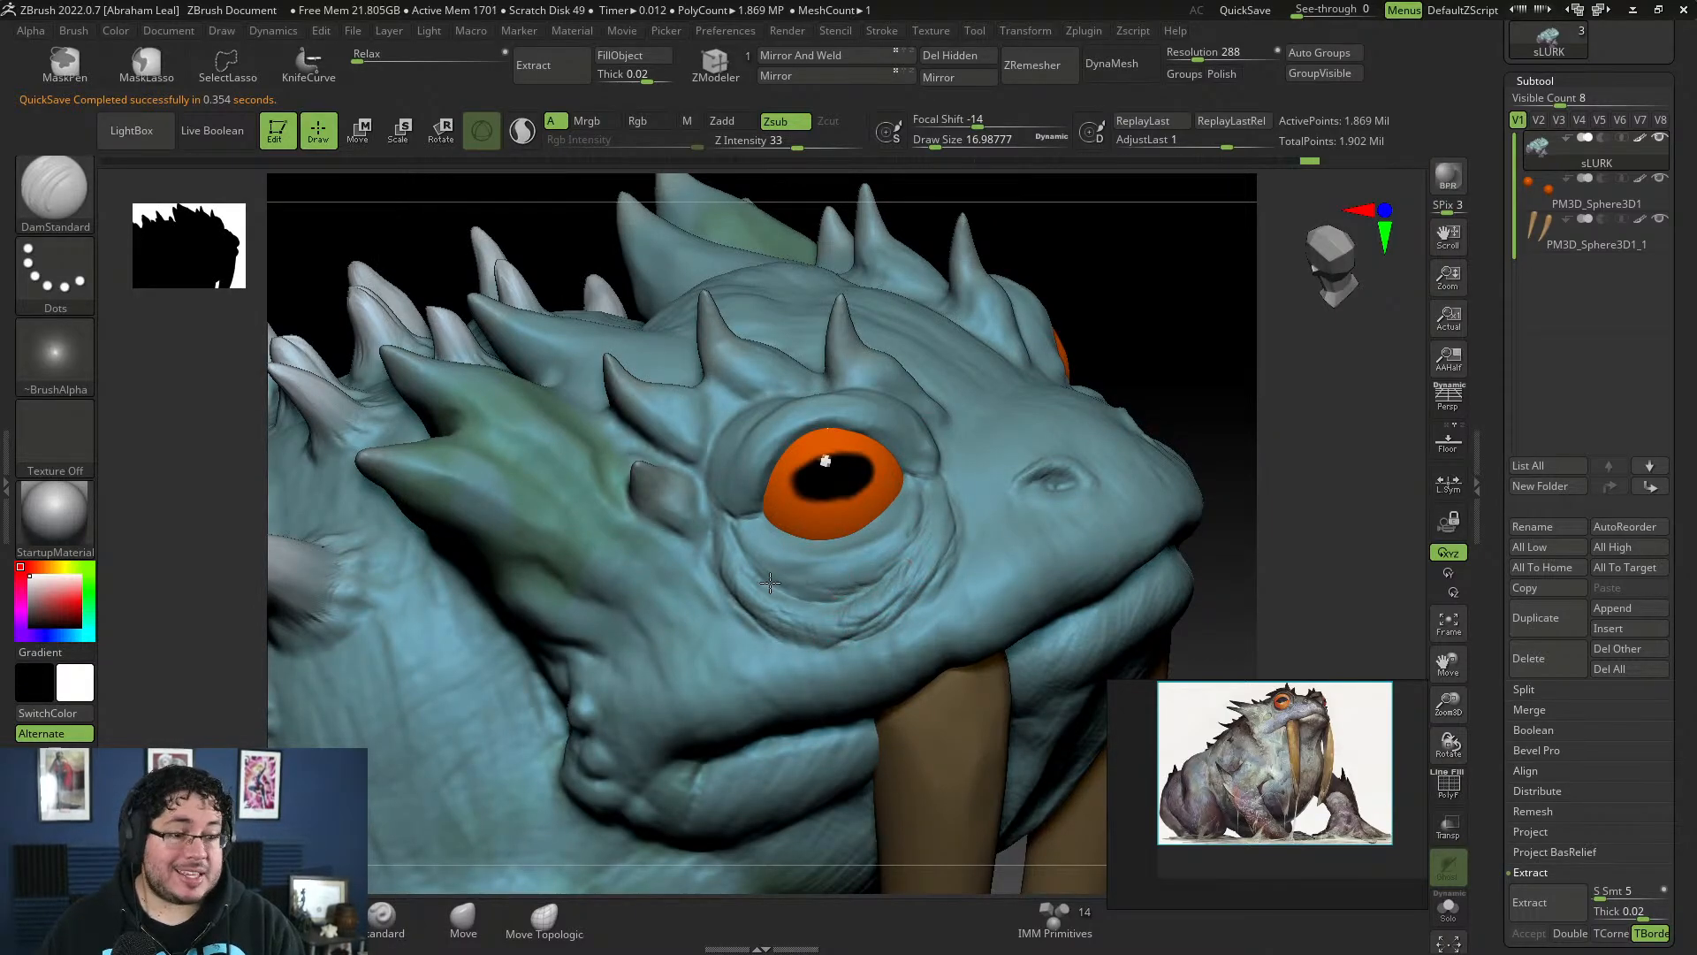
{"action": "mouse_move", "coordinate": [917, 528]}
{"action": "left_mouse_down"}
{"action": "mouse_move", "coordinate": [815, 579]}
{"action": "mouse_move", "coordinate": [767, 561]}
{"action": "left_mouse_up"}
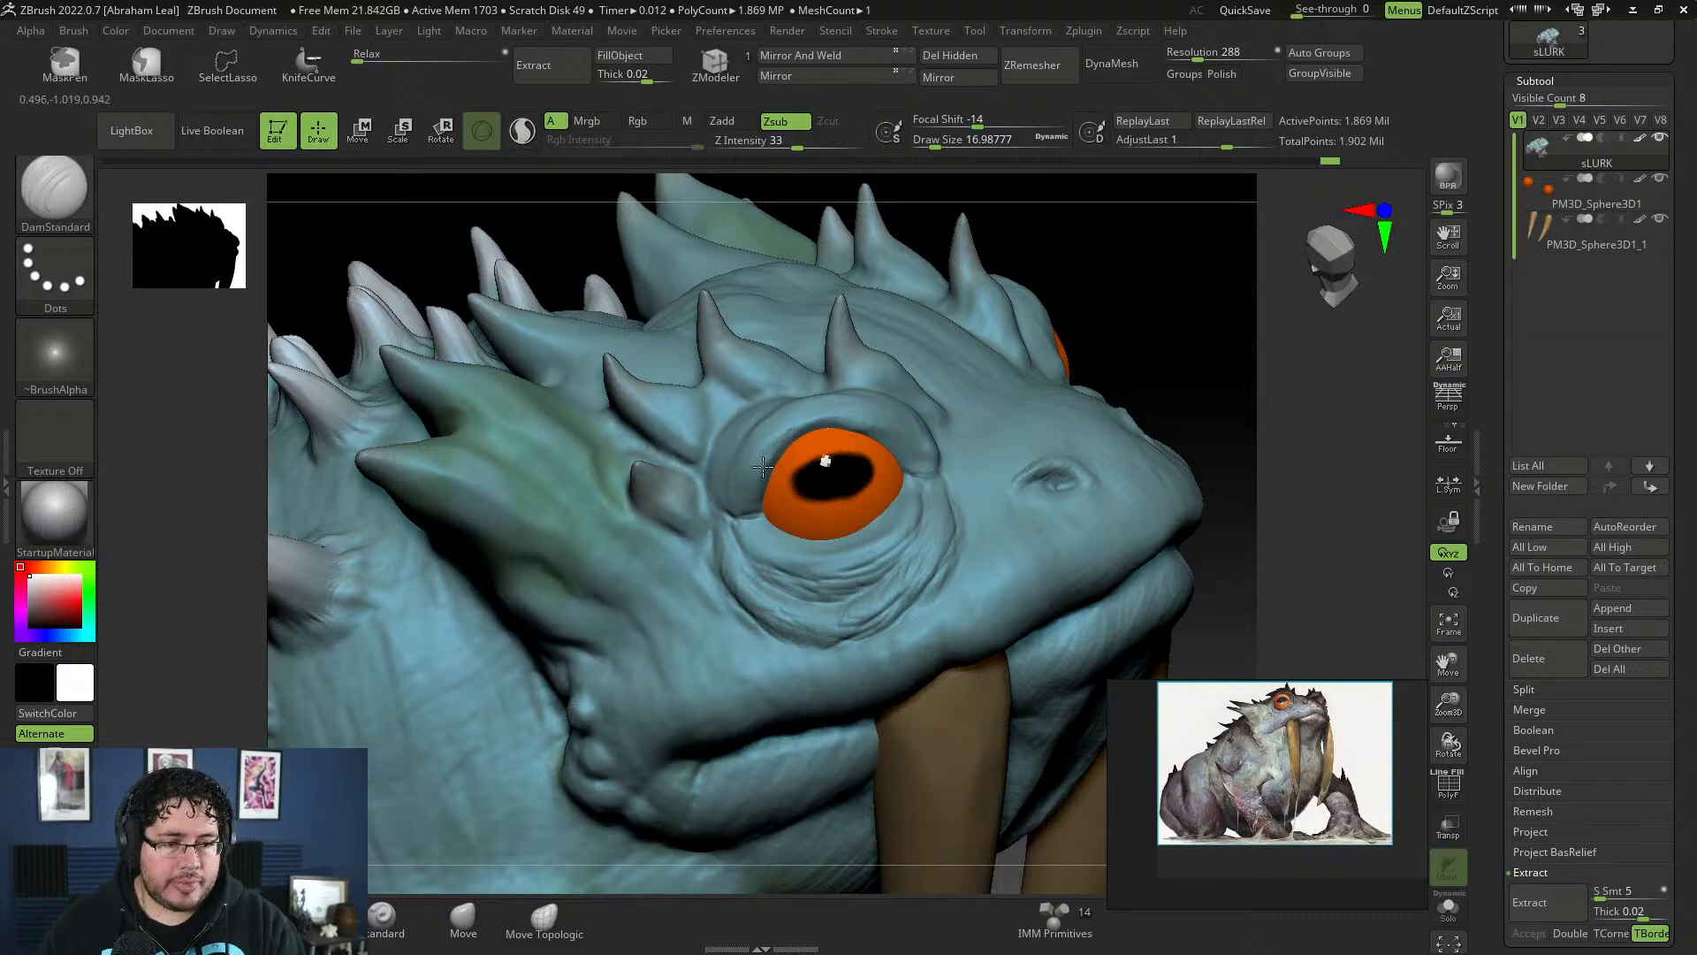
- Carve thin creases into the upper eyelid below the brow horns with DamStandard
{"action": "left_click_drag", "start_coordinate": [1136, 288], "coordinate": [1110, 305]}
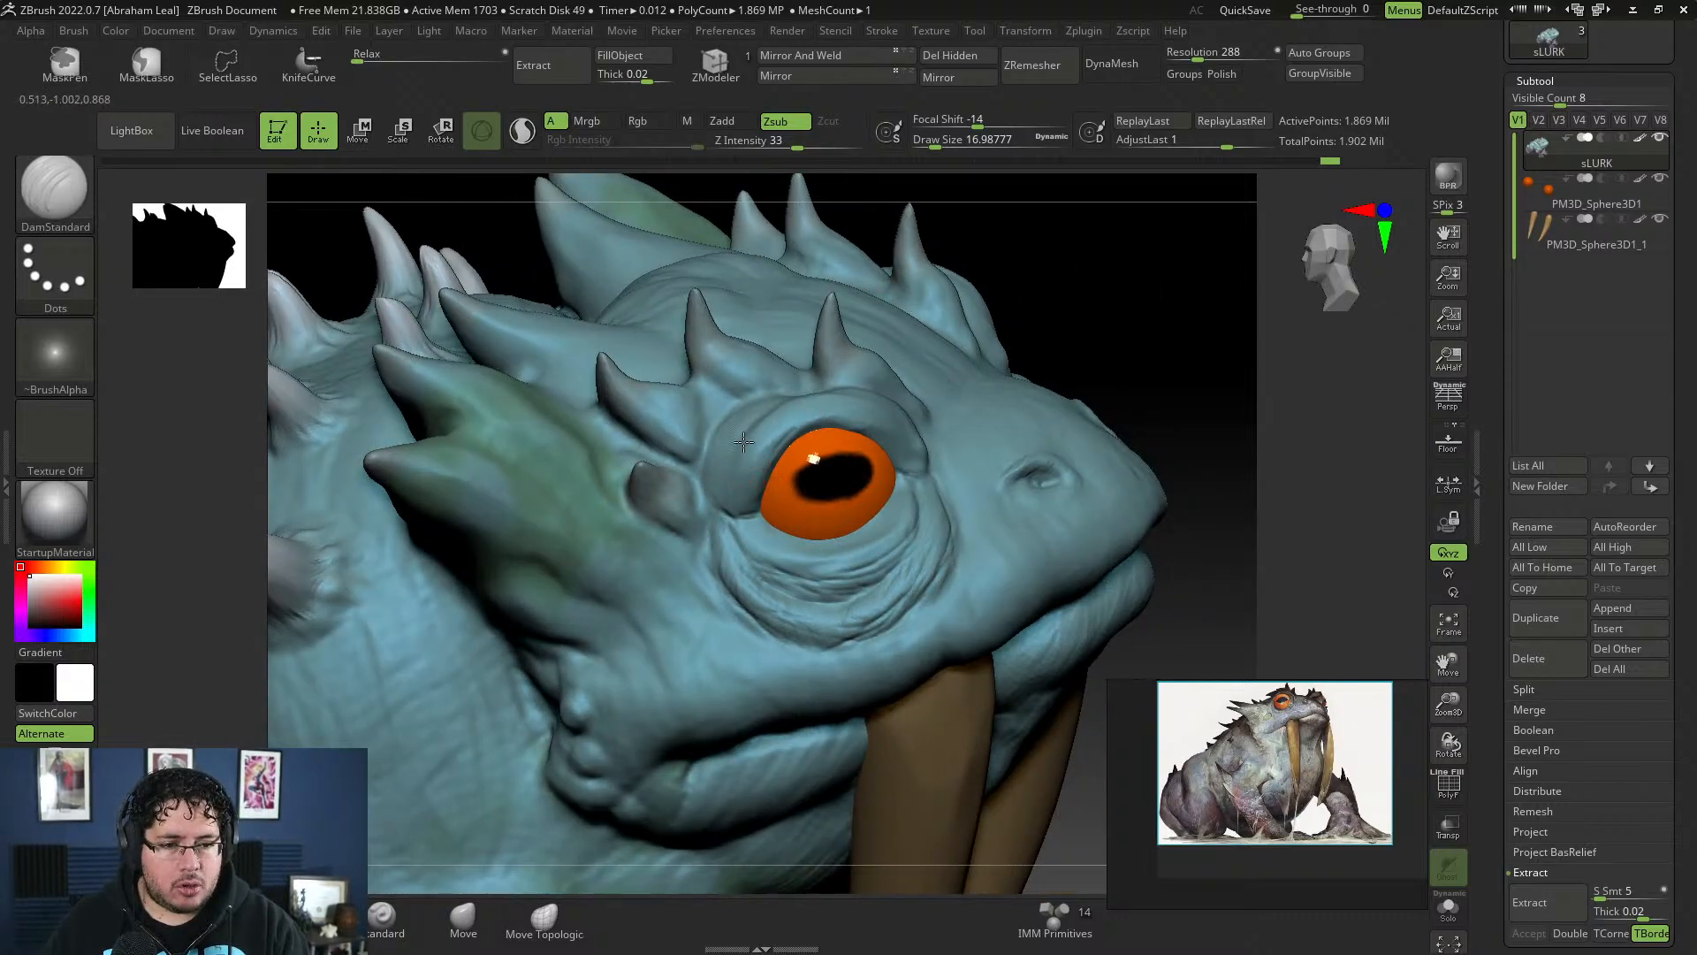
{"action": "left_click_drag", "start_coordinate": [1043, 257], "coordinate": [1021, 320]}
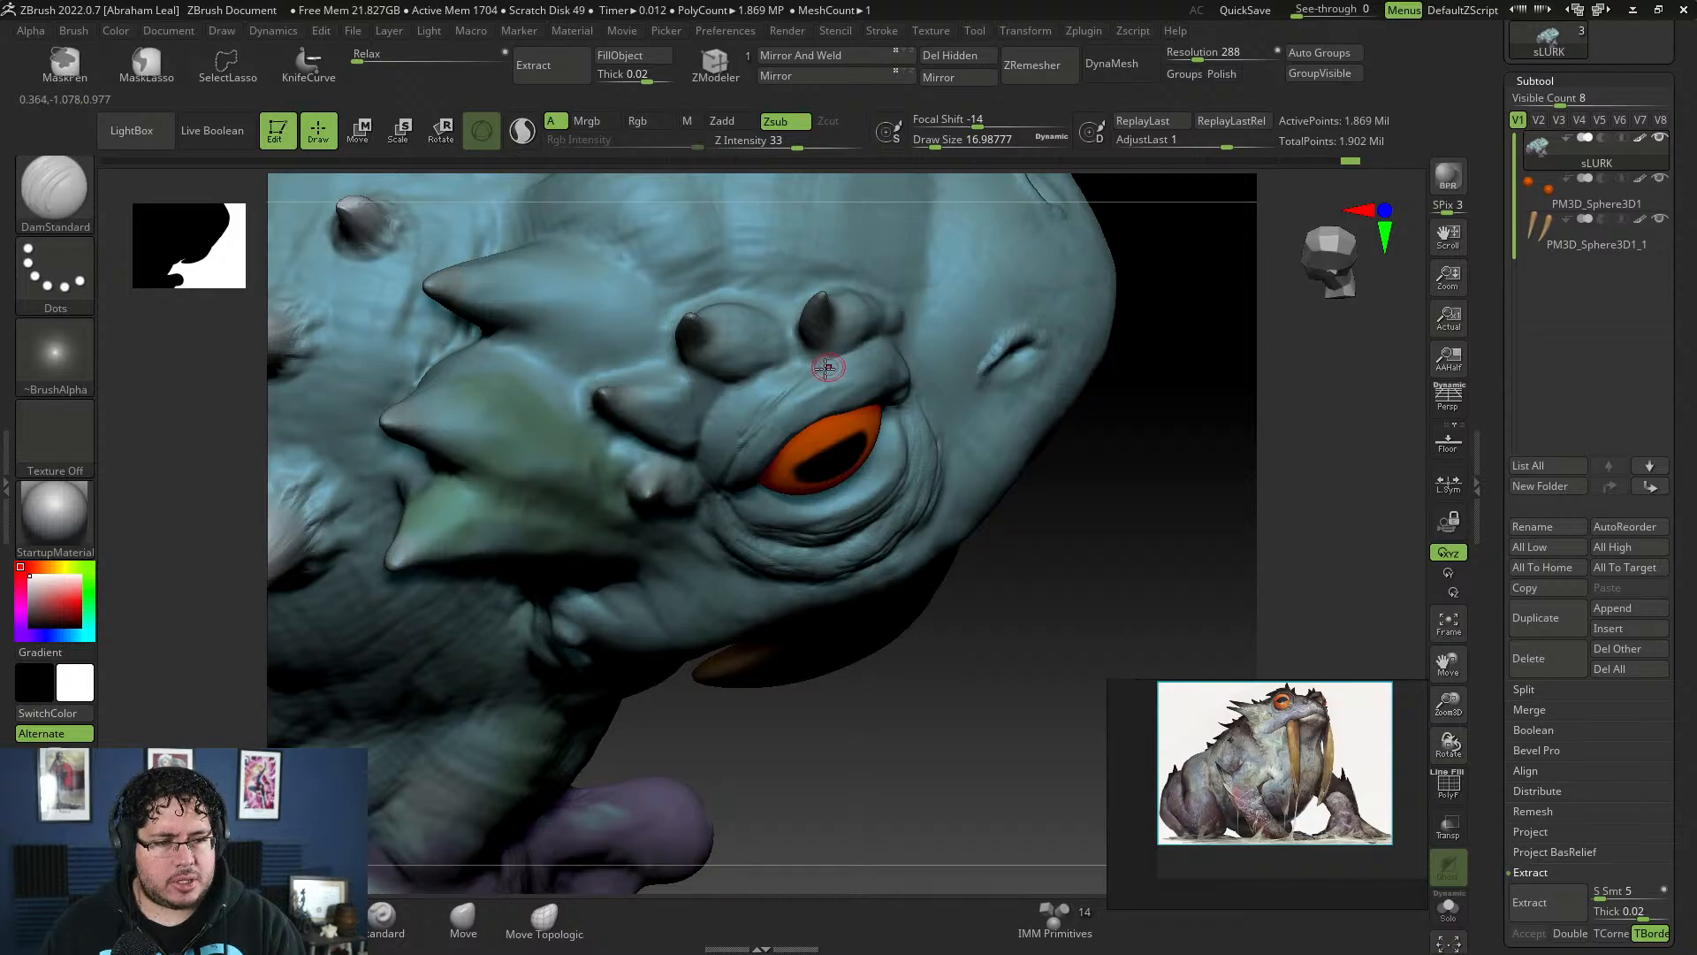
{"action": "left_click_drag", "start_coordinate": [1078, 247], "coordinate": [1019, 305]}
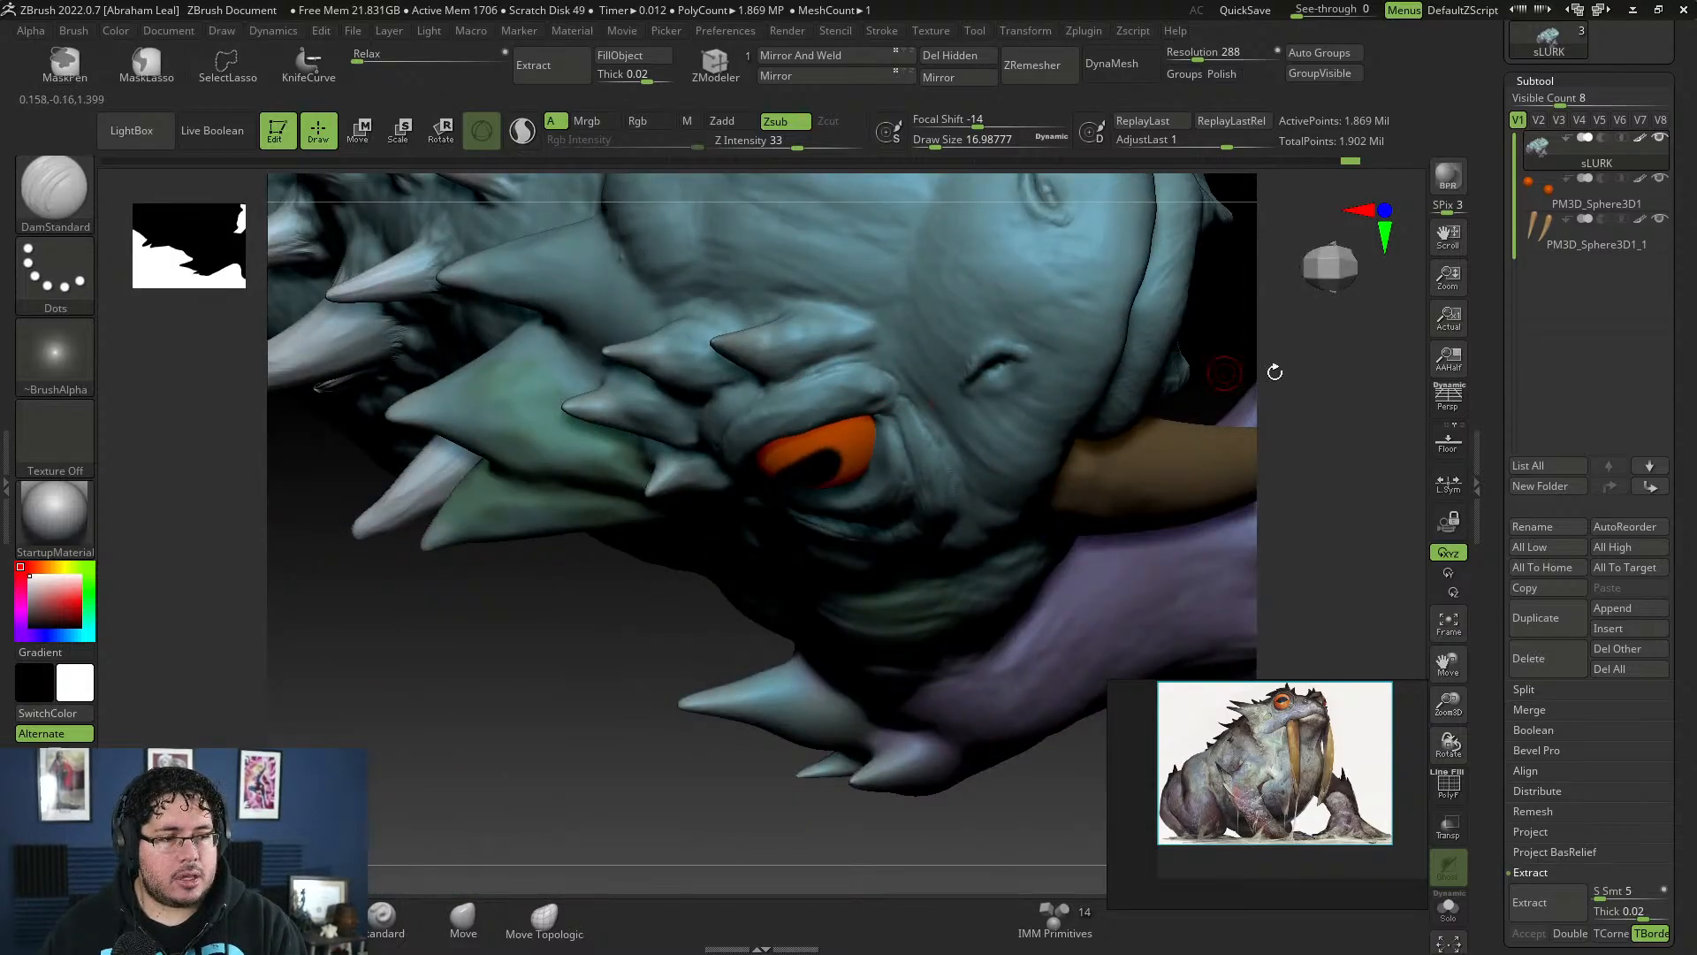
{"action": "left_click_drag", "start_coordinate": [1275, 372], "coordinate": [979, 298]}
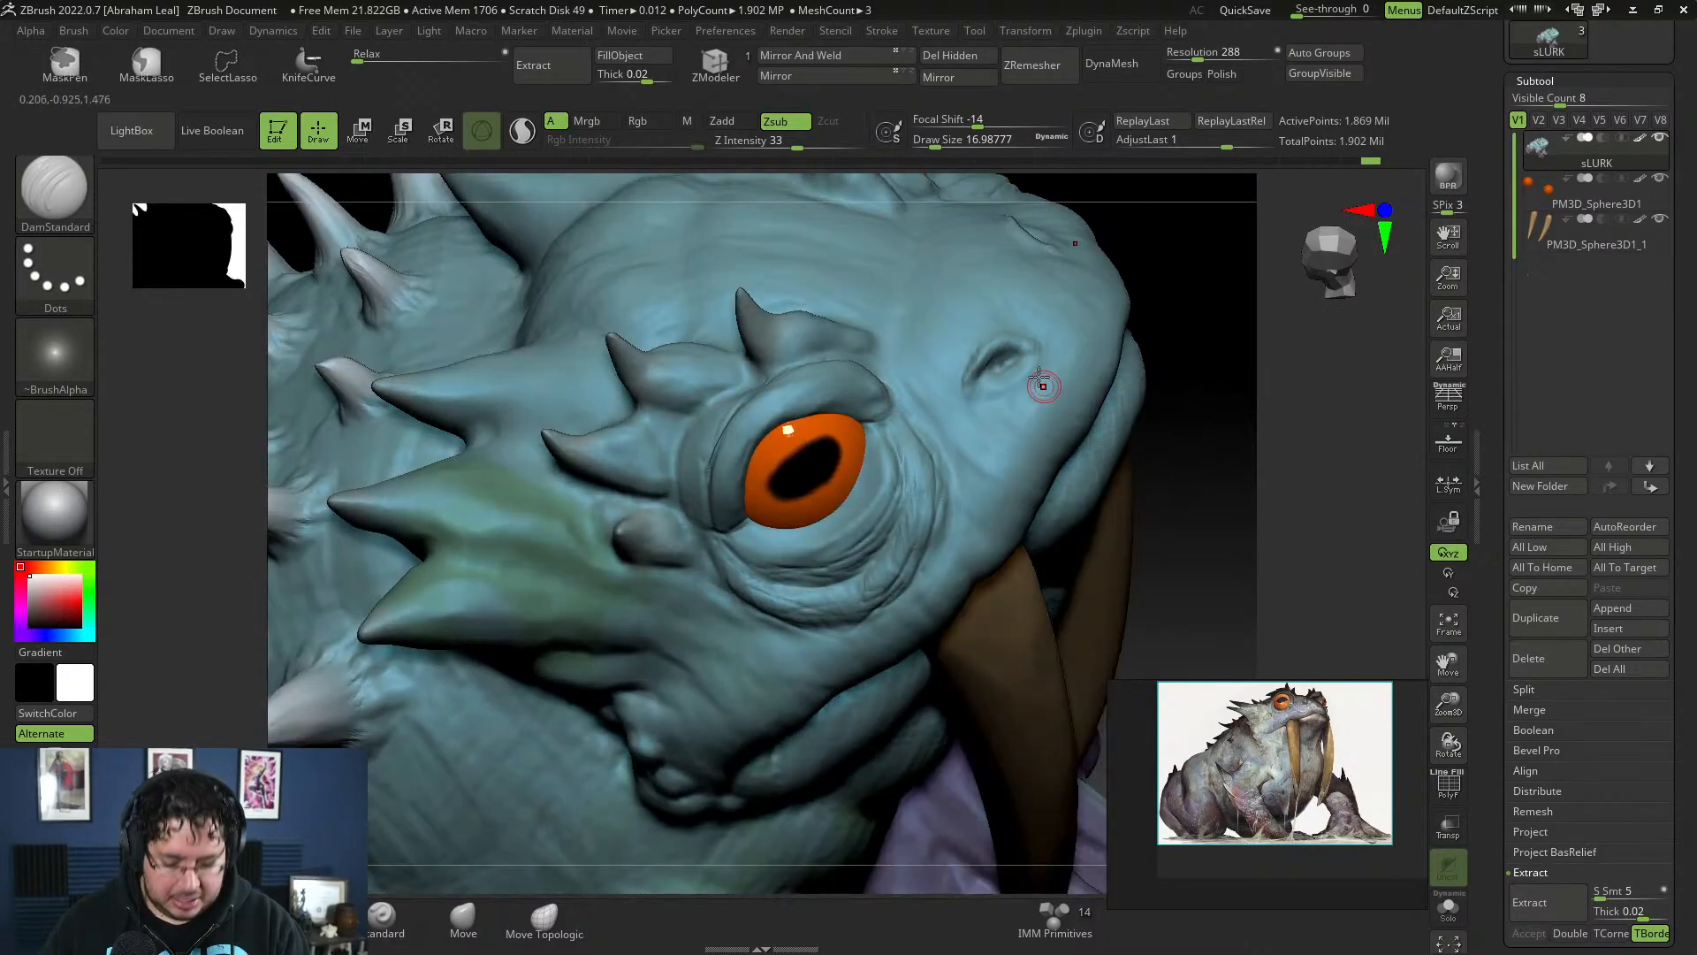
- Build up the upper eyelid along the rim of the eye with ClayBuildup at draw sizes between about 29 and 40
{"action": "key", "text": "b"}
{"action": "key", "text": "c"}
{"action": "key", "text": "b"}
{"action": "key", "text": "space"}
{"action": "left_click_drag", "start_coordinate": [977, 406], "coordinate": [983, 407]}
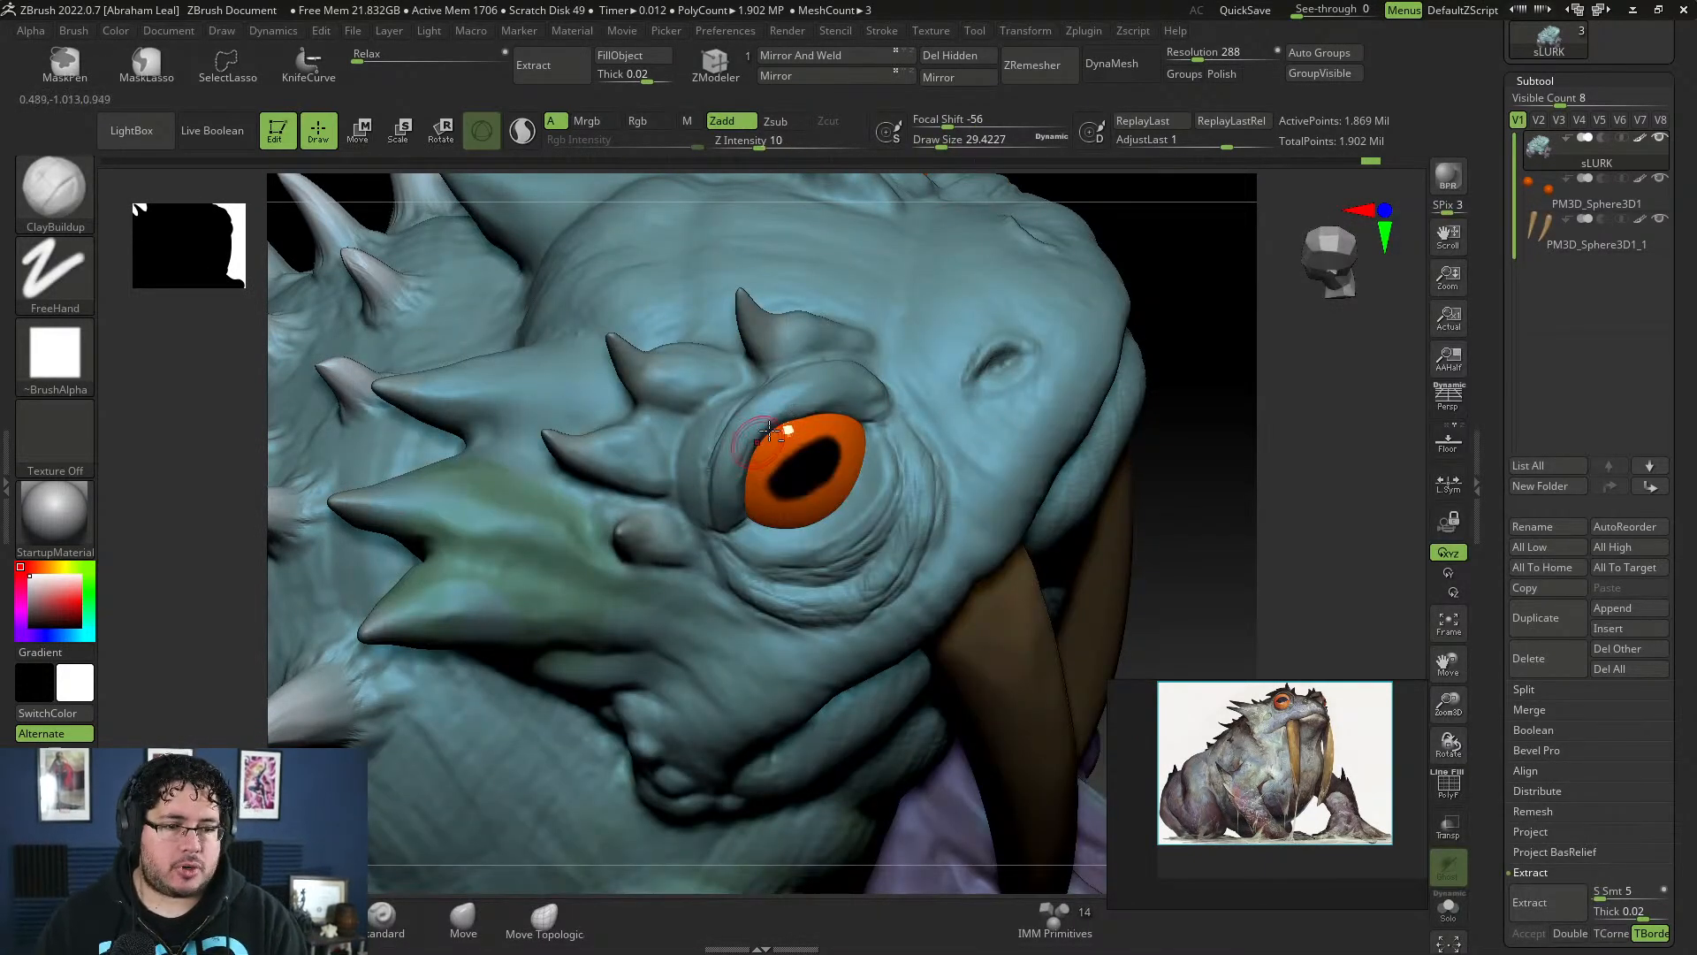
{"action": "key", "text": "space"}
{"action": "left_click_drag", "start_coordinate": [769, 431], "coordinate": [780, 431]}
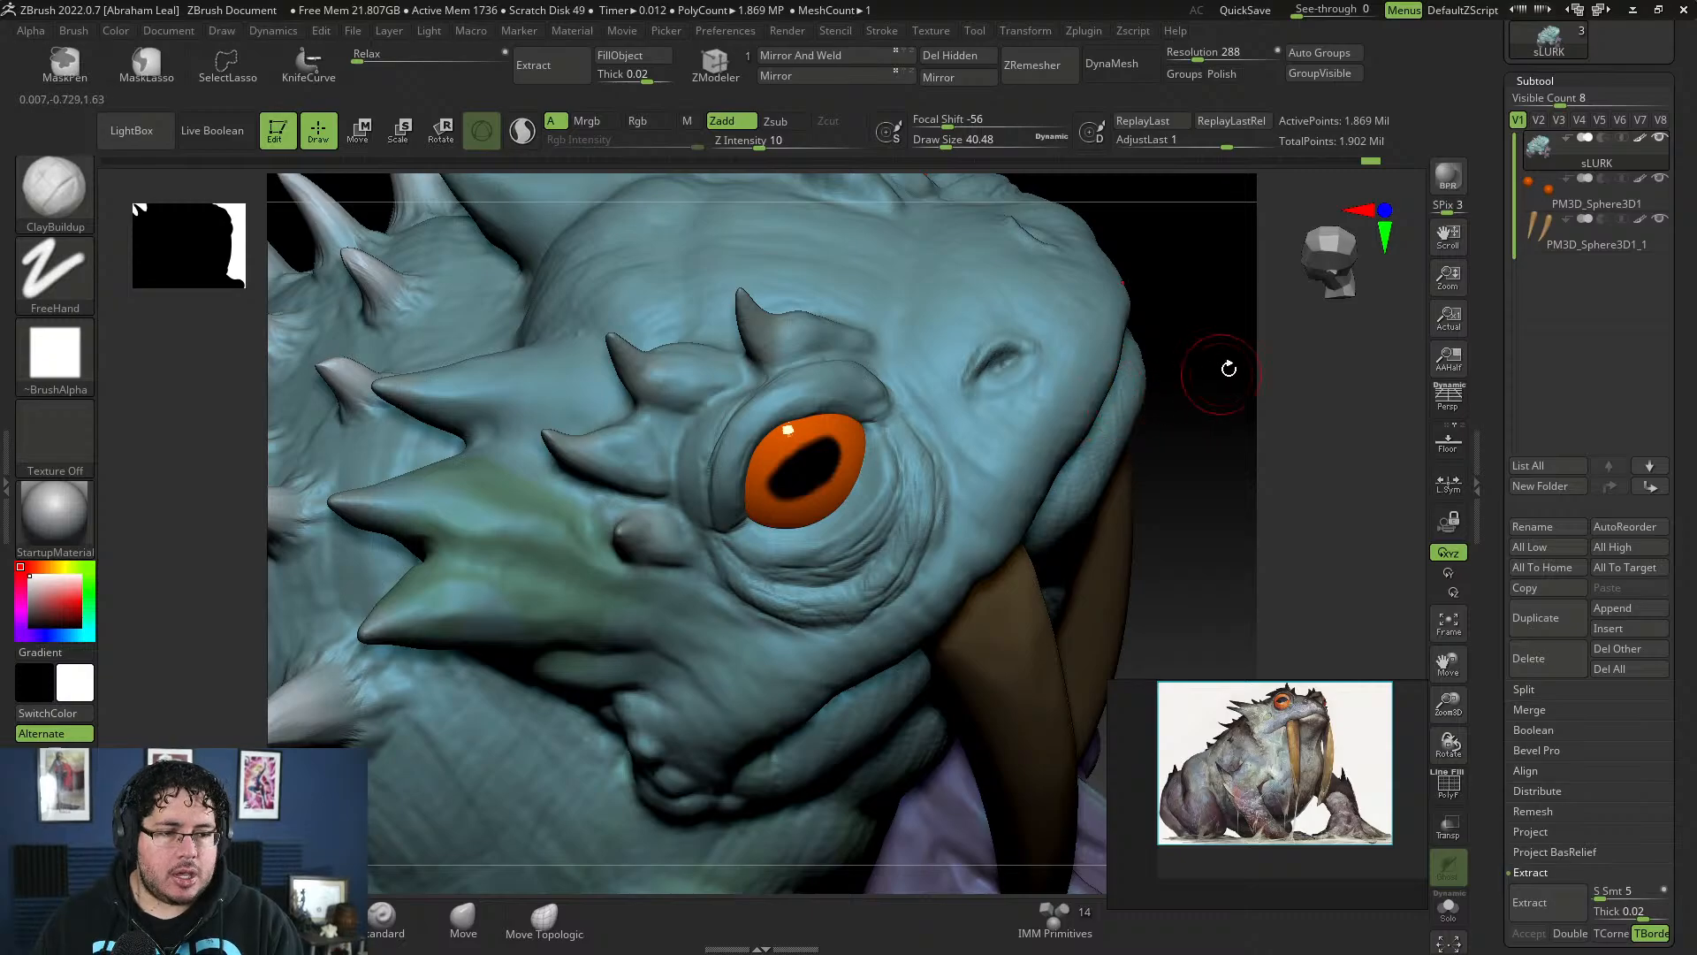
{"action": "left_click_drag", "start_coordinate": [1229, 369], "coordinate": [1132, 331]}
{"action": "key", "text": "space"}
{"action": "left_click_drag", "start_coordinate": [794, 424], "coordinate": [774, 431]}
{"action": "key", "text": "space"}
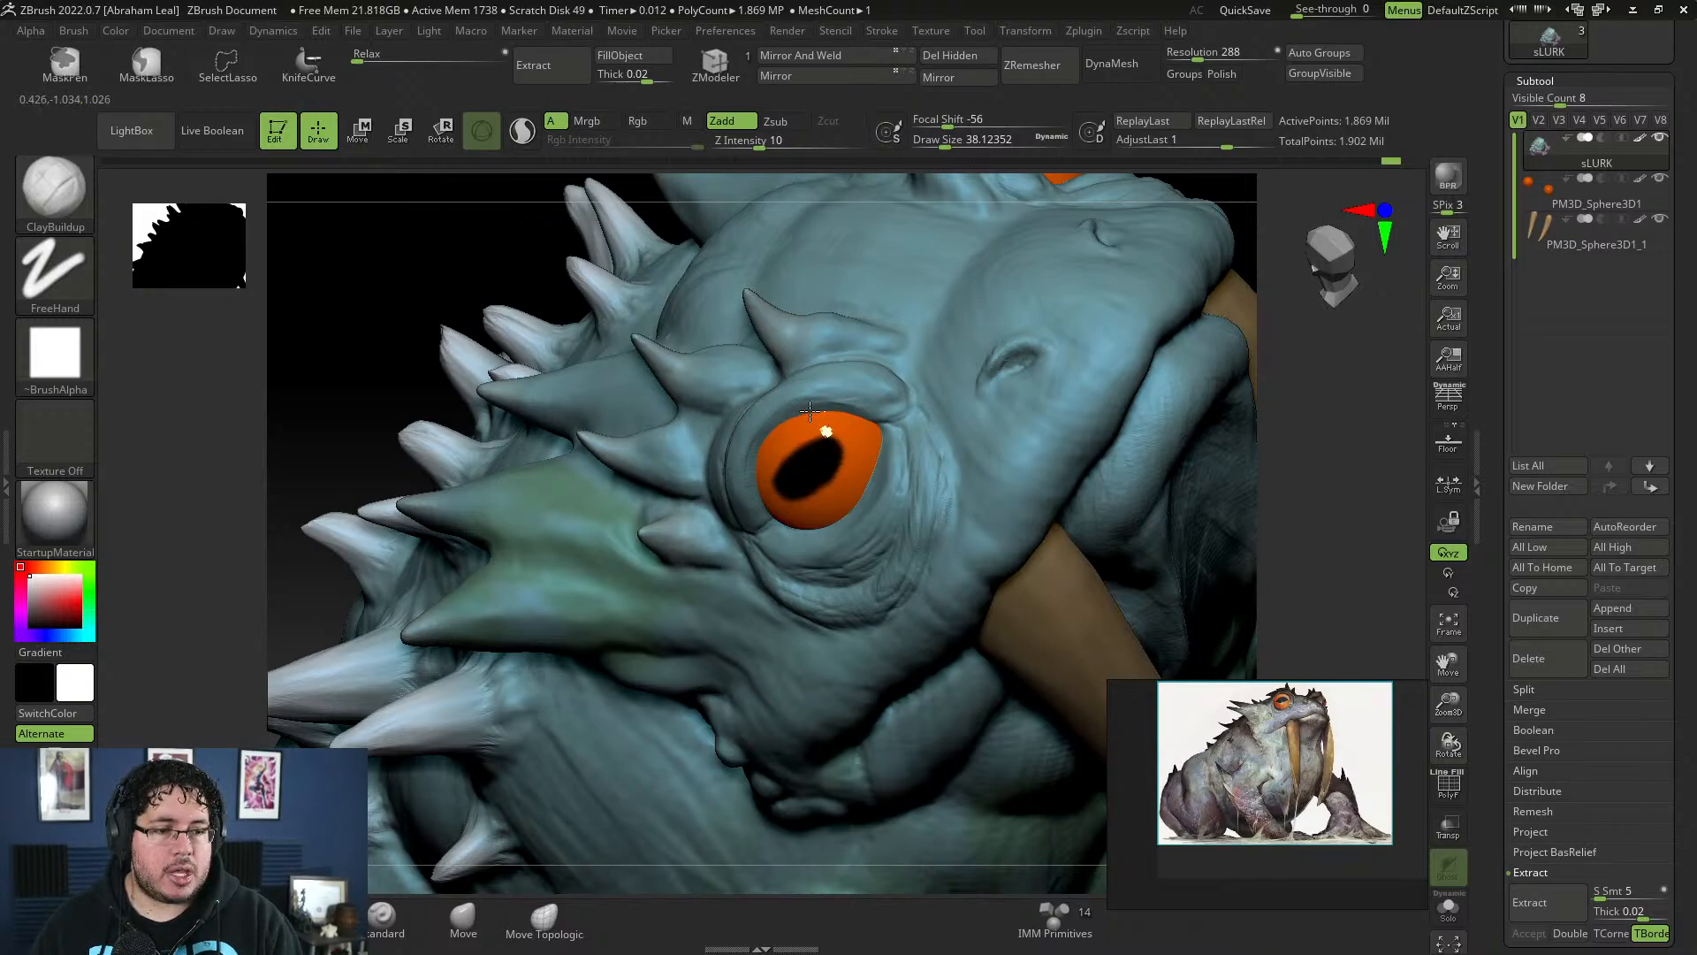
{"action": "left_click_drag", "start_coordinate": [810, 411], "coordinate": [818, 416]}
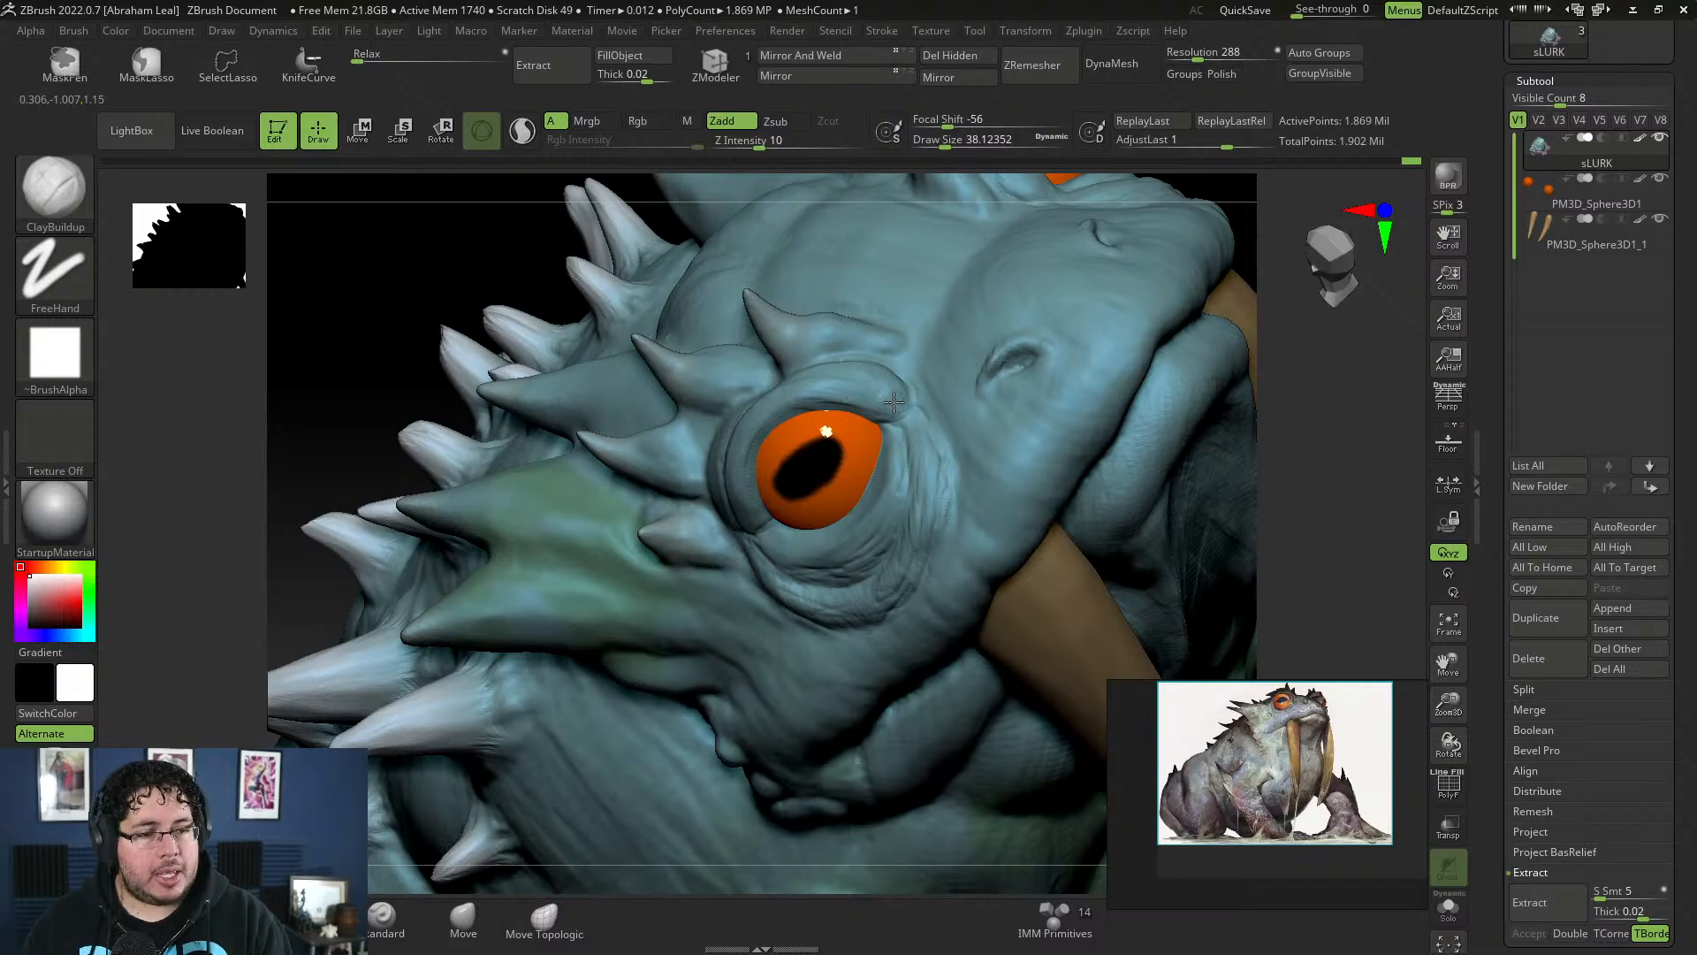
- Undo the last ClayBuildup strokes on the upper eyelid and redo the most recent one
{"action": "right_click_drag", "start_coordinate": [879, 382], "coordinate": [840, 392]}
{"action": "key", "text": "ctrl+z"}
{"action": "key", "text": "ctrl+z"}
{"action": "key", "text": "ctrl+z"}
{"action": "key", "text": "ctrl+z"}
{"action": "key", "text": "ctrl+z"}
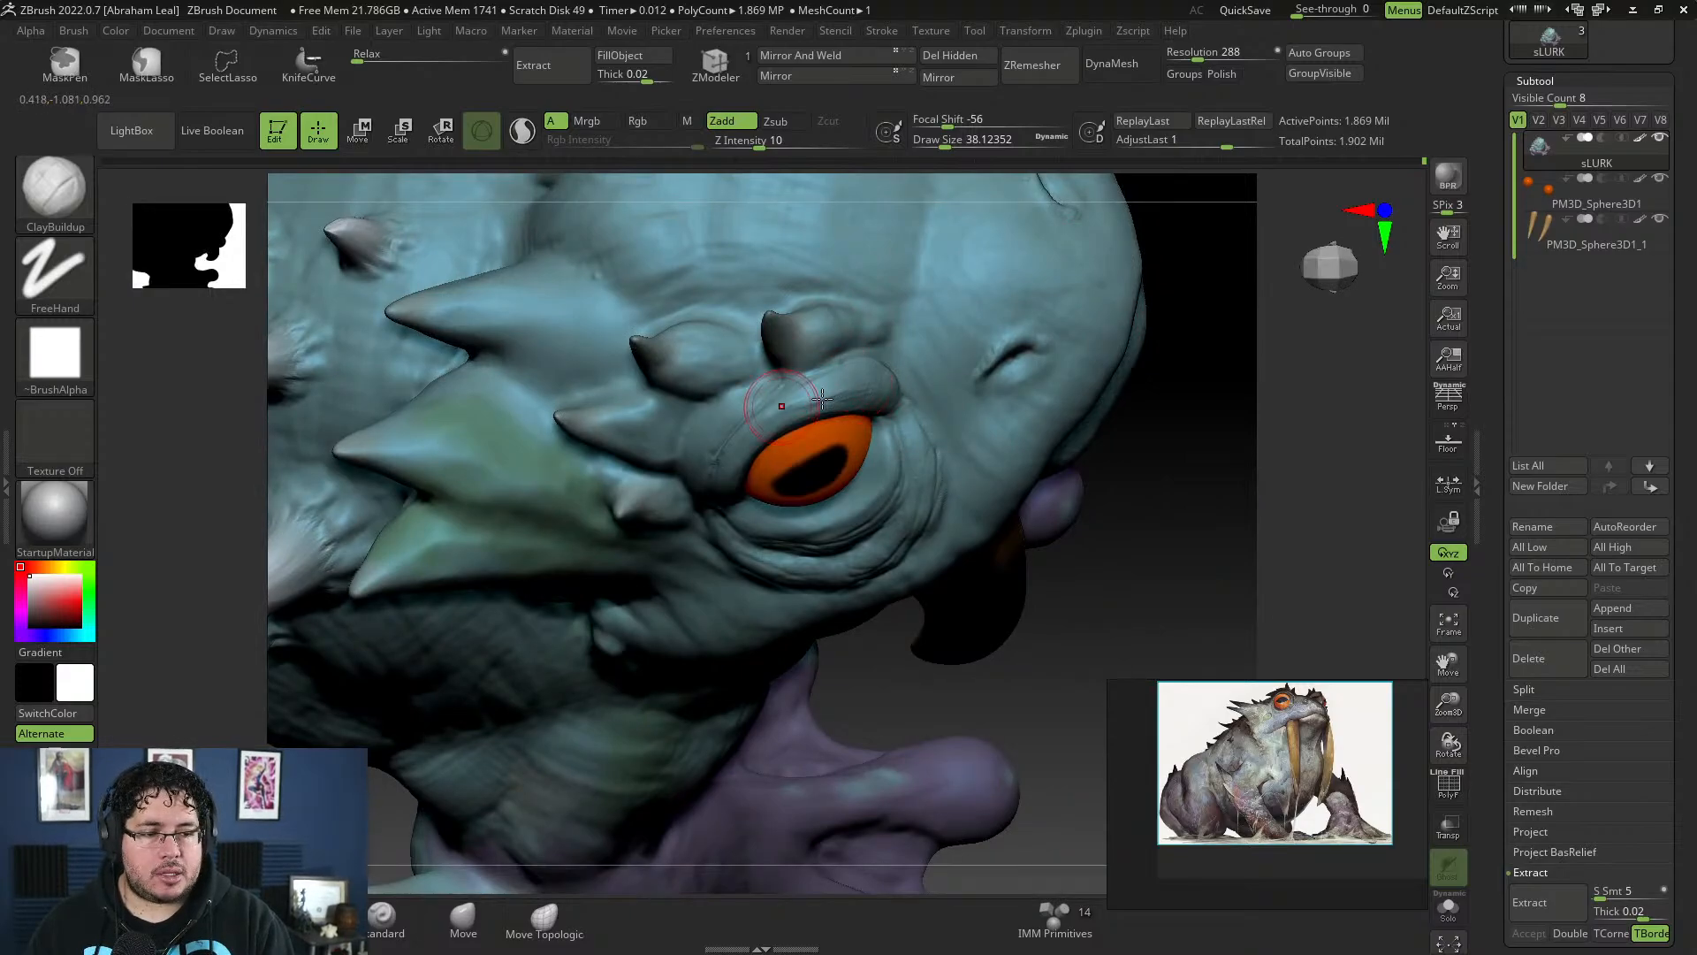
{"action": "key", "text": "ctrl+shift+z"}
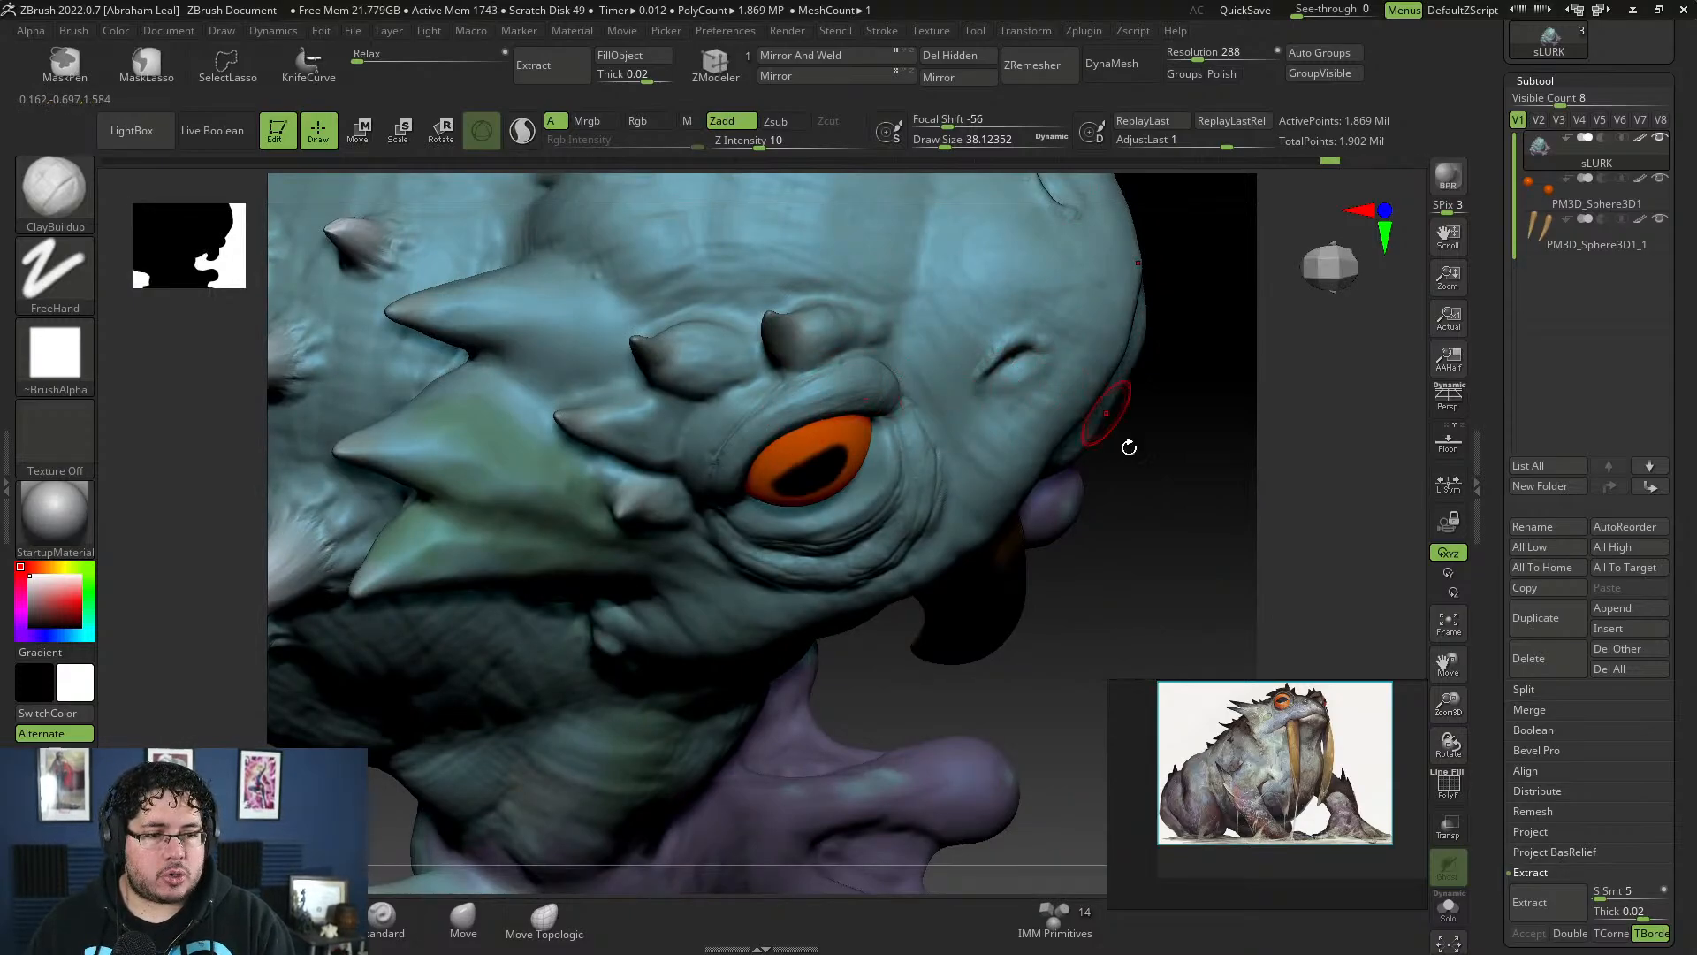
- Reduce the ClayBuildup draw size to about 29, then 22, and build up the lower eyelid near the eye's front corner
{"action": "mouse_move", "coordinate": [1126, 443]}
{"action": "right_mouse_down"}
{"action": "mouse_move", "coordinate": [1200, 439]}
{"action": "mouse_move", "coordinate": [1078, 449]}
{"action": "mouse_move", "coordinate": [1184, 451]}
{"action": "right_mouse_up"}
{"action": "key", "text": "space"}
{"action": "left_click_drag", "start_coordinate": [1144, 459], "coordinate": [1139, 459]}
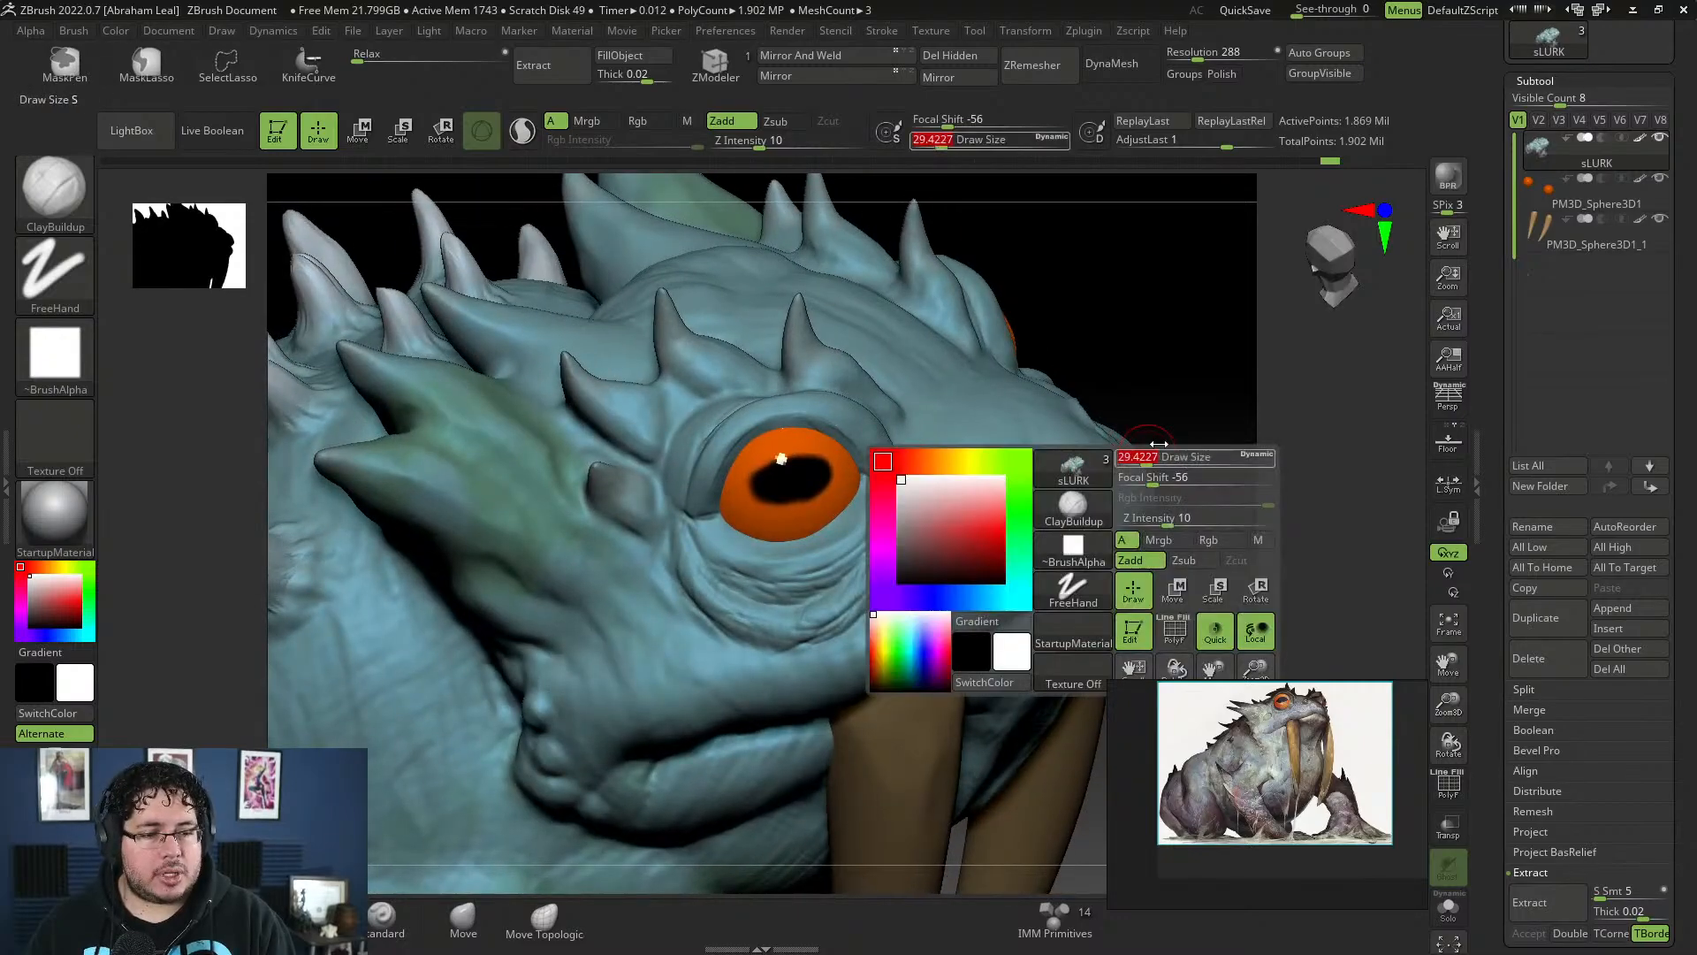
{"action": "right_click_drag", "start_coordinate": [1140, 459], "coordinate": [1176, 449]}
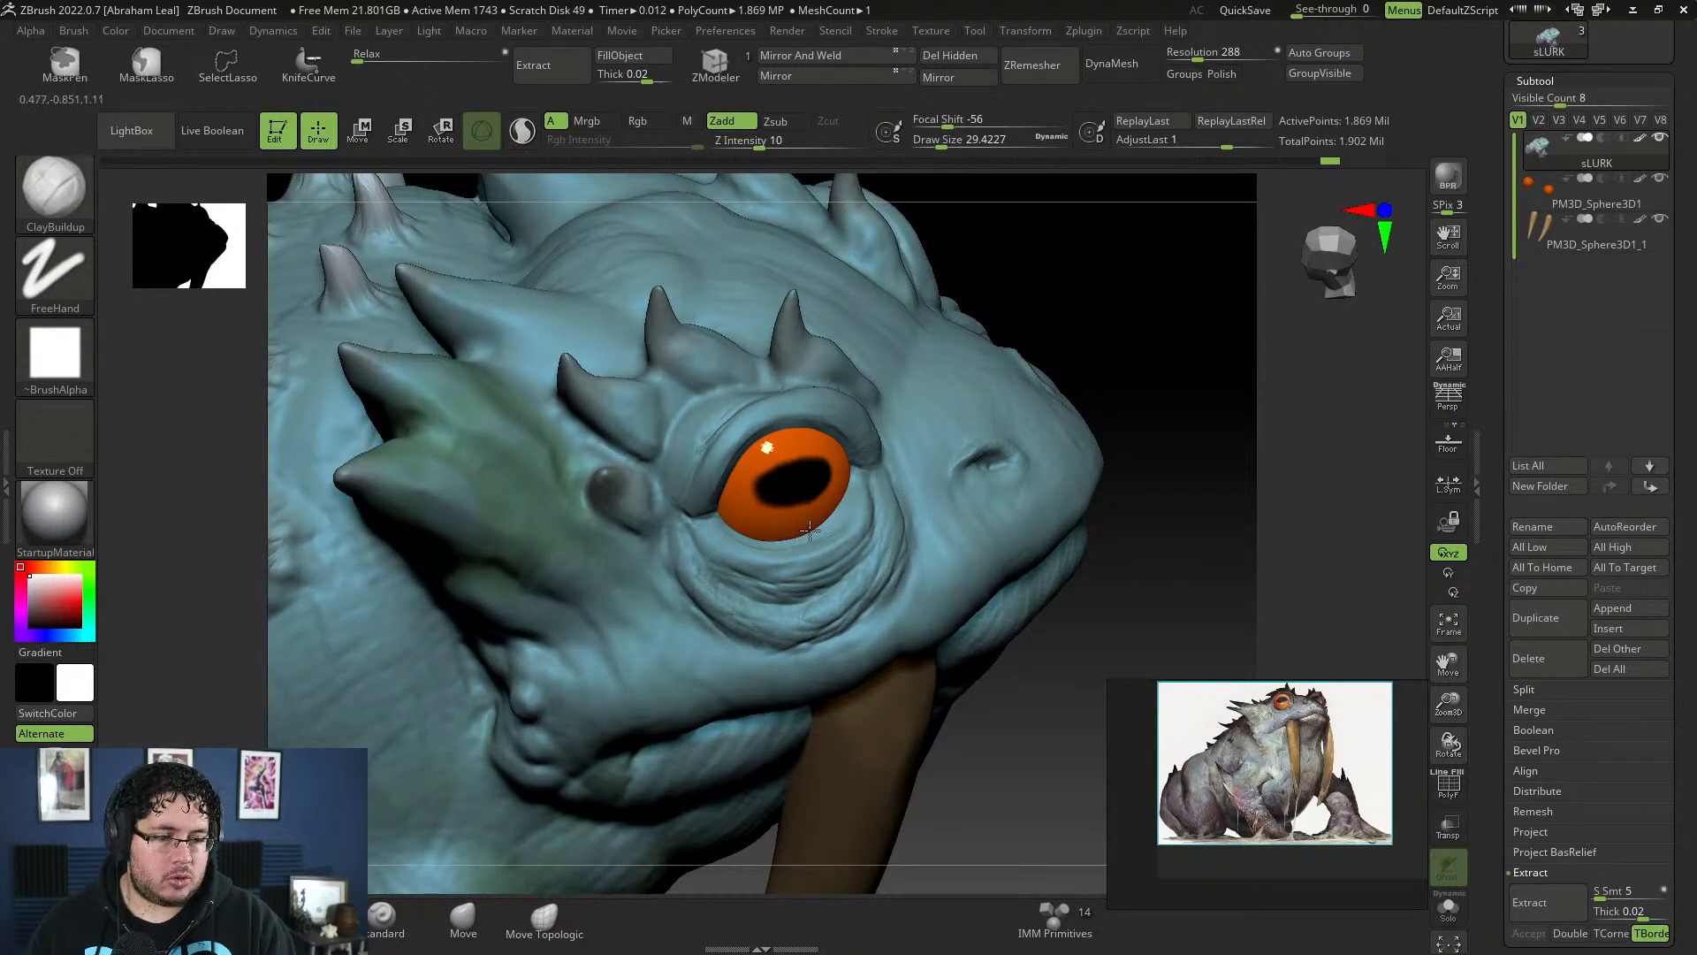
{"action": "key", "text": "space"}
{"action": "left_click_drag", "start_coordinate": [826, 505], "coordinate": [822, 506]}
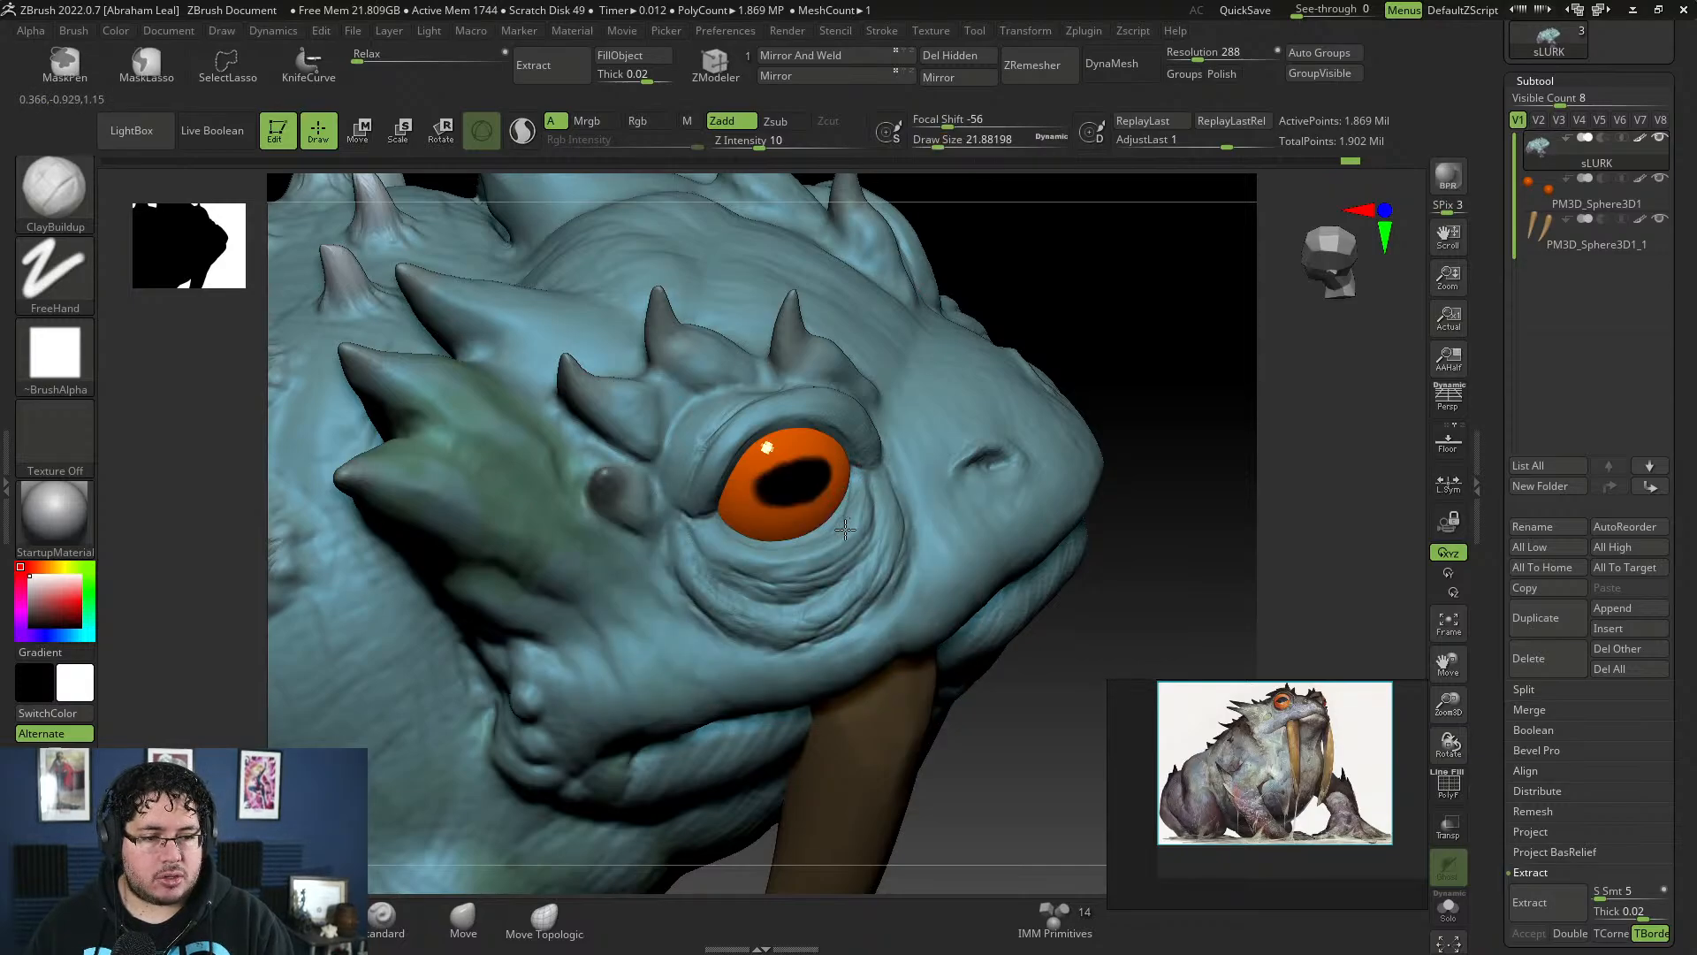
{"action": "right_click_drag", "start_coordinate": [841, 506], "coordinate": [1052, 393]}
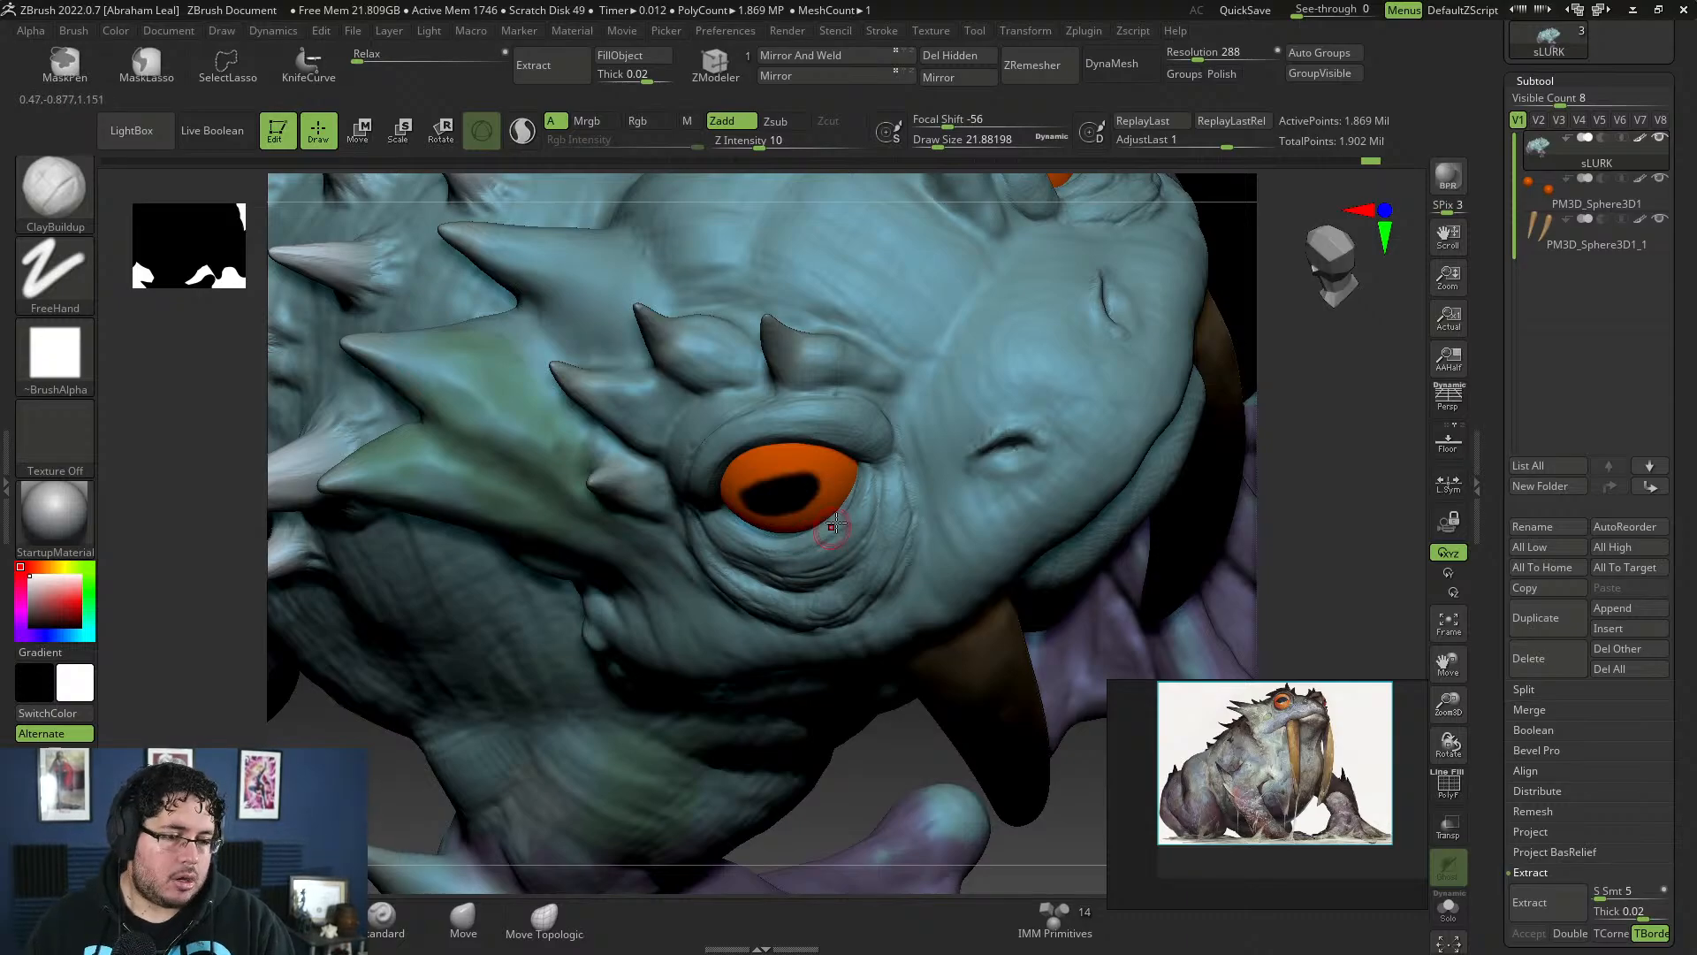
{"action": "right_click_drag", "start_coordinate": [935, 568], "coordinate": [1258, 470]}
- Carve creases into the lower eyelid and around the eye's front corner with DamStandard at a draw size of about 22
{"action": "key", "text": "b"}
{"action": "key", "text": "d"}
{"action": "key", "text": "s"}
{"action": "key", "text": "space"}
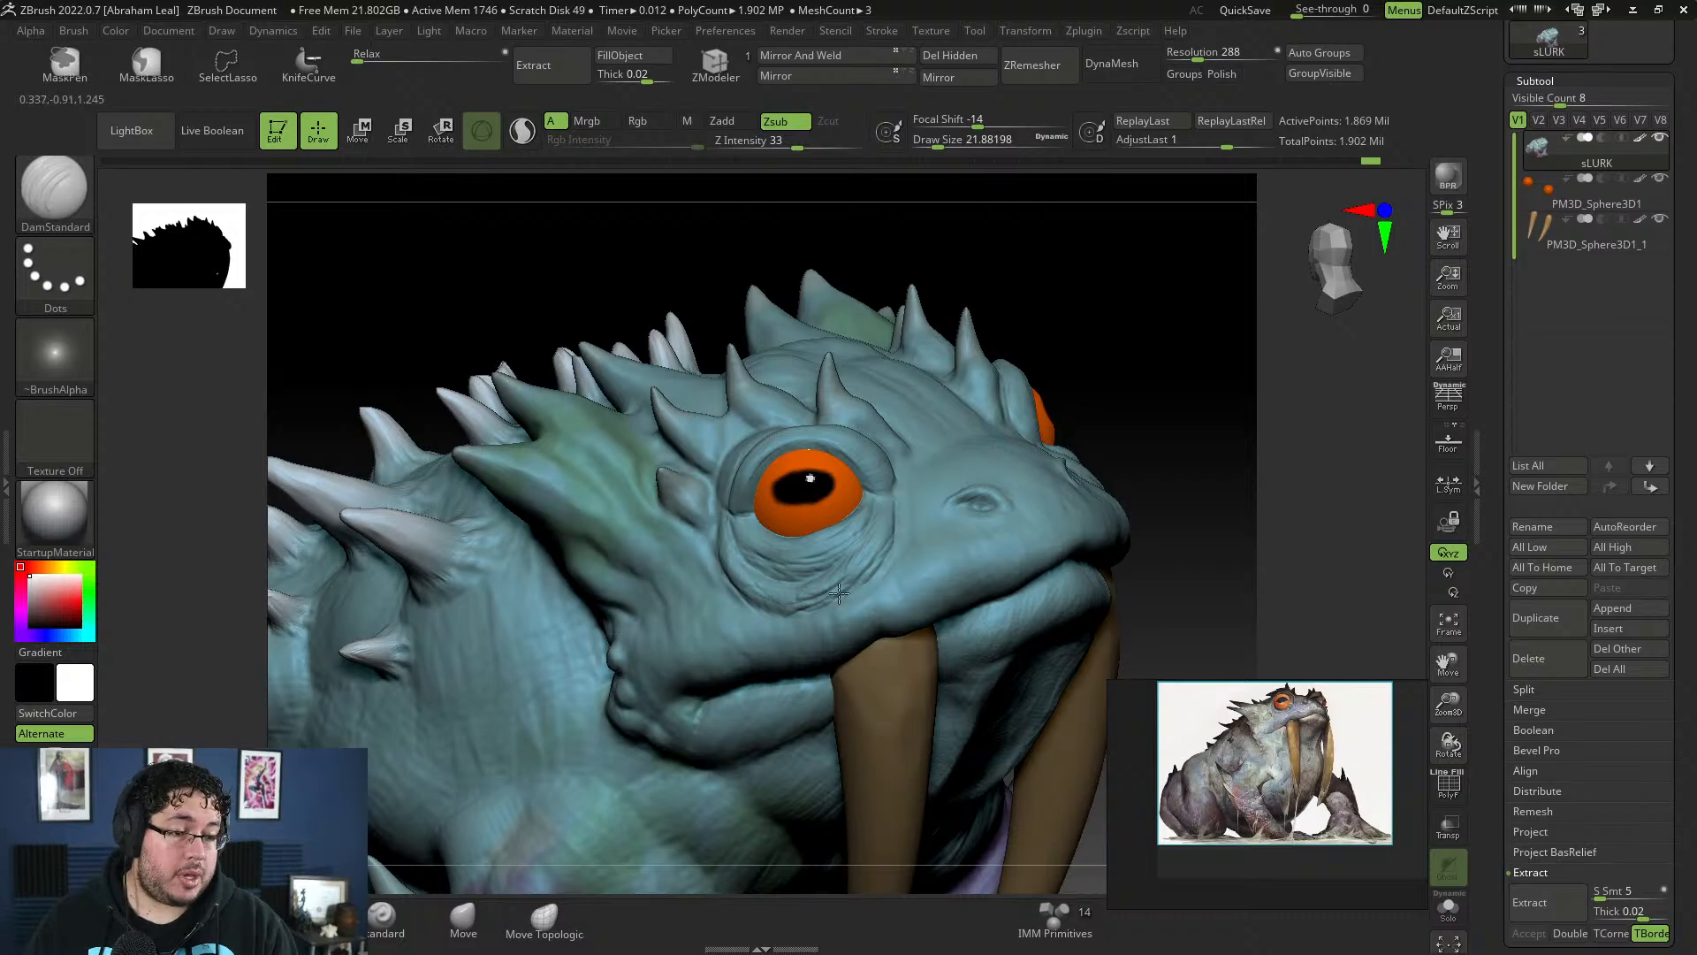
{"action": "mouse_move", "coordinate": [759, 500]}
{"action": "left_mouse_down"}
{"action": "mouse_move", "coordinate": [771, 541]}
{"action": "mouse_move", "coordinate": [840, 532]}
{"action": "mouse_move", "coordinate": [855, 493]}
{"action": "left_mouse_up"}
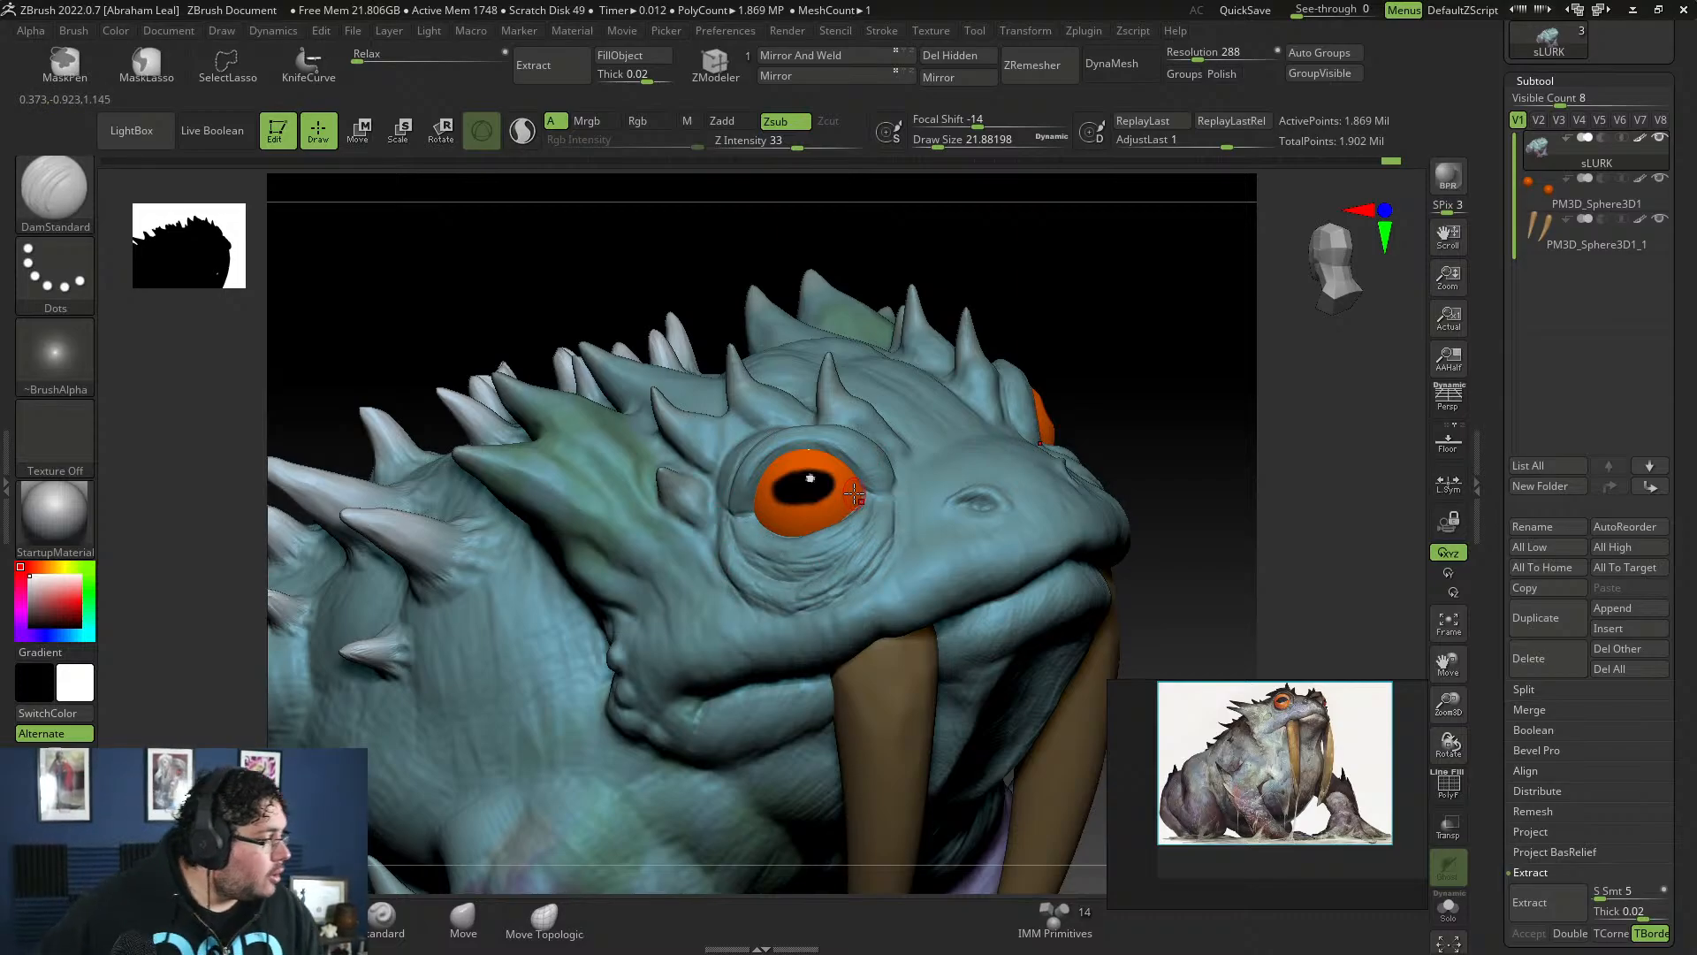
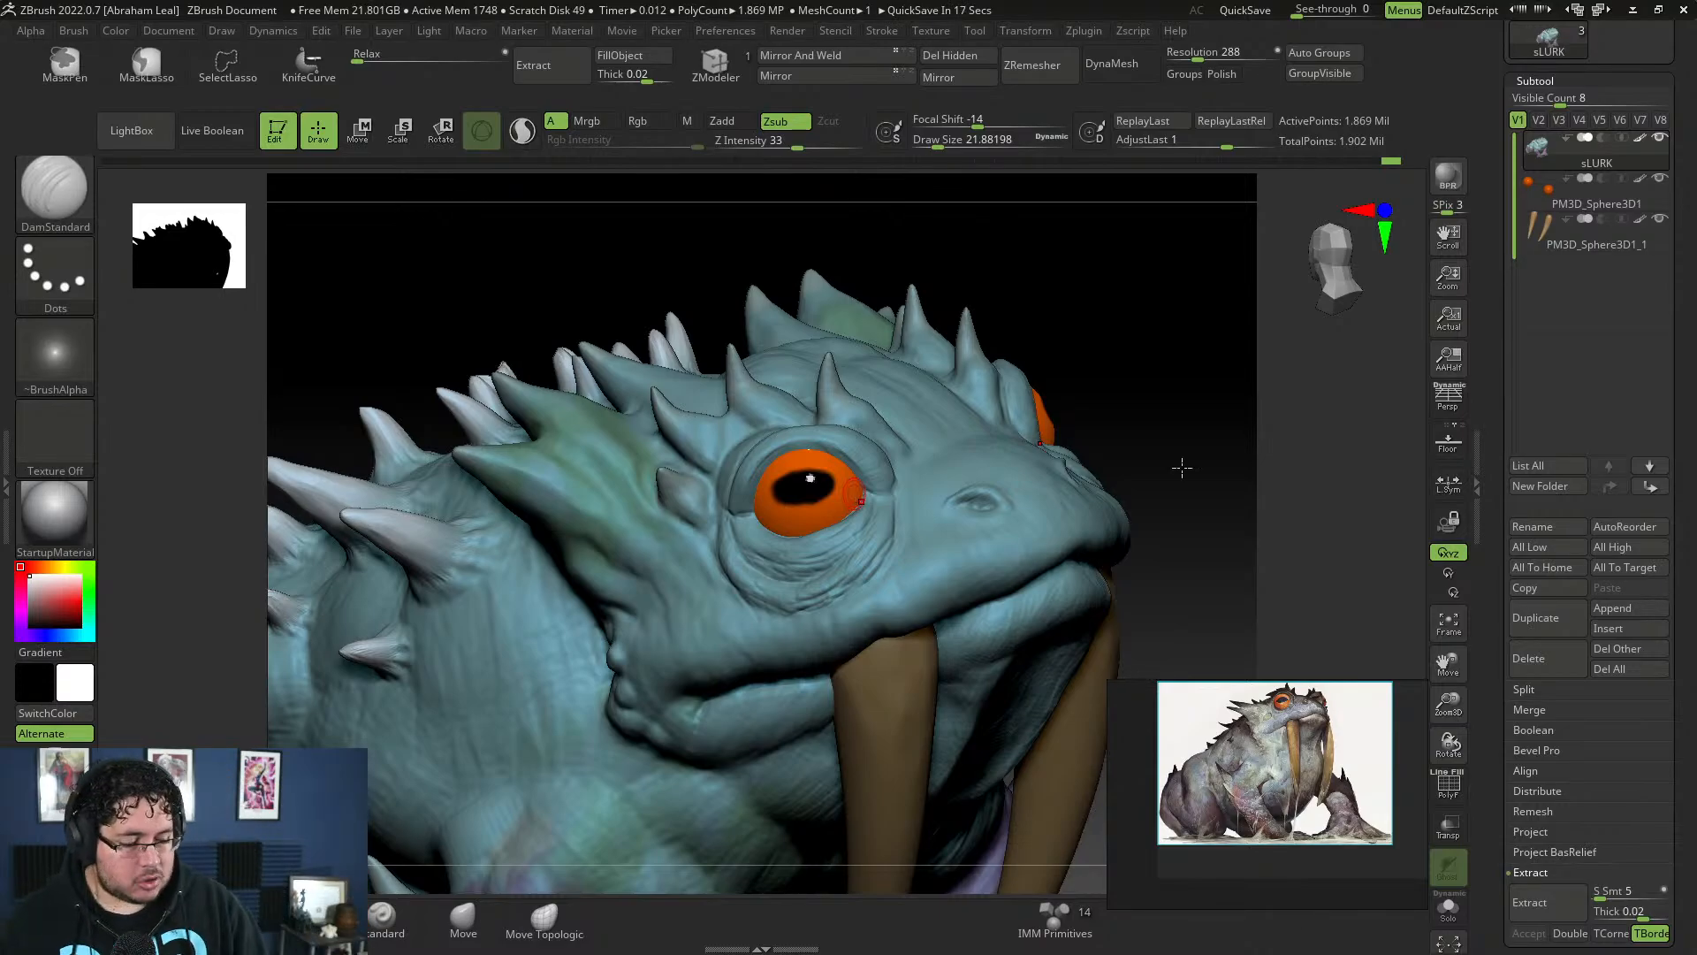
- Carve the mouth corner and the line between the lips back from the tusk with DamStandard at a draw size of about 27
{"action": "mouse_move", "coordinate": [1182, 468]}
{"action": "left_mouse_down"}
{"action": "mouse_move", "coordinate": [1148, 470]}
{"action": "mouse_move", "coordinate": [1195, 394]}
{"action": "left_mouse_up"}
{"action": "key", "text": "b"}
{"action": "key", "text": "d"}
{"action": "key", "text": "s"}
{"action": "key", "text": "space"}
{"action": "left_click_drag", "start_coordinate": [742, 509], "coordinate": [750, 508]}
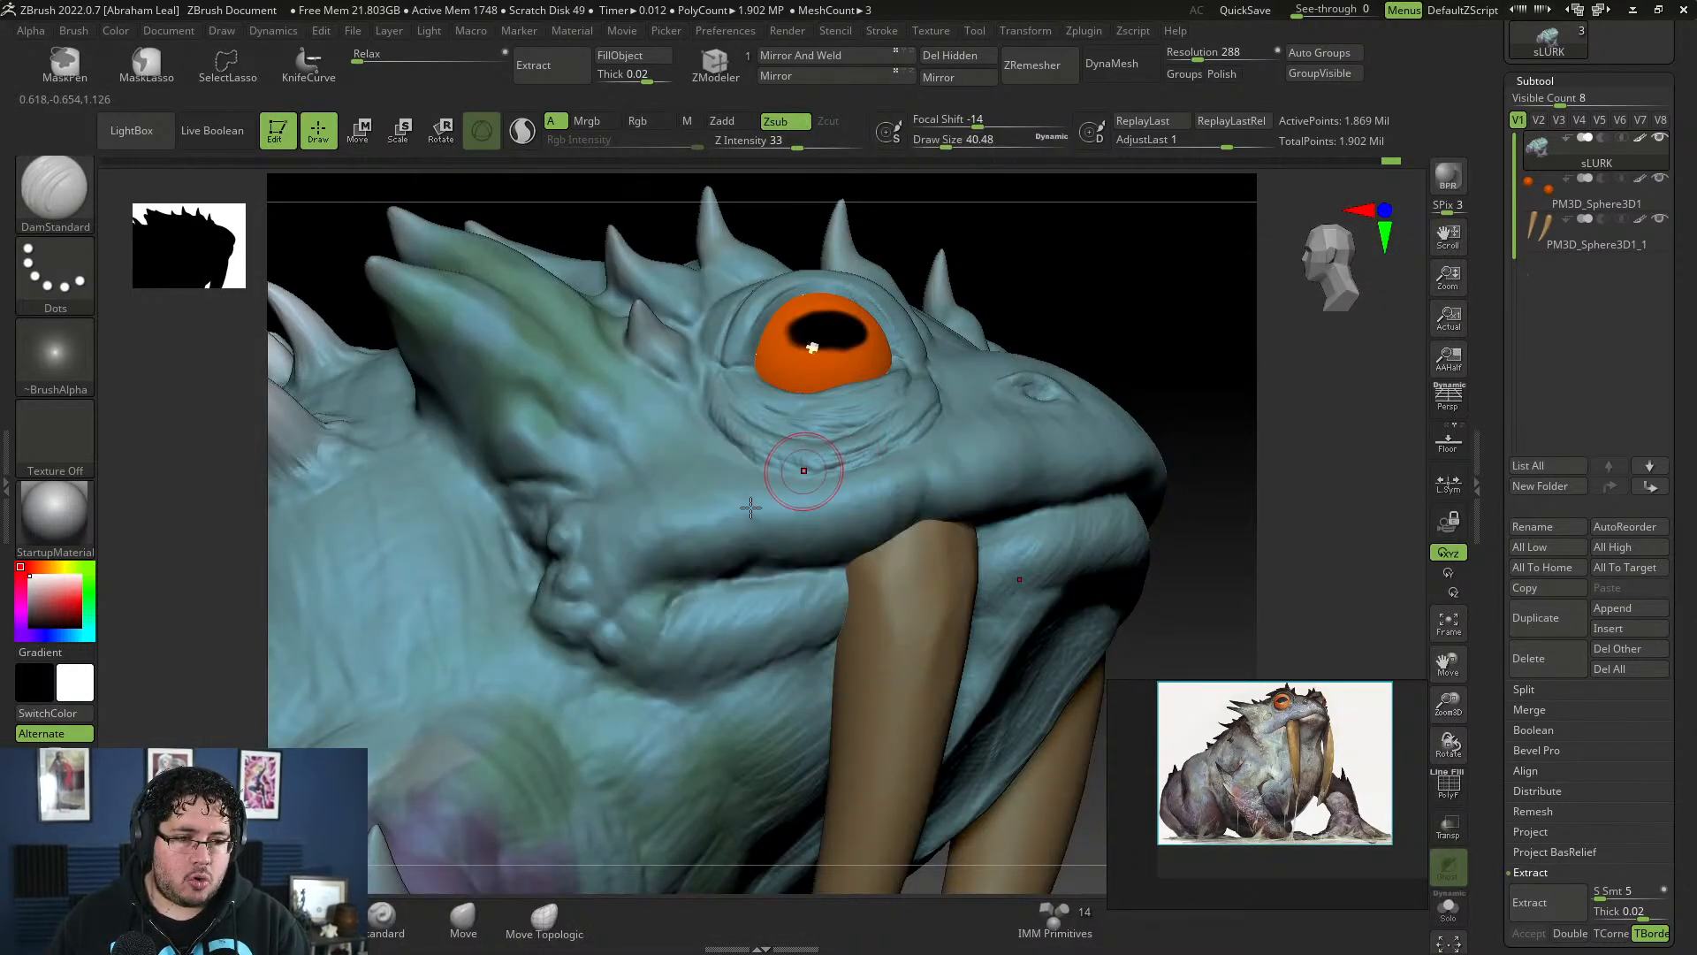
{"action": "key", "text": "space"}
{"action": "key", "text": "space"}
{"action": "mouse_move", "coordinate": [649, 583]}
{"action": "left_mouse_down"}
{"action": "mouse_move", "coordinate": [594, 628]}
{"action": "mouse_move", "coordinate": [650, 594]}
{"action": "mouse_move", "coordinate": [848, 570]}
{"action": "left_mouse_up"}
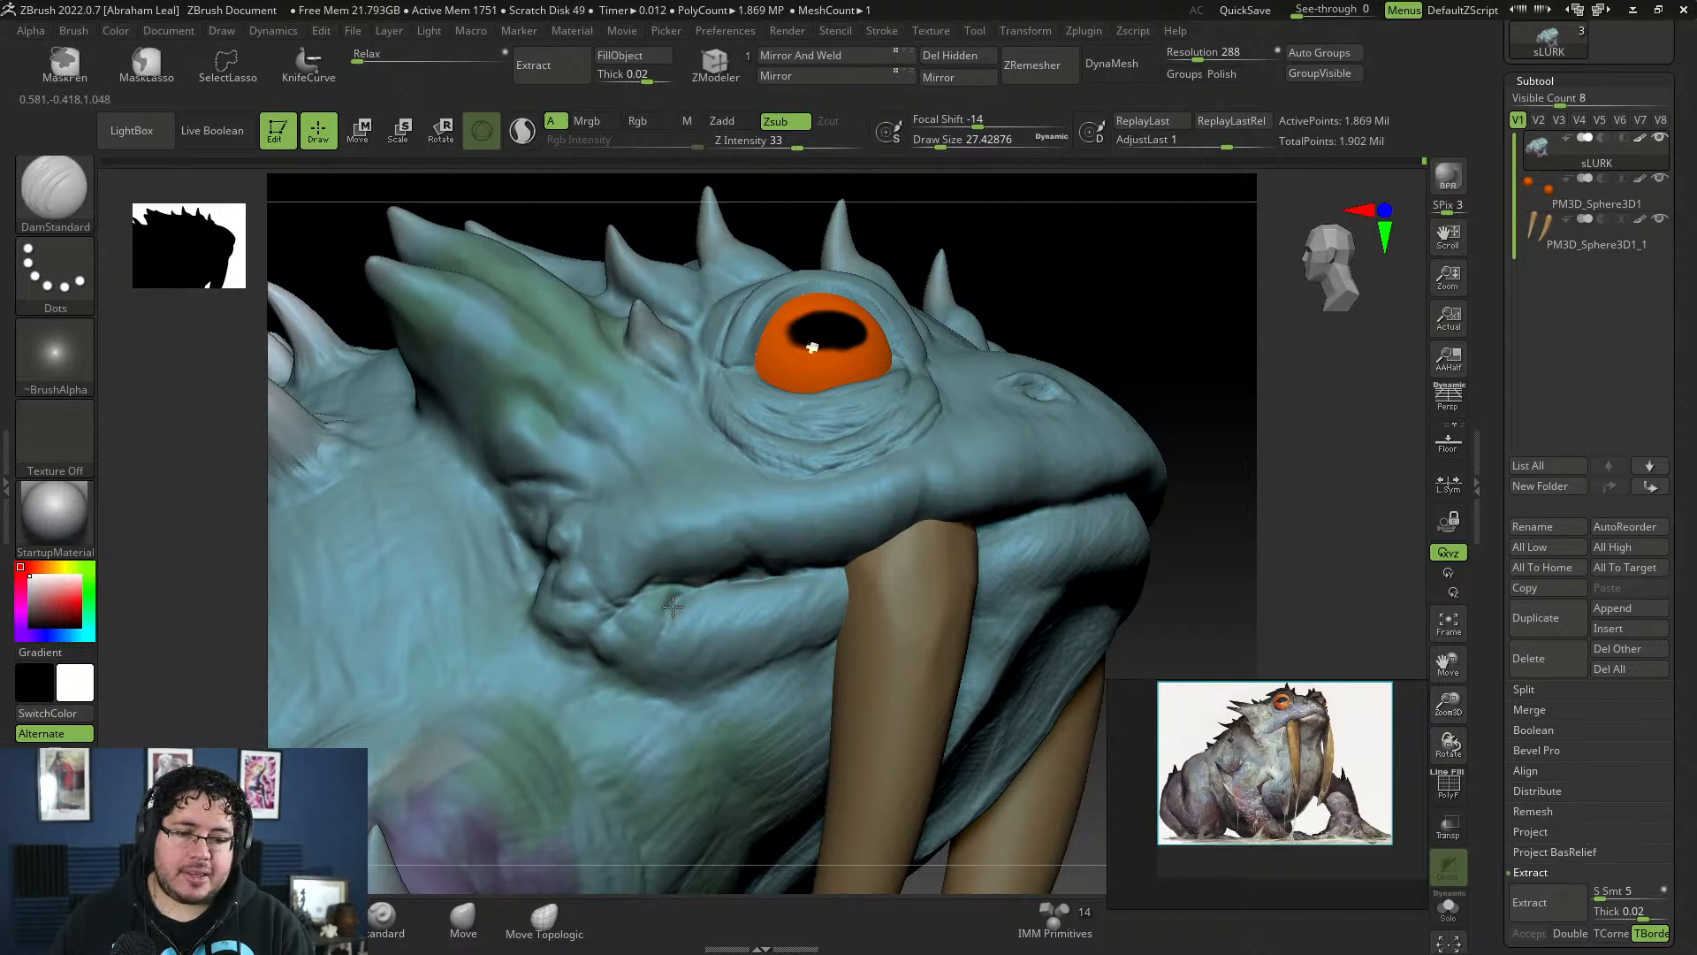
{"action": "left_click_drag", "start_coordinate": [706, 584], "coordinate": [649, 577]}
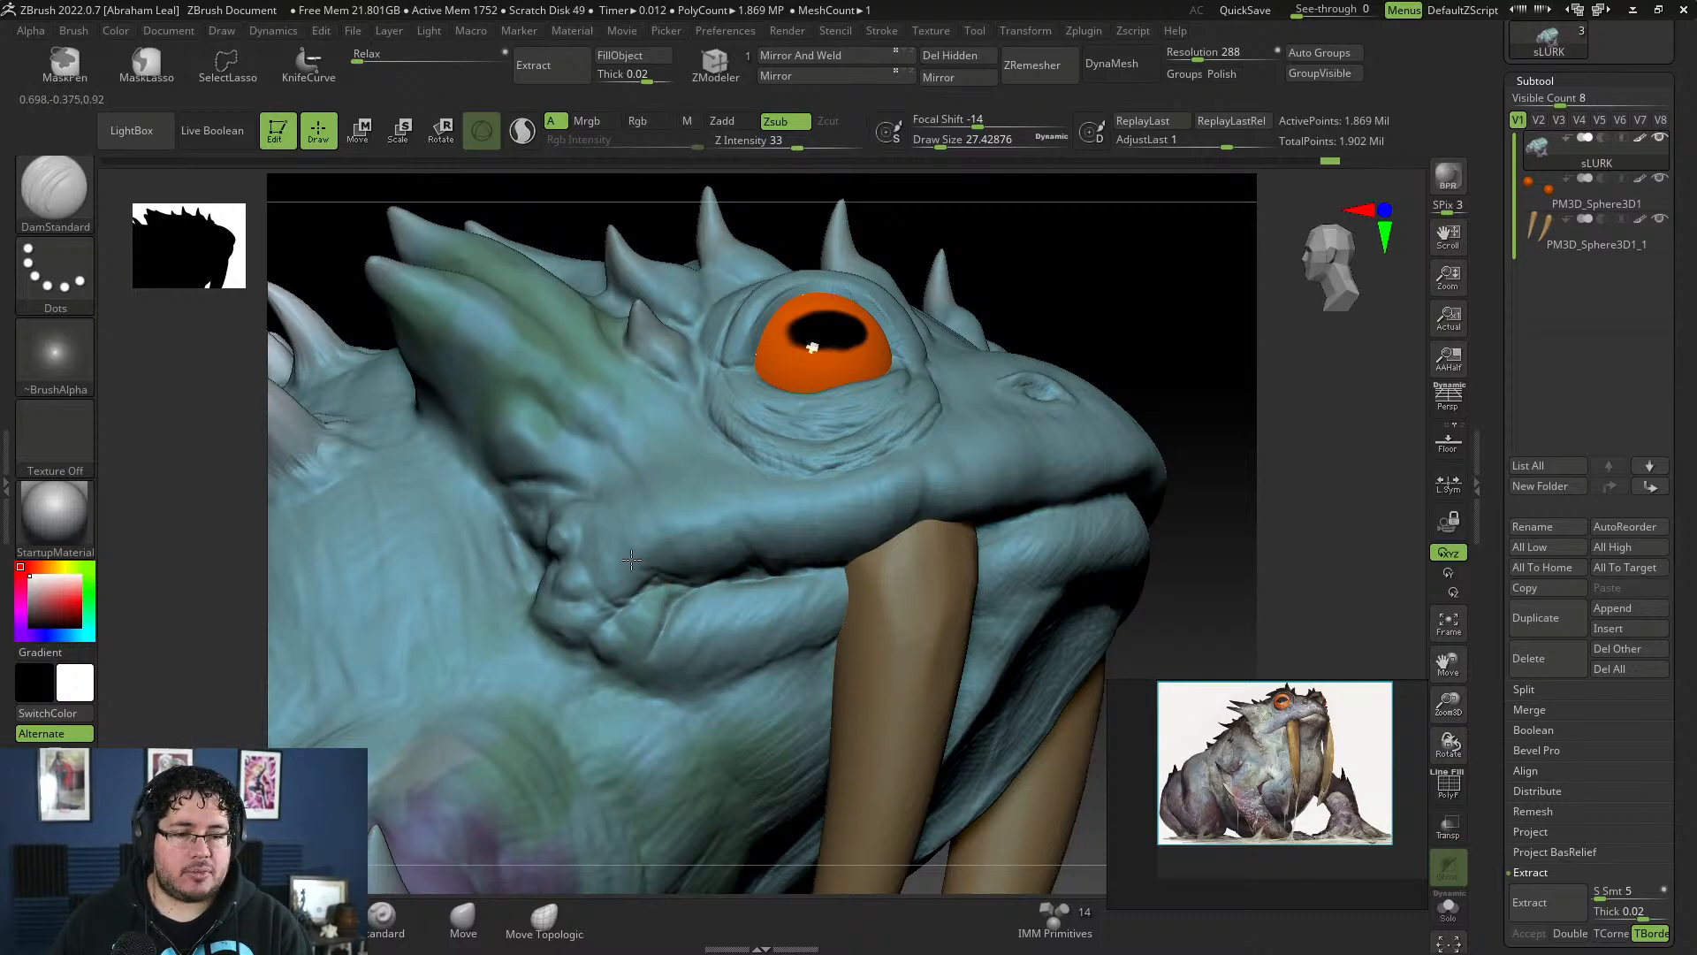
{"action": "left_click_drag", "start_coordinate": [779, 579], "coordinate": [855, 569]}
- Carve a crease in the upper lip above the tusk and deepen the fold along the underside of the lower lip
{"action": "left_click_drag", "start_coordinate": [1194, 350], "coordinate": [1322, 375]}
{"action": "mouse_move", "coordinate": [913, 469]}
{"action": "left_mouse_down"}
{"action": "mouse_move", "coordinate": [907, 529]}
{"action": "mouse_move", "coordinate": [932, 513]}
{"action": "left_mouse_up"}
{"action": "left_click_drag", "start_coordinate": [1245, 360], "coordinate": [1177, 375]}
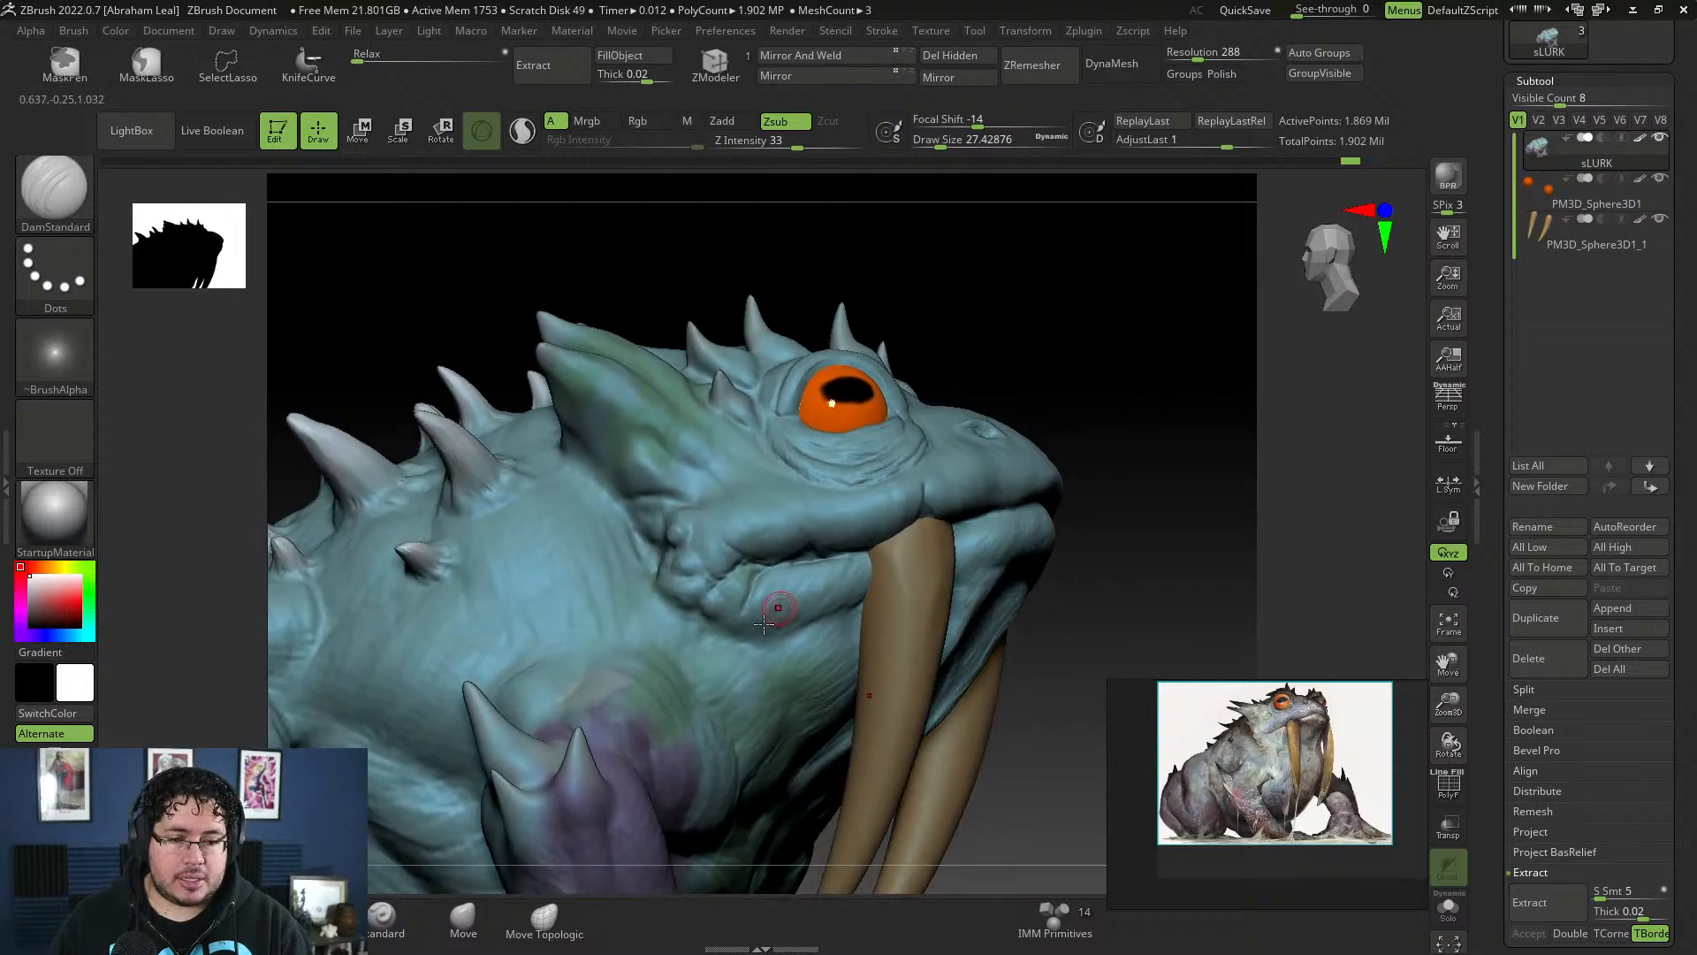
{"action": "left_click_drag", "start_coordinate": [732, 631], "coordinate": [833, 617]}
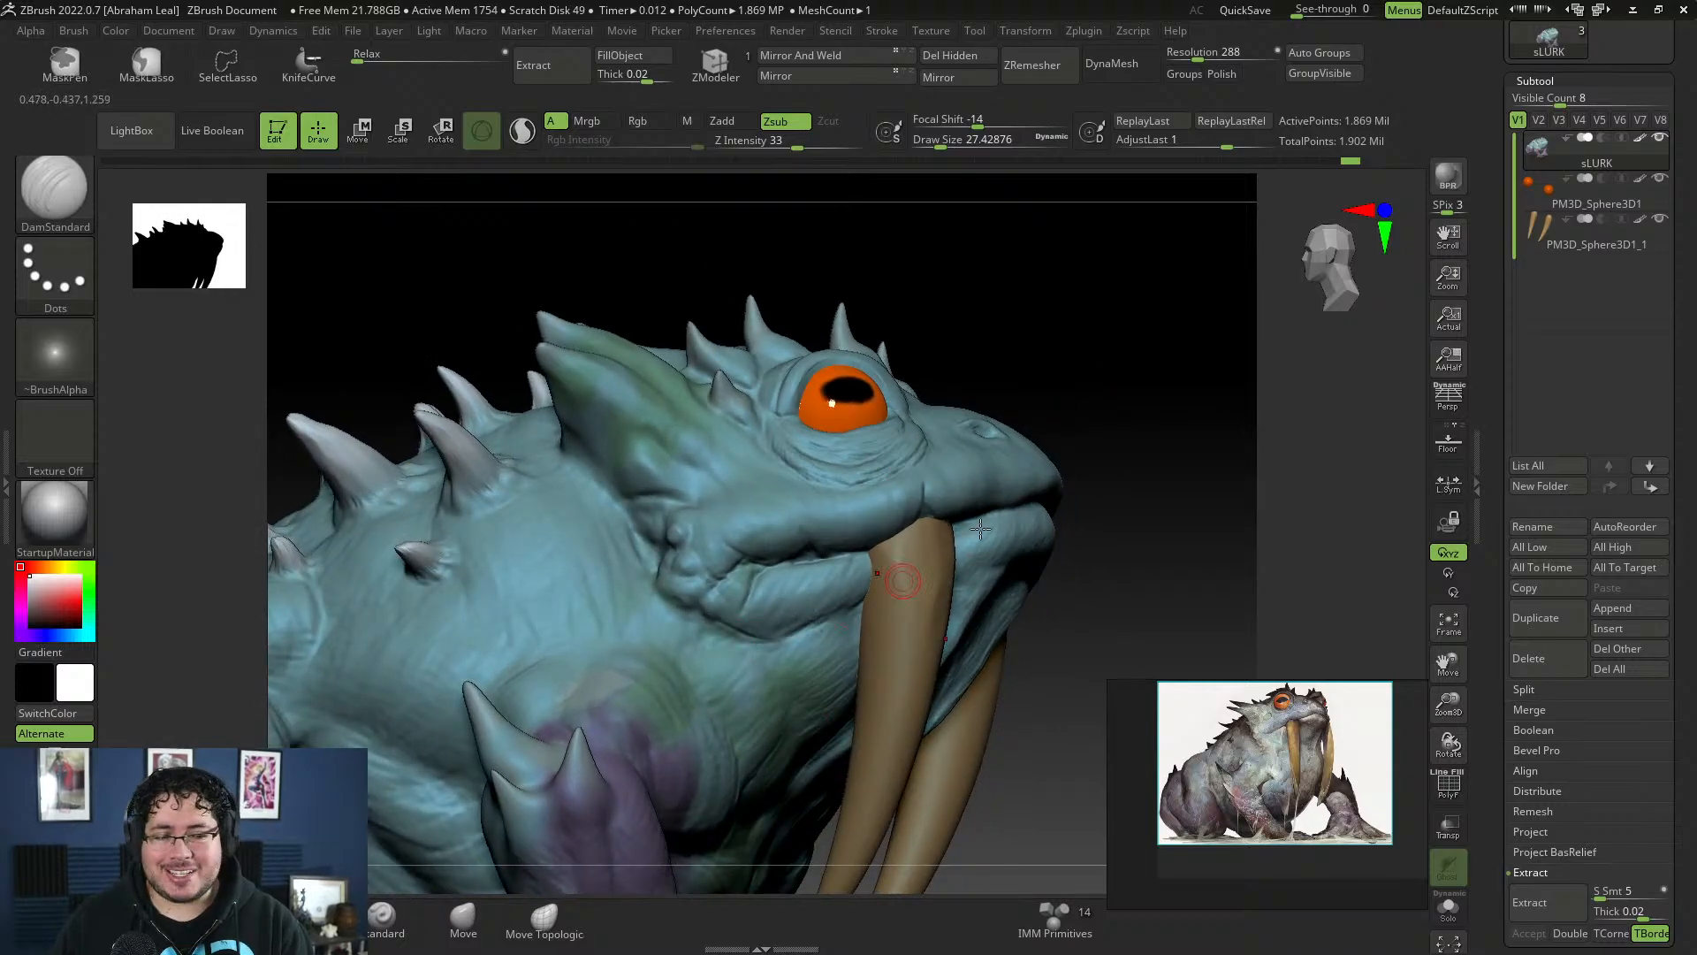
{"action": "left_click_drag", "start_coordinate": [1145, 470], "coordinate": [1154, 619]}
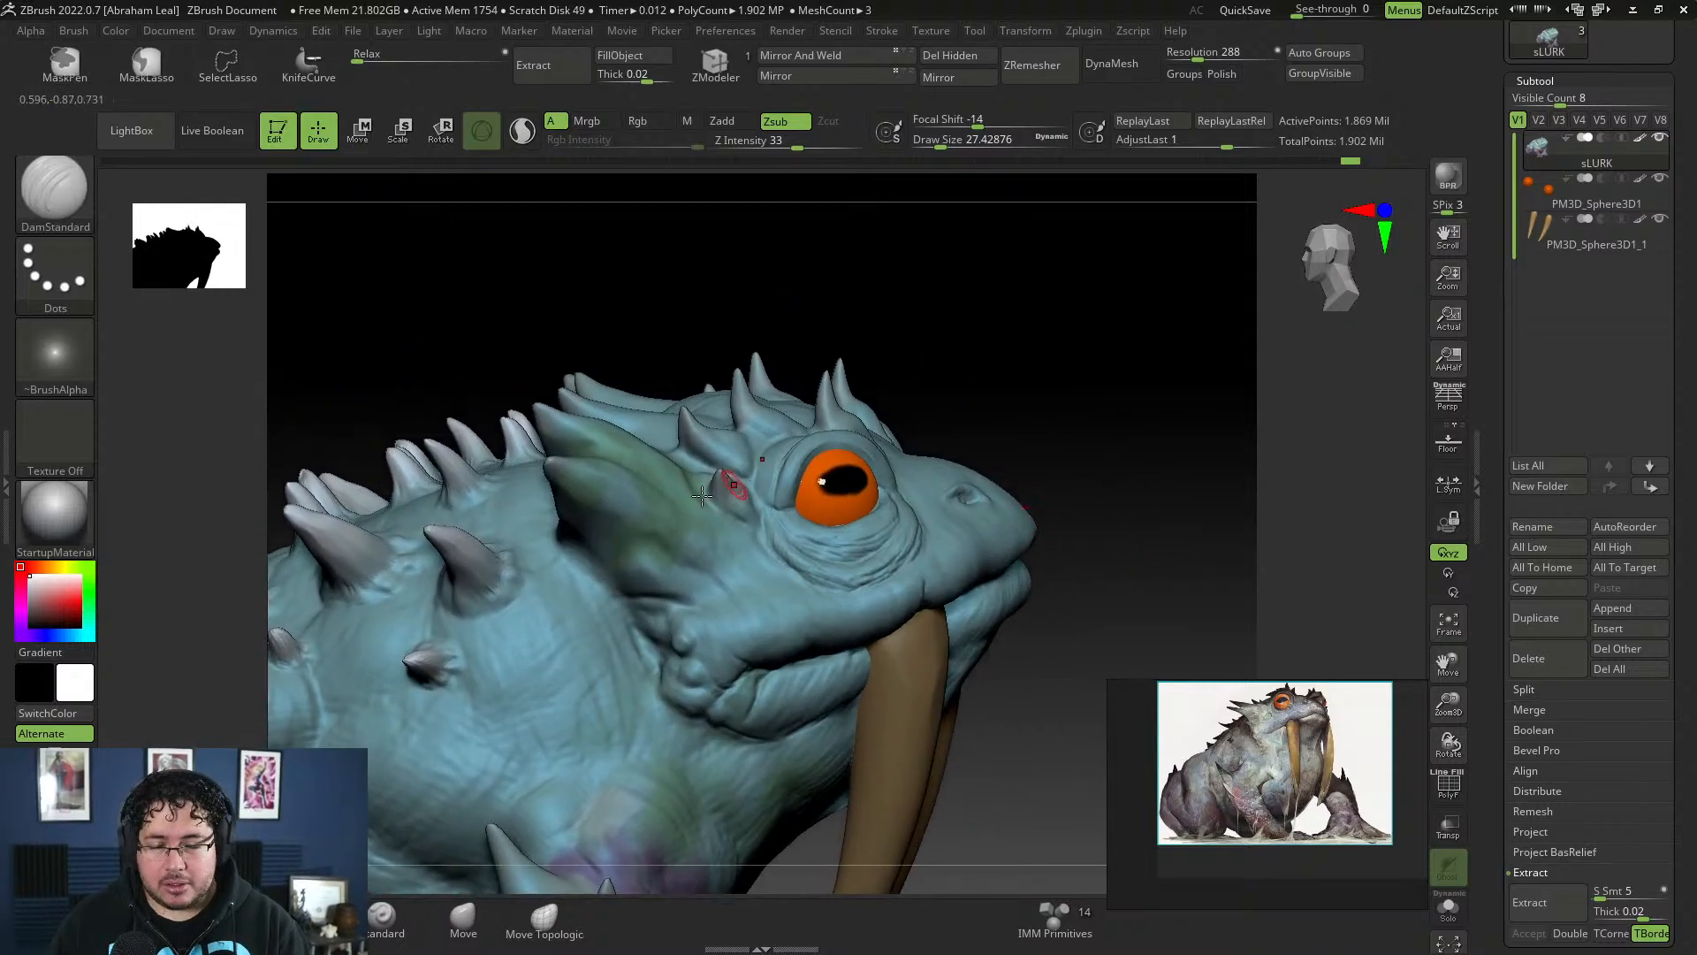
- Carve grooves at the base of the green head frill with DamStandard at draw sizes of about 48 and 31
{"action": "key", "text": "space"}
{"action": "left_click", "coordinate": [660, 516]}
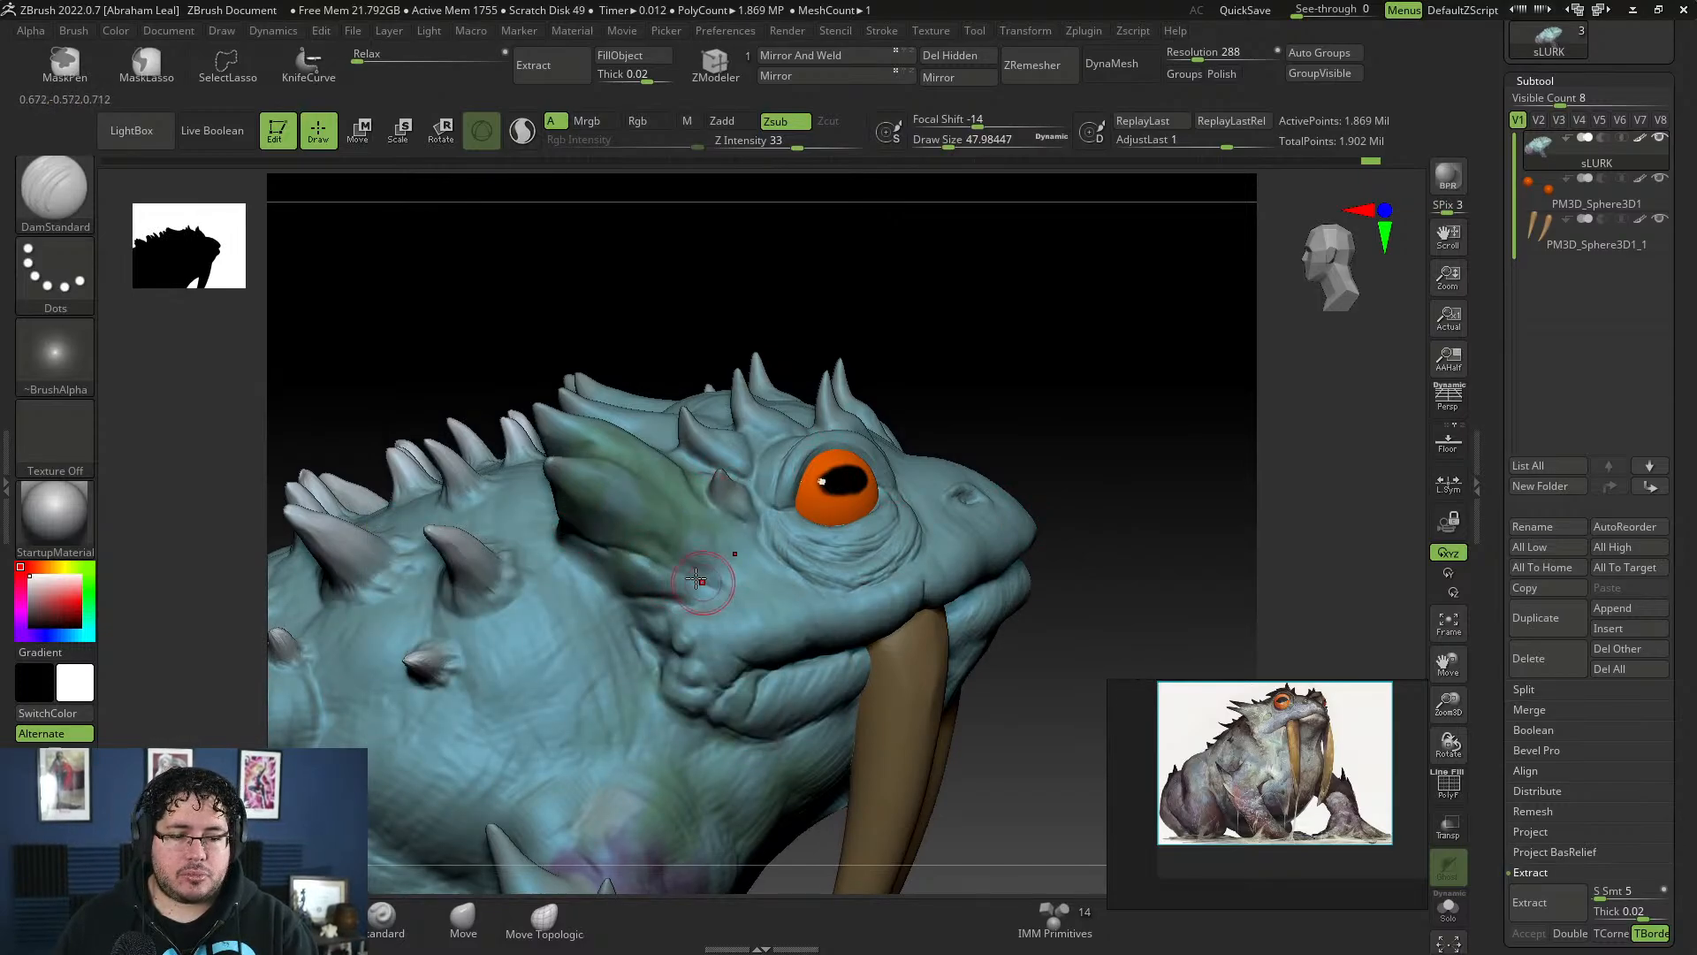
{"action": "key", "text": "space"}
{"action": "left_click", "coordinate": [667, 566]}
{"action": "mouse_move", "coordinate": [886, 271]}
{"action": "left_mouse_down"}
{"action": "mouse_move", "coordinate": [700, 289]}
{"action": "mouse_move", "coordinate": [641, 422]}
{"action": "left_mouse_up"}
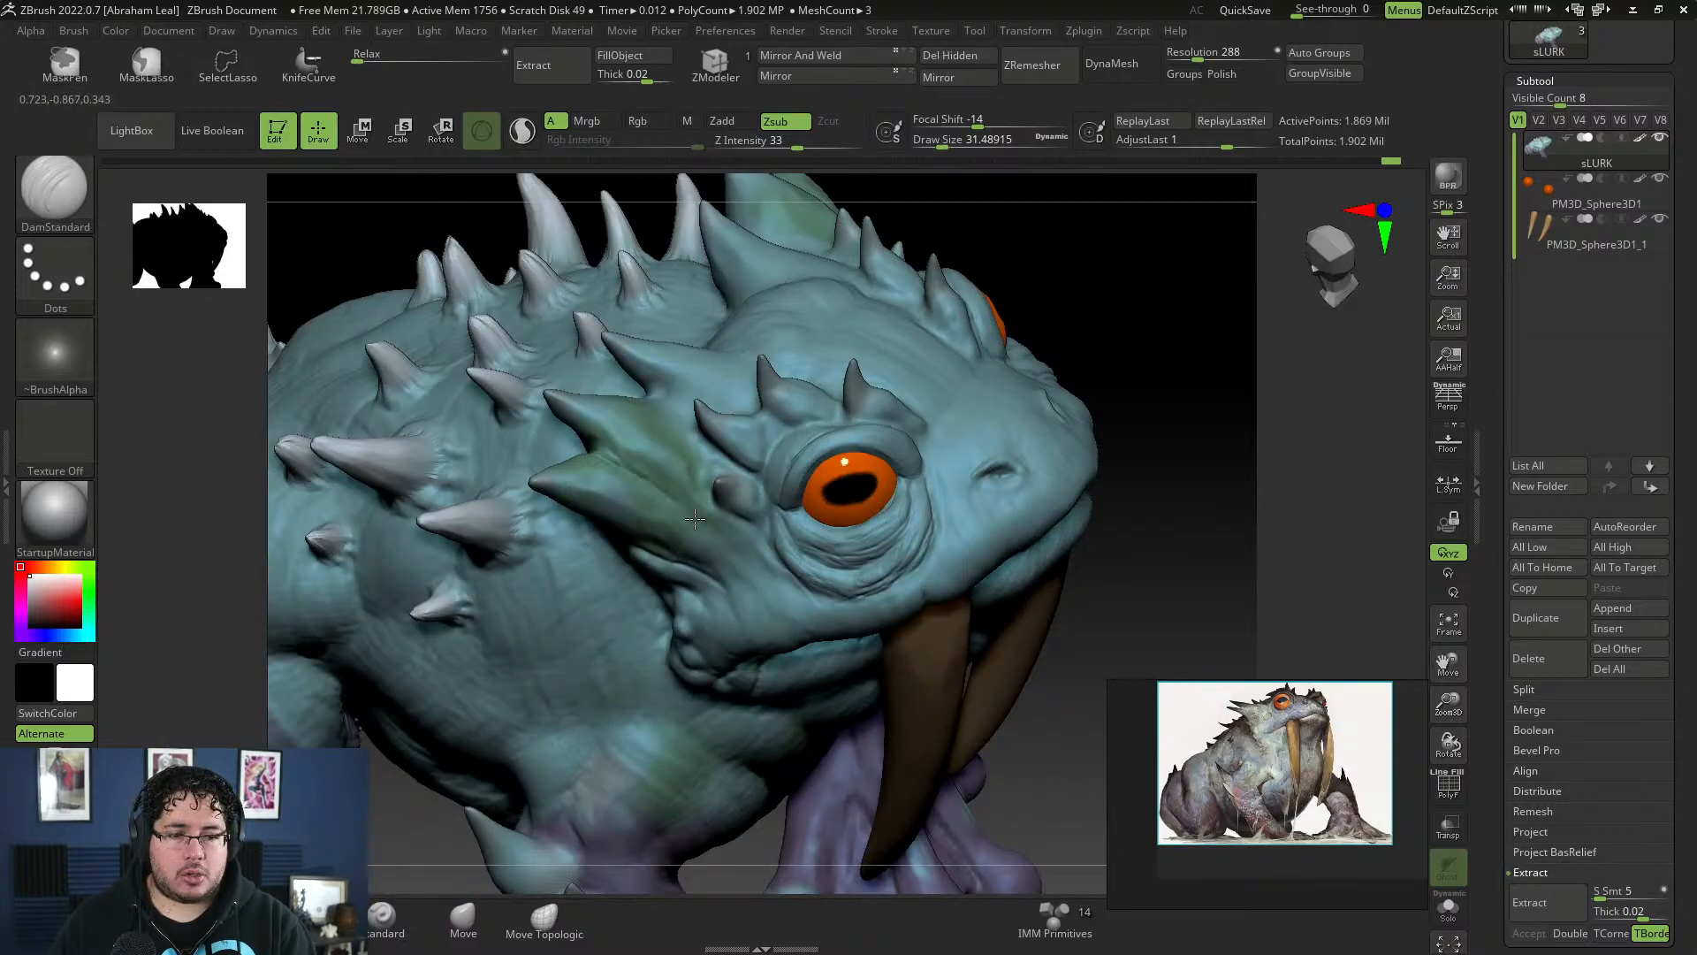
- Build up the base of the green frill behind the eye with ClayBuildup at a draw size of about 48
{"action": "key", "text": "b"}
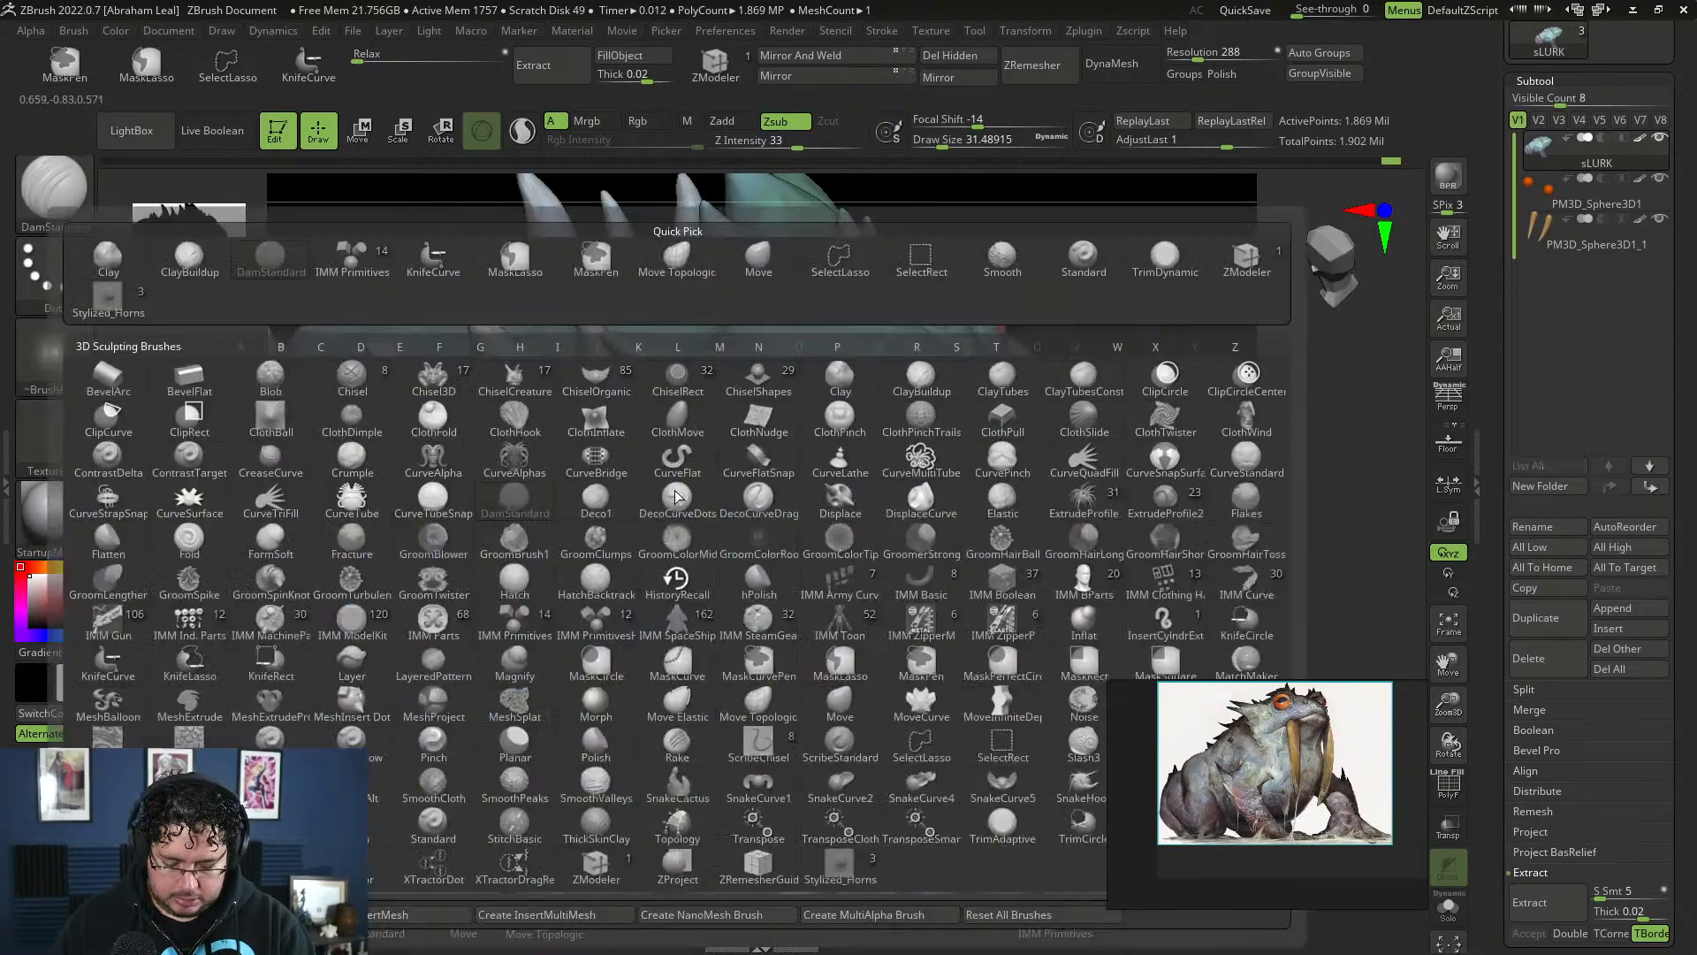
{"action": "key", "text": "c"}
{"action": "key", "text": "b"}
{"action": "key", "text": "space"}
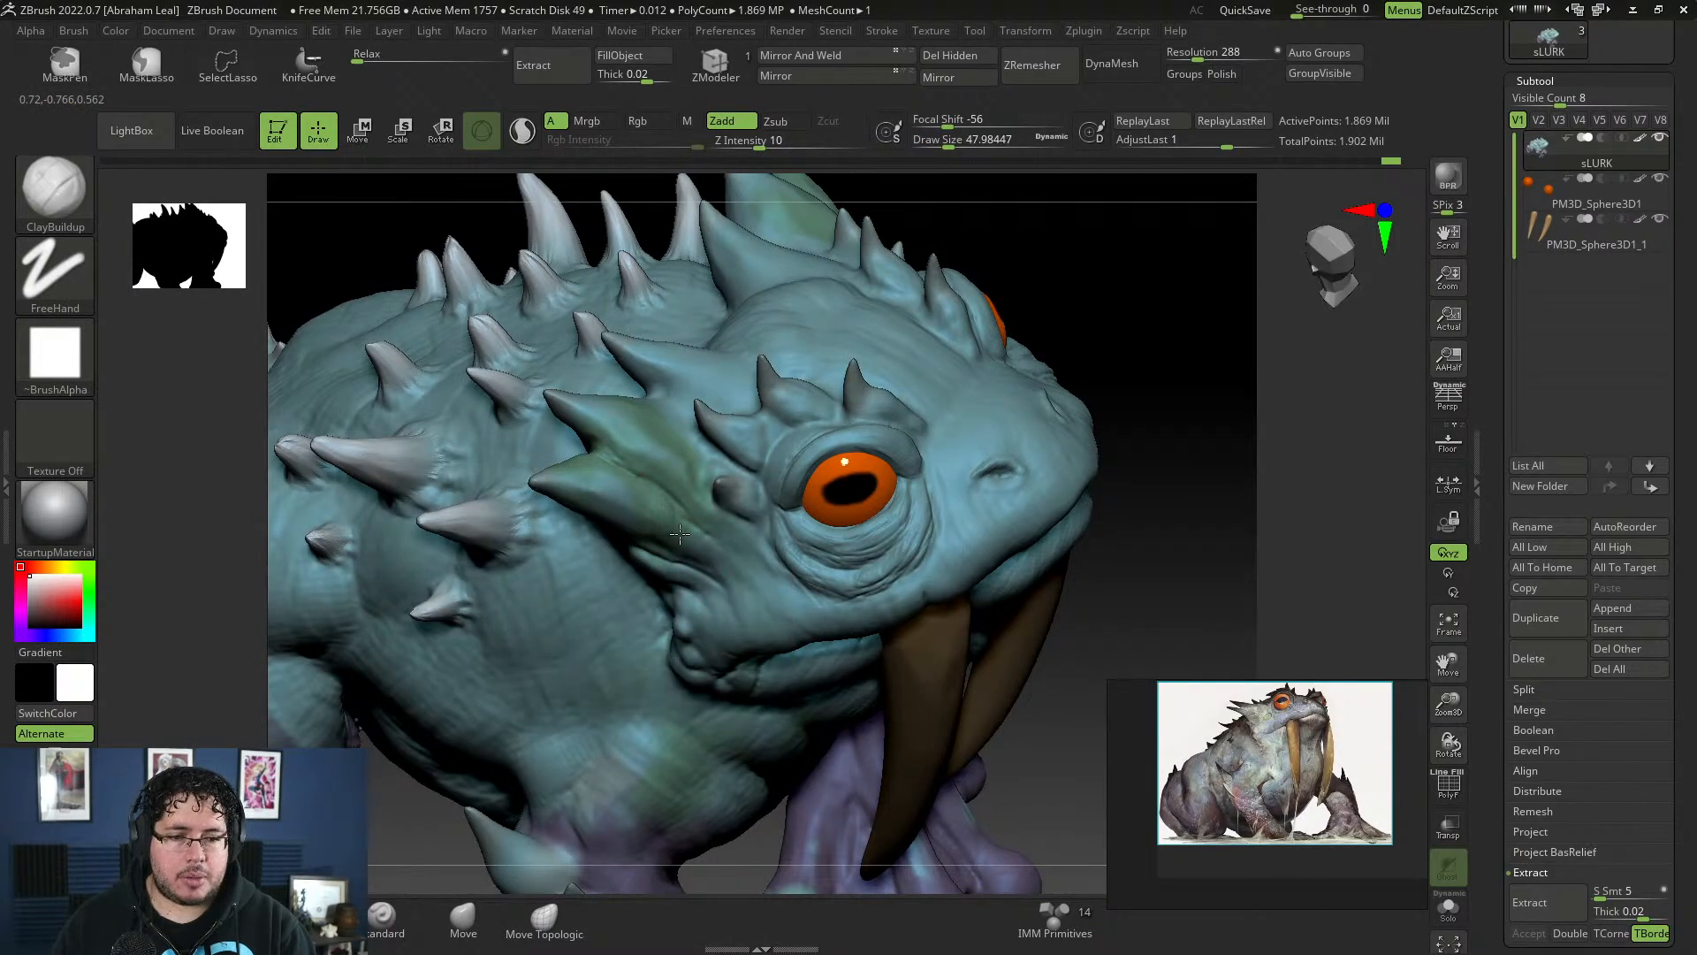
{"action": "mouse_move", "coordinate": [1158, 291]}
{"action": "left_mouse_down"}
{"action": "mouse_move", "coordinate": [1073, 216]}
{"action": "mouse_move", "coordinate": [959, 227]}
{"action": "left_mouse_up"}
- Add finer ClayBuildup folds running from the frill into the cheek at draw sizes of about 25 to 27
{"action": "key", "text": "space"}
{"action": "left_click_drag", "start_coordinate": [559, 640], "coordinate": [535, 640]}
{"action": "mouse_move", "coordinate": [655, 336]}
{"action": "left_mouse_down"}
{"action": "mouse_move", "coordinate": [773, 310]}
{"action": "mouse_move", "coordinate": [681, 561]}
{"action": "mouse_move", "coordinate": [705, 580]}
{"action": "mouse_move", "coordinate": [693, 567]}
{"action": "left_mouse_up"}
{"action": "key", "text": "space"}
{"action": "mouse_move", "coordinate": [703, 563]}
{"action": "left_mouse_down"}
{"action": "mouse_move", "coordinate": [655, 553]}
{"action": "mouse_move", "coordinate": [670, 601]}
{"action": "left_mouse_up"}
{"action": "key", "text": "space"}
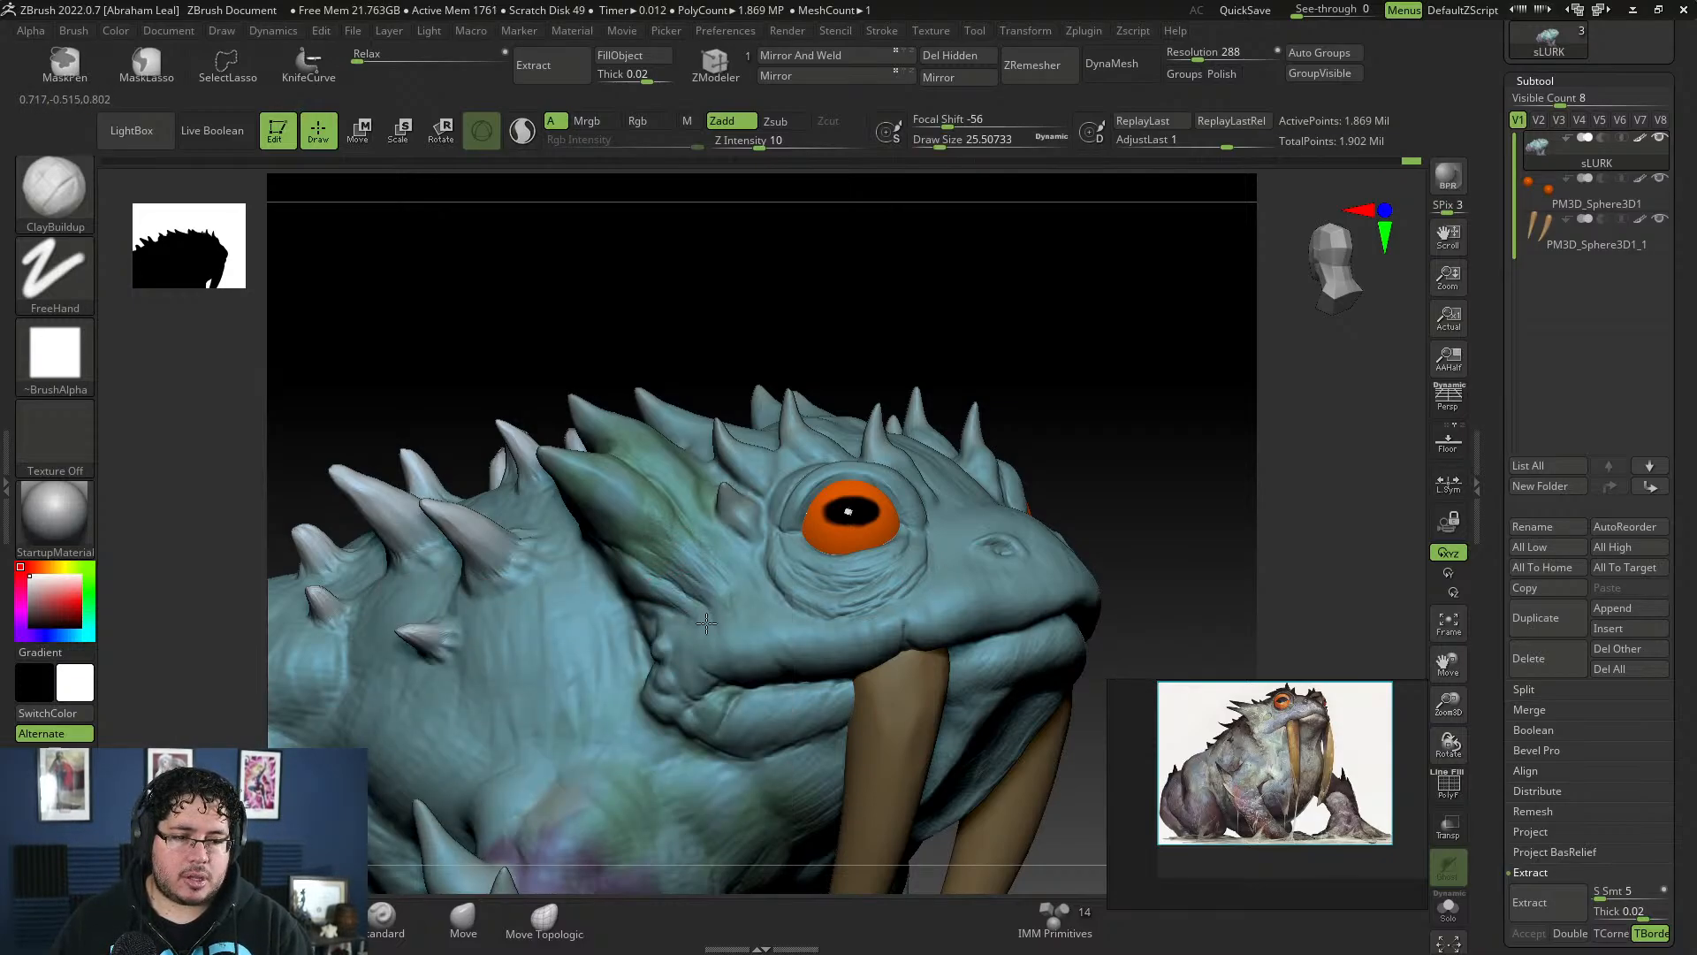
{"action": "mouse_move", "coordinate": [875, 336]}
{"action": "left_mouse_down"}
{"action": "mouse_move", "coordinate": [973, 327]}
{"action": "mouse_move", "coordinate": [884, 336]}
{"action": "left_mouse_up"}
{"action": "key", "text": "space"}
{"action": "left_click_drag", "start_coordinate": [699, 503], "coordinate": [704, 503]}
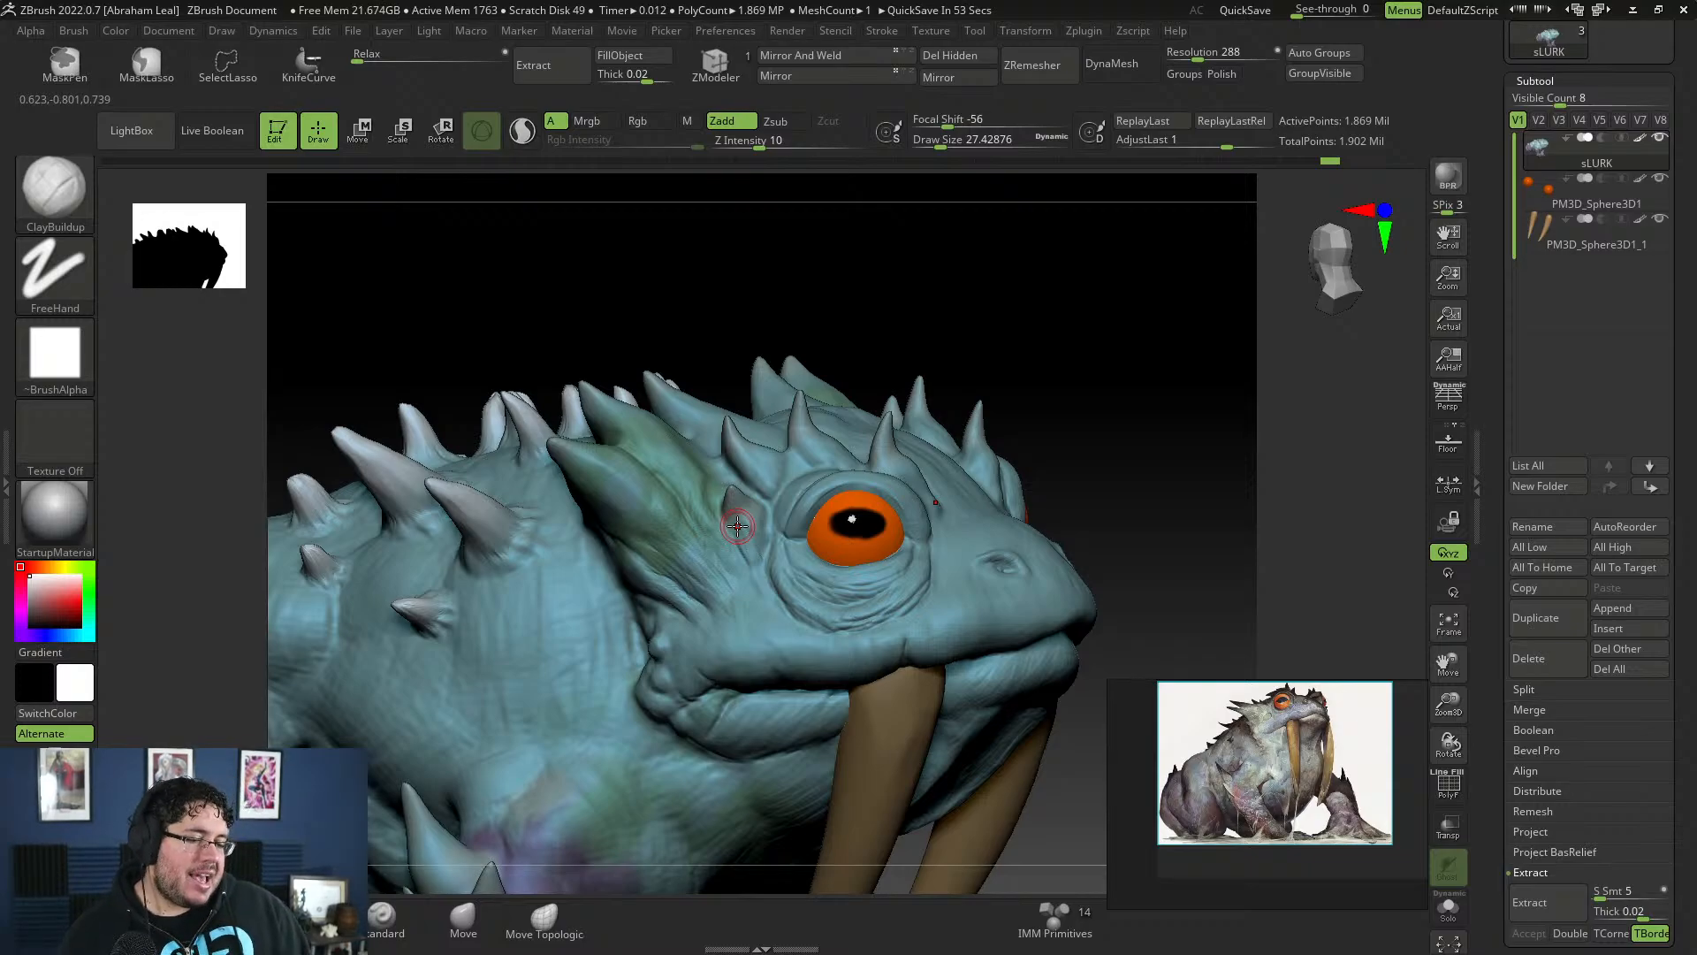
- Increase the ClayBuildup draw size to about 53 and sculpt skin folds across the forehead between the brow horns
{"action": "mouse_move", "coordinate": [1079, 489]}
{"action": "left_mouse_down"}
{"action": "mouse_move", "coordinate": [929, 530]}
{"action": "mouse_move", "coordinate": [950, 519]}
{"action": "mouse_move", "coordinate": [926, 496]}
{"action": "mouse_move", "coordinate": [950, 533]}
{"action": "mouse_move", "coordinate": [950, 519]}
{"action": "left_mouse_up"}
{"action": "key", "text": "space"}
{"action": "mouse_move", "coordinate": [1205, 341]}
{"action": "left_mouse_down"}
{"action": "mouse_move", "coordinate": [1239, 295]}
{"action": "mouse_move", "coordinate": [1211, 363]}
{"action": "left_mouse_up"}
{"action": "key", "text": "space"}
{"action": "left_click_drag", "start_coordinate": [810, 413], "coordinate": [828, 449]}
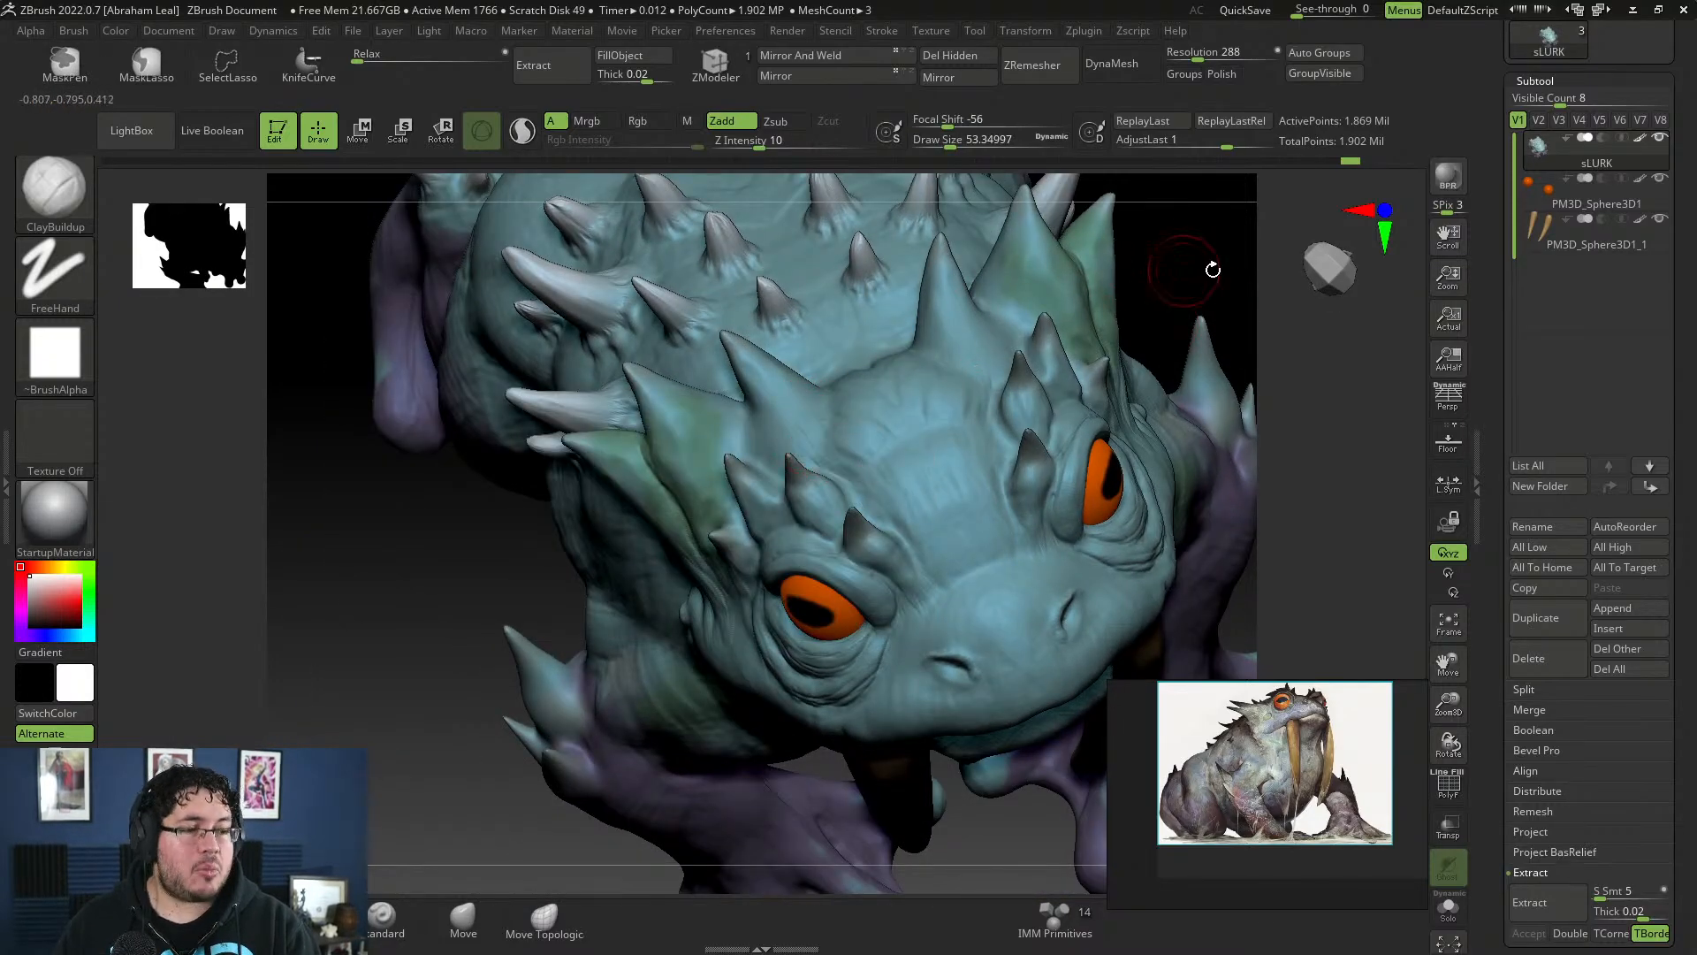
{"action": "left_click_drag", "start_coordinate": [1212, 266], "coordinate": [1214, 309]}
{"action": "mouse_move", "coordinate": [795, 407]}
{"action": "left_mouse_down"}
{"action": "mouse_move", "coordinate": [770, 407]}
{"action": "mouse_move", "coordinate": [789, 403]}
{"action": "mouse_move", "coordinate": [831, 473]}
{"action": "mouse_move", "coordinate": [802, 416]}
{"action": "mouse_move", "coordinate": [807, 443]}
{"action": "mouse_move", "coordinate": [844, 461]}
{"action": "left_mouse_up"}
- Reduce the ClayBuildup draw size to about 45 and sculpt subtle folds on the upper lip above the tusk
{"action": "left_click_drag", "start_coordinate": [1306, 414], "coordinate": [1301, 362]}
{"action": "key", "text": "space"}
{"action": "mouse_move", "coordinate": [1233, 406]}
{"action": "left_mouse_down"}
{"action": "mouse_move", "coordinate": [1254, 436]}
{"action": "mouse_move", "coordinate": [1177, 372]}
{"action": "mouse_move", "coordinate": [1193, 433]}
{"action": "mouse_move", "coordinate": [1212, 432]}
{"action": "mouse_move", "coordinate": [1201, 413]}
{"action": "mouse_move", "coordinate": [1189, 442]}
{"action": "left_mouse_up"}
{"action": "mouse_move", "coordinate": [886, 524]}
{"action": "left_mouse_down"}
{"action": "mouse_move", "coordinate": [919, 573]}
{"action": "mouse_move", "coordinate": [893, 524]}
{"action": "mouse_move", "coordinate": [876, 577]}
{"action": "left_mouse_up"}
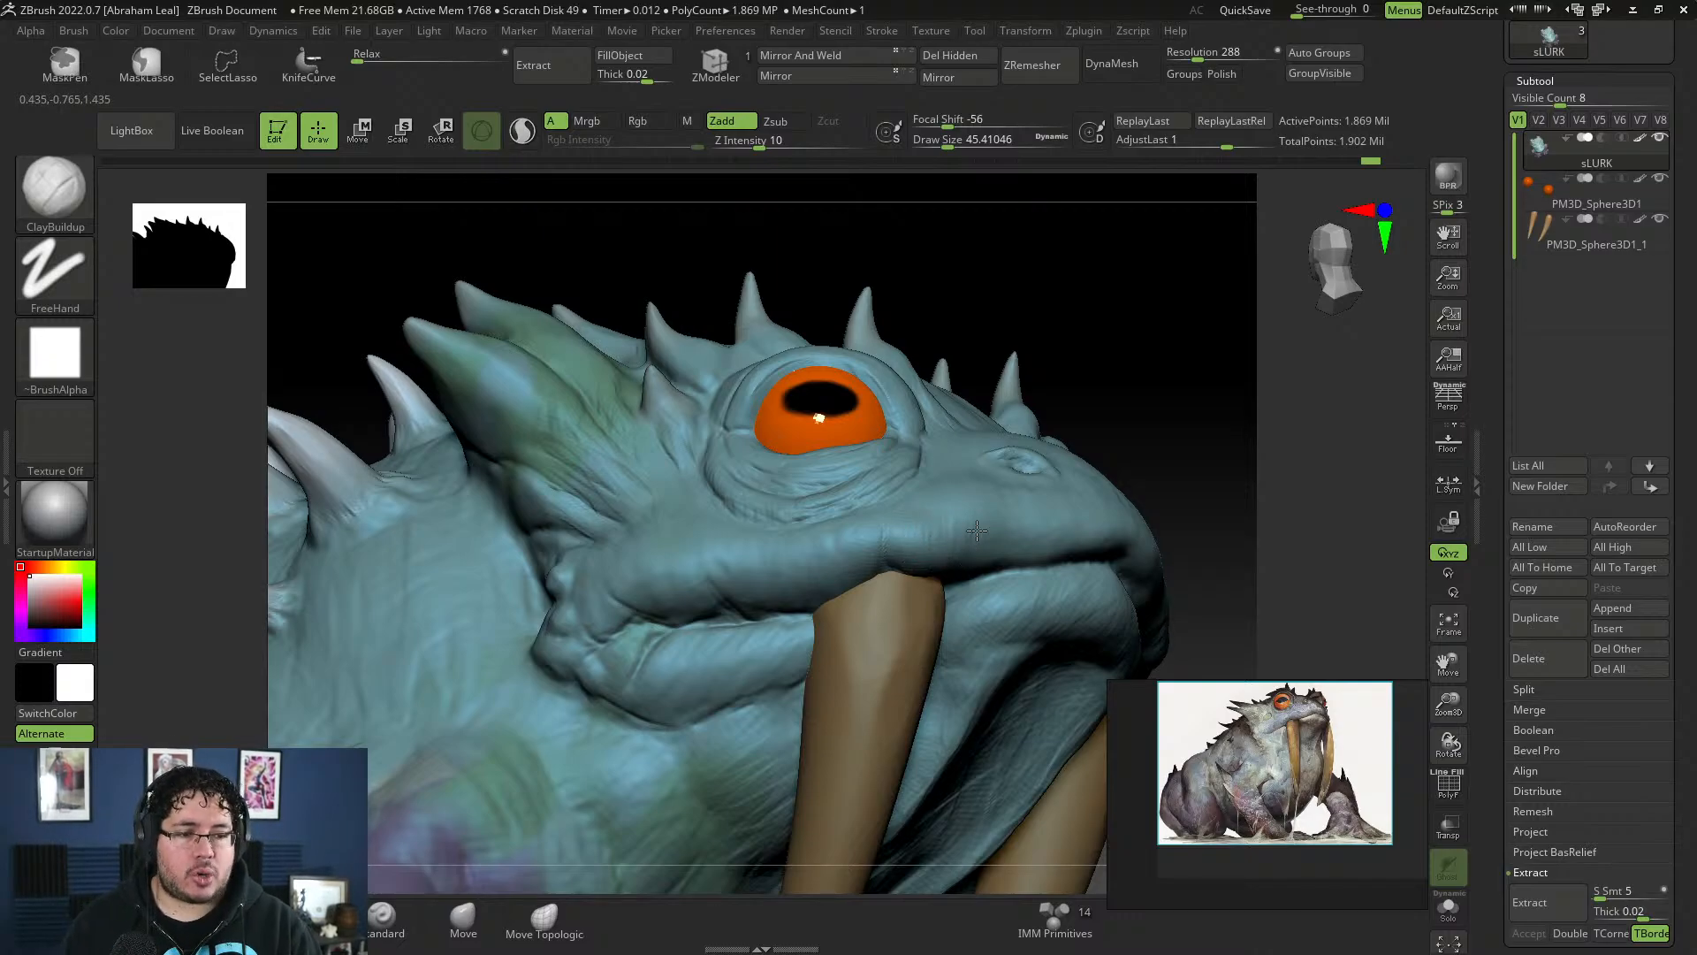
{"action": "left_click_drag", "start_coordinate": [1216, 369], "coordinate": [1032, 475]}
{"action": "left_click_drag", "start_coordinate": [1318, 504], "coordinate": [1366, 468], "text": "alt"}
{"action": "left_click_drag", "start_coordinate": [1264, 485], "coordinate": [1273, 566], "text": "alt"}
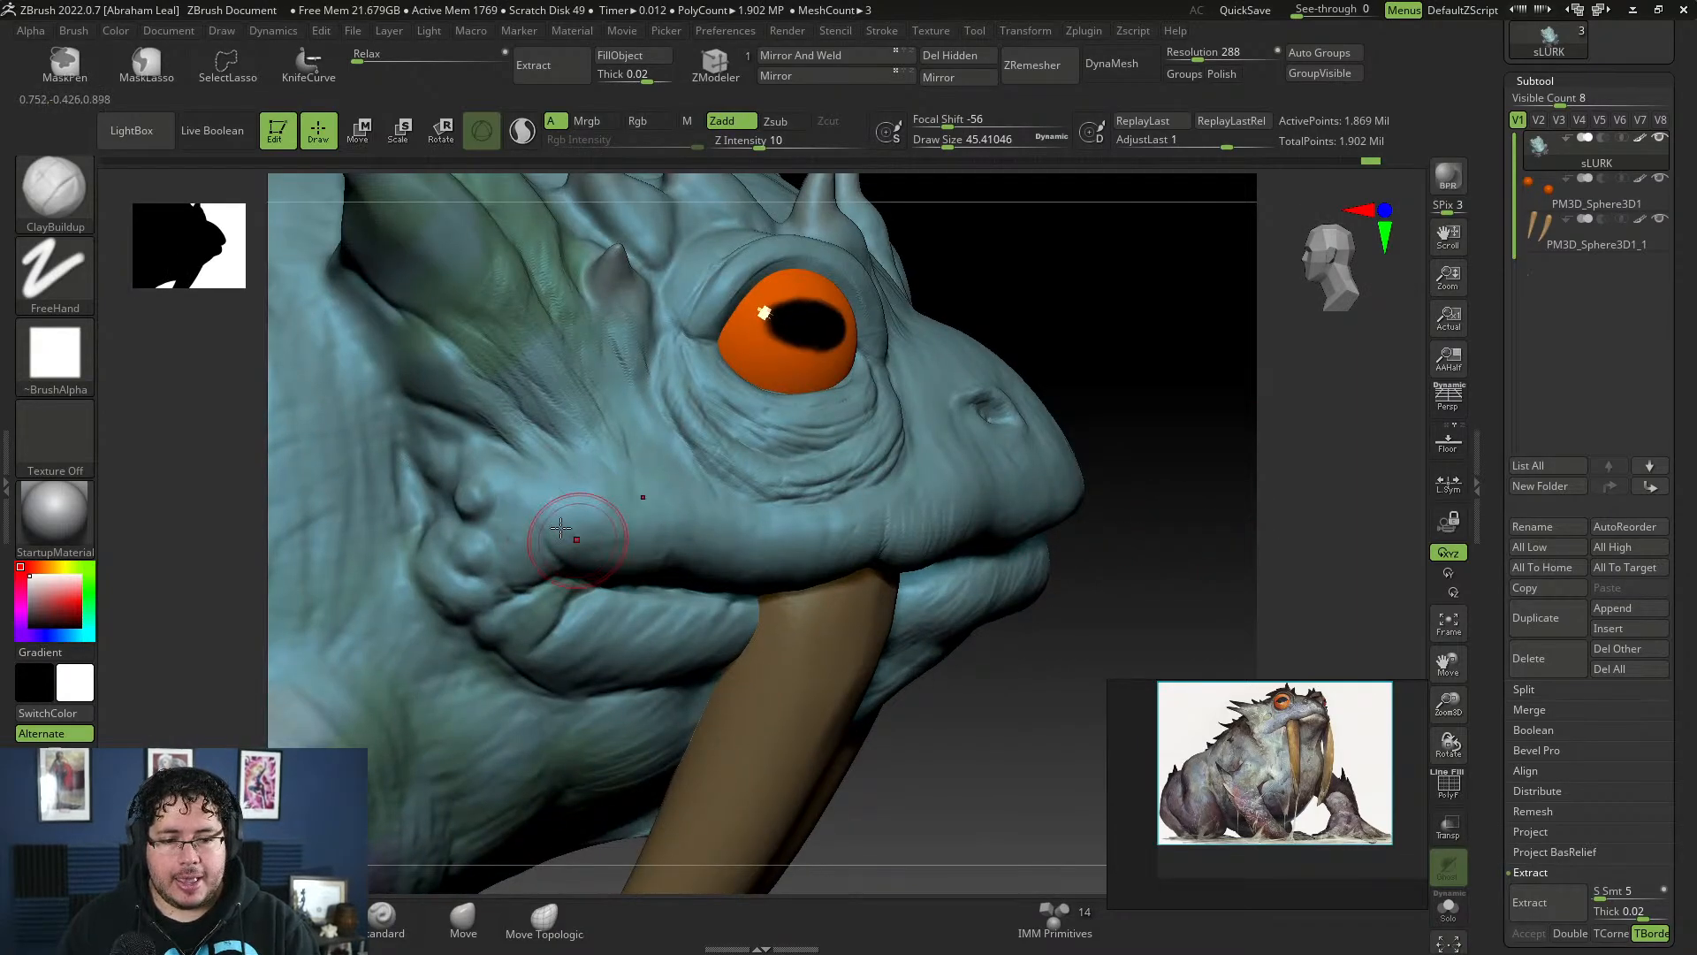
- Add smaller ClayBuildup folds around the corner of the mouth at a draw size of about 24
{"action": "mouse_move", "coordinate": [1194, 380]}
{"action": "left_mouse_down", "text": "alt"}
{"action": "mouse_move", "coordinate": [1259, 368]}
{"action": "mouse_move", "coordinate": [1233, 332]}
{"action": "left_mouse_up", "text": "alt"}
{"action": "key", "text": "space"}
{"action": "left_click_drag", "start_coordinate": [609, 575], "coordinate": [590, 575]}
{"action": "left_click_drag", "start_coordinate": [1038, 326], "coordinate": [1012, 350]}
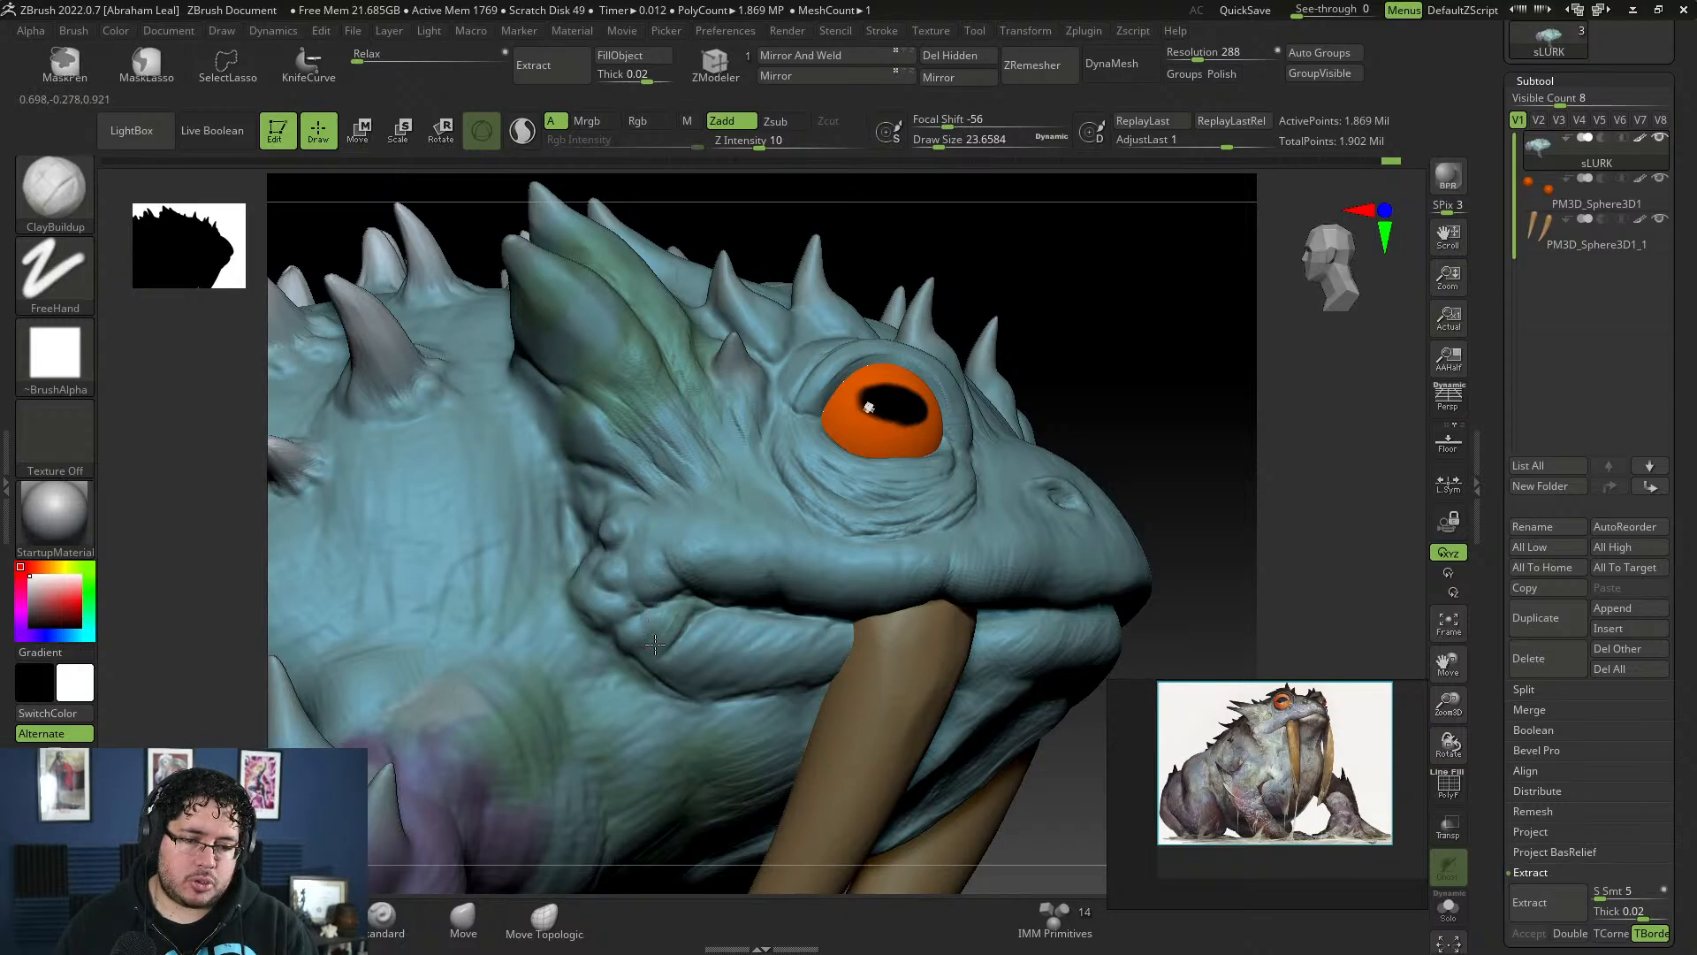
{"action": "mouse_move", "coordinate": [1176, 354]}
{"action": "left_mouse_down"}
{"action": "mouse_move", "coordinate": [1224, 448]}
{"action": "mouse_move", "coordinate": [909, 357]}
{"action": "left_mouse_up"}
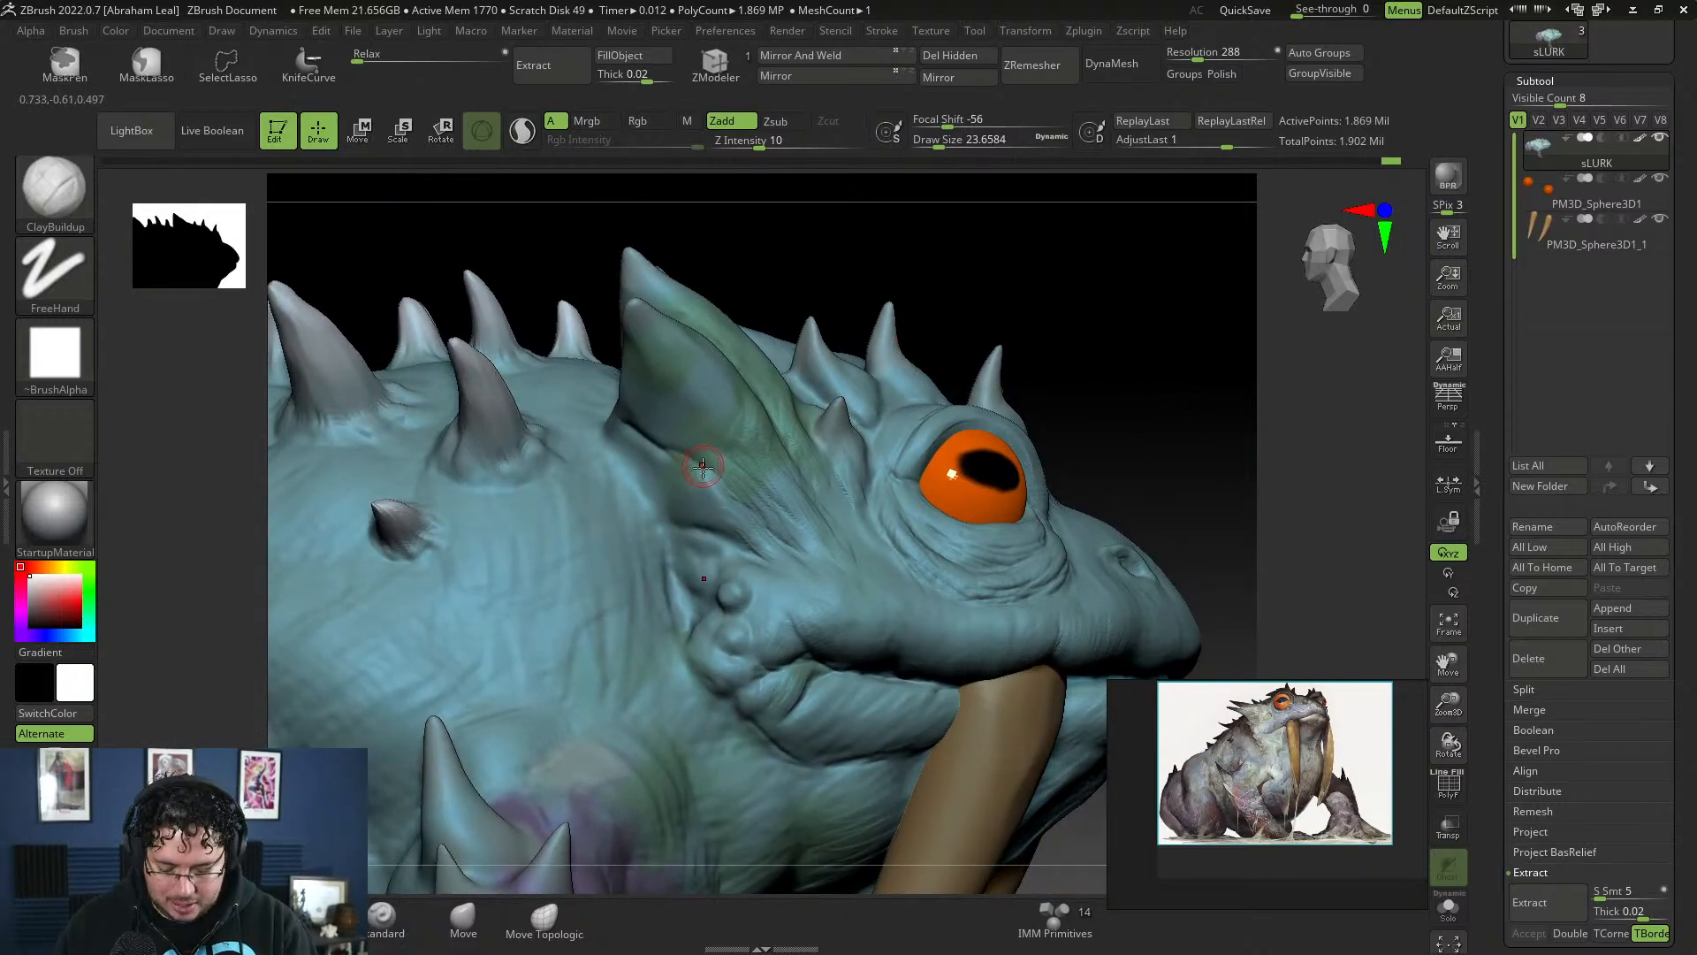
- Carve the crease between the frill base, mouth corner and neck with DamStandard at a draw size of about 31
{"action": "key", "text": "b"}
{"action": "key", "text": "d"}
{"action": "key", "text": "s"}
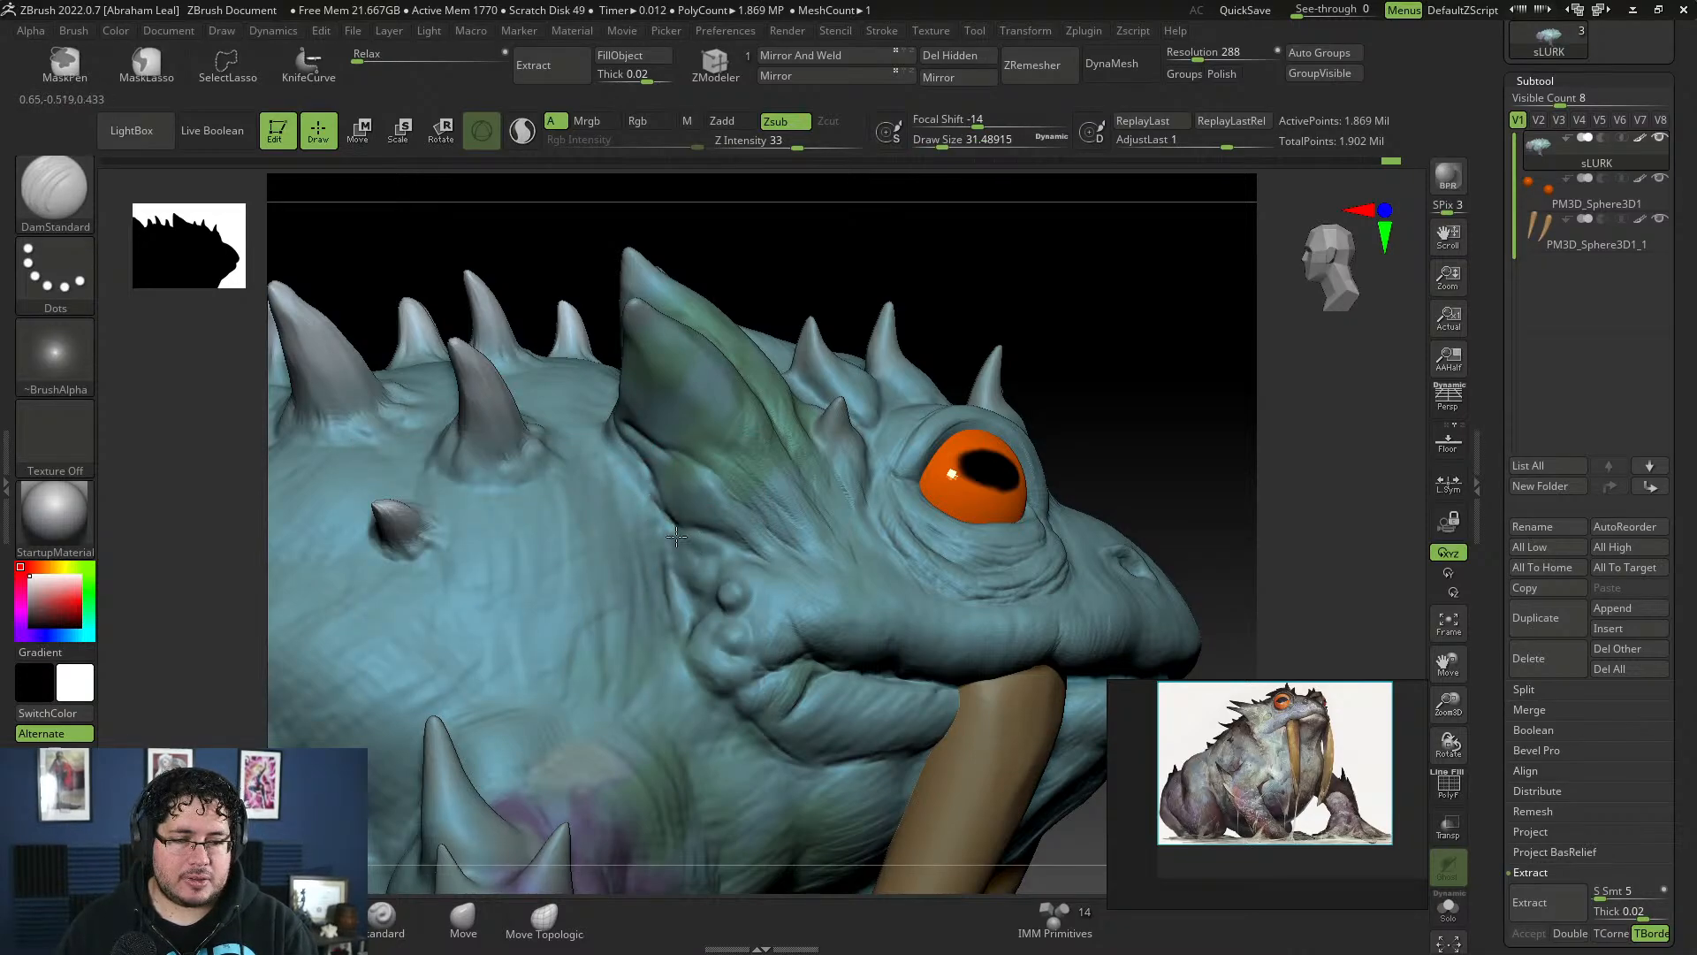
{"action": "left_click_drag", "start_coordinate": [676, 579], "coordinate": [686, 600]}
{"action": "mouse_move", "coordinate": [665, 527]}
{"action": "left_mouse_down"}
{"action": "mouse_move", "coordinate": [689, 611]}
{"action": "mouse_move", "coordinate": [607, 422]}
{"action": "mouse_move", "coordinate": [663, 550]}
{"action": "left_mouse_up"}
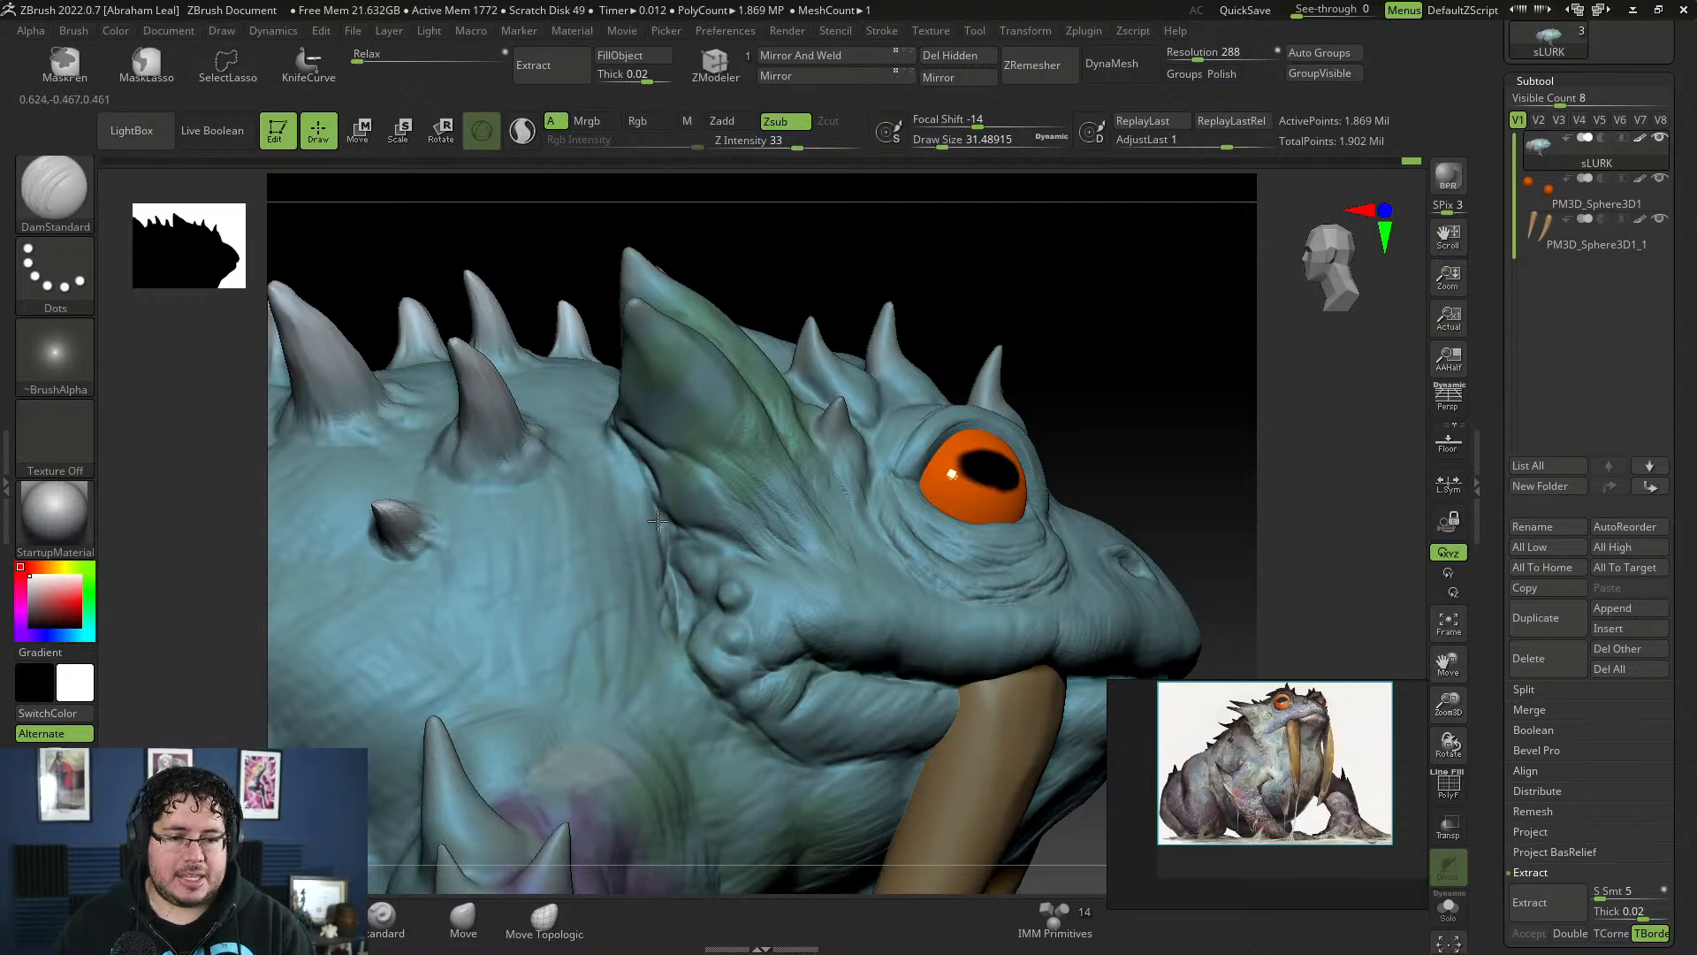
- Smooth the green skin on the chest beside the tusks and check the creature from the front and sides
{"action": "mouse_move", "coordinate": [1143, 470]}
{"action": "left_mouse_down"}
{"action": "mouse_move", "coordinate": [1187, 372]}
{"action": "mouse_move", "coordinate": [1190, 480]}
{"action": "mouse_move", "coordinate": [1137, 462]}
{"action": "mouse_move", "coordinate": [1170, 530]}
{"action": "mouse_move", "coordinate": [1129, 493]}
{"action": "mouse_move", "coordinate": [1217, 449]}
{"action": "mouse_move", "coordinate": [1150, 448]}
{"action": "left_mouse_up"}
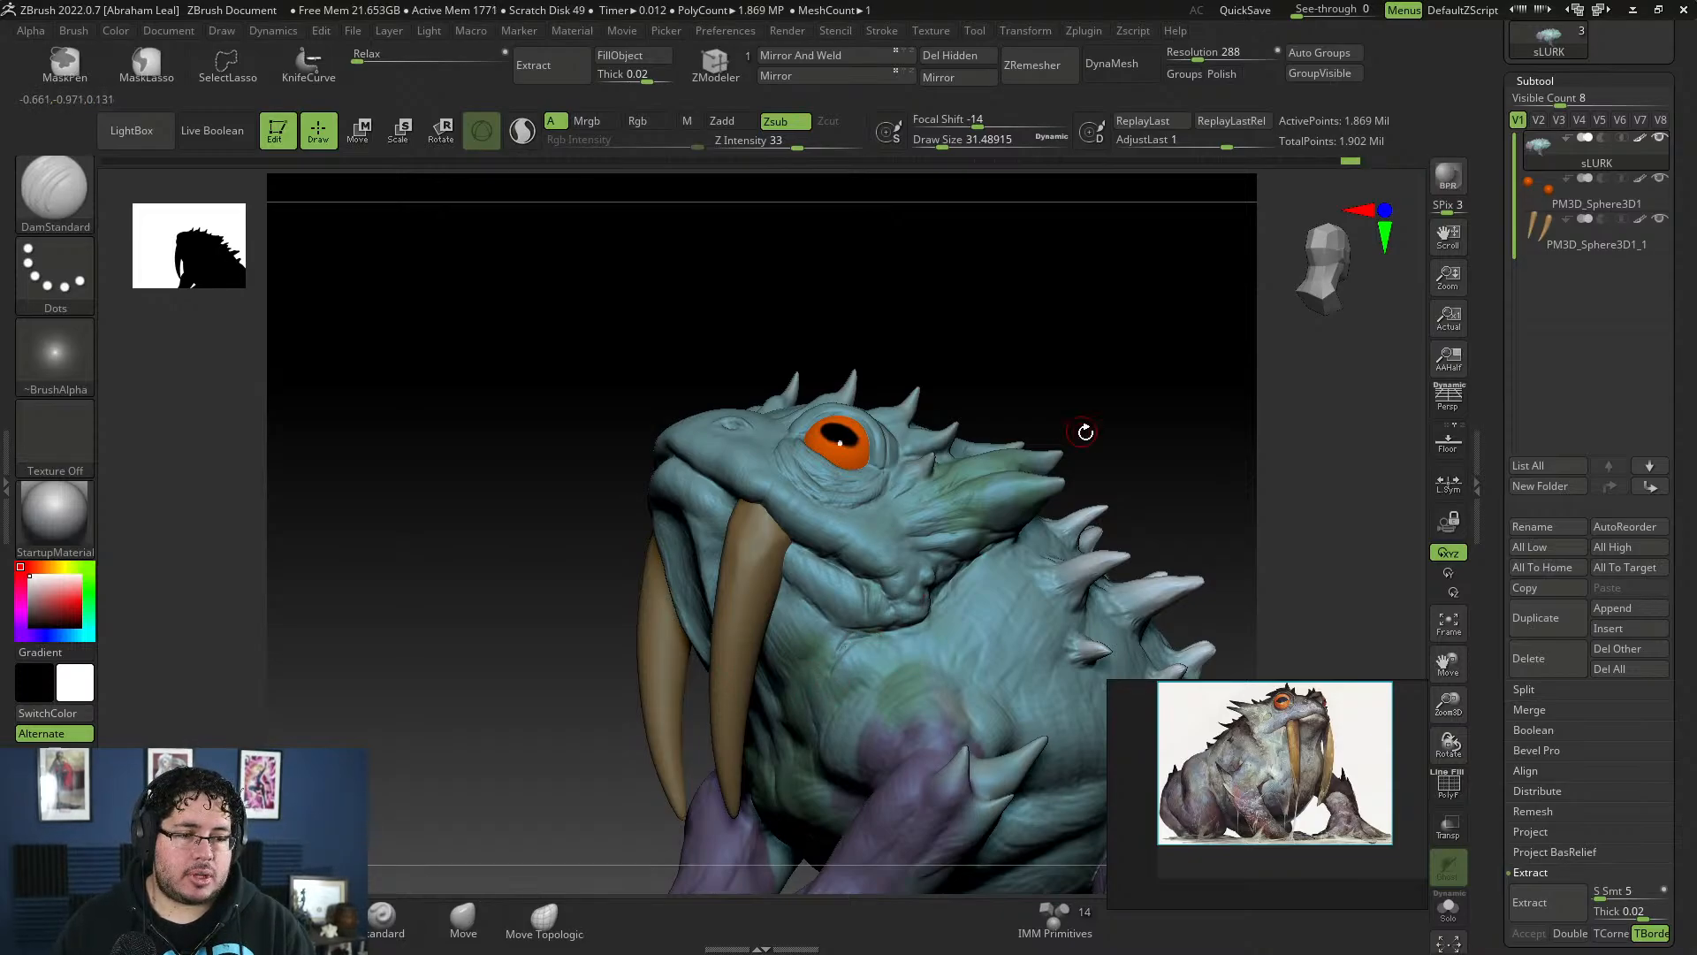
{"action": "mouse_move", "coordinate": [1088, 428]}
{"action": "left_mouse_down"}
{"action": "mouse_move", "coordinate": [1087, 455]}
{"action": "mouse_move", "coordinate": [1031, 519]}
{"action": "mouse_move", "coordinate": [1063, 529]}
{"action": "mouse_move", "coordinate": [778, 583]}
{"action": "left_mouse_up"}
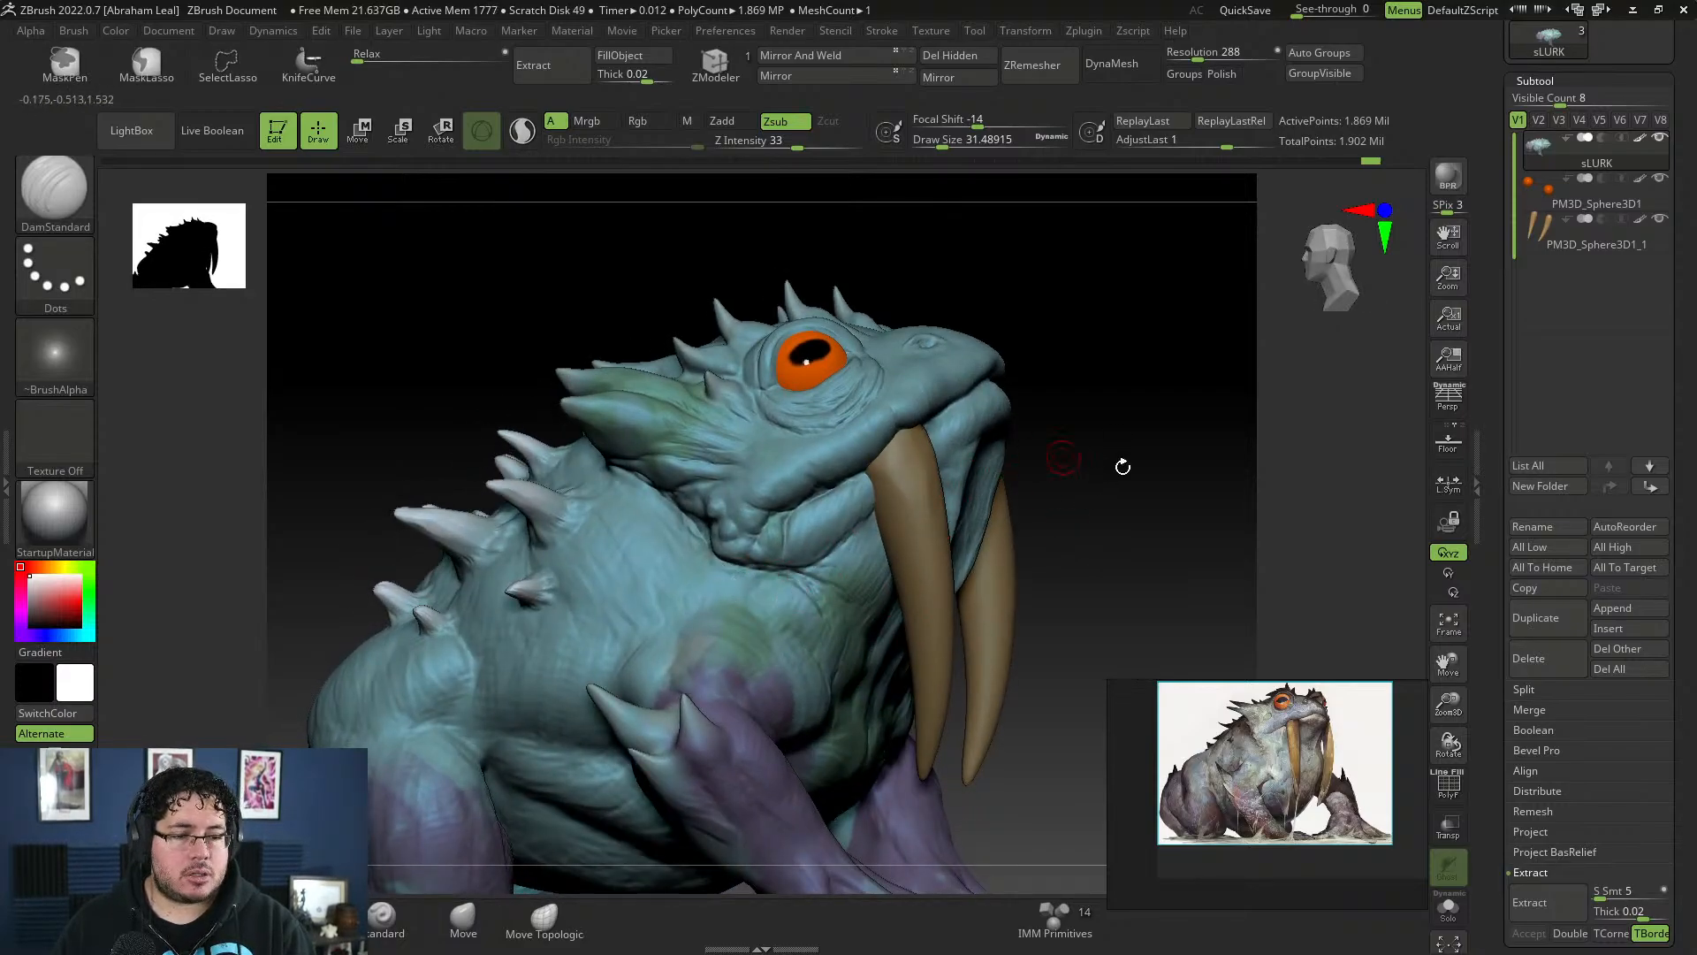
{"action": "mouse_move", "coordinate": [1122, 462]}
{"action": "left_mouse_down", "text": "shift"}
{"action": "mouse_move", "coordinate": [1193, 439]}
{"action": "mouse_move", "coordinate": [1144, 466]}
{"action": "mouse_move", "coordinate": [1134, 445]}
{"action": "left_mouse_up", "text": "shift"}
{"action": "key", "text": "f"}
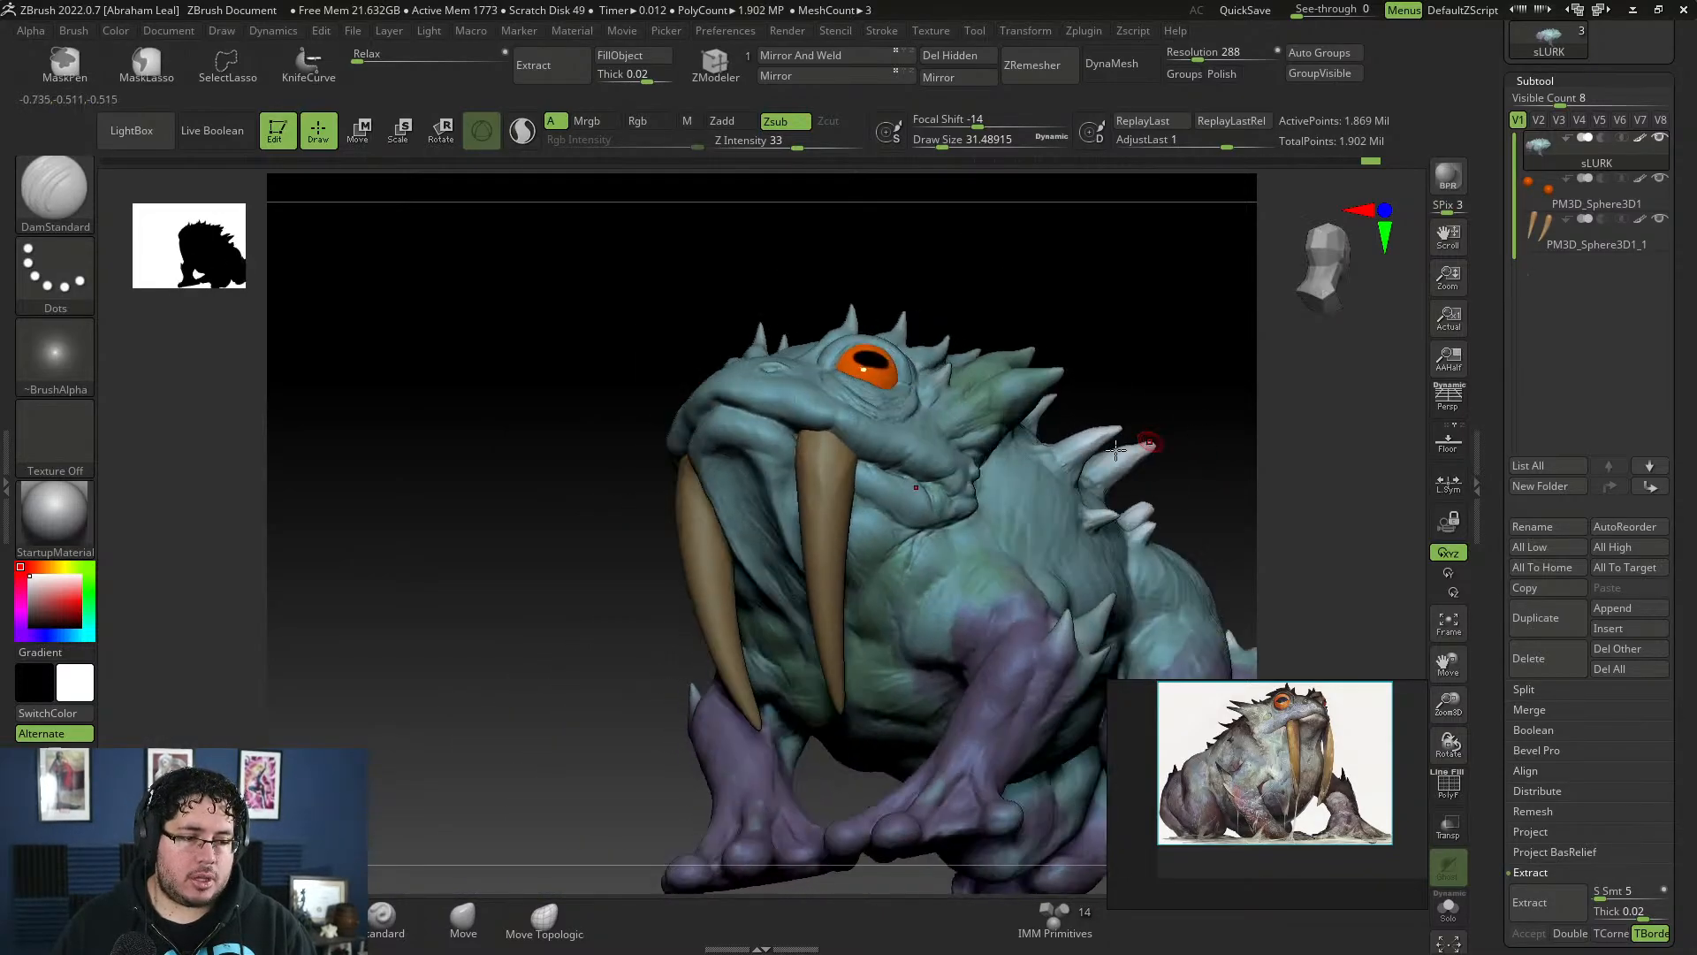
{"action": "mouse_move", "coordinate": [896, 595]}
{"action": "left_mouse_down", "text": "shift"}
{"action": "mouse_move", "coordinate": [913, 558]}
{"action": "mouse_move", "coordinate": [926, 576]}
{"action": "left_mouse_up", "text": "shift"}
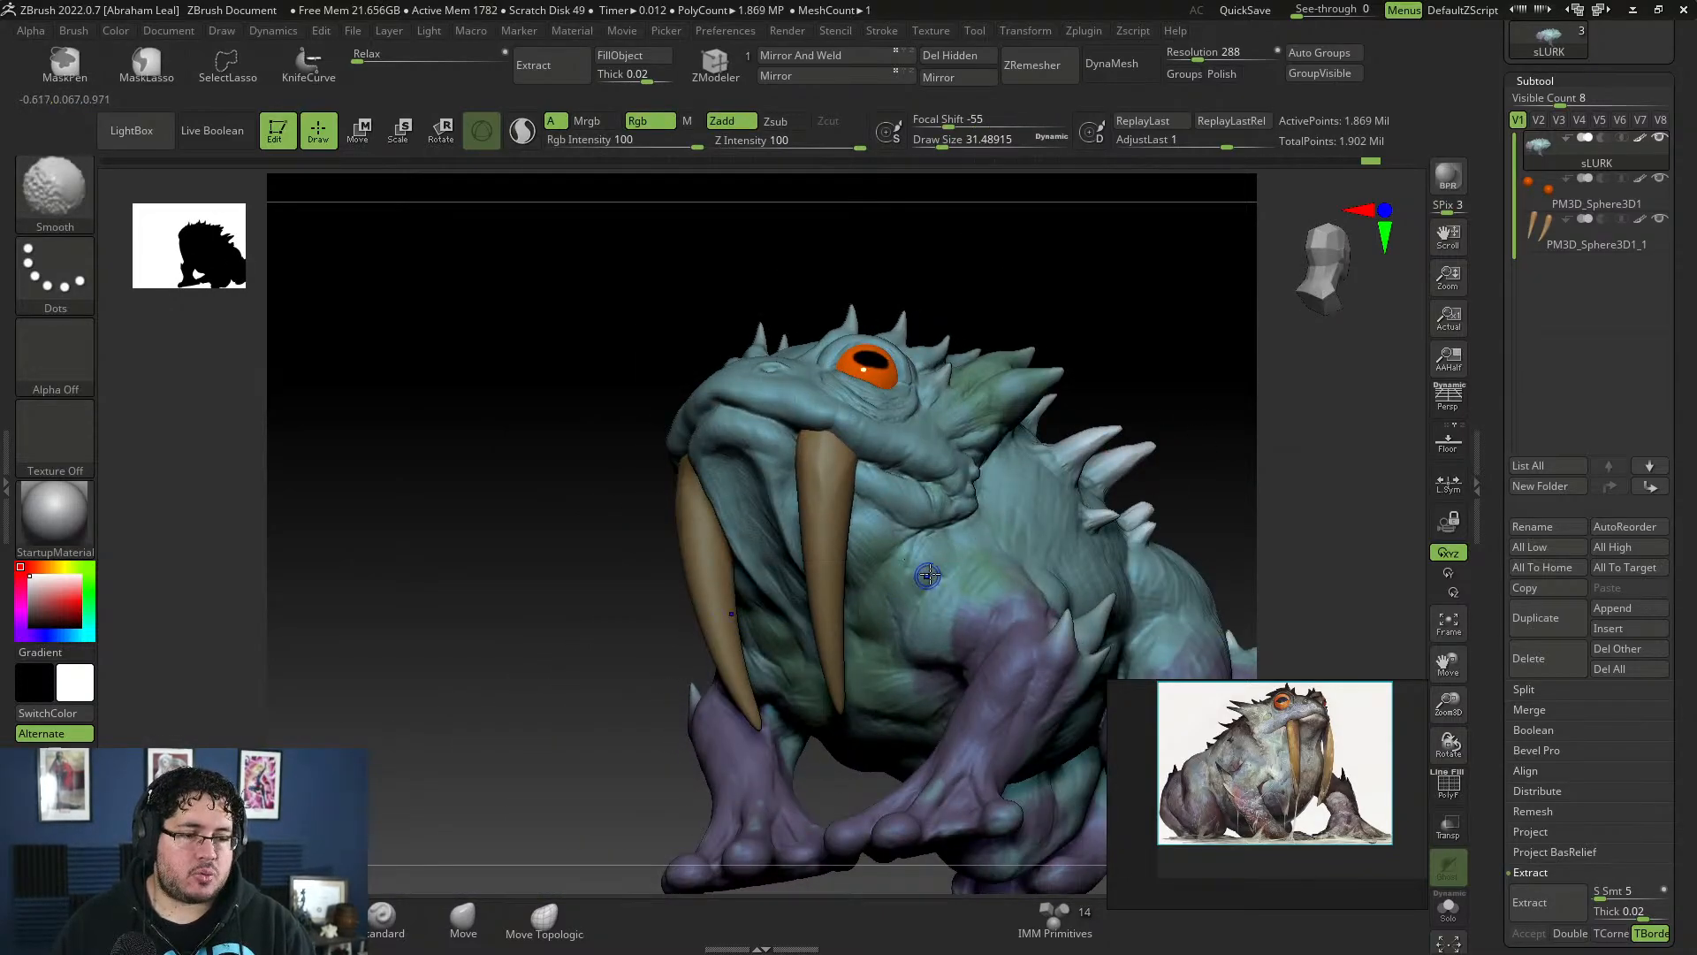
{"action": "mouse_move", "coordinate": [1160, 442]}
{"action": "left_mouse_down", "text": "alt"}
{"action": "mouse_move", "coordinate": [1167, 365]}
{"action": "mouse_move", "coordinate": [1182, 421]}
{"action": "left_mouse_up", "text": "alt"}
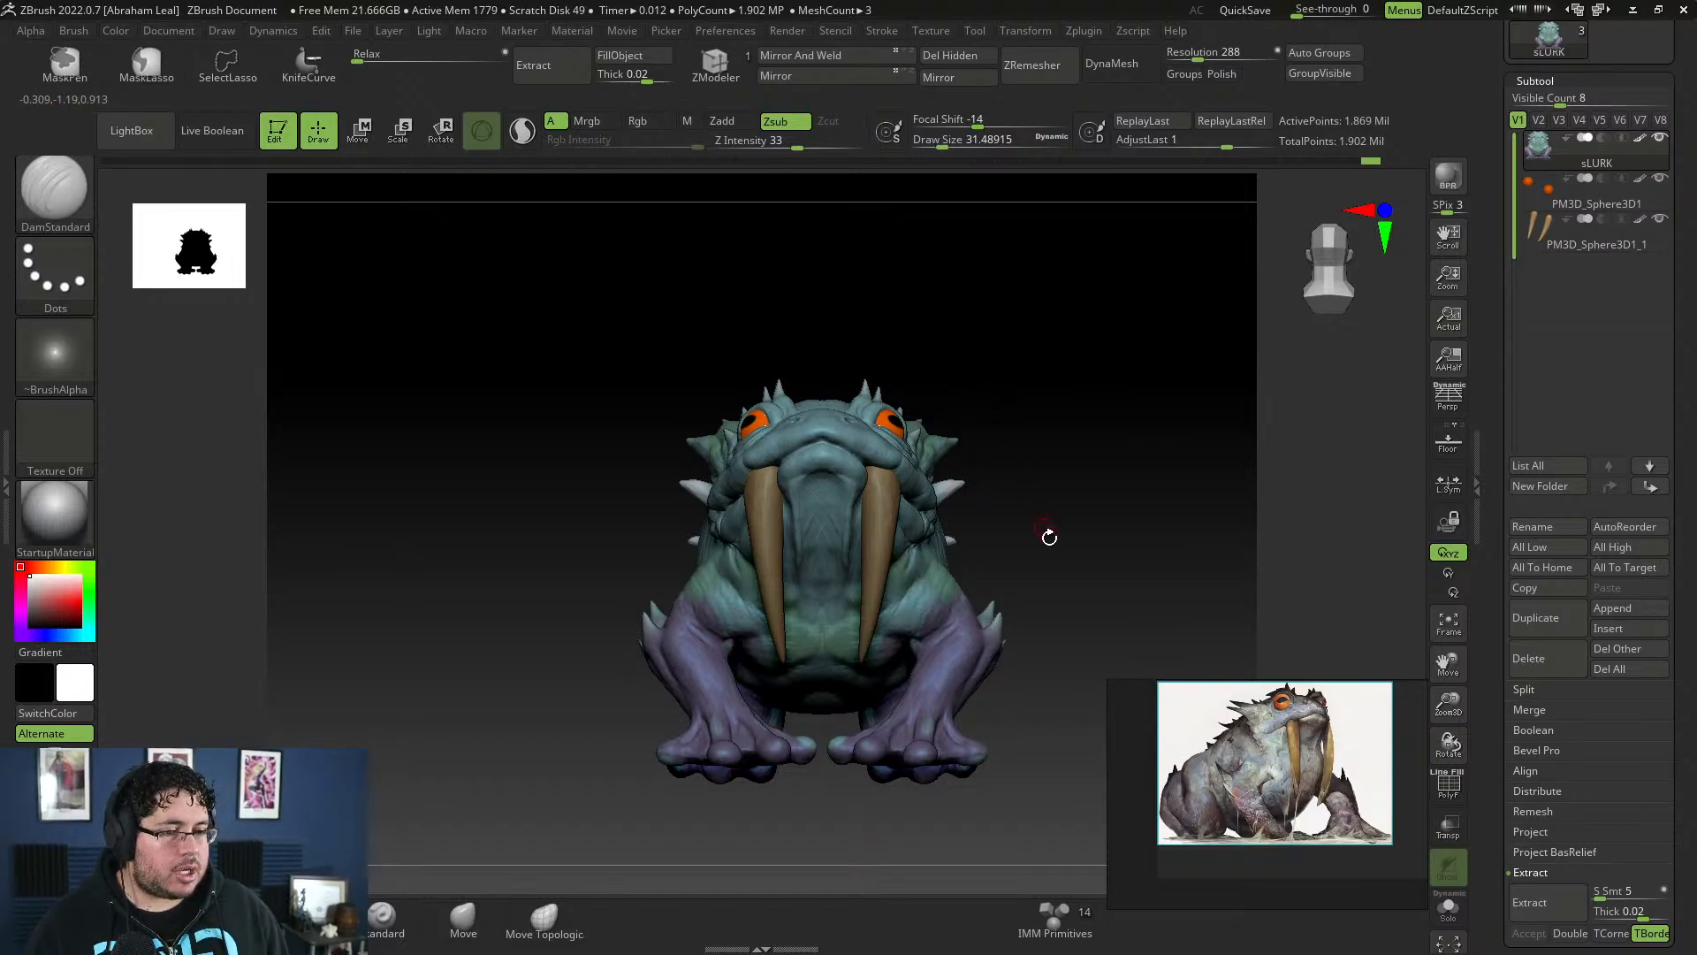
{"action": "left_click_drag", "start_coordinate": [1050, 537], "coordinate": [1122, 534]}
{"action": "left_click_drag", "start_coordinate": [1122, 534], "coordinate": [1177, 575], "text": "alt"}
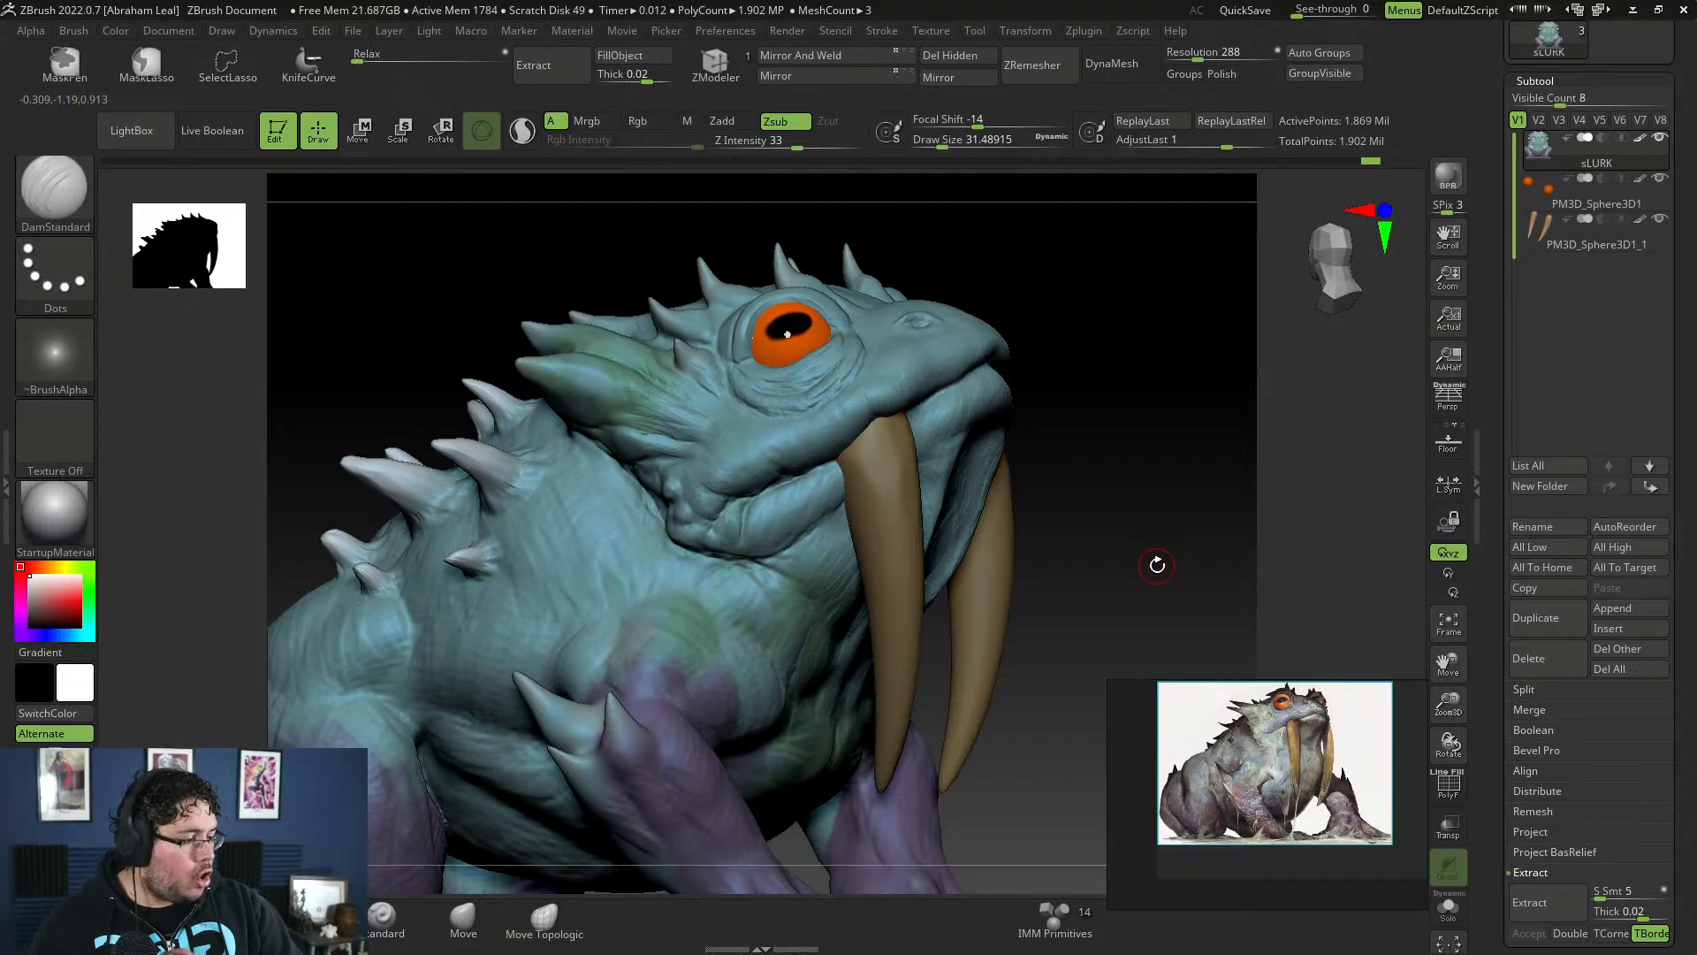
{"action": "left_click_drag", "start_coordinate": [1120, 469], "coordinate": [1037, 469]}
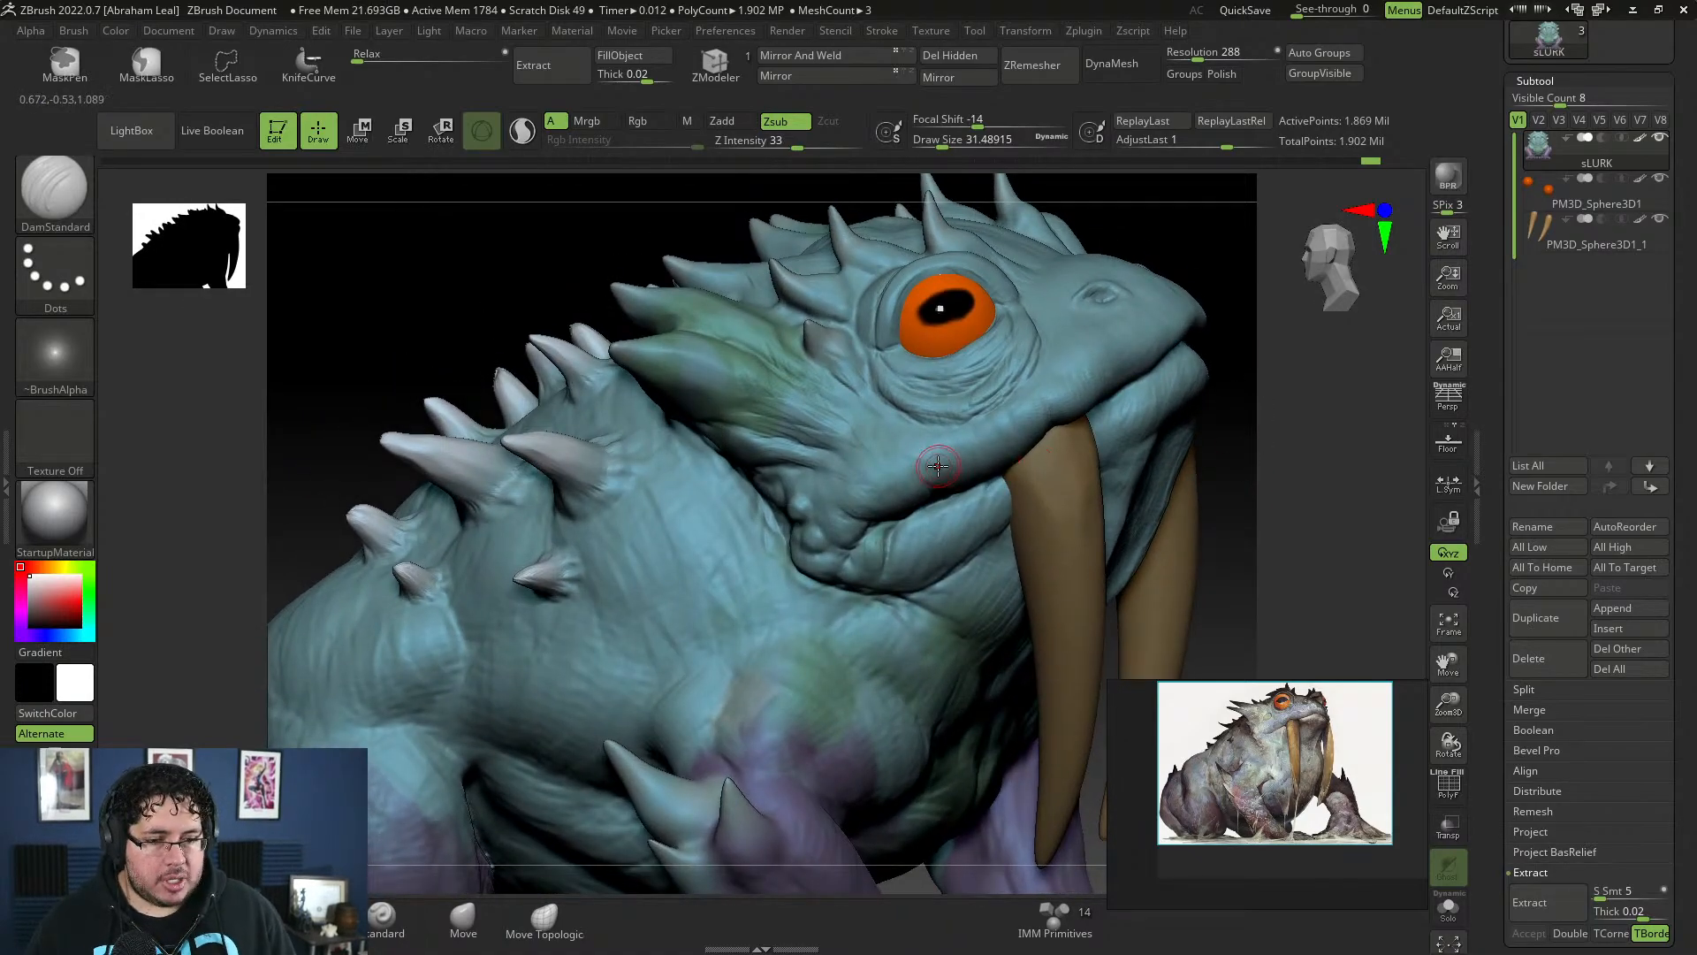
- Add small round bumps on the forehead between the brow horns with ClayBuildup at a draw size of about 22
{"action": "key", "text": "b"}
{"action": "key", "text": "c"}
{"action": "key", "text": "b"}
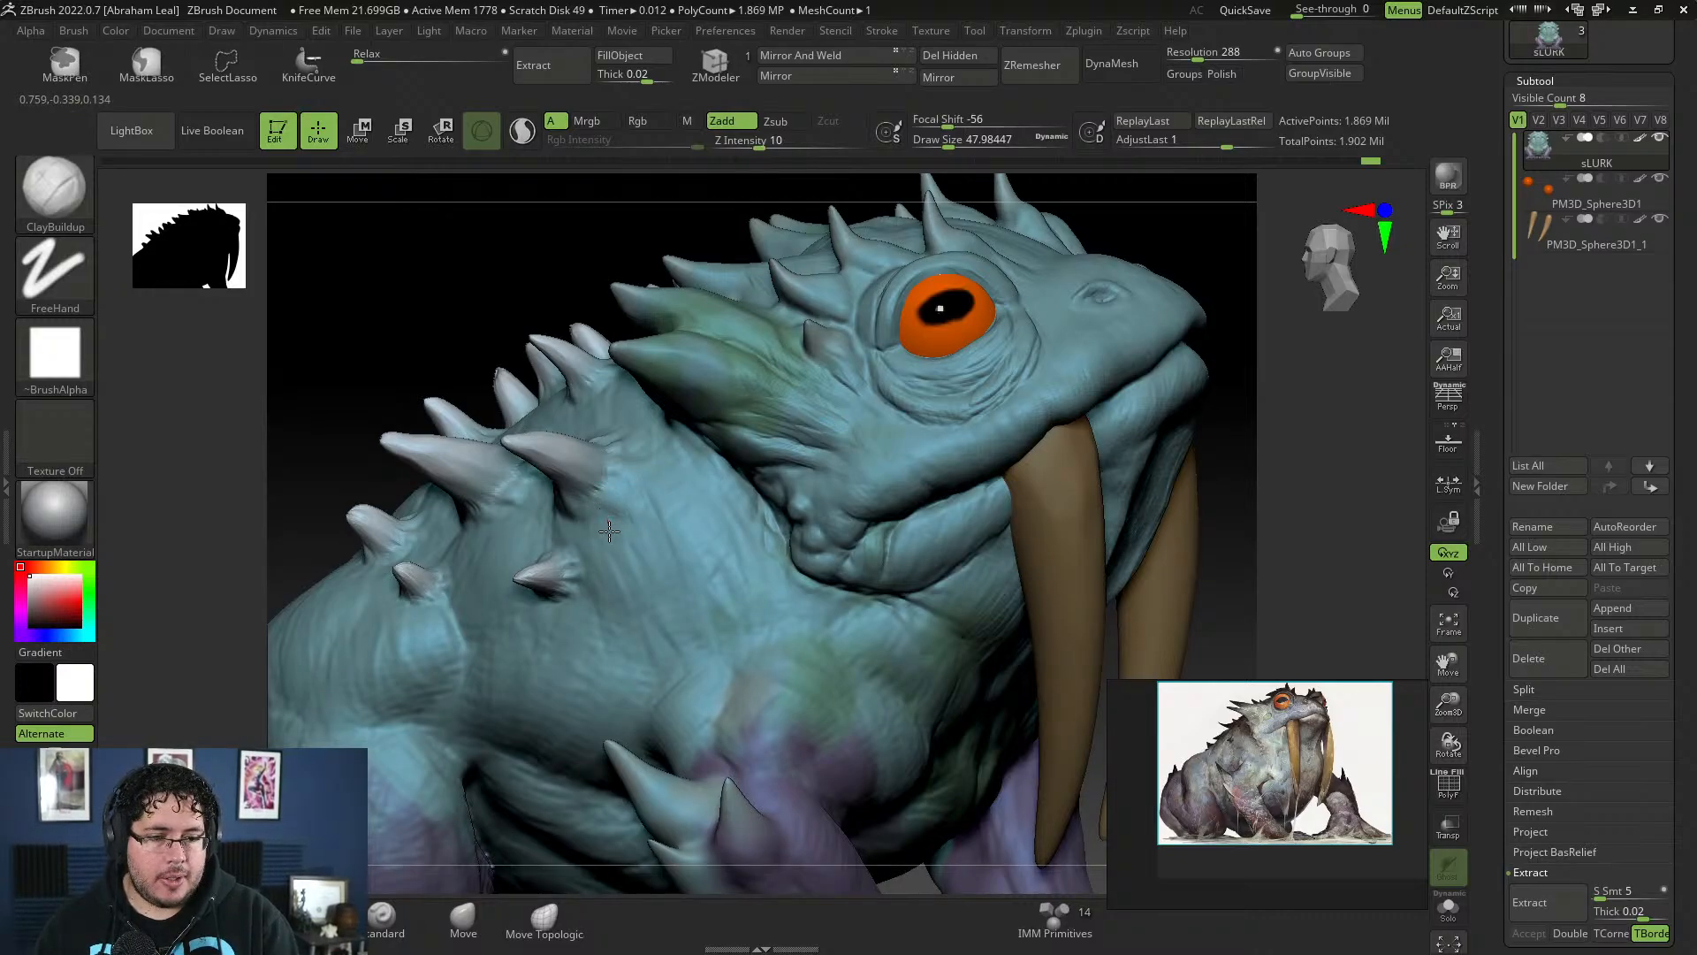
{"action": "right_click_drag", "start_coordinate": [643, 535], "coordinate": [607, 453]}
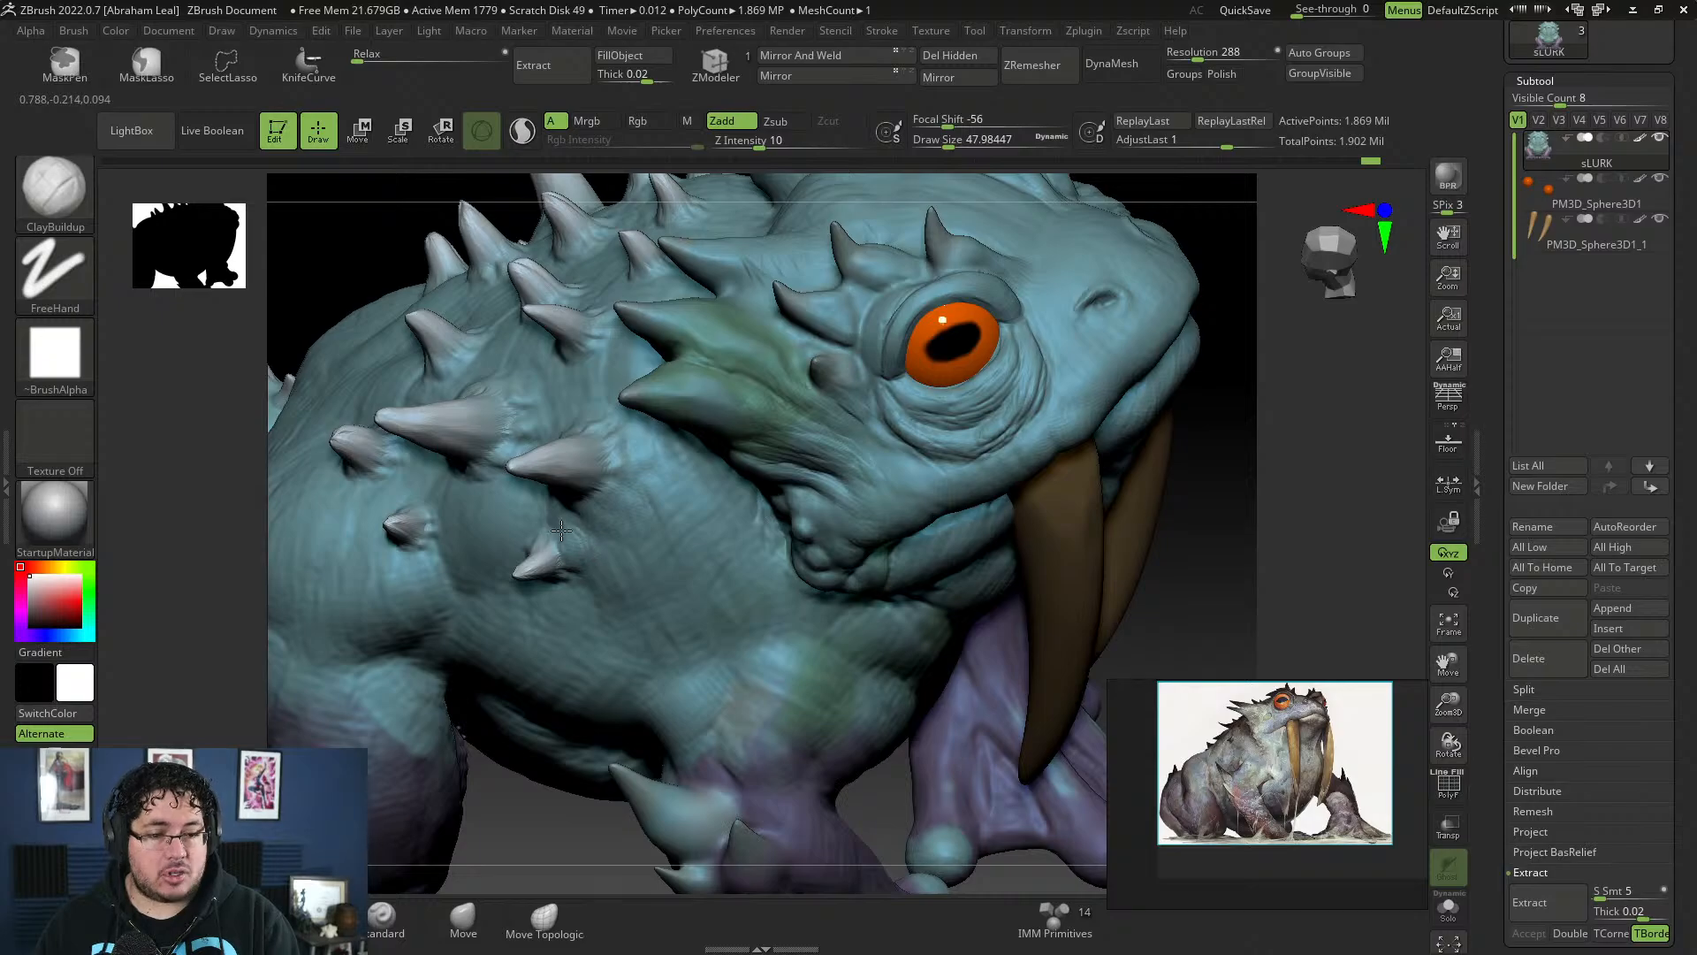
{"action": "mouse_move", "coordinate": [601, 566]}
{"action": "right_mouse_down"}
{"action": "mouse_move", "coordinate": [619, 592]}
{"action": "mouse_move", "coordinate": [1159, 383]}
{"action": "mouse_move", "coordinate": [1126, 406]}
{"action": "mouse_move", "coordinate": [1174, 478]}
{"action": "mouse_move", "coordinate": [1149, 436]}
{"action": "mouse_move", "coordinate": [1137, 531]}
{"action": "mouse_move", "coordinate": [1129, 469]}
{"action": "mouse_move", "coordinate": [1053, 618]}
{"action": "mouse_move", "coordinate": [1046, 530]}
{"action": "mouse_move", "coordinate": [1005, 508]}
{"action": "right_mouse_up"}
{"action": "right_click", "coordinate": [714, 414]}
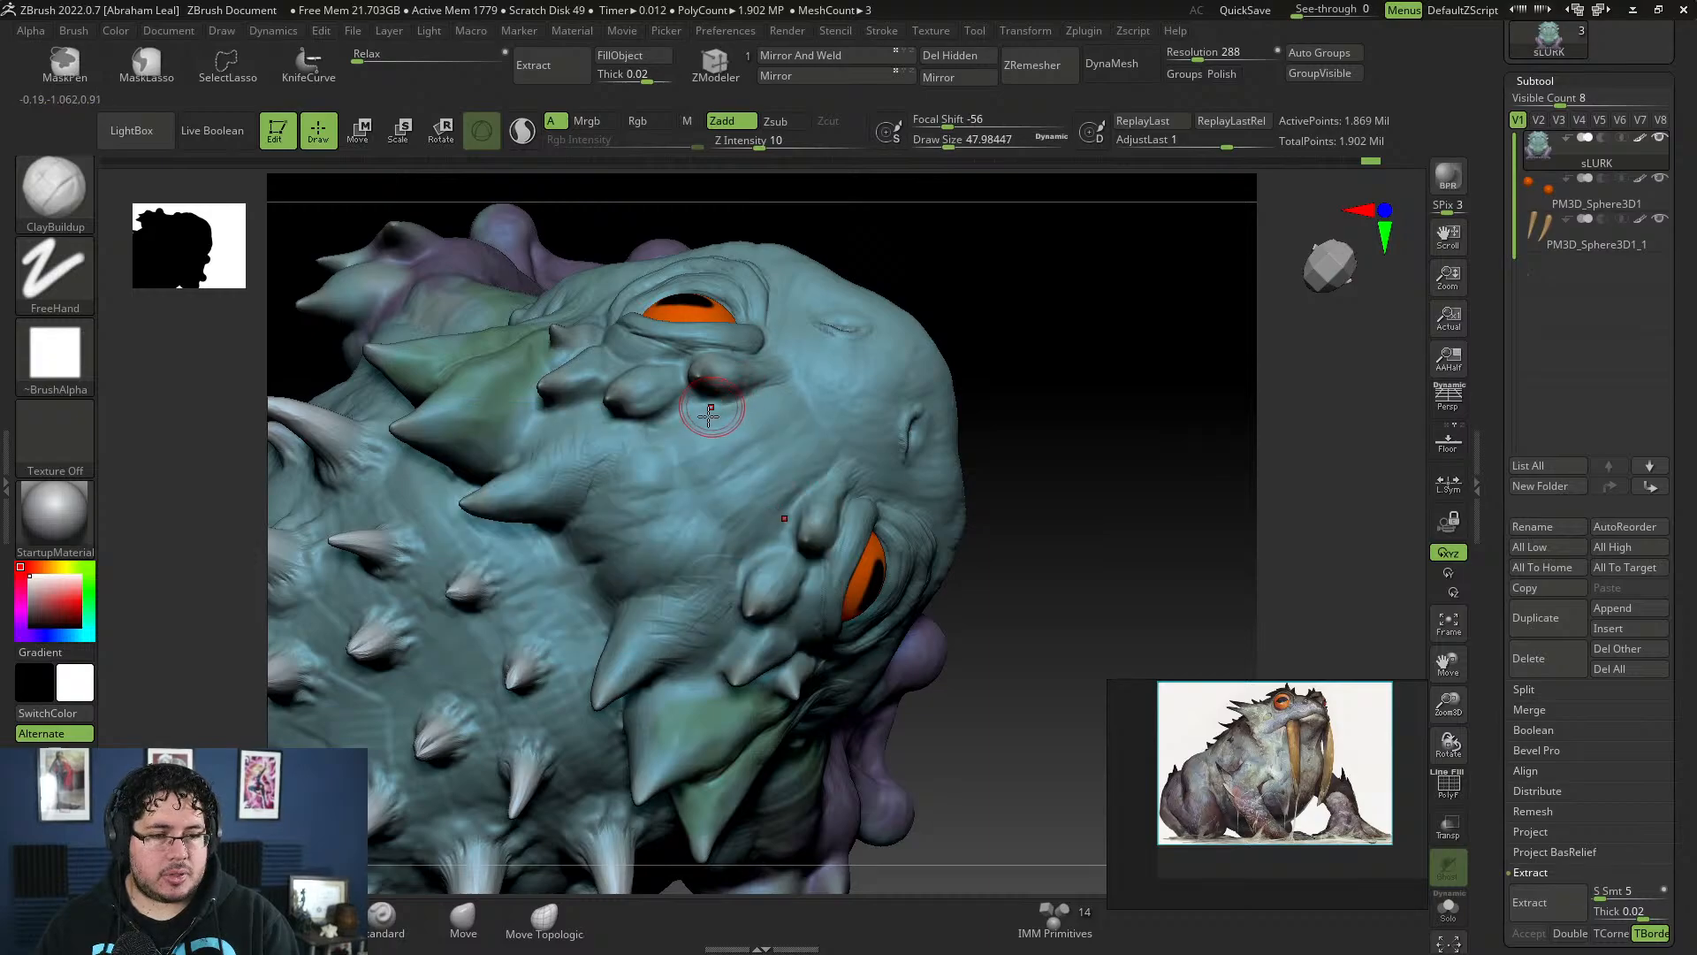
{"action": "key", "text": "space"}
{"action": "left_click_drag", "start_coordinate": [706, 430], "coordinate": [694, 434]}
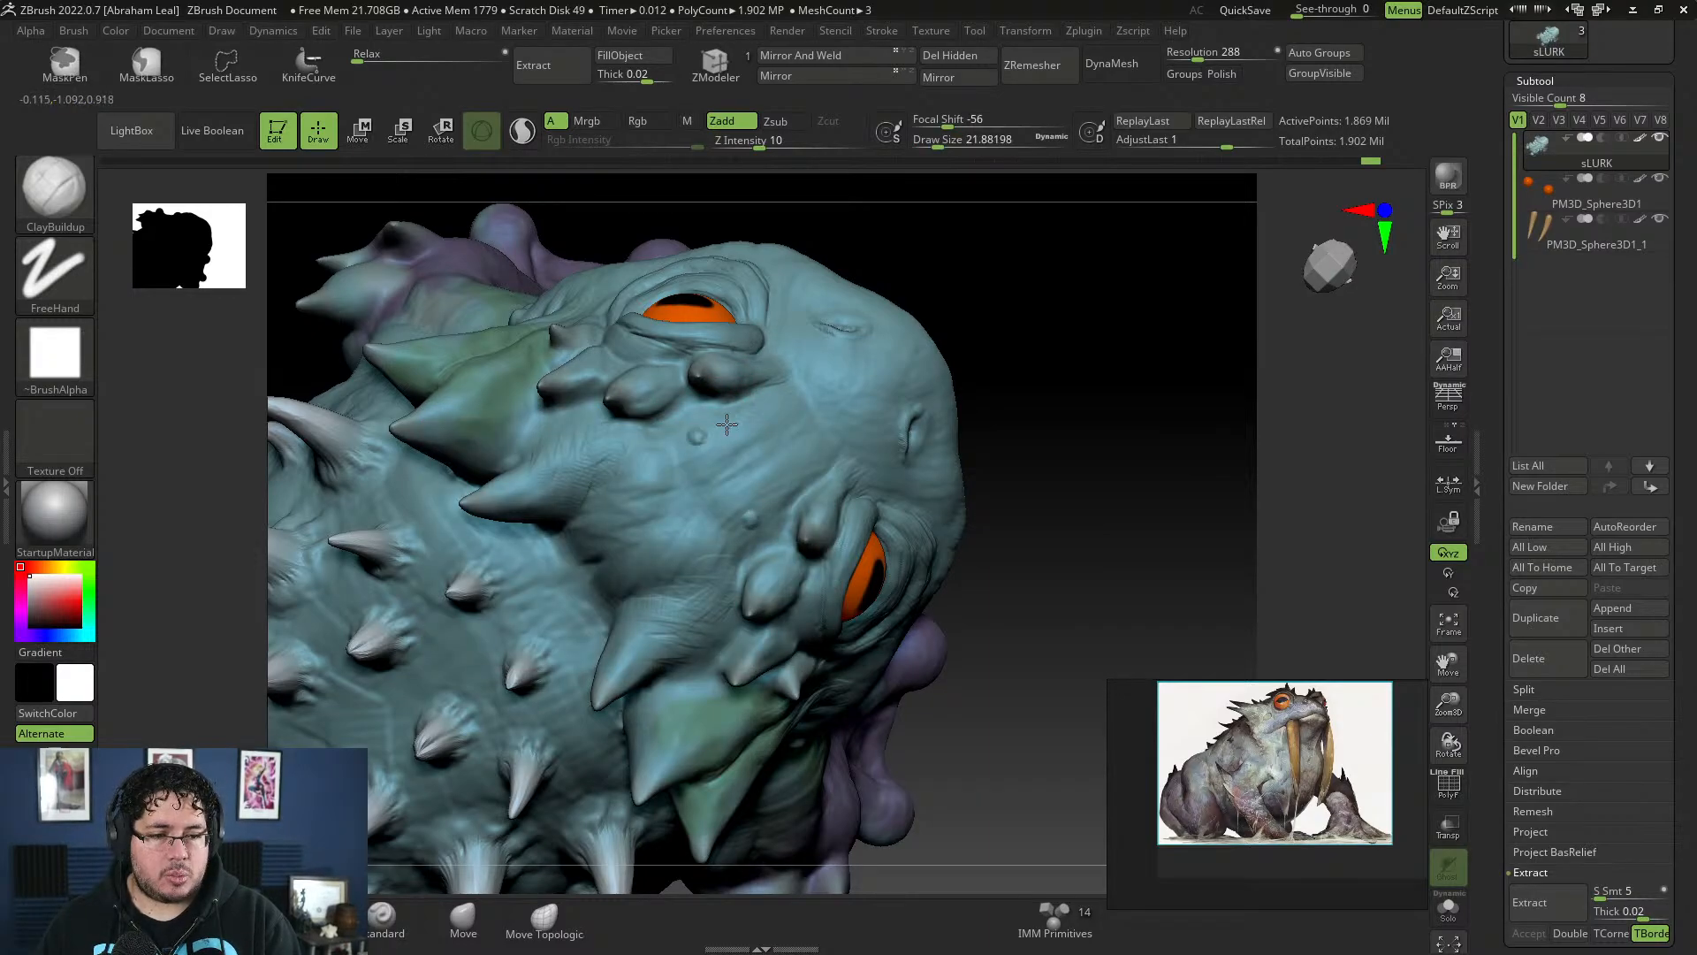
{"action": "key", "text": "shift"}
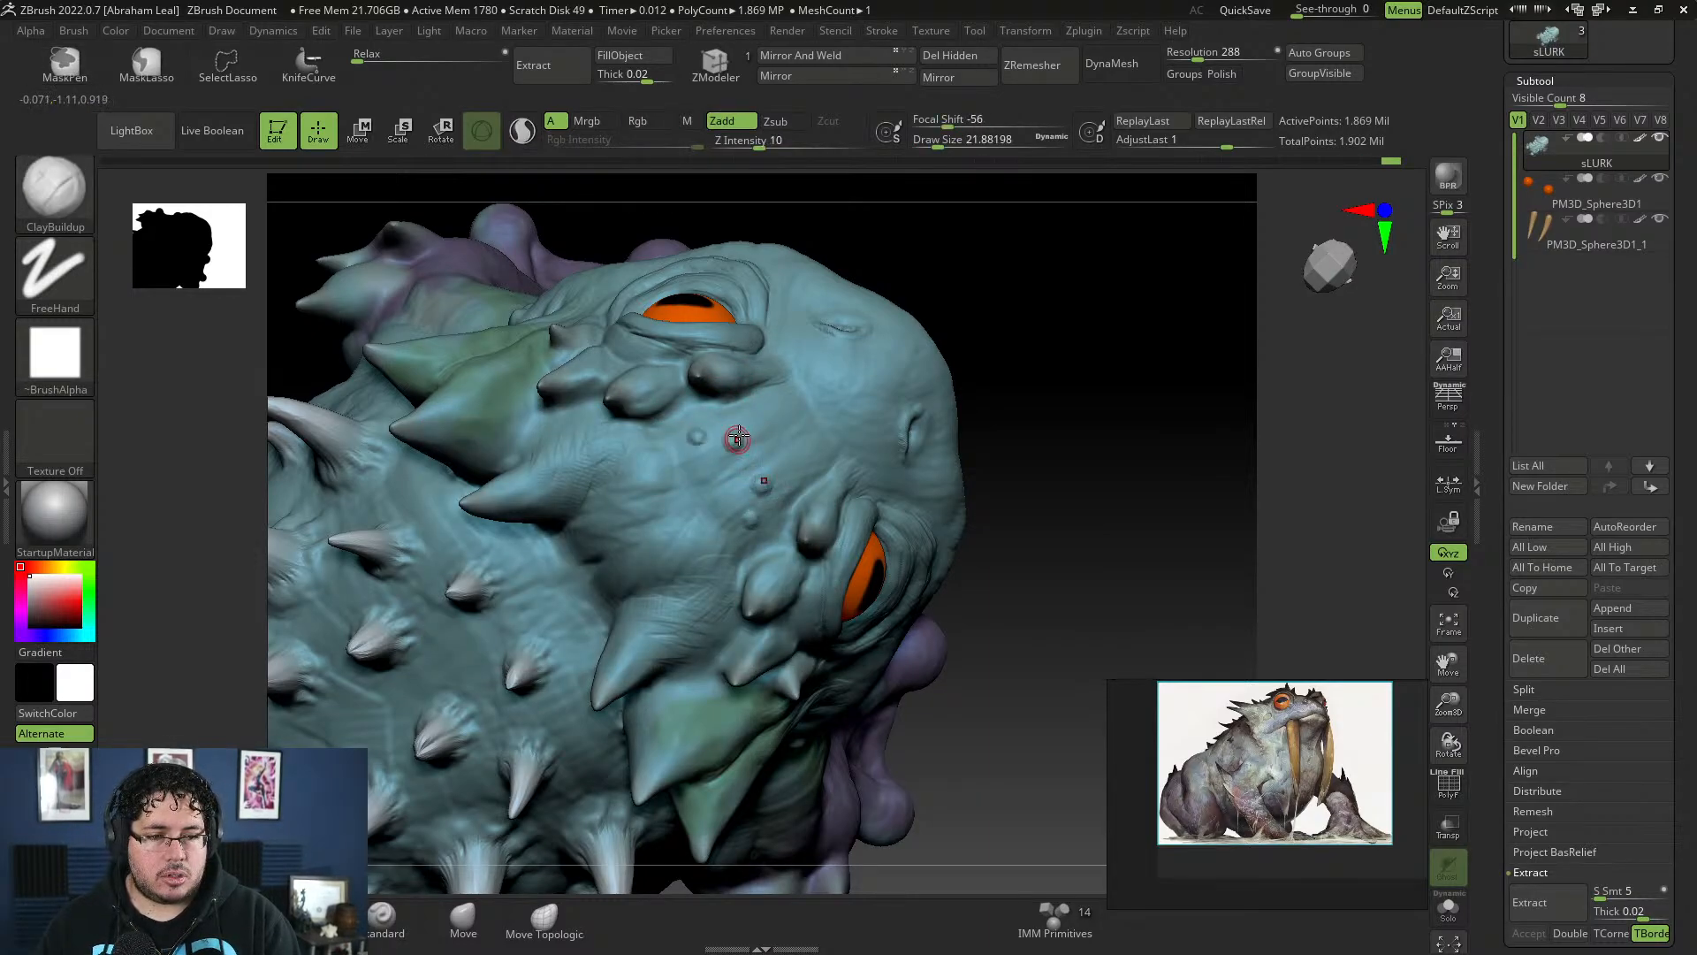
{"action": "key", "text": "space"}
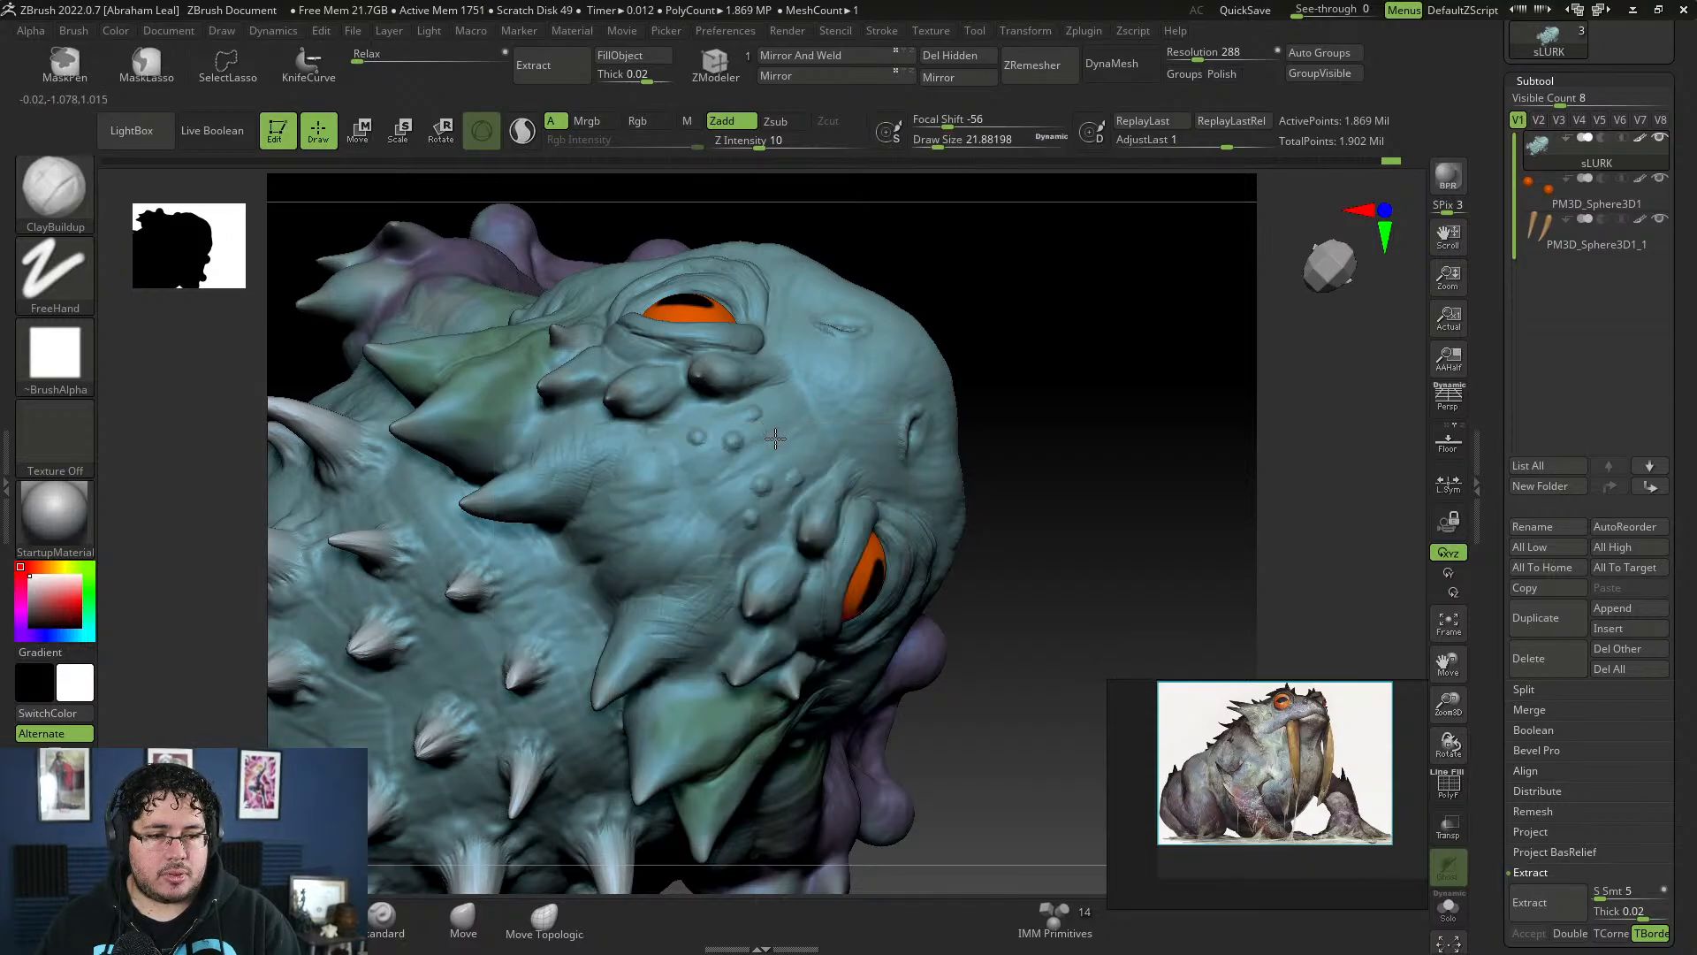
{"action": "key", "text": "ctrl"}
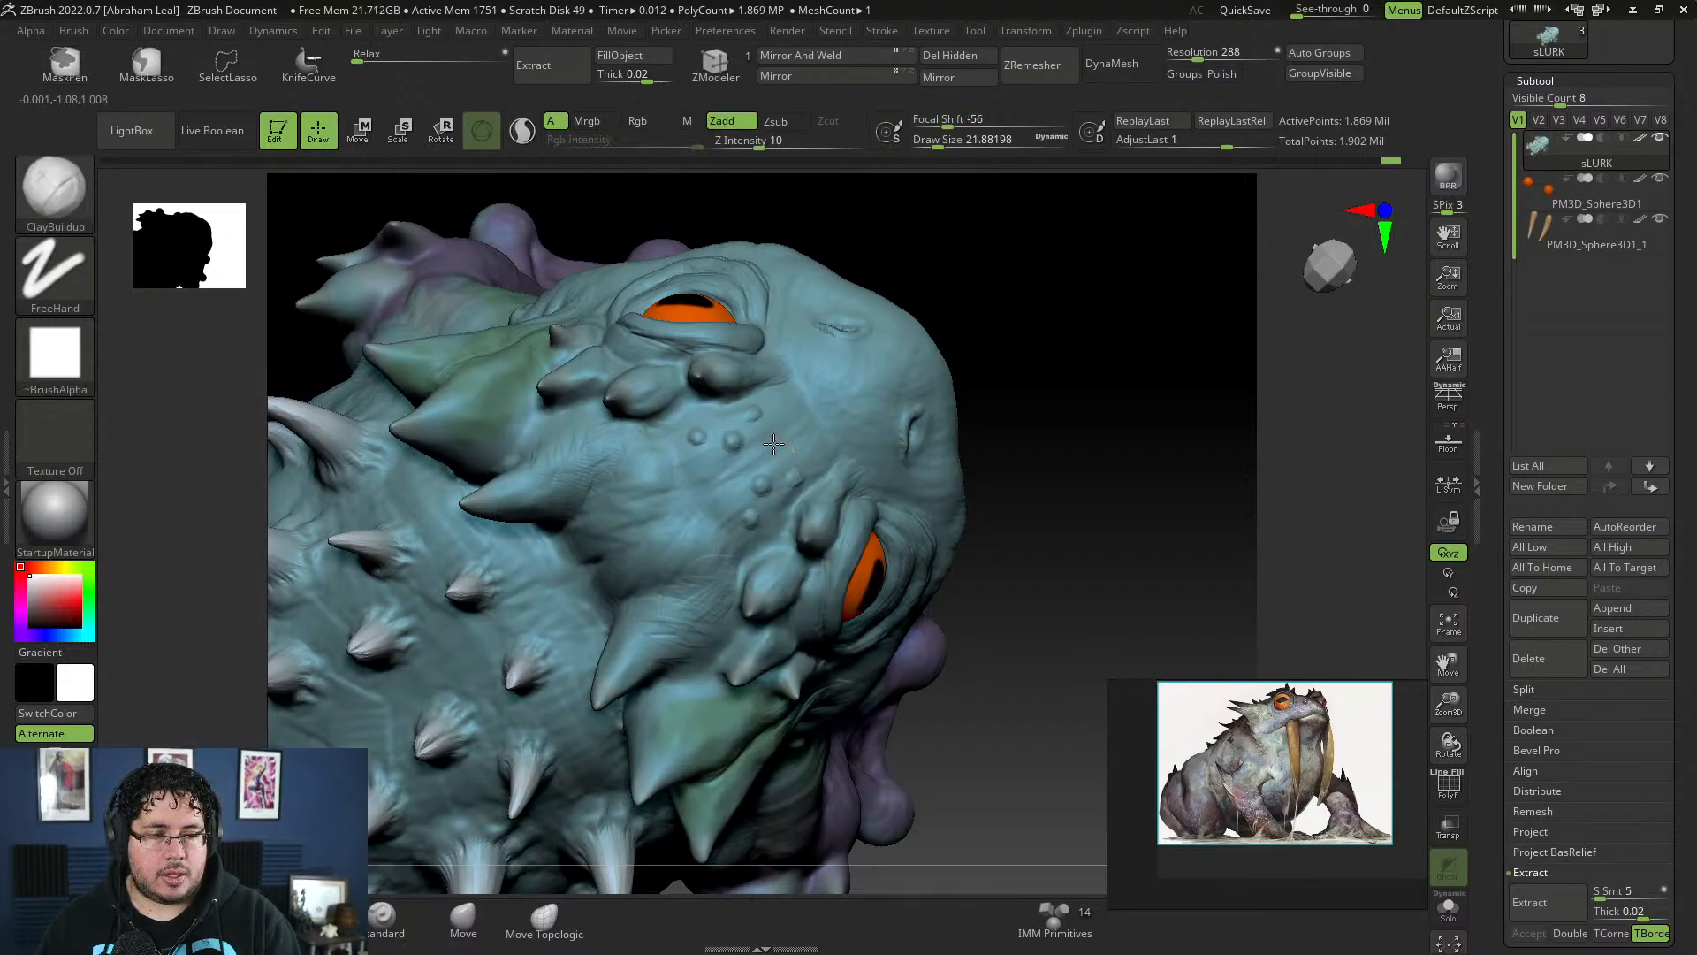
{"action": "key", "text": "shift"}
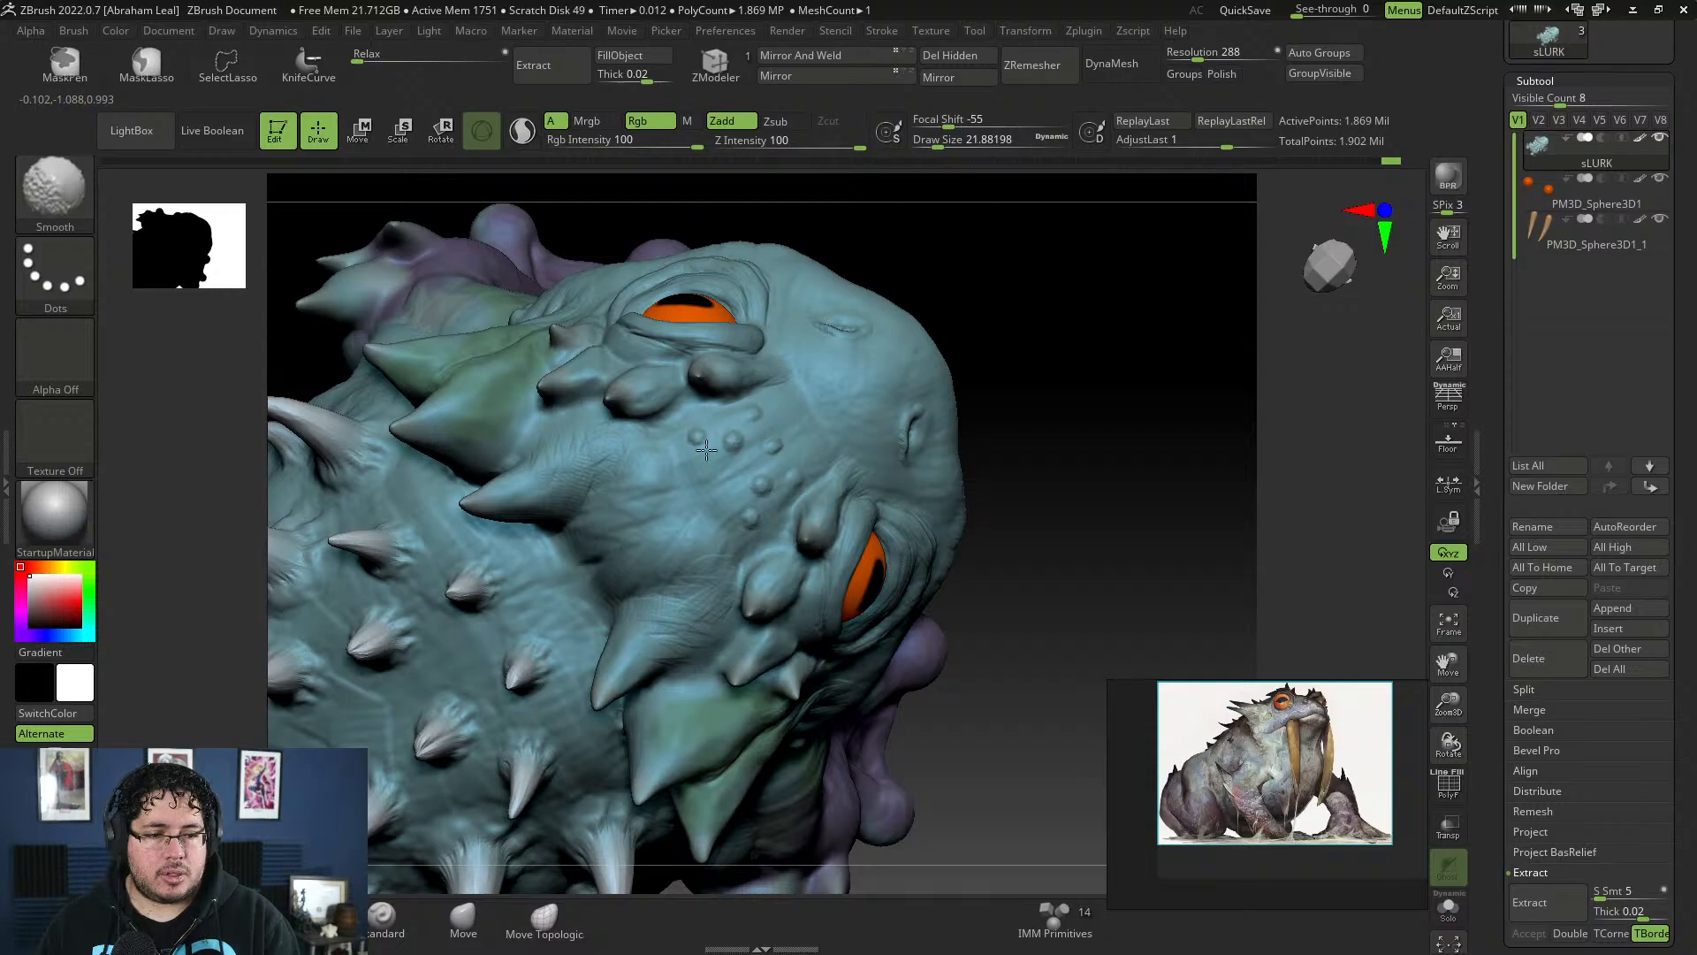
- Flatten the small forehead bumps with TrimDynamic at a draw size of about 59
{"action": "mouse_move", "coordinate": [1073, 347]}
{"action": "left_mouse_down", "text": "alt"}
{"action": "mouse_move", "coordinate": [1083, 394]}
{"action": "mouse_move", "coordinate": [1059, 425]}
{"action": "mouse_move", "coordinate": [1053, 401]}
{"action": "mouse_move", "coordinate": [867, 367]}
{"action": "left_mouse_up", "text": "alt"}
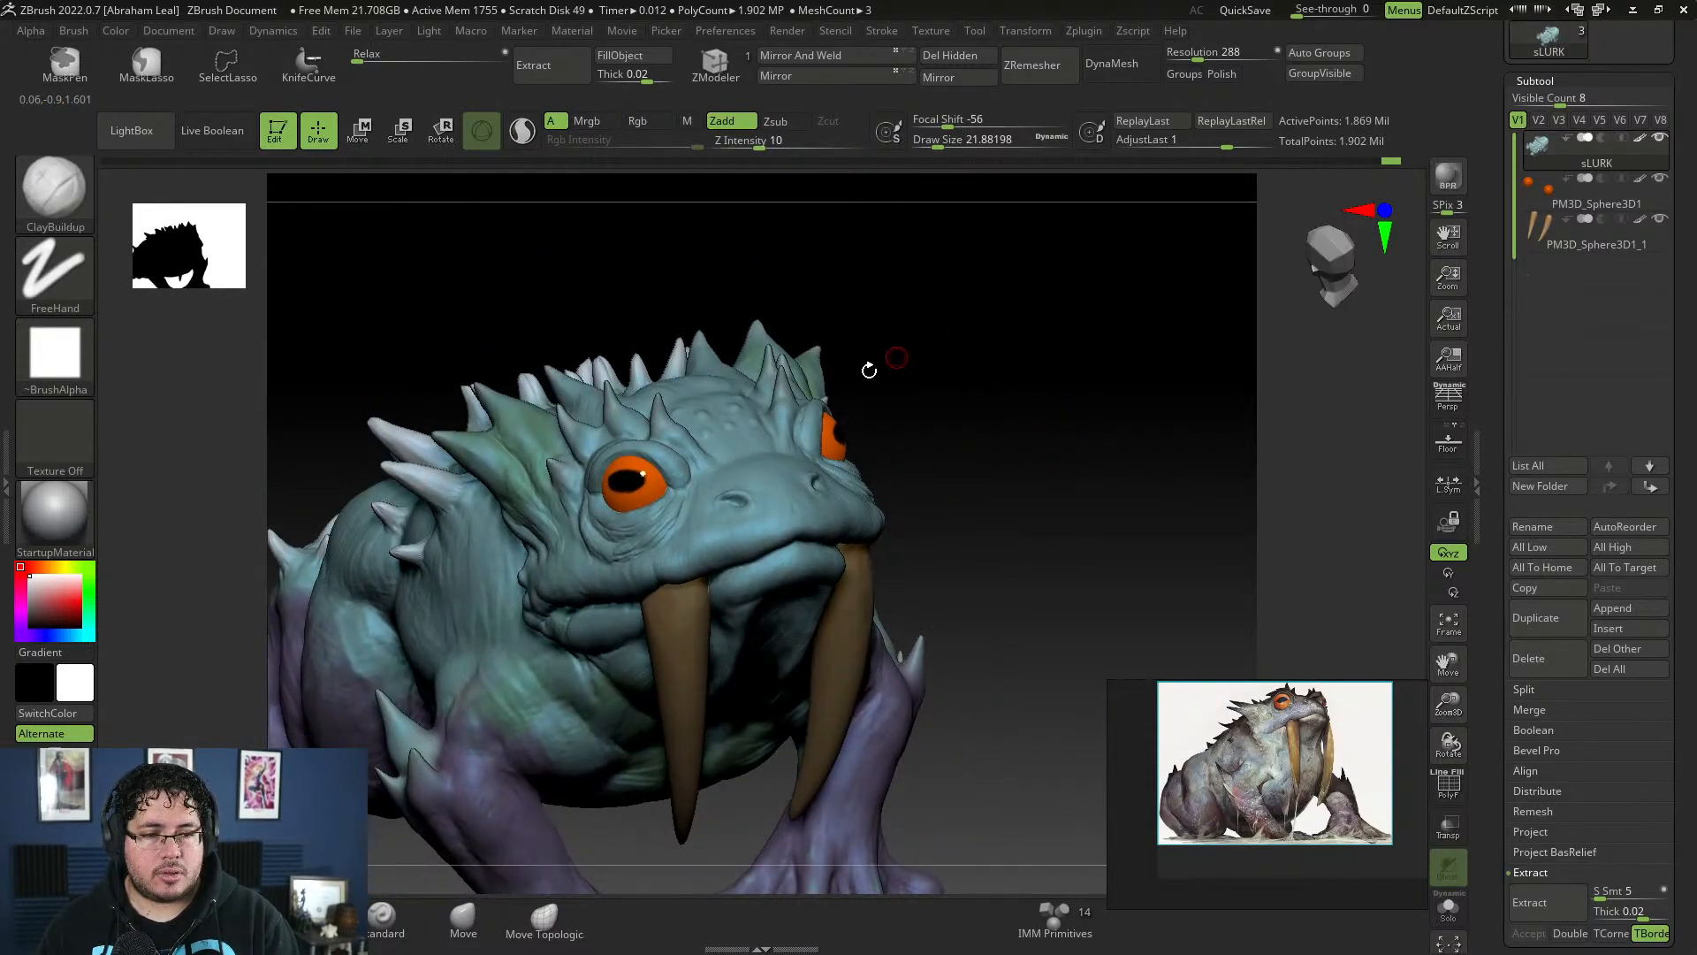
{"action": "key", "text": "b"}
{"action": "key", "text": "t"}
{"action": "key", "text": "d"}
{"action": "key", "text": "space"}
{"action": "left_click_drag", "start_coordinate": [741, 425], "coordinate": [755, 424]}
{"action": "left_click_drag", "start_coordinate": [778, 296], "coordinate": [686, 414]}
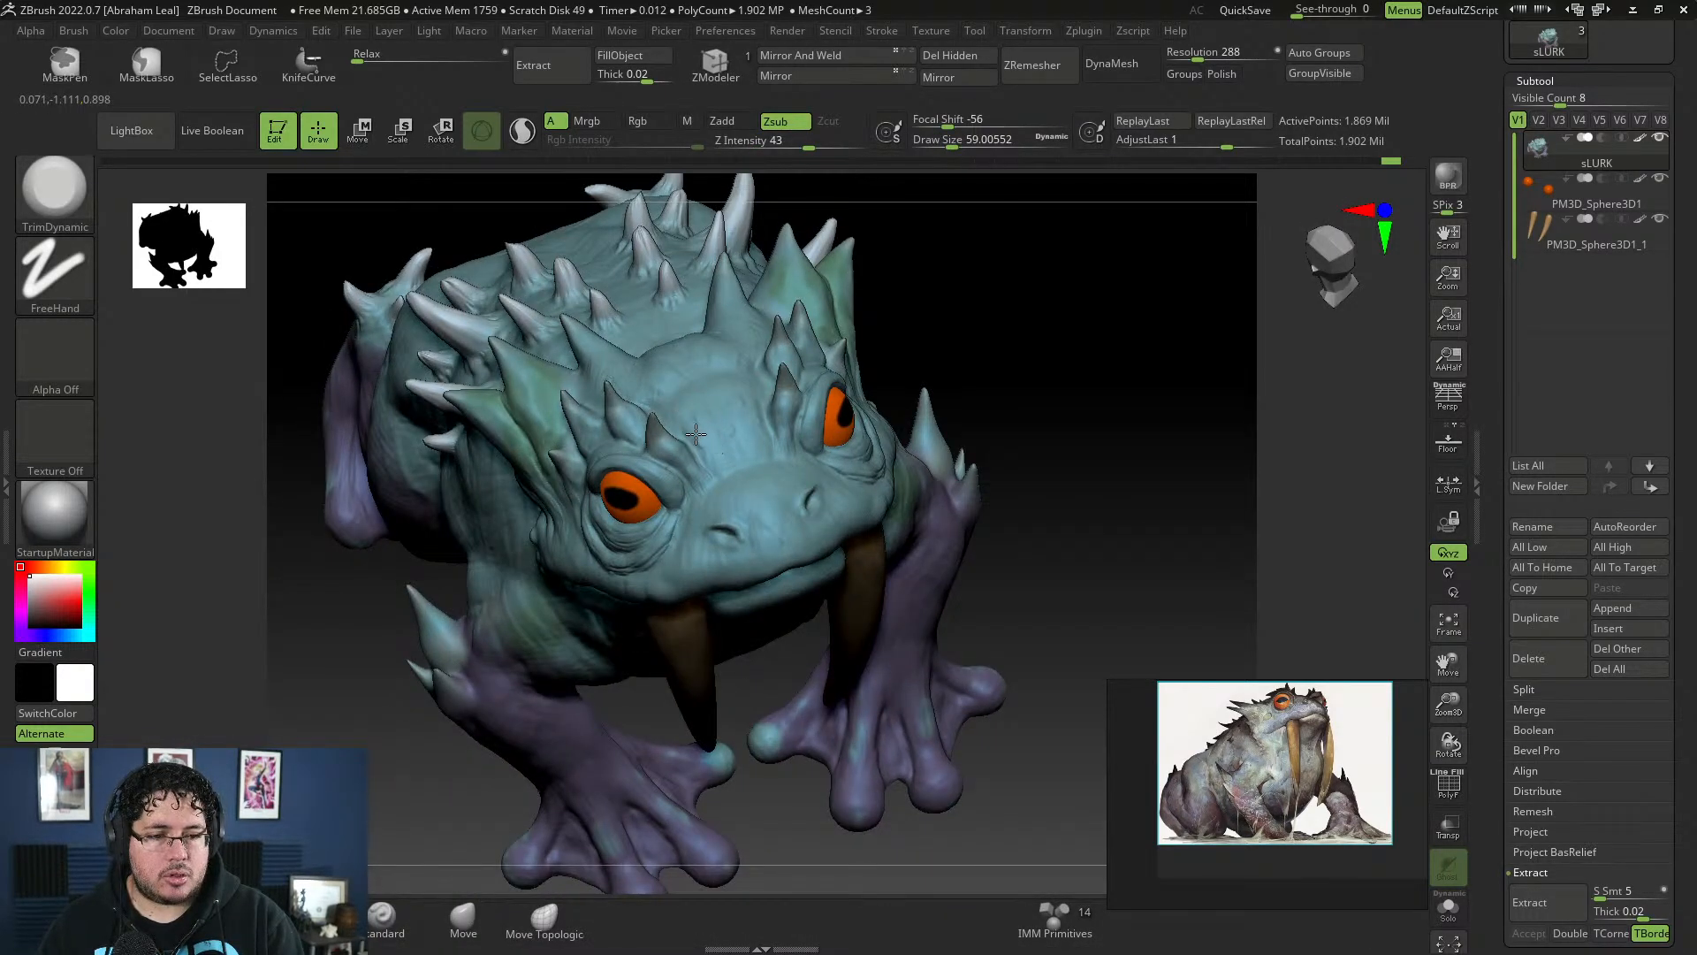
- Make the tusks the active subtool and subdivide their mesh once
{"action": "left_click_drag", "start_coordinate": [970, 322], "coordinate": [978, 254]}
{"action": "left_click_drag", "start_coordinate": [978, 254], "coordinate": [924, 277], "text": "alt"}
{"action": "mouse_move", "coordinate": [981, 364]}
{"action": "left_mouse_down"}
{"action": "mouse_move", "coordinate": [900, 337]}
{"action": "mouse_move", "coordinate": [935, 322]}
{"action": "mouse_move", "coordinate": [917, 315]}
{"action": "mouse_move", "coordinate": [929, 389]}
{"action": "mouse_move", "coordinate": [966, 351]}
{"action": "mouse_move", "coordinate": [988, 378]}
{"action": "left_mouse_up"}
{"action": "left_click", "coordinate": [675, 528], "text": "alt"}
{"action": "left_click_drag", "start_coordinate": [718, 504], "coordinate": [706, 506]}
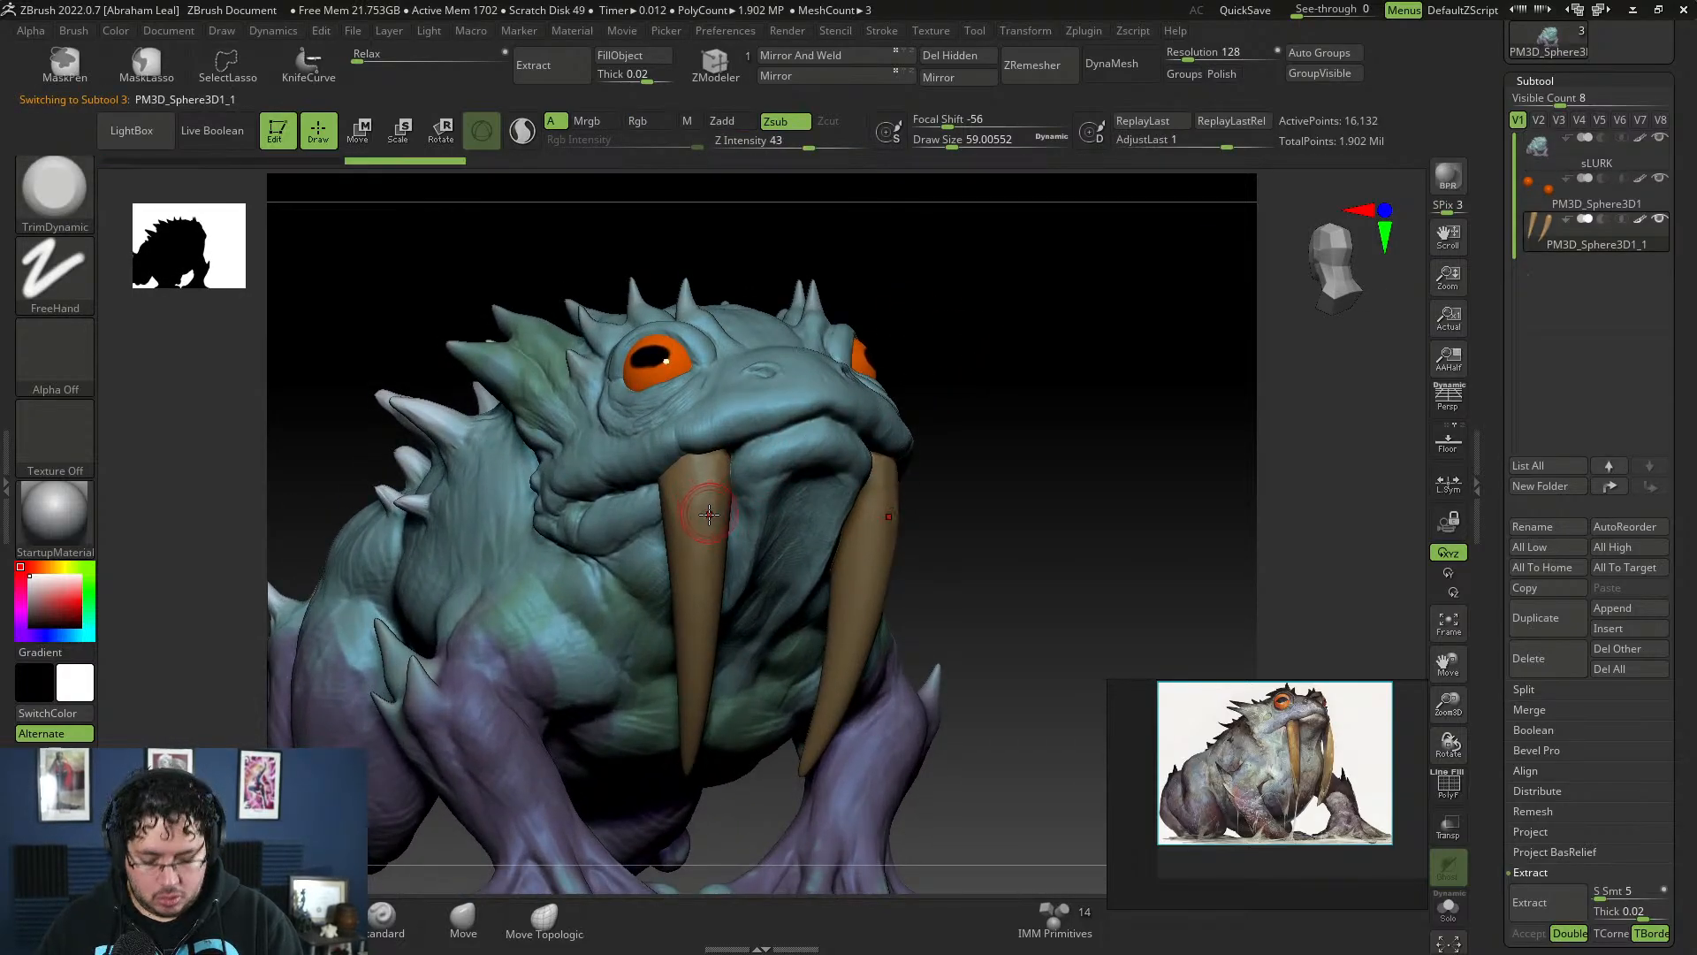
{"action": "key", "text": "ctrl+d"}
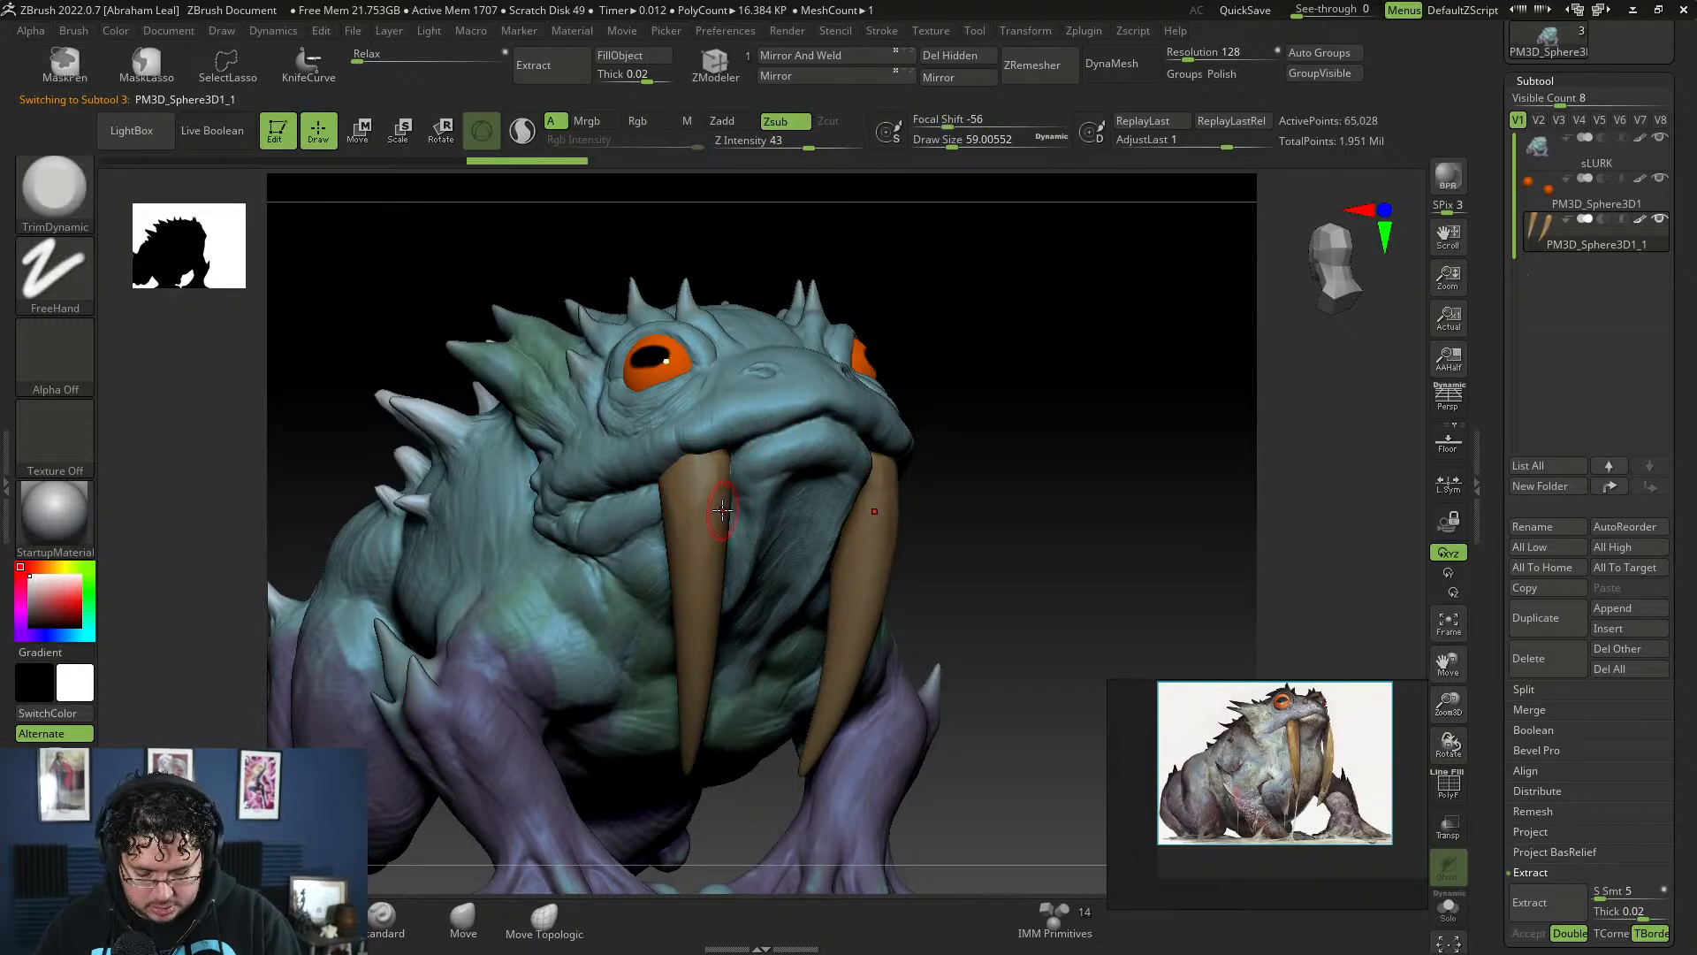
- Carve lengthwise grooves down the front of the tusks from their roots with DamStandard at a draw size of about 31
{"action": "key", "text": "b"}
{"action": "key", "text": "d"}
{"action": "key", "text": "s"}
{"action": "key", "text": "space"}
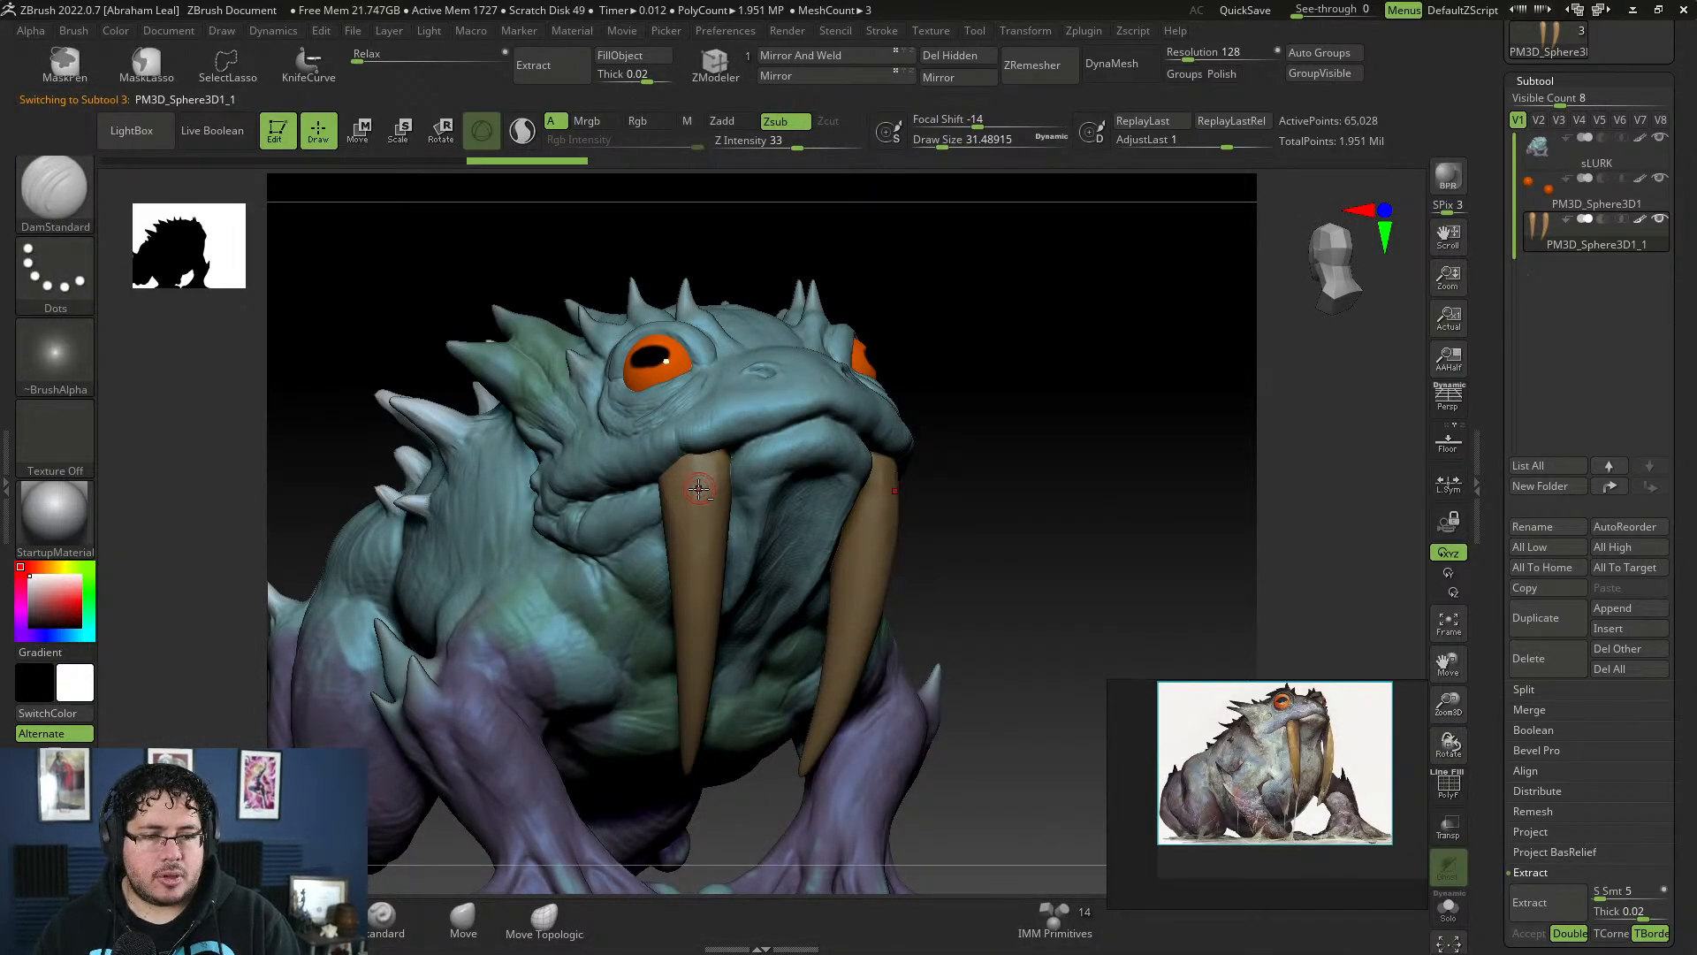
{"action": "mouse_move", "coordinate": [684, 462]}
{"action": "left_mouse_down"}
{"action": "mouse_move", "coordinate": [682, 570]}
{"action": "mouse_move", "coordinate": [696, 456]}
{"action": "left_mouse_up"}
{"action": "left_click_drag", "start_coordinate": [955, 292], "coordinate": [1025, 300], "text": "shift"}
{"action": "left_click_drag", "start_coordinate": [706, 478], "coordinate": [700, 603]}
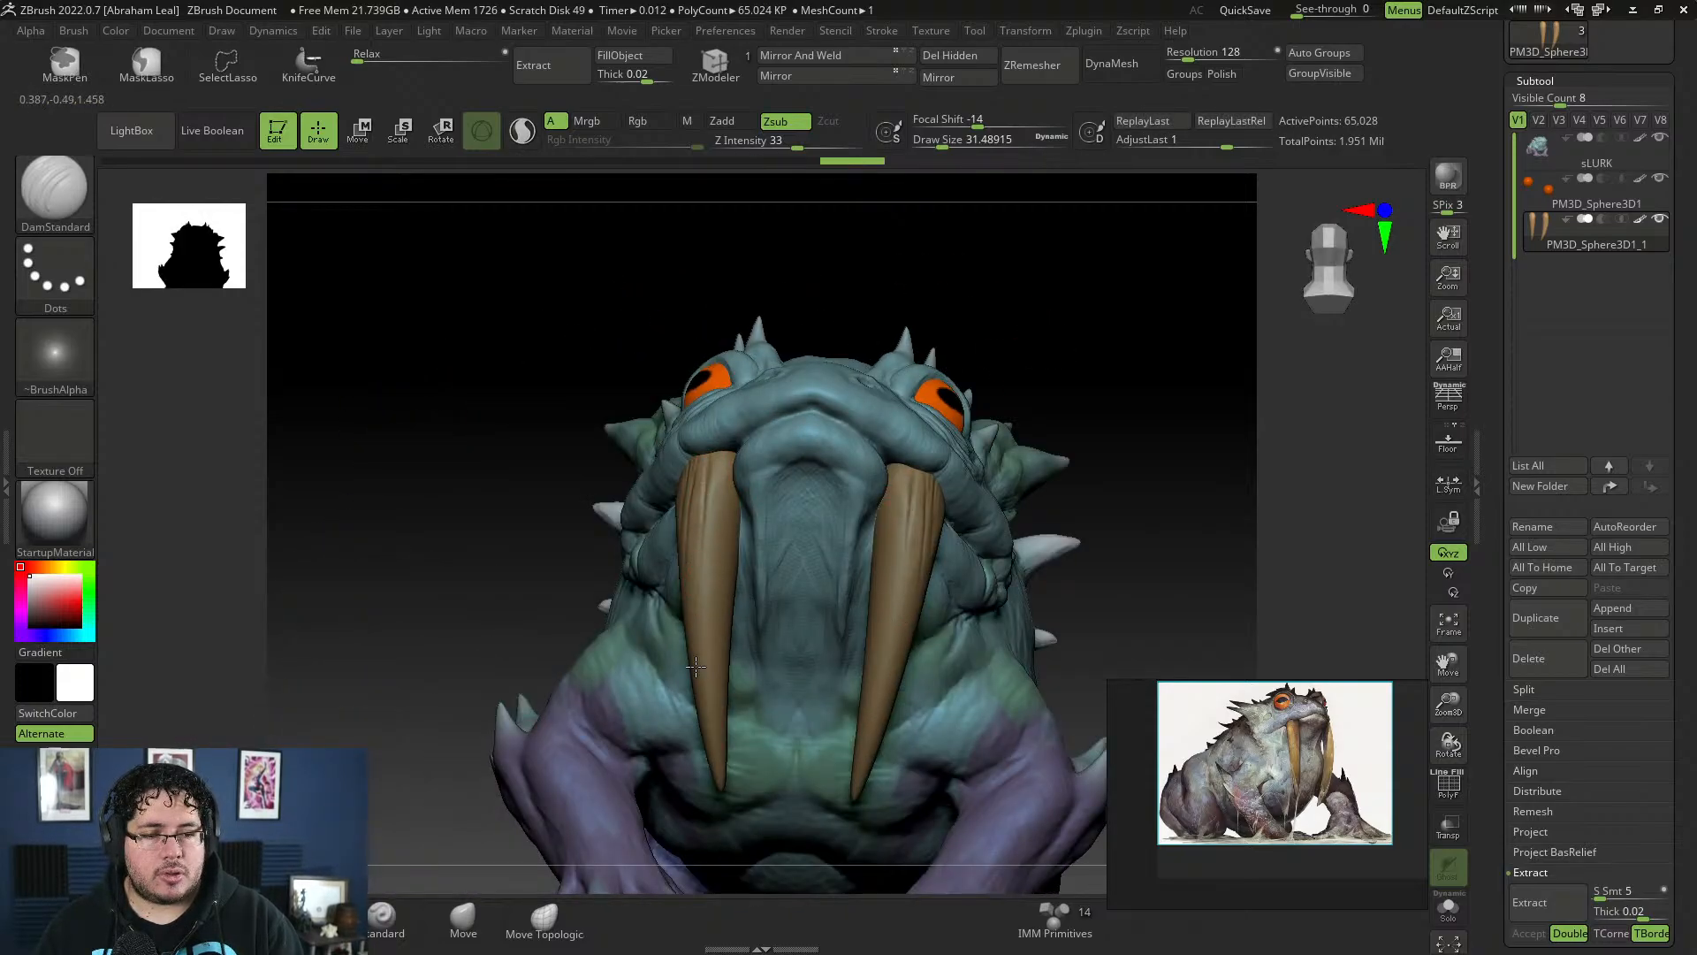
{"action": "left_click_drag", "start_coordinate": [710, 453], "coordinate": [698, 586]}
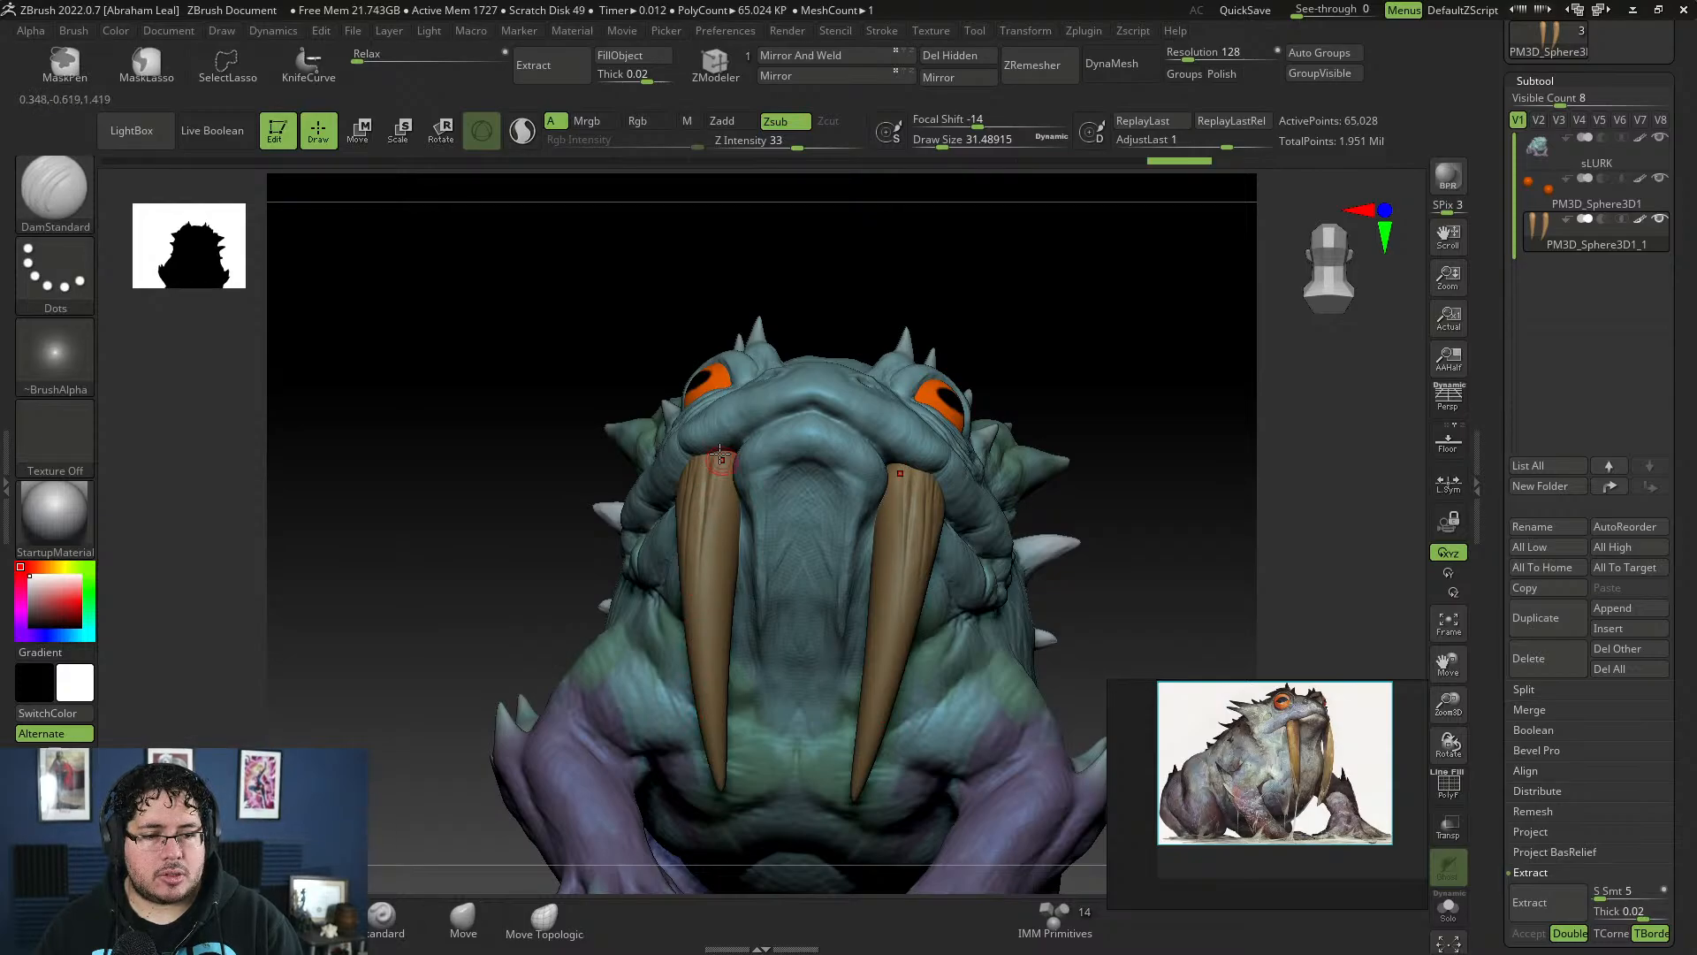
{"action": "left_click_drag", "start_coordinate": [738, 437], "coordinate": [729, 520]}
- Try another long DamStandard groove down the tusks and undo the last strokes
{"action": "mouse_move", "coordinate": [619, 531]}
{"action": "left_mouse_down"}
{"action": "mouse_move", "coordinate": [587, 481]}
{"action": "mouse_move", "coordinate": [735, 446]}
{"action": "mouse_move", "coordinate": [698, 629]}
{"action": "left_mouse_up"}
{"action": "left_click_drag", "start_coordinate": [718, 491], "coordinate": [697, 620]}
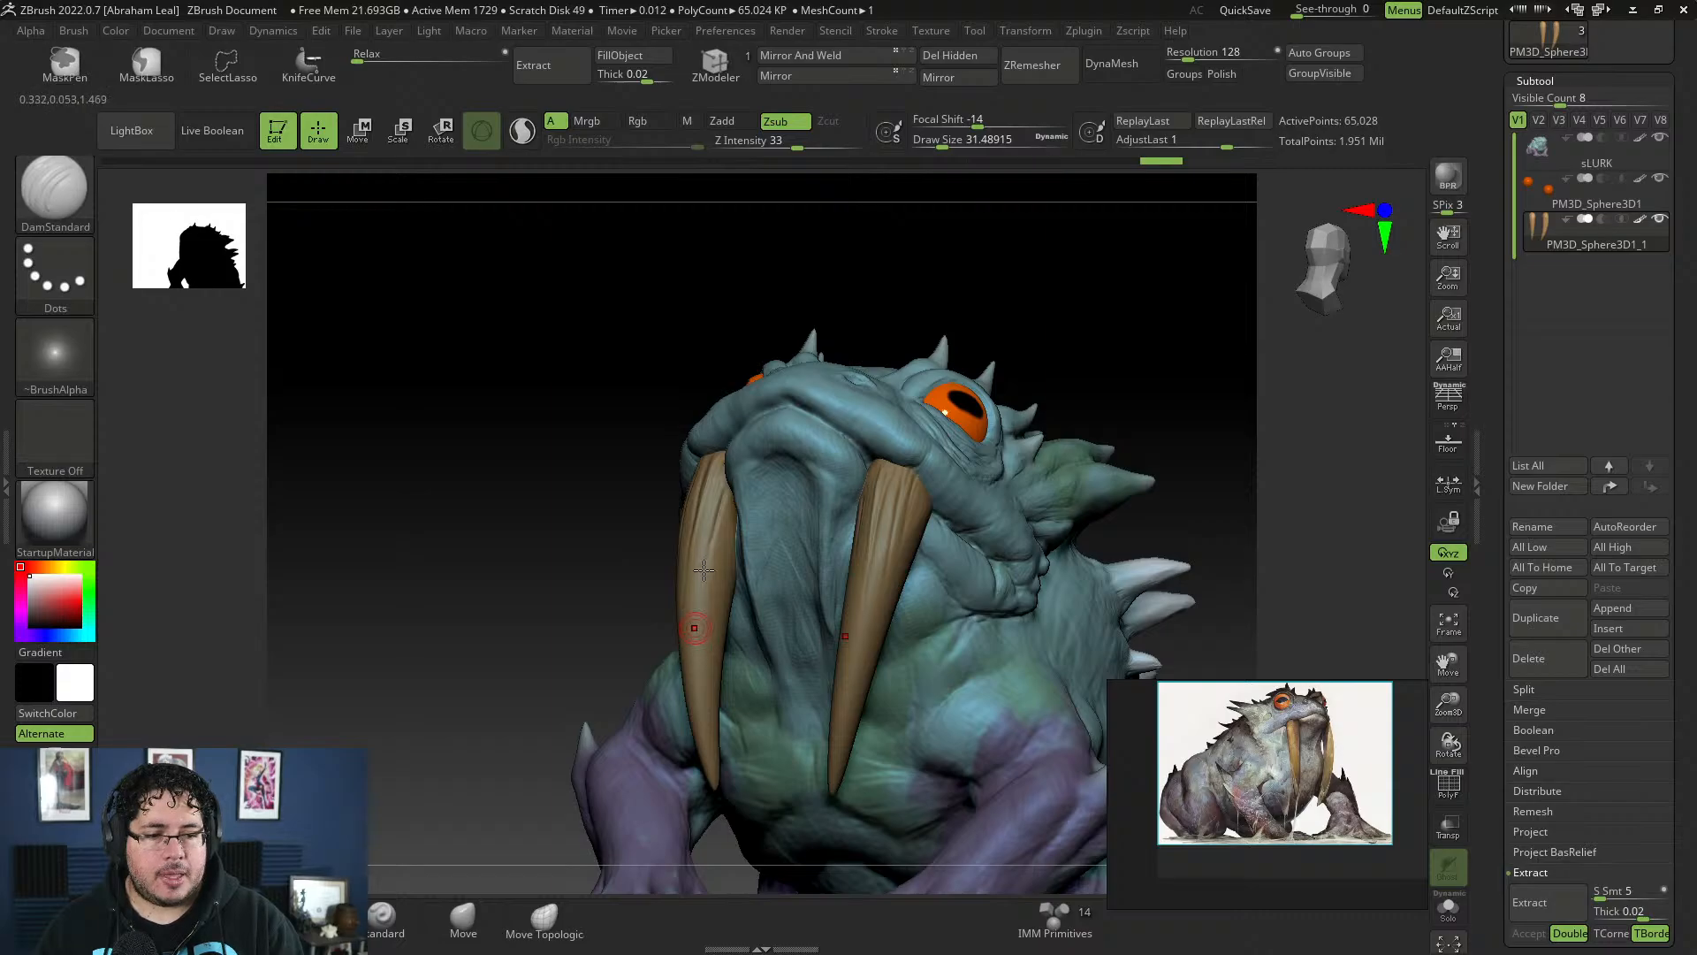
{"action": "key", "text": "ctrl+z"}
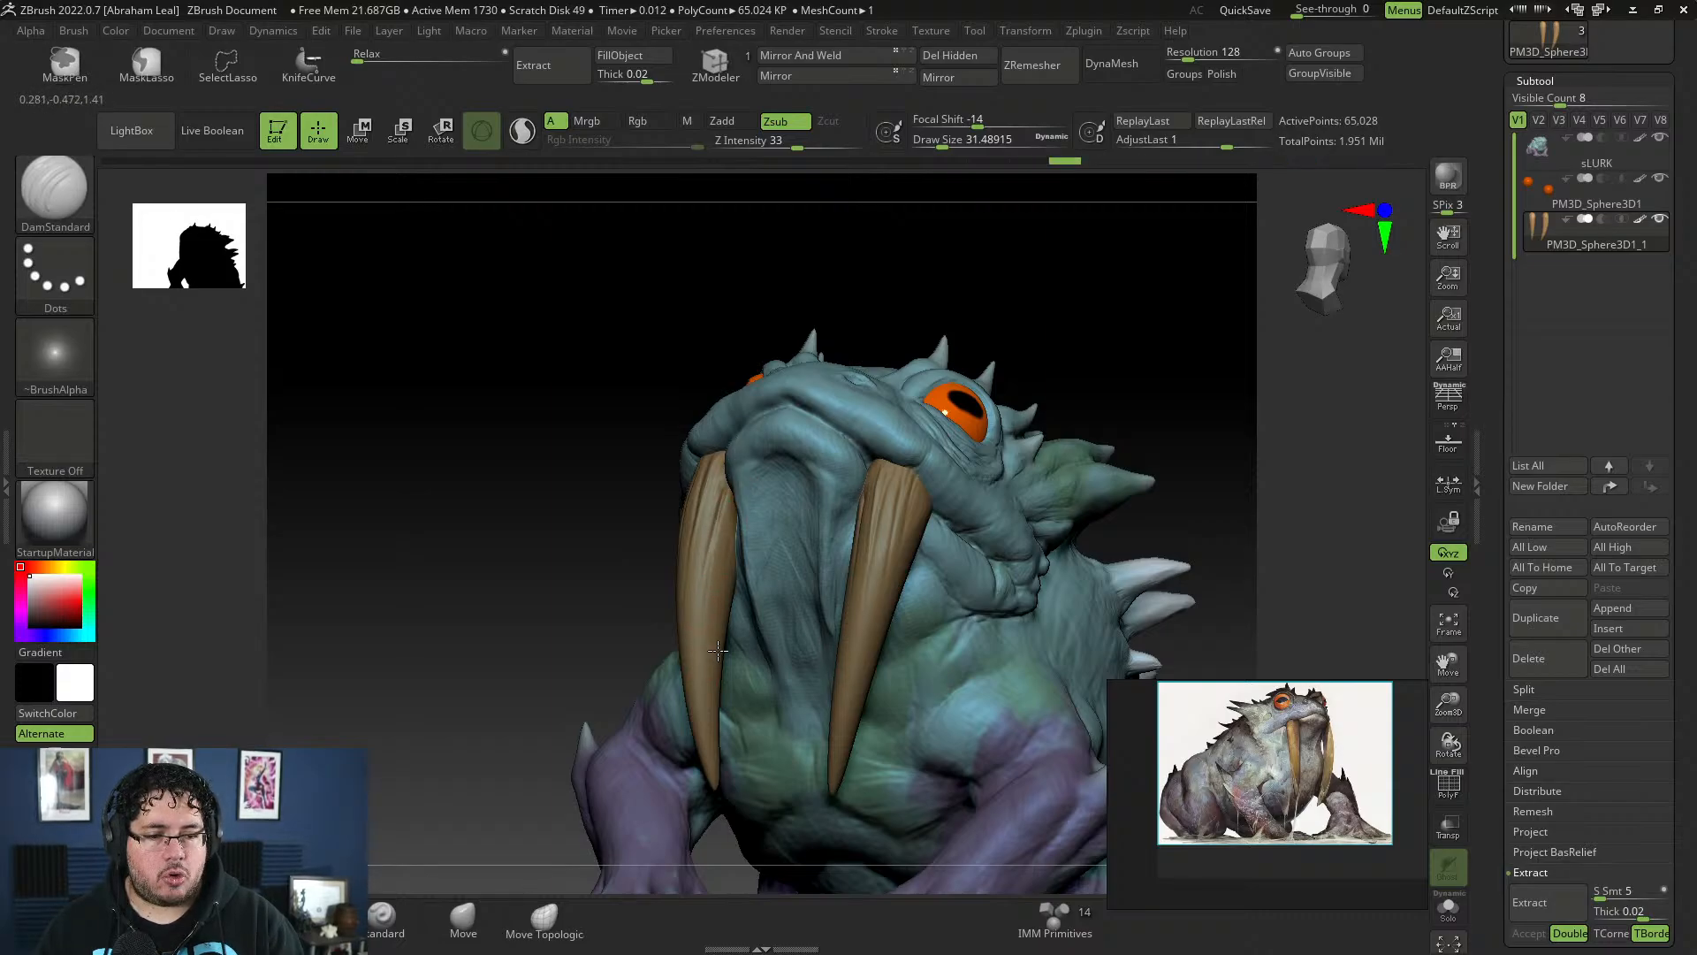
{"action": "key", "text": "ctrl+z"}
- Carve long DamStandard grooves along the outer side of the tusks, from the lip down past the middle
{"action": "mouse_move", "coordinate": [604, 506]}
{"action": "left_mouse_down"}
{"action": "mouse_move", "coordinate": [898, 333]}
{"action": "mouse_move", "coordinate": [856, 355]}
{"action": "left_mouse_up"}
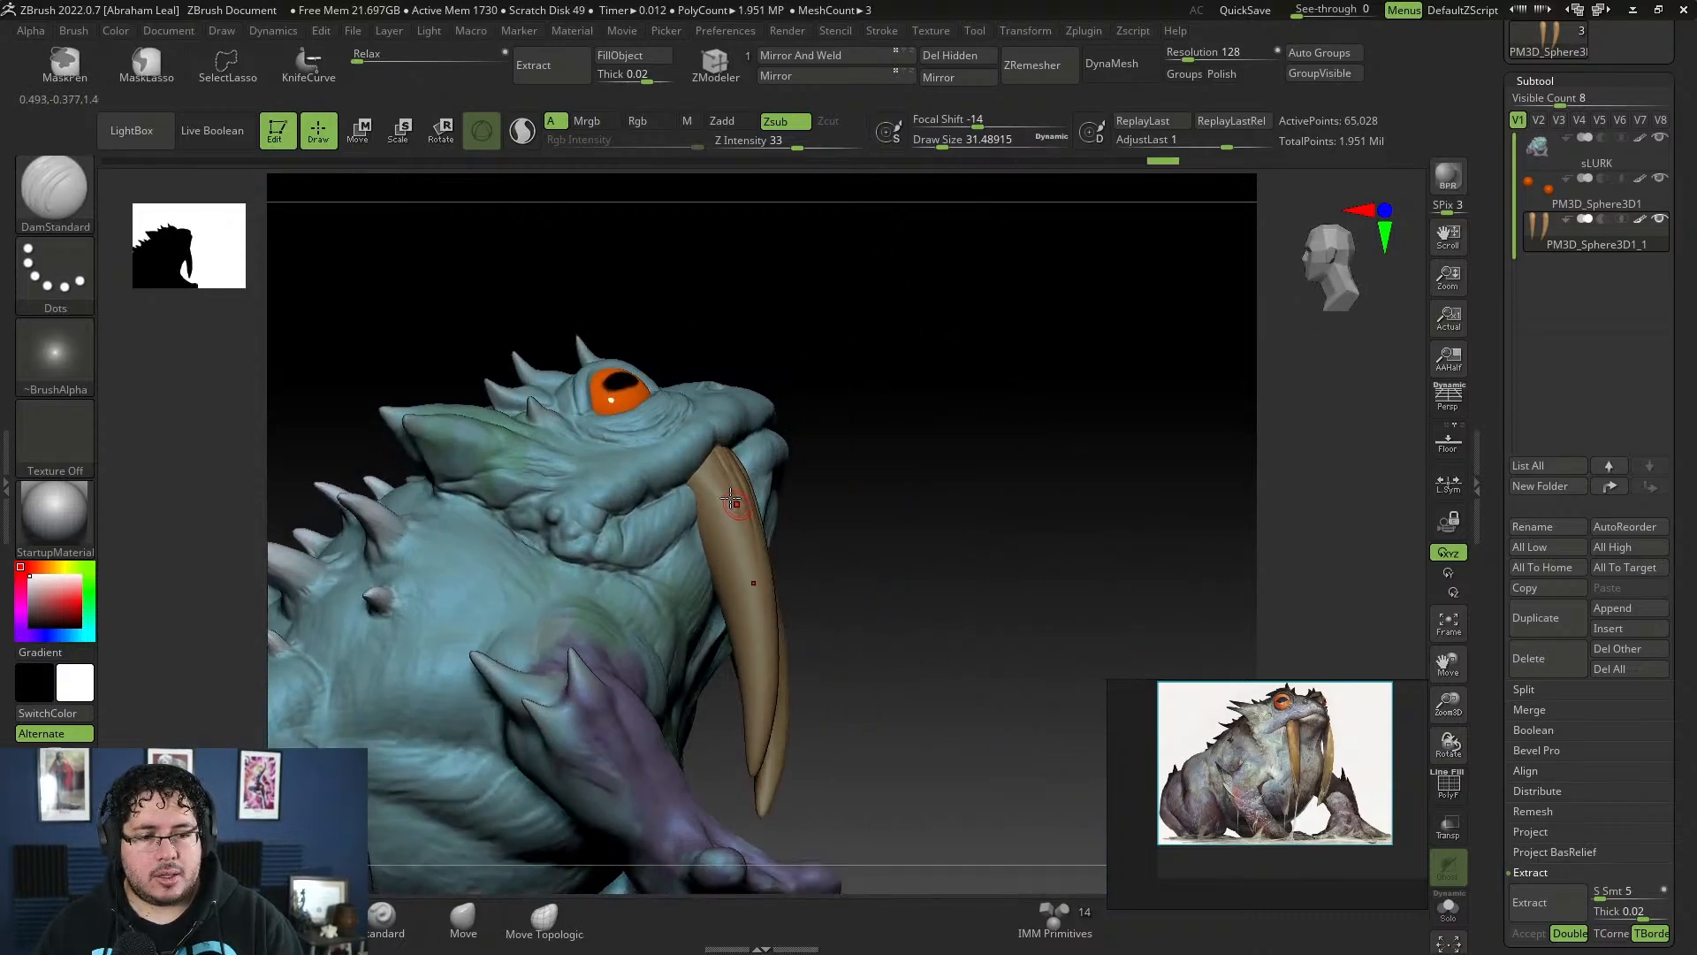
{"action": "left_click_drag", "start_coordinate": [713, 449], "coordinate": [742, 582]}
{"action": "left_click_drag", "start_coordinate": [692, 489], "coordinate": [745, 610]}
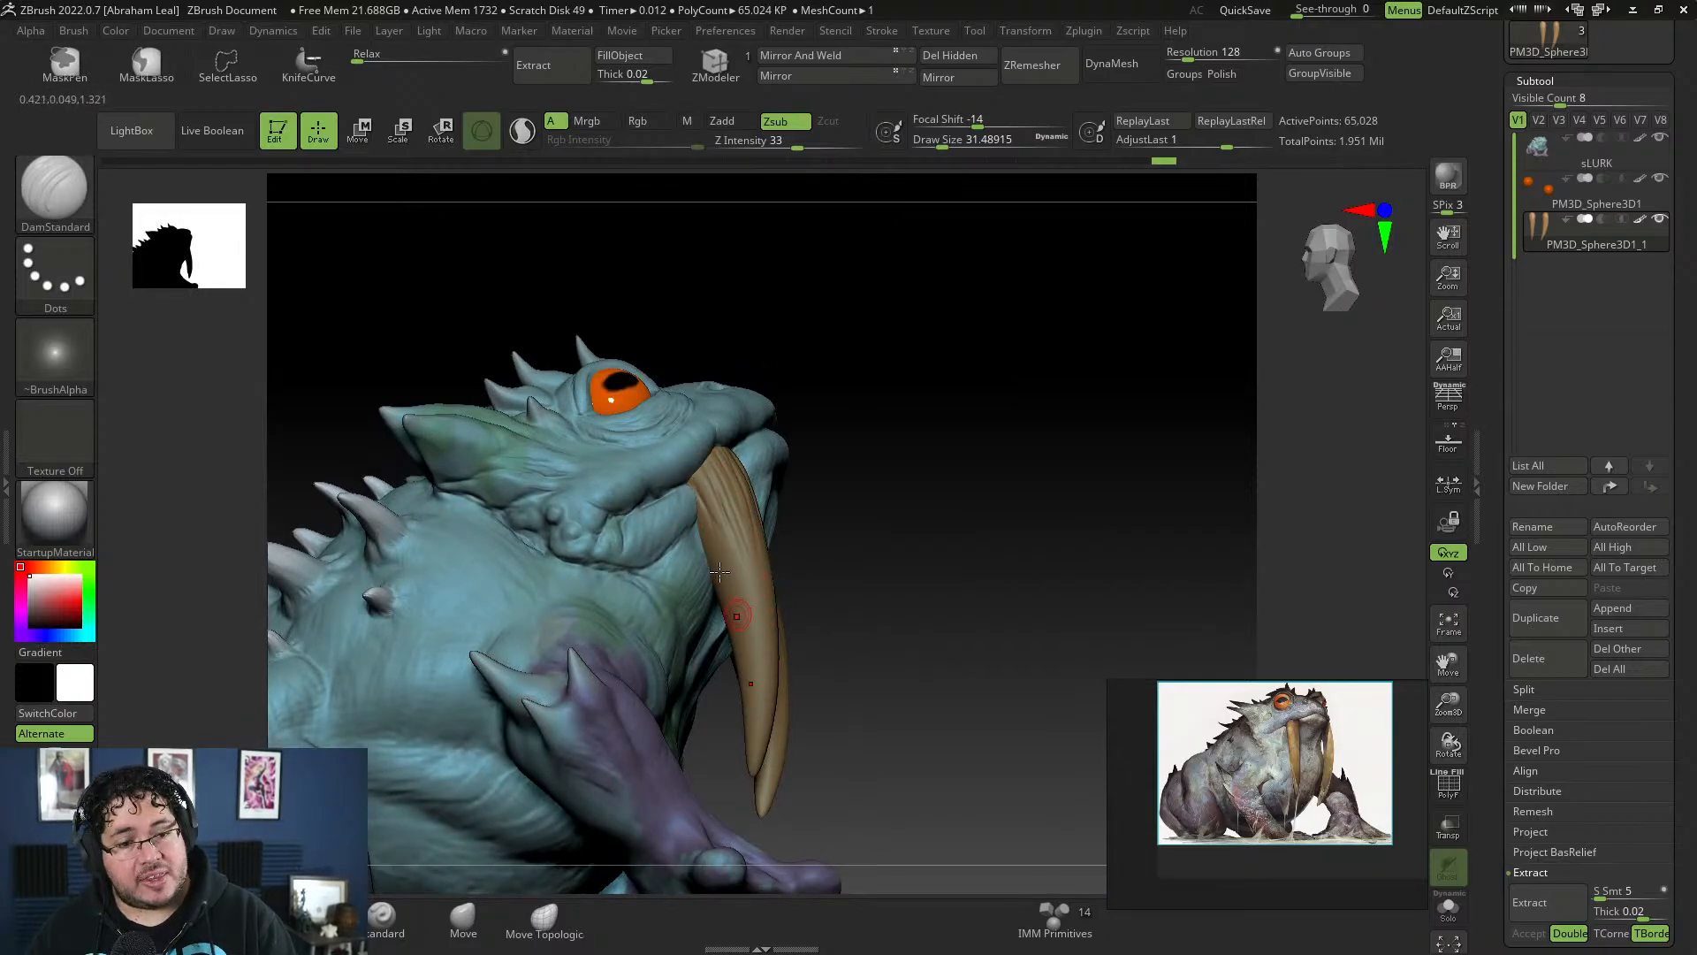
{"action": "left_click_drag", "start_coordinate": [697, 515], "coordinate": [746, 659]}
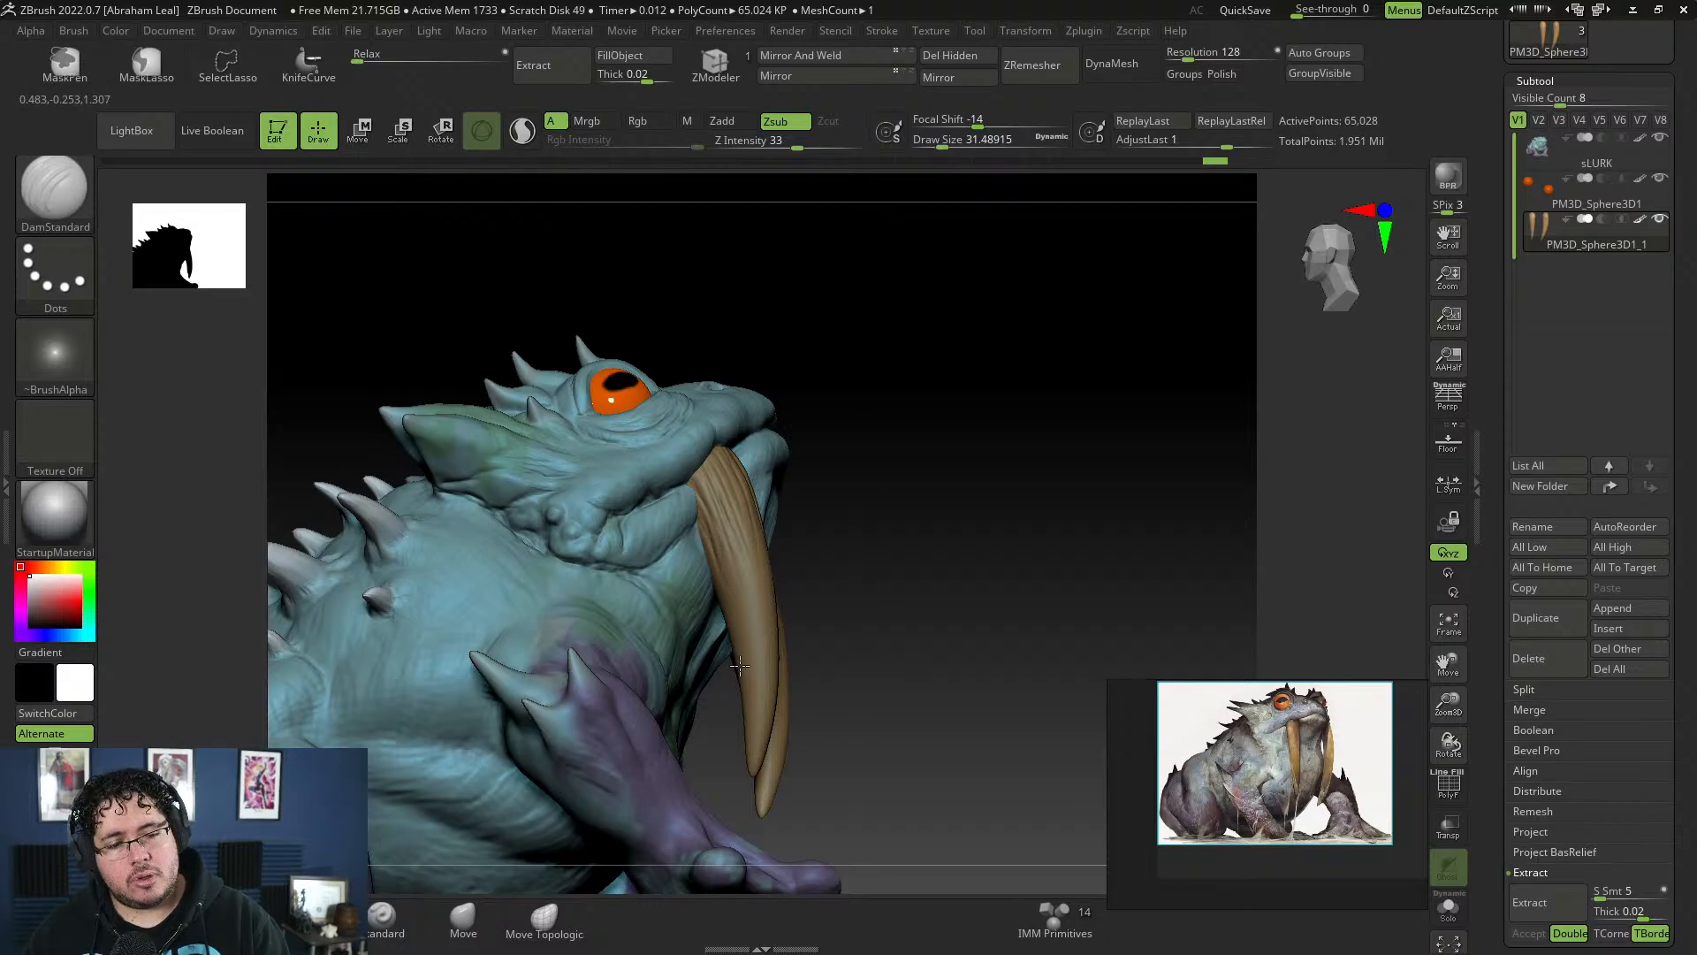
- Carve lengthwise grooves down the upper half of the tusks with the DamStandard brush at a draw size of about 31
{"action": "left_click_drag", "start_coordinate": [705, 533], "coordinate": [741, 650]}
{"action": "mouse_move", "coordinate": [708, 478]}
{"action": "left_mouse_down"}
{"action": "mouse_move", "coordinate": [761, 628]}
{"action": "mouse_move", "coordinate": [762, 610]}
{"action": "left_mouse_up"}
{"action": "mouse_move", "coordinate": [819, 513]}
{"action": "left_mouse_down"}
{"action": "mouse_move", "coordinate": [795, 465]}
{"action": "mouse_move", "coordinate": [747, 549]}
{"action": "left_mouse_up"}
{"action": "mouse_move", "coordinate": [736, 478]}
{"action": "left_mouse_down"}
{"action": "mouse_move", "coordinate": [766, 605]}
{"action": "mouse_move", "coordinate": [698, 601]}
{"action": "left_mouse_up"}
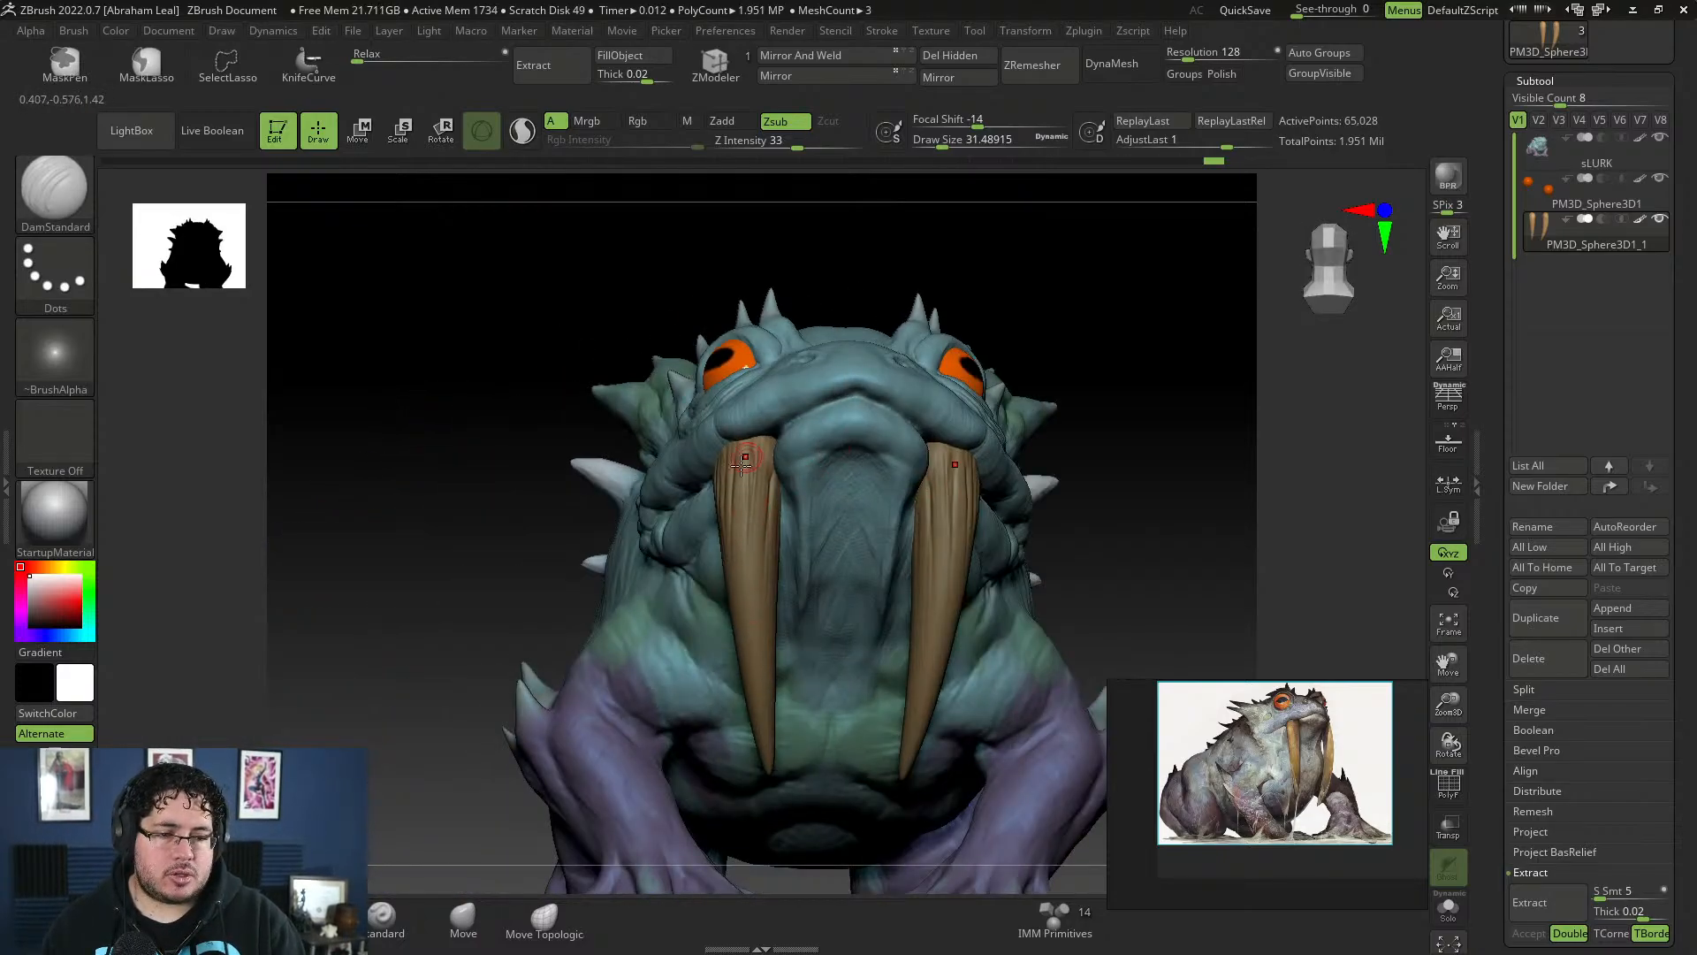
{"action": "left_click_drag", "start_coordinate": [742, 464], "coordinate": [748, 541]}
- Flatten the grooved front of the tusks near the mouth with the TrimDynamic brush at a draw size of about 62
{"action": "mouse_move", "coordinate": [1034, 344]}
{"action": "left_mouse_down", "text": "alt"}
{"action": "mouse_move", "coordinate": [1034, 307]}
{"action": "mouse_move", "coordinate": [880, 312]}
{"action": "left_mouse_up", "text": "alt"}
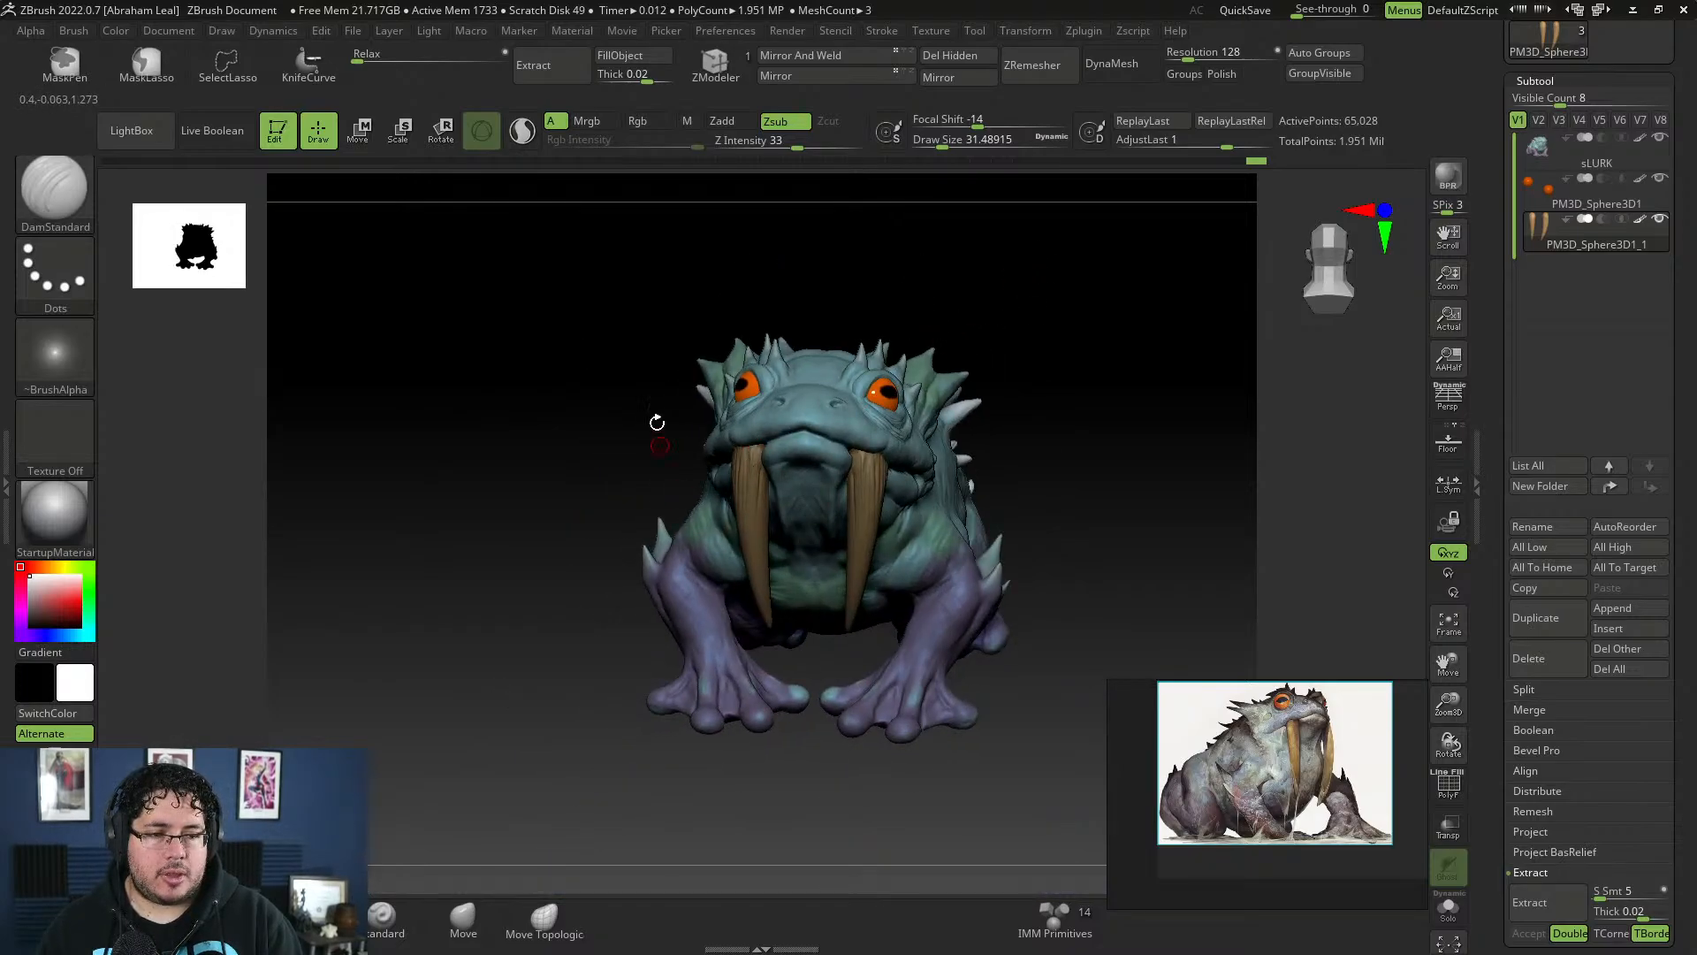
{"action": "left_click_drag", "start_coordinate": [657, 423], "coordinate": [760, 431]}
{"action": "left_click_drag", "start_coordinate": [871, 460], "coordinate": [977, 481], "text": "alt"}
{"action": "left_click_drag", "start_coordinate": [1026, 375], "coordinate": [915, 325]}
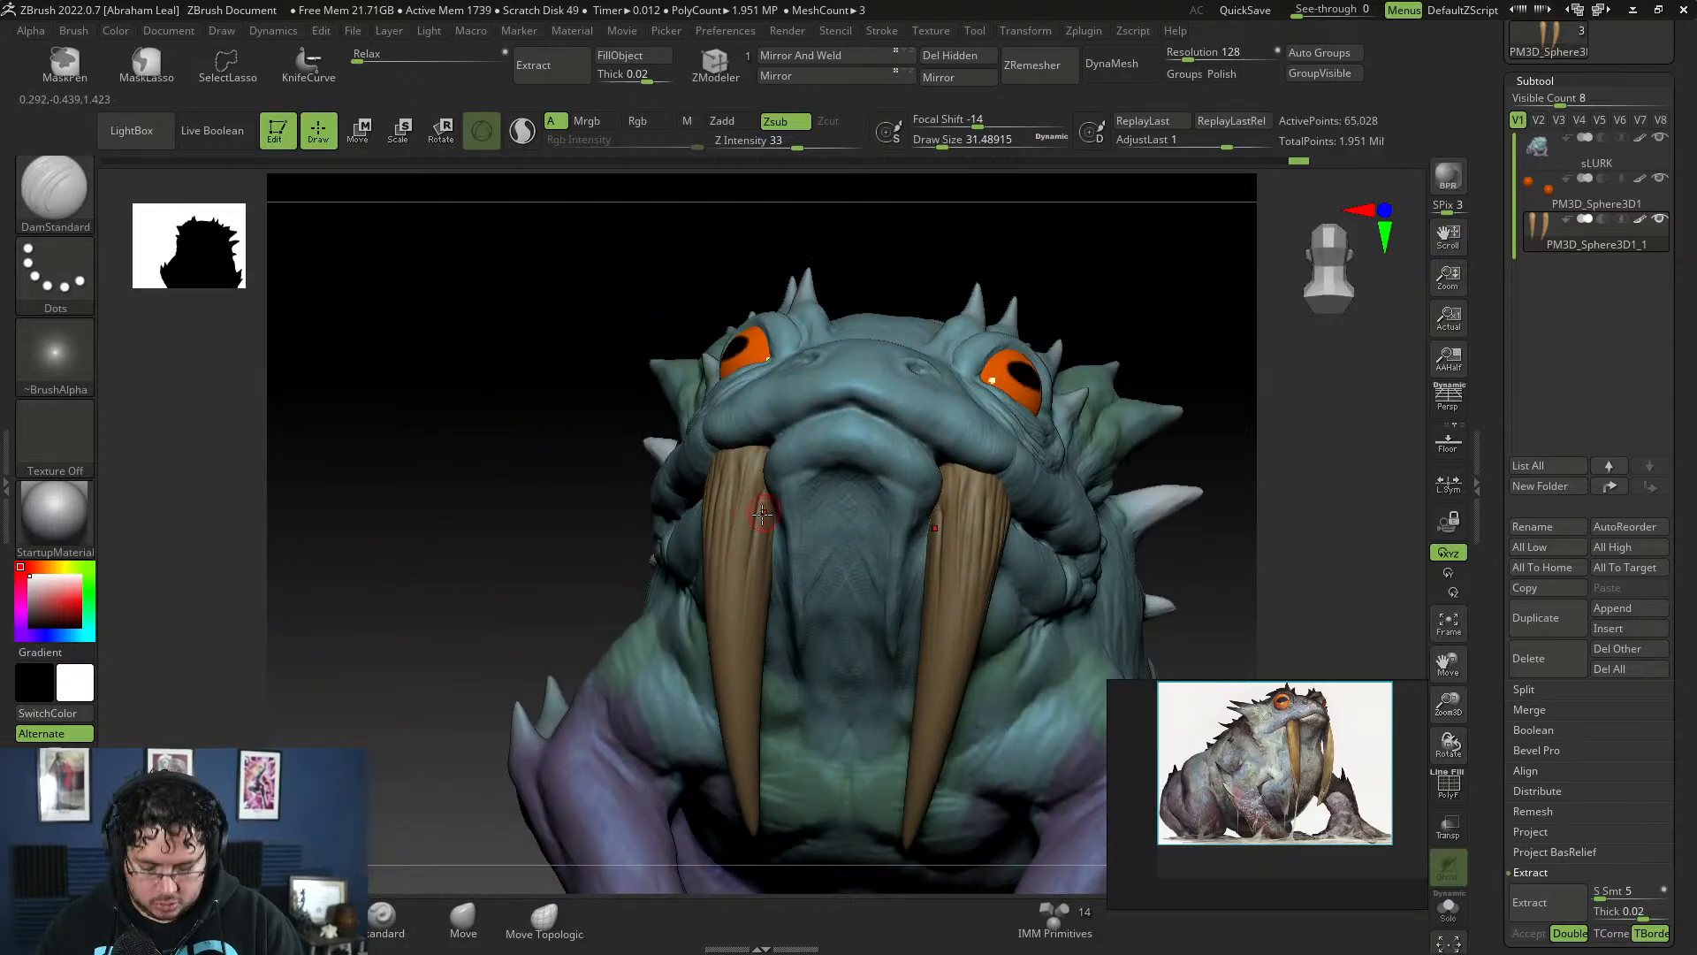
{"action": "key", "text": "b"}
{"action": "key", "text": "t"}
{"action": "key", "text": "d"}
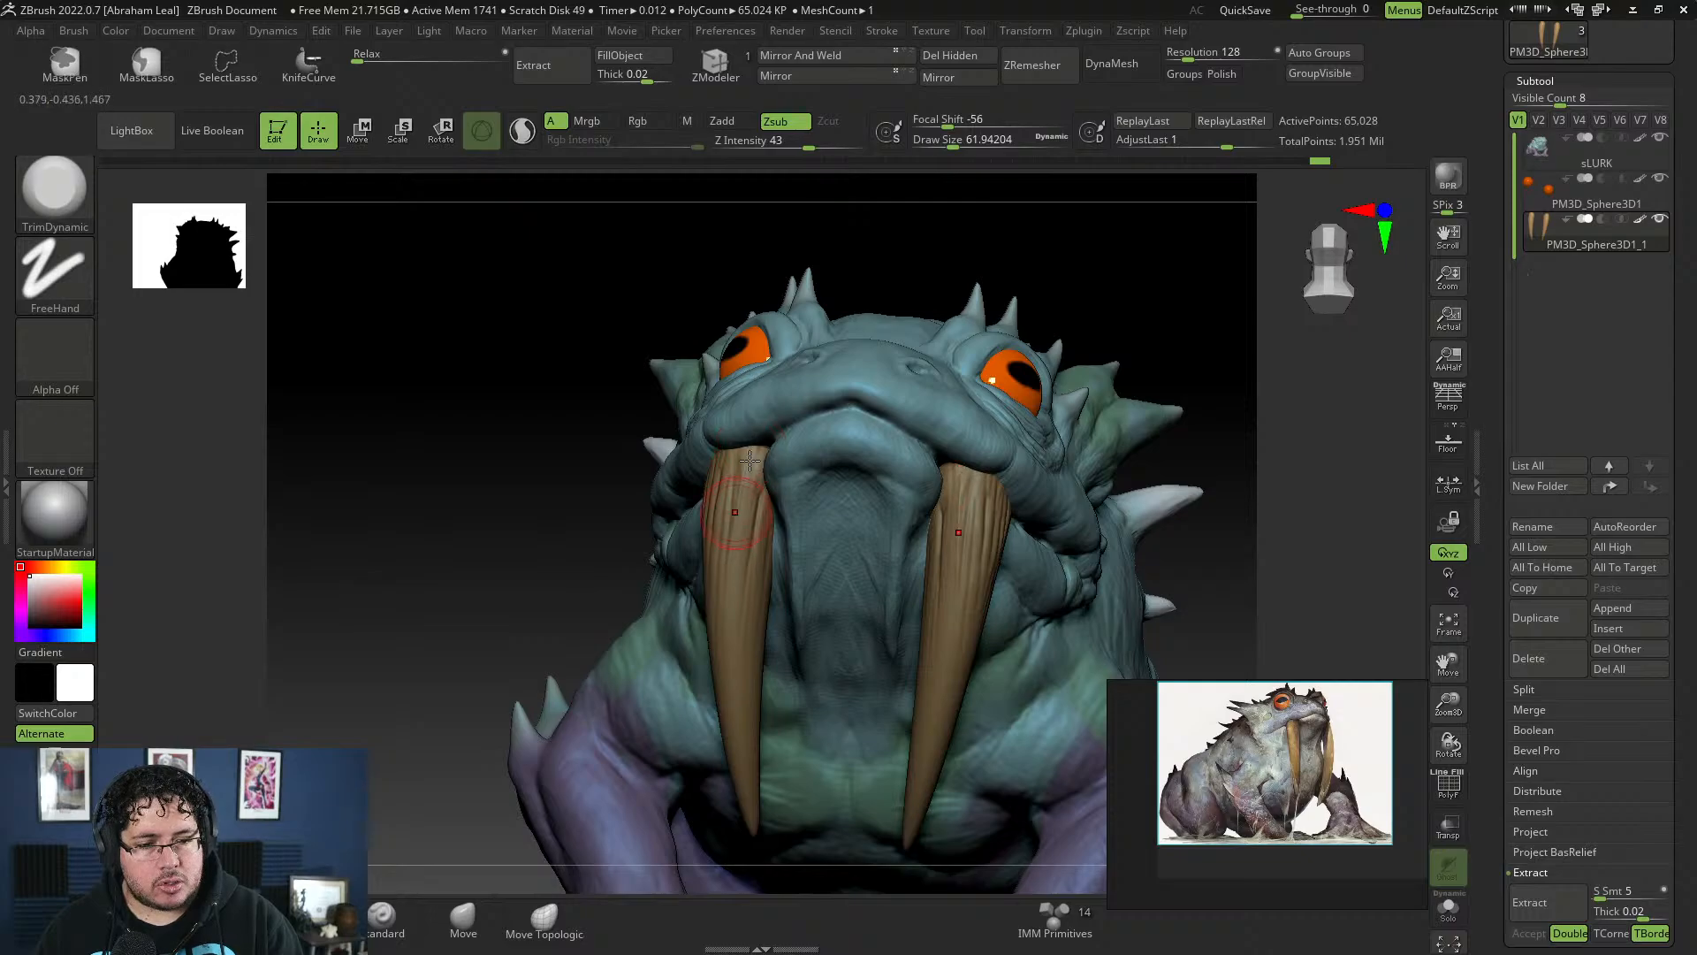
{"action": "left_click_drag", "start_coordinate": [750, 461], "coordinate": [732, 519]}
{"action": "left_click_drag", "start_coordinate": [595, 481], "coordinate": [675, 512]}
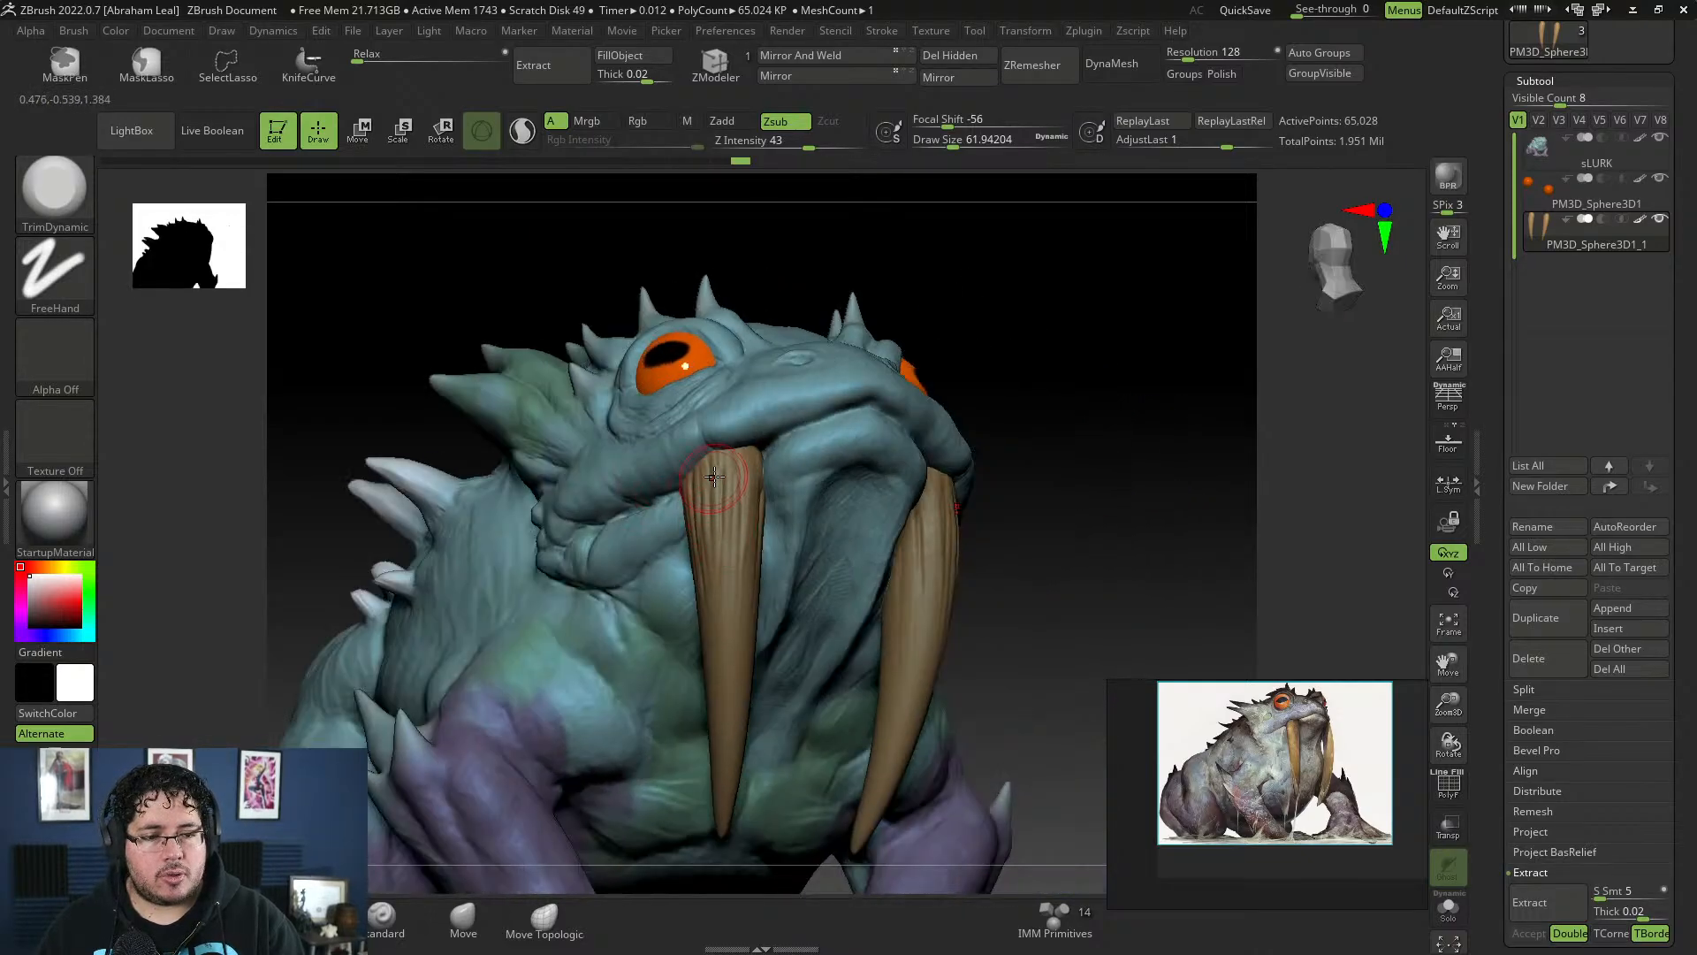
{"action": "mouse_move", "coordinate": [734, 459]}
{"action": "left_mouse_down"}
{"action": "mouse_move", "coordinate": [713, 541]}
{"action": "mouse_move", "coordinate": [727, 583]}
{"action": "left_mouse_up"}
- Plane down the ridges on the outer side of the tusks from the root to mid-length with TrimDynamic
{"action": "left_click_drag", "start_coordinate": [817, 252], "coordinate": [913, 235]}
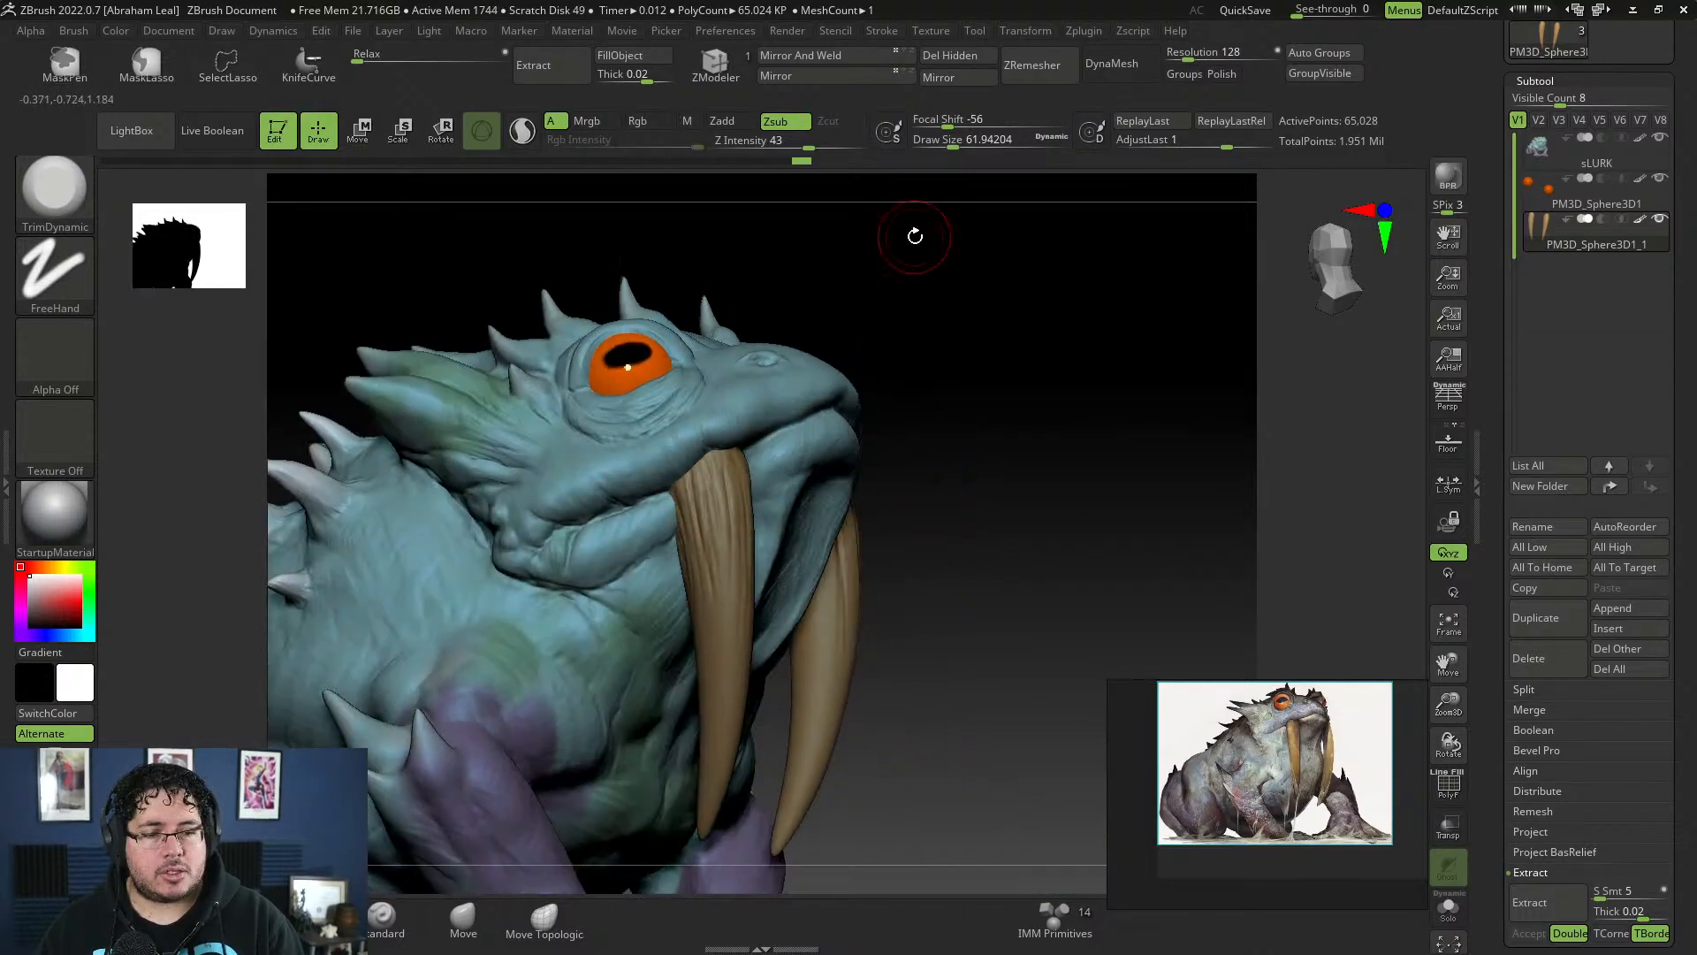
{"action": "left_click_drag", "start_coordinate": [704, 466], "coordinate": [701, 582]}
{"action": "left_click_drag", "start_coordinate": [713, 467], "coordinate": [717, 483]}
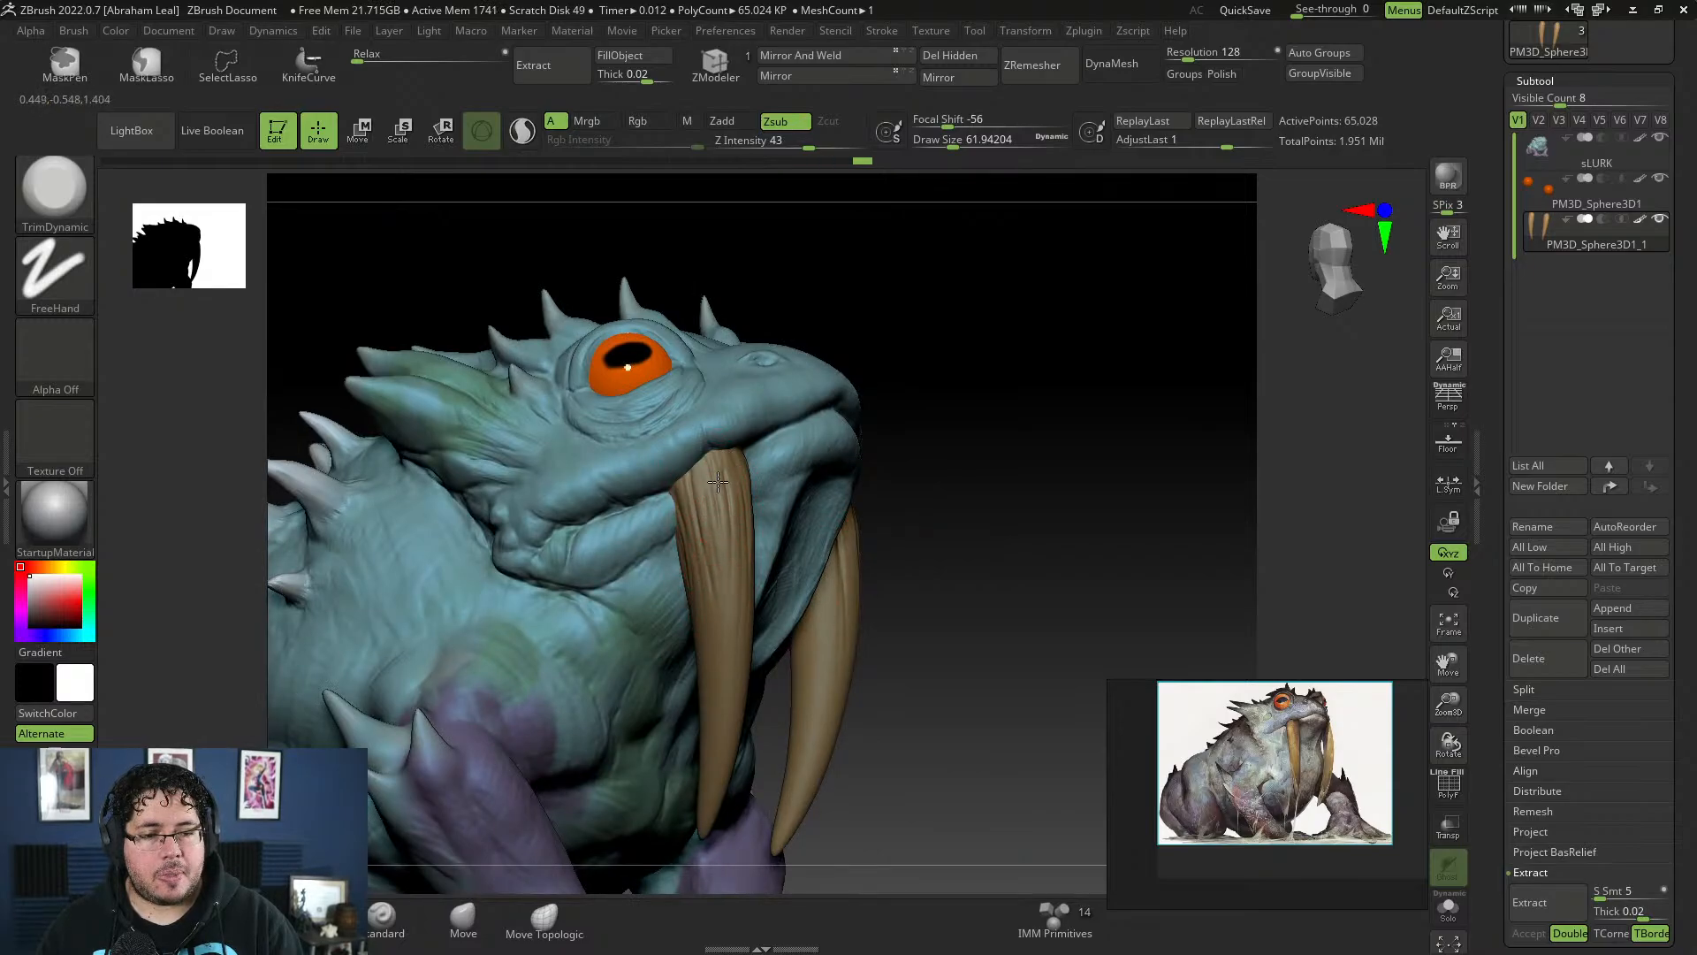
{"action": "left_click_drag", "start_coordinate": [891, 395], "coordinate": [977, 395]}
{"action": "left_click_drag", "start_coordinate": [702, 473], "coordinate": [711, 588]}
{"action": "left_click", "coordinate": [715, 609]}
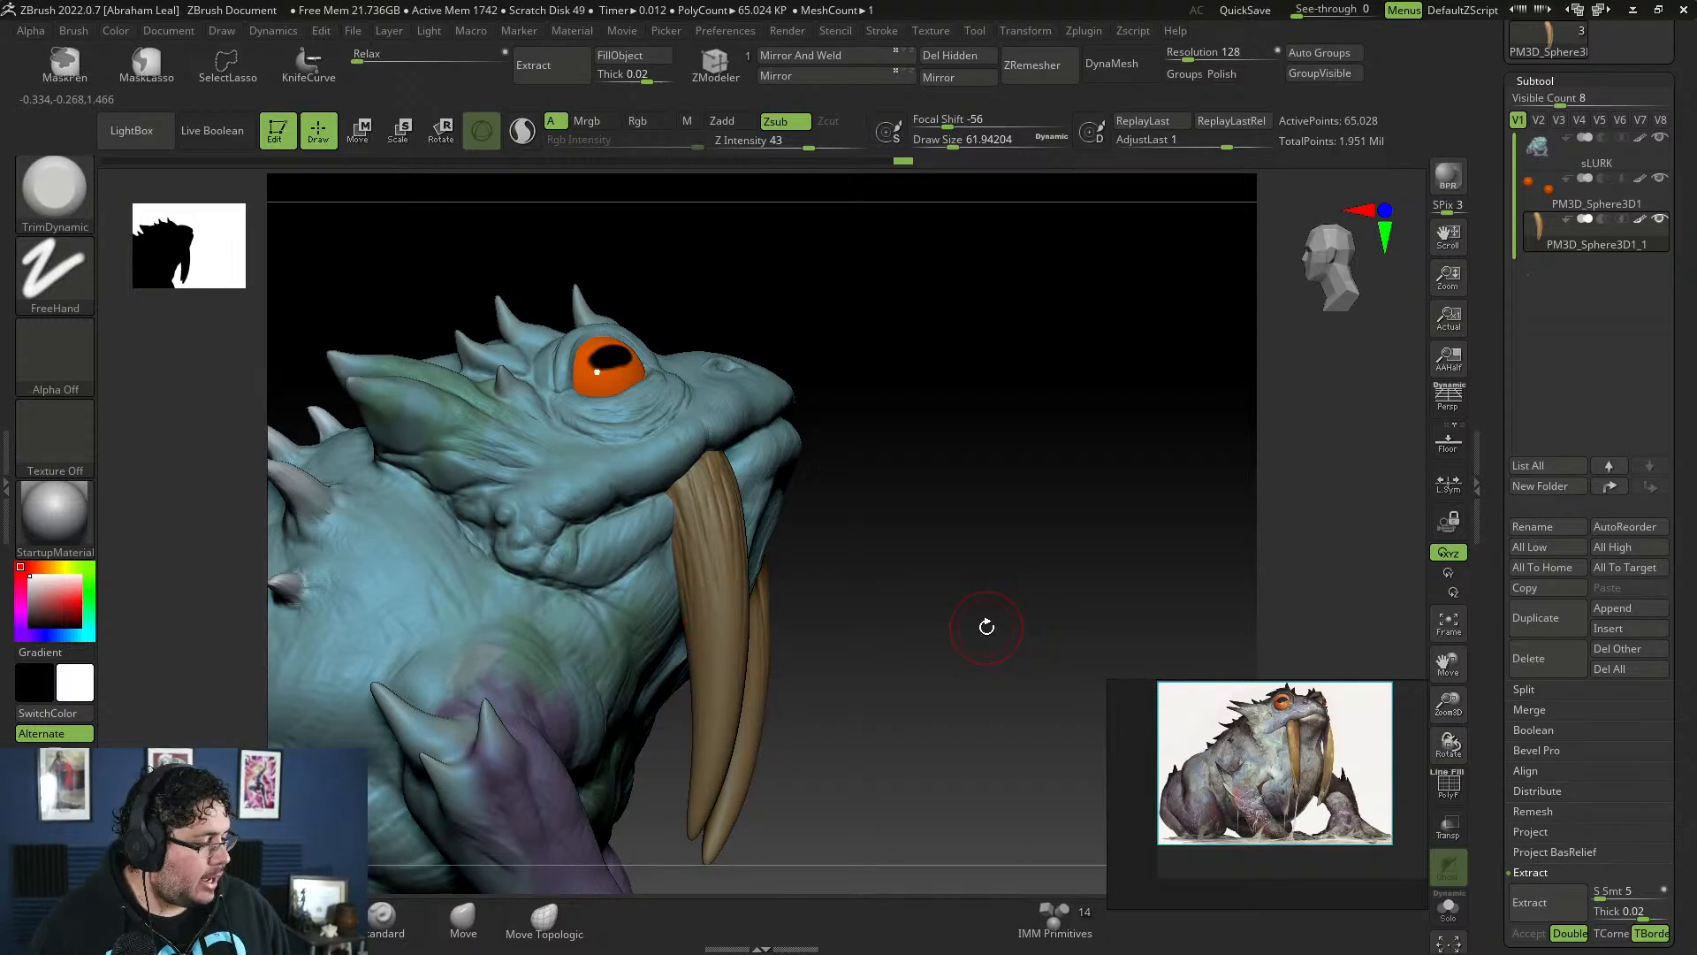
- Enlarge the TrimDynamic brush to a draw size of about 92 and polish the upper tusk surface
{"action": "mouse_move", "coordinate": [897, 574]}
{"action": "left_mouse_down"}
{"action": "mouse_move", "coordinate": [985, 531]}
{"action": "mouse_move", "coordinate": [822, 491]}
{"action": "left_mouse_up"}
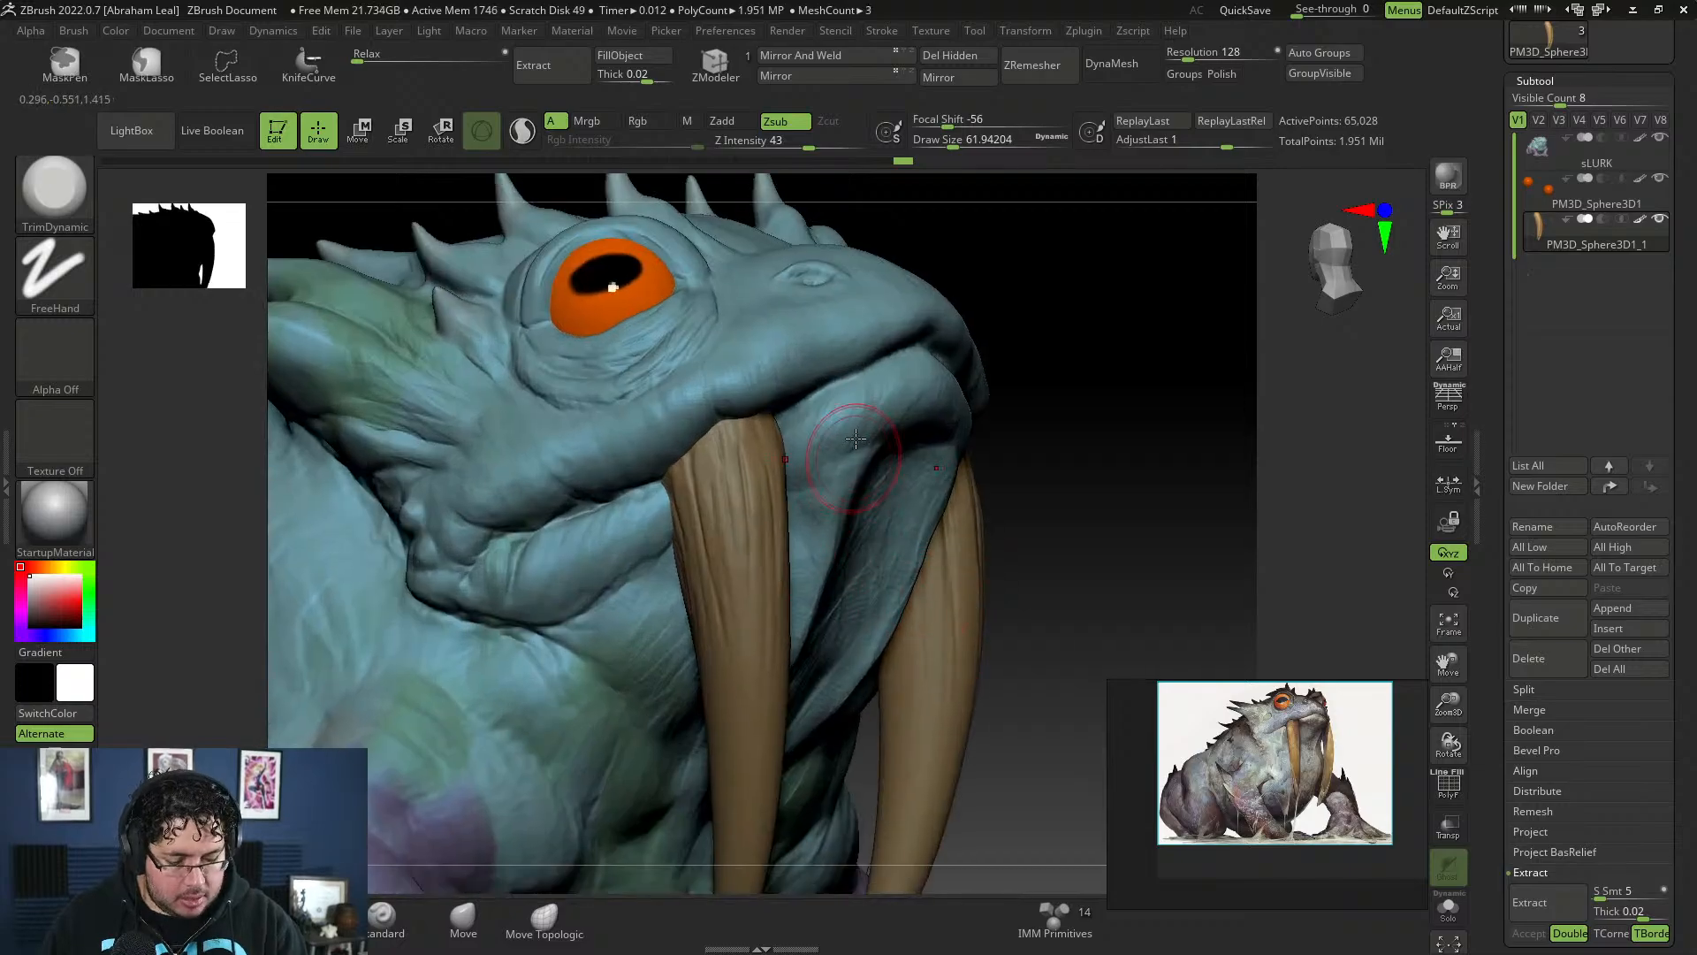
{"action": "key", "text": "b"}
{"action": "key", "text": "Escape"}
{"action": "key", "text": "bracketright"}
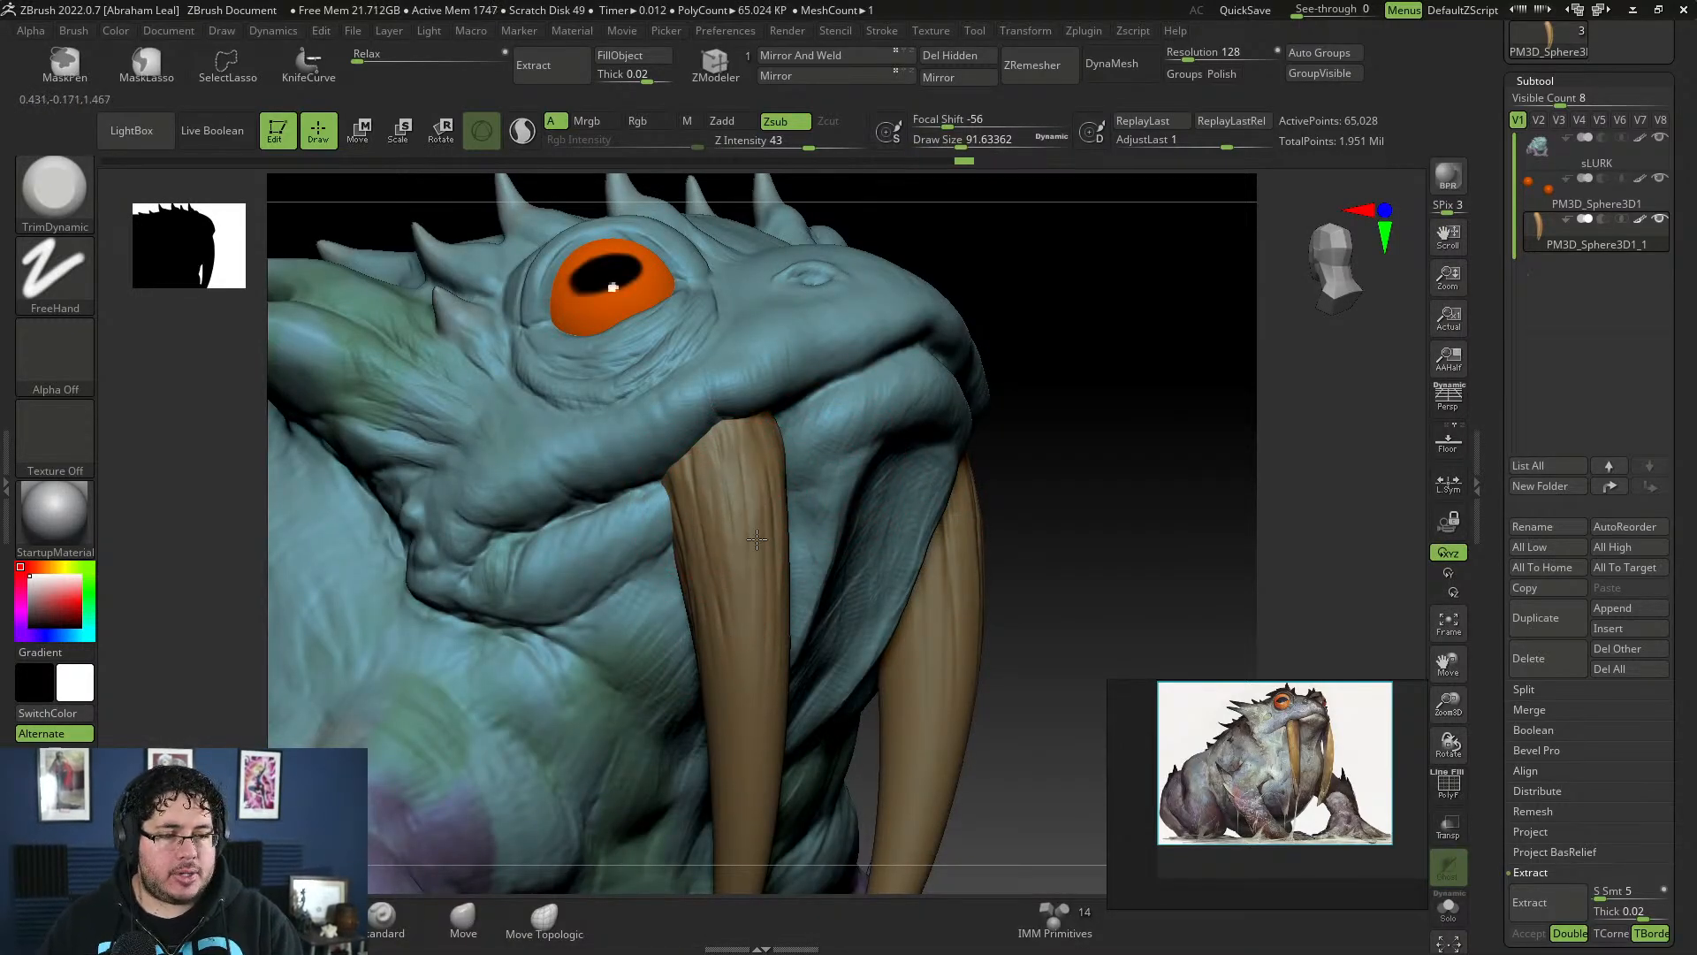
{"action": "right_click_drag", "start_coordinate": [727, 486], "coordinate": [776, 487]}
{"action": "left_click_drag", "start_coordinate": [778, 484], "coordinate": [802, 473]}
{"action": "right_click_drag", "start_coordinate": [802, 473], "coordinate": [1147, 522]}
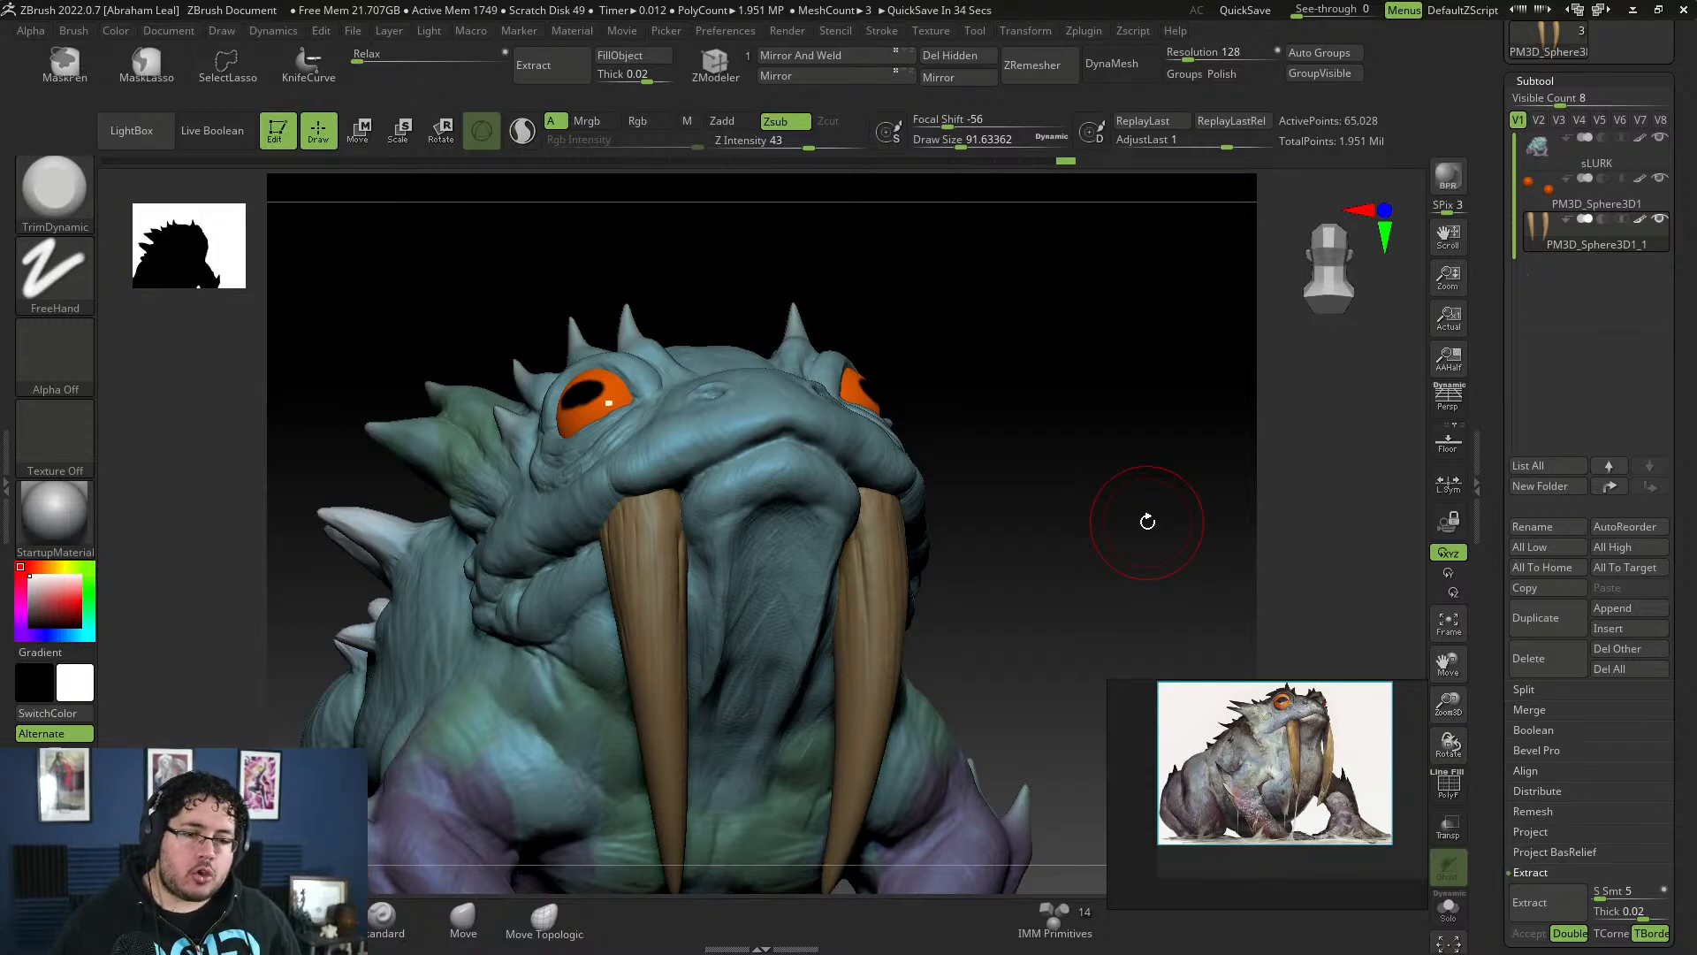
- Reduce the draw size to about 71 and make the sLURK body subtool active
{"action": "mouse_move", "coordinate": [1148, 519]}
{"action": "left_mouse_down"}
{"action": "mouse_move", "coordinate": [1008, 496]}
{"action": "mouse_move", "coordinate": [1016, 519]}
{"action": "mouse_move", "coordinate": [1023, 469]}
{"action": "mouse_move", "coordinate": [1031, 496]}
{"action": "left_mouse_up"}
{"action": "key", "text": "space"}
{"action": "key", "text": "space"}
{"action": "left_click_drag", "start_coordinate": [811, 462], "coordinate": [805, 455]}
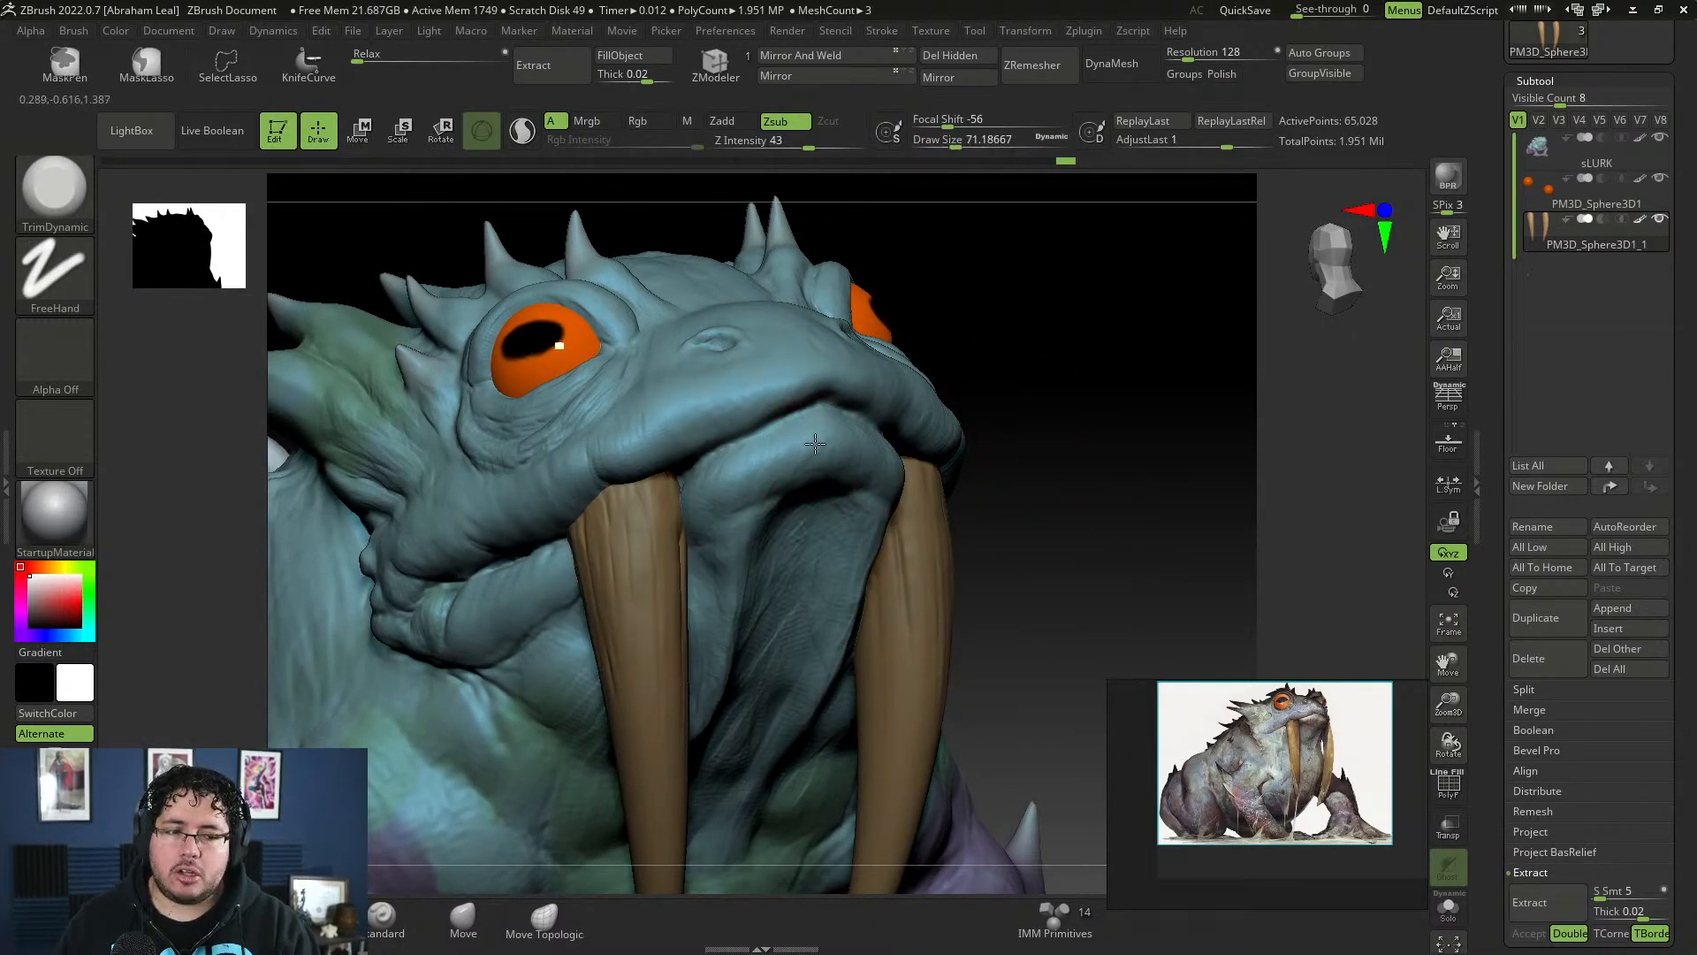
{"action": "key", "text": "b"}
{"action": "key", "text": "Escape"}
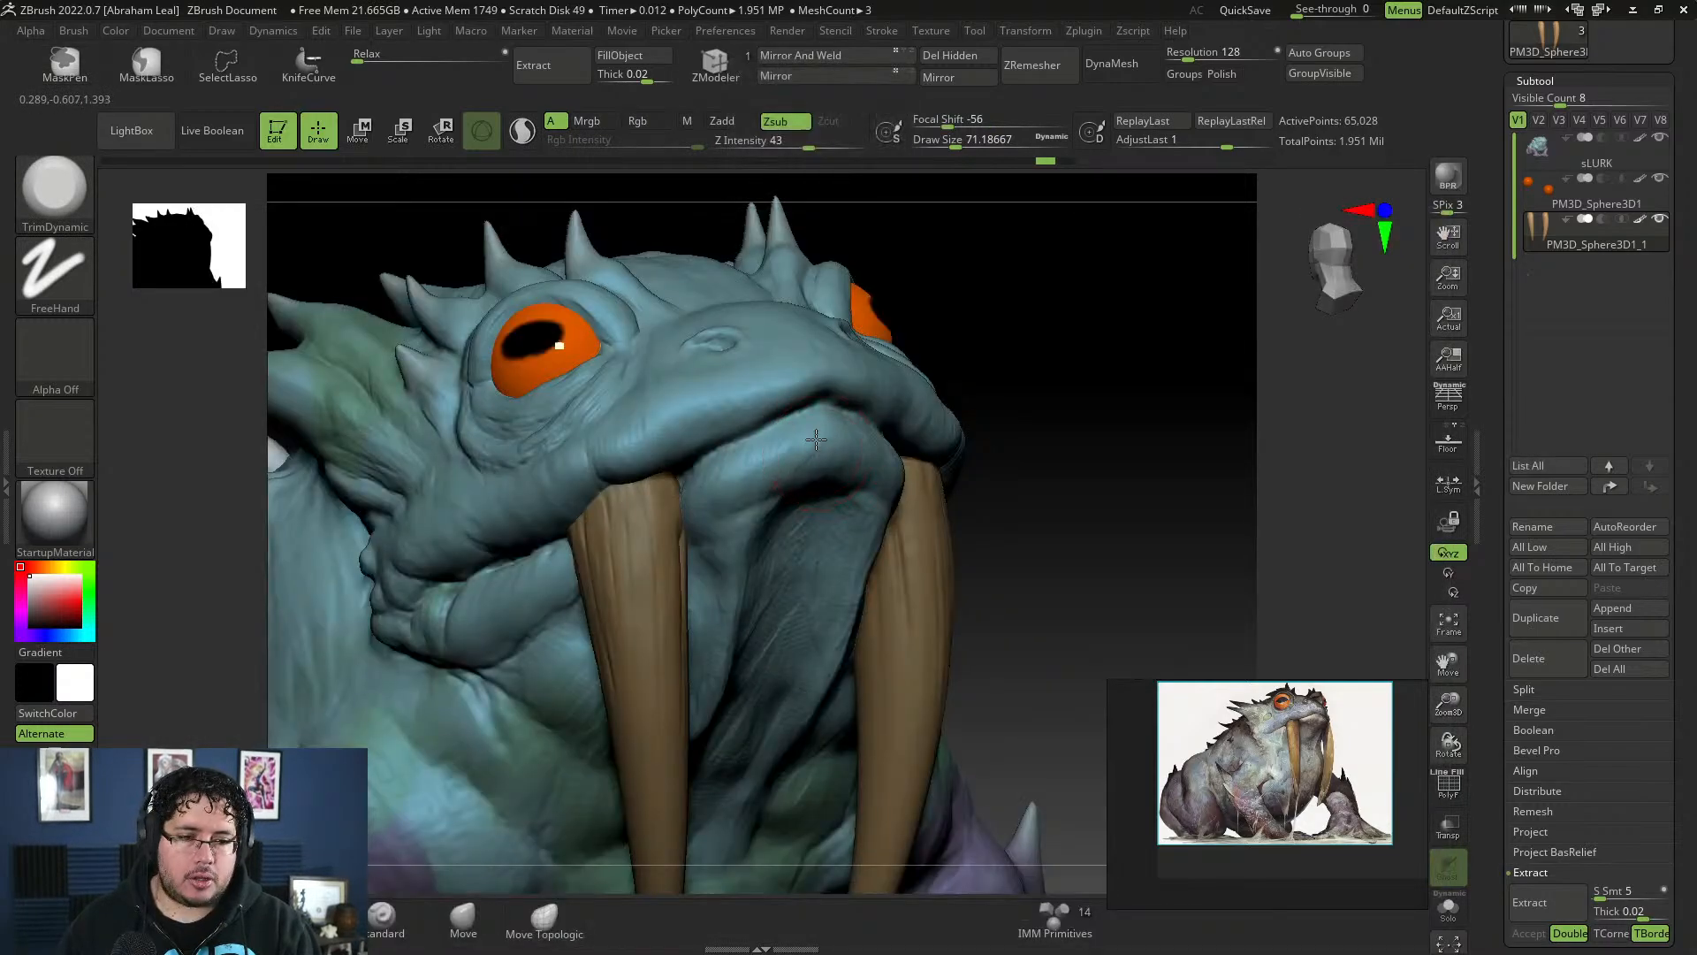
{"action": "left_click", "coordinate": [812, 448], "text": "alt"}
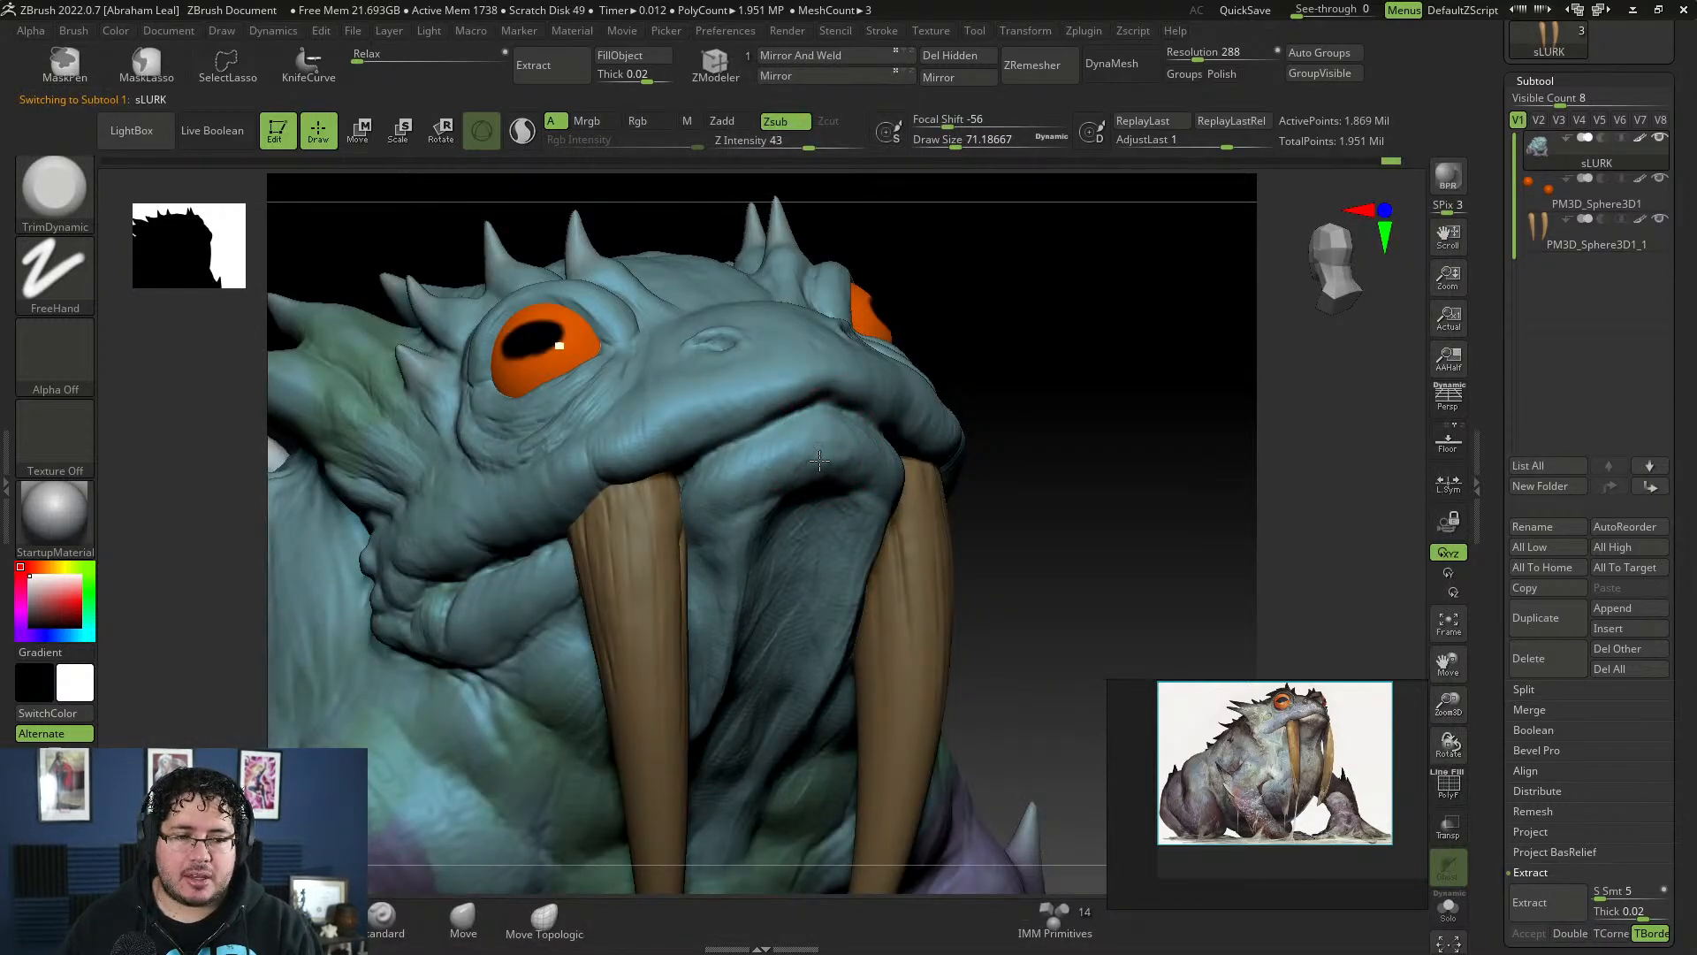
- Carve skin creases between the nostril and the eye with the DamStandard brush at a draw size of about 34
{"action": "mouse_move", "coordinate": [936, 389]}
{"action": "left_mouse_down"}
{"action": "mouse_move", "coordinate": [961, 416]}
{"action": "mouse_move", "coordinate": [923, 441]}
{"action": "left_mouse_up"}
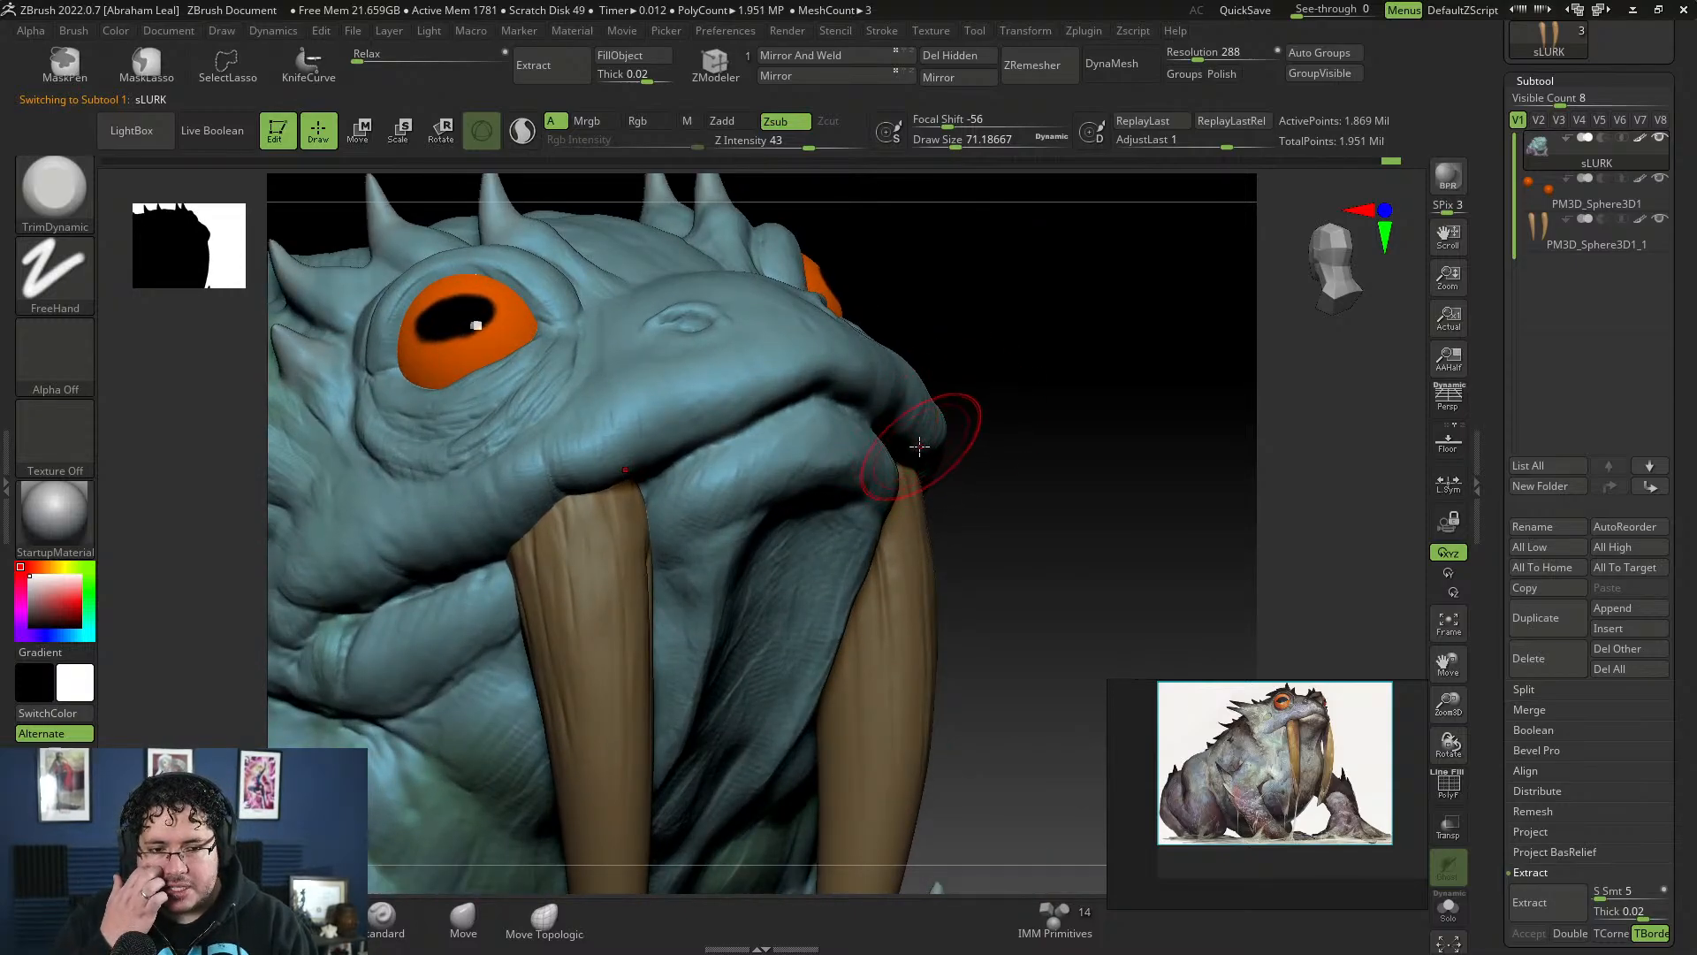
{"action": "left_click_drag", "start_coordinate": [1035, 436], "coordinate": [778, 345]}
{"action": "key", "text": "b"}
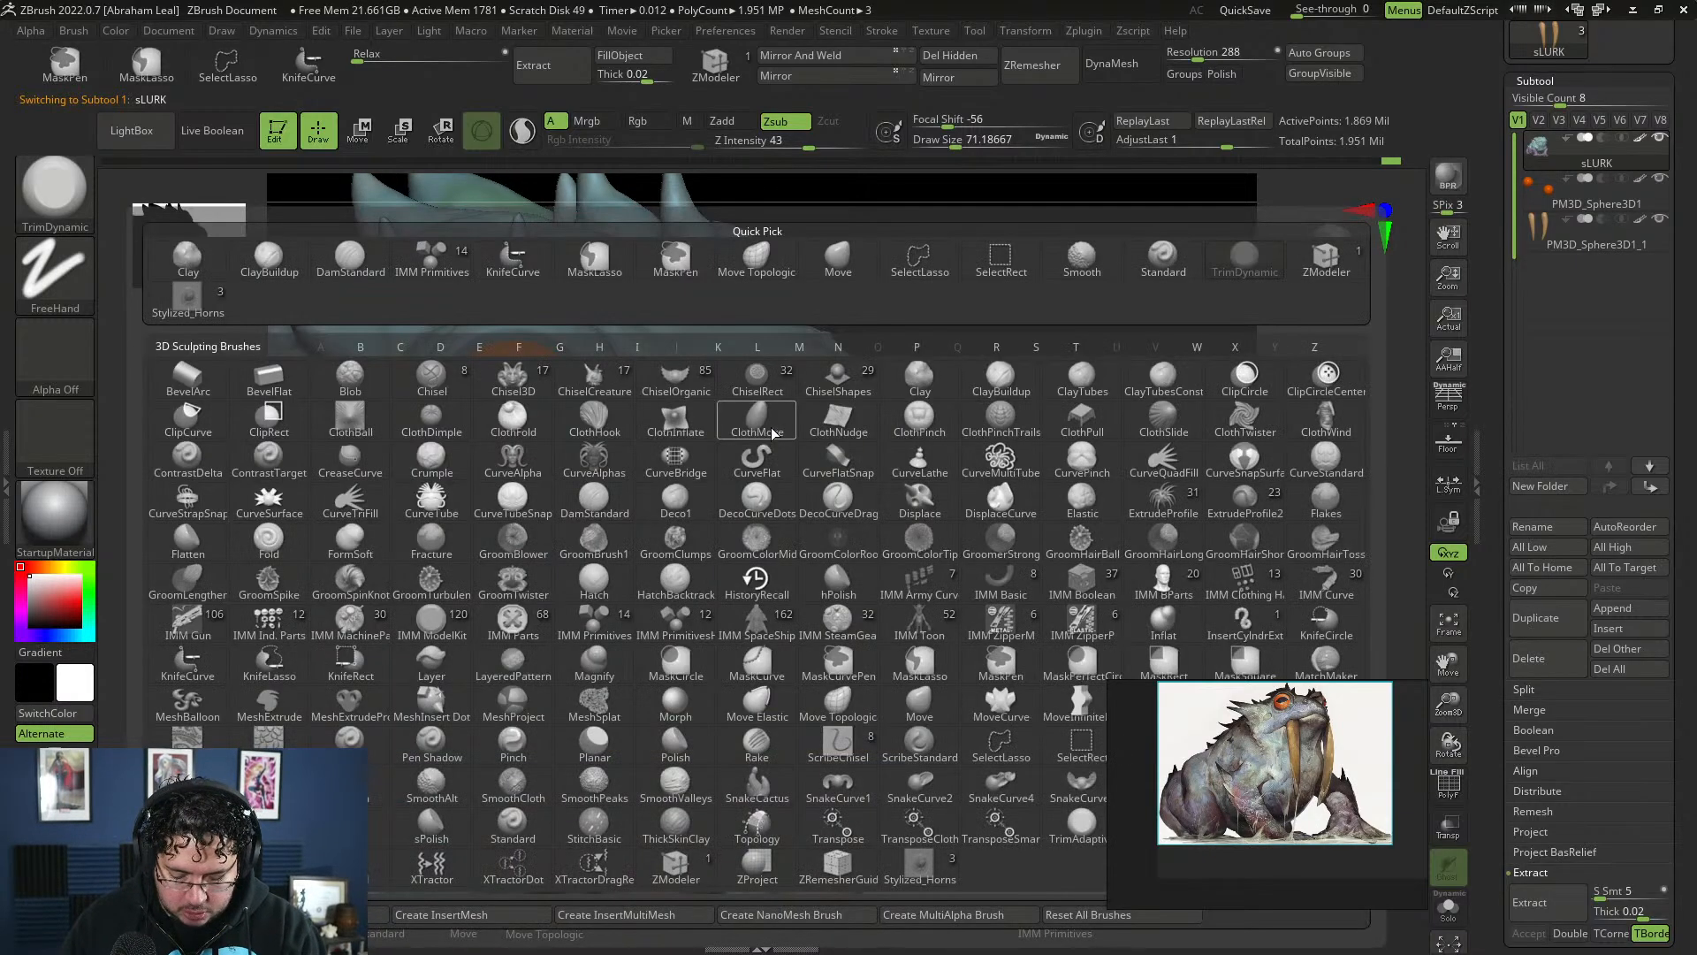
{"action": "key", "text": "d"}
{"action": "key", "text": "s"}
{"action": "key", "text": "space"}
{"action": "left_click_drag", "start_coordinate": [745, 417], "coordinate": [674, 383]}
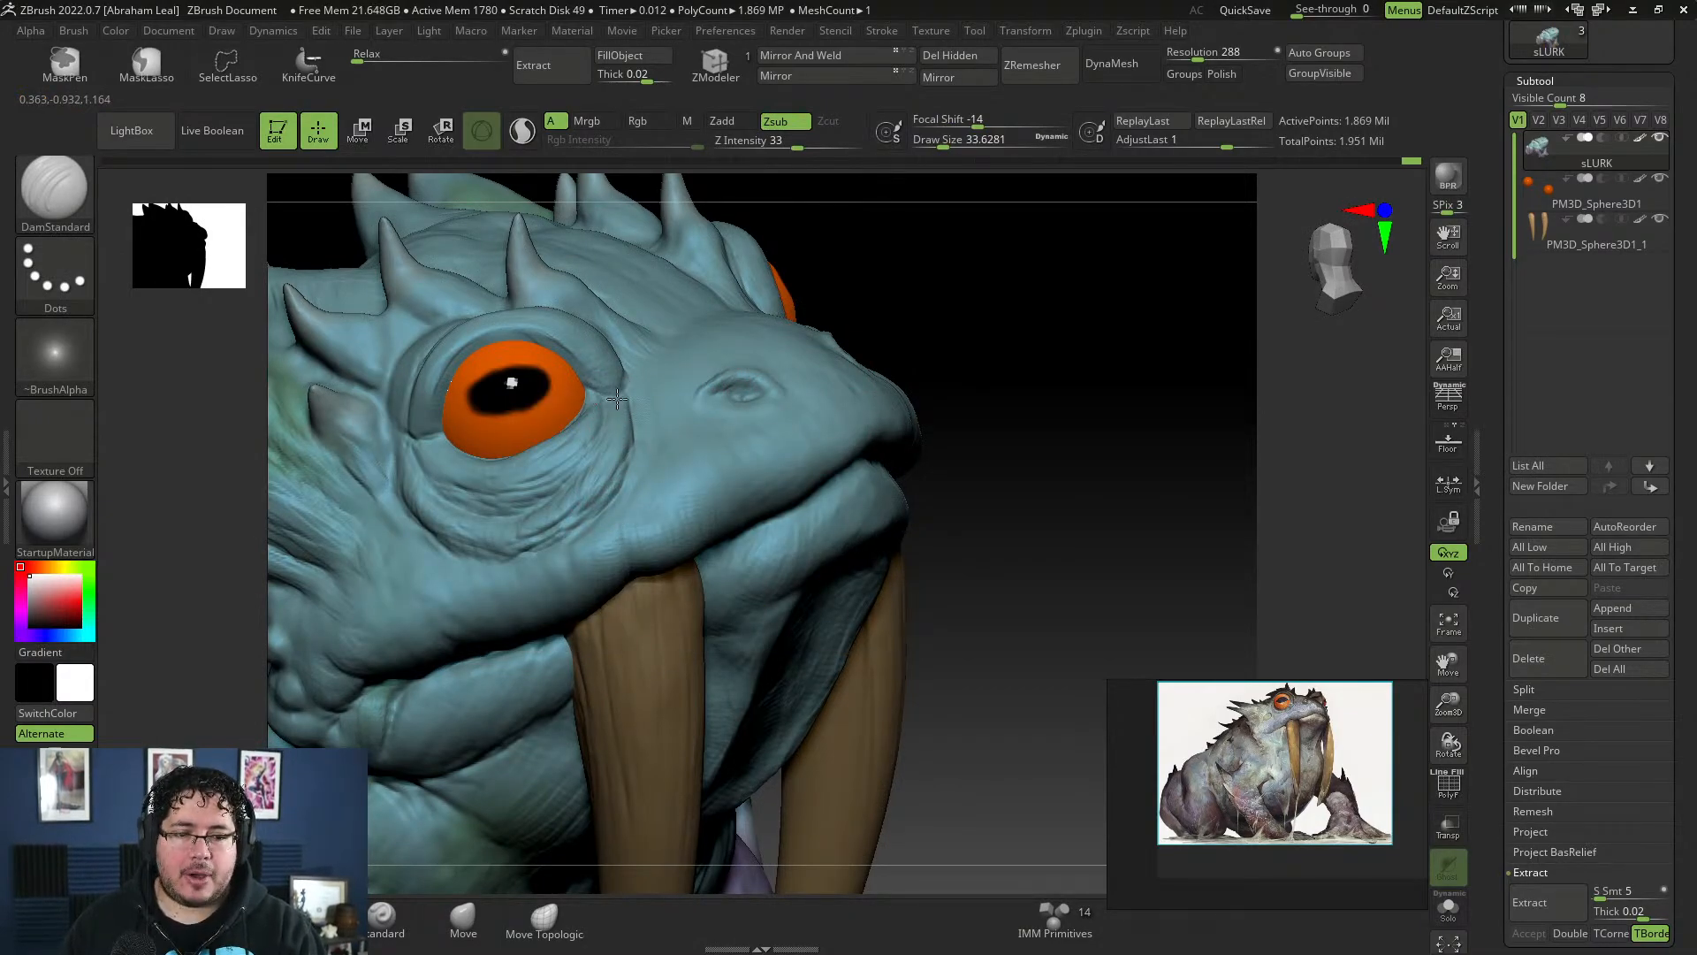
- Build up the muscle folds where the chest meets the upper arm with ClayBuildup at a draw size of about 68
{"action": "left_click_drag", "start_coordinate": [1025, 256], "coordinate": [778, 309]}
{"action": "left_click_drag", "start_coordinate": [1169, 287], "coordinate": [810, 549]}
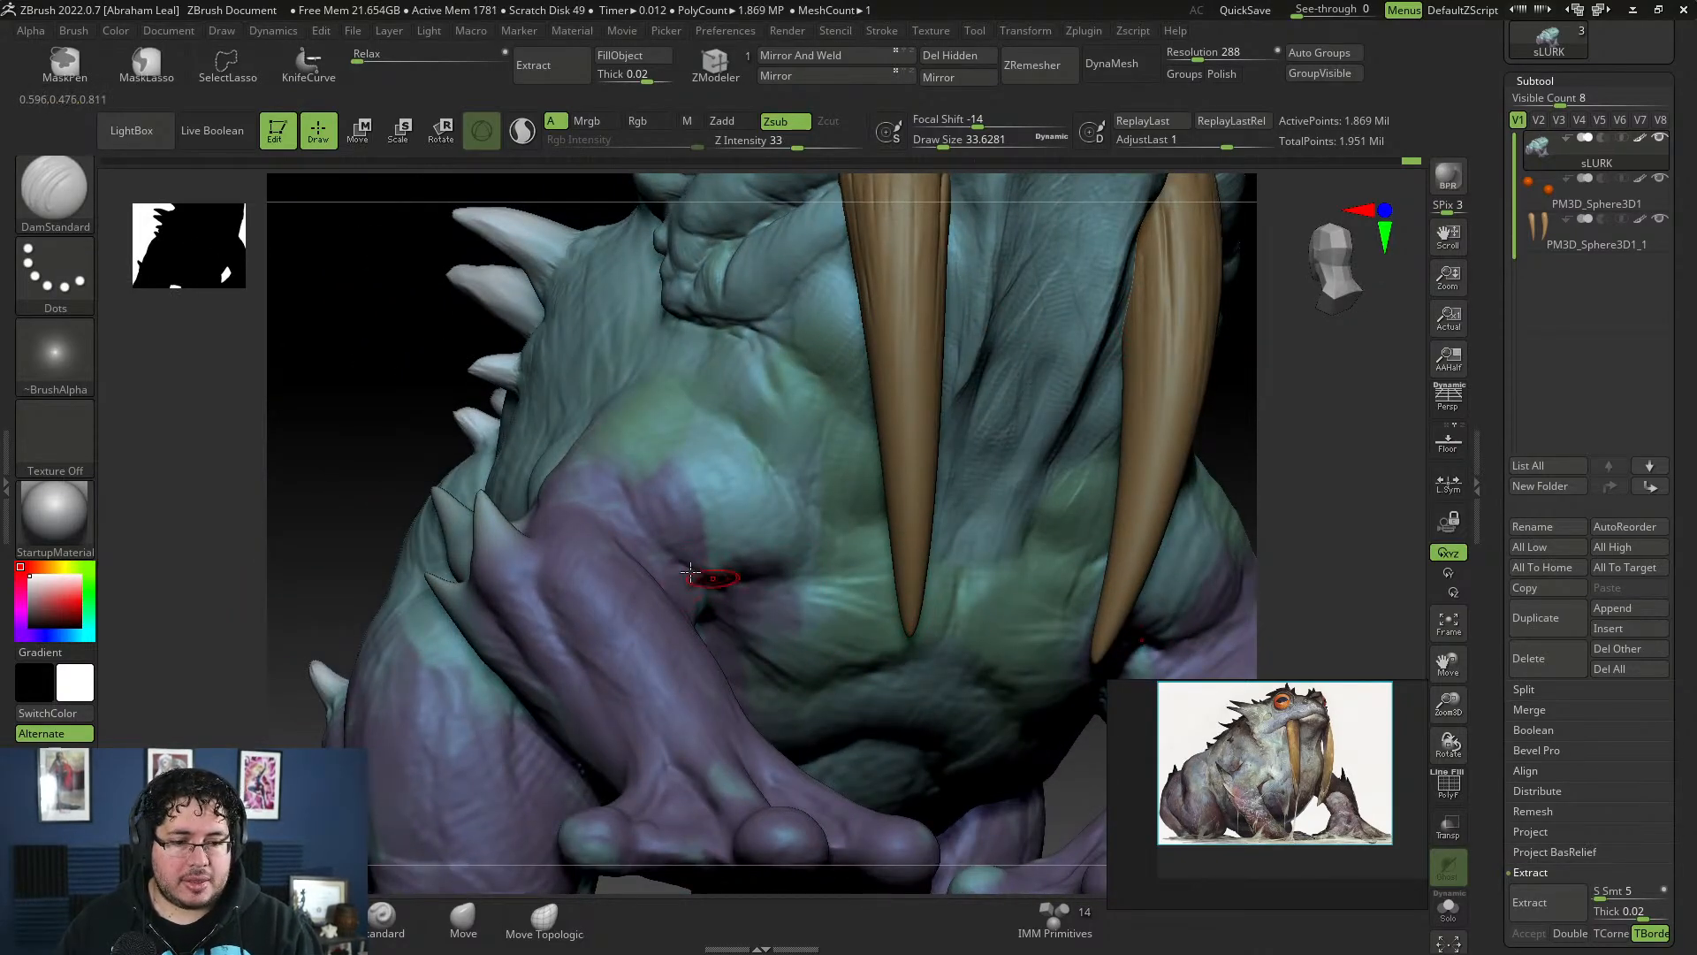
{"action": "key", "text": "b"}
{"action": "key", "text": "c"}
{"action": "key", "text": "b"}
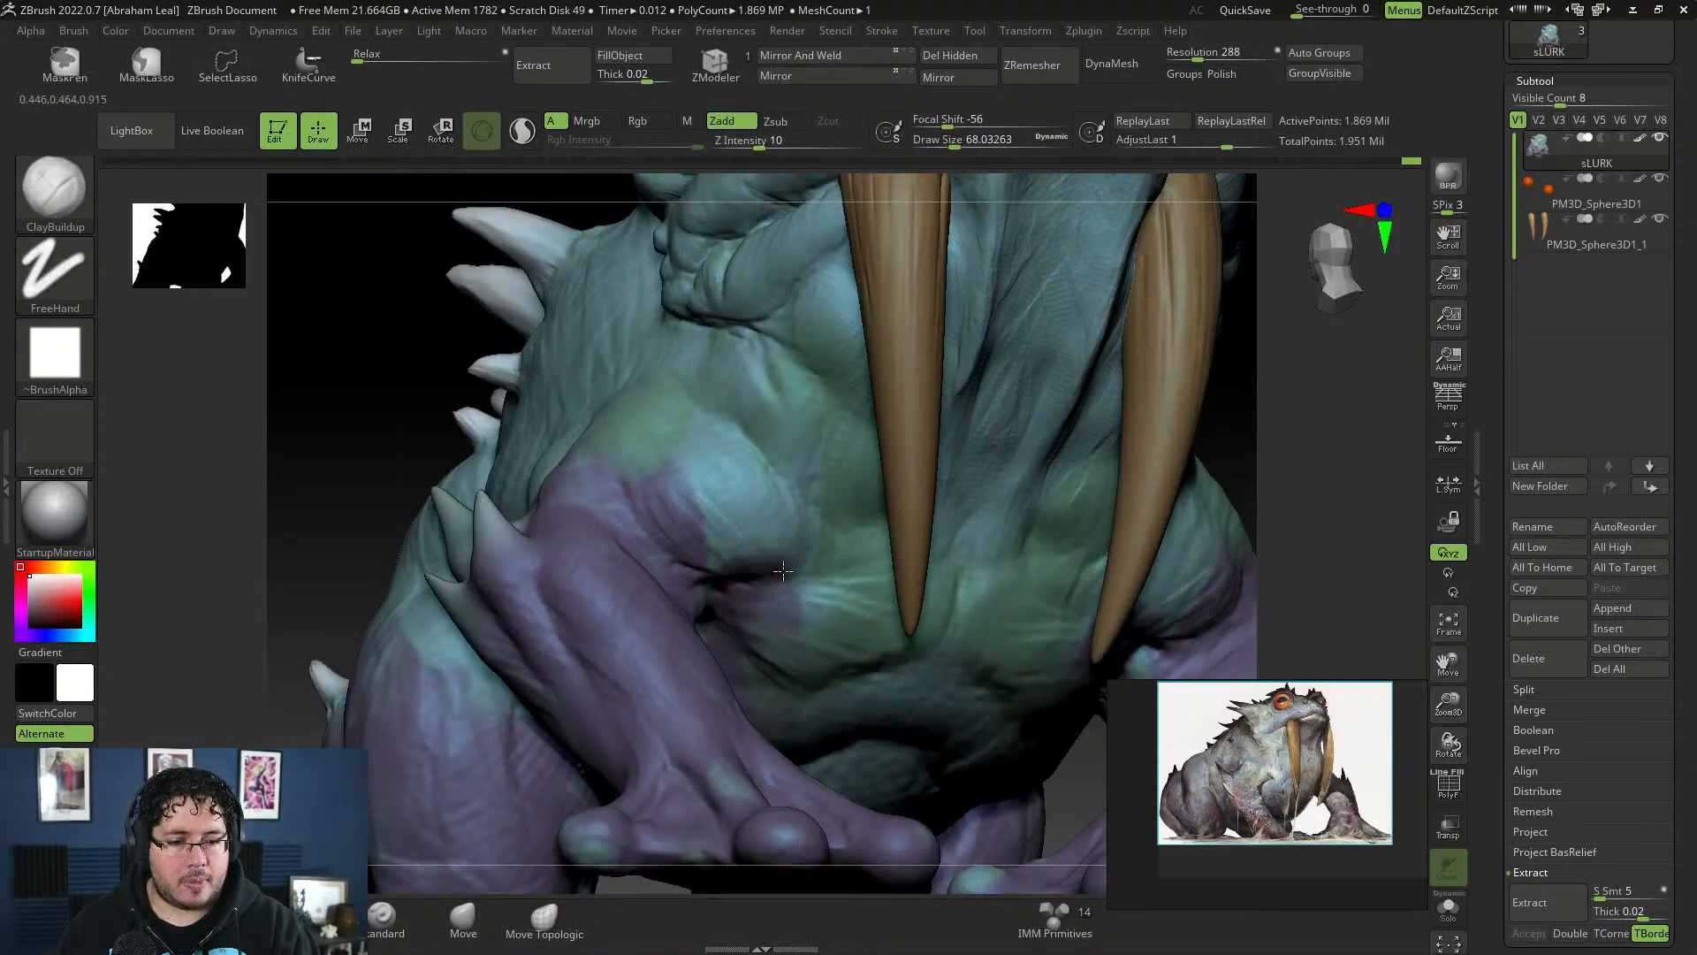
{"action": "key", "text": "shift"}
{"action": "left_click_drag", "start_coordinate": [724, 516], "coordinate": [776, 556]}
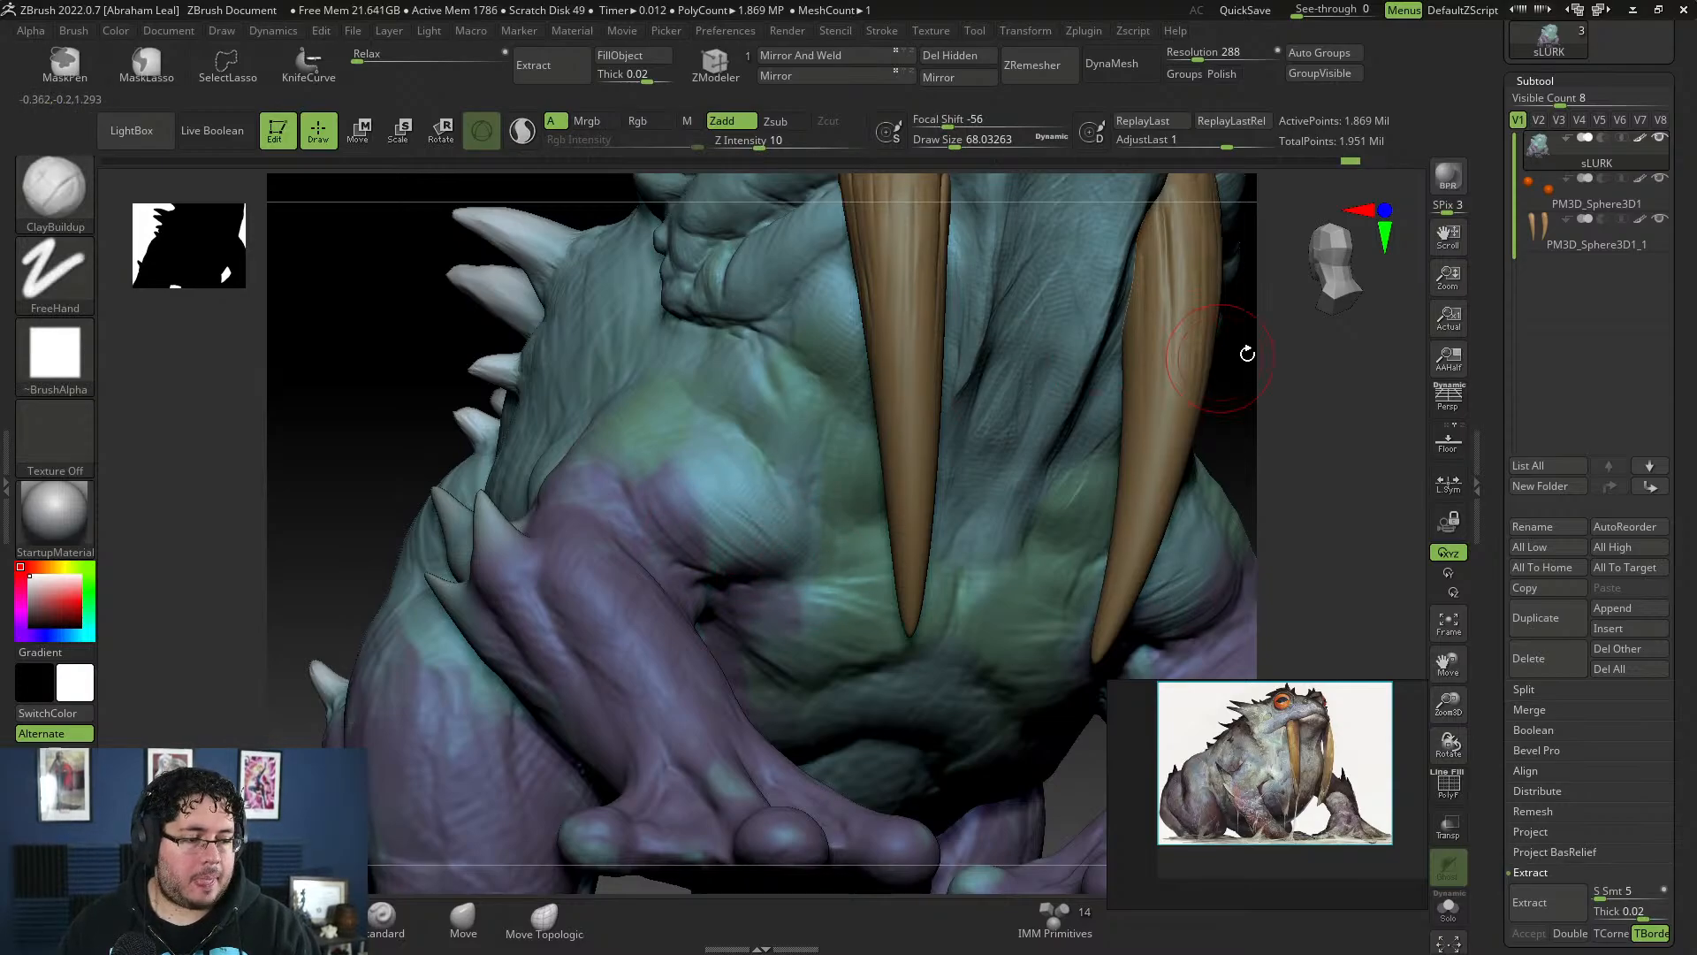
- Carve a crease across the upper belly on the underside with DamStandard at a draw size of about 81
{"action": "key", "text": "f"}
{"action": "left_click_drag", "start_coordinate": [1242, 352], "coordinate": [1167, 428]}
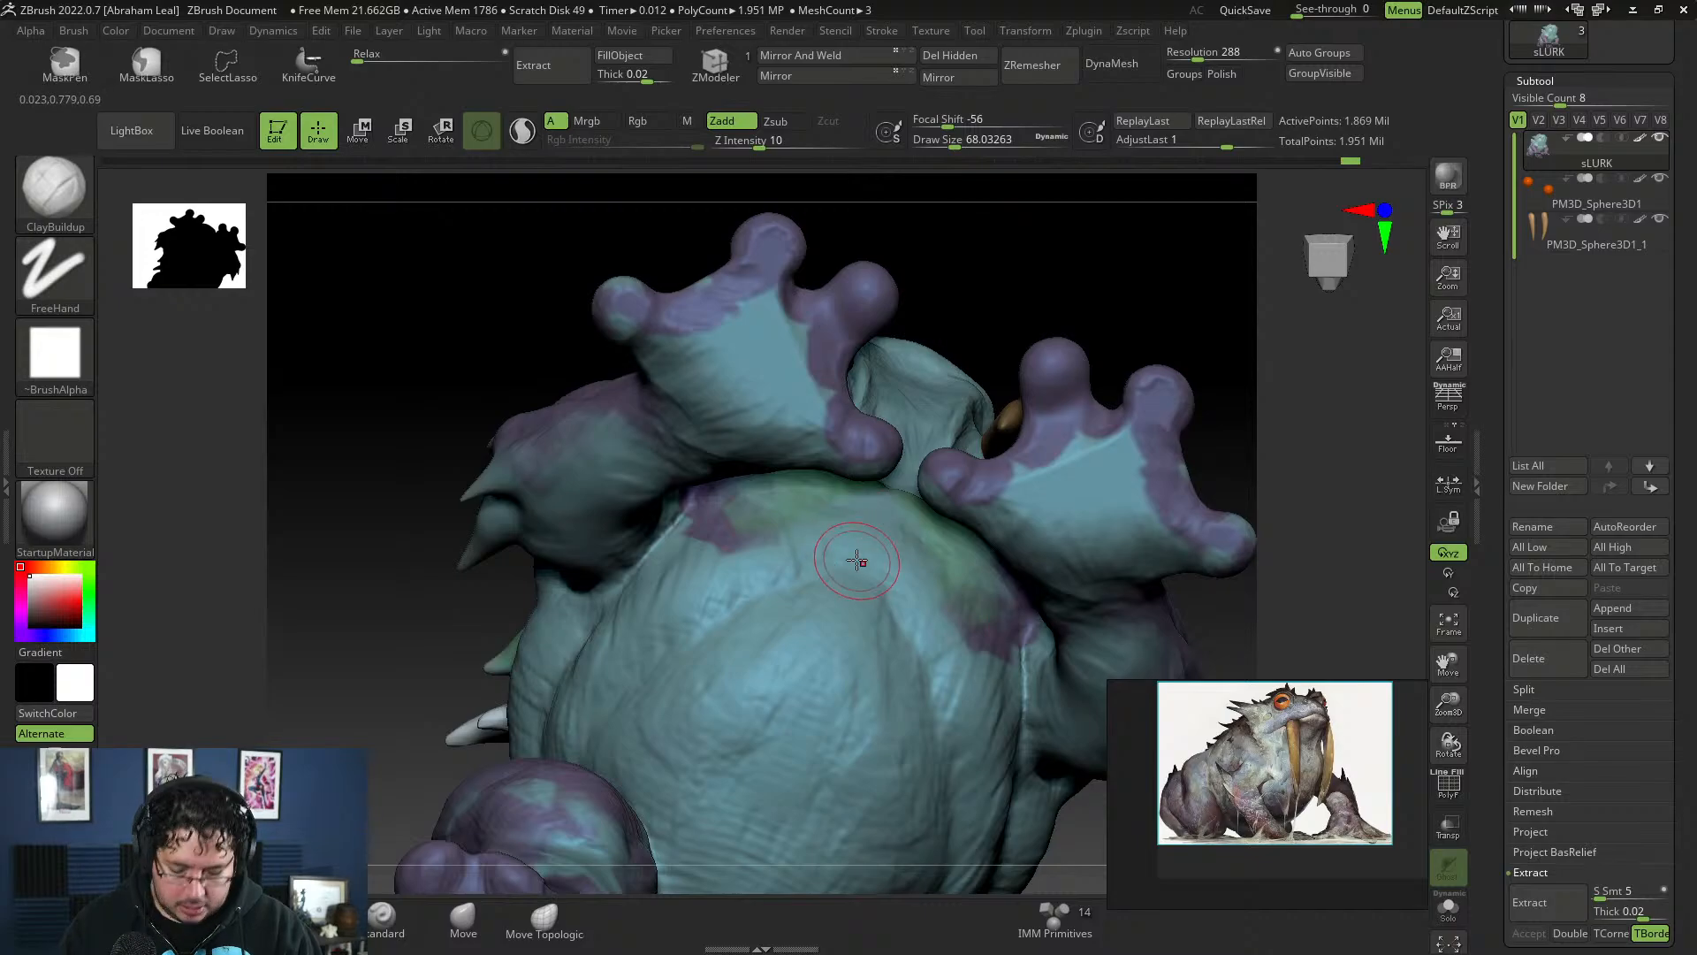
{"action": "key", "text": "b"}
{"action": "key", "text": "c"}
{"action": "key", "text": "b"}
{"action": "key", "text": "bracketright"}
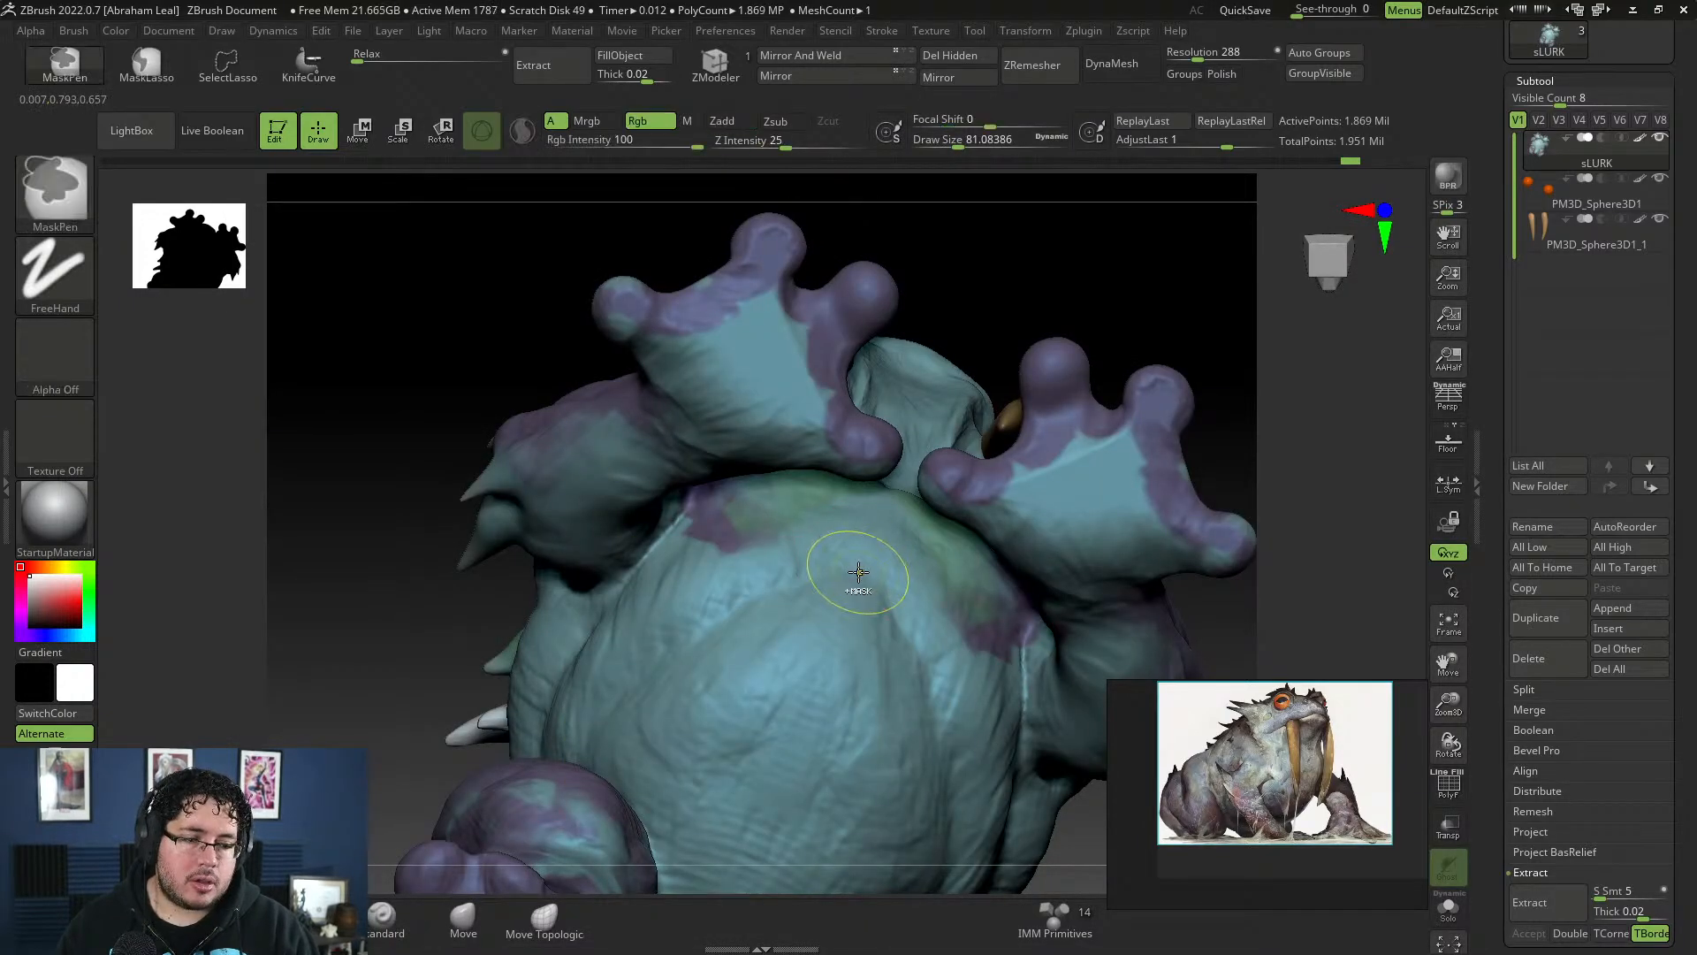
{"action": "key", "text": "b"}
{"action": "key", "text": "d"}
{"action": "key", "text": "s"}
{"action": "left_click_drag", "start_coordinate": [870, 547], "coordinate": [782, 595]}
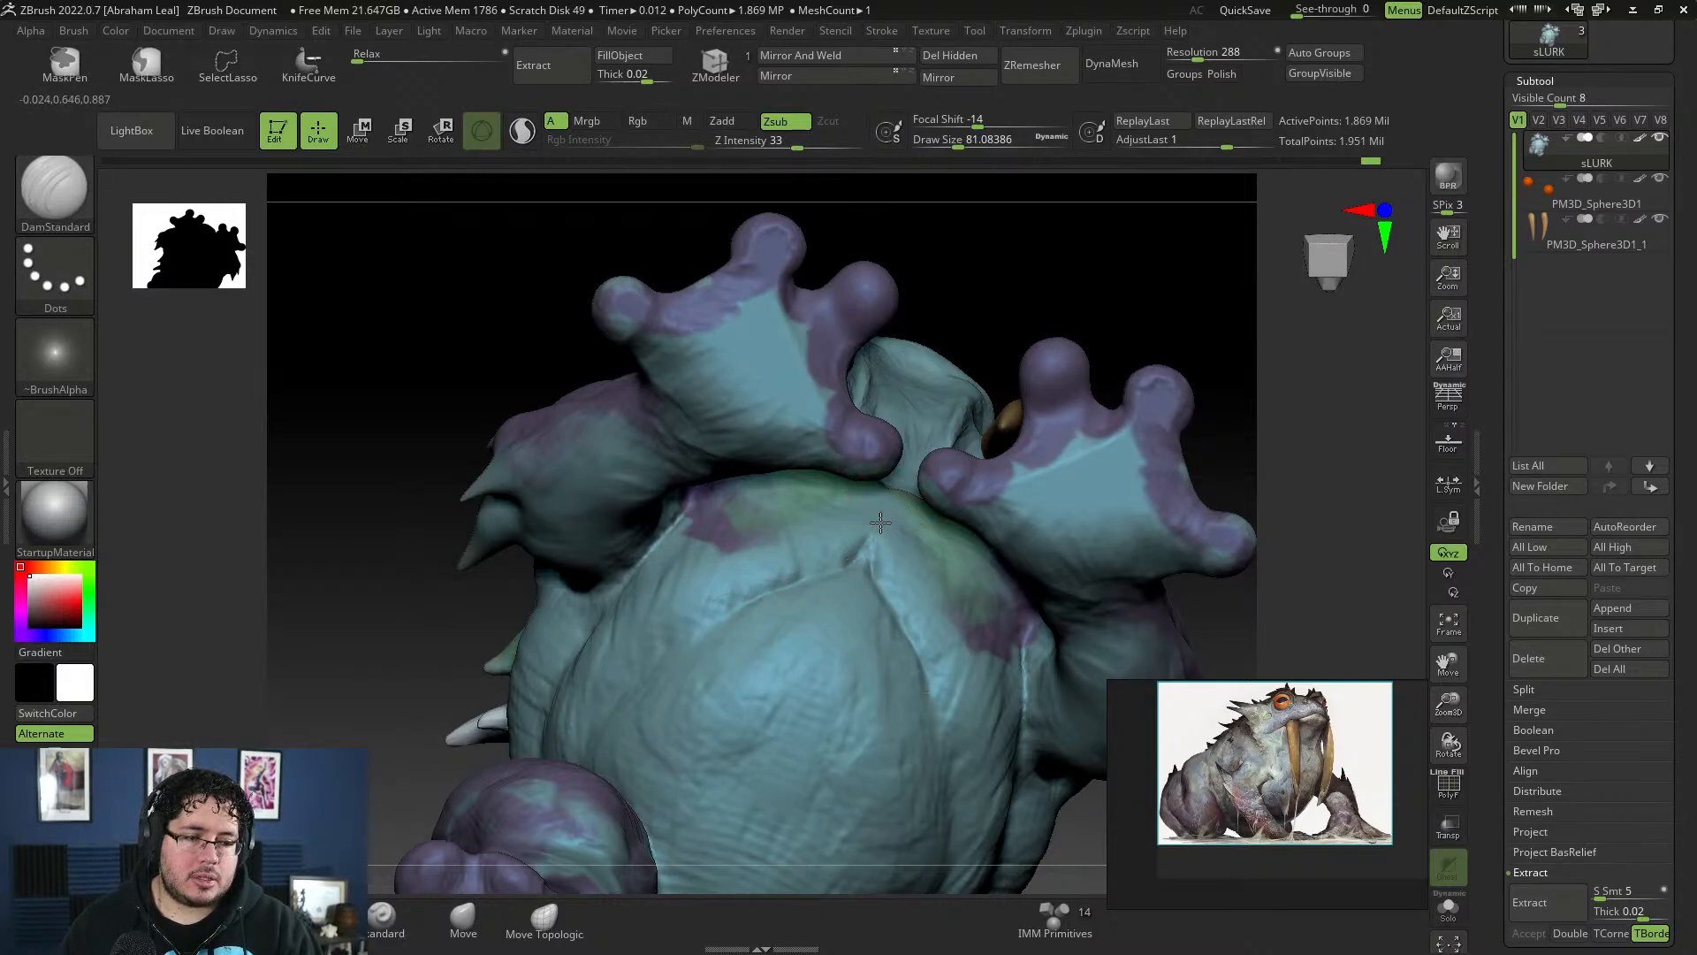
- Build up skin folds around the belly crease with the ClayBuildup brush and smooth them
{"action": "key", "text": "b"}
{"action": "key", "text": "c"}
{"action": "key", "text": "b"}
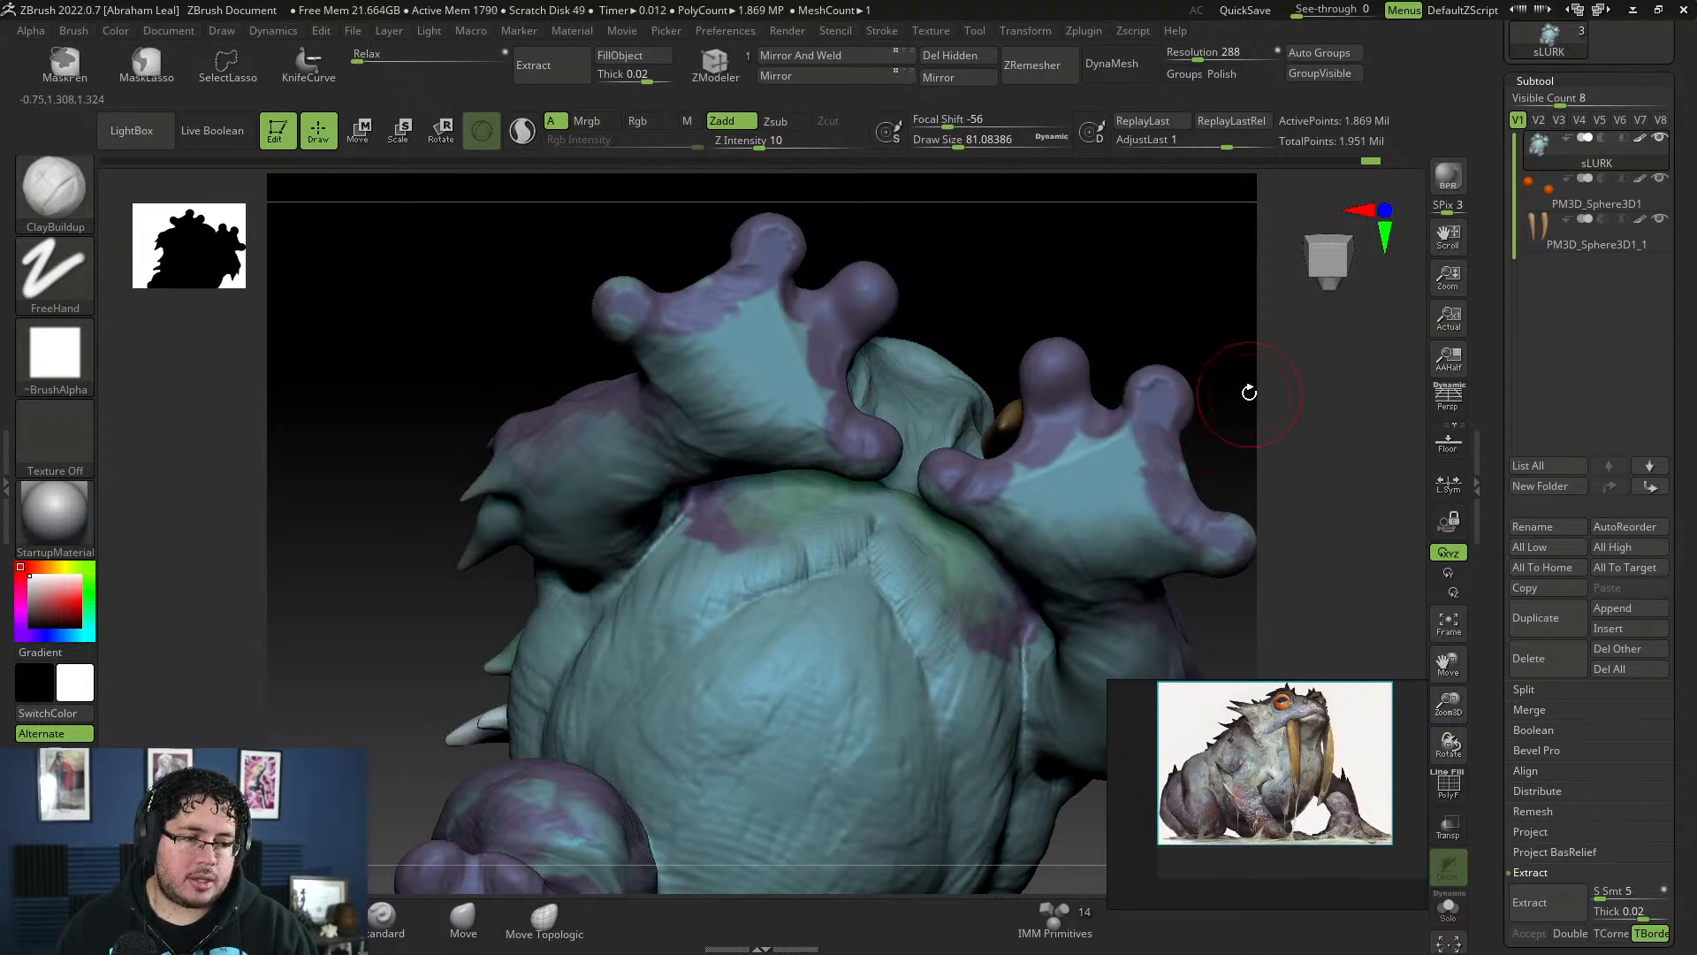
{"action": "left_click_drag", "start_coordinate": [1246, 386], "coordinate": [1236, 310]}
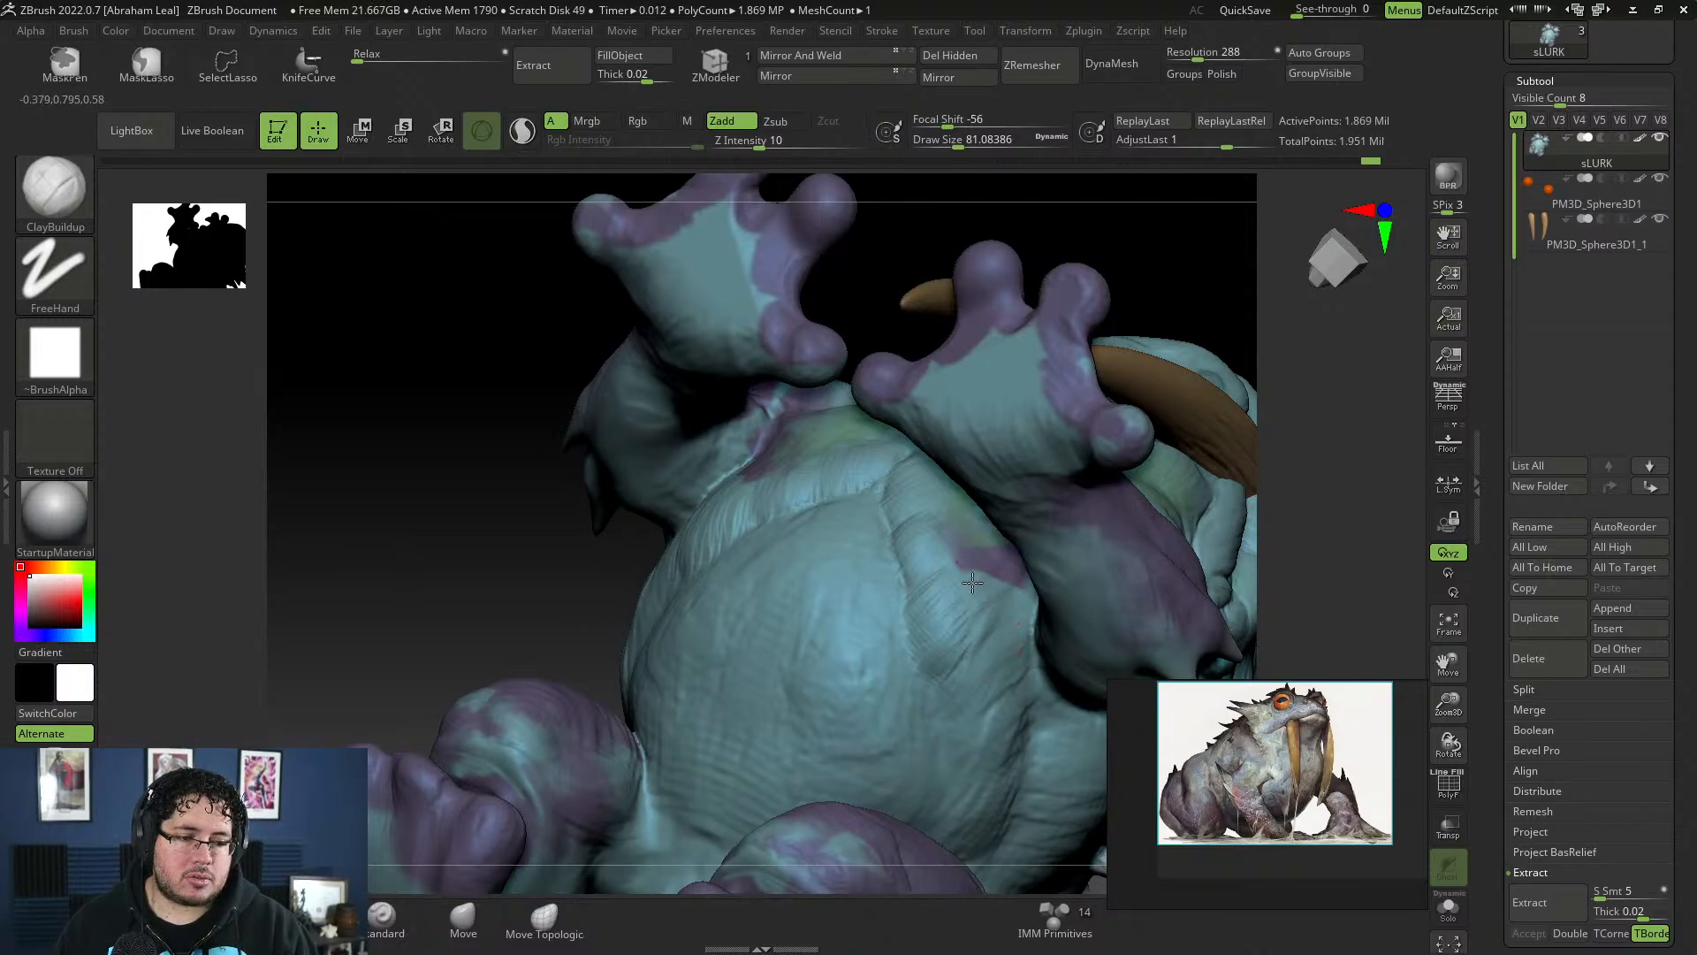
{"action": "key", "text": "shift"}
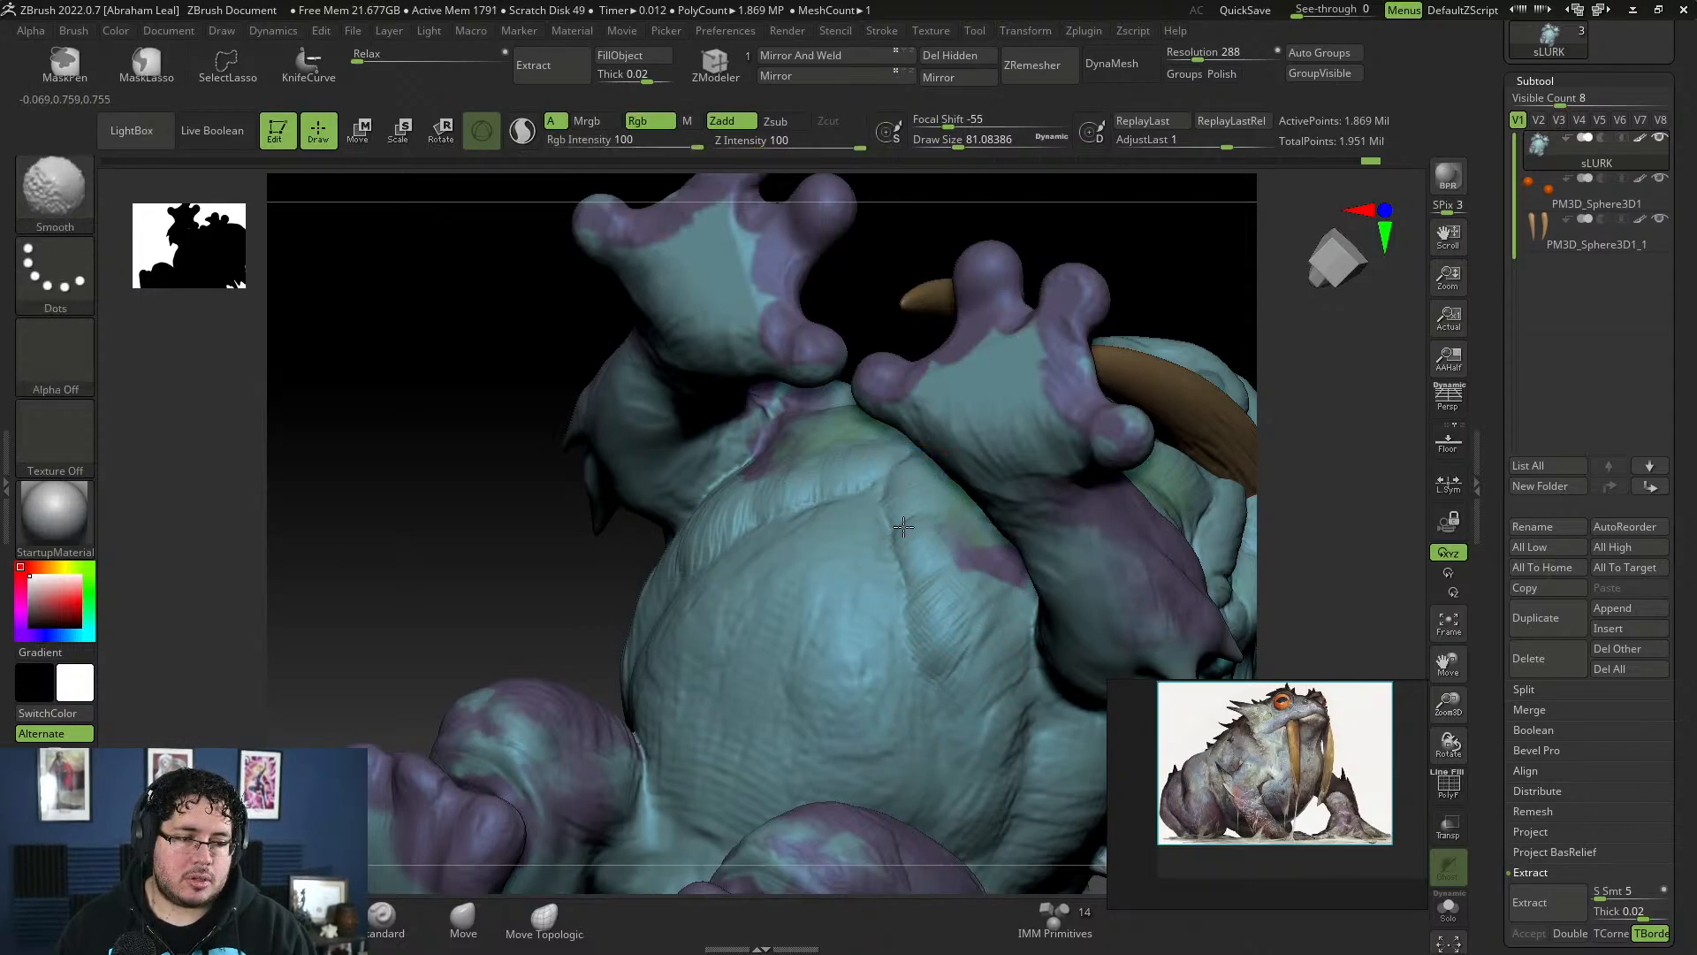
- Add volume around the armpit and shoulder with ClayBuildup at a draw size of about 95 and smooth the area
{"action": "mouse_move", "coordinate": [1281, 474]}
{"action": "left_mouse_down"}
{"action": "mouse_move", "coordinate": [1255, 495]}
{"action": "mouse_move", "coordinate": [1223, 469]}
{"action": "mouse_move", "coordinate": [1272, 380]}
{"action": "mouse_move", "coordinate": [1118, 389]}
{"action": "left_mouse_up"}
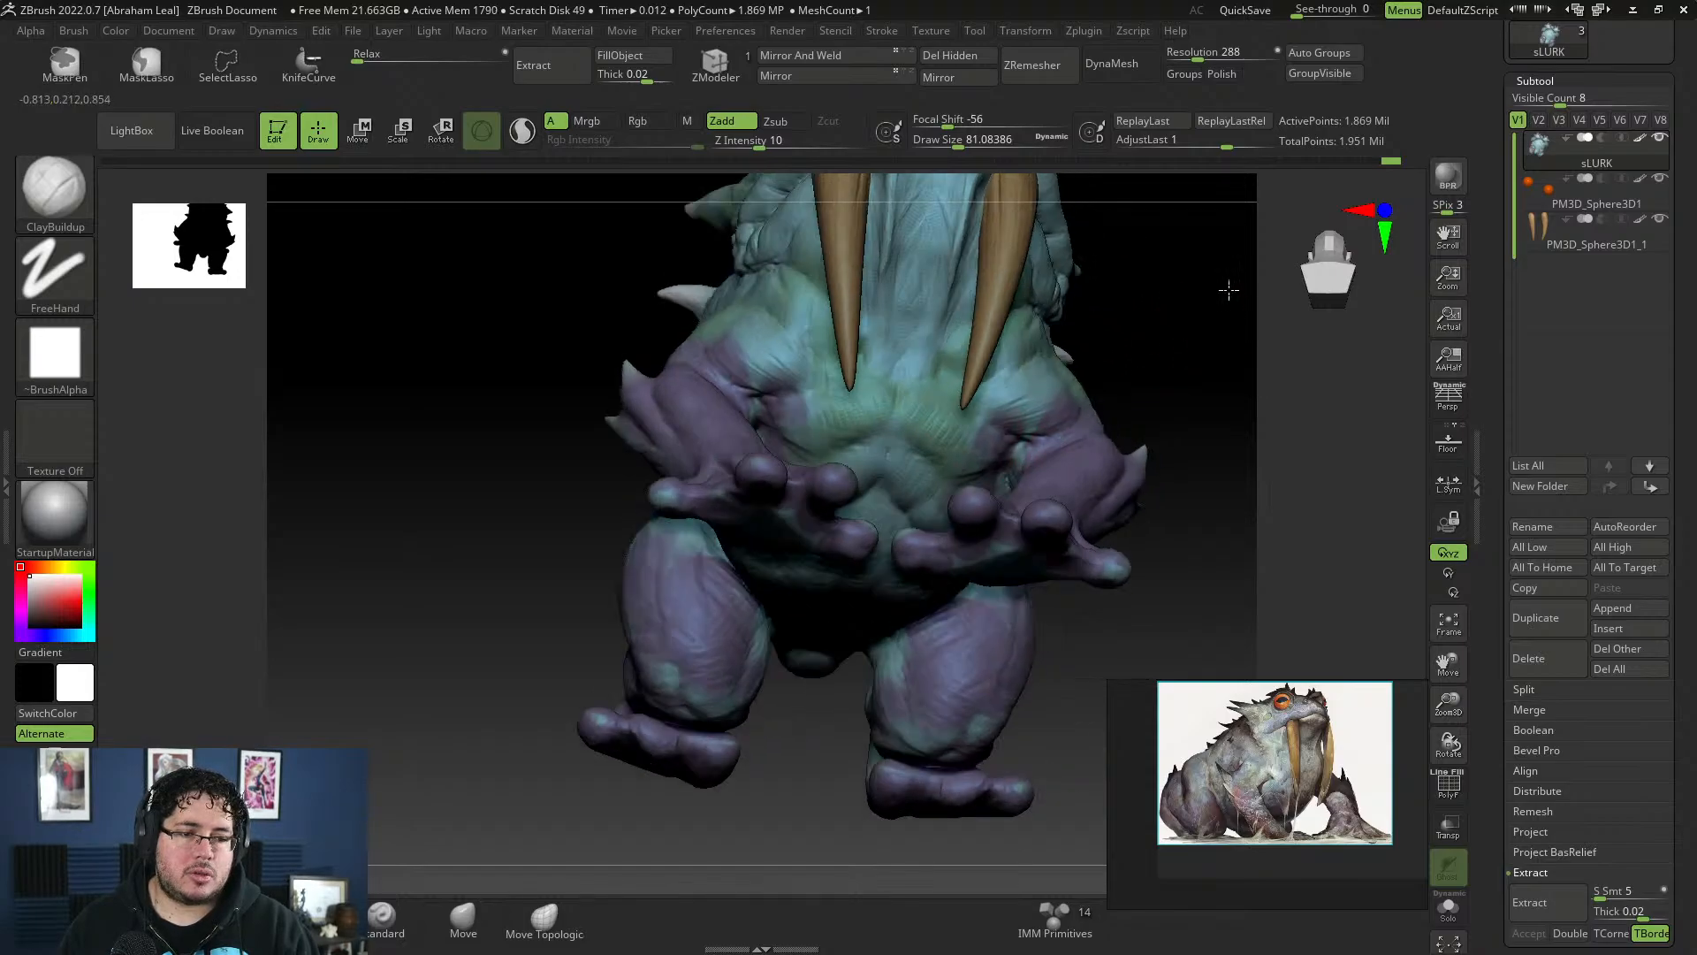
{"action": "left_click_drag", "start_coordinate": [1228, 288], "coordinate": [1105, 301]}
{"action": "left_click_drag", "start_coordinate": [1021, 399], "coordinate": [937, 406]}
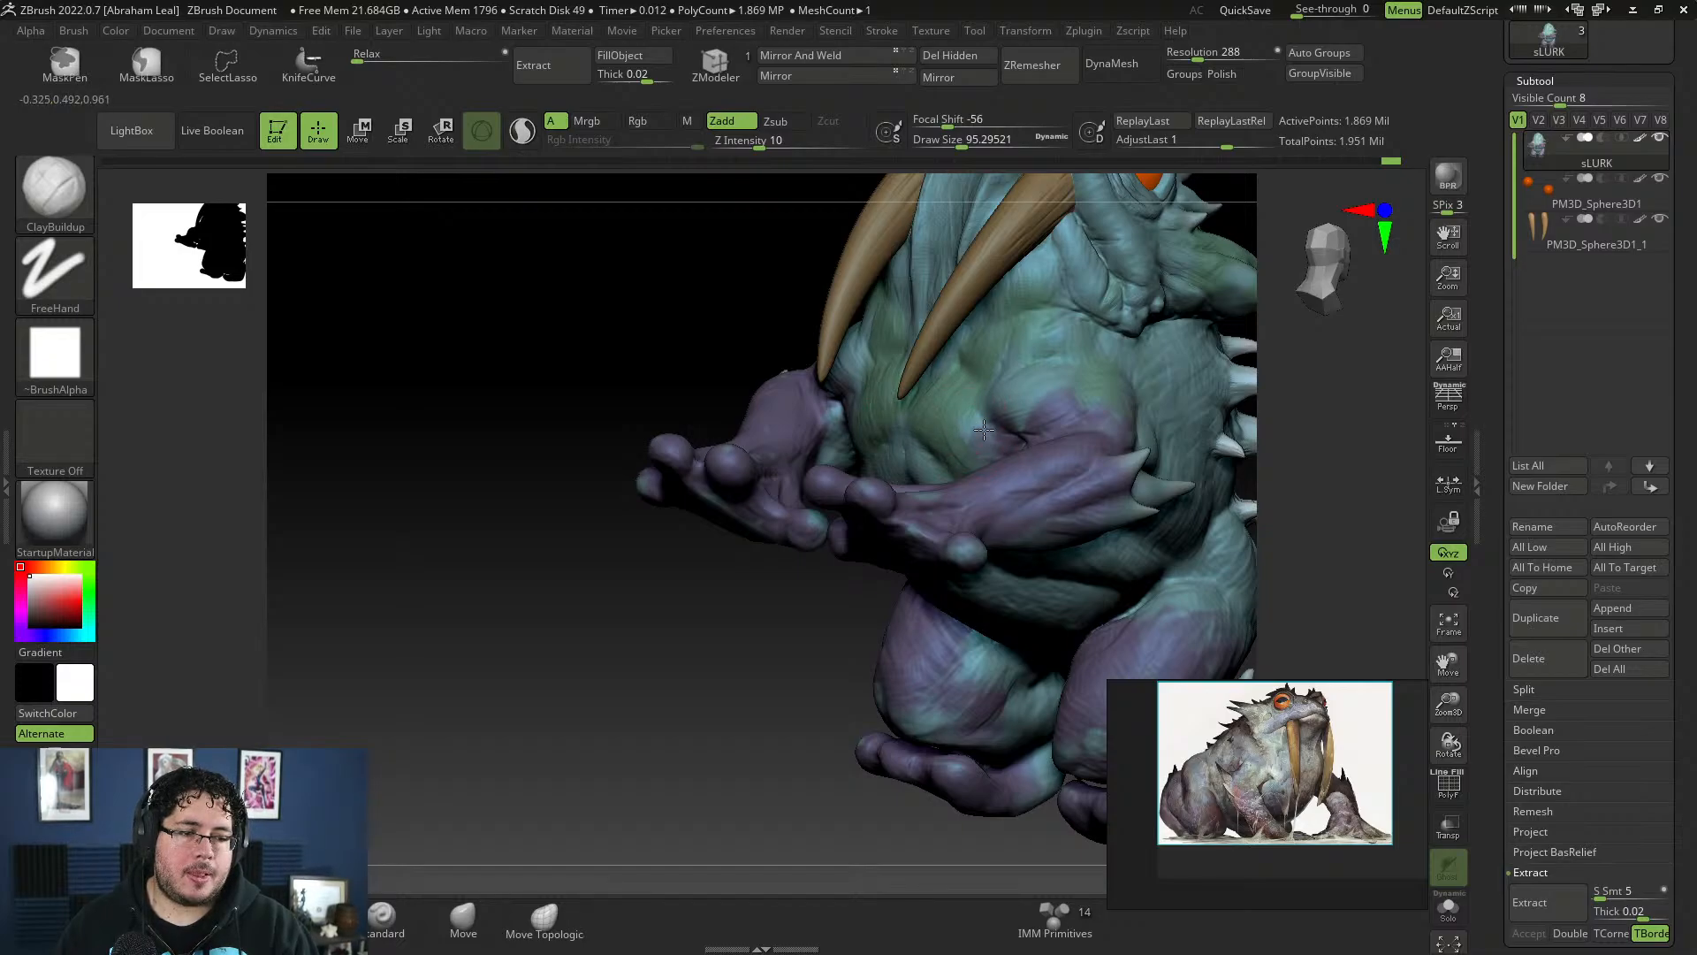
{"action": "key", "text": "shift"}
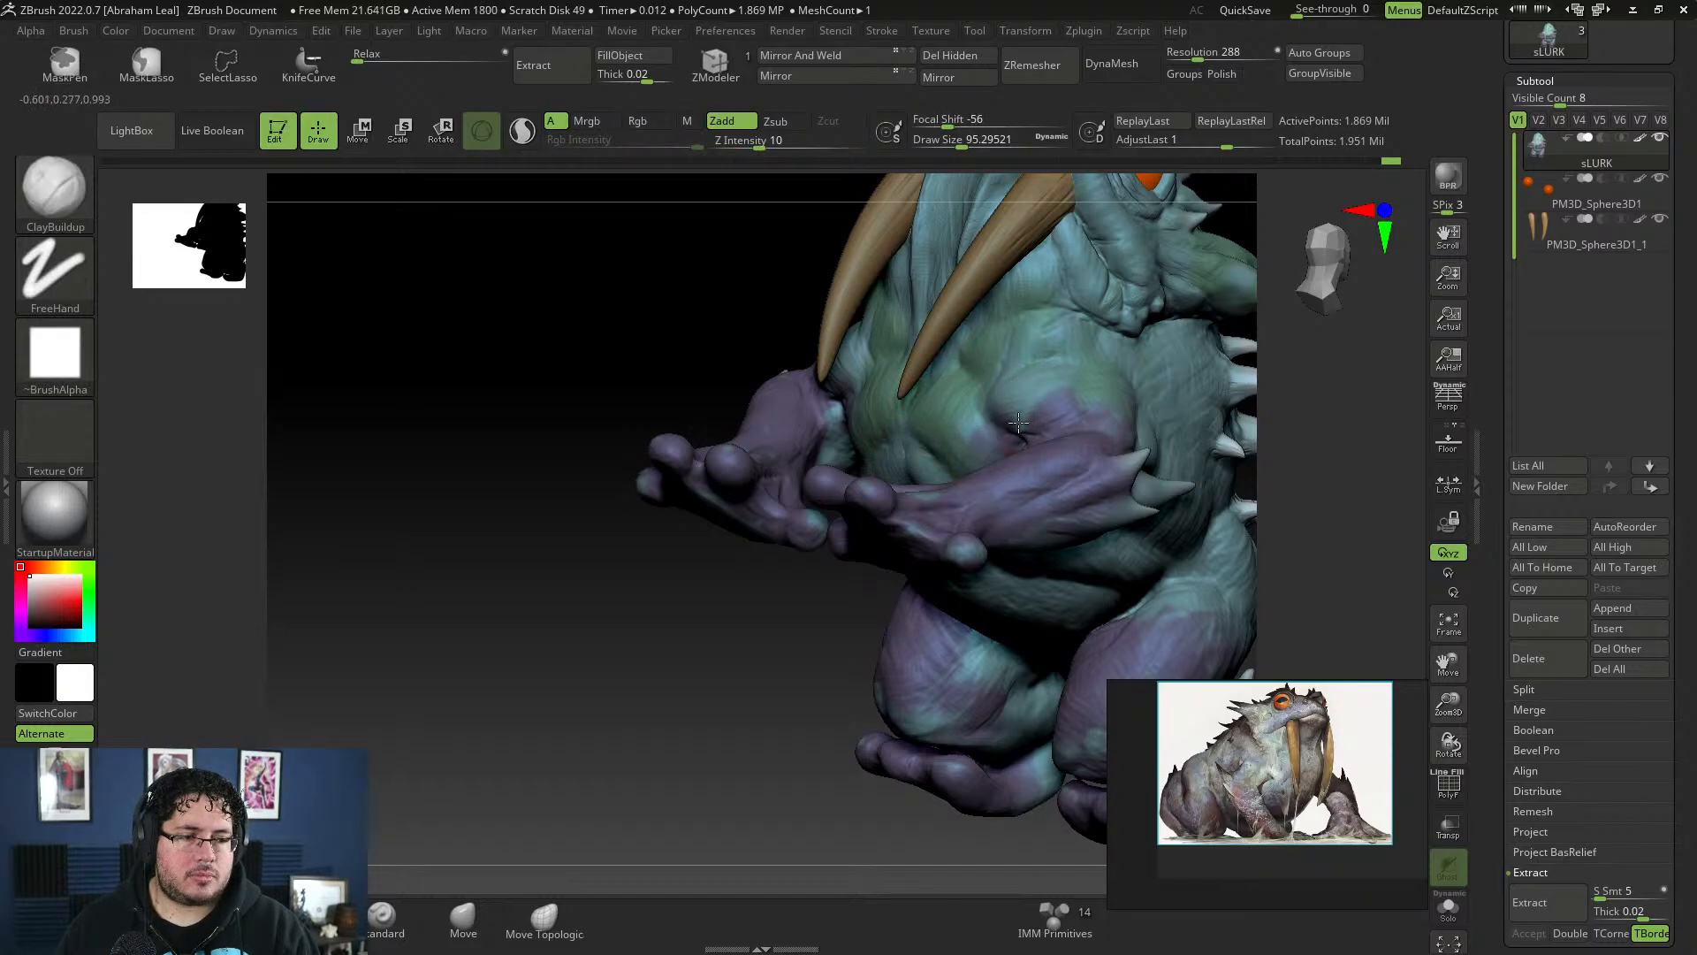
{"action": "mouse_move", "coordinate": [1141, 438]}
{"action": "left_mouse_down", "text": "shift"}
{"action": "mouse_move", "coordinate": [1176, 475]}
{"action": "mouse_move", "coordinate": [1155, 447]}
{"action": "mouse_move", "coordinate": [1096, 482]}
{"action": "mouse_move", "coordinate": [1017, 420]}
{"action": "mouse_move", "coordinate": [981, 442]}
{"action": "left_mouse_up", "text": "shift"}
- Build up fibrous ridges on the forearm below the elbow spikes with ClayBuildup, using draw sizes of about 26 and 45
{"action": "mouse_move", "coordinate": [1158, 545]}
{"action": "left_mouse_down", "text": "alt"}
{"action": "mouse_move", "coordinate": [1163, 504]}
{"action": "mouse_move", "coordinate": [1167, 568]}
{"action": "mouse_move", "coordinate": [1190, 447]}
{"action": "mouse_move", "coordinate": [1235, 487]}
{"action": "mouse_move", "coordinate": [1117, 406]}
{"action": "left_mouse_up", "text": "alt"}
{"action": "key", "text": "space"}
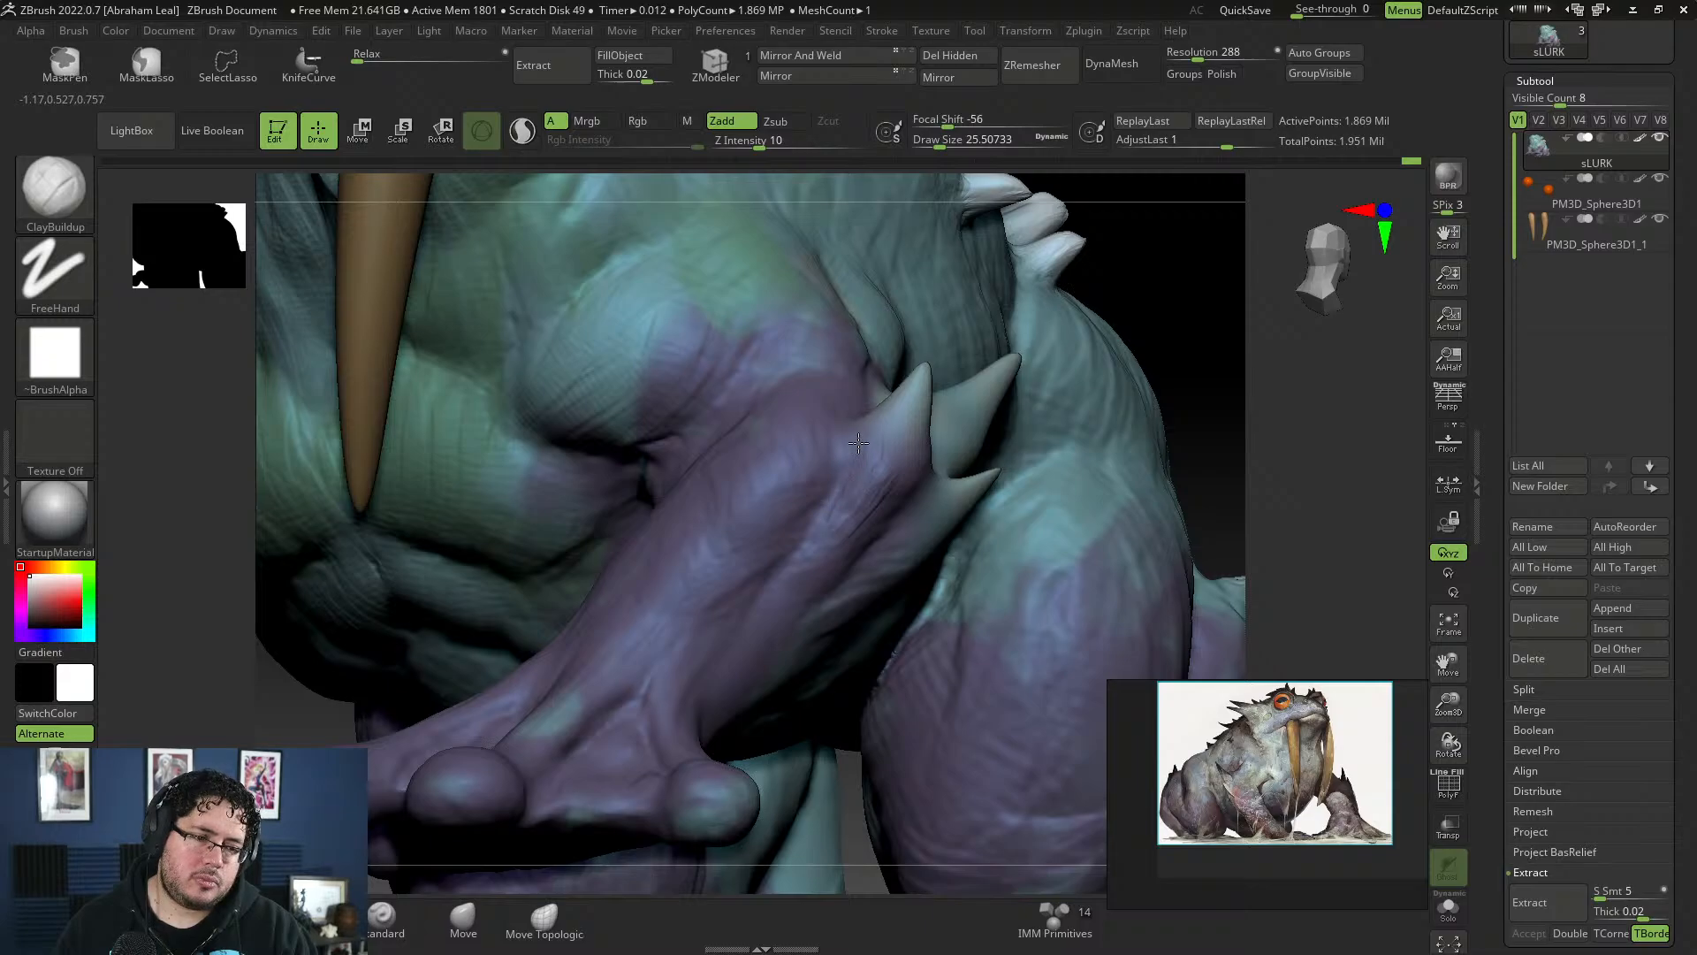
{"action": "left_click_drag", "start_coordinate": [1272, 325], "coordinate": [1090, 263]}
{"action": "mouse_move", "coordinate": [887, 510]}
{"action": "left_mouse_down"}
{"action": "mouse_move", "coordinate": [838, 567]}
{"action": "mouse_move", "coordinate": [950, 477]}
{"action": "mouse_move", "coordinate": [835, 563]}
{"action": "mouse_move", "coordinate": [872, 533]}
{"action": "left_mouse_up"}
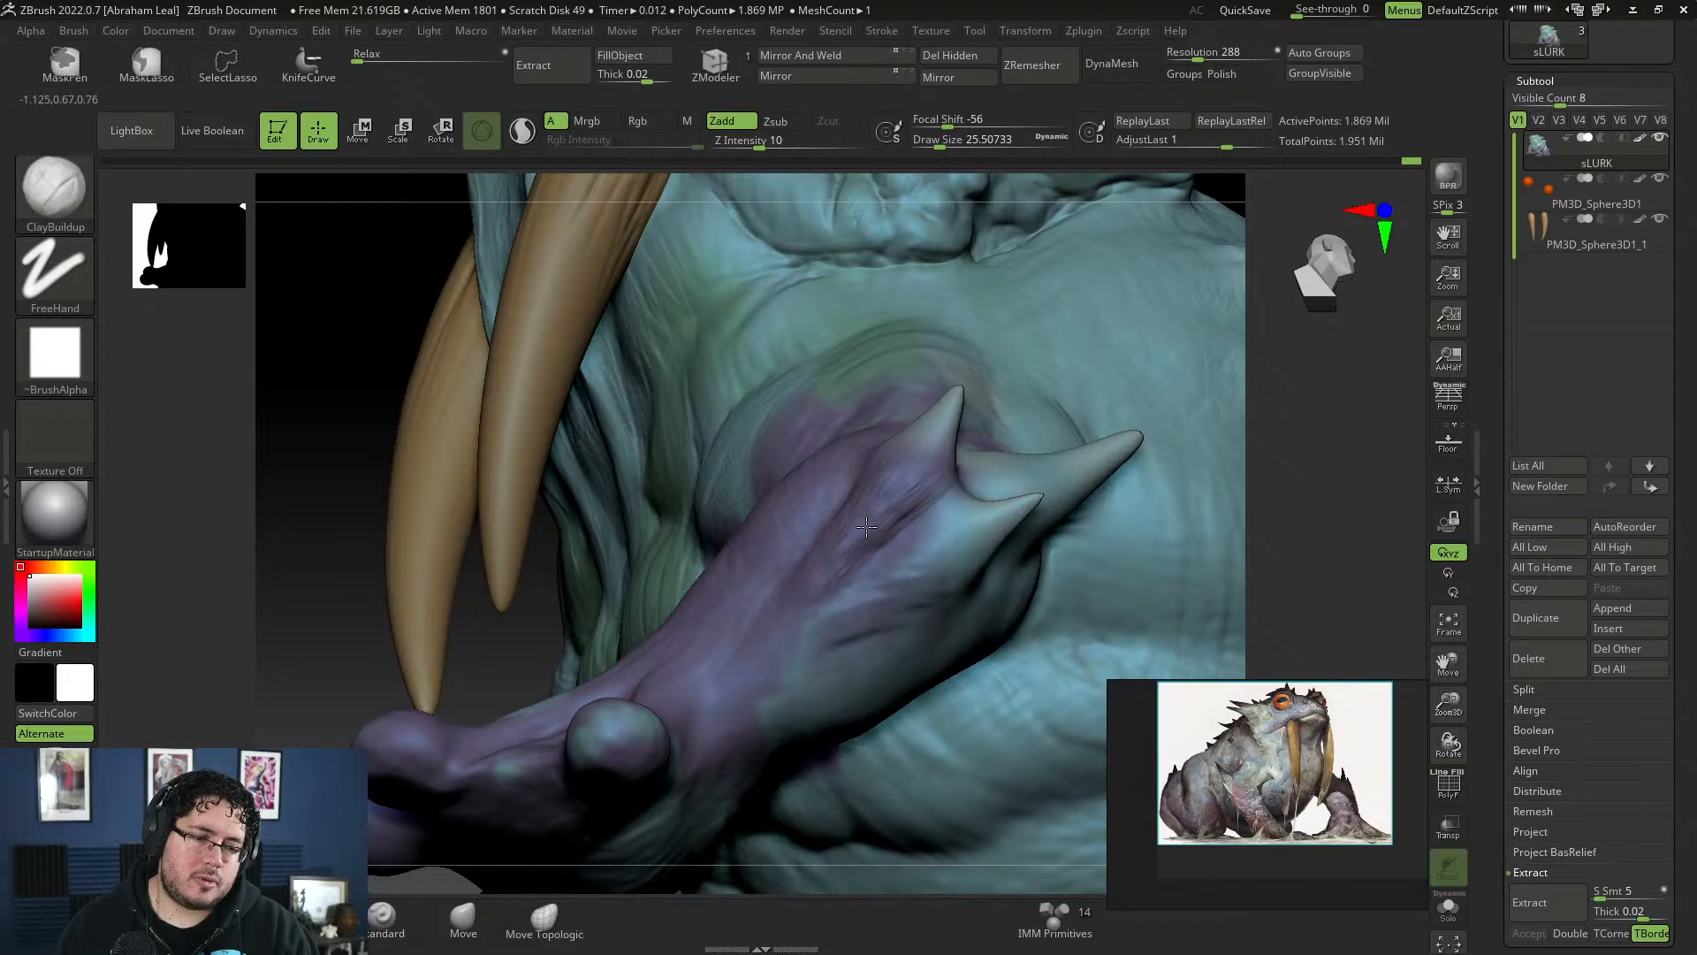
{"action": "key", "text": "space"}
{"action": "left_click", "coordinate": [910, 560]}
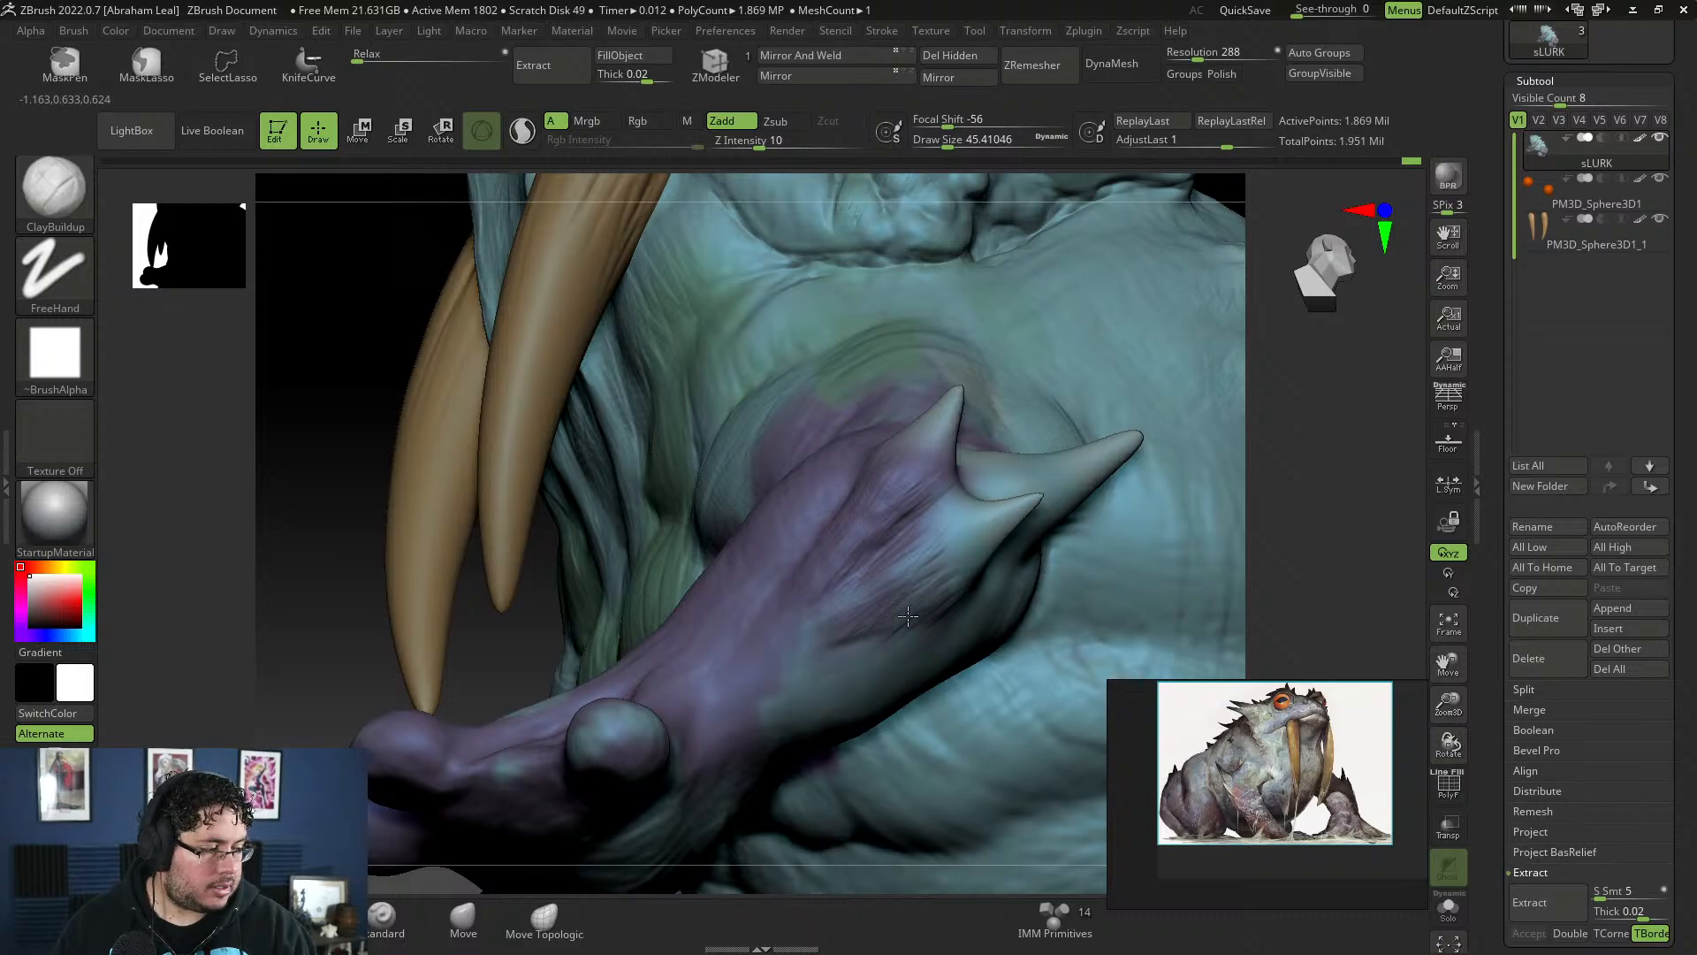
- Carve creases around the base of the lower elbow spike with DamStandard at a draw size of about 24
{"action": "key", "text": "b"}
{"action": "key", "text": "d"}
{"action": "key", "text": "s"}
{"action": "key", "text": "space"}
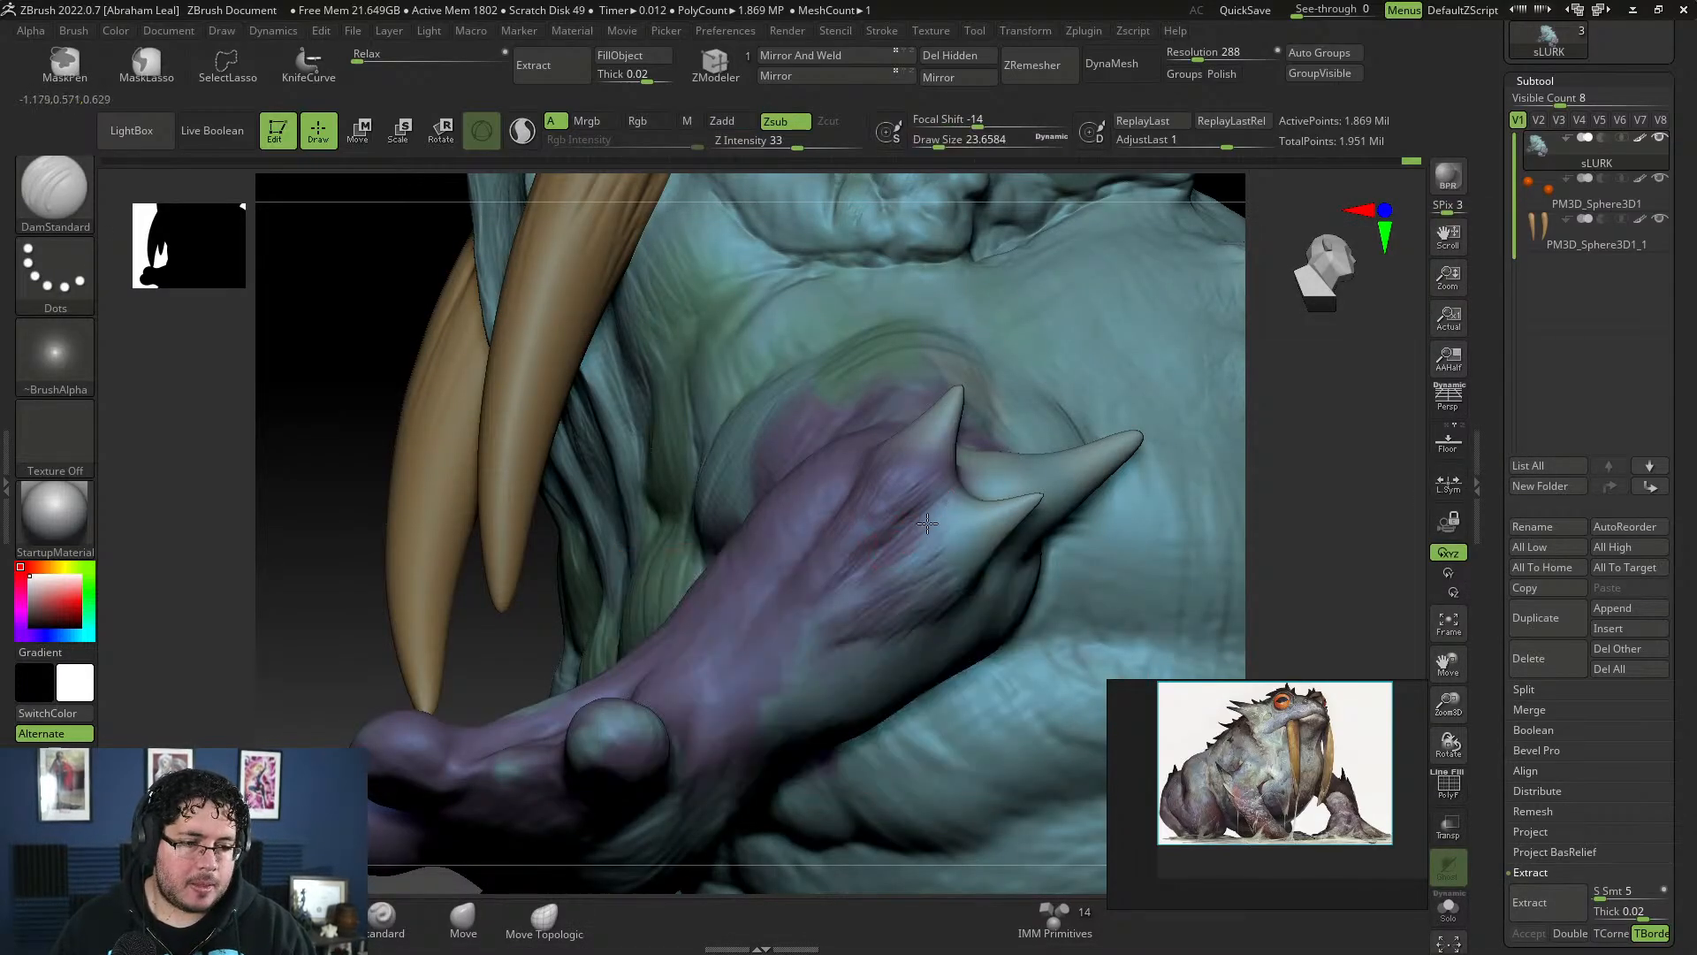
{"action": "left_click_drag", "start_coordinate": [940, 563], "coordinate": [940, 521]}
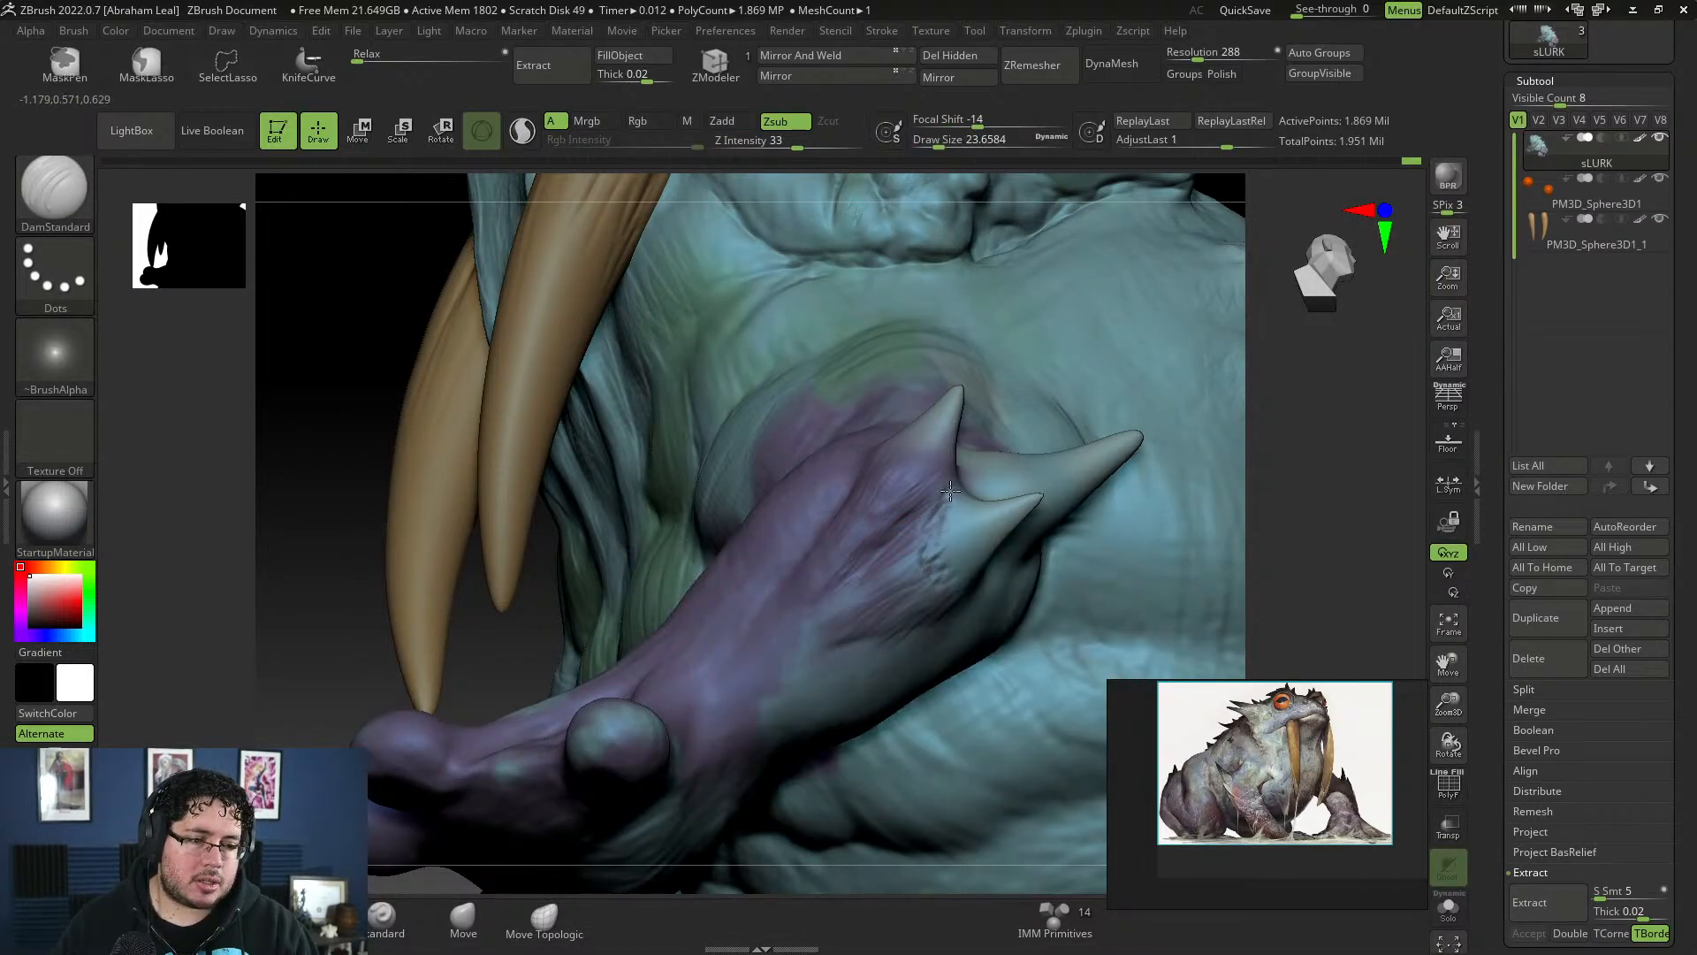
{"action": "left_click_drag", "start_coordinate": [1330, 438], "coordinate": [955, 570]}
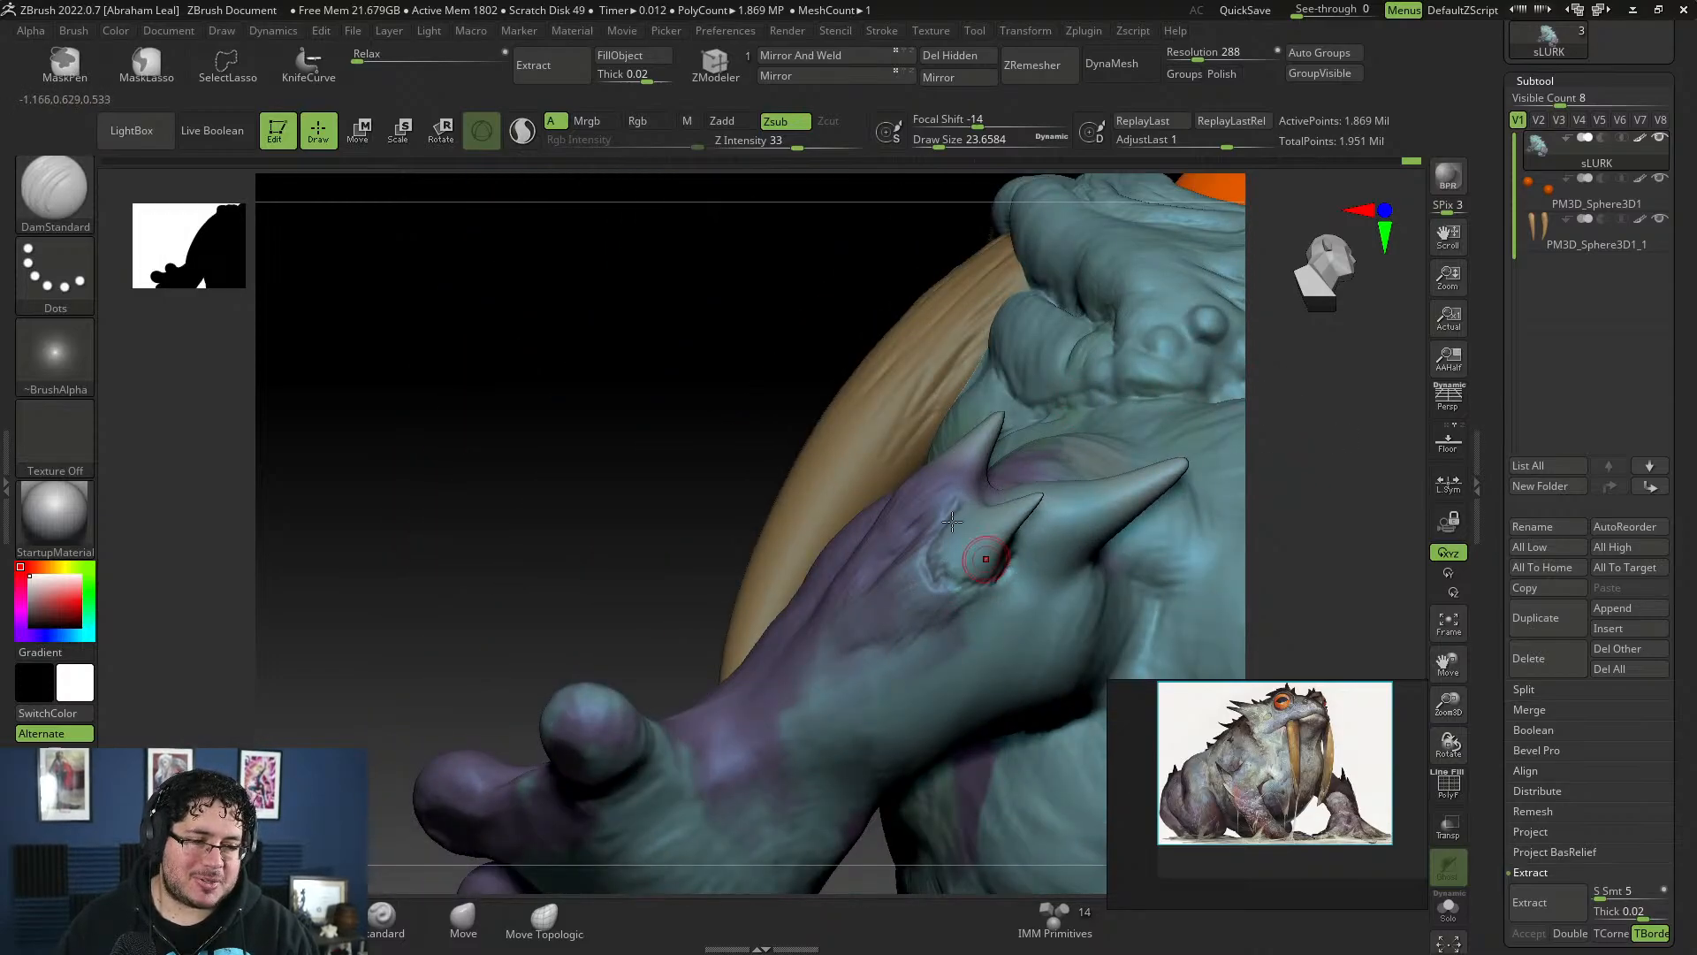
- Carve creases around the bases of the inner and upper elbow spikes with DamStandard at a draw size of about 24
{"action": "left_click_drag", "start_coordinate": [645, 509], "coordinate": [862, 496]}
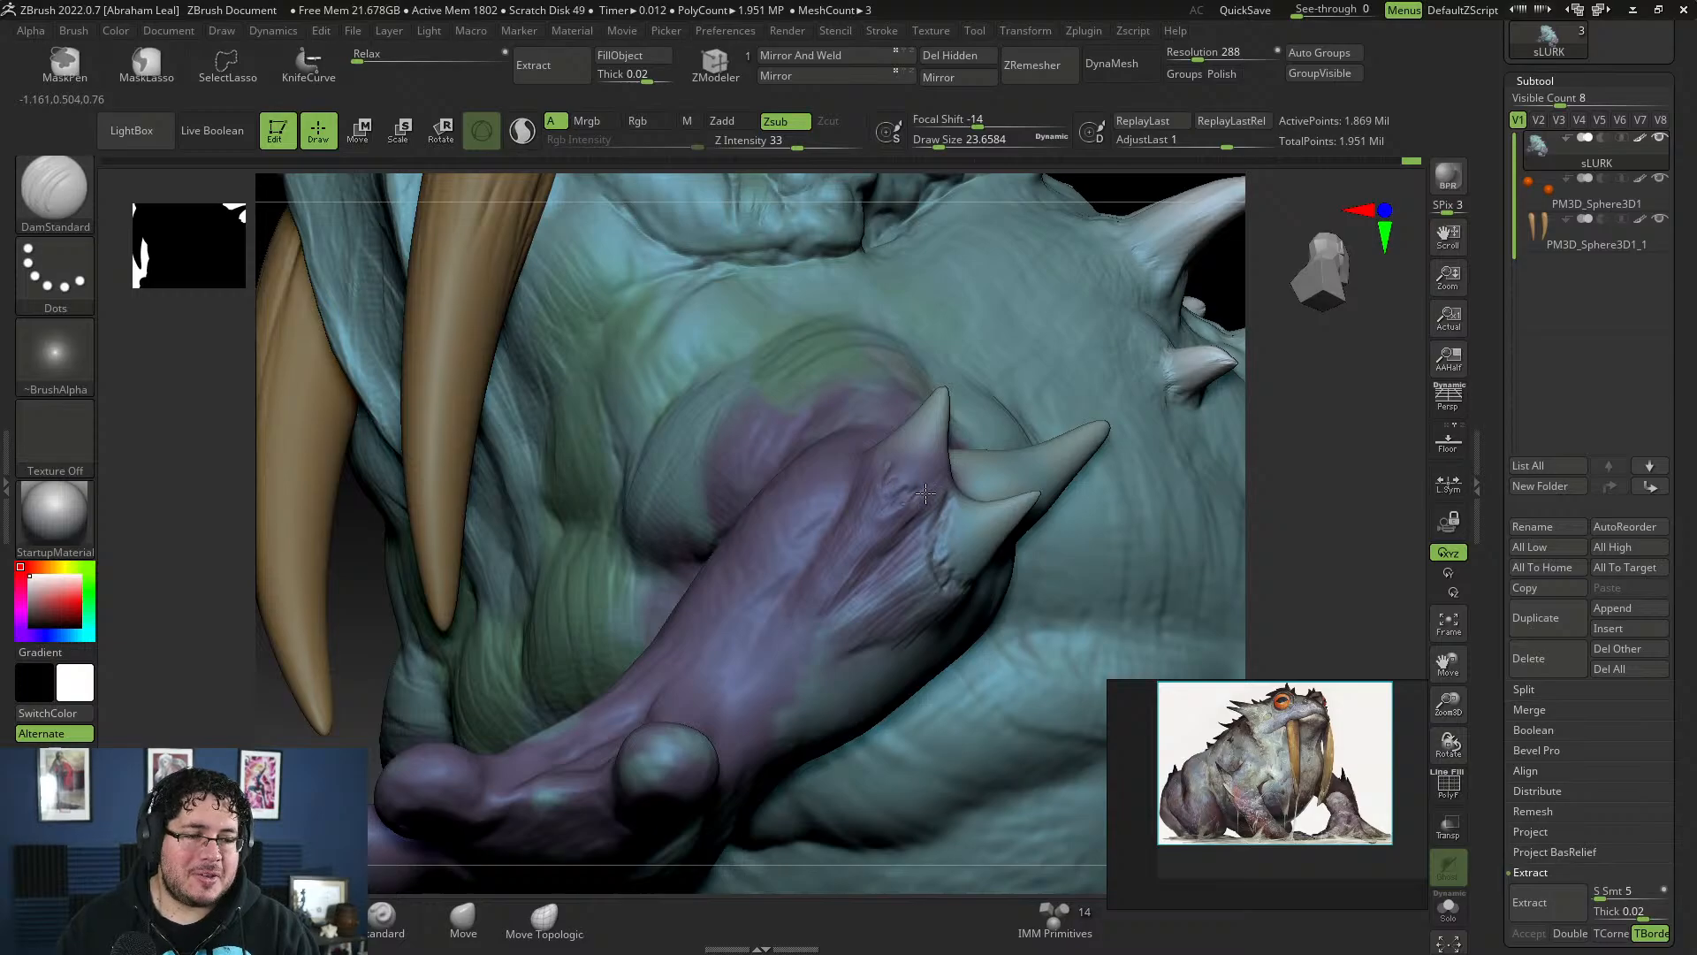
{"action": "left_click_drag", "start_coordinate": [1302, 438], "coordinate": [1209, 404]}
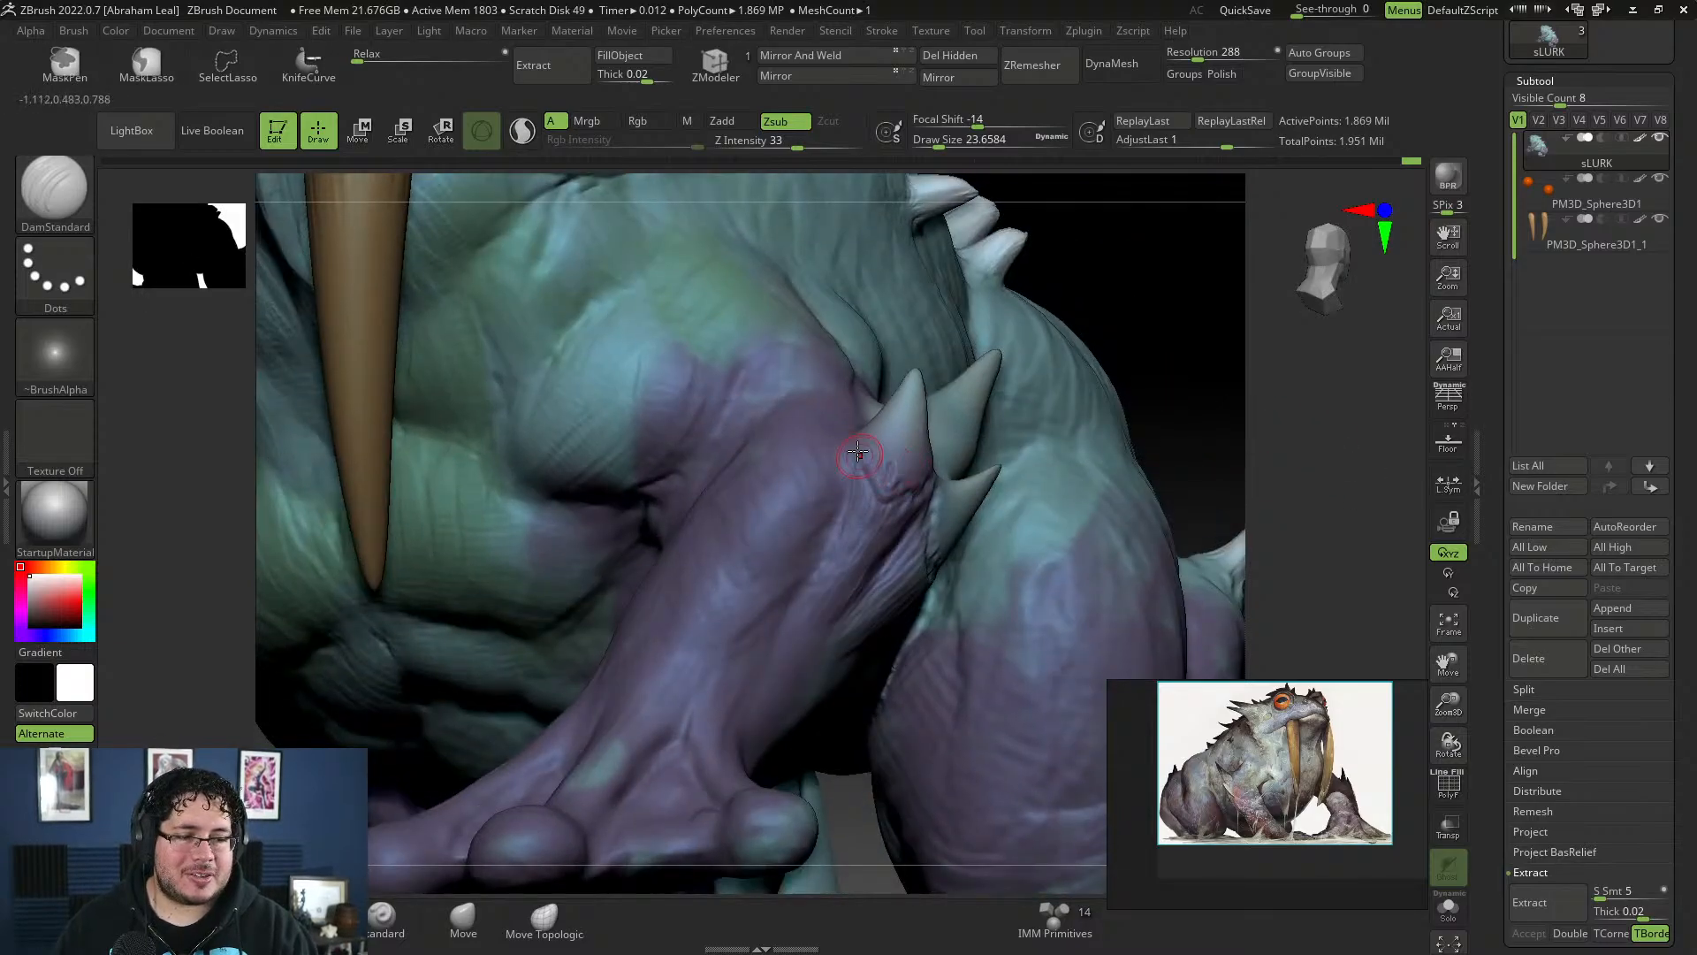
{"action": "mouse_move", "coordinate": [862, 461]}
{"action": "left_mouse_down"}
{"action": "mouse_move", "coordinate": [854, 430]}
{"action": "mouse_move", "coordinate": [893, 501]}
{"action": "left_mouse_up"}
{"action": "mouse_move", "coordinate": [1166, 442]}
{"action": "left_mouse_down"}
{"action": "mouse_move", "coordinate": [1086, 433]}
{"action": "mouse_move", "coordinate": [1004, 340]}
{"action": "left_mouse_up"}
{"action": "left_click_drag", "start_coordinate": [847, 482], "coordinate": [812, 552]}
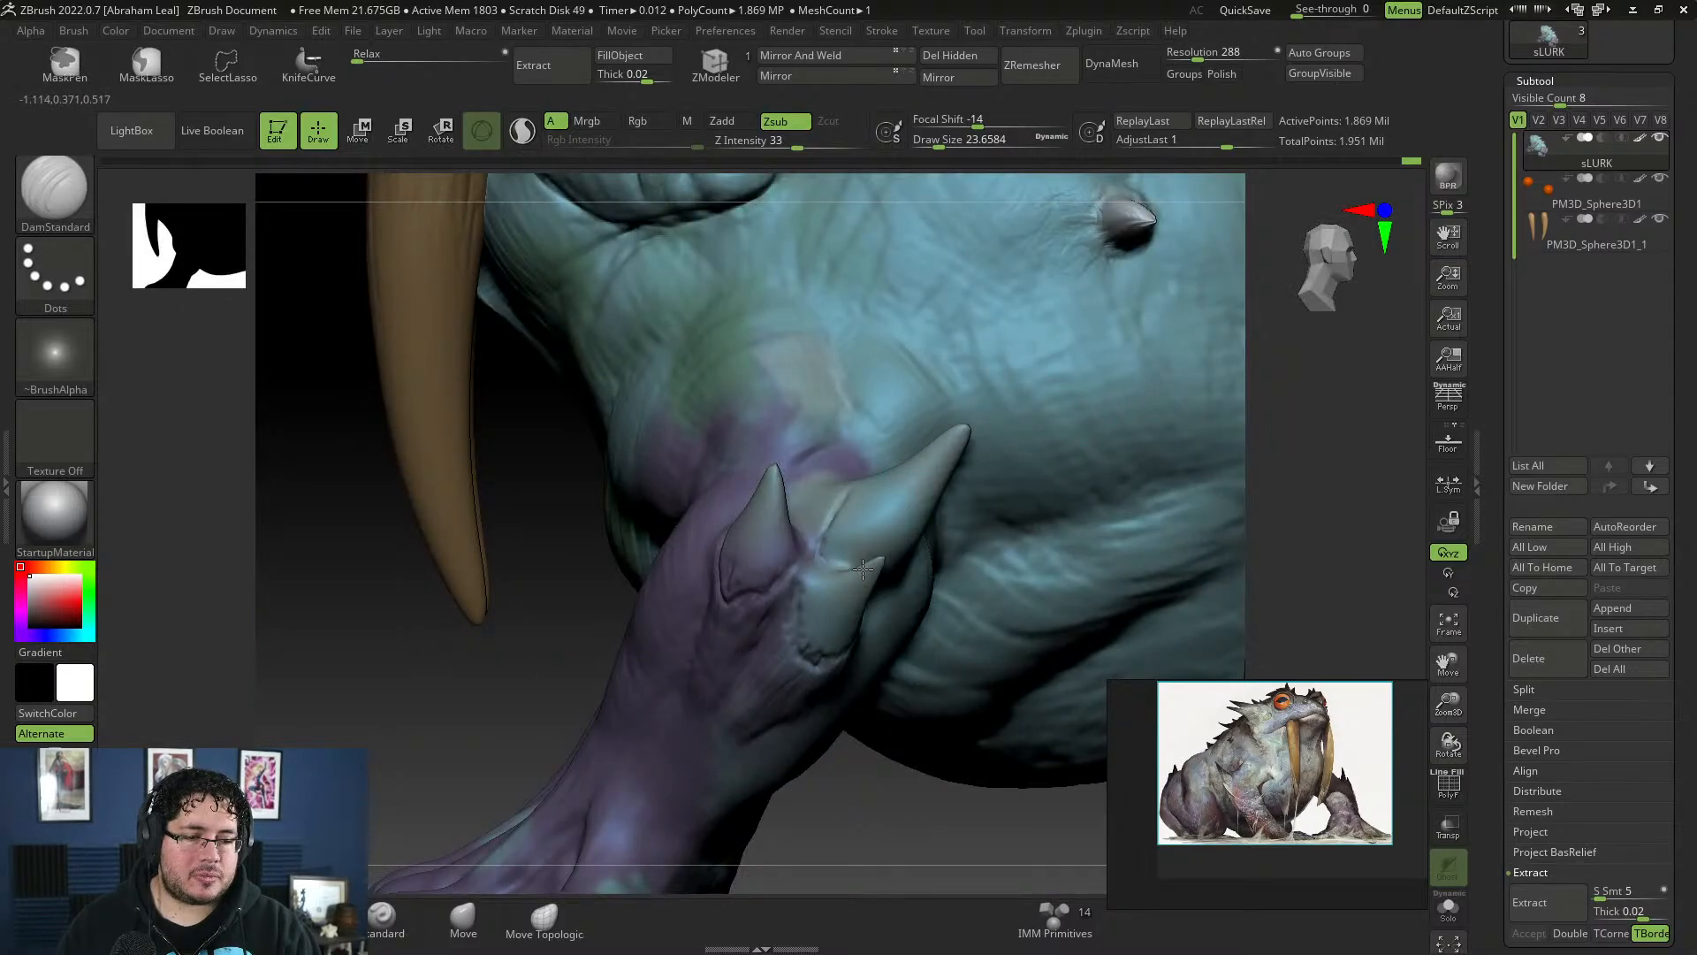
{"action": "left_click_drag", "start_coordinate": [1299, 488], "coordinate": [1085, 363]}
{"action": "mouse_move", "coordinate": [870, 570]}
{"action": "left_mouse_down"}
{"action": "mouse_move", "coordinate": [924, 530]}
{"action": "mouse_move", "coordinate": [930, 561]}
{"action": "mouse_move", "coordinate": [927, 482]}
{"action": "mouse_move", "coordinate": [935, 566]}
{"action": "mouse_move", "coordinate": [913, 566]}
{"action": "mouse_move", "coordinate": [902, 601]}
{"action": "mouse_move", "coordinate": [892, 582]}
{"action": "left_mouse_up"}
- Build up the skin on the outer forearm beside the elbow spikes with ClayBuildup at a draw size of about 38
{"action": "key", "text": "b"}
{"action": "key", "text": "c"}
{"action": "key", "text": "b"}
{"action": "key", "text": "space"}
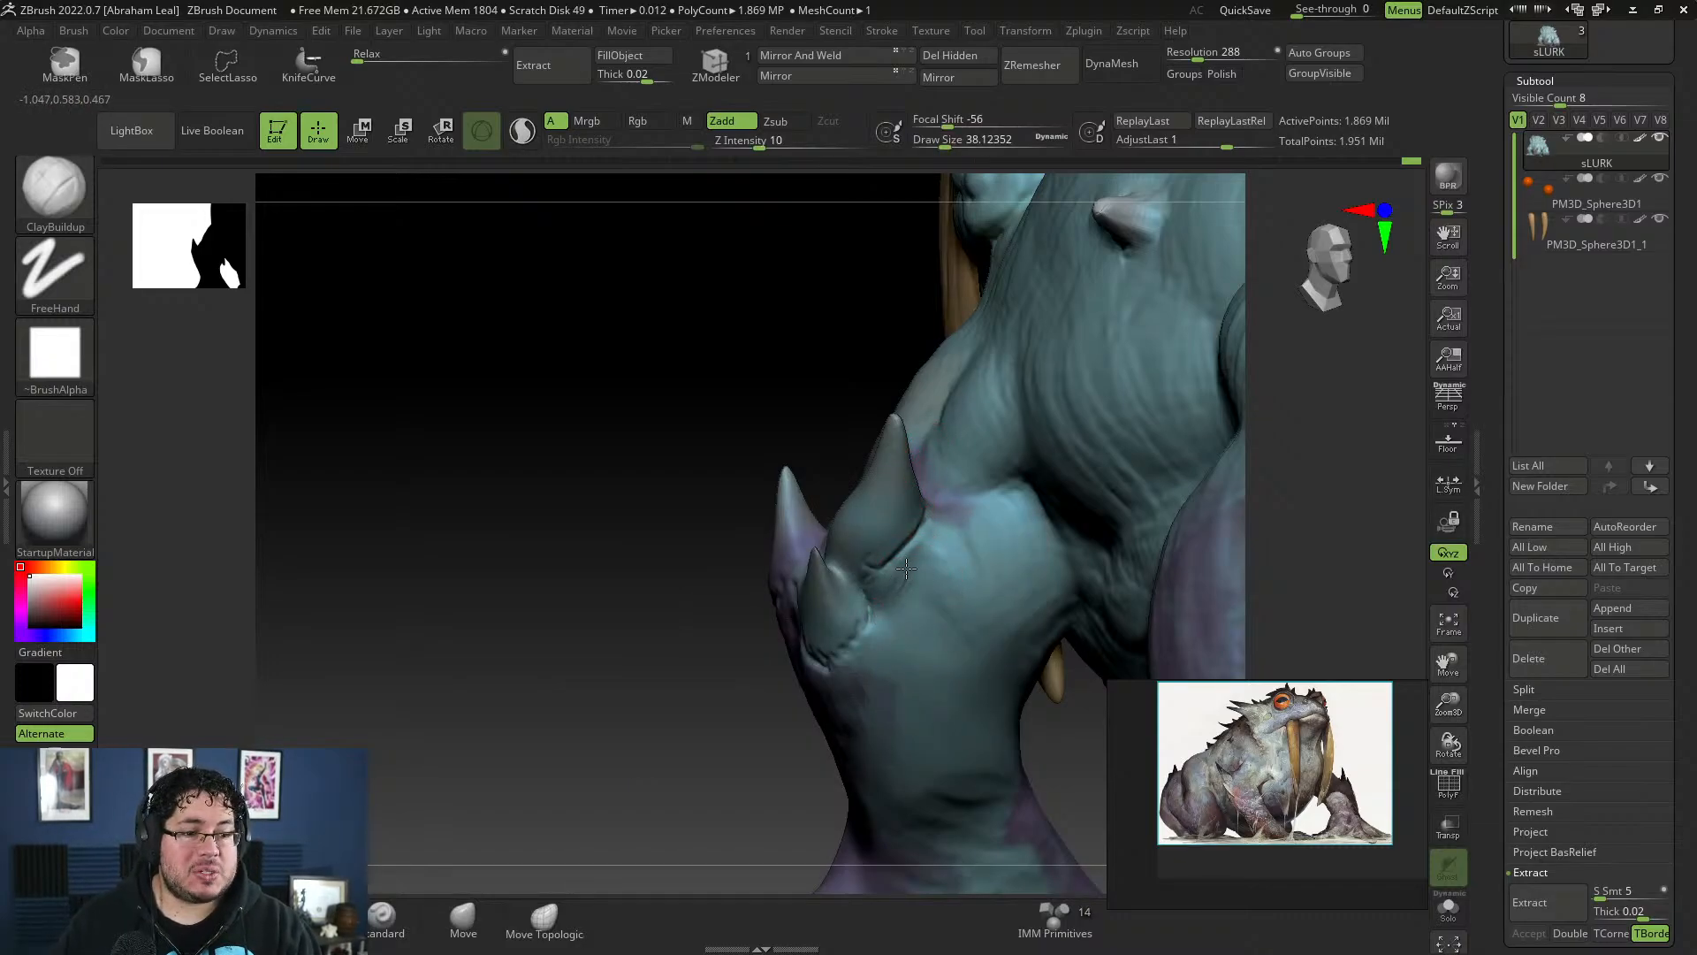
{"action": "mouse_move", "coordinate": [929, 533]}
{"action": "left_mouse_down"}
{"action": "mouse_move", "coordinate": [894, 577]}
{"action": "mouse_move", "coordinate": [893, 621]}
{"action": "mouse_move", "coordinate": [907, 601]}
{"action": "left_mouse_up"}
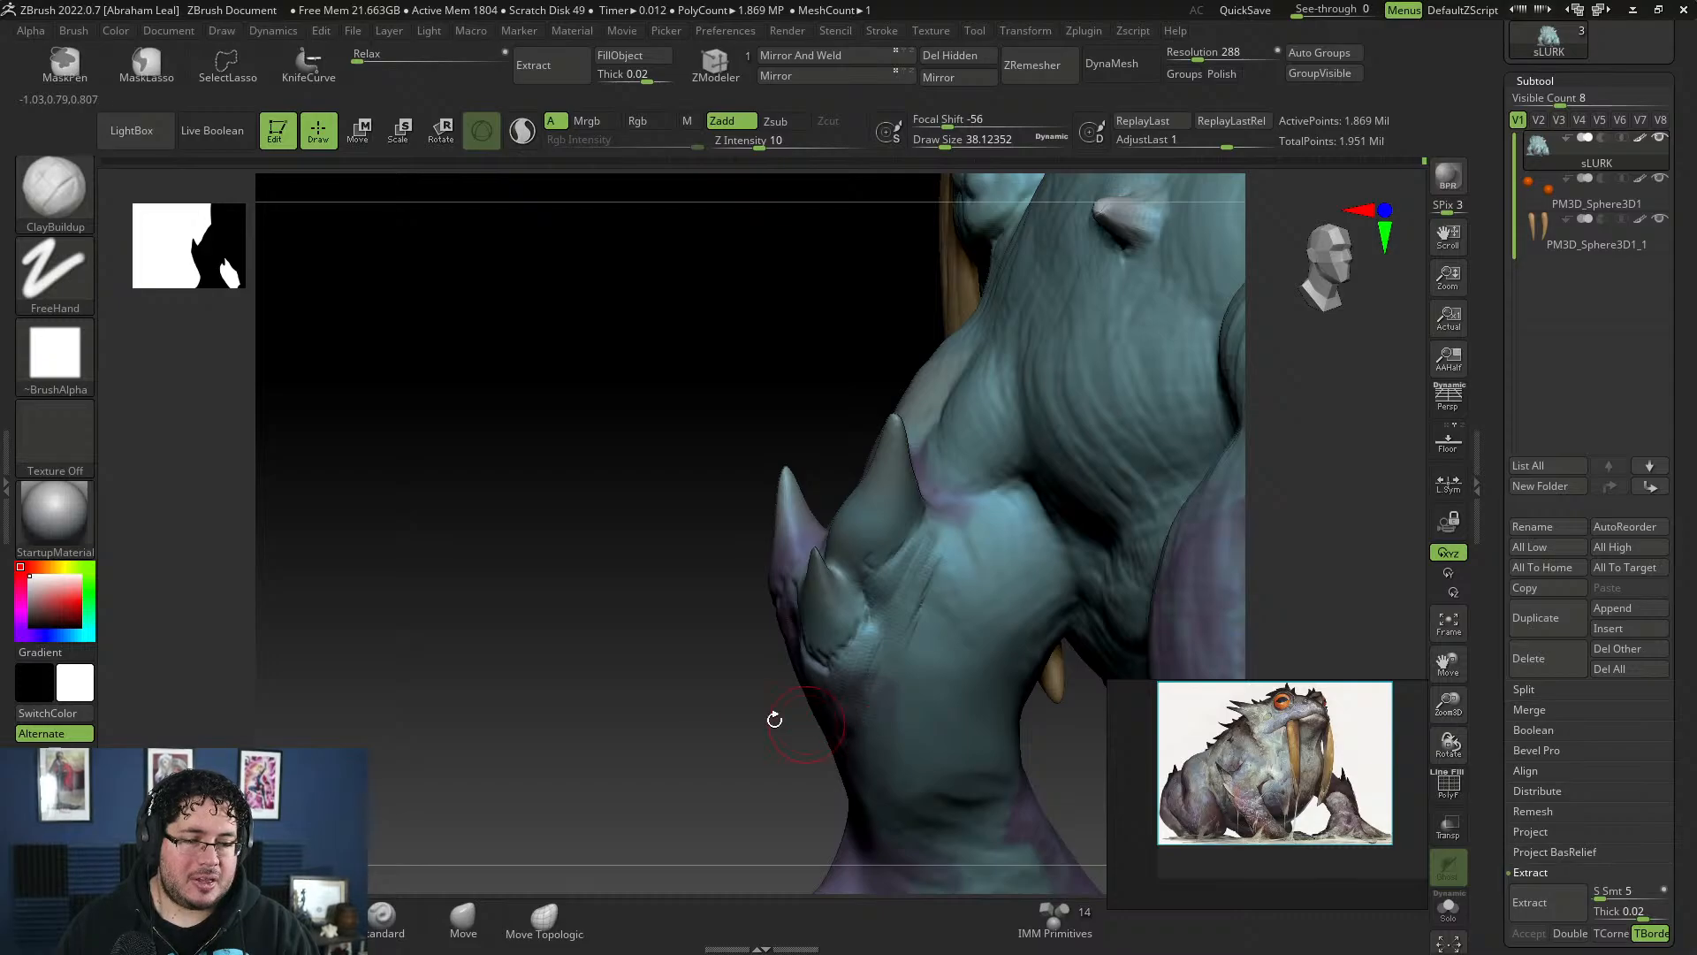
{"action": "left_click_drag", "start_coordinate": [773, 720], "coordinate": [1125, 474]}
{"action": "mouse_move", "coordinate": [842, 515]}
{"action": "left_mouse_down"}
{"action": "mouse_move", "coordinate": [823, 548]}
{"action": "mouse_move", "coordinate": [829, 521]}
{"action": "left_mouse_up"}
{"action": "left_click_drag", "start_coordinate": [978, 515], "coordinate": [973, 690]}
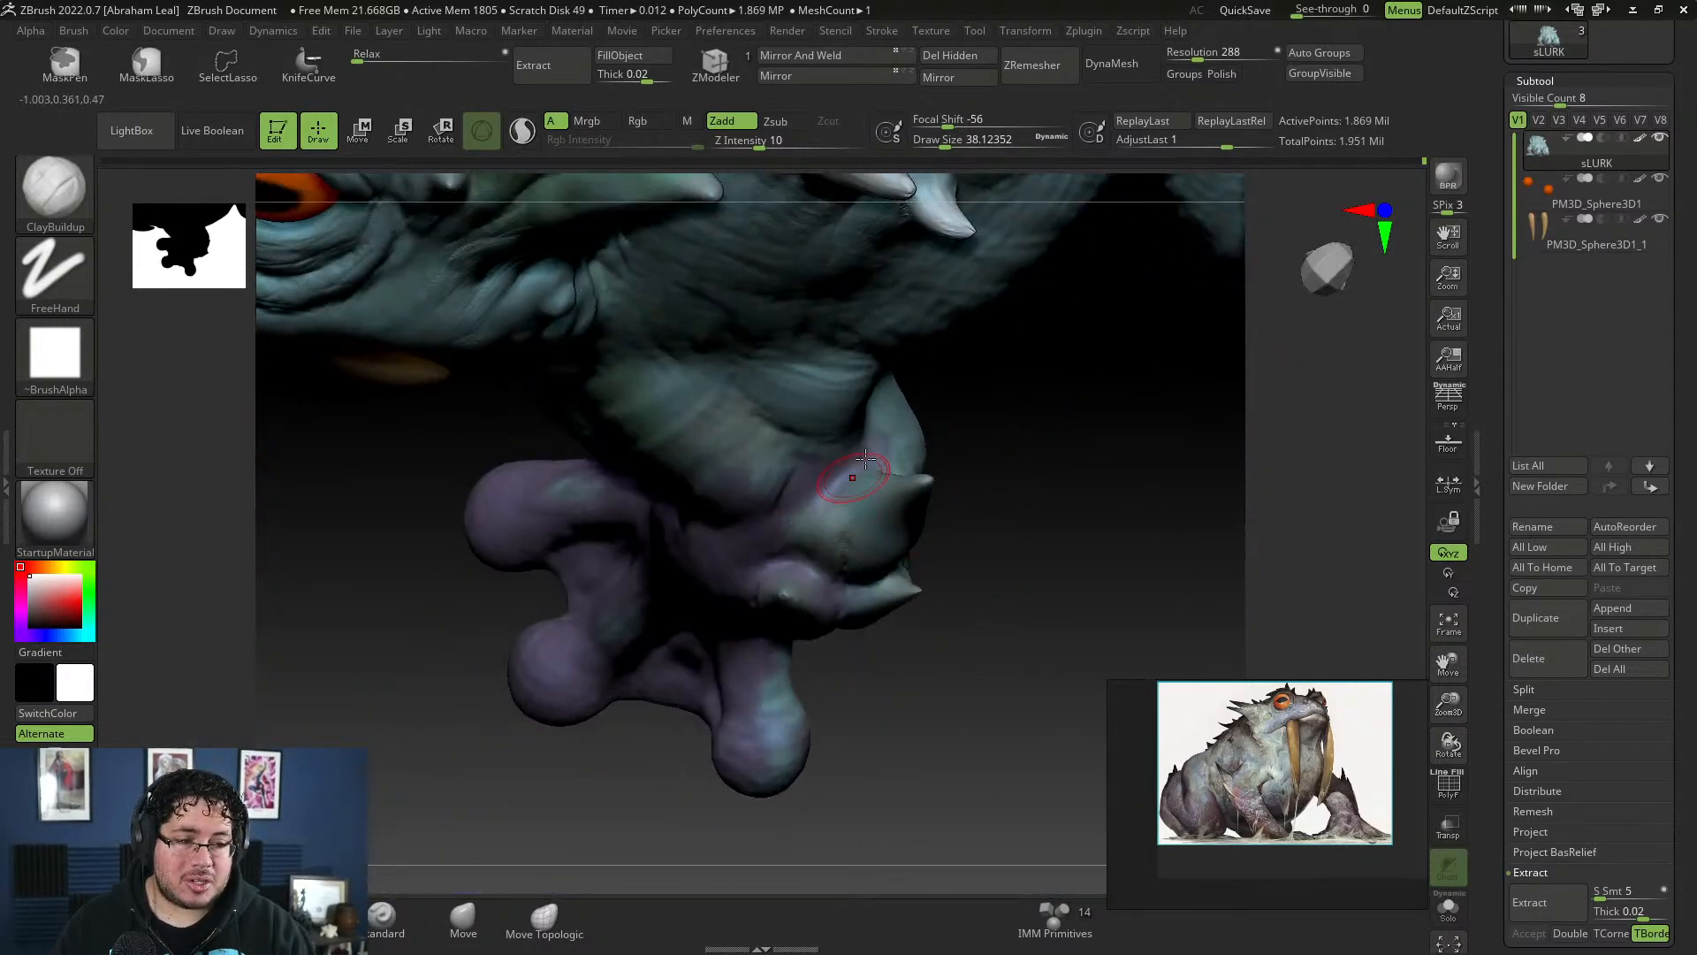
- Add ClayBuildup strokes around the base of the tallest elbow spike and in the gap between the spikes
{"action": "left_click_drag", "start_coordinate": [854, 468], "coordinate": [823, 524]}
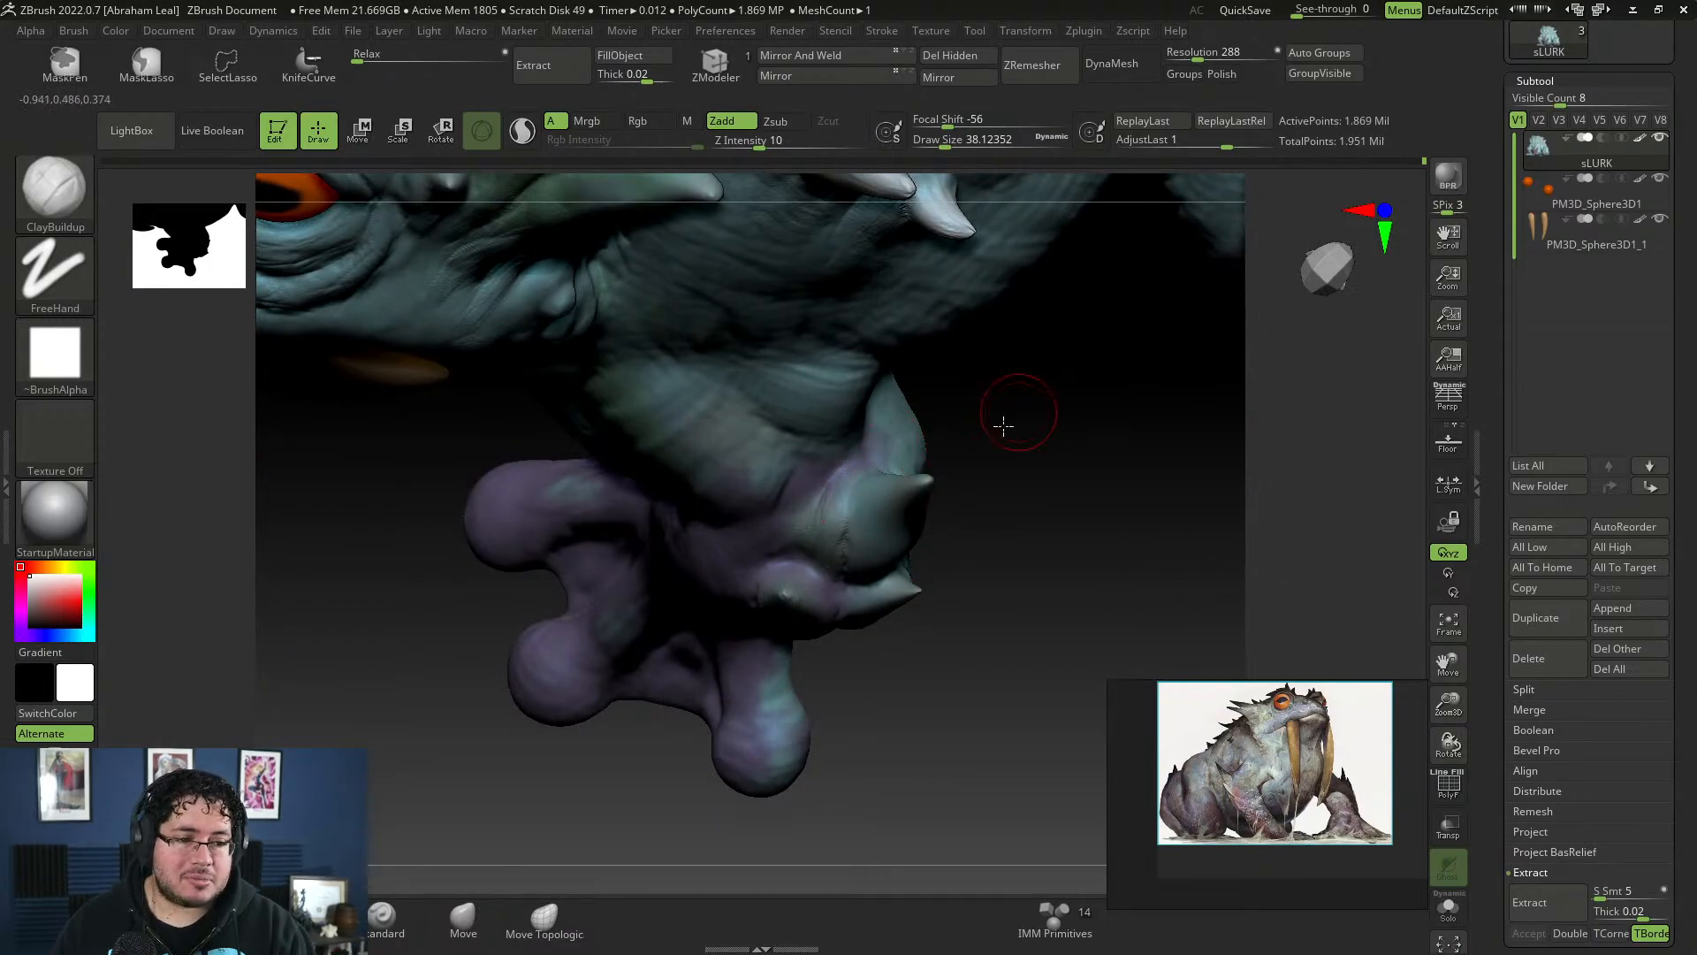
{"action": "left_click_drag", "start_coordinate": [1003, 426], "coordinate": [857, 468]}
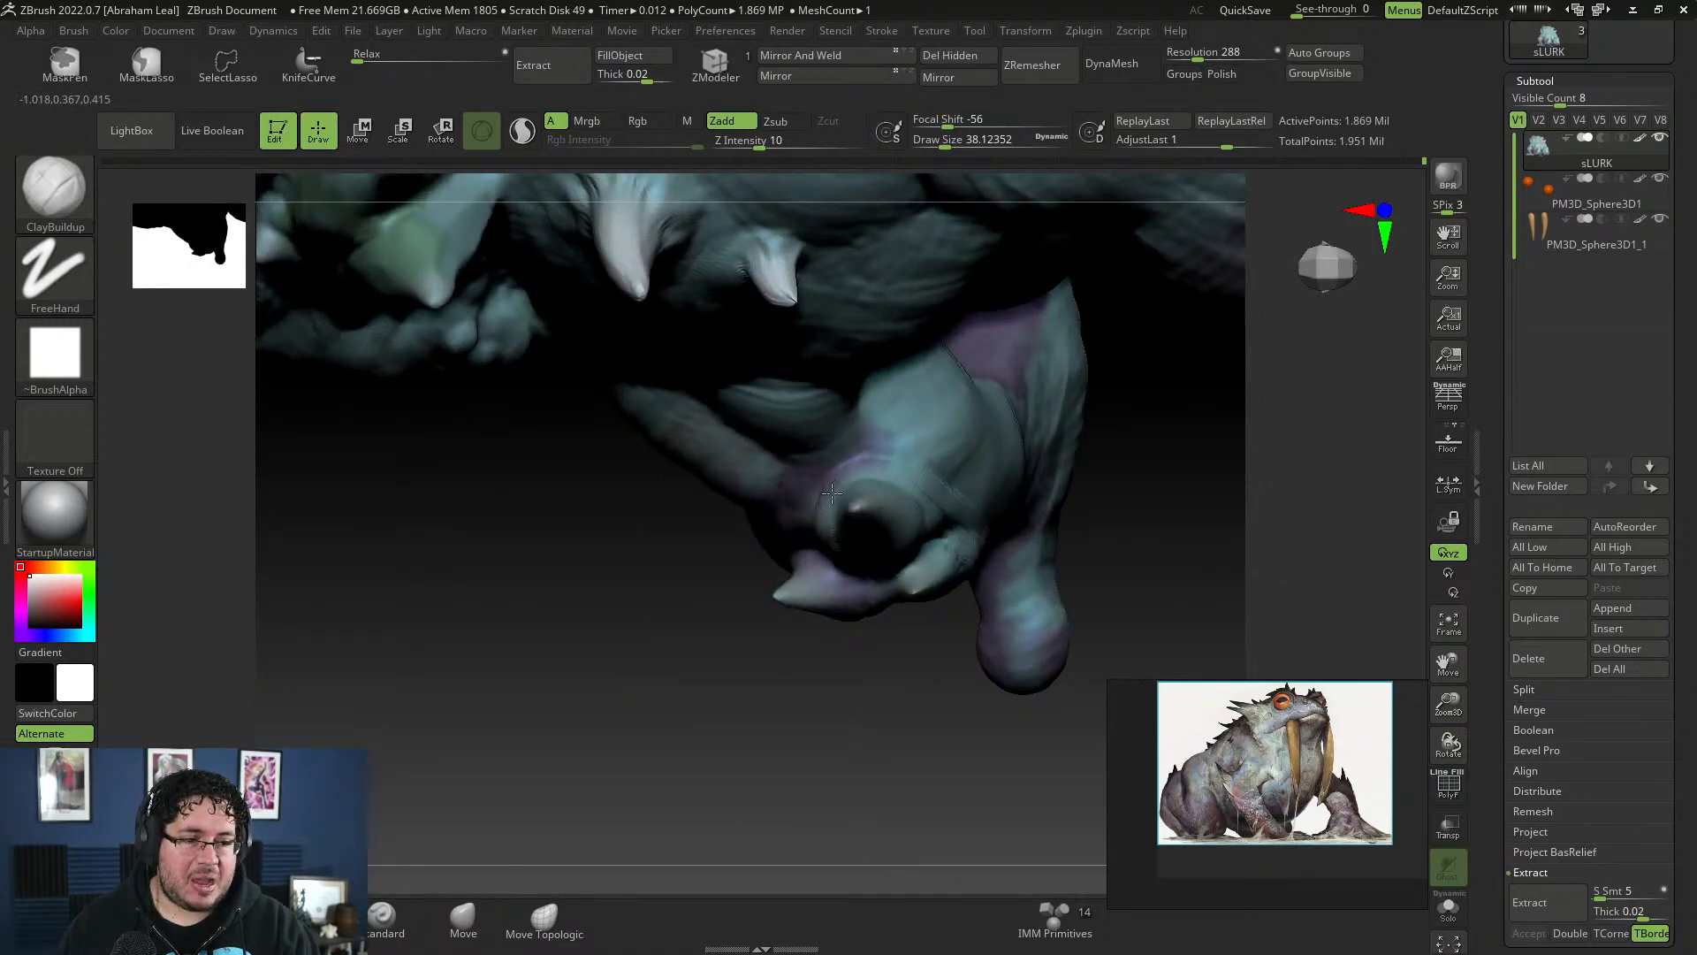
{"action": "mouse_move", "coordinate": [907, 461]}
{"action": "left_mouse_down"}
{"action": "mouse_move", "coordinate": [856, 467]}
{"action": "mouse_move", "coordinate": [1049, 390]}
{"action": "mouse_move", "coordinate": [815, 497]}
{"action": "mouse_move", "coordinate": [768, 537]}
{"action": "left_mouse_up"}
{"action": "right_click_drag", "start_coordinate": [825, 528], "coordinate": [830, 542]}
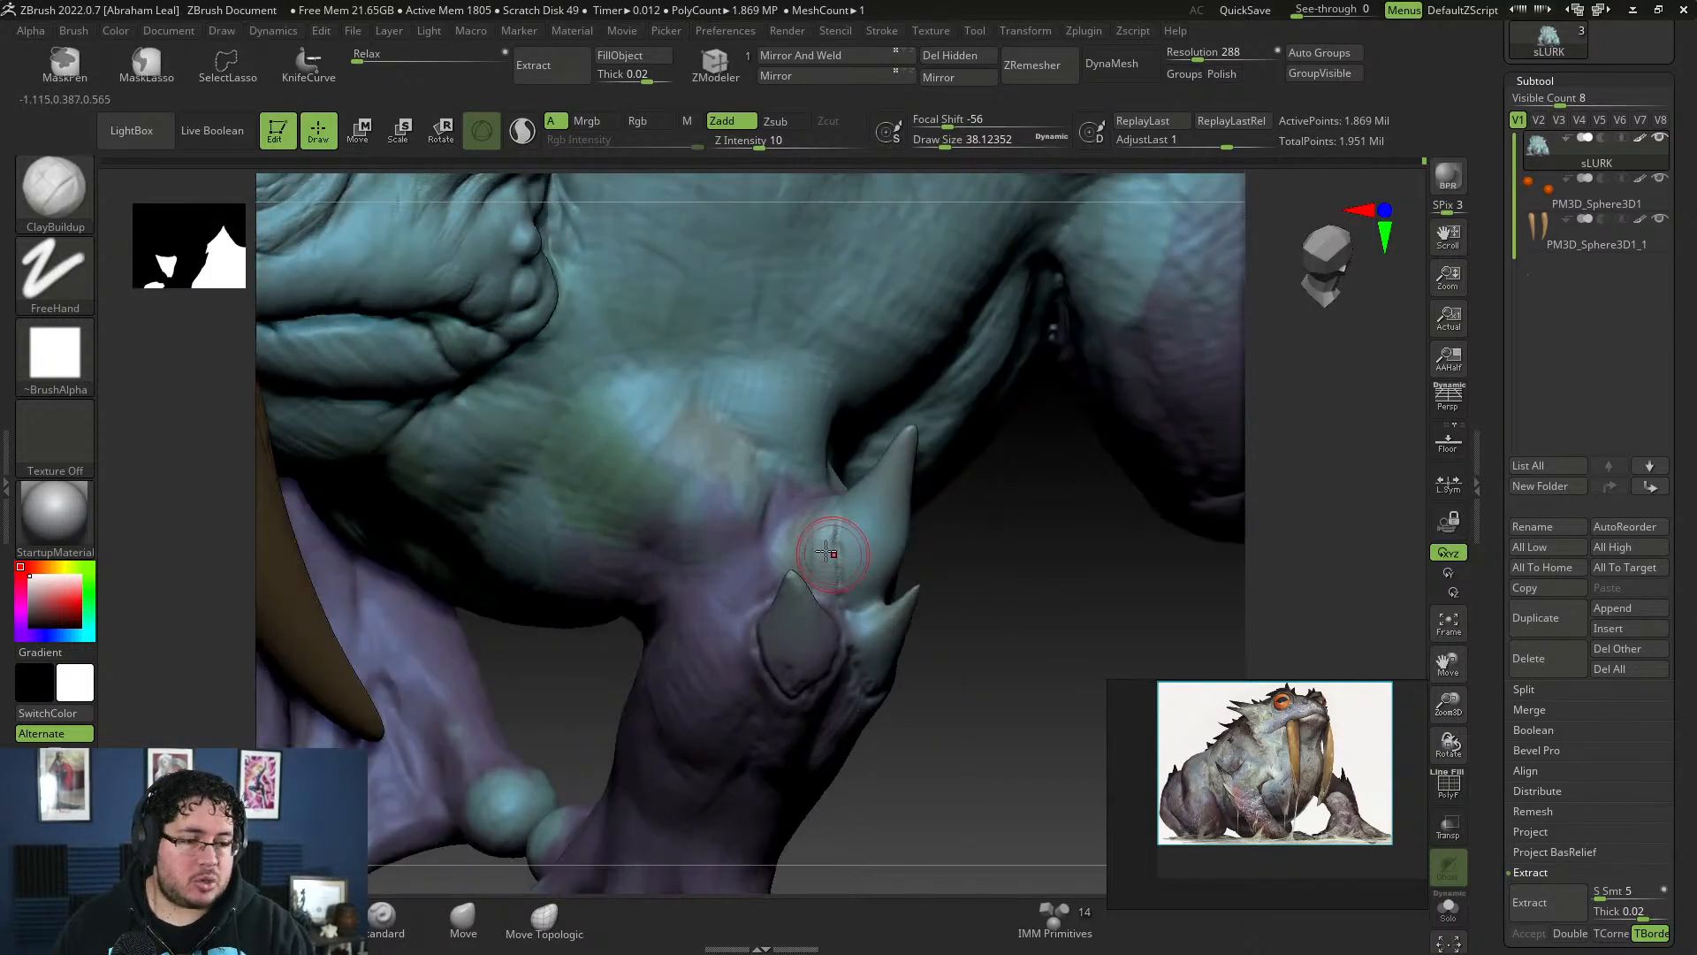
{"action": "left_click_drag", "start_coordinate": [830, 543], "coordinate": [811, 529]}
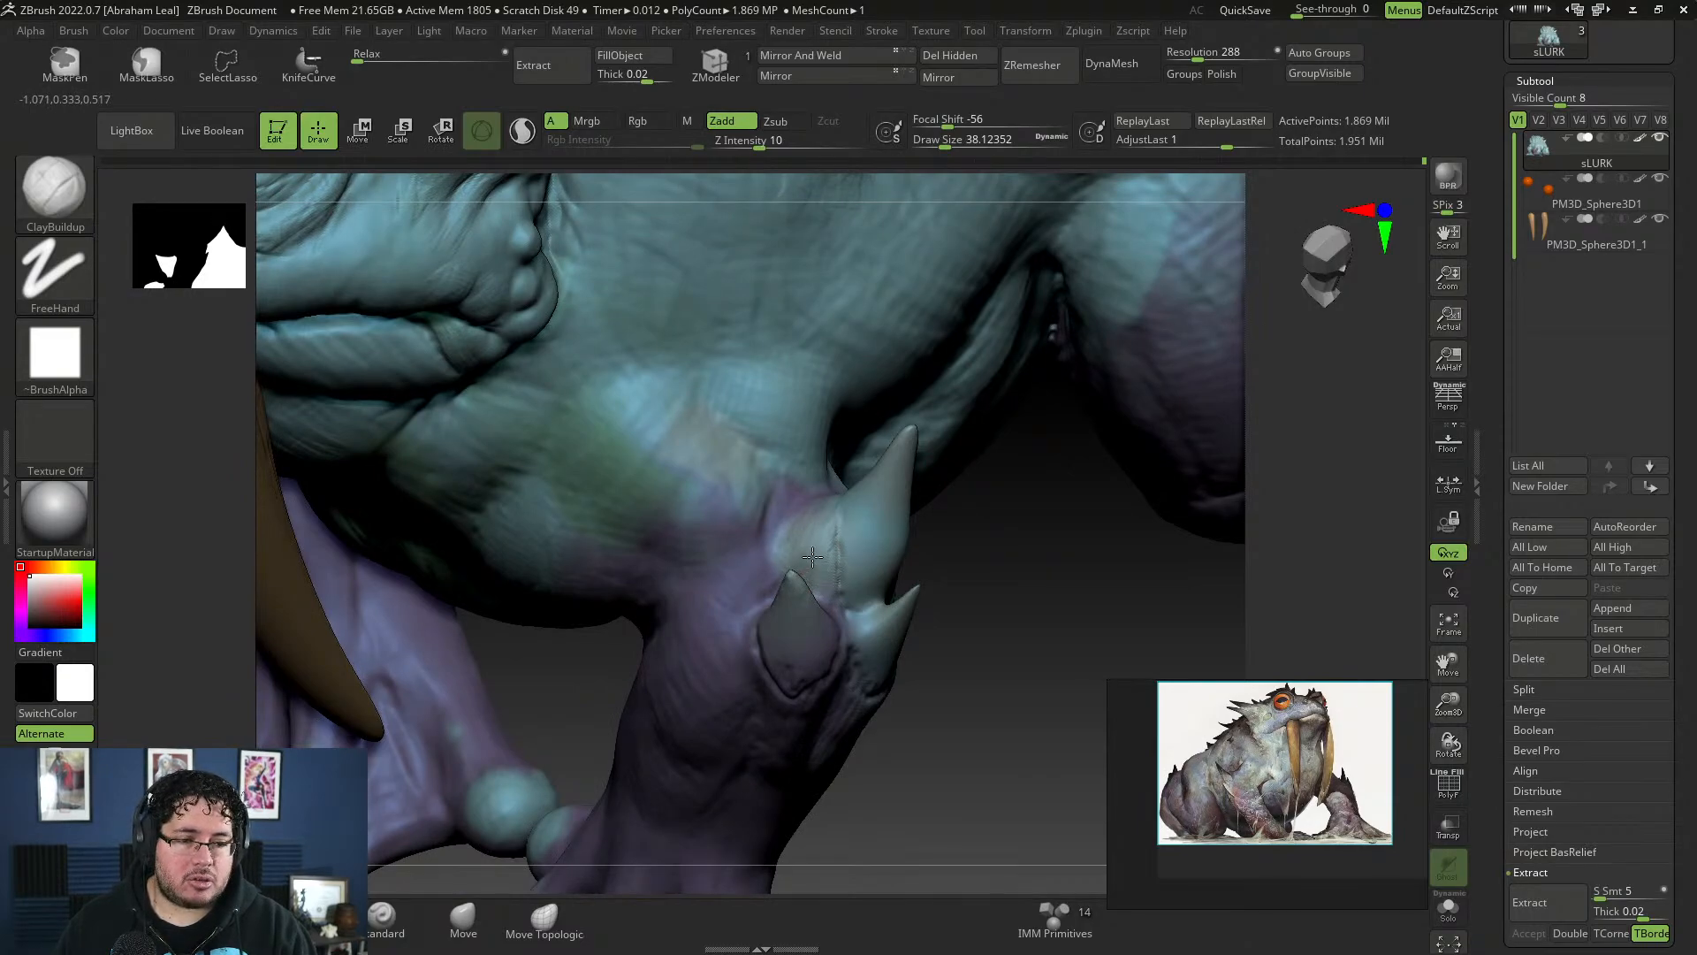
{"action": "left_click_drag", "start_coordinate": [1017, 579], "coordinate": [875, 570]}
{"action": "mouse_move", "coordinate": [1032, 638]}
{"action": "left_mouse_down"}
{"action": "mouse_move", "coordinate": [921, 565]}
{"action": "mouse_move", "coordinate": [880, 581]}
{"action": "left_mouse_up"}
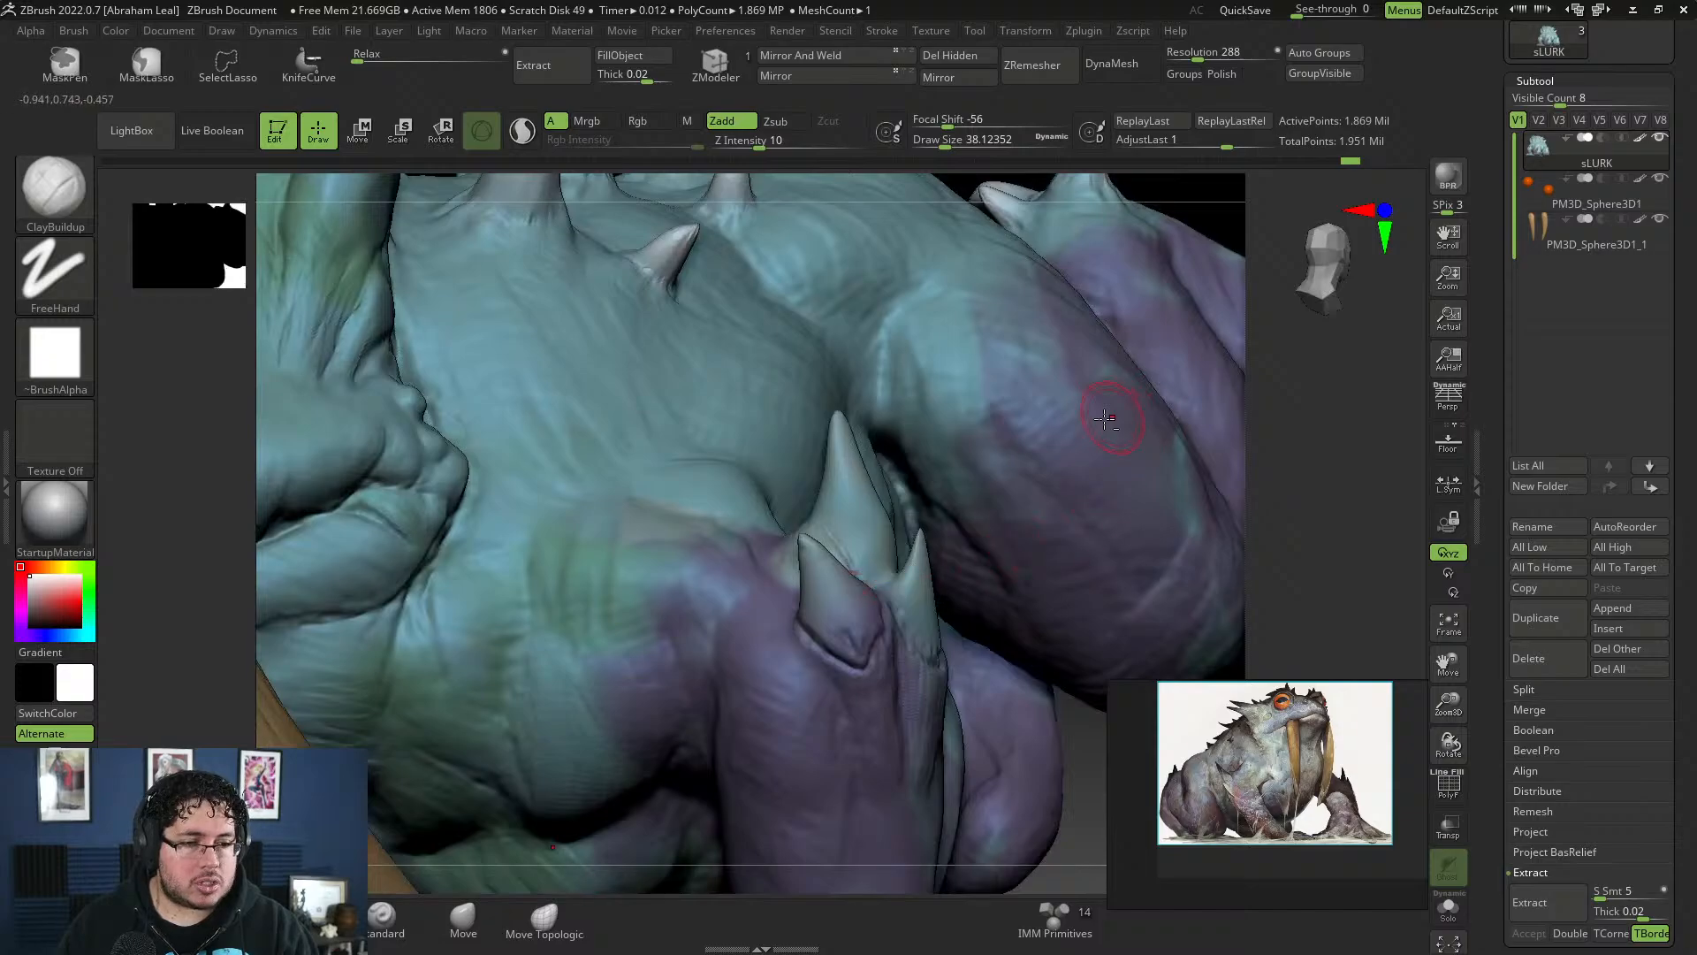
- Build up the elbow and outer forearm volumes with ClayBuildup at a draw size of about 85
{"action": "key", "text": "f"}
{"action": "mouse_move", "coordinate": [1006, 637]}
{"action": "left_mouse_down"}
{"action": "mouse_move", "coordinate": [1091, 614]}
{"action": "mouse_move", "coordinate": [990, 611]}
{"action": "left_mouse_up"}
{"action": "key", "text": "space"}
{"action": "left_click", "coordinate": [914, 513]}
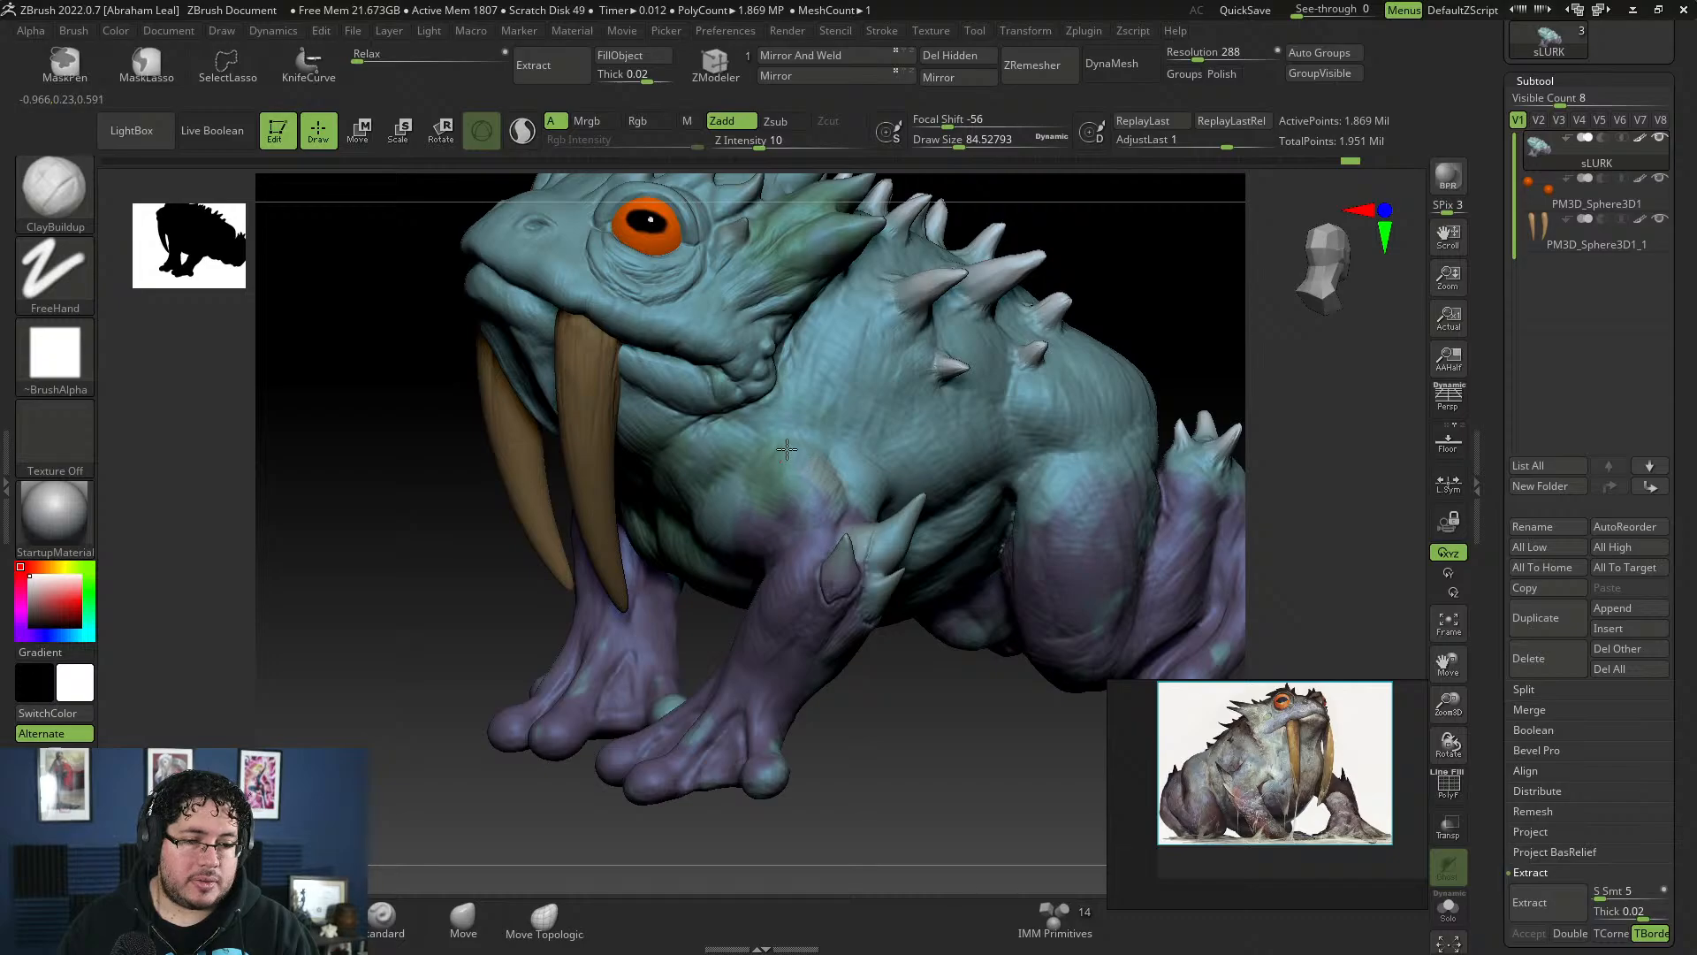
{"action": "left_click_drag", "start_coordinate": [911, 709], "coordinate": [778, 704]}
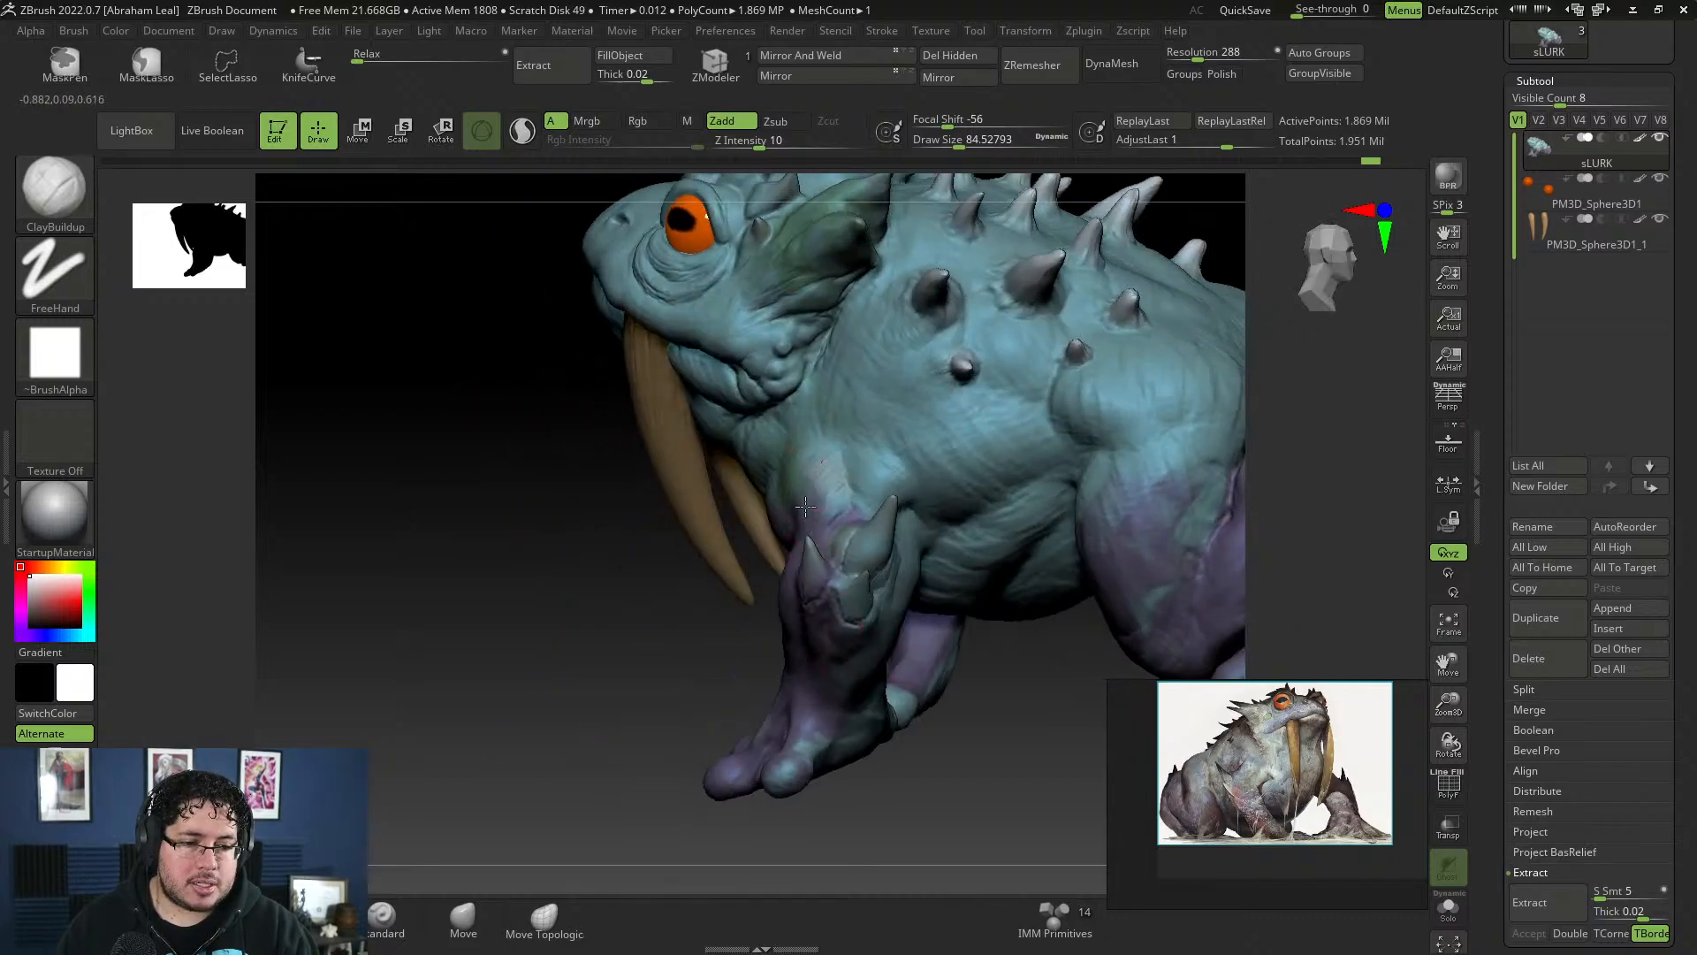
{"action": "mouse_move", "coordinate": [993, 731]}
{"action": "left_mouse_down"}
{"action": "mouse_move", "coordinate": [897, 727]}
{"action": "mouse_move", "coordinate": [933, 486]}
{"action": "left_mouse_up"}
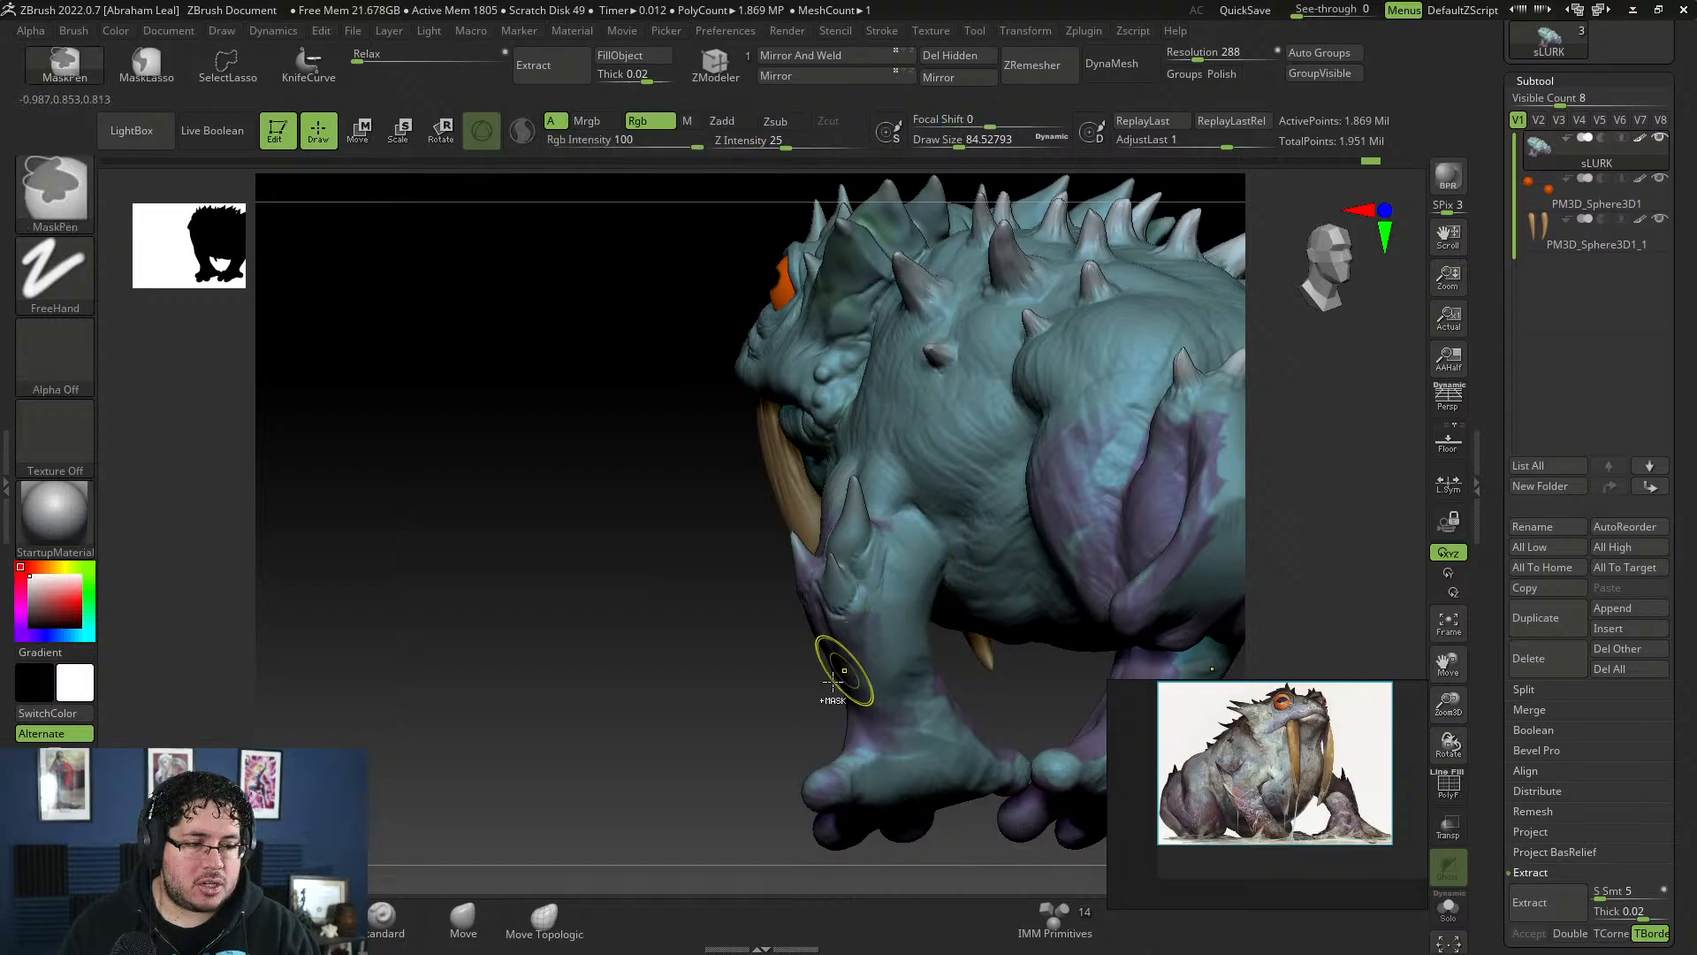
{"action": "left_click_drag", "start_coordinate": [791, 677], "coordinate": [749, 677]}
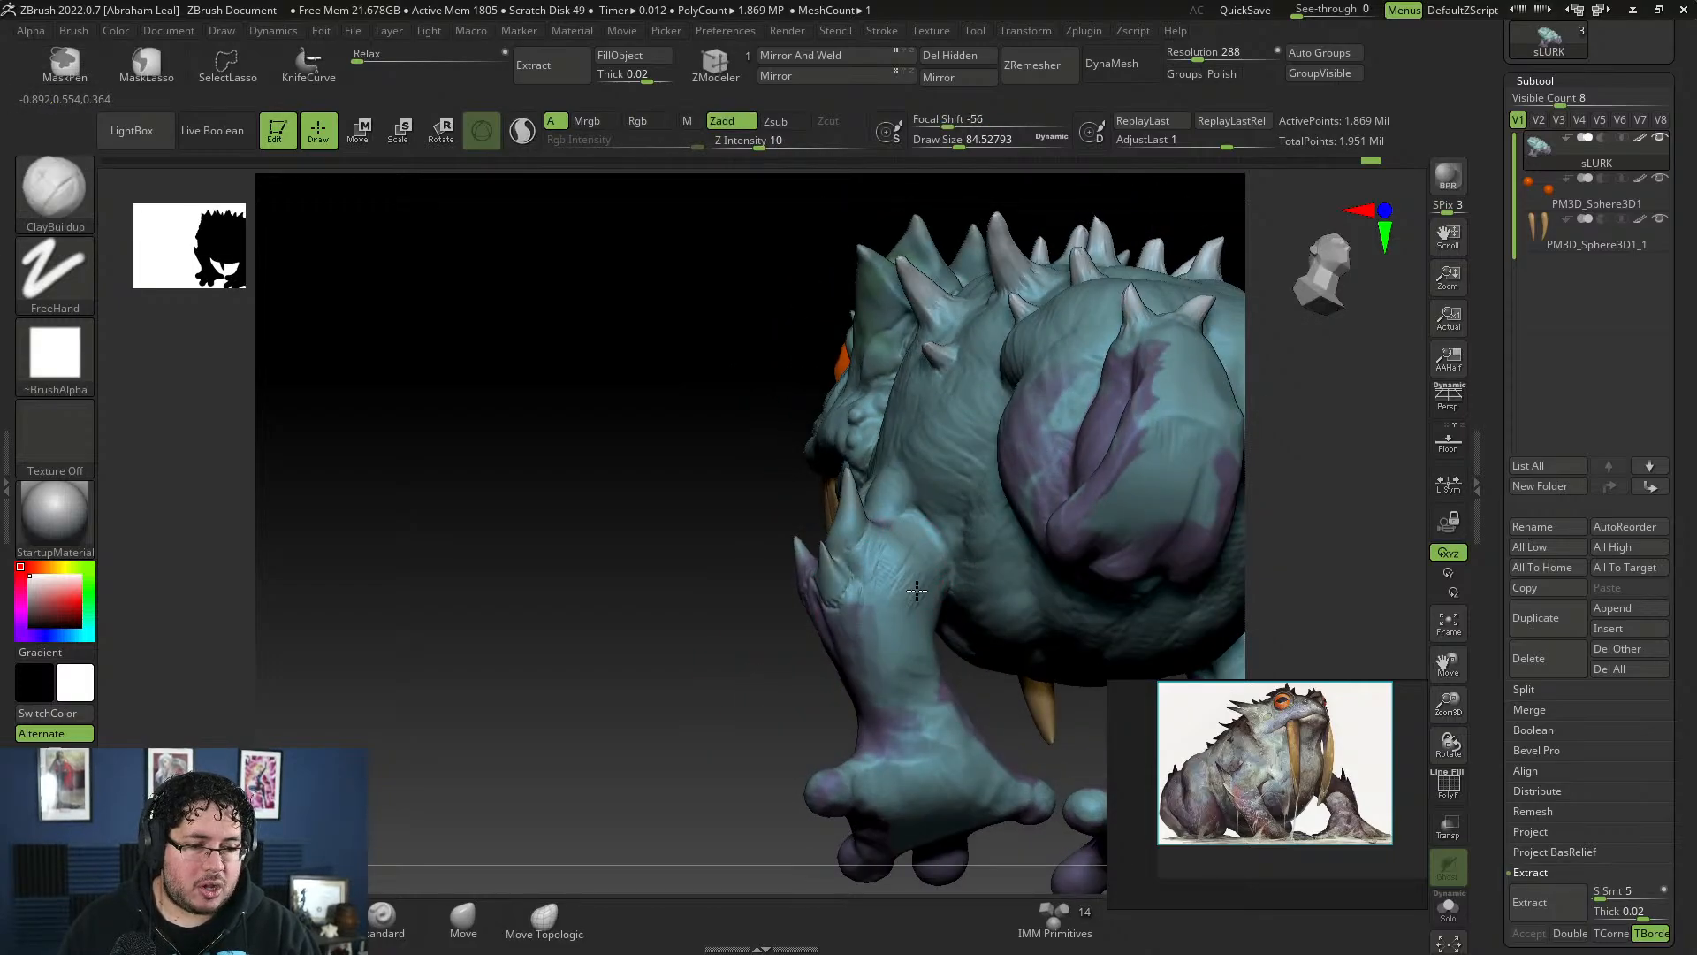
{"action": "left_click_drag", "start_coordinate": [929, 604], "coordinate": [916, 630]}
{"action": "mouse_move", "coordinate": [904, 557]}
{"action": "left_mouse_down"}
{"action": "mouse_move", "coordinate": [896, 610]}
{"action": "mouse_move", "coordinate": [911, 582]}
{"action": "mouse_move", "coordinate": [898, 612]}
{"action": "mouse_move", "coordinate": [920, 647]}
{"action": "left_mouse_up"}
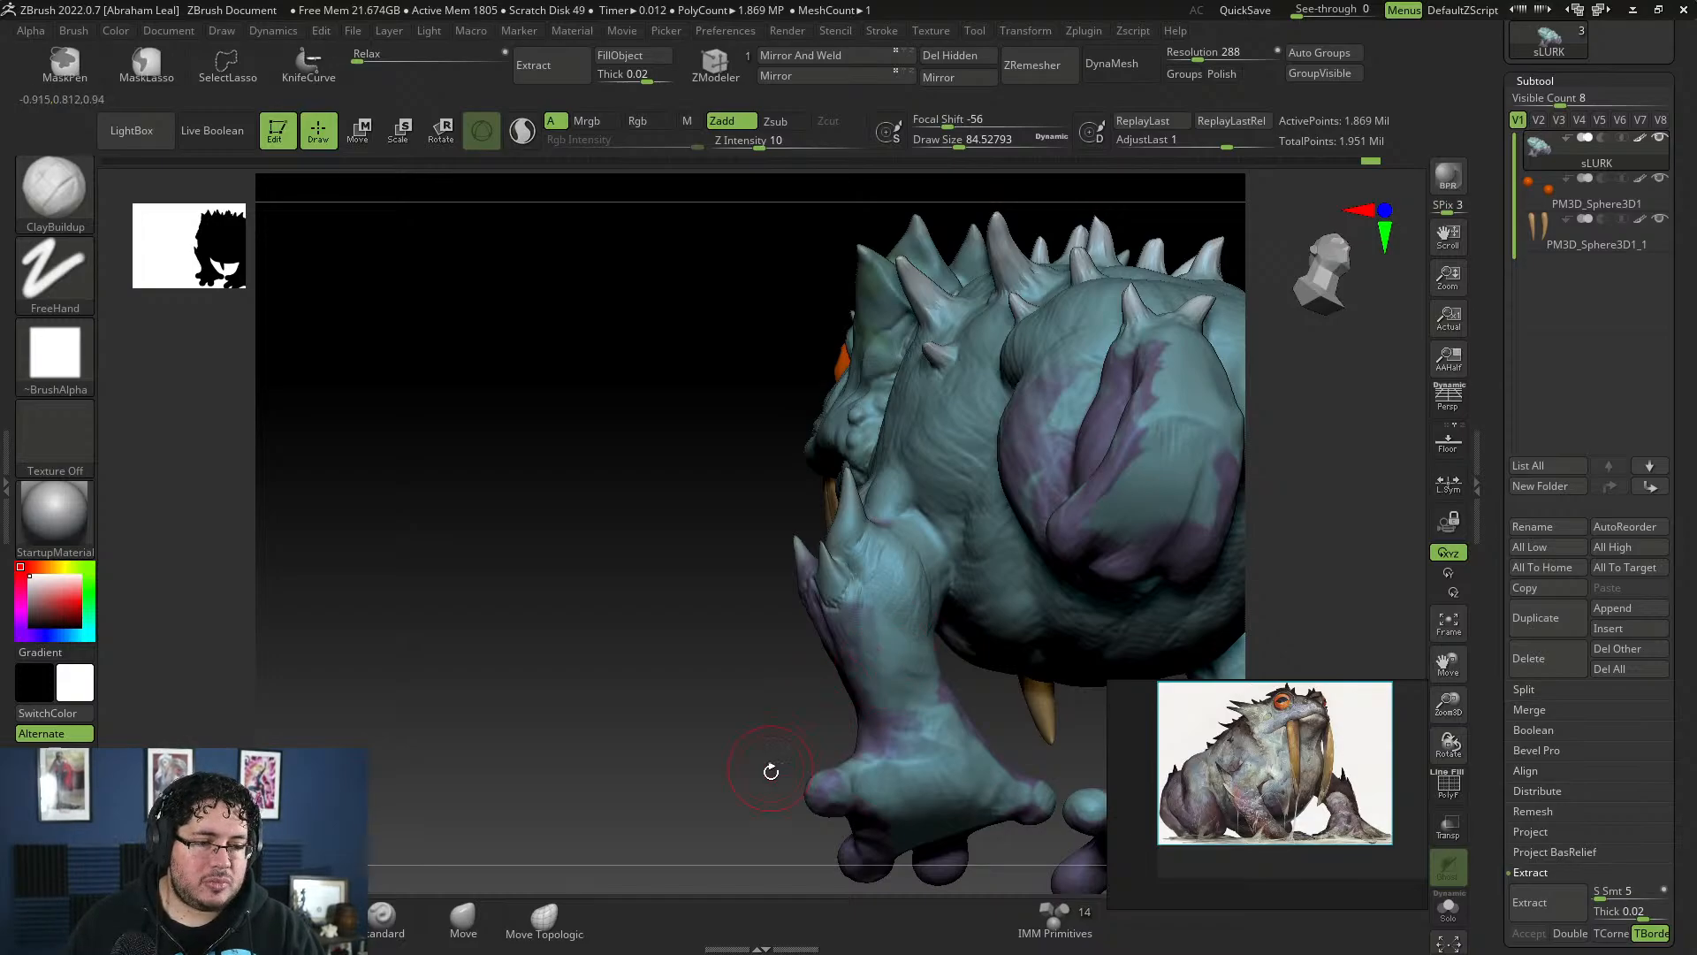
{"action": "left_click_drag", "start_coordinate": [771, 772], "coordinate": [871, 619]}
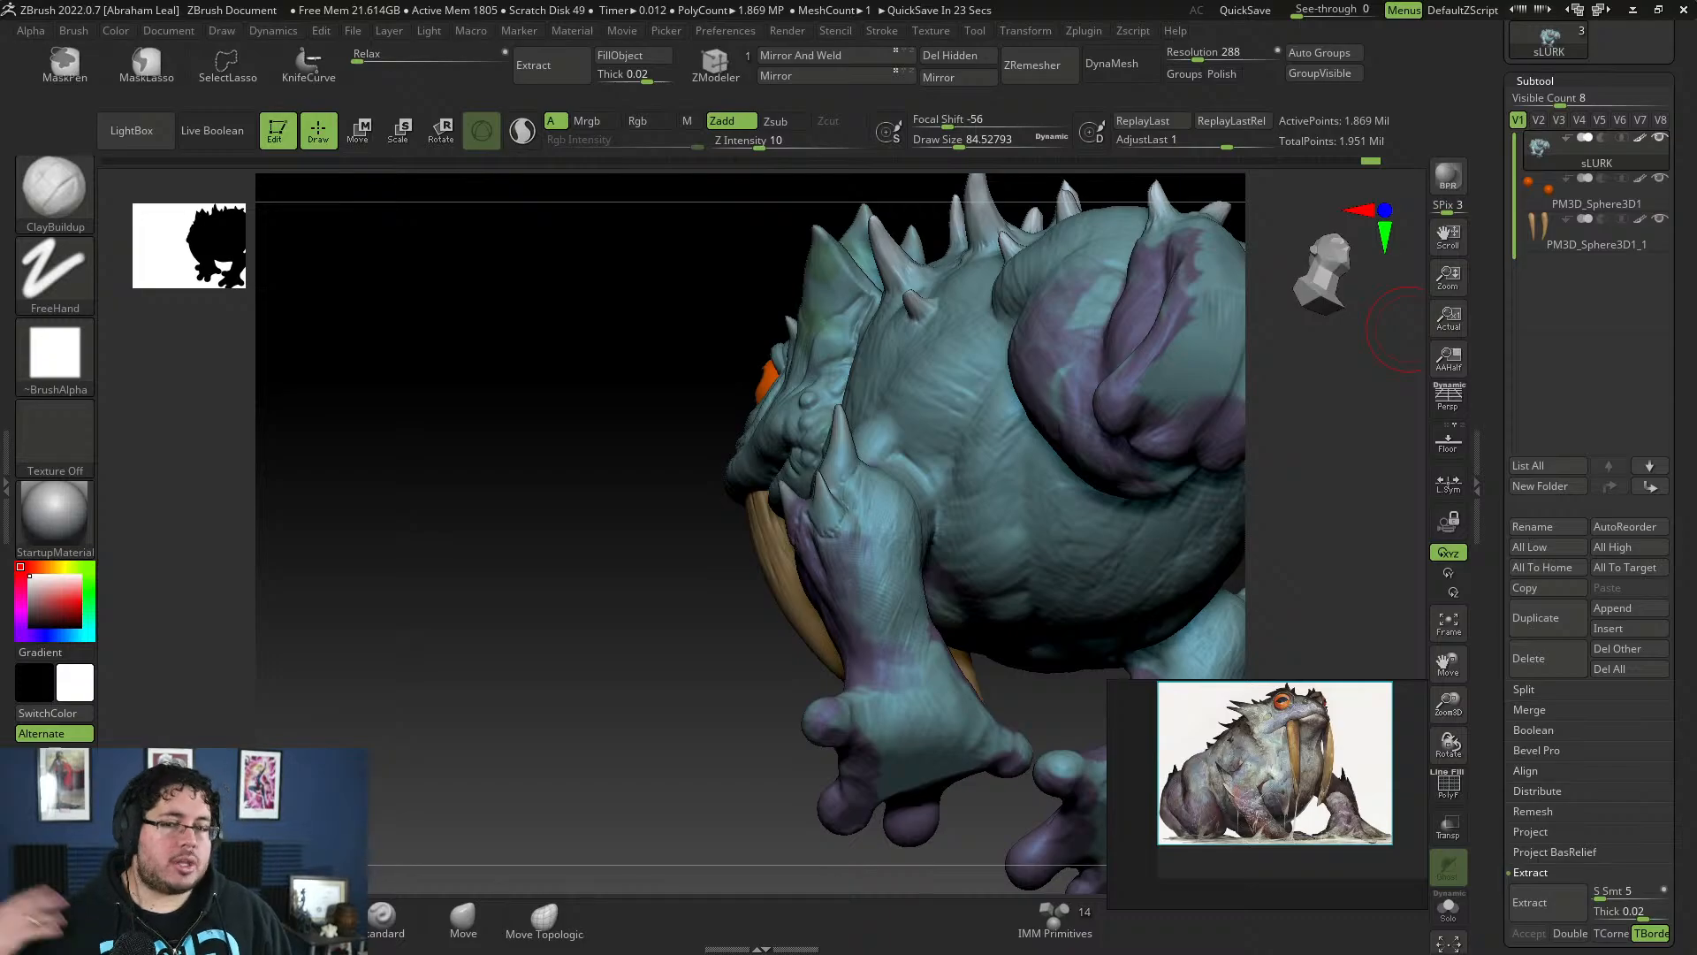
- Add broad skin folds across the neck and shoulder with ClayBuildup, using draw sizes of about 131 and 127
{"action": "mouse_move", "coordinate": [645, 562]}
{"action": "left_mouse_down"}
{"action": "mouse_move", "coordinate": [641, 638]}
{"action": "mouse_move", "coordinate": [796, 602]}
{"action": "mouse_move", "coordinate": [1197, 450]}
{"action": "mouse_move", "coordinate": [1197, 507]}
{"action": "mouse_move", "coordinate": [1207, 497]}
{"action": "mouse_move", "coordinate": [1079, 483]}
{"action": "mouse_move", "coordinate": [1181, 454]}
{"action": "mouse_move", "coordinate": [1060, 495]}
{"action": "mouse_move", "coordinate": [888, 442]}
{"action": "left_mouse_up"}
{"action": "key", "text": "b"}
{"action": "key", "text": "Escape"}
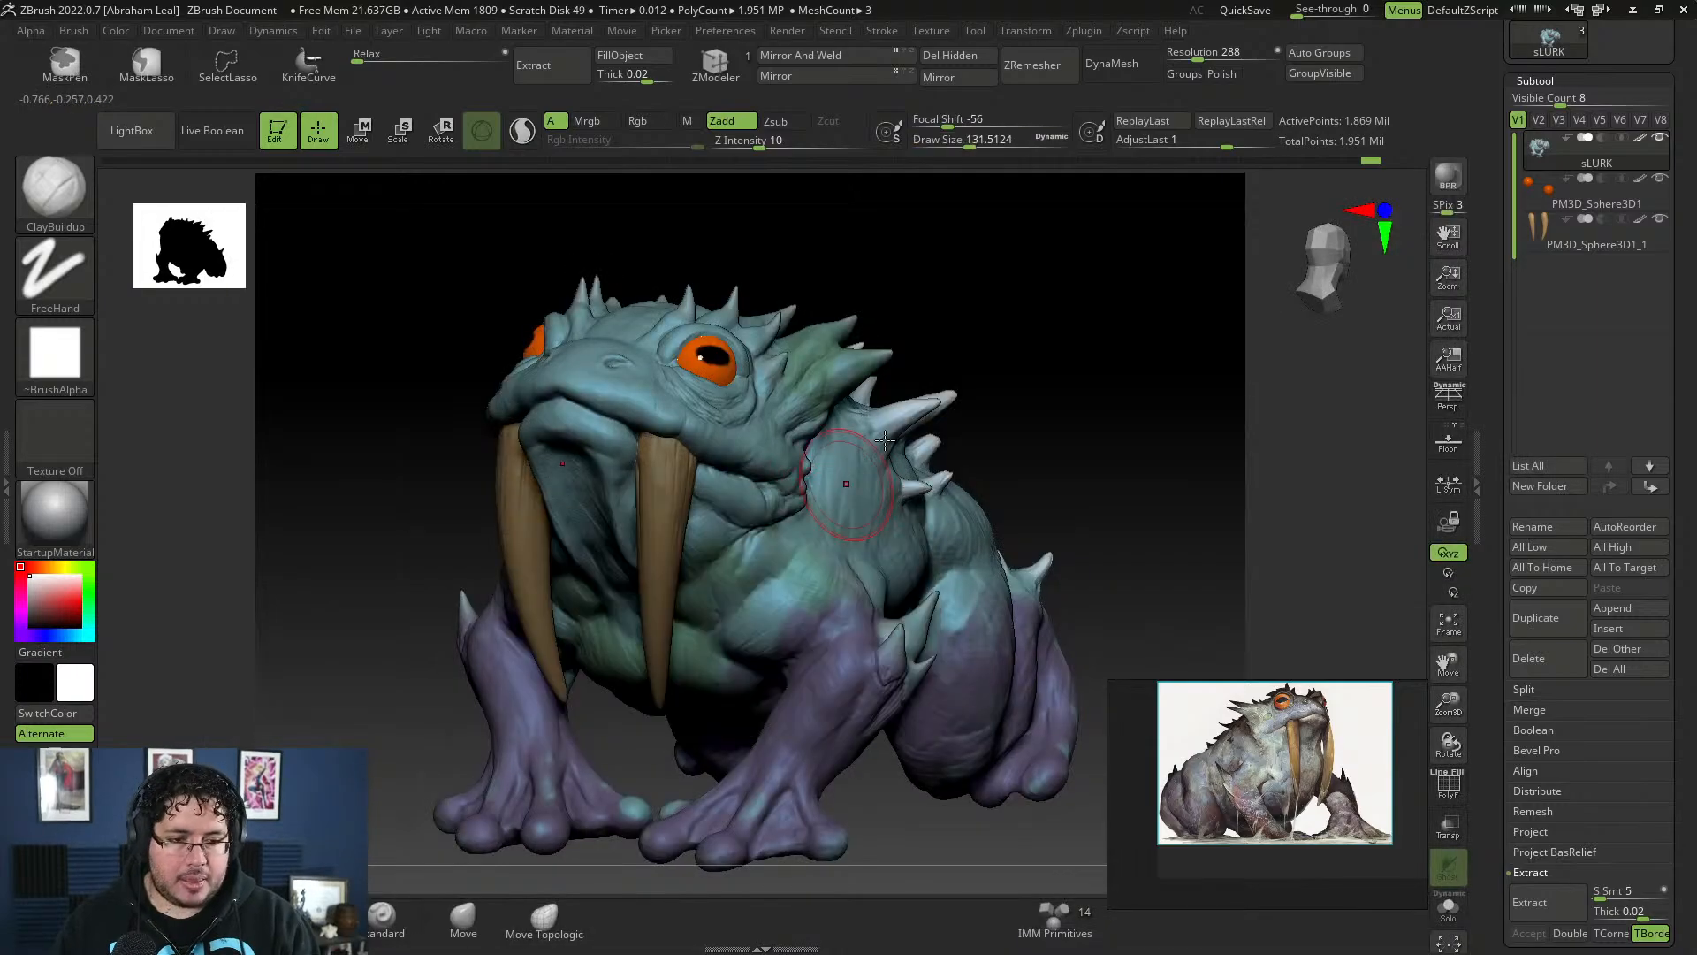
{"action": "right_click_drag", "start_coordinate": [849, 482], "coordinate": [752, 565]}
{"action": "key", "text": "space"}
{"action": "left_click", "coordinate": [827, 531]}
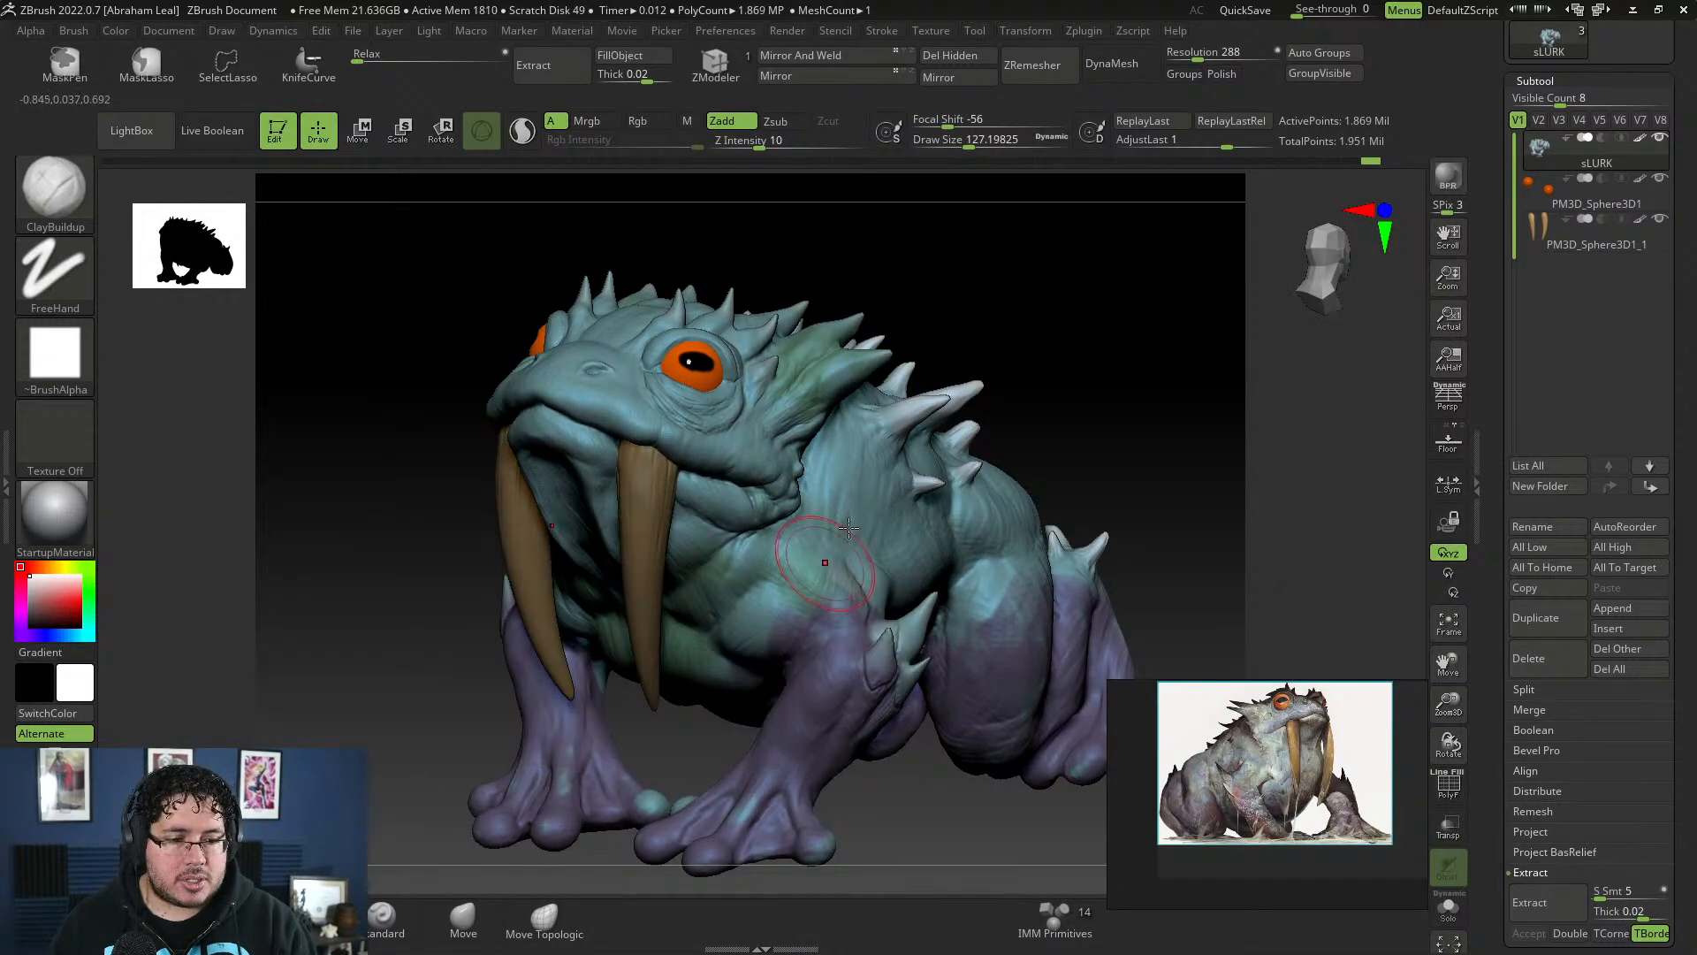
{"action": "right_click_drag", "start_coordinate": [849, 528], "coordinate": [827, 544]}
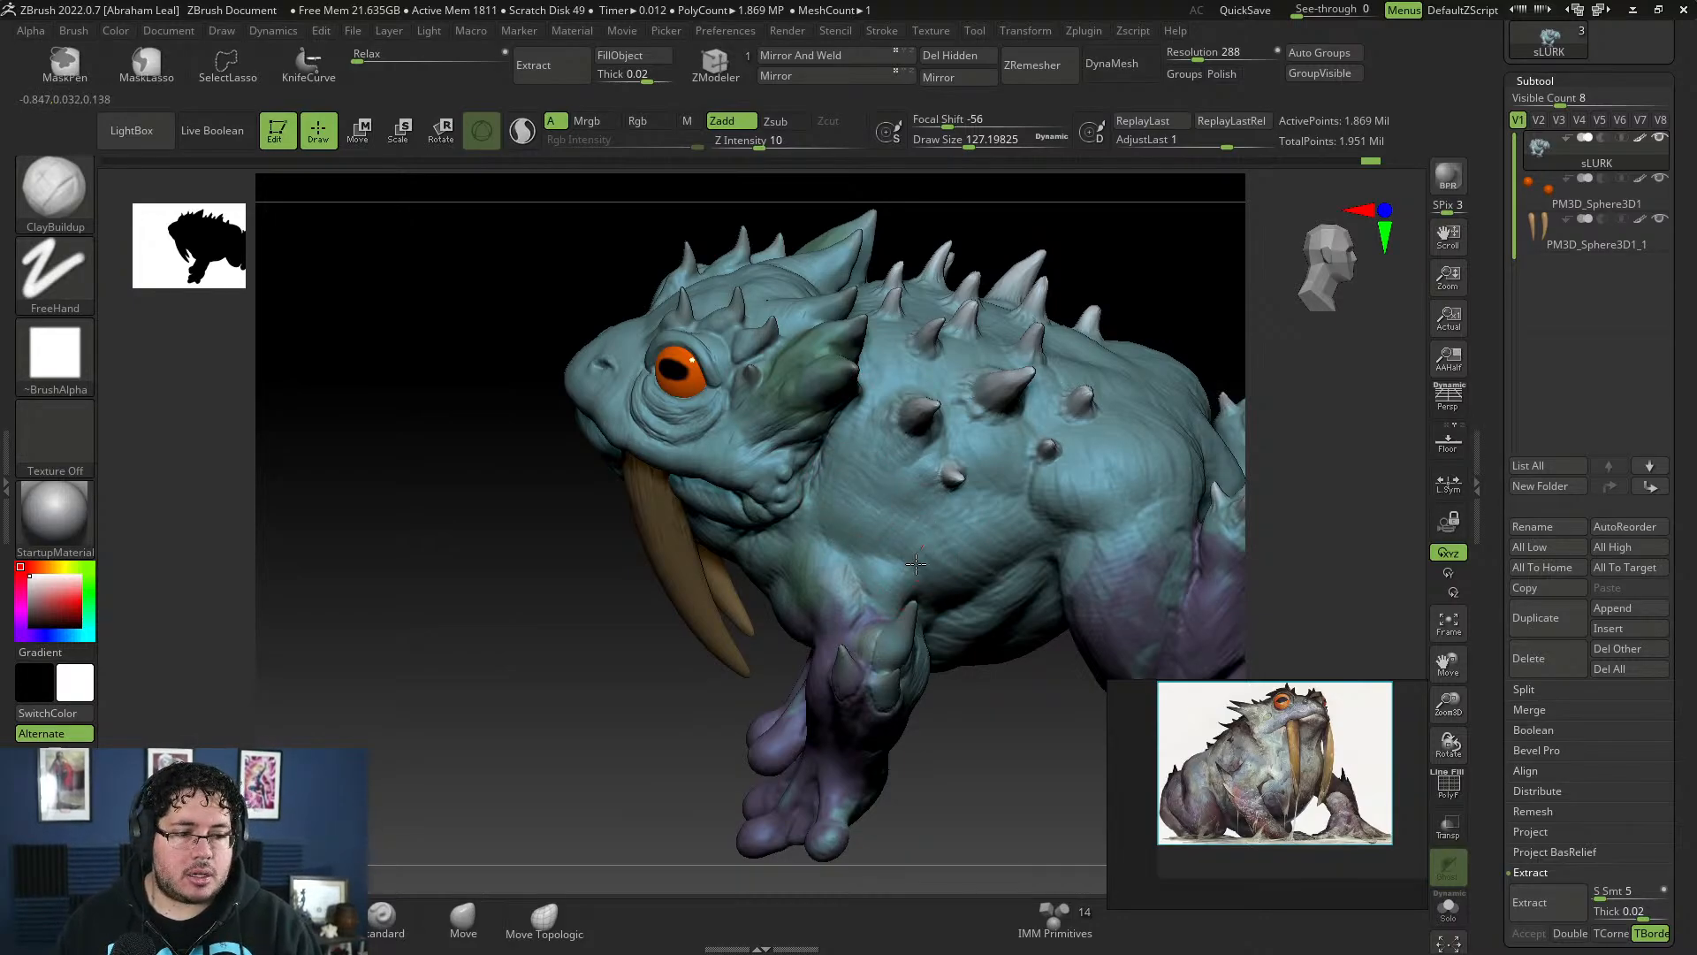
- Build up skin around the bases of the back spikes with ClayBuildup at a draw size of about 62
{"action": "left_click_drag", "start_coordinate": [966, 708], "coordinate": [902, 683]}
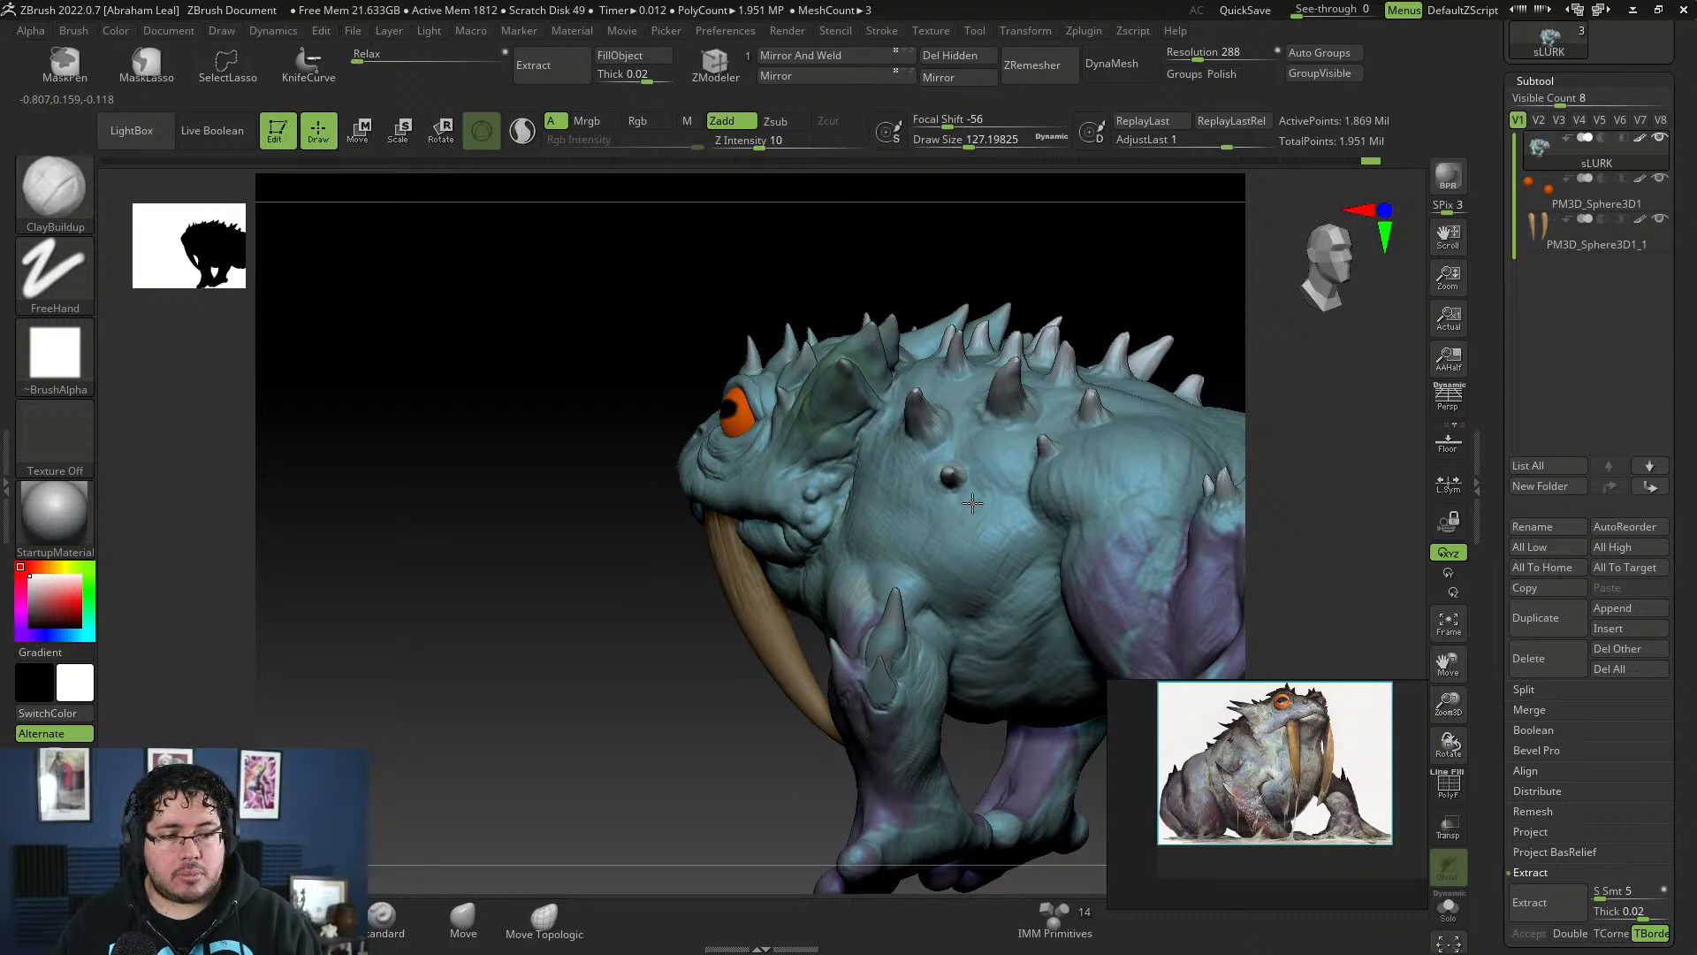
{"action": "mouse_move", "coordinate": [1232, 326]}
{"action": "left_mouse_down"}
{"action": "mouse_move", "coordinate": [1288, 303]}
{"action": "mouse_move", "coordinate": [1129, 454]}
{"action": "mouse_move", "coordinate": [1071, 437]}
{"action": "left_mouse_up"}
{"action": "key", "text": "space"}
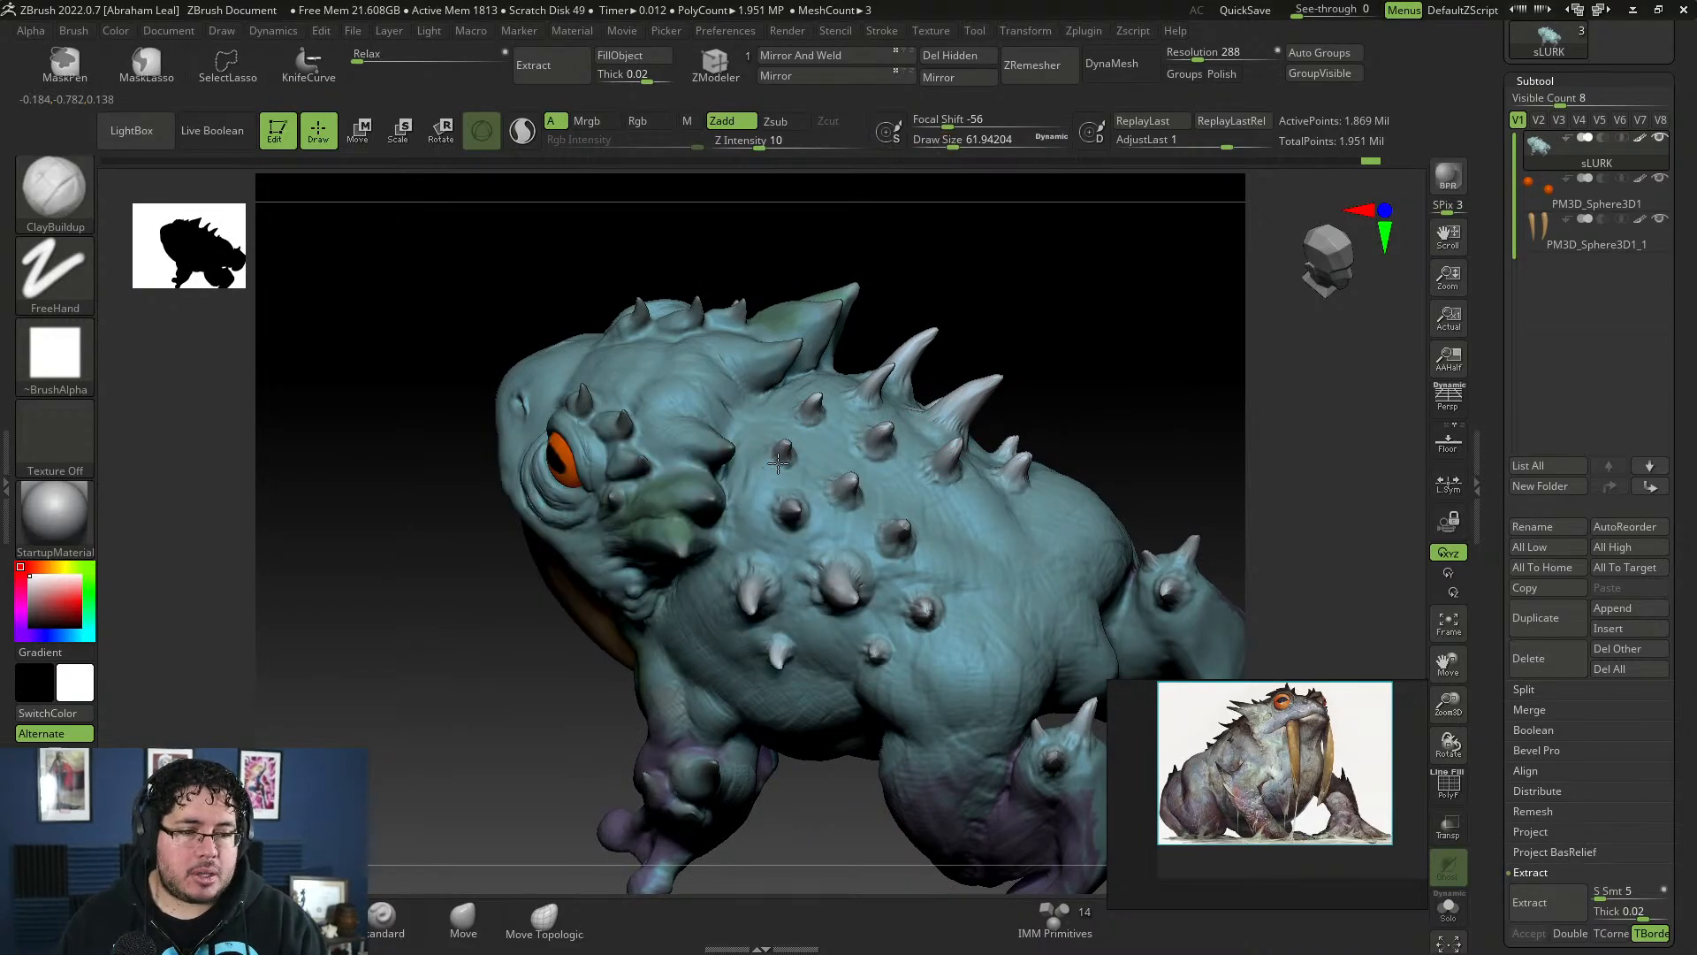
{"action": "left_click_drag", "start_coordinate": [947, 266], "coordinate": [775, 435]}
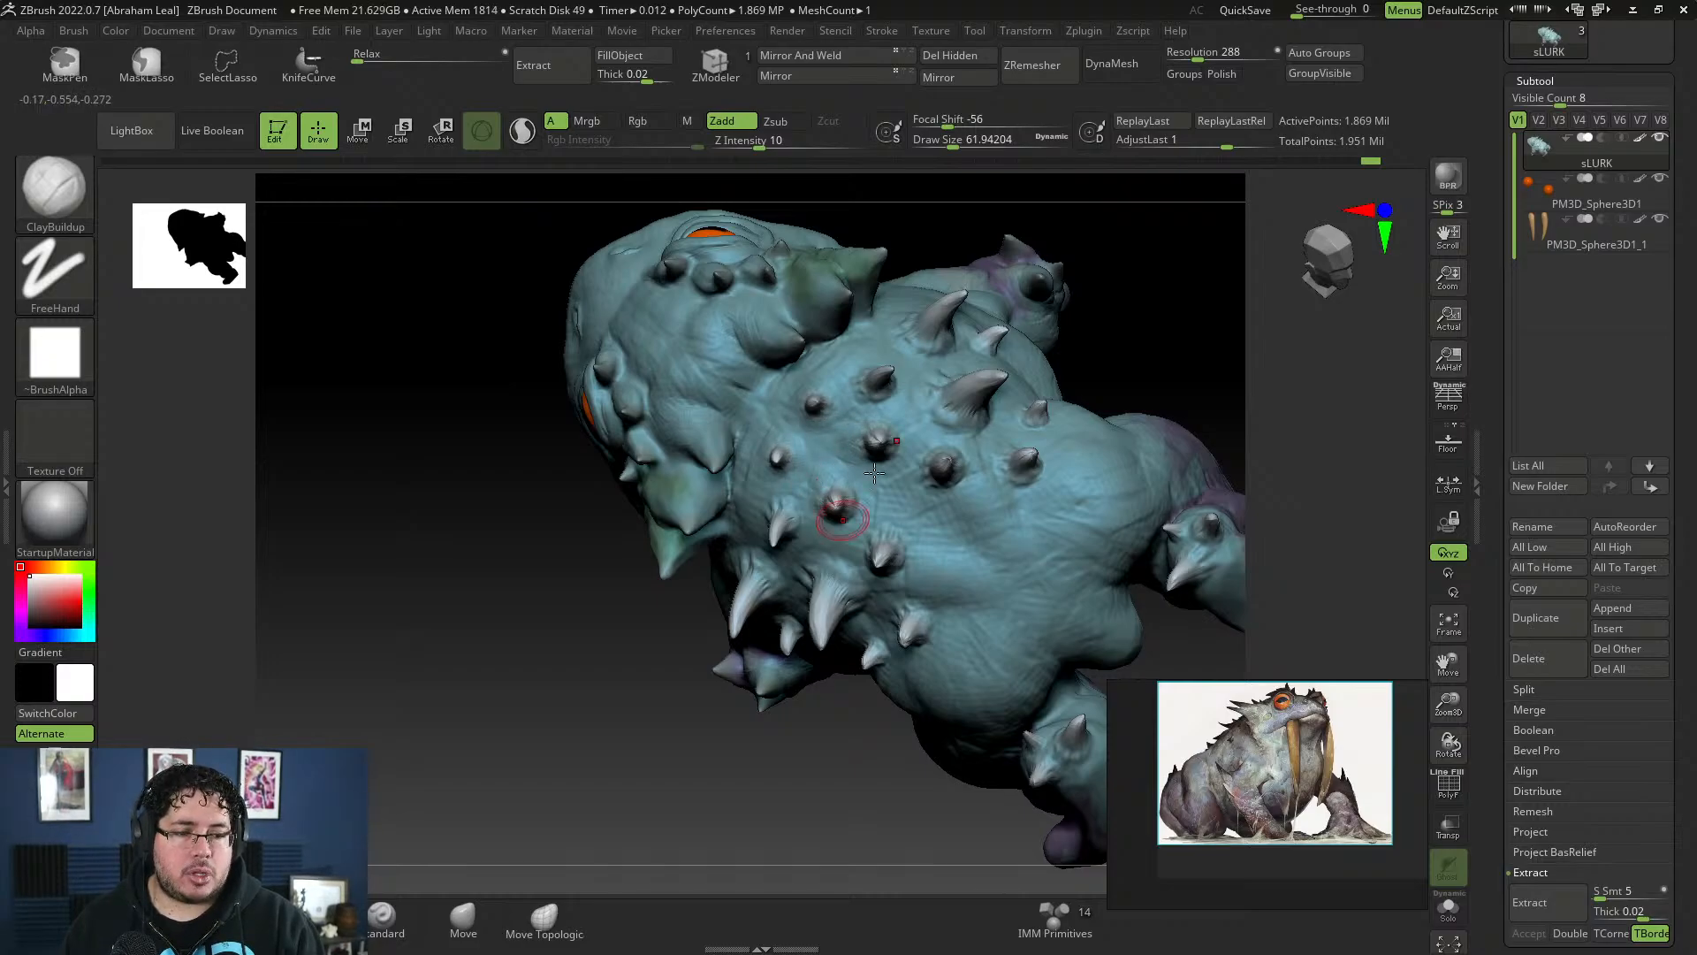
{"action": "left_click_drag", "start_coordinate": [1167, 235], "coordinate": [849, 504]}
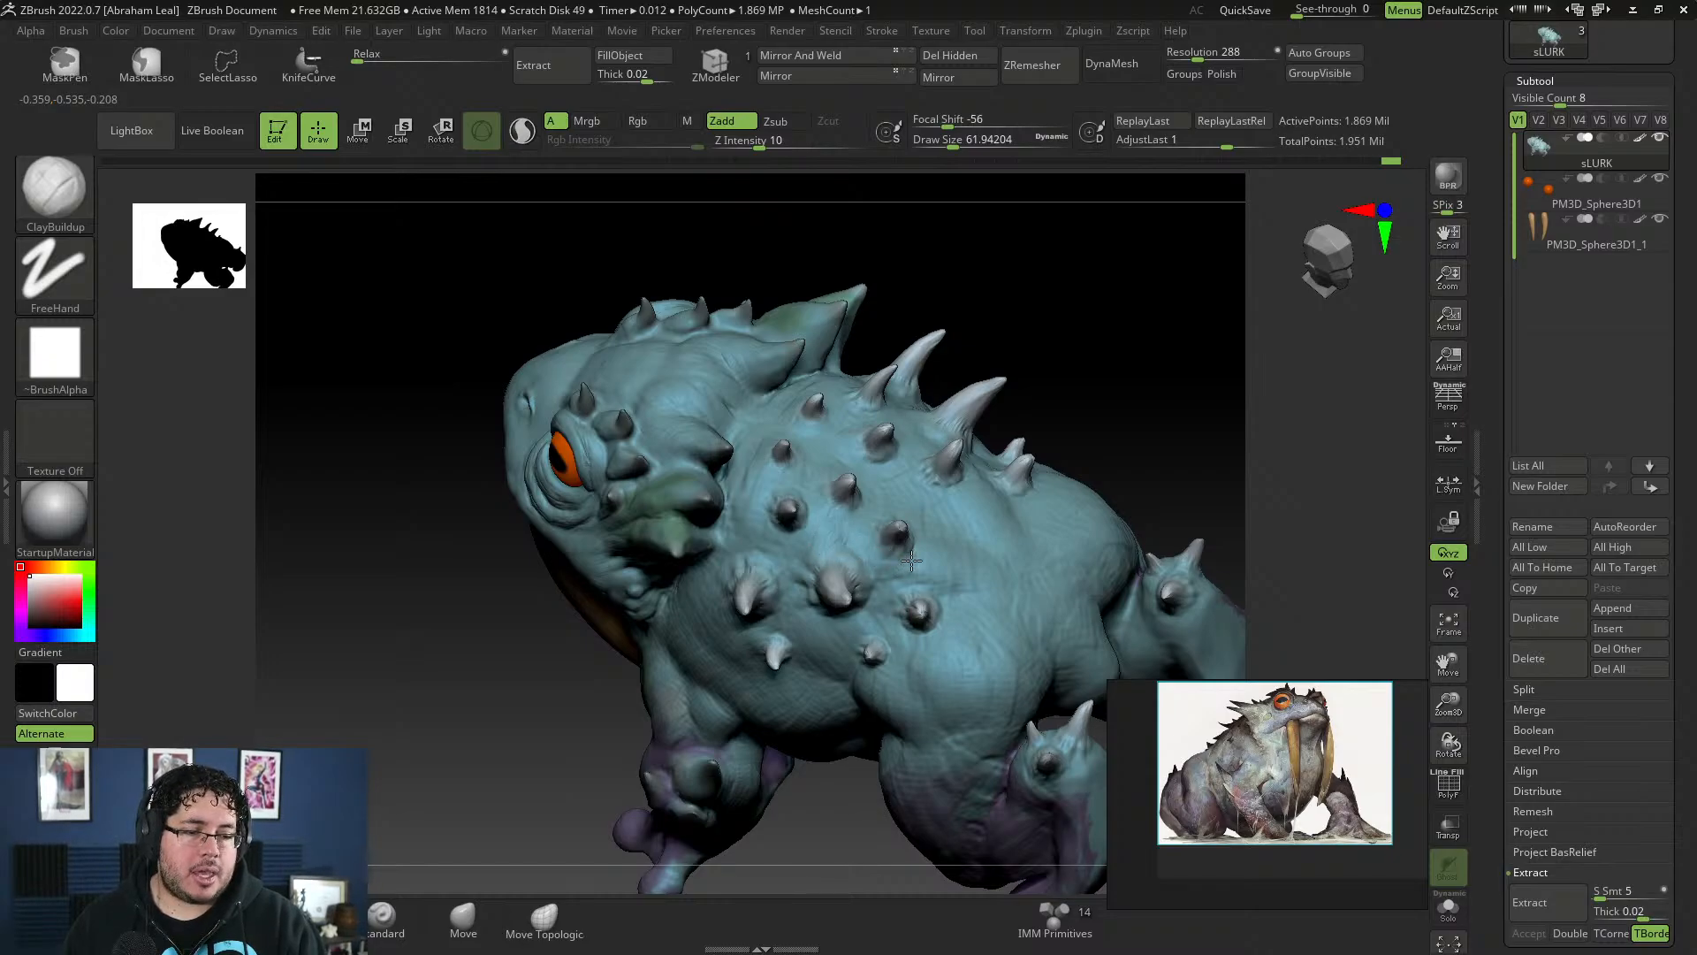
{"action": "right_click_drag", "start_coordinate": [942, 478], "coordinate": [928, 584]}
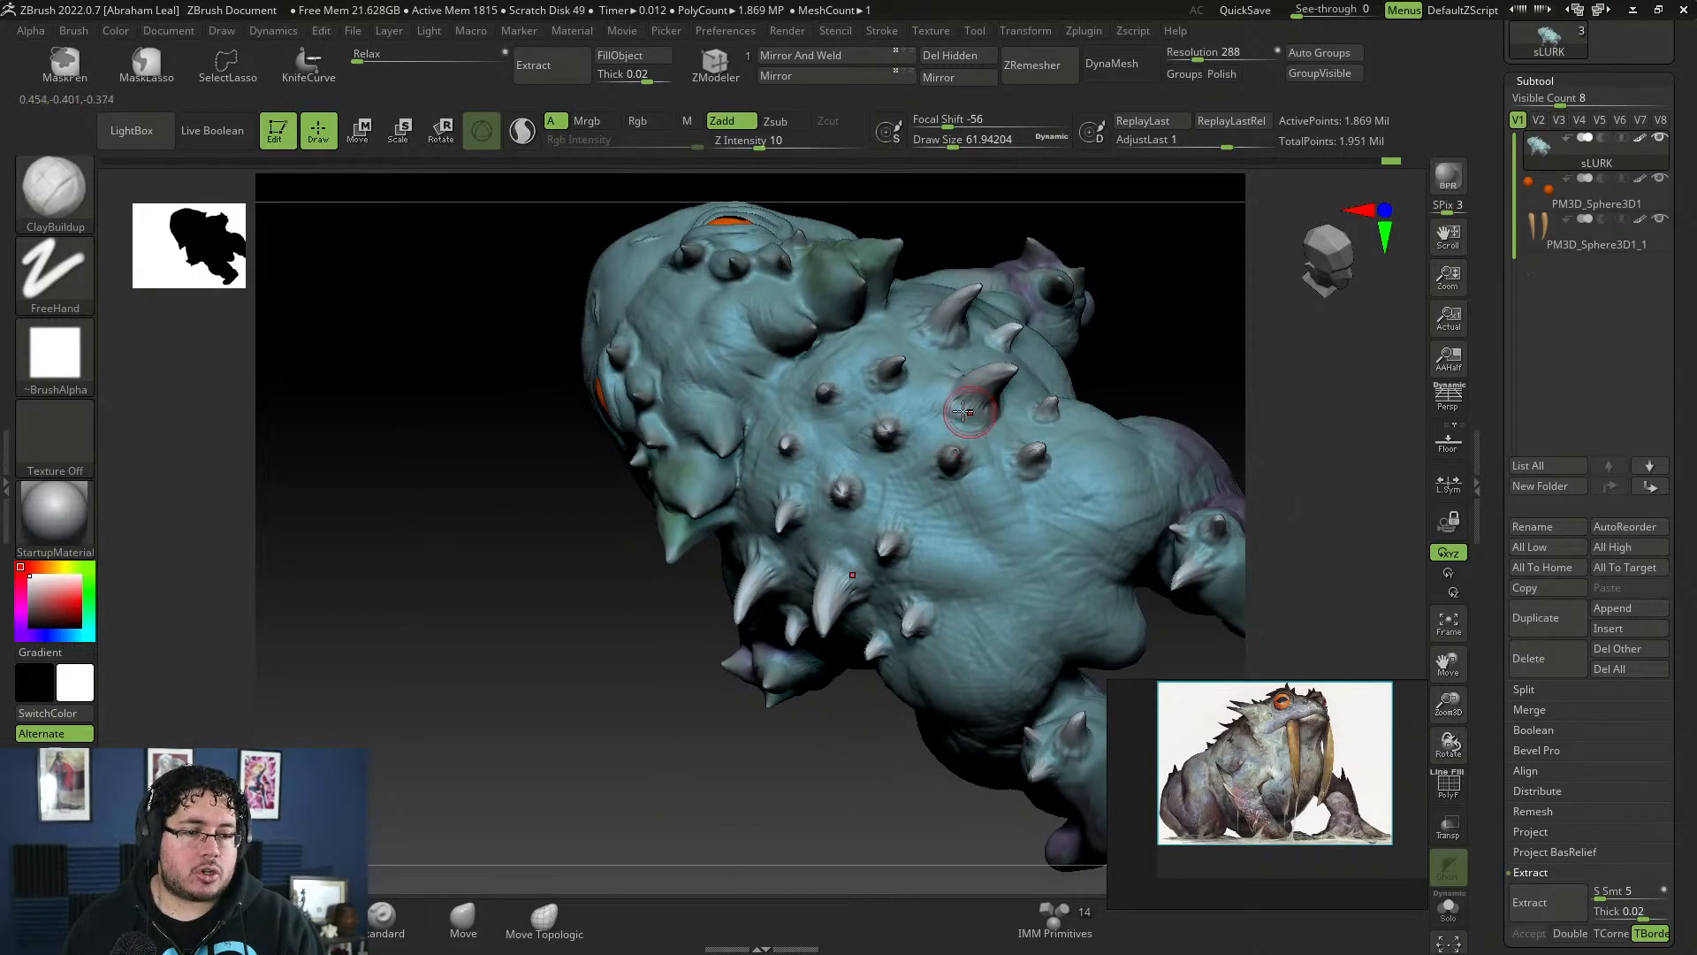
- Sculpt folds across the lower back and hip behind the spikes with ClayBuildup, using draw sizes of about 88 and 103
{"action": "key", "text": "space"}
{"action": "left_click", "coordinate": [955, 462]}
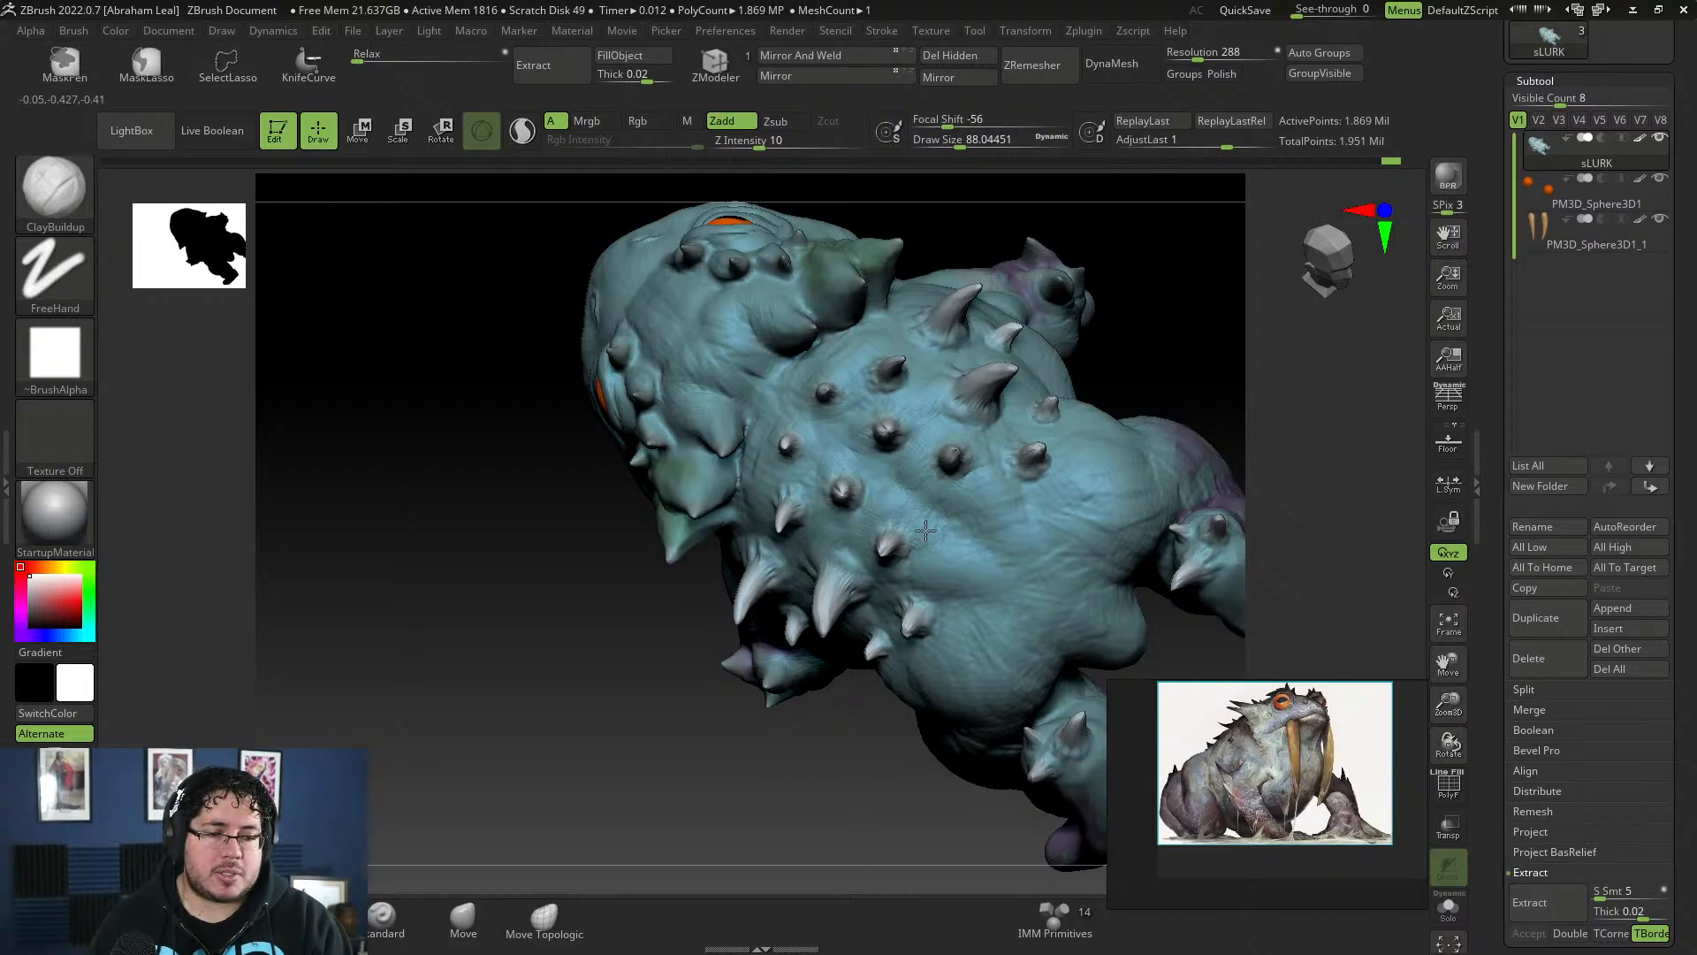
{"action": "mouse_move", "coordinate": [1188, 289]}
{"action": "left_mouse_down"}
{"action": "mouse_move", "coordinate": [1178, 336]}
{"action": "mouse_move", "coordinate": [1060, 367]}
{"action": "mouse_move", "coordinate": [884, 530]}
{"action": "left_mouse_up"}
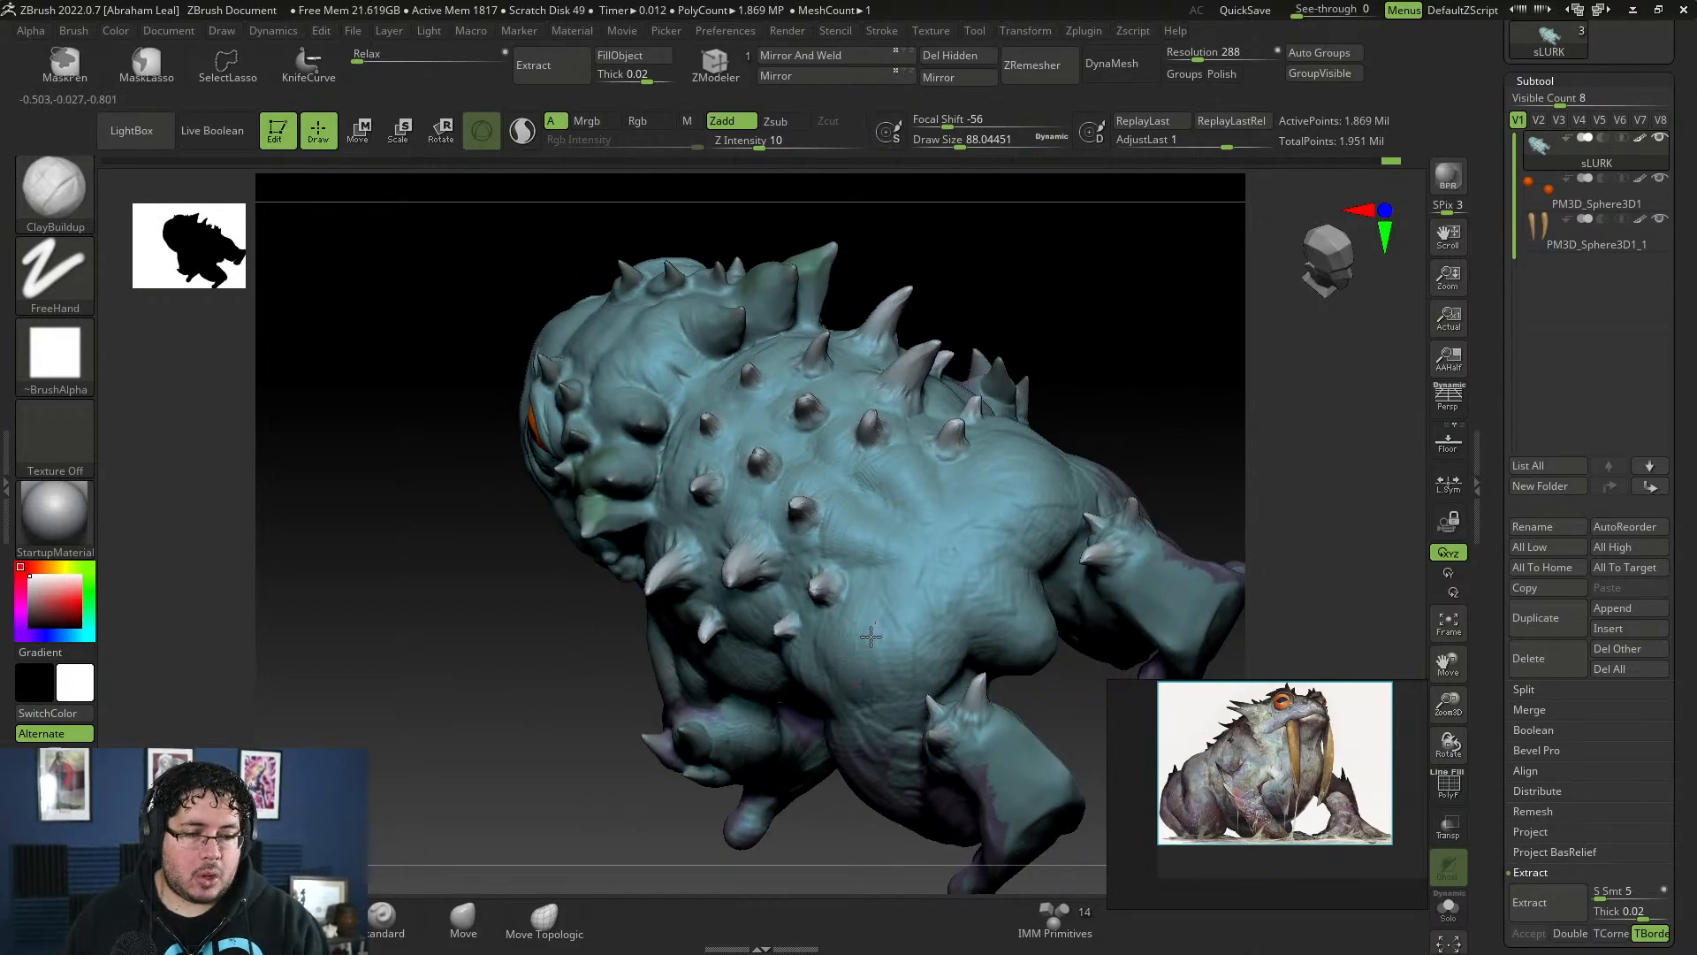
{"action": "key", "text": "space"}
{"action": "left_click_drag", "start_coordinate": [931, 549], "coordinate": [937, 548]}
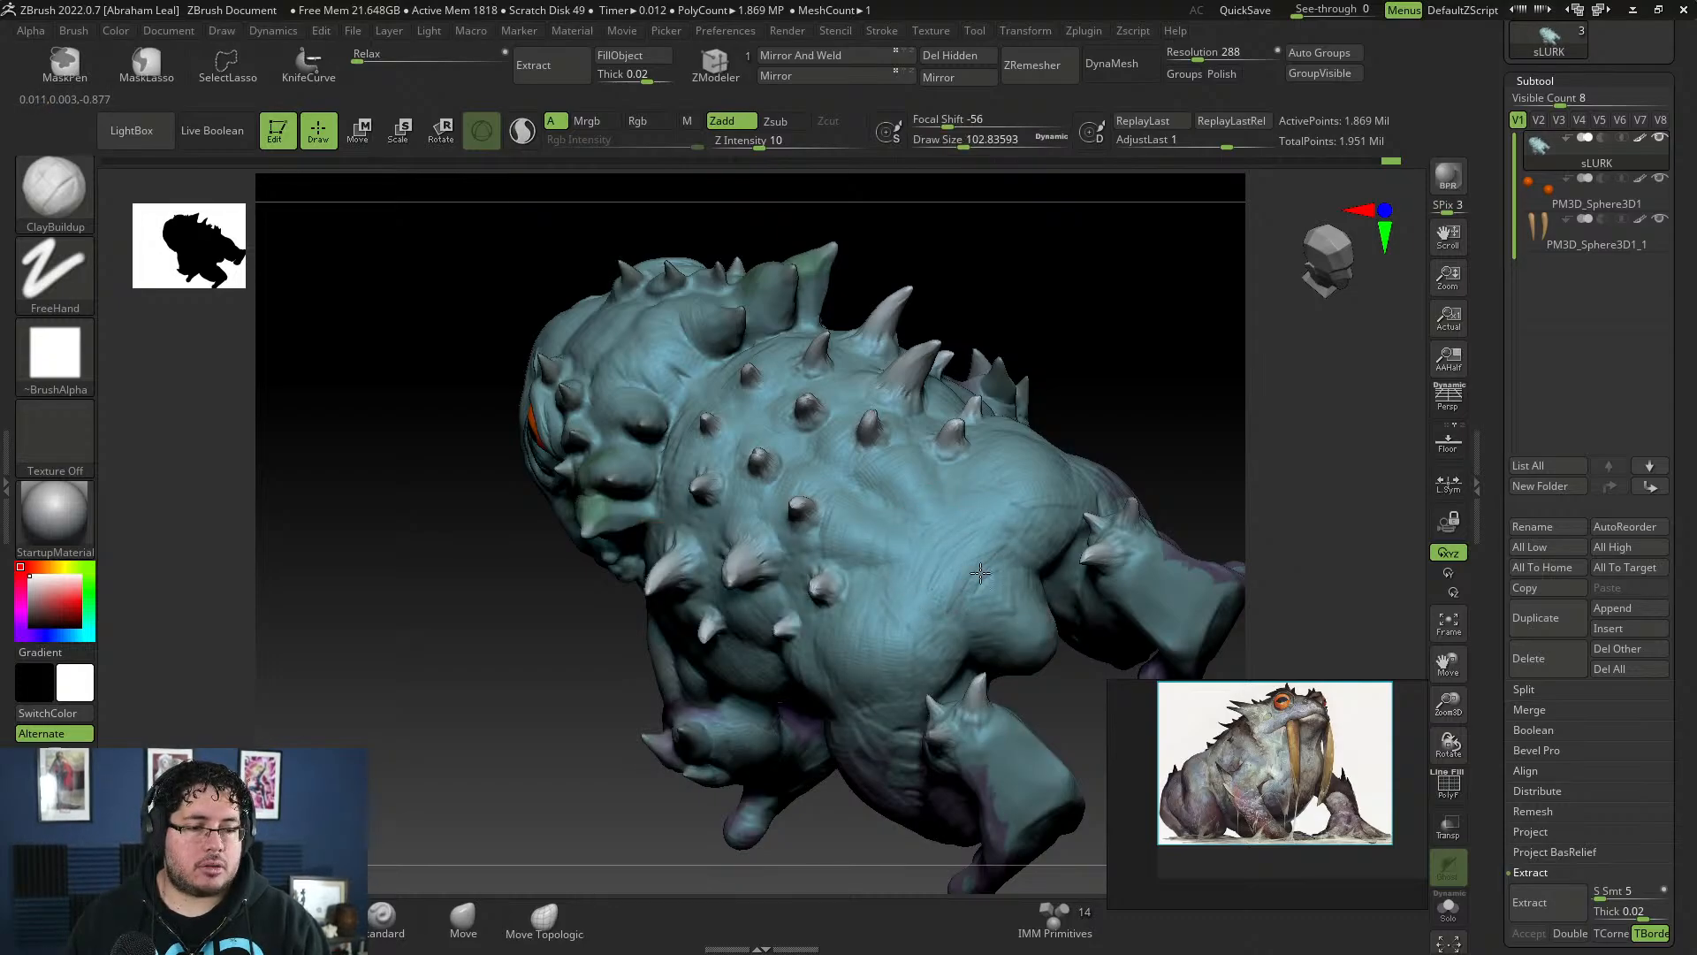
{"action": "left_click_drag", "start_coordinate": [1159, 390], "coordinate": [1048, 460]}
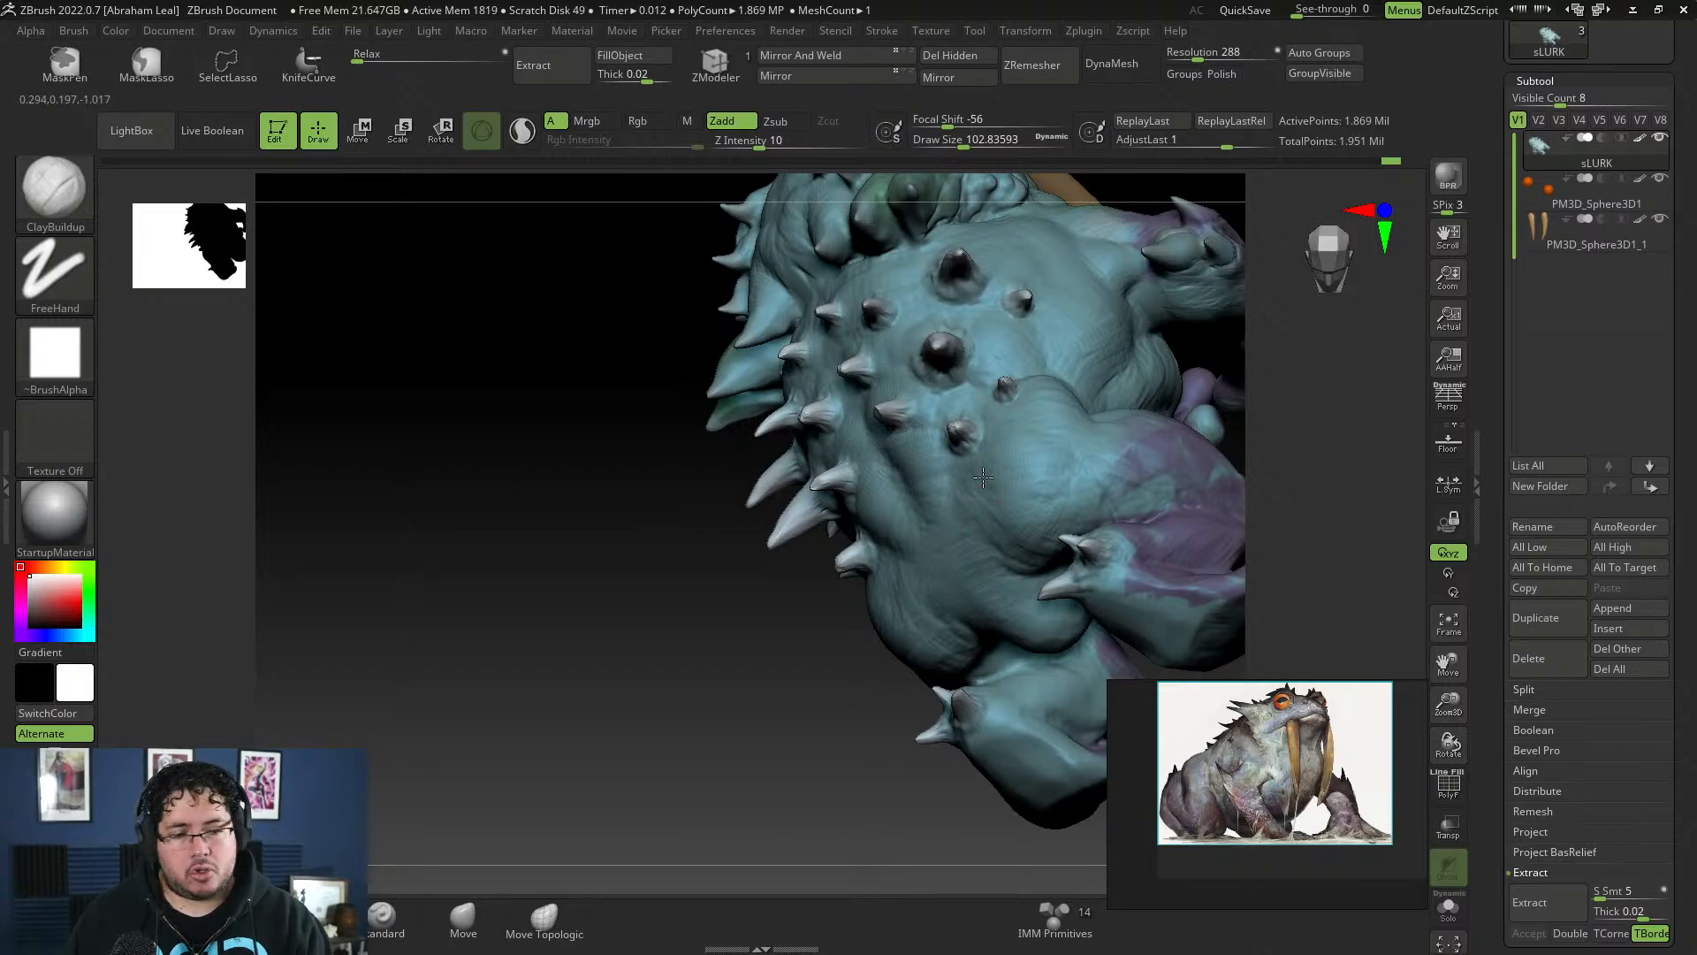
- Build up skin folds on the chest and front of the shoulder with ClayBuildup at draw sizes of about 81 and 71
{"action": "left_click_drag", "start_coordinate": [853, 694], "coordinate": [1141, 368], "text": "alt"}
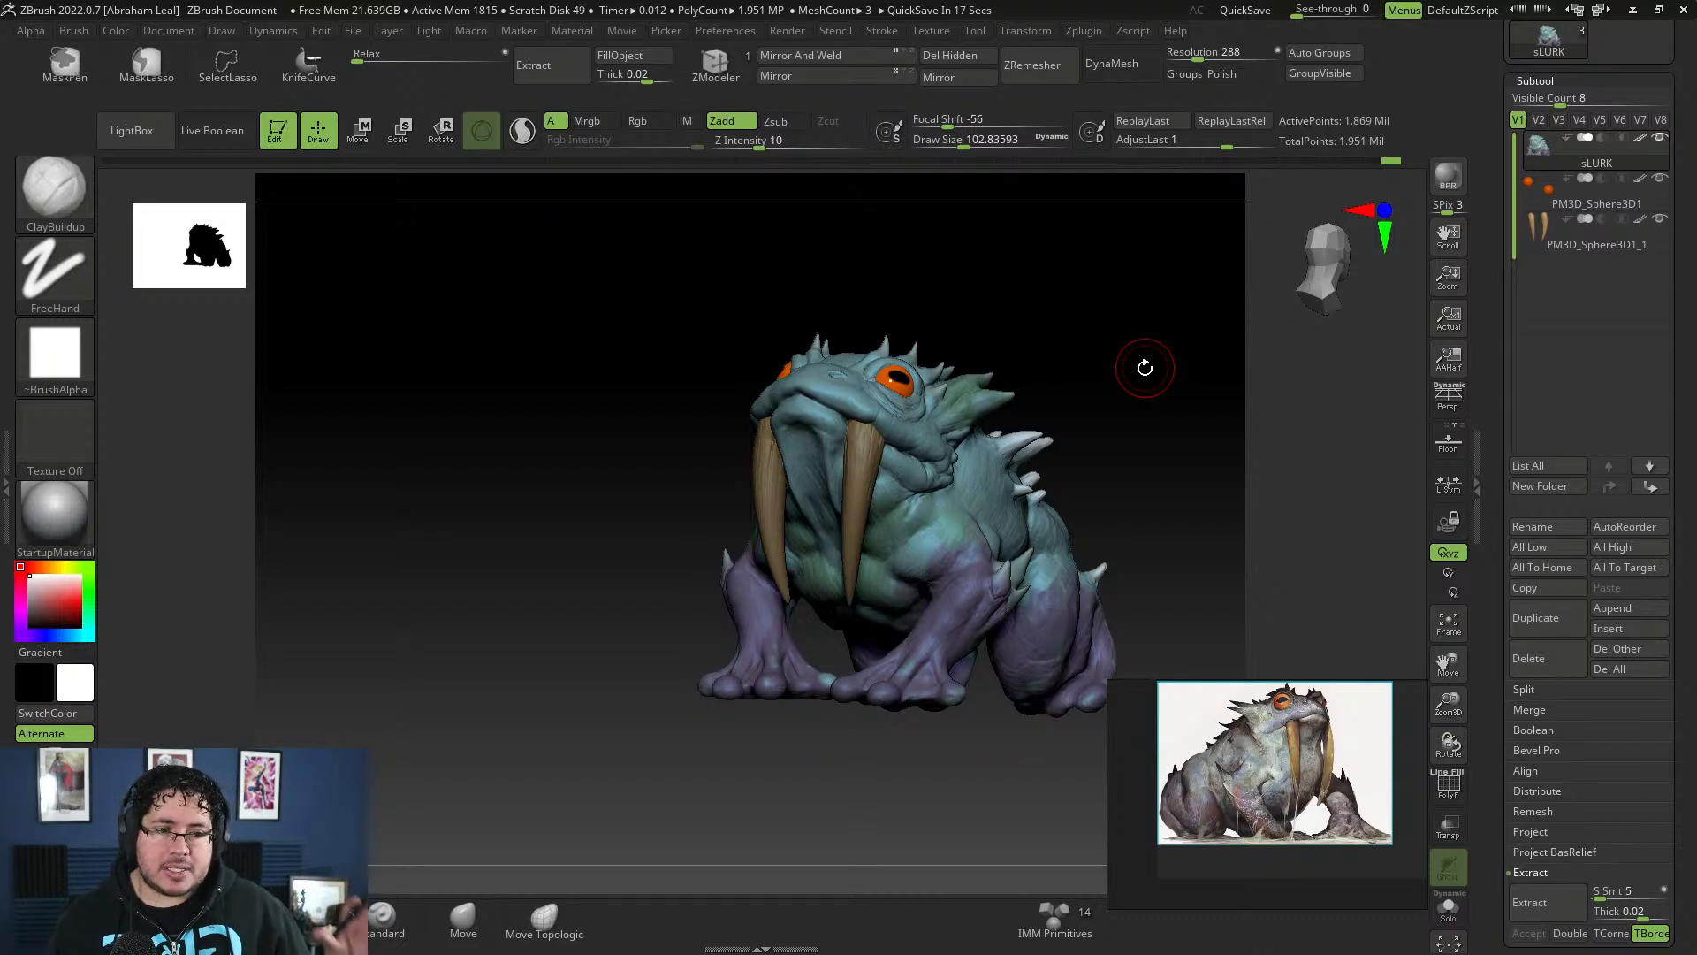
{"action": "mouse_move", "coordinate": [1074, 508]}
{"action": "left_mouse_down"}
{"action": "mouse_move", "coordinate": [1148, 530]}
{"action": "mouse_move", "coordinate": [1129, 519]}
{"action": "left_mouse_up"}
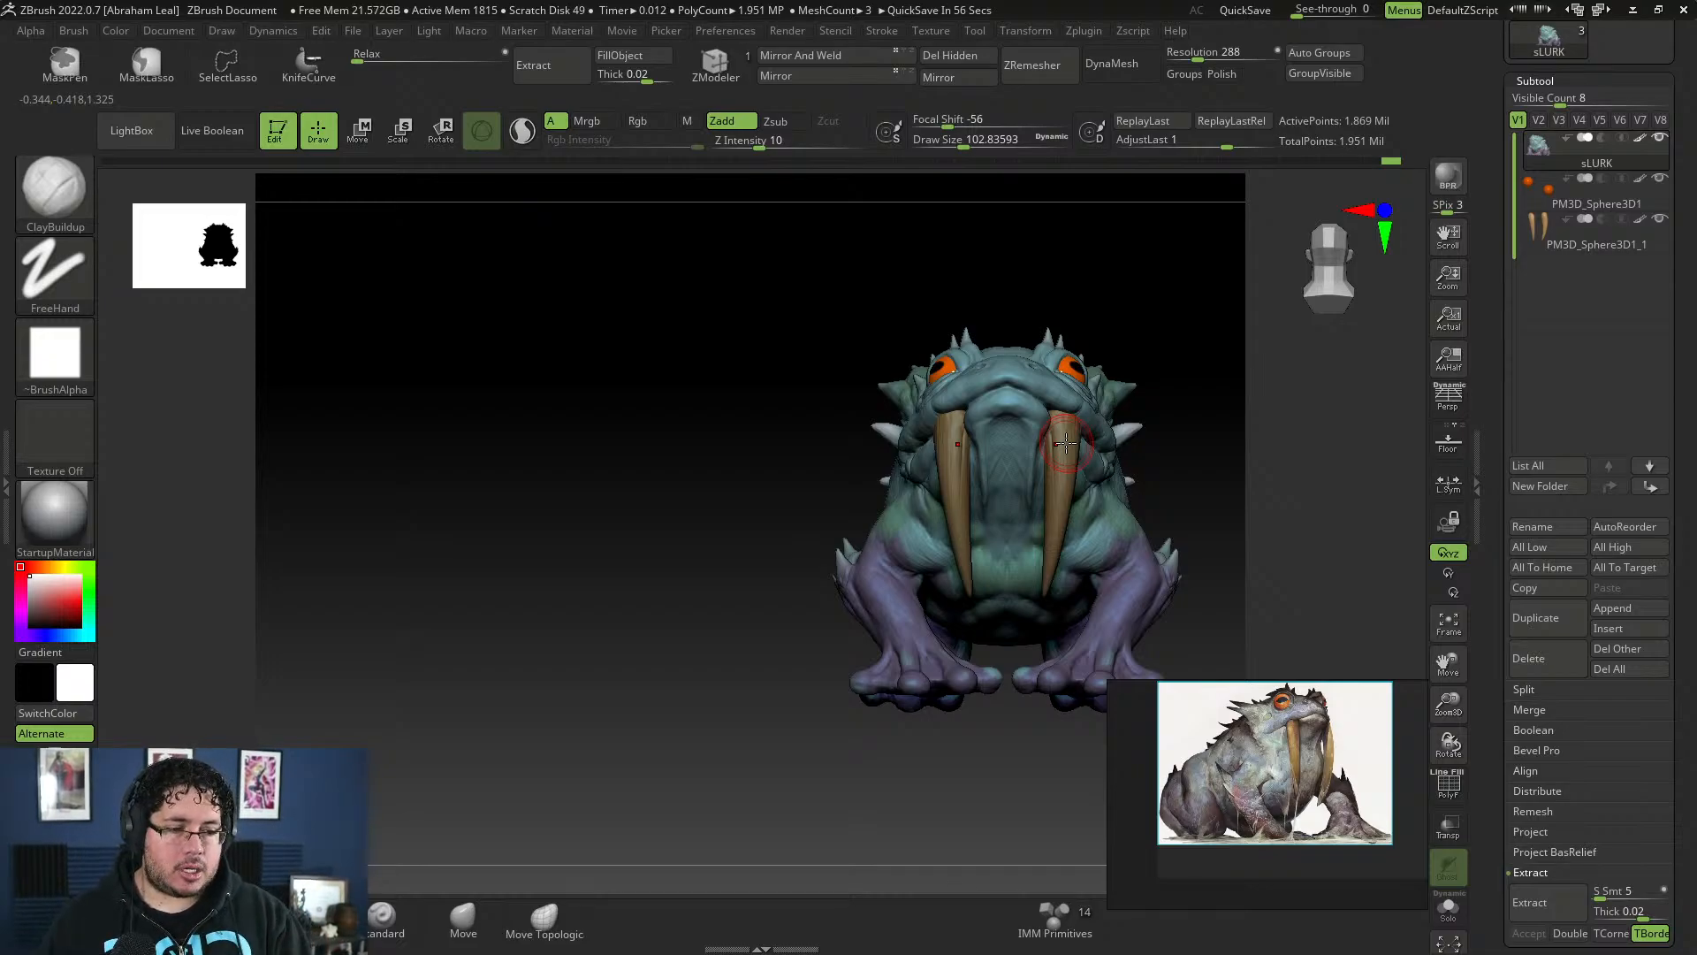
{"action": "mouse_move", "coordinate": [709, 575]}
{"action": "left_mouse_down"}
{"action": "mouse_move", "coordinate": [784, 618]}
{"action": "mouse_move", "coordinate": [655, 569]}
{"action": "mouse_move", "coordinate": [629, 634]}
{"action": "mouse_move", "coordinate": [661, 610]}
{"action": "left_mouse_up"}
{"action": "key", "text": "space"}
{"action": "left_click_drag", "start_coordinate": [990, 441], "coordinate": [984, 441]}
{"action": "key", "text": "b"}
{"action": "key", "text": "c"}
{"action": "key", "text": "b"}
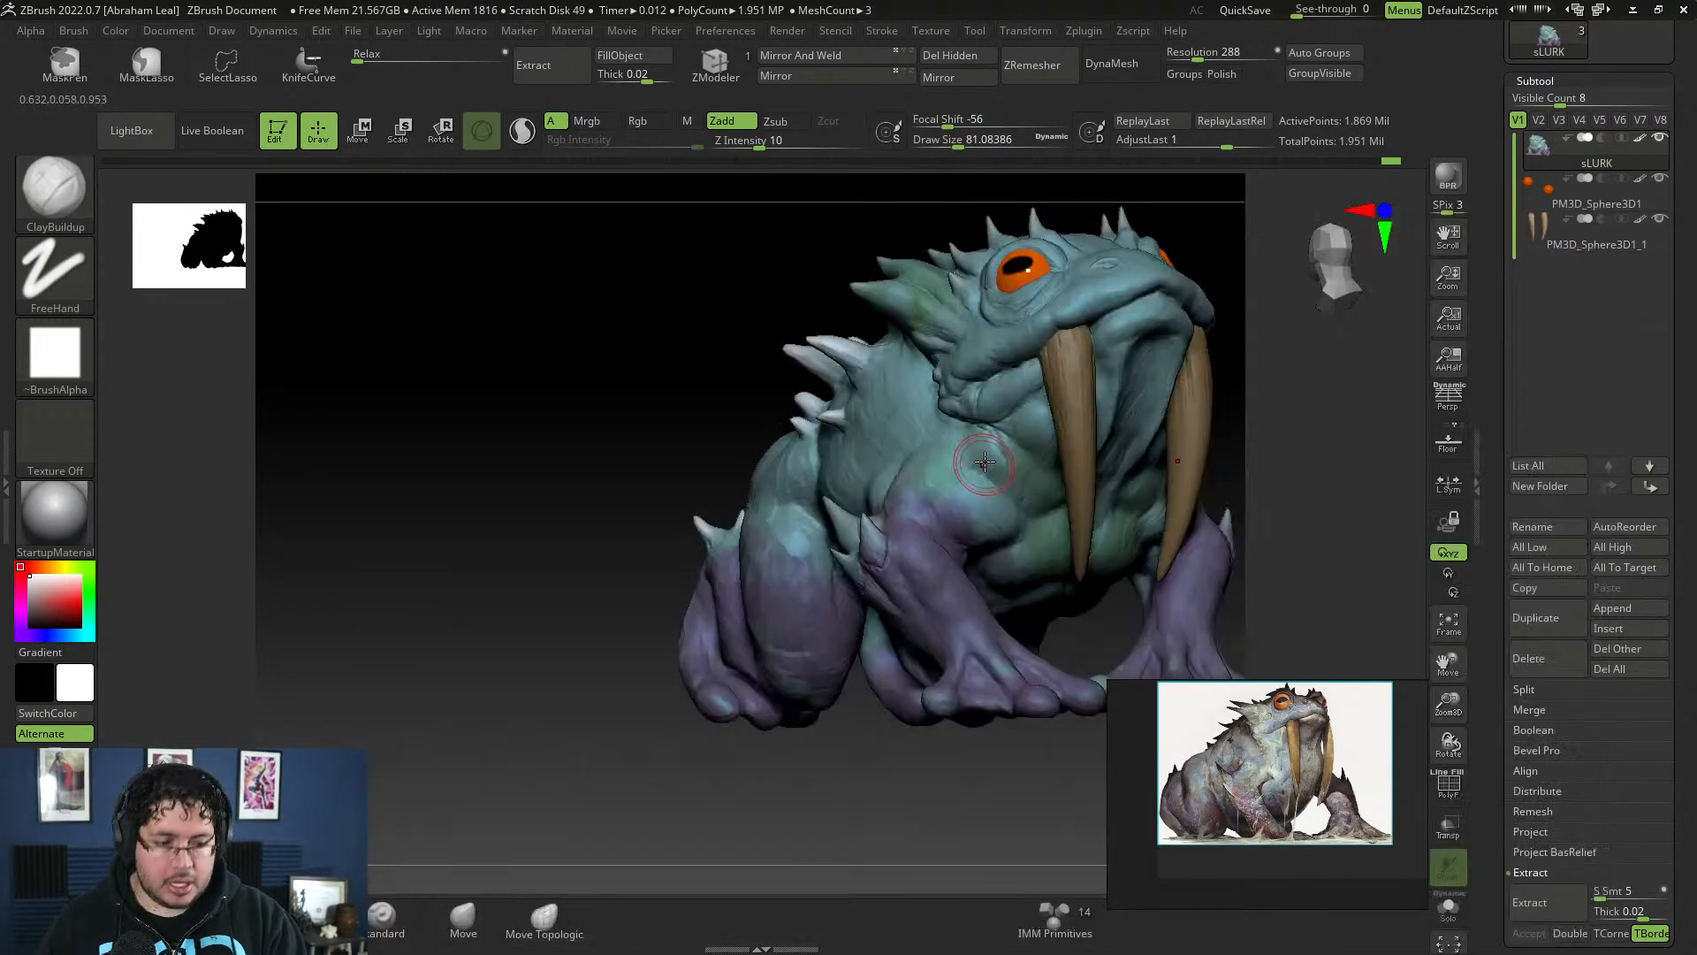
{"action": "key", "text": "bracketleft"}
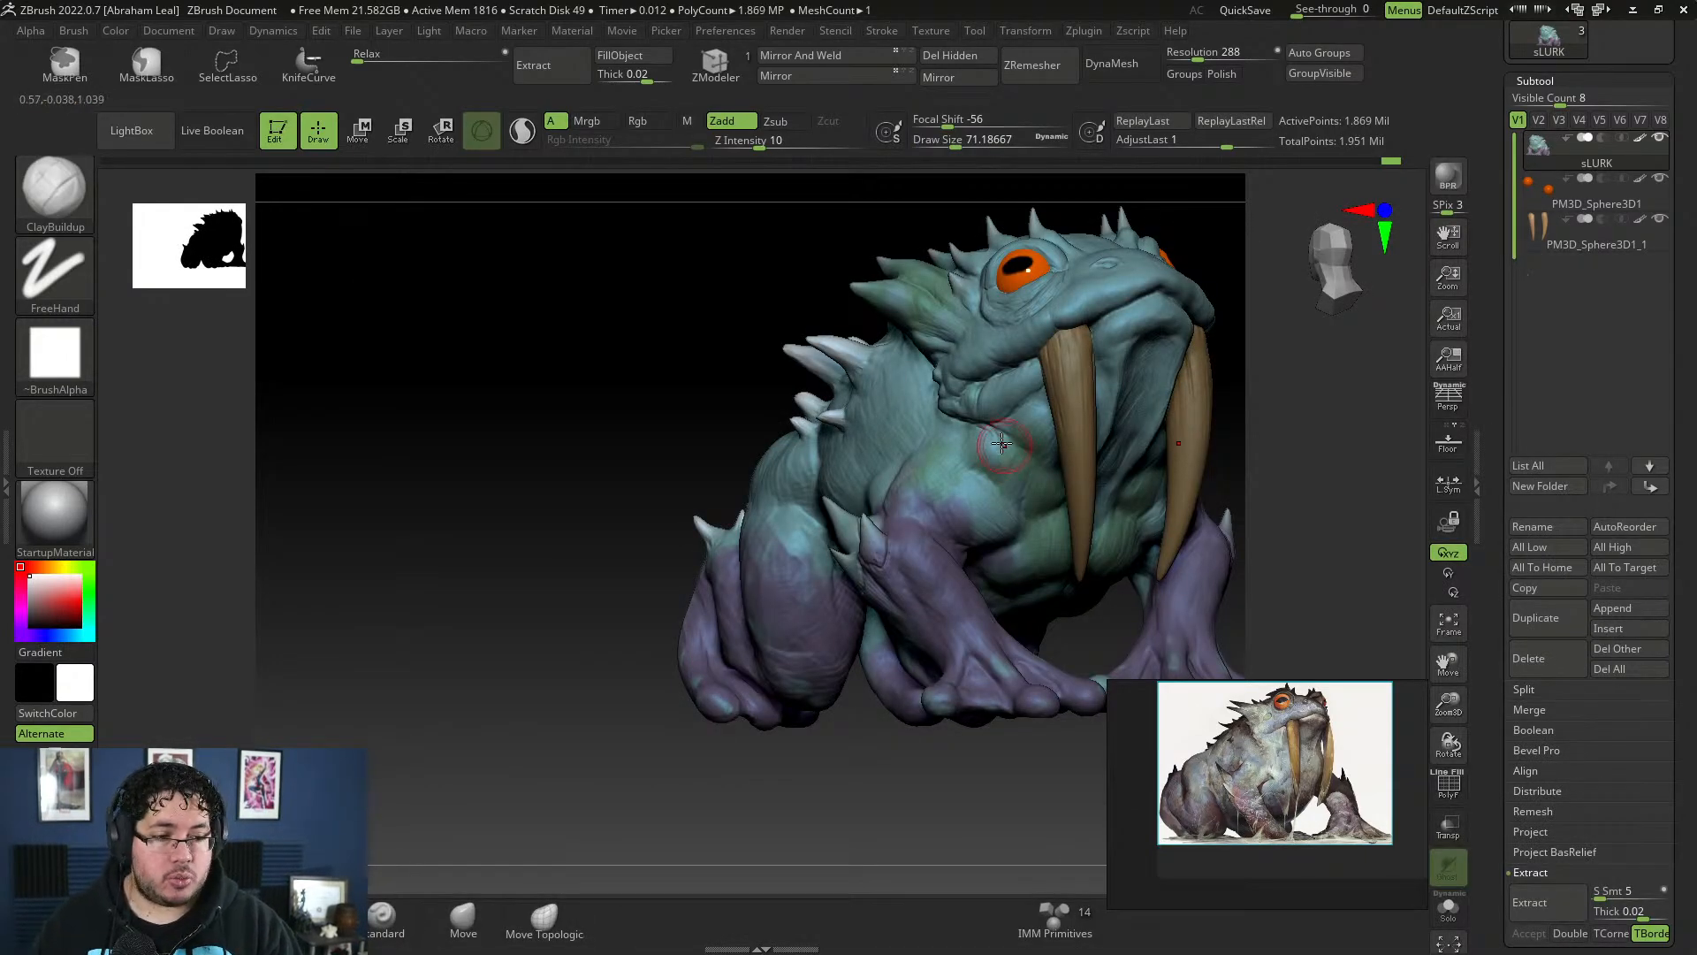
- Refine the skin around the round eardrum behind the mouth corner with ClayBuildup, using draw sizes of about 68 and 53
{"action": "left_click_drag", "start_coordinate": [1256, 424], "coordinate": [1258, 576]}
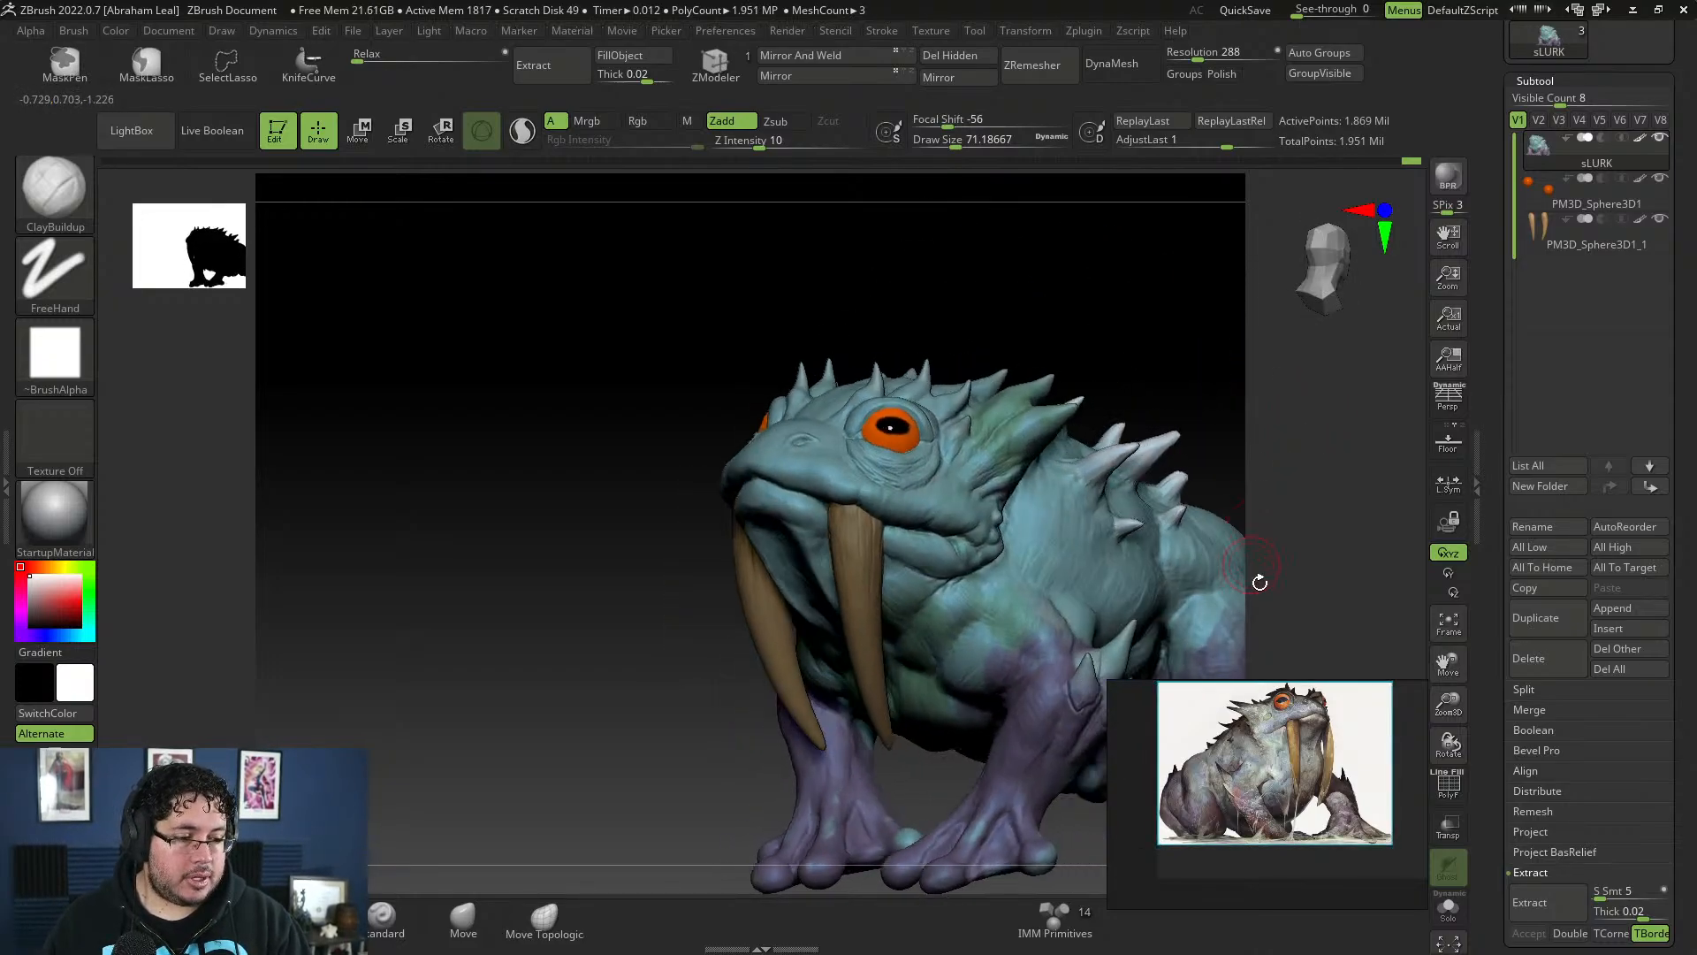
{"action": "mouse_move", "coordinate": [1194, 364]}
{"action": "left_mouse_down"}
{"action": "mouse_move", "coordinate": [893, 474]}
{"action": "mouse_move", "coordinate": [897, 488]}
{"action": "left_mouse_up"}
{"action": "key", "text": "space"}
{"action": "left_click_drag", "start_coordinate": [1102, 287], "coordinate": [1089, 433], "text": "alt"}
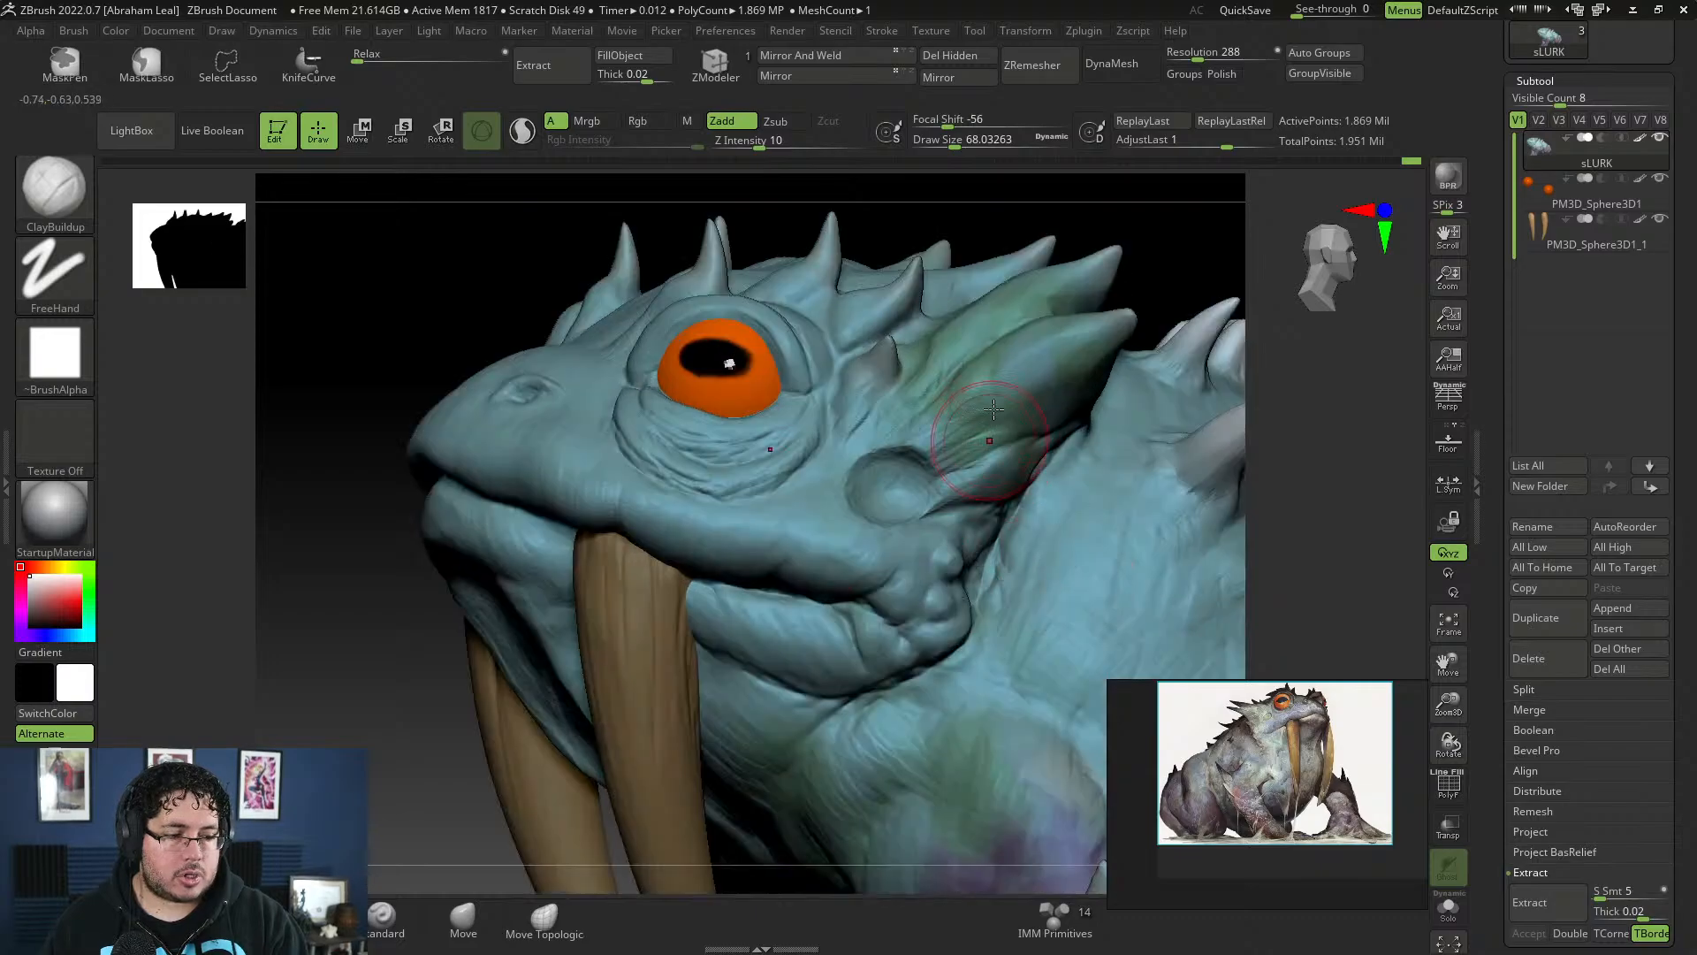
{"action": "mouse_move", "coordinate": [892, 483]}
{"action": "left_mouse_down"}
{"action": "mouse_move", "coordinate": [883, 506]}
{"action": "mouse_move", "coordinate": [911, 478]}
{"action": "left_mouse_up"}
{"action": "key", "text": "space"}
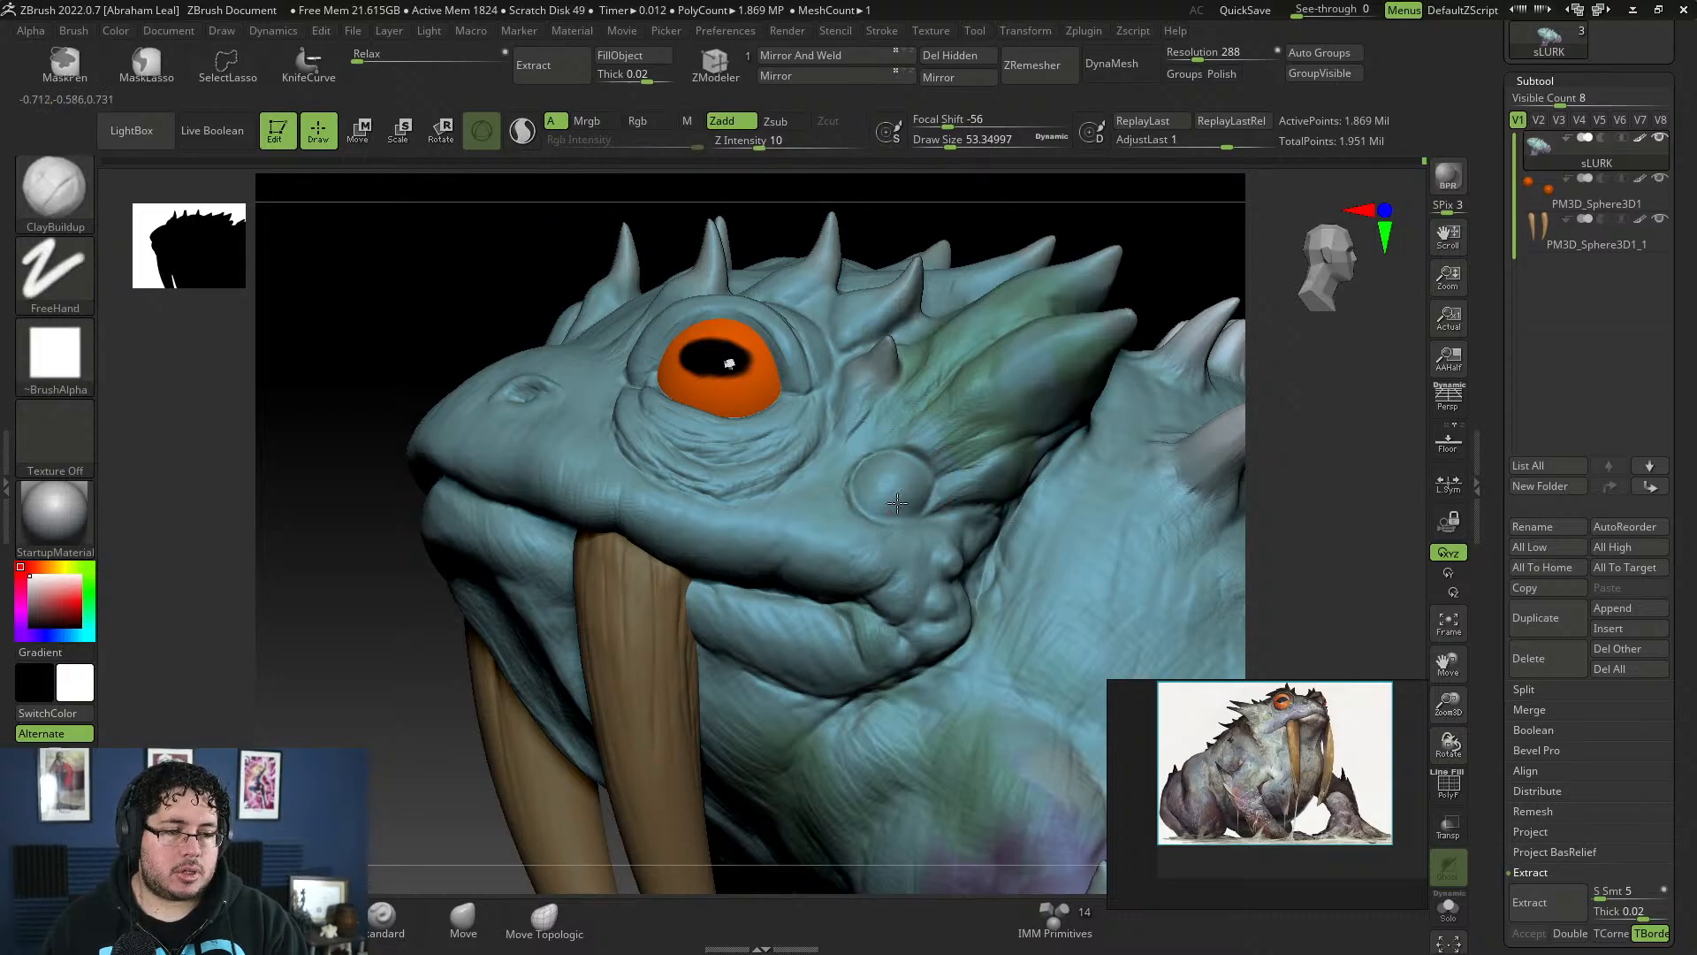
- Turn off the painted colour on the body, eye and tusk subtools so the whole creature shows plain material
{"action": "key", "text": "f"}
{"action": "left_click_drag", "start_coordinate": [1376, 580], "coordinate": [1226, 546]}
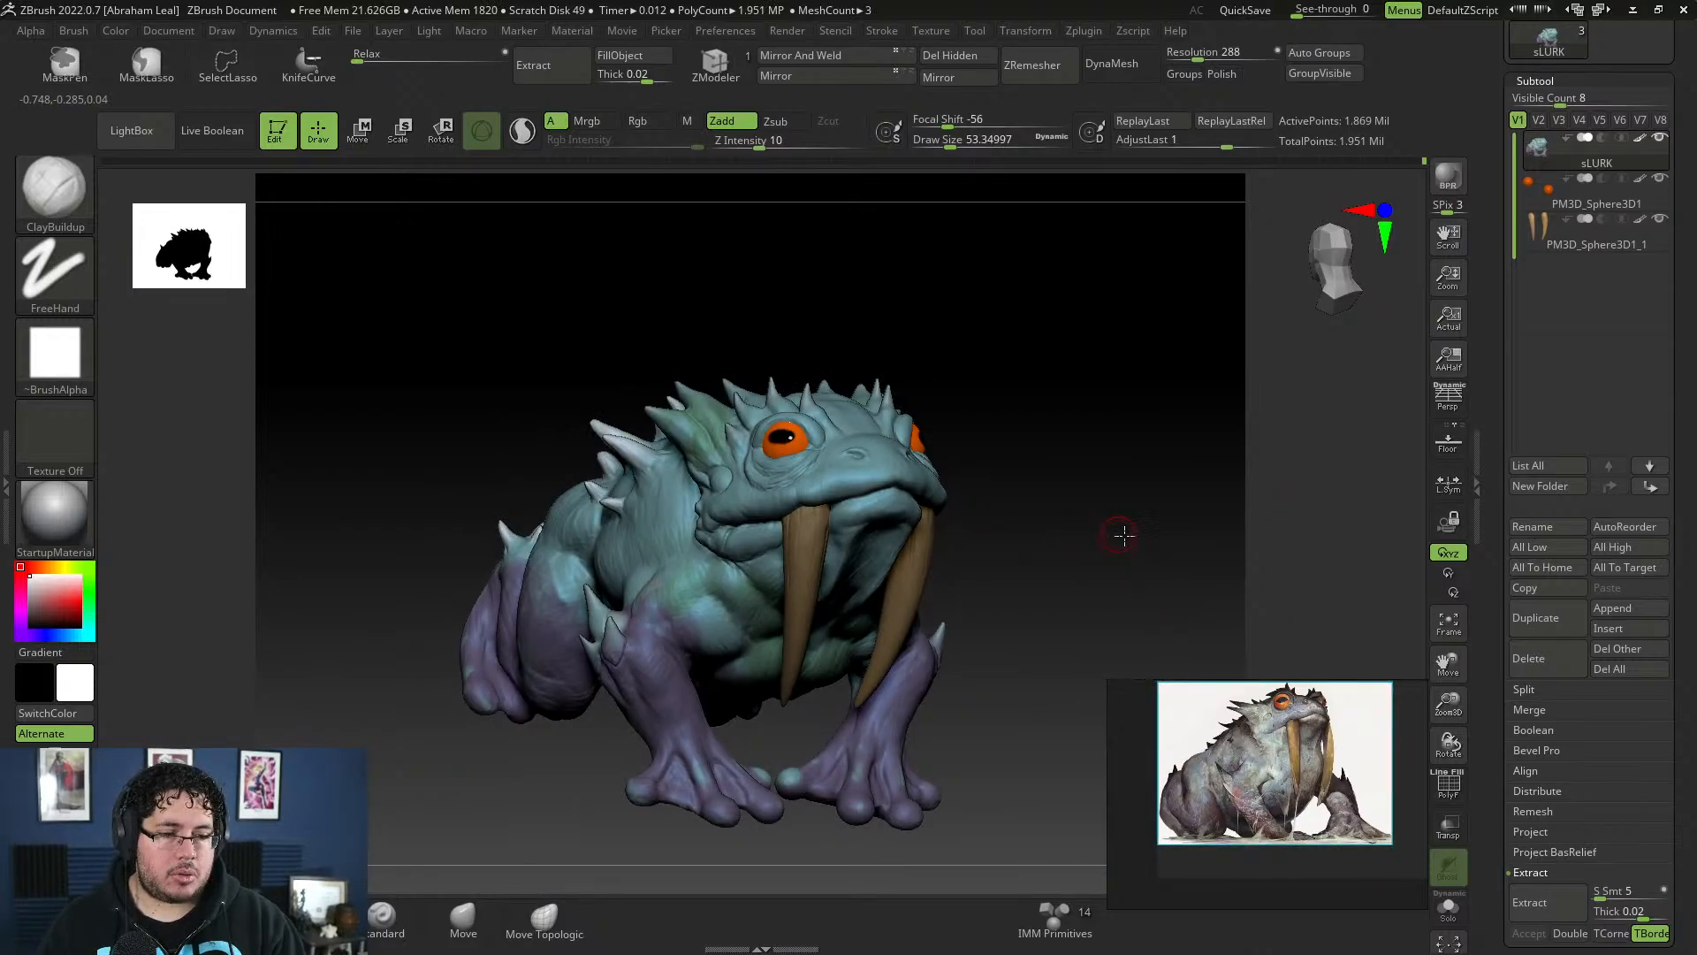
{"action": "mouse_move", "coordinate": [1123, 535]}
{"action": "left_mouse_down"}
{"action": "mouse_move", "coordinate": [1140, 606]}
{"action": "mouse_move", "coordinate": [1129, 572]}
{"action": "mouse_move", "coordinate": [1148, 542]}
{"action": "left_mouse_up"}
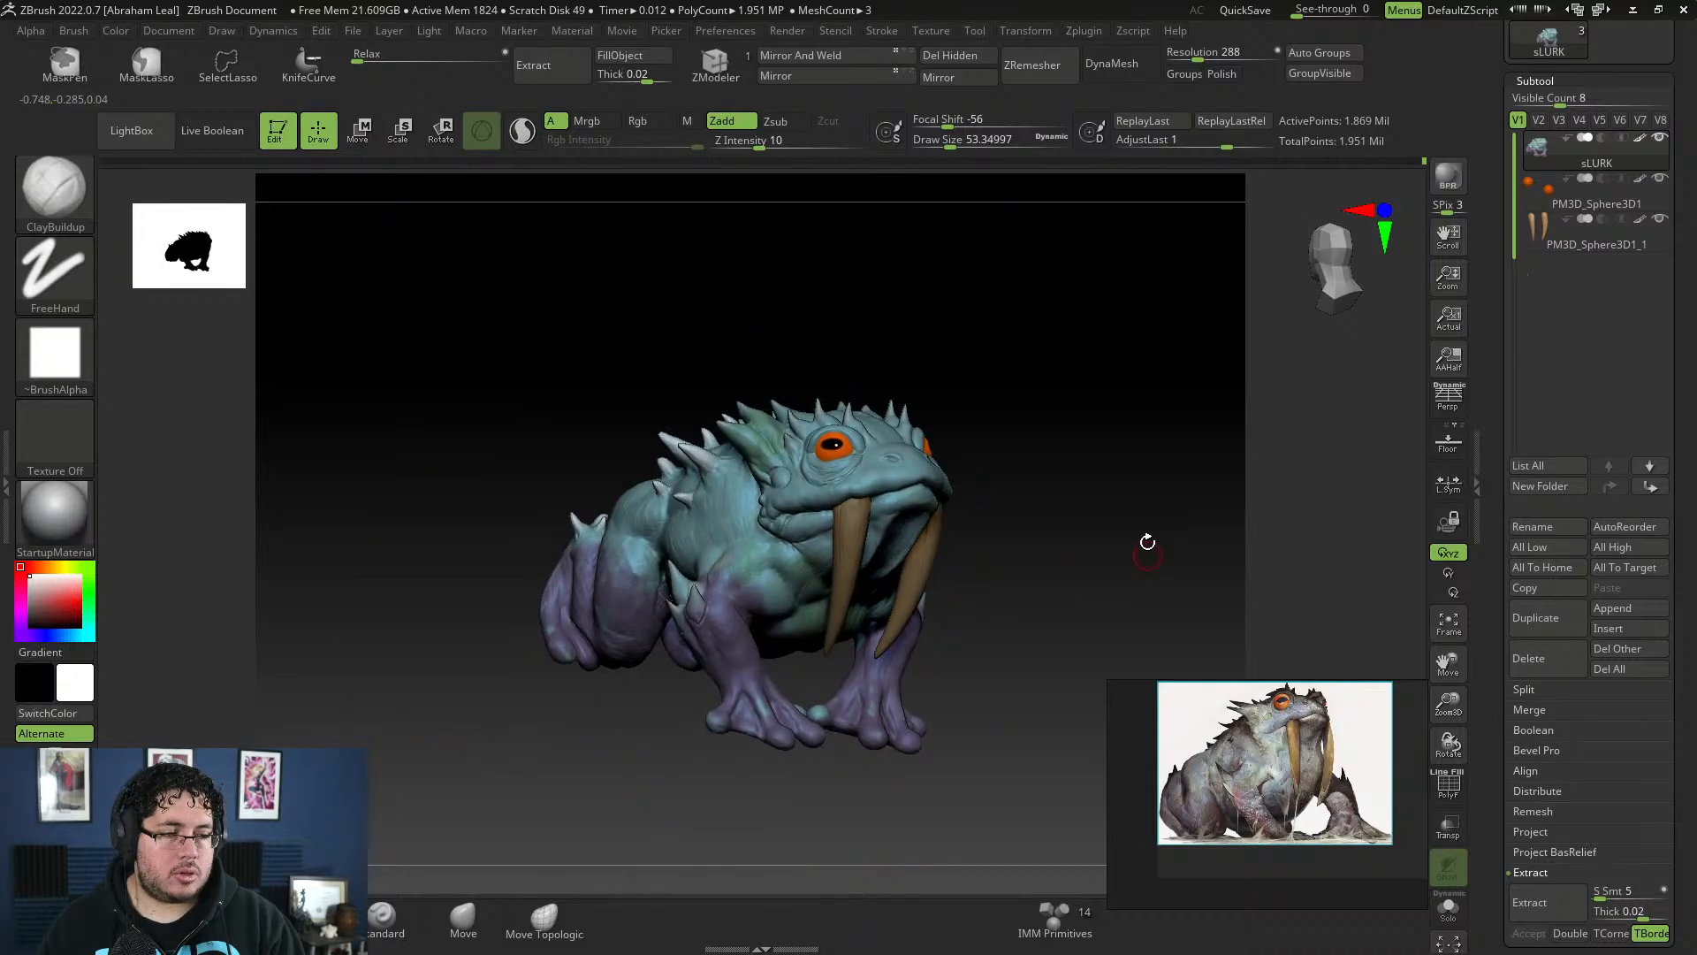
{"action": "left_click", "coordinate": [1640, 138]}
{"action": "left_click", "coordinate": [1640, 179]}
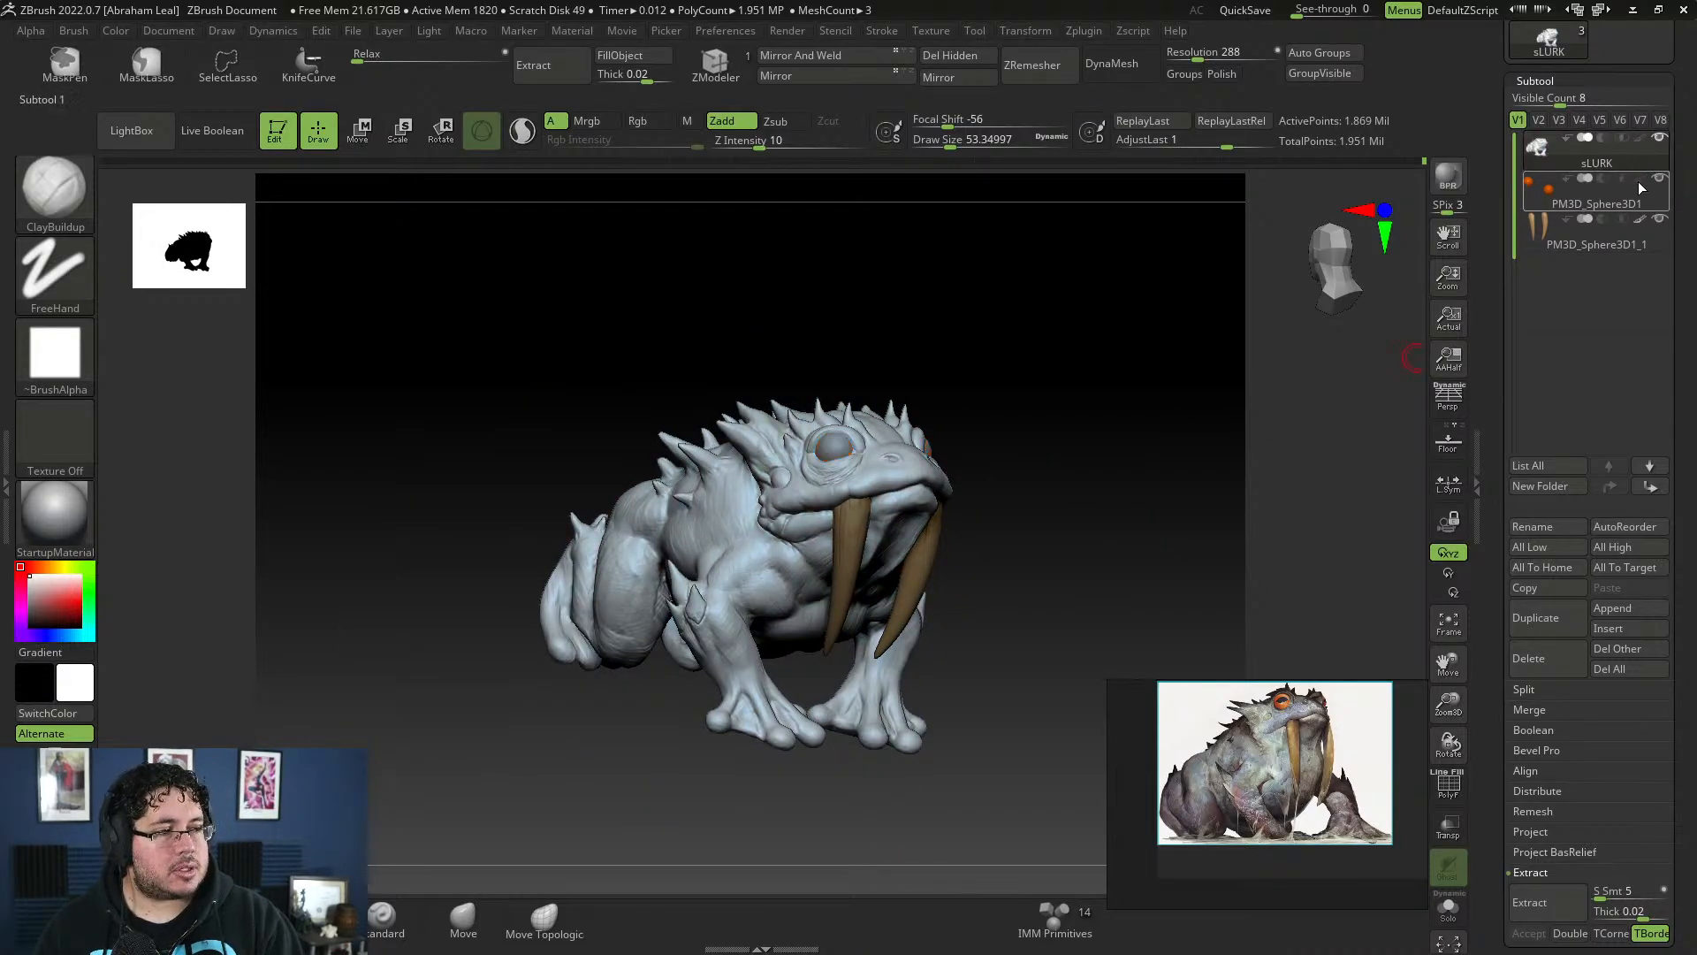
{"action": "left_click", "coordinate": [1640, 220]}
- Build up the skin on the shoulder beside the back spikes with ClayBuildup at a draw size of about 119
{"action": "mouse_move", "coordinate": [1132, 440]}
{"action": "left_mouse_down"}
{"action": "mouse_move", "coordinate": [1175, 472]}
{"action": "mouse_move", "coordinate": [1171, 501]}
{"action": "left_mouse_up"}
{"action": "key", "text": "space"}
{"action": "key", "text": "space"}
{"action": "left_click_drag", "start_coordinate": [753, 523], "coordinate": [737, 527]}
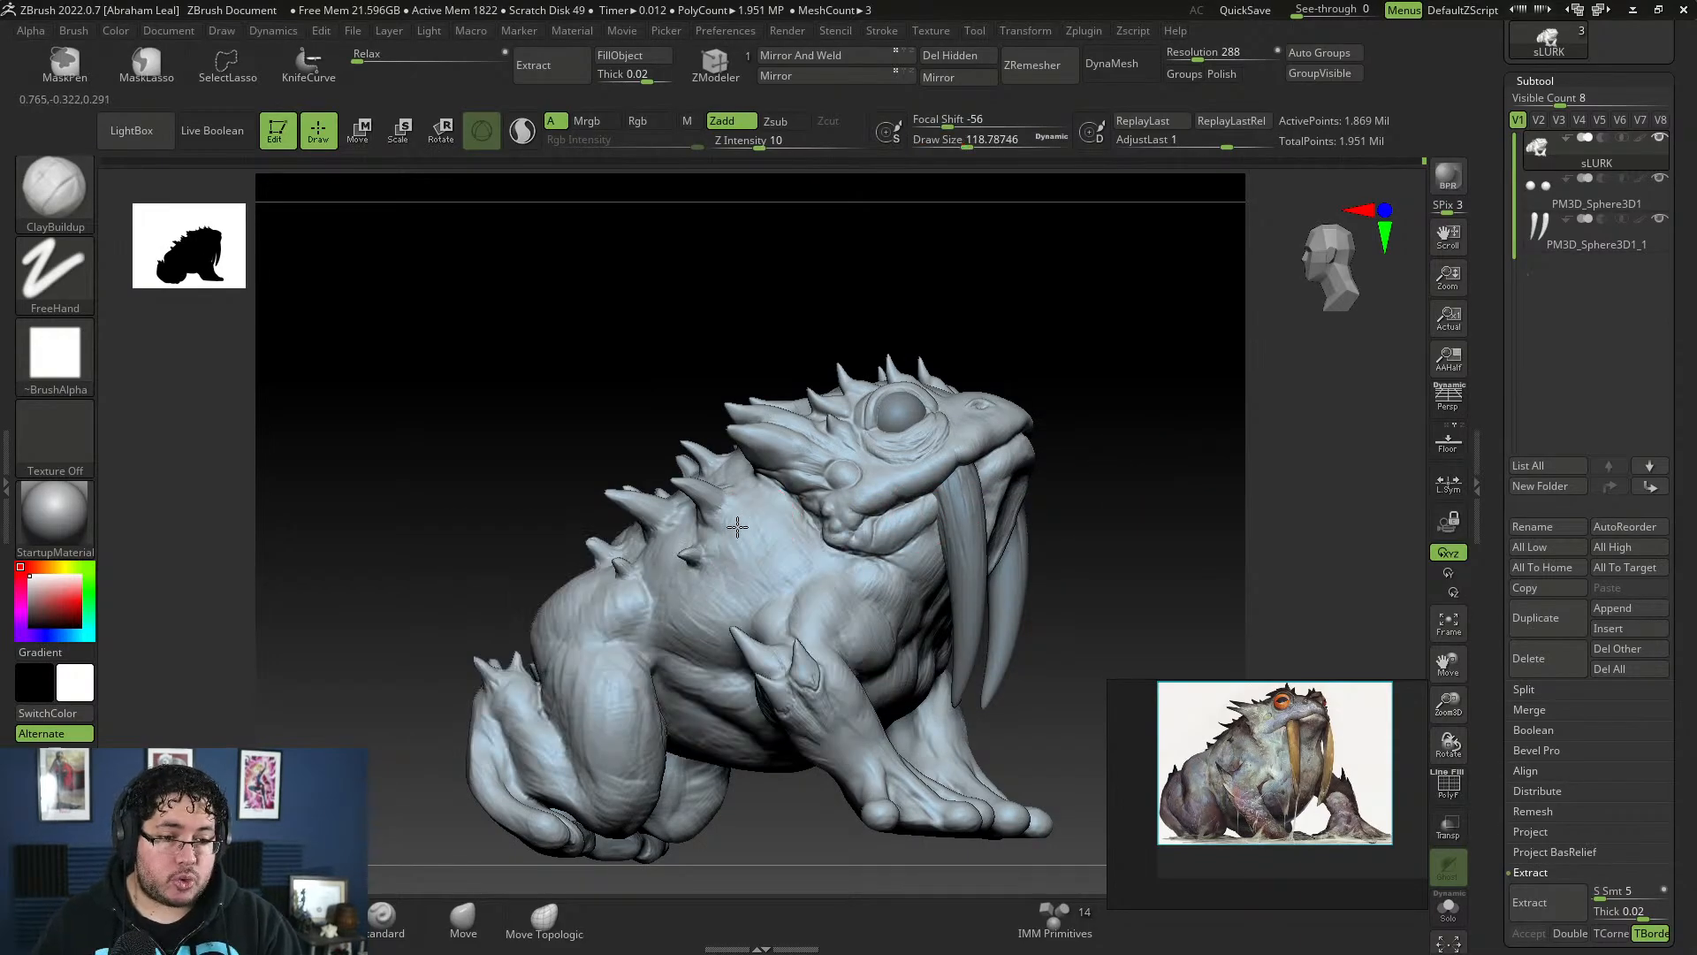
- Try the Longhi-plasteline and Longhi-sculpt materials from LightBox on the creature, and settle on Longhi-sculpt-spec
{"action": "left_click", "coordinate": [87, 554]}
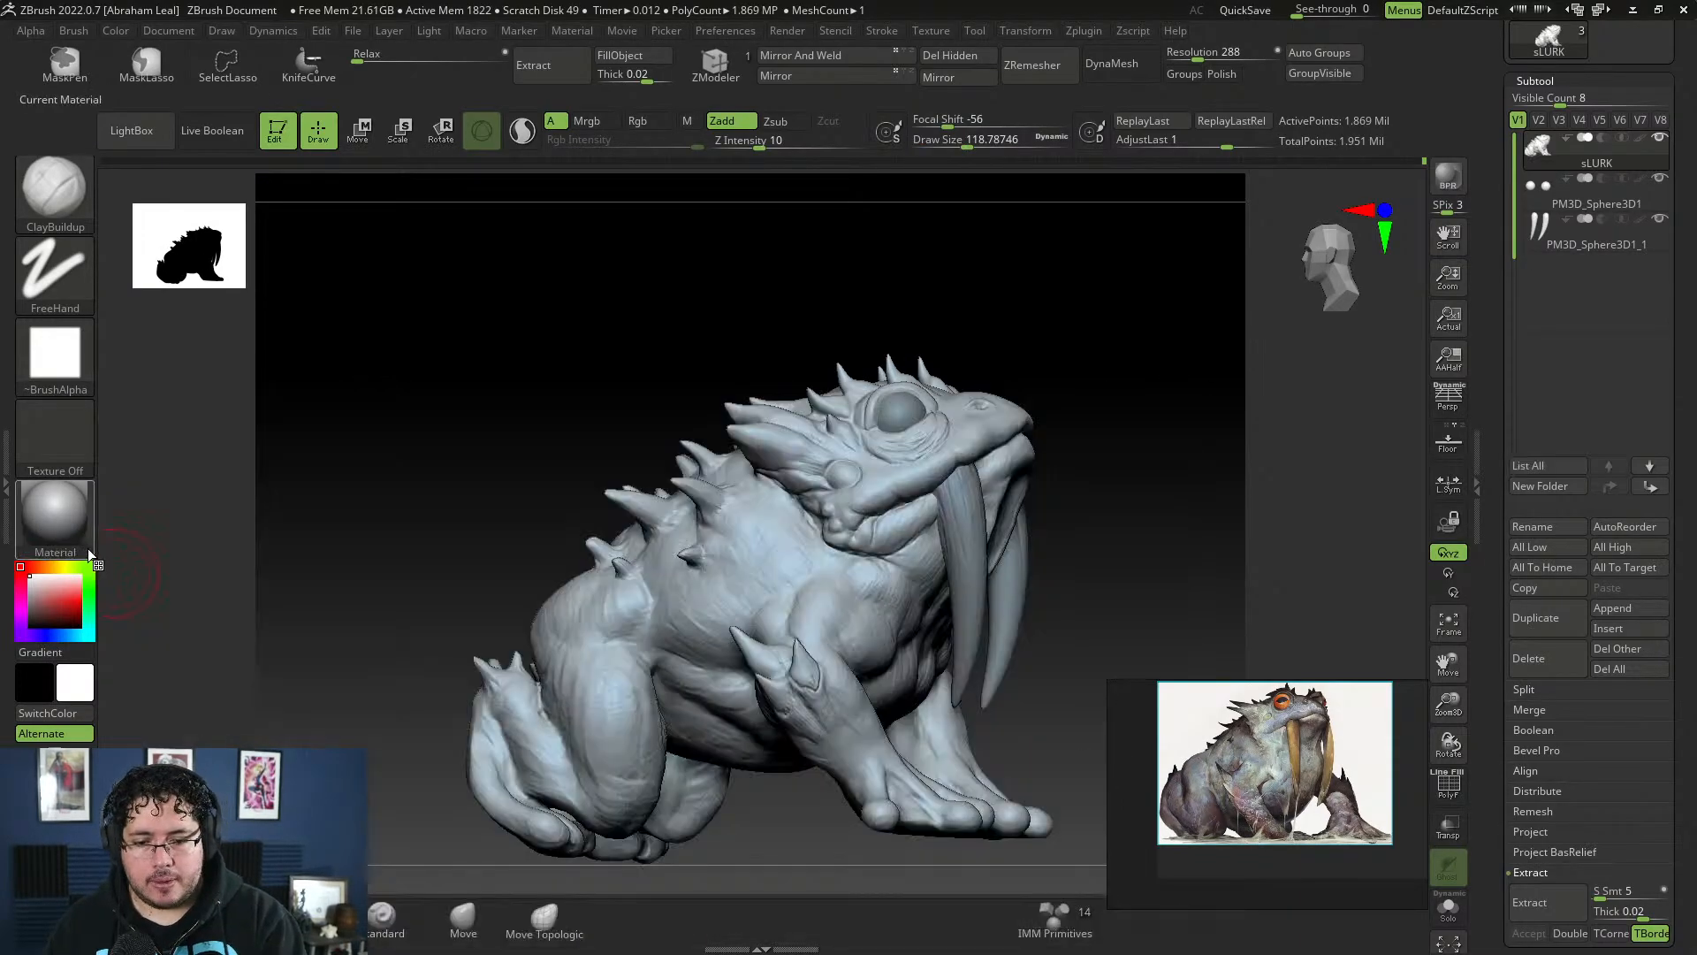
{"action": "left_click", "coordinate": [87, 553]}
{"action": "left_click", "coordinate": [566, 908]}
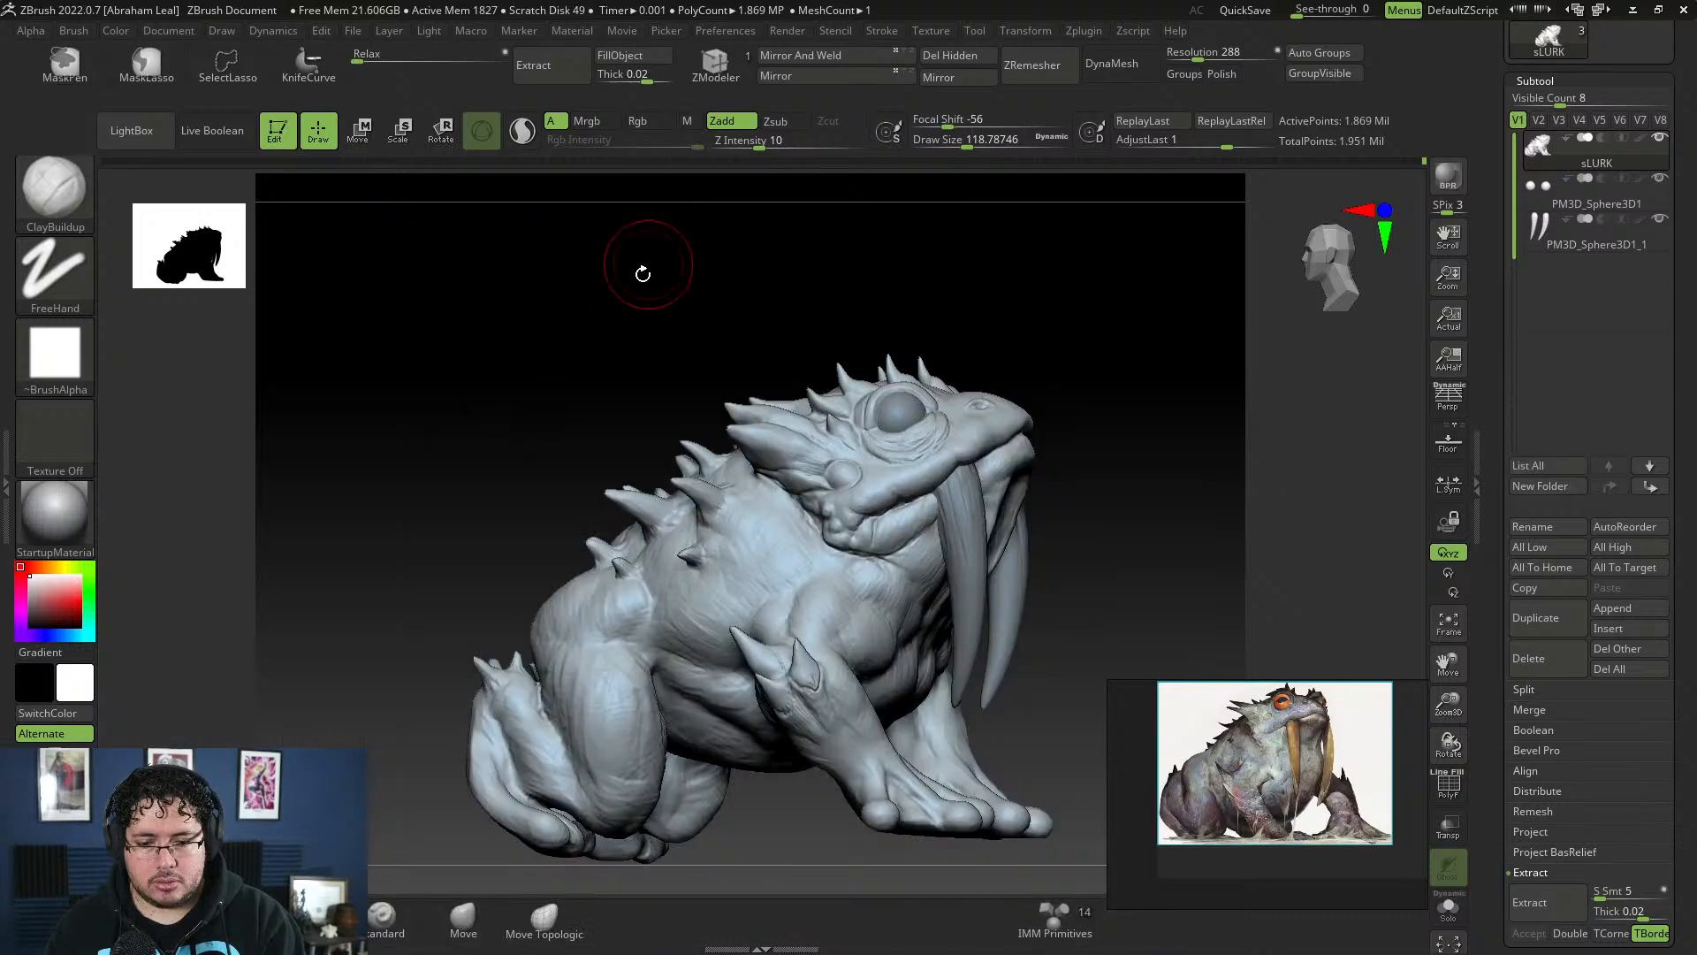
{"action": "left_click_drag", "start_coordinate": [643, 273], "coordinate": [681, 292]}
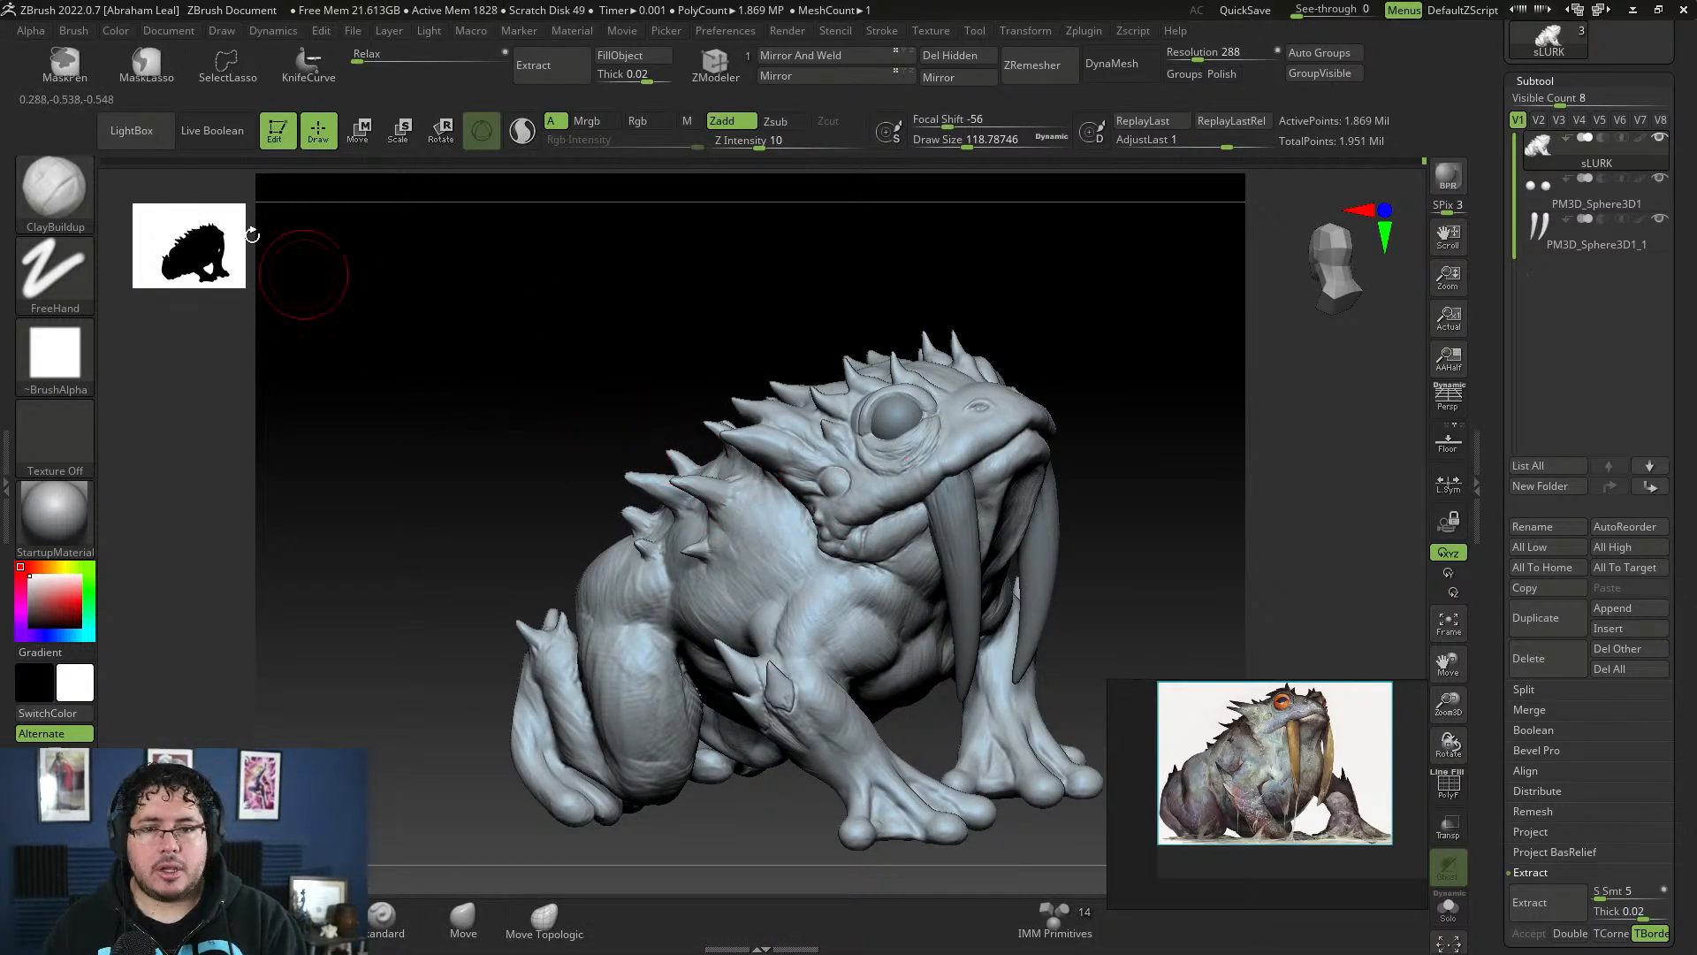
{"action": "key", "text": "comma"}
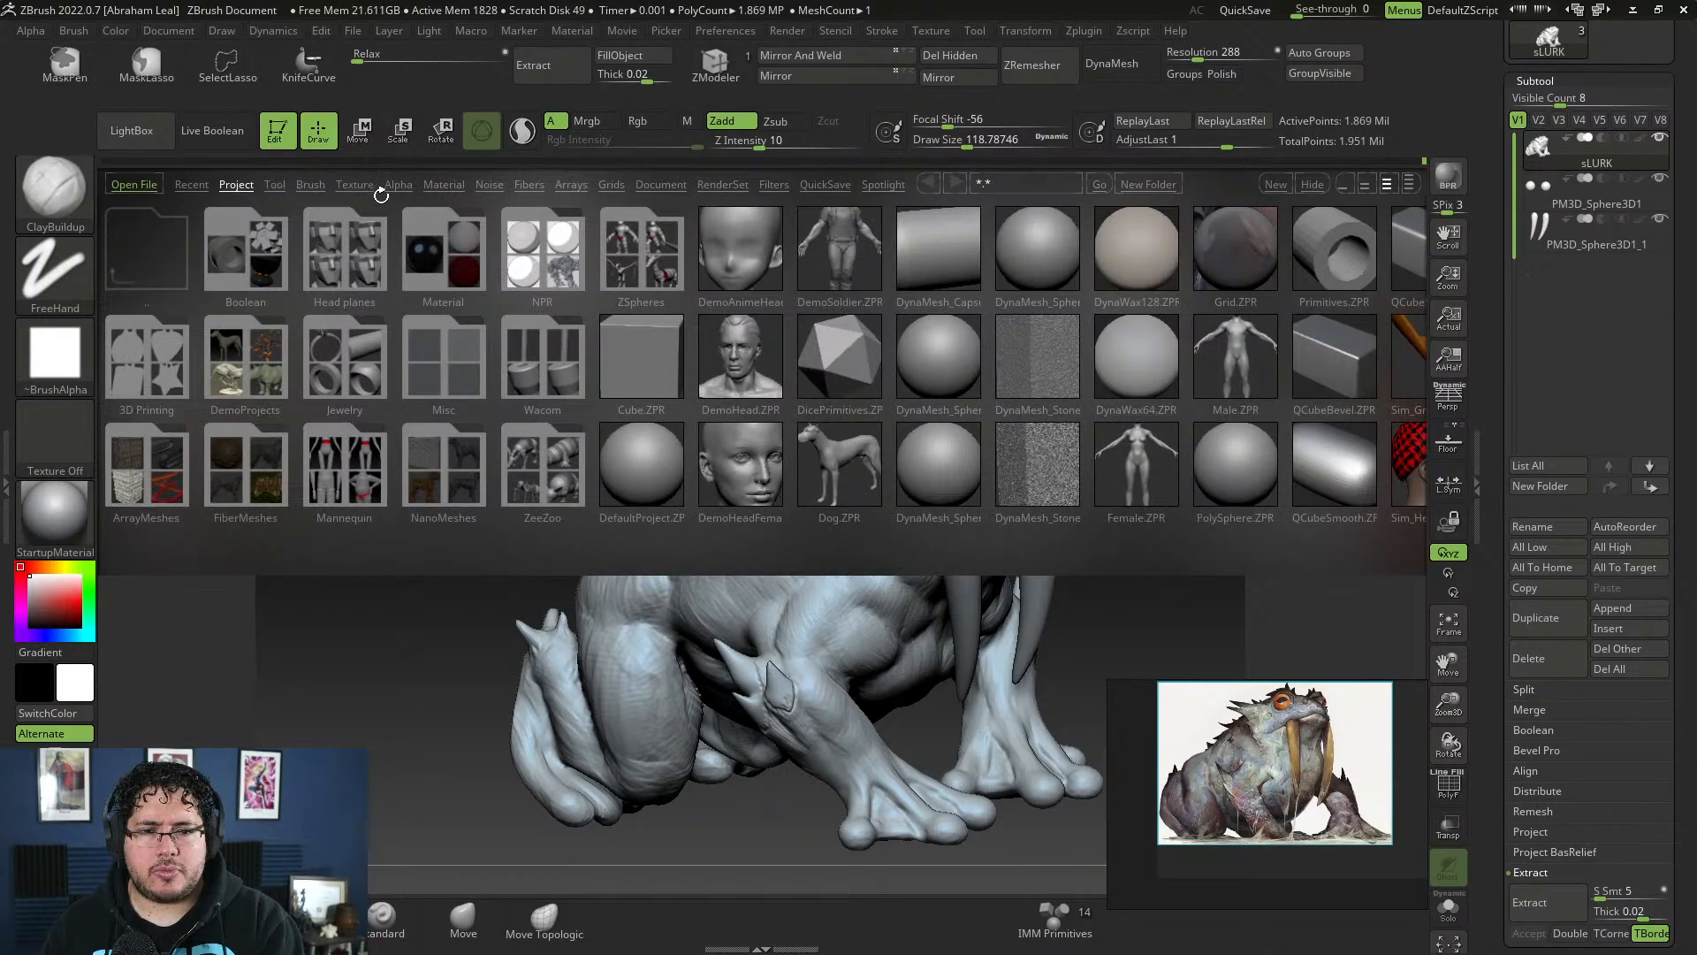
{"action": "left_click", "coordinate": [443, 185]}
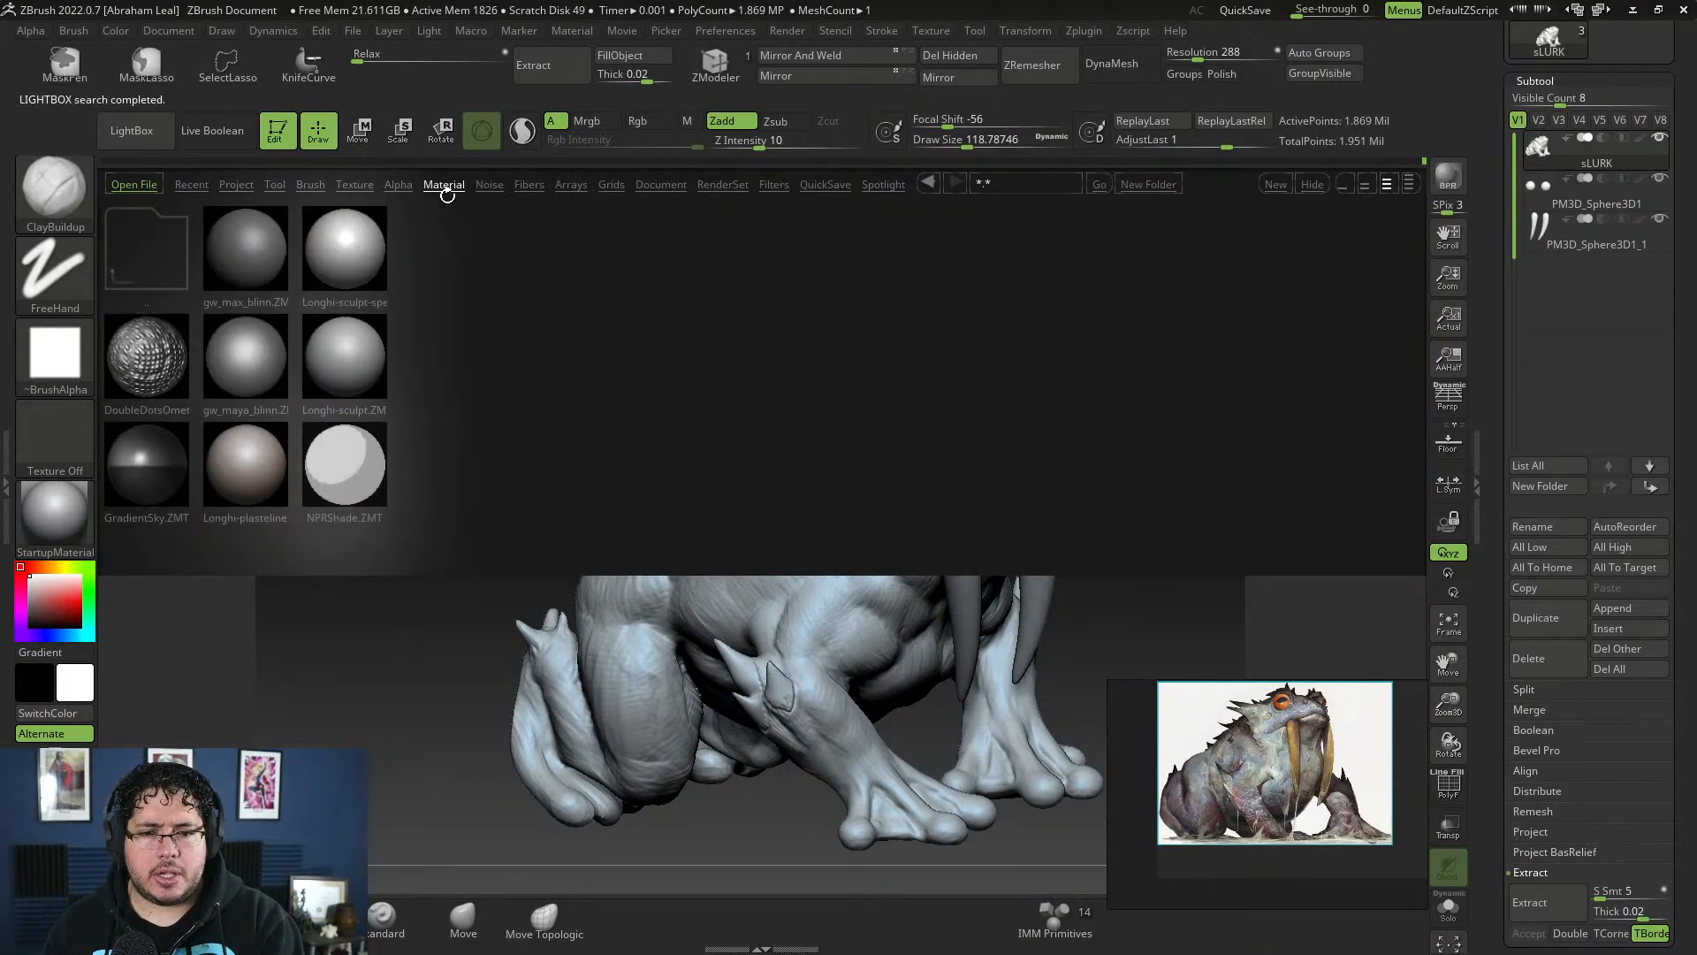
{"action": "double_click", "coordinate": [358, 353]}
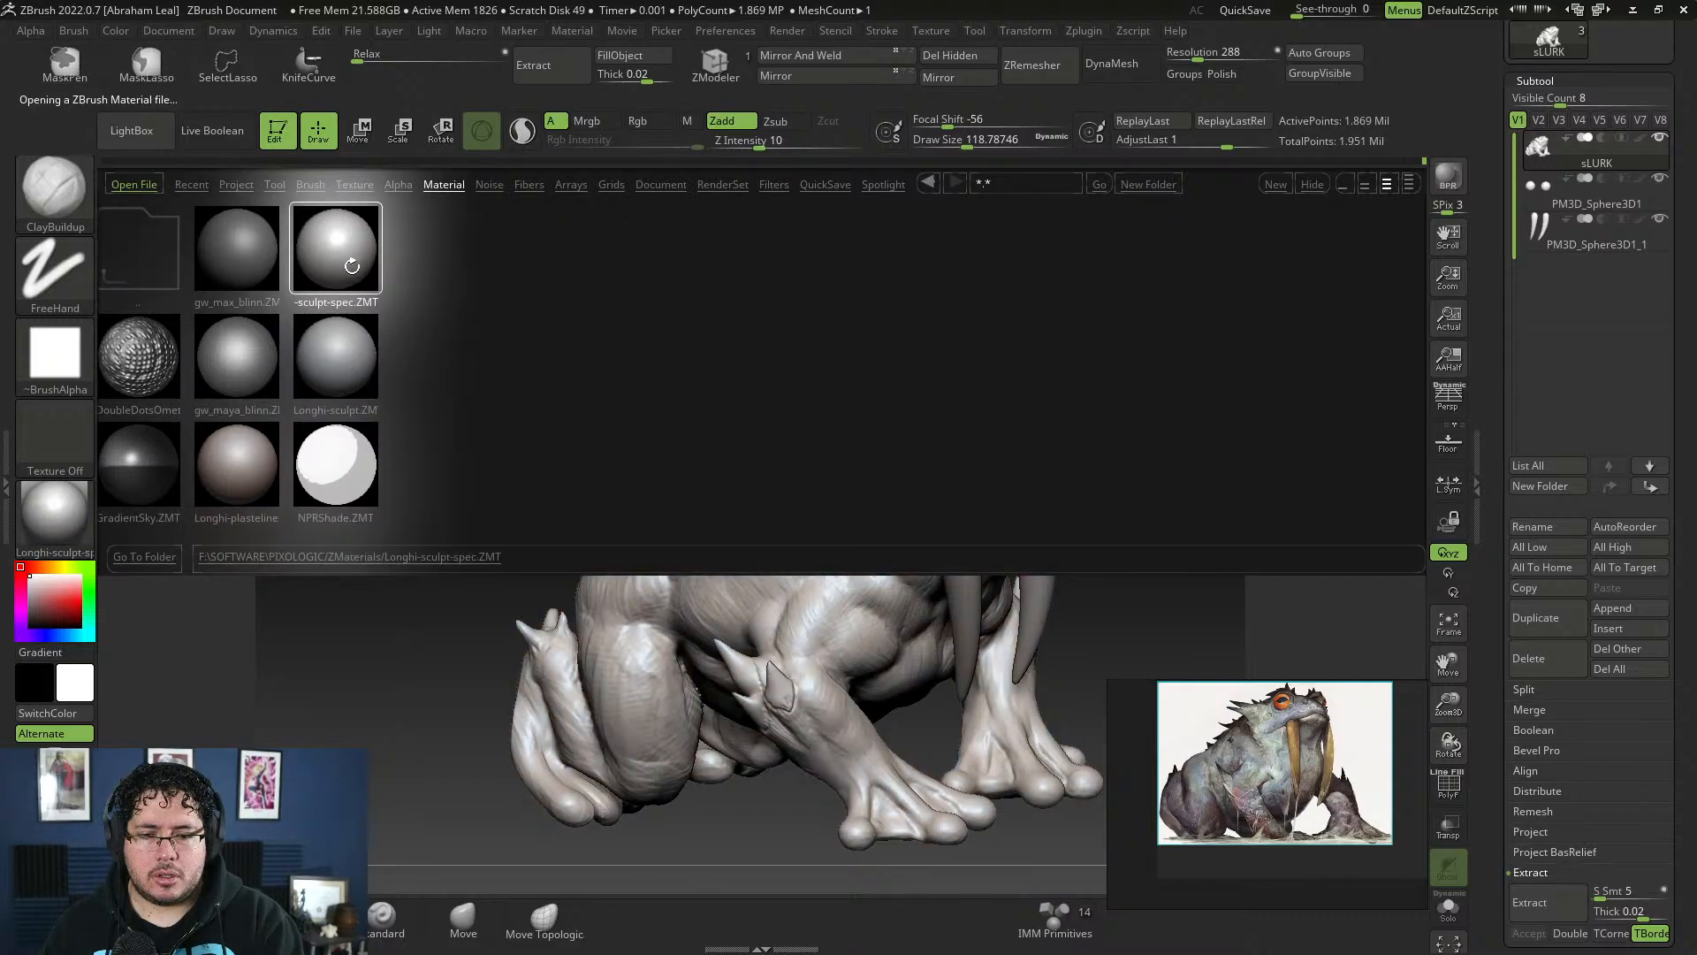
{"action": "double_click", "coordinate": [258, 482]}
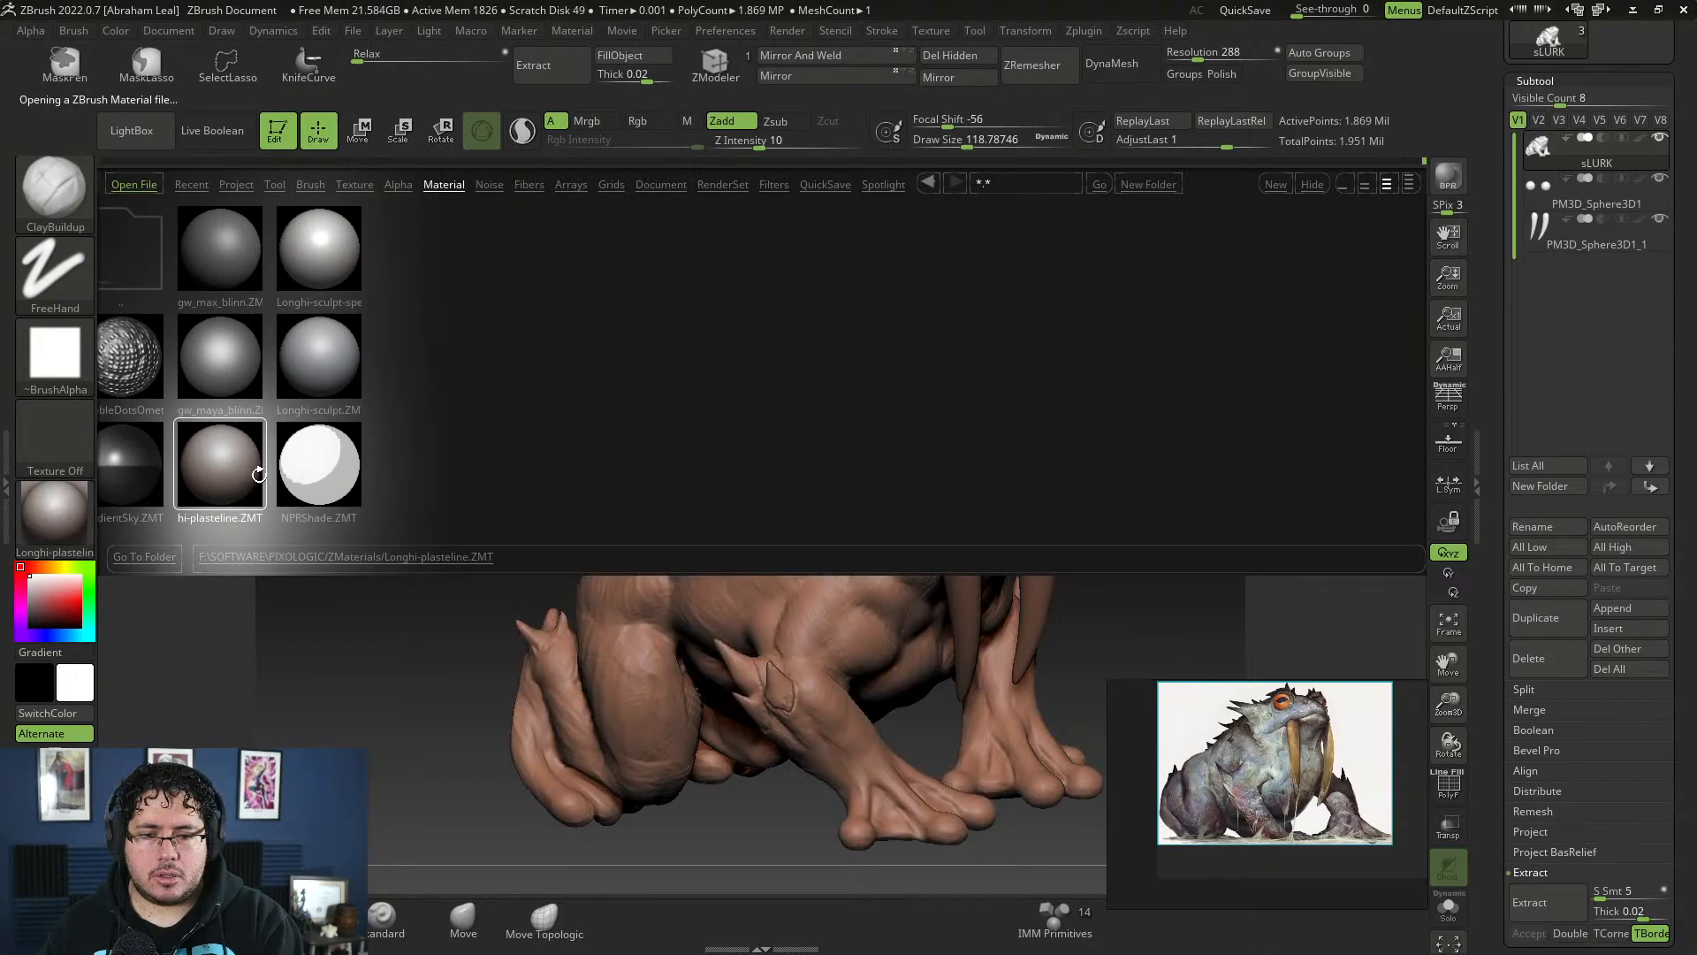
{"action": "double_click", "coordinate": [329, 344]}
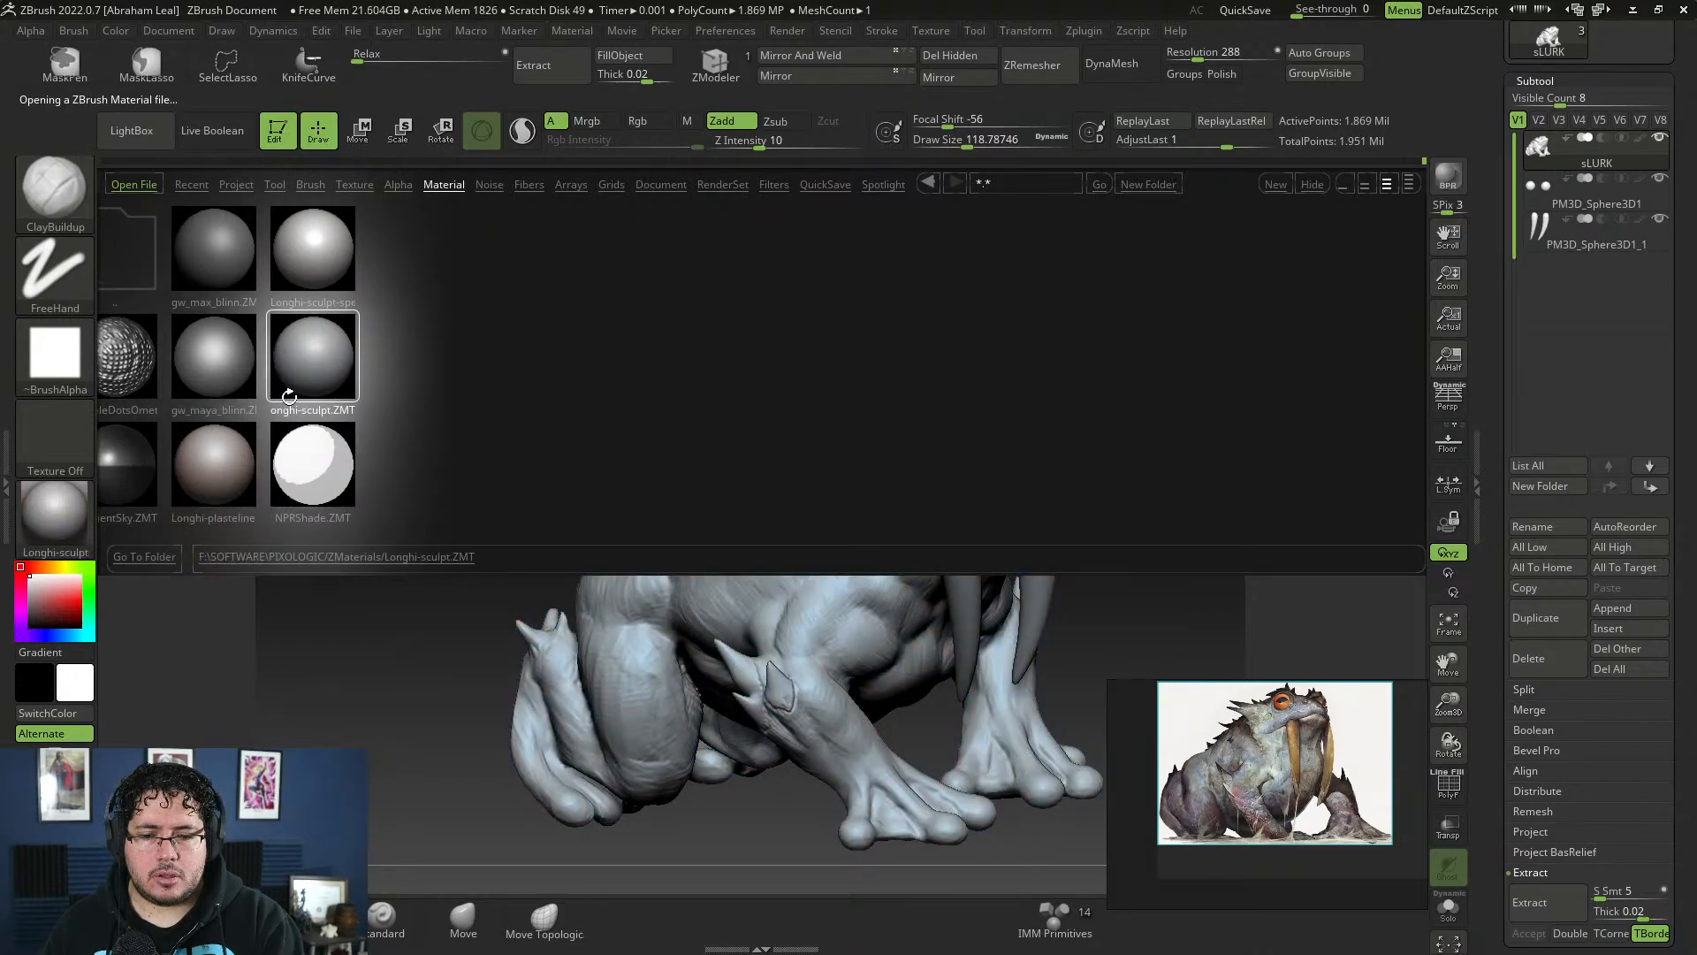
{"action": "double_click", "coordinate": [337, 253]}
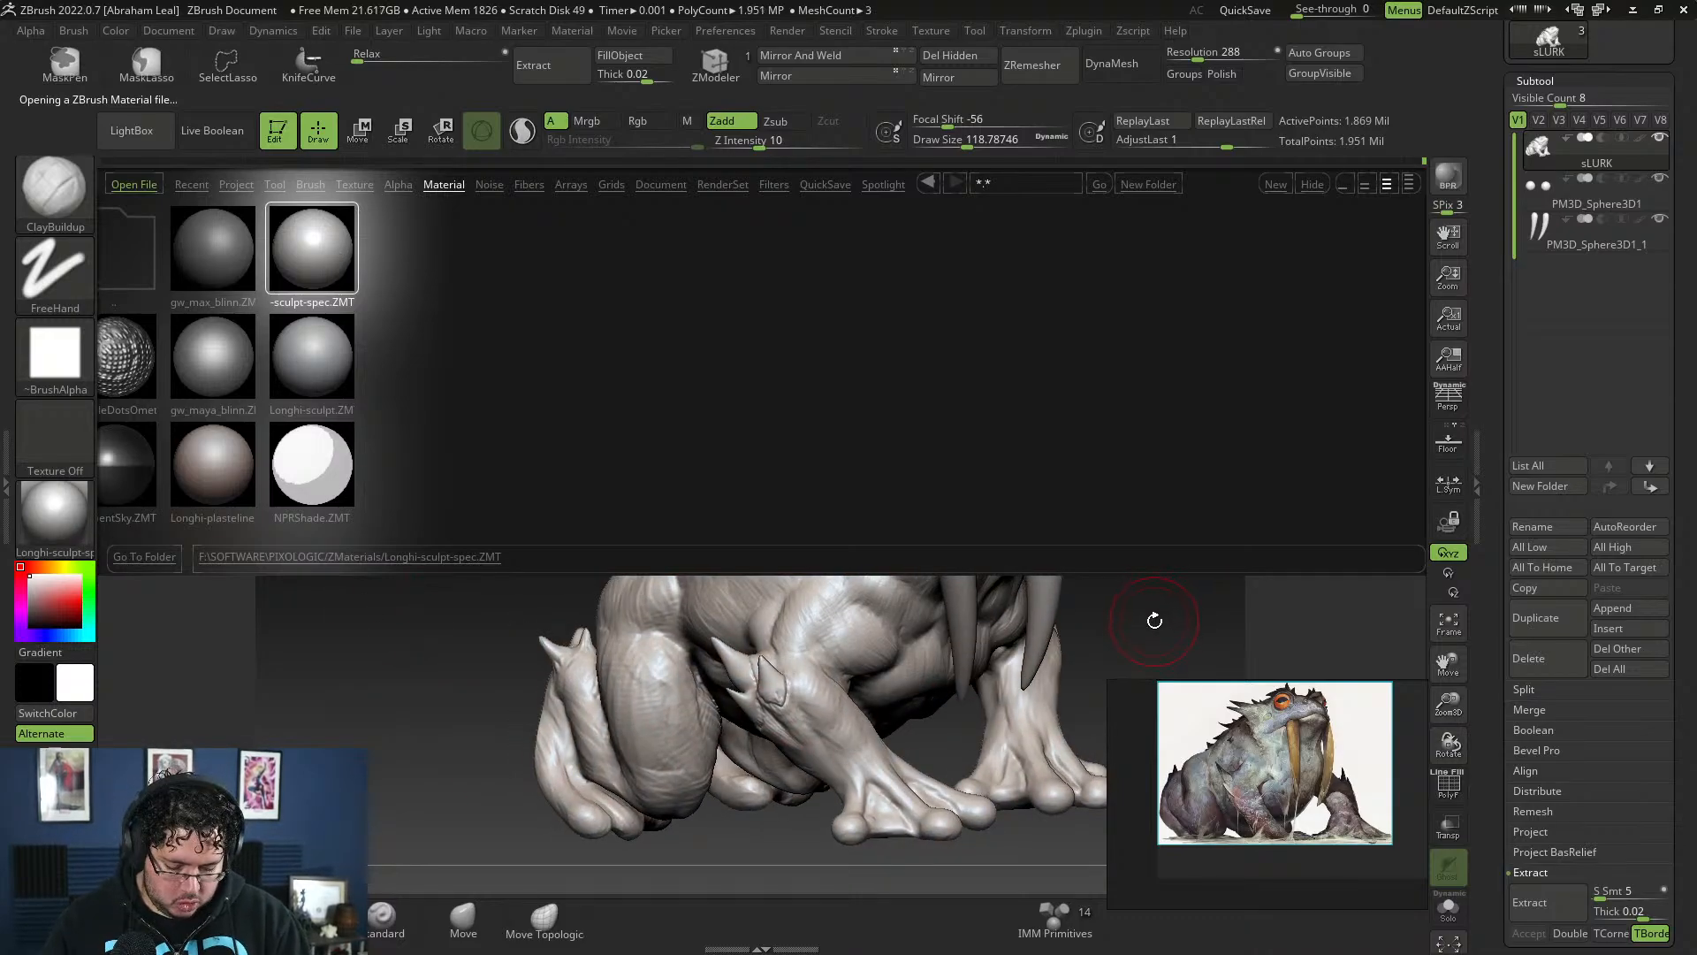
{"action": "key", "text": "comma"}
- Sculpt the lower lip and mouth area between the tusk bases with ClayBuildup at a draw size of about 56
{"action": "mouse_move", "coordinate": [1152, 617]}
{"action": "left_mouse_down", "text": "alt"}
{"action": "mouse_move", "coordinate": [1148, 534]}
{"action": "mouse_move", "coordinate": [1198, 520]}
{"action": "mouse_move", "coordinate": [993, 462]}
{"action": "left_mouse_up", "text": "alt"}
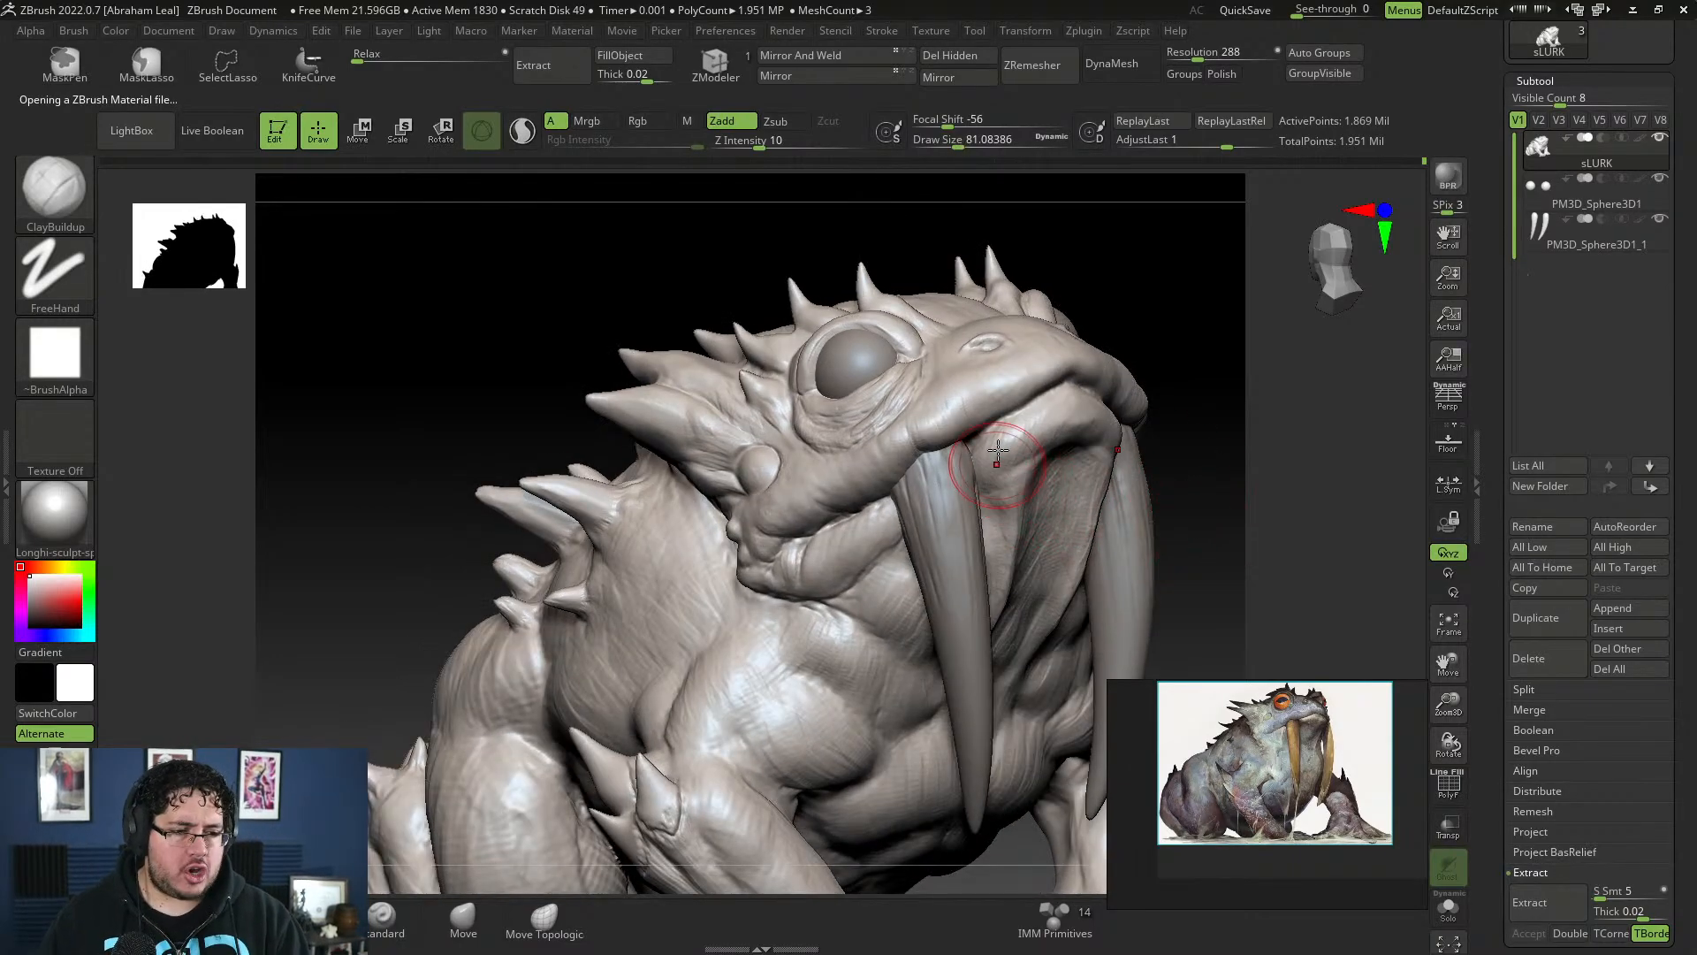
{"action": "key", "text": "bracketleft"}
{"action": "key", "text": "bracketleft"}
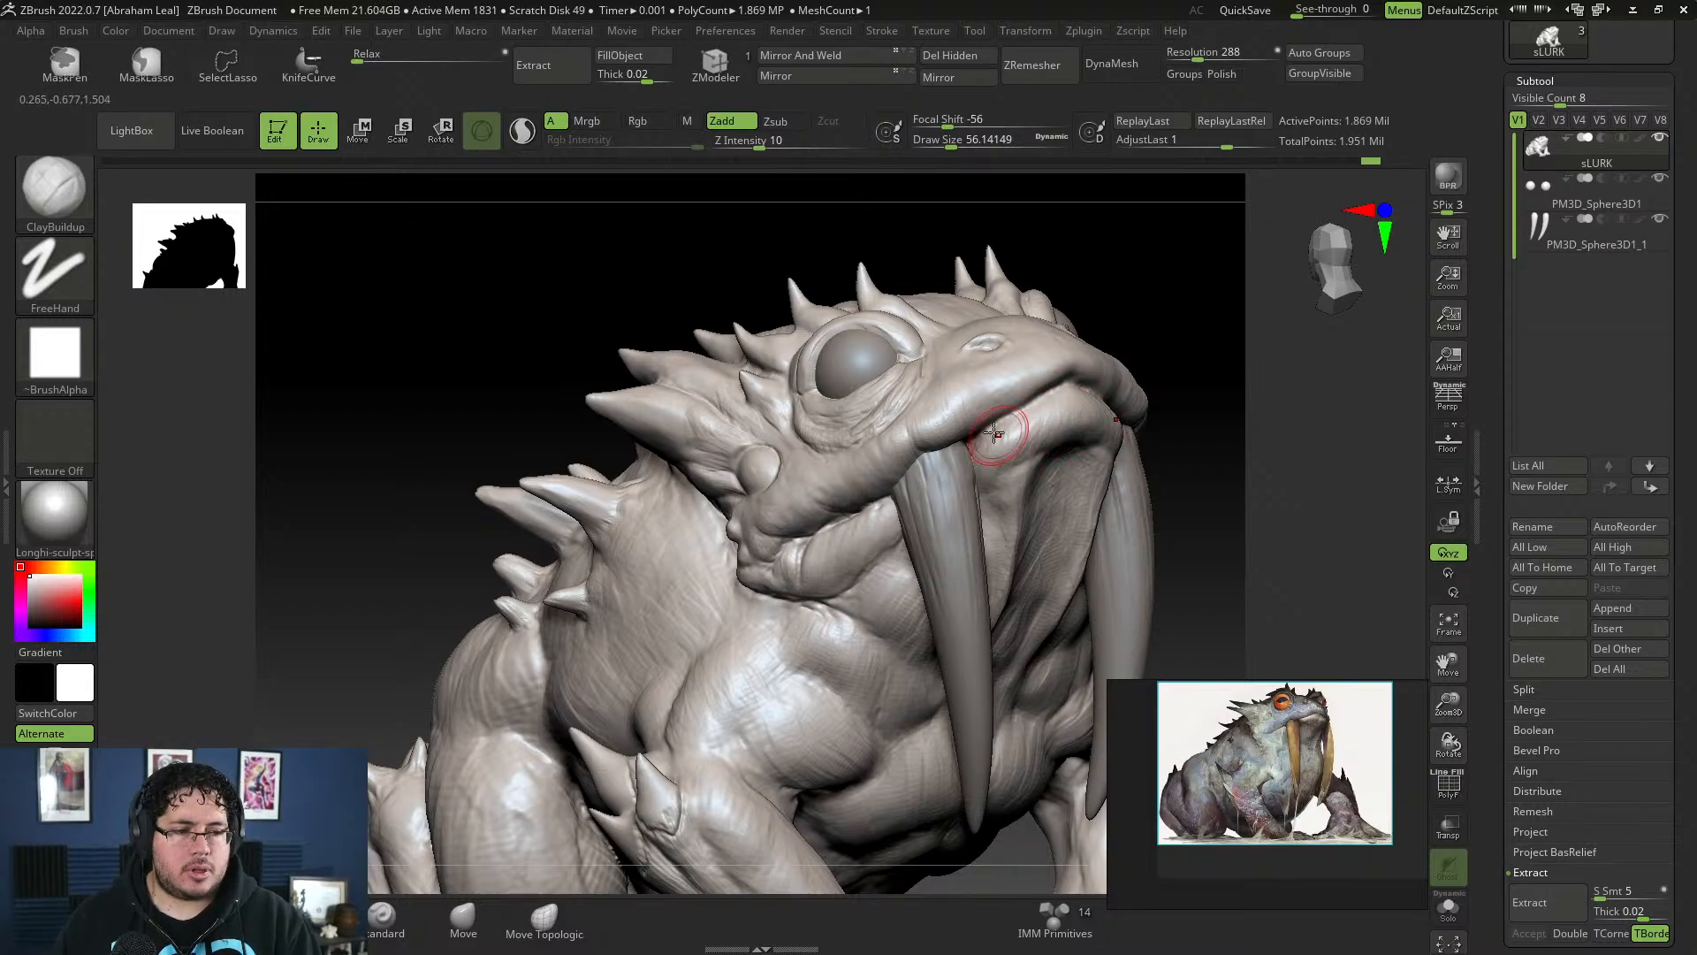
{"action": "left_click_drag", "start_coordinate": [1006, 433], "coordinate": [992, 460]}
{"action": "left_click_drag", "start_coordinate": [1229, 301], "coordinate": [1123, 308]}
{"action": "left_click_drag", "start_coordinate": [1075, 415], "coordinate": [1018, 461]}
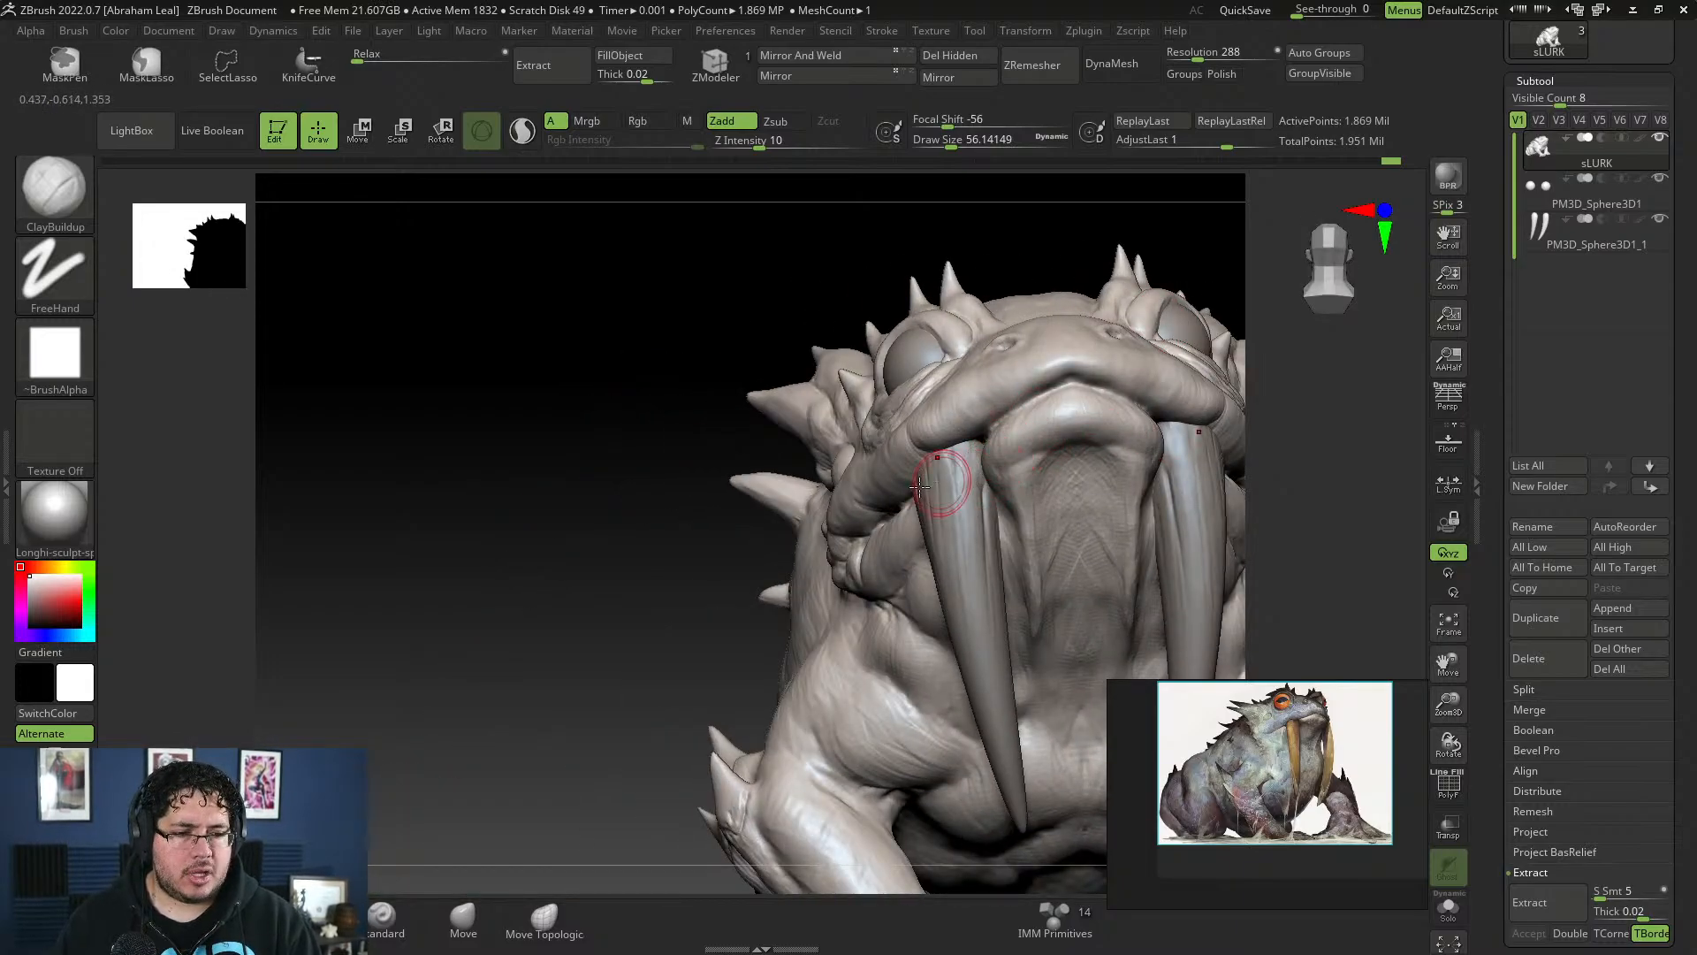
{"action": "mouse_move", "coordinate": [1115, 240]}
{"action": "left_mouse_down"}
{"action": "mouse_move", "coordinate": [1083, 328]}
{"action": "mouse_move", "coordinate": [964, 477]}
{"action": "left_mouse_up"}
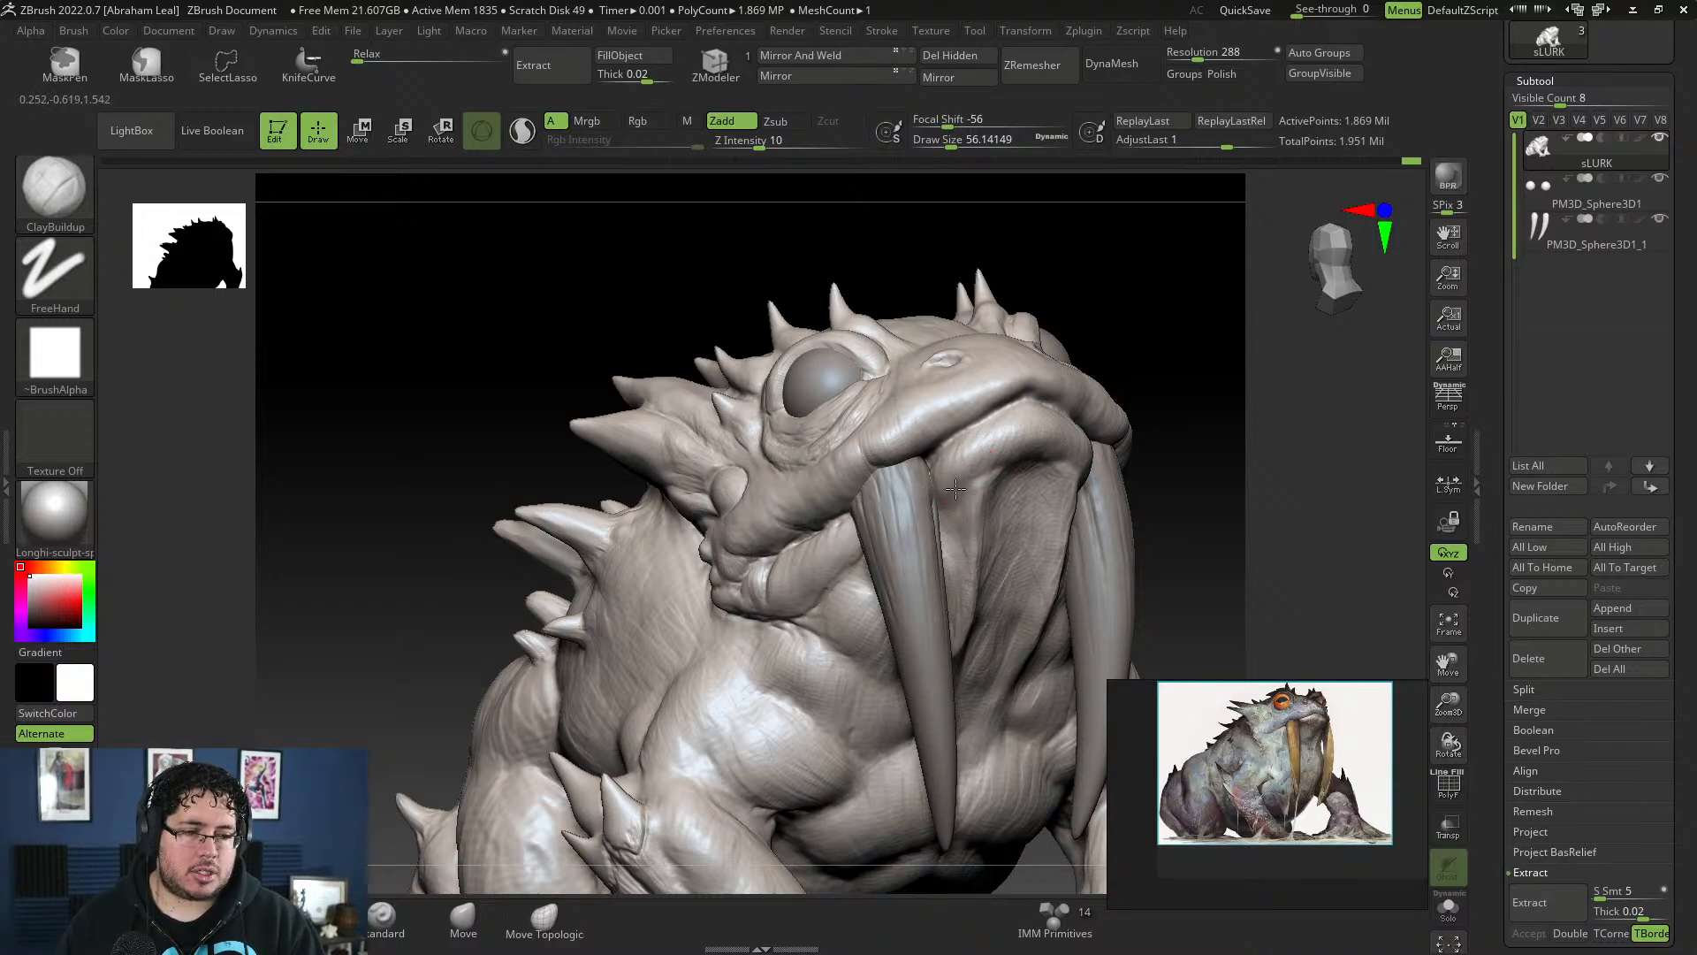
- Build up skin folds on the neck above the front shoulder with ClayBuildup at a draw size of about 78
{"action": "left_click_drag", "start_coordinate": [1149, 416], "coordinate": [1034, 379]}
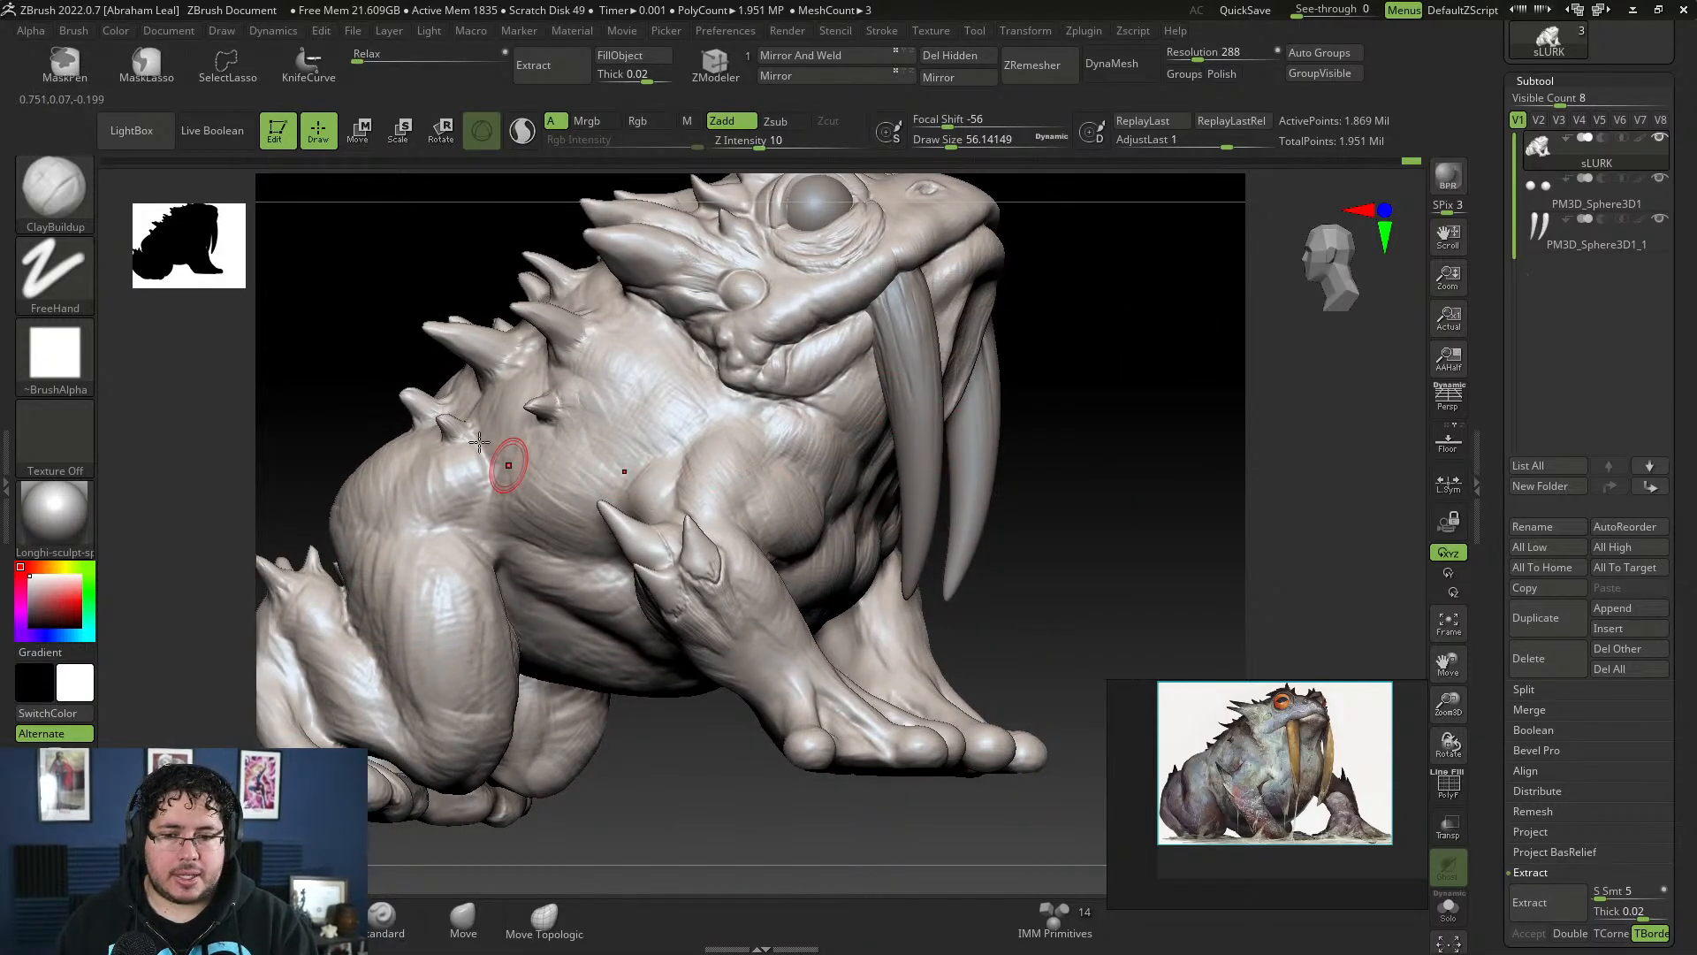
{"action": "key", "text": "space"}
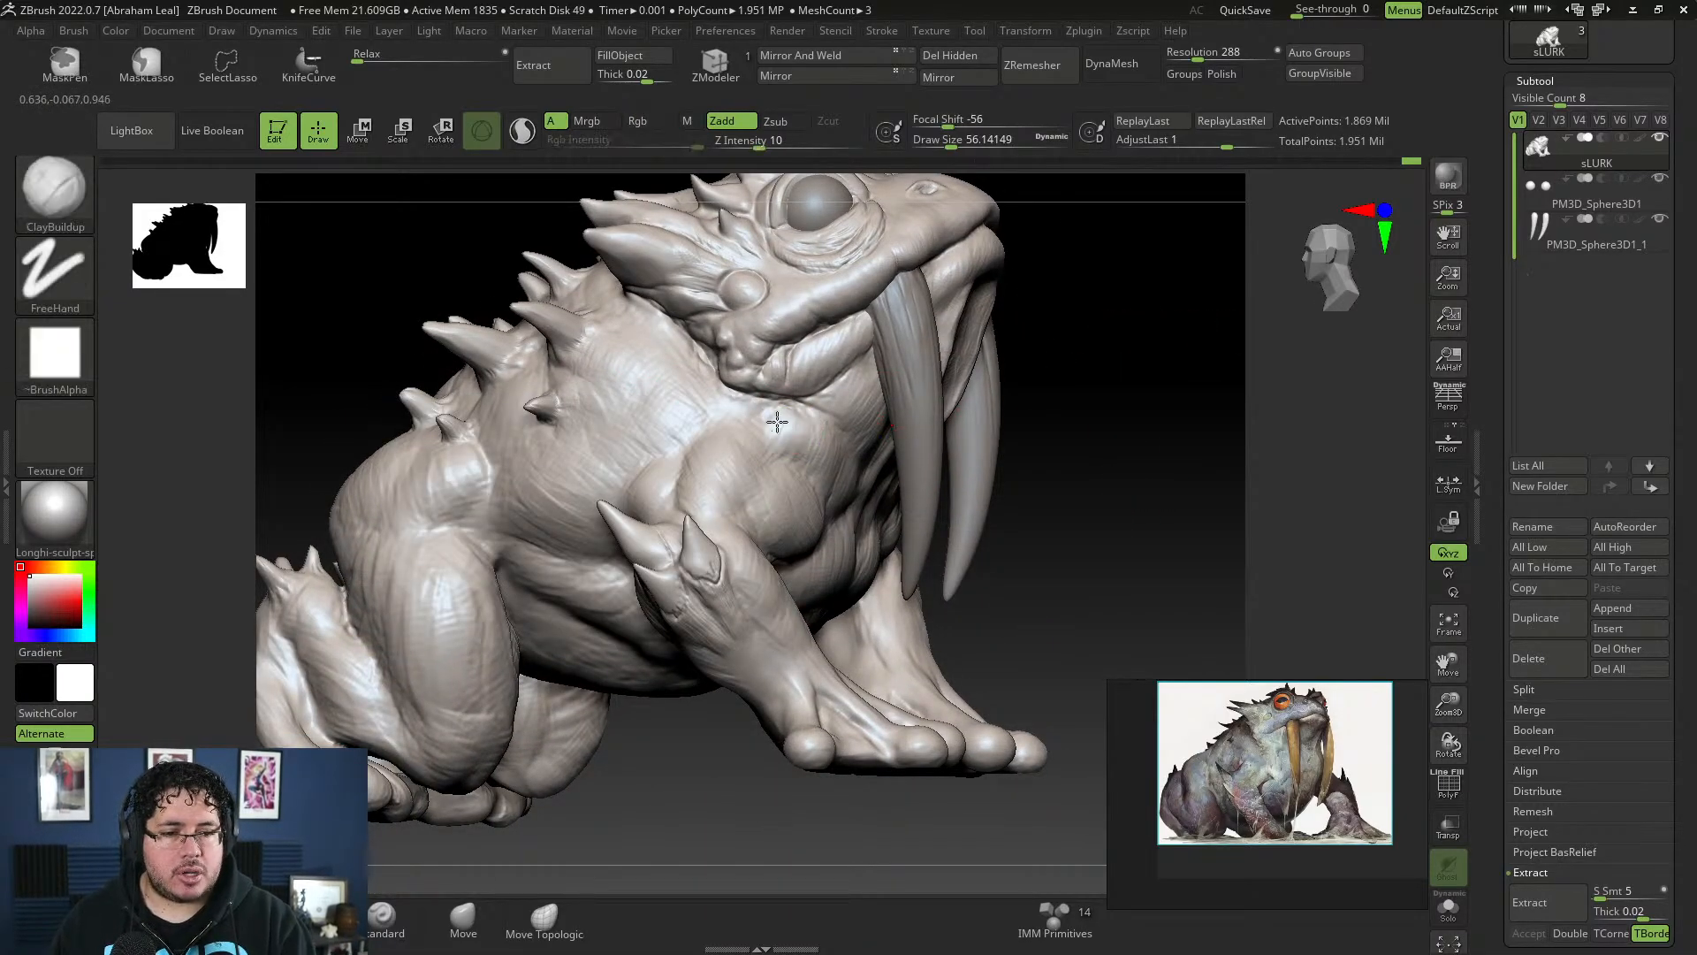
{"action": "key", "text": "space"}
{"action": "left_click_drag", "start_coordinate": [794, 430], "coordinate": [807, 428]}
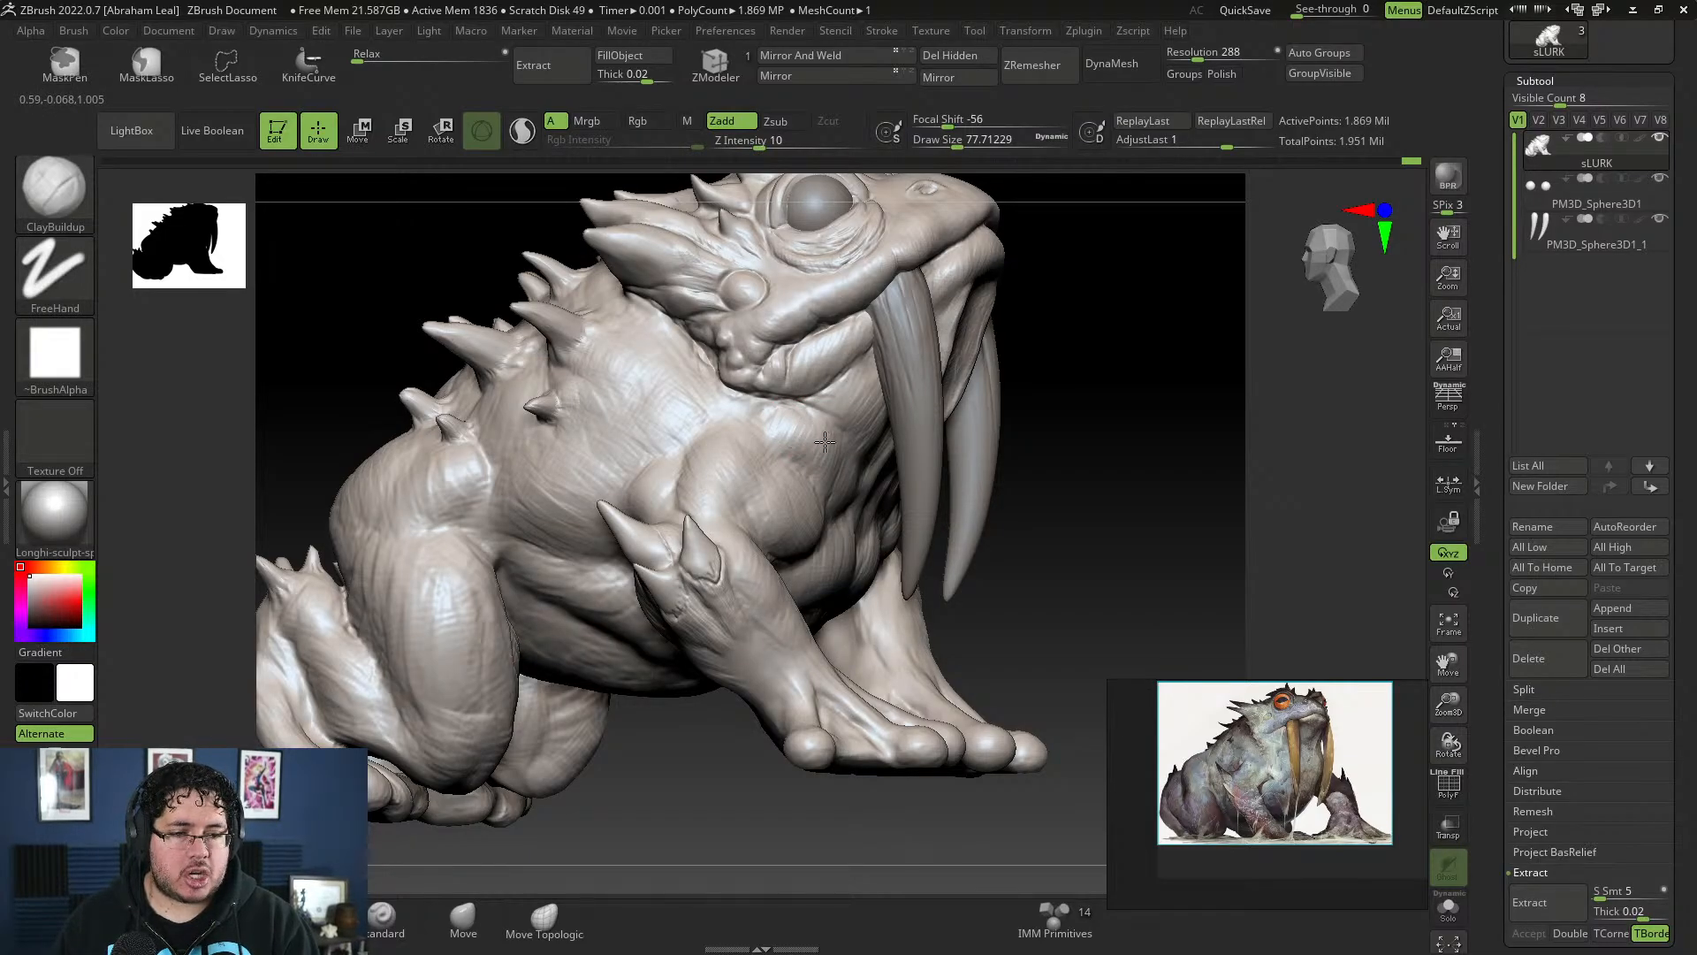
- Tint the creature a light blue-grey by setting the current colour to RGB 176, 197, 209
{"action": "mouse_move", "coordinate": [54, 593]}
{"action": "left_mouse_down"}
{"action": "mouse_move", "coordinate": [89, 590]}
{"action": "mouse_move", "coordinate": [88, 631]}
{"action": "mouse_move", "coordinate": [46, 588]}
{"action": "left_mouse_up"}
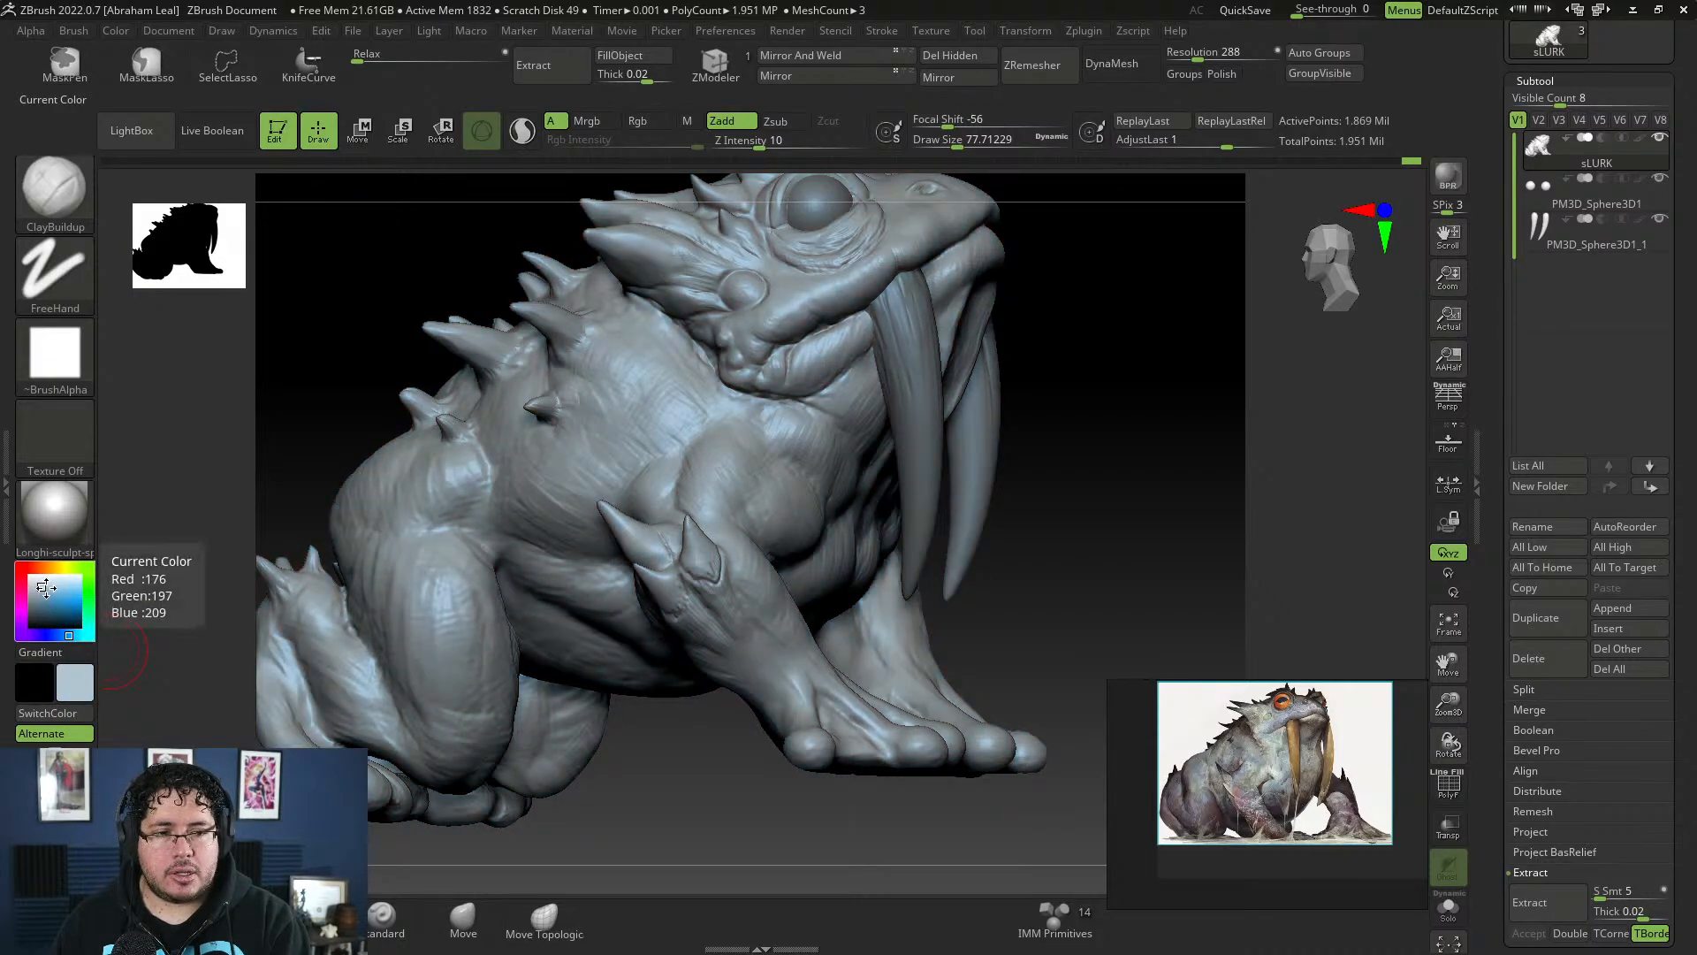
{"action": "mouse_move", "coordinate": [1088, 531]}
{"action": "left_mouse_down"}
{"action": "mouse_move", "coordinate": [1167, 553]}
{"action": "mouse_move", "coordinate": [1129, 523]}
{"action": "mouse_move", "coordinate": [1179, 469]}
{"action": "mouse_move", "coordinate": [1189, 485]}
{"action": "left_mouse_up"}
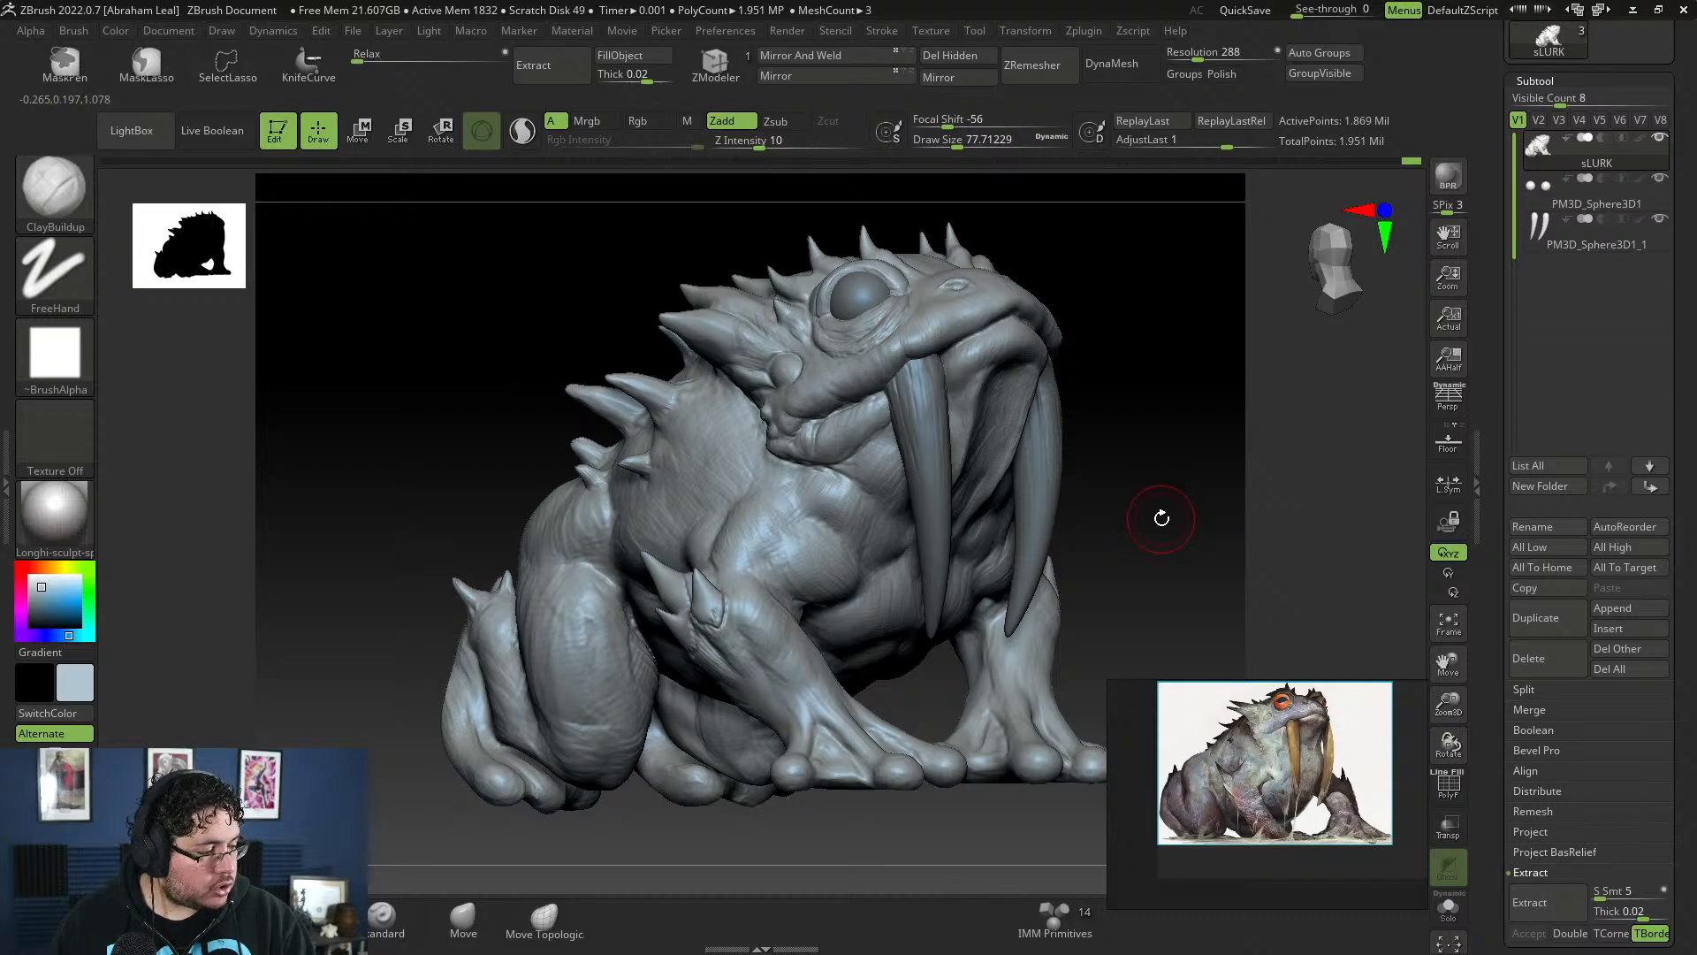
{"action": "left_click_drag", "start_coordinate": [1160, 504], "coordinate": [1202, 451]}
- Sculpt the fold beneath the jaw corner and the nearby lip bumps with ClayBuildup at a draw size of about 51
{"action": "key", "text": "s"}
{"action": "left_click_drag", "start_coordinate": [782, 418], "coordinate": [736, 425]}
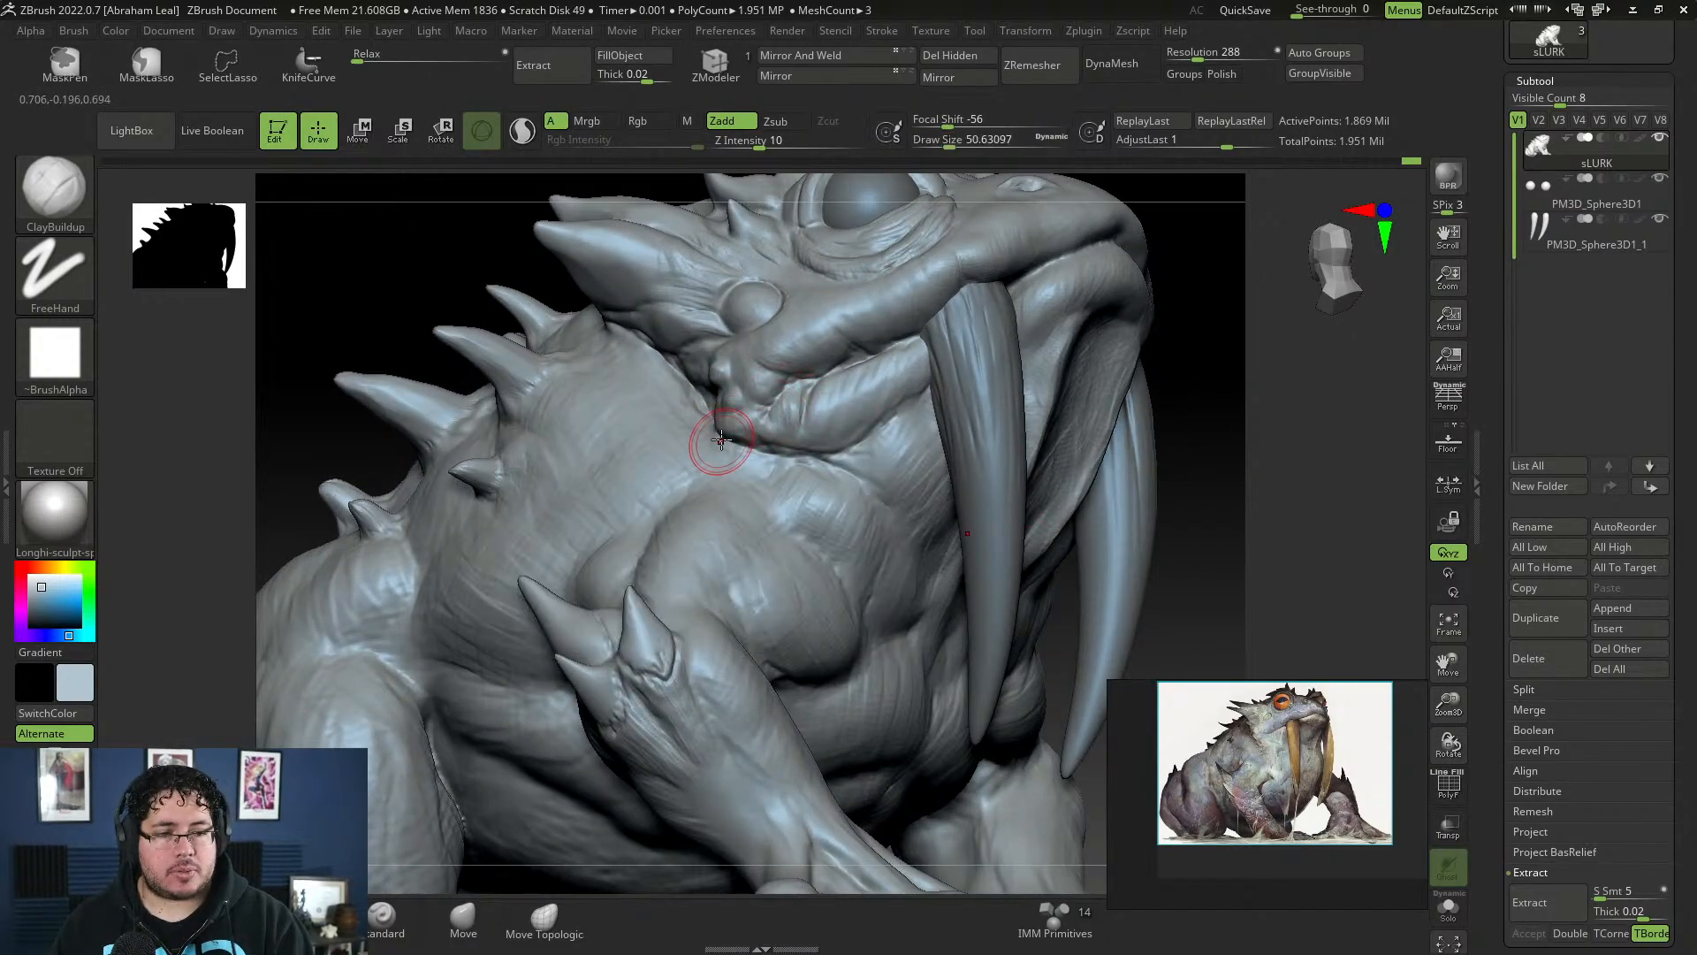
{"action": "mouse_move", "coordinate": [1167, 292]}
{"action": "left_mouse_down"}
{"action": "mouse_move", "coordinate": [1186, 250]}
{"action": "mouse_move", "coordinate": [1185, 265]}
{"action": "left_mouse_up"}
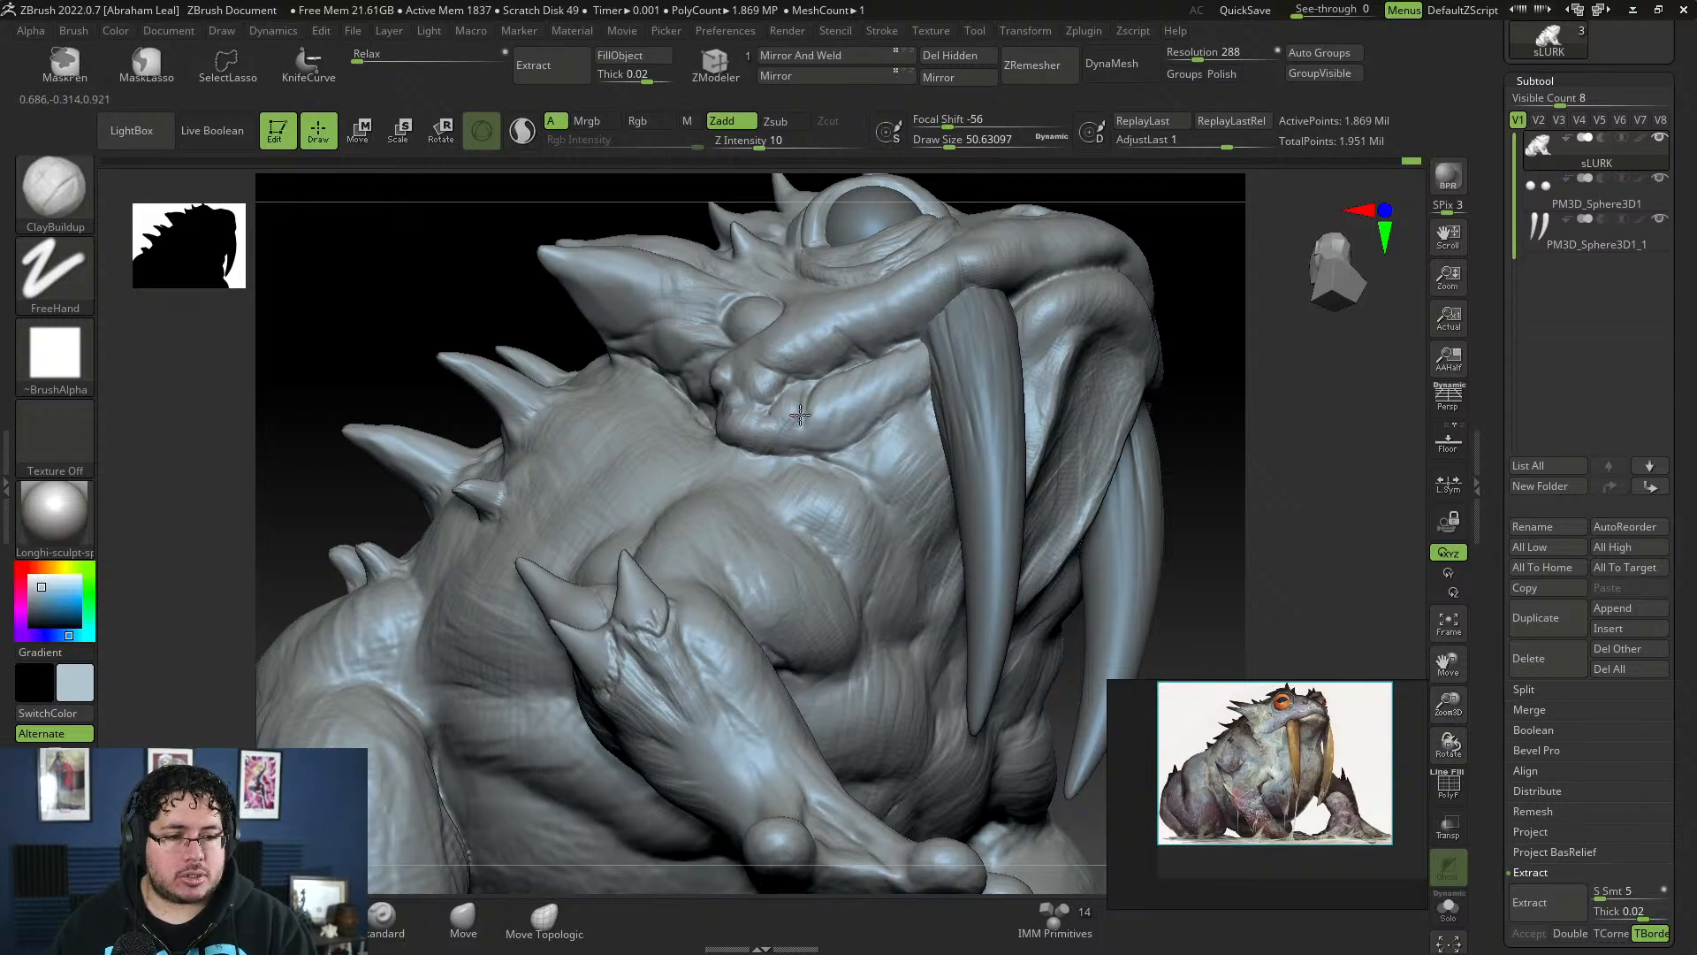
- Build up skin around the small spike on the upper flank with ClayBuildup at a draw size of about 71
{"action": "left_click_drag", "start_coordinate": [1175, 307], "coordinate": [1183, 212], "text": "alt"}
{"action": "left_click_drag", "start_coordinate": [1180, 292], "coordinate": [910, 327]}
{"action": "key", "text": "space"}
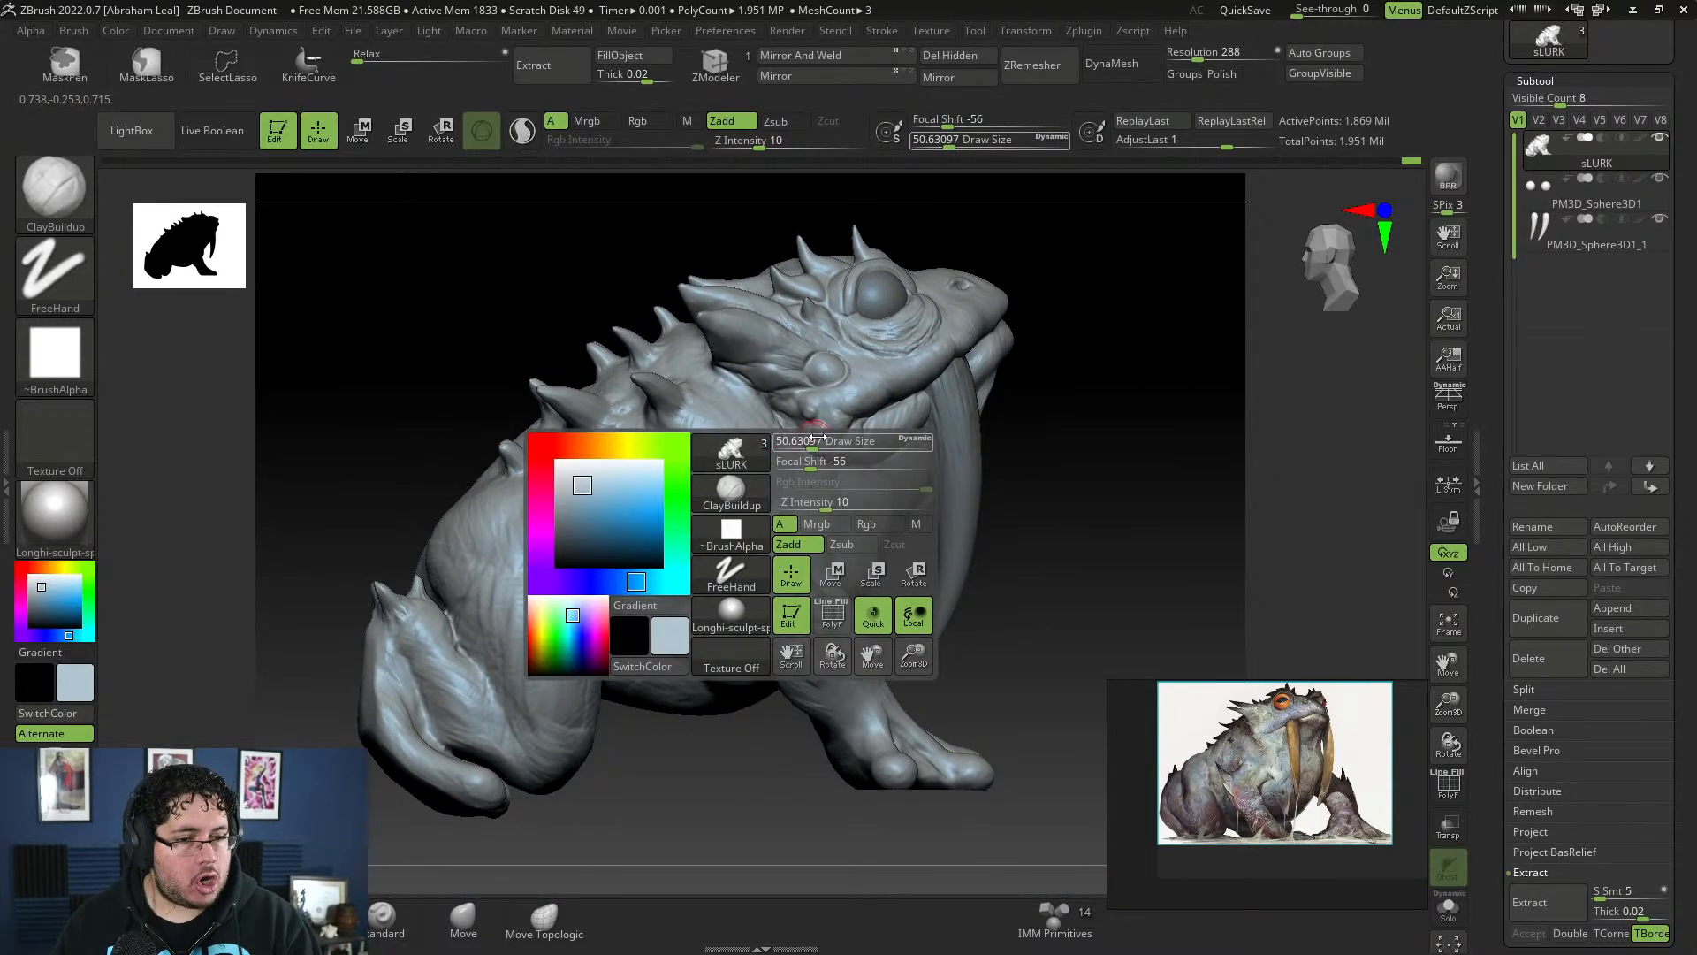
{"action": "left_click_drag", "start_coordinate": [813, 440], "coordinate": [828, 440]}
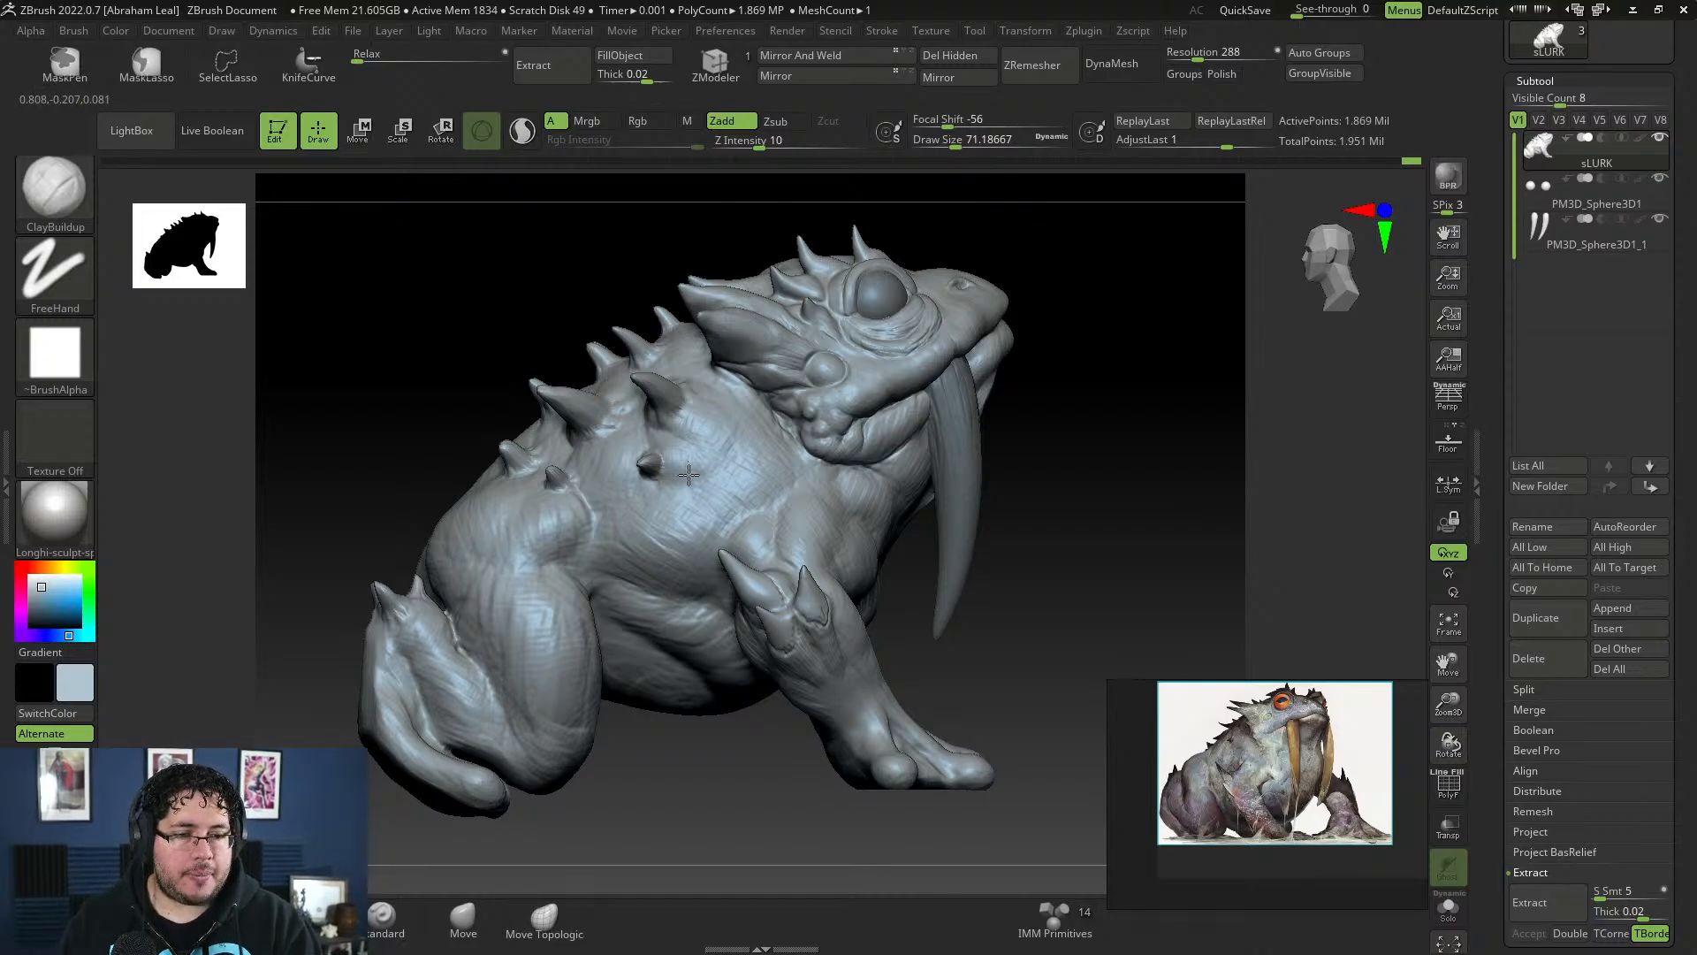
{"action": "left_click_drag", "start_coordinate": [688, 475], "coordinate": [698, 467]}
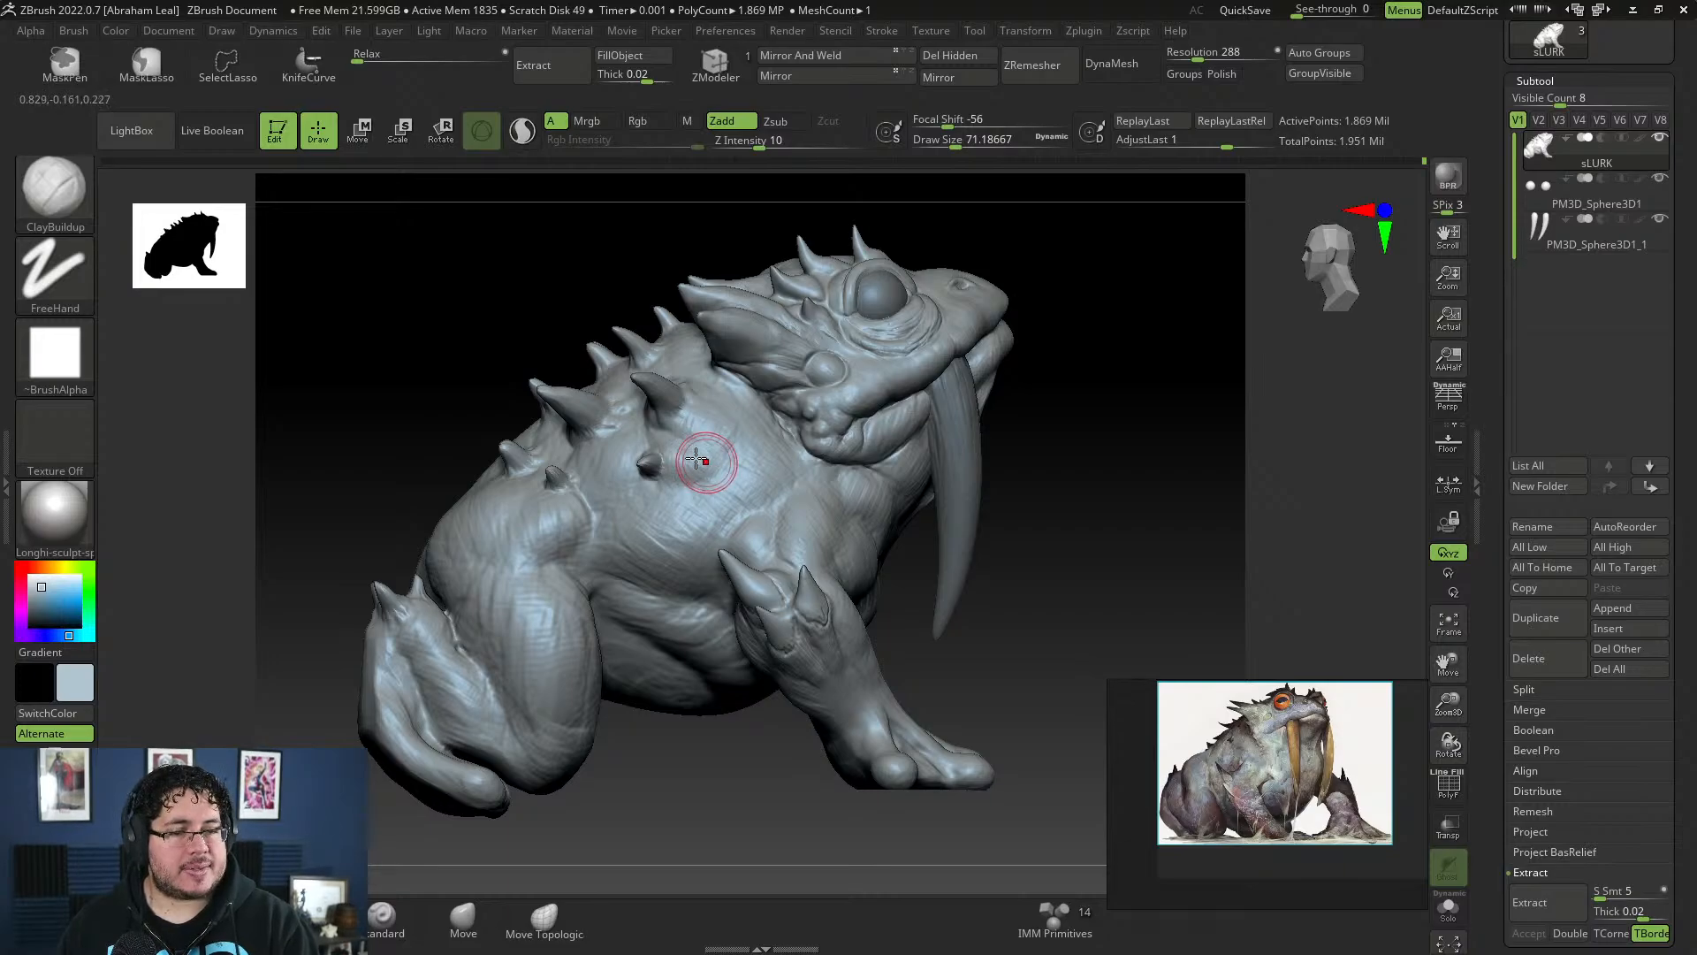
{"action": "mouse_move", "coordinate": [683, 456]}
{"action": "left_mouse_down"}
{"action": "mouse_move", "coordinate": [686, 477]}
{"action": "mouse_move", "coordinate": [697, 463]}
{"action": "left_mouse_up"}
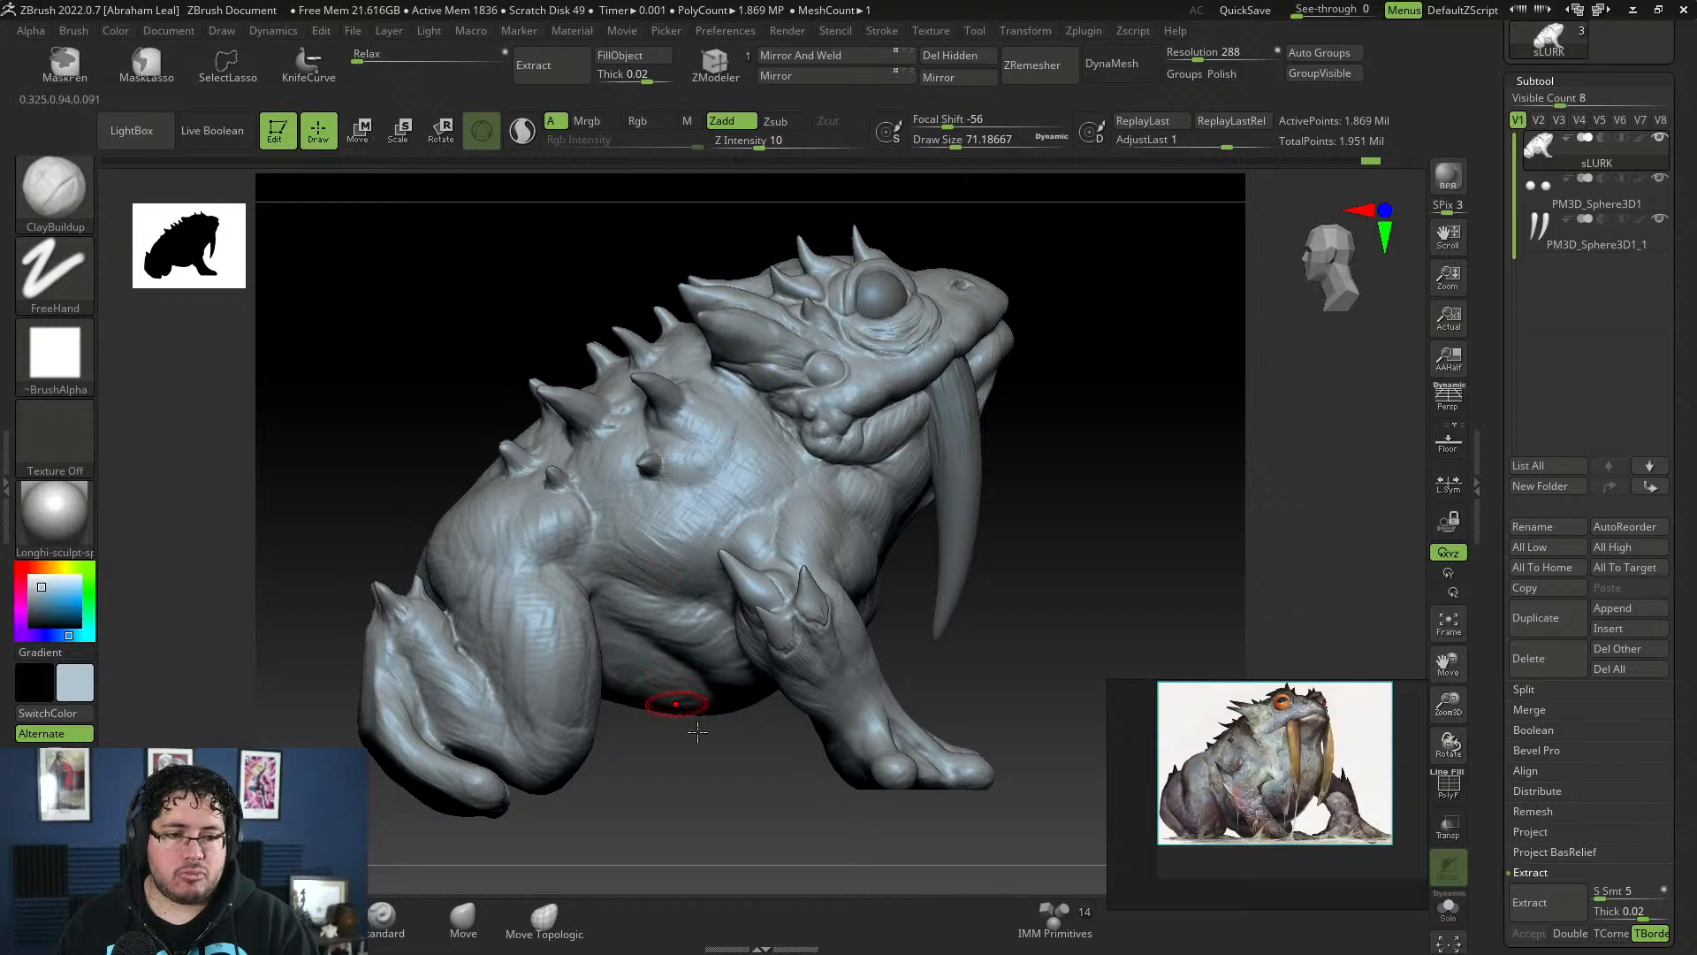
- Sculpt skin folds on the flank between the back spikes and hind leg with ClayBuildup at a draw size of about 88
{"action": "left_click_drag", "start_coordinate": [698, 732], "coordinate": [677, 411]}
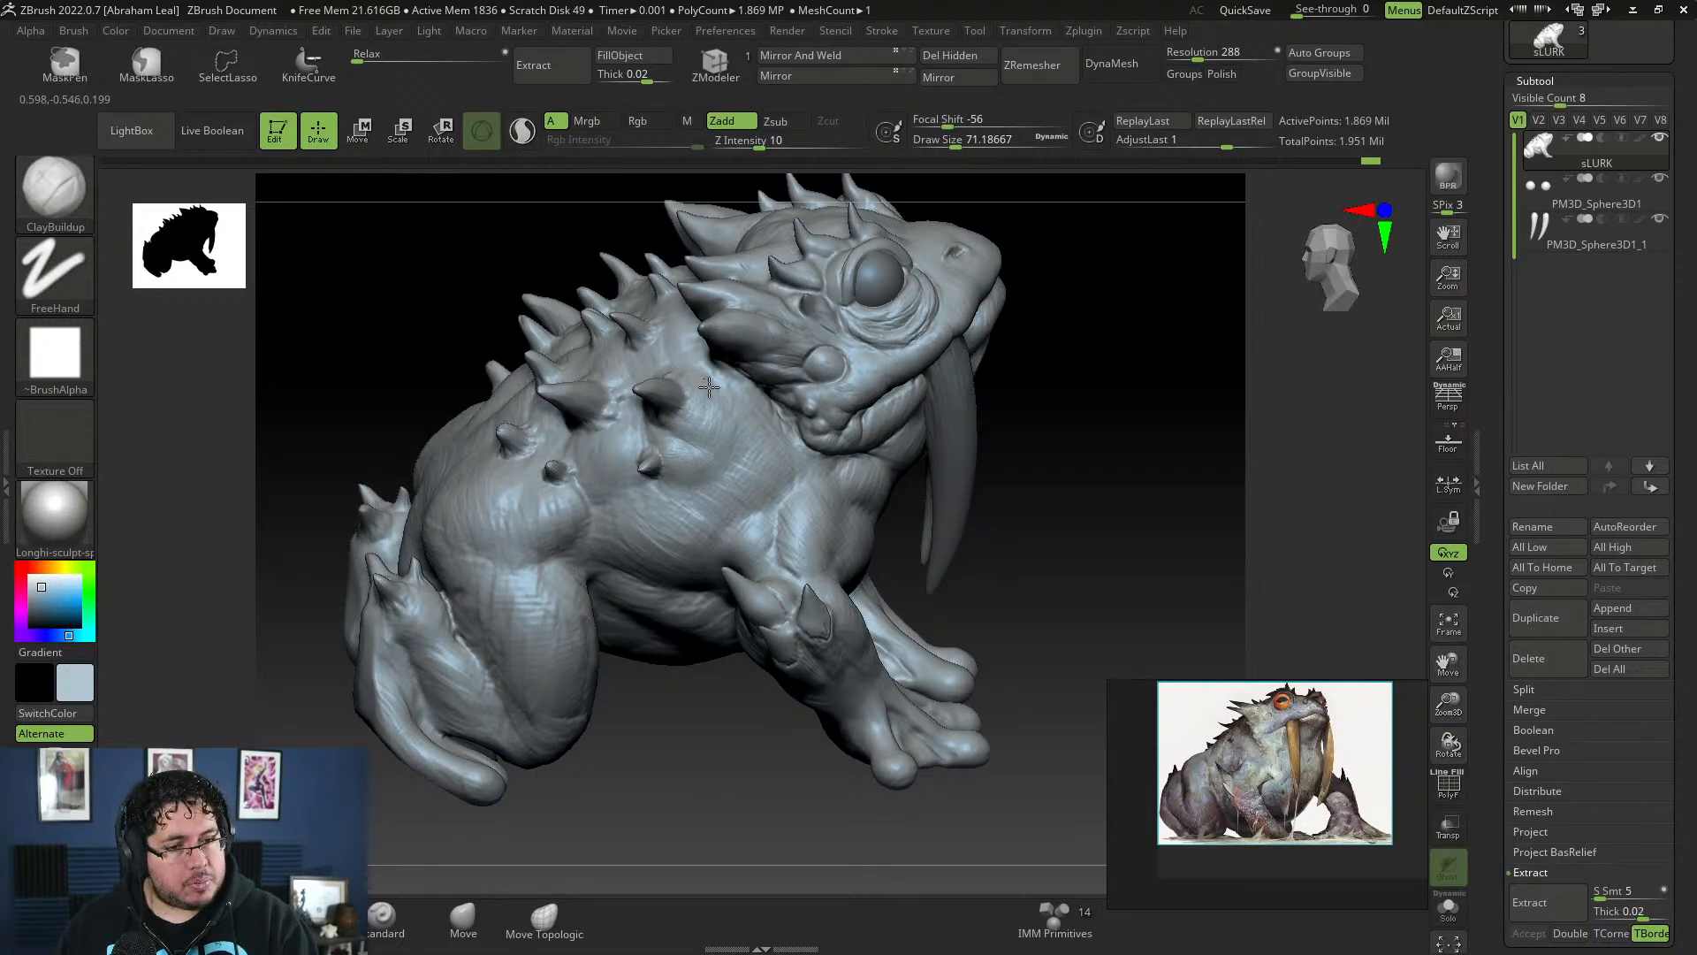
{"action": "left_click_drag", "start_coordinate": [674, 694], "coordinate": [653, 444]}
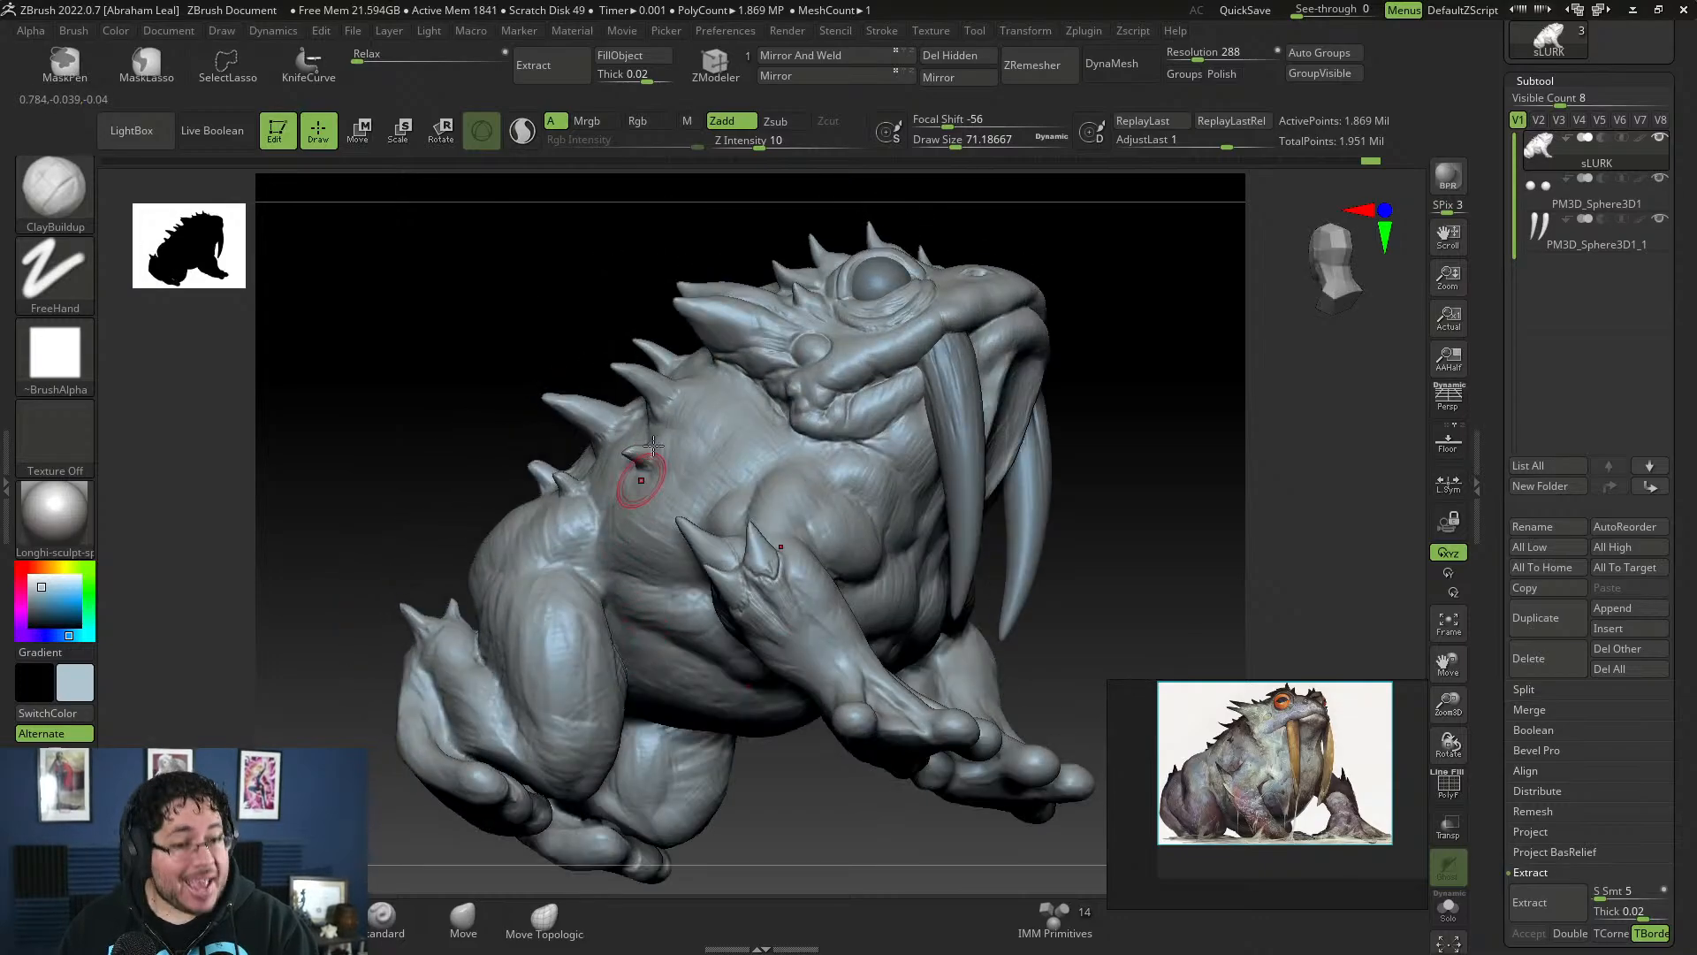
{"action": "left_click_drag", "start_coordinate": [486, 368], "coordinate": [545, 527]}
{"action": "key", "text": "space"}
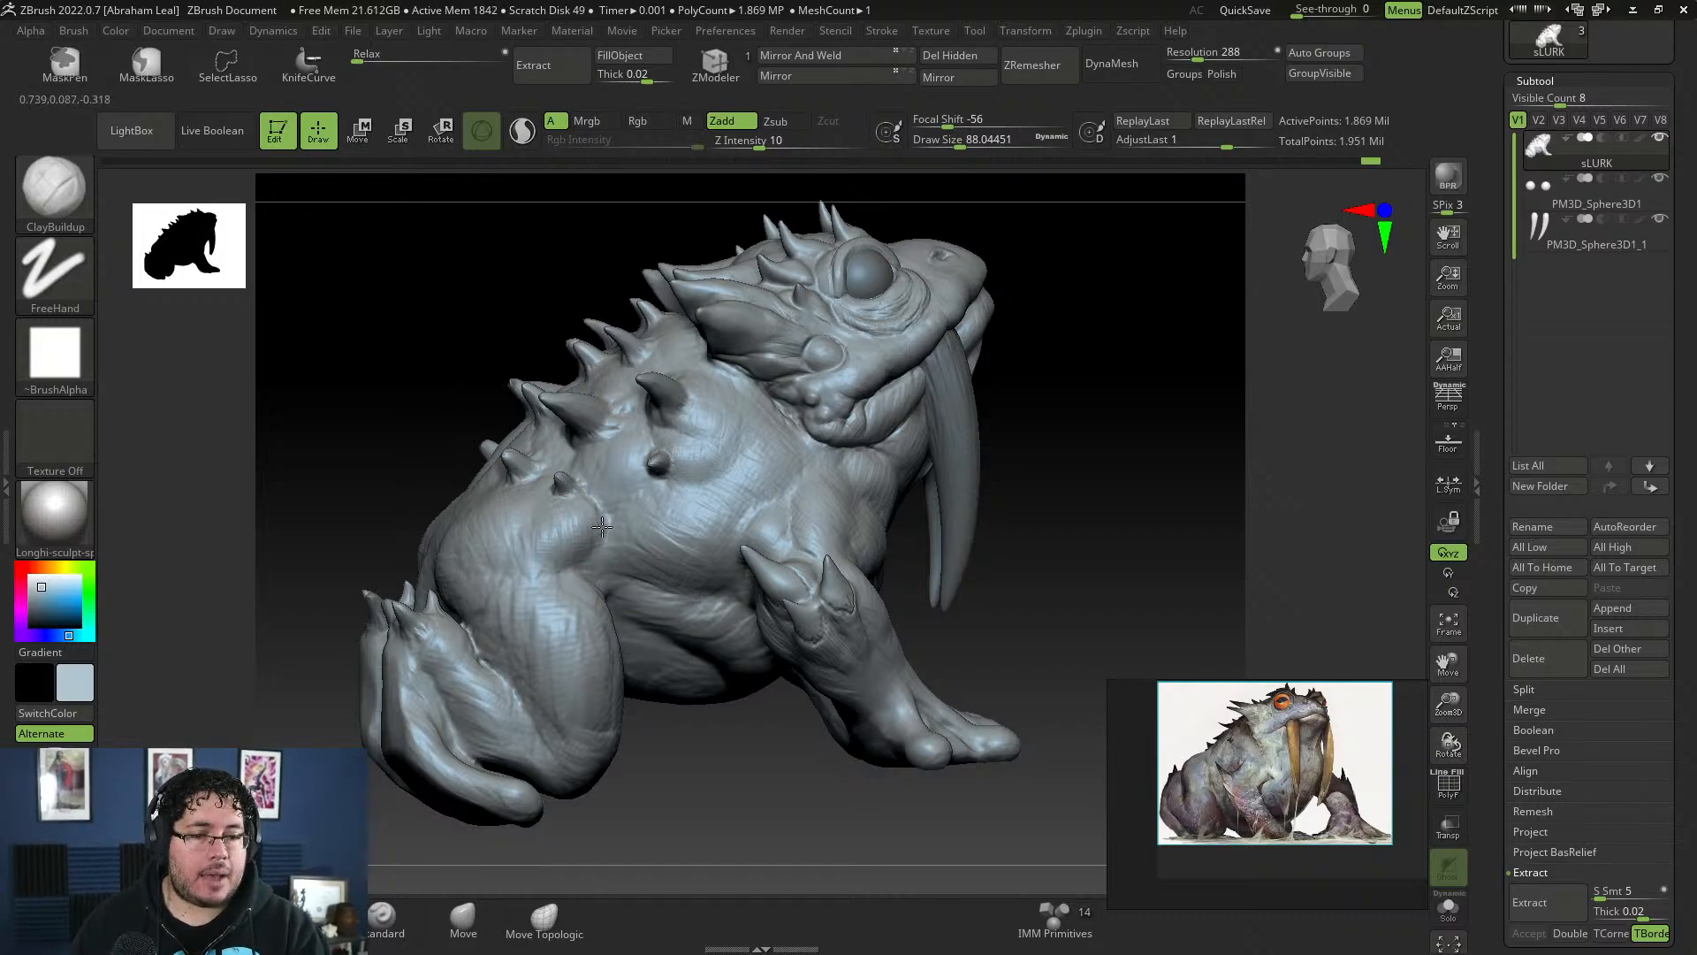
{"action": "mouse_move", "coordinate": [605, 531]}
{"action": "left_mouse_down"}
{"action": "mouse_move", "coordinate": [601, 502]}
{"action": "mouse_move", "coordinate": [609, 529]}
{"action": "left_mouse_up"}
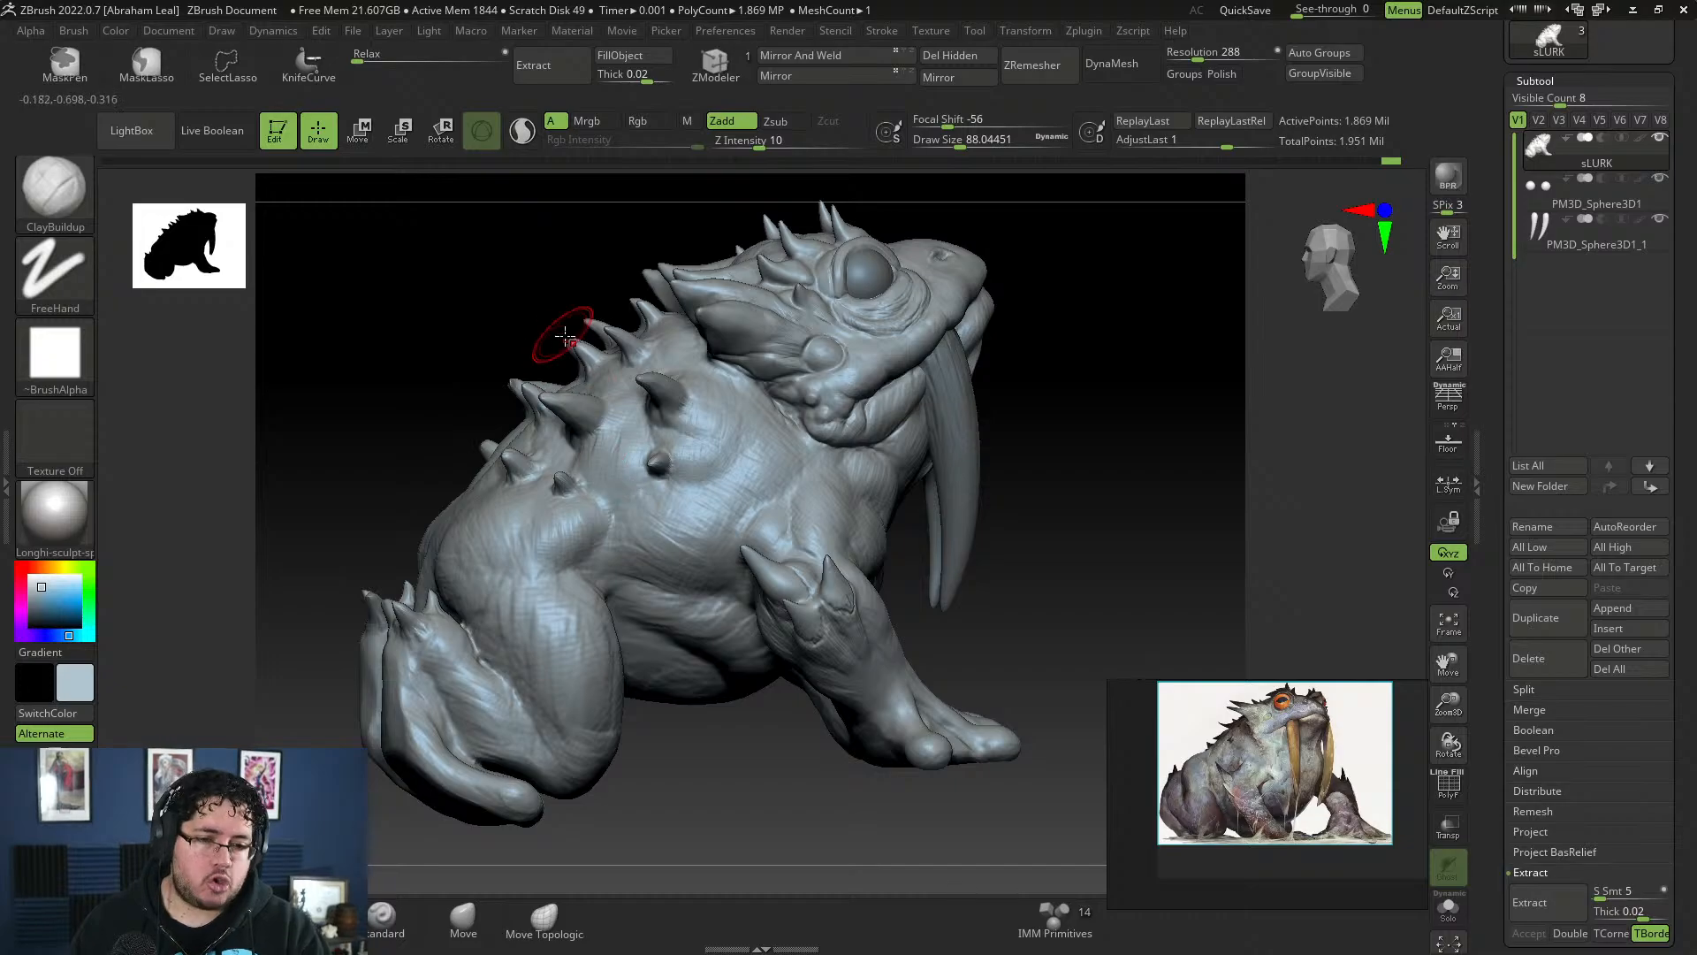
- Flatten the clay strokes on the flank behind the front shoulder with TrimDynamic at a draw size of about 107, smoothing lightly
{"action": "mouse_move", "coordinate": [622, 471]}
{"action": "right_mouse_down"}
{"action": "mouse_move", "coordinate": [825, 353]}
{"action": "mouse_move", "coordinate": [566, 371]}
{"action": "right_mouse_up"}
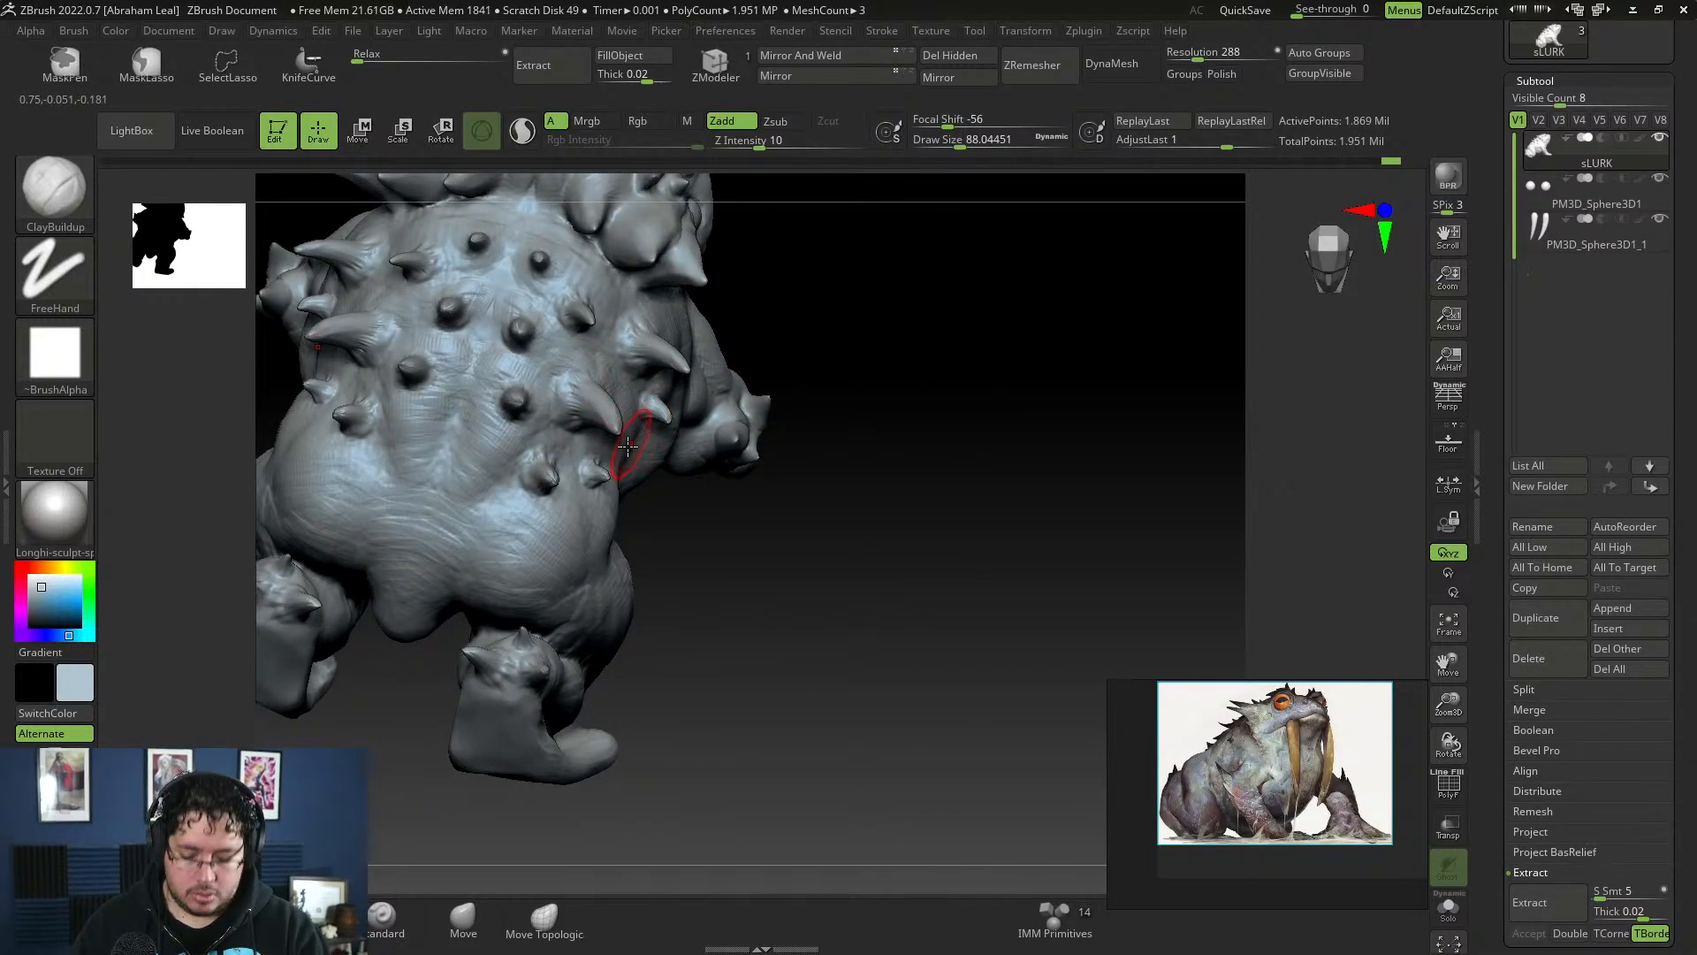
{"action": "key", "text": "b"}
{"action": "key", "text": "t"}
{"action": "key", "text": "d"}
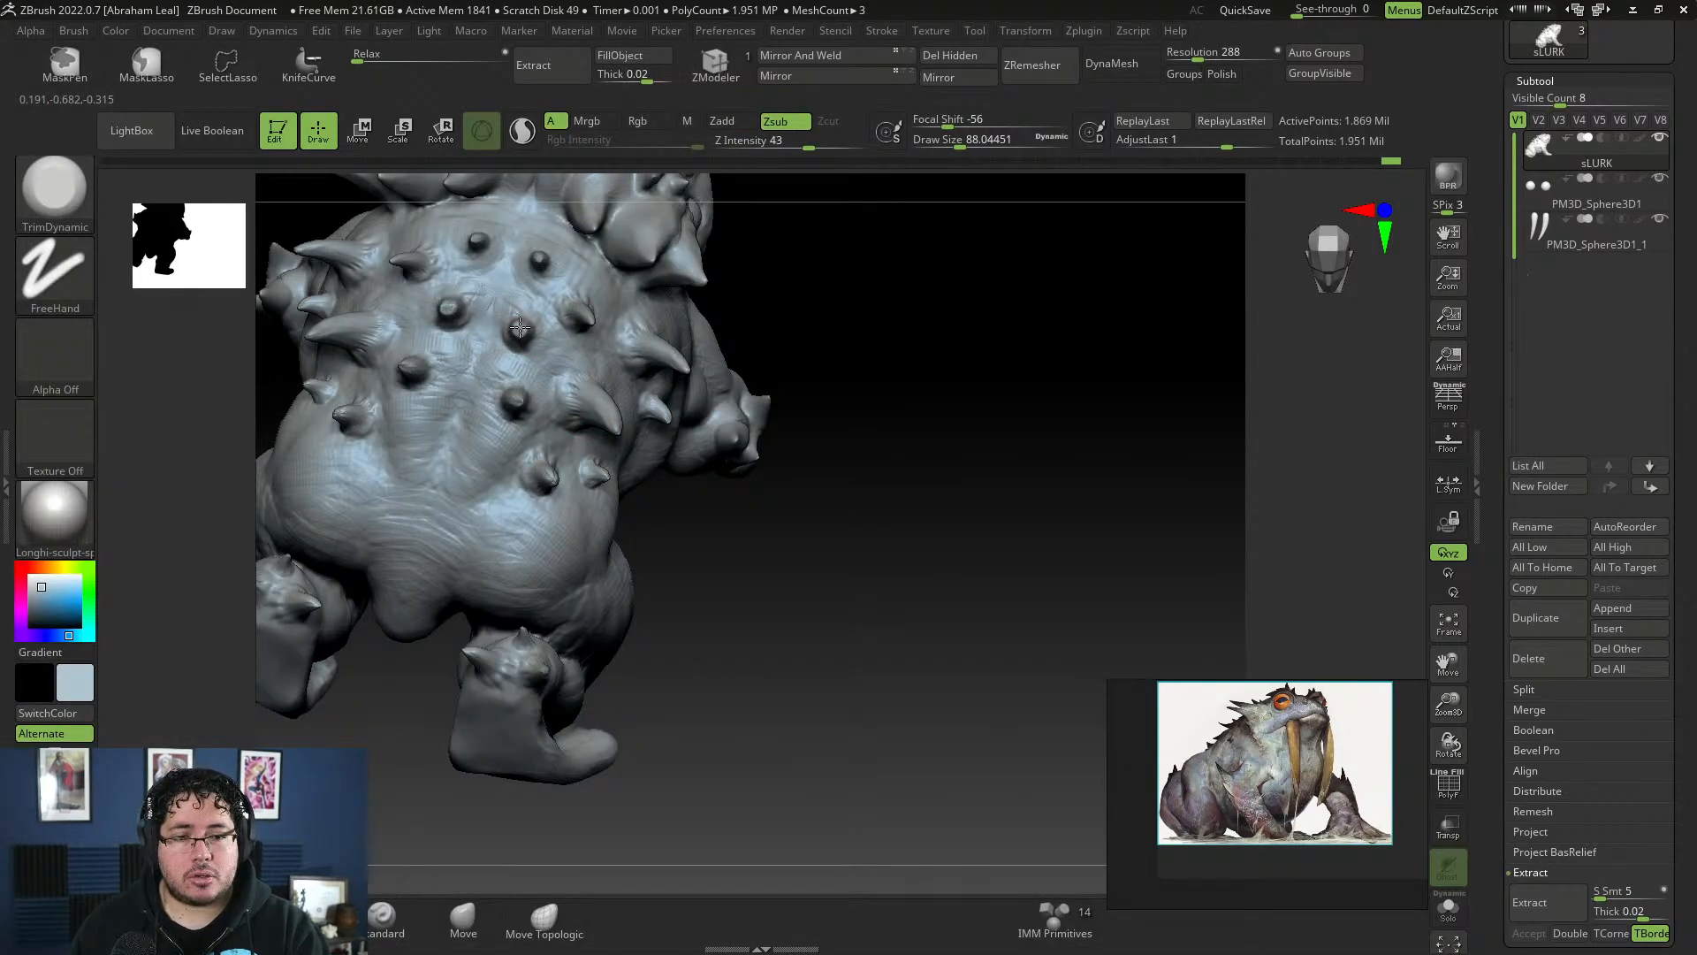
{"action": "right_click_drag", "start_coordinate": [804, 394], "coordinate": [531, 446]}
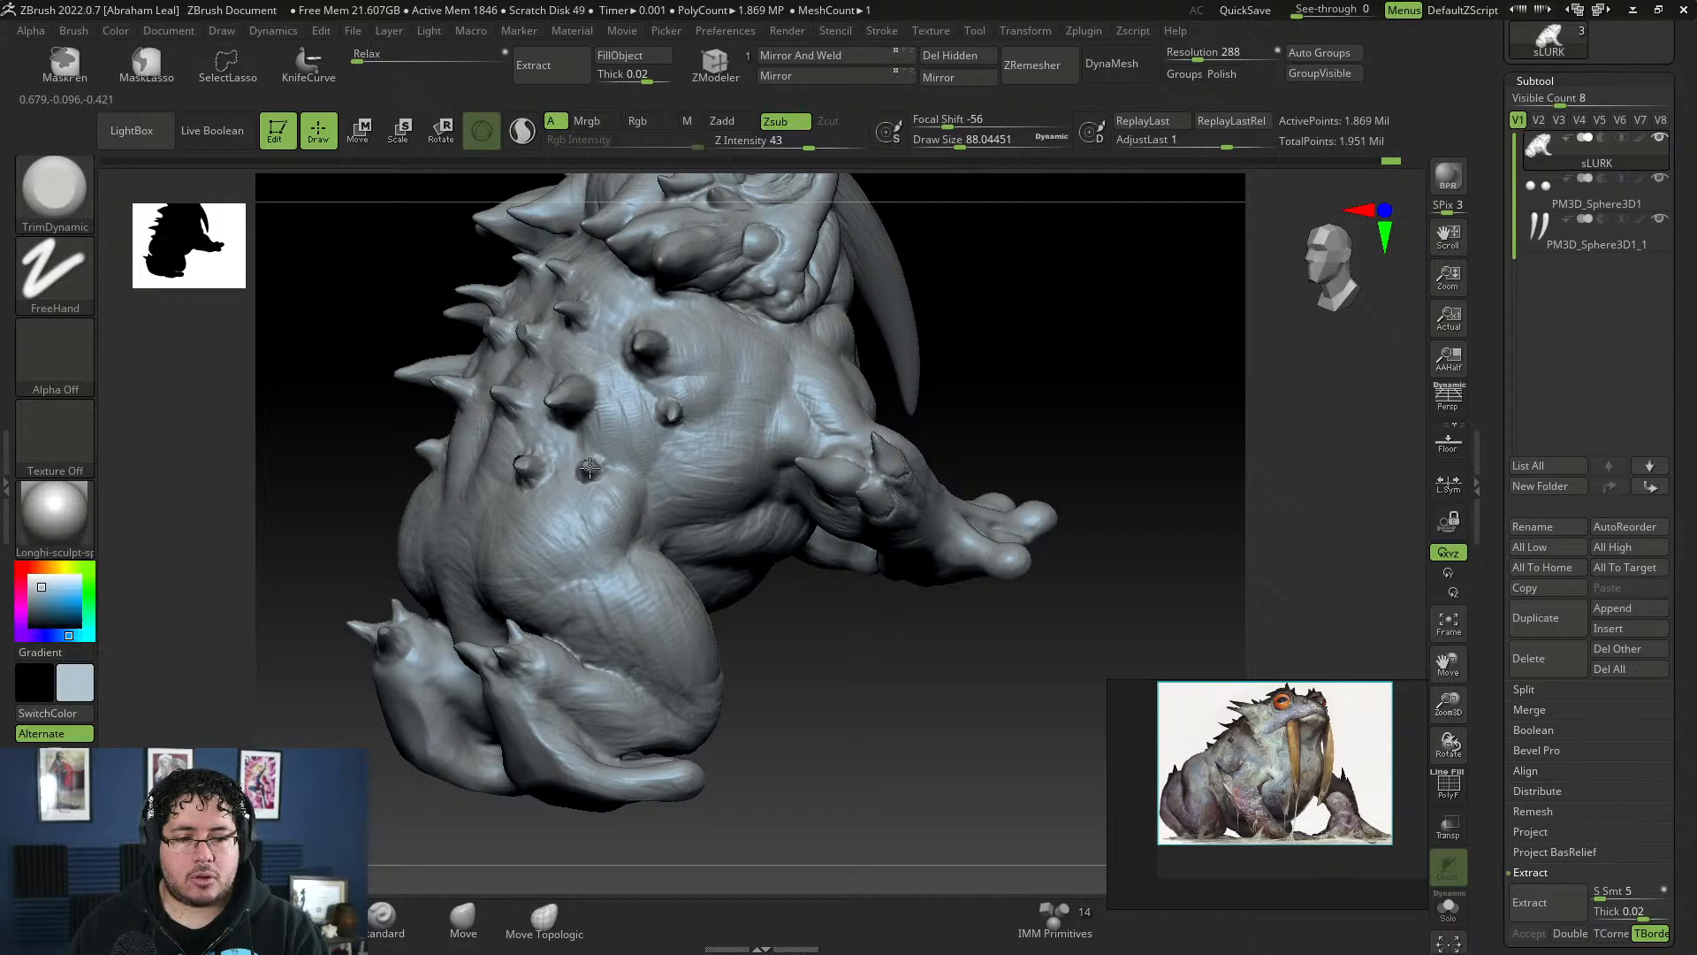
{"action": "mouse_move", "coordinate": [589, 468]}
{"action": "right_mouse_down"}
{"action": "mouse_move", "coordinate": [757, 705]}
{"action": "mouse_move", "coordinate": [705, 708]}
{"action": "mouse_move", "coordinate": [739, 796]}
{"action": "right_mouse_up"}
{"action": "key", "text": "f"}
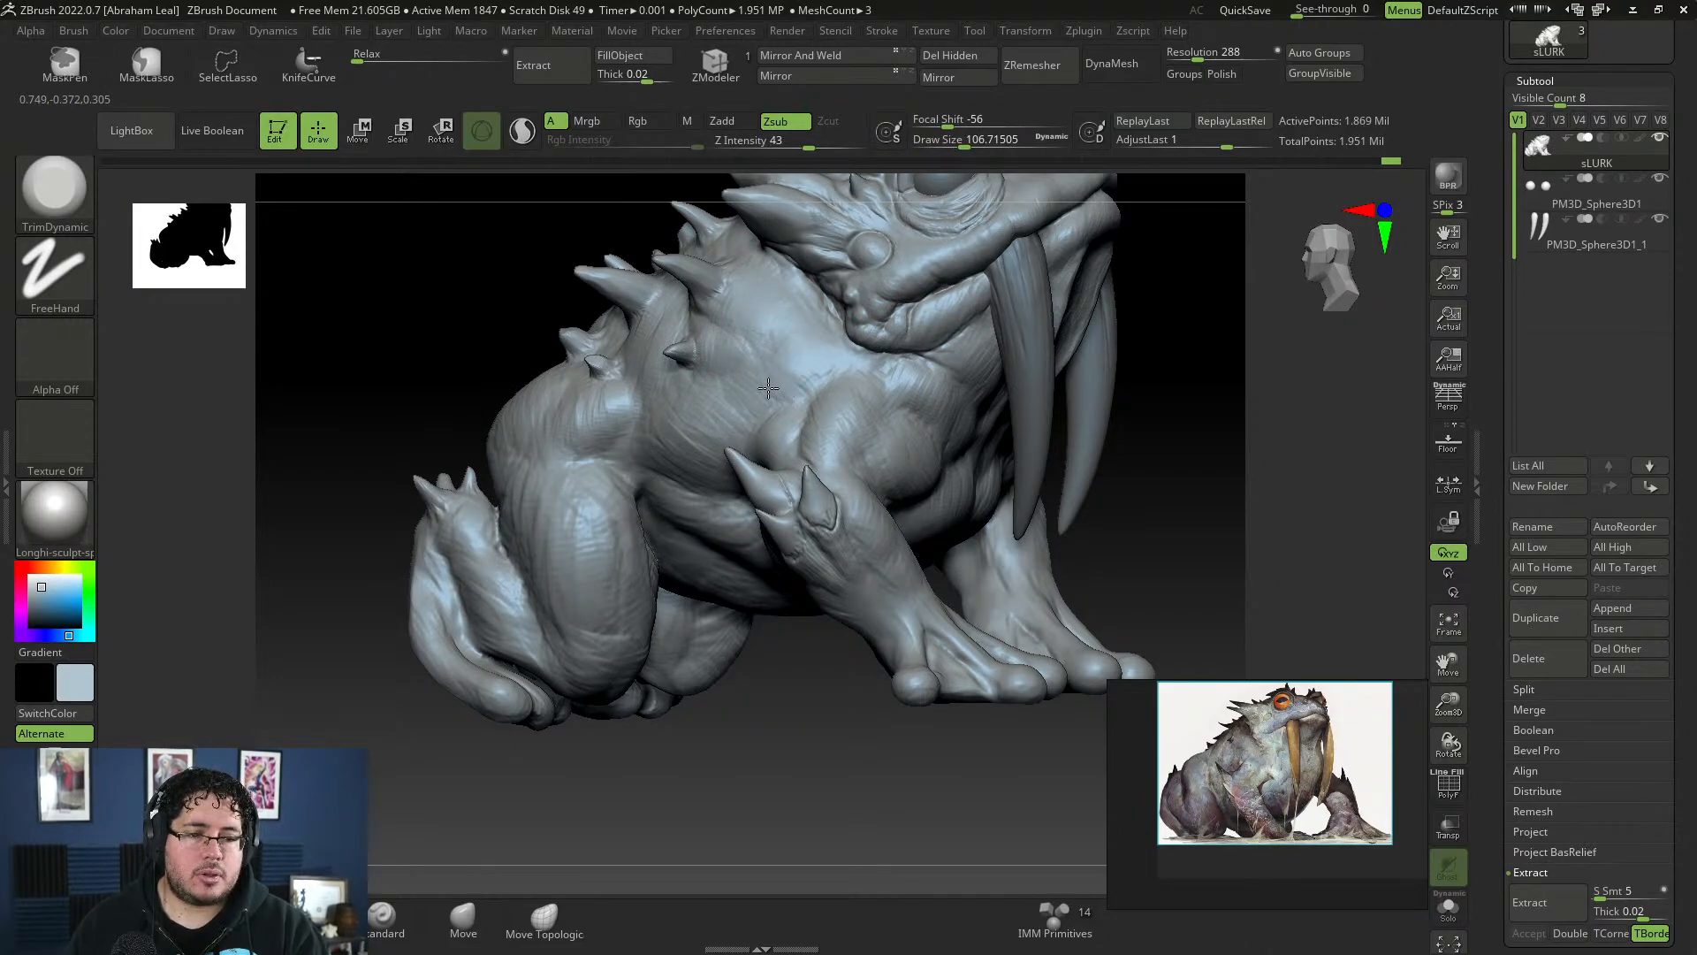
{"action": "left_click_drag", "start_coordinate": [769, 388], "coordinate": [810, 372]}
{"action": "mouse_move", "coordinate": [690, 414]}
{"action": "left_mouse_down", "text": "shift"}
{"action": "mouse_move", "coordinate": [719, 439]}
{"action": "mouse_move", "coordinate": [719, 421]}
{"action": "left_mouse_up", "text": "shift"}
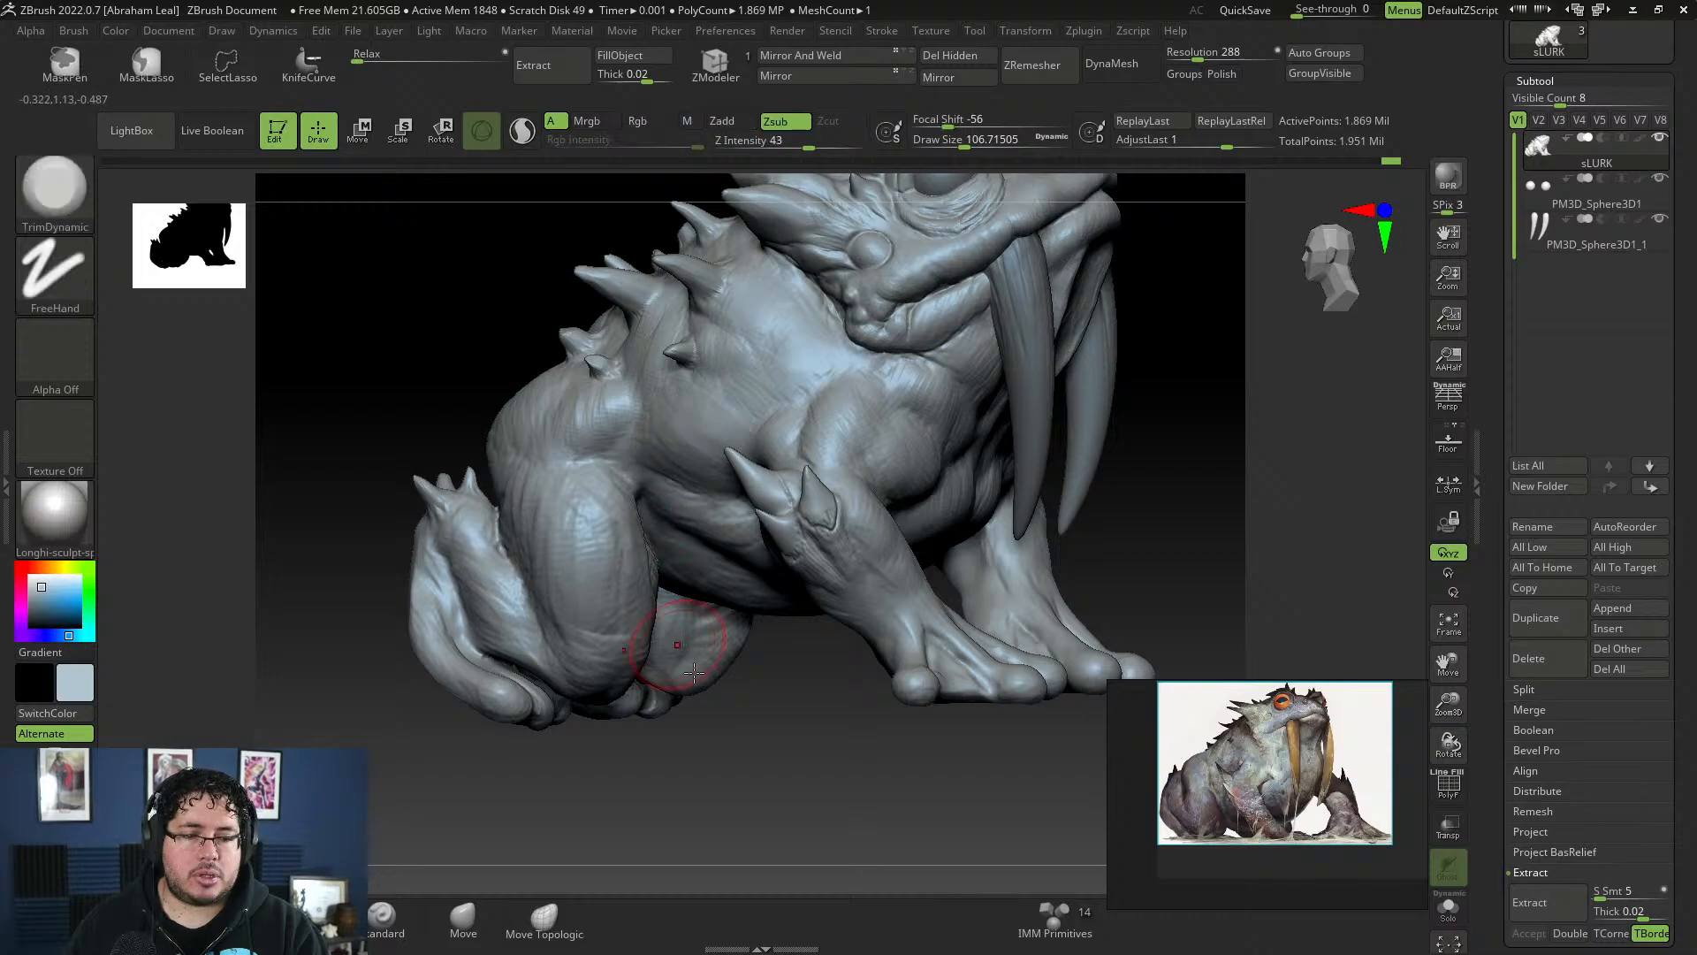
- Flatten and even out the hind thigh's surface from the side and underneath with TrimDynamic at a draw size of about 115
{"action": "key", "text": "shift"}
{"action": "mouse_move", "coordinate": [694, 672]}
{"action": "left_mouse_down"}
{"action": "mouse_move", "coordinate": [571, 496]}
{"action": "mouse_move", "coordinate": [525, 482]}
{"action": "left_mouse_up"}
{"action": "key", "text": "space"}
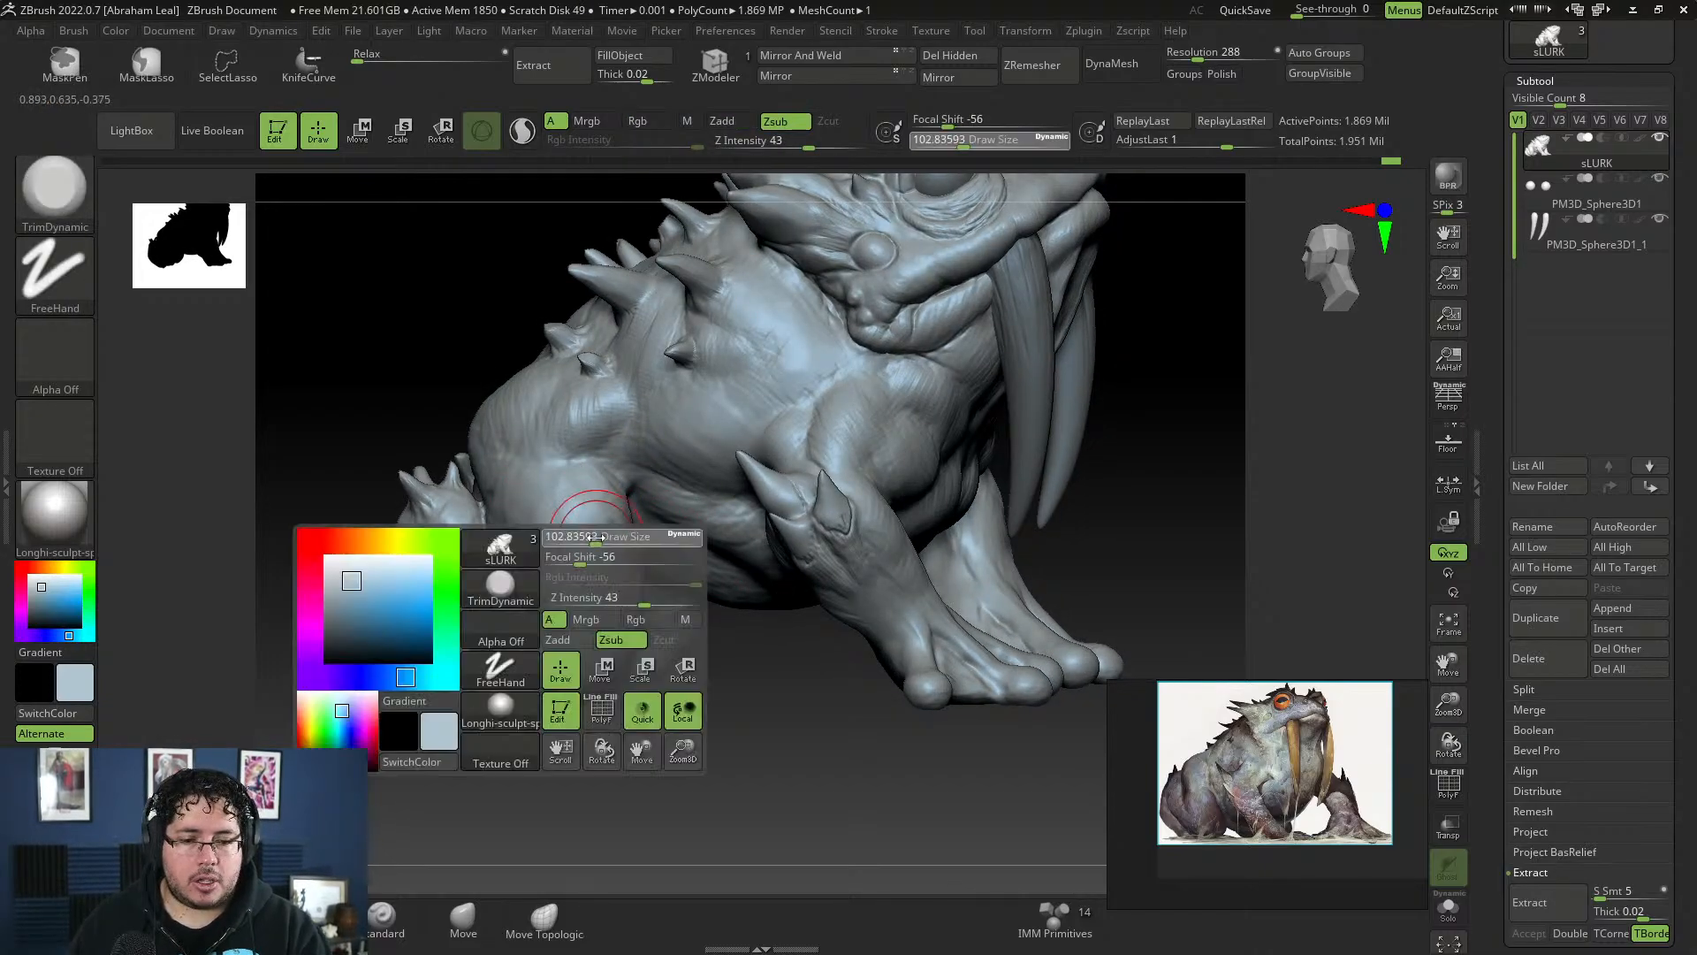
{"action": "left_click_drag", "start_coordinate": [614, 571], "coordinate": [588, 623]}
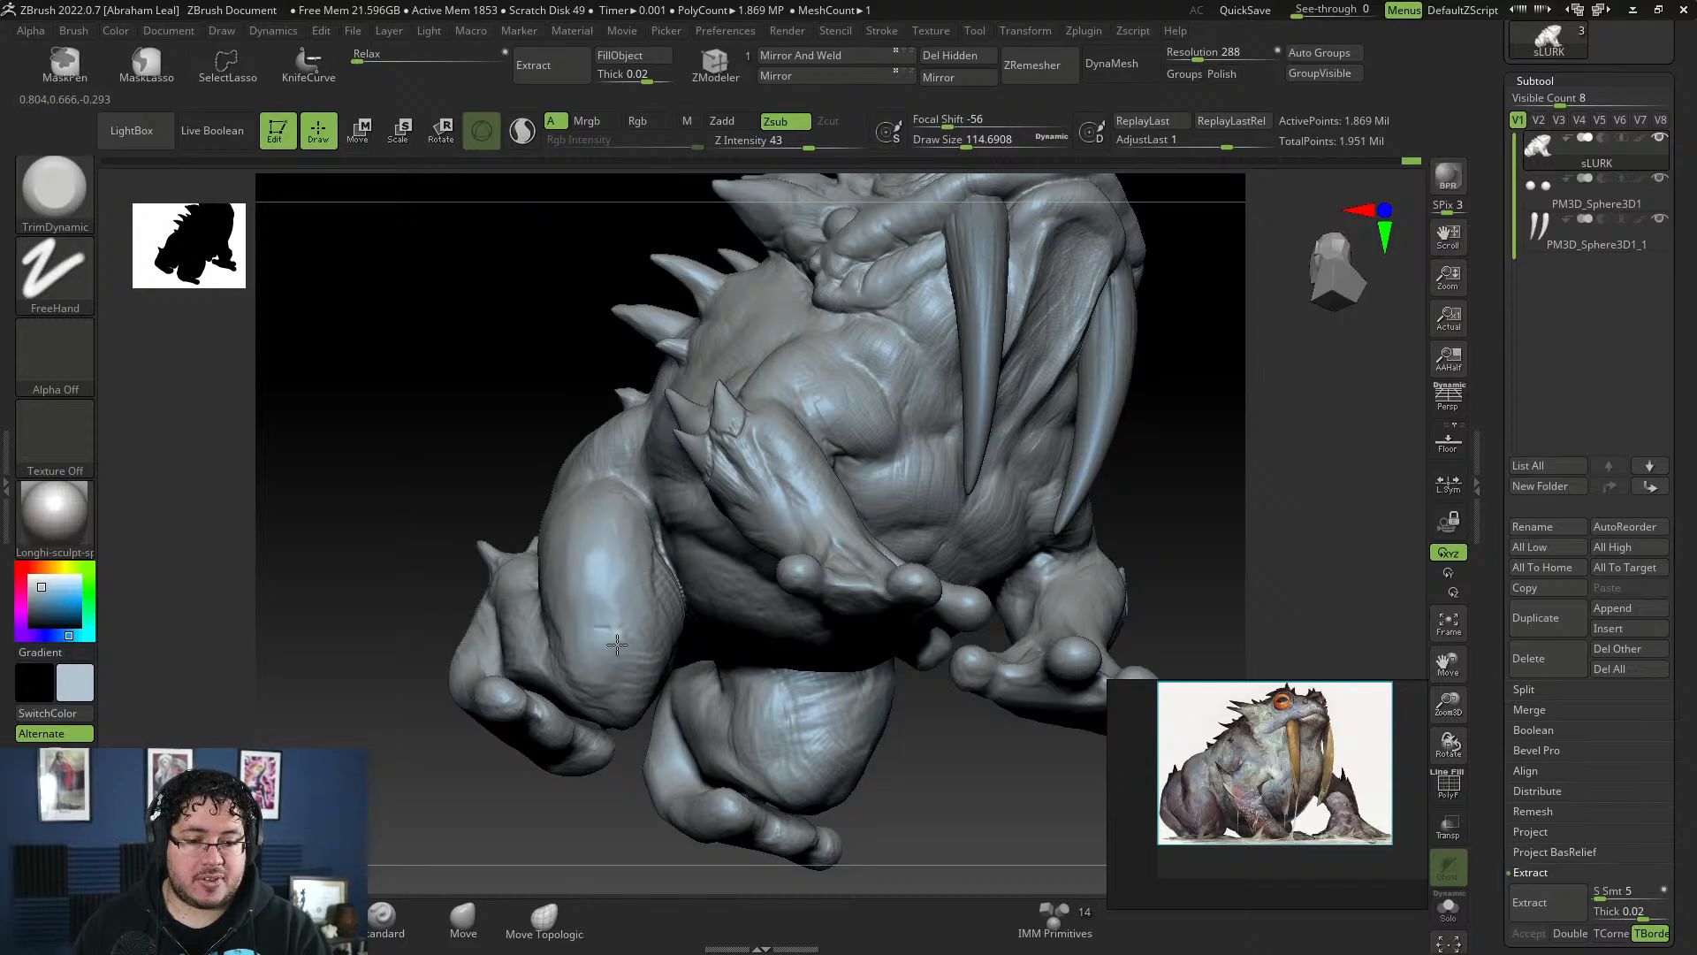
{"action": "left_click_drag", "start_coordinate": [617, 648], "coordinate": [598, 571]}
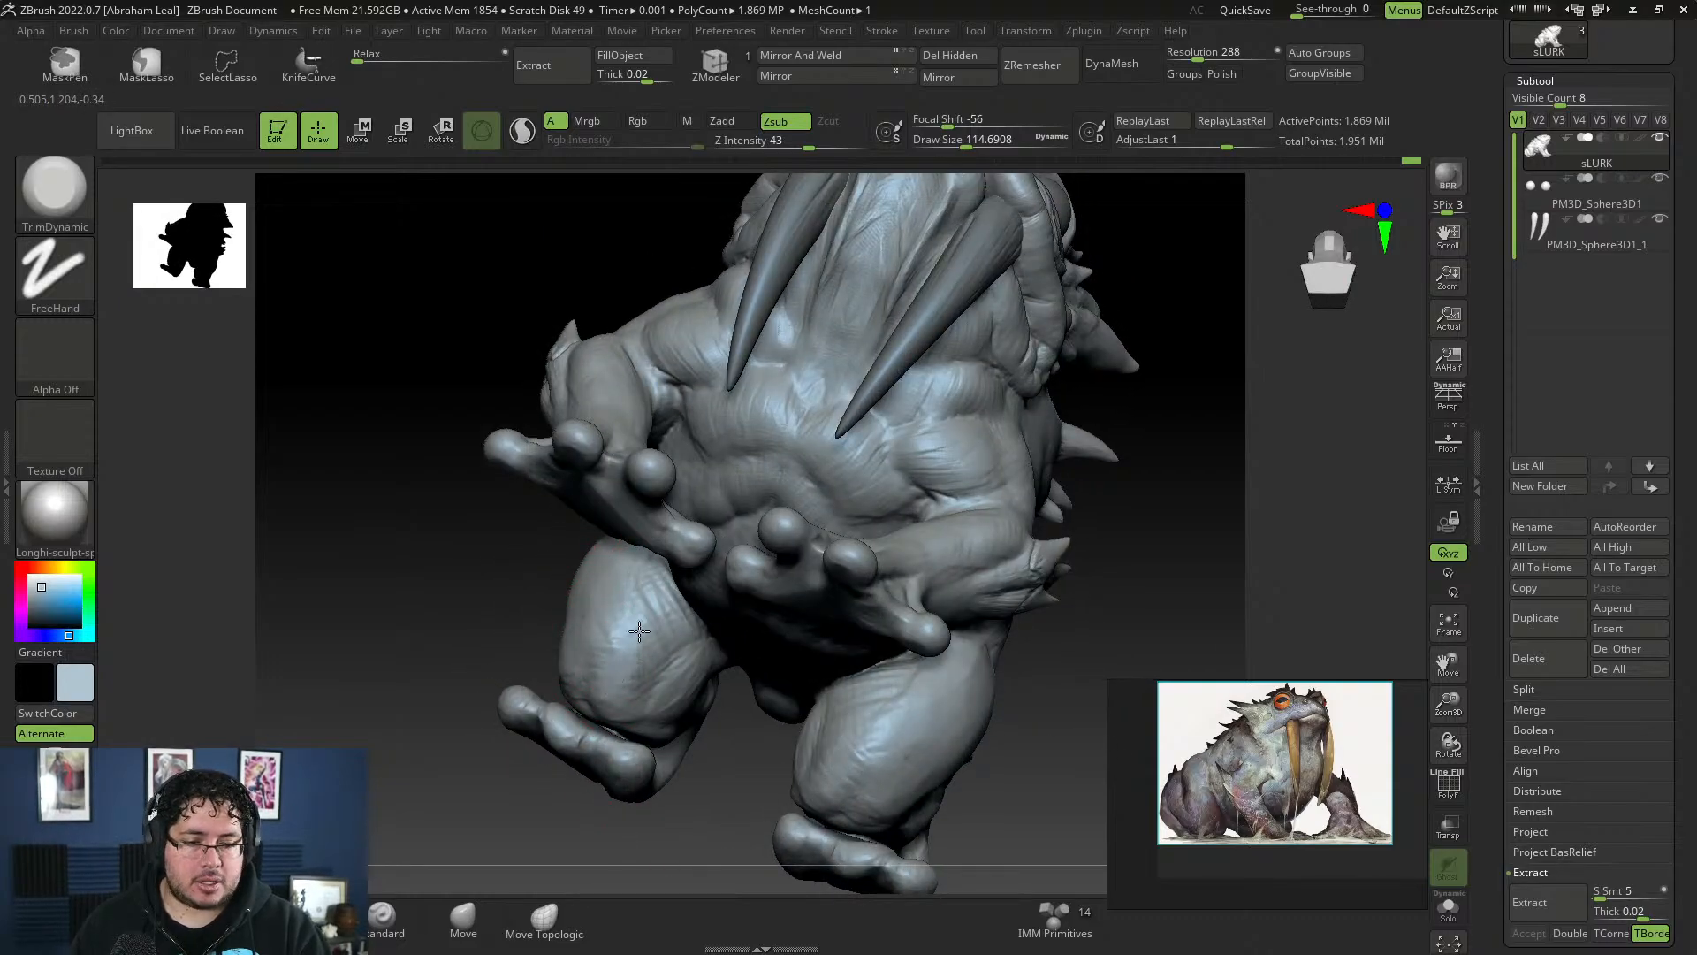
- Build up and smooth the underside of the forearm below the elbow spikes with ClayBuildup at a draw size of about 92
{"action": "left_click_drag", "start_coordinate": [512, 599], "coordinate": [706, 506]}
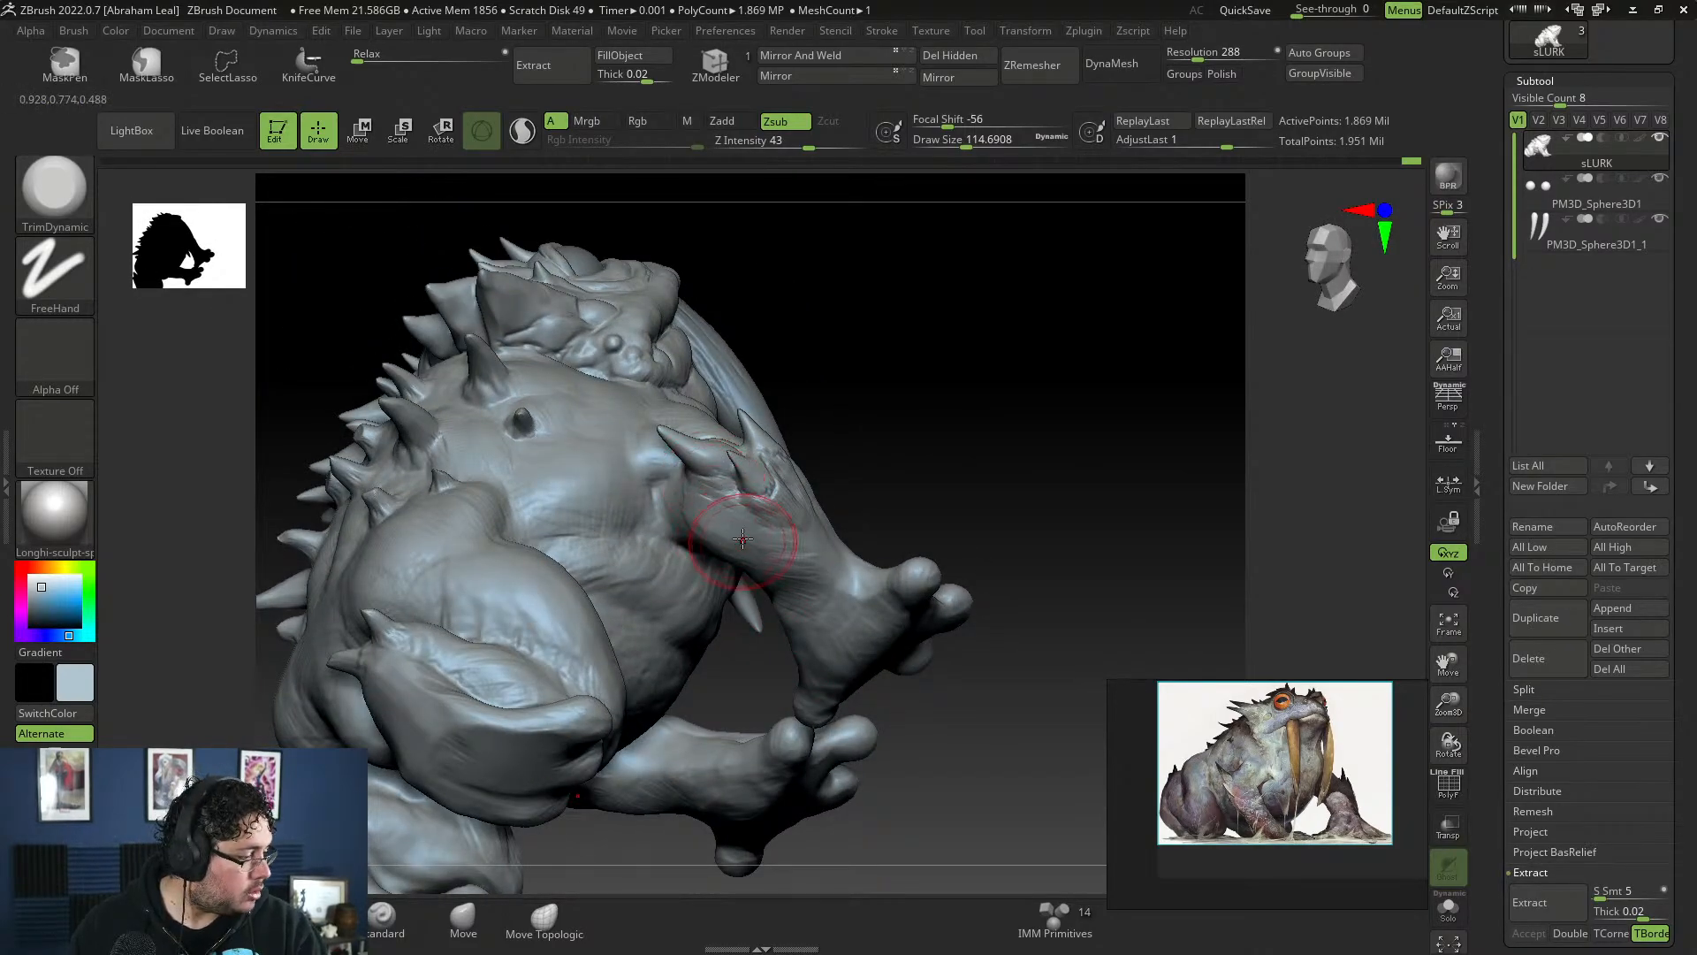
{"action": "left_click_drag", "start_coordinate": [863, 425], "coordinate": [707, 511]}
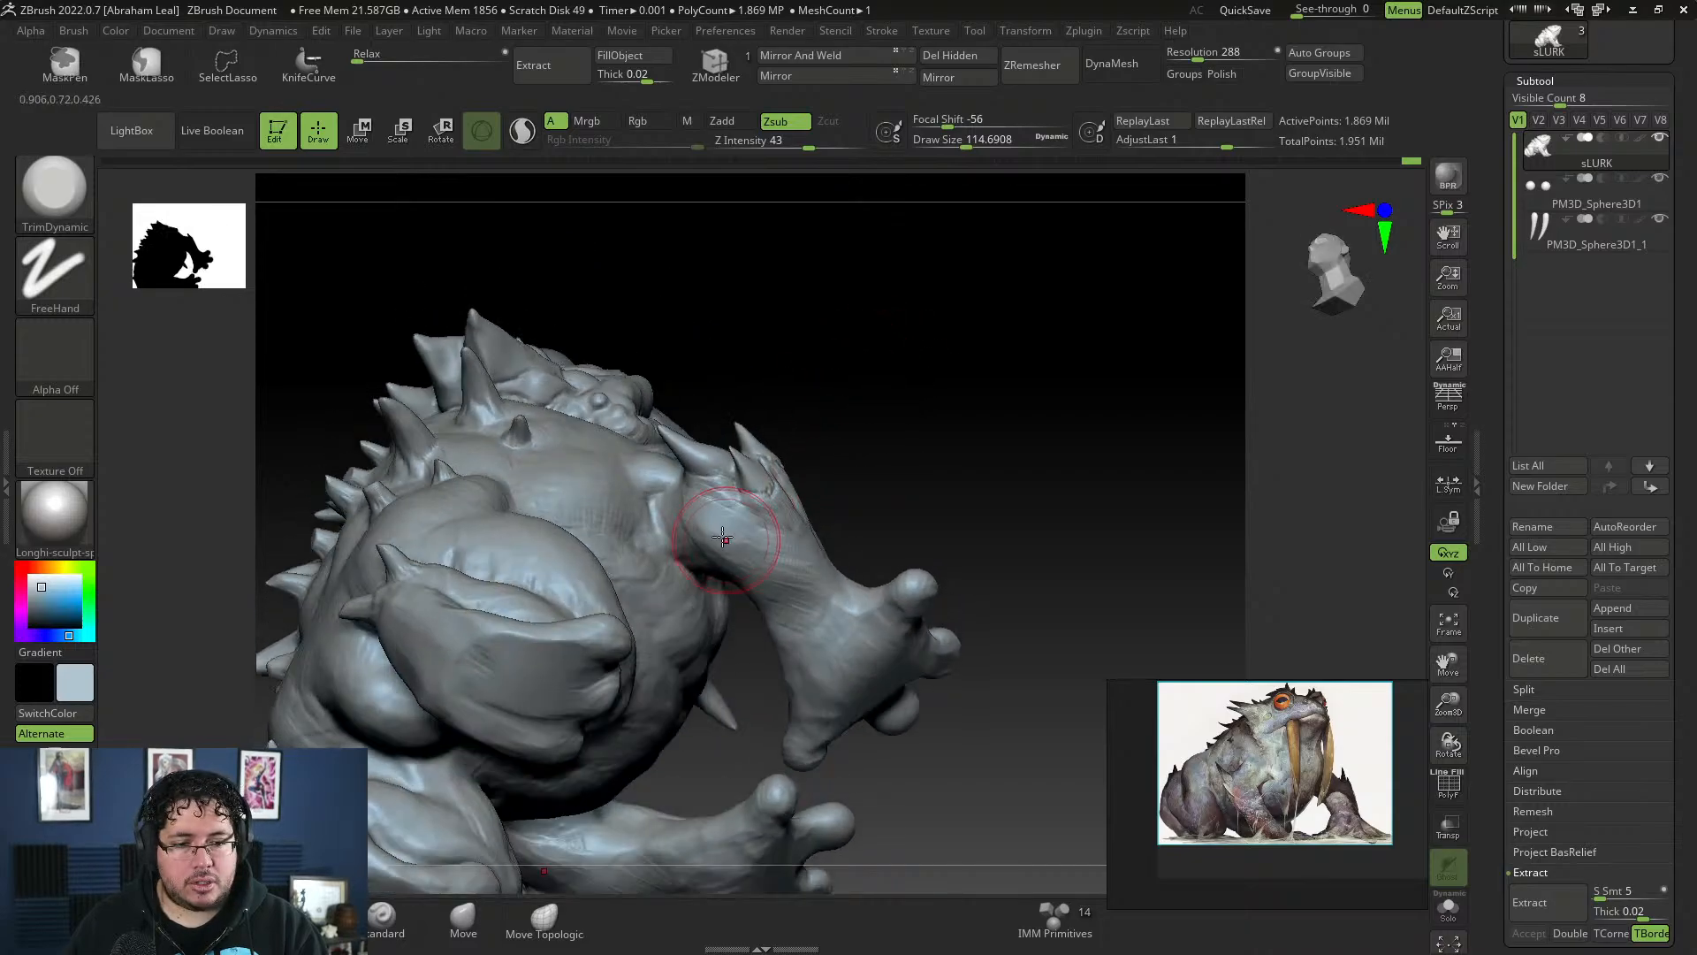
{"action": "key", "text": "b"}
{"action": "key", "text": "c"}
{"action": "key", "text": "b"}
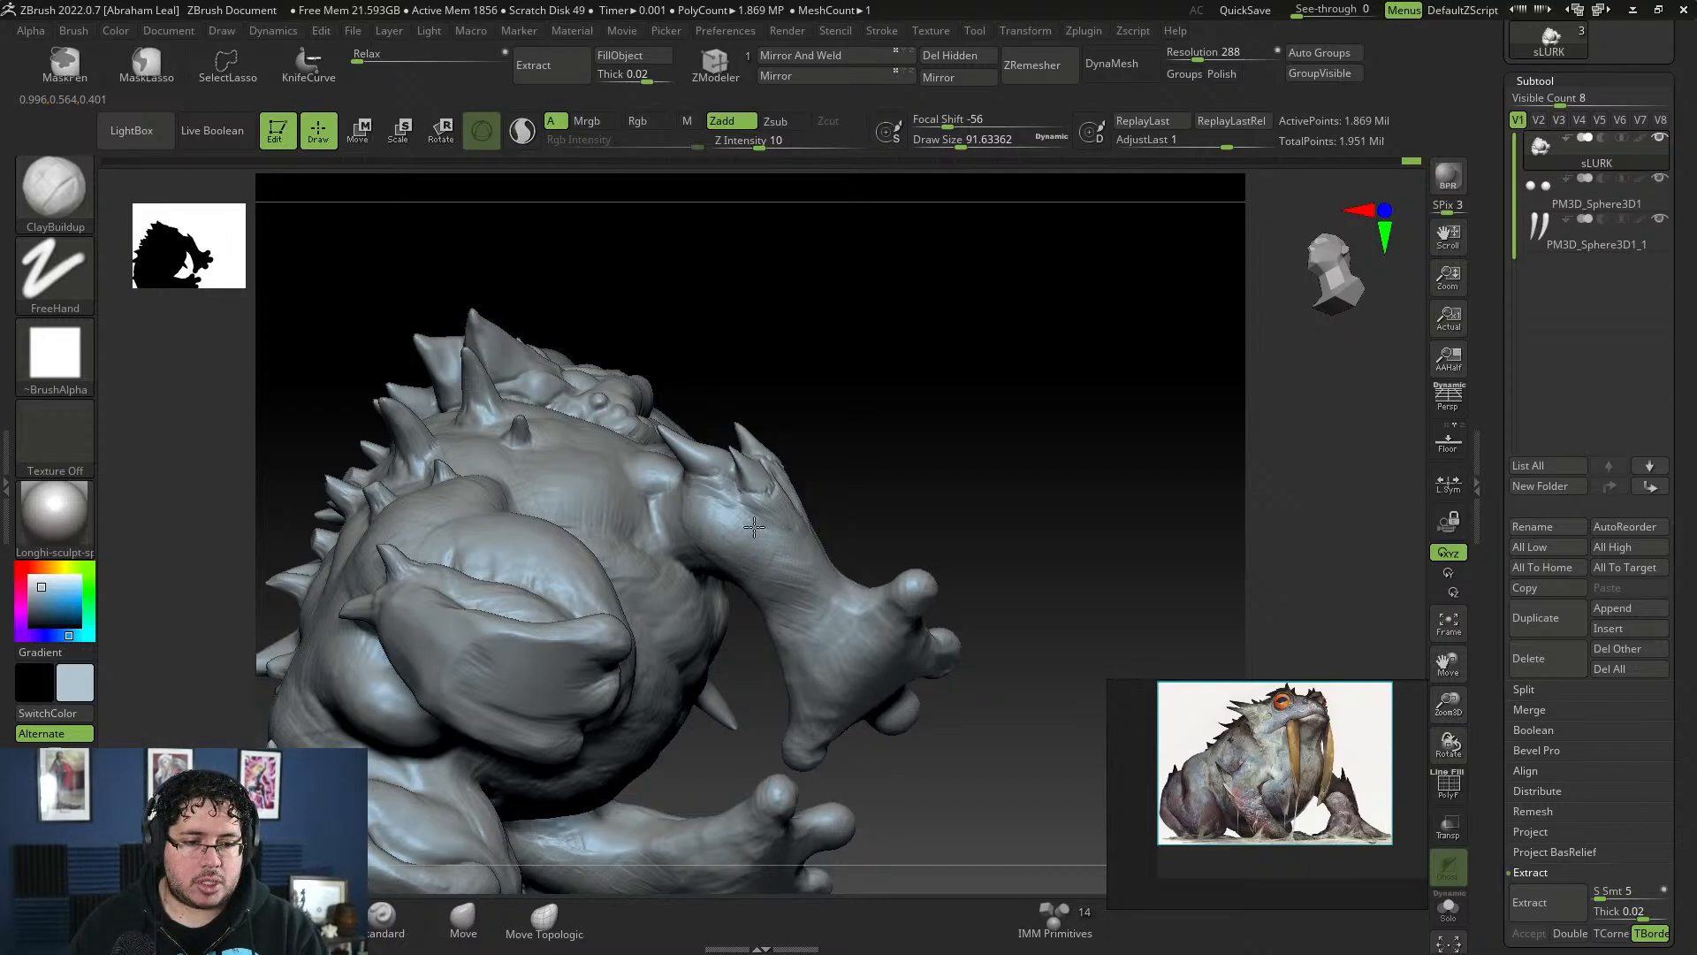
{"action": "mouse_move", "coordinate": [723, 560]}
{"action": "left_mouse_down", "text": "shift"}
{"action": "mouse_move", "coordinate": [699, 508]}
{"action": "mouse_move", "coordinate": [716, 535]}
{"action": "left_mouse_up", "text": "shift"}
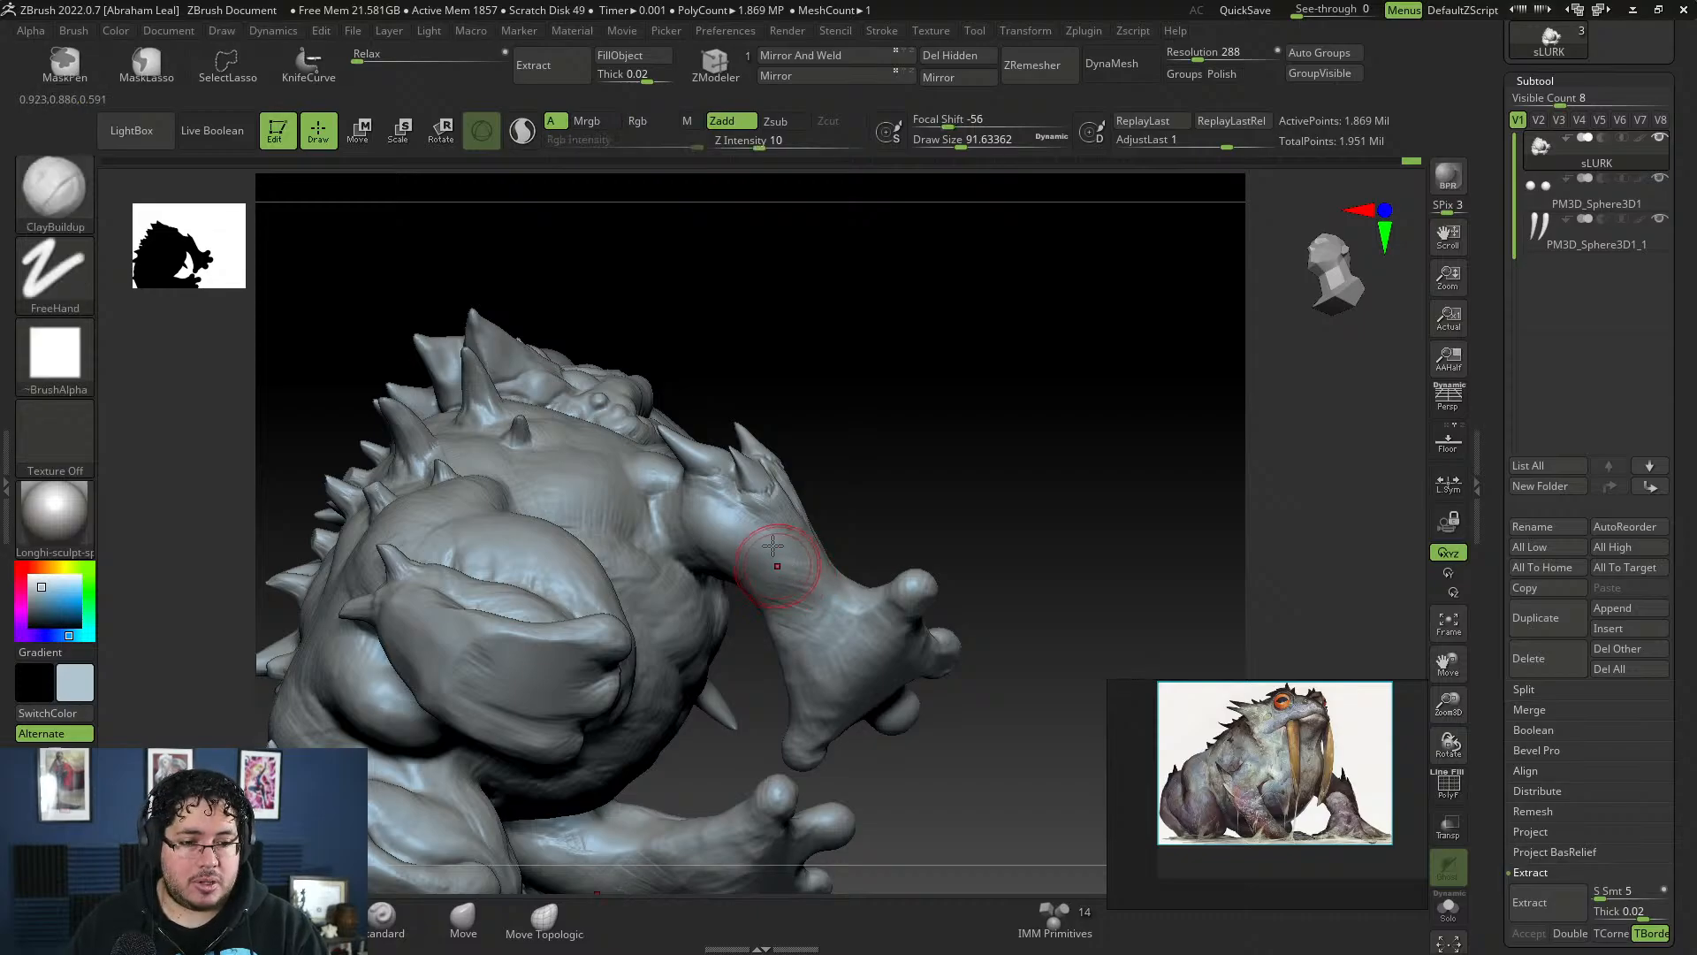
- Sculpt skin and tendon forms along the forearm toward the wrist with ClayBuildup, checking them from several angles
{"action": "right_click_drag", "start_coordinate": [790, 579], "coordinate": [832, 591]}
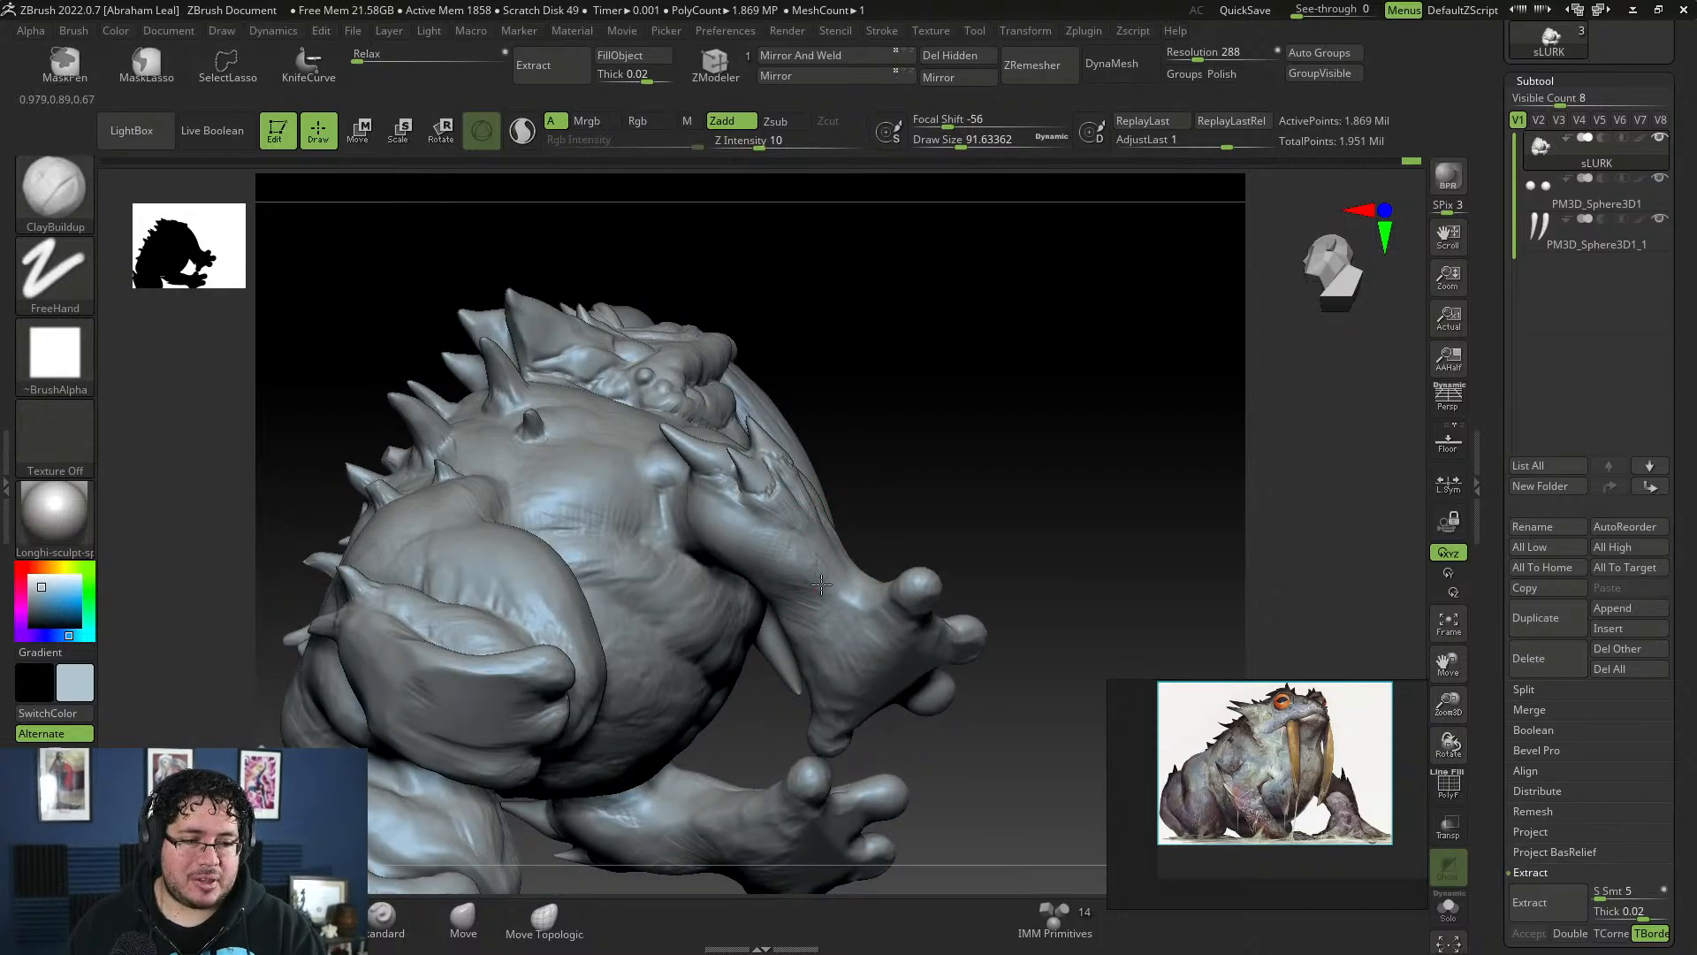
{"action": "right_click_drag", "start_coordinate": [829, 590], "coordinate": [778, 608]}
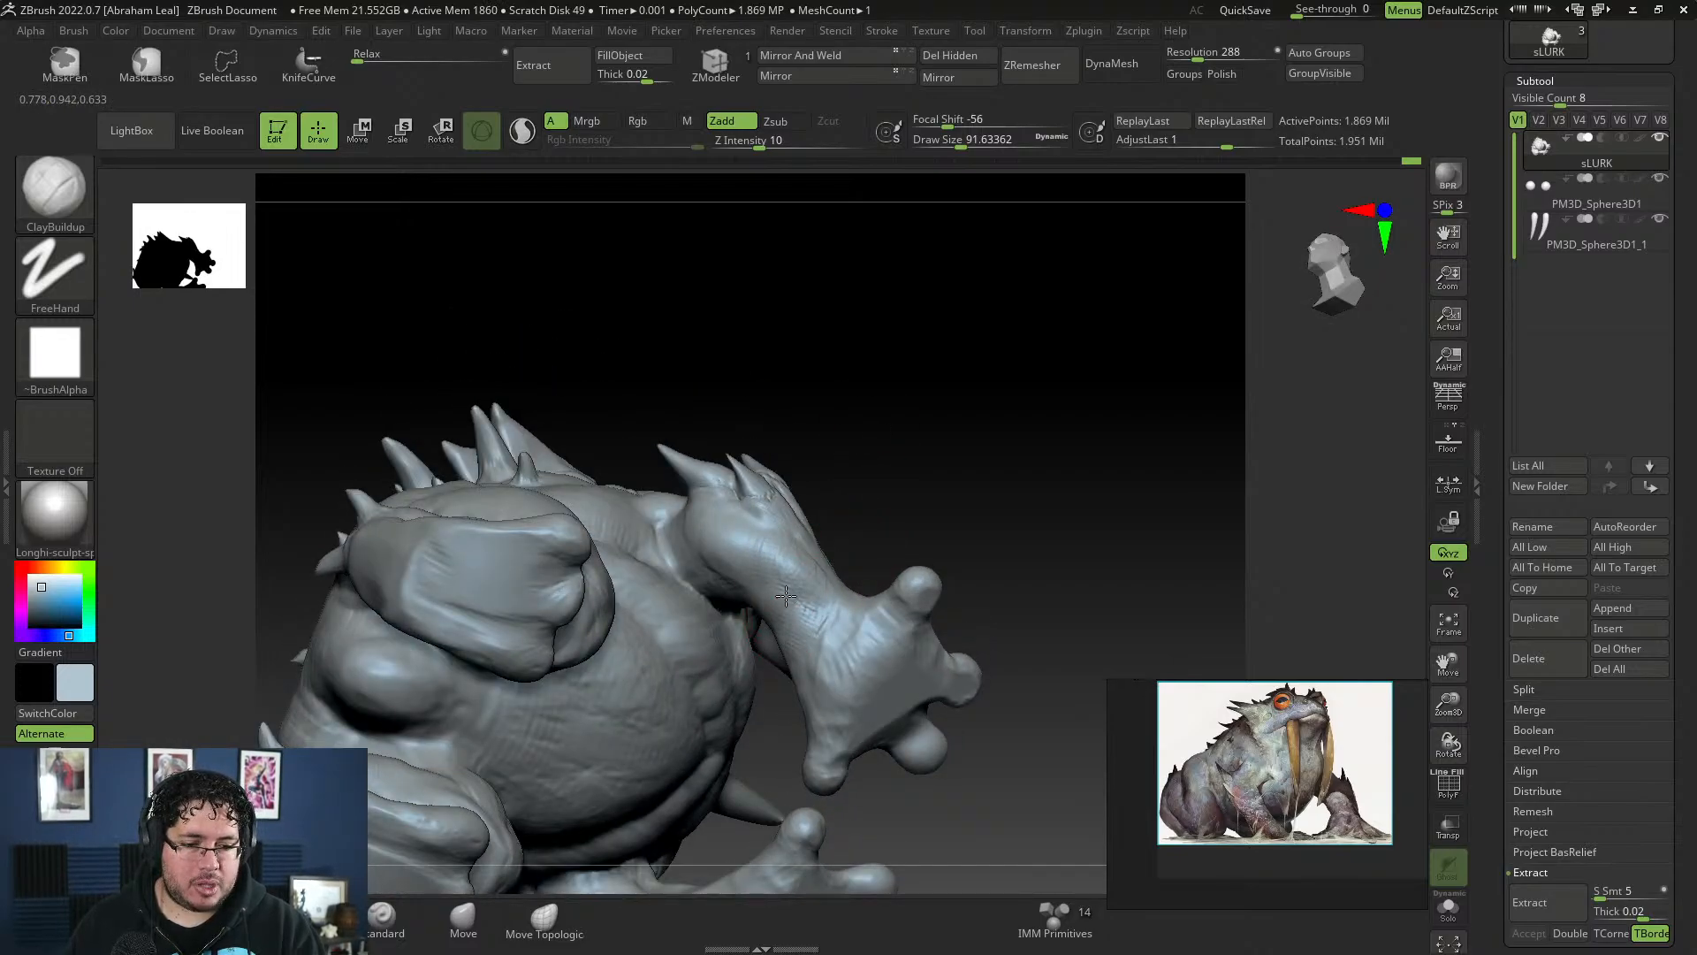
{"action": "right_click_drag", "start_coordinate": [809, 610], "coordinate": [789, 540]}
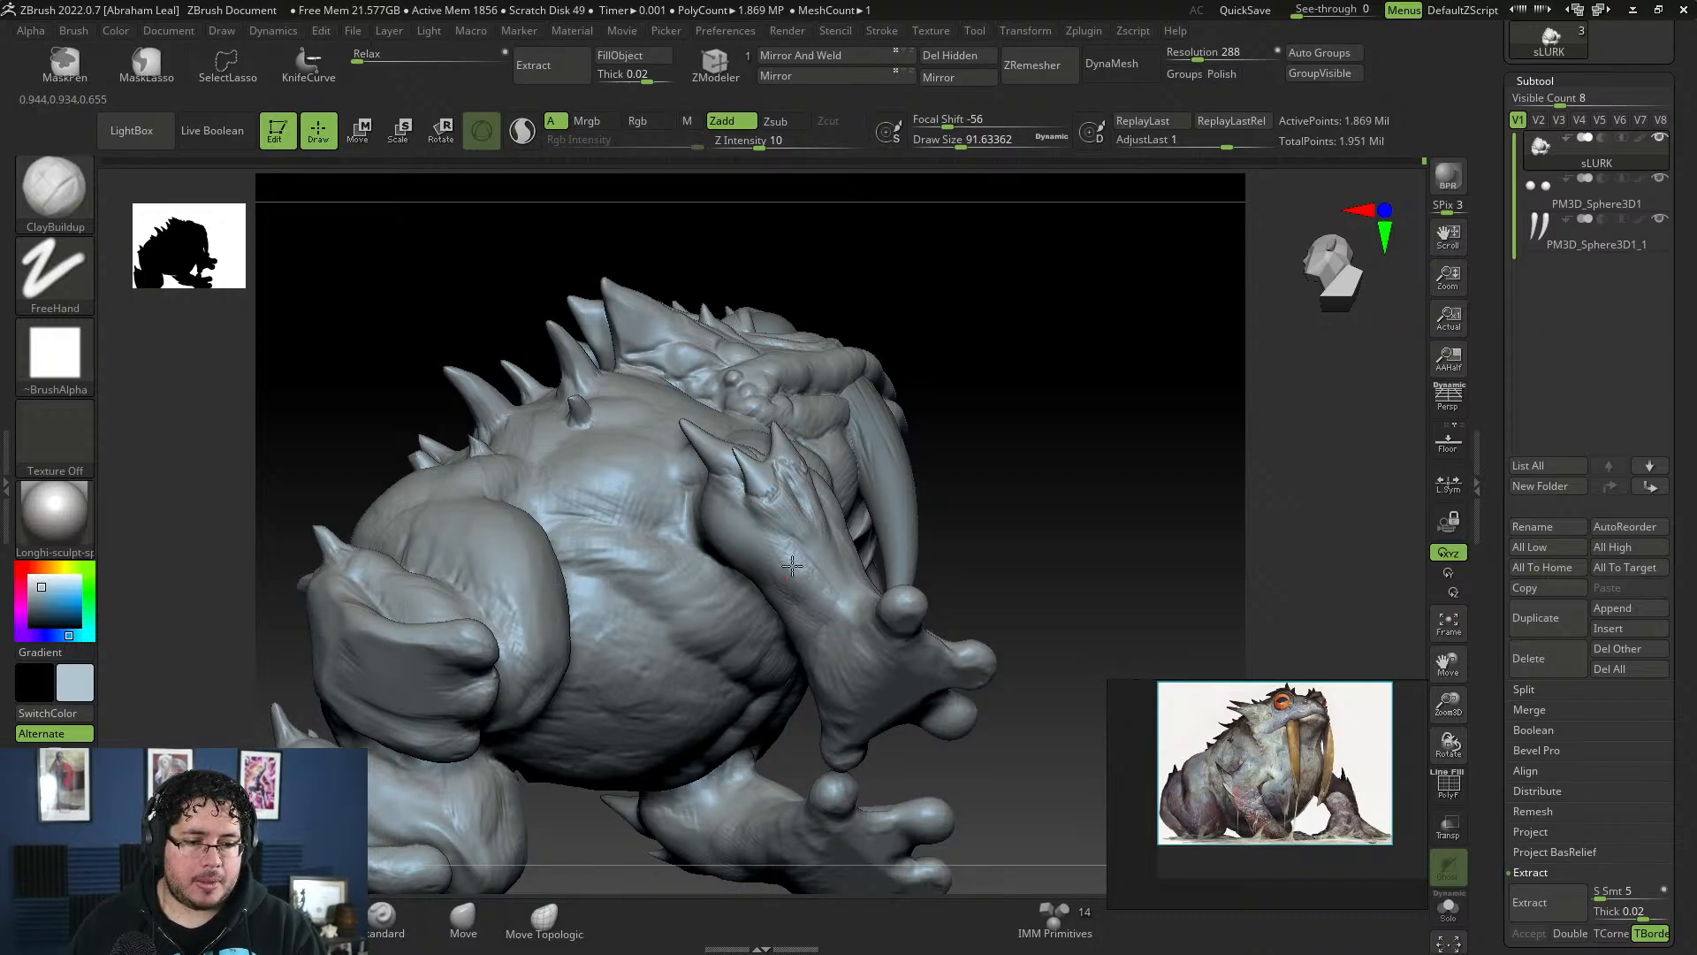
{"action": "right_click_drag", "start_coordinate": [771, 553], "coordinate": [793, 559]}
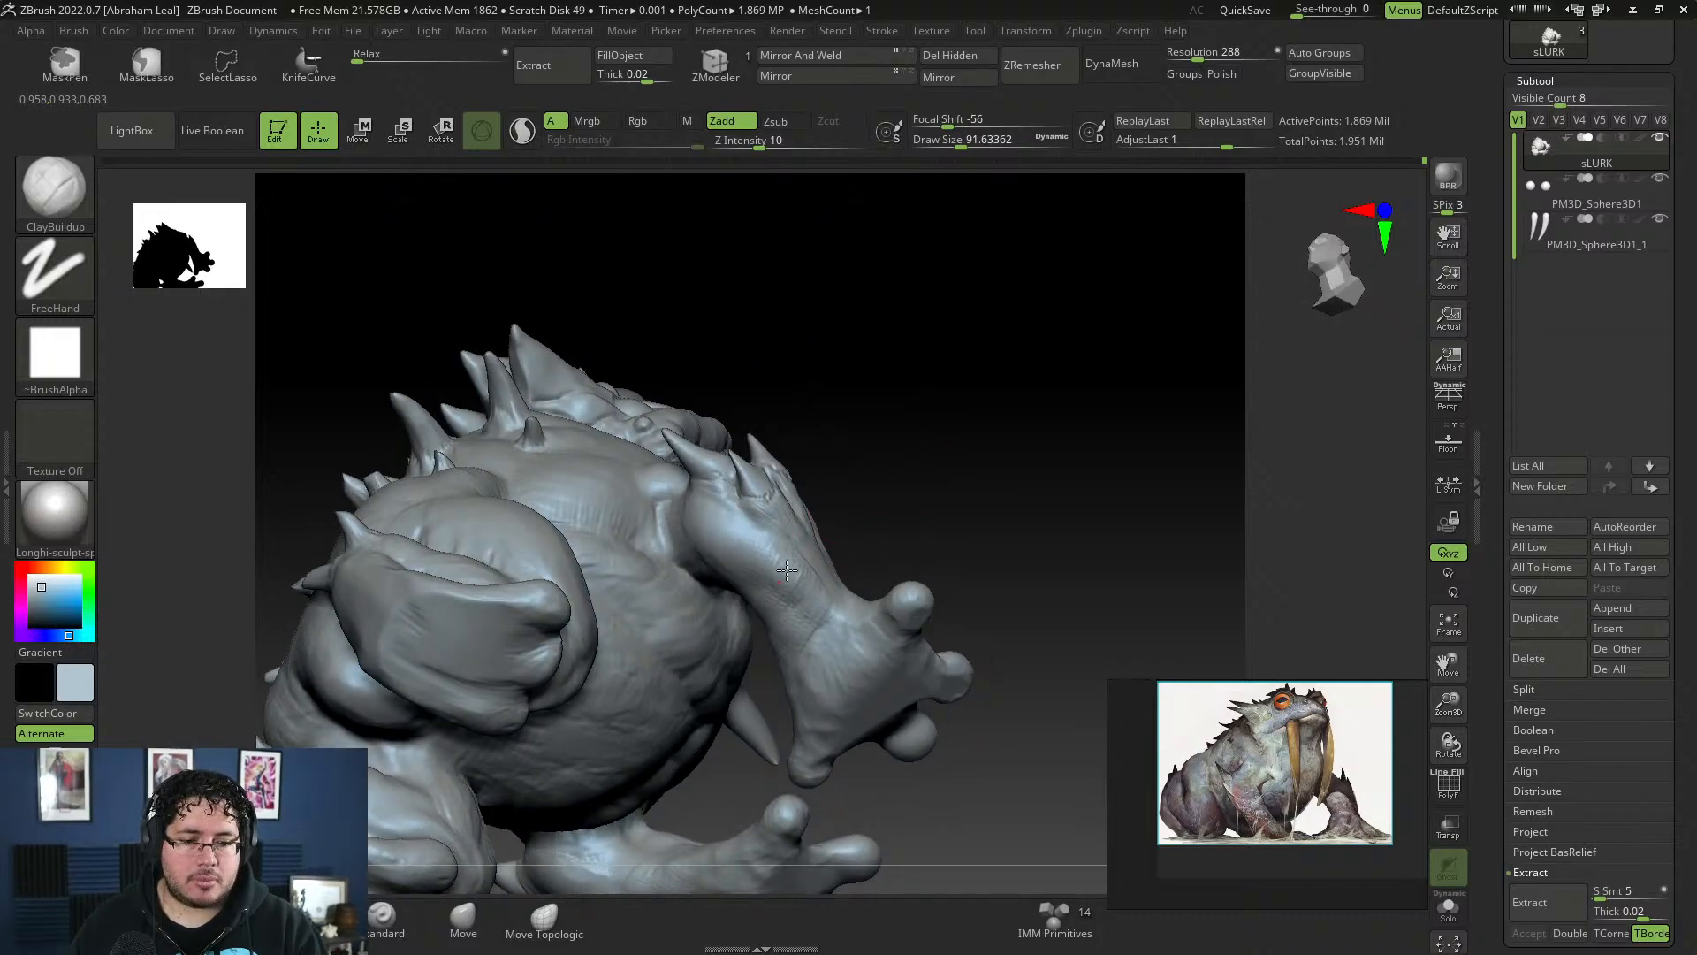
{"action": "left_click_drag", "start_coordinate": [787, 571], "coordinate": [776, 542]}
{"action": "right_click_drag", "start_coordinate": [786, 588], "coordinate": [797, 559]}
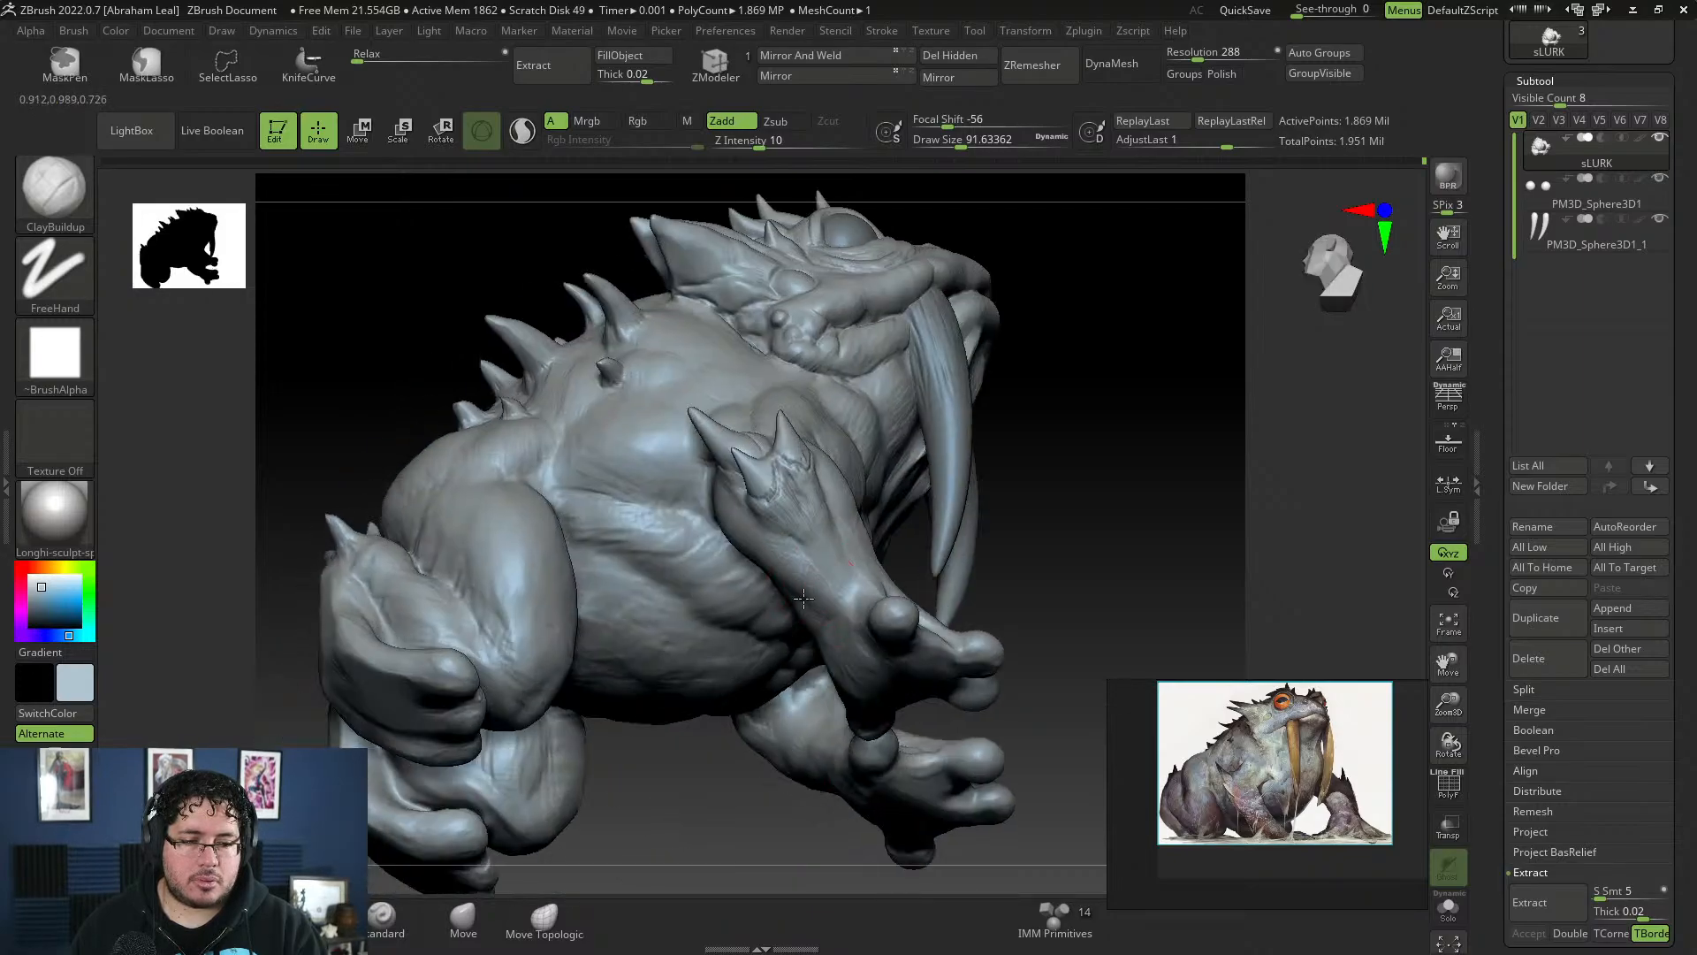
{"action": "left_click_drag", "start_coordinate": [798, 560], "coordinate": [820, 538]}
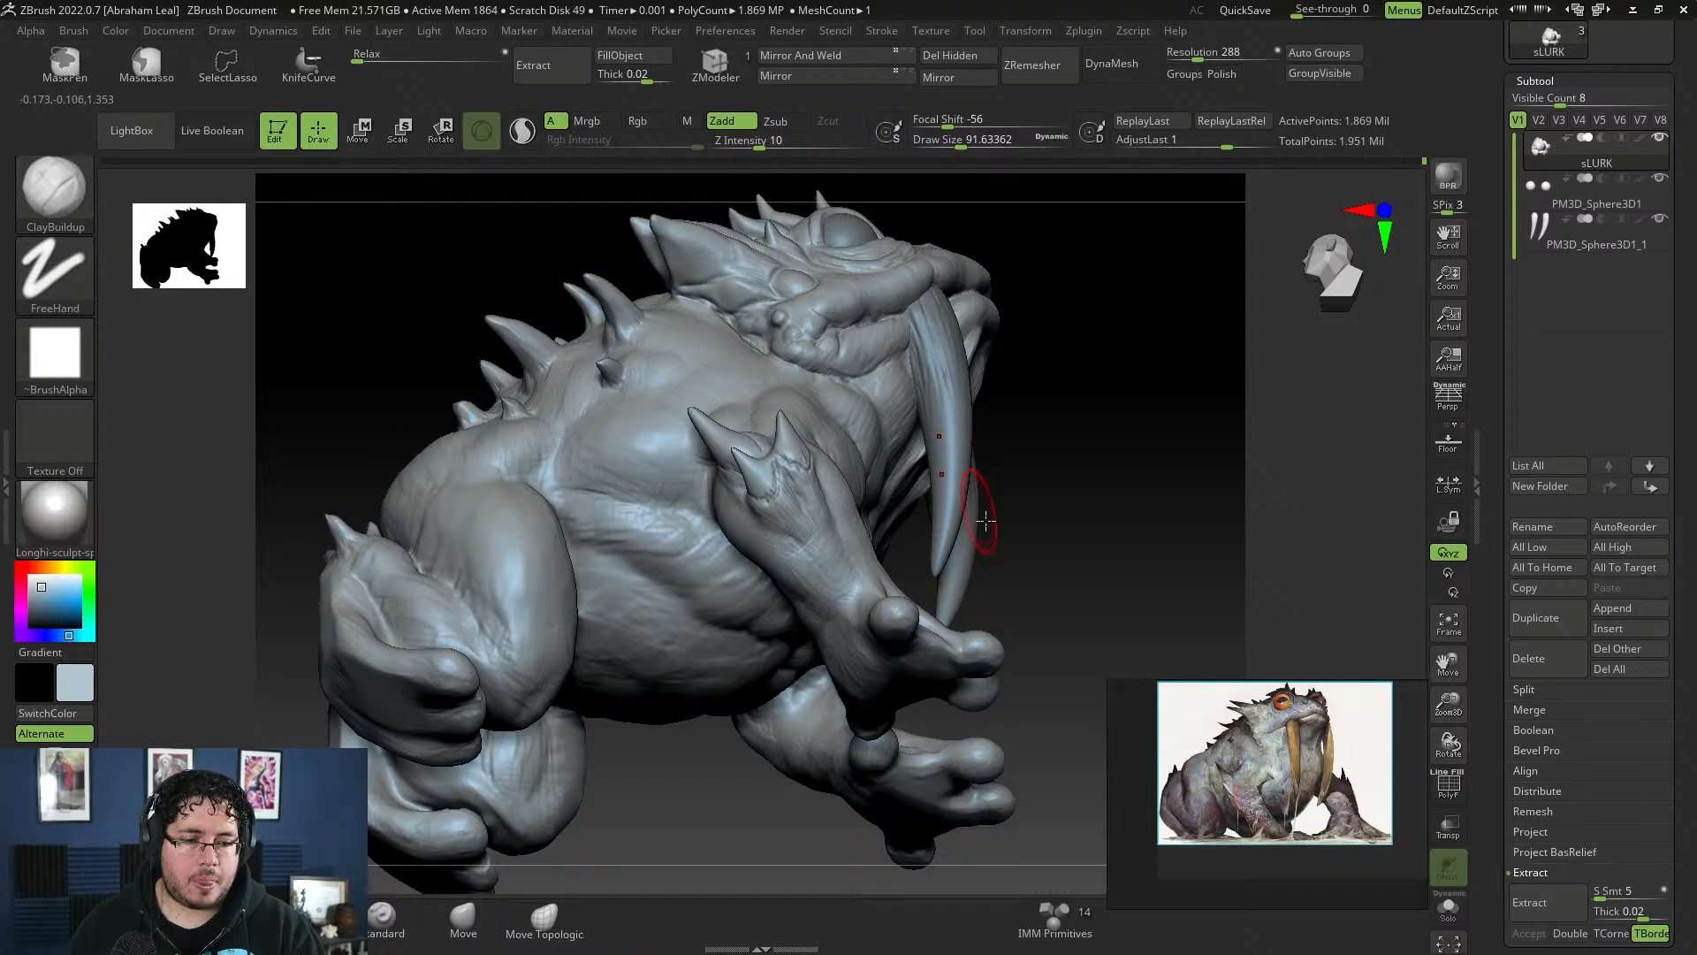
- Refine the front shoulder and the chest muscle beside the tusk with ClayBuildup, and smooth the transitions
{"action": "right_click_drag", "start_coordinate": [978, 512], "coordinate": [836, 480]}
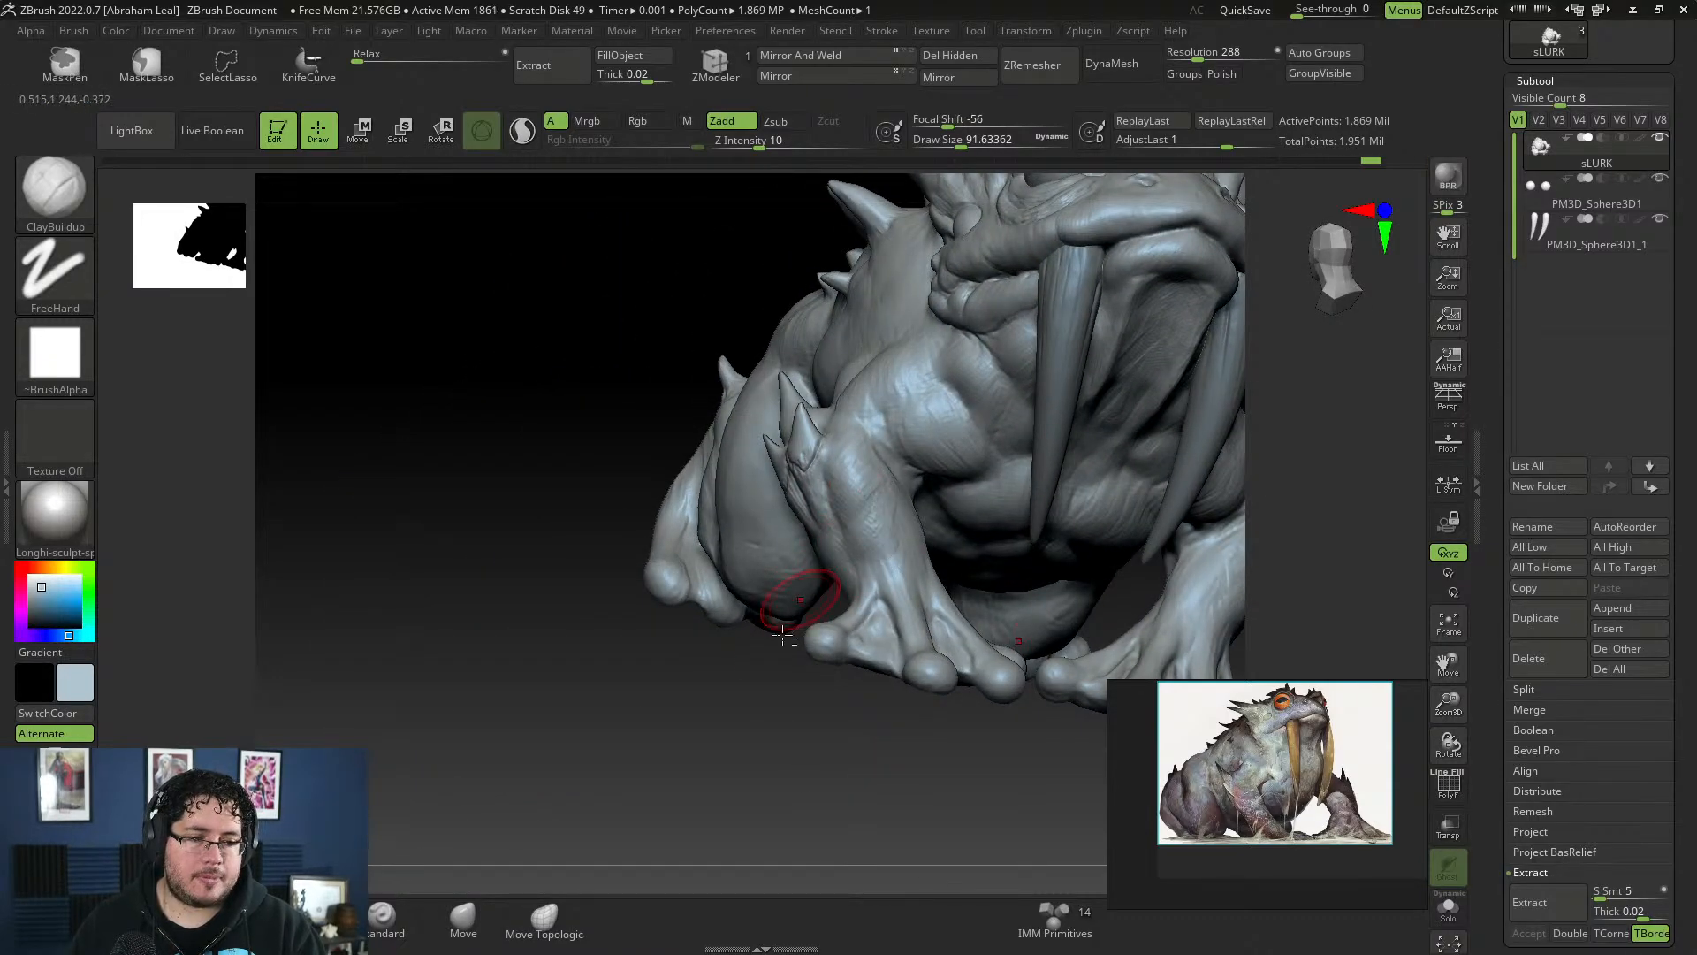
{"action": "right_click_drag", "start_coordinate": [777, 625], "coordinate": [739, 818]}
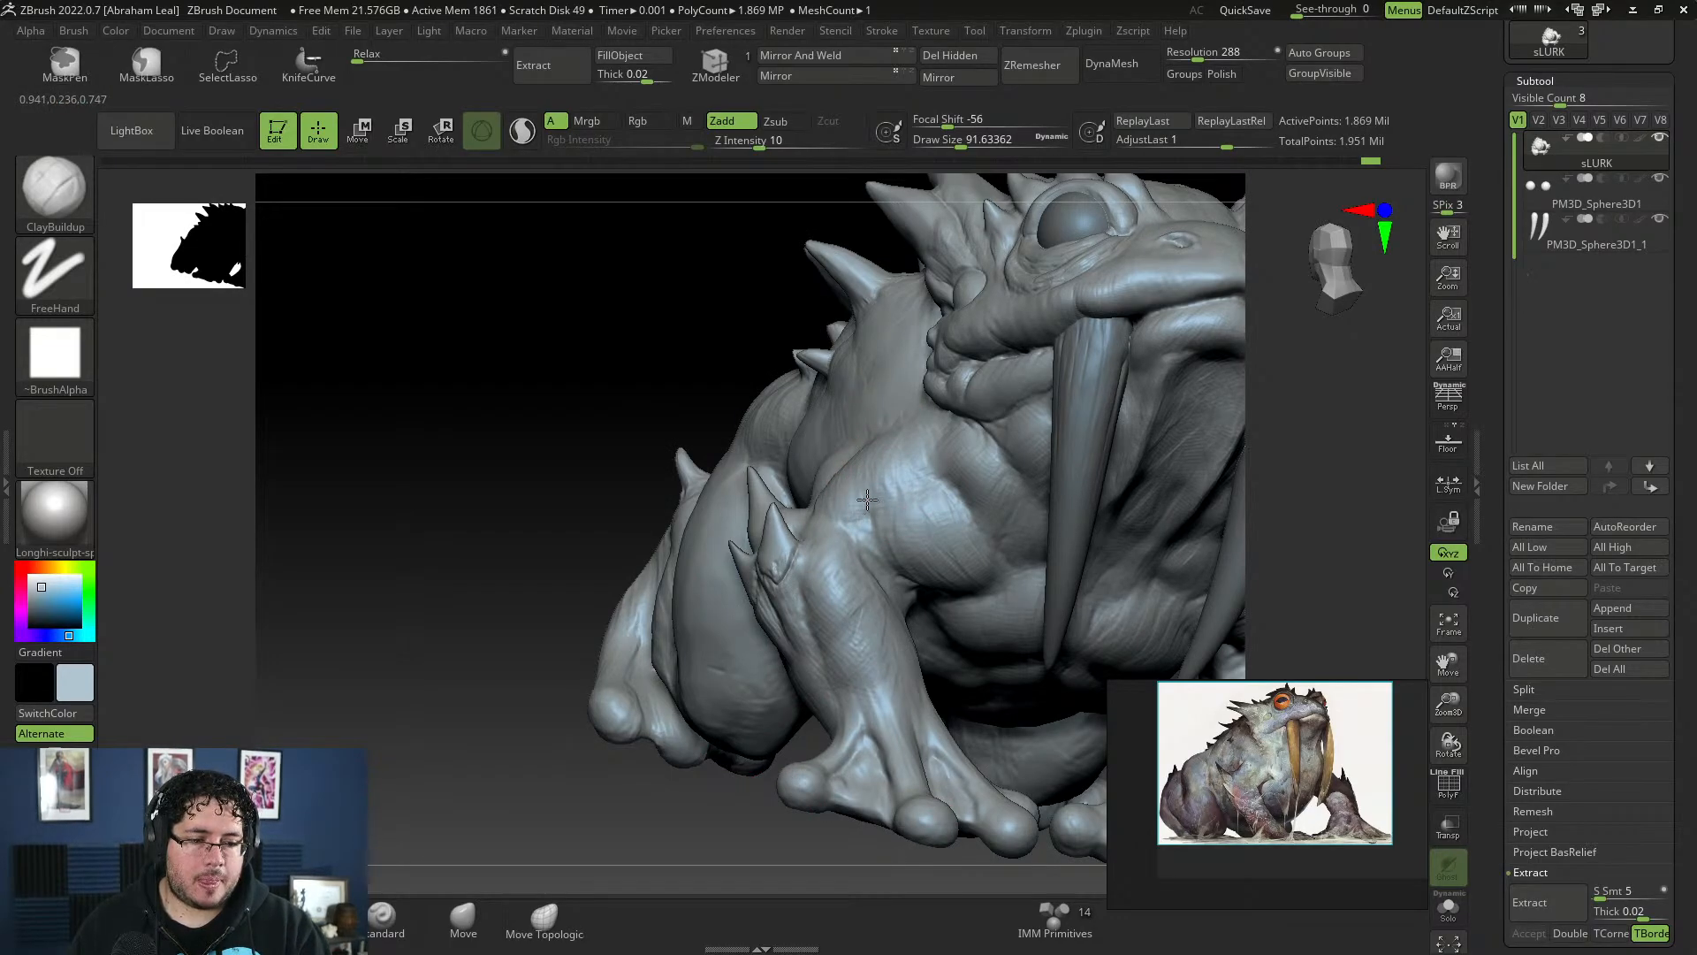
{"action": "key", "text": "shift"}
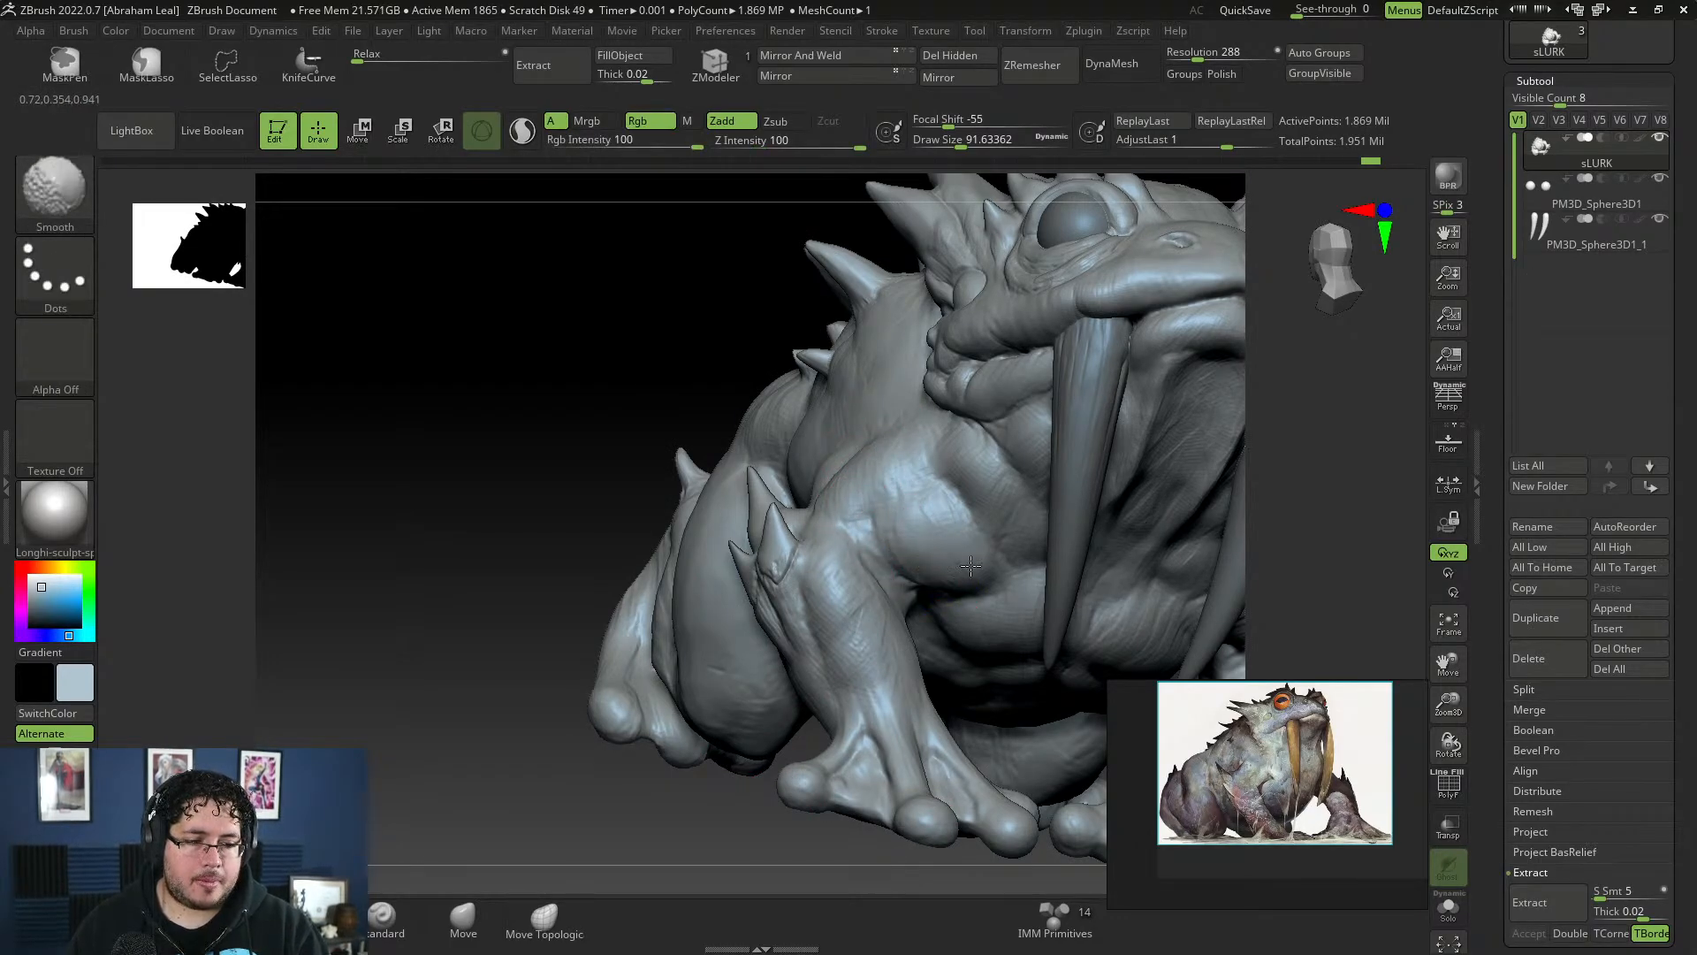
{"action": "mouse_move", "coordinate": [971, 566]}
{"action": "left_mouse_down", "text": "shift"}
{"action": "mouse_move", "coordinate": [909, 534]}
{"action": "mouse_move", "coordinate": [920, 552]}
{"action": "mouse_move", "coordinate": [995, 461]}
{"action": "left_mouse_up", "text": "shift"}
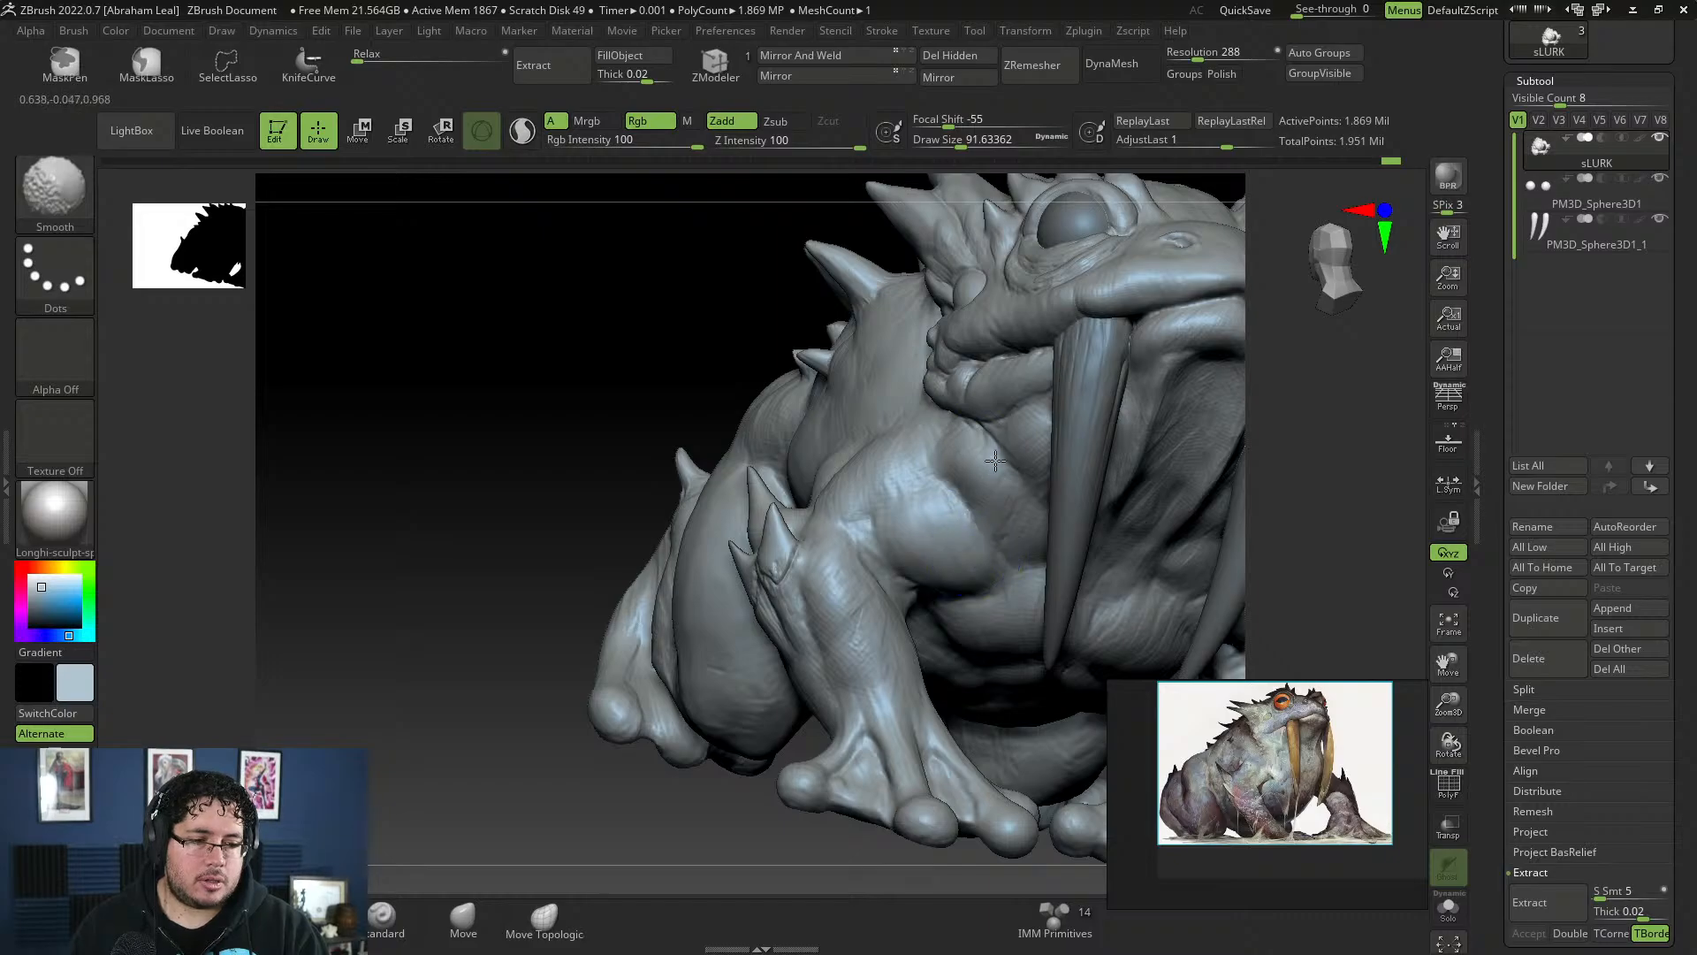
- Sculpt horizontal skin folds on the throat between the tusks with ClayBuildup at a draw size of about 59, and smooth them
{"action": "right_click_drag", "start_coordinate": [995, 460], "coordinate": [751, 834]}
{"action": "key", "text": "shift"}
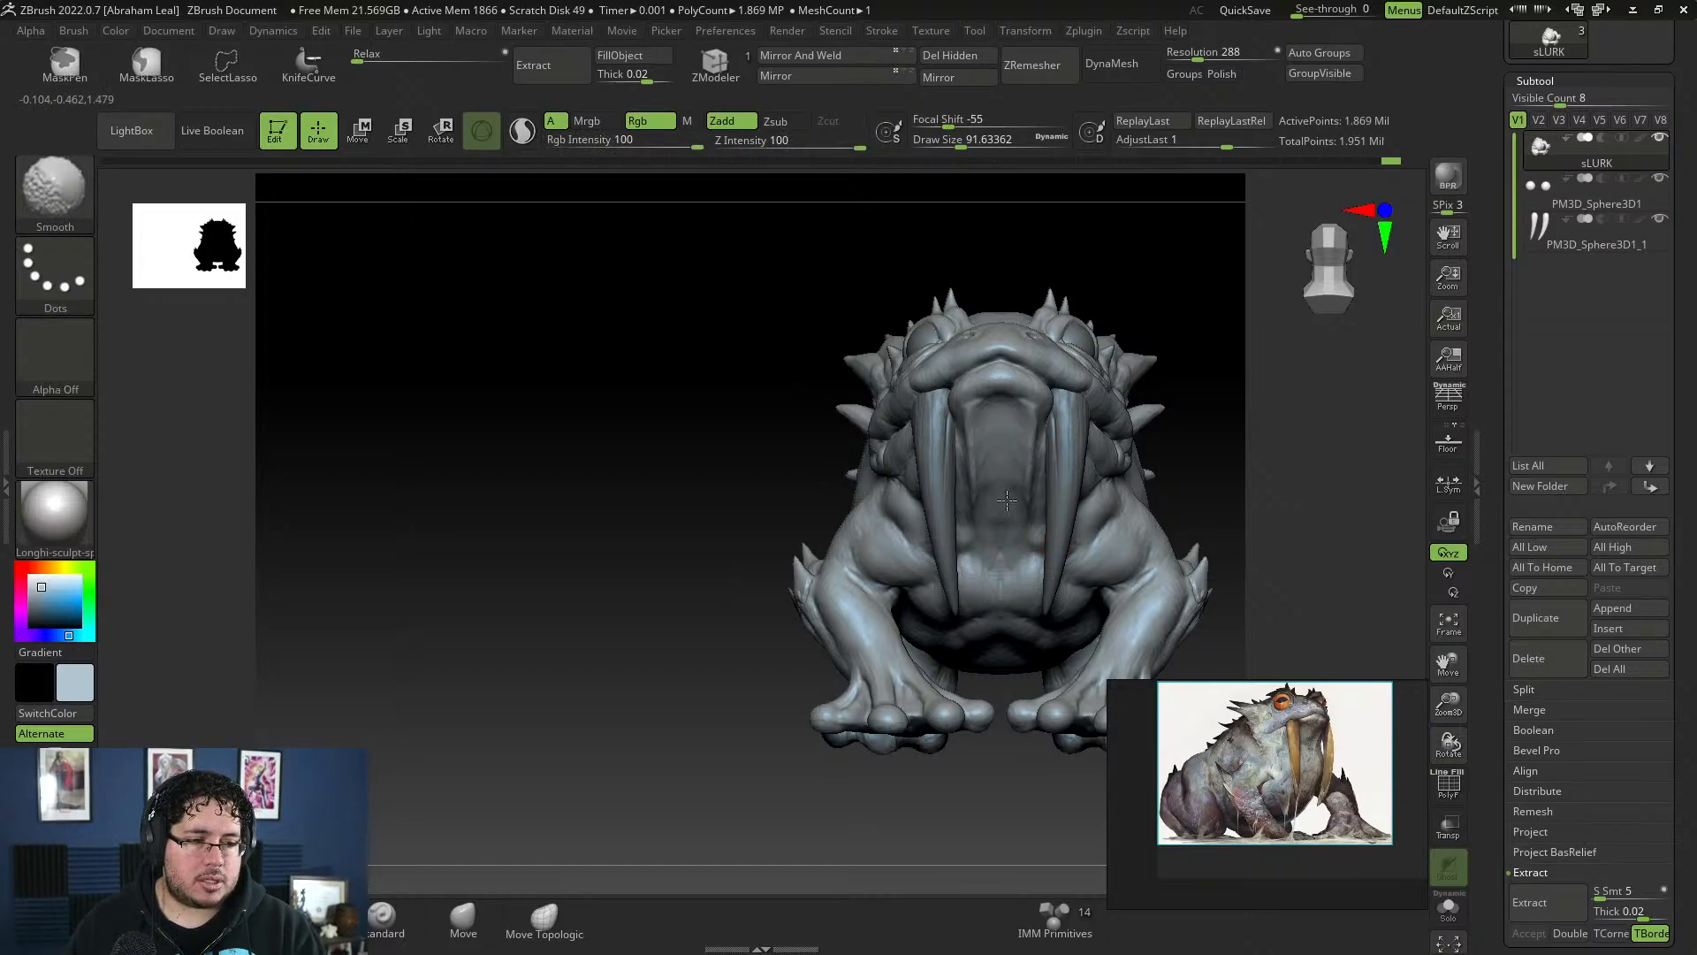
{"action": "key", "text": "shift"}
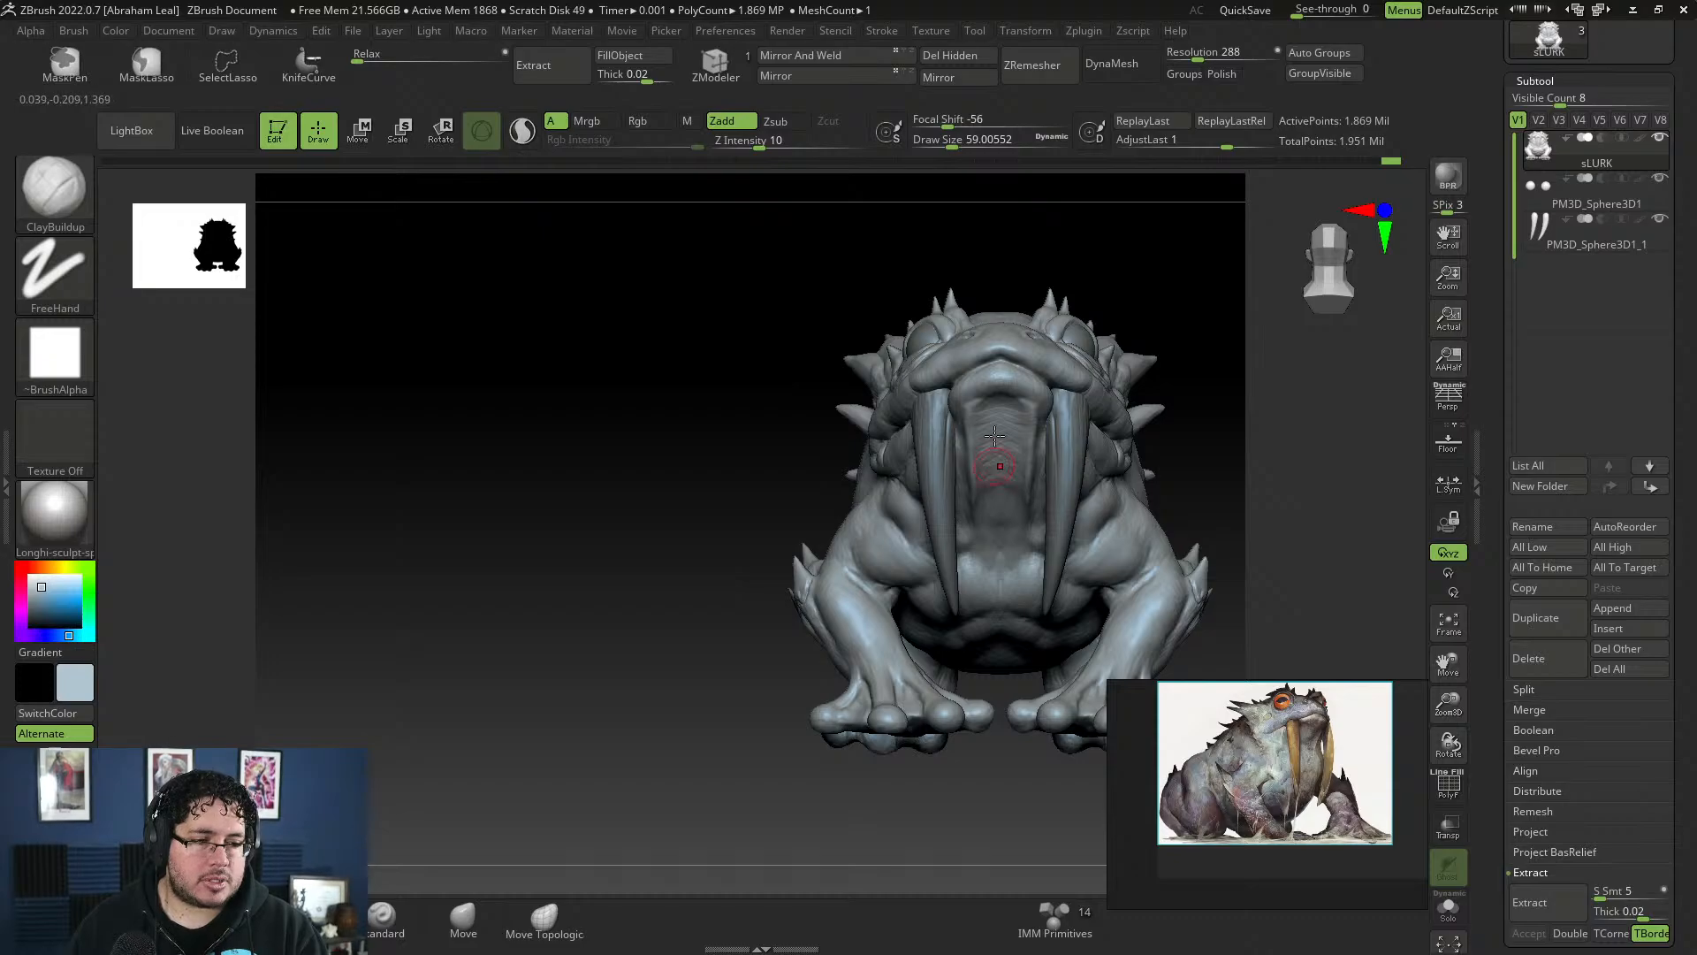
{"action": "key", "text": "shift"}
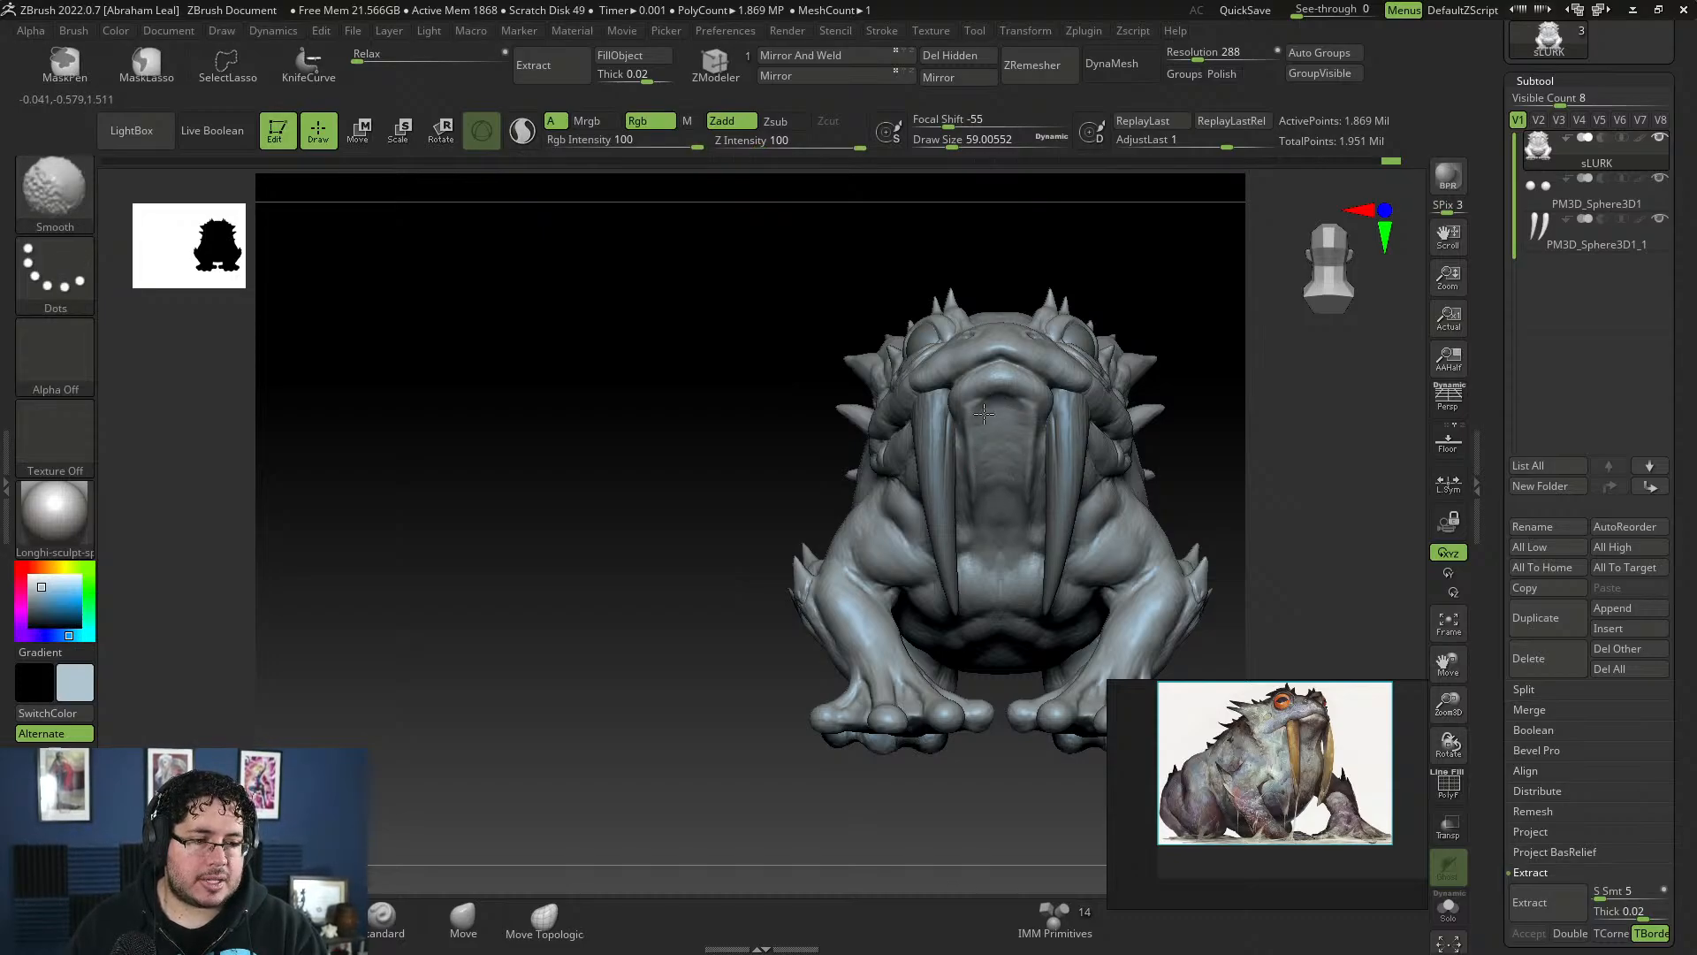
- Sculpt and soften skin folds on the lower chest and belly beneath the tusk tips with ClayBuildup and Smooth
{"action": "mouse_move", "coordinate": [1175, 442]}
{"action": "left_mouse_down"}
{"action": "mouse_move", "coordinate": [1235, 356]}
{"action": "mouse_move", "coordinate": [1152, 451]}
{"action": "left_mouse_up"}
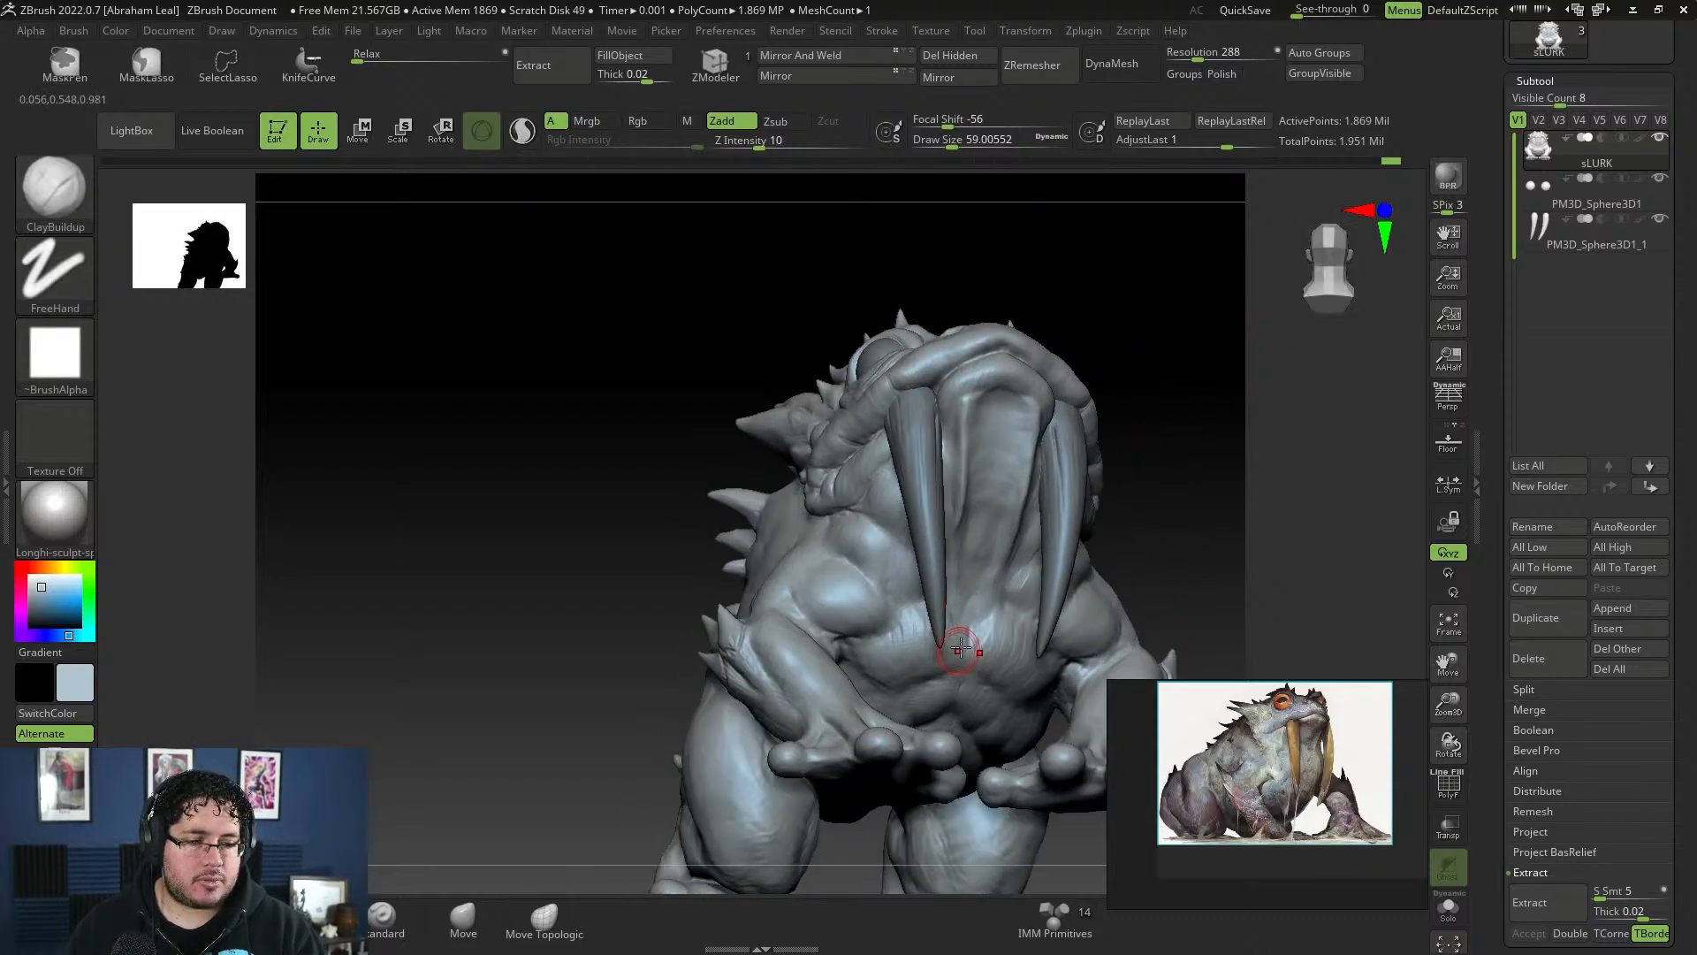
{"action": "key", "text": "shift"}
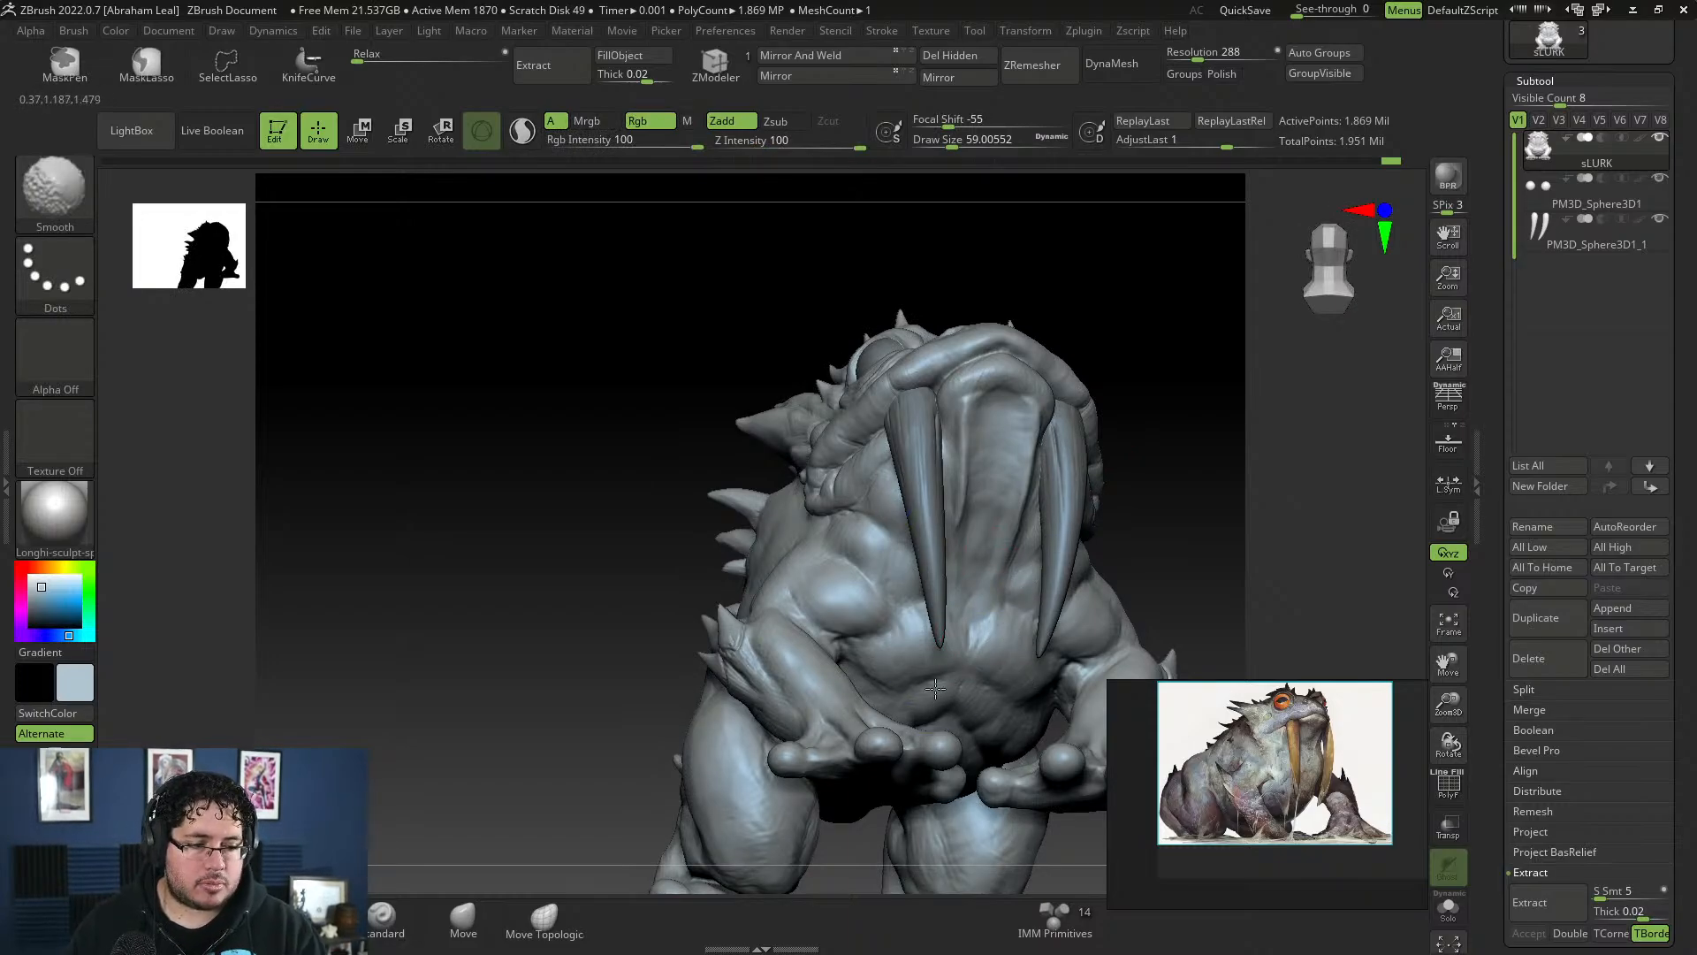
{"action": "mouse_move", "coordinate": [1180, 566]}
{"action": "left_mouse_down", "text": "alt"}
{"action": "mouse_move", "coordinate": [1175, 462]}
{"action": "mouse_move", "coordinate": [1088, 469]}
{"action": "left_mouse_up", "text": "alt"}
{"action": "left_click_drag", "start_coordinate": [1041, 690], "coordinate": [999, 672], "text": "shift"}
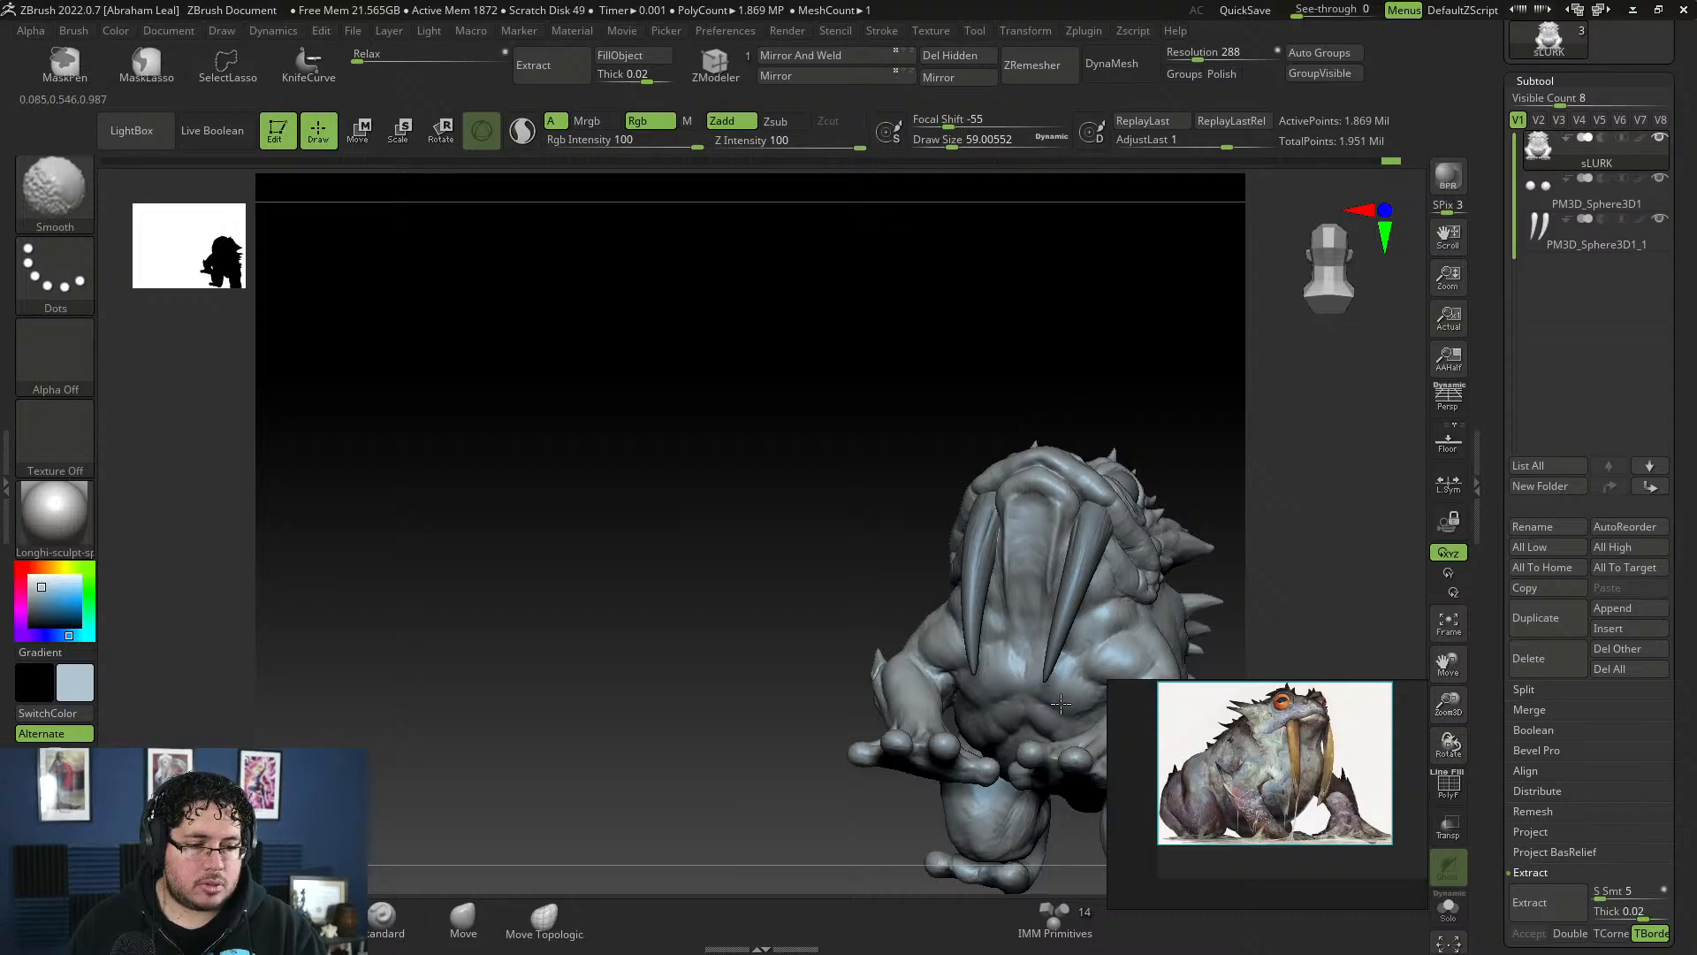
{"action": "mouse_move", "coordinate": [1258, 628]}
{"action": "left_mouse_down"}
{"action": "mouse_move", "coordinate": [1160, 557]}
{"action": "mouse_move", "coordinate": [917, 595]}
{"action": "left_mouse_up"}
{"action": "key", "text": "shift"}
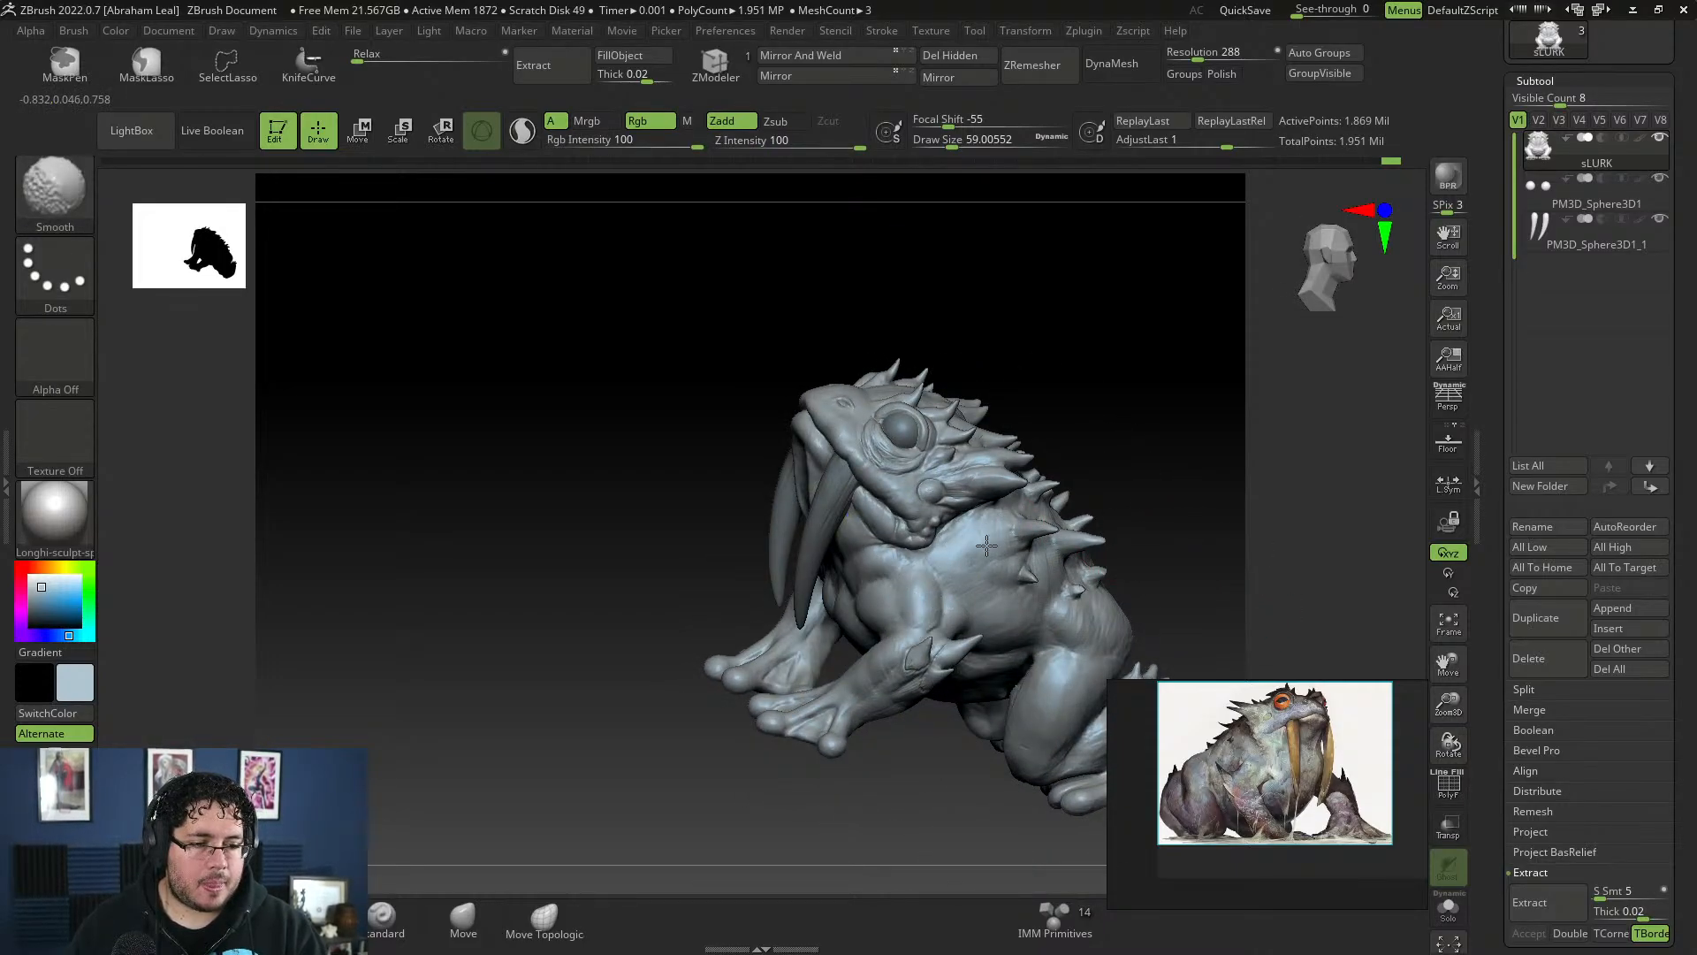
- Raise the draw size to about 92 and refine the front leg's skin from the opposite side, smoothing it
{"action": "left_click_drag", "start_coordinate": [981, 610], "coordinate": [884, 670]}
{"action": "key", "text": "shift"}
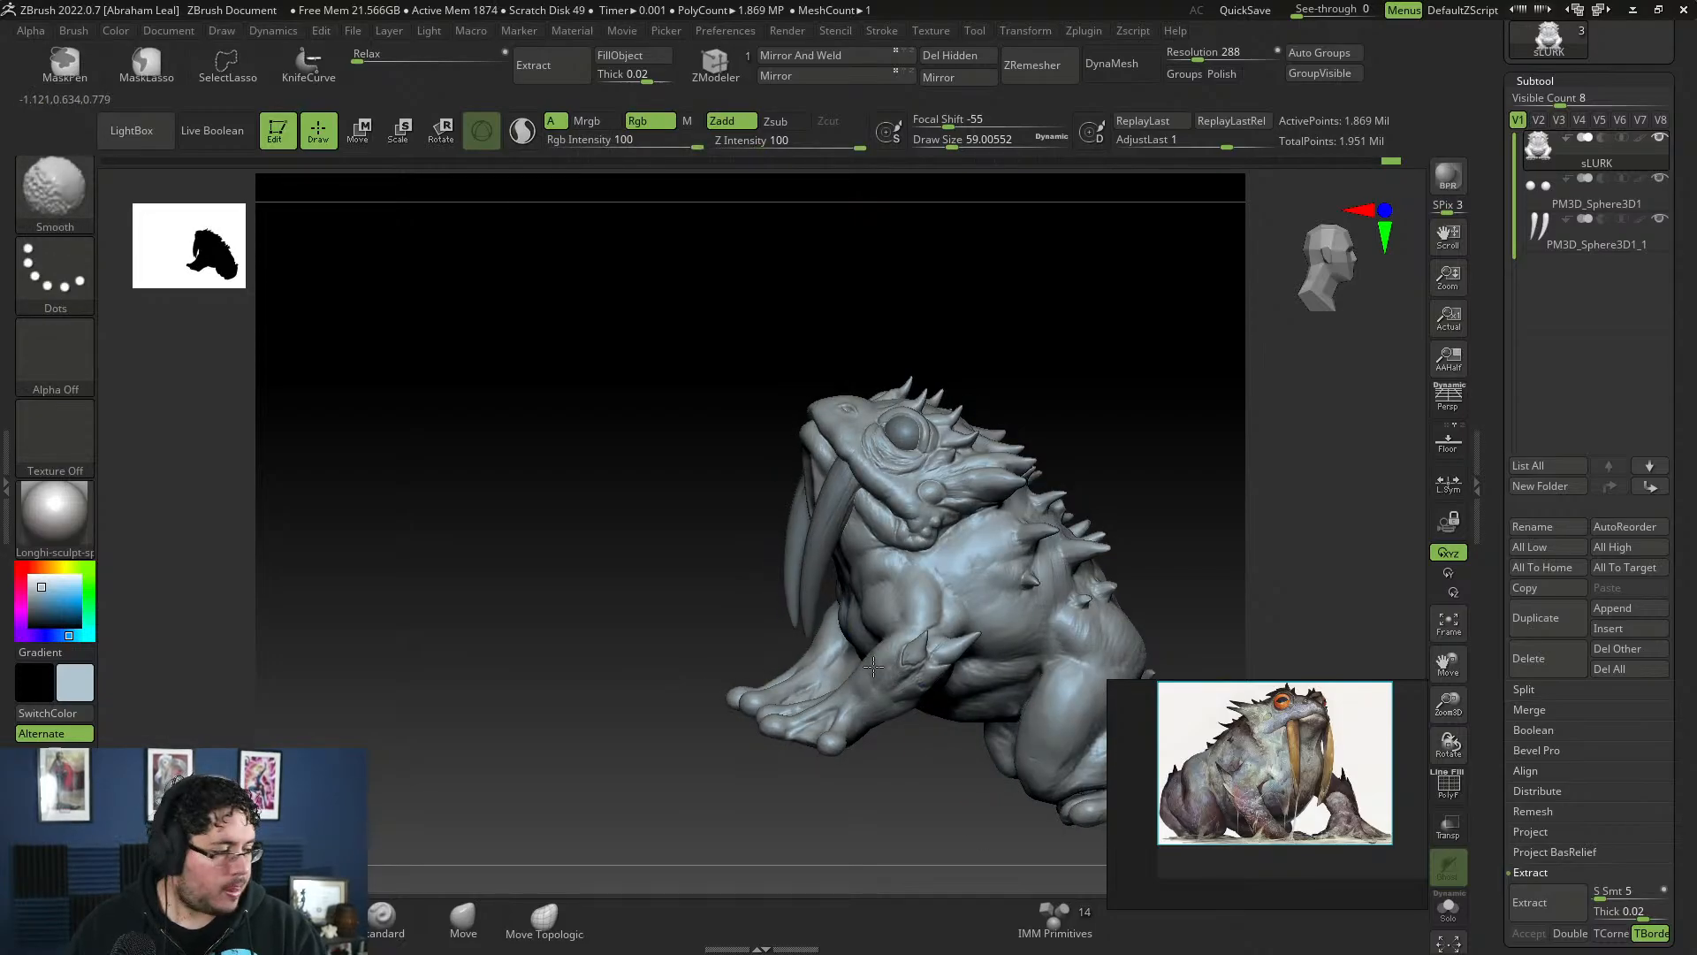
{"action": "left_click_drag", "start_coordinate": [946, 801], "coordinate": [963, 711], "text": "alt"}
{"action": "key", "text": "space"}
{"action": "left_click_drag", "start_coordinate": [987, 594], "coordinate": [998, 595]}
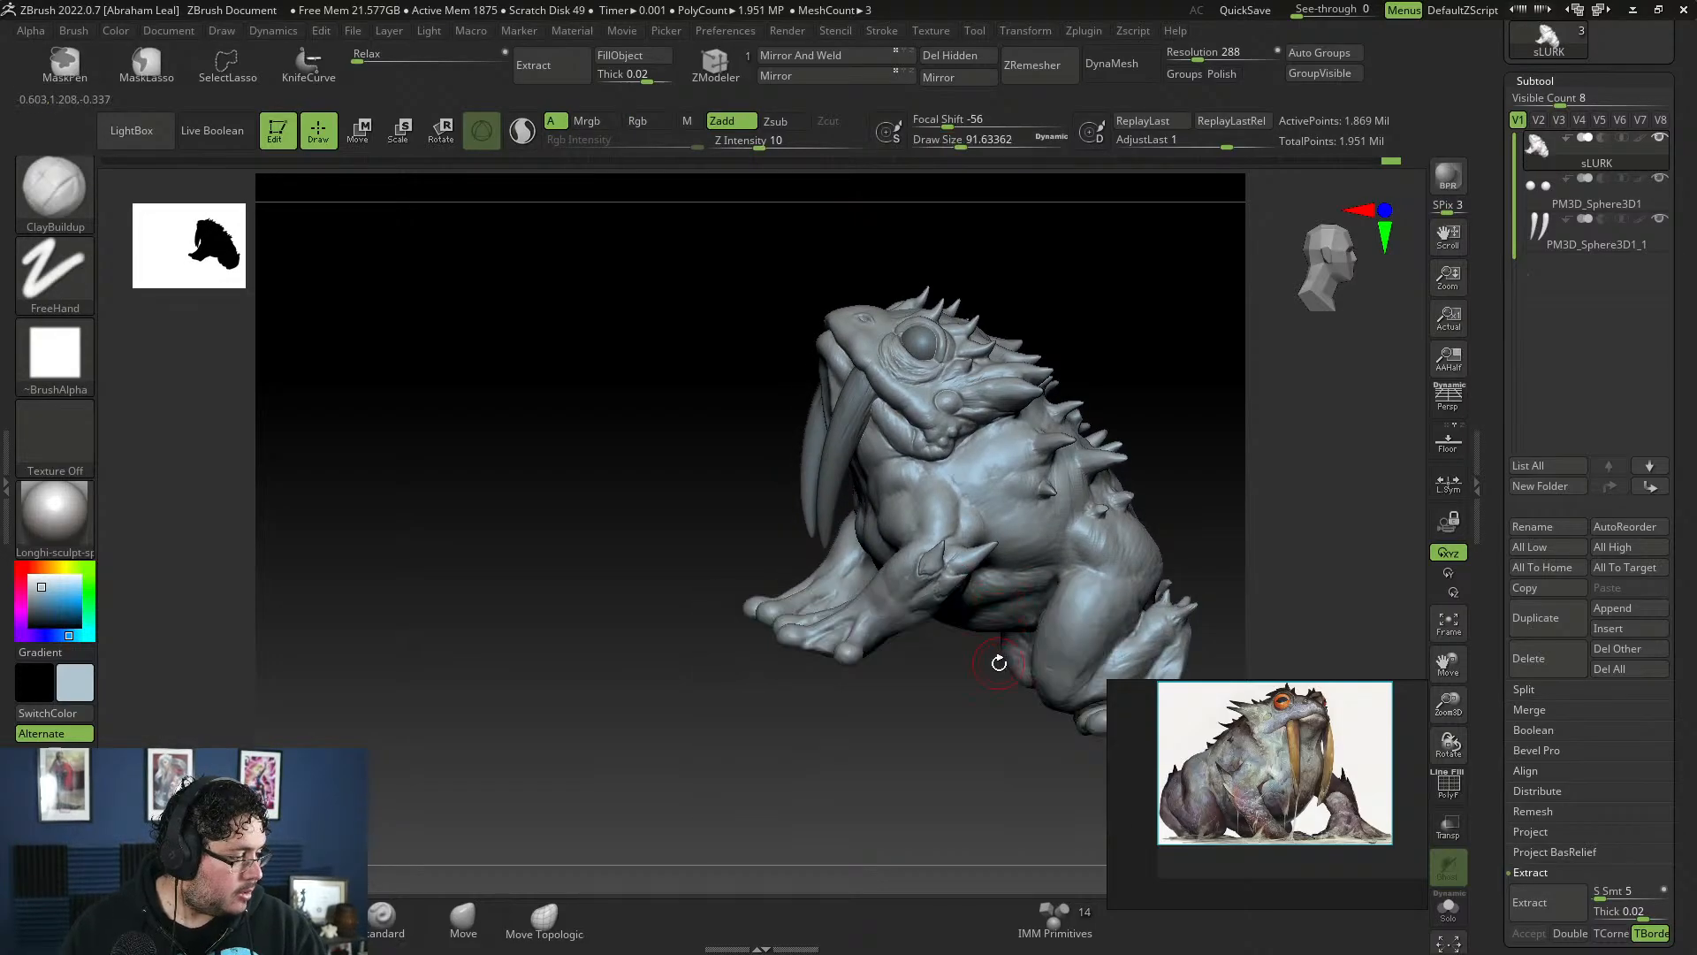
{"action": "key", "text": "shift"}
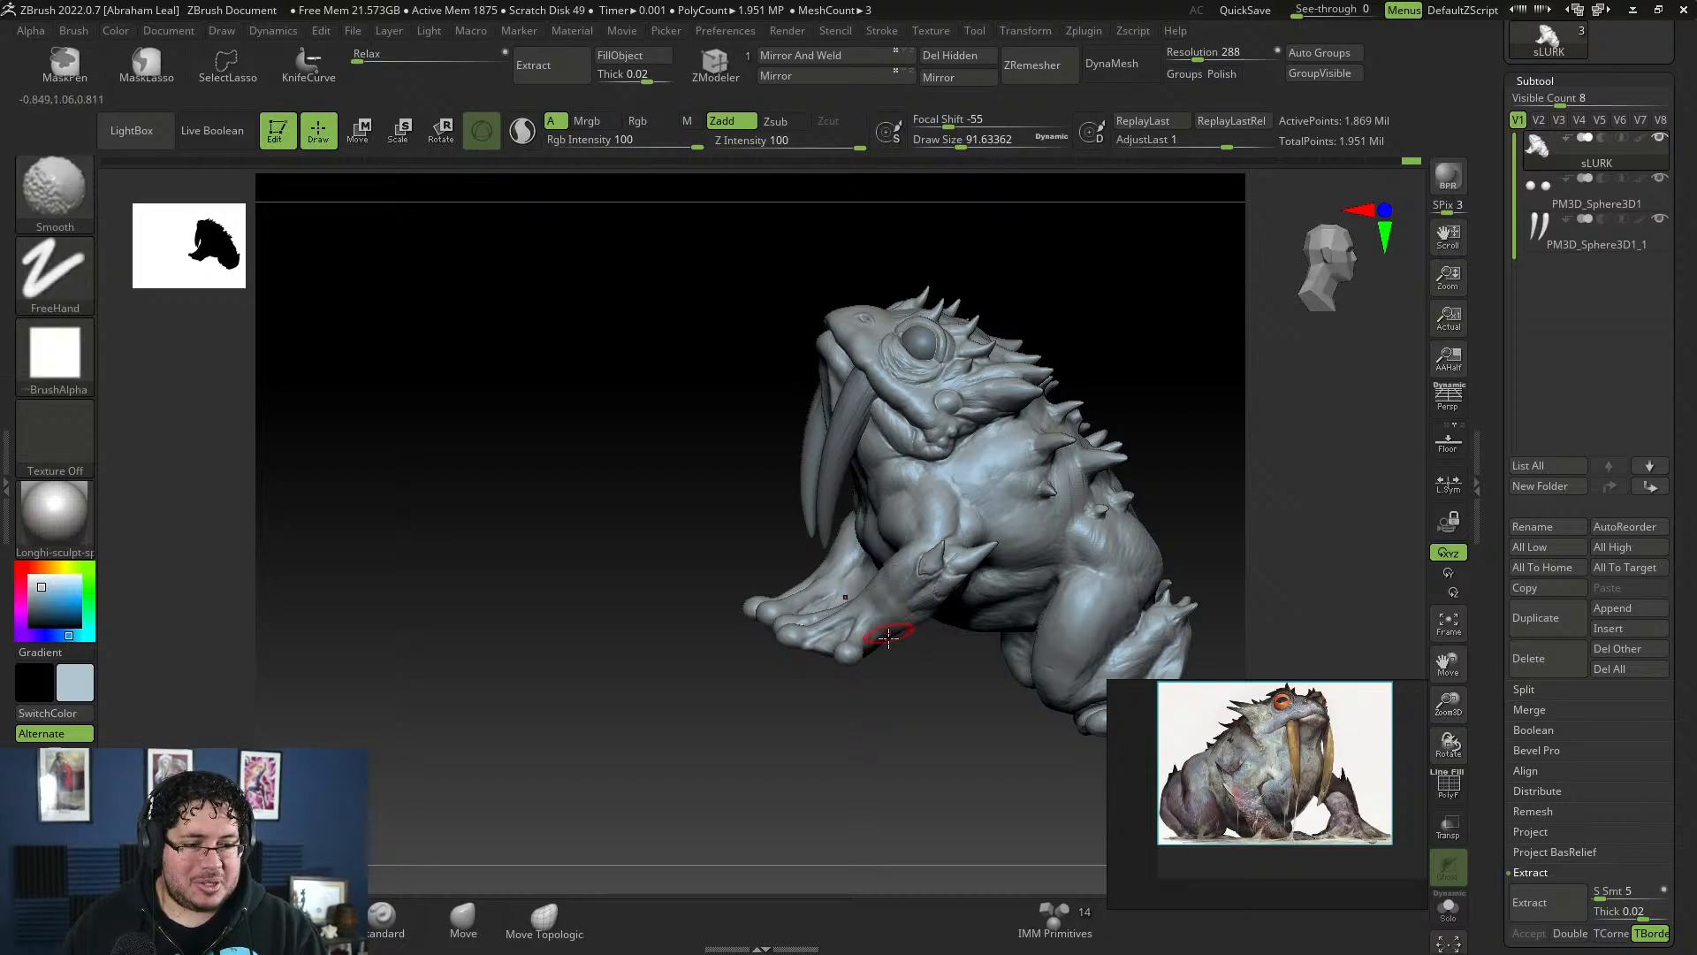
{"action": "left_click_drag", "start_coordinate": [893, 685], "coordinate": [916, 630]}
{"action": "key", "text": "shift"}
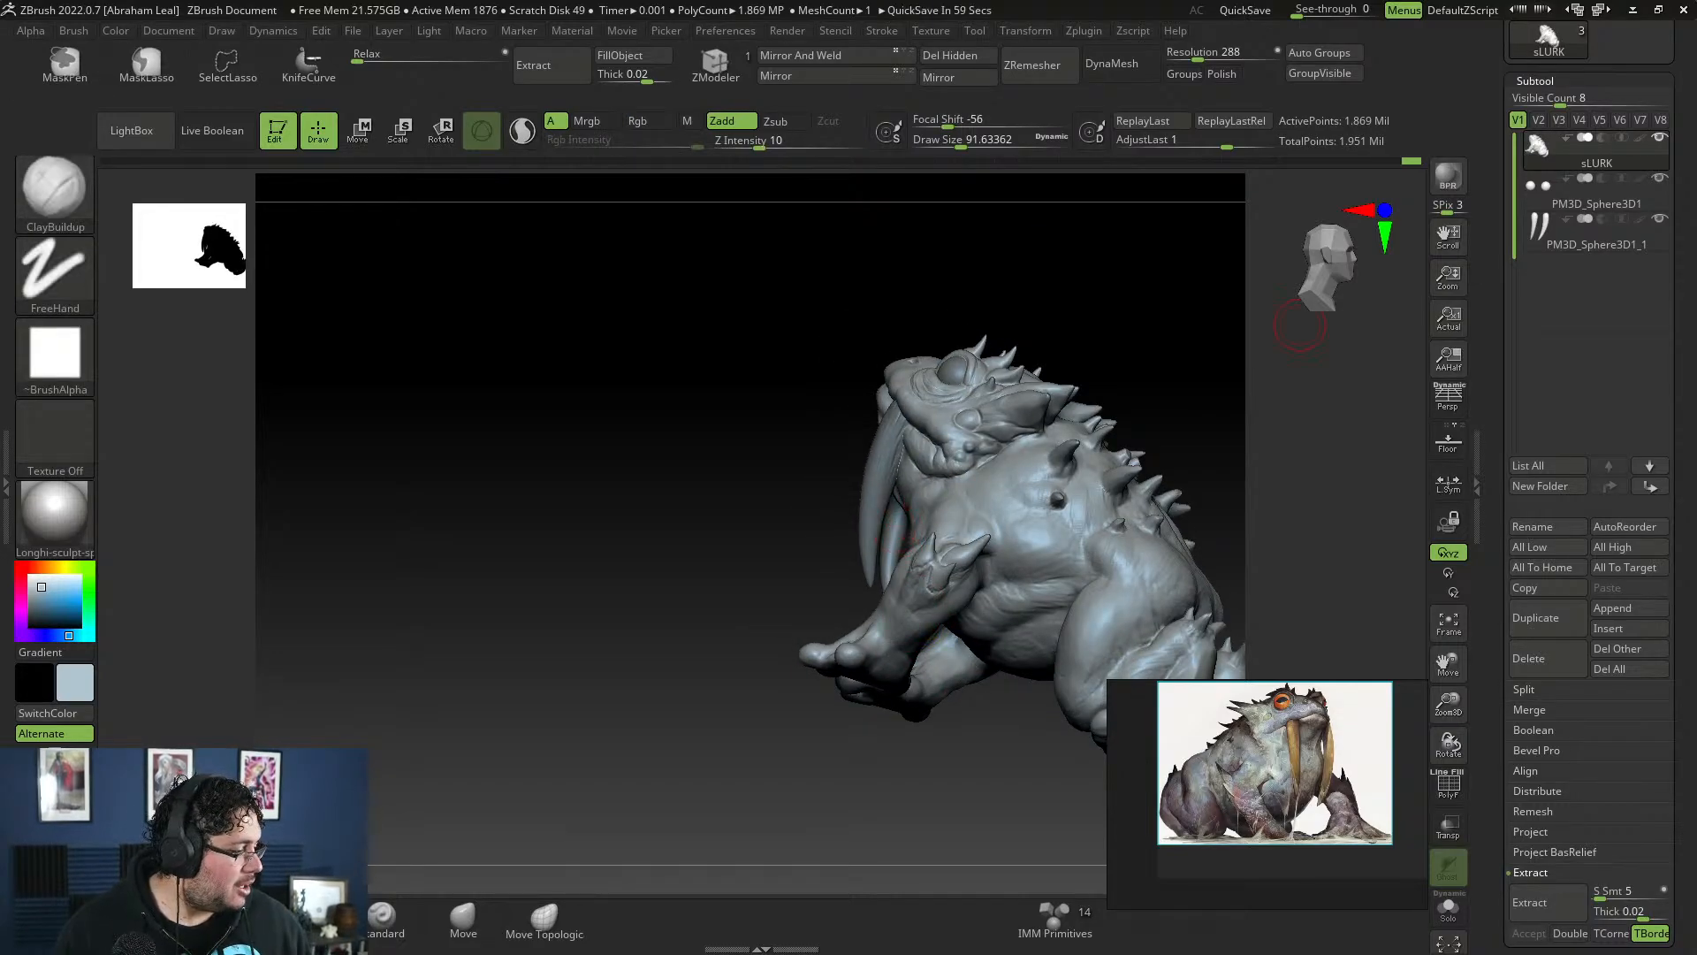
- Open a file explorer window, move it off the main screen, and switch to the image viewer with Lionbot preview 5.jpg
{"action": "key", "text": "super"}
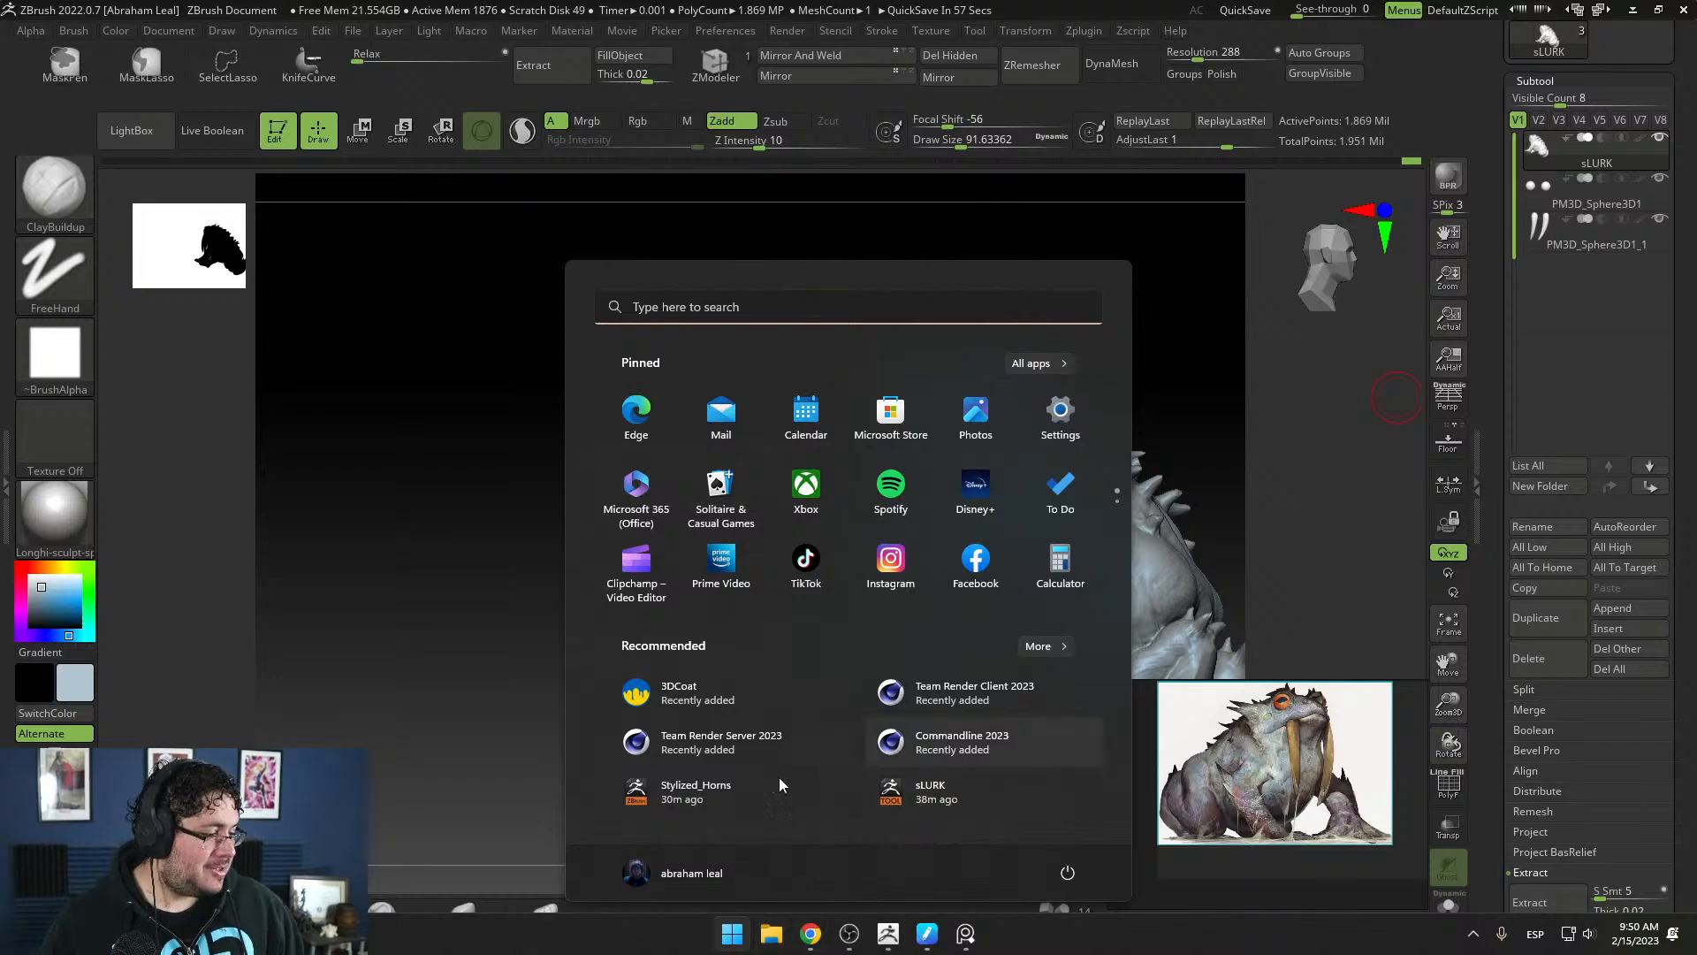
{"action": "left_click", "coordinate": [776, 933]}
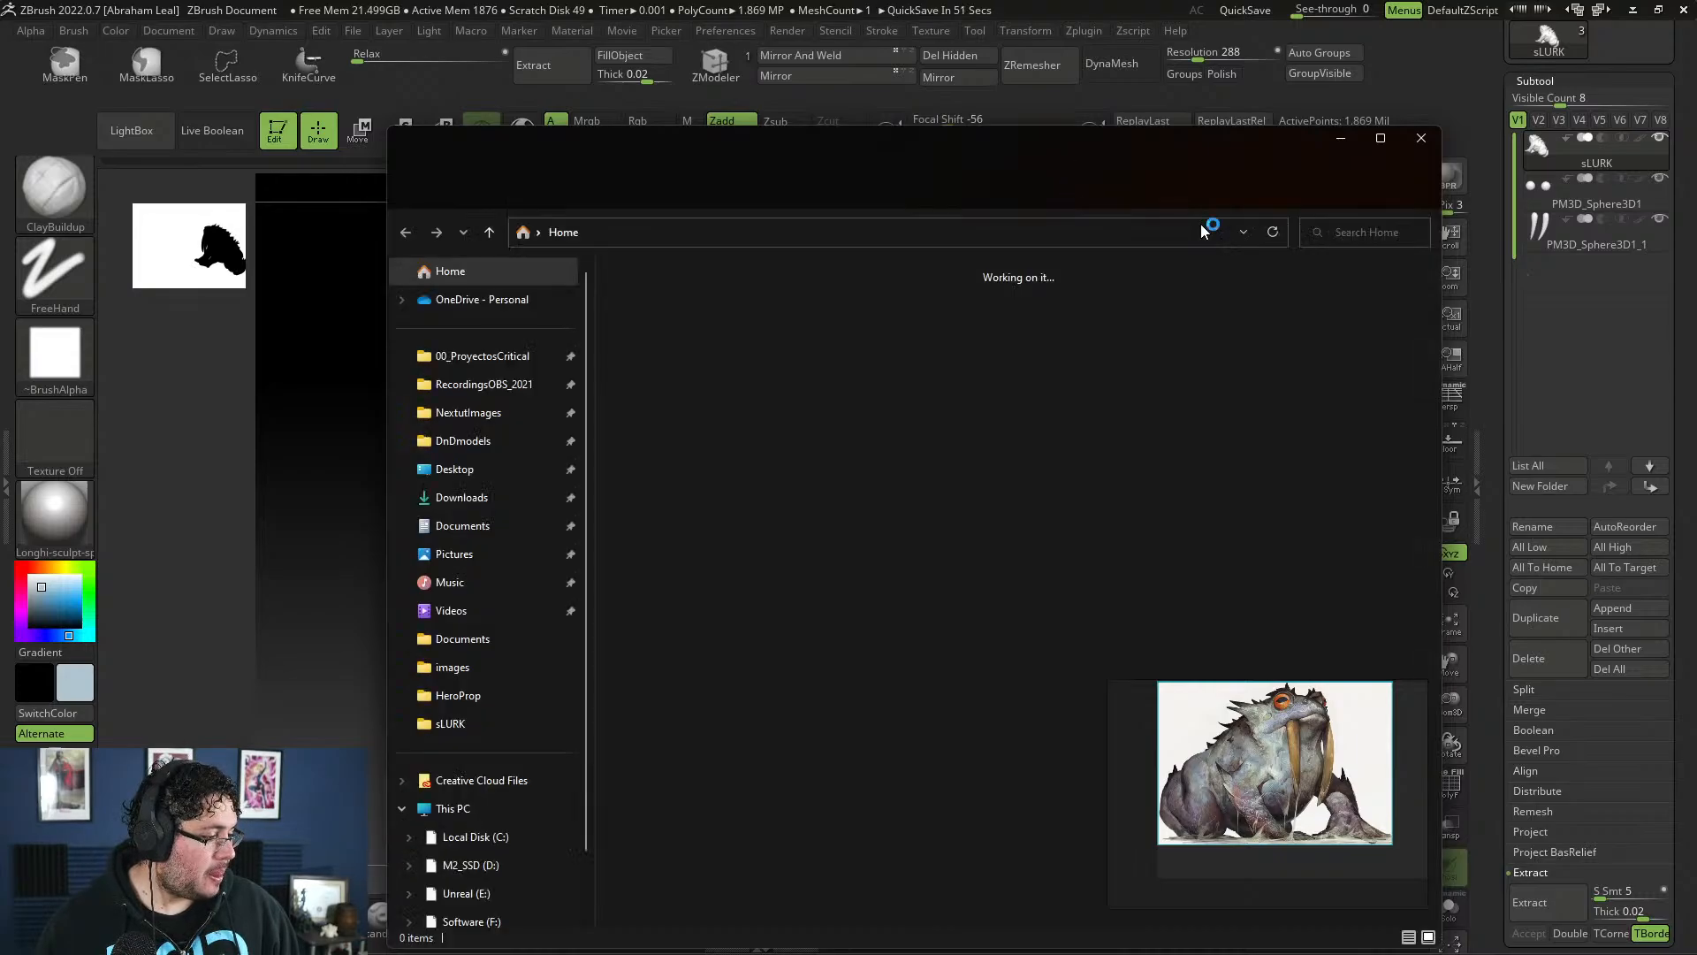
{"action": "left_click_drag", "start_coordinate": [1095, 158], "coordinate": [1696, 90]}
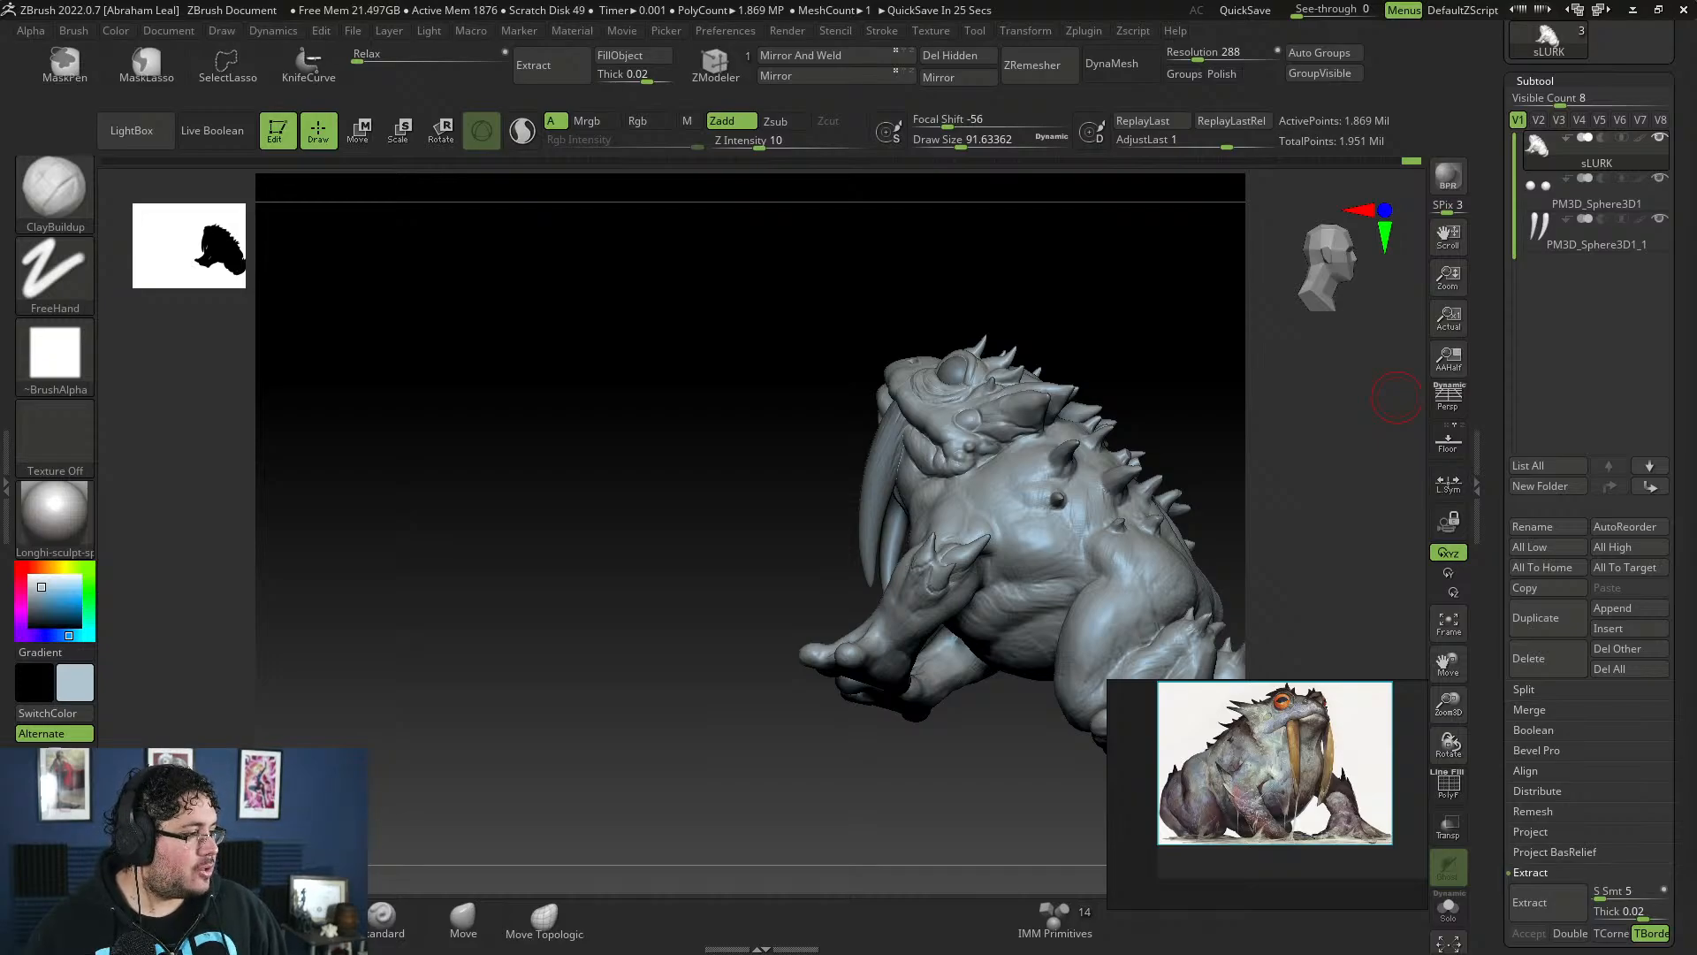
{"action": "key", "text": "alt+Tab"}
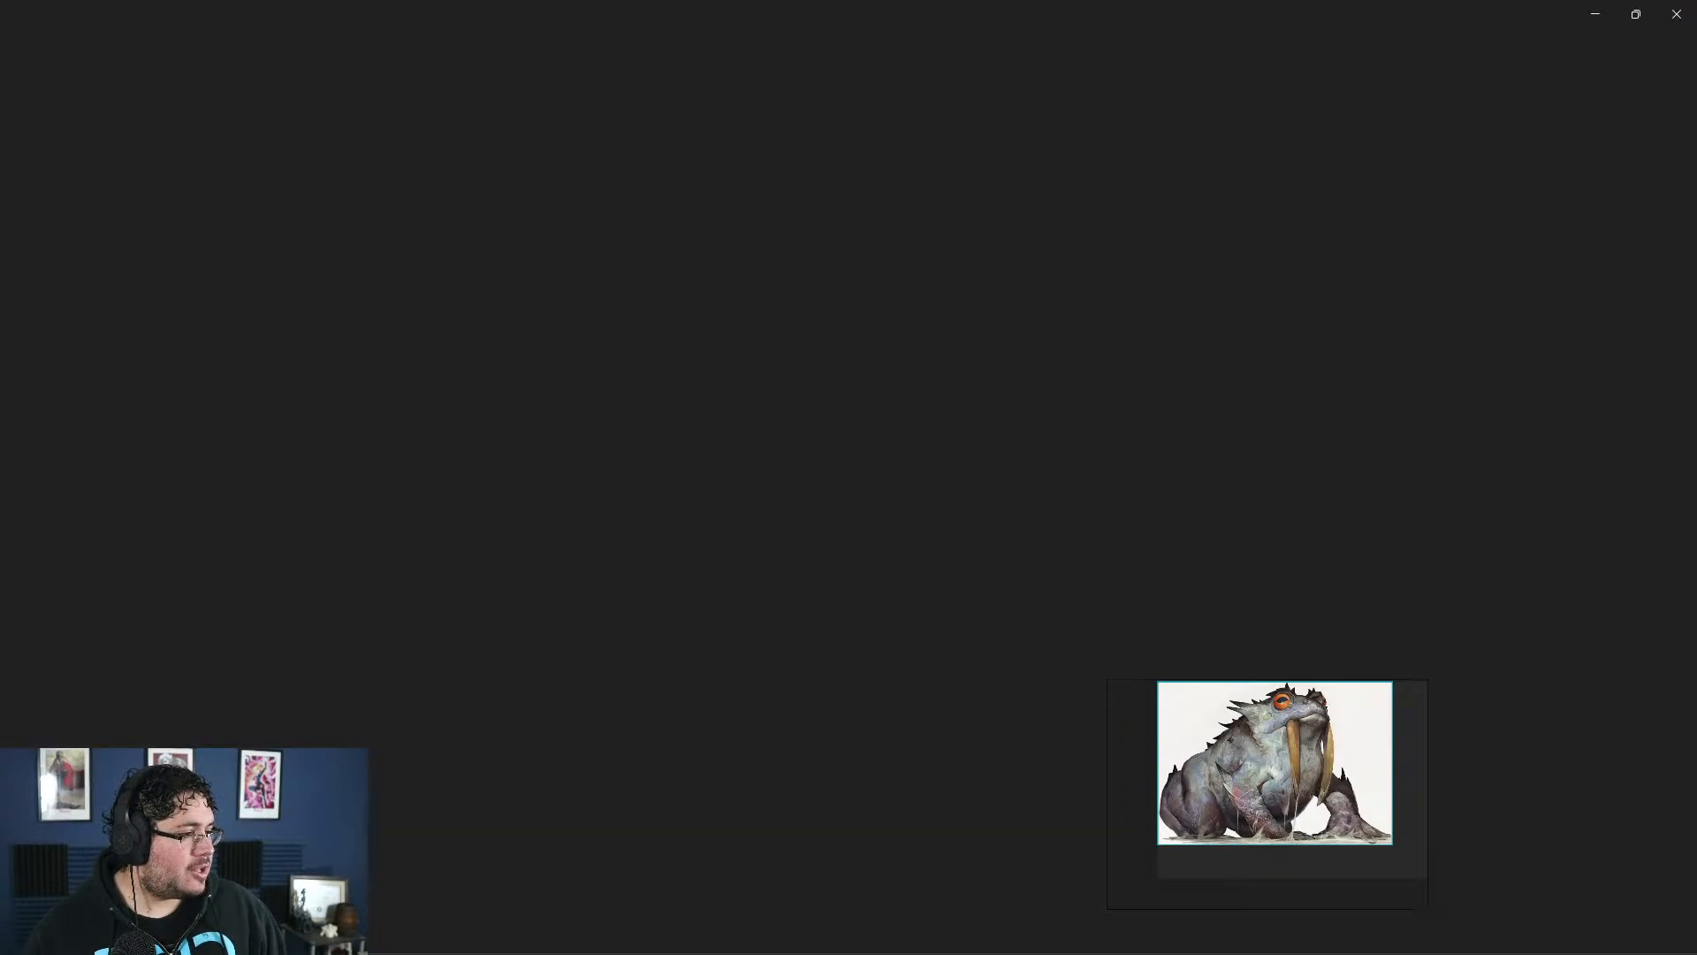
- Examine the Lionbot concept sheet's maned side view and its base skeleton drawing at close range
{"action": "scroll", "coordinate": [647, 712], "scroll_direction": "up", "scroll_amount": 2}
{"action": "scroll", "coordinate": [647, 712], "scroll_direction": "up", "scroll_amount": 3}
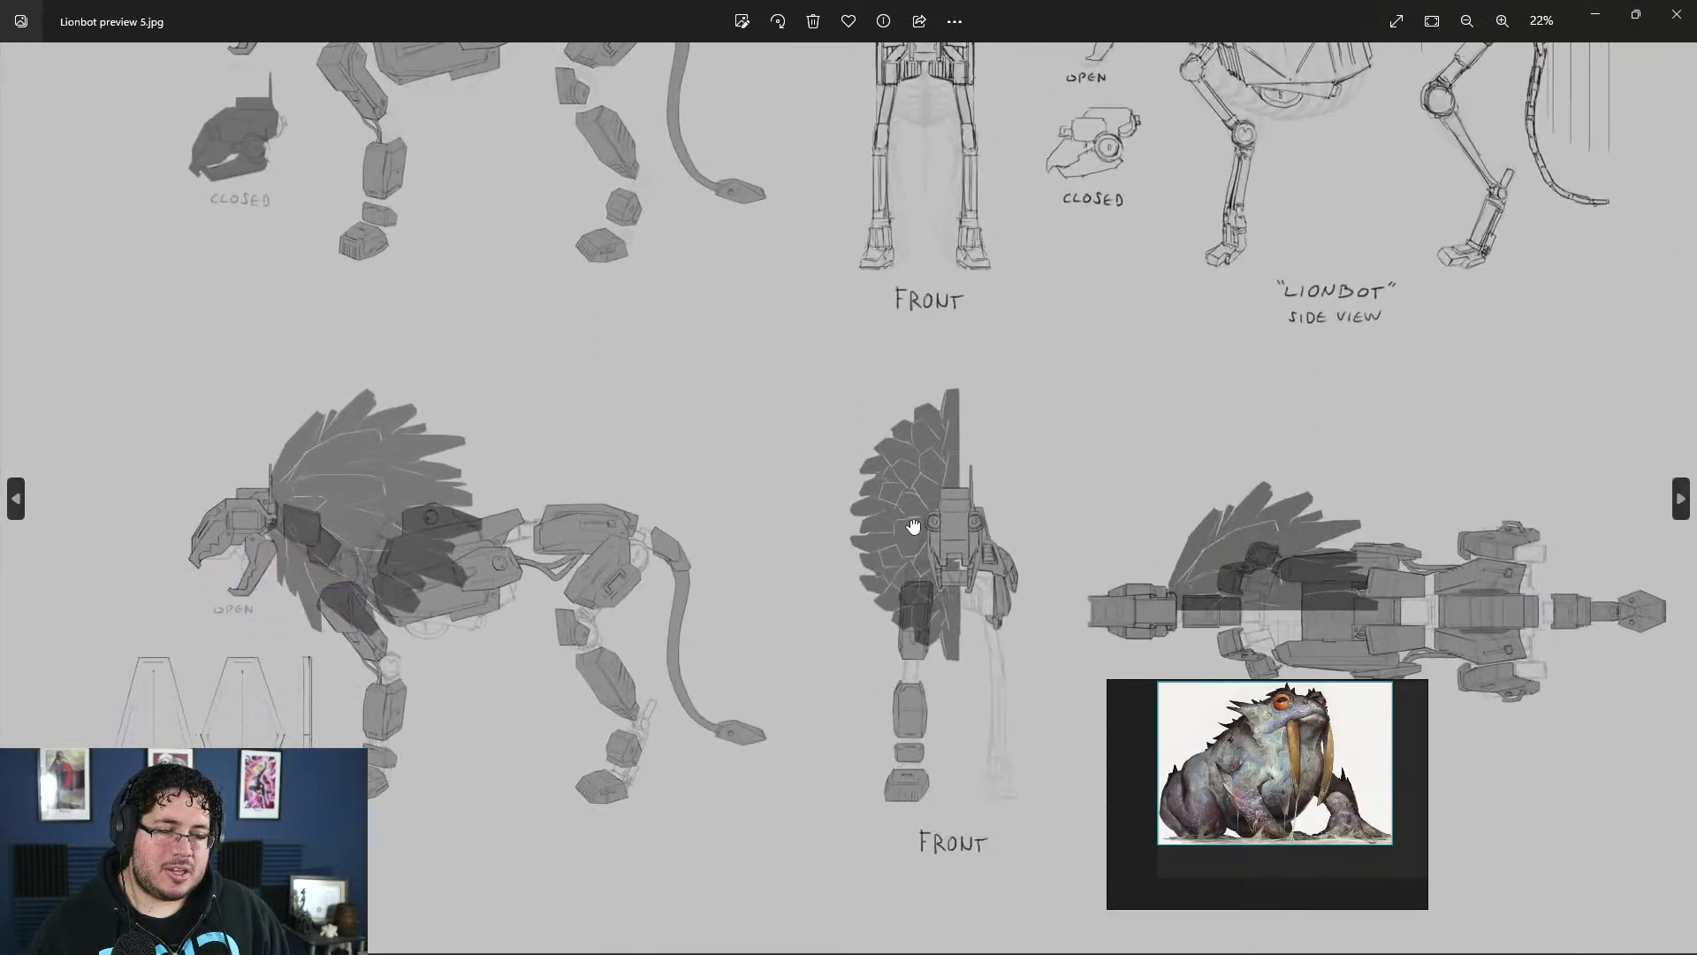
{"action": "scroll", "coordinate": [776, 633], "scroll_direction": "down", "scroll_amount": 3}
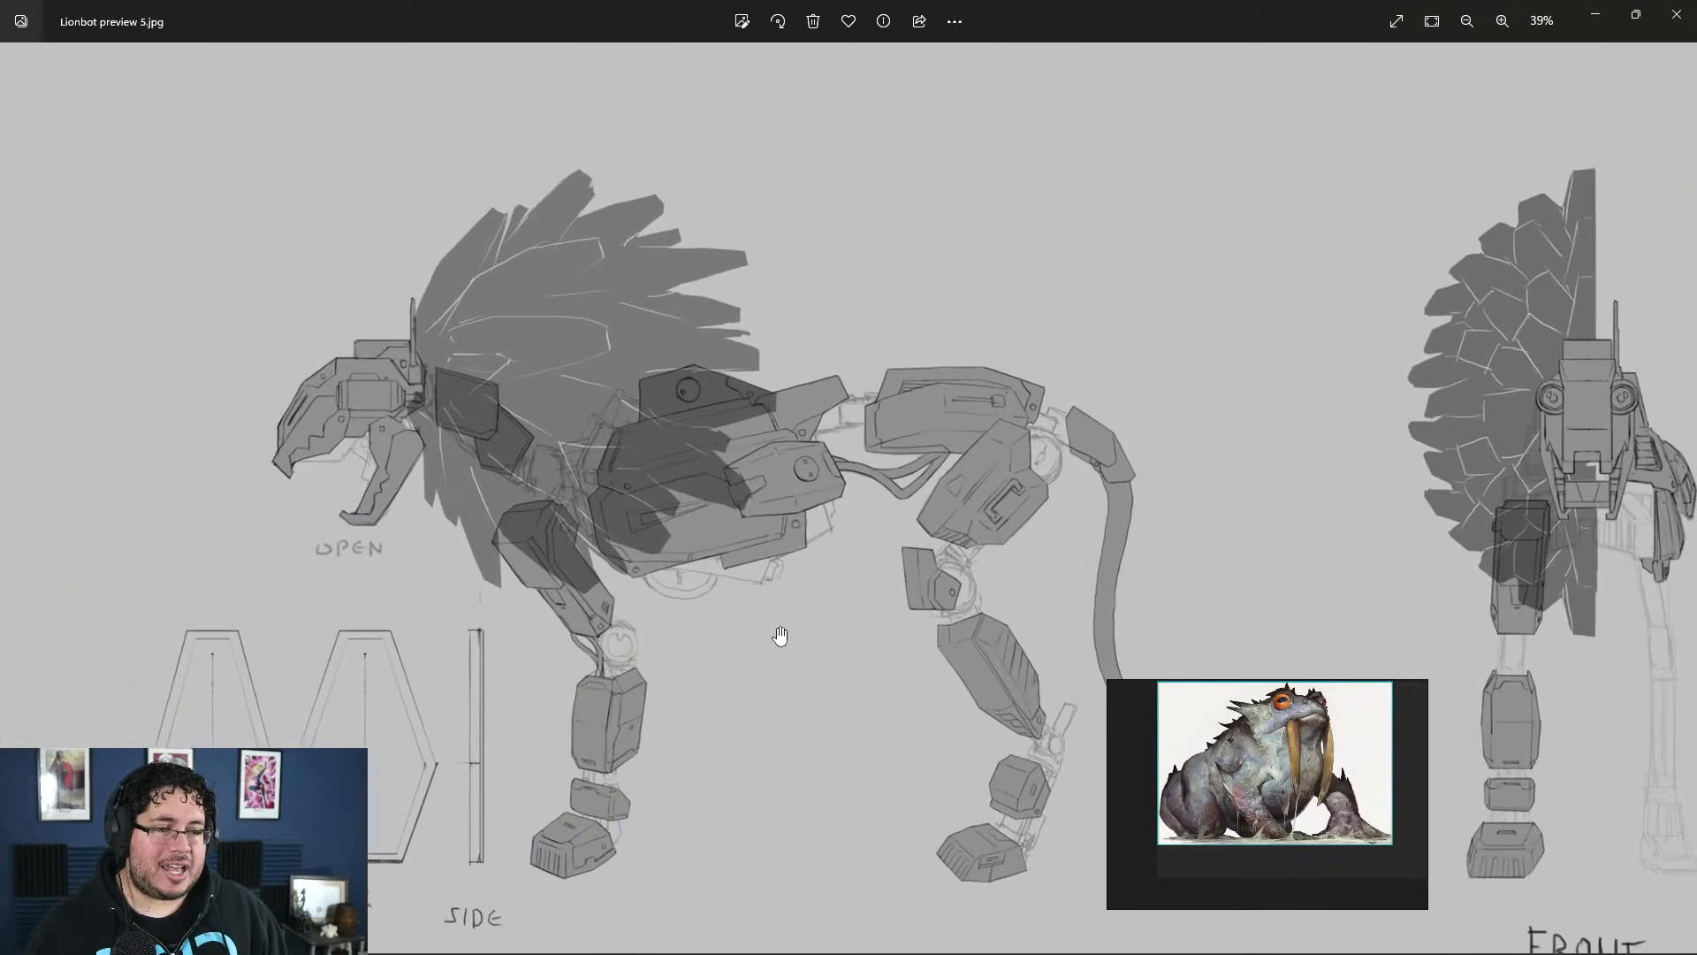
{"action": "scroll", "coordinate": [791, 489], "scroll_direction": "down", "scroll_amount": 2}
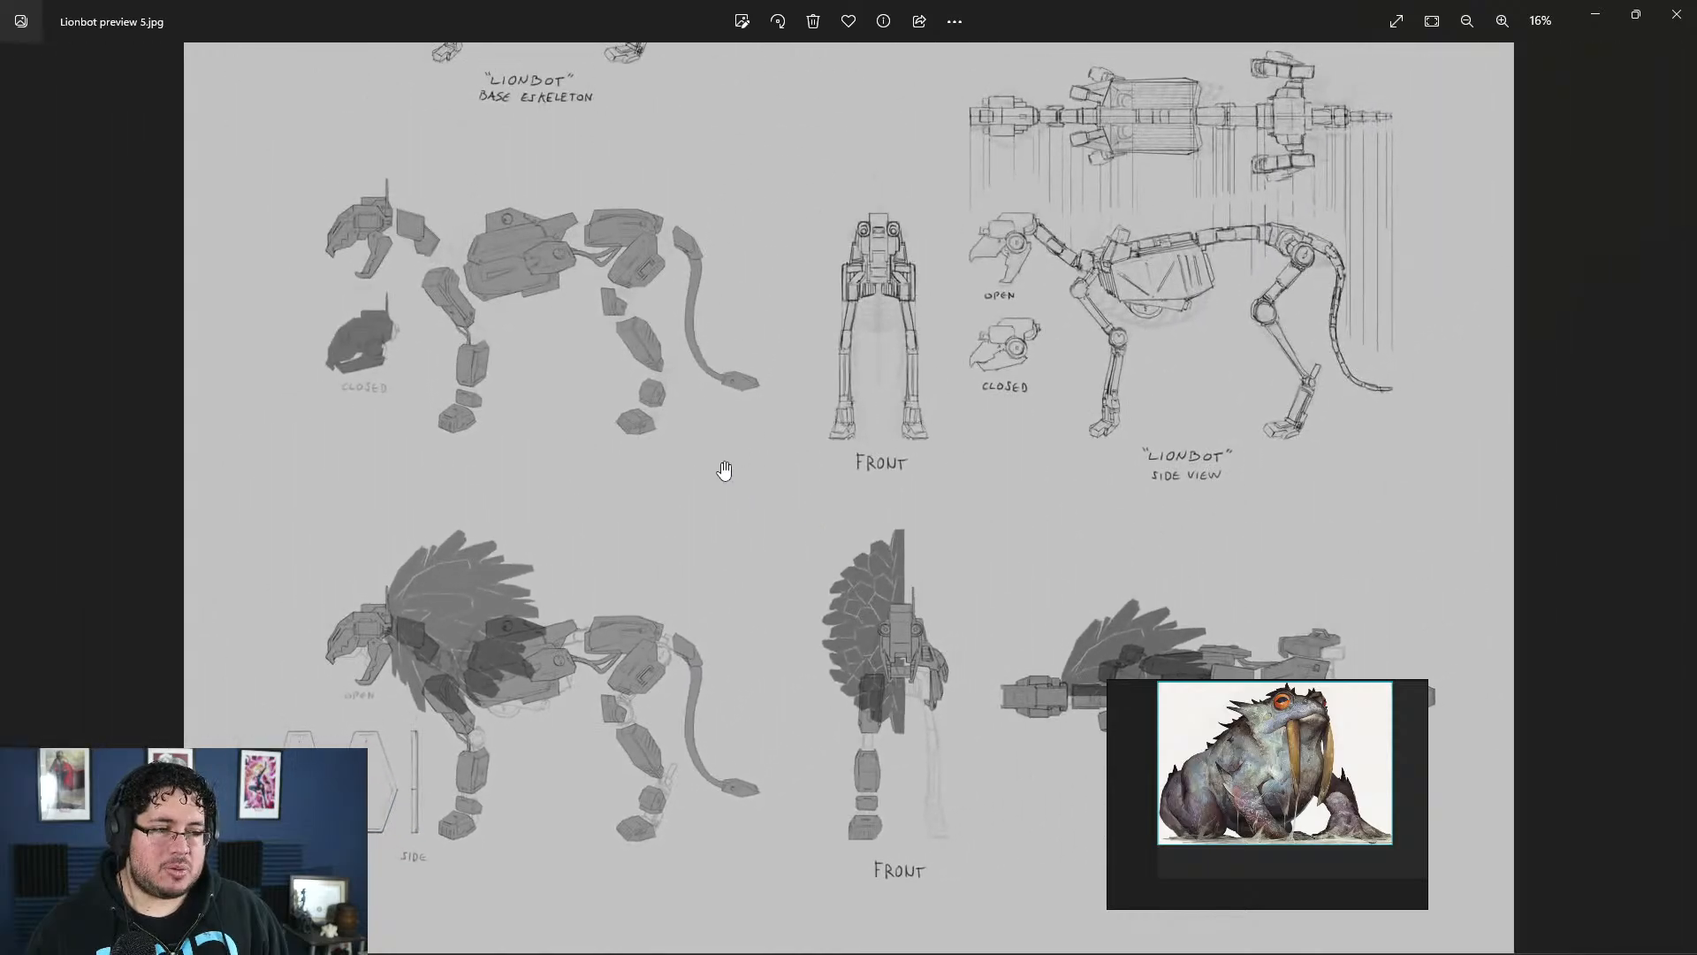
{"action": "mouse_move", "coordinate": [724, 469]}
{"action": "left_mouse_down"}
{"action": "mouse_move", "coordinate": [754, 534]}
{"action": "mouse_move", "coordinate": [614, 557]}
{"action": "mouse_move", "coordinate": [626, 504]}
{"action": "left_mouse_up"}
{"action": "scroll", "coordinate": [626, 504], "scroll_direction": "up", "scroll_amount": 5}
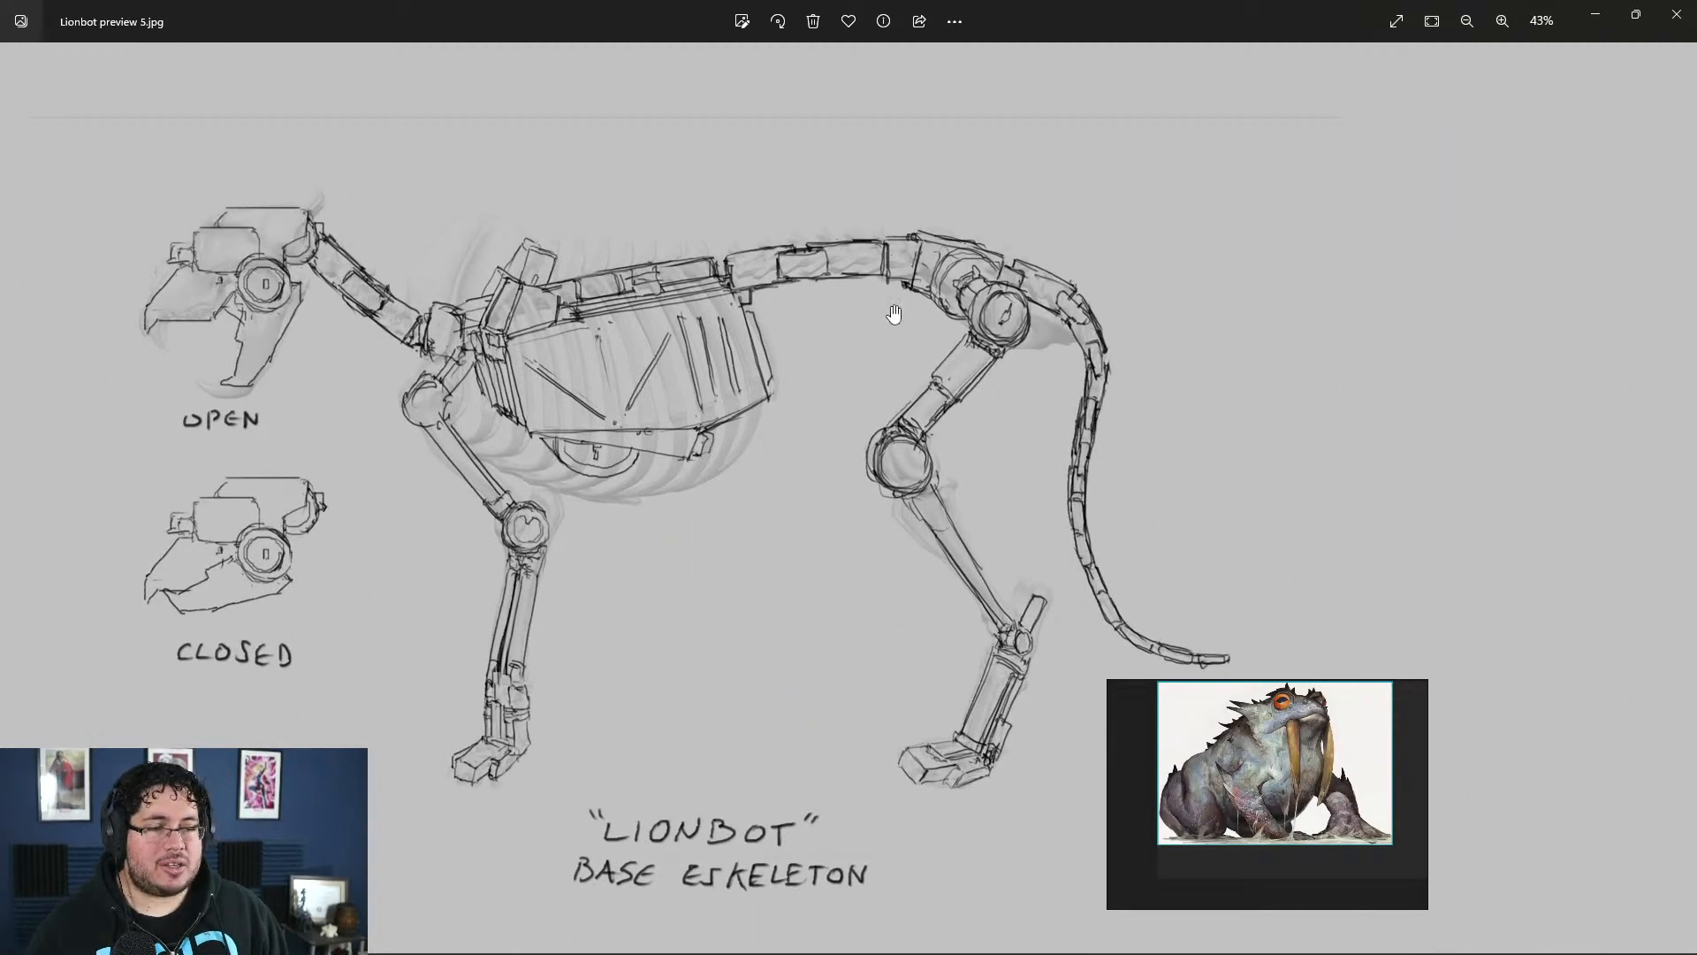
{"action": "scroll", "coordinate": [729, 500], "scroll_direction": "down", "scroll_amount": 1}
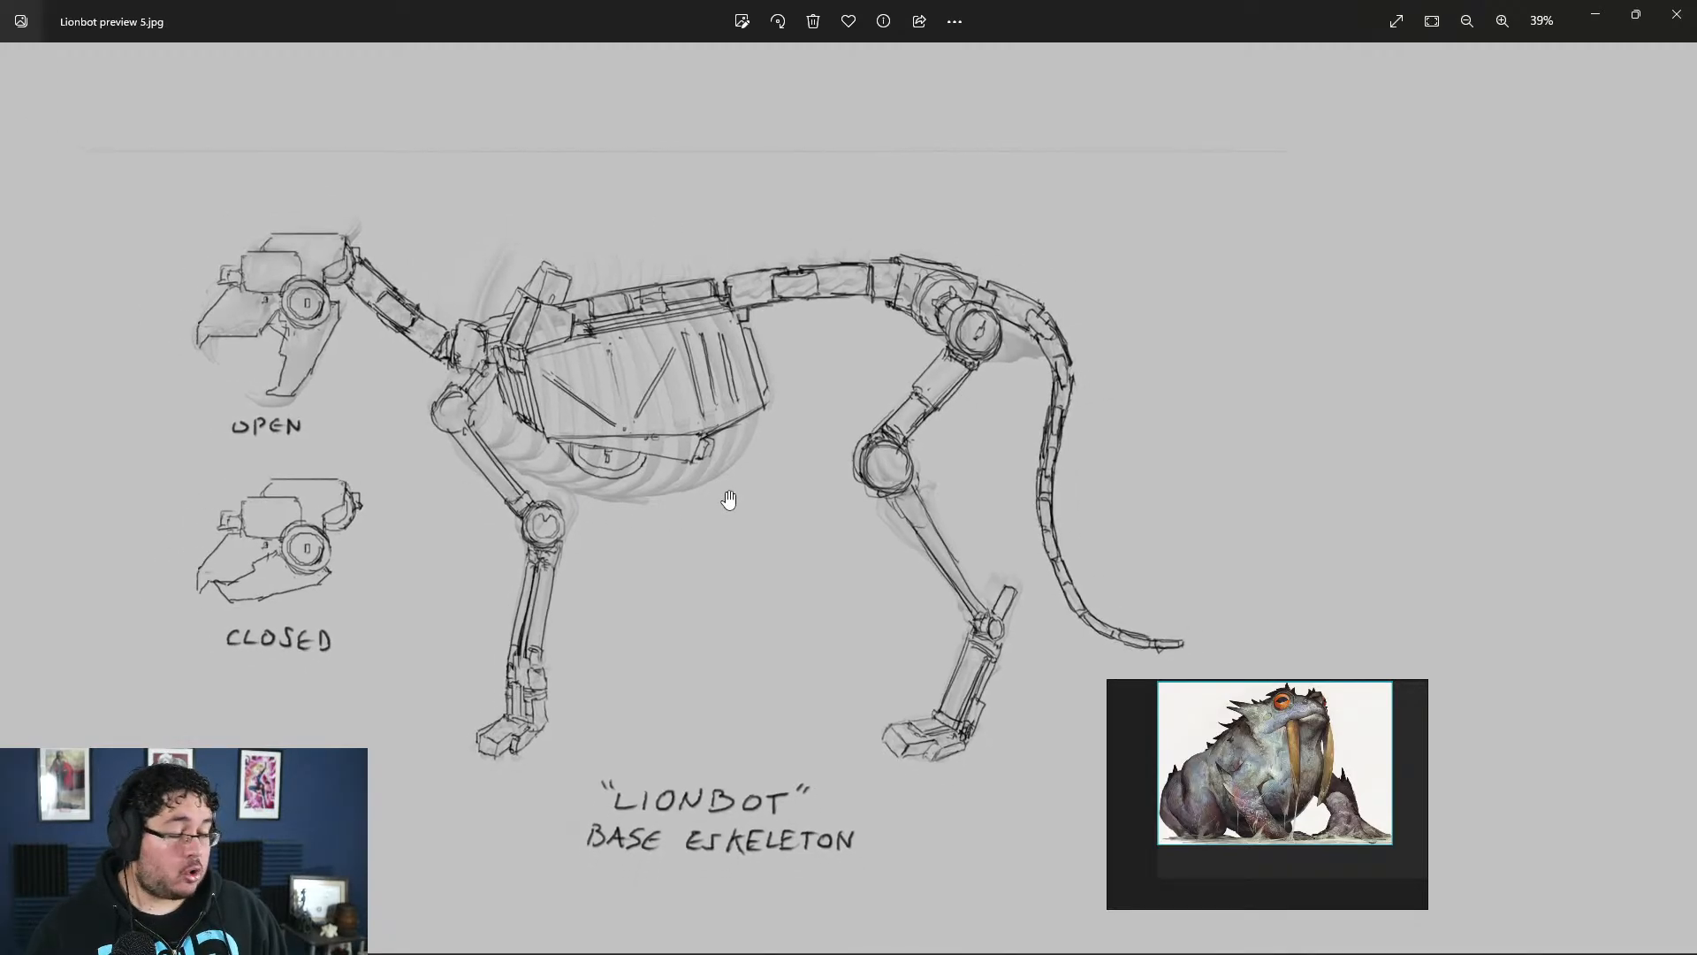
{"action": "scroll", "coordinate": [708, 505], "scroll_direction": "down", "scroll_amount": 2}
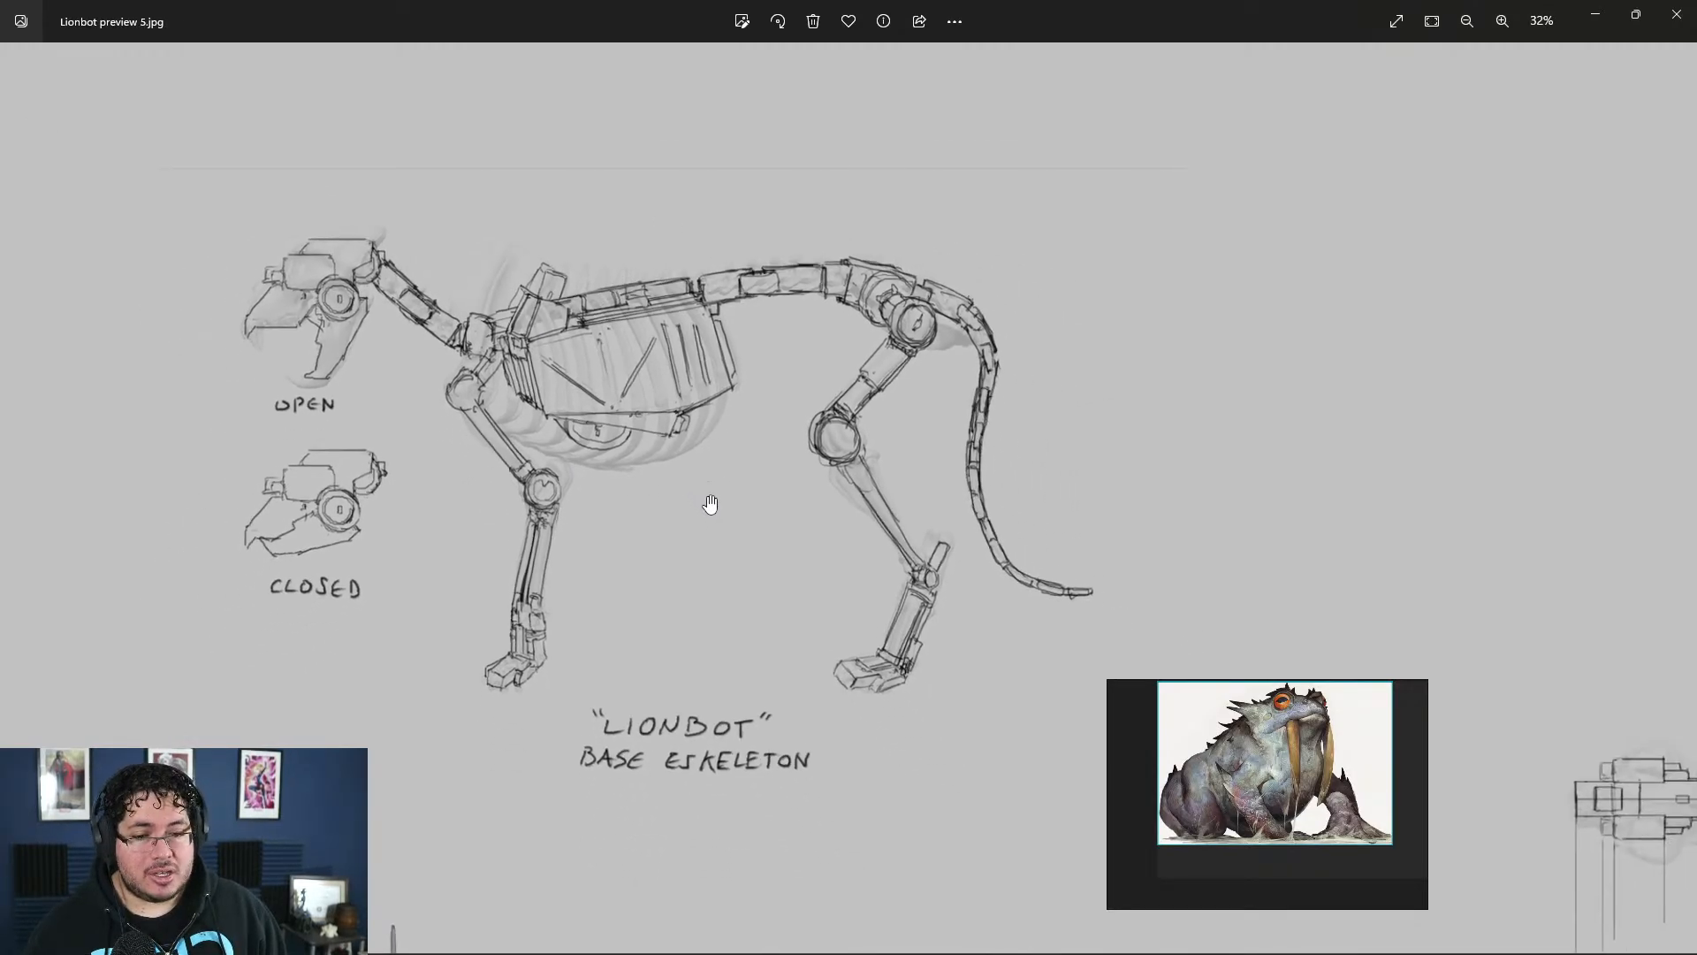
- Compare the Lionbot's separated armor plates, head and legs with the skeleton and maned versions on the concept sheet
{"action": "left_click_drag", "start_coordinate": [720, 568], "coordinate": [705, 351]}
{"action": "scroll", "coordinate": [687, 406], "scroll_direction": "down", "scroll_amount": 4}
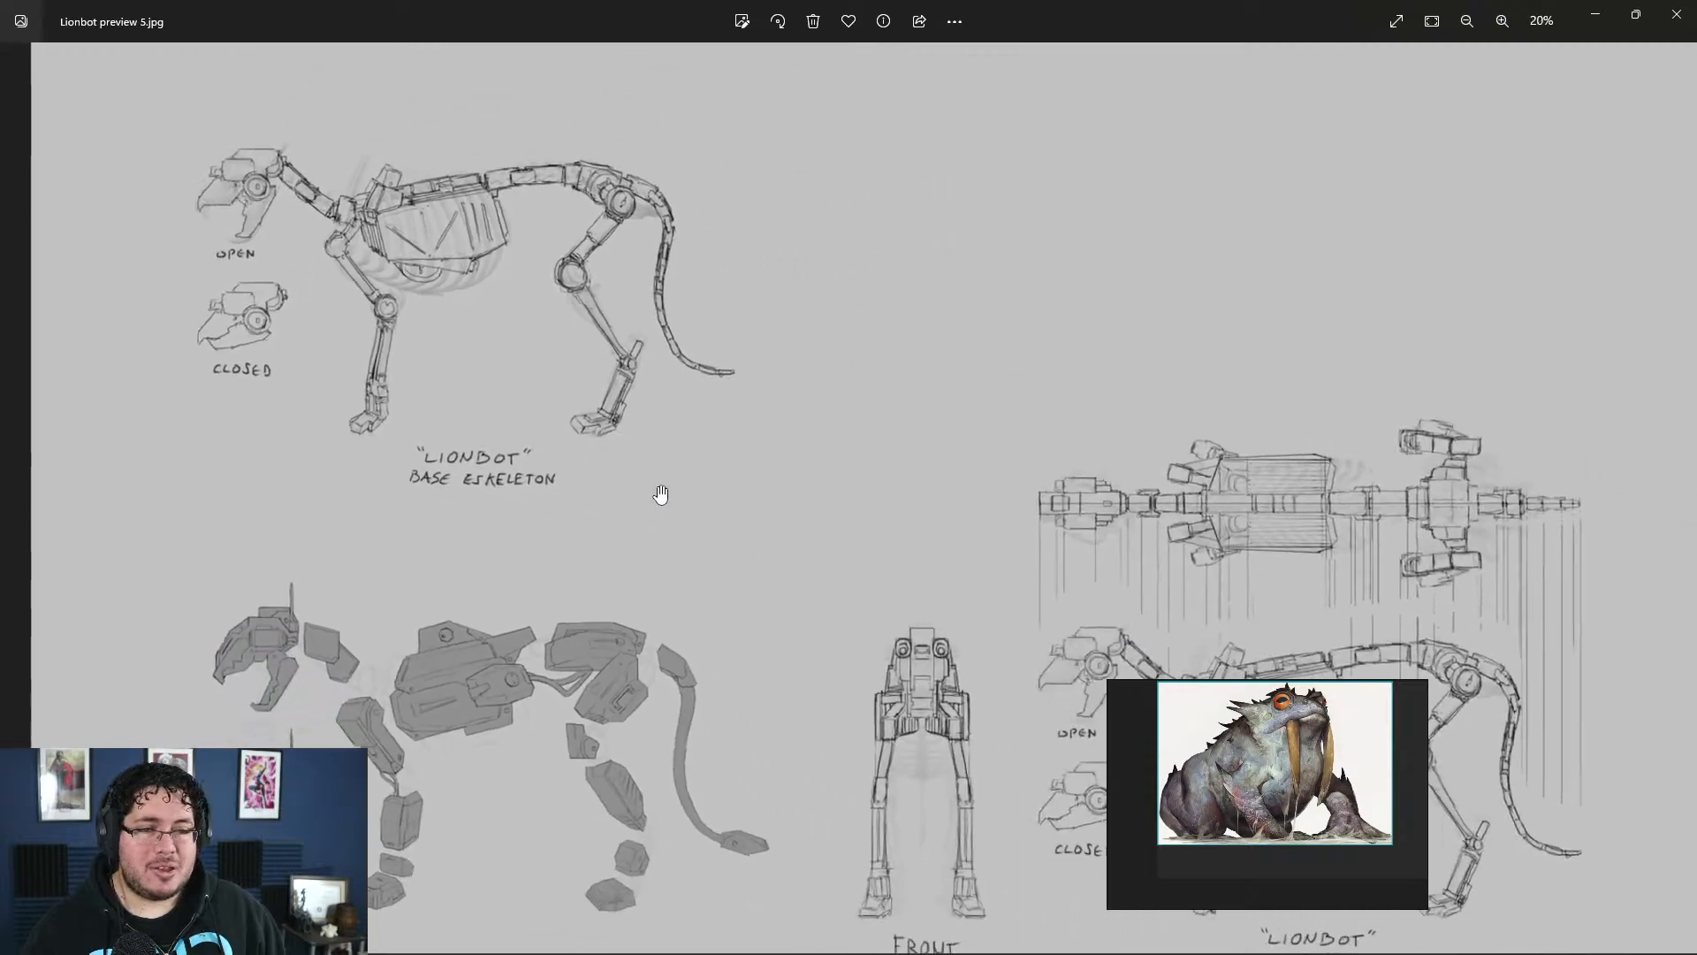
{"action": "left_click_drag", "start_coordinate": [650, 535], "coordinate": [612, 408]}
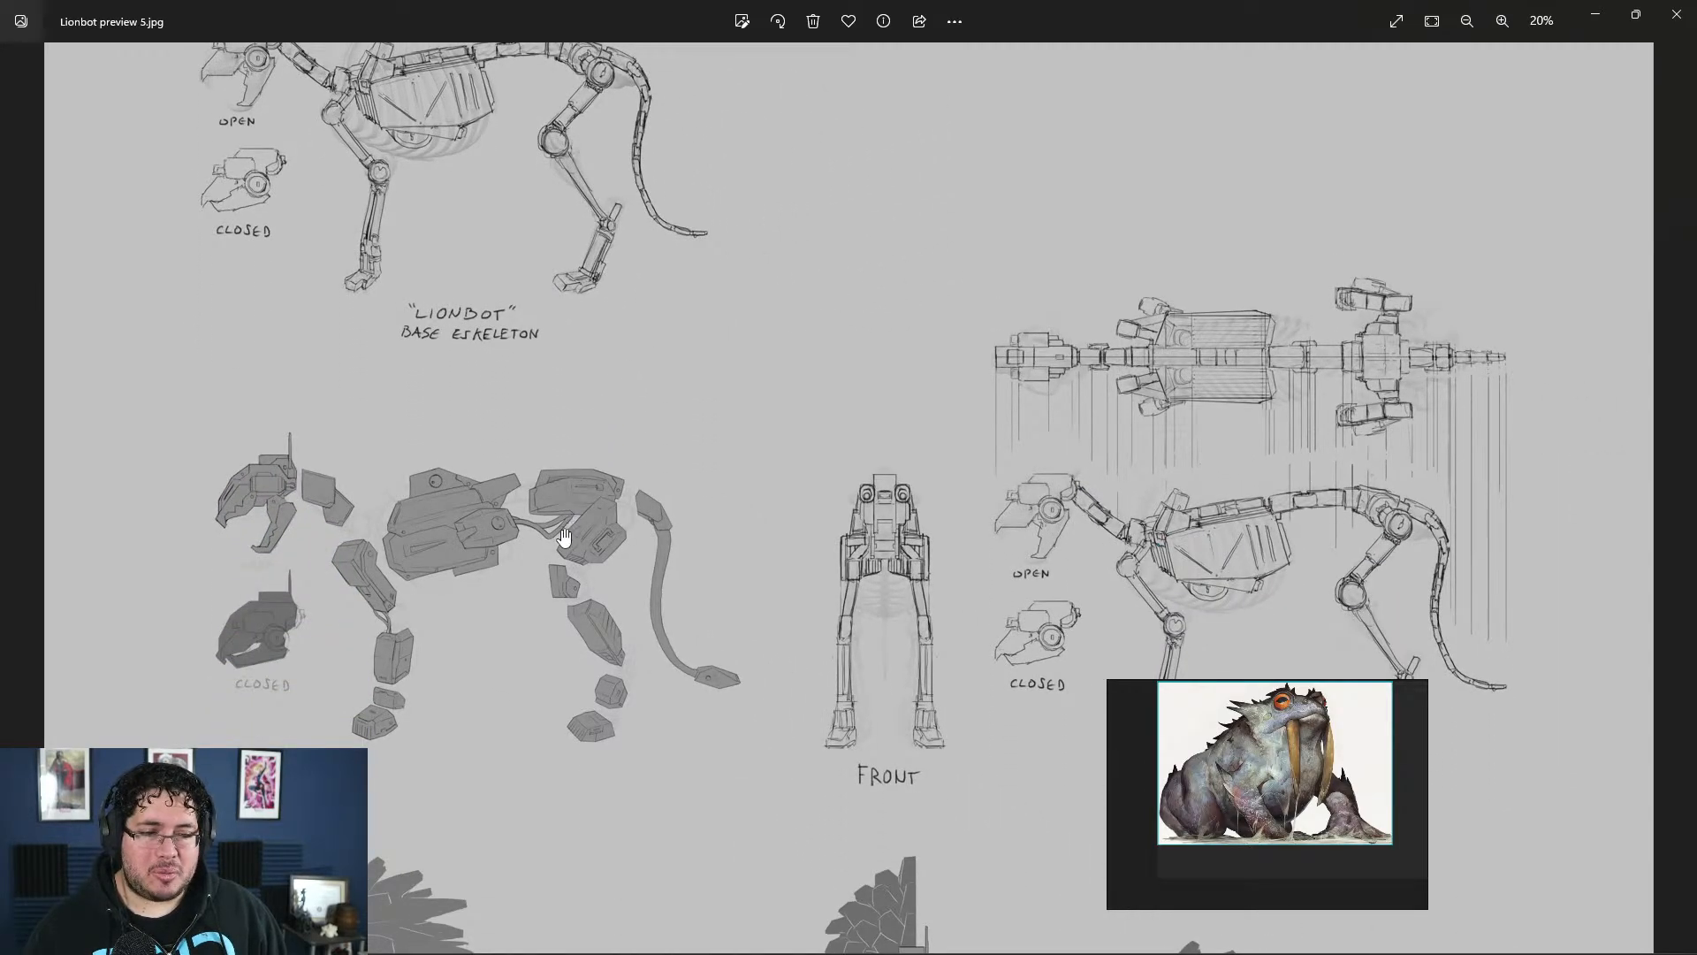
{"action": "scroll", "coordinate": [564, 537], "scroll_direction": "up", "scroll_amount": 4}
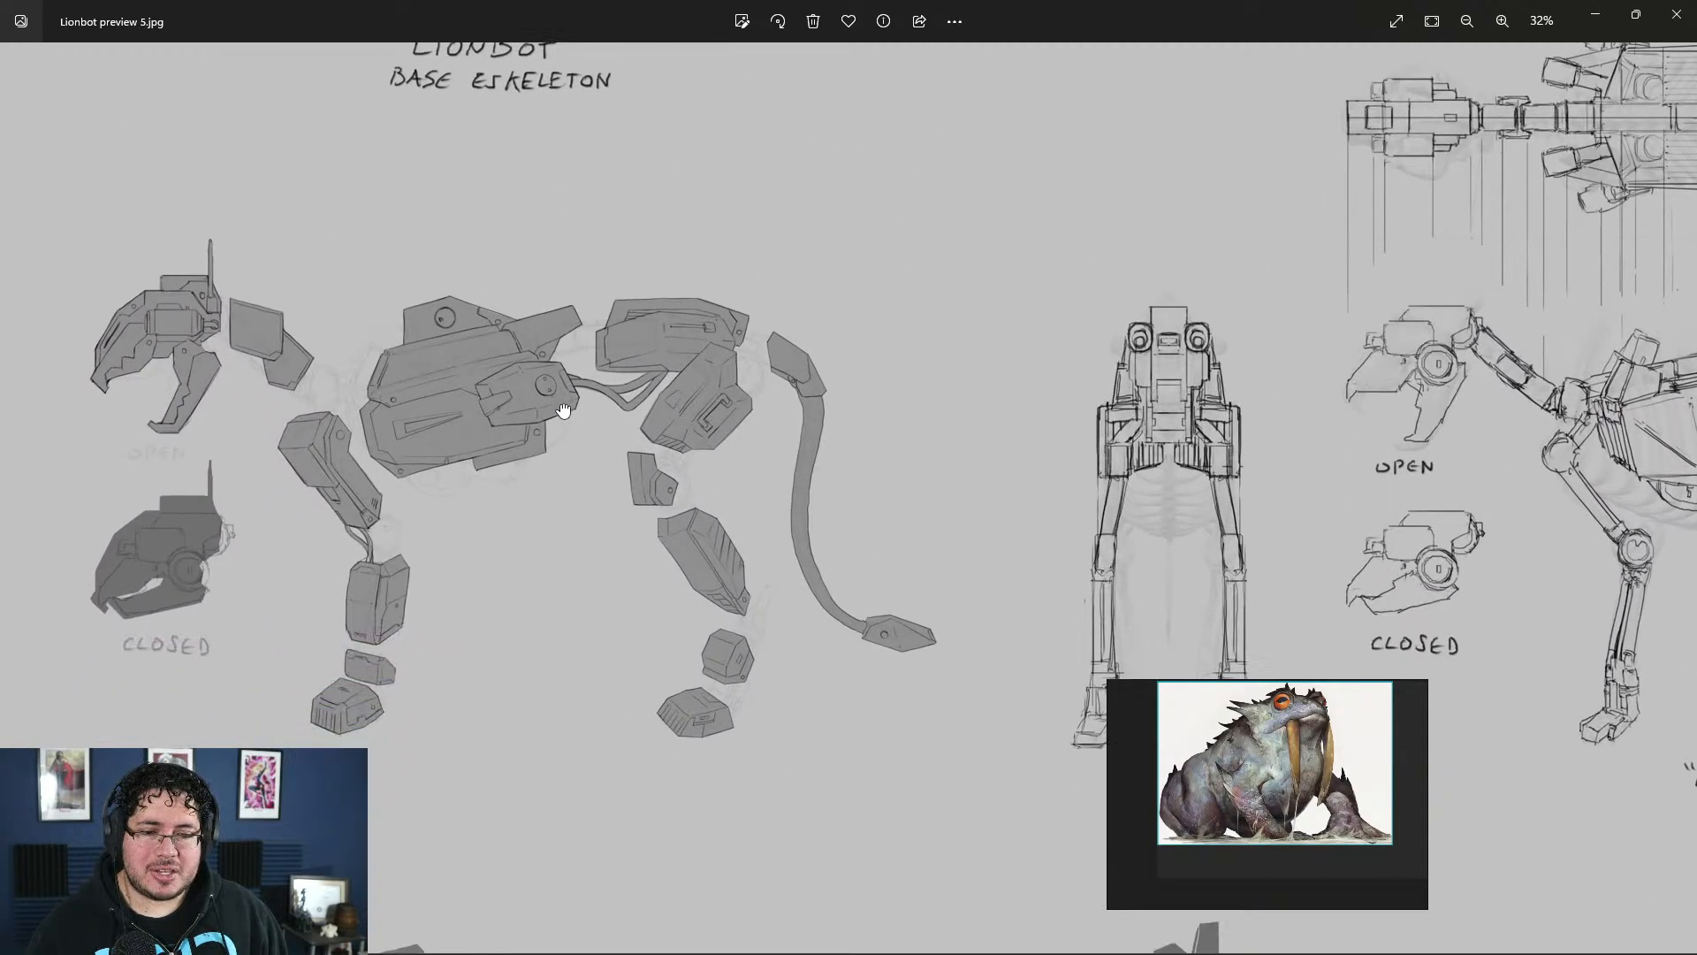
{"action": "scroll", "coordinate": [568, 481], "scroll_direction": "down", "scroll_amount": 2}
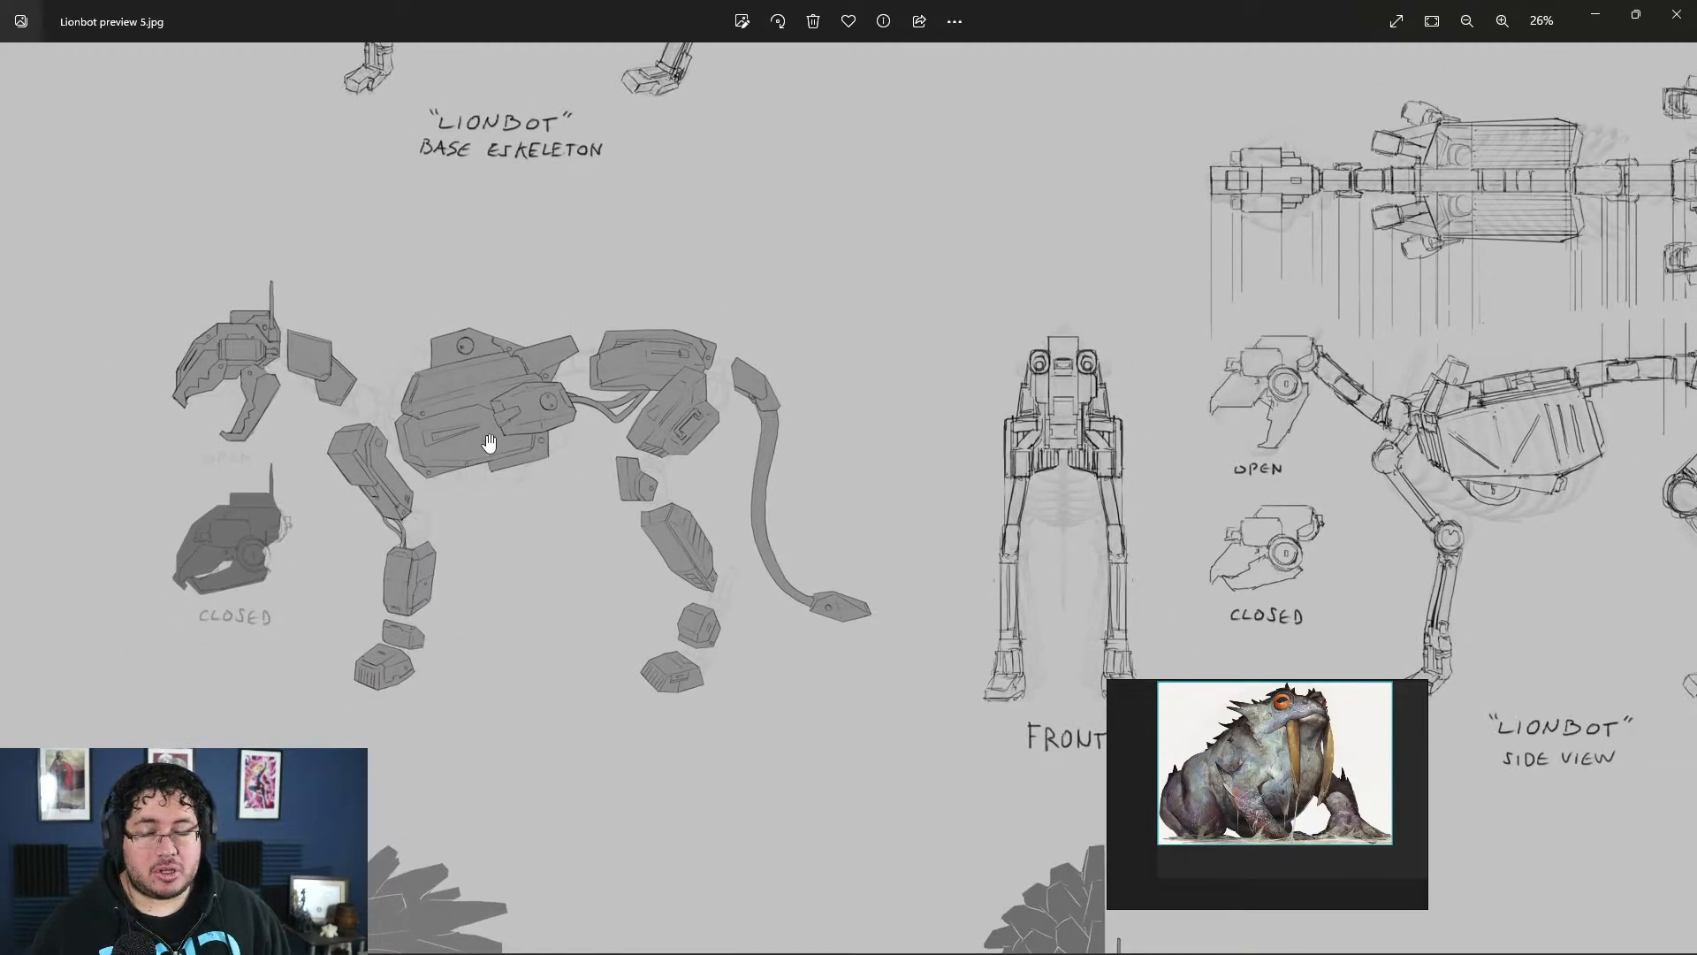
{"action": "scroll", "coordinate": [617, 444], "scroll_direction": "down", "scroll_amount": 3}
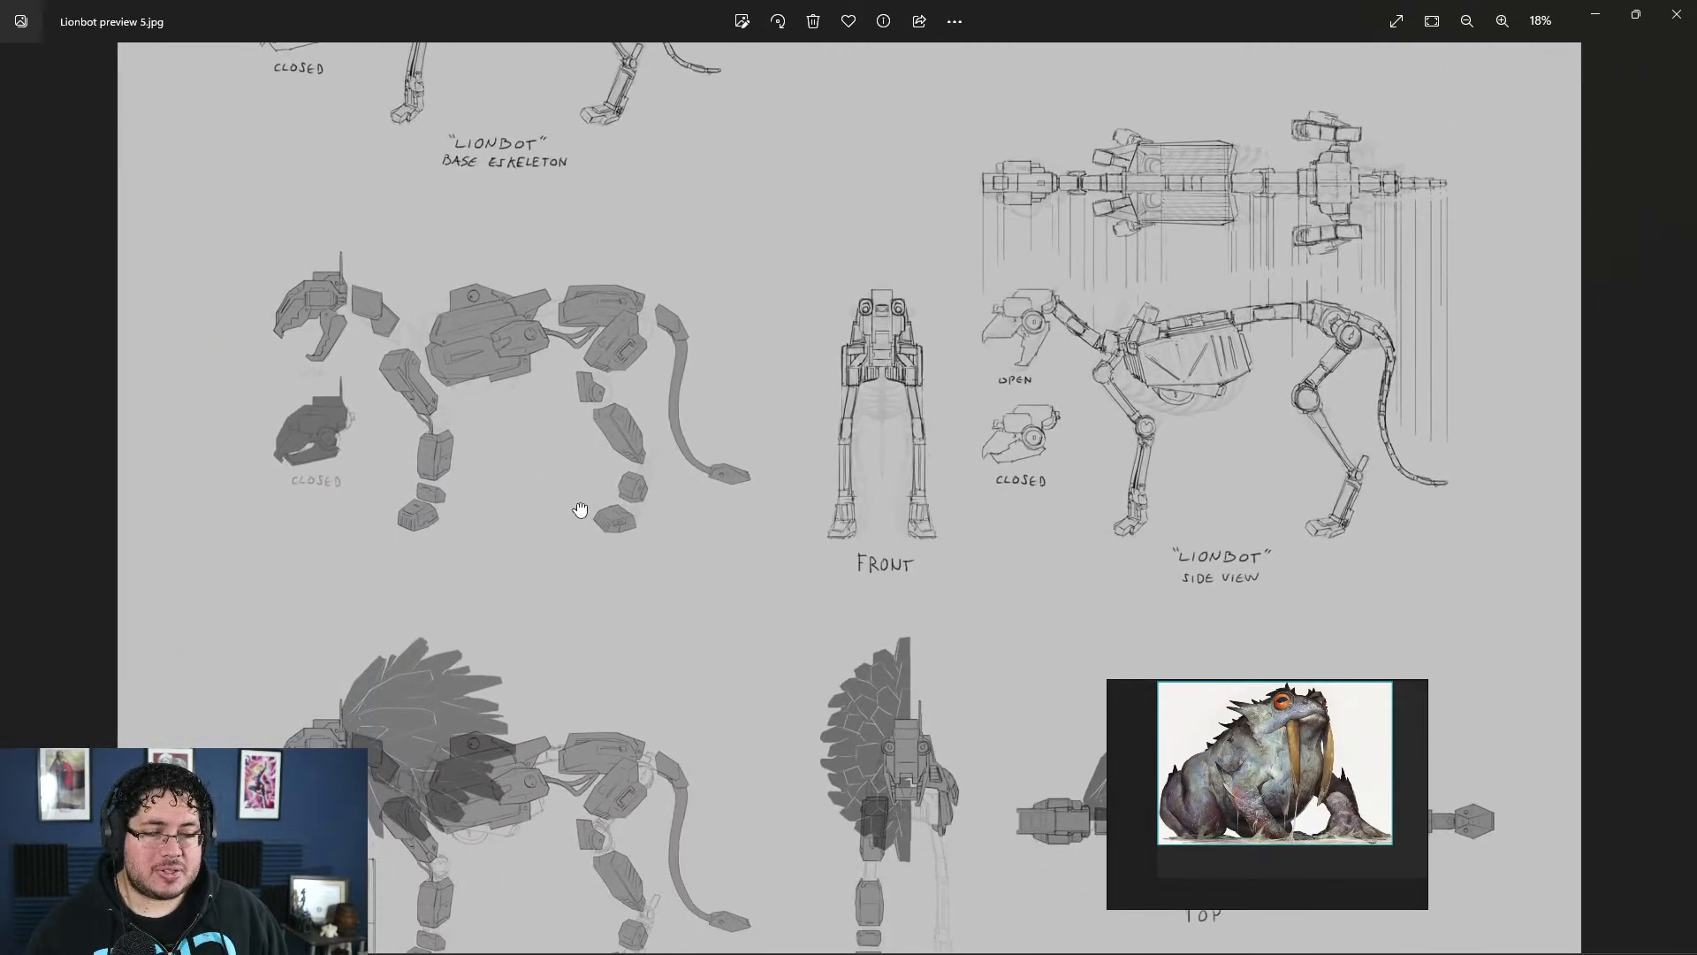
{"action": "left_click_drag", "start_coordinate": [579, 504], "coordinate": [543, 267]}
{"action": "scroll", "coordinate": [608, 596], "scroll_direction": "up", "scroll_amount": 4}
{"action": "left_click_drag", "start_coordinate": [618, 637], "coordinate": [776, 360]}
{"action": "scroll", "coordinate": [420, 638], "scroll_direction": "up", "scroll_amount": 3}
{"action": "mouse_move", "coordinate": [421, 639]}
{"action": "left_mouse_down"}
{"action": "mouse_move", "coordinate": [117, 531]}
{"action": "mouse_move", "coordinate": [489, 577]}
{"action": "left_mouse_up"}
{"action": "scroll", "coordinate": [351, 477], "scroll_direction": "down", "scroll_amount": 4}
{"action": "mouse_move", "coordinate": [815, 384]}
{"action": "left_mouse_down"}
{"action": "mouse_move", "coordinate": [712, 527]}
{"action": "mouse_move", "coordinate": [692, 590]}
{"action": "left_mouse_up"}
{"action": "scroll", "coordinate": [709, 519], "scroll_direction": "down", "scroll_amount": 4}
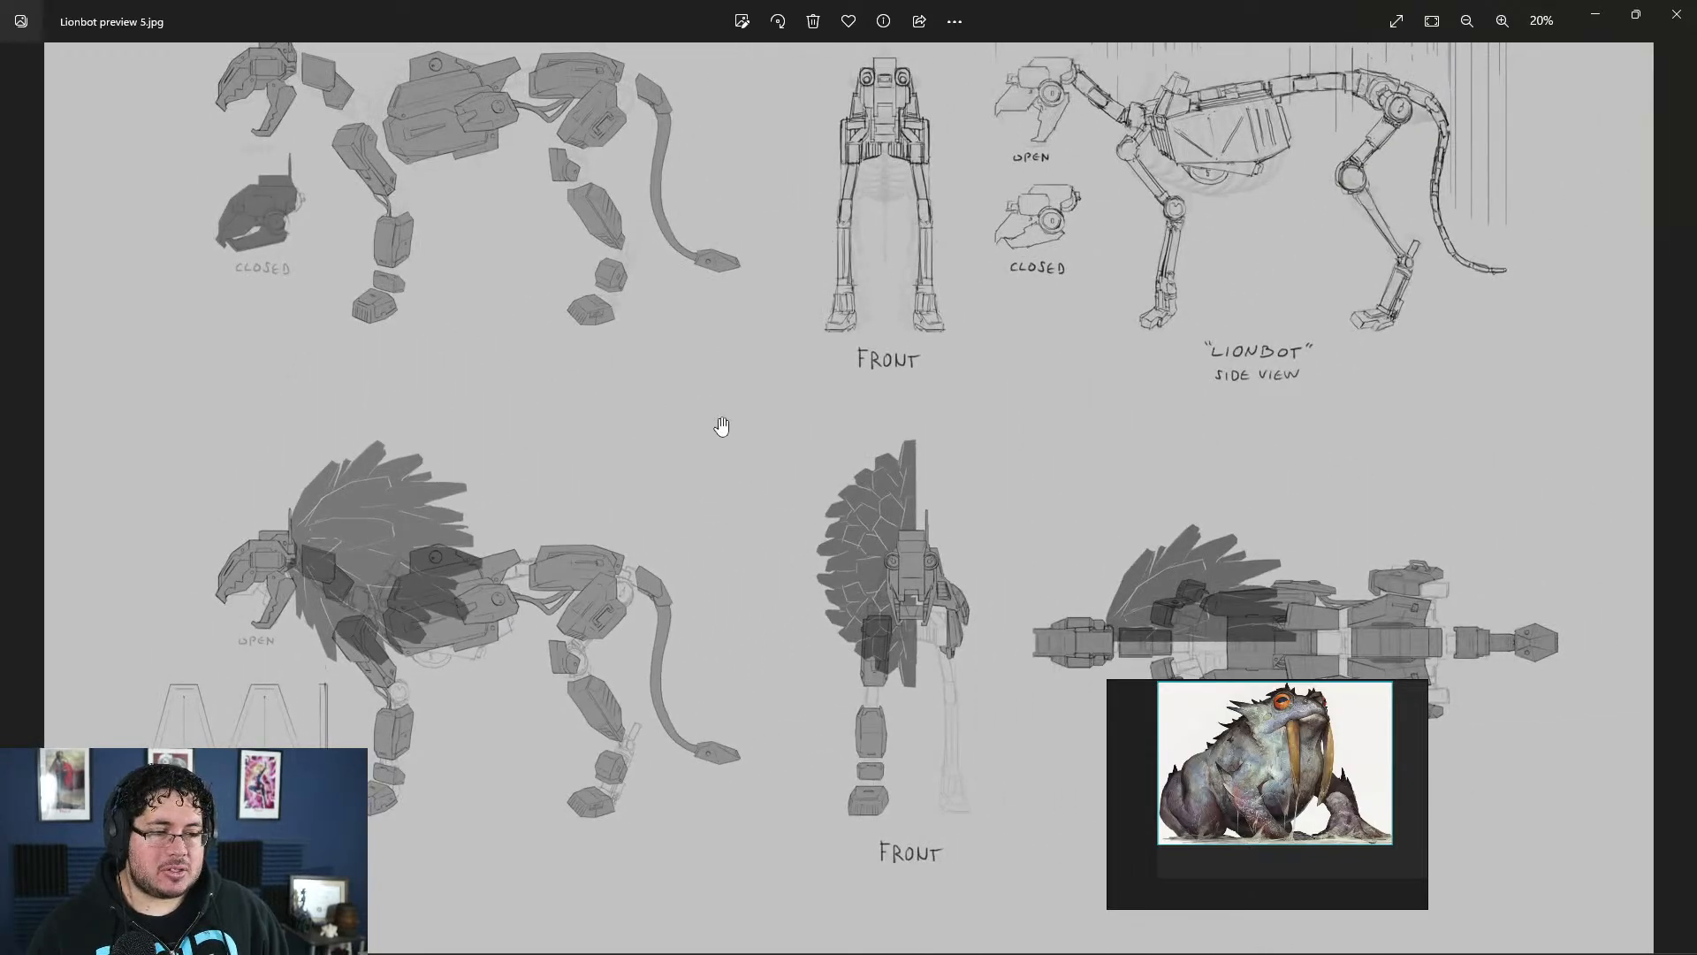
{"action": "mouse_move", "coordinate": [1091, 436]}
{"action": "left_mouse_down"}
{"action": "mouse_move", "coordinate": [1065, 553]}
{"action": "mouse_move", "coordinate": [700, 563]}
{"action": "left_mouse_up"}
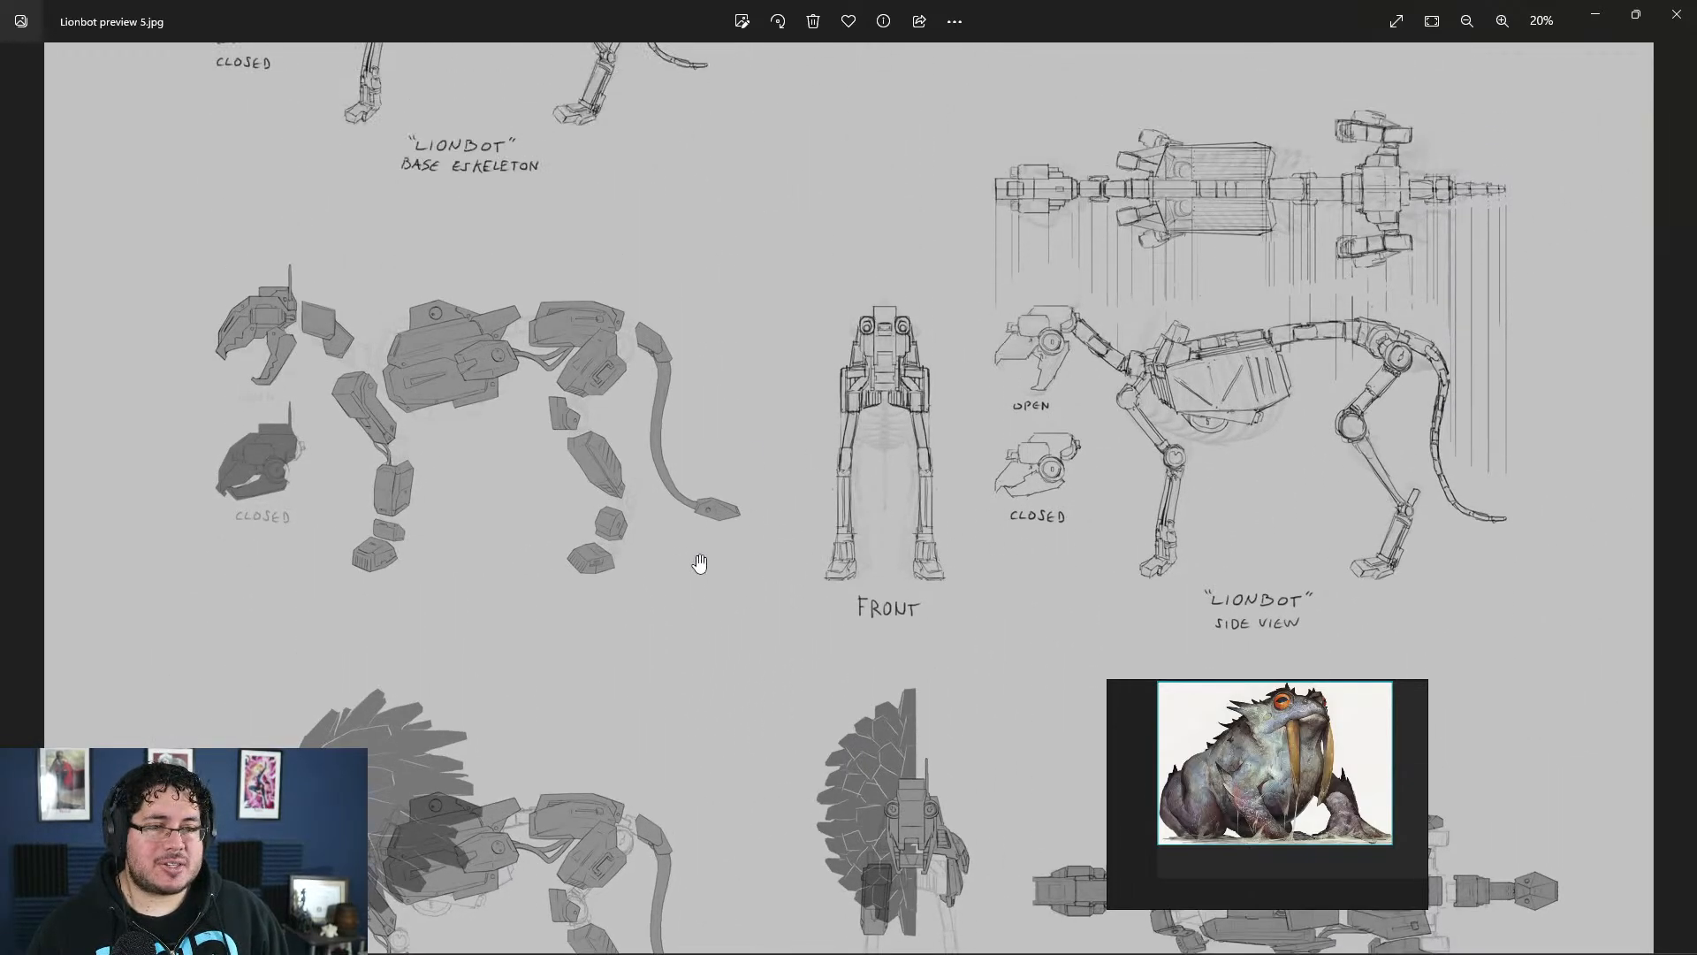
{"action": "left_click_drag", "start_coordinate": [582, 463], "coordinate": [631, 616]}
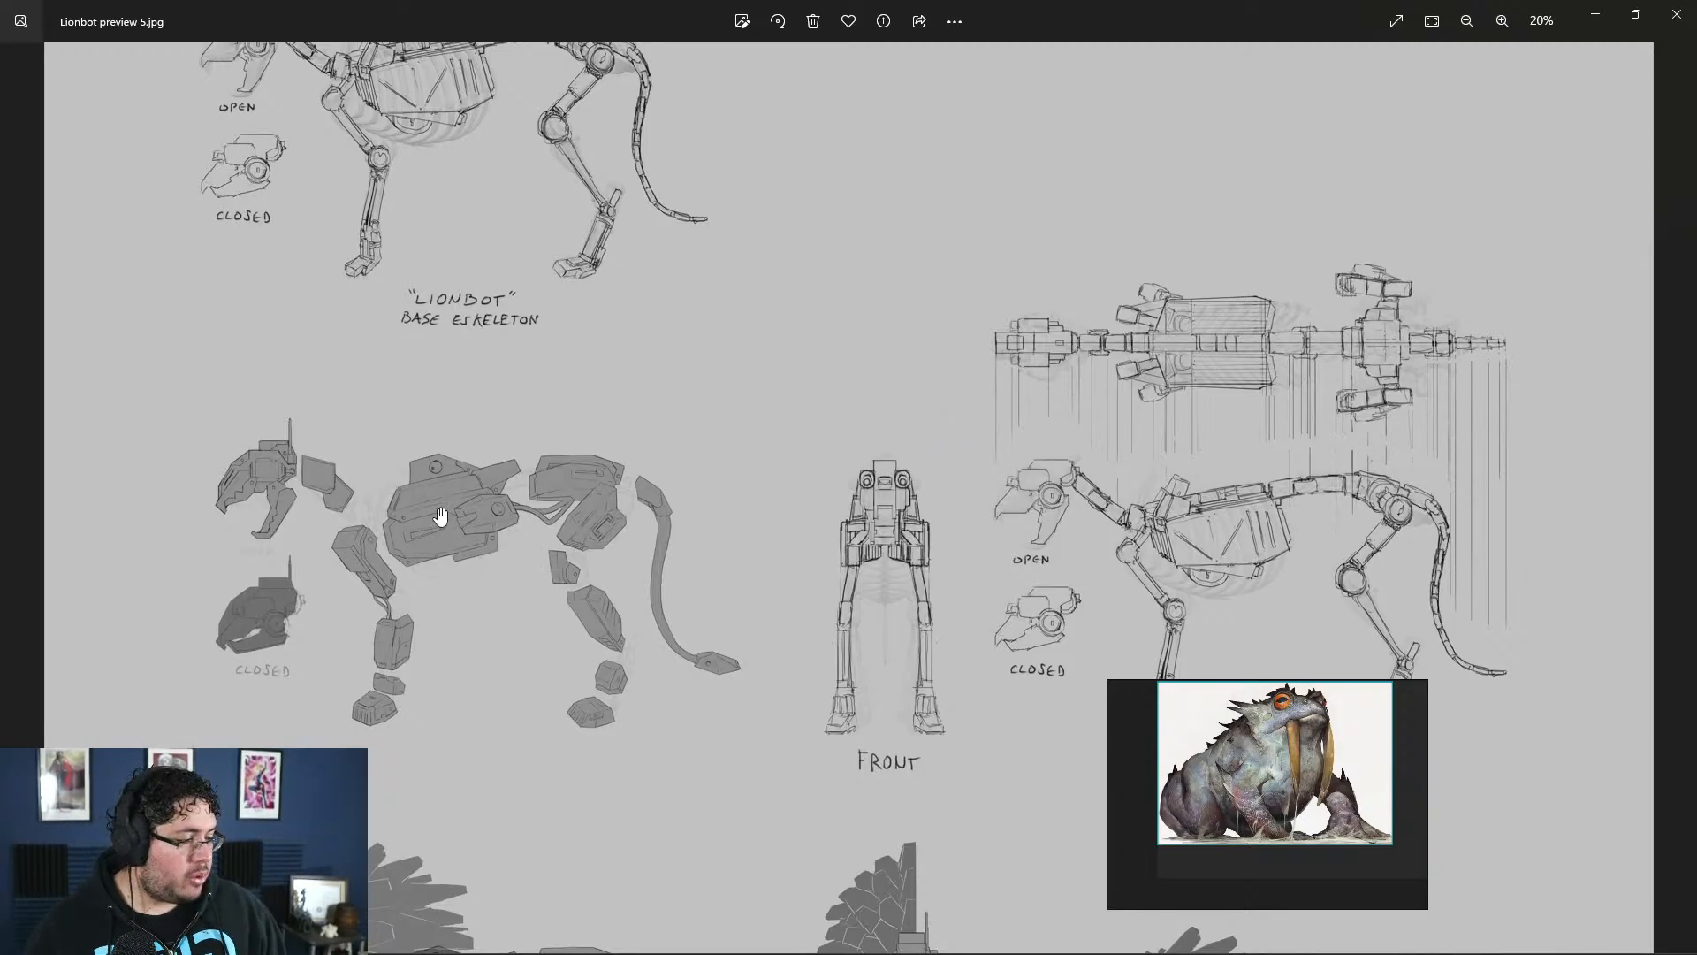
{"action": "scroll", "coordinate": [440, 516], "scroll_direction": "up", "scroll_amount": 4}
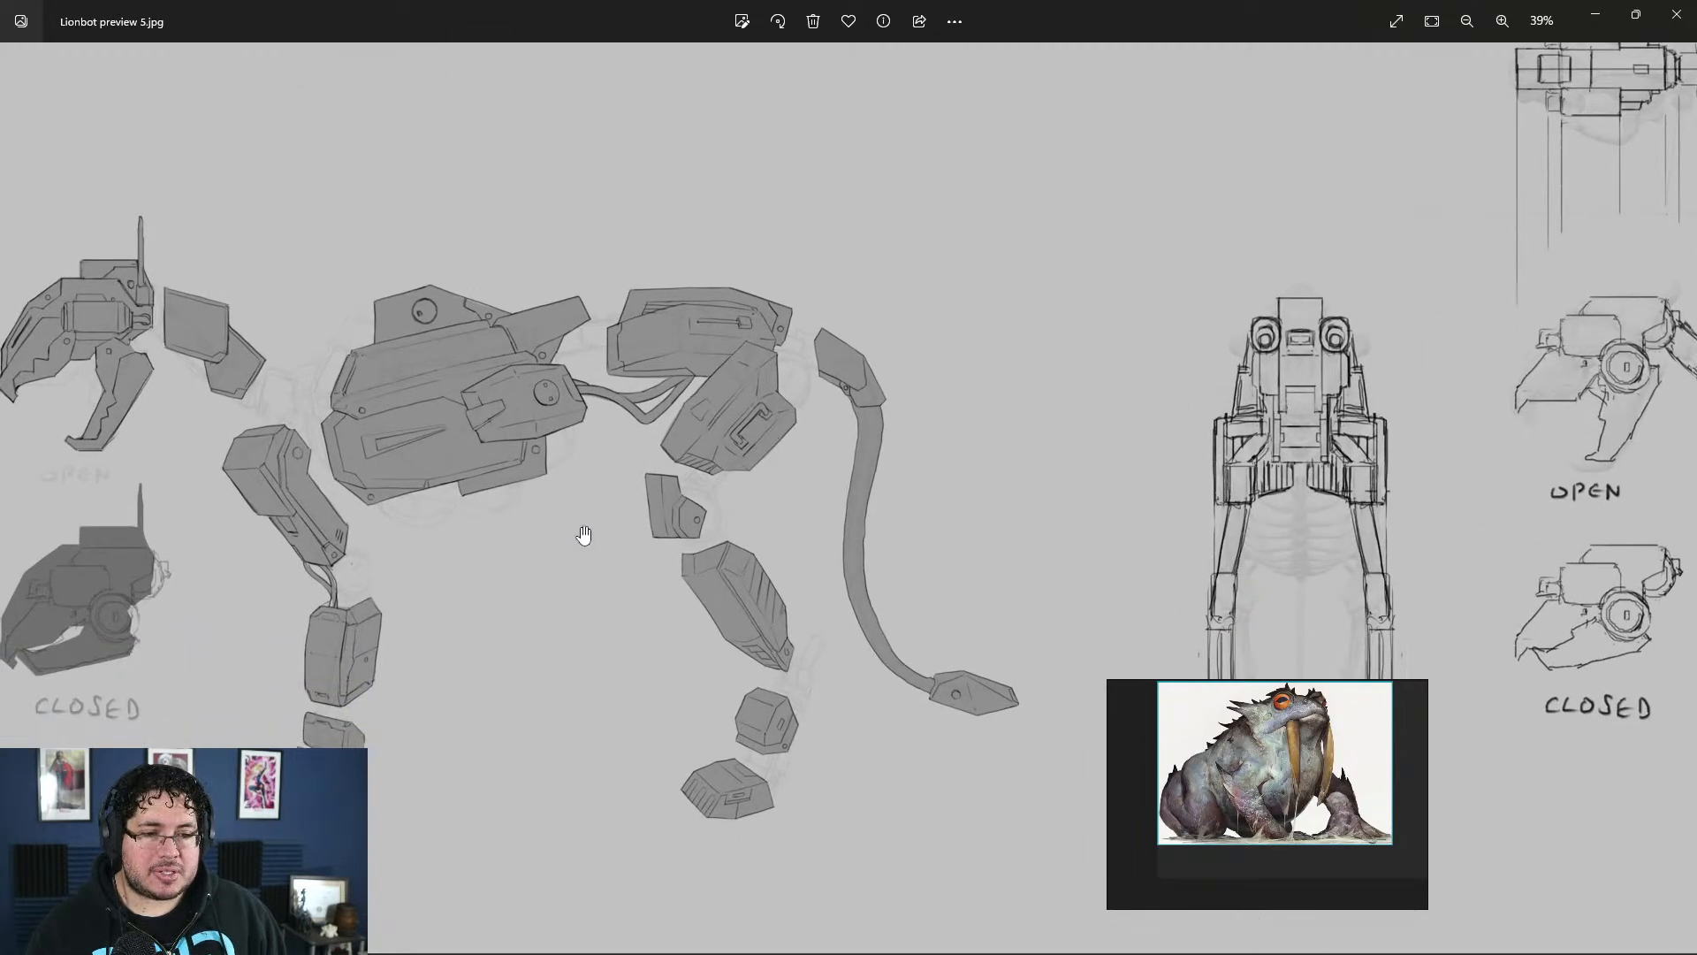
{"action": "scroll", "coordinate": [584, 535], "scroll_direction": "down", "scroll_amount": 4}
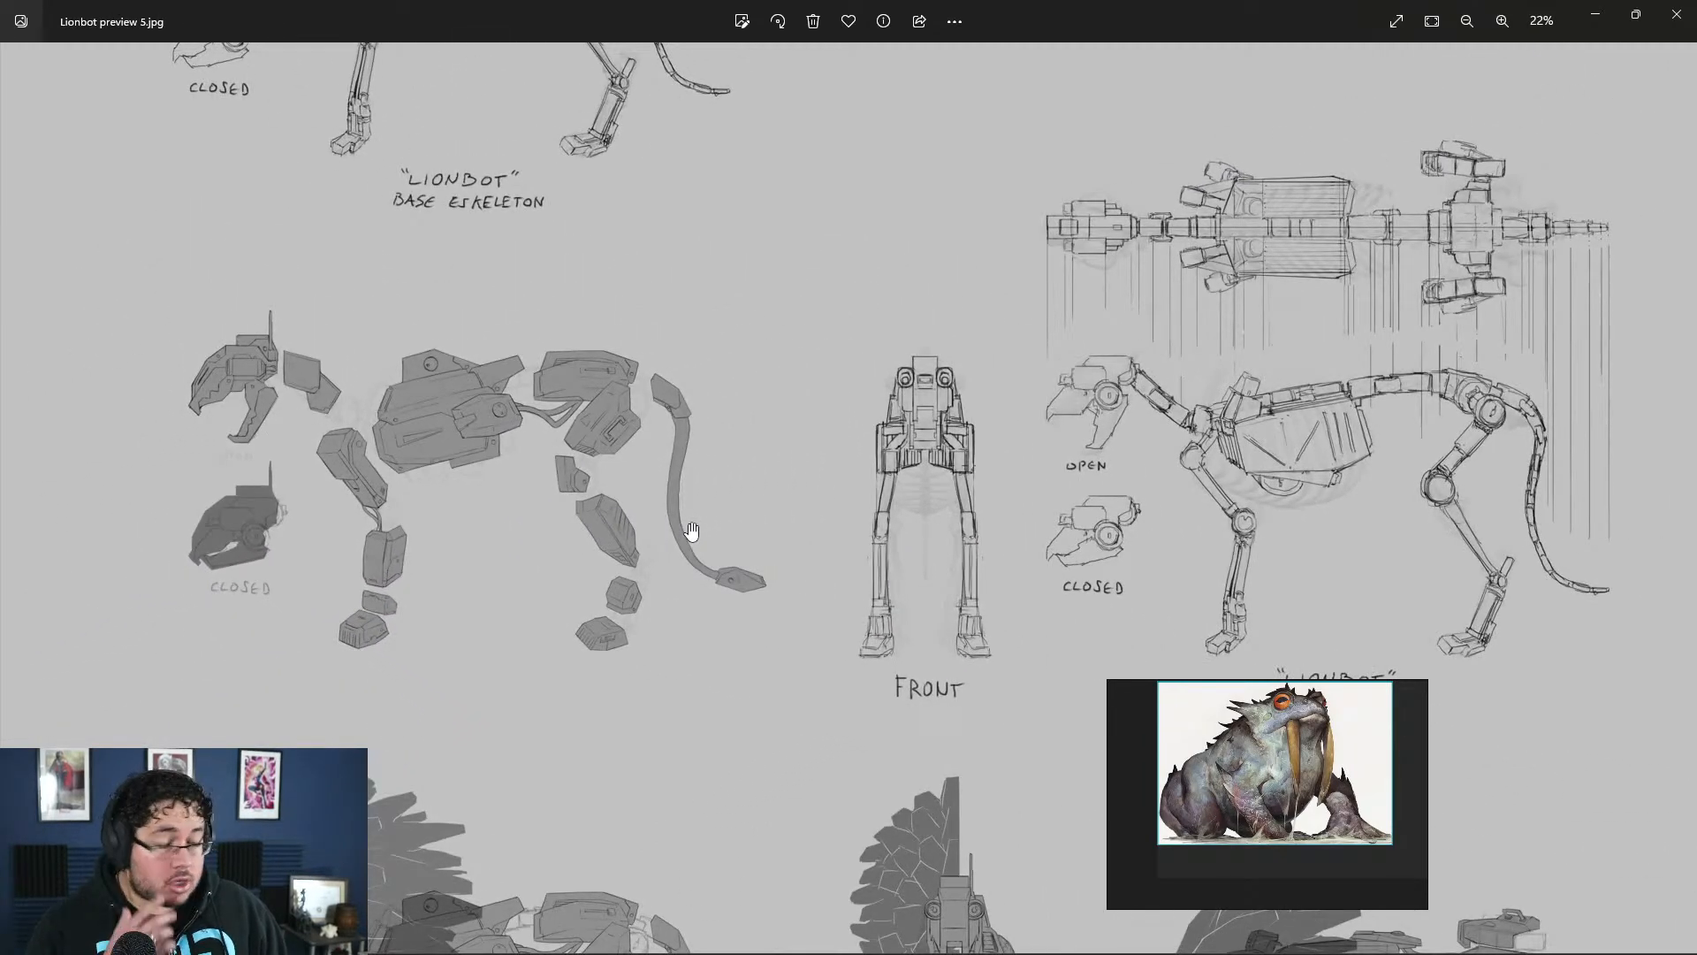
{"action": "scroll", "coordinate": [692, 530], "scroll_direction": "down", "scroll_amount": 3}
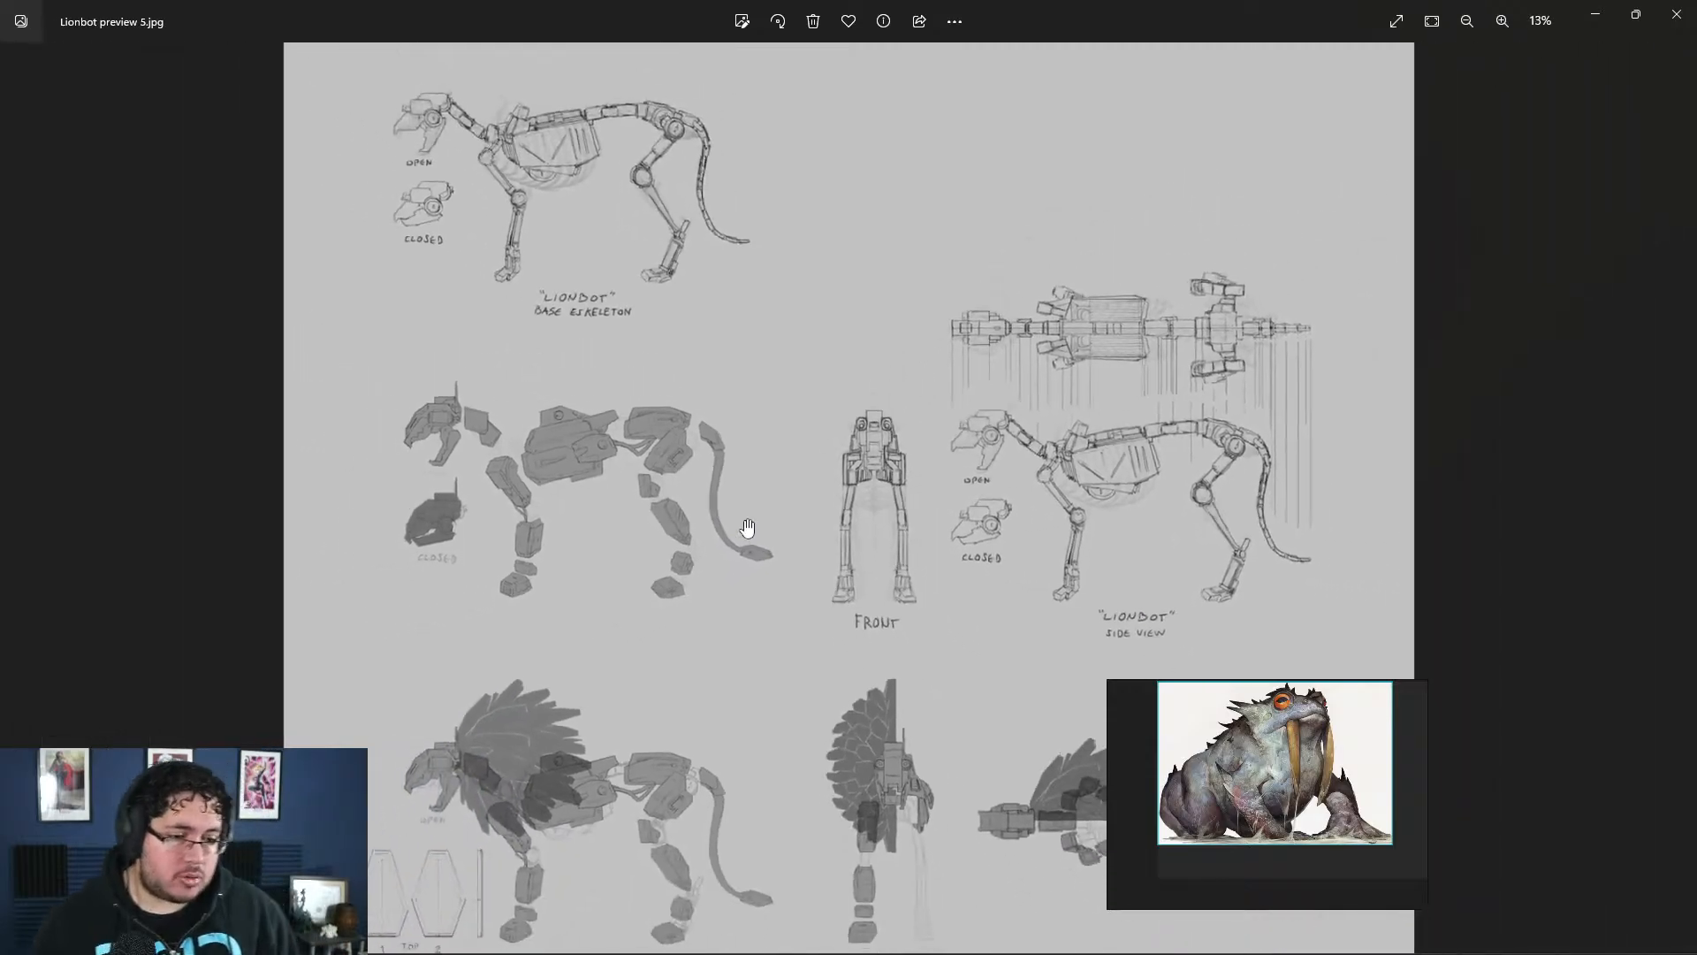
{"action": "scroll", "coordinate": [814, 533], "scroll_direction": "up", "scroll_amount": 2}
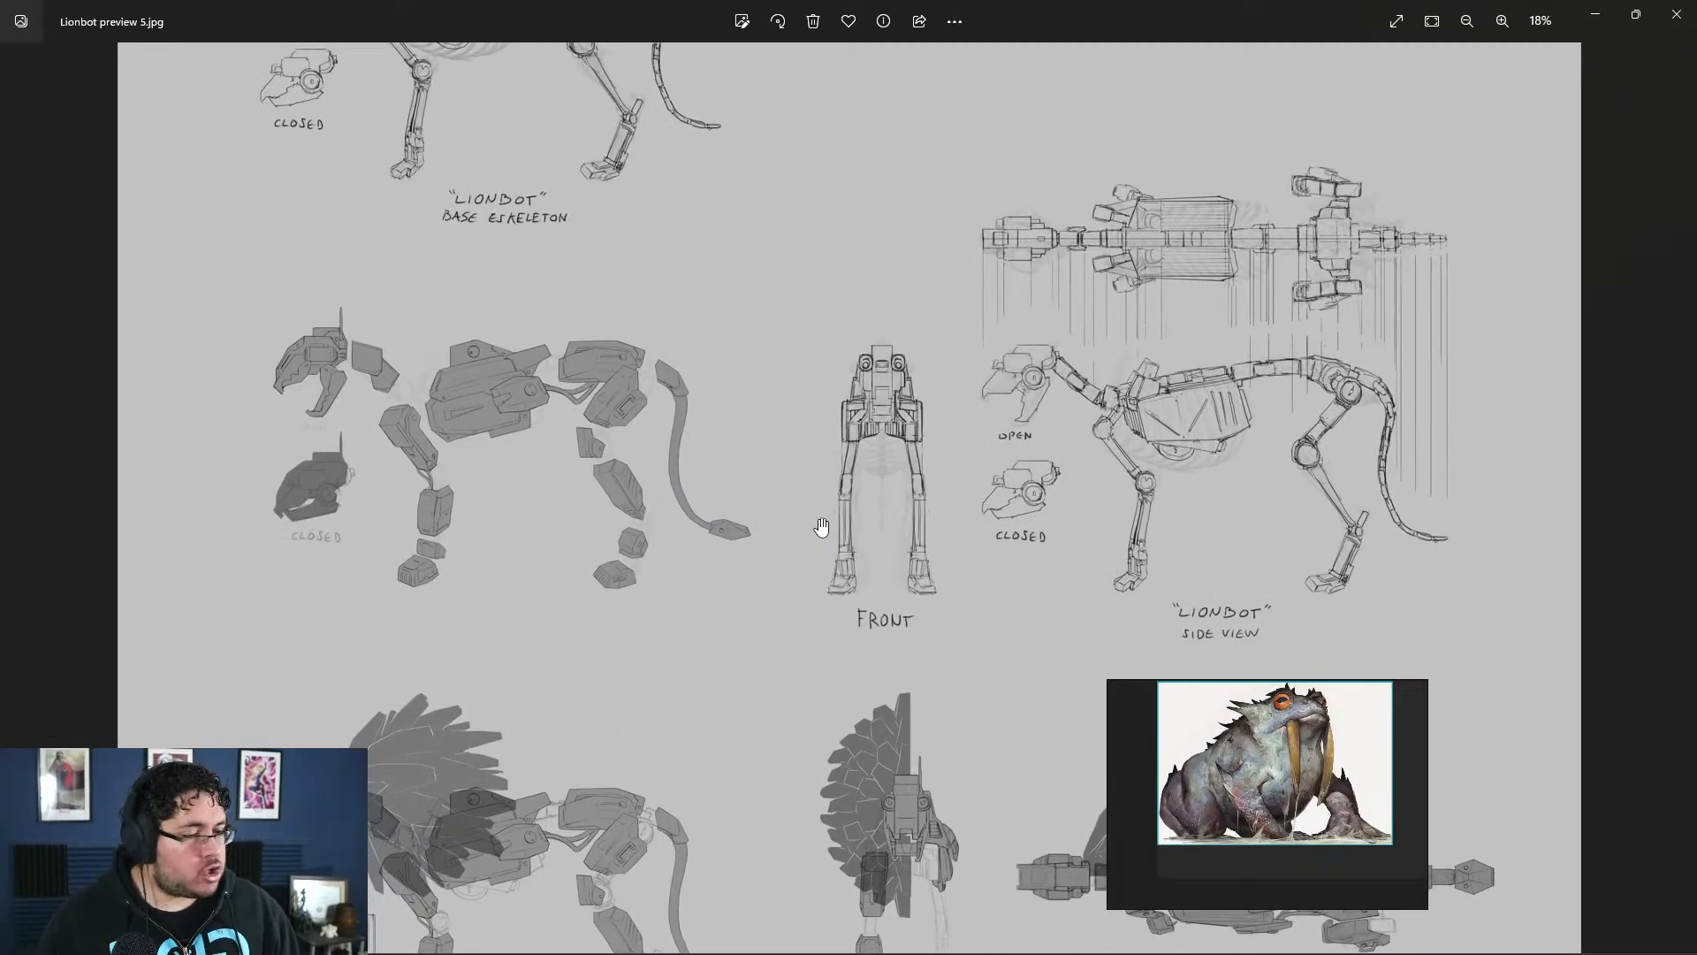
- Examine the Lionbot's front, side and top views across the sheet, and close the image to return to ZBrush
{"action": "left_click_drag", "start_coordinate": [809, 534], "coordinate": [784, 368]}
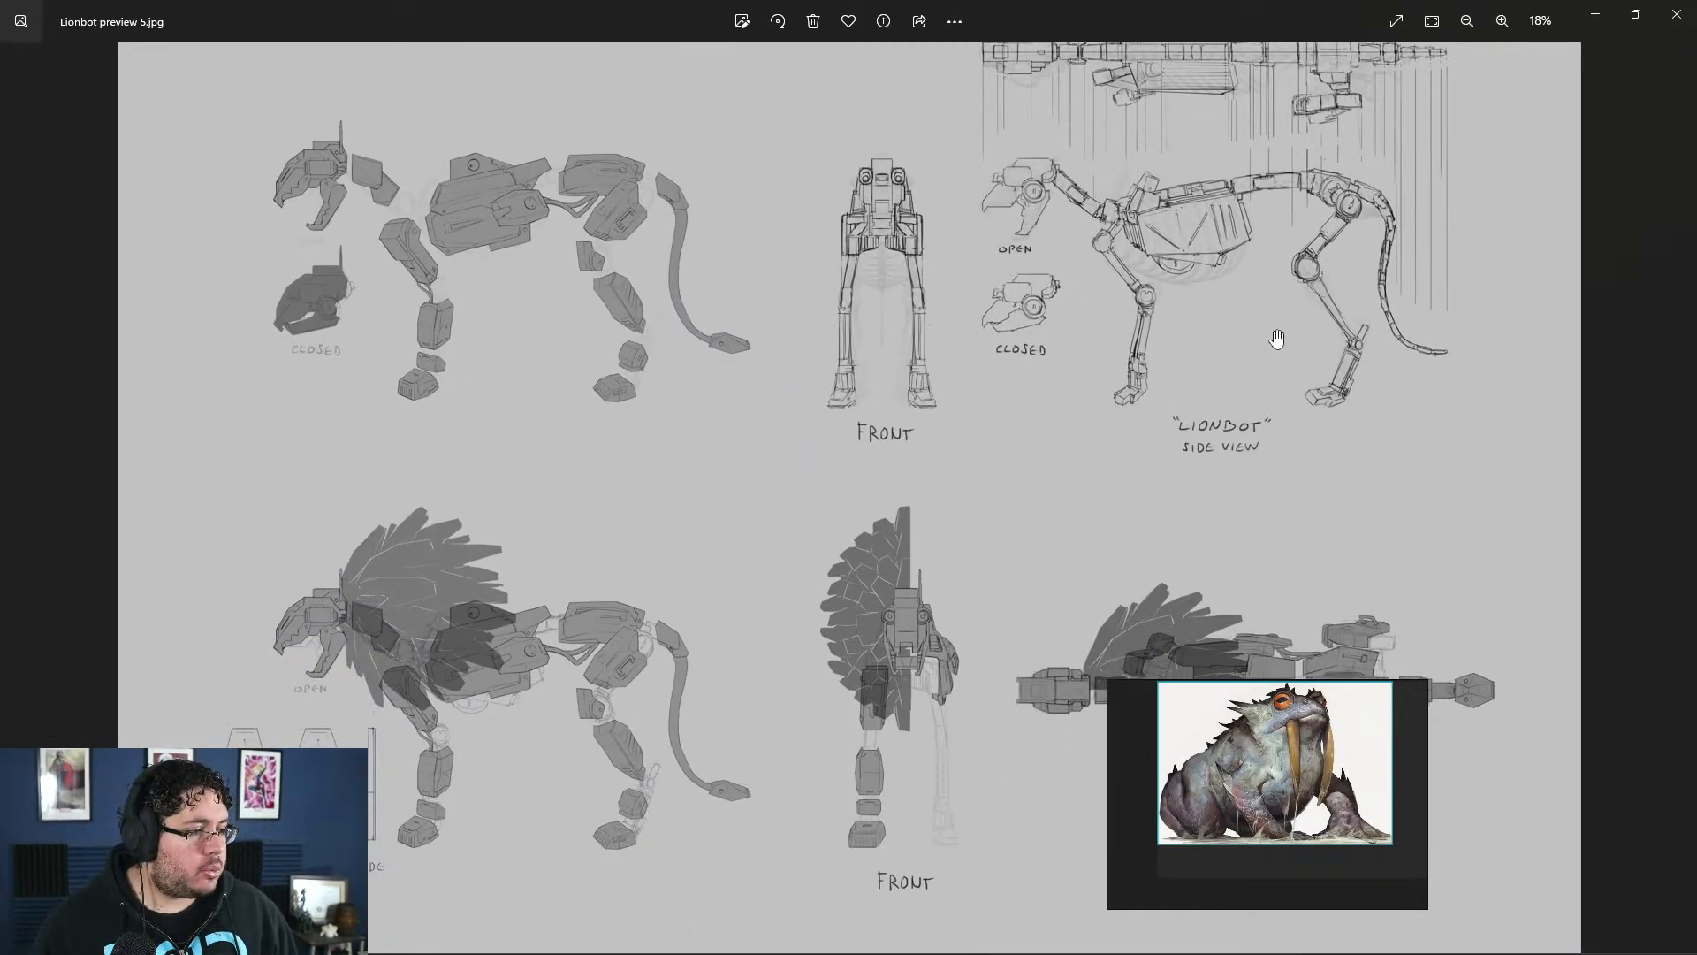
{"action": "left_click_drag", "start_coordinate": [848, 442], "coordinate": [827, 424]}
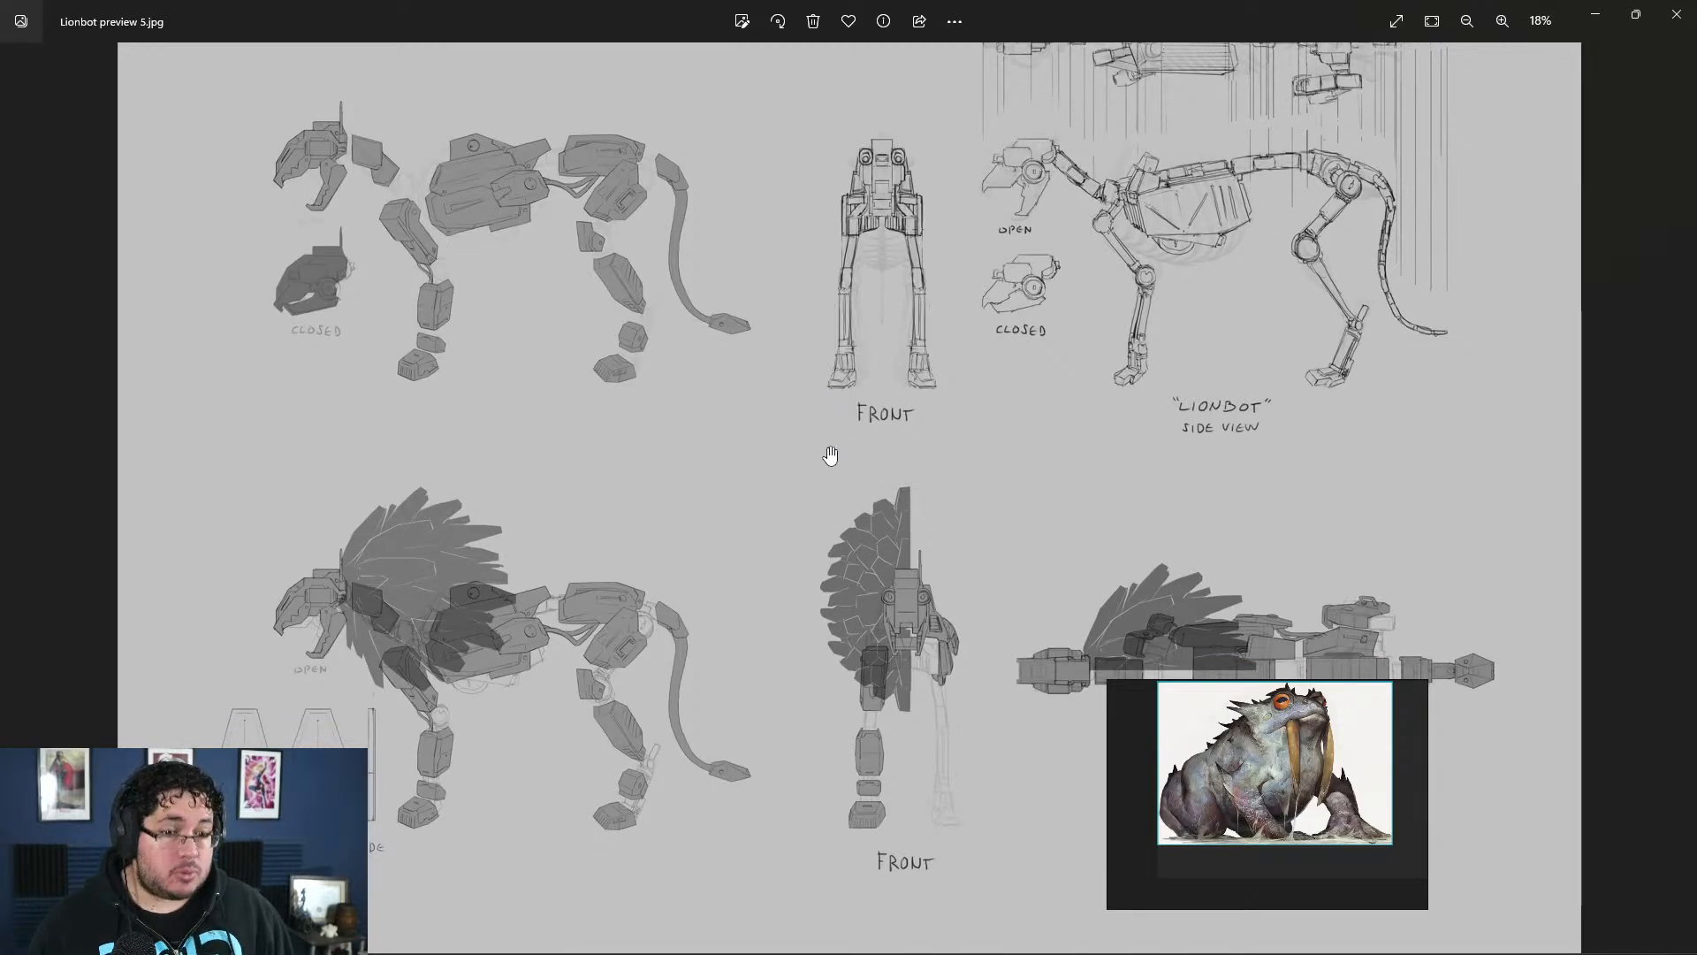
{"action": "left_click_drag", "start_coordinate": [1014, 463], "coordinate": [978, 624]}
{"action": "left_click_drag", "start_coordinate": [955, 490], "coordinate": [977, 607]}
{"action": "scroll", "coordinate": [1006, 469], "scroll_direction": "down", "scroll_amount": 2}
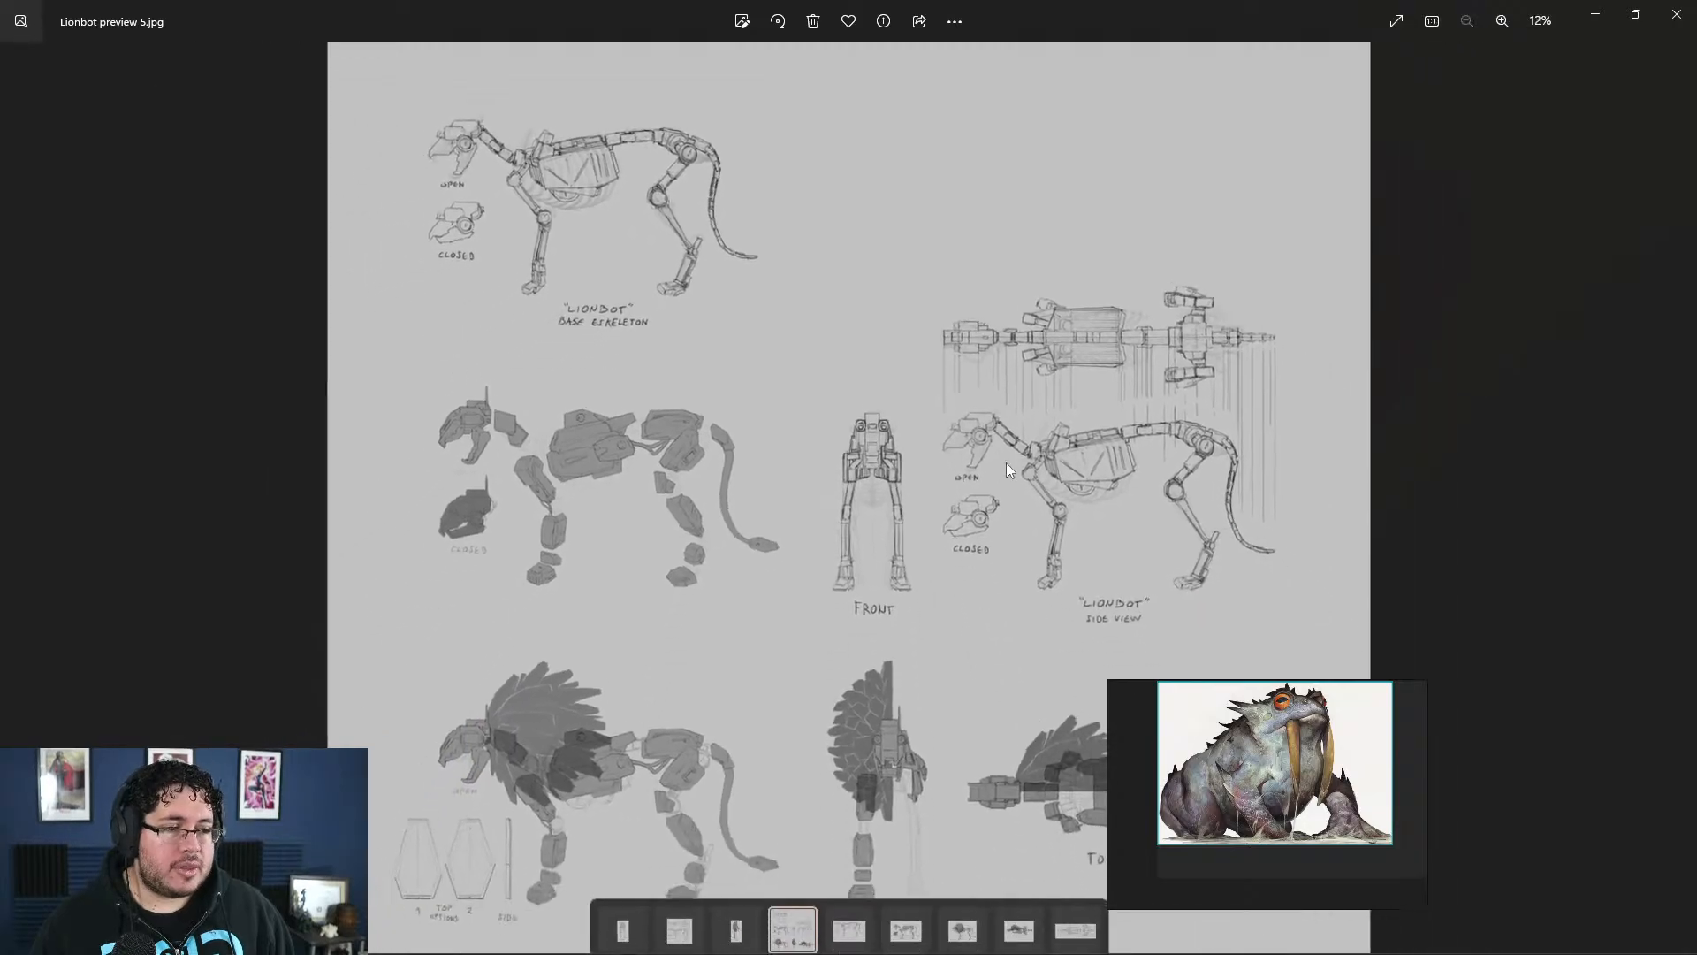
{"action": "scroll", "coordinate": [728, 621], "scroll_direction": "up", "scroll_amount": 3}
{"action": "left_click_drag", "start_coordinate": [750, 669], "coordinate": [747, 426]}
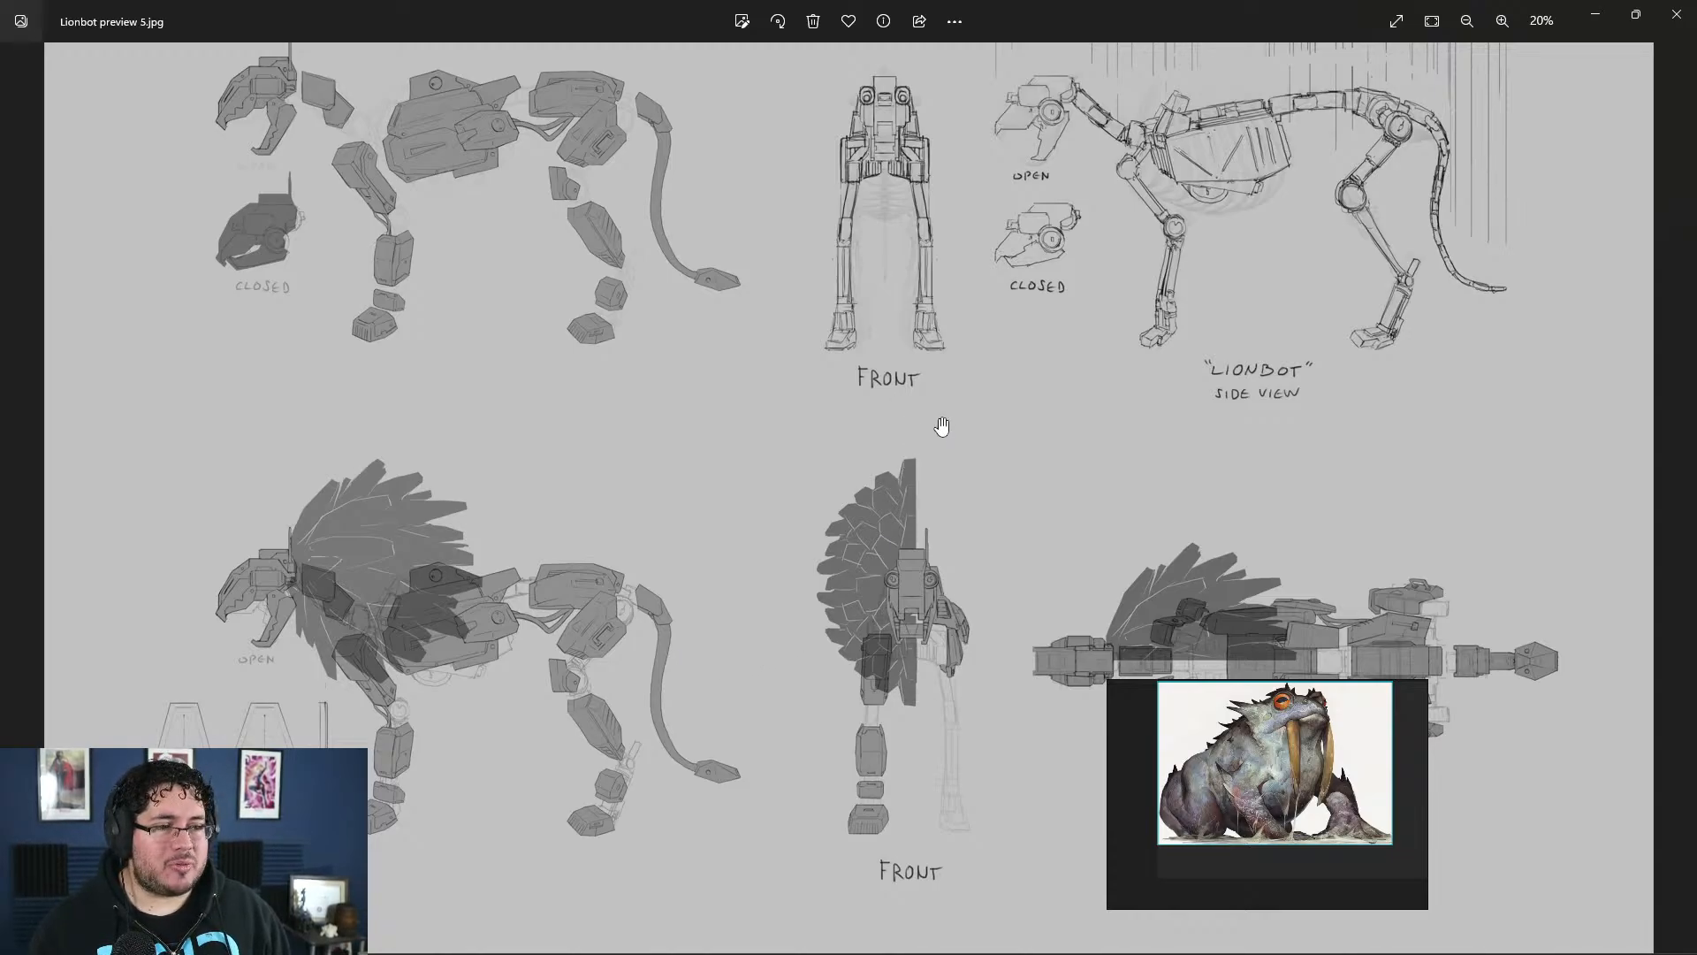
{"action": "scroll", "coordinate": [946, 531], "scroll_direction": "up", "scroll_amount": 5}
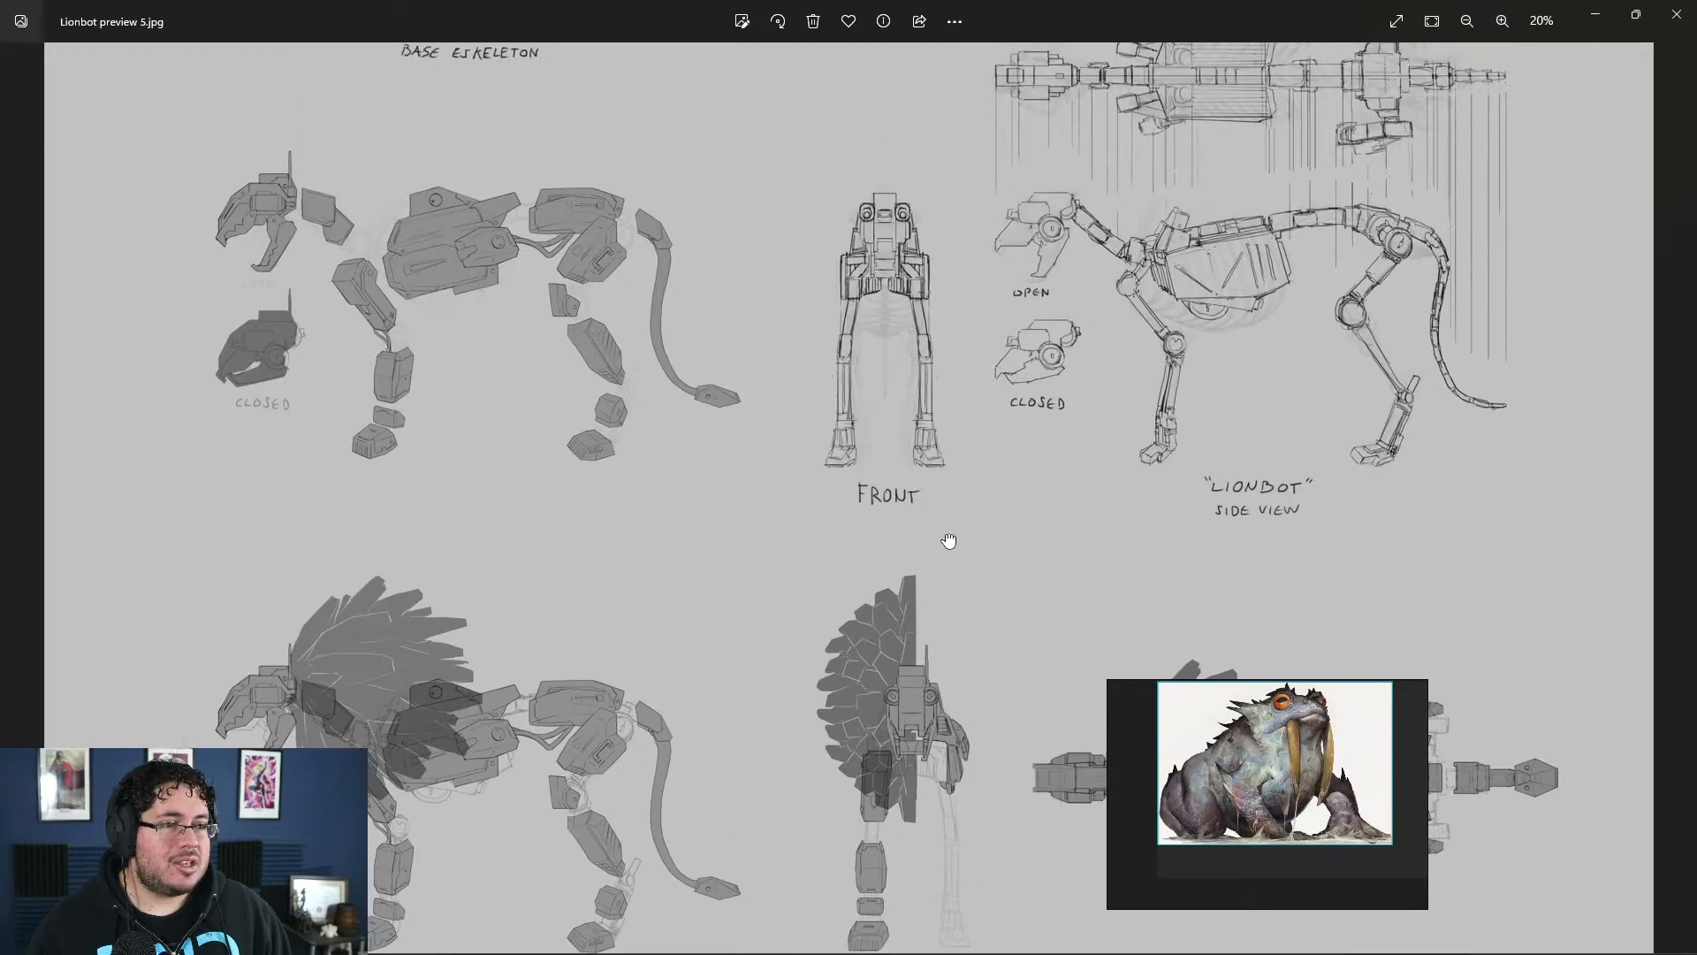
{"action": "left_click_drag", "start_coordinate": [938, 439], "coordinate": [939, 503]}
{"action": "scroll", "coordinate": [832, 457], "scroll_direction": "down", "scroll_amount": 3}
{"action": "scroll", "coordinate": [915, 575], "scroll_direction": "up", "scroll_amount": 3}
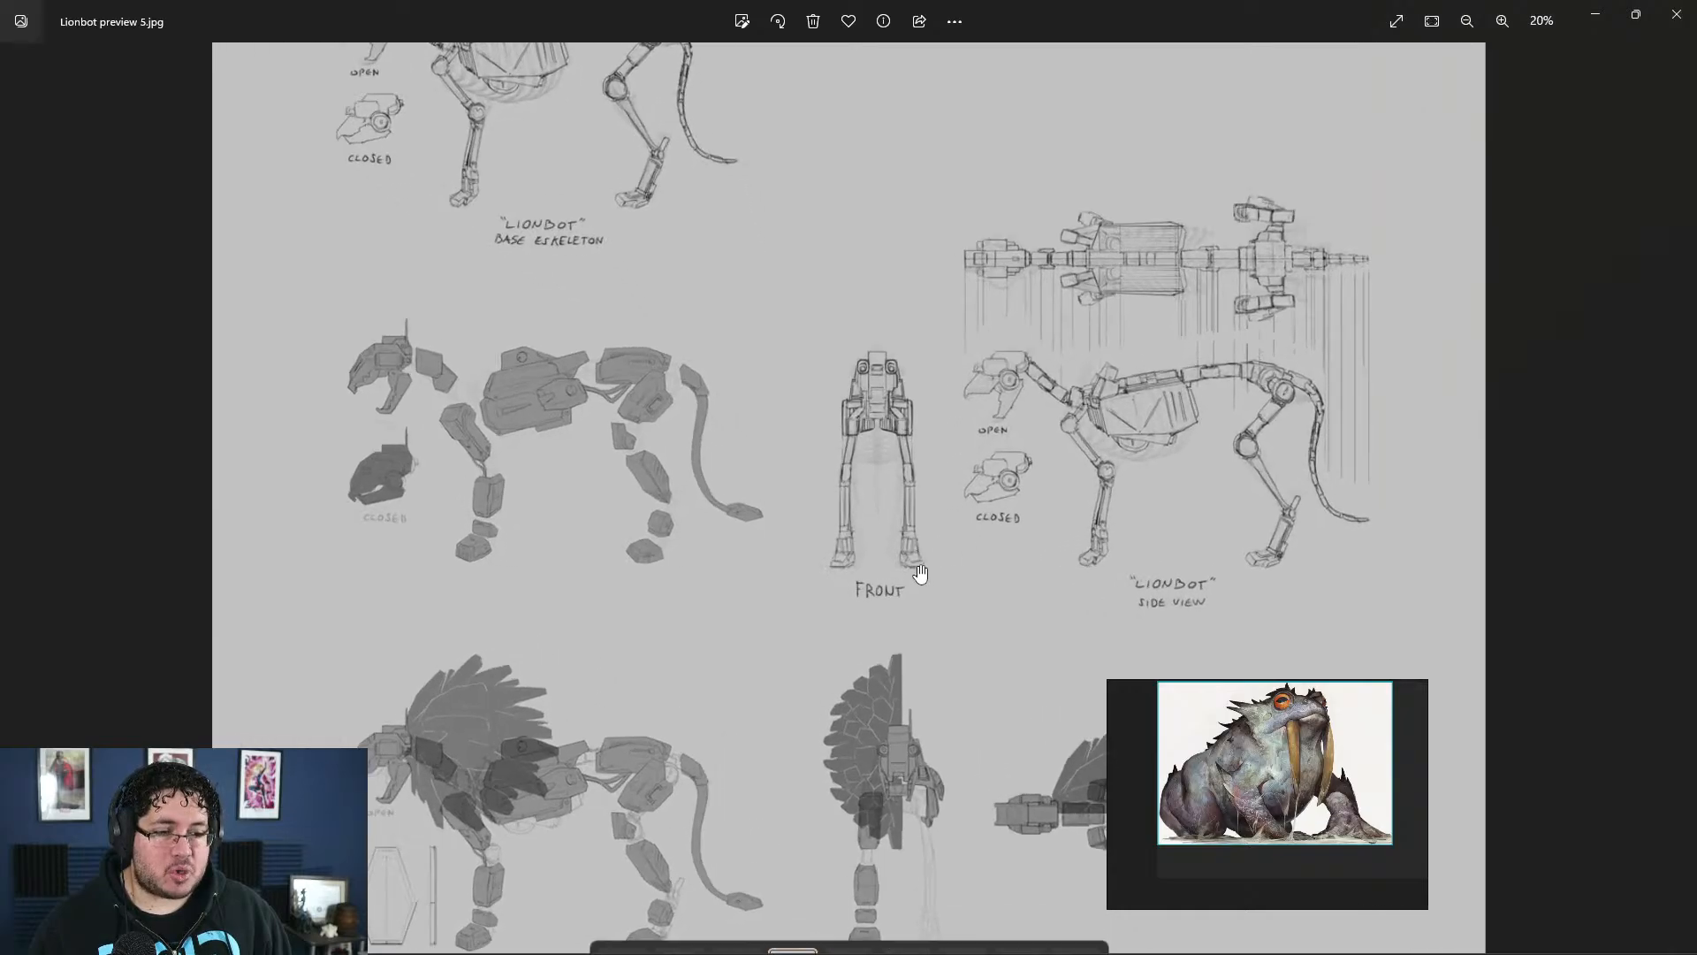
{"action": "scroll", "coordinate": [1429, 227], "scroll_direction": "down", "scroll_amount": 2}
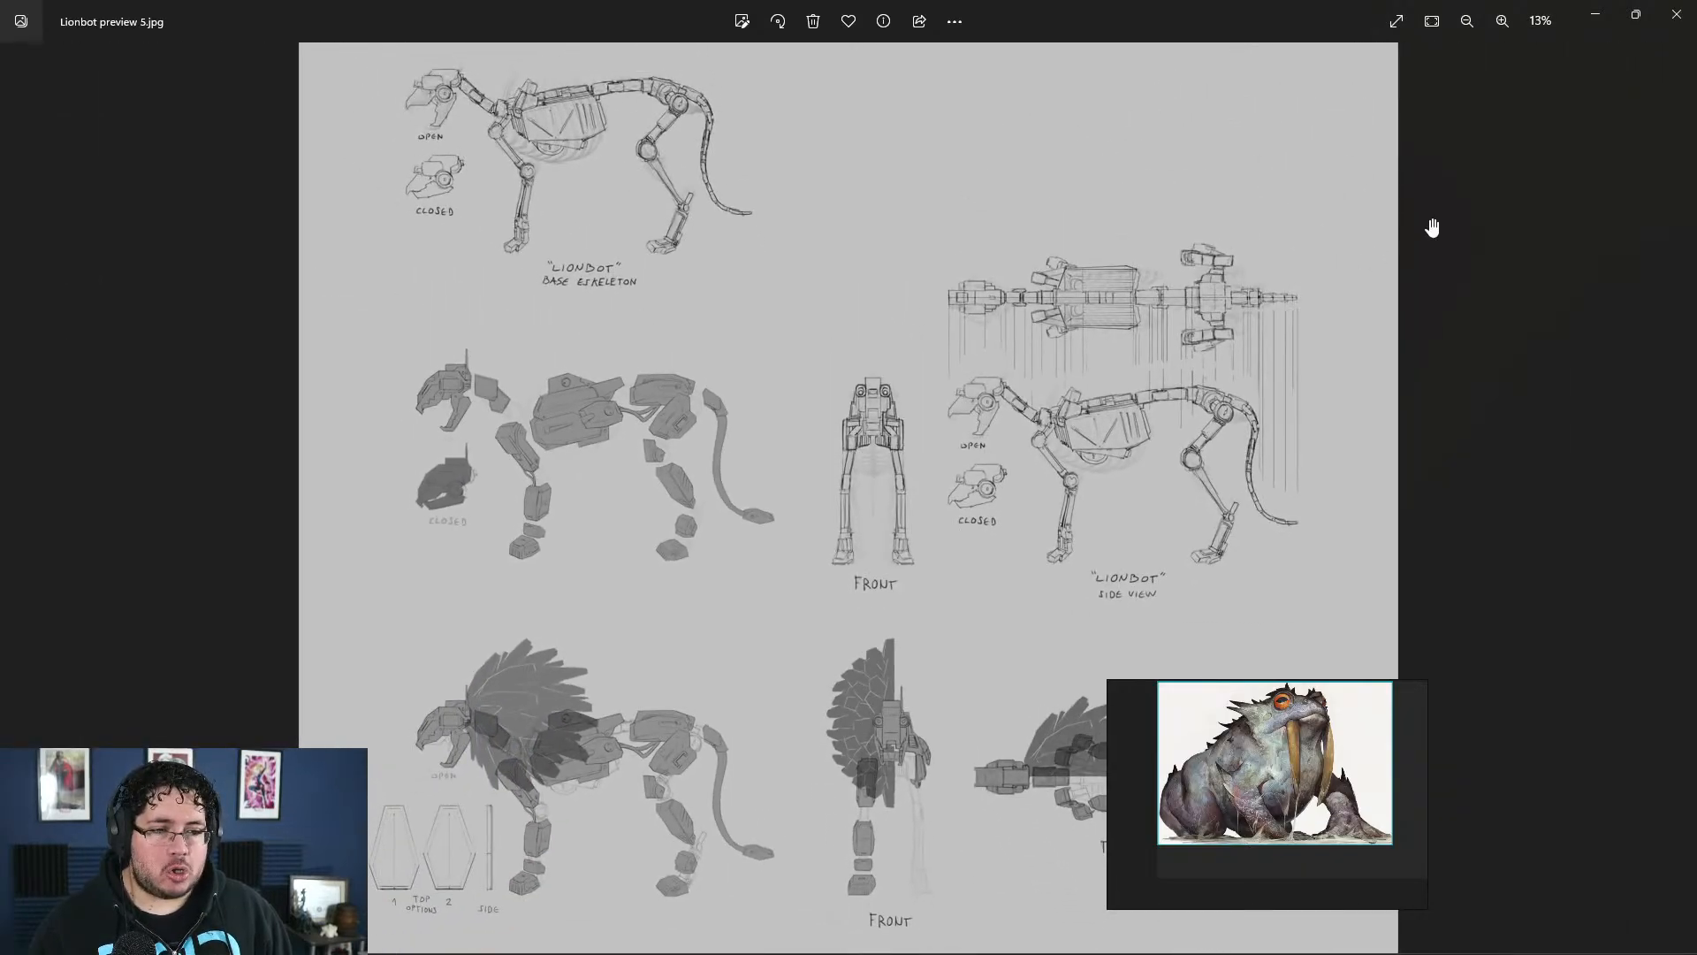
{"action": "left_click", "coordinate": [1675, 16]}
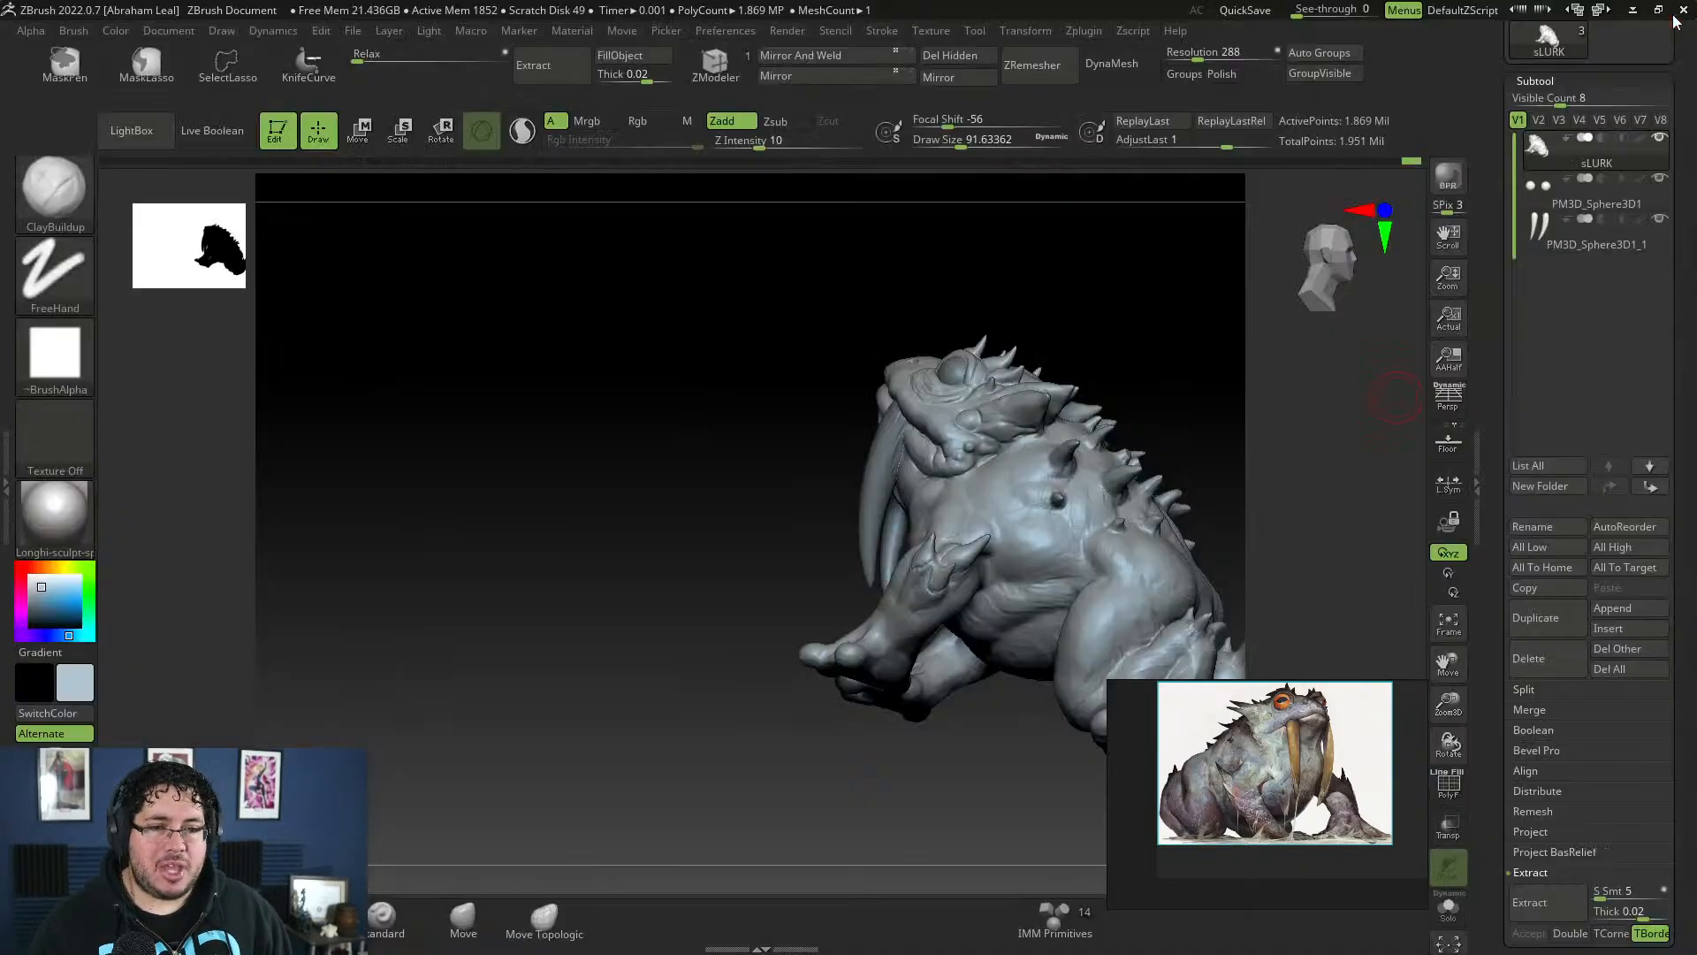
- Switch from ClayBuildup to the DamStandard brush and reduce its draw size to about 31 for the face
{"action": "left_click_drag", "start_coordinate": [771, 530], "coordinate": [1141, 416]}
{"action": "key", "text": "space"}
{"action": "key", "text": "space"}
{"action": "left_click", "coordinate": [1110, 355]}
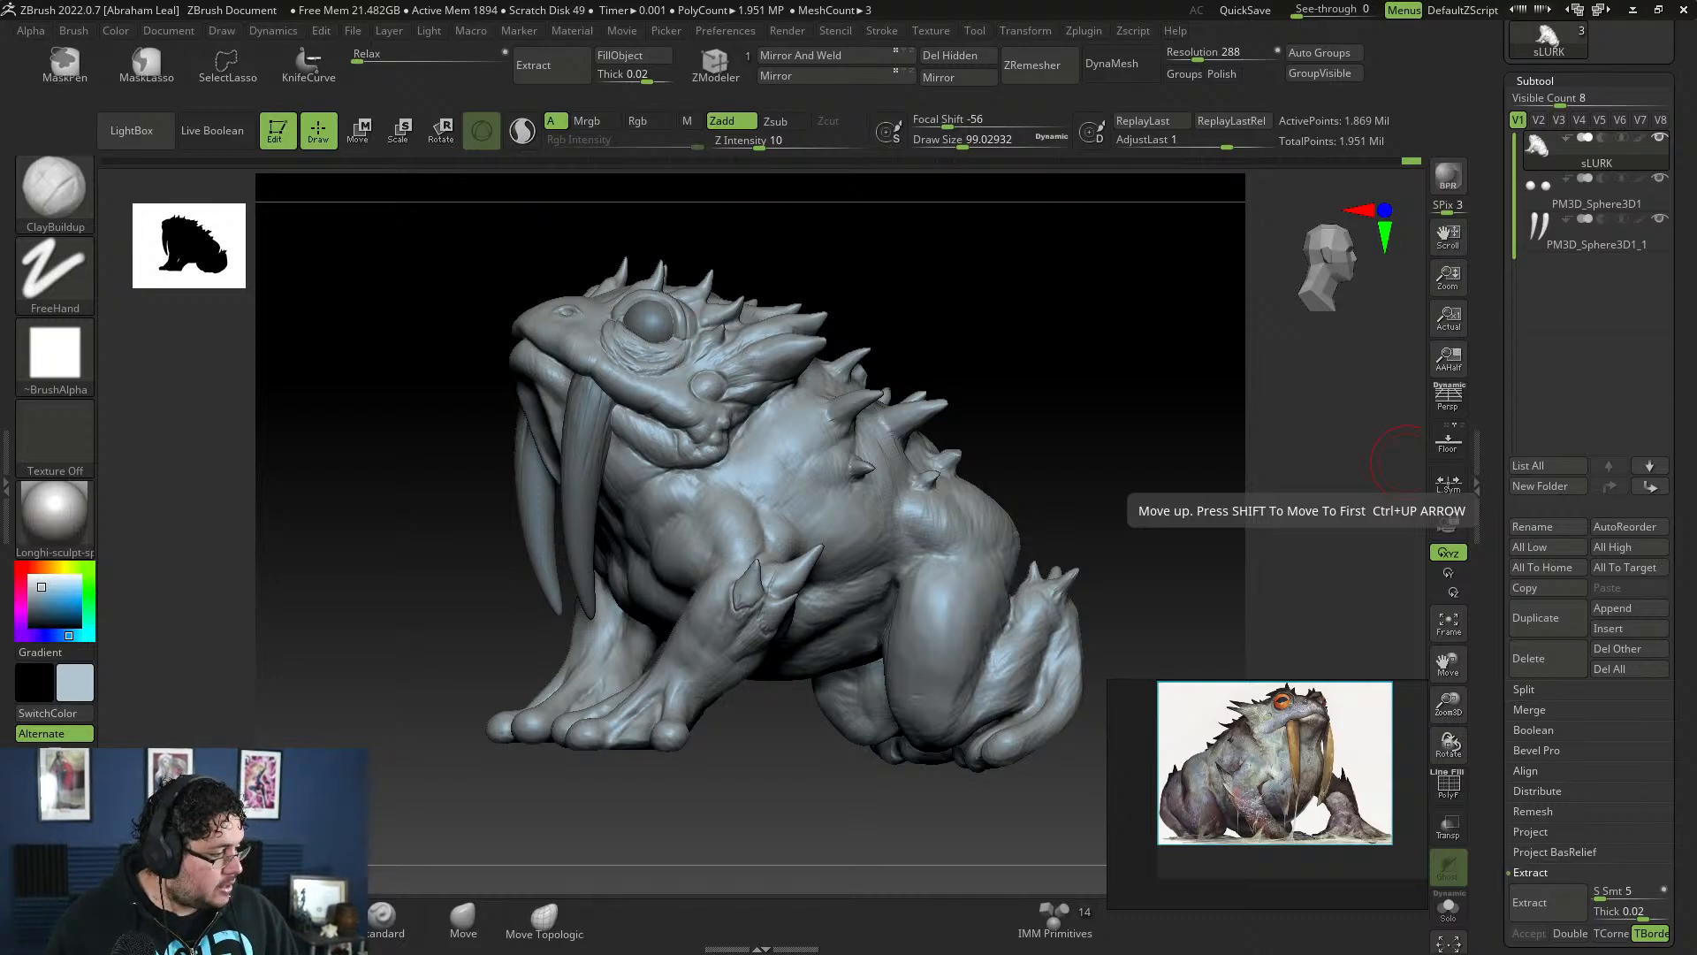
{"action": "left_click_drag", "start_coordinate": [1000, 417], "coordinate": [1140, 598]}
{"action": "key", "text": "b"}
{"action": "key", "text": "d"}
{"action": "key", "text": "s"}
{"action": "key", "text": "s"}
{"action": "left_click_drag", "start_coordinate": [720, 431], "coordinate": [707, 431]}
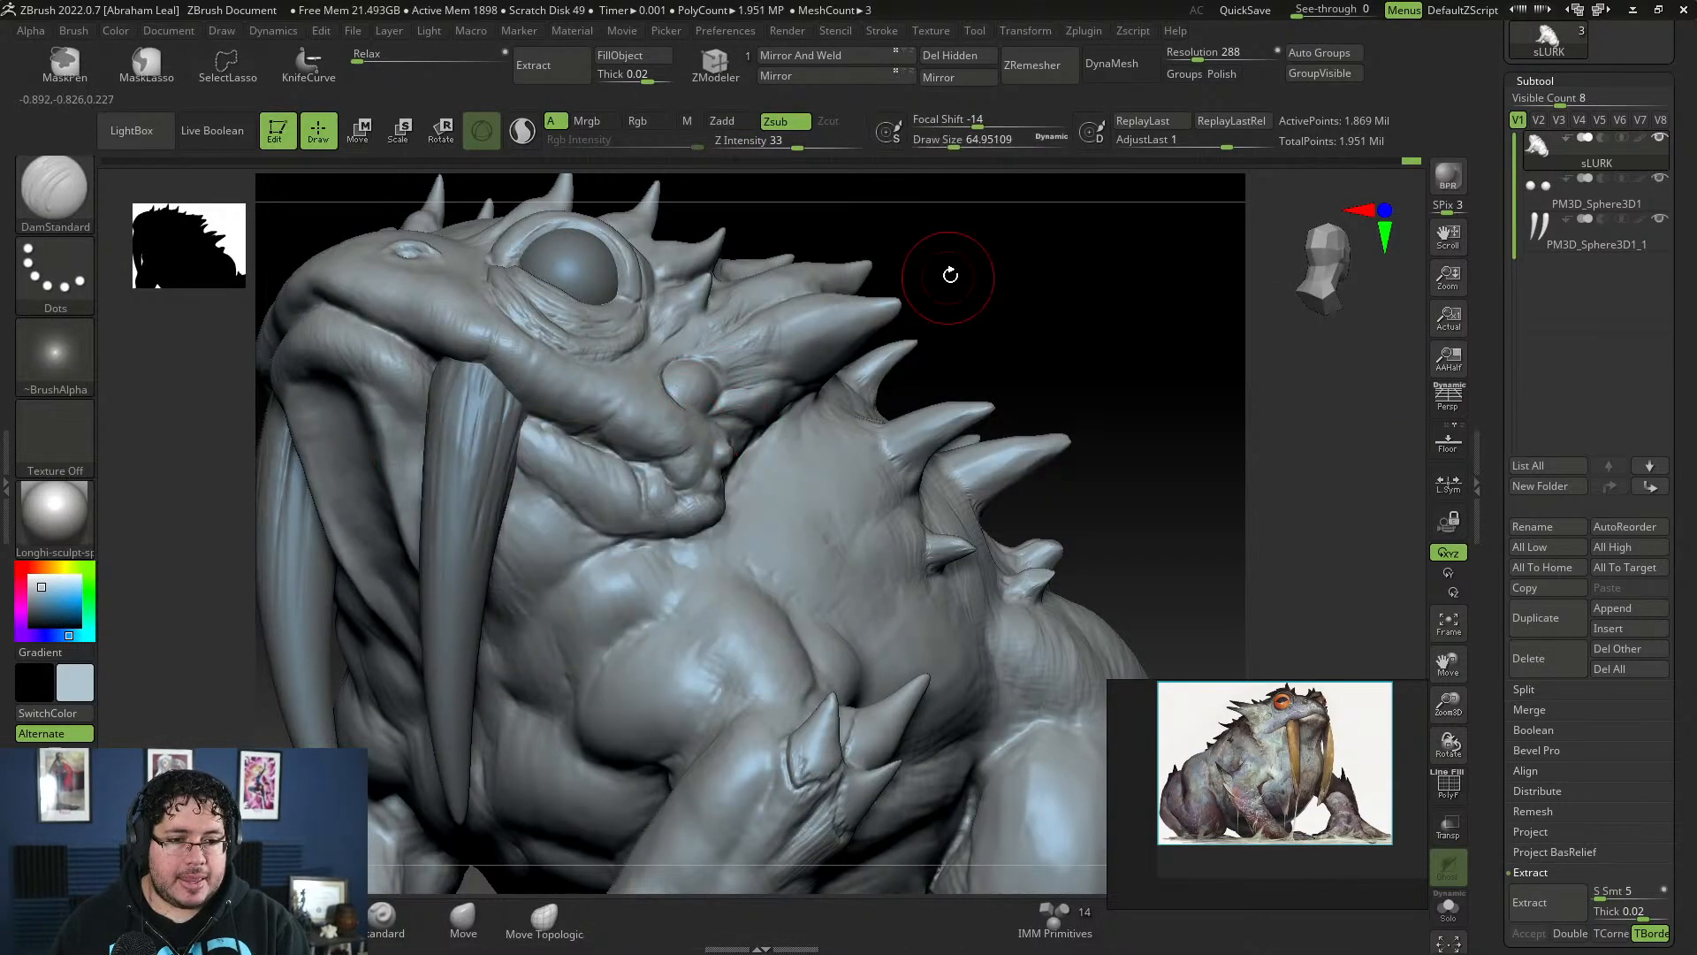
{"action": "left_click_drag", "start_coordinate": [951, 272], "coordinate": [993, 326], "text": "alt"}
{"action": "key", "text": "s"}
{"action": "left_click_drag", "start_coordinate": [854, 350], "coordinate": [837, 349]}
{"action": "key", "text": "s"}
- Carve fine creases along the mouth line, lower cheek and horn bases with DamStandard at draw size about 31
{"action": "mouse_move", "coordinate": [643, 461]}
{"action": "left_mouse_down"}
{"action": "mouse_move", "coordinate": [657, 462]}
{"action": "mouse_move", "coordinate": [644, 481]}
{"action": "left_mouse_up"}
{"action": "right_click_drag", "start_coordinate": [690, 428], "coordinate": [720, 402]}
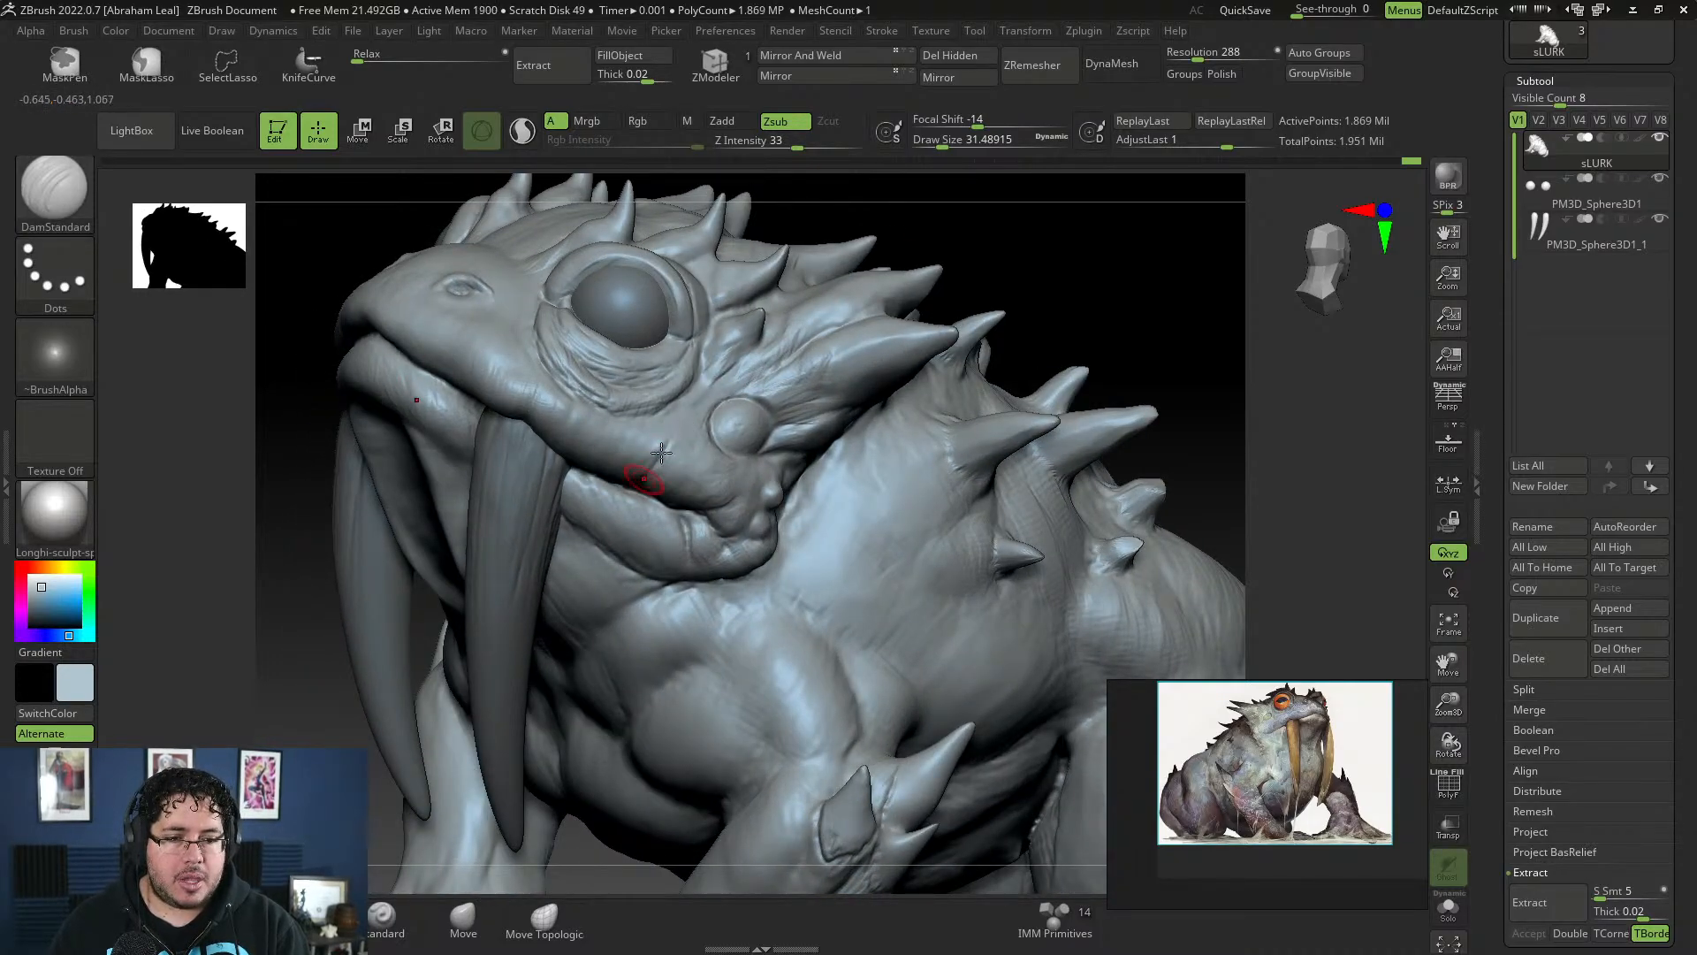
{"action": "key", "text": "shift"}
{"action": "right_click_drag", "start_coordinate": [650, 473], "coordinate": [1118, 341]}
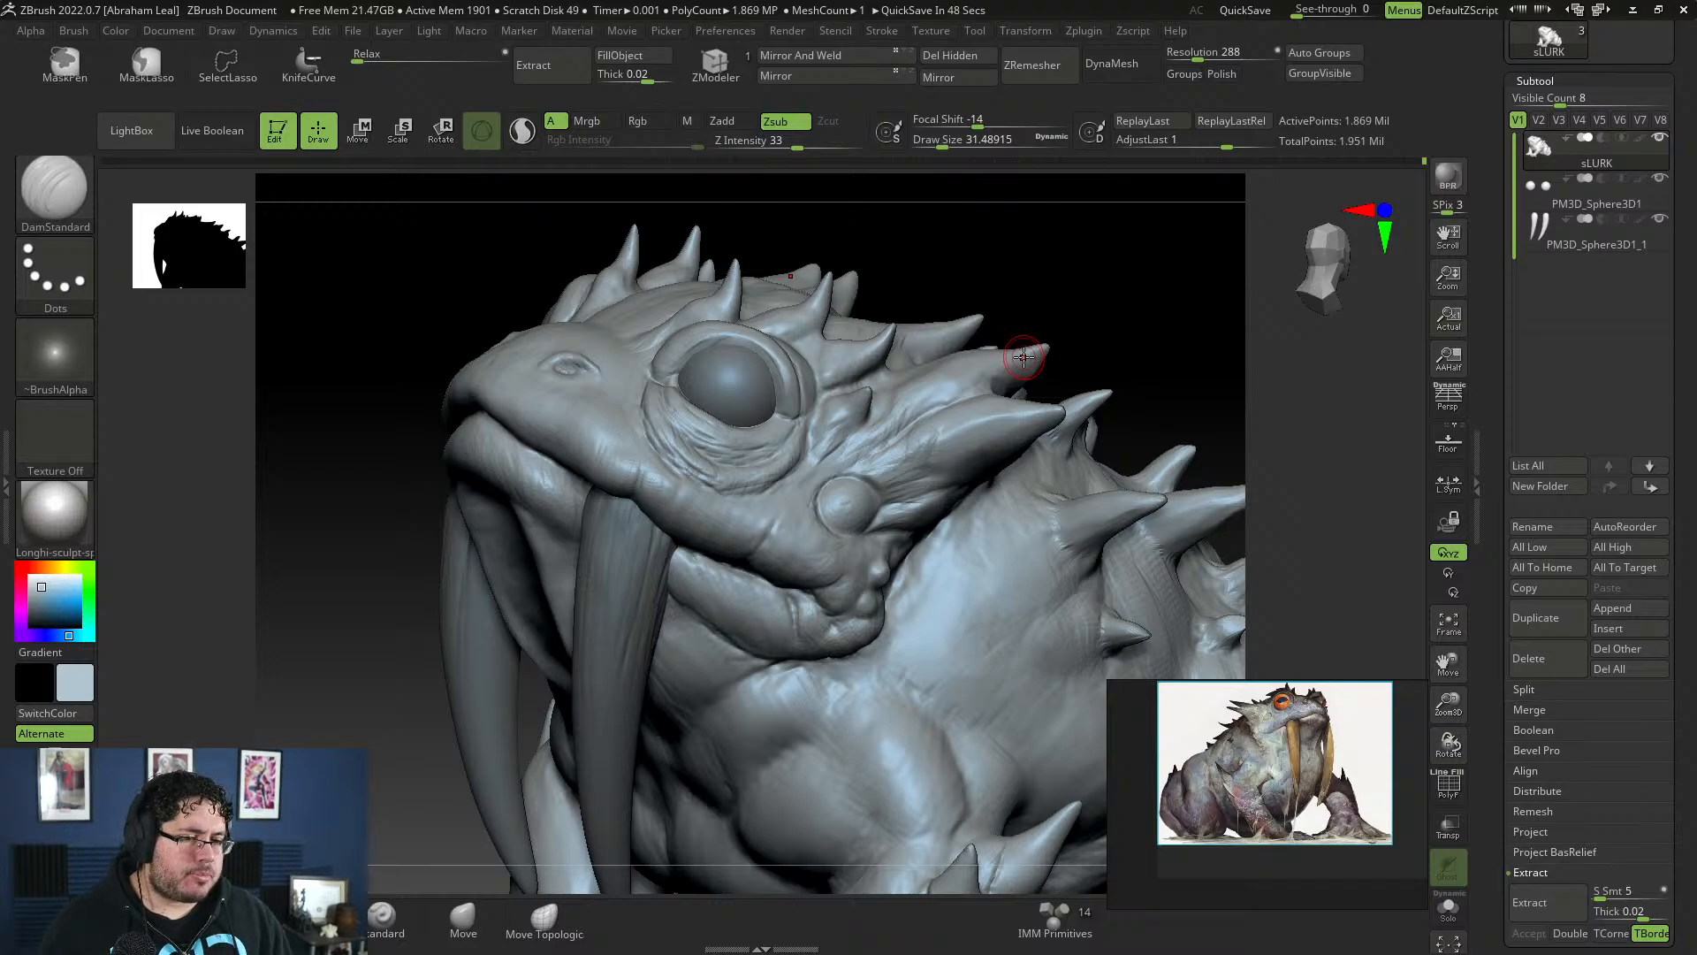
{"action": "mouse_move", "coordinate": [1023, 345]}
{"action": "left_mouse_down"}
{"action": "mouse_move", "coordinate": [1086, 316]}
{"action": "mouse_move", "coordinate": [999, 356]}
{"action": "mouse_move", "coordinate": [827, 302]}
{"action": "left_mouse_up"}
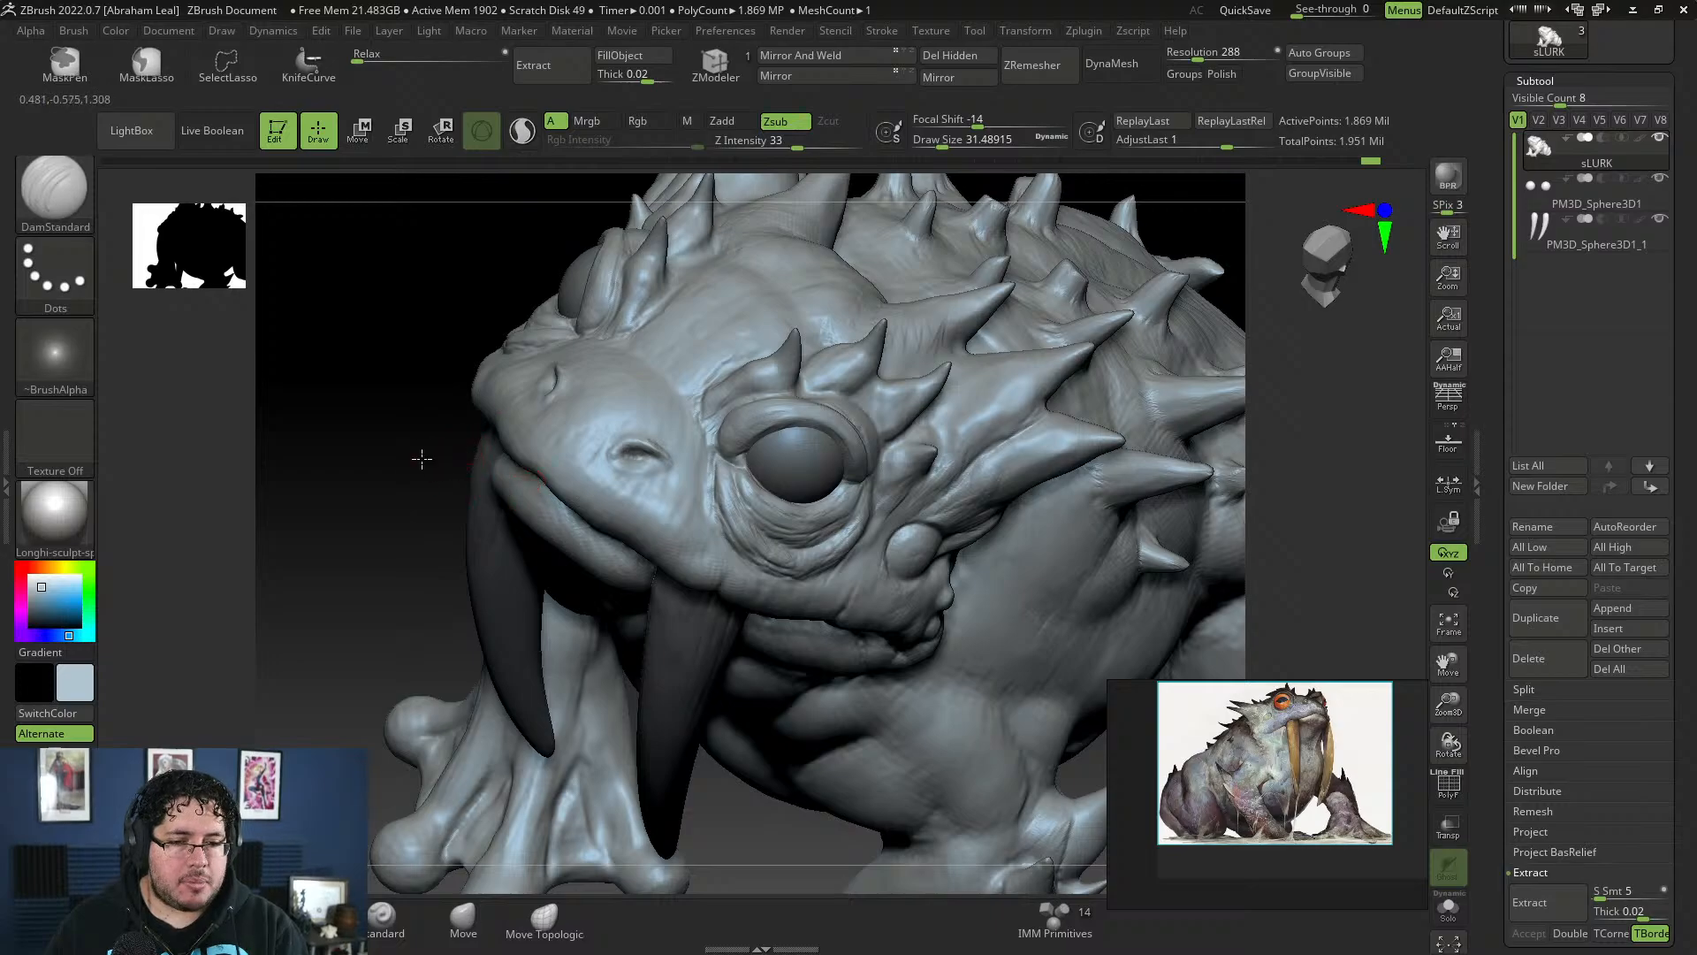
{"action": "left_click_drag", "start_coordinate": [422, 458], "coordinate": [1151, 349]}
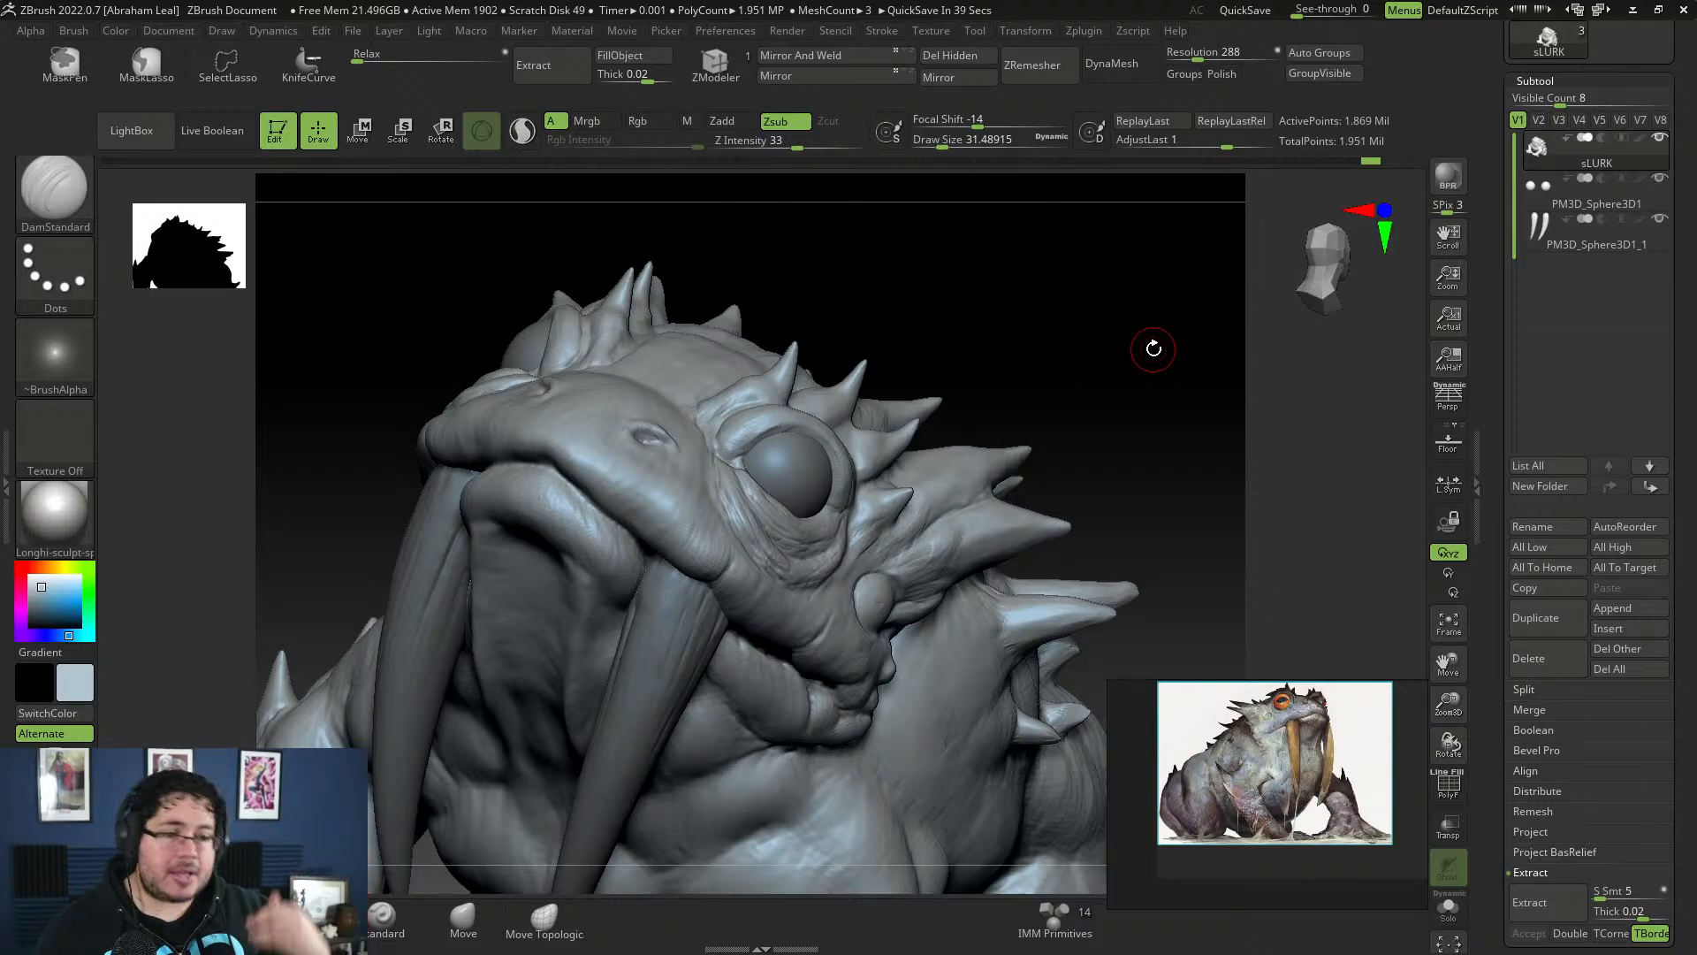
- Carve fine wrinkles into the upper eyelid and the skin around the eye with DamStandard
{"action": "mouse_move", "coordinate": [989, 371]}
{"action": "left_mouse_down"}
{"action": "mouse_move", "coordinate": [1025, 310]}
{"action": "mouse_move", "coordinate": [1003, 349]}
{"action": "left_mouse_up"}
{"action": "key", "text": "space"}
{"action": "key", "text": "space"}
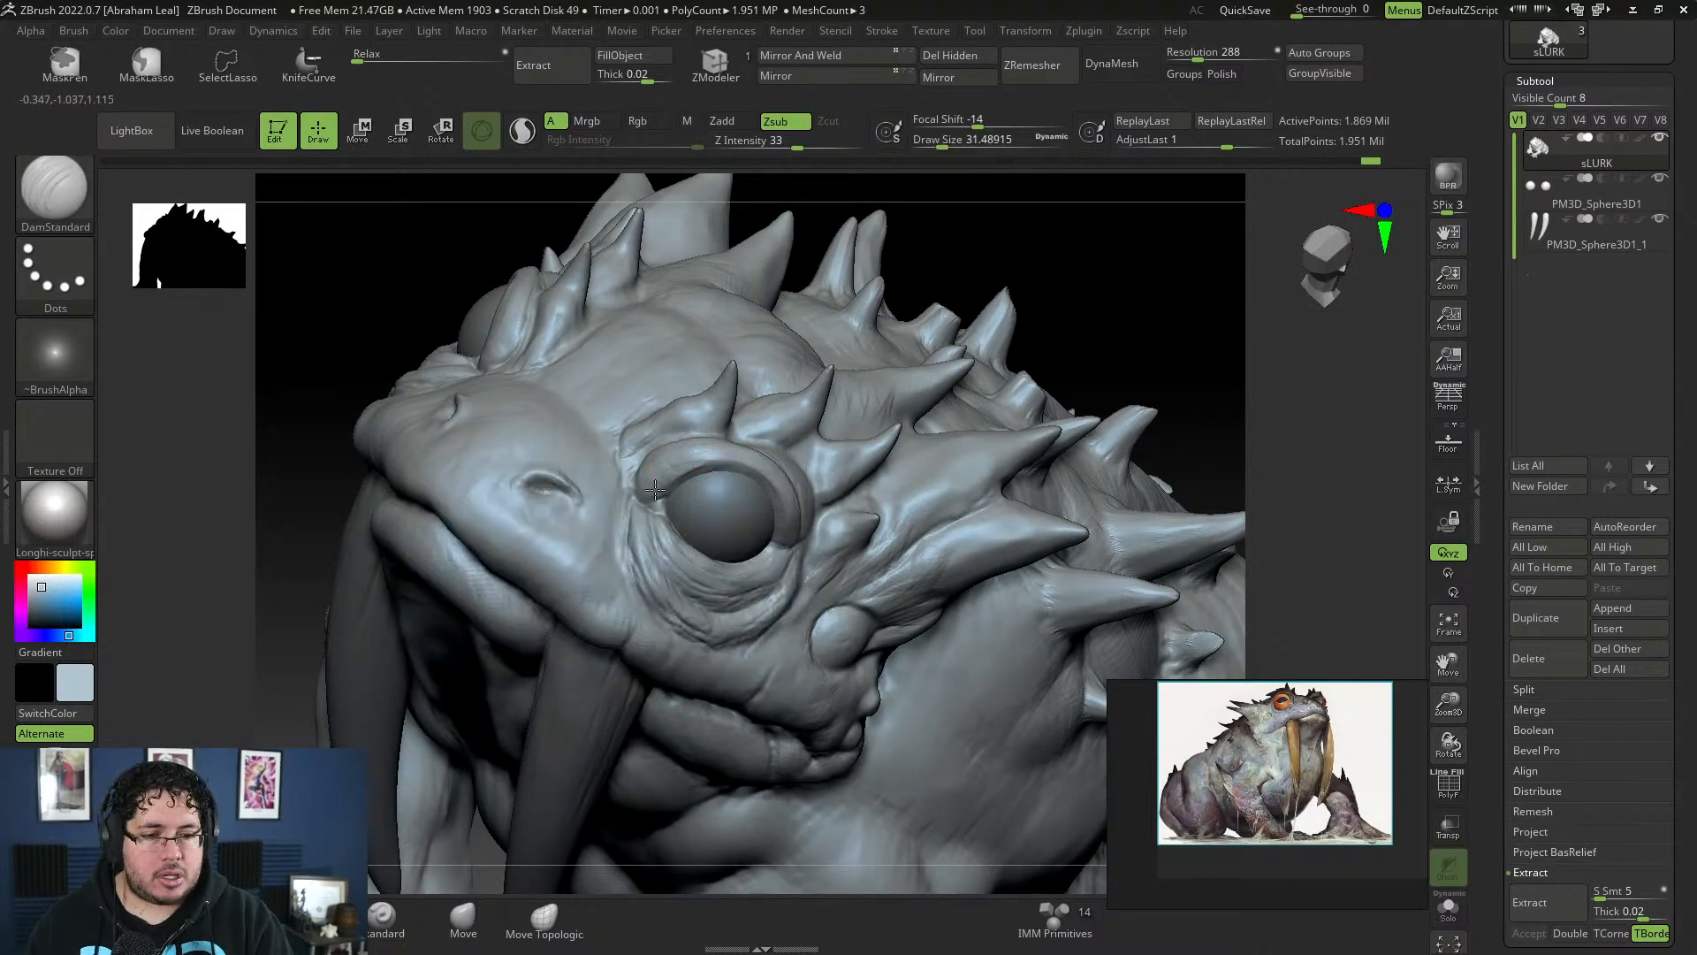
{"action": "left_click_drag", "start_coordinate": [655, 490], "coordinate": [751, 451]}
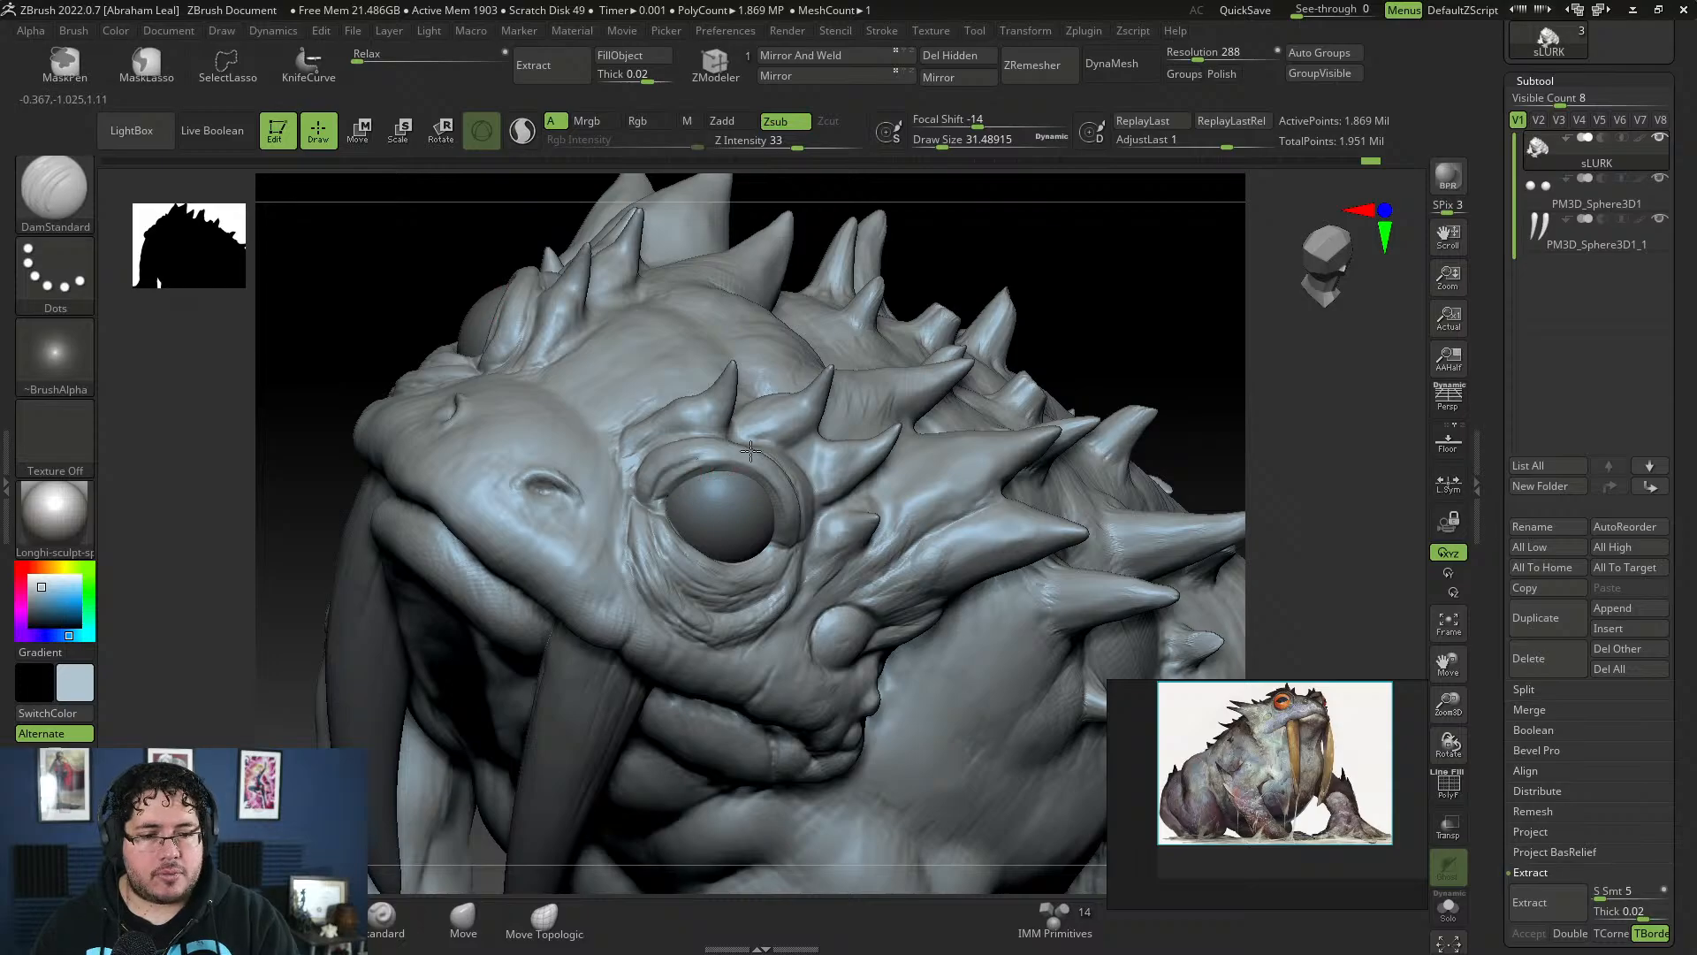
{"action": "mouse_move", "coordinate": [995, 291]}
{"action": "left_mouse_down"}
{"action": "mouse_move", "coordinate": [1026, 273]}
{"action": "mouse_move", "coordinate": [958, 322]}
{"action": "mouse_move", "coordinate": [952, 295]}
{"action": "mouse_move", "coordinate": [973, 310]}
{"action": "mouse_move", "coordinate": [860, 345]}
{"action": "mouse_move", "coordinate": [1044, 340]}
{"action": "left_mouse_up"}
{"action": "mouse_move", "coordinate": [675, 476]}
{"action": "left_mouse_down"}
{"action": "mouse_move", "coordinate": [713, 462]}
{"action": "mouse_move", "coordinate": [750, 499]}
{"action": "left_mouse_up"}
{"action": "left_click_drag", "start_coordinate": [863, 381], "coordinate": [752, 484]}
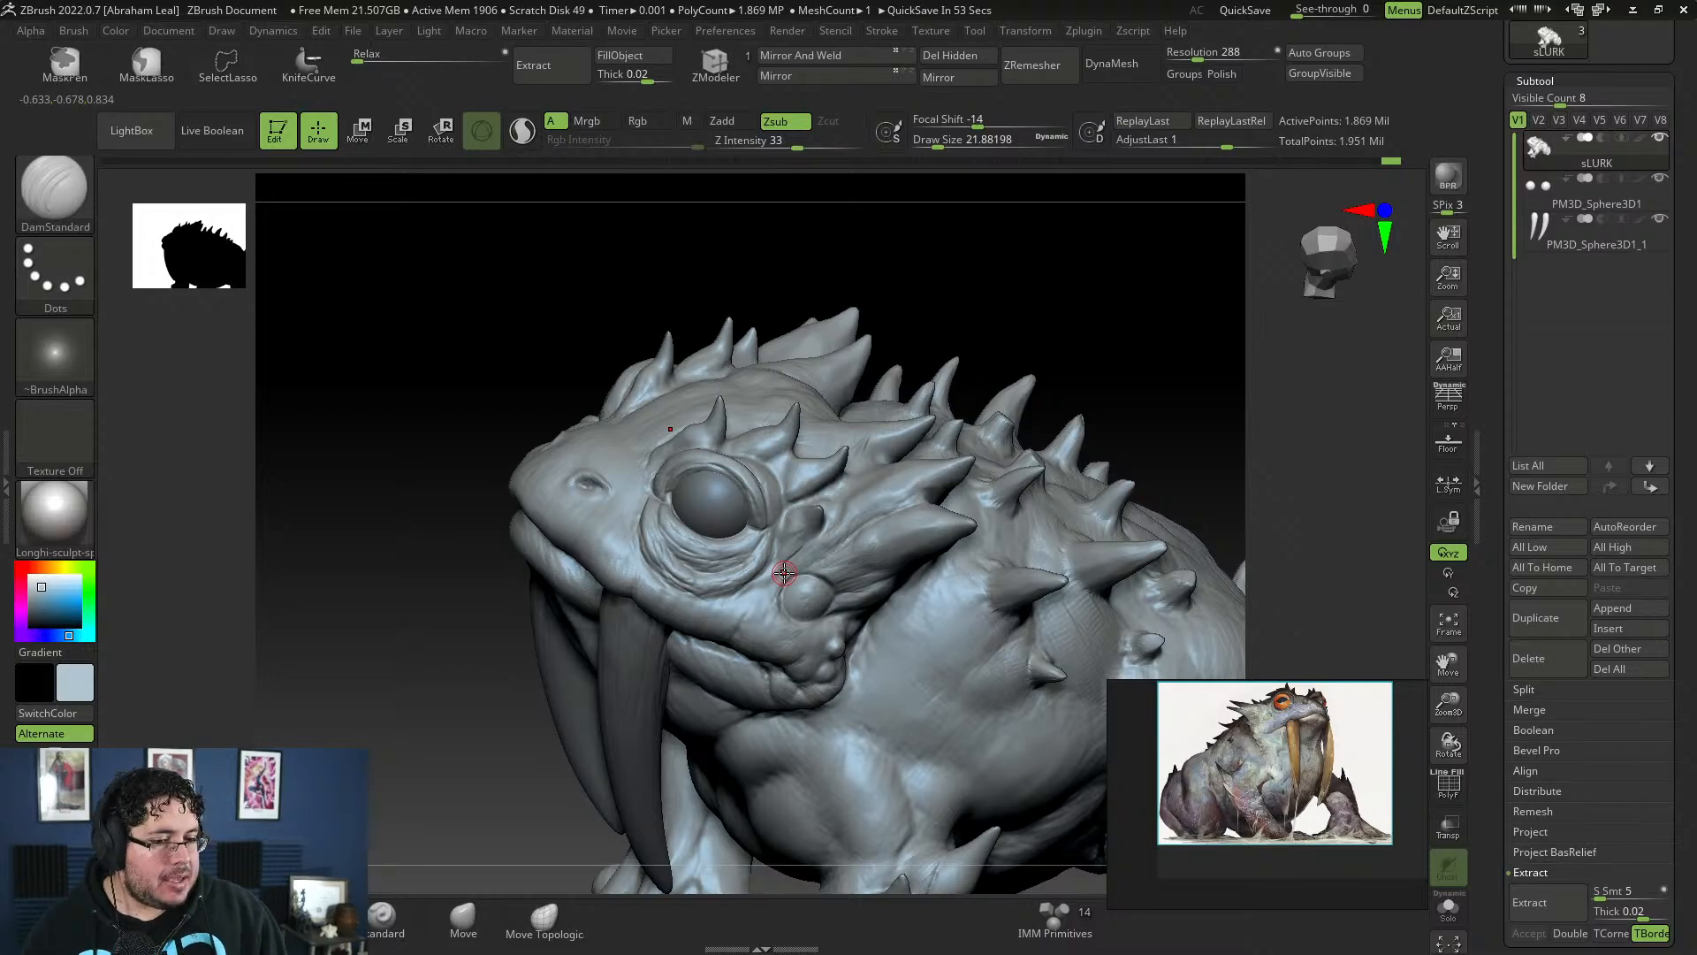
- Carve creases behind the eye and across the crown, using DamStandard draw sizes of about 22 and 43
{"action": "left_click_drag", "start_coordinate": [1087, 326], "coordinate": [1062, 335]}
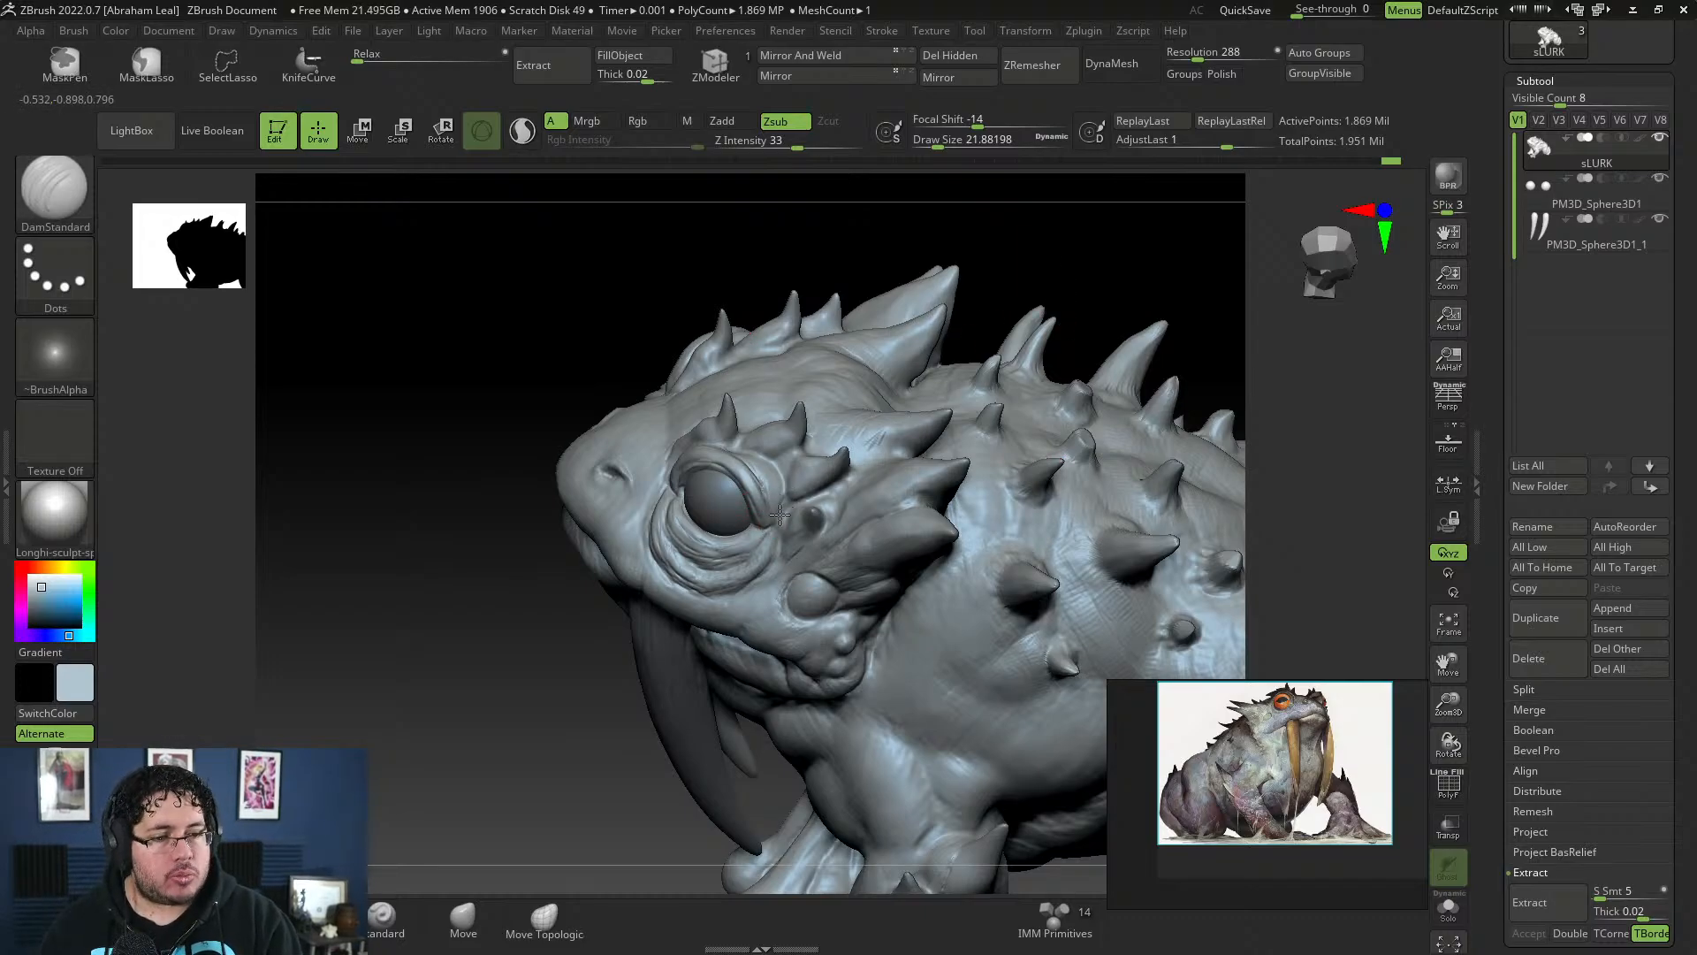
{"action": "mouse_move", "coordinate": [1031, 291]}
{"action": "left_mouse_down"}
{"action": "mouse_move", "coordinate": [1053, 288]}
{"action": "mouse_move", "coordinate": [1004, 333]}
{"action": "mouse_move", "coordinate": [983, 316]}
{"action": "mouse_move", "coordinate": [825, 378]}
{"action": "mouse_move", "coordinate": [872, 409]}
{"action": "left_mouse_up"}
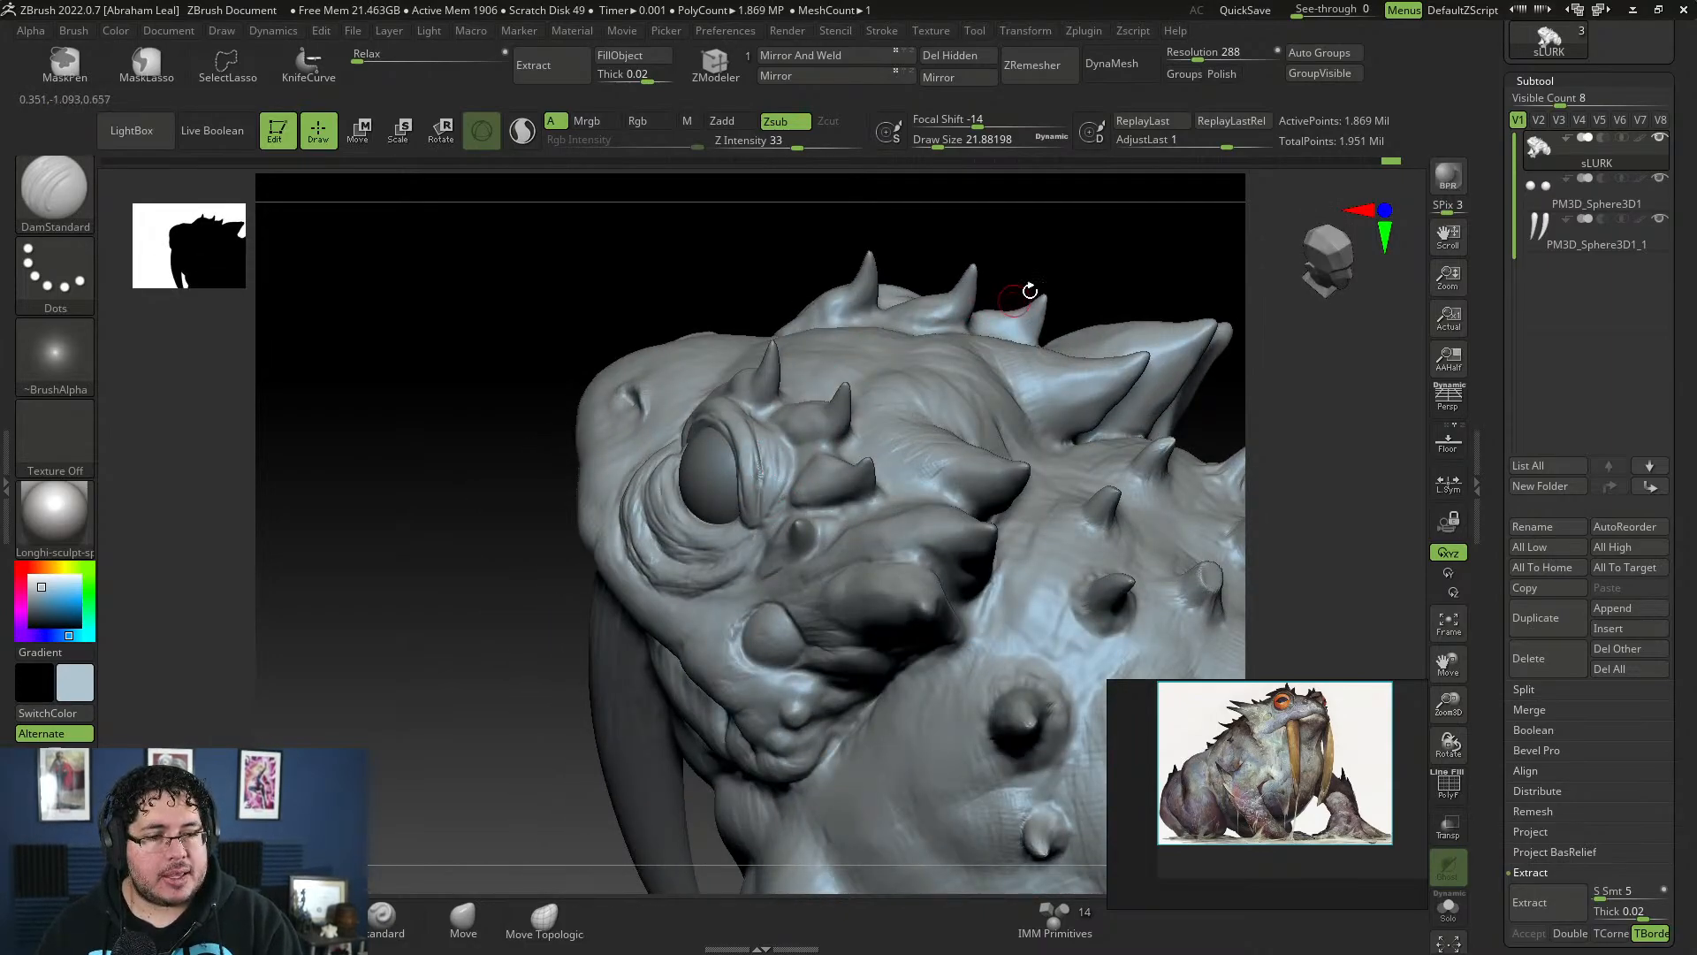
{"action": "mouse_move", "coordinate": [1026, 288]}
{"action": "left_mouse_down"}
{"action": "mouse_move", "coordinate": [1080, 293]}
{"action": "mouse_move", "coordinate": [978, 390]}
{"action": "left_mouse_up"}
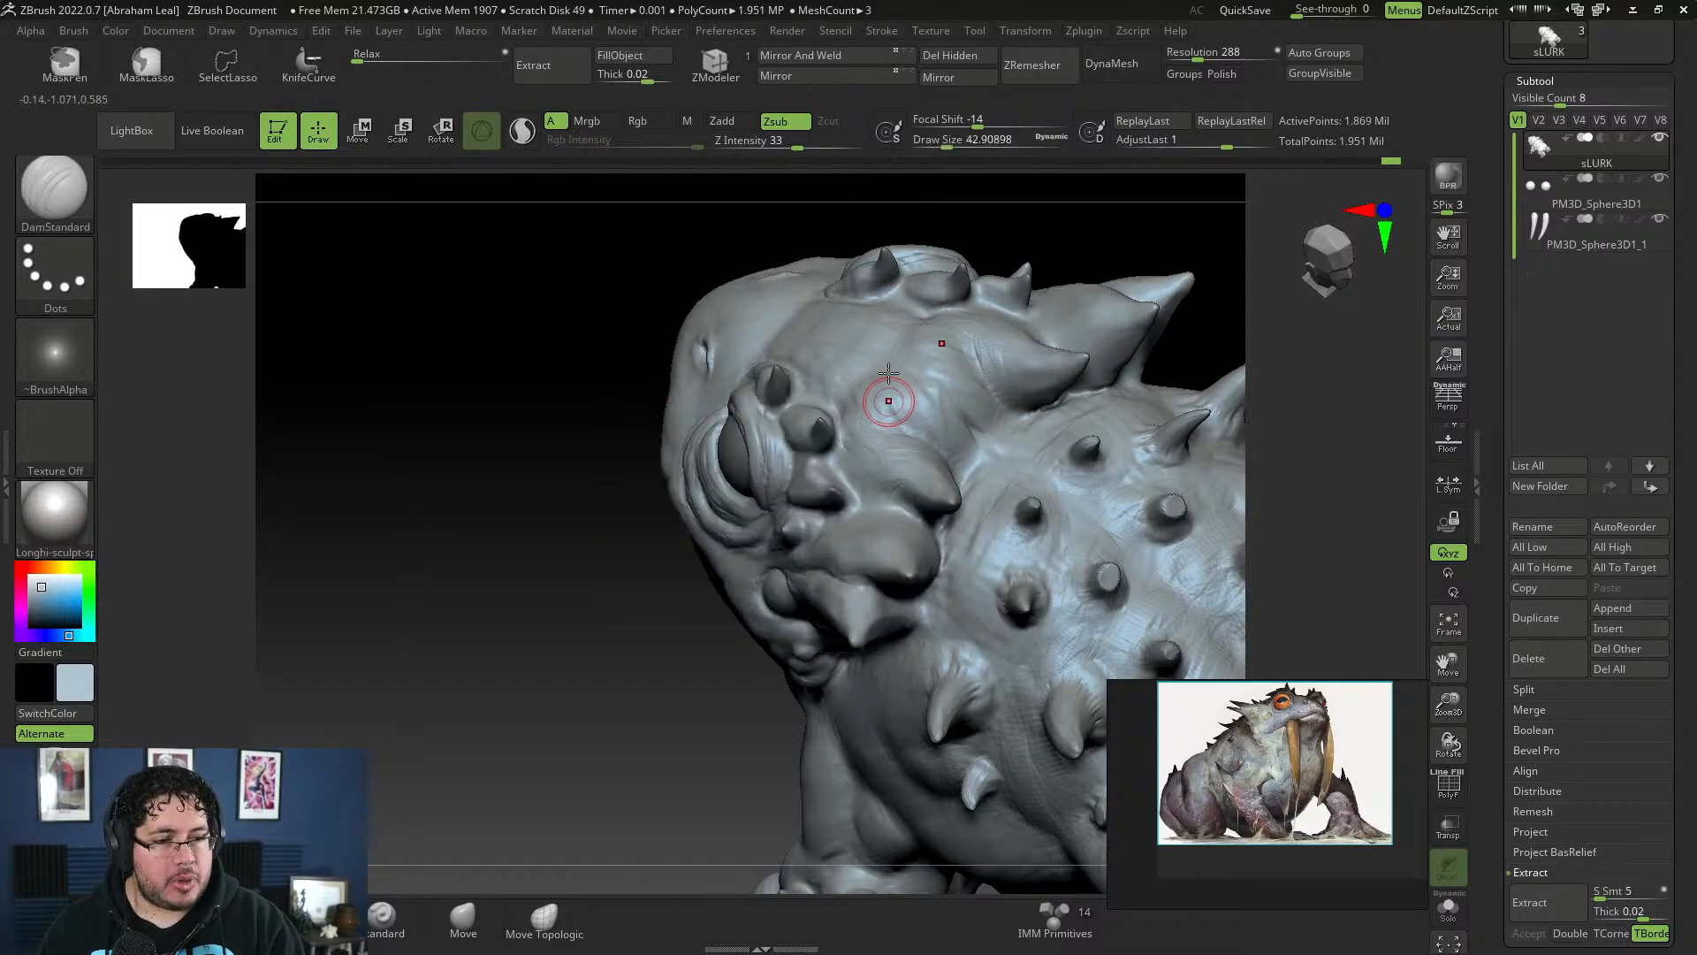
{"action": "mouse_move", "coordinate": [865, 413]}
{"action": "left_mouse_down"}
{"action": "mouse_move", "coordinate": [882, 448]}
{"action": "mouse_move", "coordinate": [856, 392]}
{"action": "mouse_move", "coordinate": [916, 439]}
{"action": "mouse_move", "coordinate": [851, 408]}
{"action": "mouse_move", "coordinate": [889, 402]}
{"action": "left_mouse_up"}
- Build up a rounded swelling on the head behind the brow horns with ClayBuildup at draw size about 62
{"action": "key", "text": "b"}
{"action": "key", "text": "c"}
{"action": "key", "text": "b"}
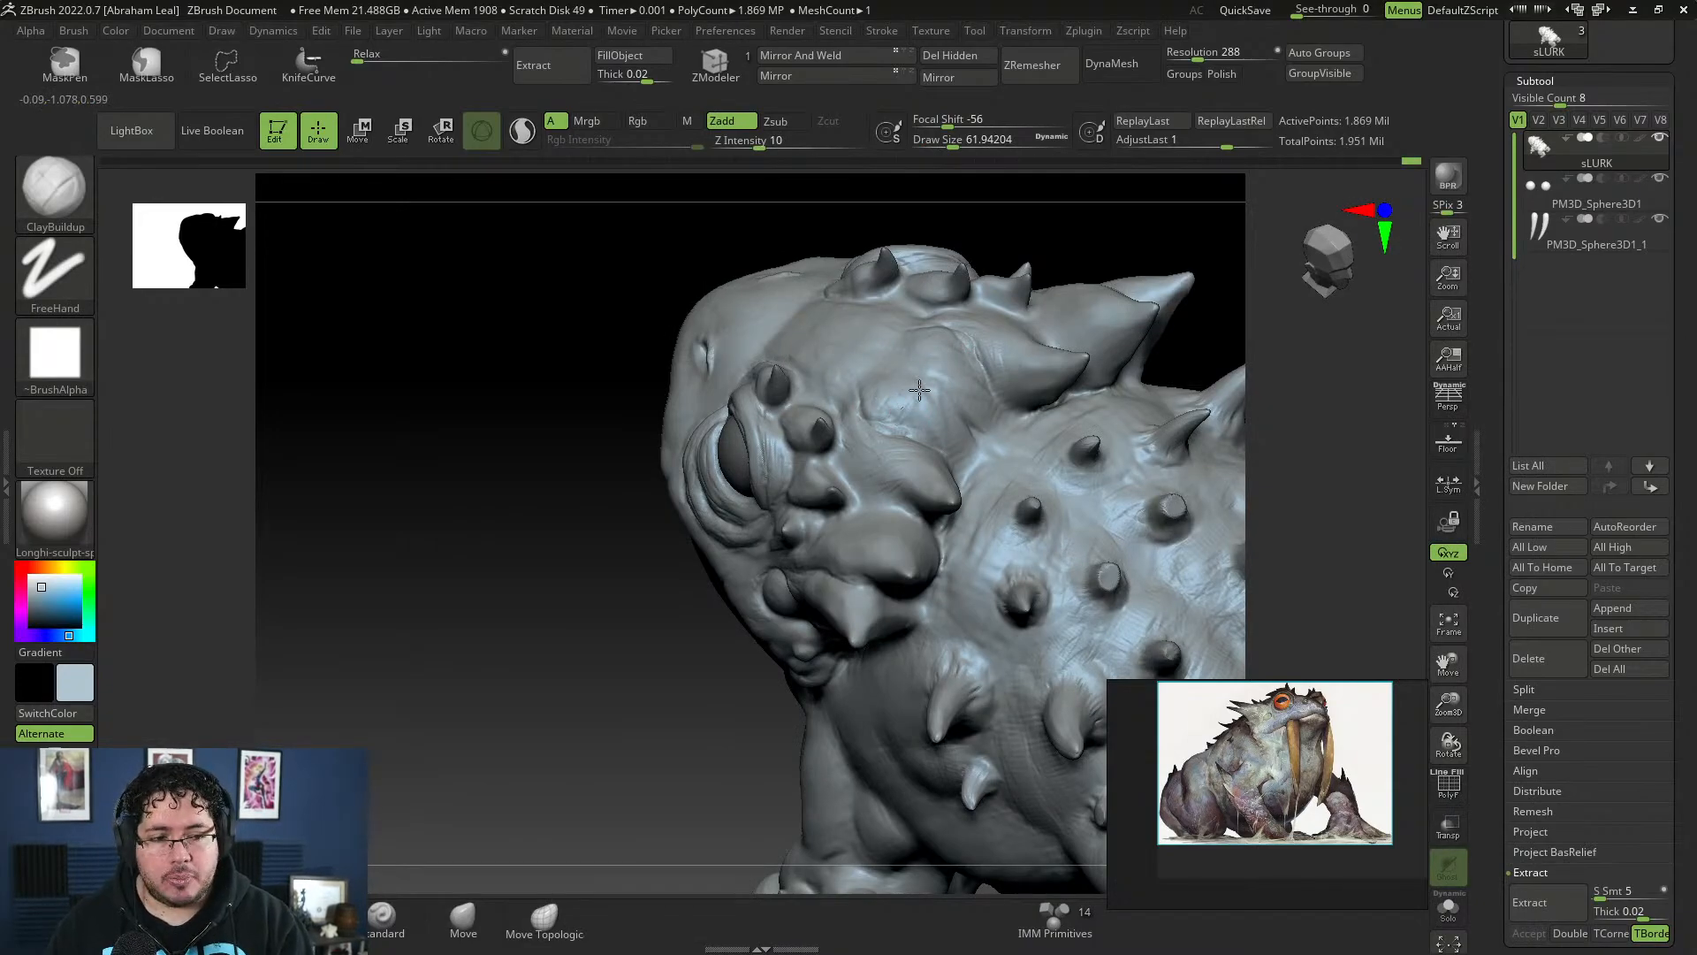
{"action": "left_click_drag", "start_coordinate": [884, 413], "coordinate": [958, 426]}
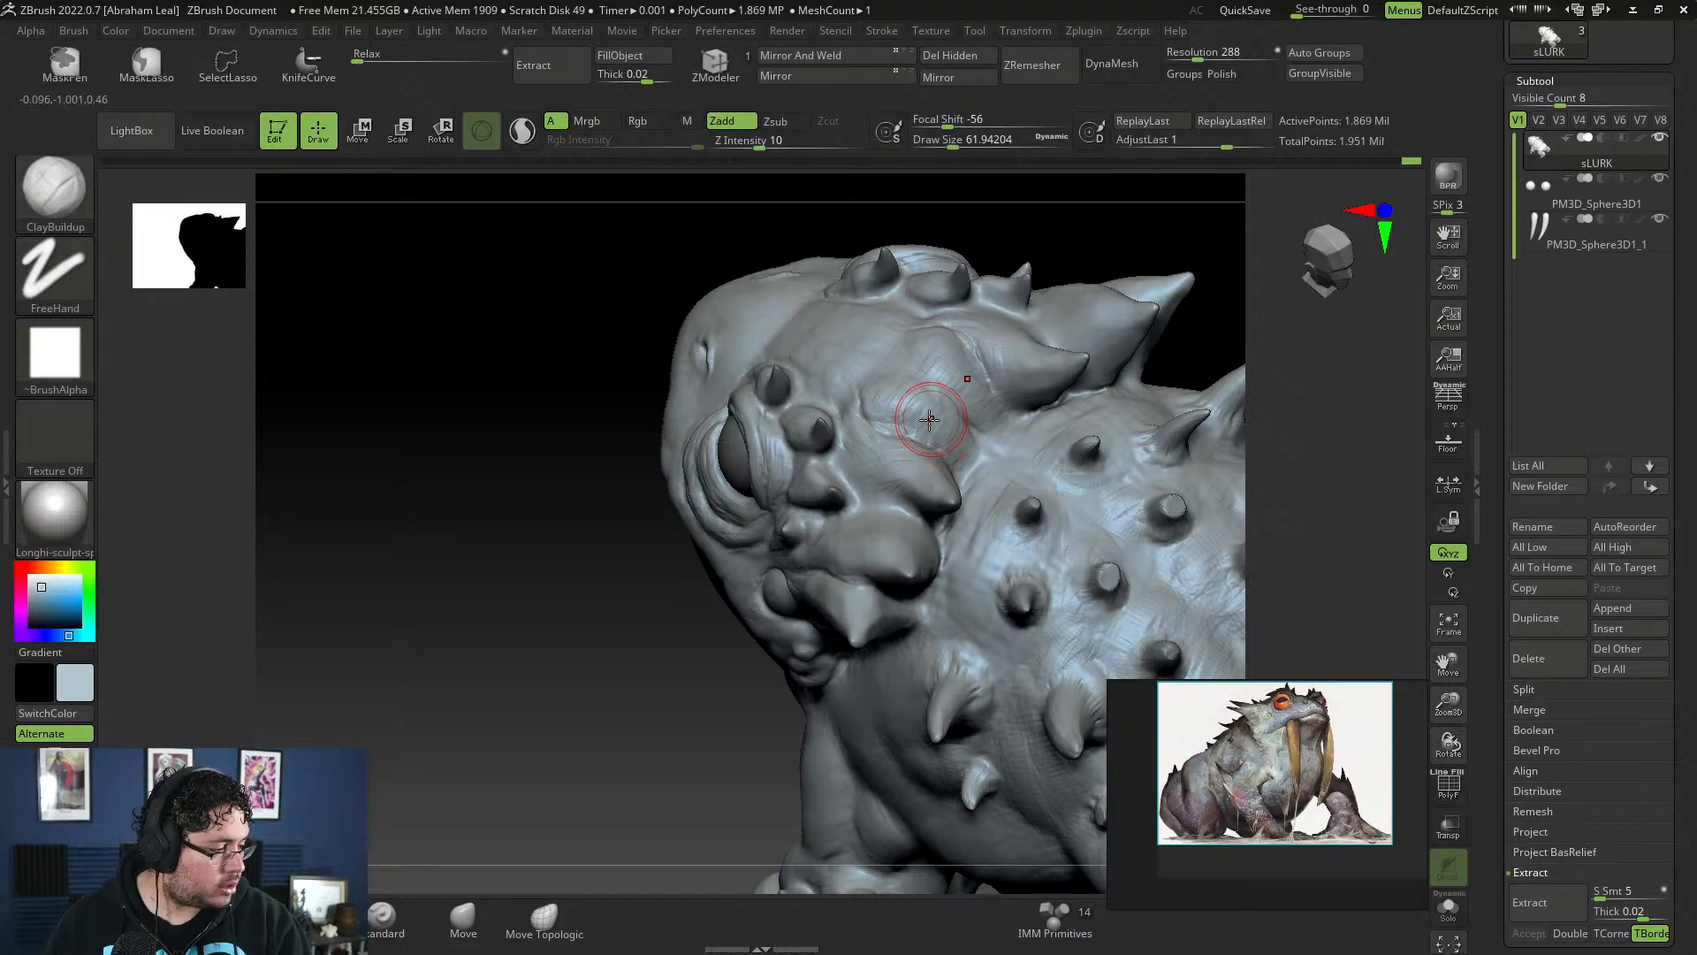
{"action": "key", "text": "super"}
{"action": "key", "text": "super"}
{"action": "key", "text": "super"}
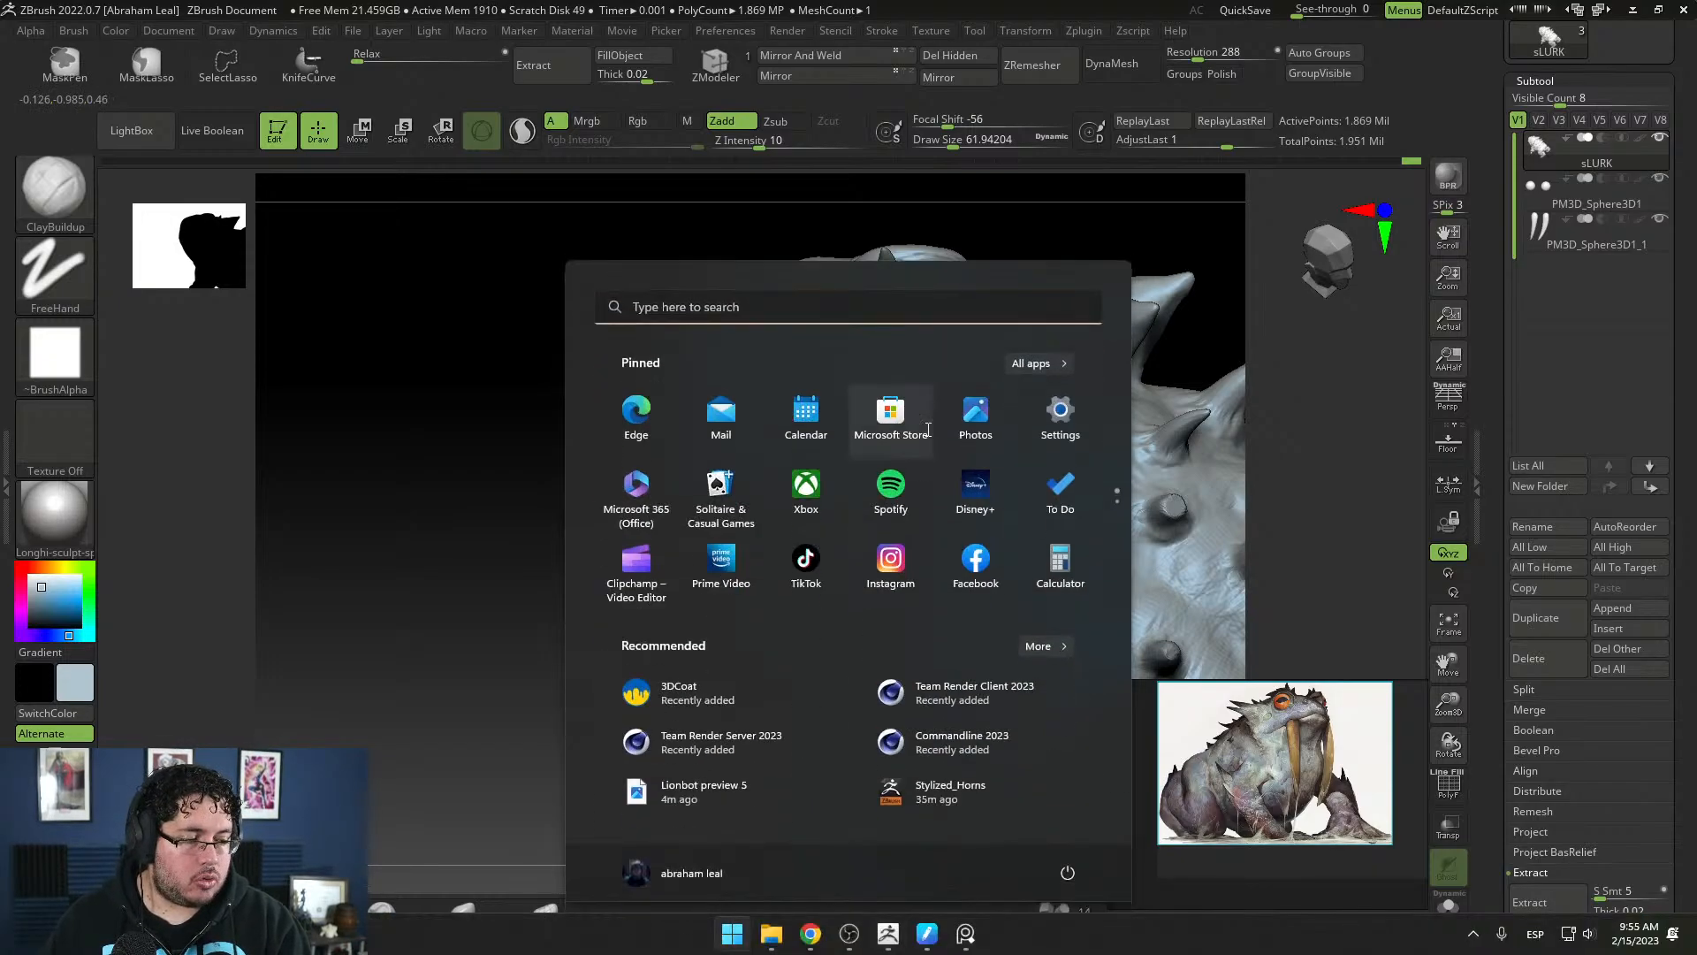
{"action": "key", "text": "super"}
{"action": "mouse_move", "coordinate": [900, 386]}
{"action": "left_mouse_down"}
{"action": "mouse_move", "coordinate": [862, 404]}
{"action": "mouse_move", "coordinate": [912, 411]}
{"action": "left_mouse_up"}
- Build up skin folds on the neck and upper back between the spines with ClayBuildup
{"action": "left_click_drag", "start_coordinate": [1182, 253], "coordinate": [902, 257], "text": "alt"}
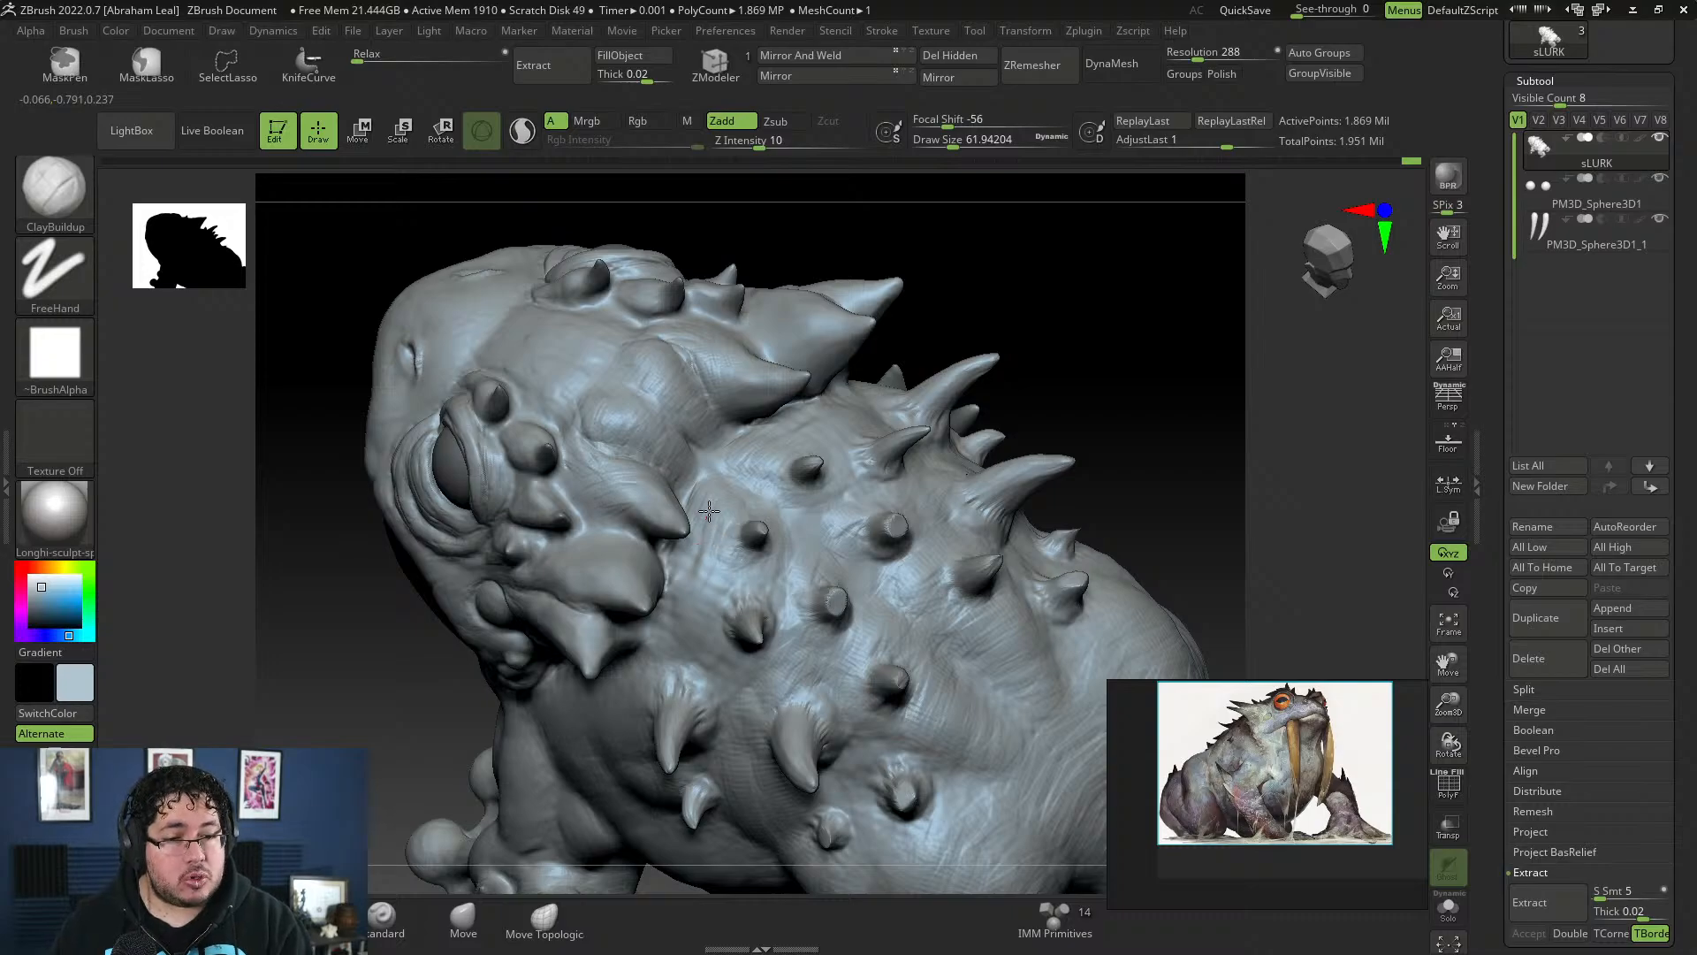
{"action": "left_click_drag", "start_coordinate": [963, 221], "coordinate": [959, 277]}
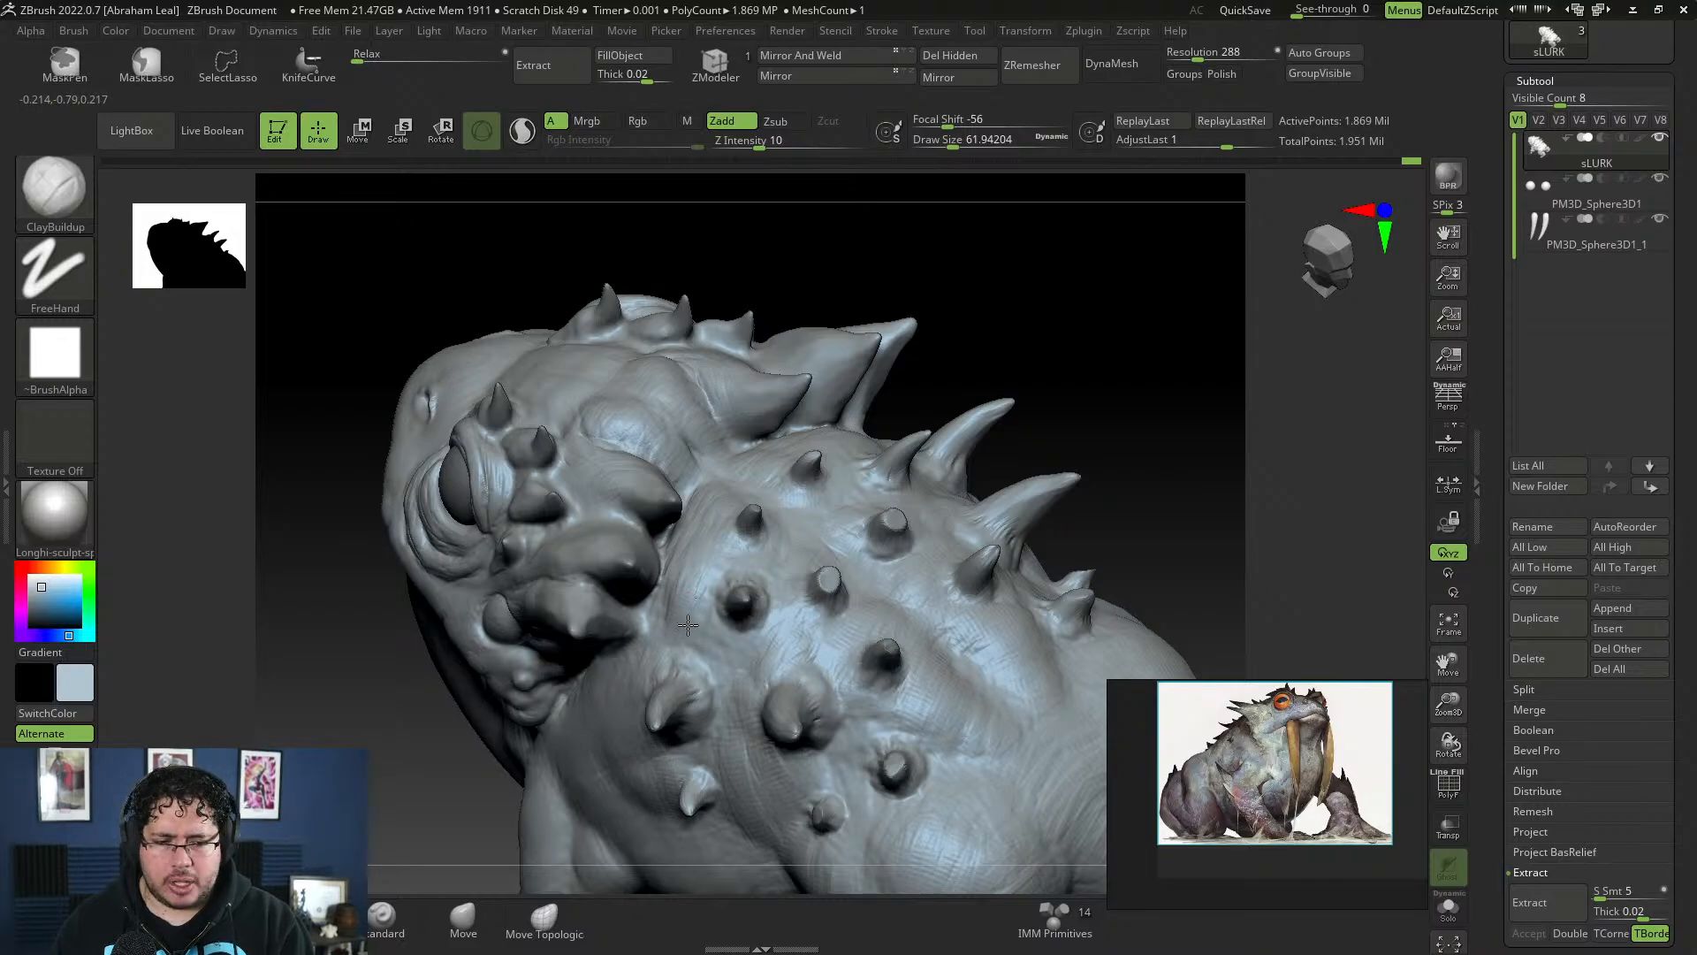
{"action": "right_click_drag", "start_coordinate": [787, 572], "coordinate": [769, 540]}
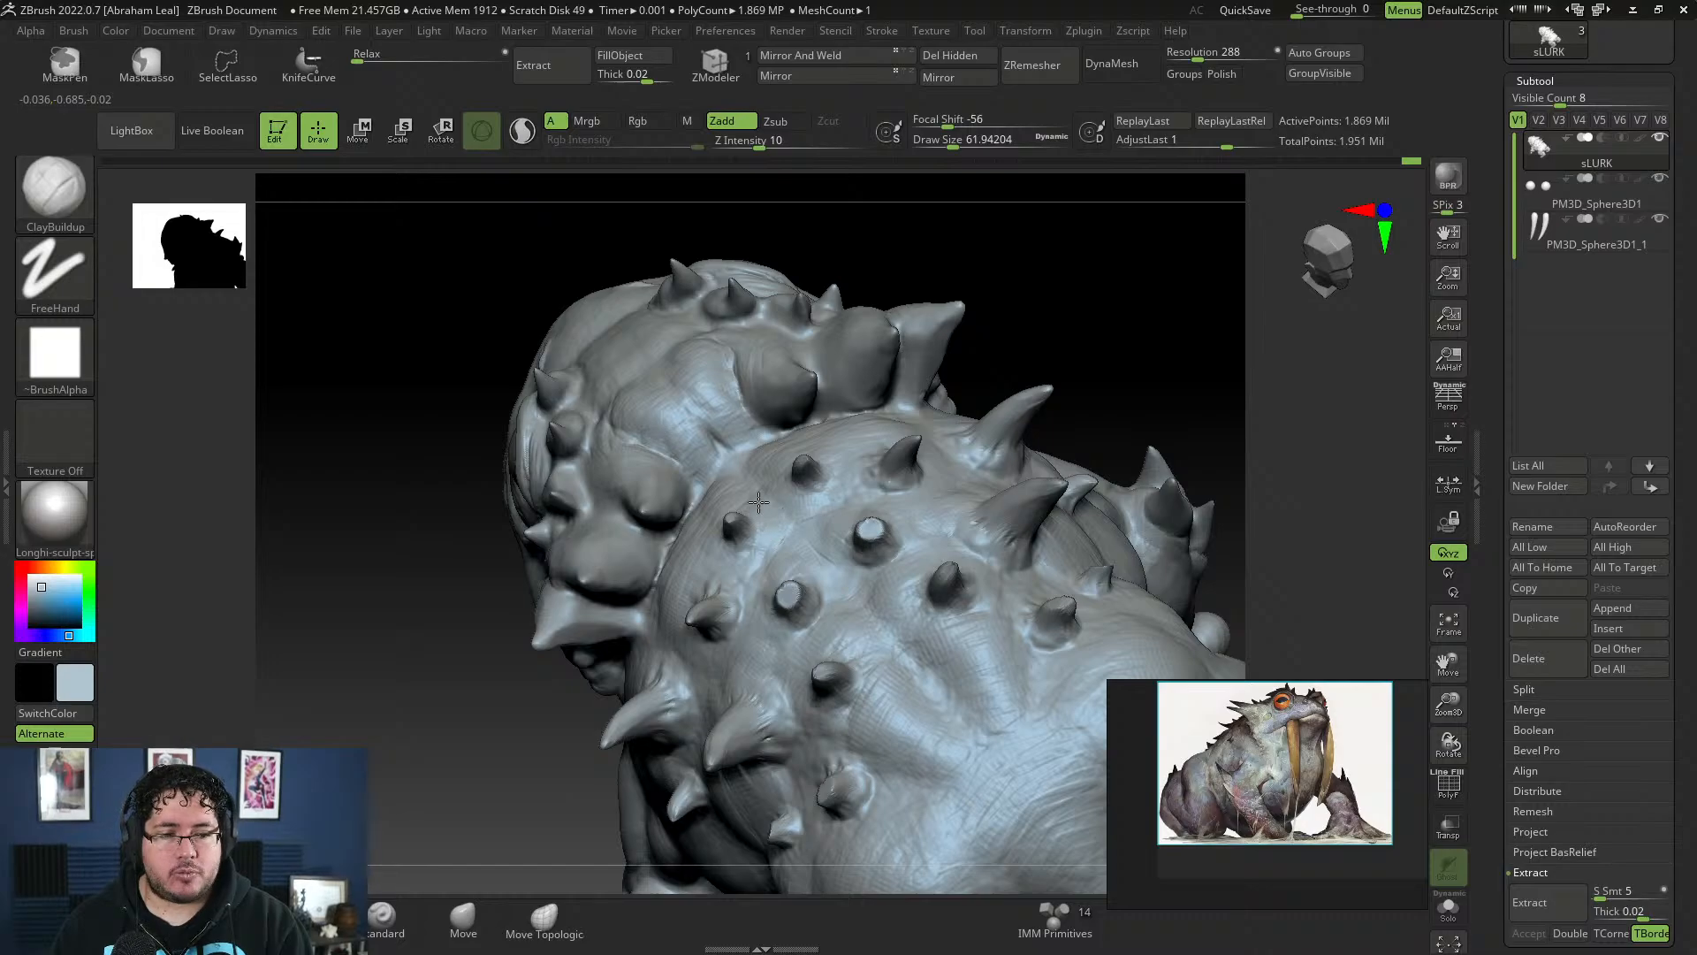
{"action": "right_click_drag", "start_coordinate": [978, 310], "coordinate": [719, 493]}
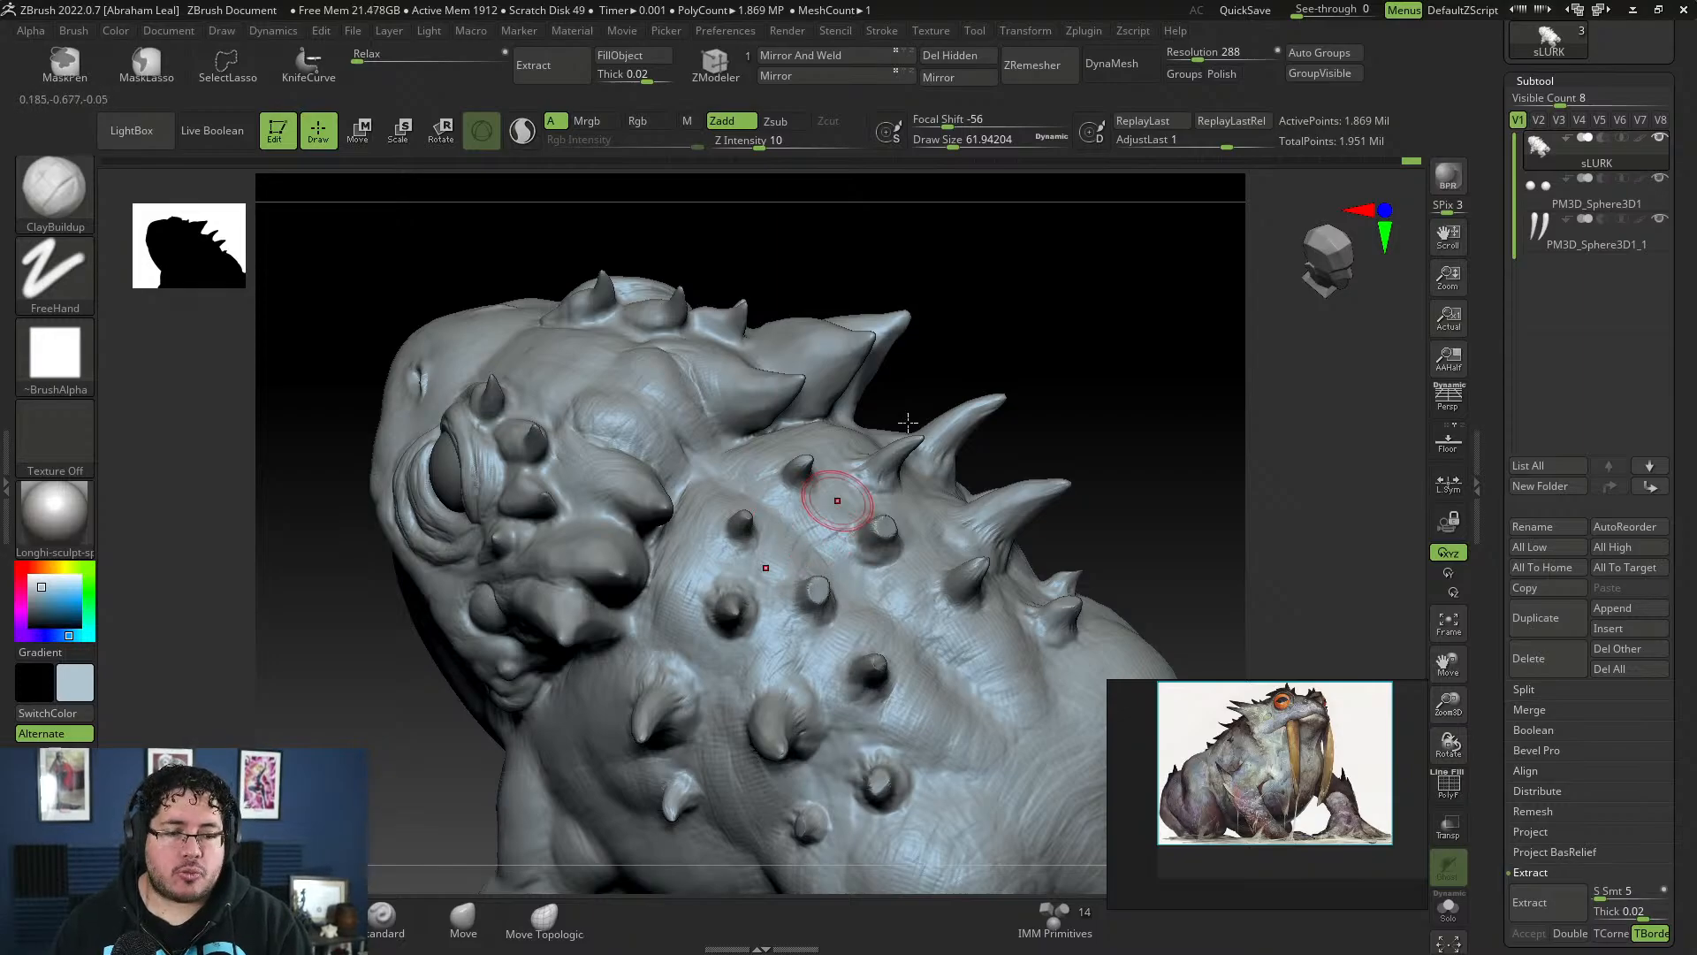
{"action": "right_click_drag", "start_coordinate": [834, 492], "coordinate": [776, 568]}
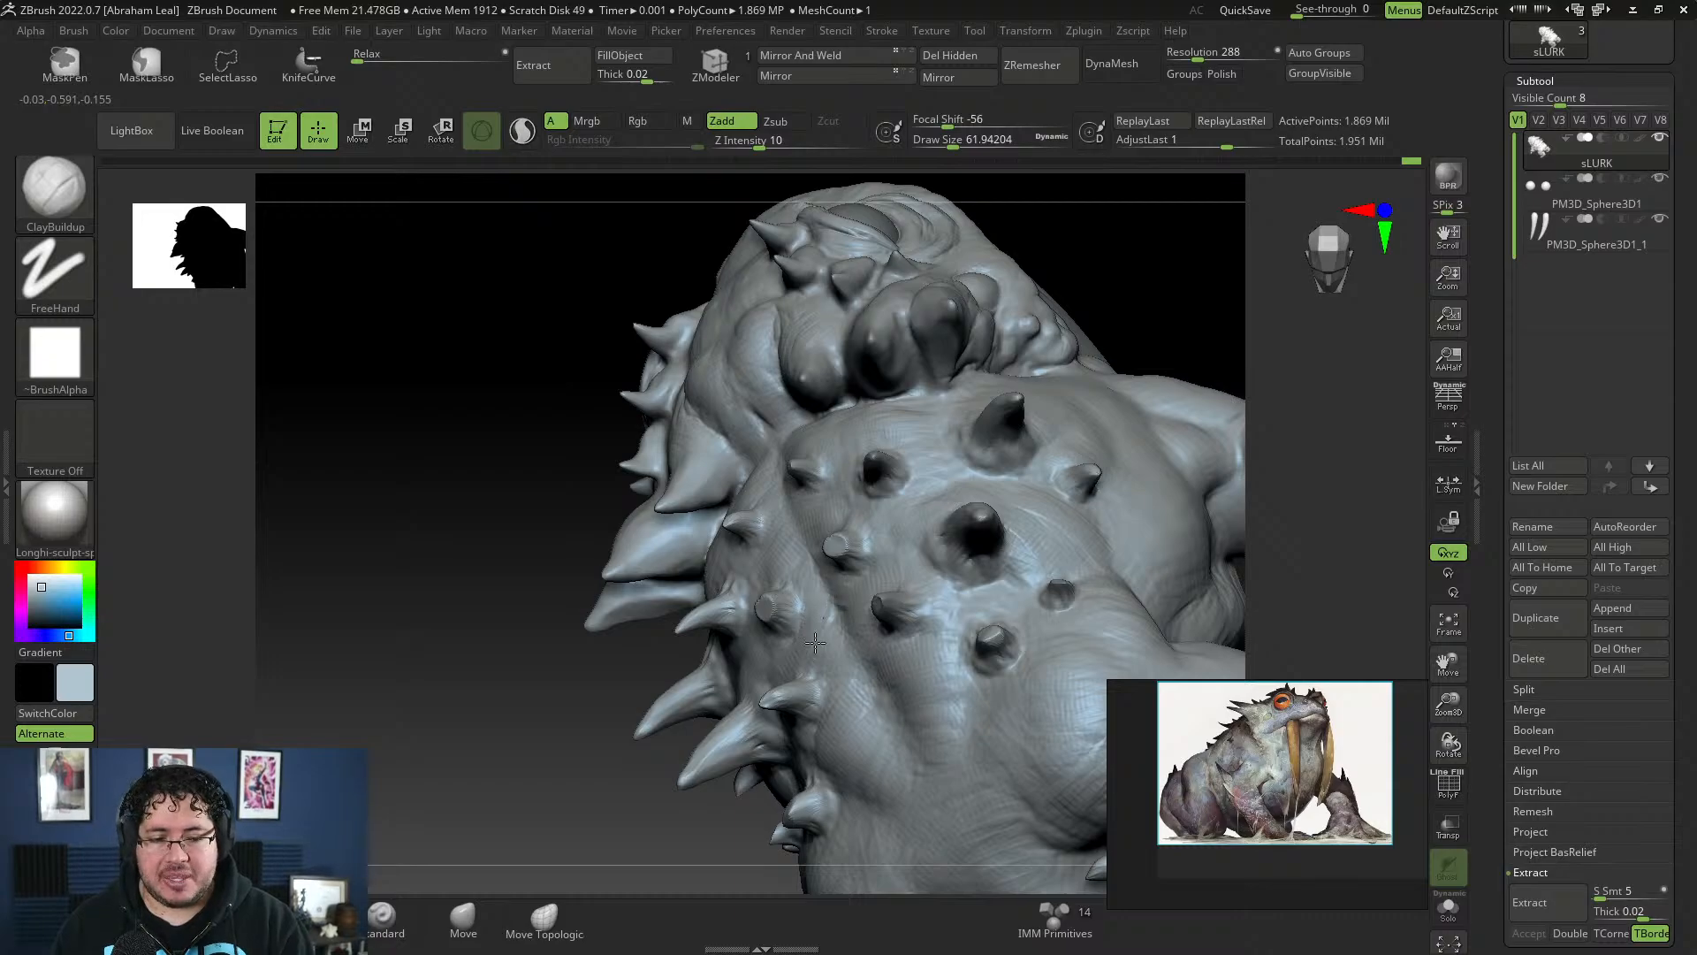
- Add volume between the mid-back spines and smooth the clay strokes around them
{"action": "mouse_move", "coordinate": [859, 656]}
{"action": "right_mouse_down"}
{"action": "mouse_move", "coordinate": [1244, 271]}
{"action": "mouse_move", "coordinate": [1121, 390]}
{"action": "mouse_move", "coordinate": [1064, 360]}
{"action": "mouse_move", "coordinate": [855, 695]}
{"action": "right_mouse_up"}
{"action": "key", "text": "shift"}
{"action": "left_click_drag", "start_coordinate": [862, 698], "coordinate": [855, 701], "text": "shift"}
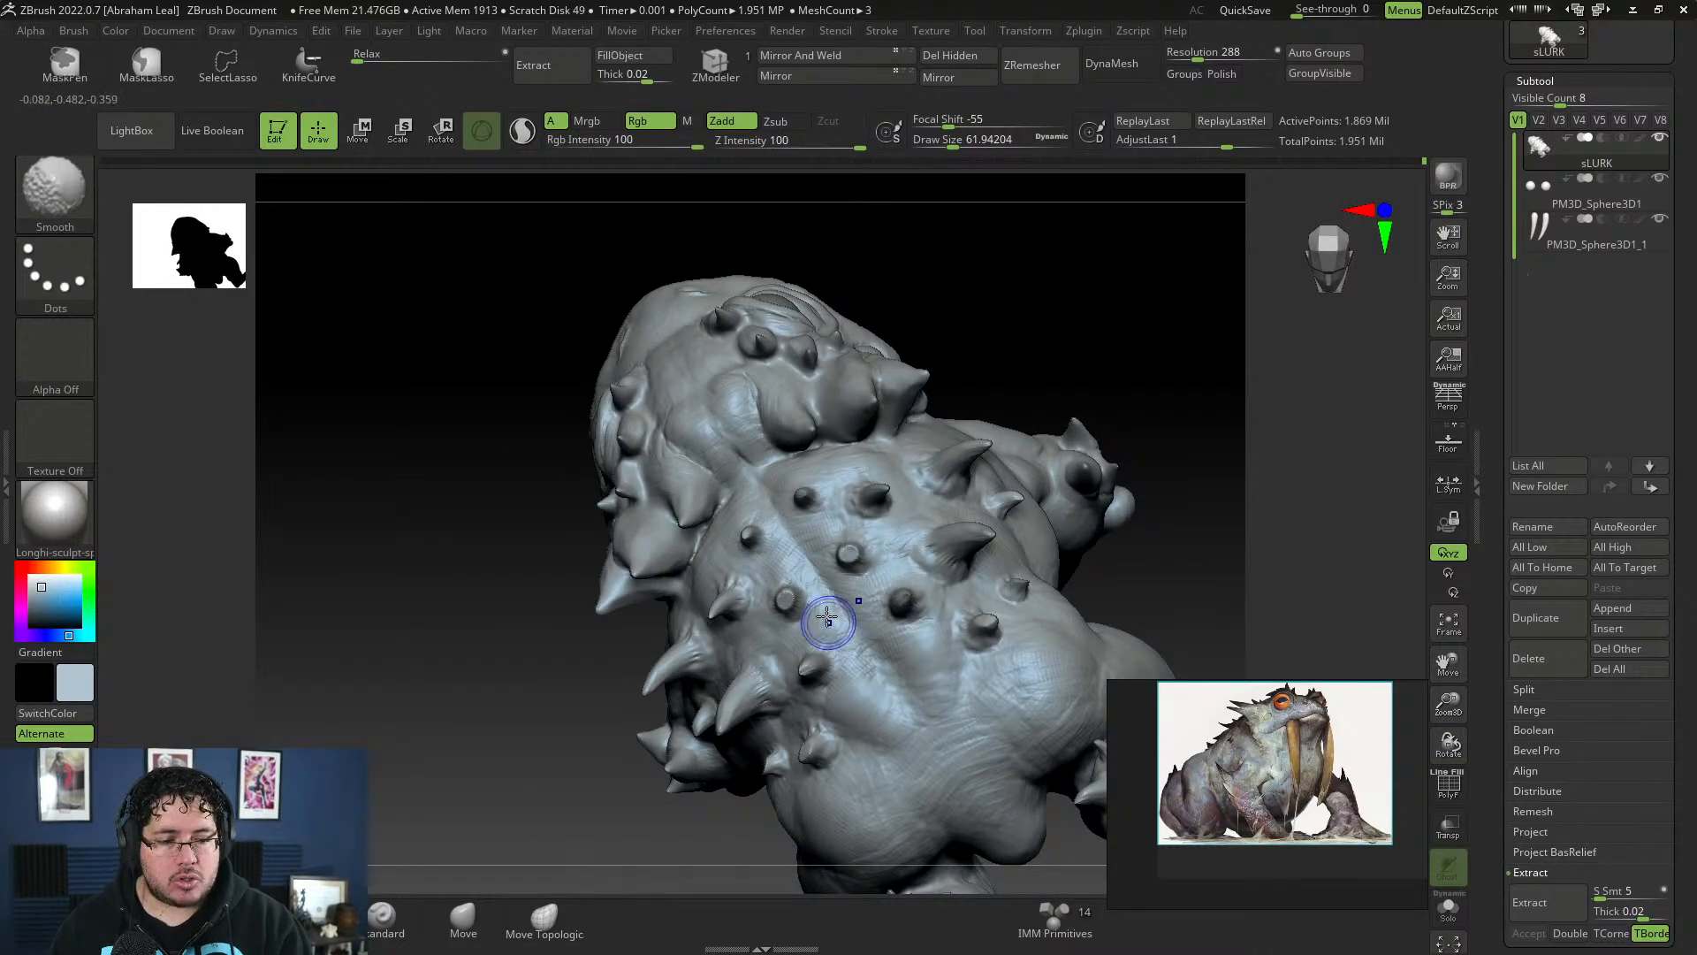
{"action": "mouse_move", "coordinate": [829, 622]}
{"action": "left_mouse_down", "text": "shift"}
{"action": "mouse_move", "coordinate": [819, 633]}
{"action": "mouse_move", "coordinate": [842, 636]}
{"action": "left_mouse_up", "text": "shift"}
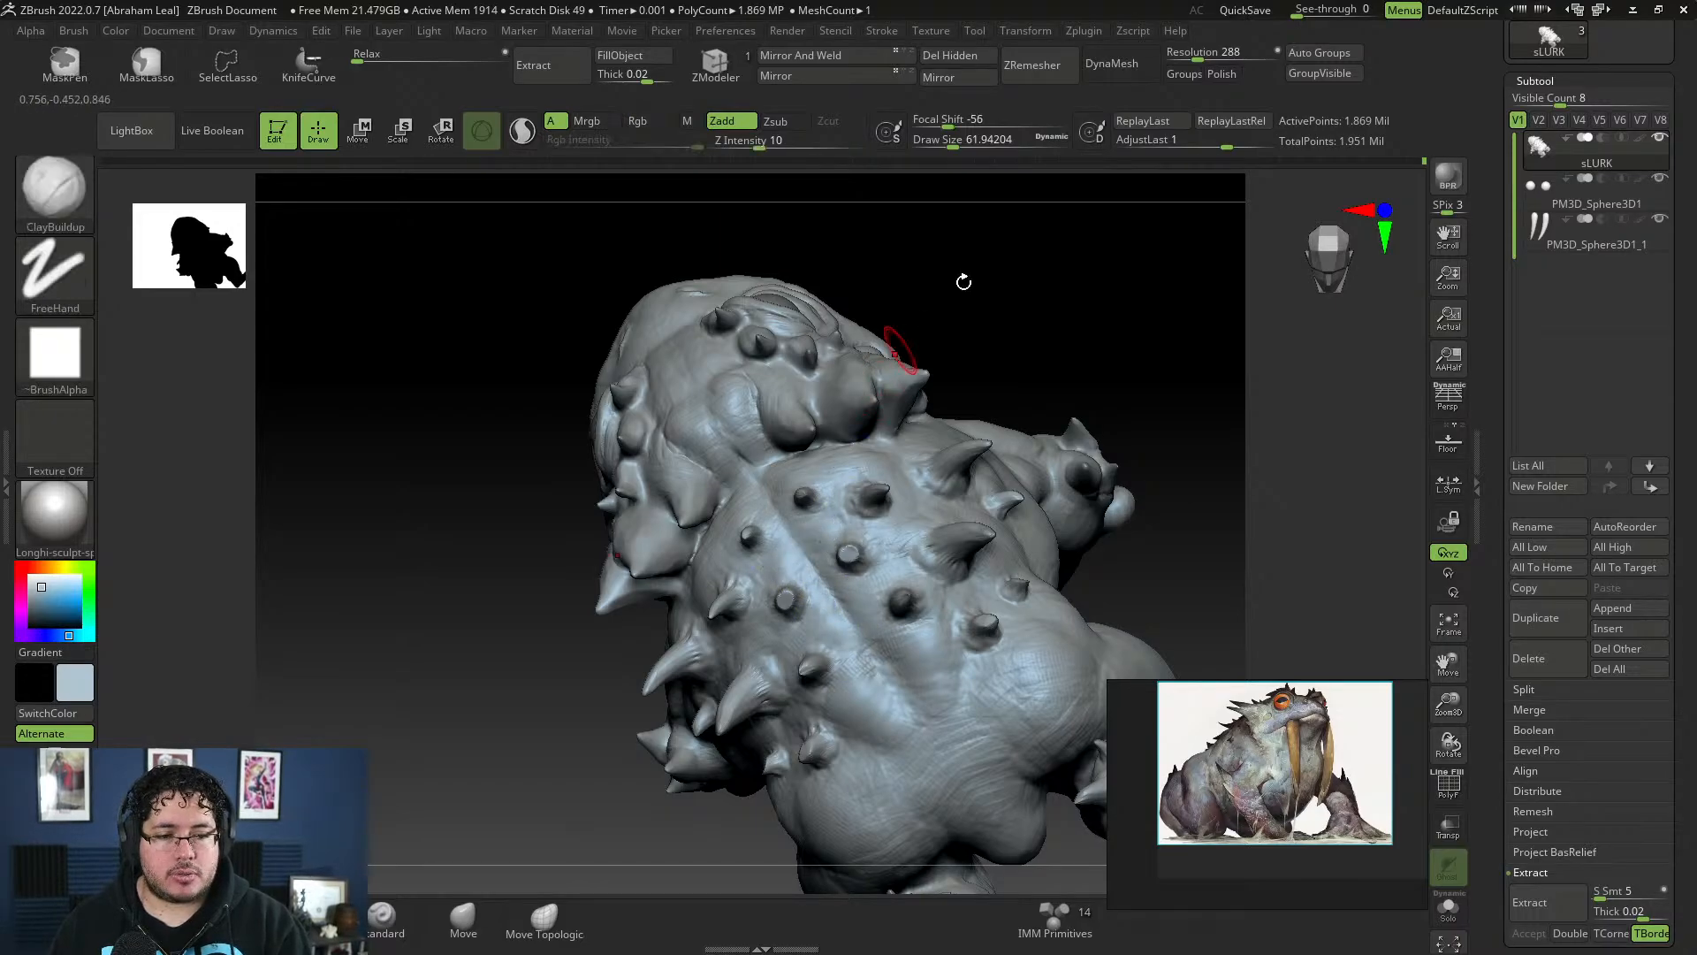
- Refine and smooth the skin forms at the back of the head and across the spiny back
{"action": "right_click_drag", "start_coordinate": [962, 277], "coordinate": [773, 486]}
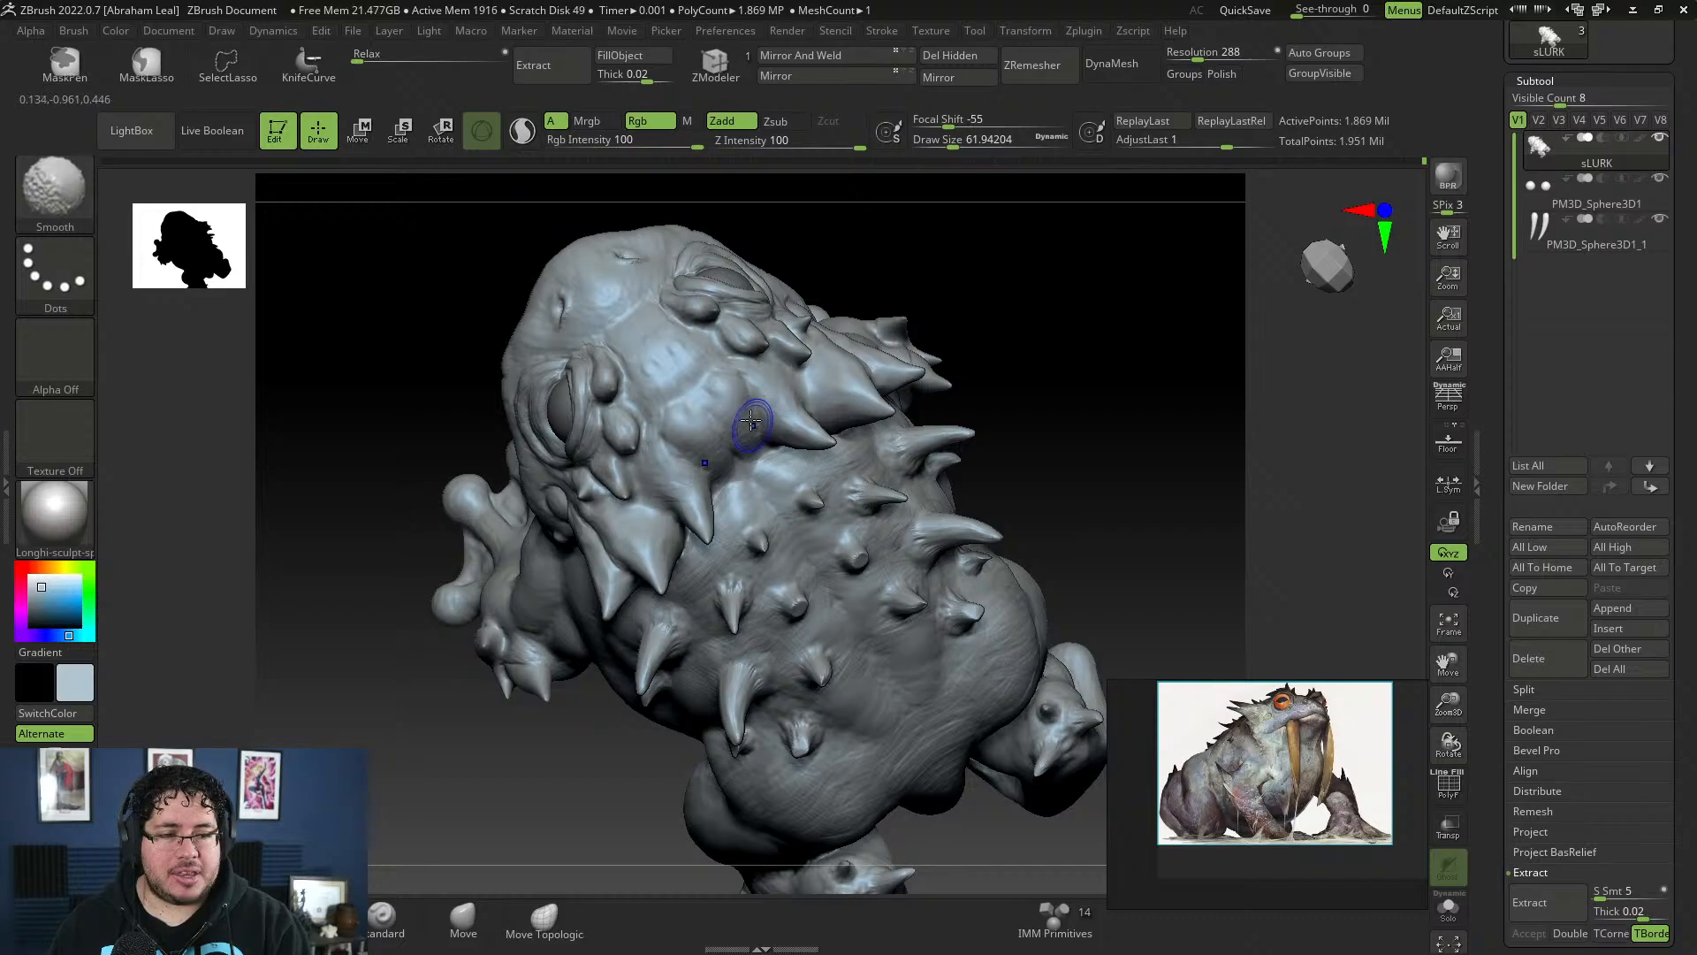
{"action": "right_click_drag", "start_coordinate": [752, 433], "coordinate": [714, 413]}
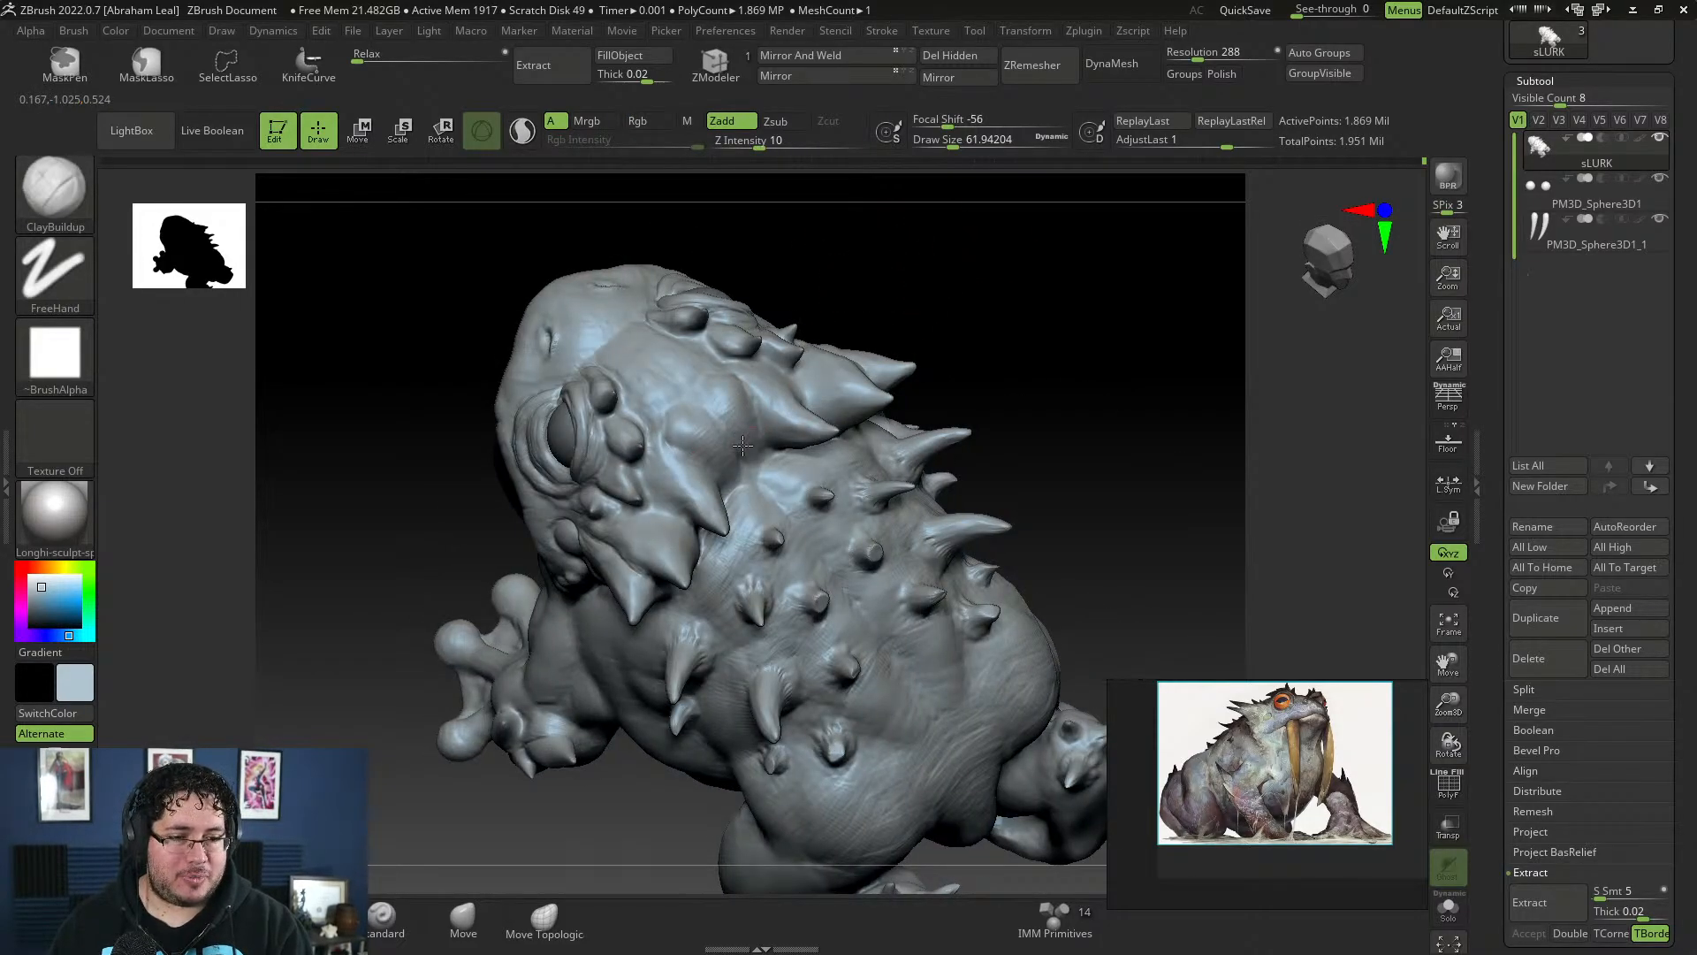
{"action": "mouse_move", "coordinate": [743, 445]}
{"action": "right_mouse_down"}
{"action": "mouse_move", "coordinate": [701, 430]}
{"action": "mouse_move", "coordinate": [841, 459]}
{"action": "right_mouse_up"}
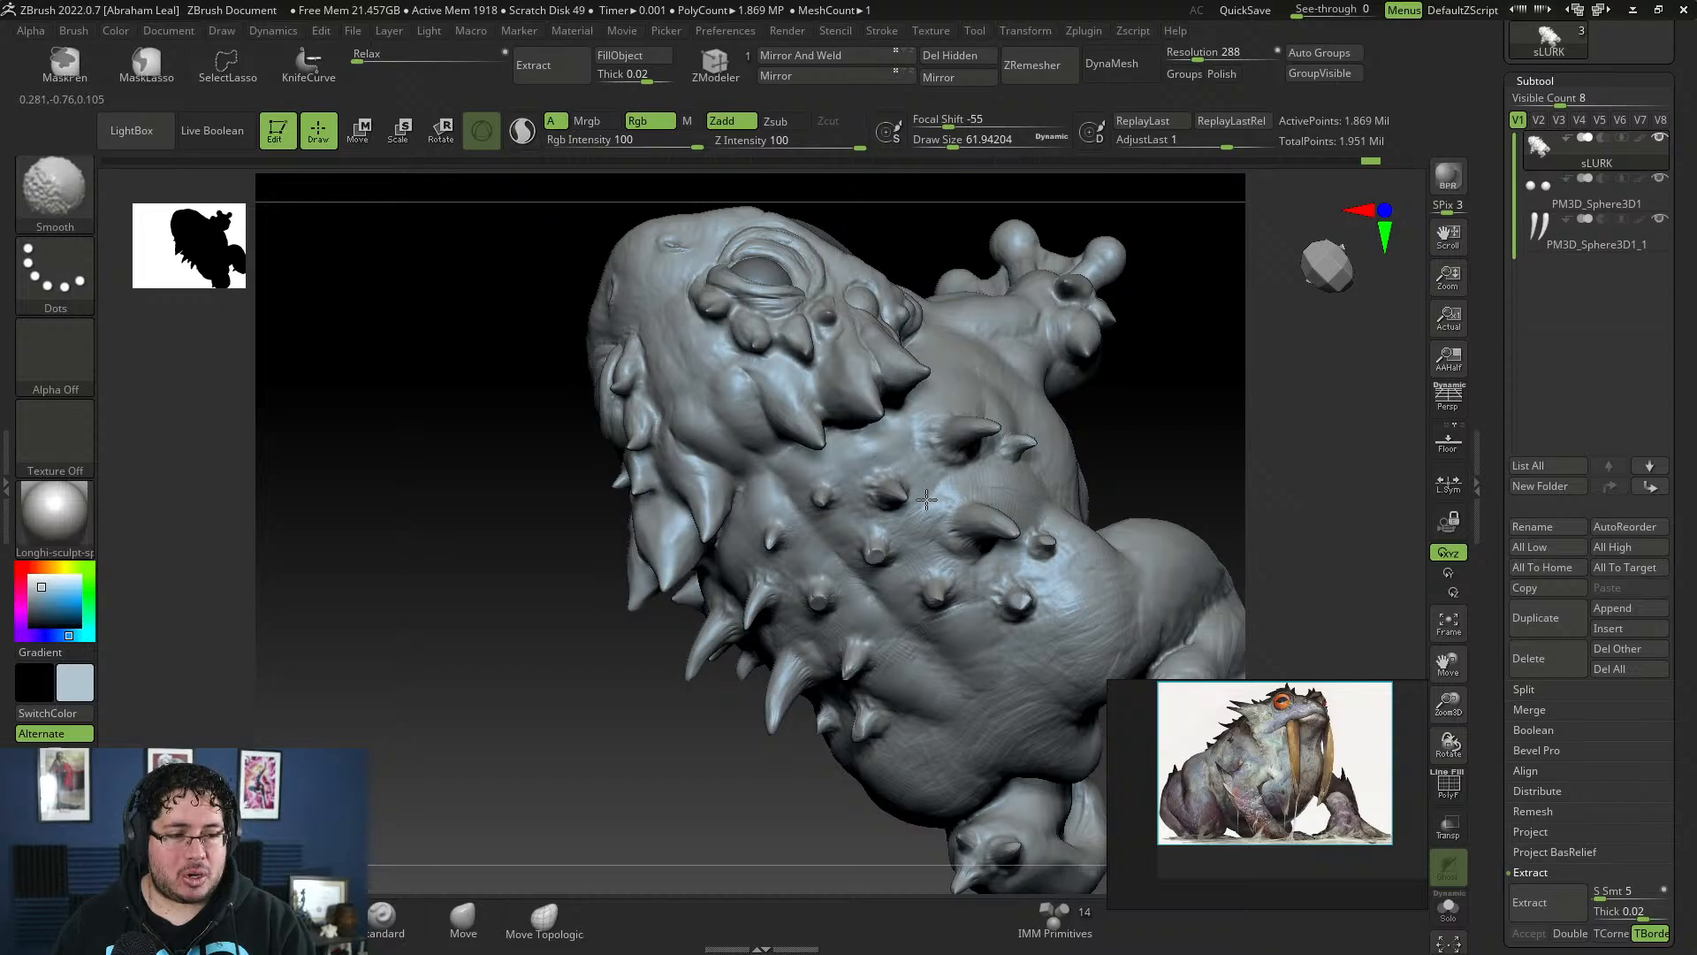
{"action": "right_click_drag", "start_coordinate": [925, 500], "coordinate": [1014, 501]}
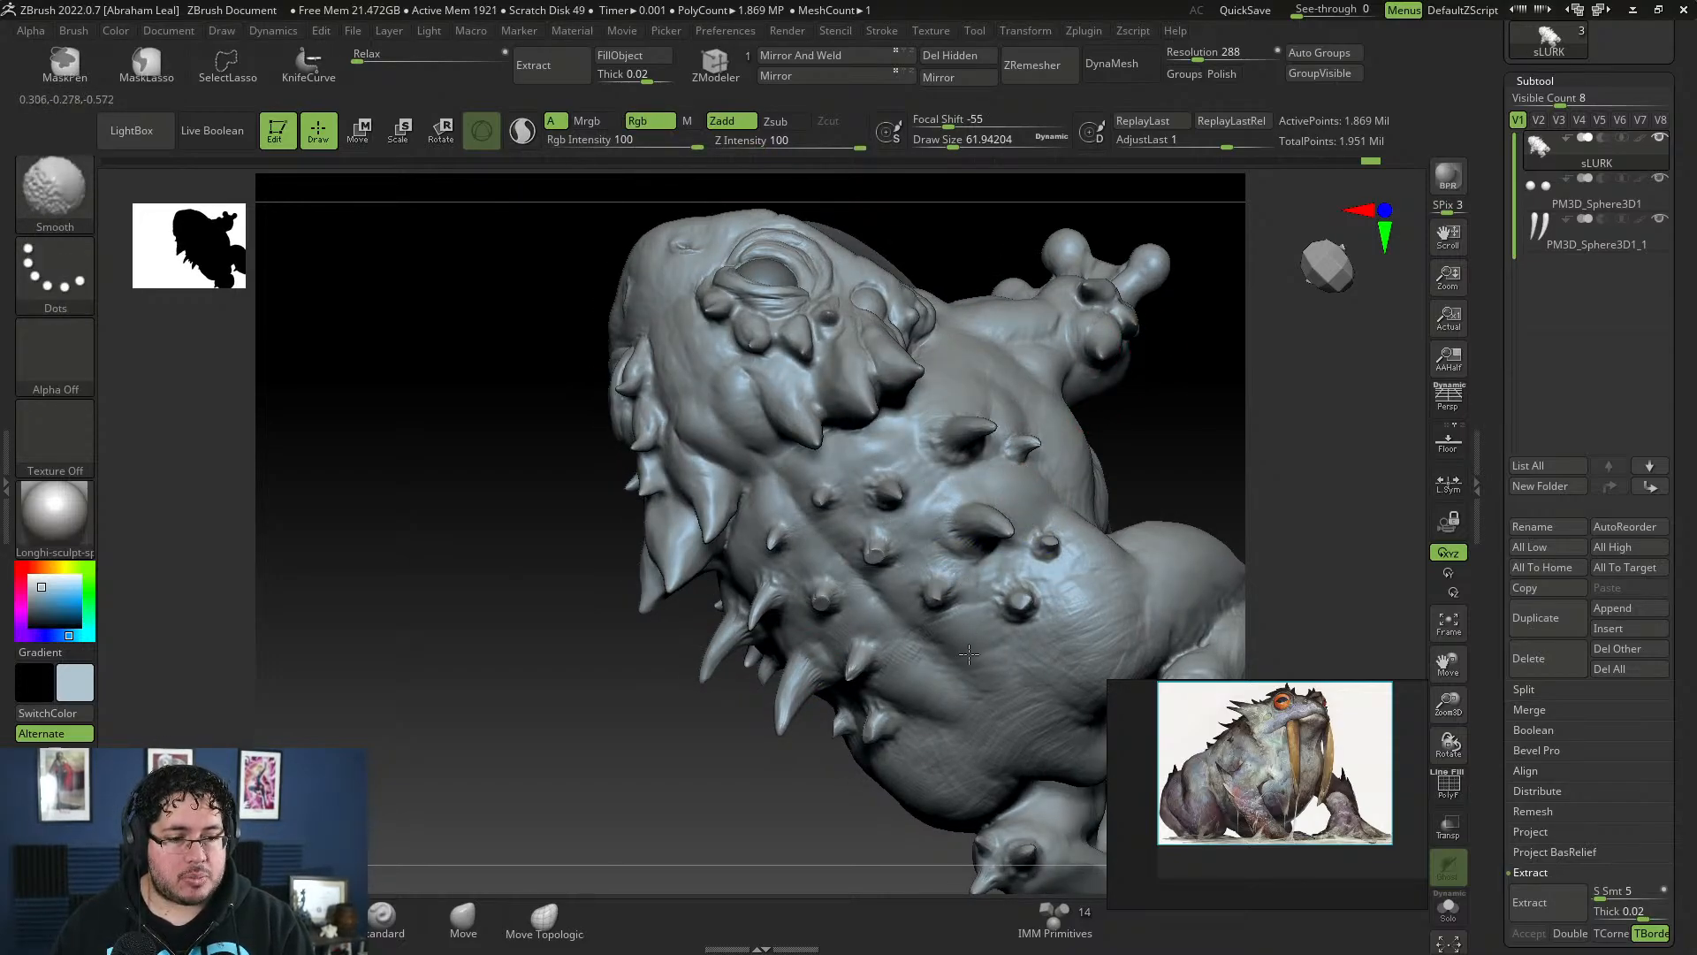
{"action": "right_click_drag", "start_coordinate": [1089, 594], "coordinate": [923, 554]}
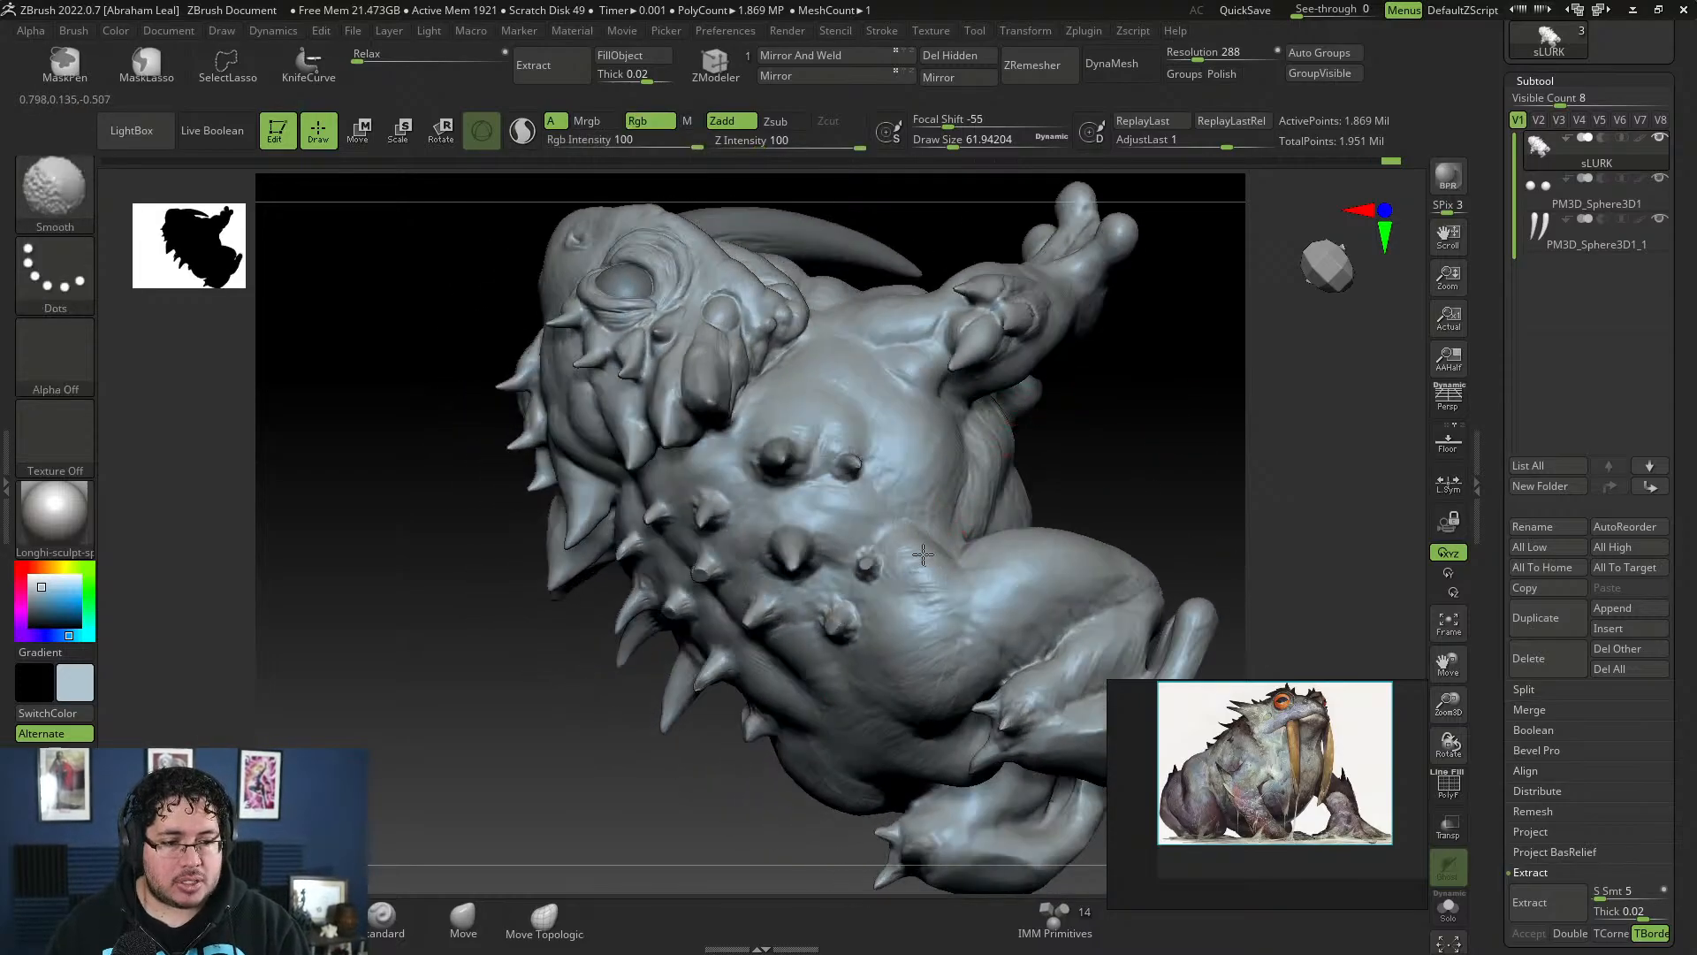
- Enlarge the ClayBuildup draw size to about 88 and build up the rear side near the hip
{"action": "key", "text": "space"}
{"action": "left_click_drag", "start_coordinate": [933, 538], "coordinate": [950, 538]}
{"action": "right_click_drag", "start_coordinate": [1023, 438], "coordinate": [964, 511]}
{"action": "key", "text": "space"}
{"action": "left_click_drag", "start_coordinate": [964, 510], "coordinate": [970, 510]}
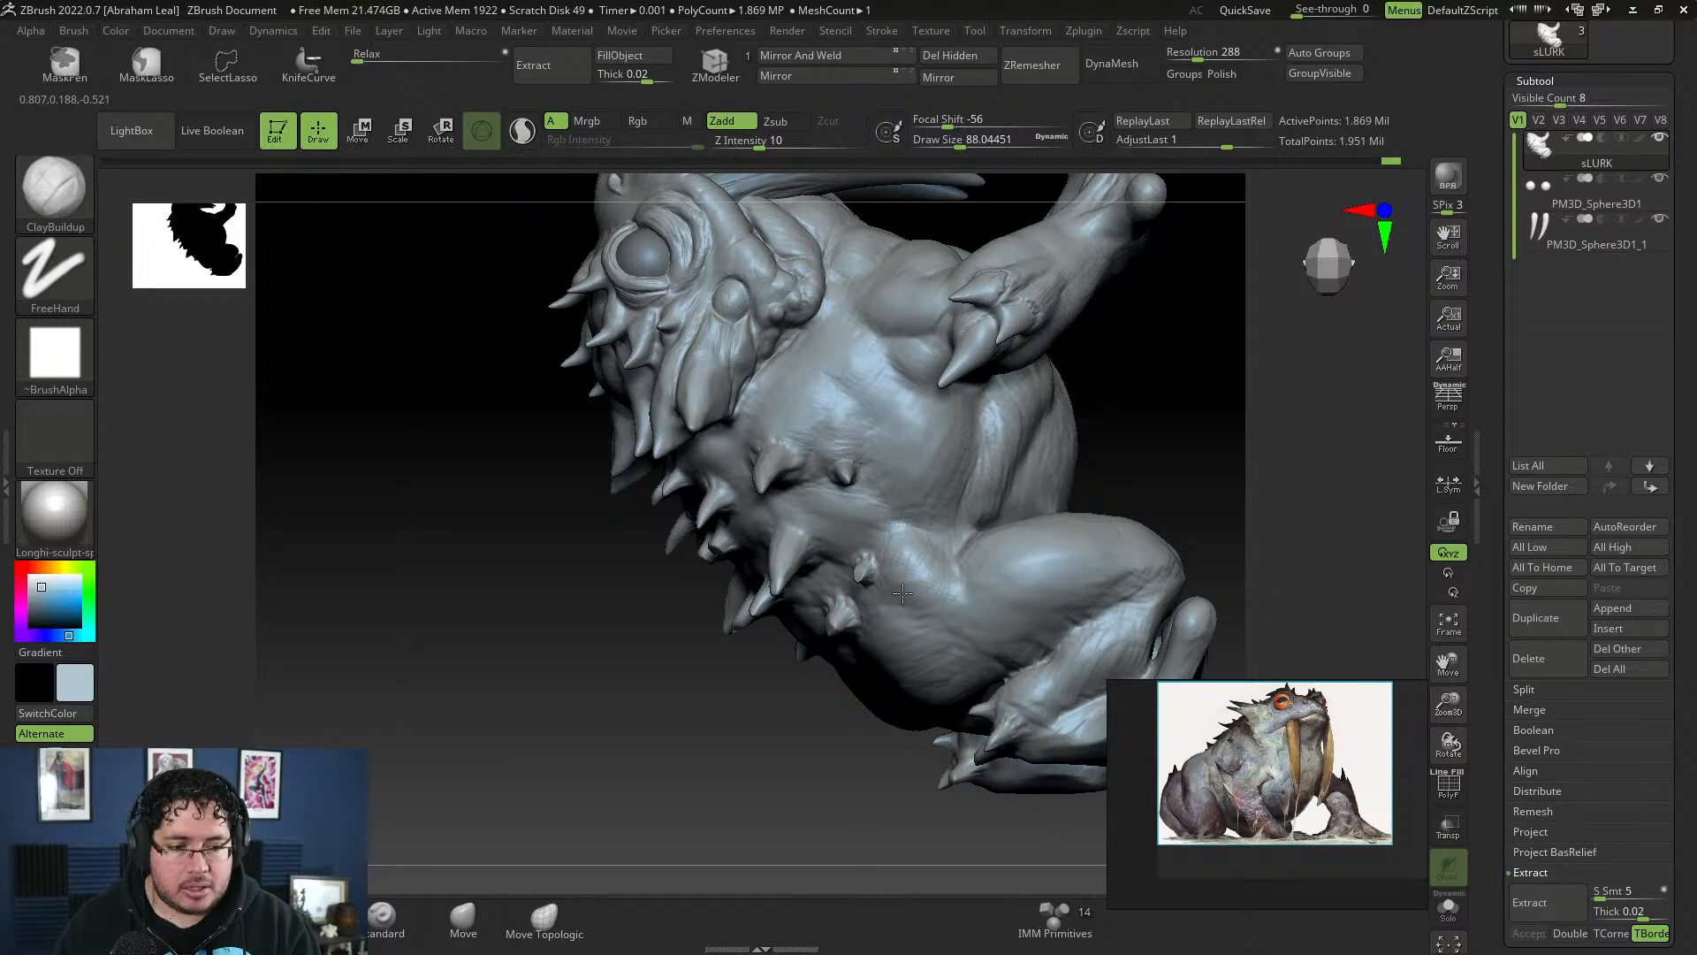
- Sculpt broad skin folds on the lower back above the hind leg and smooth their transitions
{"action": "key", "text": "shift"}
{"action": "right_click_drag", "start_coordinate": [1065, 456], "coordinate": [1180, 344]}
{"action": "mouse_move", "coordinate": [924, 632]}
{"action": "left_mouse_down"}
{"action": "mouse_move", "coordinate": [888, 663]}
{"action": "mouse_move", "coordinate": [920, 676]}
{"action": "left_mouse_up"}
{"action": "right_click_drag", "start_coordinate": [942, 667], "coordinate": [916, 619]}
{"action": "key", "text": "shift"}
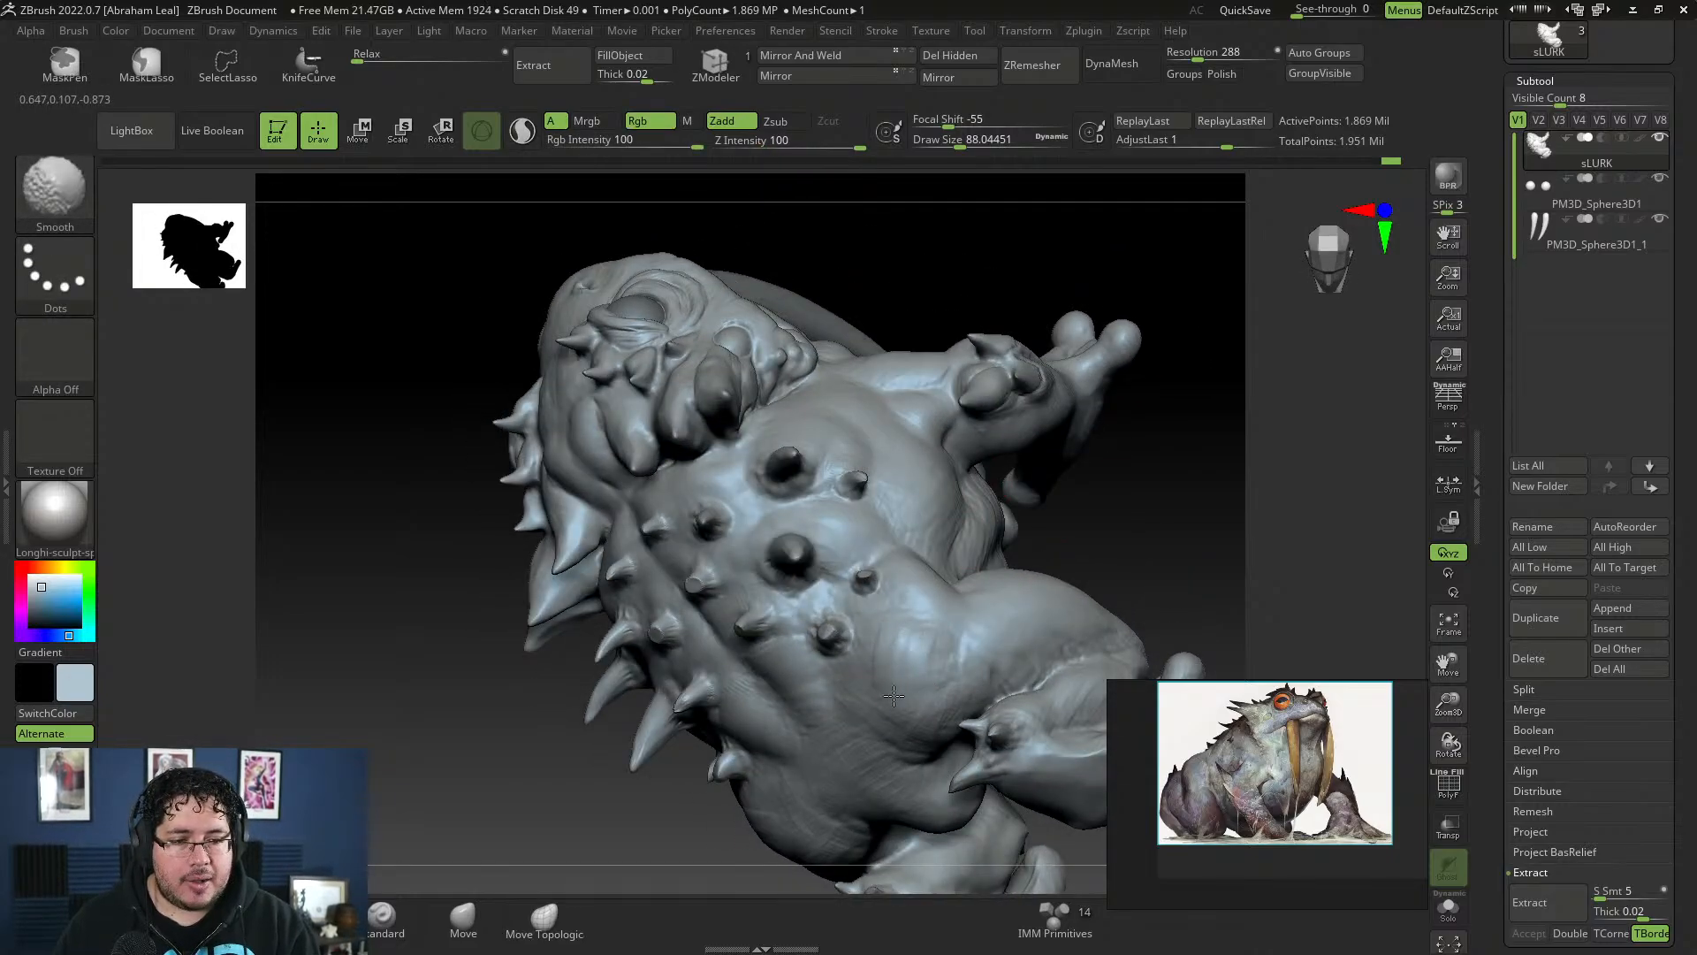
- Build up skin folds on the upper side behind the shoulder with ClayBuildup and smooth them
{"action": "mouse_move", "coordinate": [894, 696]}
{"action": "right_mouse_down"}
{"action": "mouse_move", "coordinate": [1122, 428]}
{"action": "mouse_move", "coordinate": [1038, 507]}
{"action": "mouse_move", "coordinate": [800, 466]}
{"action": "right_mouse_up"}
{"action": "key", "text": "shift"}
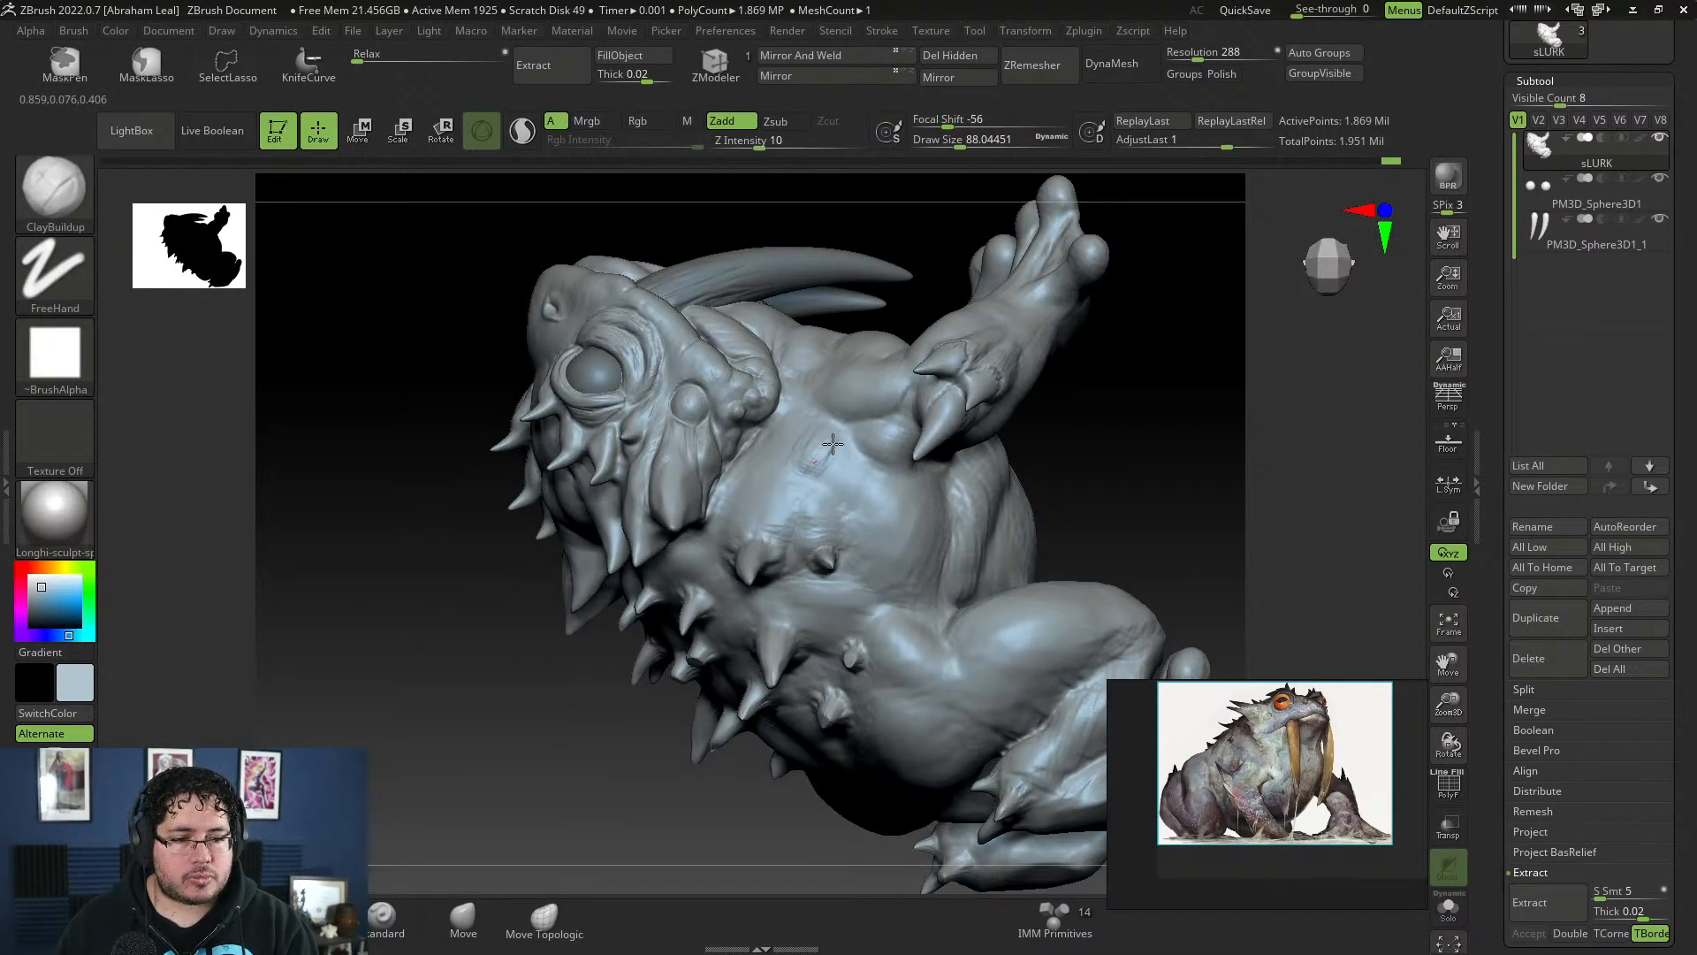
{"action": "key", "text": "shift"}
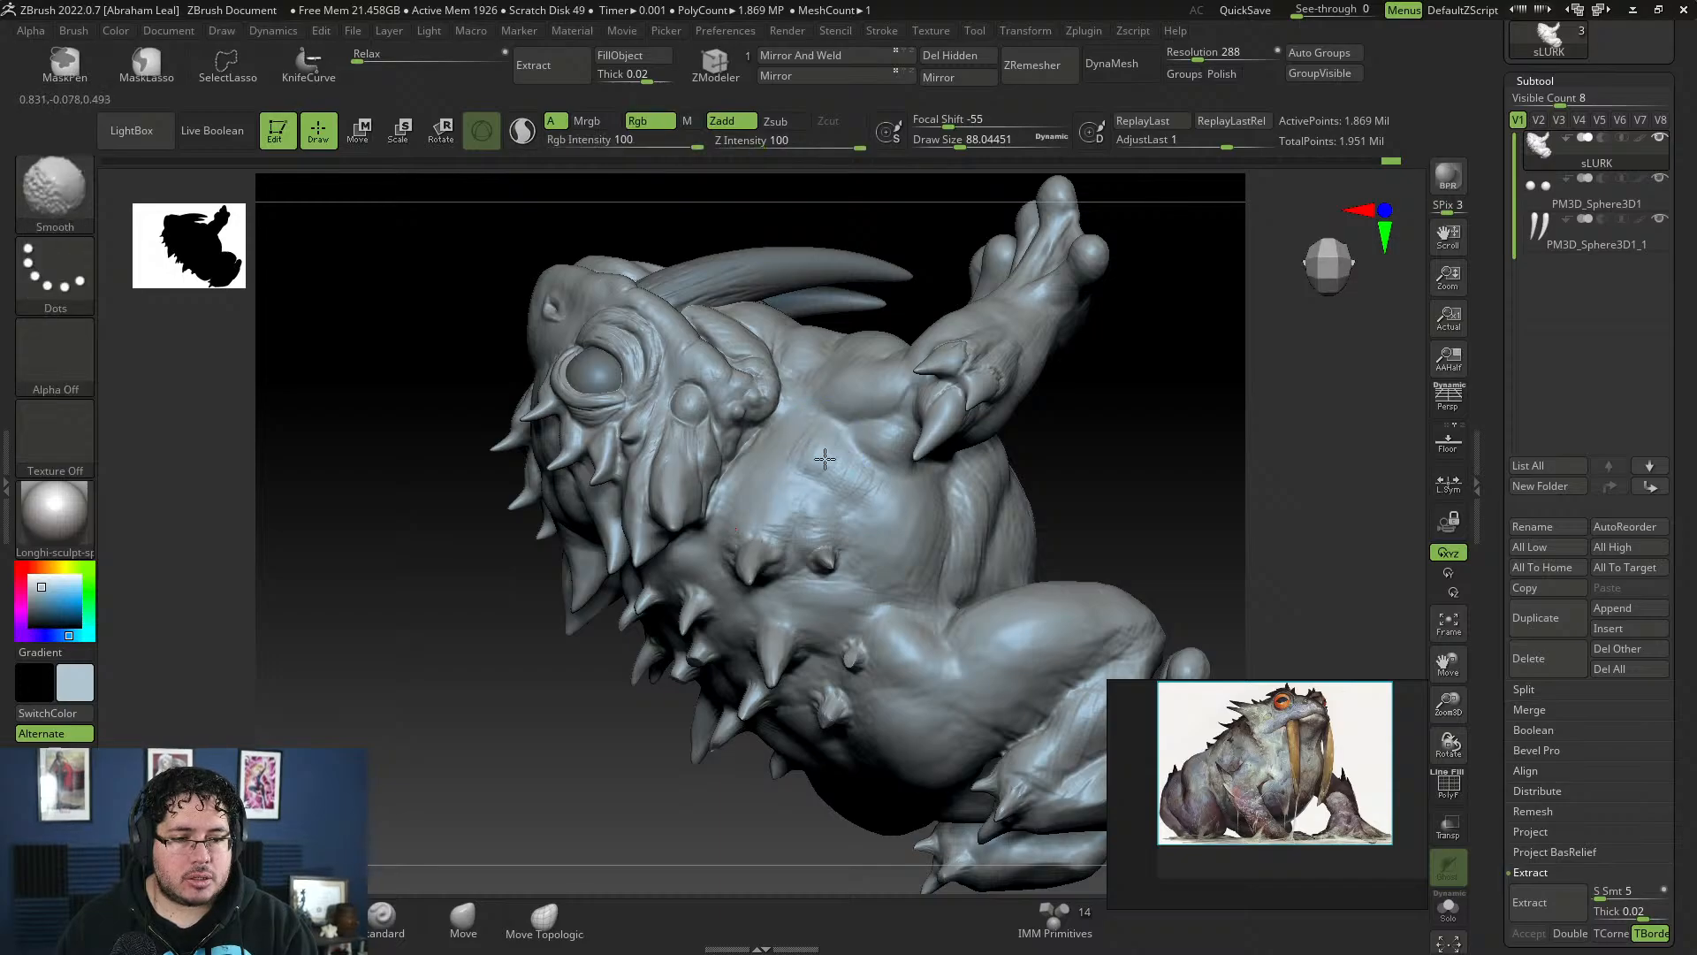
{"action": "mouse_move", "coordinate": [848, 451]}
{"action": "right_mouse_down"}
{"action": "mouse_move", "coordinate": [1109, 420]}
{"action": "mouse_move", "coordinate": [1070, 329]}
{"action": "mouse_move", "coordinate": [1109, 329]}
{"action": "mouse_move", "coordinate": [1106, 382]}
{"action": "mouse_move", "coordinate": [1175, 398]}
{"action": "mouse_move", "coordinate": [1181, 422]}
{"action": "mouse_move", "coordinate": [826, 486]}
{"action": "right_mouse_up"}
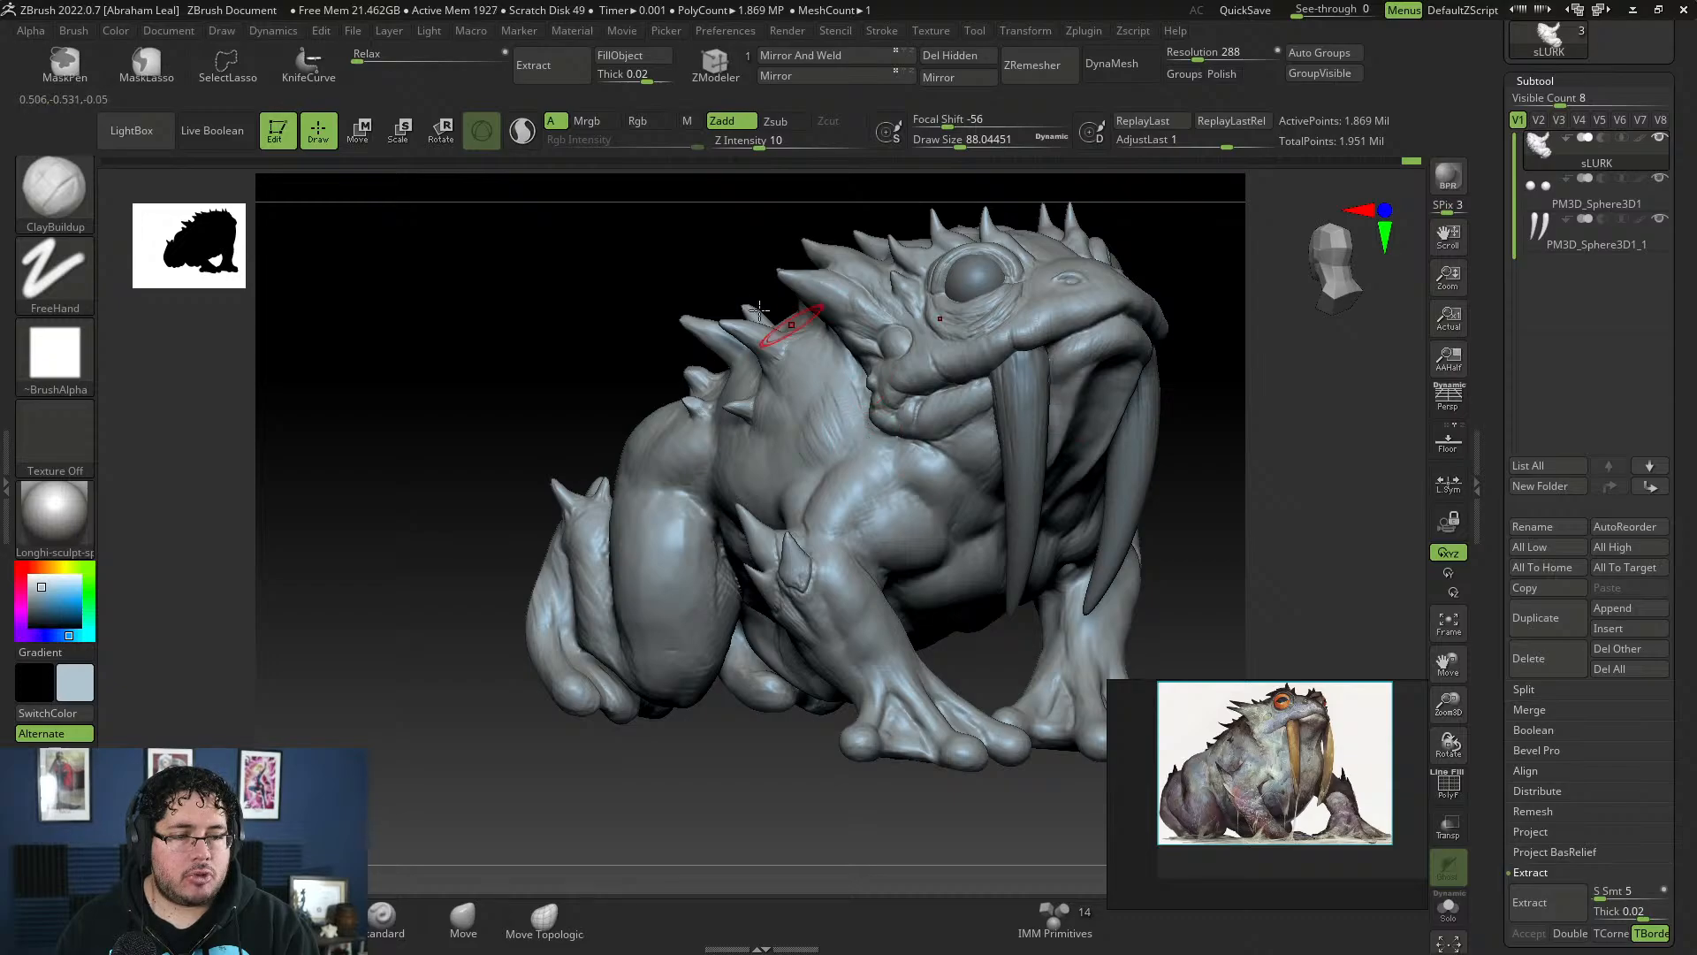
- Sculpt skin folds along the flank and belly with ClayBuildup, and smooth the lower hind leg
{"action": "right_click_drag", "start_coordinate": [844, 392], "coordinate": [841, 403]}
{"action": "key", "text": "shift"}
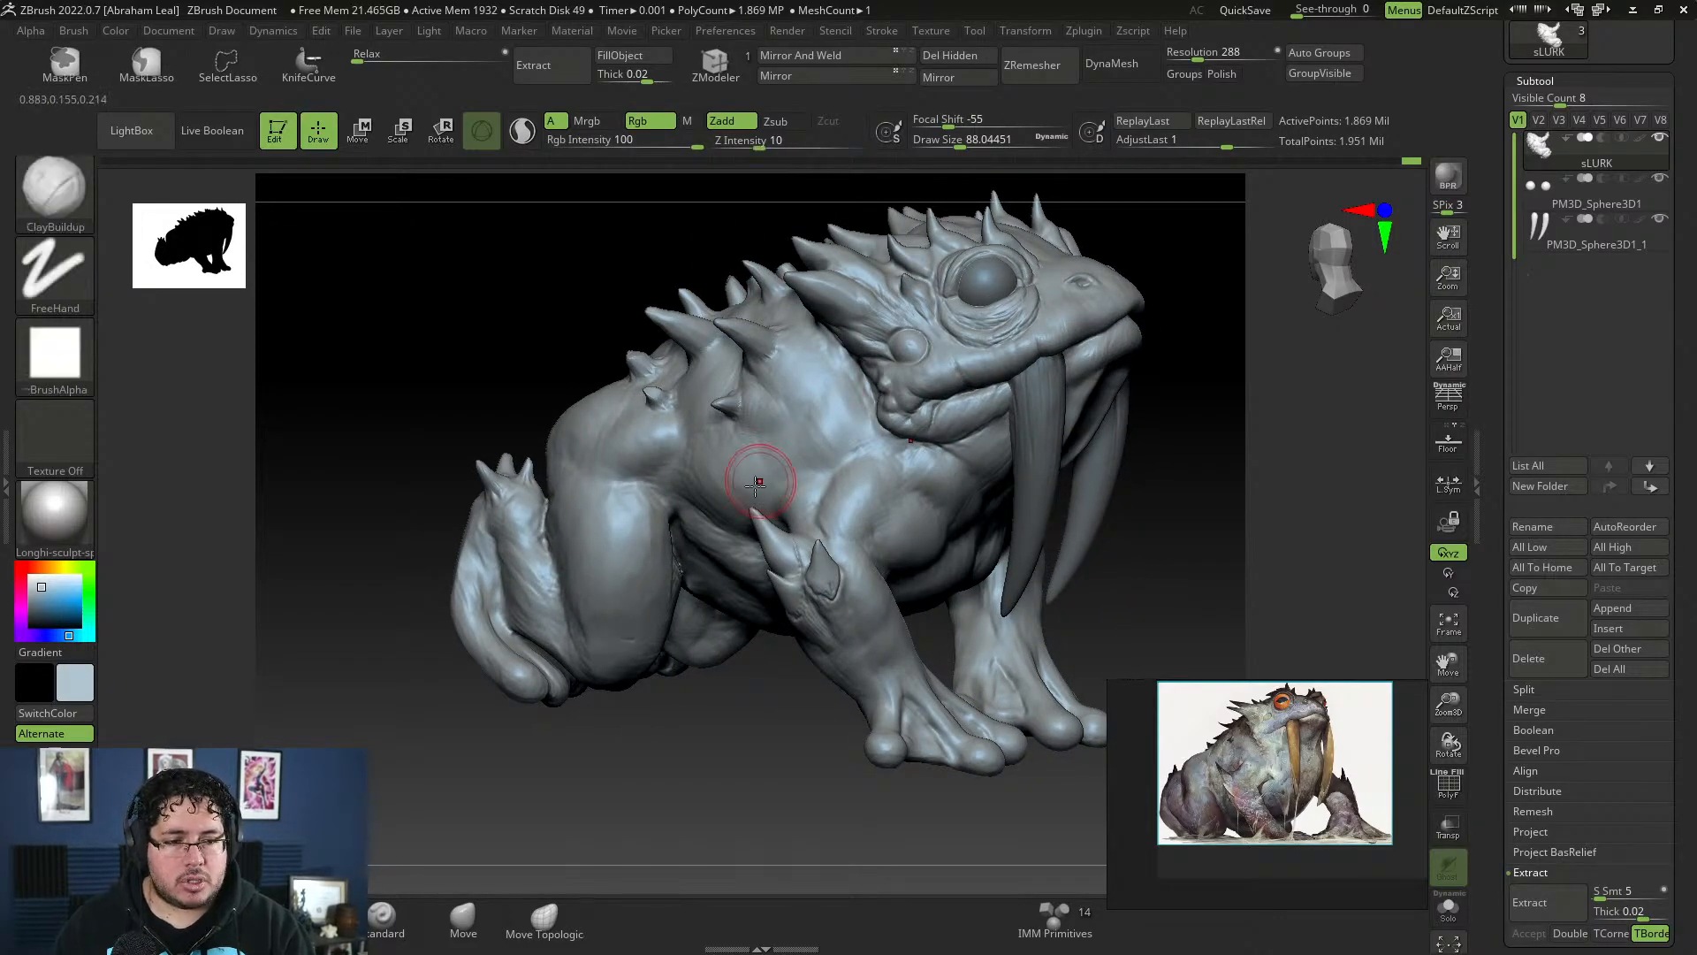
{"action": "right_click_drag", "start_coordinate": [757, 474], "coordinate": [702, 637]}
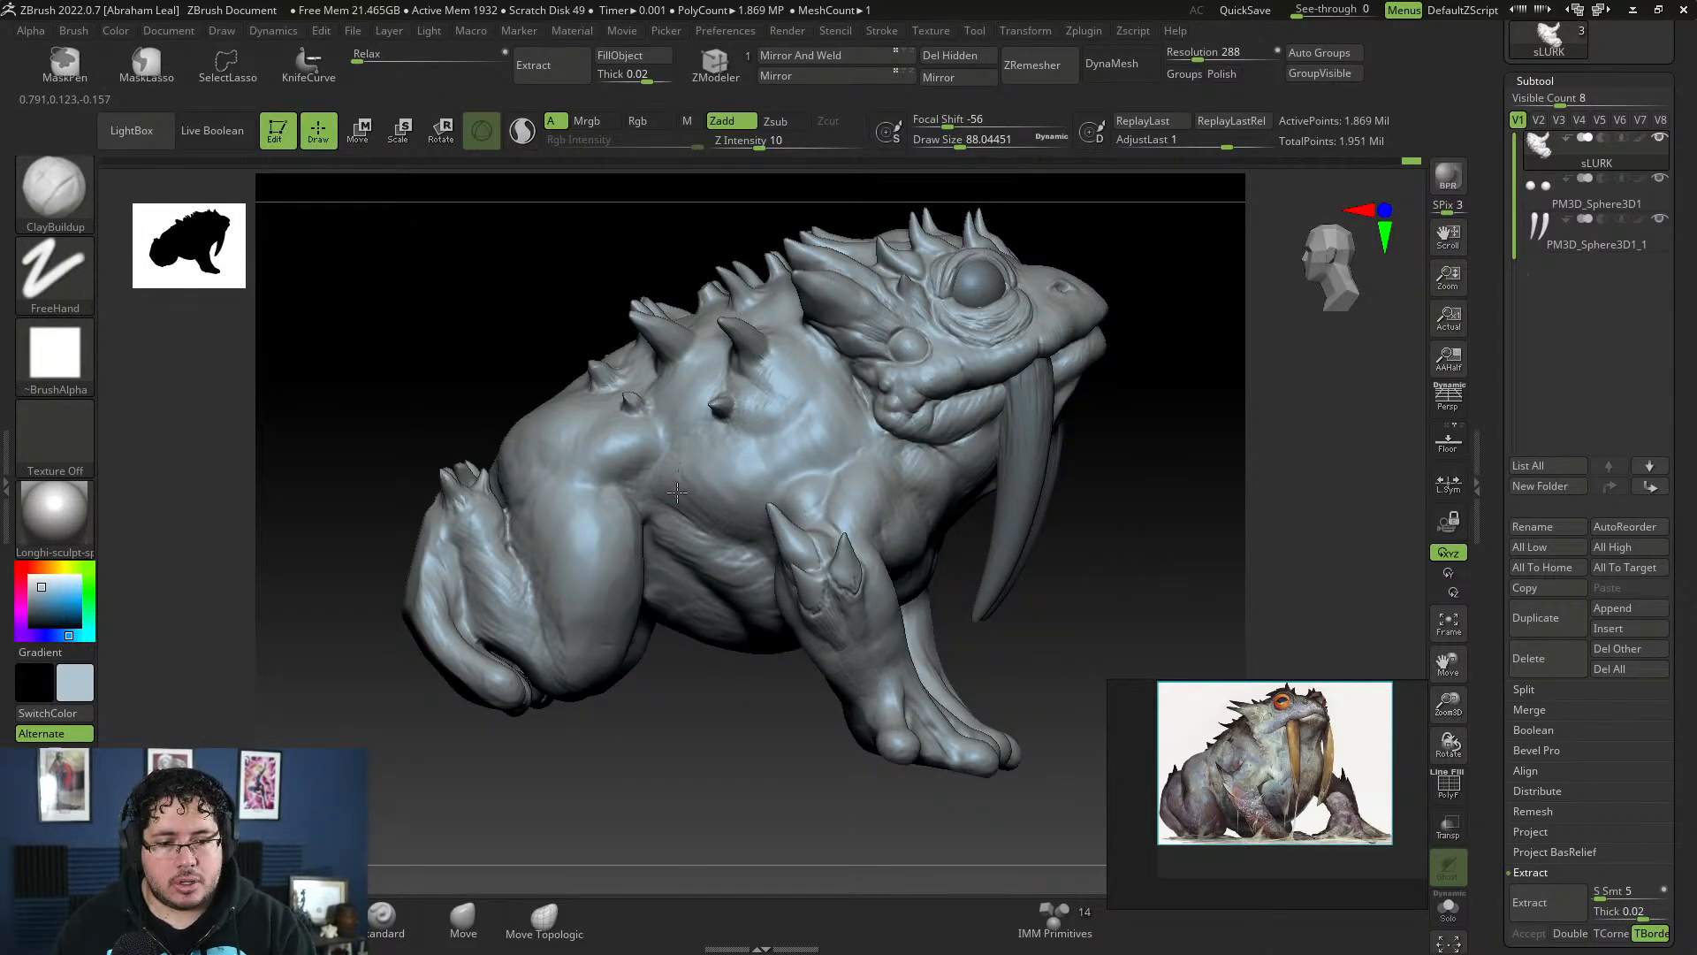
{"action": "mouse_move", "coordinate": [677, 492]}
{"action": "left_mouse_down"}
{"action": "mouse_move", "coordinate": [696, 496]}
{"action": "mouse_move", "coordinate": [659, 528]}
{"action": "left_mouse_up"}
{"action": "right_click_drag", "start_coordinate": [632, 698], "coordinate": [685, 702]}
{"action": "mouse_move", "coordinate": [469, 542]}
{"action": "left_mouse_down", "text": "shift"}
{"action": "mouse_move", "coordinate": [490, 574]}
{"action": "mouse_move", "coordinate": [493, 554]}
{"action": "left_mouse_up", "text": "shift"}
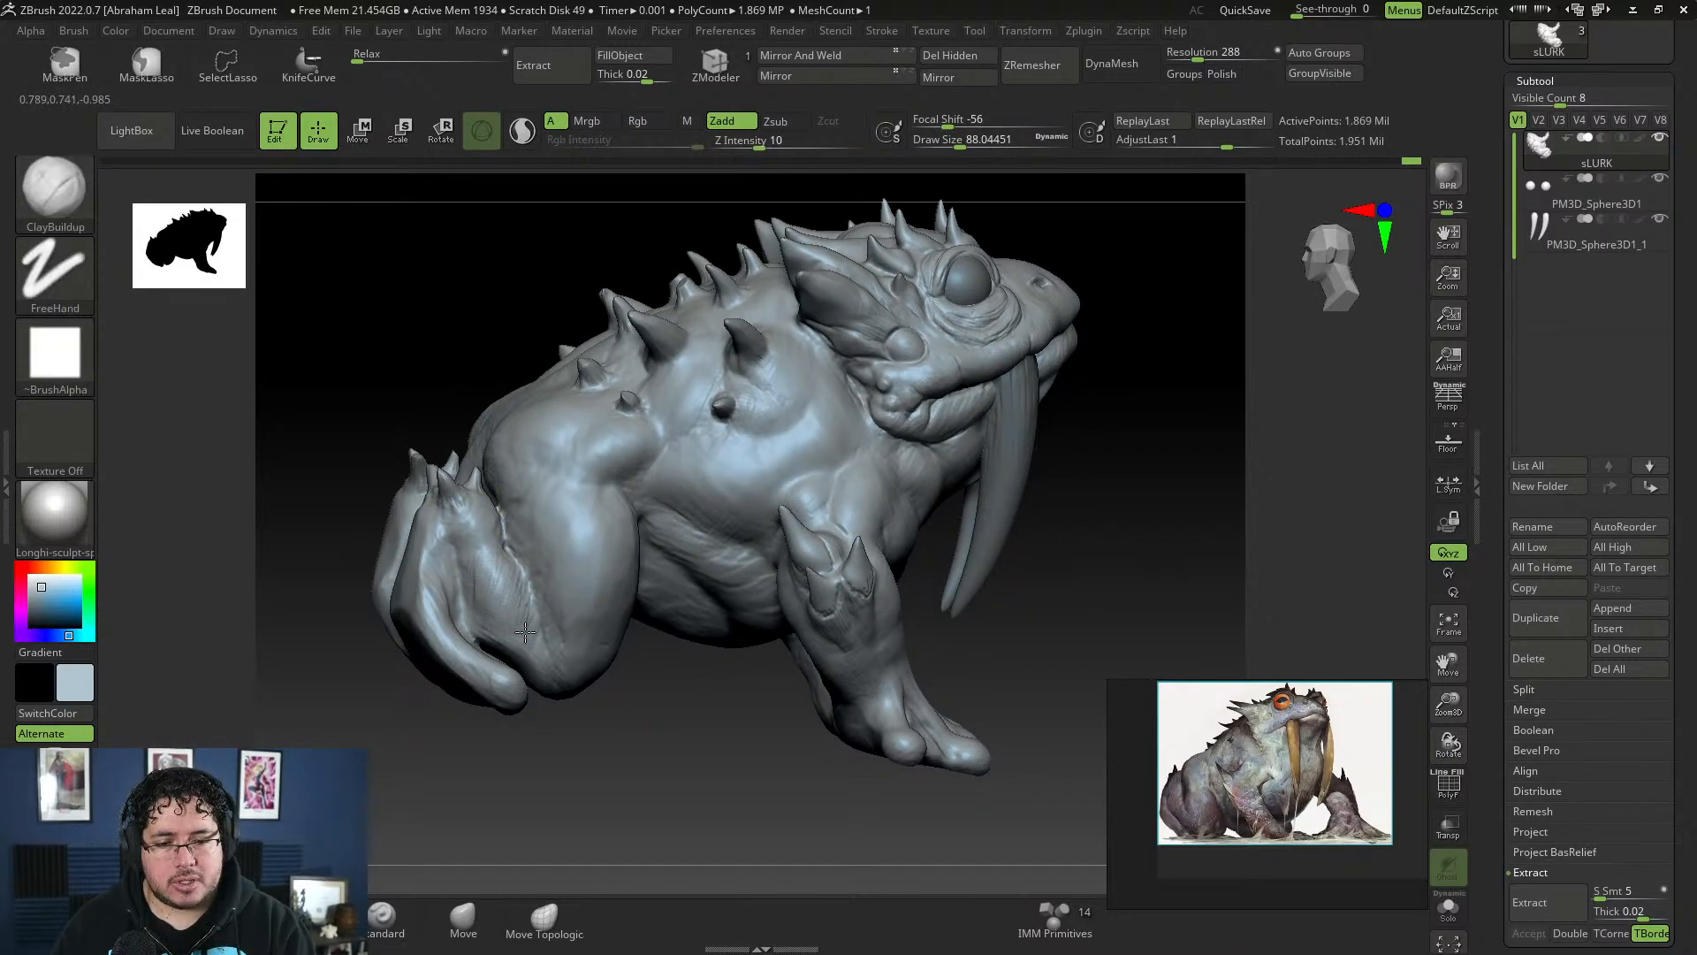
- Swell the lower hind leg and foot folds using the Inflat brush at a draw size of about 169
{"action": "right_click_drag", "start_coordinate": [548, 654], "coordinate": [490, 577]}
{"action": "mouse_move", "coordinate": [602, 810]}
{"action": "right_mouse_down"}
{"action": "mouse_move", "coordinate": [493, 652]}
{"action": "mouse_move", "coordinate": [606, 818]}
{"action": "mouse_move", "coordinate": [548, 846]}
{"action": "mouse_move", "coordinate": [488, 636]}
{"action": "right_mouse_up"}
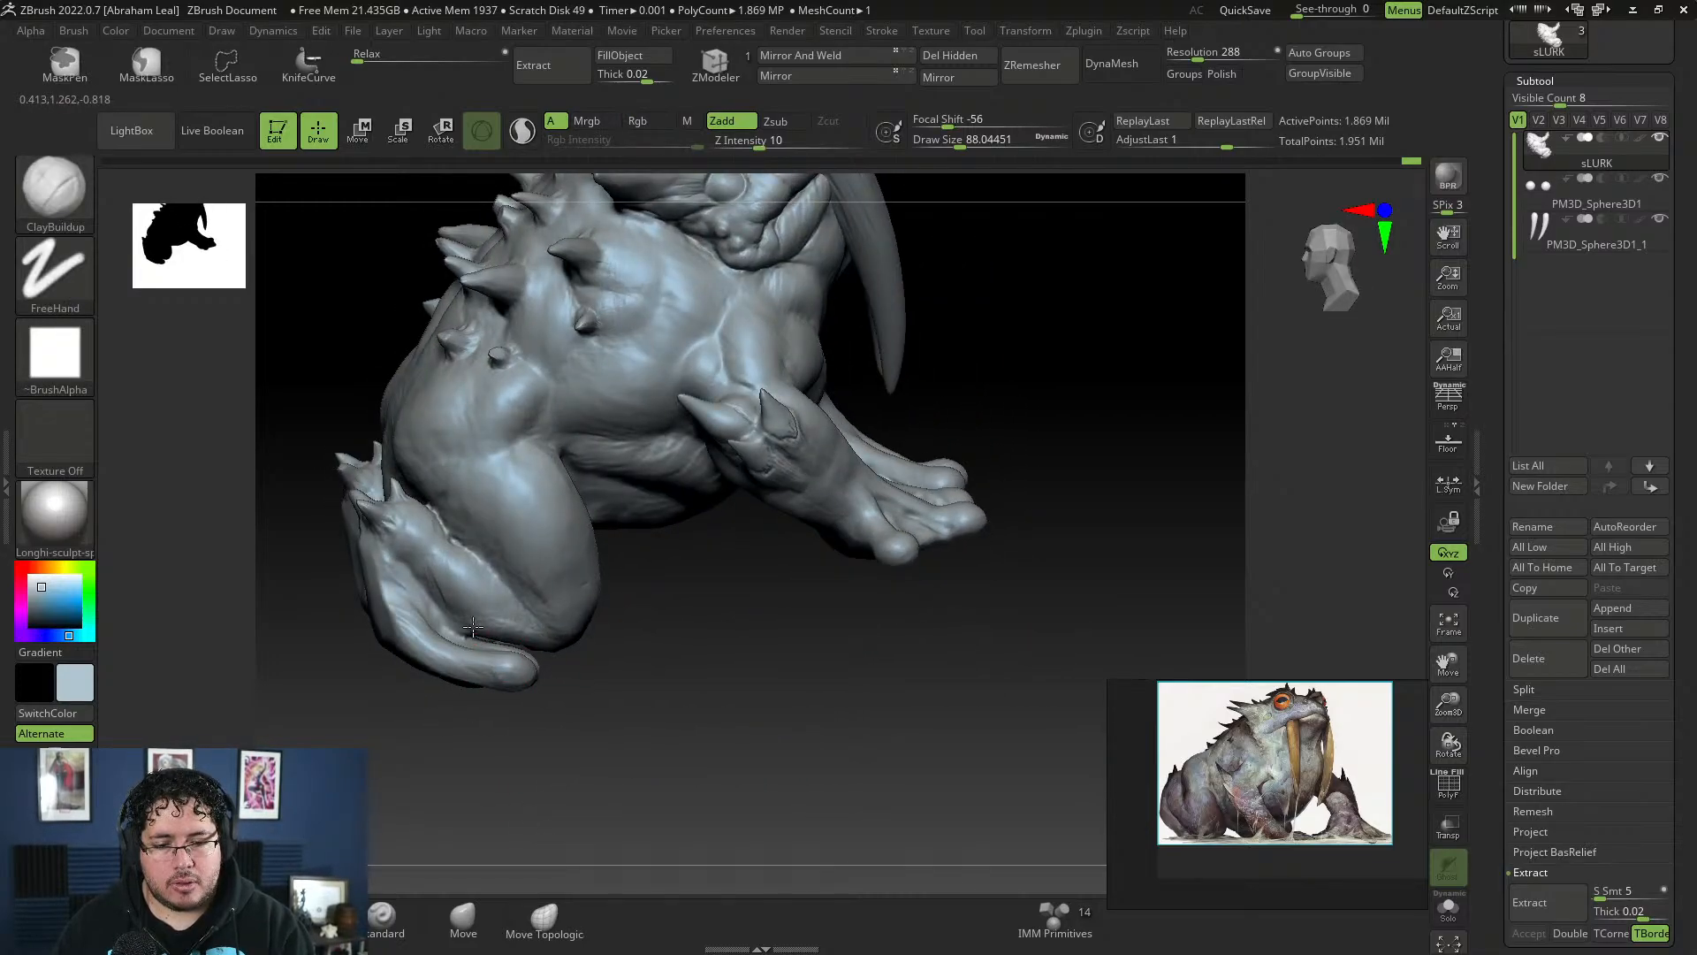
{"action": "key", "text": "b"}
{"action": "key", "text": "i"}
{"action": "key", "text": "n"}
{"action": "key", "text": "space"}
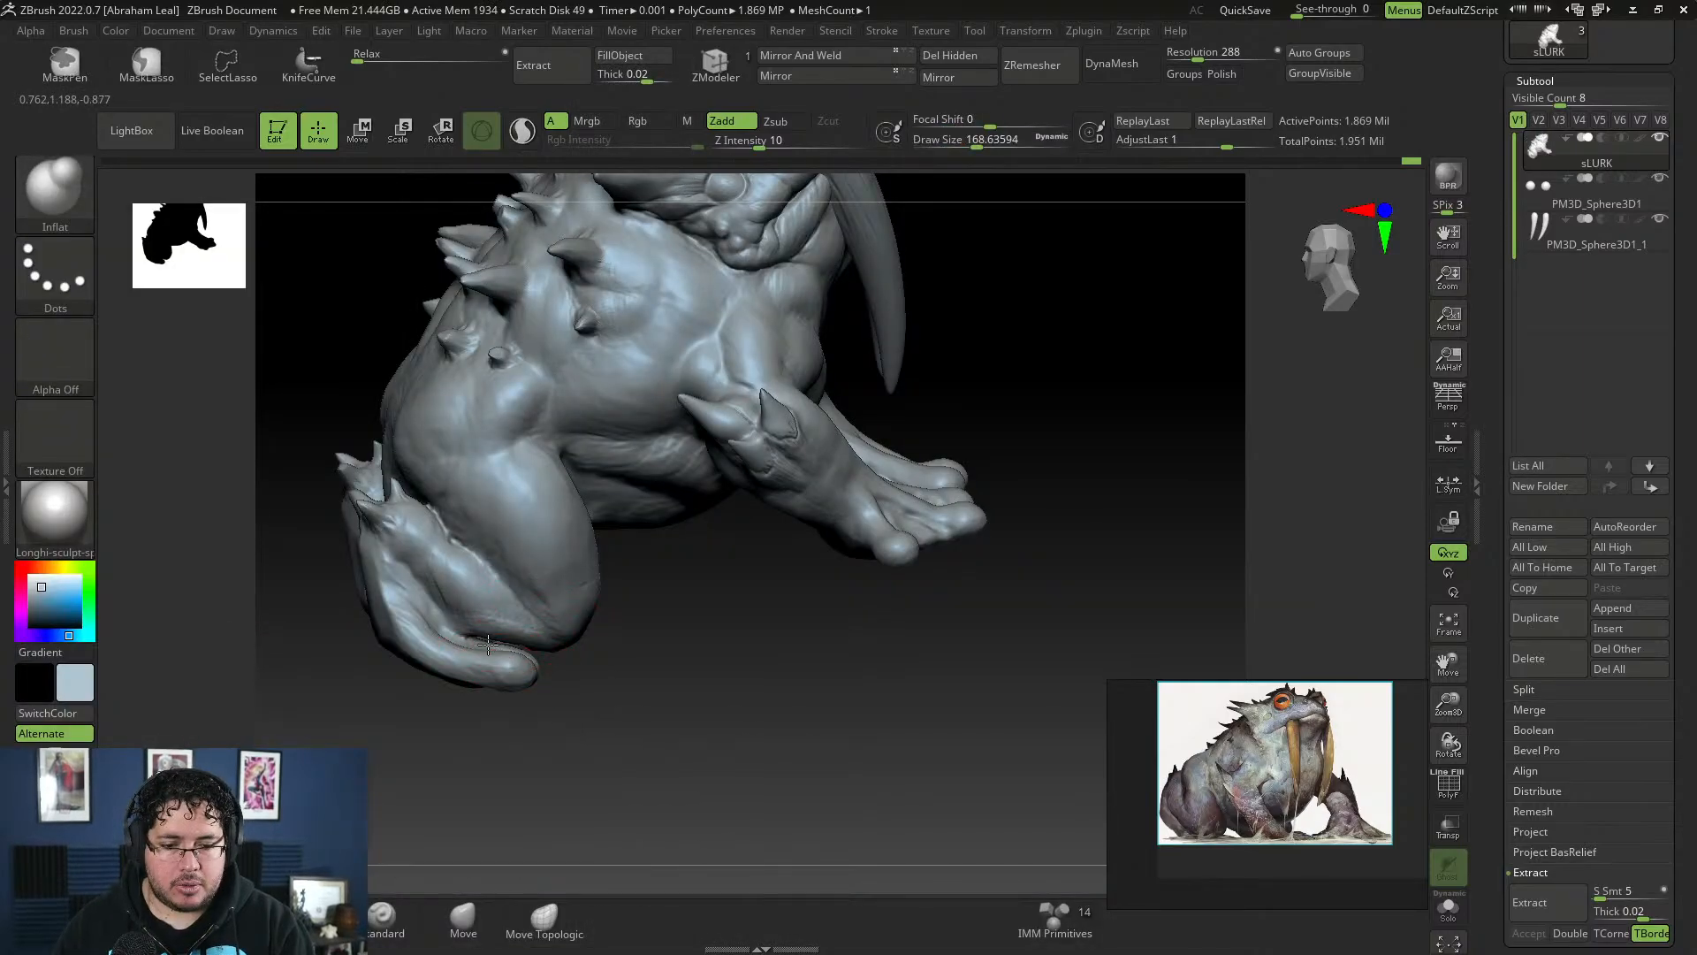
{"action": "mouse_move", "coordinate": [488, 645]}
{"action": "left_mouse_down"}
{"action": "mouse_move", "coordinate": [512, 638]}
{"action": "mouse_move", "coordinate": [497, 641]}
{"action": "left_mouse_up"}
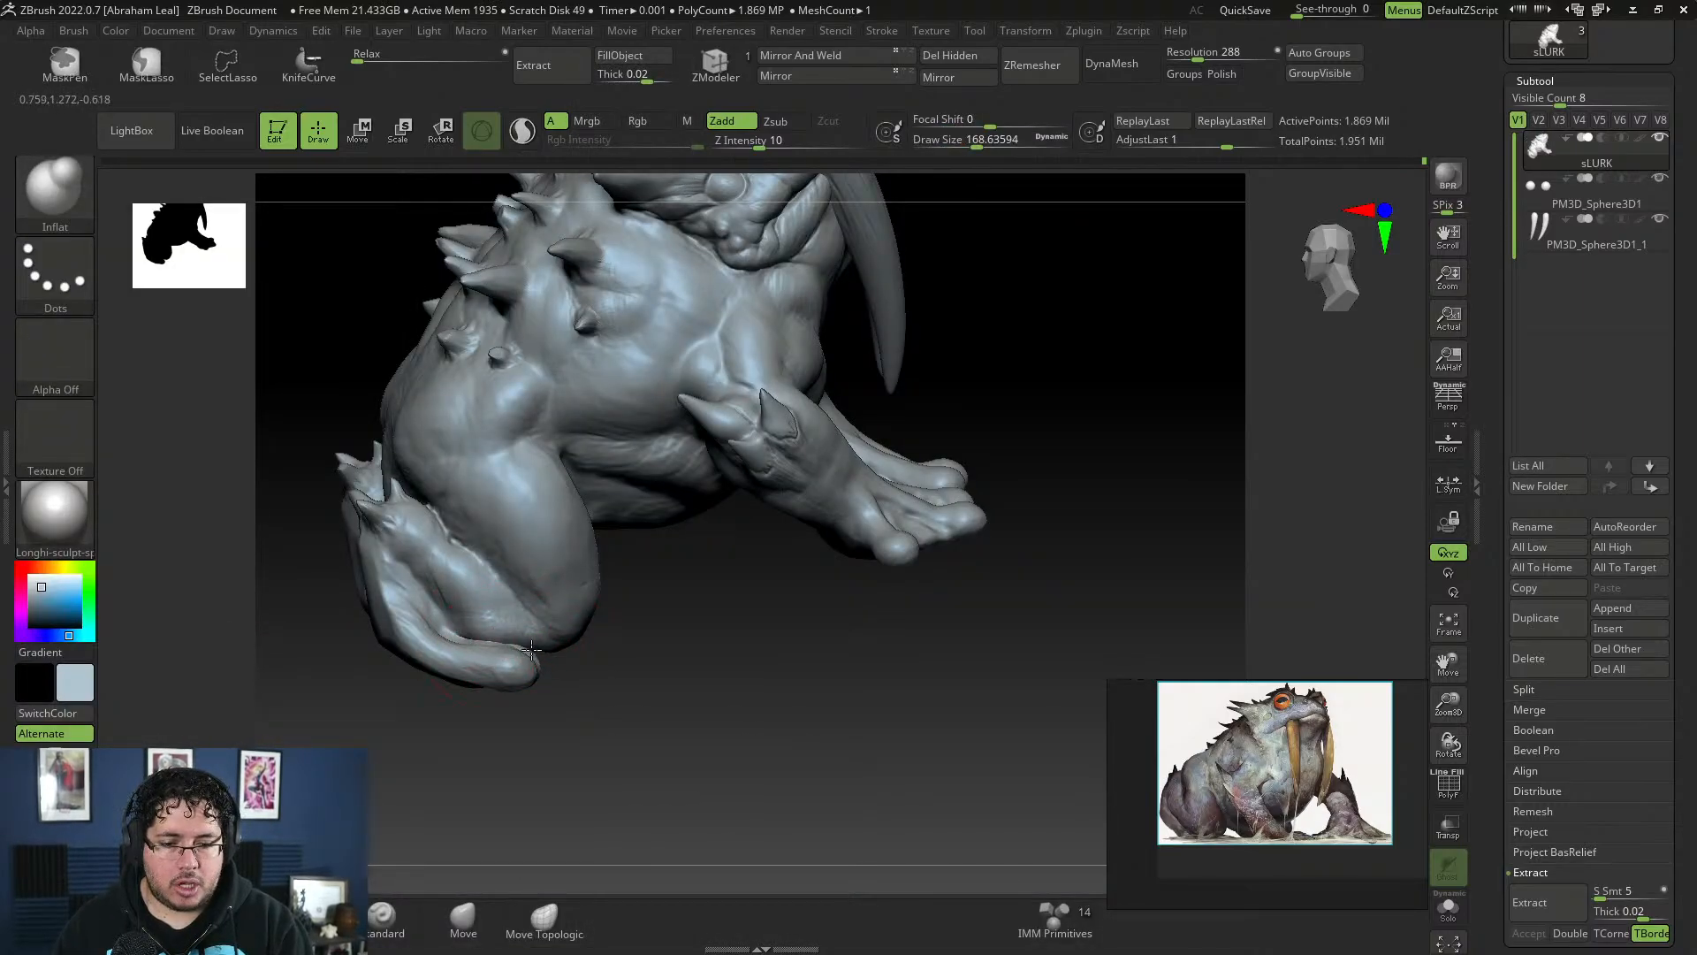
{"action": "mouse_move", "coordinate": [532, 650]}
{"action": "right_mouse_down"}
{"action": "mouse_move", "coordinate": [610, 683]}
{"action": "mouse_move", "coordinate": [648, 738]}
{"action": "mouse_move", "coordinate": [681, 739]}
{"action": "mouse_move", "coordinate": [636, 658]}
{"action": "mouse_move", "coordinate": [698, 690]}
{"action": "mouse_move", "coordinate": [690, 710]}
{"action": "mouse_move", "coordinate": [701, 652]}
{"action": "mouse_move", "coordinate": [641, 672]}
{"action": "mouse_move", "coordinate": [623, 632]}
{"action": "right_mouse_up"}
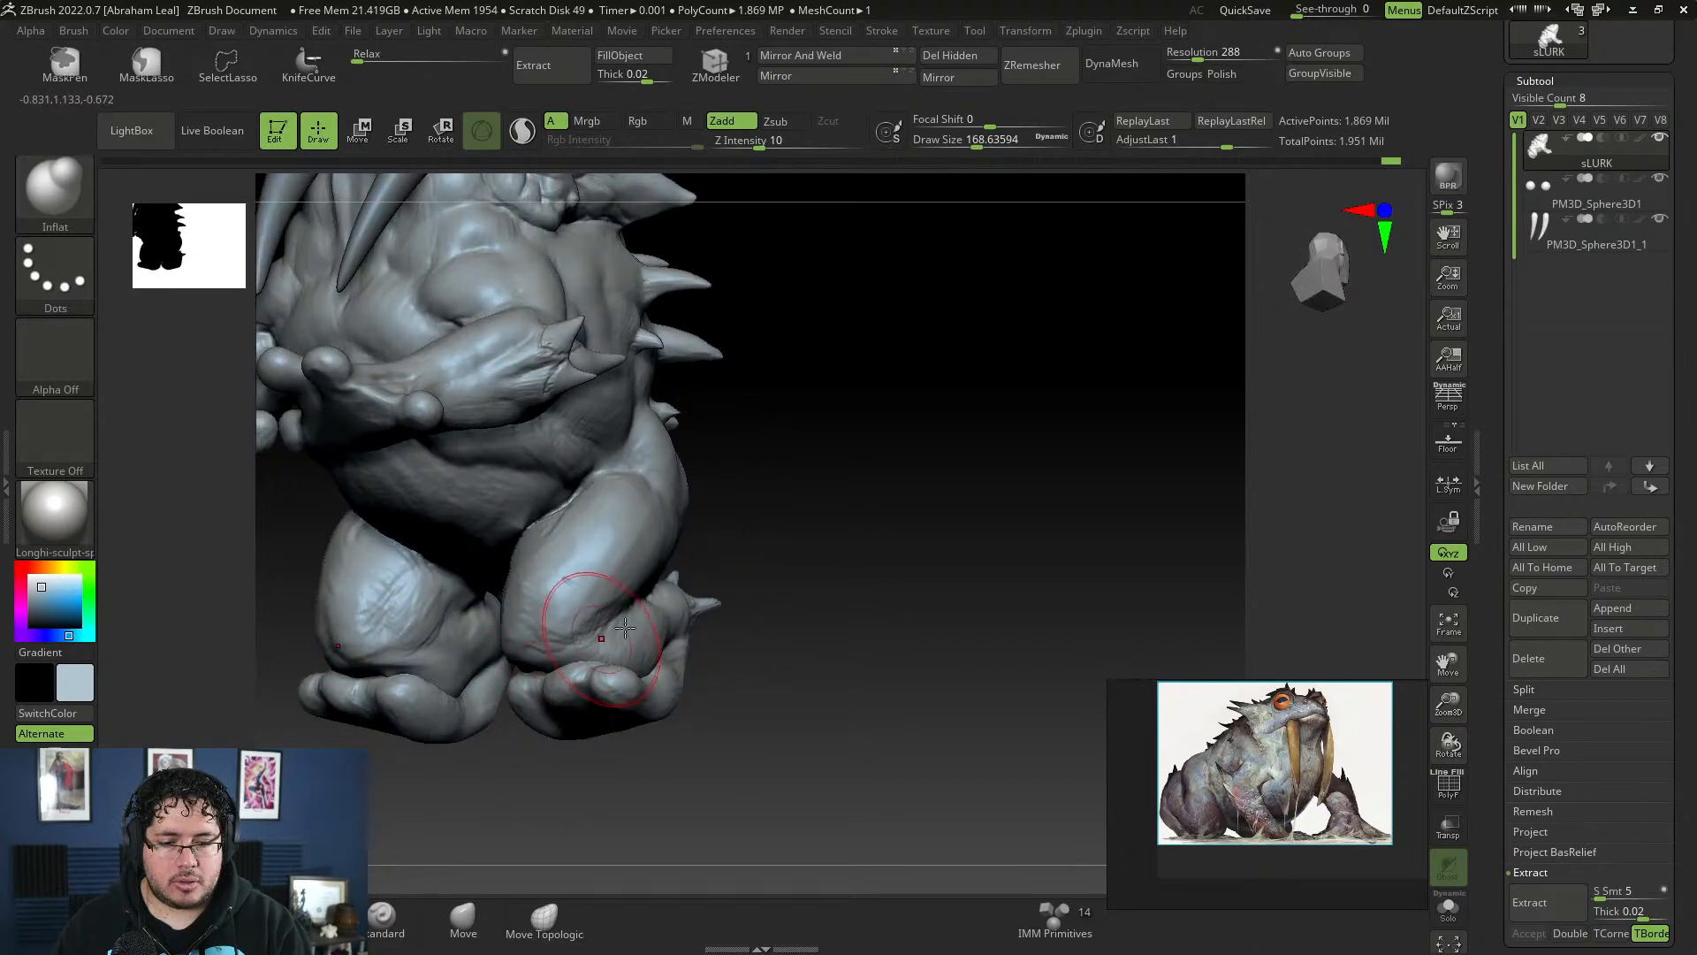
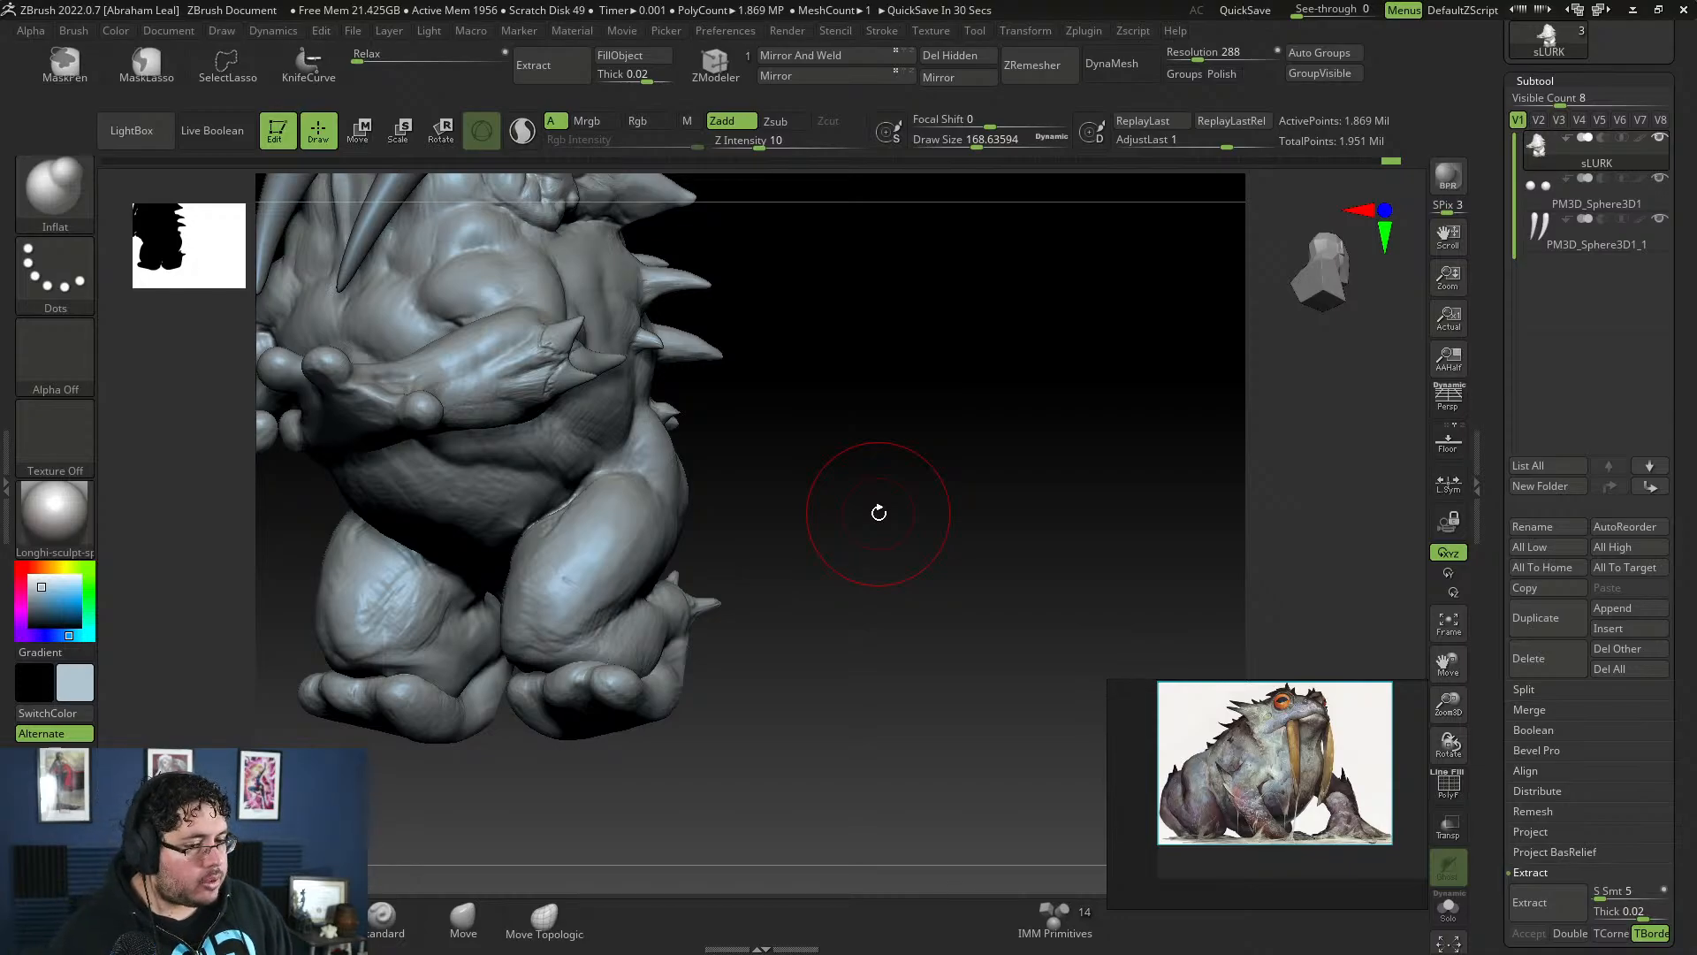
{"action": "left_click_drag", "start_coordinate": [830, 489], "coordinate": [844, 495]}
{"action": "key", "text": "shift"}
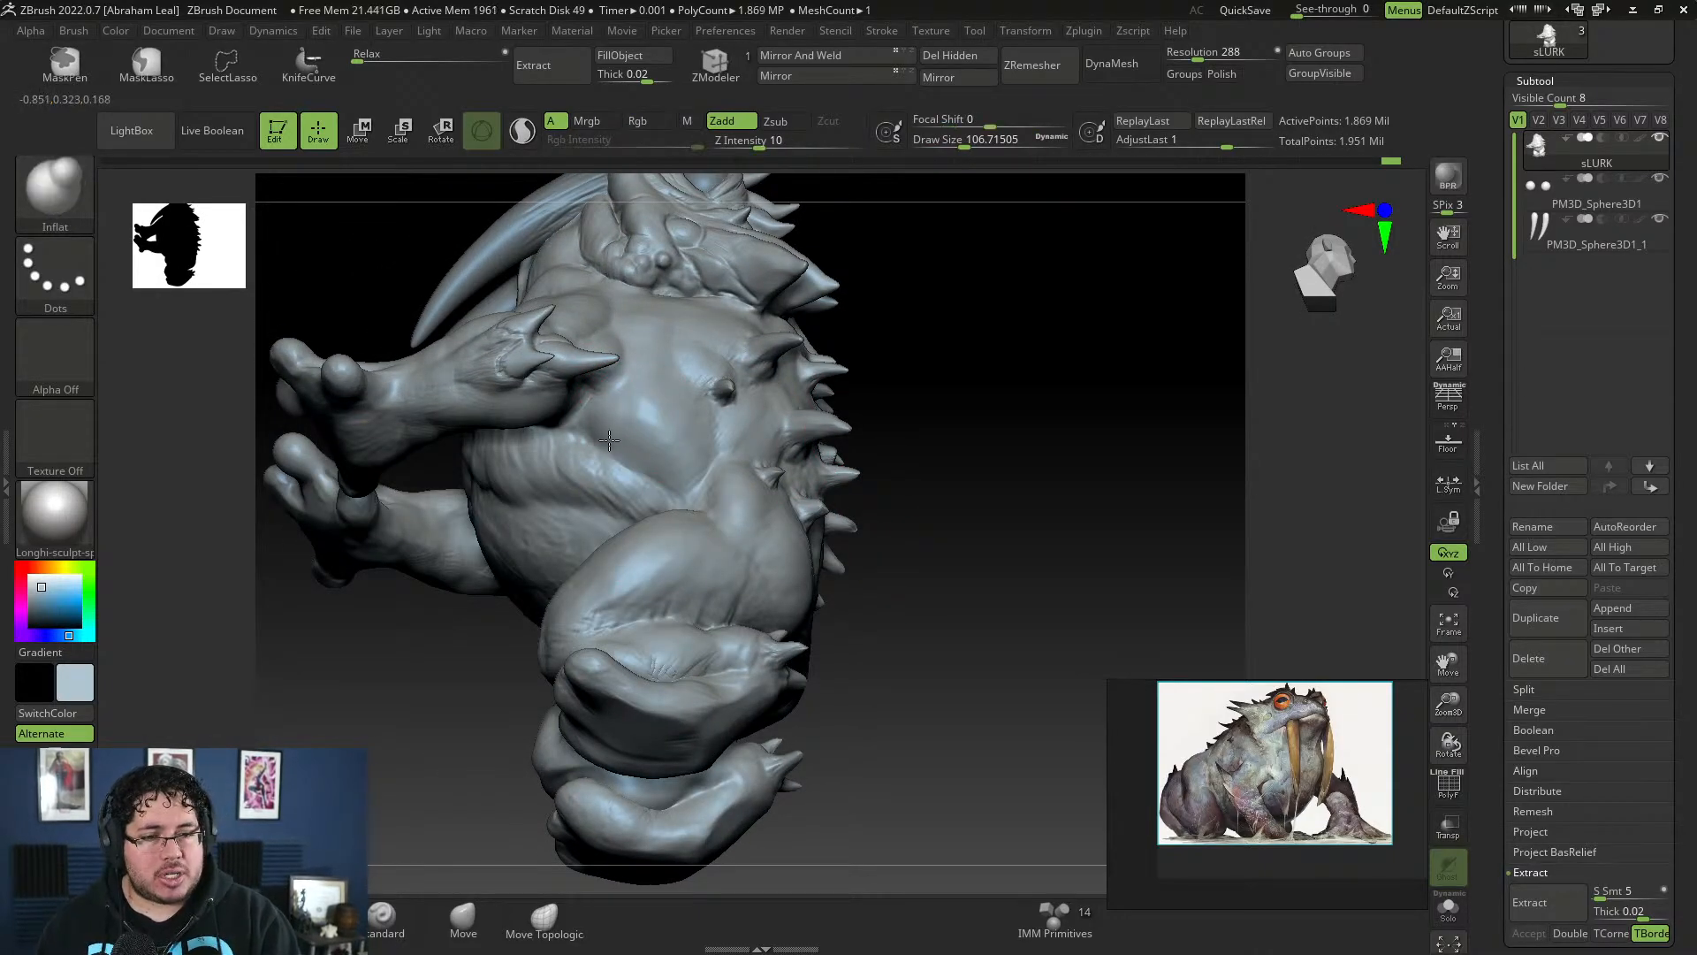
{"action": "key", "text": "ctrl"}
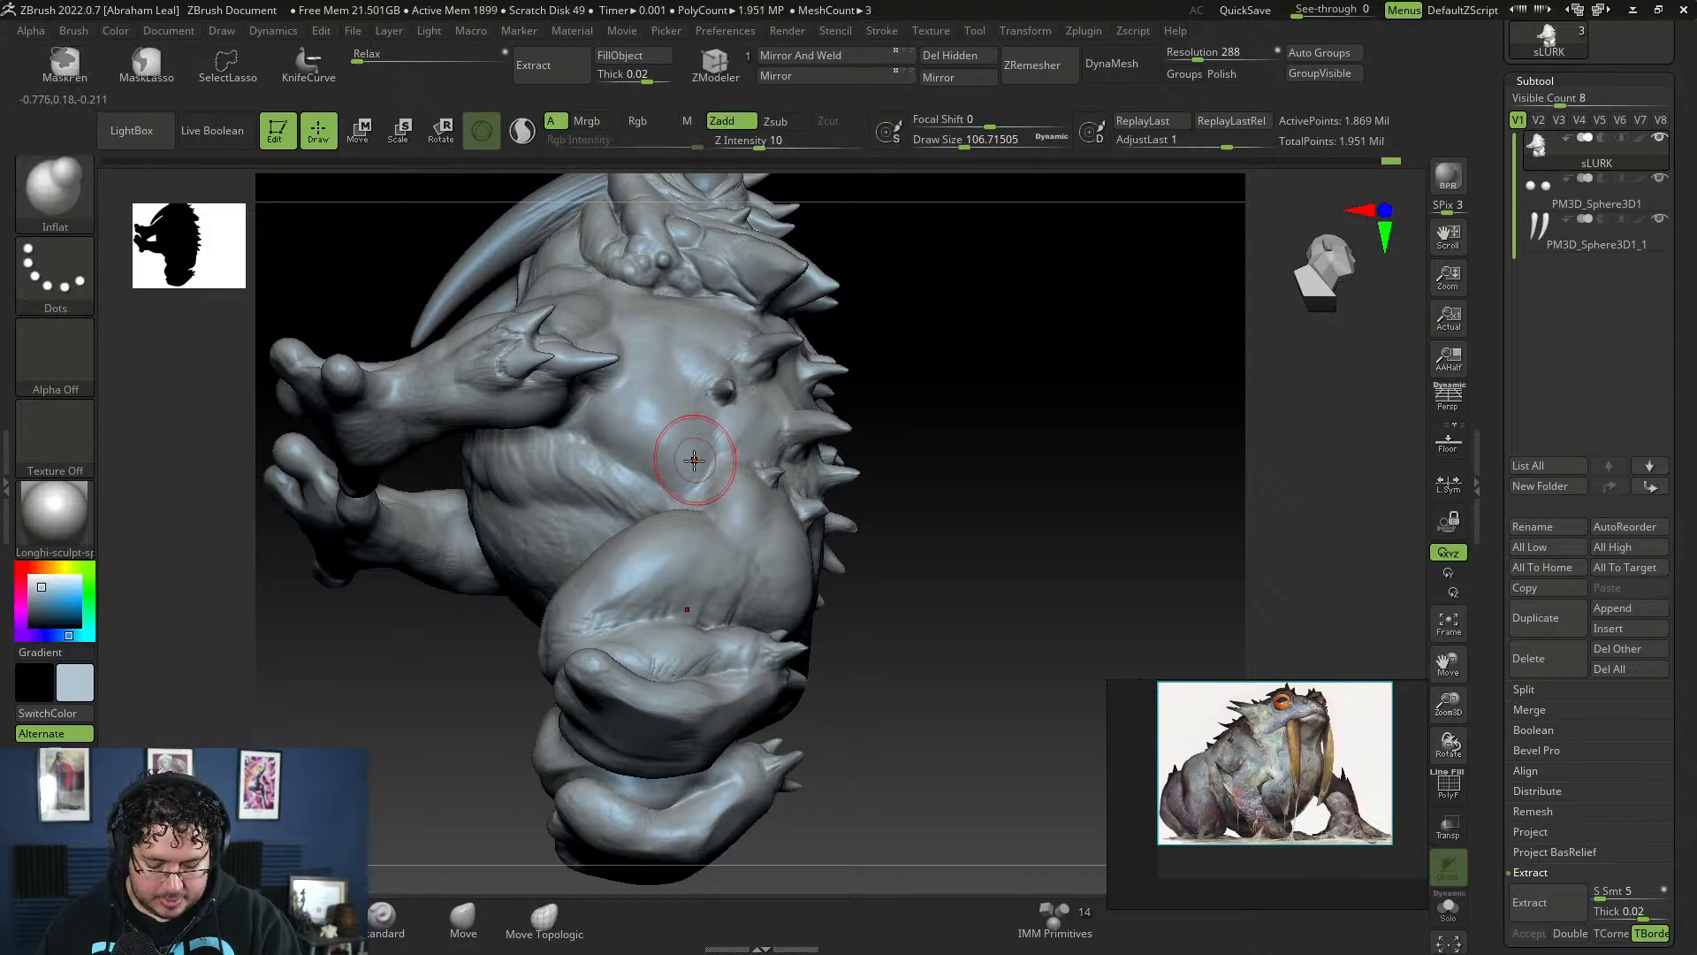
- Switch to ClayBuildup at a draw size of about 81 and build up skin folds along the flank
{"action": "key", "text": "b"}
{"action": "key", "text": "c"}
{"action": "key", "text": "b"}
{"action": "key", "text": "space"}
{"action": "left_click_drag", "start_coordinate": [694, 445], "coordinate": [679, 445]}
{"action": "left_click_drag", "start_coordinate": [862, 344], "coordinate": [809, 342]}
{"action": "key", "text": "space"}
{"action": "mouse_move", "coordinate": [800, 341]}
{"action": "left_mouse_down"}
{"action": "mouse_move", "coordinate": [867, 307]}
{"action": "mouse_move", "coordinate": [860, 368]}
{"action": "mouse_move", "coordinate": [786, 354]}
{"action": "left_mouse_up"}
{"action": "key", "text": "shift"}
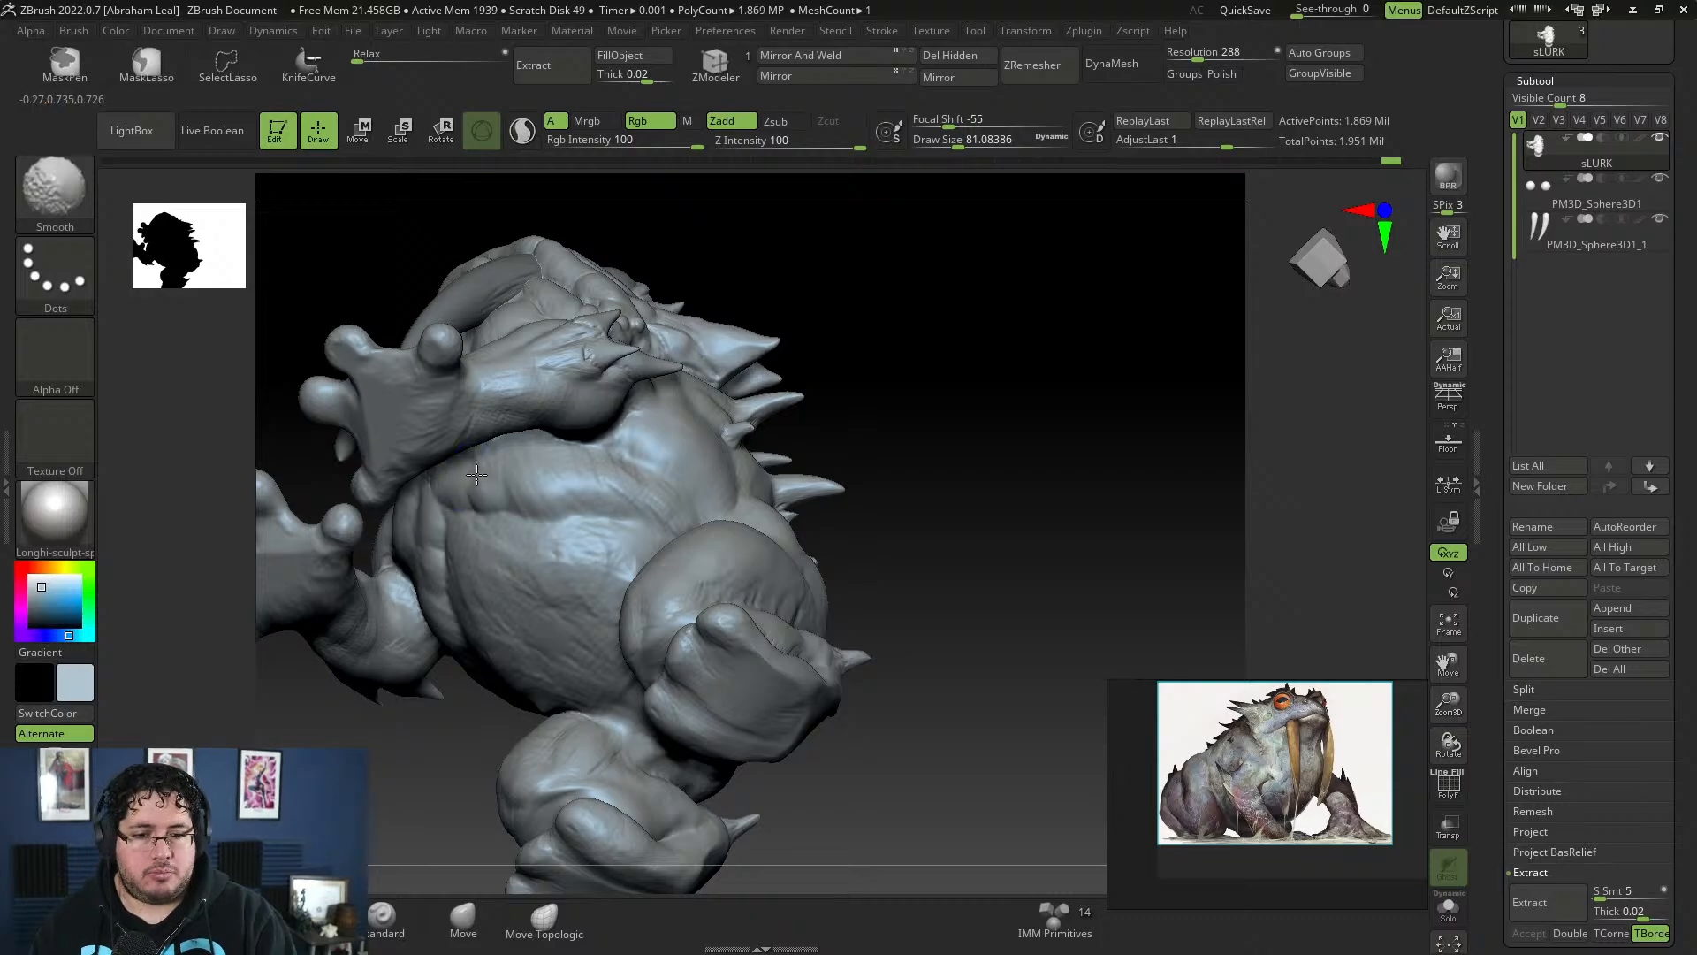
- Refine the folds between the flank and belly with ClayBuildup and smooth their transitions
{"action": "left_click_drag", "start_coordinate": [555, 476], "coordinate": [649, 488], "text": "shift"}
{"action": "left_click_drag", "start_coordinate": [862, 310], "coordinate": [787, 341]}
{"action": "mouse_move", "coordinate": [594, 460]}
{"action": "left_mouse_down"}
{"action": "mouse_move", "coordinate": [634, 482]}
{"action": "mouse_move", "coordinate": [593, 484]}
{"action": "left_mouse_up"}
{"action": "key", "text": "shift"}
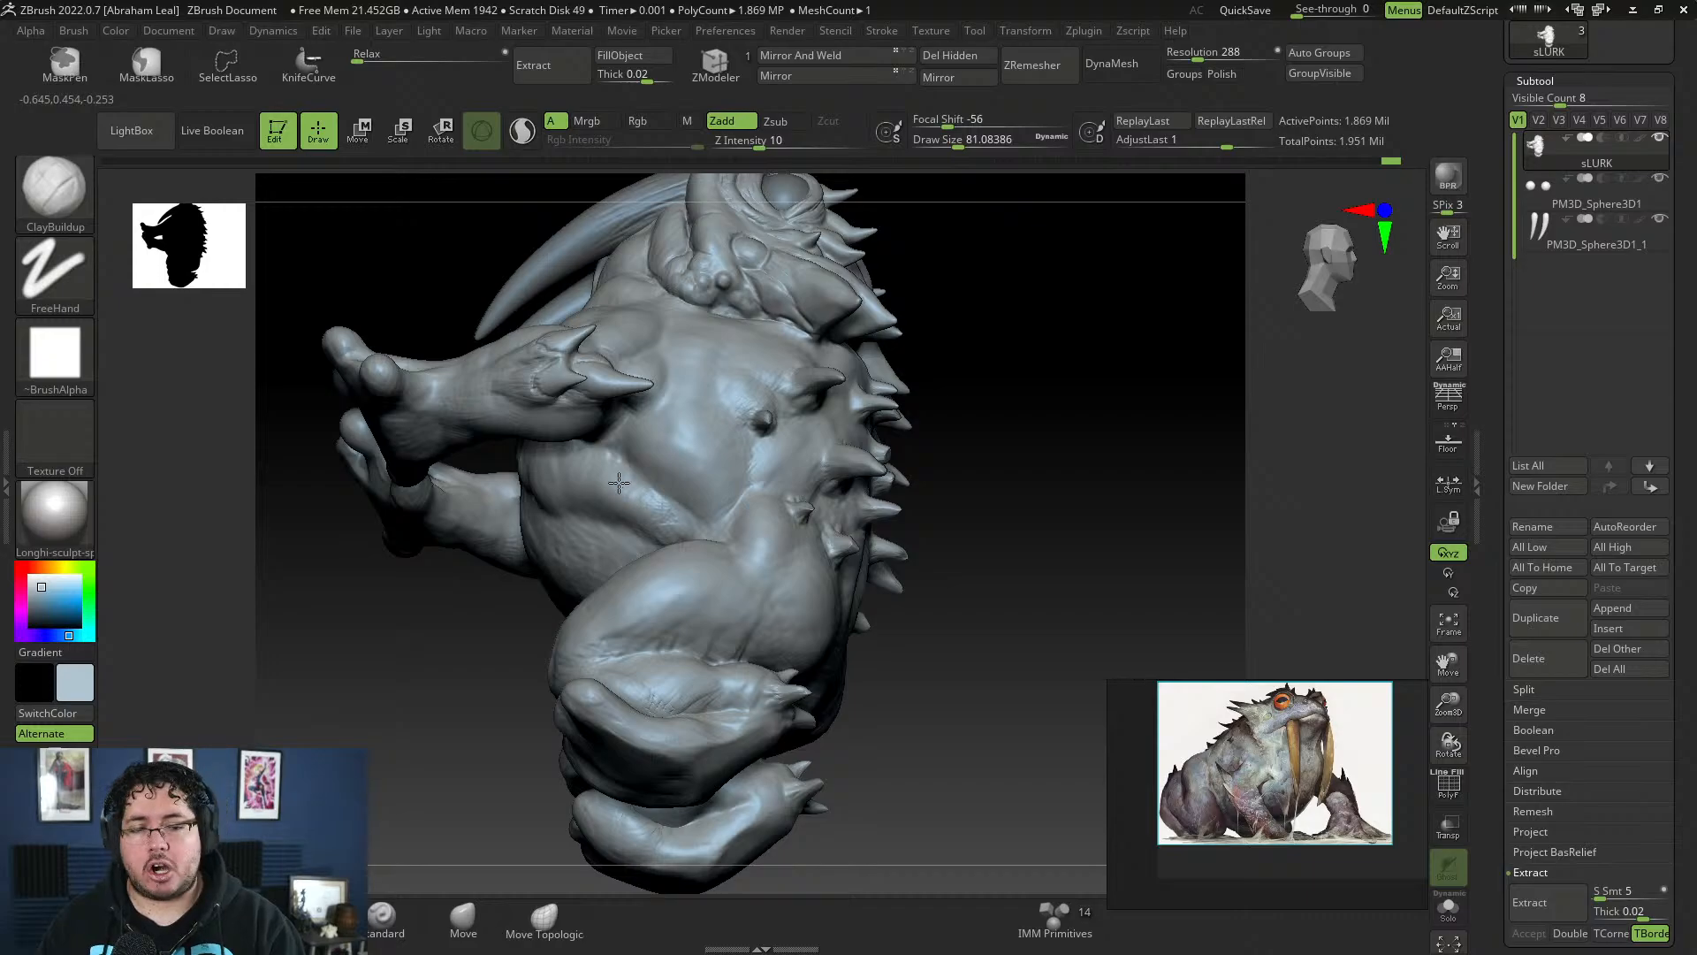
{"action": "key", "text": "shift"}
{"action": "left_click_drag", "start_coordinate": [629, 479], "coordinate": [666, 513], "text": "shift"}
{"action": "left_click_drag", "start_coordinate": [968, 309], "coordinate": [870, 349]}
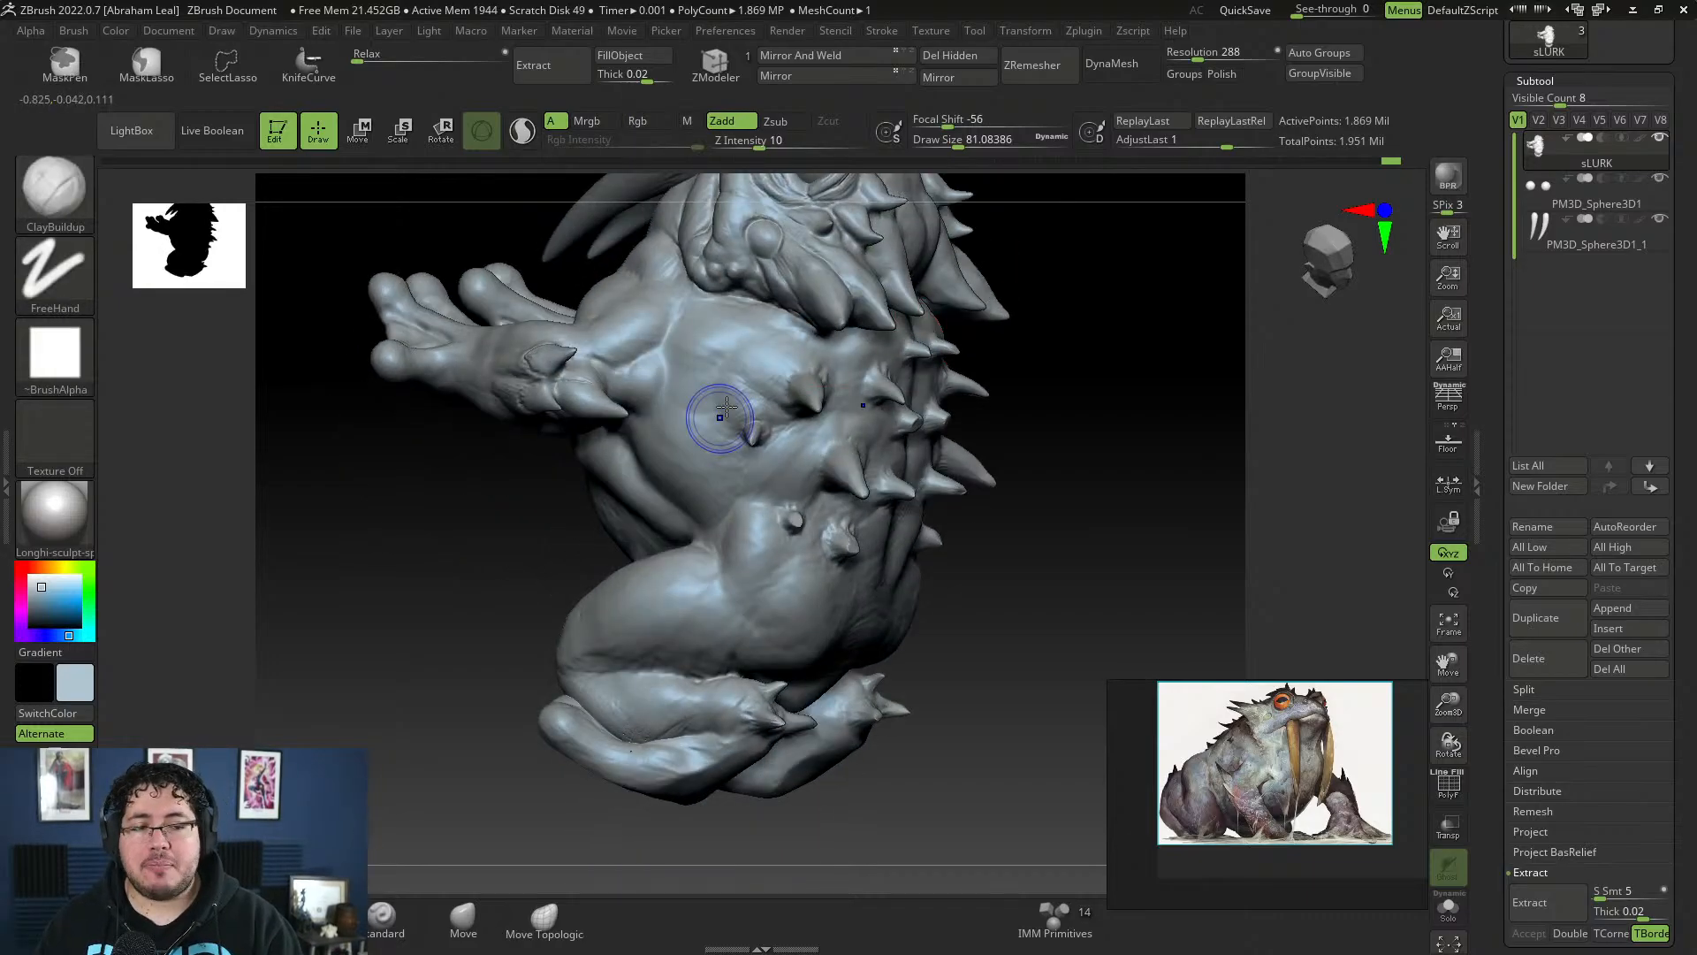
- Sculpt soft skin folds on the upper side behind the shoulder, around the side spikes, and smooth them
{"action": "left_click_drag", "start_coordinate": [733, 403], "coordinate": [748, 419], "text": "shift"}
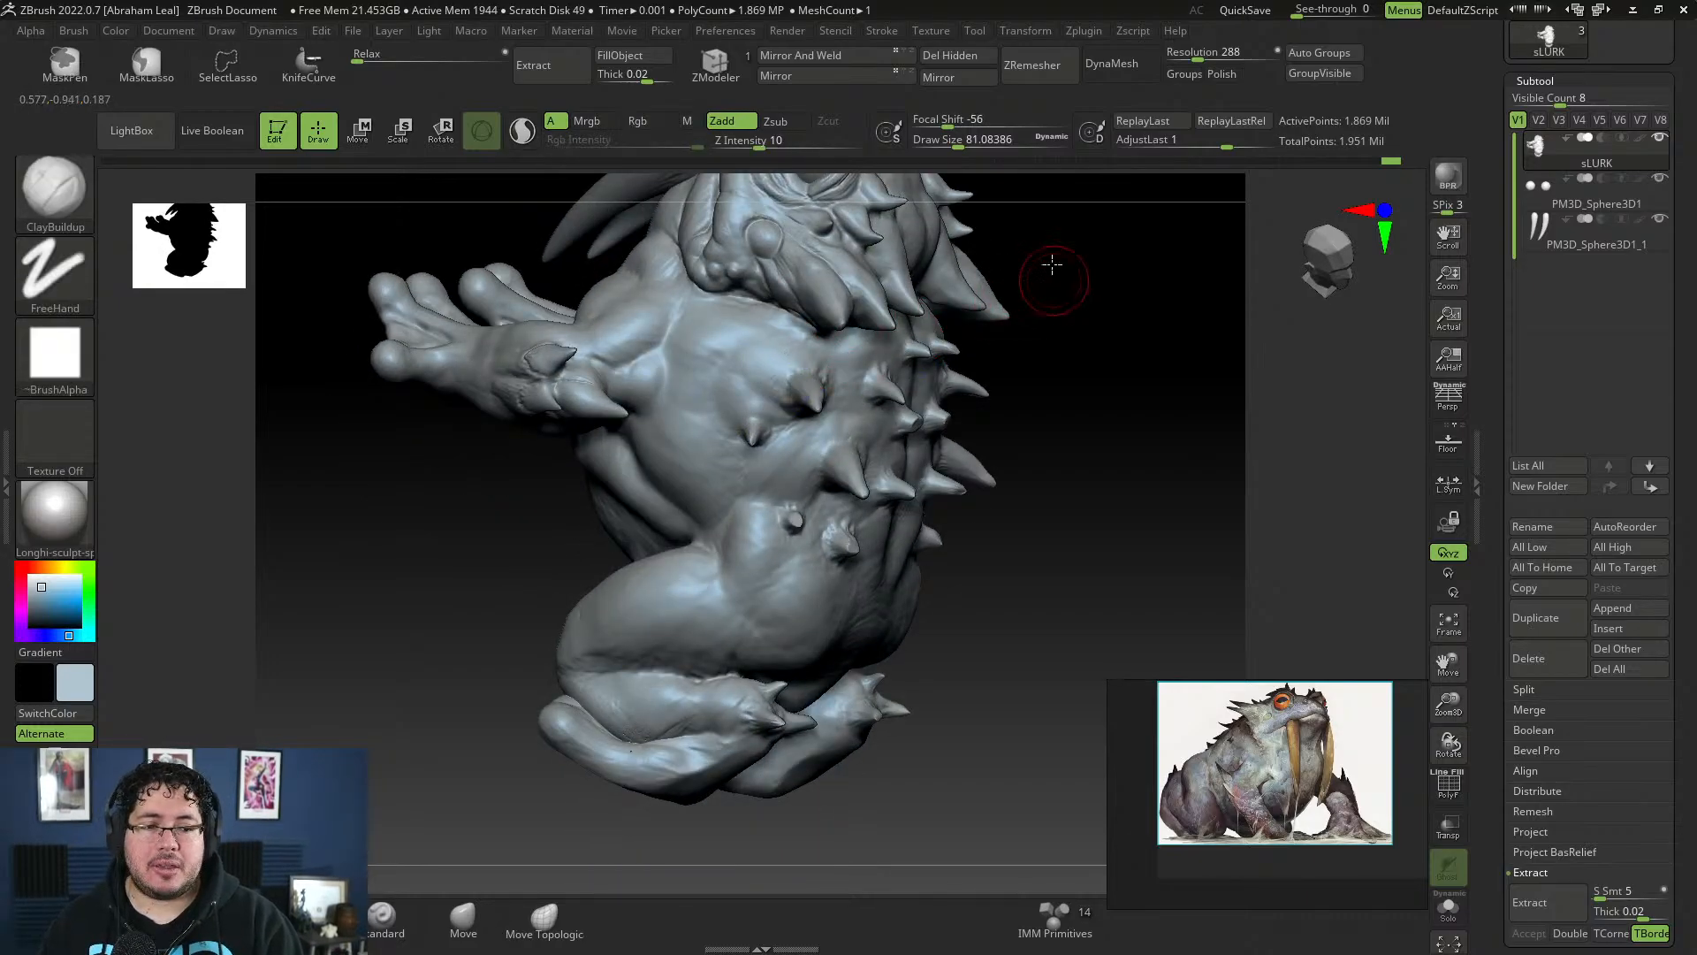
{"action": "left_click_drag", "start_coordinate": [1049, 269], "coordinate": [776, 511]}
{"action": "key", "text": "shift"}
{"action": "left_click_drag", "start_coordinate": [727, 388], "coordinate": [668, 364]}
{"action": "left_click_drag", "start_coordinate": [606, 483], "coordinate": [707, 486]}
{"action": "left_click_drag", "start_coordinate": [659, 394], "coordinate": [634, 377], "text": "shift"}
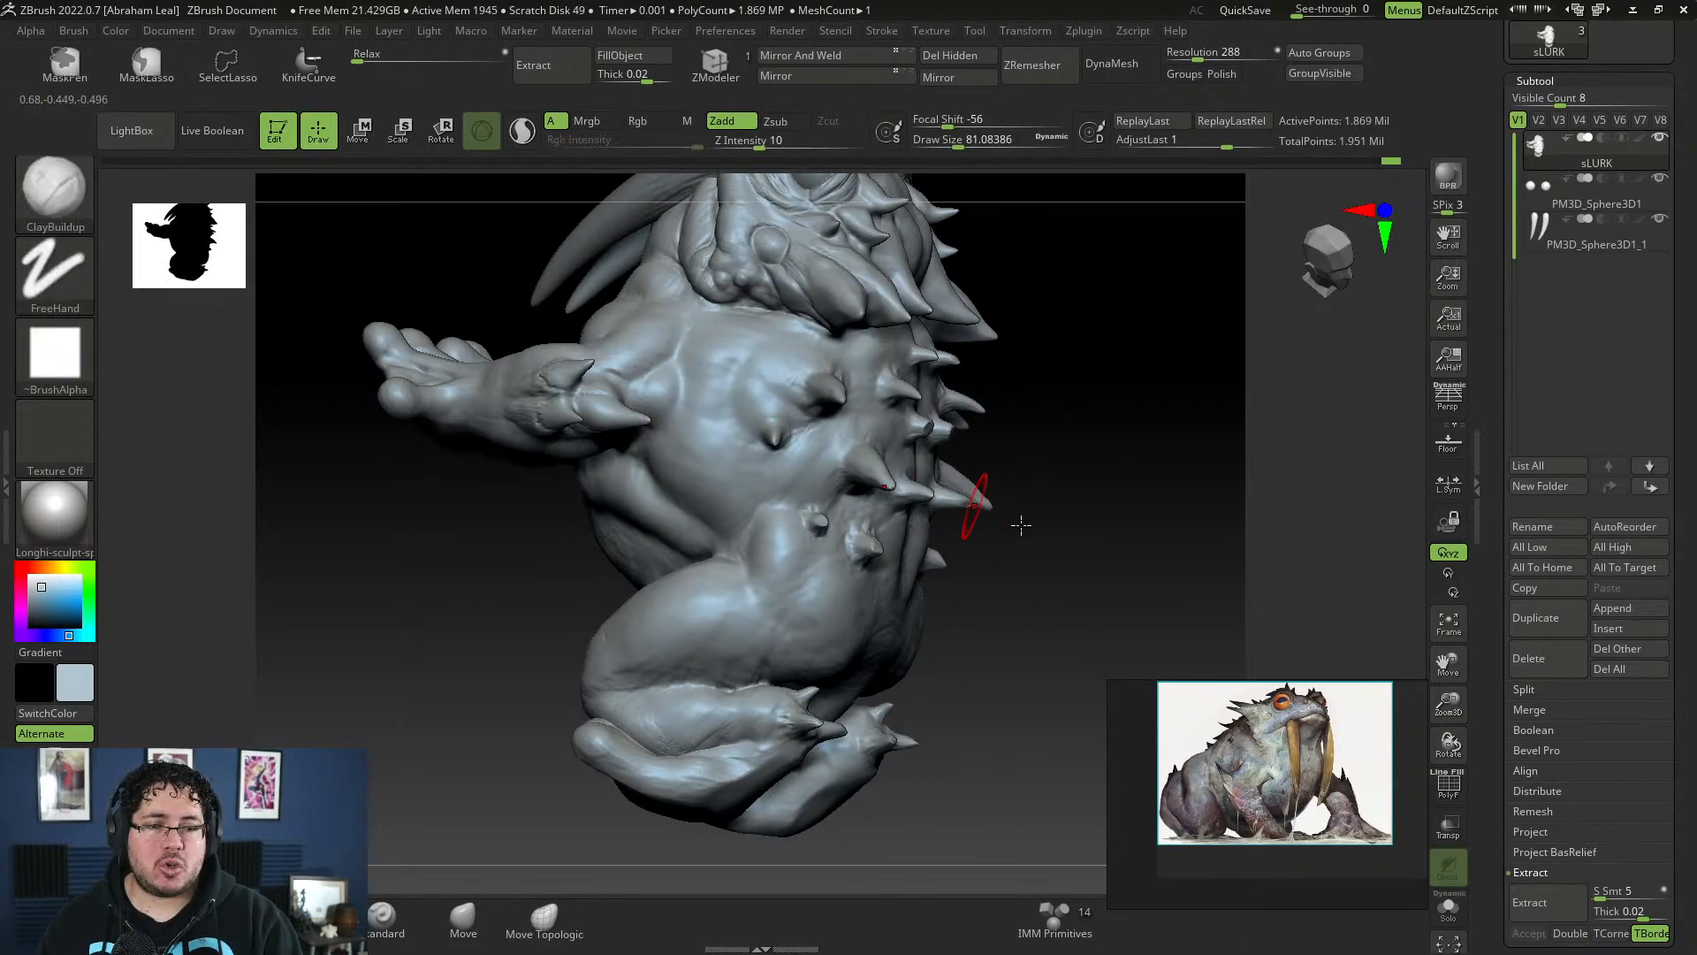
{"action": "mouse_move", "coordinate": [1015, 519]}
{"action": "left_mouse_down"}
{"action": "mouse_move", "coordinate": [1050, 549]}
{"action": "mouse_move", "coordinate": [994, 518]}
{"action": "left_mouse_up"}
- Build up skin folds between the spikes along the middle of the back and smooth them towards the spine
{"action": "left_click_drag", "start_coordinate": [1101, 489], "coordinate": [1137, 428], "text": "shift"}
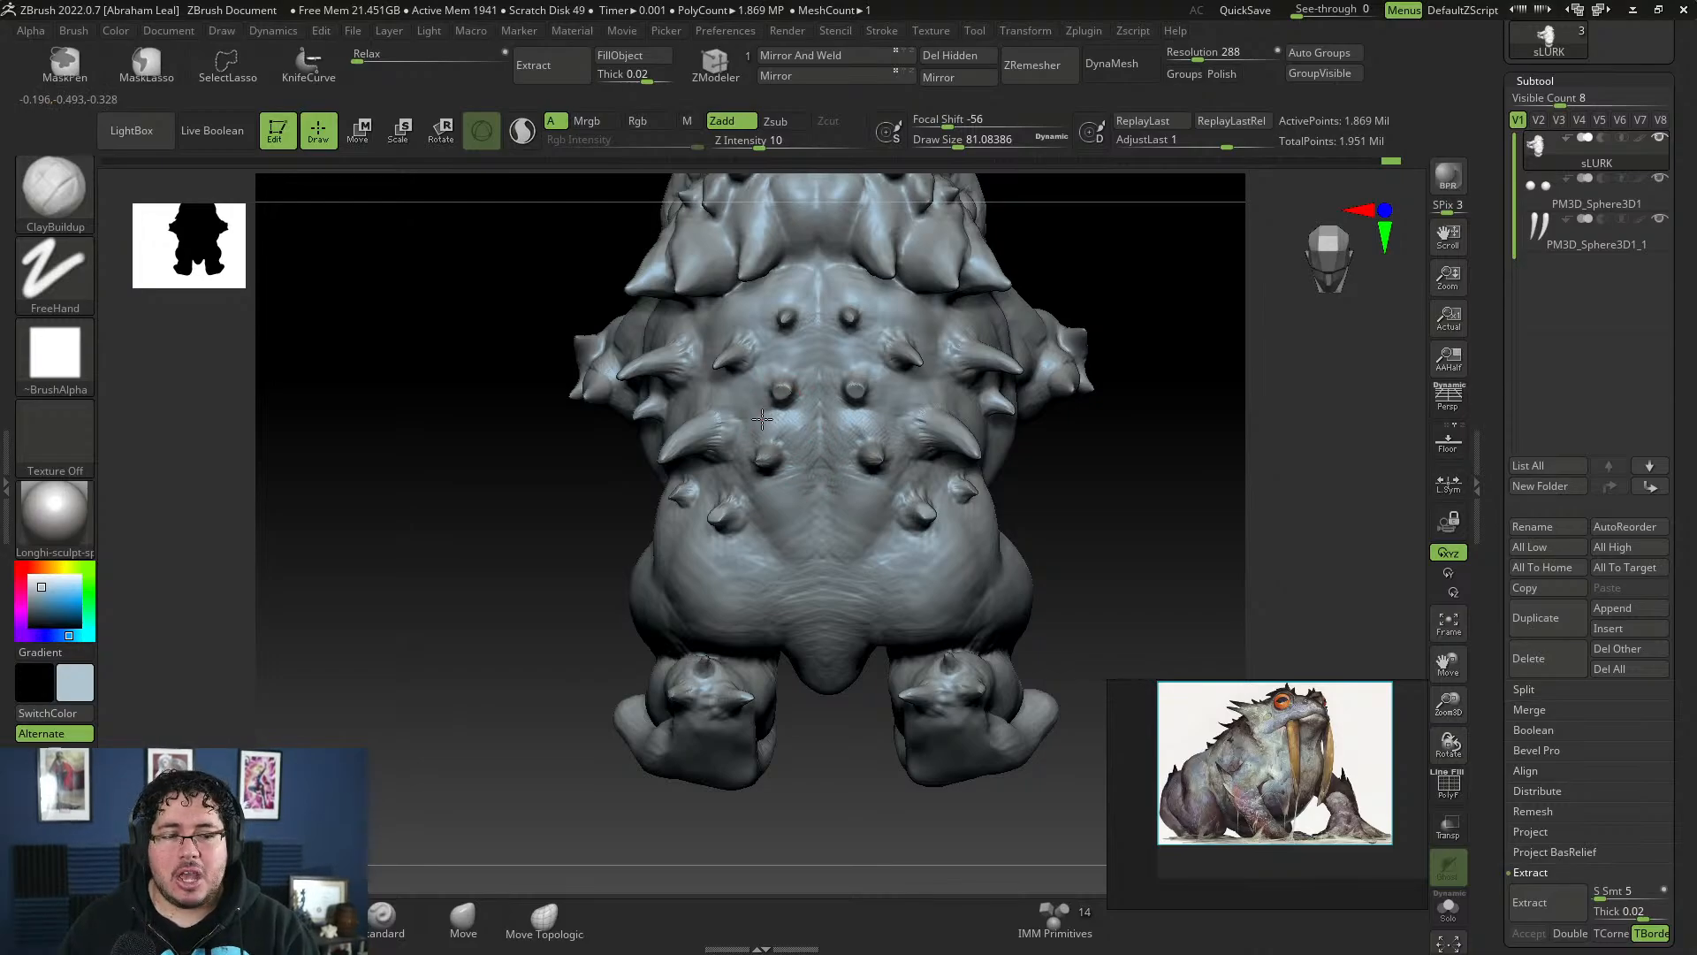
{"action": "left_click_drag", "start_coordinate": [1170, 284], "coordinate": [885, 371]}
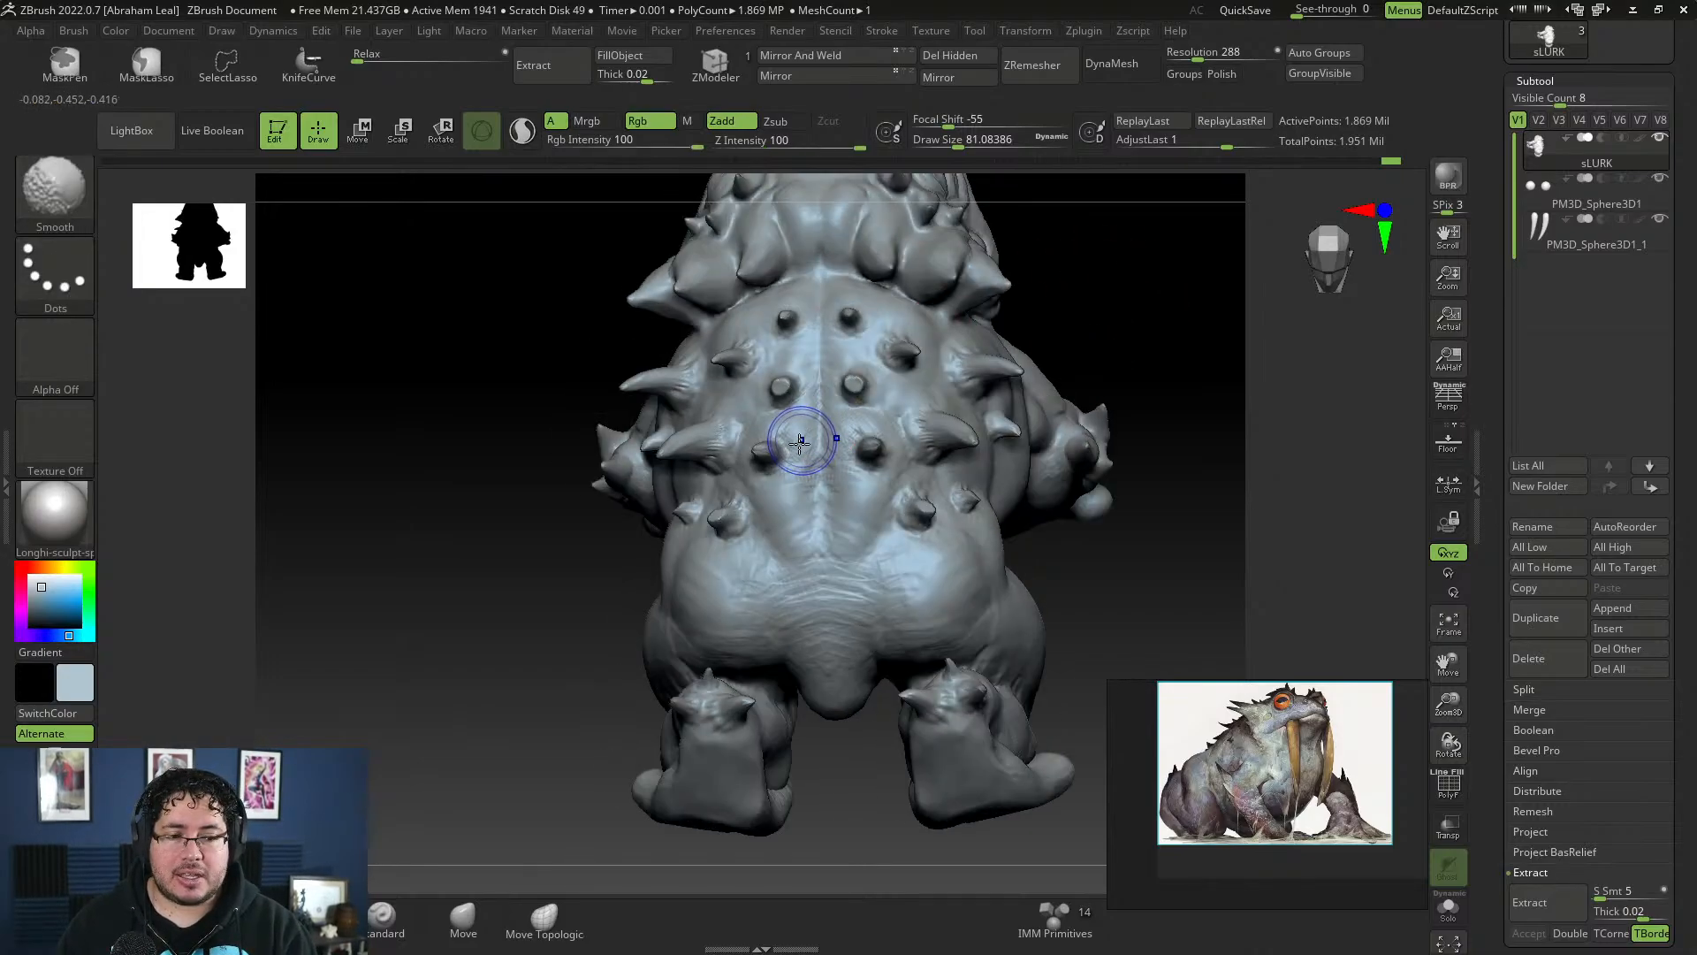
{"action": "mouse_move", "coordinate": [772, 428]}
{"action": "left_mouse_down", "text": "shift"}
{"action": "mouse_move", "coordinate": [720, 477]}
{"action": "mouse_move", "coordinate": [761, 495]}
{"action": "left_mouse_up", "text": "shift"}
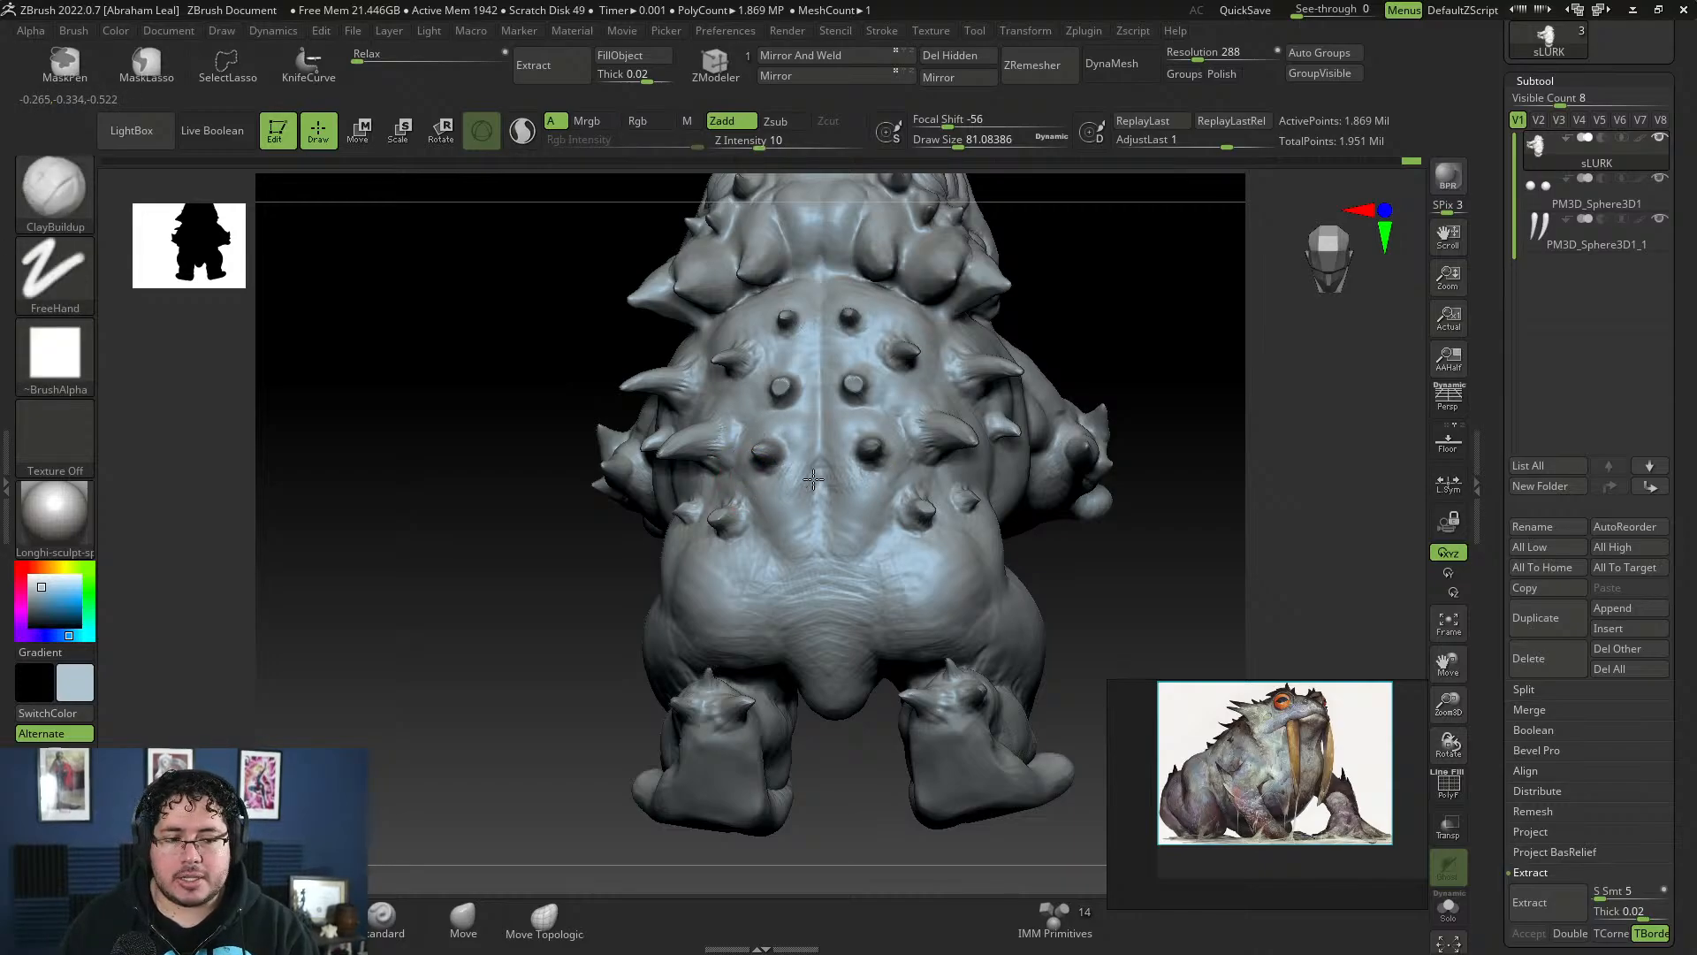
{"action": "key", "text": "shift"}
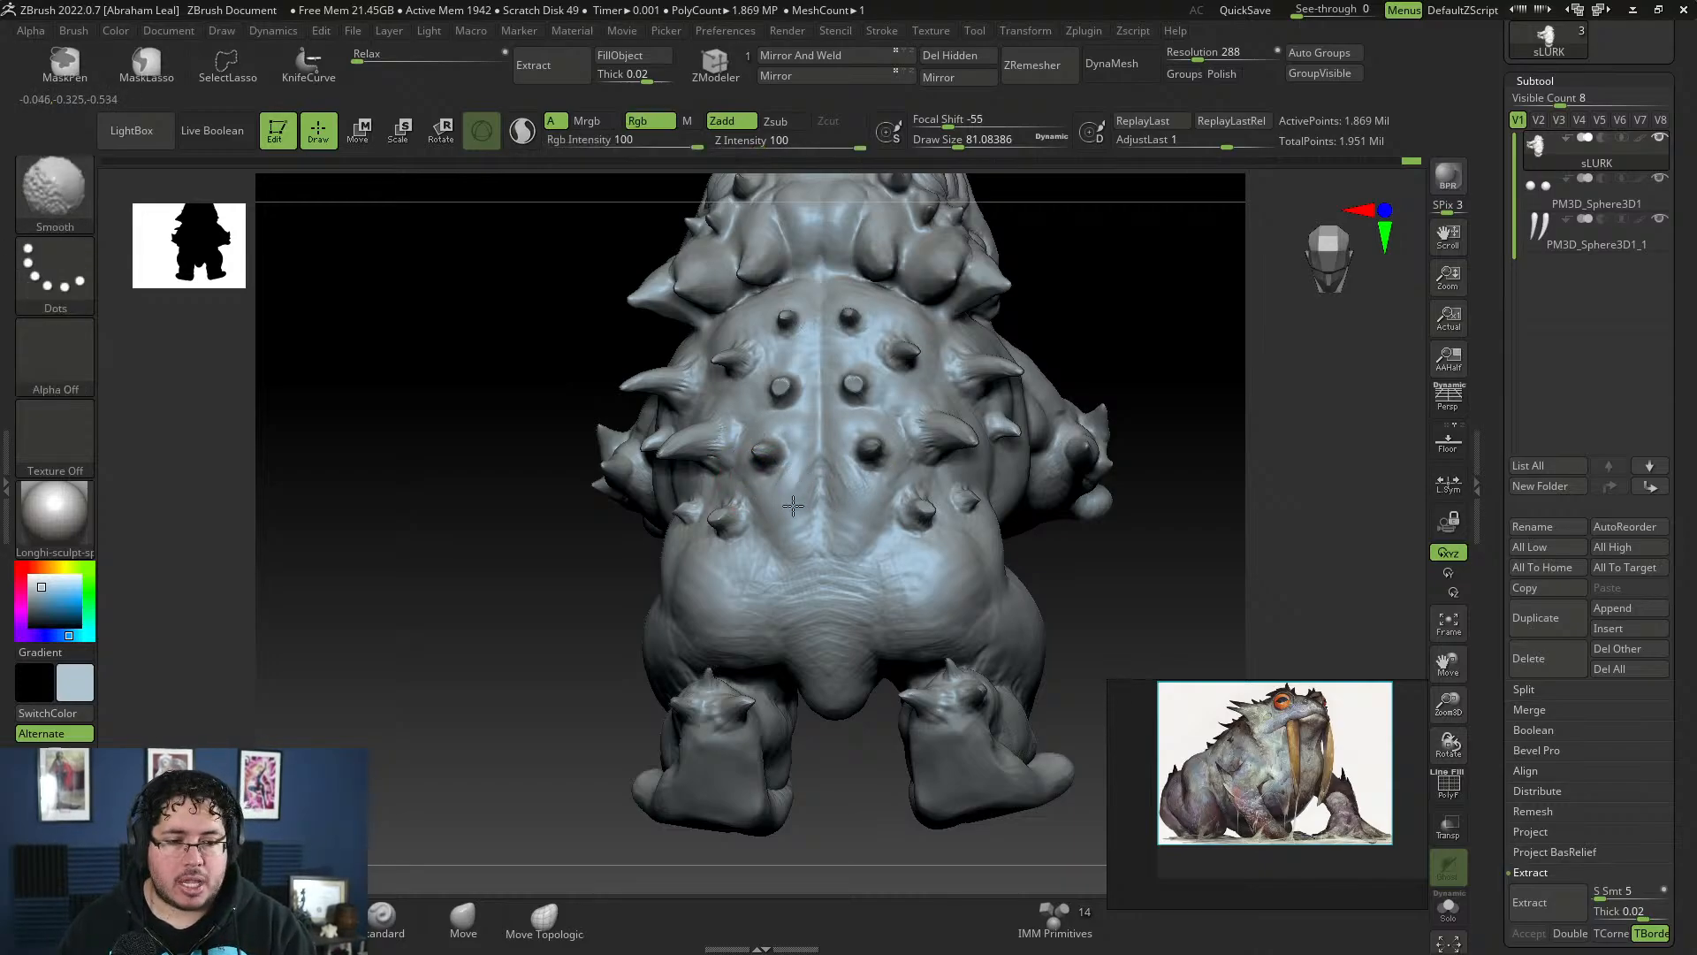
{"action": "left_click_drag", "start_coordinate": [797, 464], "coordinate": [785, 488], "text": "shift"}
- Build up the lower back above the tail stub with ClayBuildup and smooth the area at a draw size of about 99
{"action": "mouse_move", "coordinate": [1164, 374]}
{"action": "left_mouse_down", "text": "alt"}
{"action": "mouse_move", "coordinate": [1175, 279]}
{"action": "mouse_move", "coordinate": [1194, 272]}
{"action": "left_mouse_up", "text": "alt"}
{"action": "mouse_move", "coordinate": [709, 513]}
{"action": "left_mouse_down", "text": "shift"}
{"action": "mouse_move", "coordinate": [707, 476]}
{"action": "mouse_move", "coordinate": [814, 486]}
{"action": "mouse_move", "coordinate": [795, 545]}
{"action": "left_mouse_up", "text": "shift"}
{"action": "key", "text": "shift"}
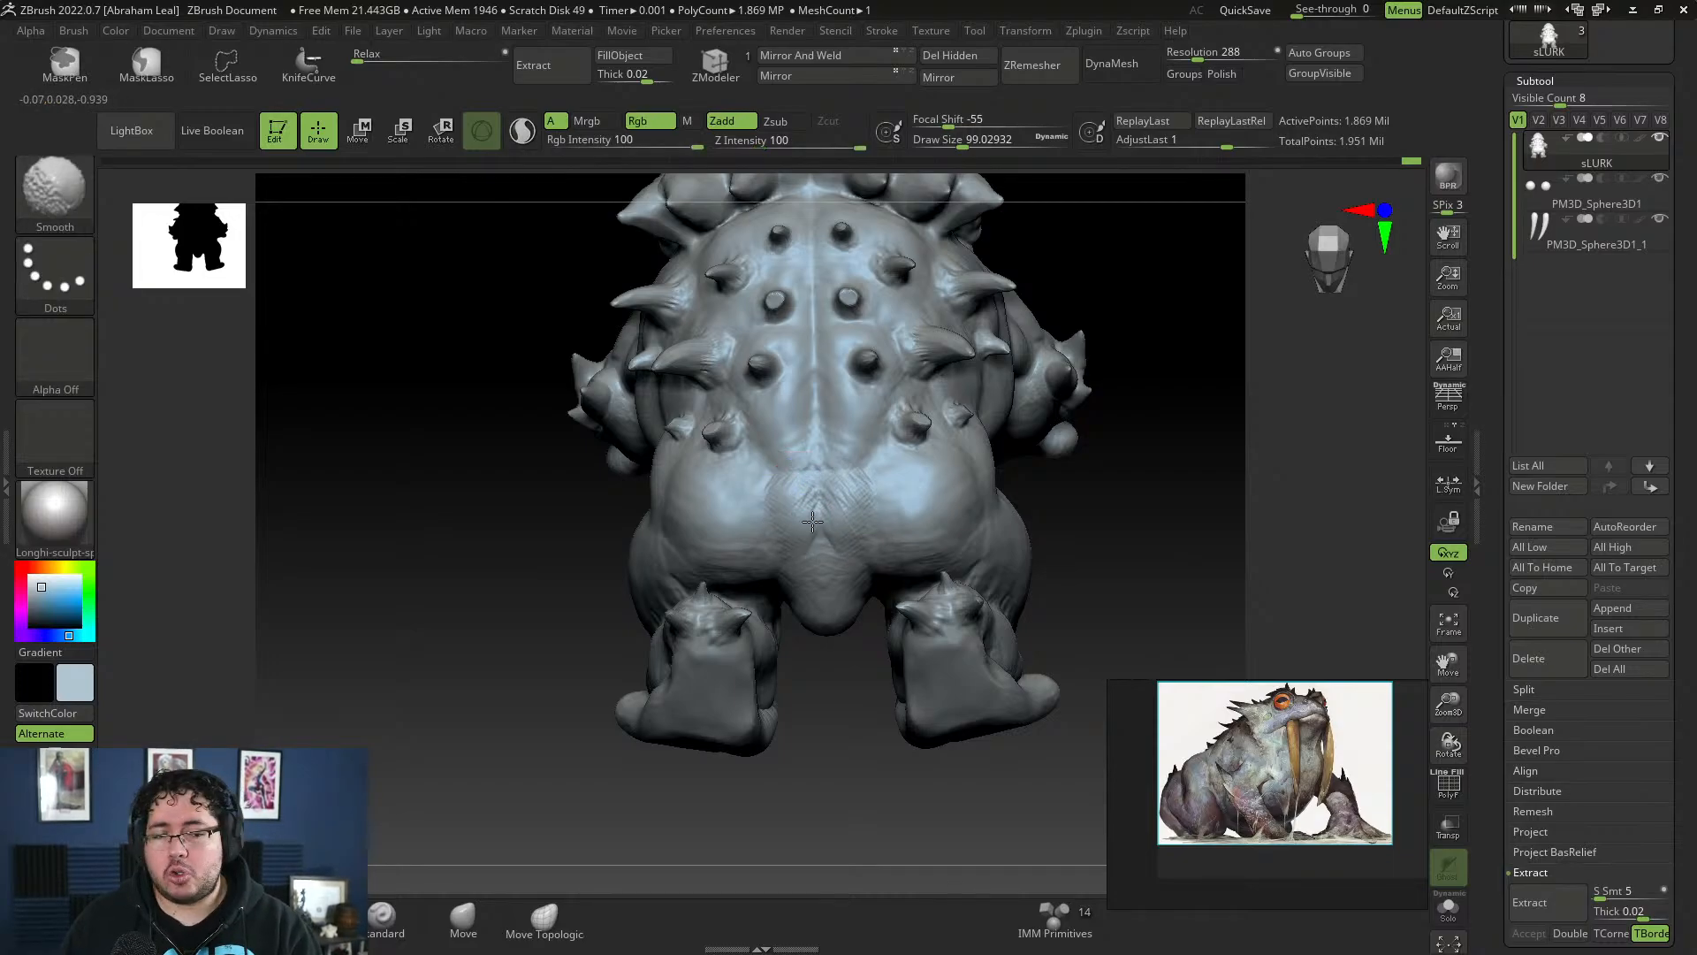
{"action": "left_click_drag", "start_coordinate": [761, 546], "coordinate": [763, 509], "text": "shift"}
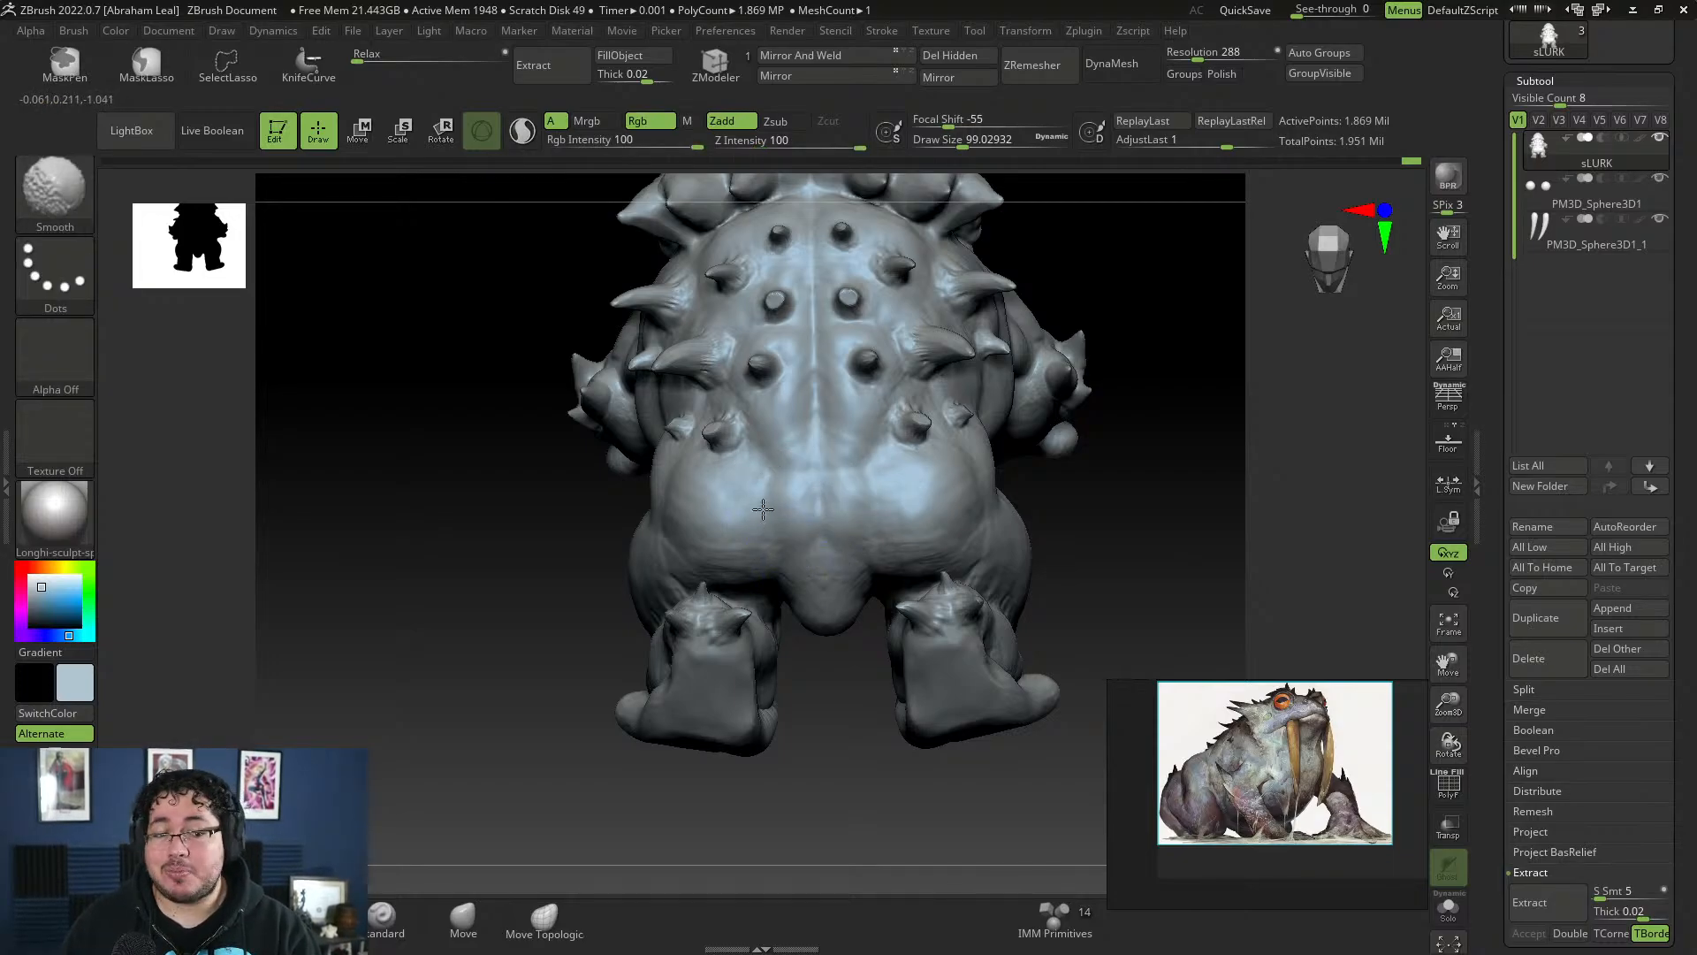
- Flatten the tail stub between the hind legs with the TrimDynamic brush
{"action": "left_click_drag", "start_coordinate": [1086, 465], "coordinate": [1095, 376]}
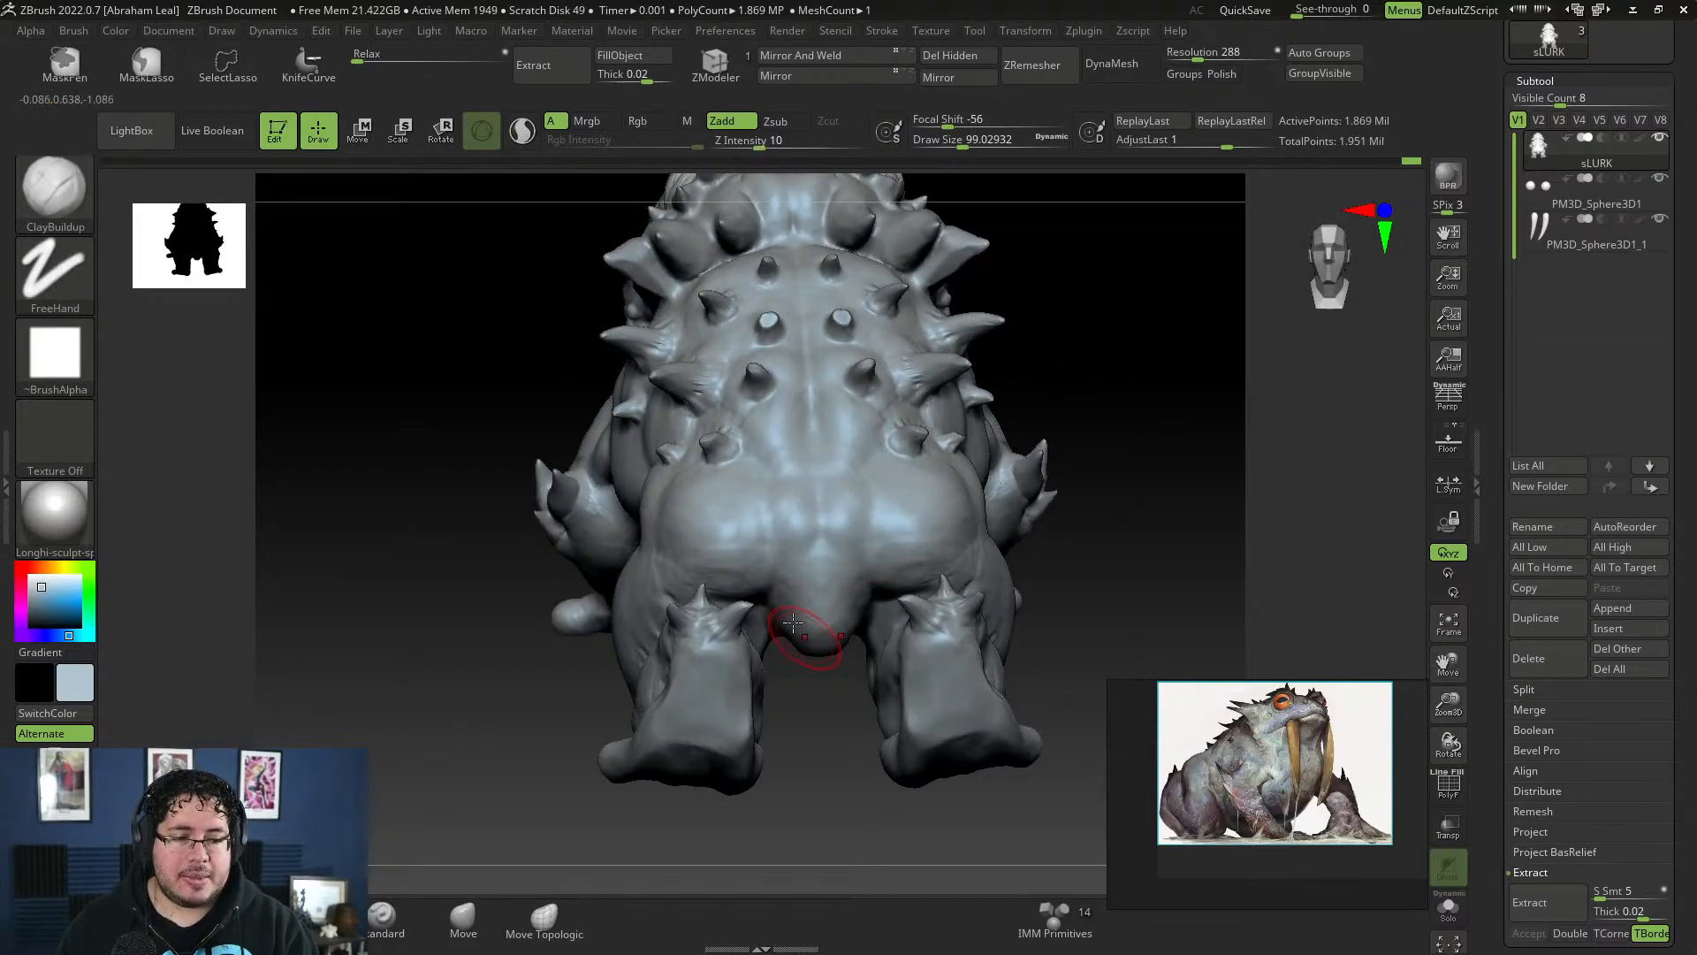
{"action": "left_click_drag", "start_coordinate": [836, 762], "coordinate": [829, 527]}
{"action": "key", "text": "b"}
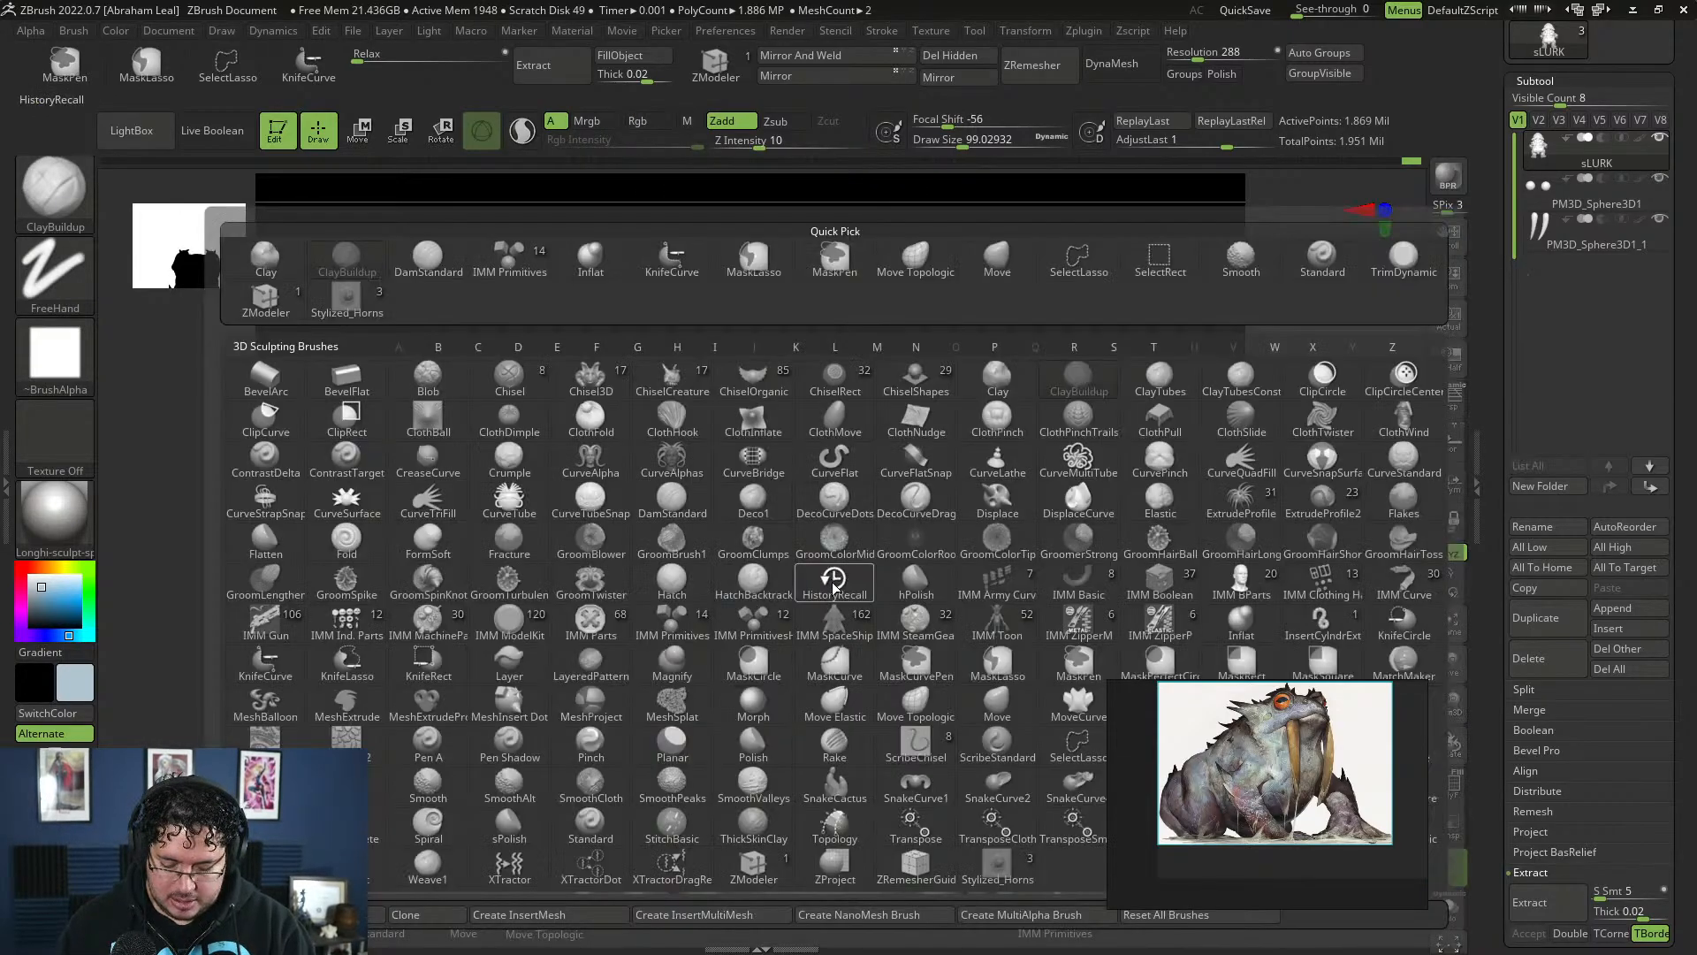
{"action": "key", "text": "t"}
{"action": "key", "text": "d"}
{"action": "left_click_drag", "start_coordinate": [804, 634], "coordinate": [808, 671]}
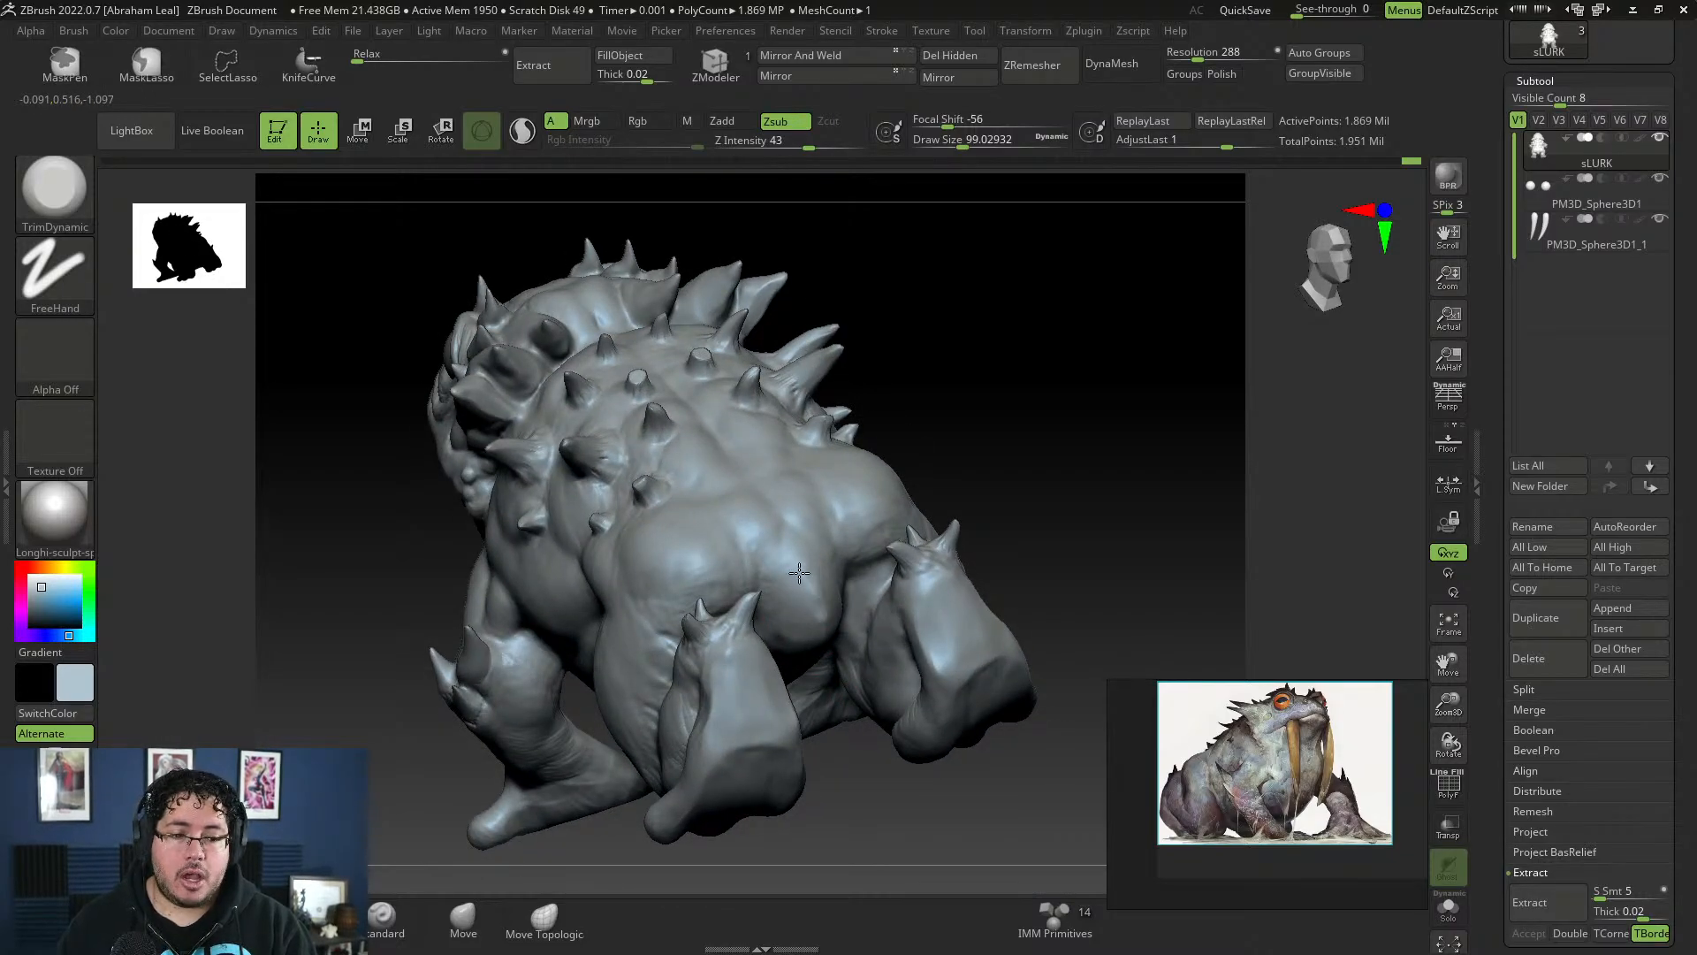
- Build up fleshy volume on the rump above the hind feet using ClayBuildup at a draw size of about 123
{"action": "mouse_move", "coordinate": [797, 595]}
{"action": "right_mouse_down"}
{"action": "mouse_move", "coordinate": [853, 599]}
{"action": "mouse_move", "coordinate": [1102, 314]}
{"action": "mouse_move", "coordinate": [824, 592]}
{"action": "mouse_move", "coordinate": [848, 508]}
{"action": "mouse_move", "coordinate": [1113, 364]}
{"action": "mouse_move", "coordinate": [872, 474]}
{"action": "right_mouse_up"}
{"action": "key", "text": "b"}
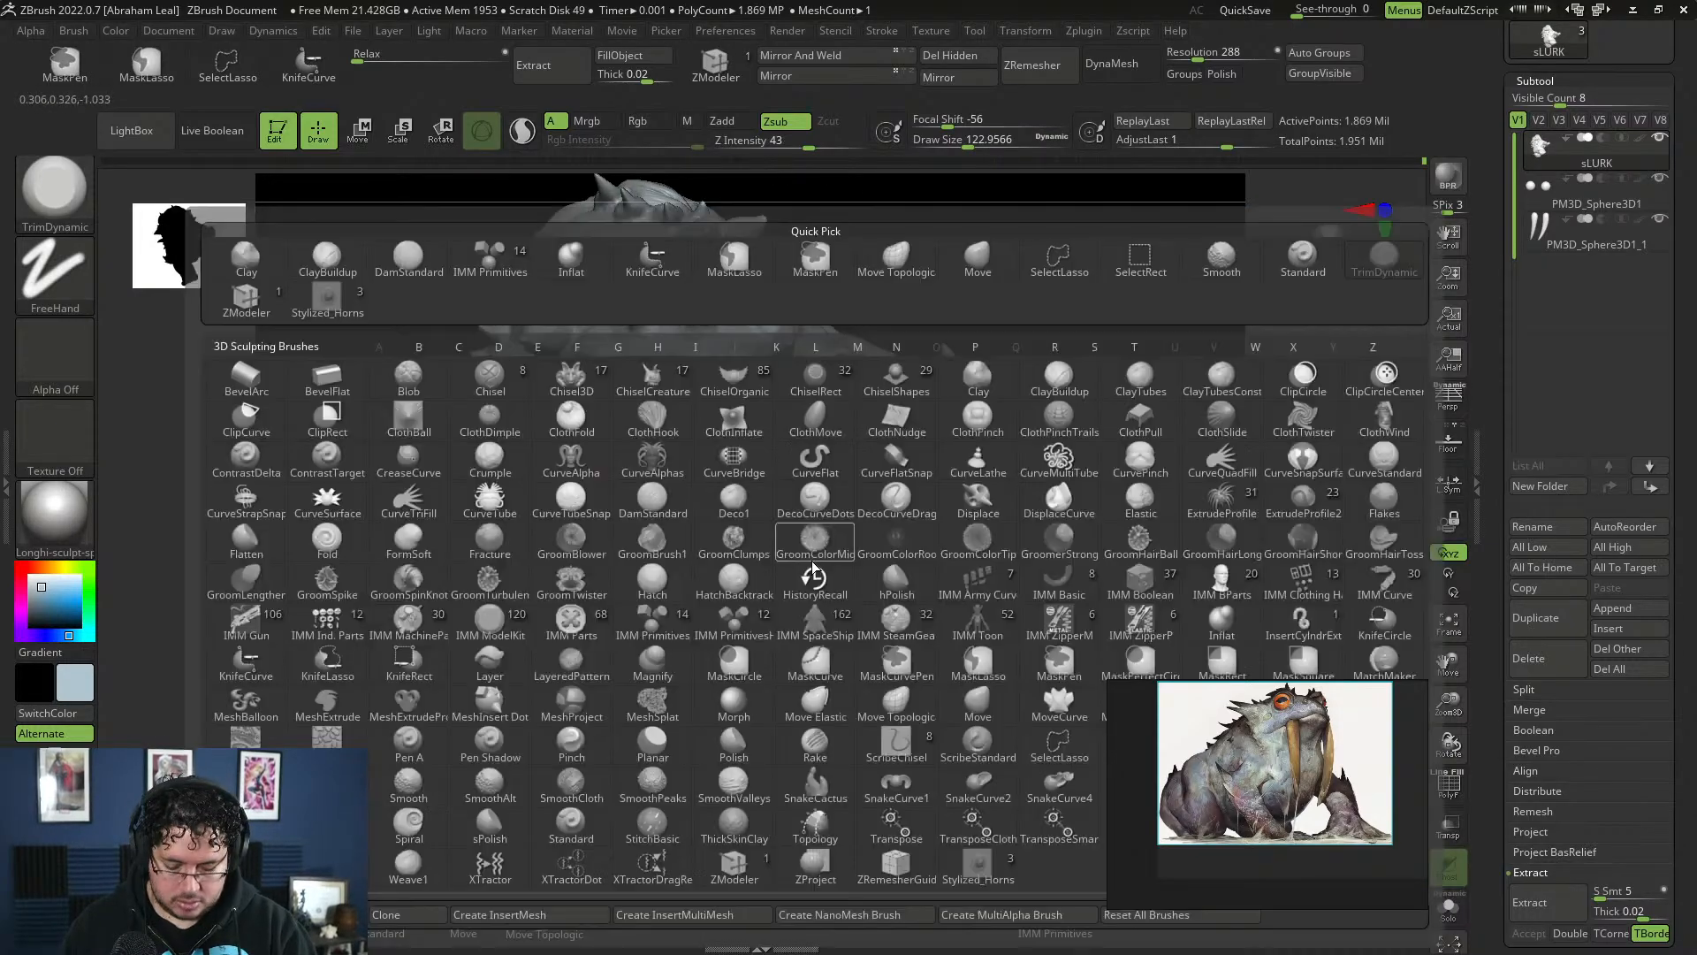
{"action": "key", "text": "c"}
{"action": "key", "text": "b"}
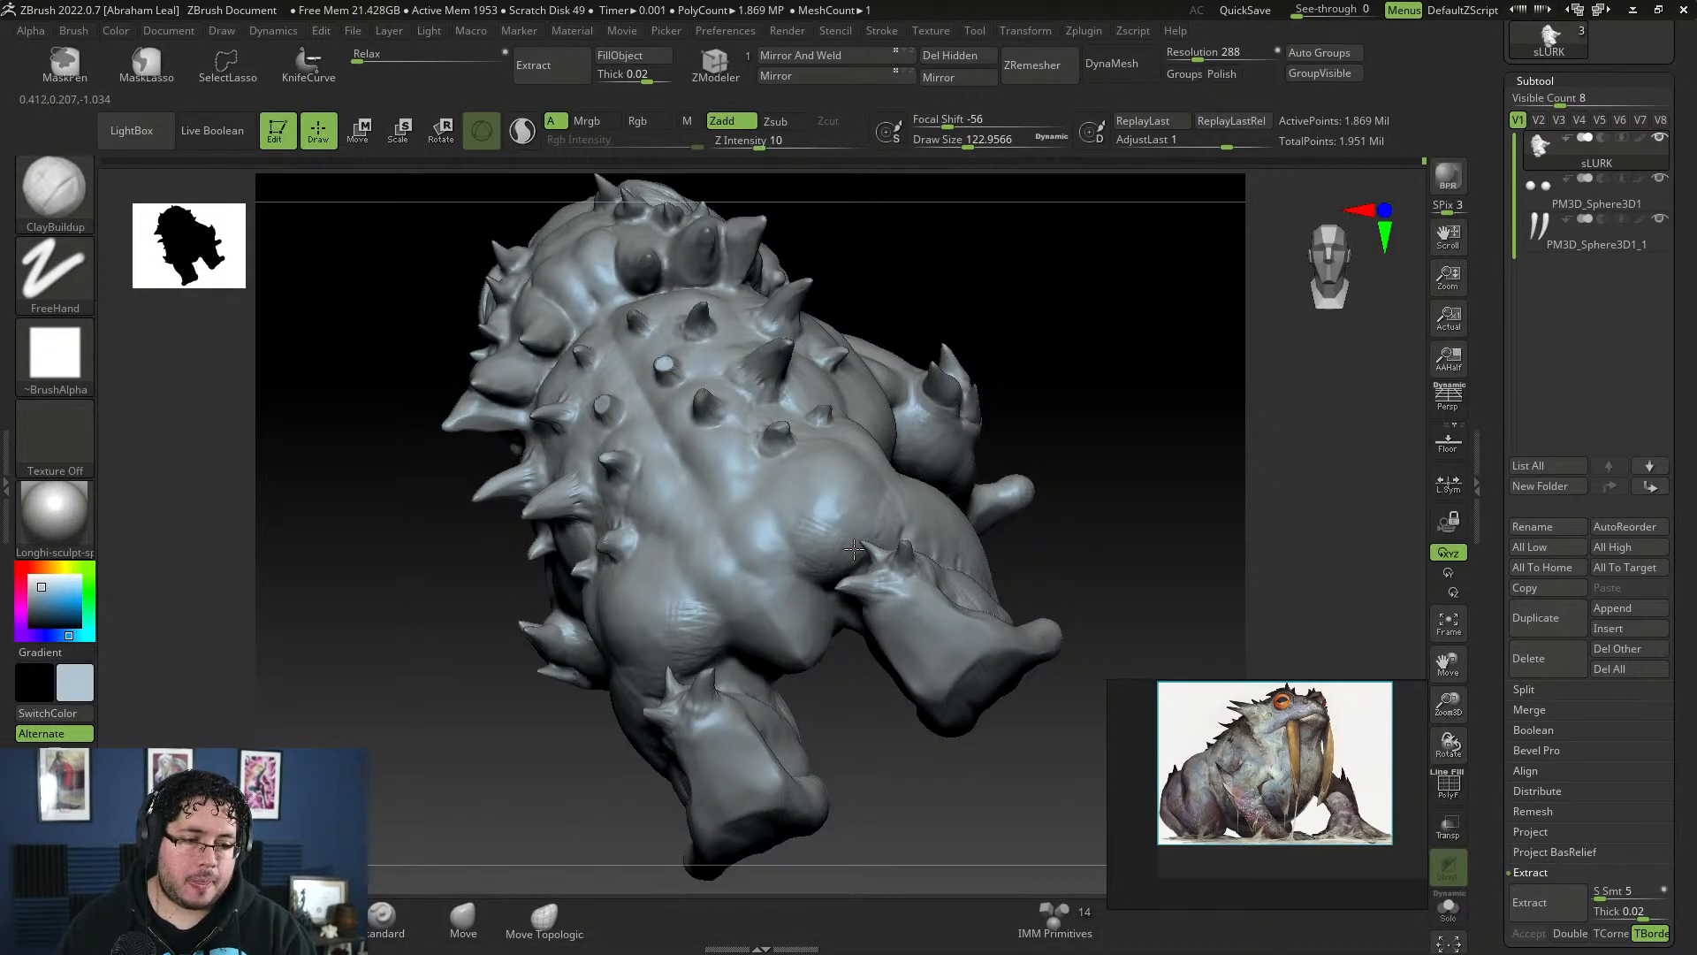
{"action": "right_click_drag", "start_coordinate": [1019, 353], "coordinate": [879, 473]}
- Carve creases around the rump fold with DamStandard at a draw size of about 85 and soften them
{"action": "key", "text": "b"}
{"action": "key", "text": "d"}
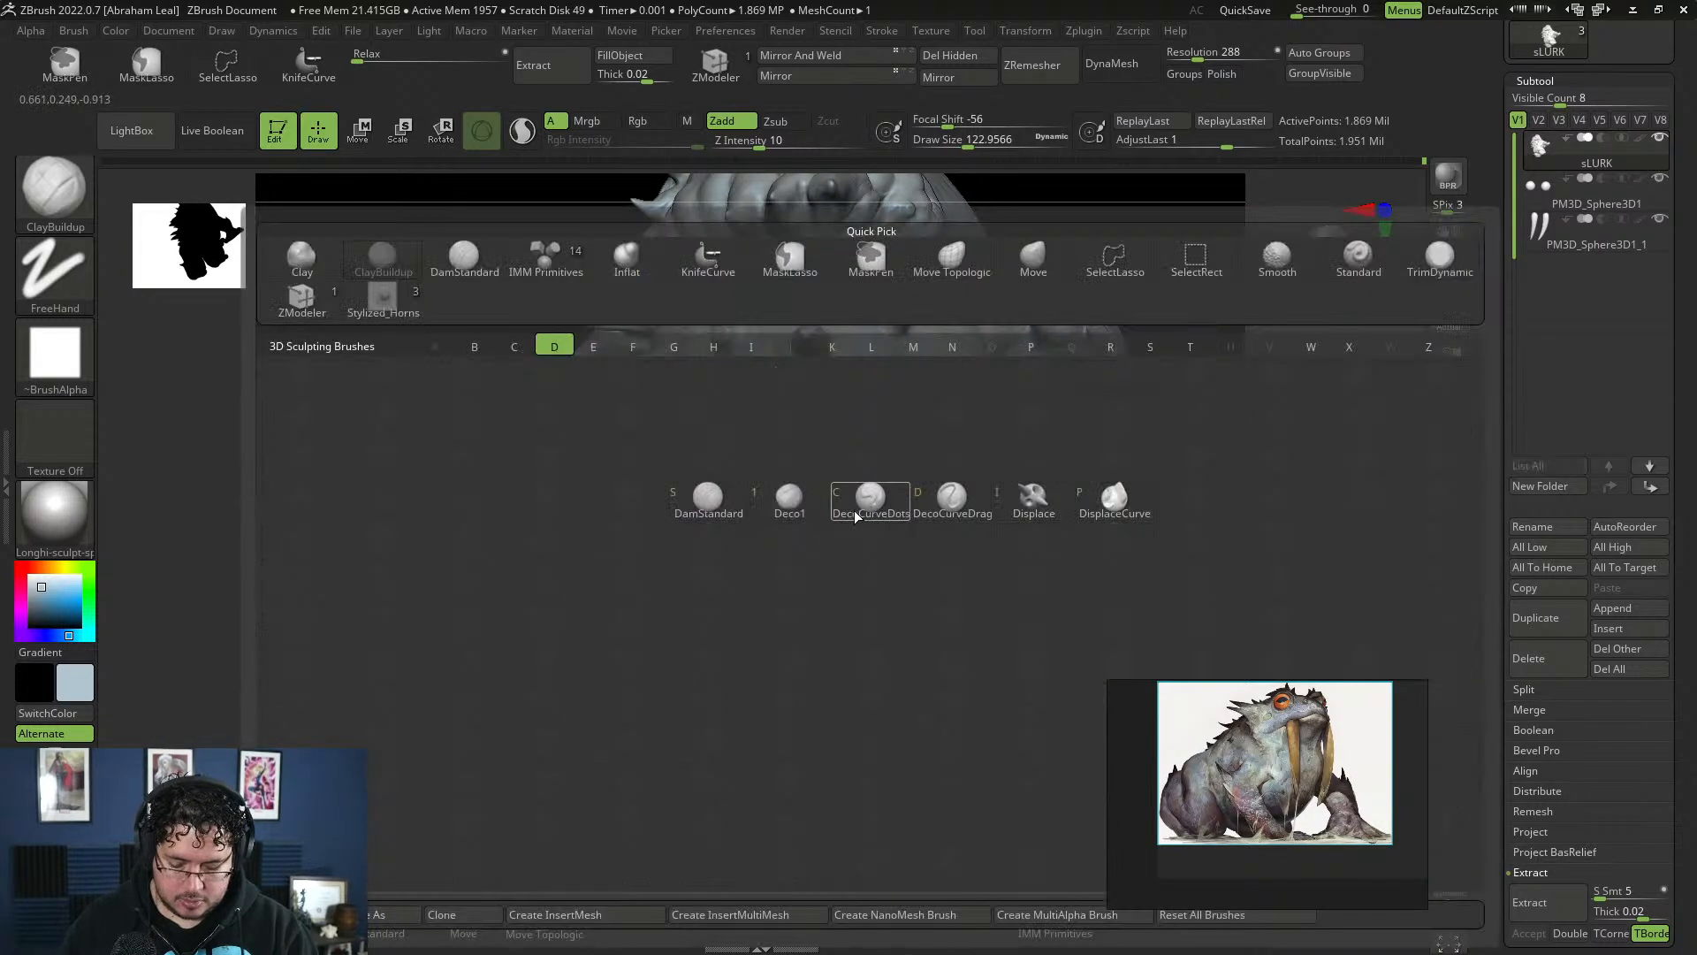
{"action": "key", "text": "s"}
{"action": "key", "text": "space"}
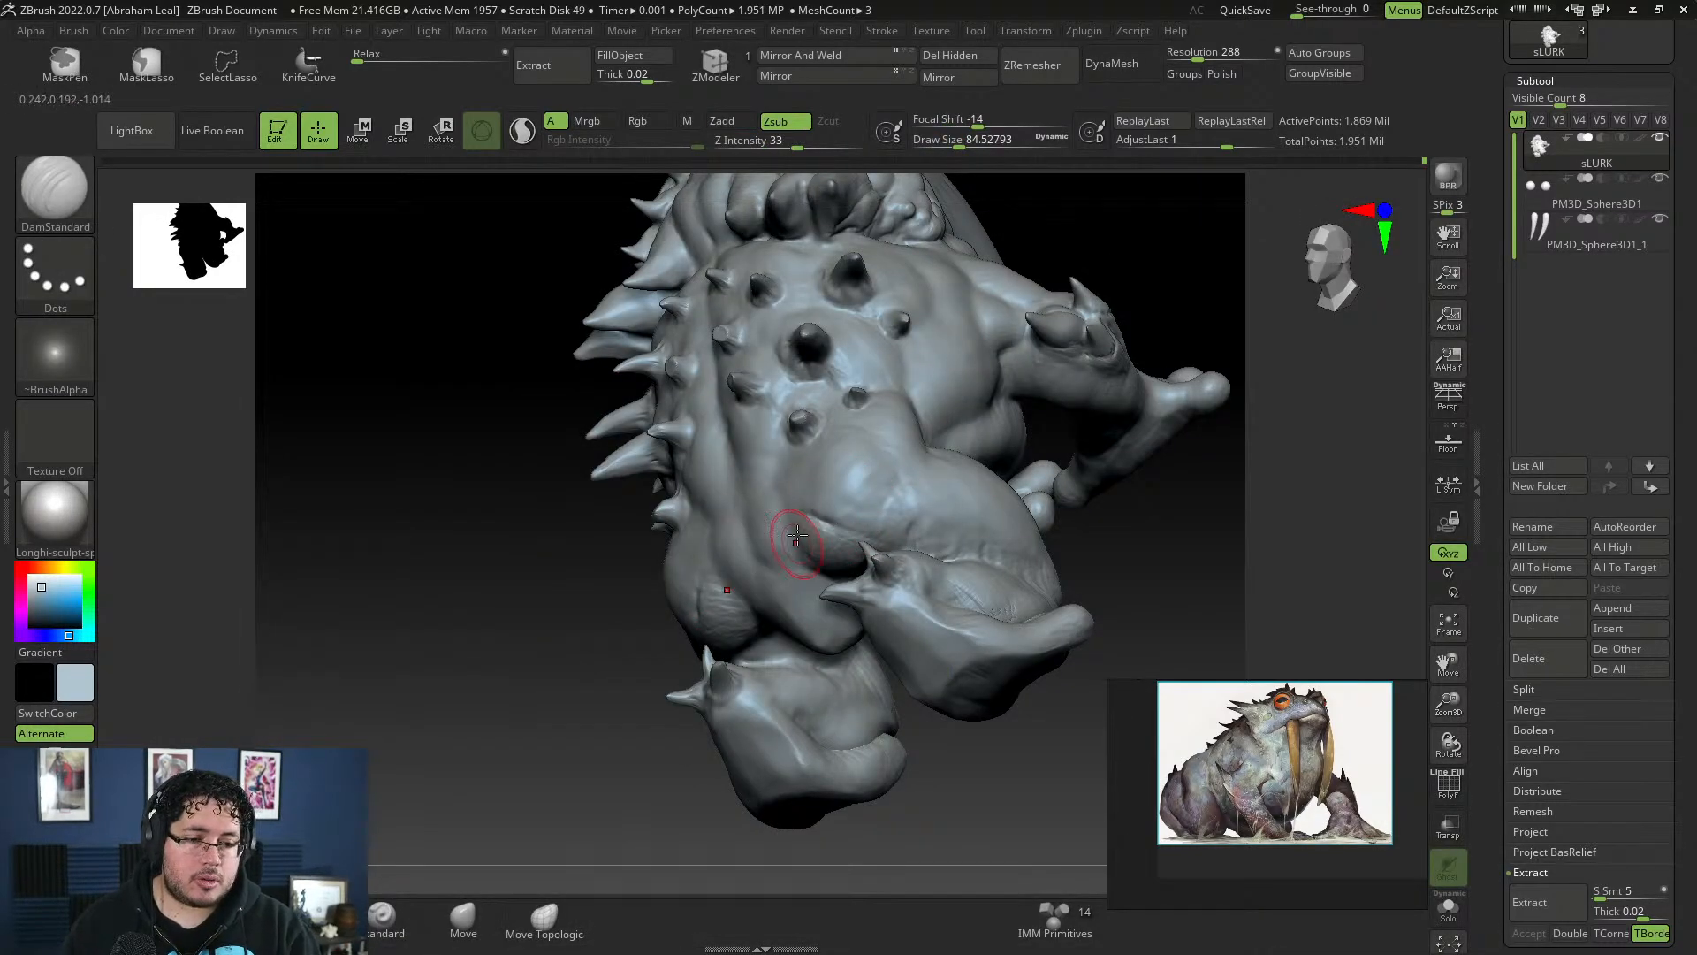
{"action": "key", "text": "shift"}
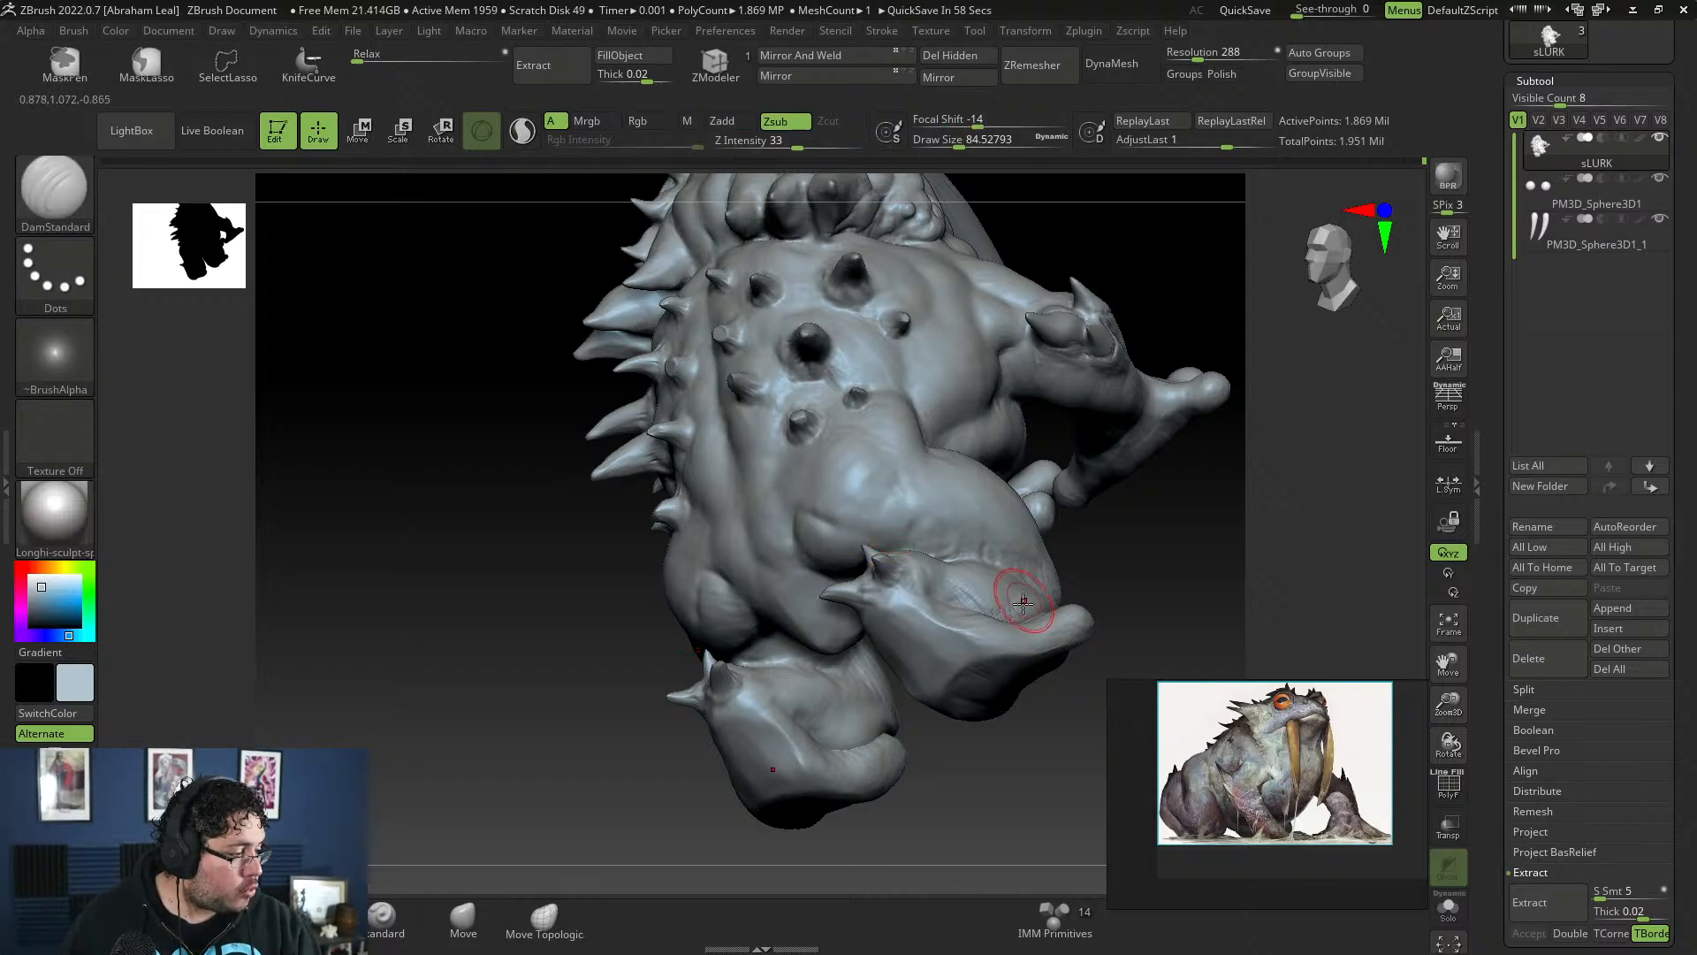
- Carve DamStandard creases across the hip below the small rear spikes and smooth them into the thigh
{"action": "left_click_drag", "start_coordinate": [1099, 527], "coordinate": [909, 479]}
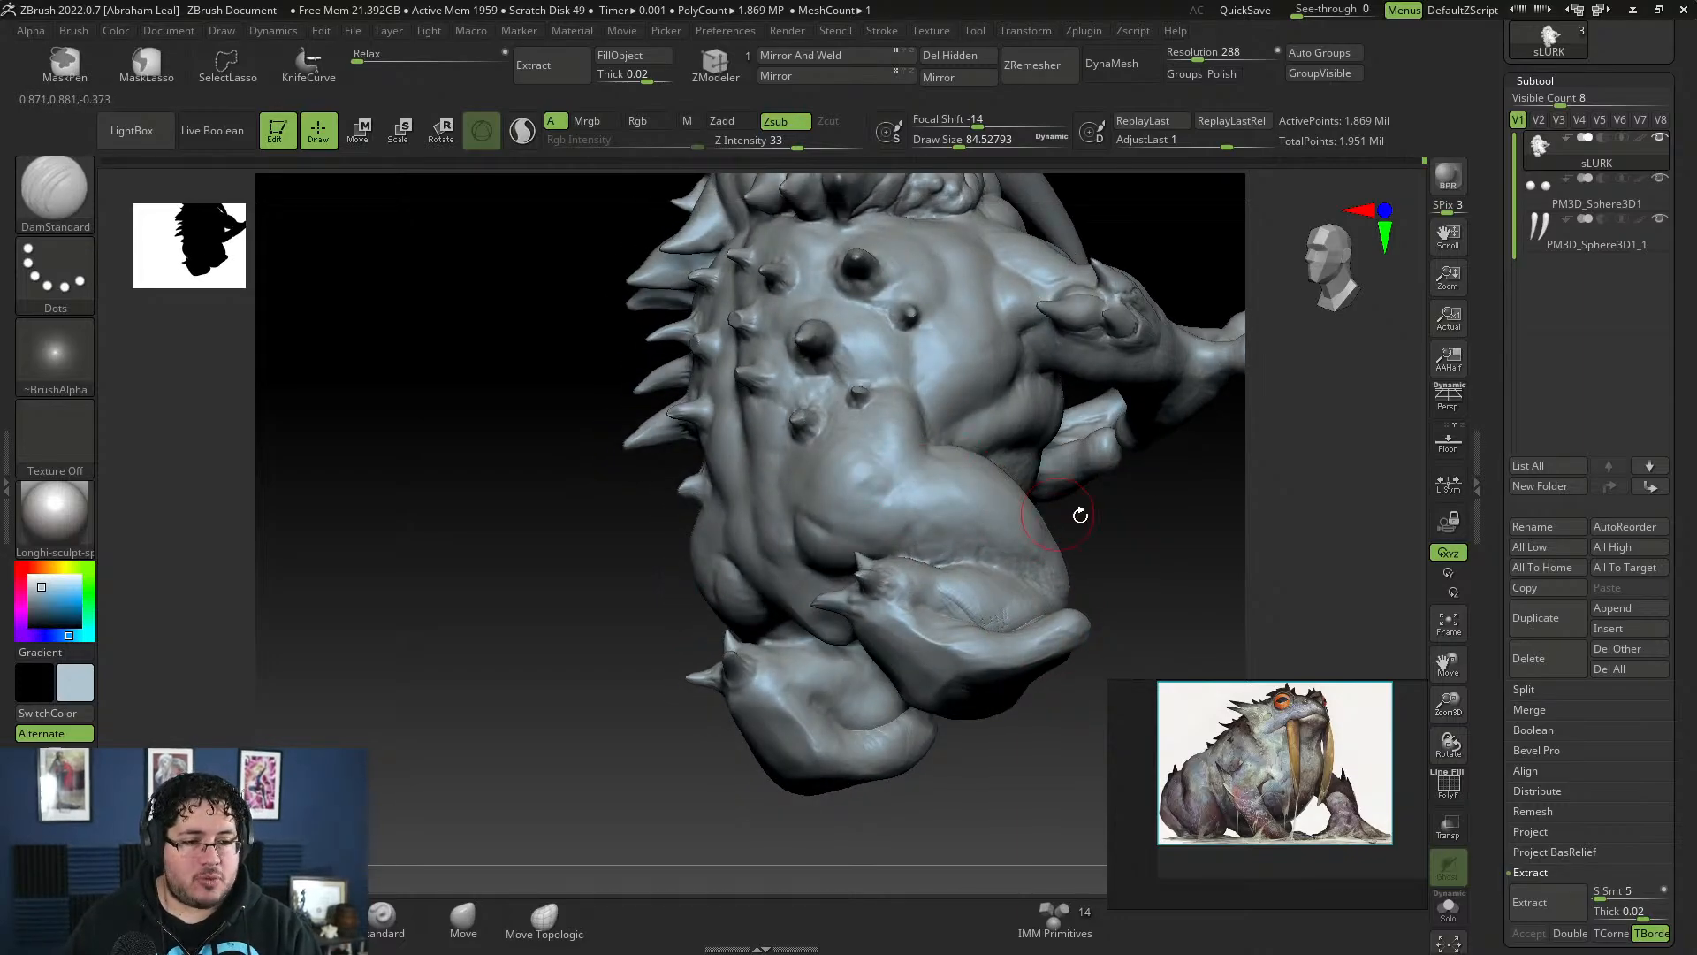
{"action": "left_click_drag", "start_coordinate": [1080, 515], "coordinate": [1110, 550]}
{"action": "left_click_drag", "start_coordinate": [856, 428], "coordinate": [888, 471]}
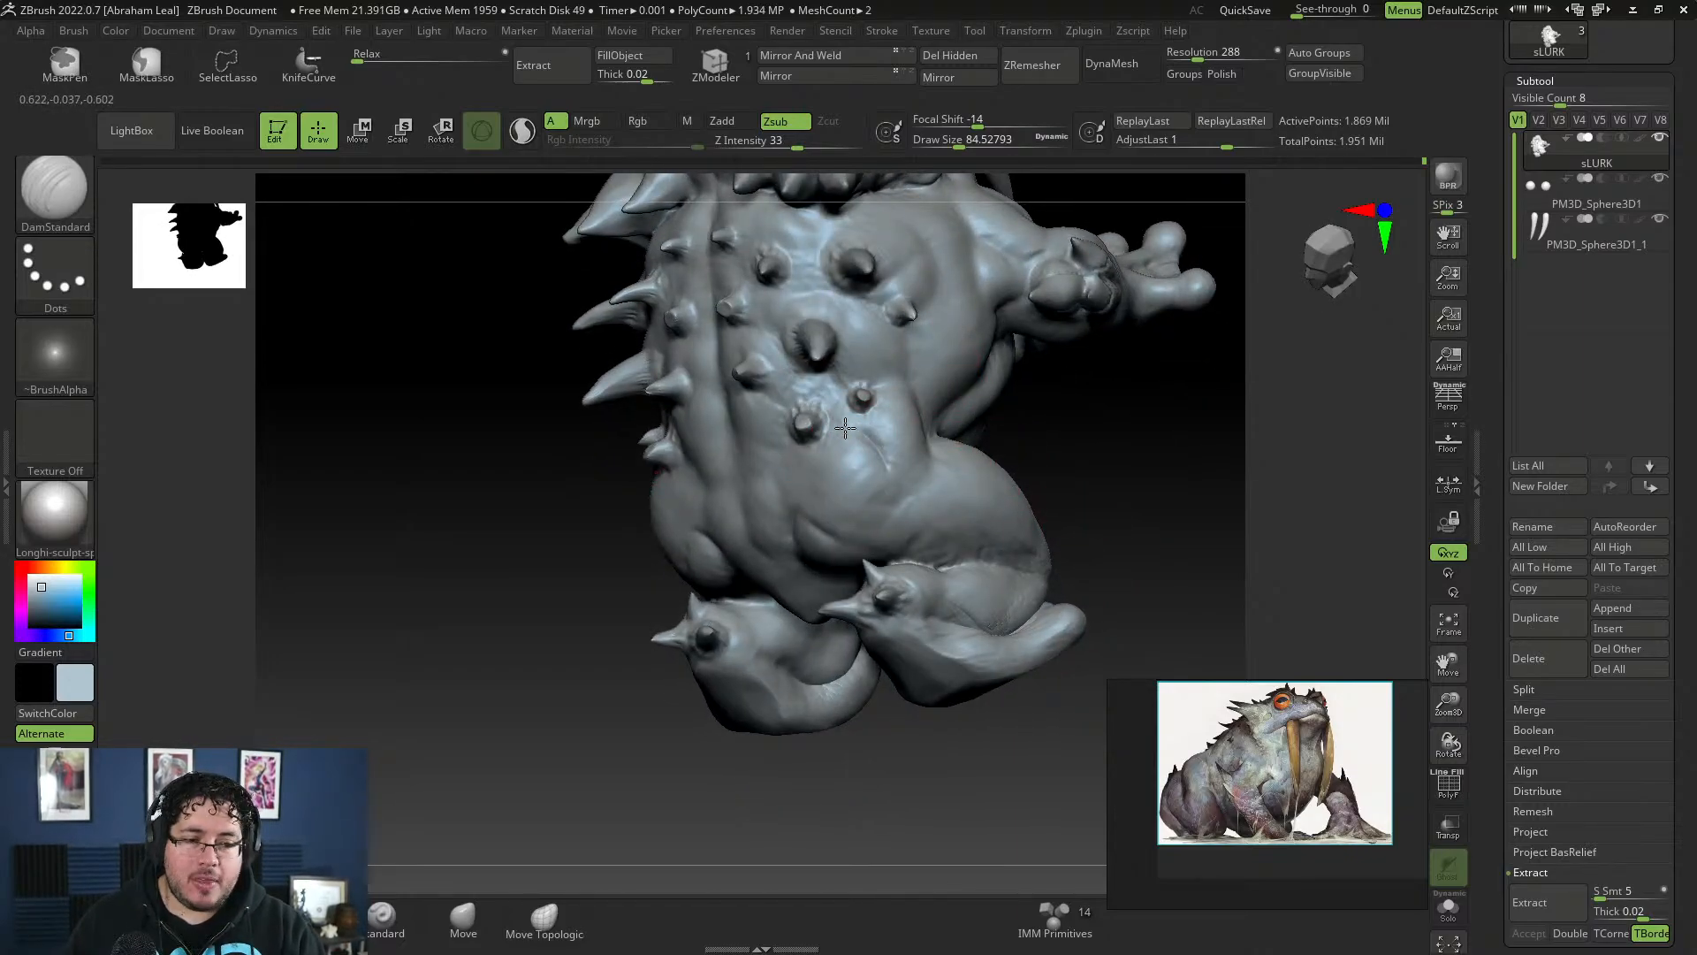
{"action": "right_click_drag", "start_coordinate": [947, 477], "coordinate": [911, 438]}
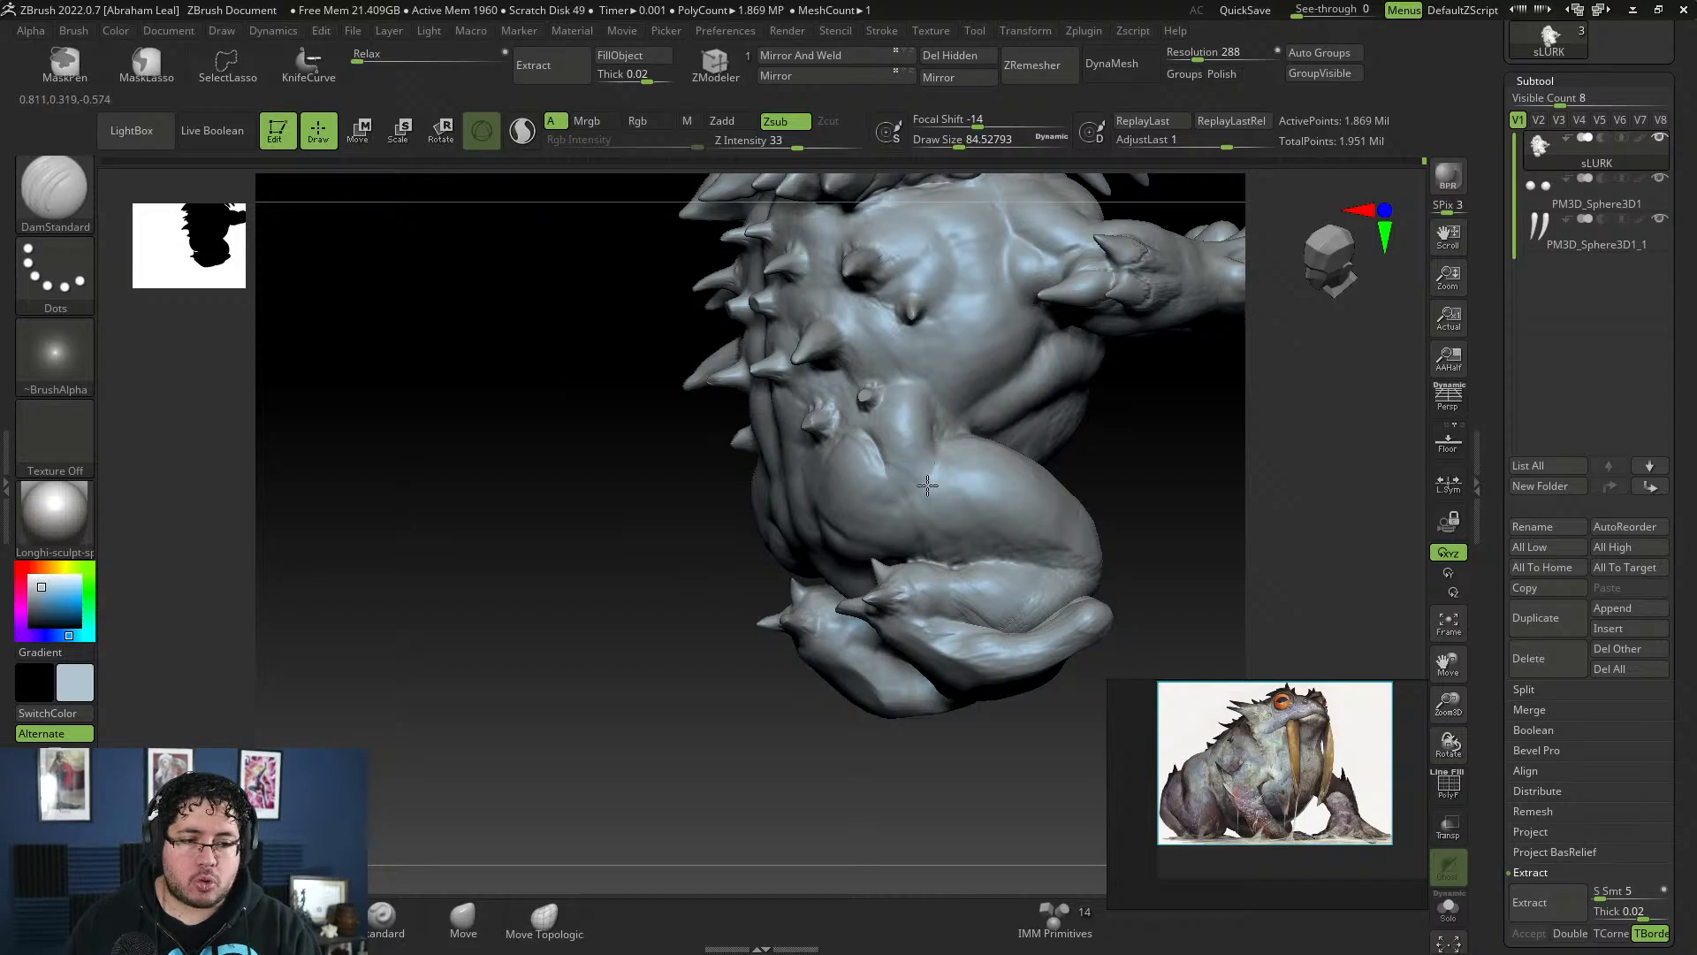
{"action": "key", "text": "shift"}
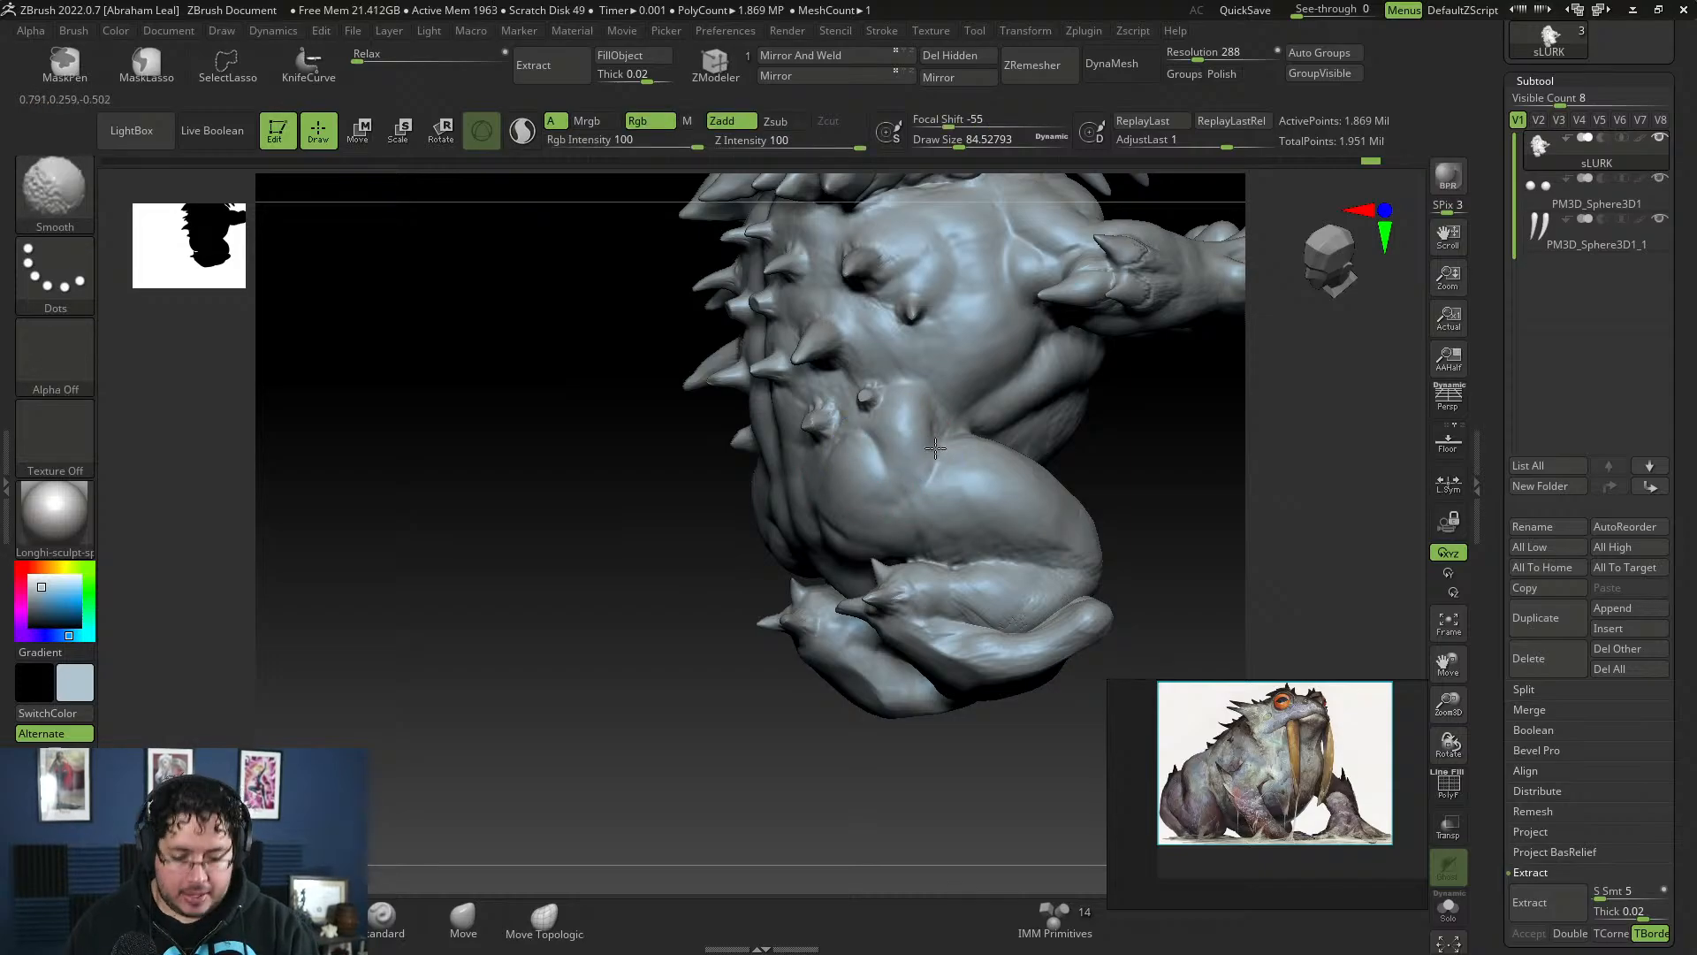
- Build up the fleshy mass on the rear hip with ClayBuildup at a draw size of about 99 and smooth it
{"action": "right_click_drag", "start_coordinate": [739, 625], "coordinate": [822, 522]}
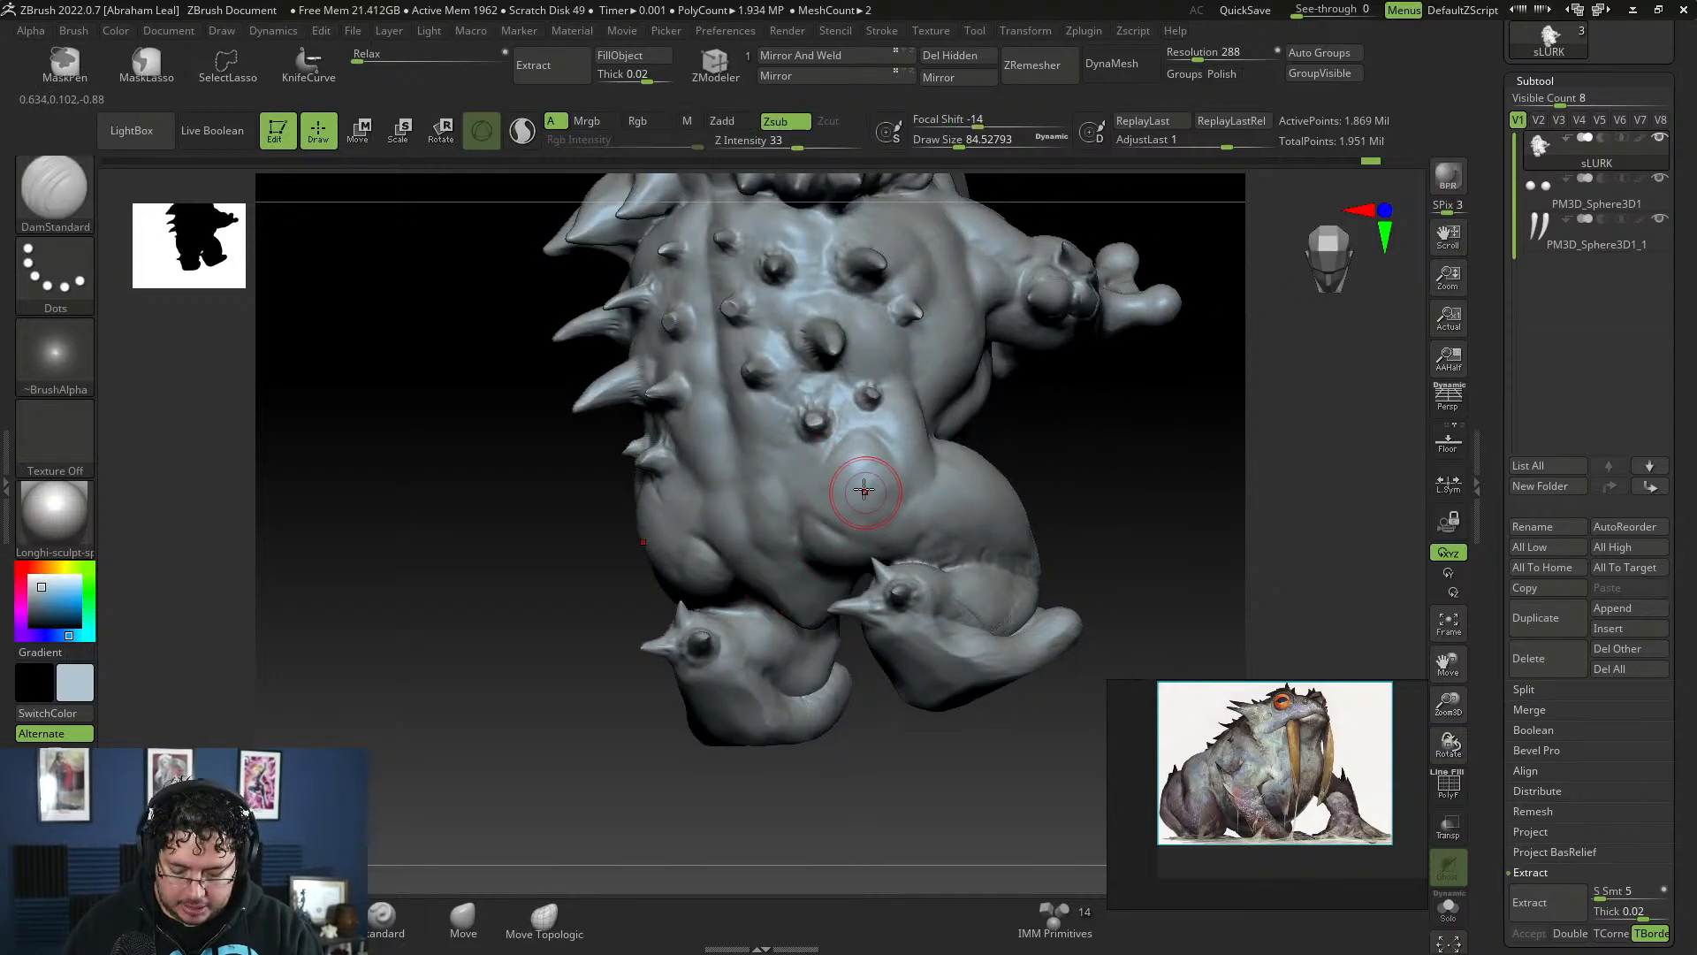
{"action": "key", "text": "space"}
{"action": "left_click_drag", "start_coordinate": [855, 475], "coordinate": [859, 475]}
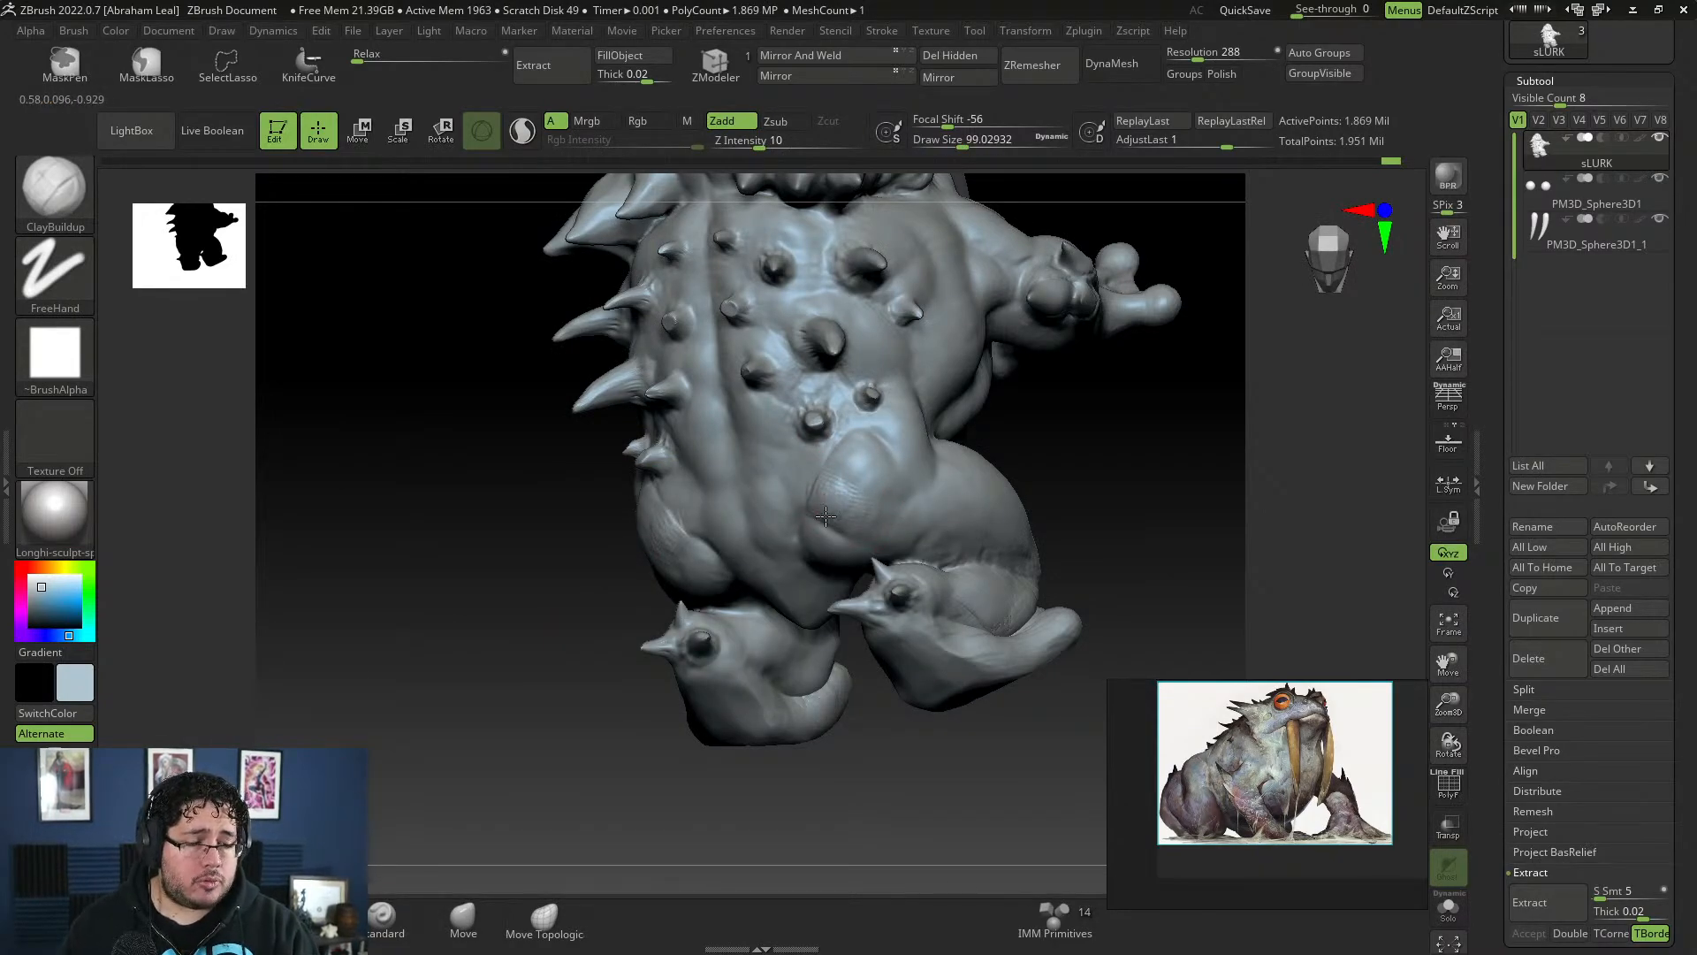
{"action": "key", "text": "shift"}
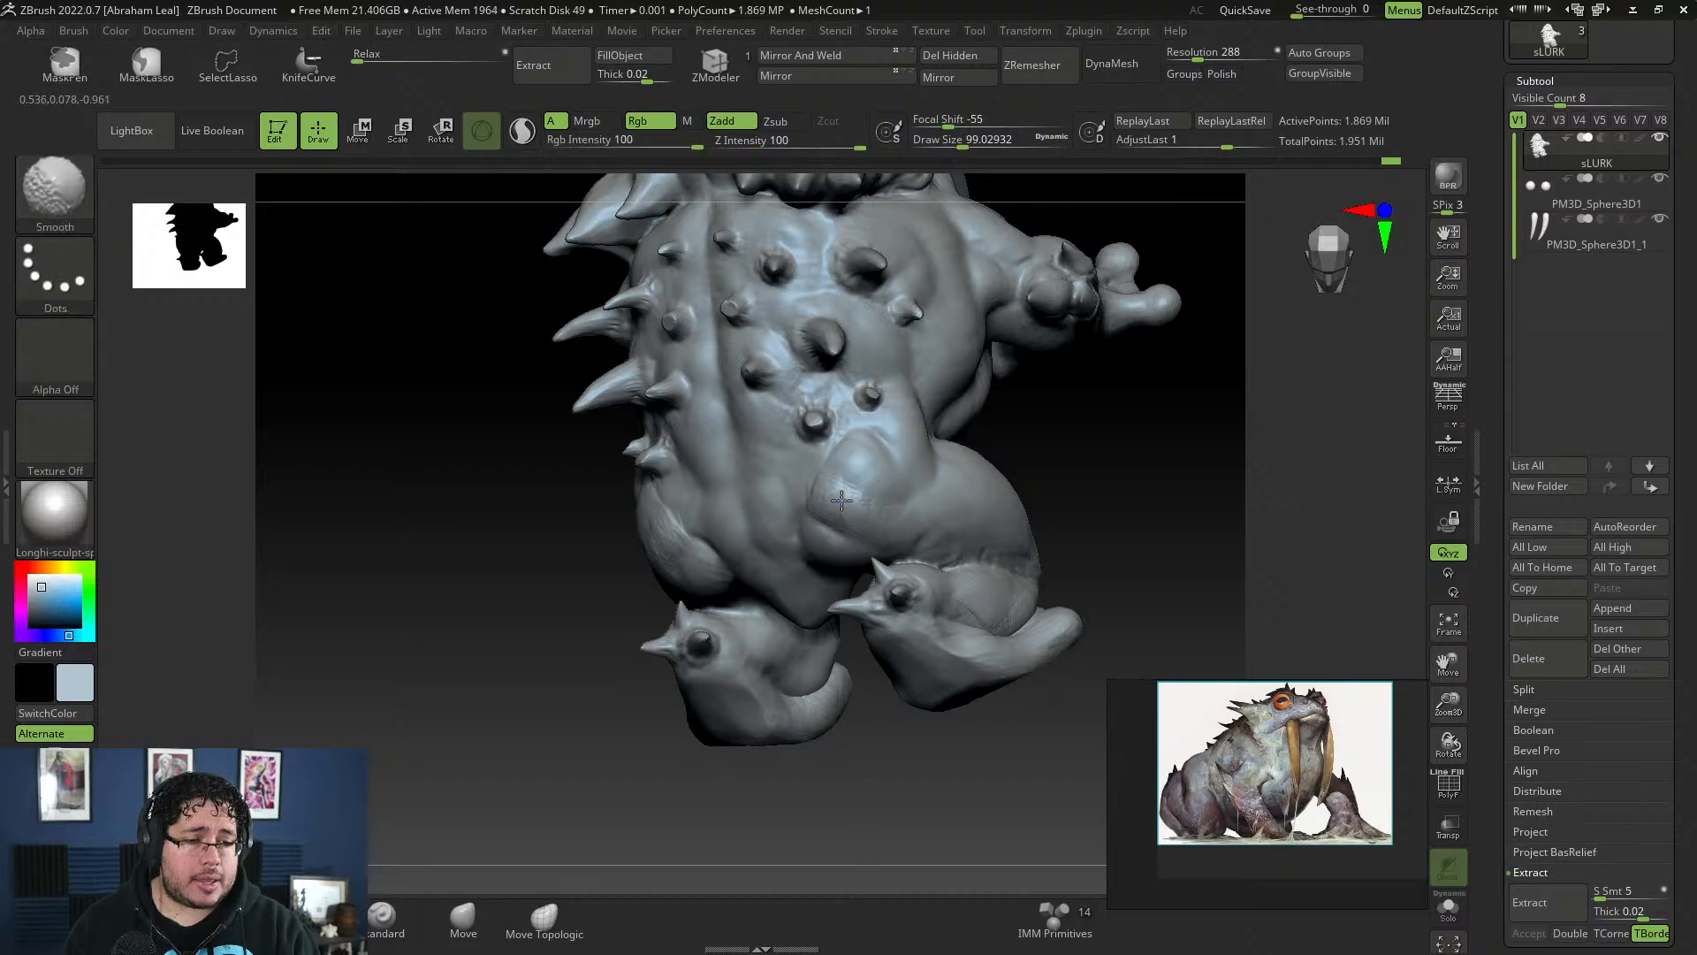
{"action": "right_click_drag", "start_coordinate": [966, 474], "coordinate": [838, 475], "text": "shift"}
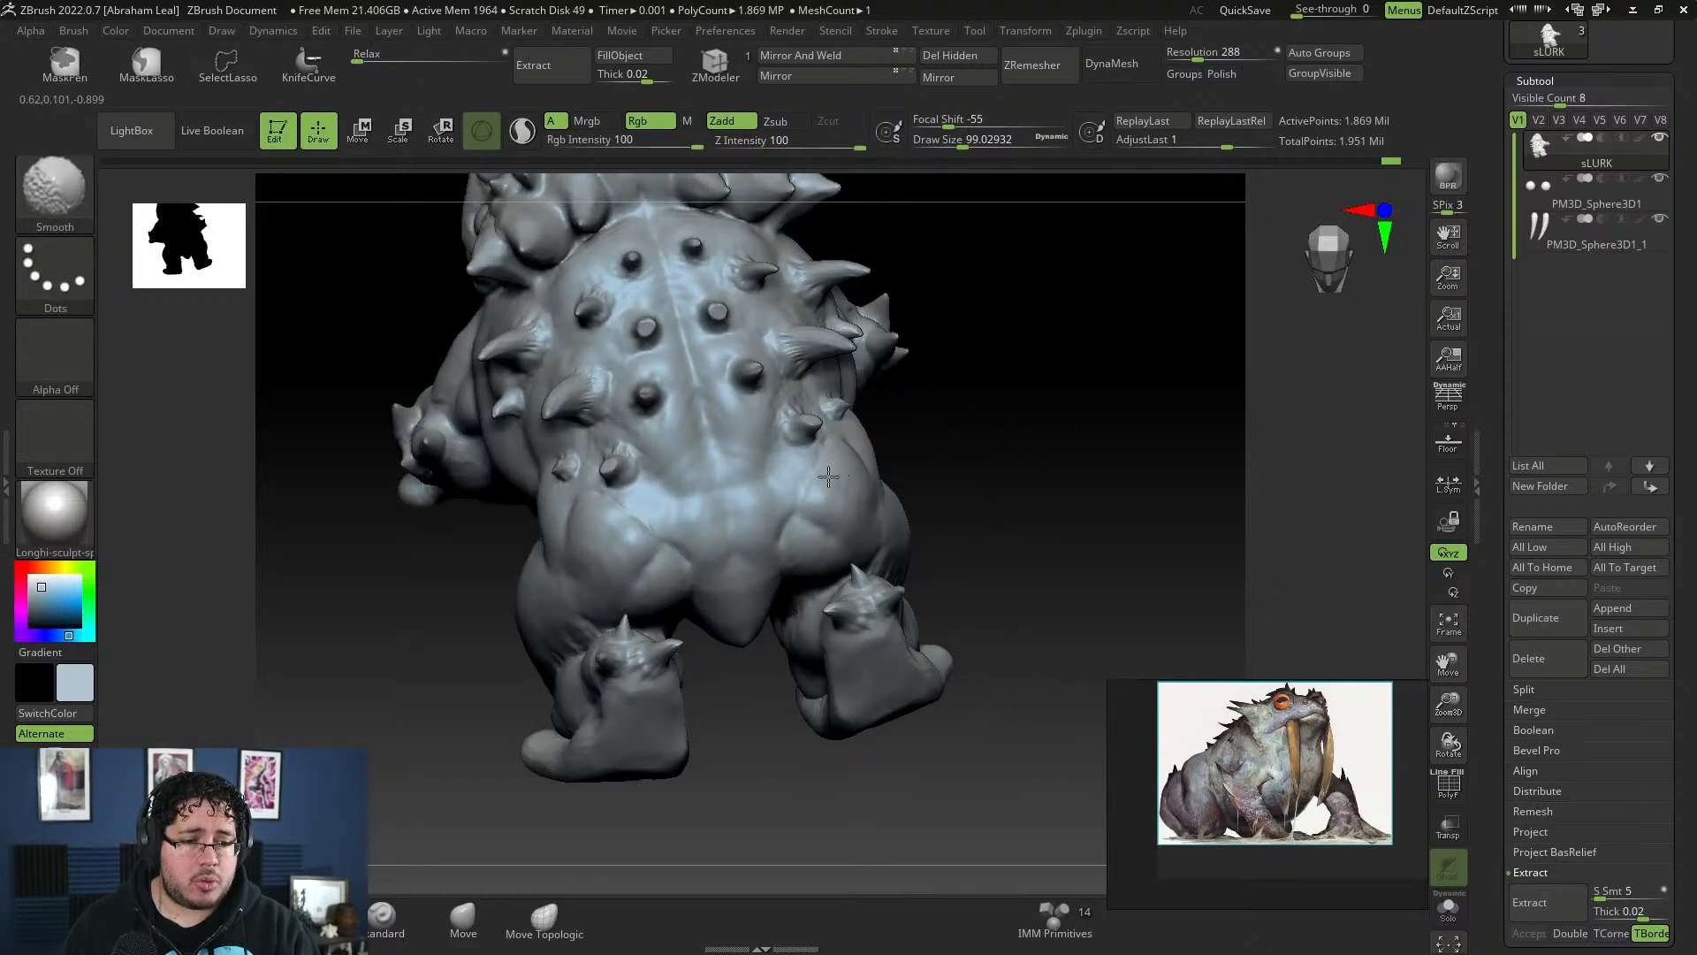
{"action": "right_click_drag", "start_coordinate": [982, 477], "coordinate": [990, 363], "text": "ctrl"}
{"action": "right_click_drag", "start_coordinate": [1017, 442], "coordinate": [911, 470]}
{"action": "key", "text": "shift"}
{"action": "mouse_move", "coordinate": [1097, 495]}
{"action": "right_mouse_down"}
{"action": "mouse_move", "coordinate": [981, 513]}
{"action": "mouse_move", "coordinate": [1073, 440]}
{"action": "mouse_move", "coordinate": [1117, 519]}
{"action": "mouse_move", "coordinate": [1102, 614]}
{"action": "mouse_move", "coordinate": [1008, 758]}
{"action": "mouse_move", "coordinate": [1023, 568]}
{"action": "mouse_move", "coordinate": [973, 493]}
{"action": "right_mouse_up"}
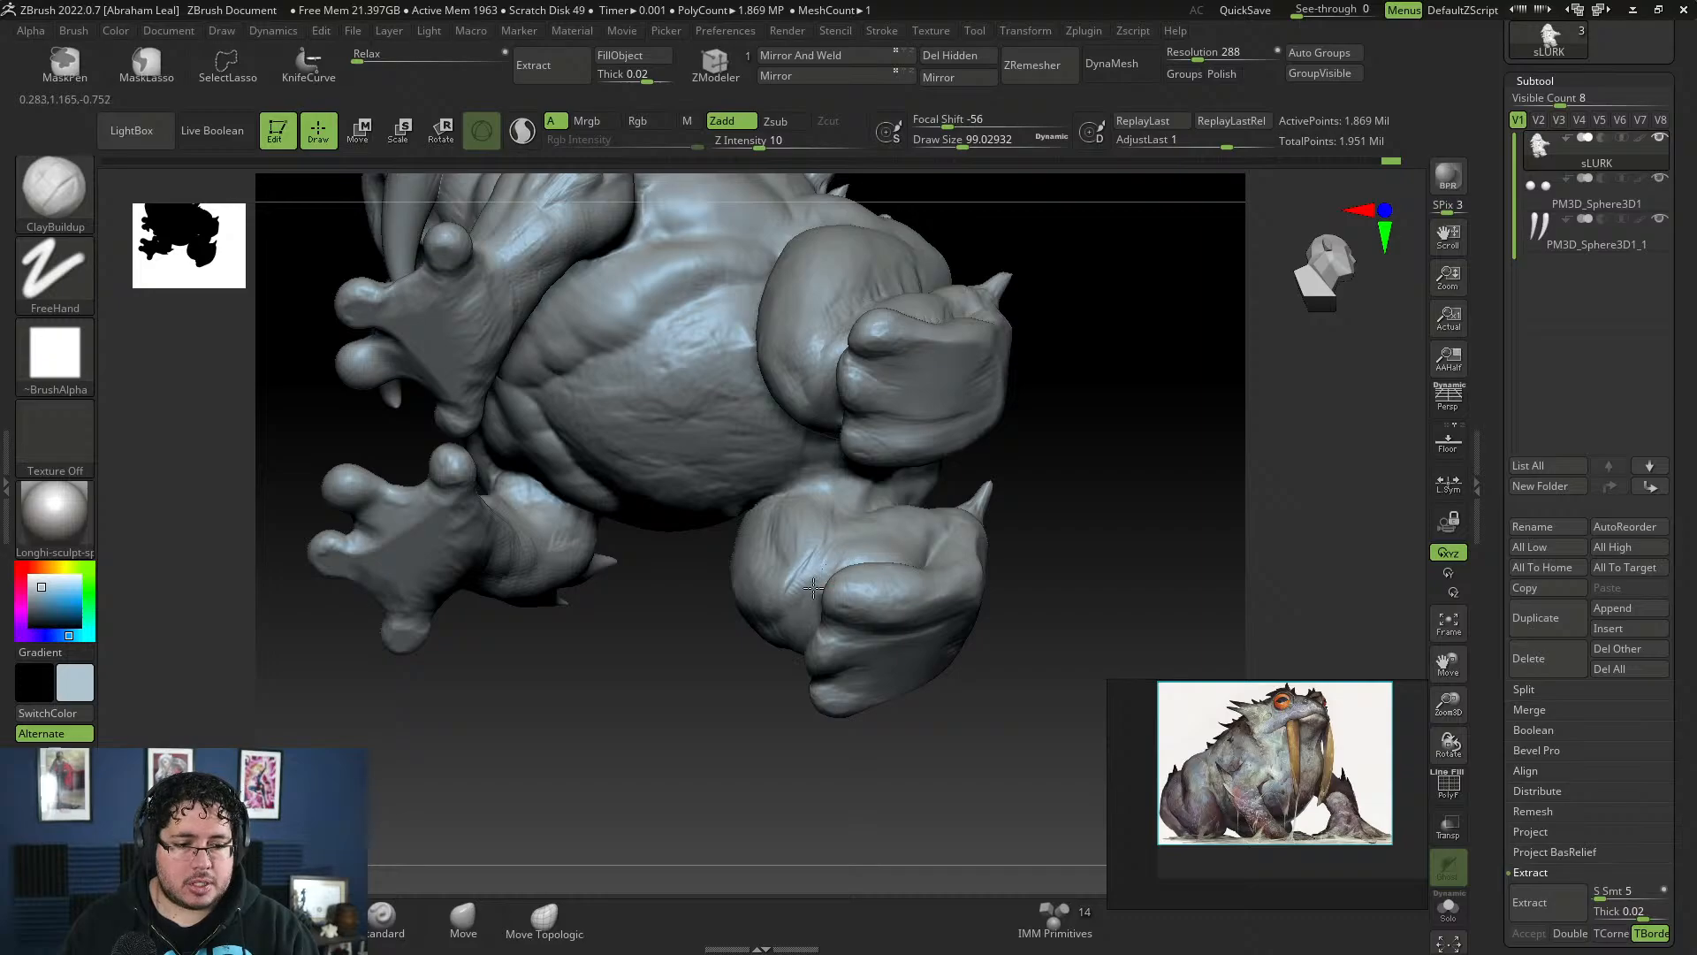
- Build up fleshy volume on the knees of the hind legs using ClayBuildup at a draw size of about 99 and smooth it
{"action": "mouse_move", "coordinate": [782, 694]}
{"action": "right_mouse_down"}
{"action": "mouse_move", "coordinate": [808, 616]}
{"action": "mouse_move", "coordinate": [1038, 591]}
{"action": "mouse_move", "coordinate": [1049, 576]}
{"action": "mouse_move", "coordinate": [853, 506]}
{"action": "mouse_move", "coordinate": [645, 703]}
{"action": "mouse_move", "coordinate": [663, 666]}
{"action": "right_mouse_up"}
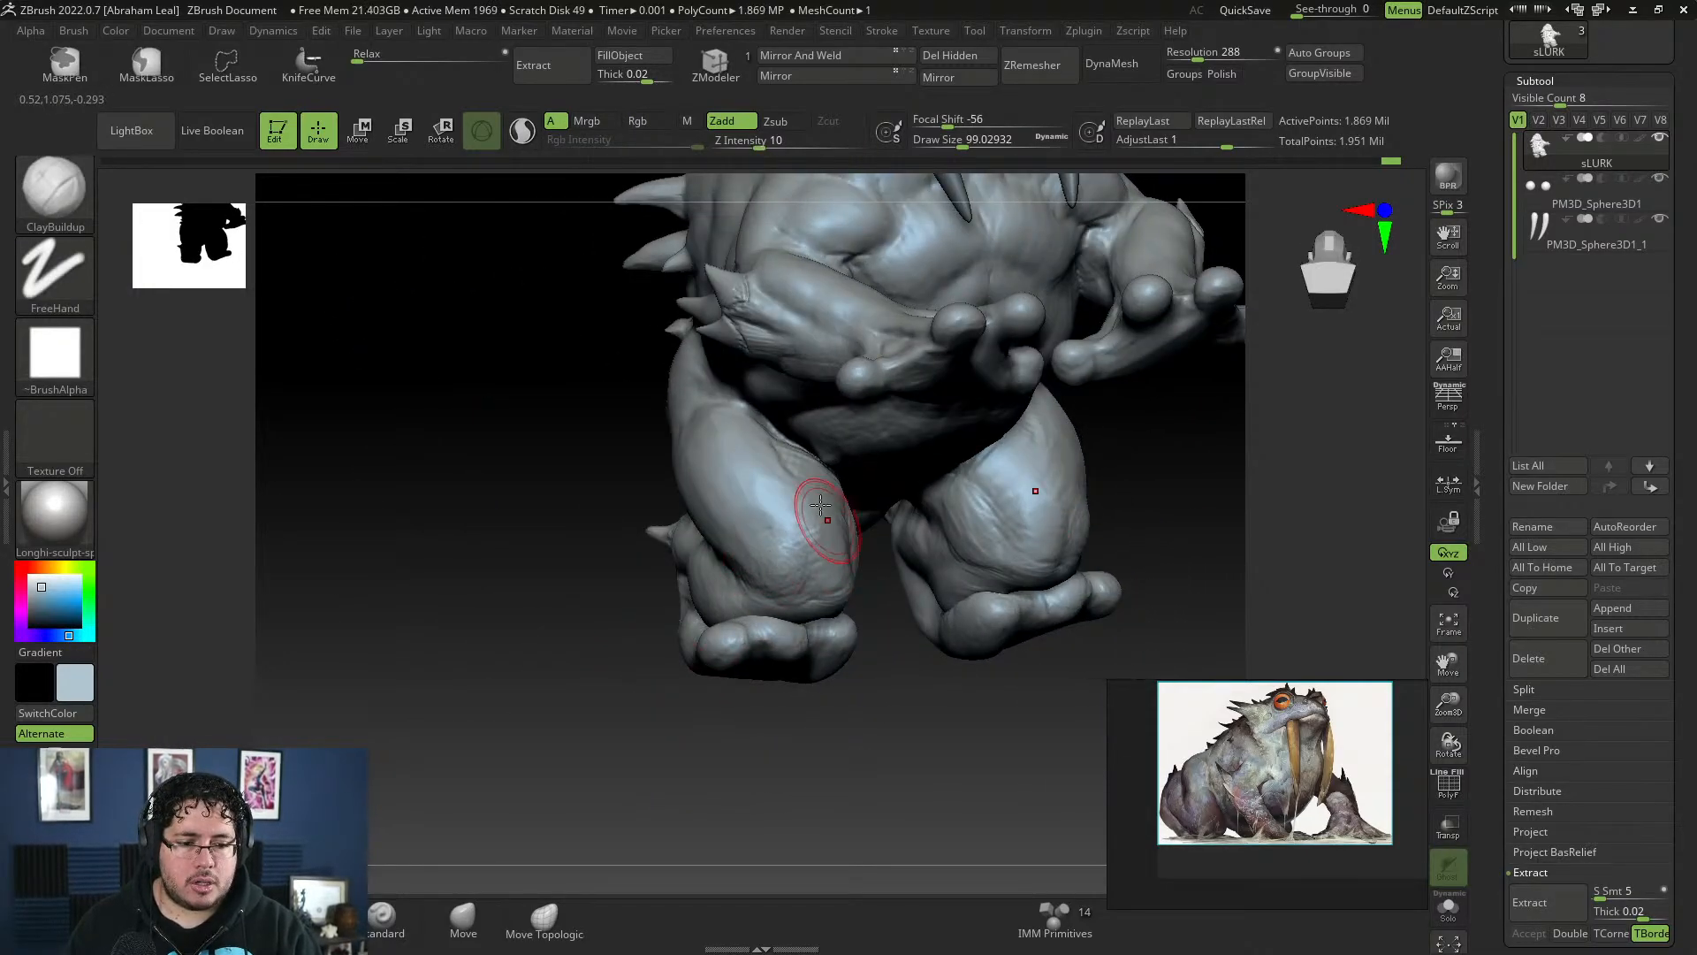
{"action": "mouse_move", "coordinate": [814, 512]}
{"action": "left_mouse_down"}
{"action": "mouse_move", "coordinate": [818, 497]}
{"action": "mouse_move", "coordinate": [820, 528]}
{"action": "left_mouse_up"}
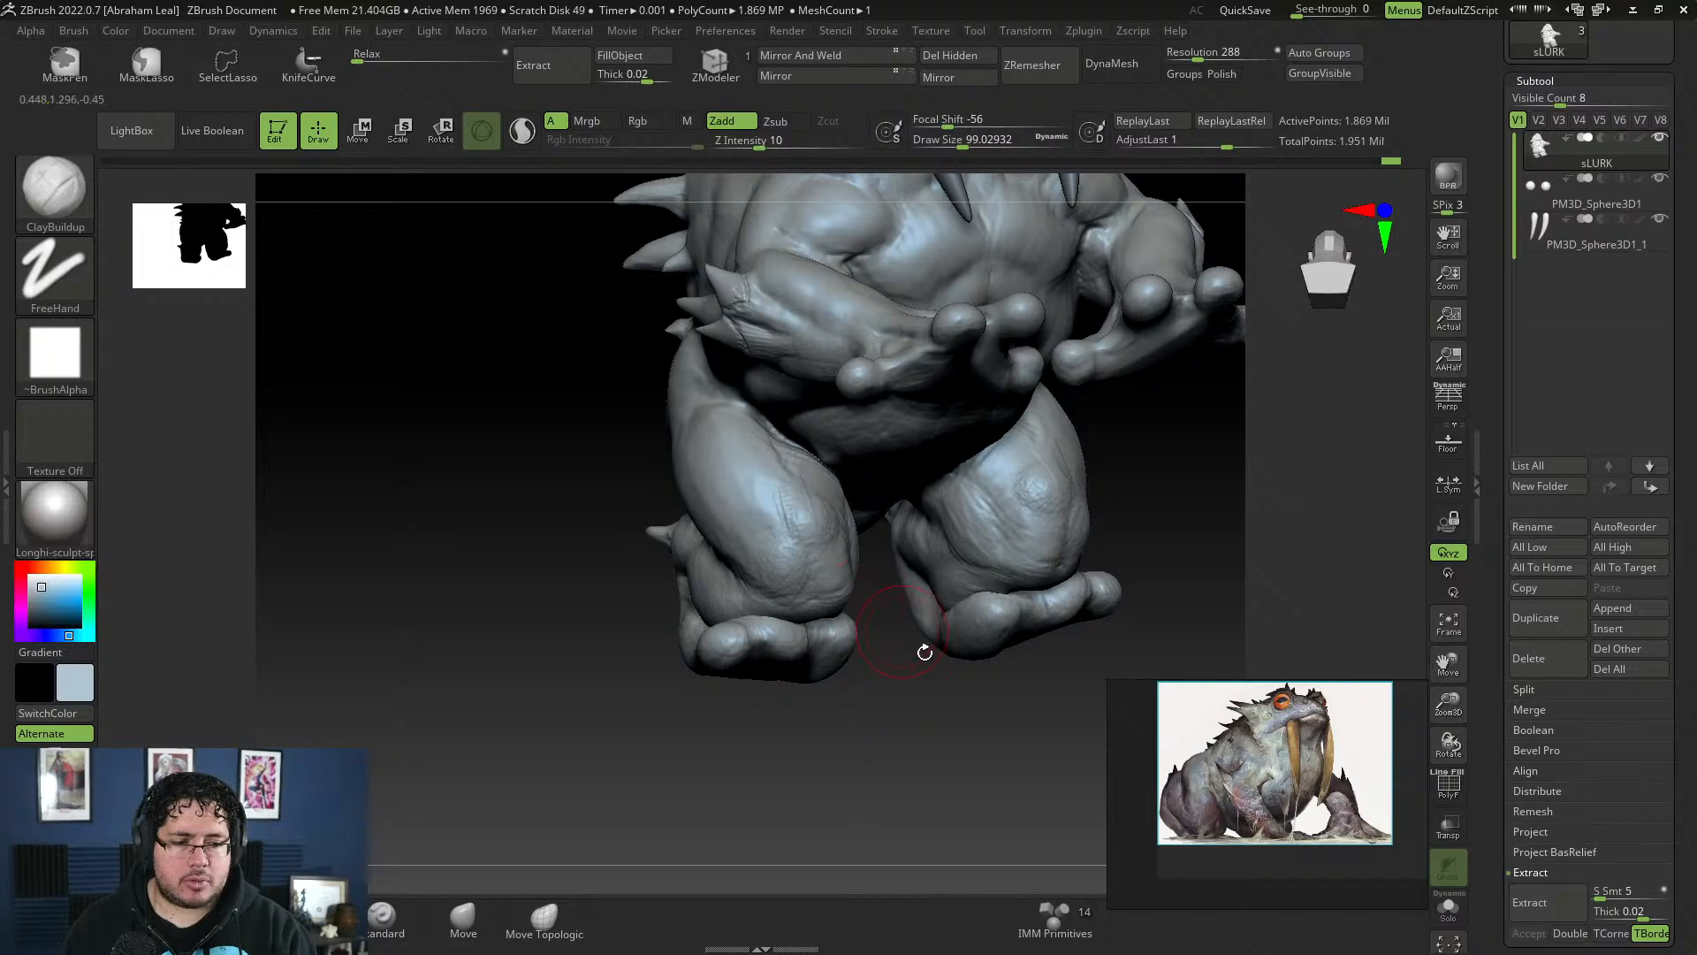
{"action": "right_click_drag", "start_coordinate": [925, 652], "coordinate": [817, 520]}
{"action": "left_click_drag", "start_coordinate": [809, 550], "coordinate": [813, 587]}
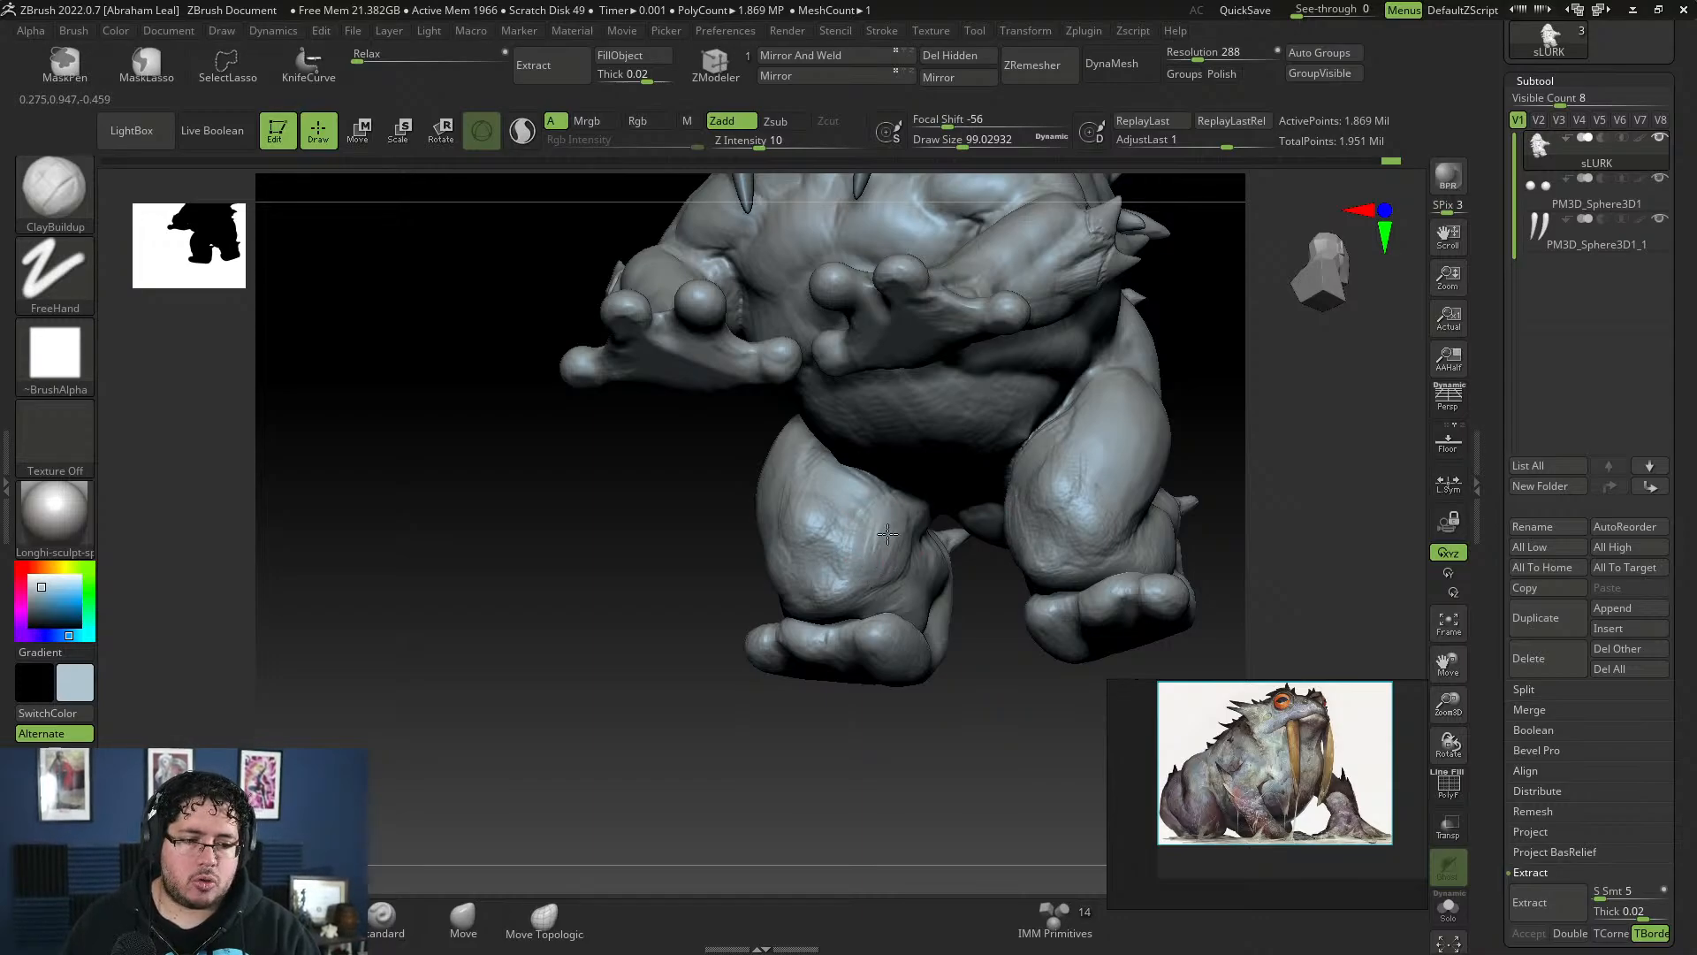
{"action": "key", "text": "shift"}
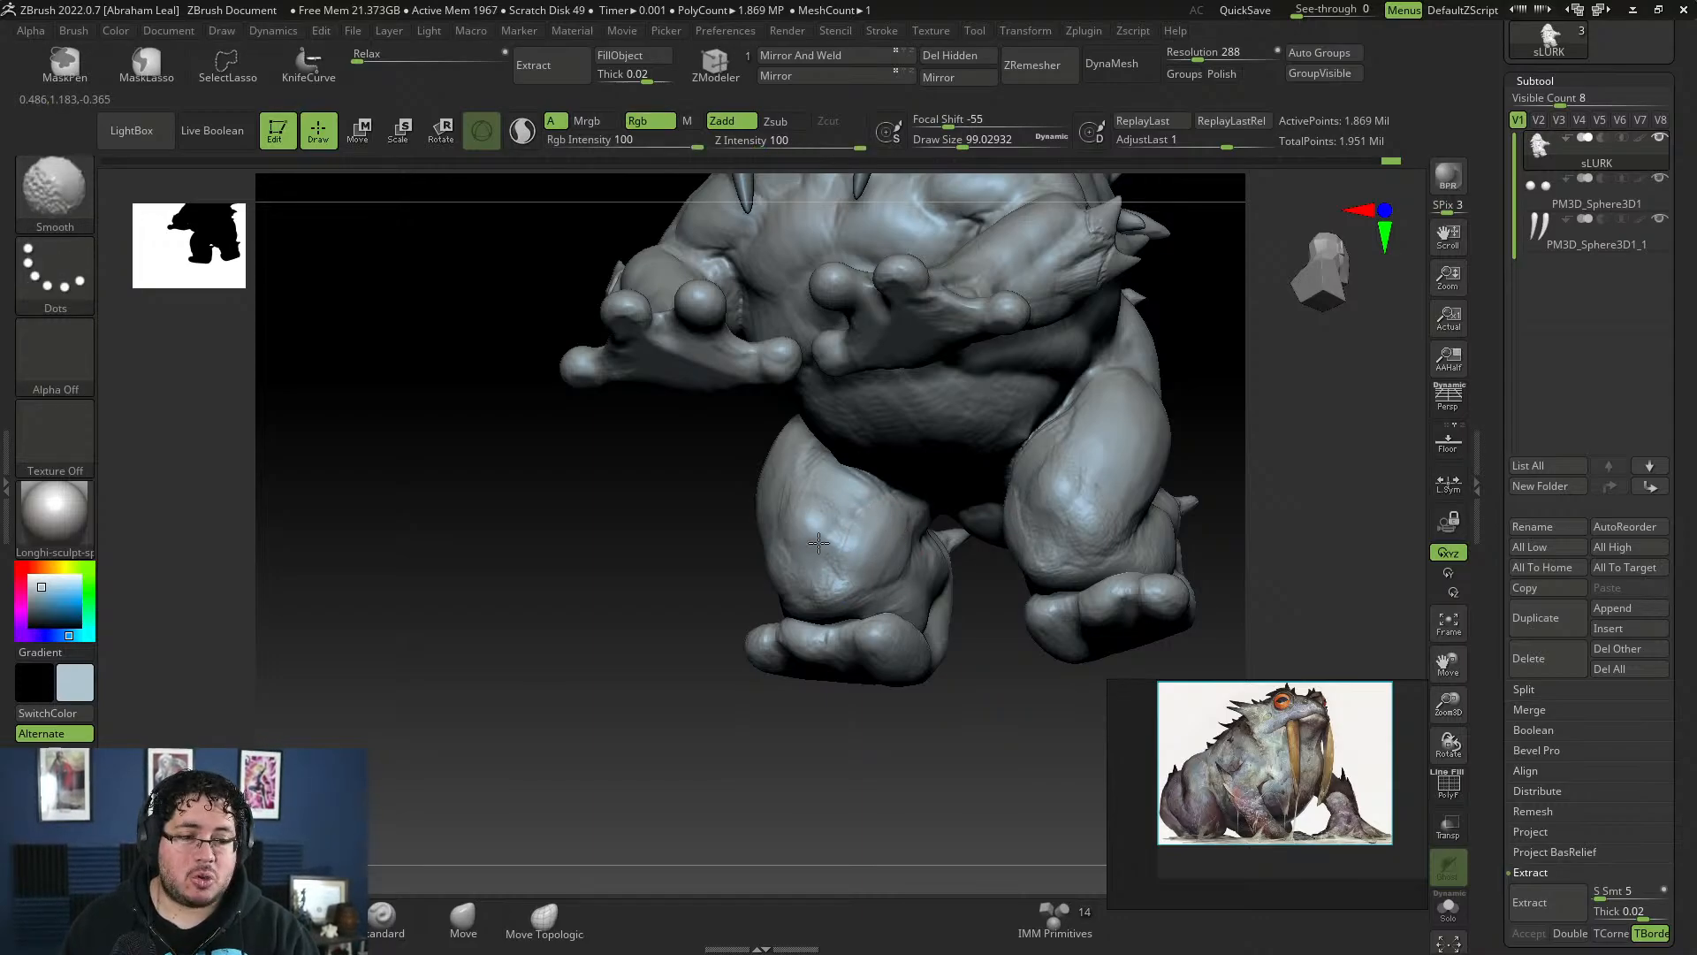
{"action": "left_click_drag", "start_coordinate": [827, 552], "coordinate": [812, 509], "text": "shift"}
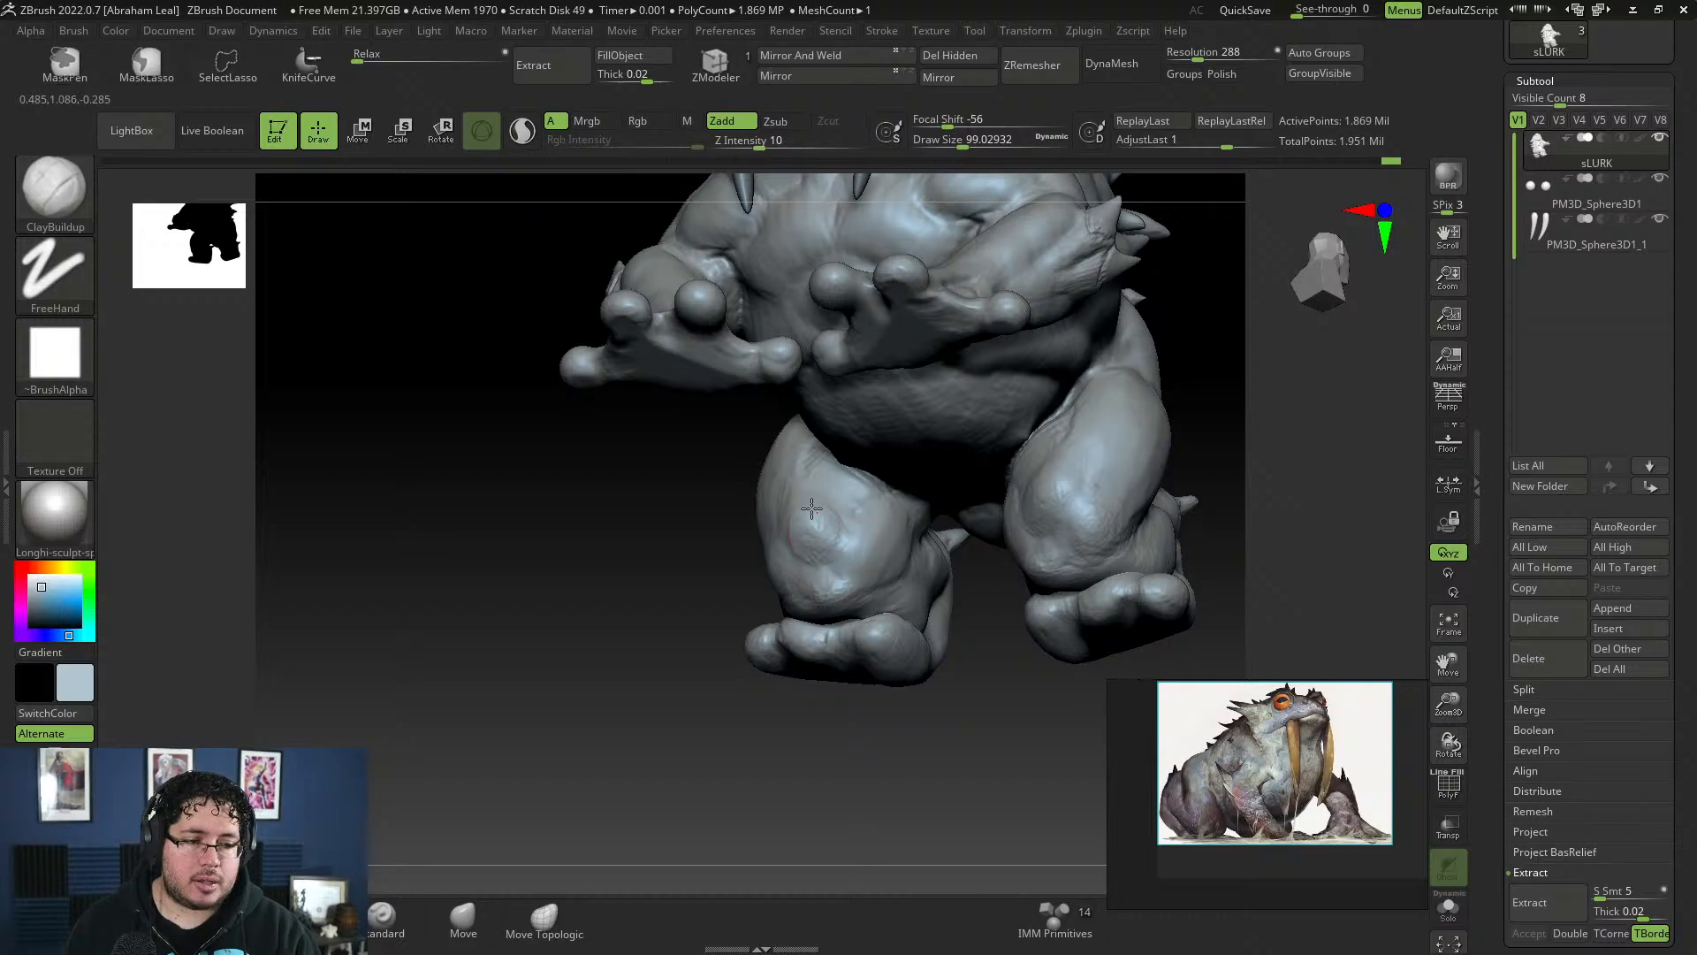
{"action": "right_click_drag", "start_coordinate": [831, 542], "coordinate": [807, 530]}
{"action": "left_click_drag", "start_coordinate": [807, 548], "coordinate": [778, 566], "text": "shift"}
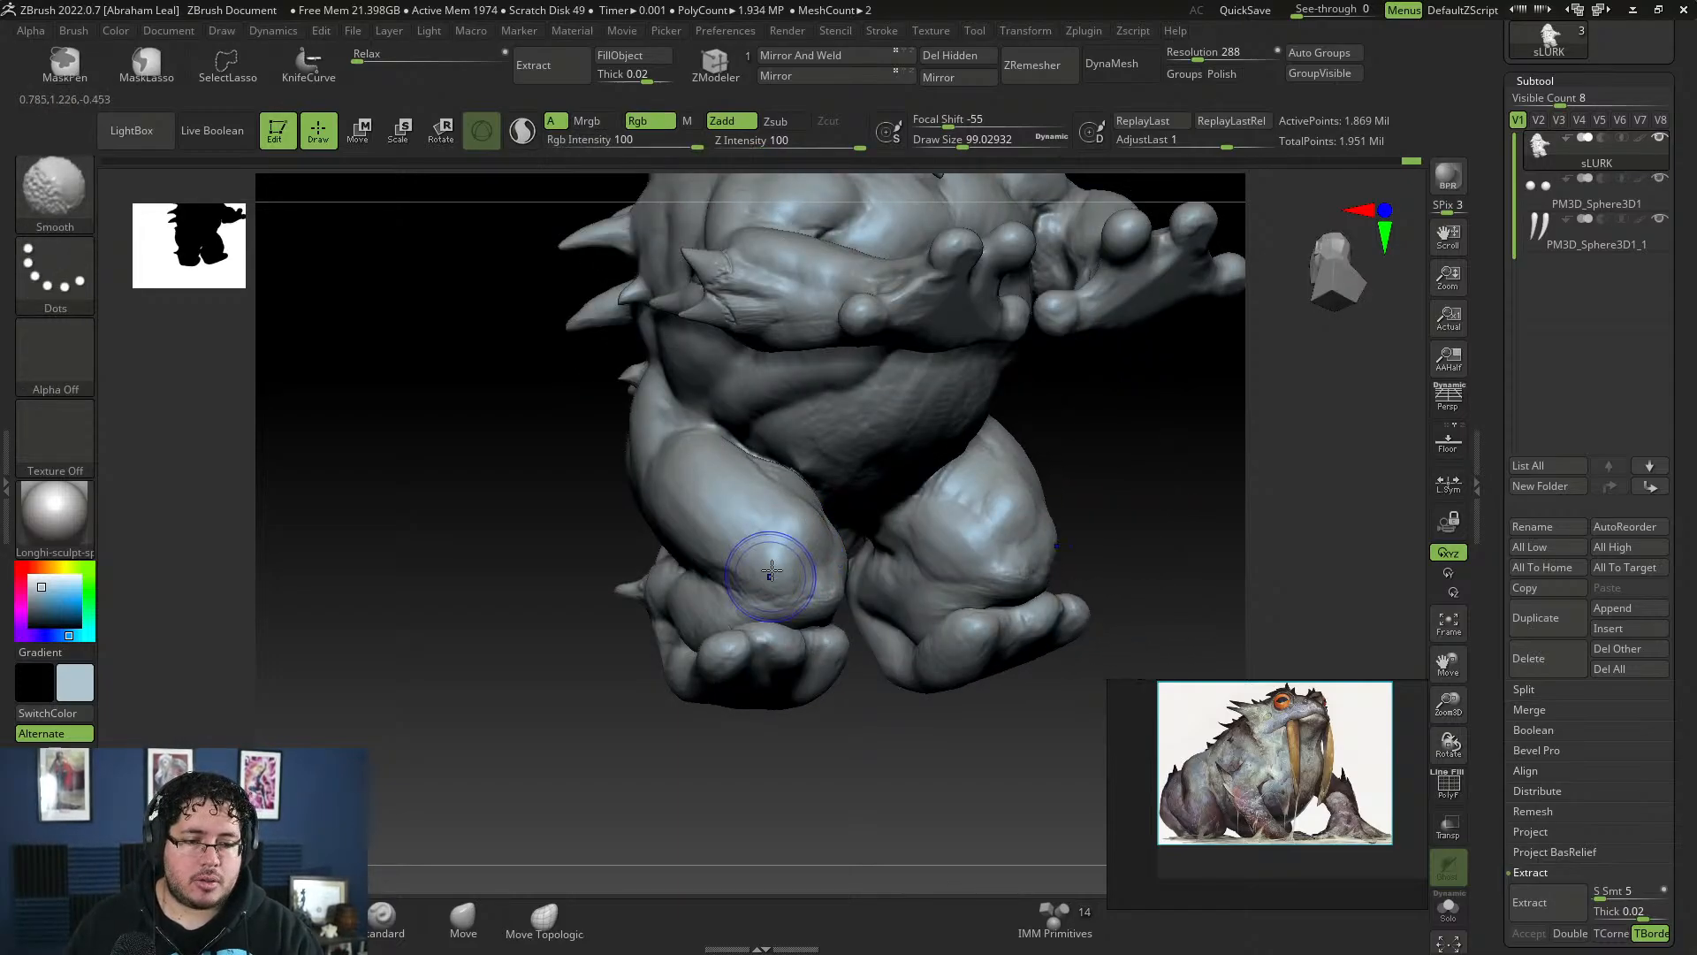
{"action": "right_click_drag", "start_coordinate": [841, 596], "coordinate": [793, 521]}
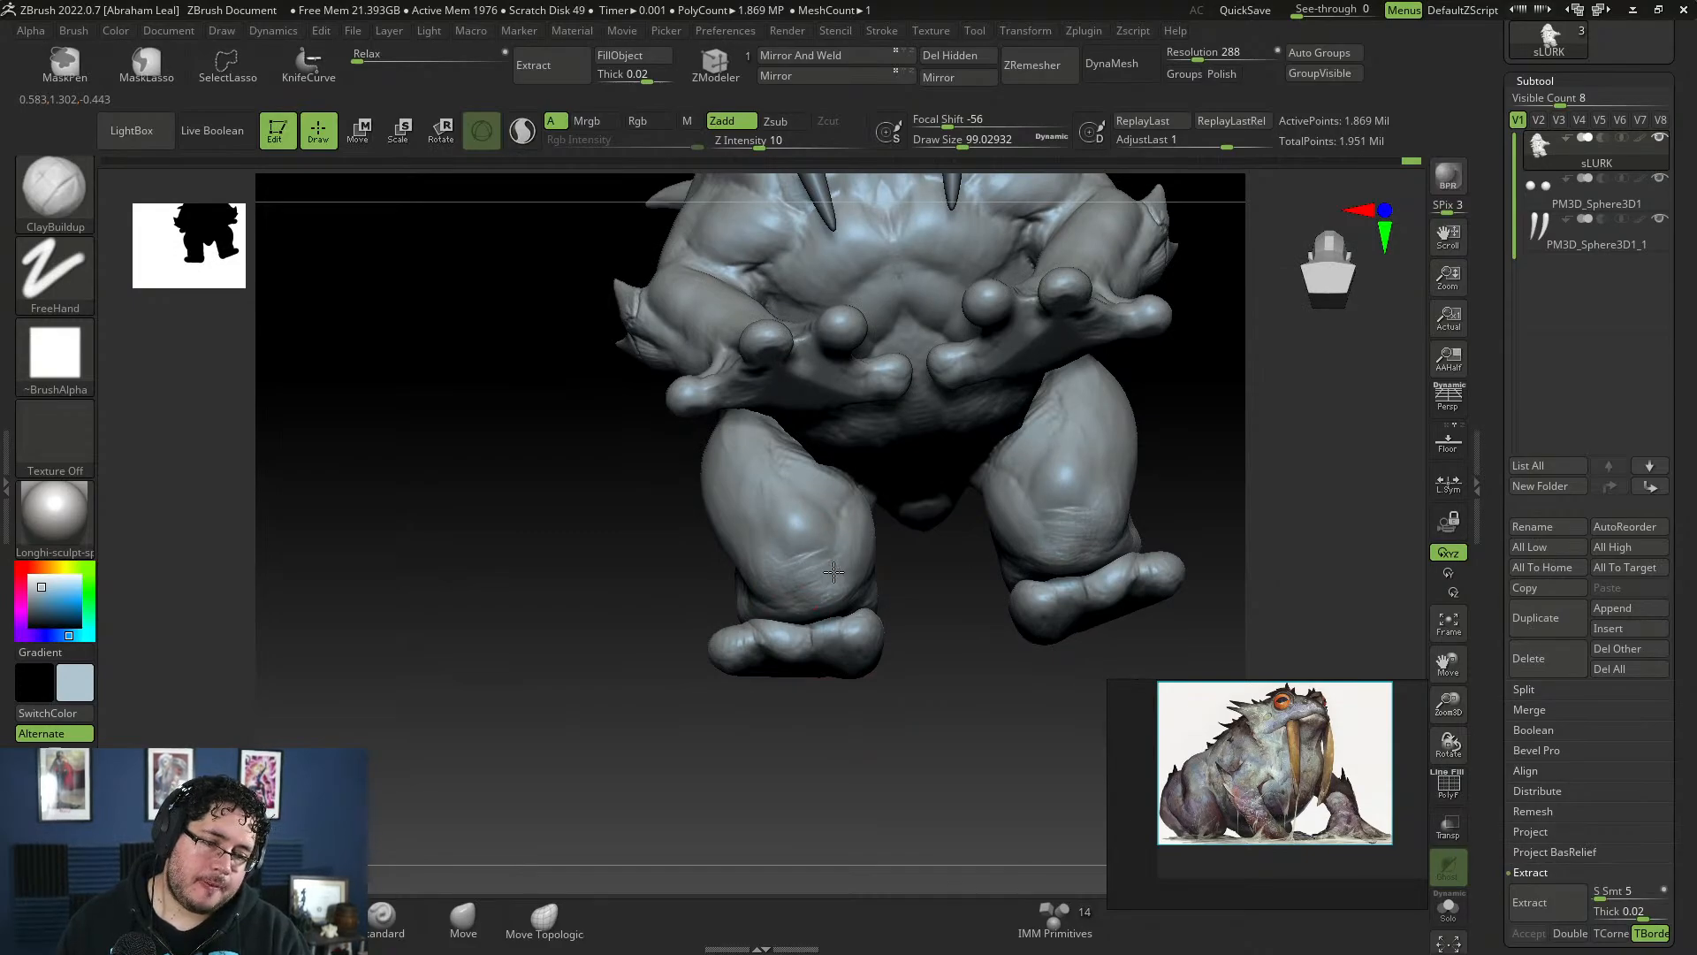
- Carve fine horizontal wrinkles across the hind knees using DamStandard at a draw size of about 34
{"action": "key", "text": "b"}
{"action": "key", "text": "d"}
{"action": "key", "text": "s"}
{"action": "key", "text": "space"}
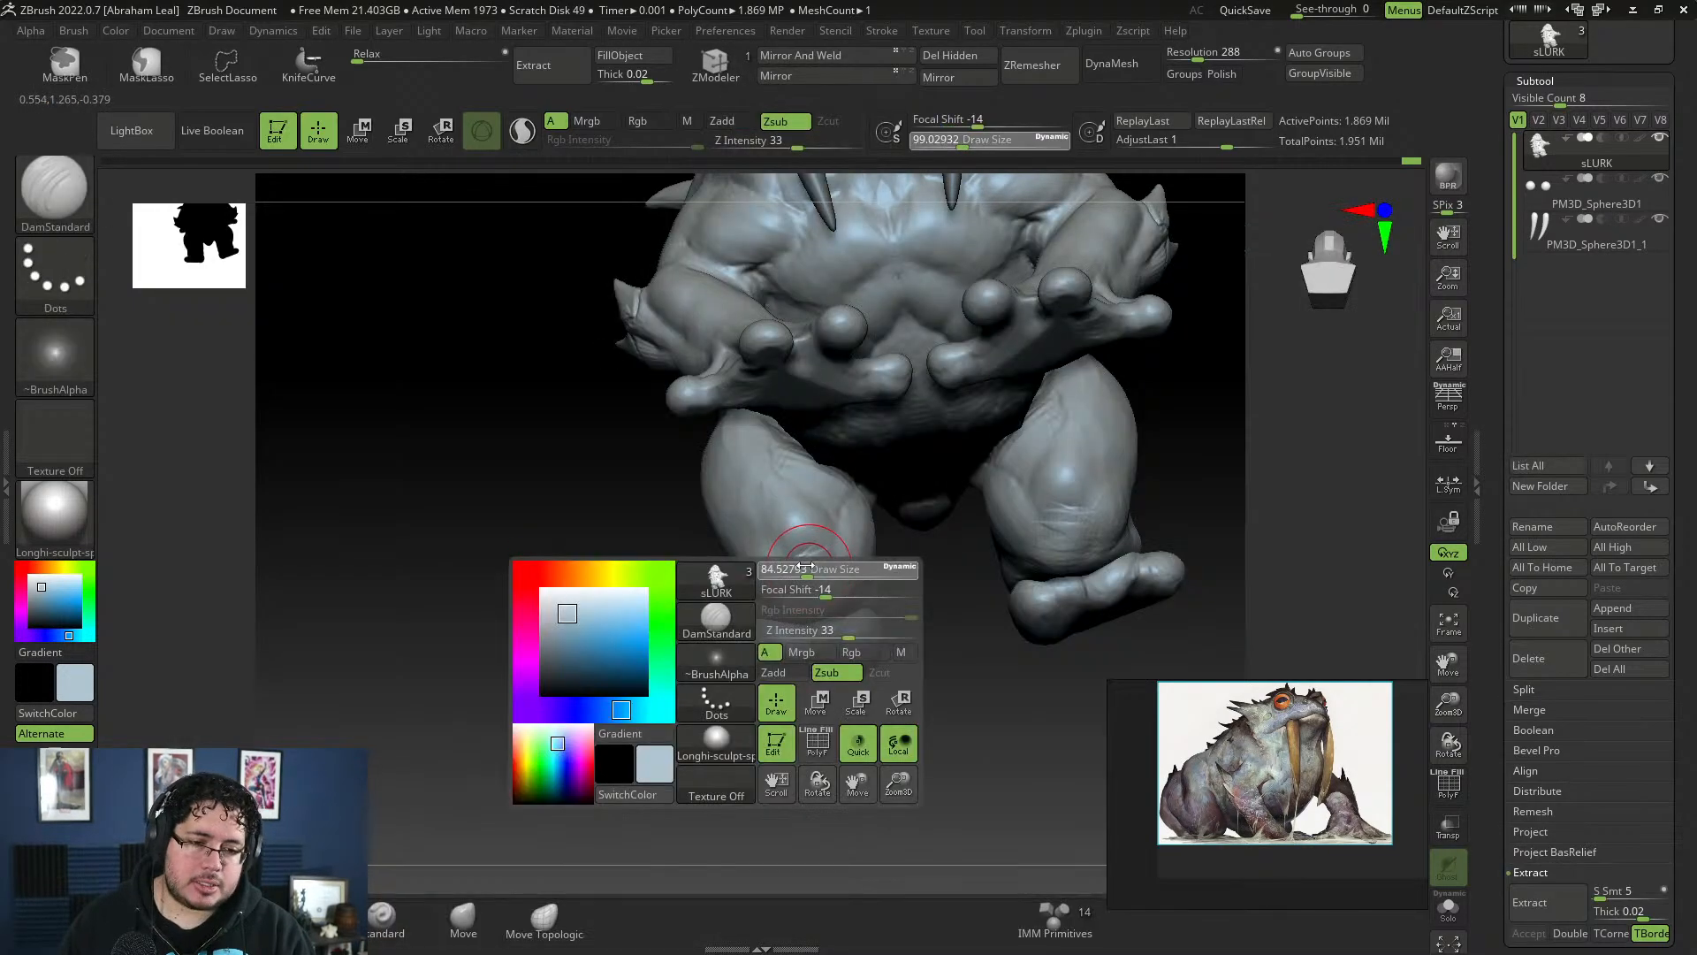
{"action": "left_click_drag", "start_coordinate": [808, 571], "coordinate": [807, 567]}
{"action": "key", "text": "space"}
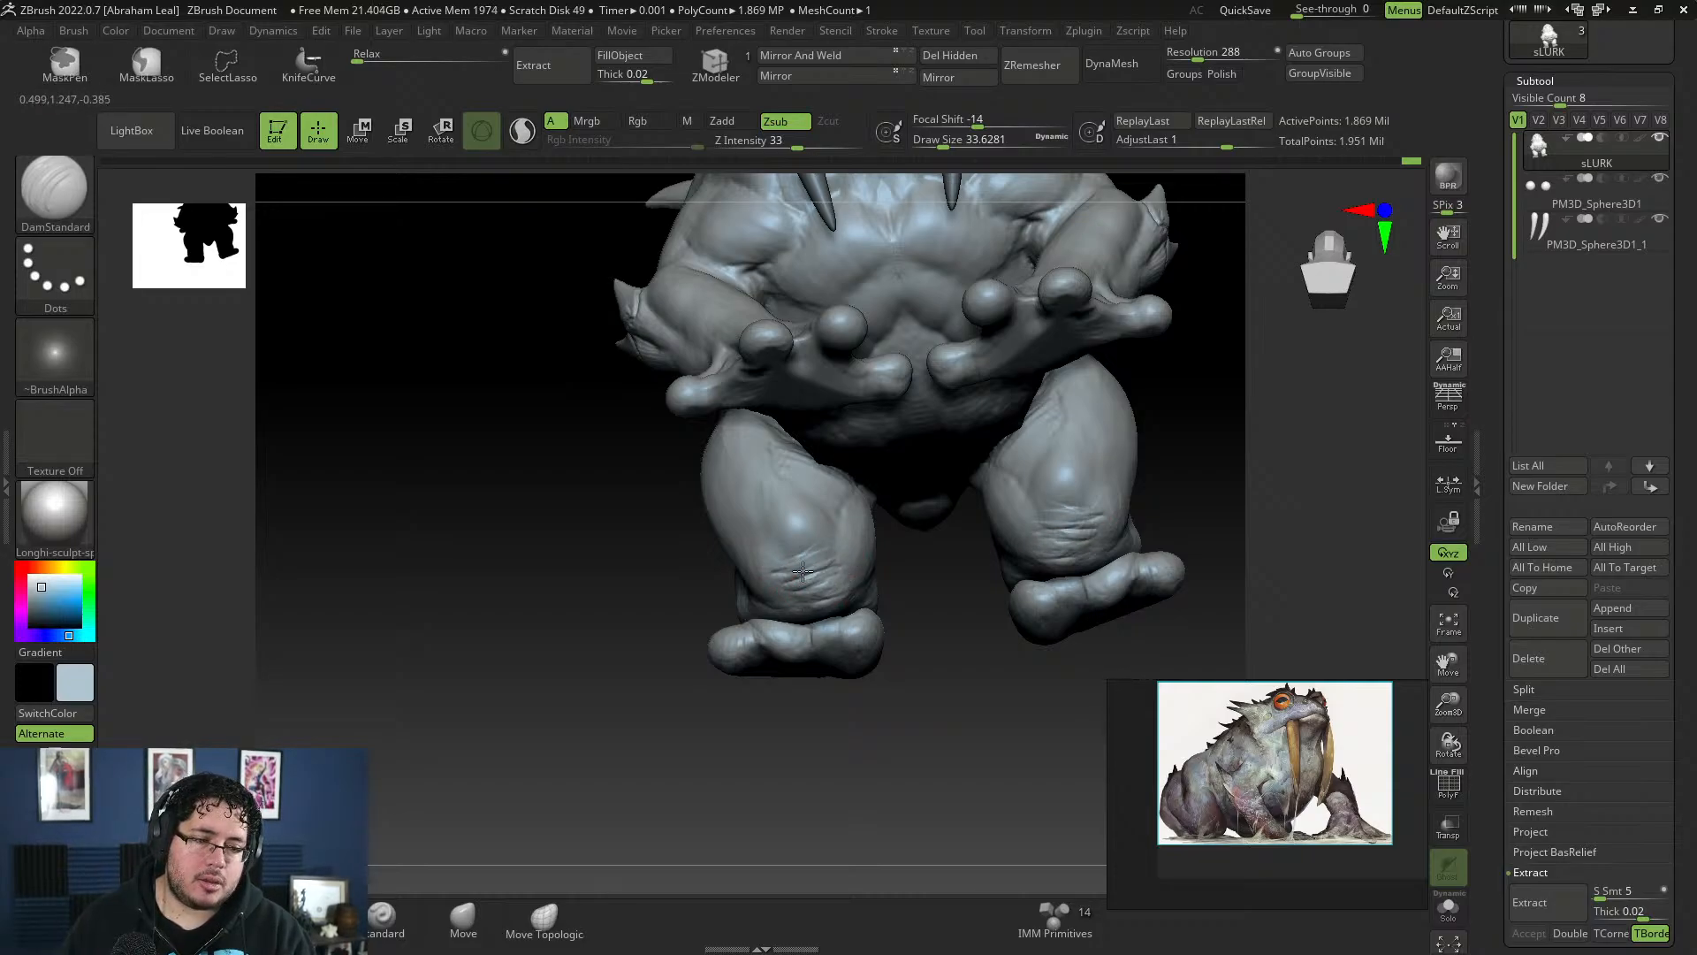
{"action": "key", "text": "f"}
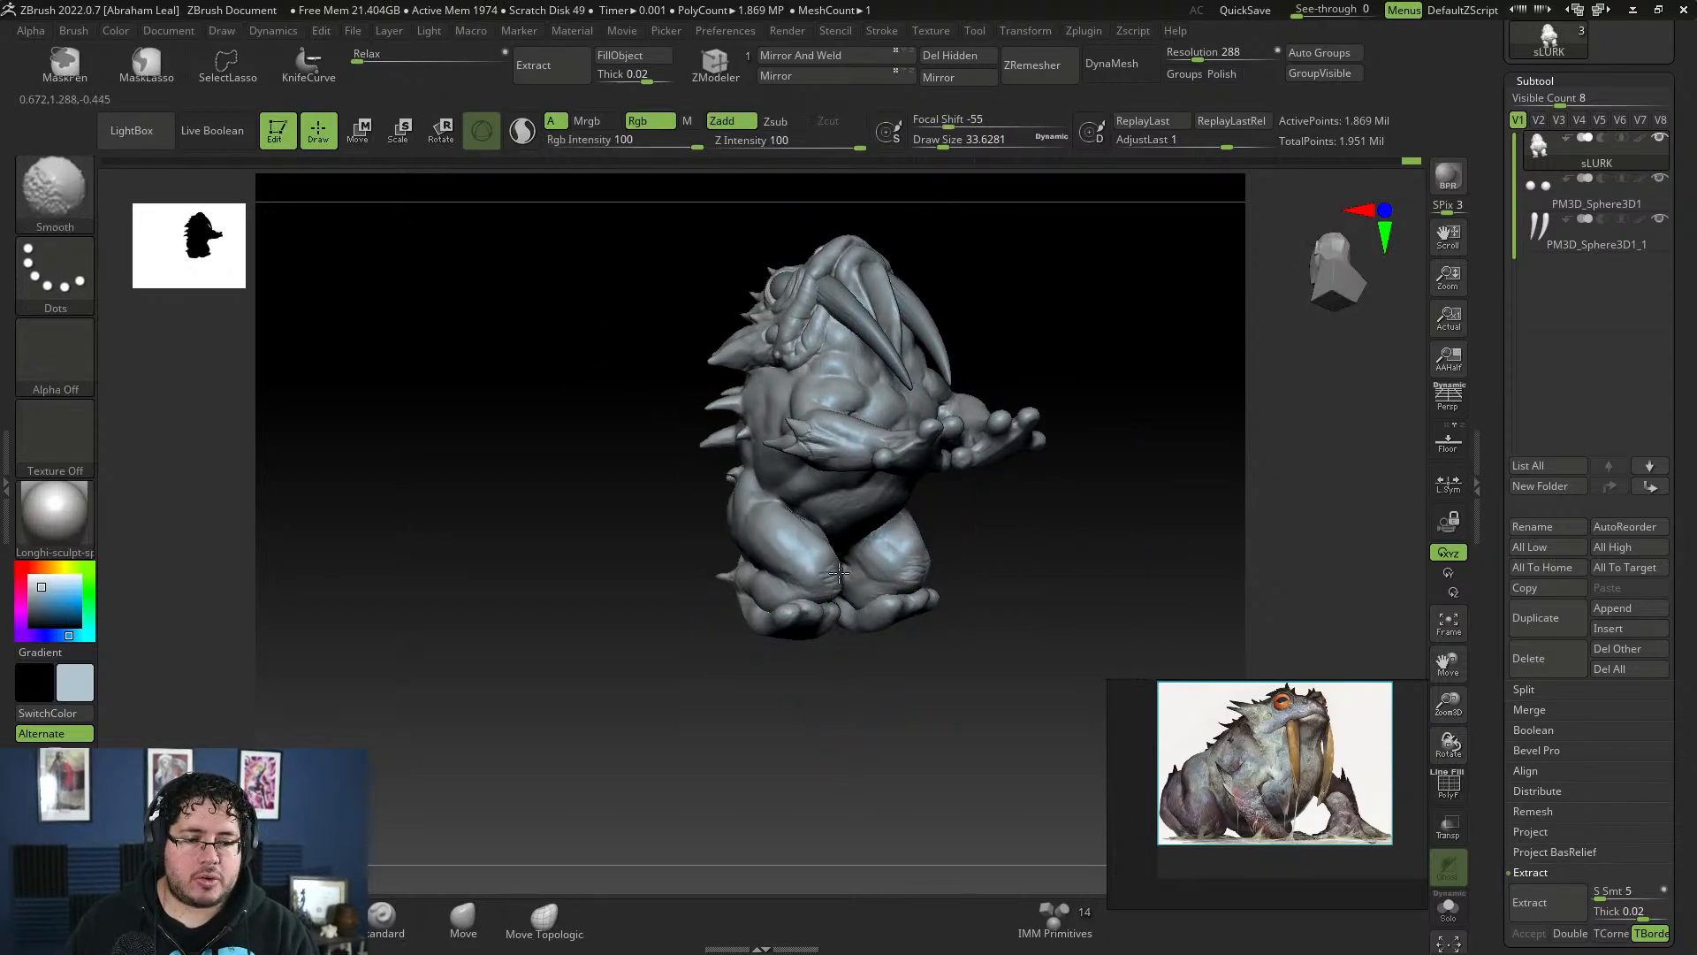
- Carve DamStandard creases where the foreleg meets the flank at a draw size of about 51 and smooth them
{"action": "mouse_move", "coordinate": [884, 478]}
{"action": "left_mouse_down"}
{"action": "mouse_move", "coordinate": [1000, 474]}
{"action": "mouse_move", "coordinate": [1002, 564]}
{"action": "mouse_move", "coordinate": [1091, 607]}
{"action": "mouse_move", "coordinate": [951, 769]}
{"action": "mouse_move", "coordinate": [891, 522]}
{"action": "left_mouse_up"}
{"action": "mouse_move", "coordinate": [874, 658]}
{"action": "left_mouse_down"}
{"action": "mouse_move", "coordinate": [841, 633]}
{"action": "mouse_move", "coordinate": [952, 728]}
{"action": "mouse_move", "coordinate": [993, 720]}
{"action": "mouse_move", "coordinate": [999, 778]}
{"action": "mouse_move", "coordinate": [701, 599]}
{"action": "left_mouse_up"}
{"action": "key", "text": "s"}
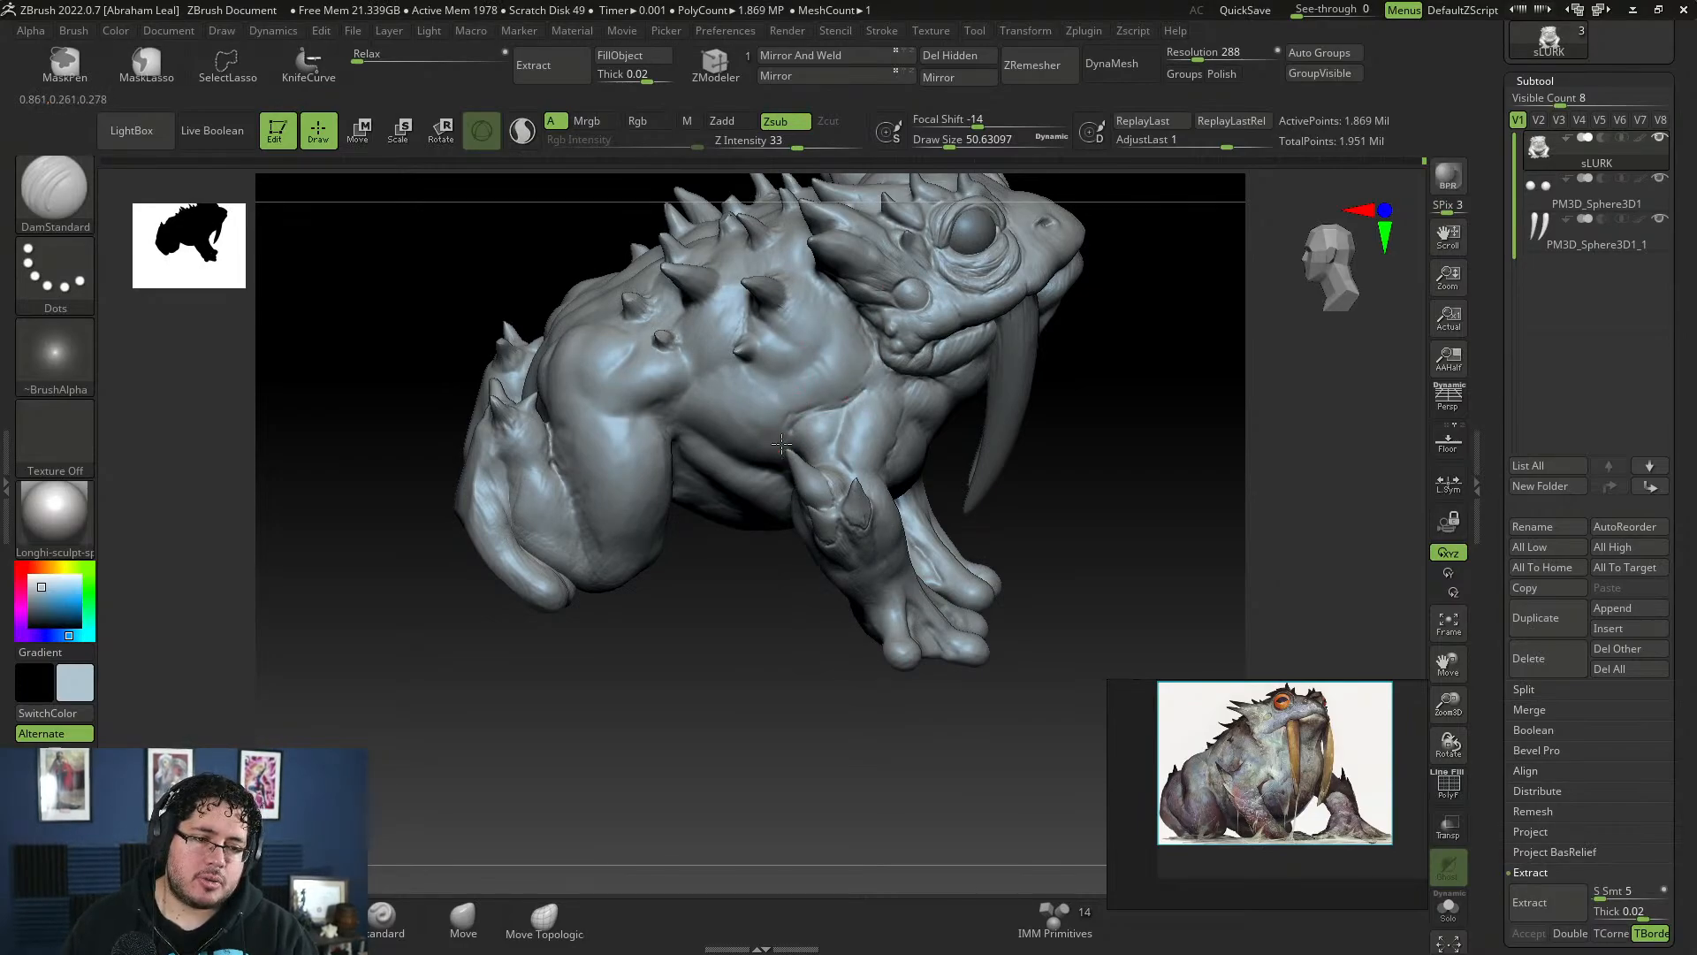
{"action": "key", "text": "shift"}
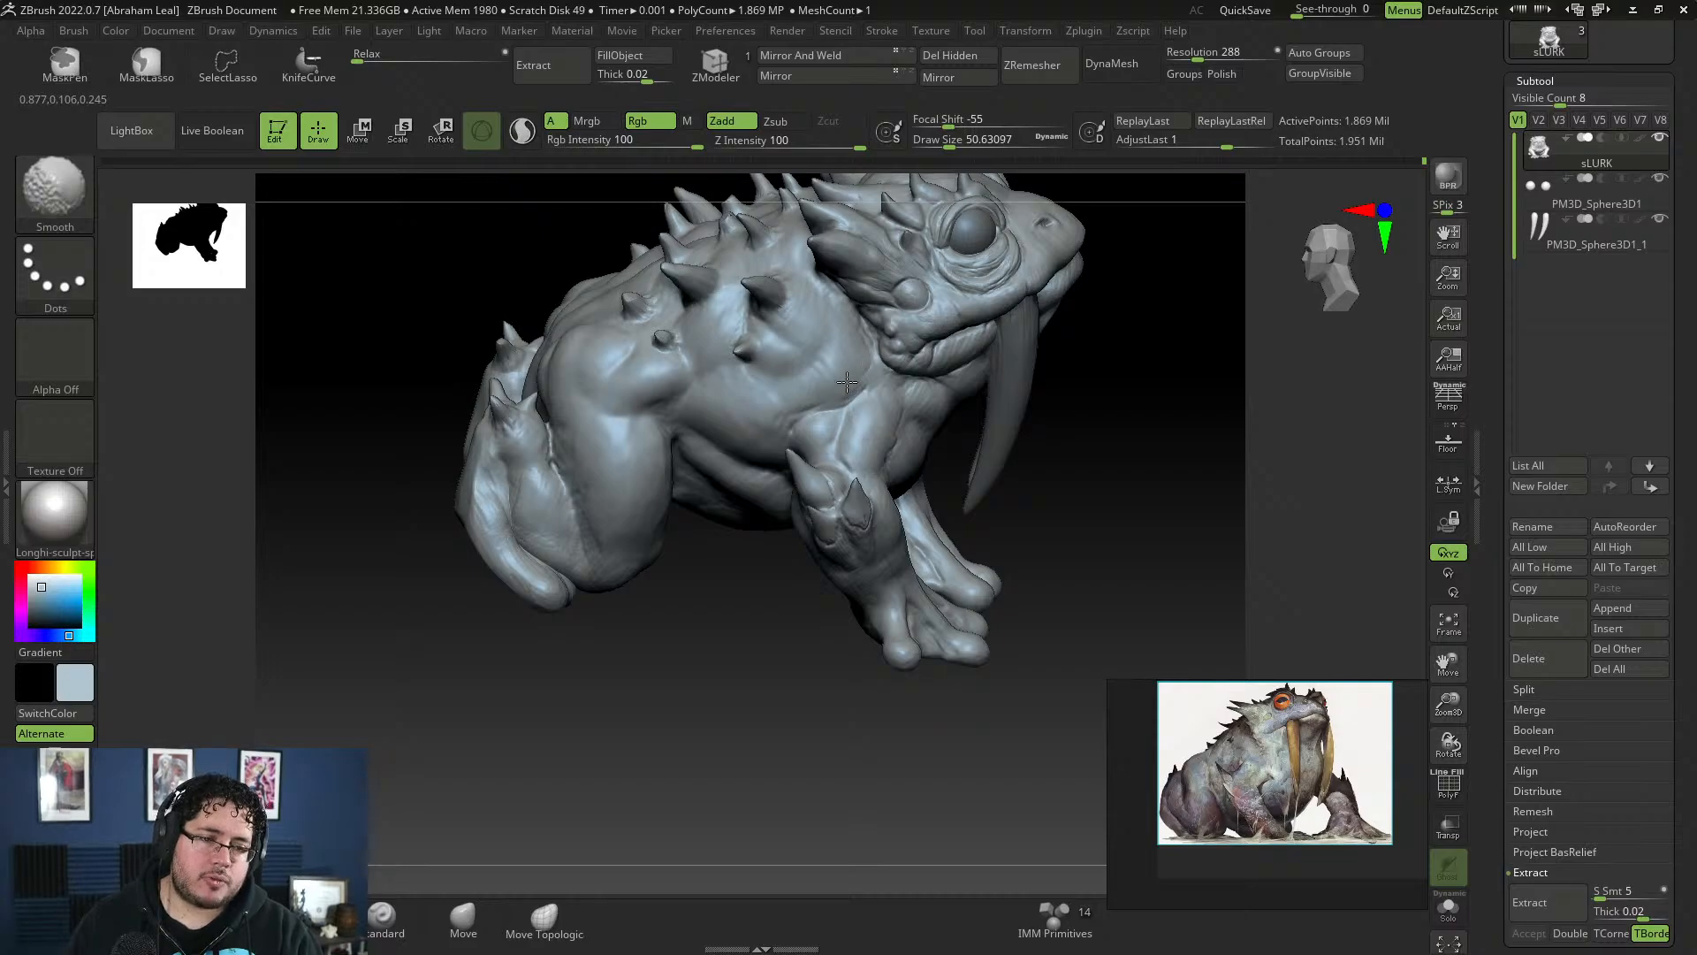
- Examine the creature's head, flank and back from several angles to judge the skin folds
{"action": "mouse_move", "coordinate": [1048, 376]}
{"action": "left_mouse_down", "text": "alt"}
{"action": "mouse_move", "coordinate": [1076, 436]}
{"action": "mouse_move", "coordinate": [1026, 454]}
{"action": "mouse_move", "coordinate": [1037, 378]}
{"action": "mouse_move", "coordinate": [1102, 428]}
{"action": "mouse_move", "coordinate": [1084, 394]}
{"action": "left_mouse_up", "text": "alt"}
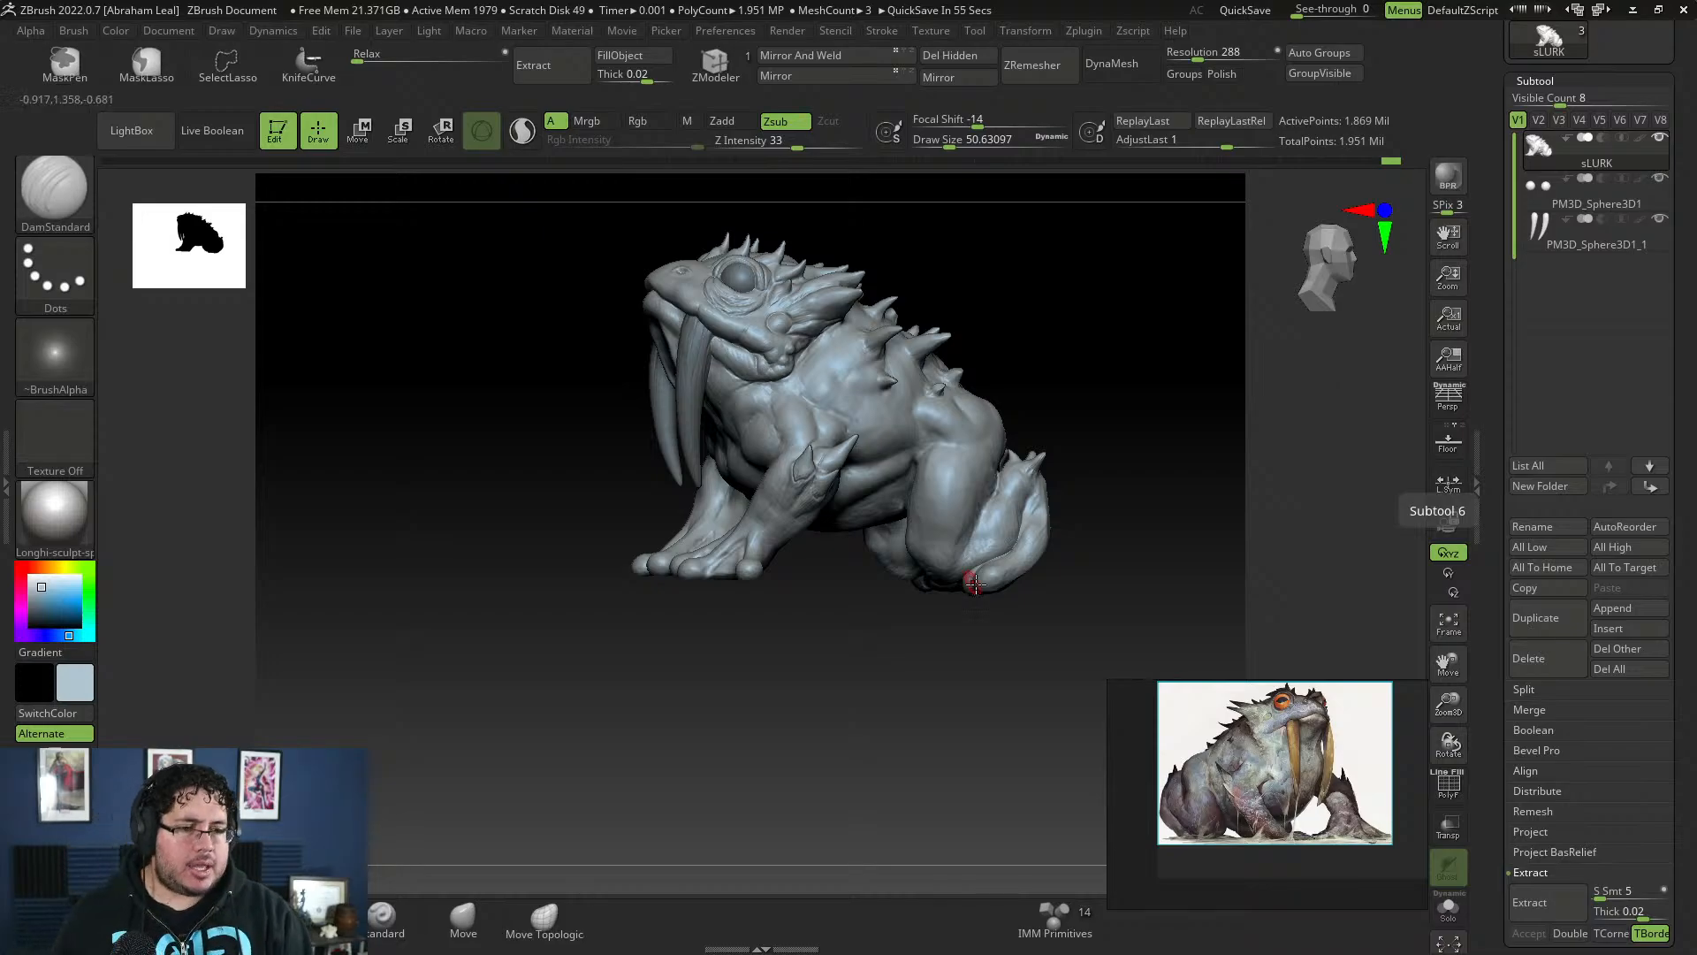
{"action": "left_click_drag", "start_coordinate": [1129, 447], "coordinate": [978, 486], "text": "alt"}
{"action": "key", "text": "shift"}
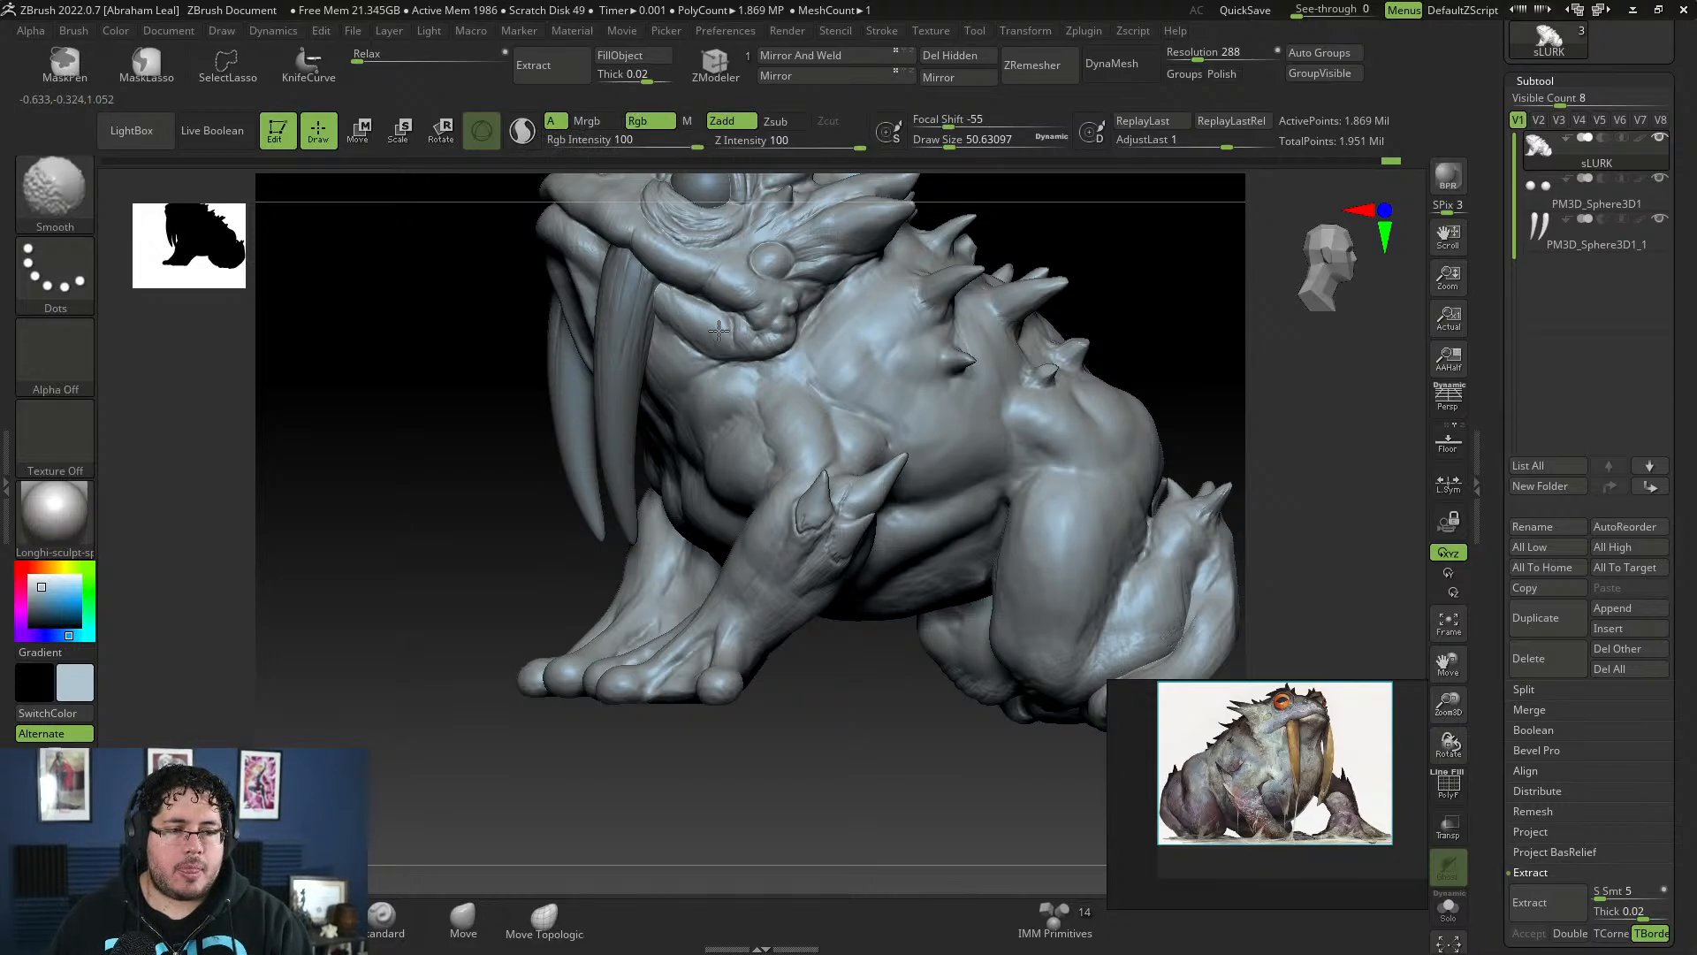
{"action": "left_click_drag", "start_coordinate": [1149, 266], "coordinate": [917, 258]}
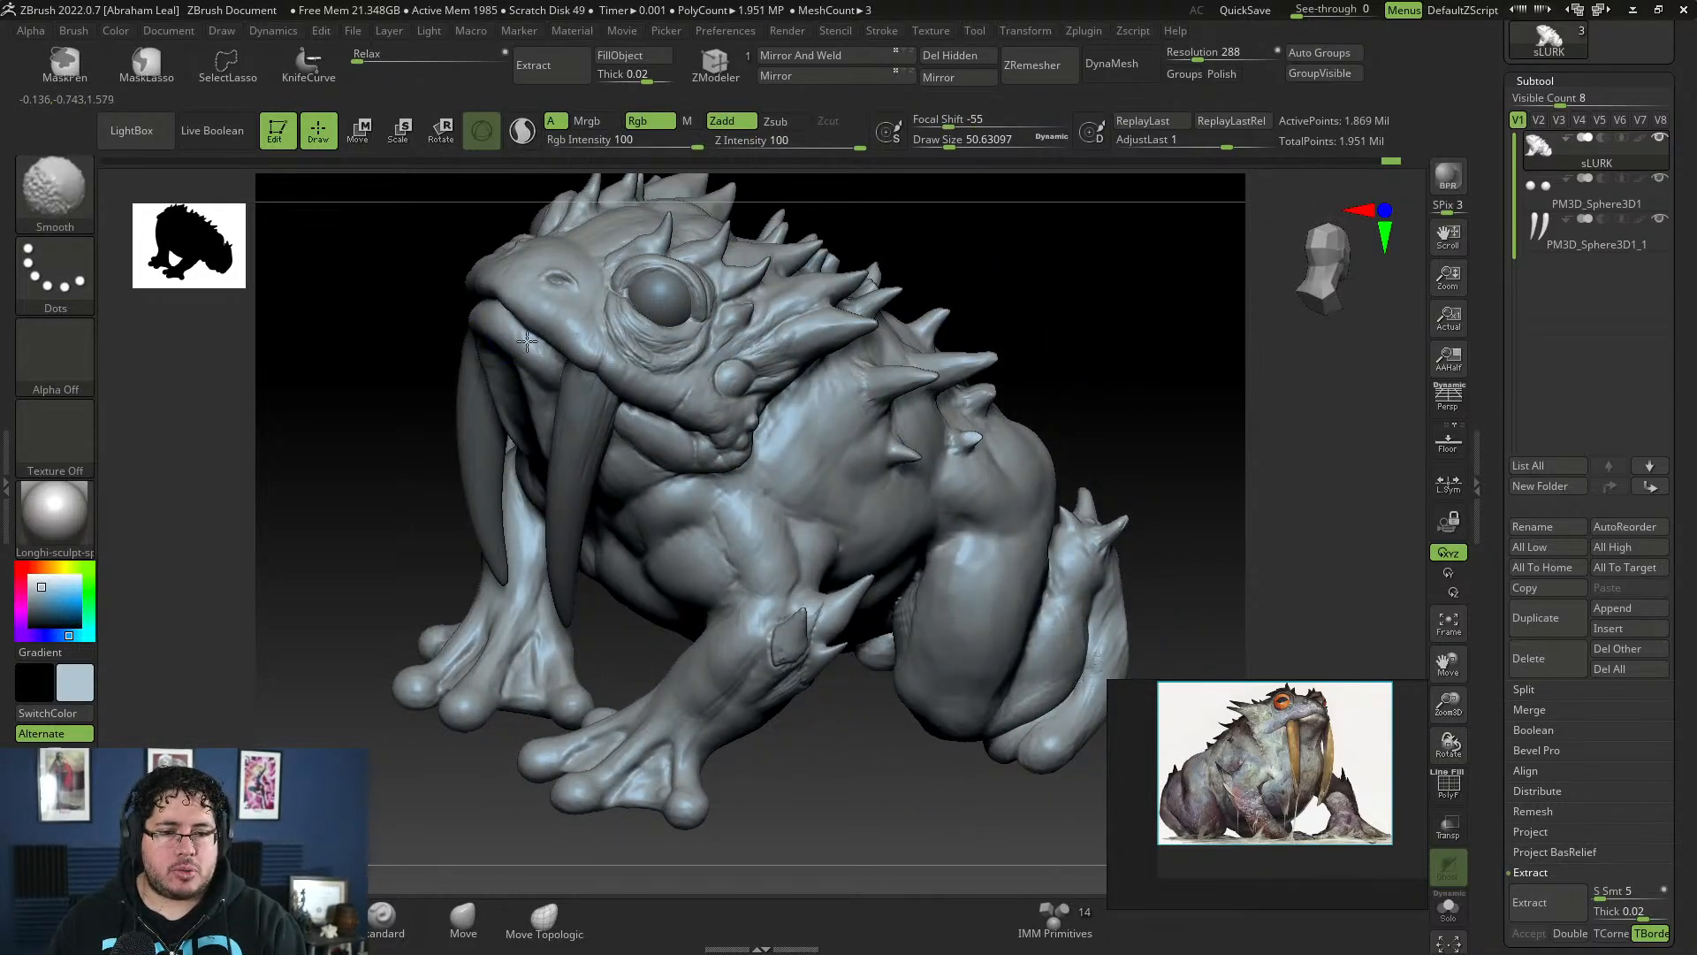
{"action": "left_click_drag", "start_coordinate": [1114, 336], "coordinate": [982, 349]}
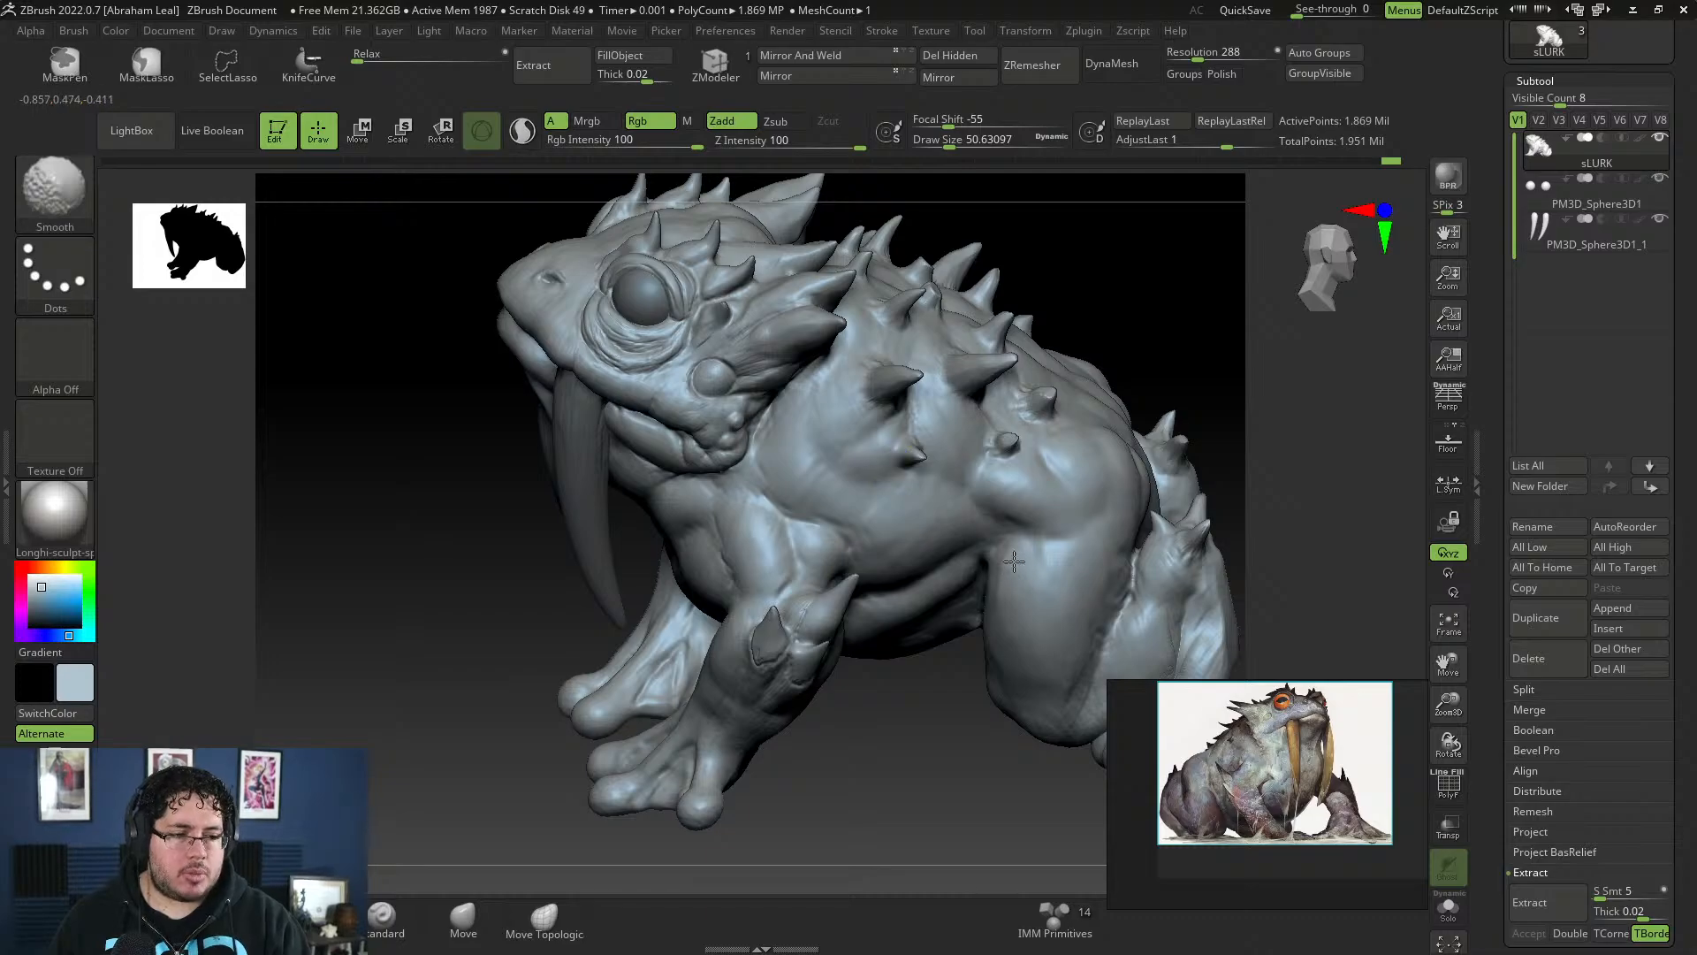
{"action": "left_click_drag", "start_coordinate": [1175, 415], "coordinate": [878, 536]}
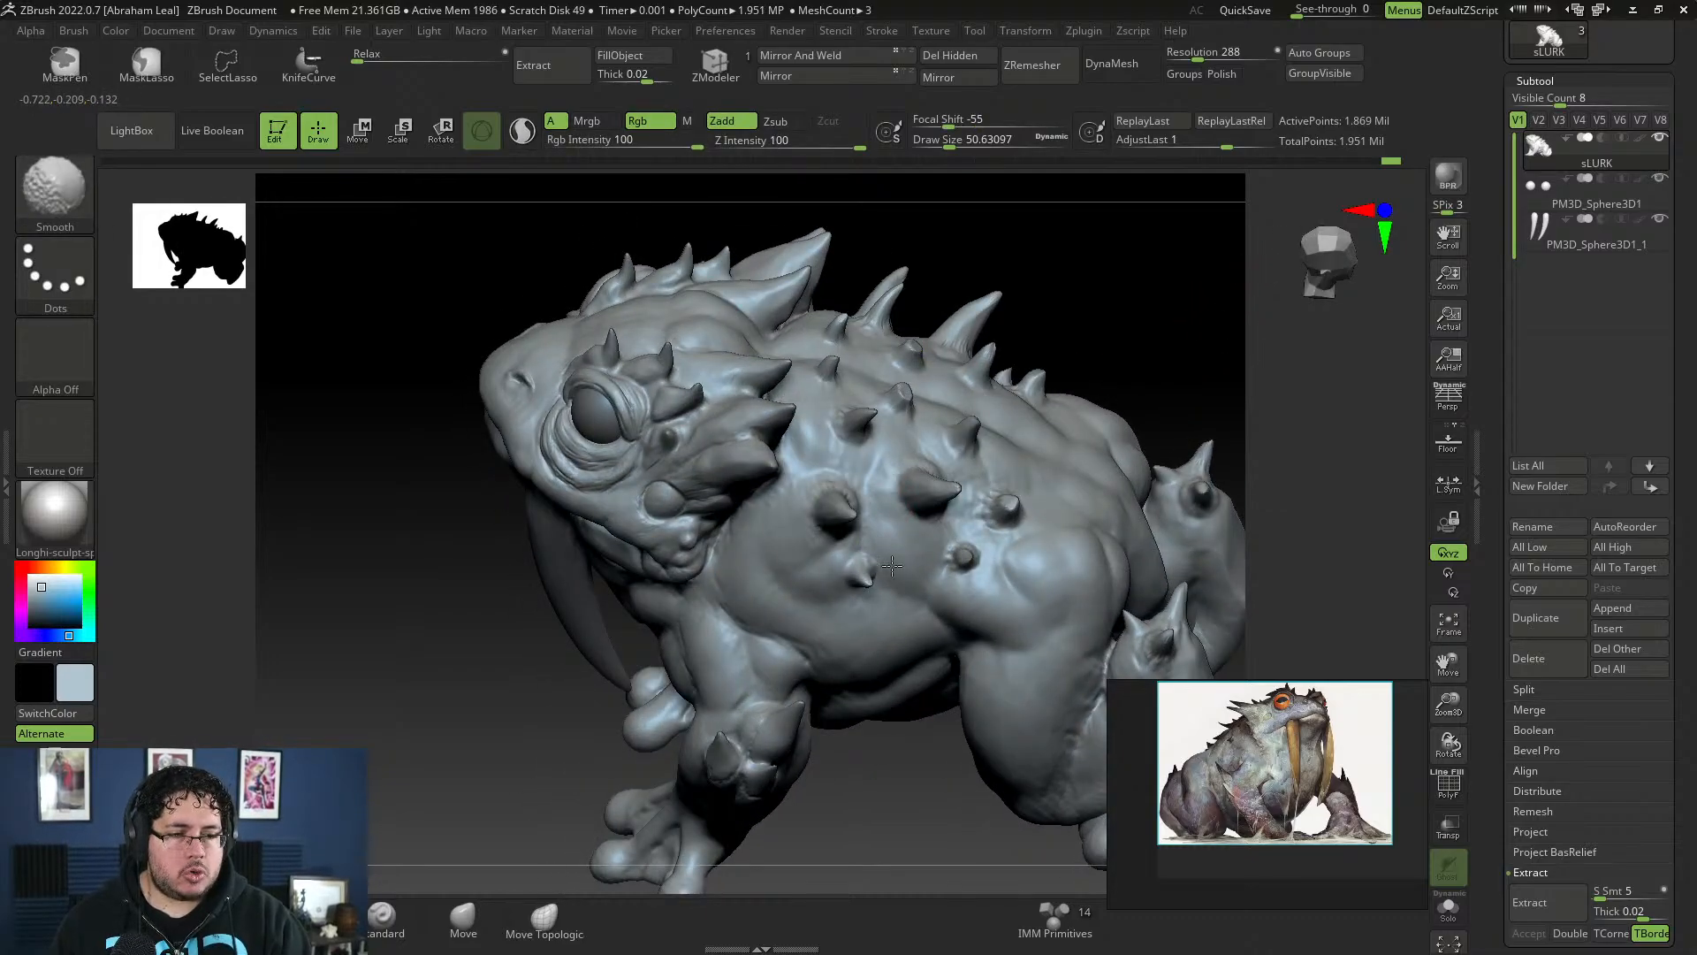
{"action": "left_click_drag", "start_coordinate": [695, 469], "coordinate": [698, 495], "text": "shift"}
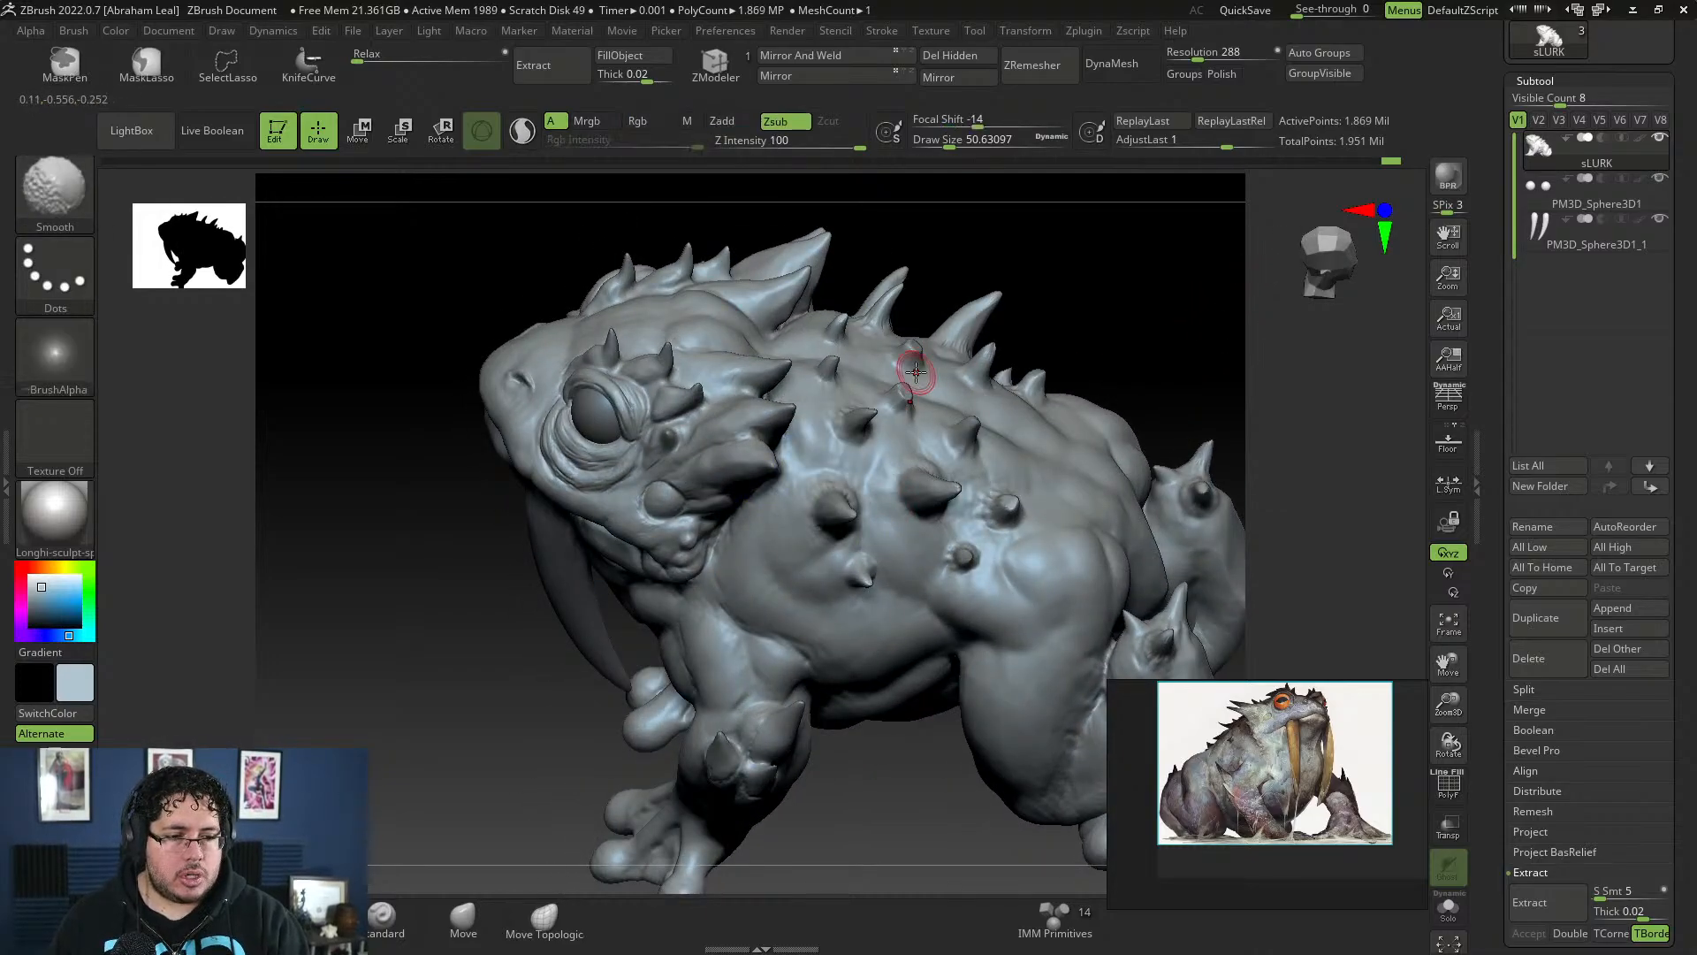
{"action": "right_click_drag", "start_coordinate": [916, 373], "coordinate": [1004, 481]}
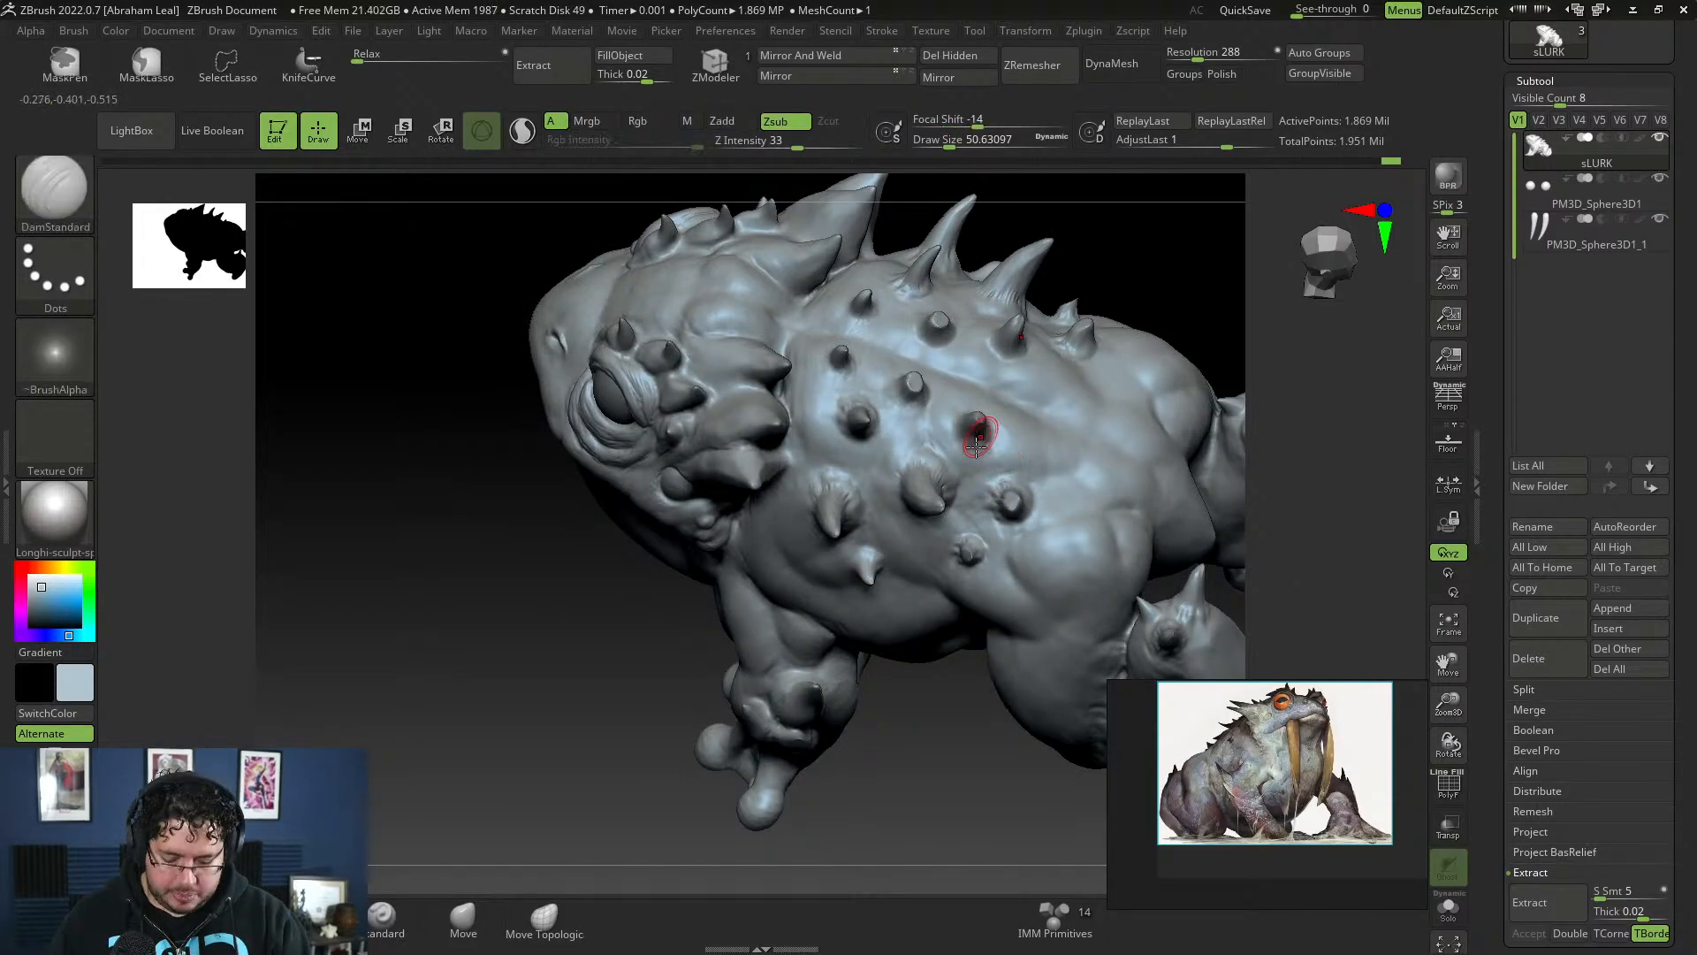
- Build up skin around the back spikes using ClayBuildup at a draw size of about 62 and smooth it
{"action": "key", "text": "b"}
{"action": "key", "text": "c"}
{"action": "key", "text": "b"}
{"action": "key", "text": "space"}
{"action": "left_click_drag", "start_coordinate": [976, 447], "coordinate": [968, 447]}
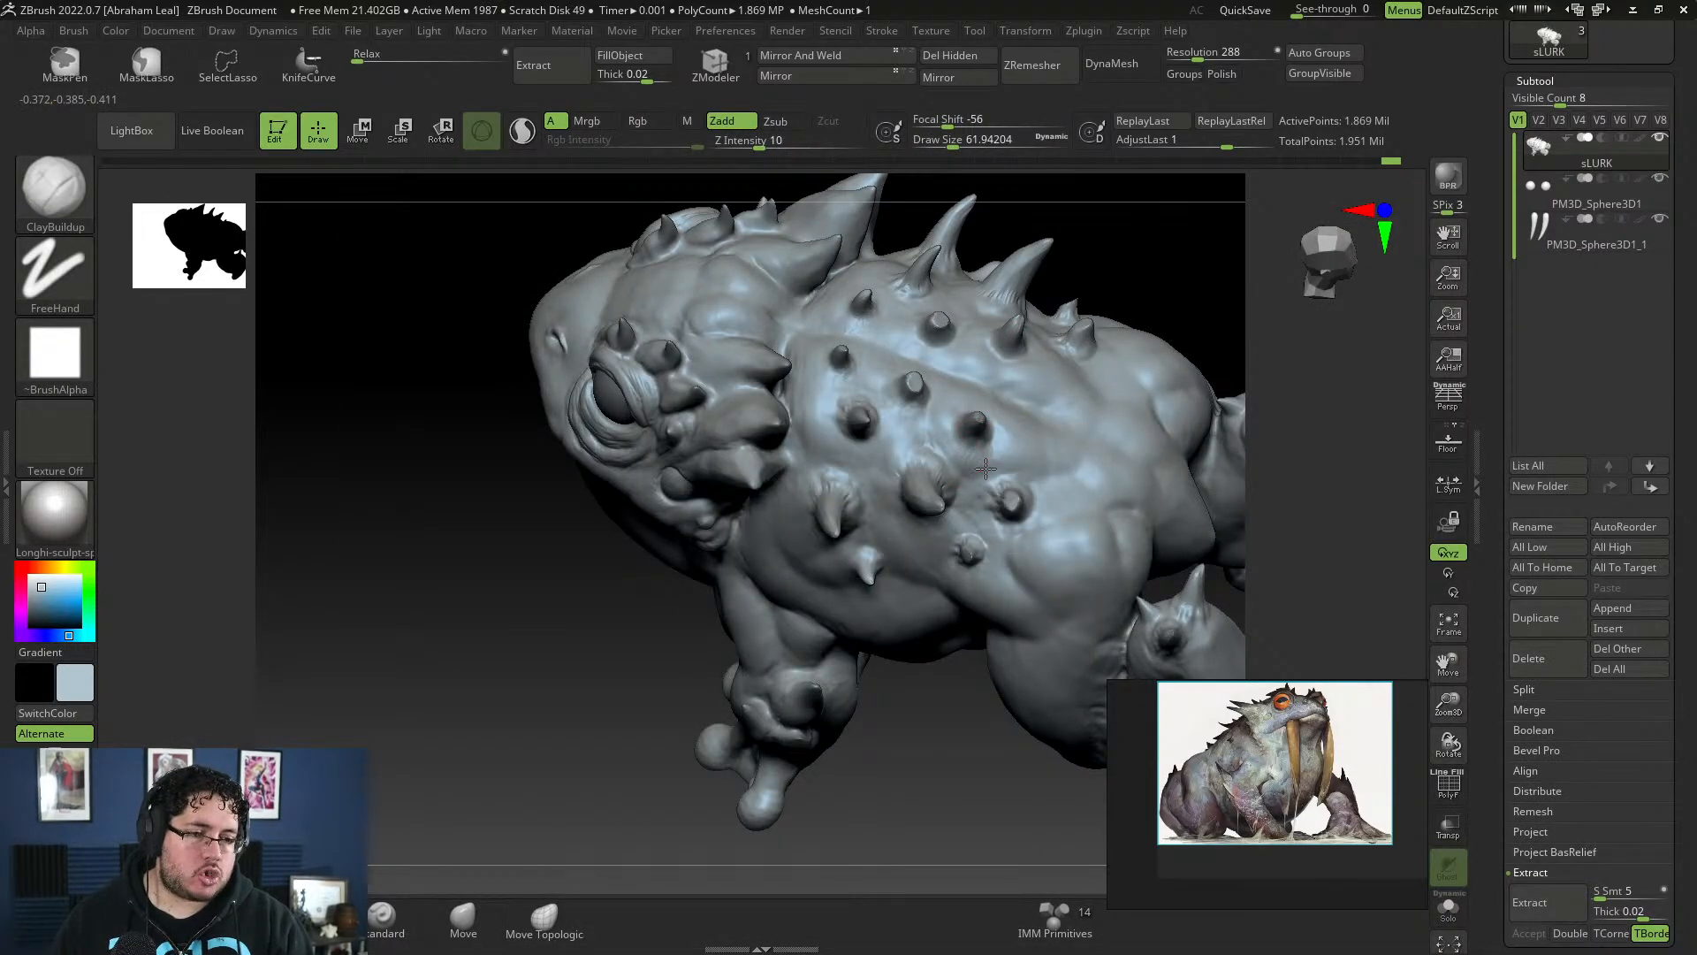
{"action": "key", "text": "shift"}
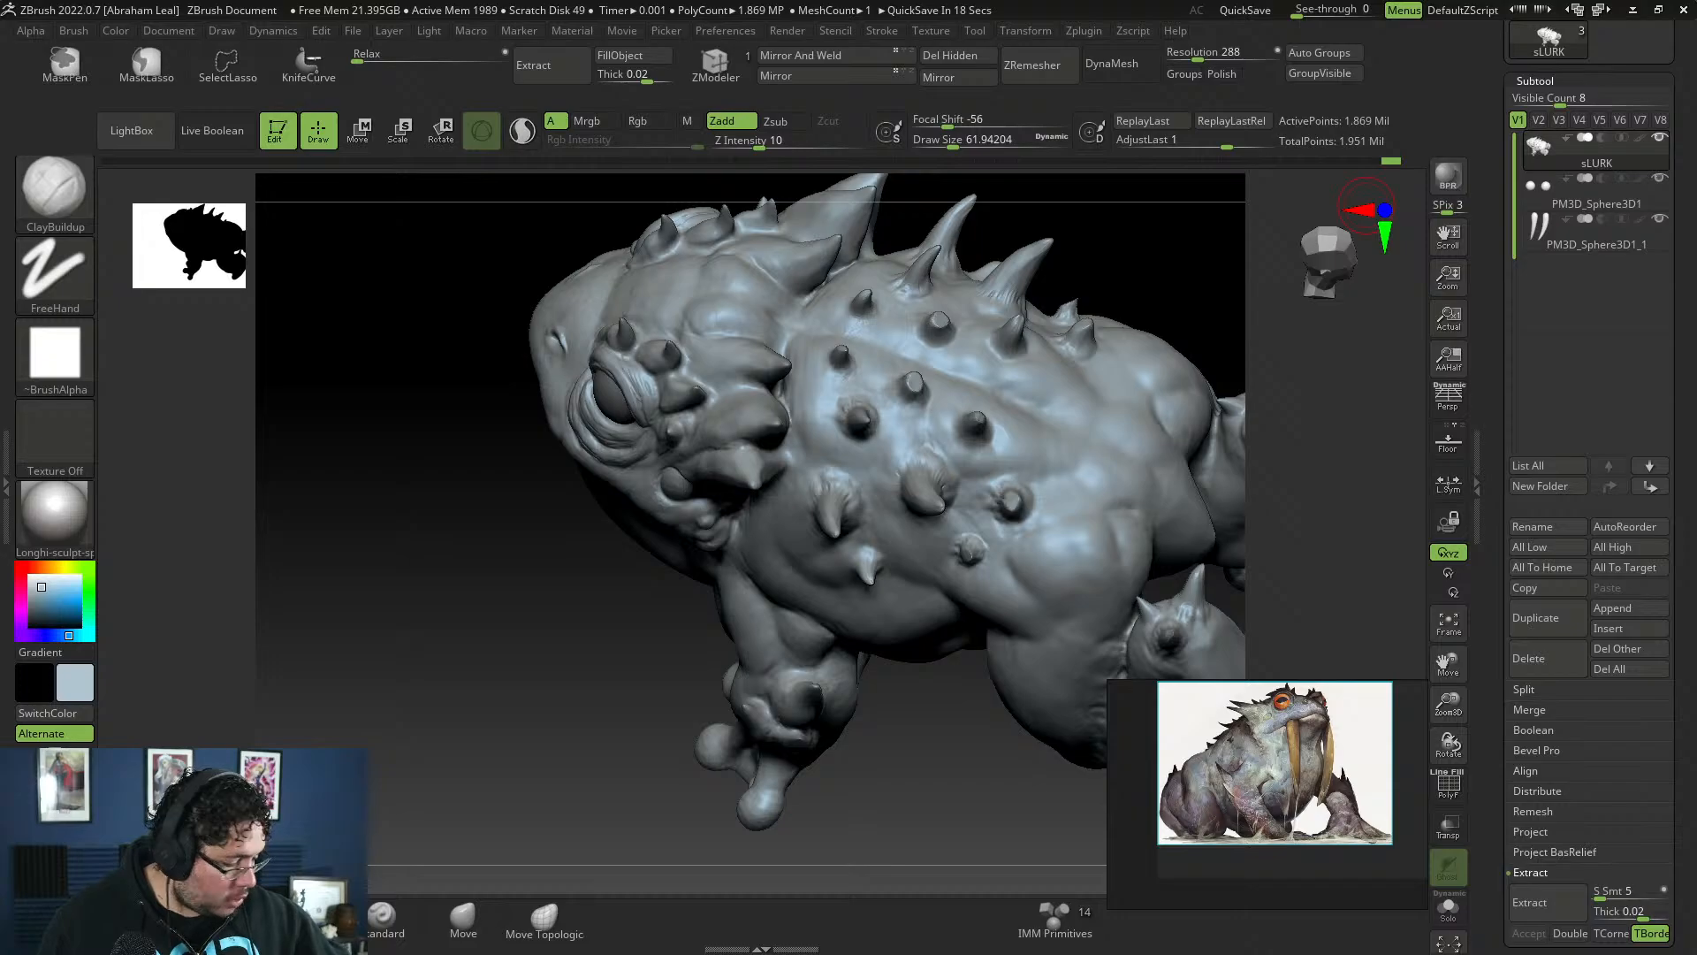
- Carve DamStandard creases below the shoulder spikes and across the hip at a draw size of about 48, and soften them
{"action": "left_click_drag", "start_coordinate": [518, 678], "coordinate": [549, 636]}
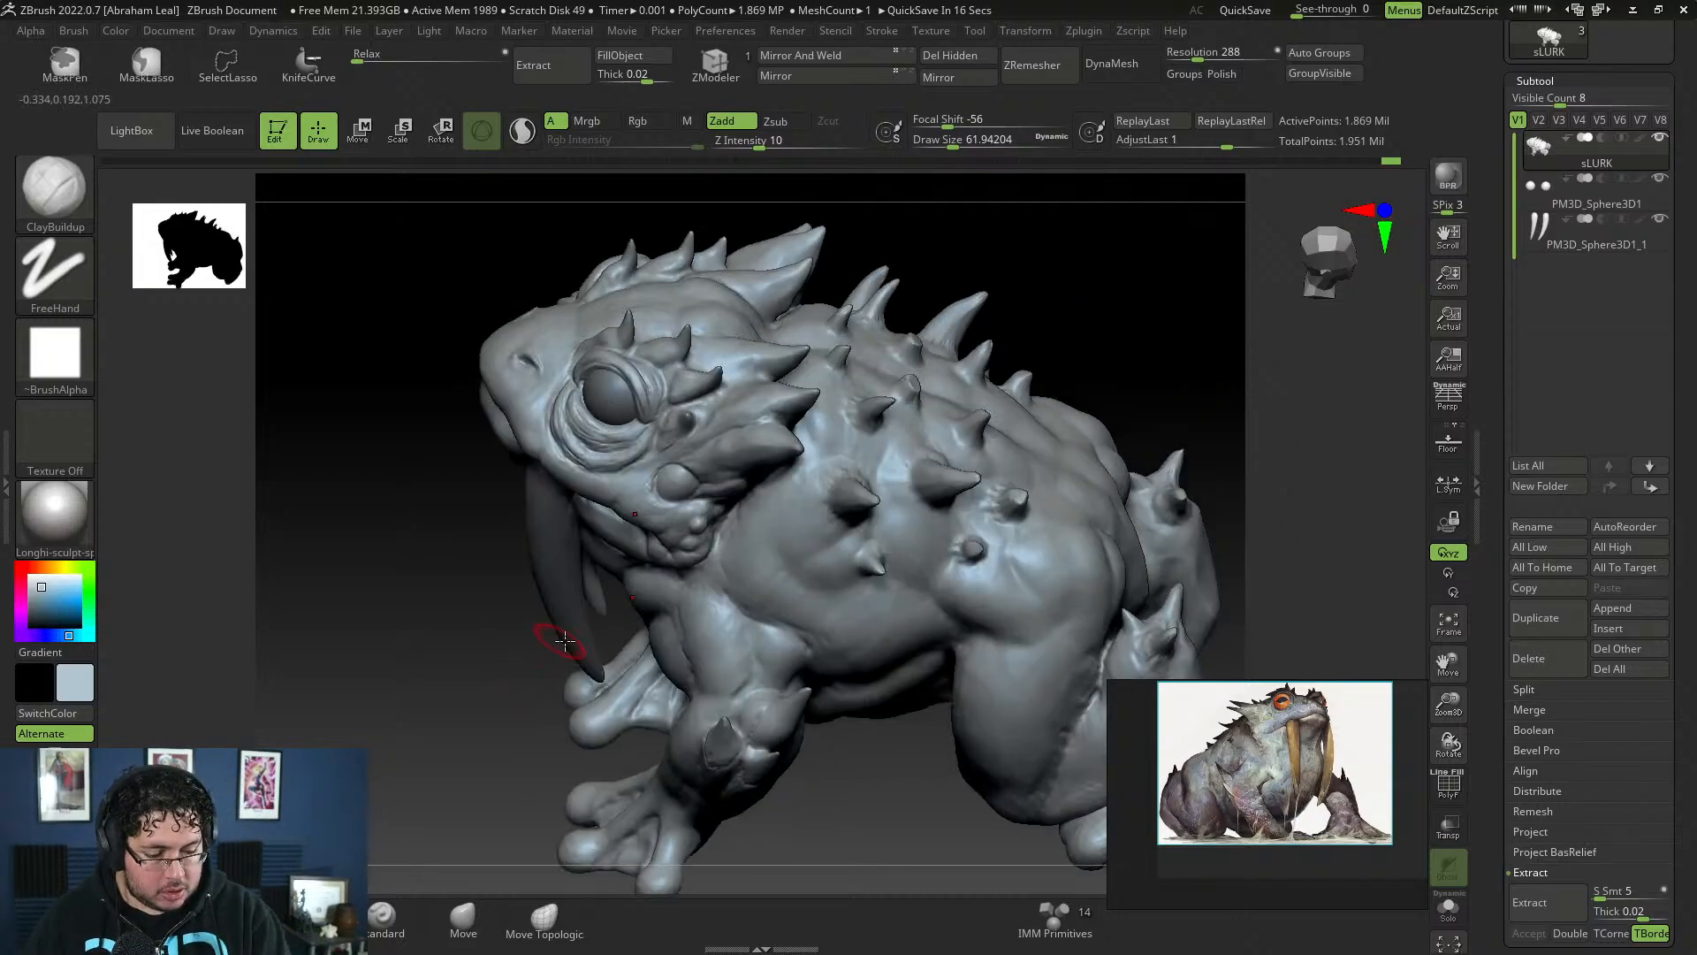
{"action": "mouse_move", "coordinate": [1159, 330]}
{"action": "left_mouse_down", "text": "alt"}
{"action": "mouse_move", "coordinate": [1094, 299]}
{"action": "mouse_move", "coordinate": [1098, 273]}
{"action": "mouse_move", "coordinate": [1083, 353]}
{"action": "left_mouse_up", "text": "alt"}
{"action": "key", "text": "b"}
{"action": "key", "text": "d"}
{"action": "key", "text": "s"}
{"action": "key", "text": "space"}
{"action": "mouse_move", "coordinate": [784, 541]}
{"action": "left_mouse_down"}
{"action": "mouse_move", "coordinate": [867, 539]}
{"action": "mouse_move", "coordinate": [820, 552]}
{"action": "left_mouse_up"}
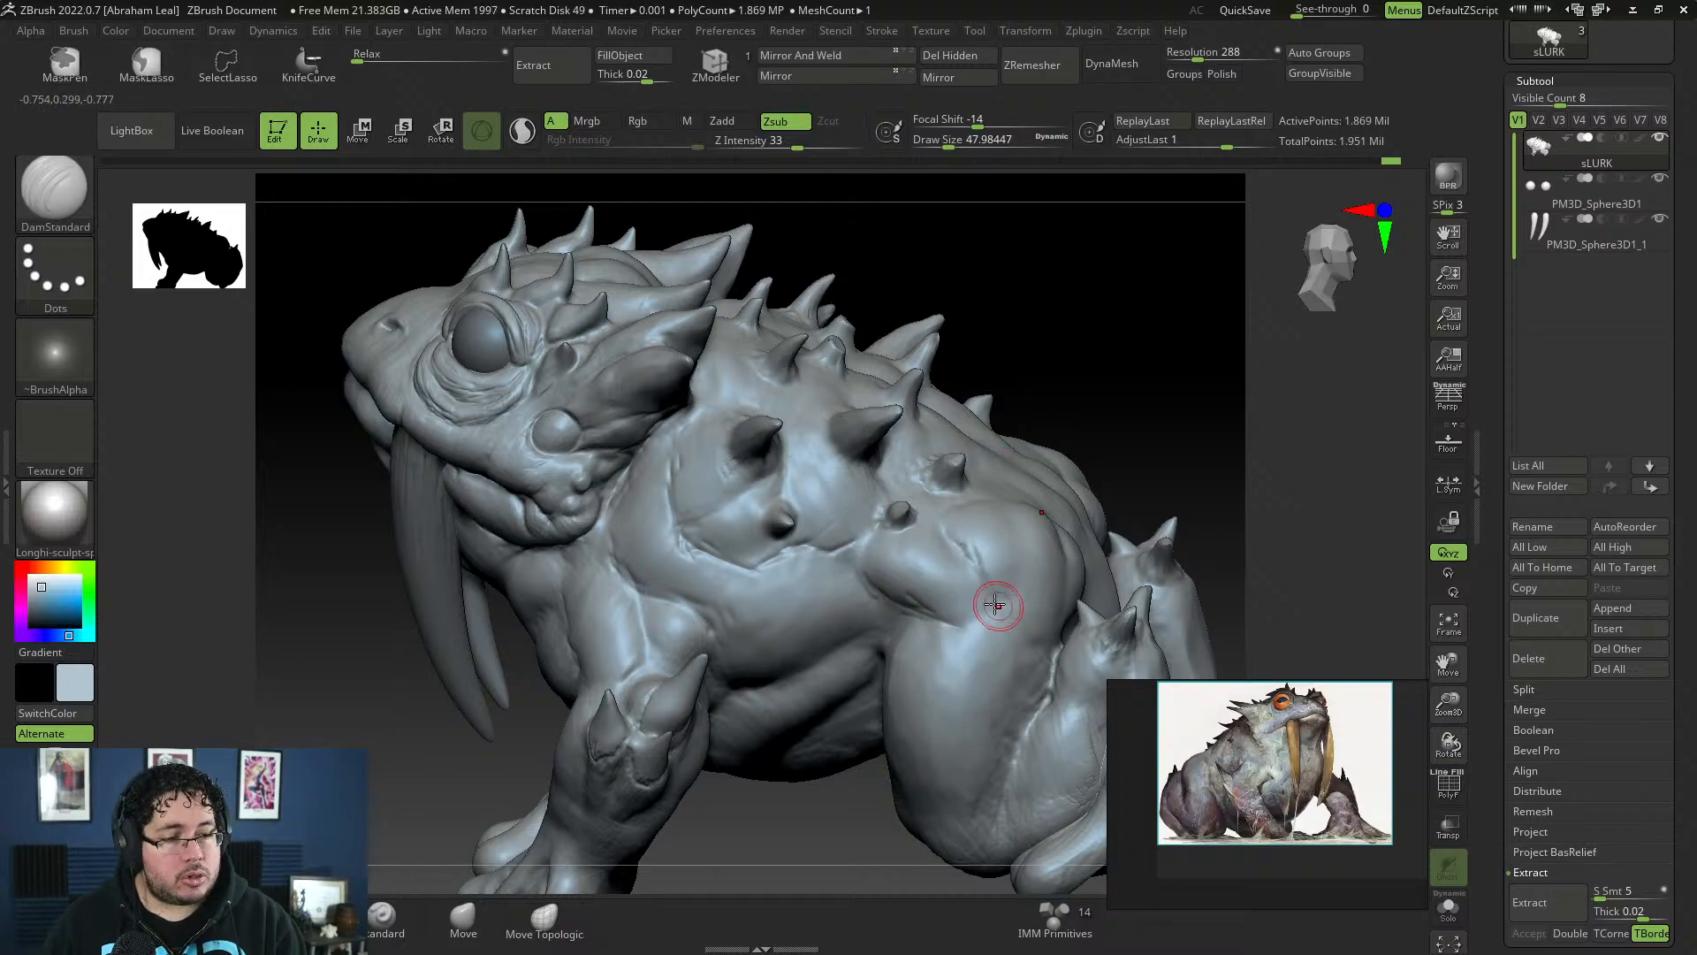
{"action": "left_click_drag", "start_coordinate": [1202, 443], "coordinate": [1016, 402]}
{"action": "key", "text": "shift"}
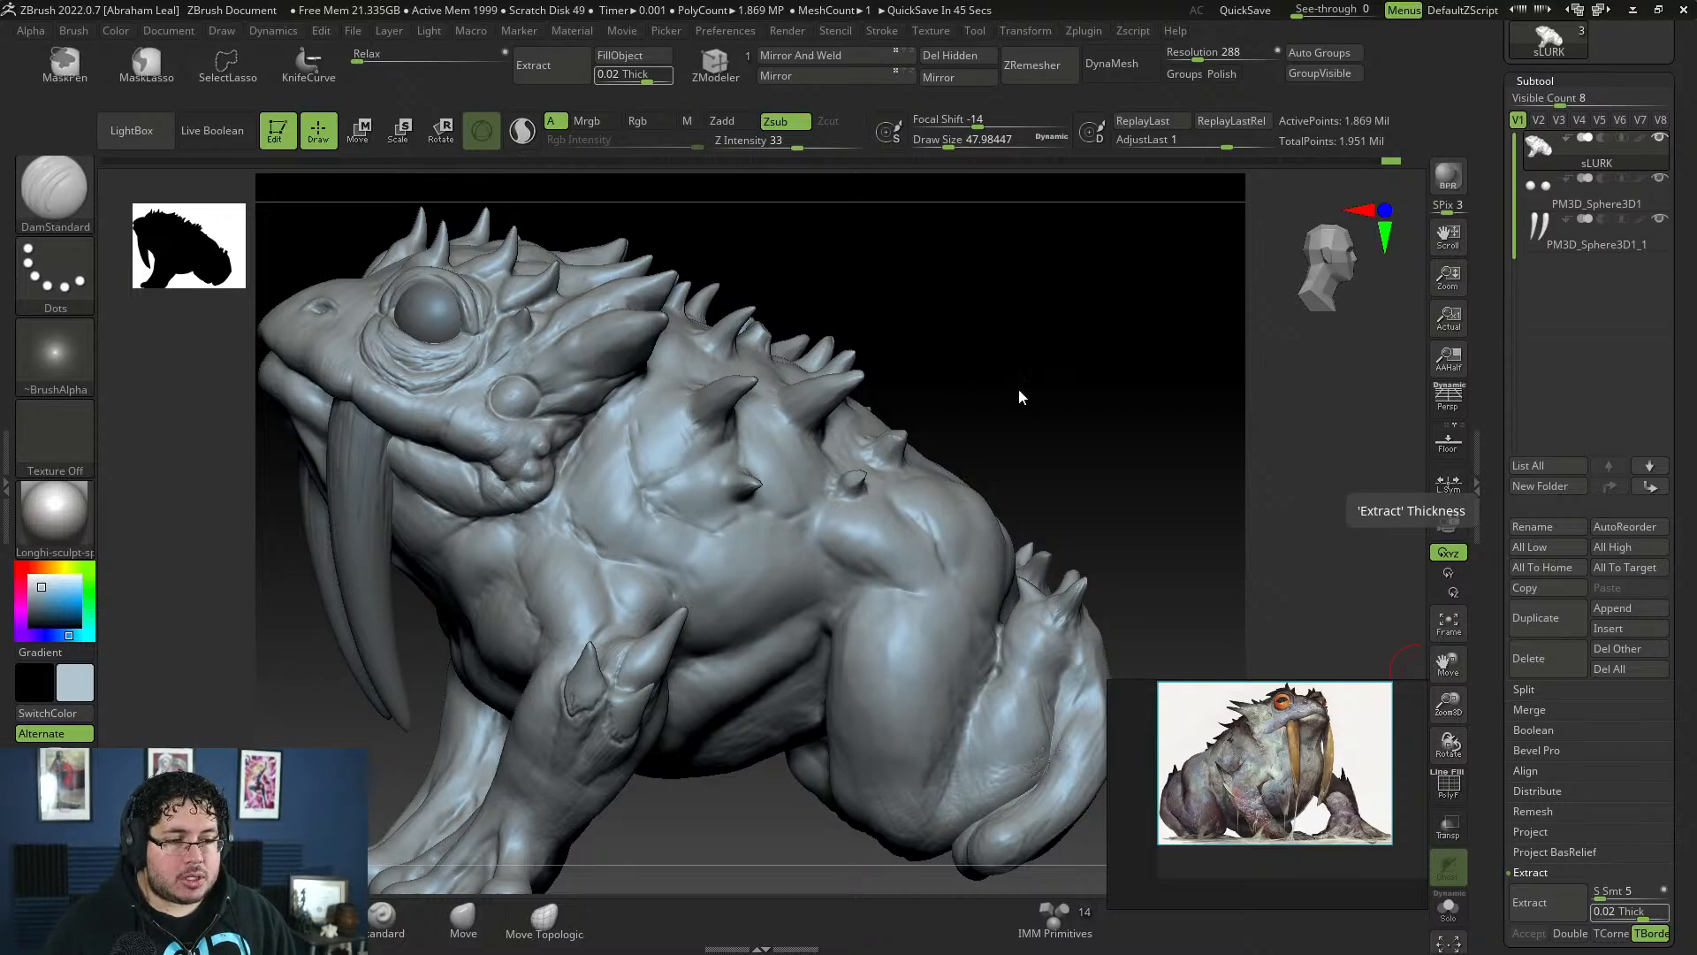
{"action": "left_click_drag", "start_coordinate": [1018, 395], "coordinate": [1099, 390]}
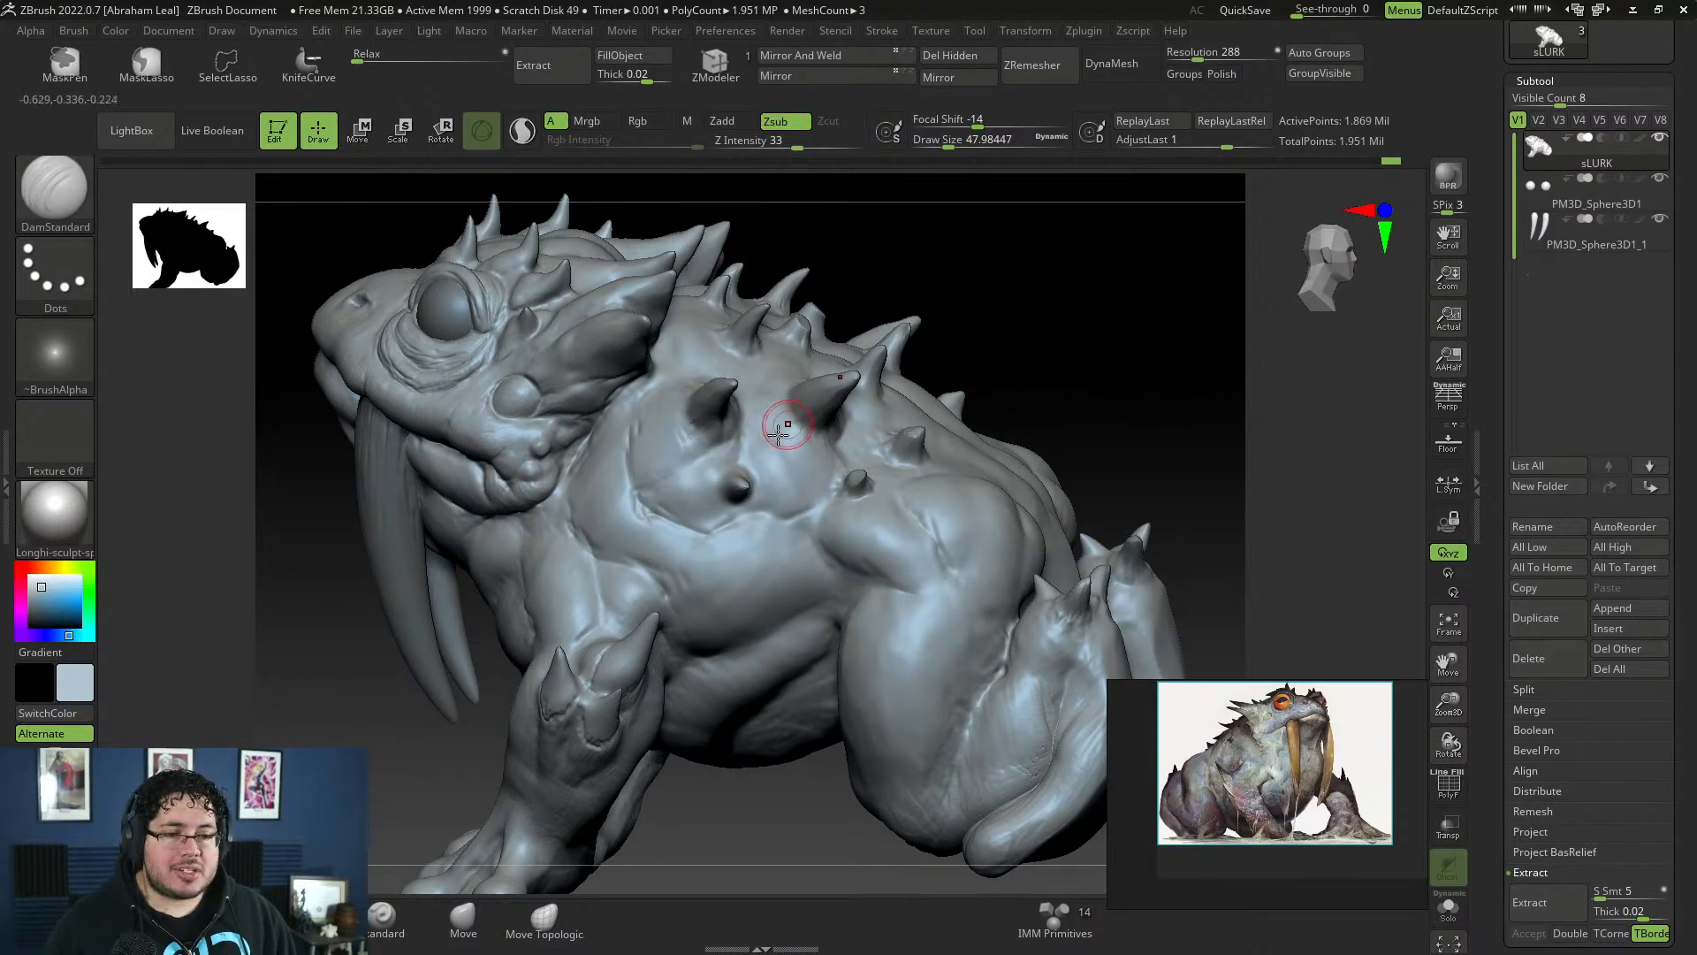
{"action": "left_click_drag", "start_coordinate": [860, 300], "coordinate": [947, 280]}
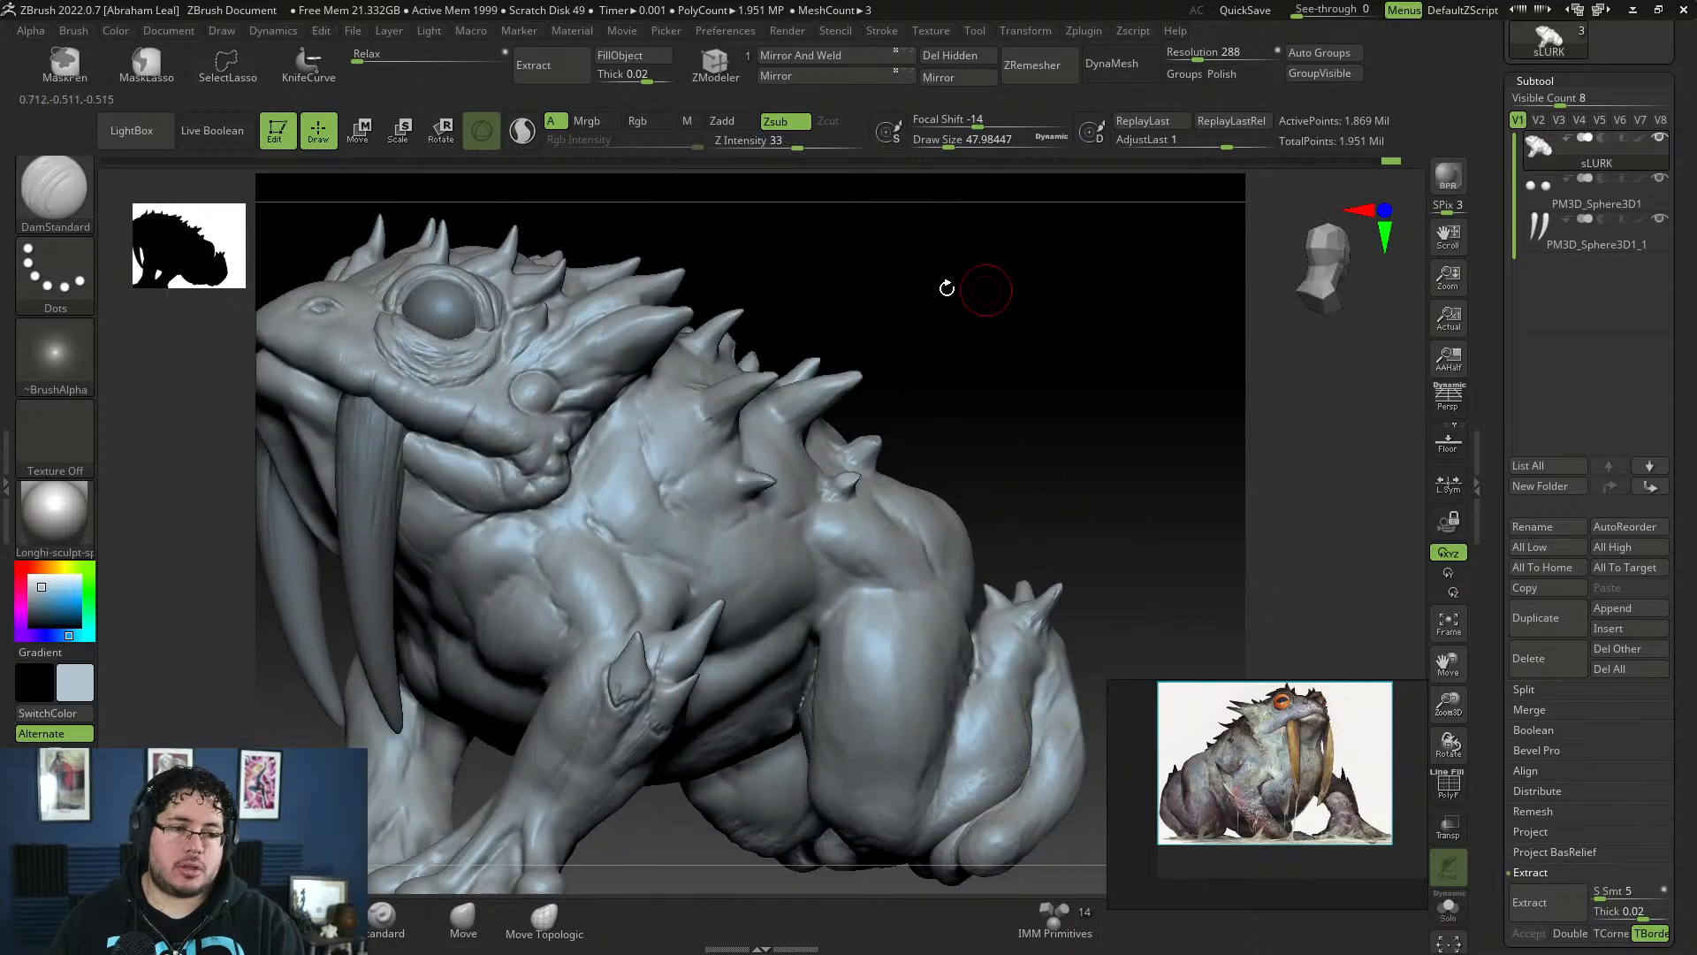
{"action": "key", "text": "shift"}
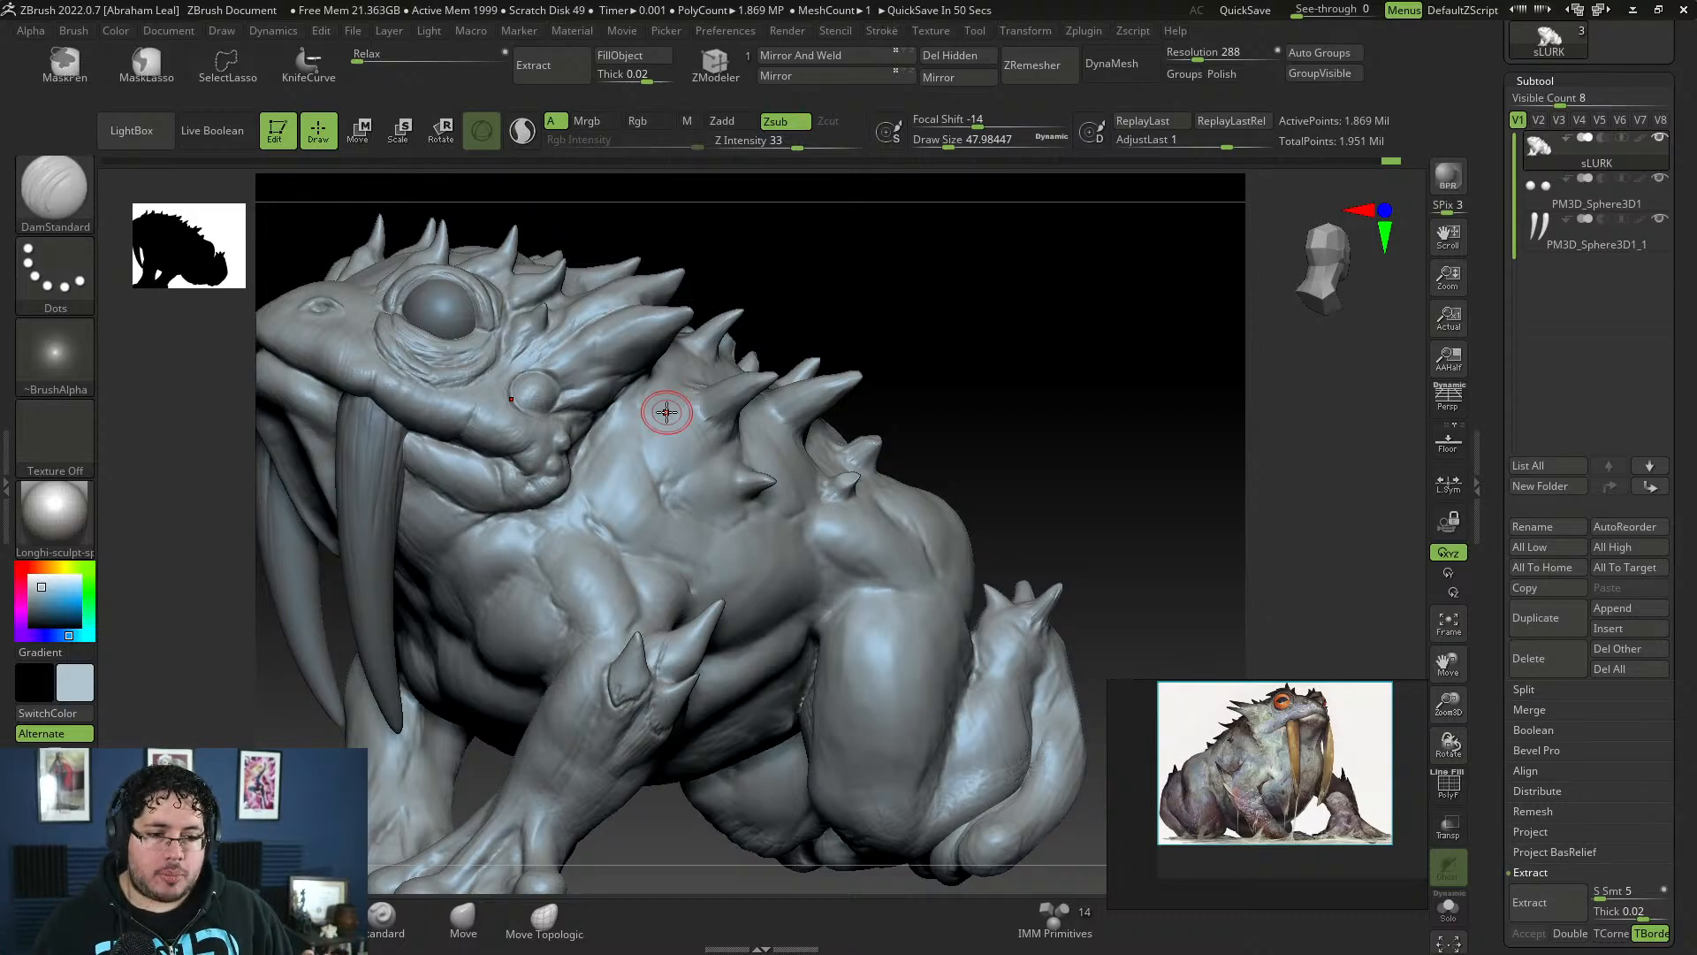
- Build up the fleshy fold on the shoulder behind the jaw, below the side spikes, using ClayBuildup at a draw size of about 74
{"action": "key", "text": "b"}
{"action": "key", "text": "c"}
{"action": "key", "text": "b"}
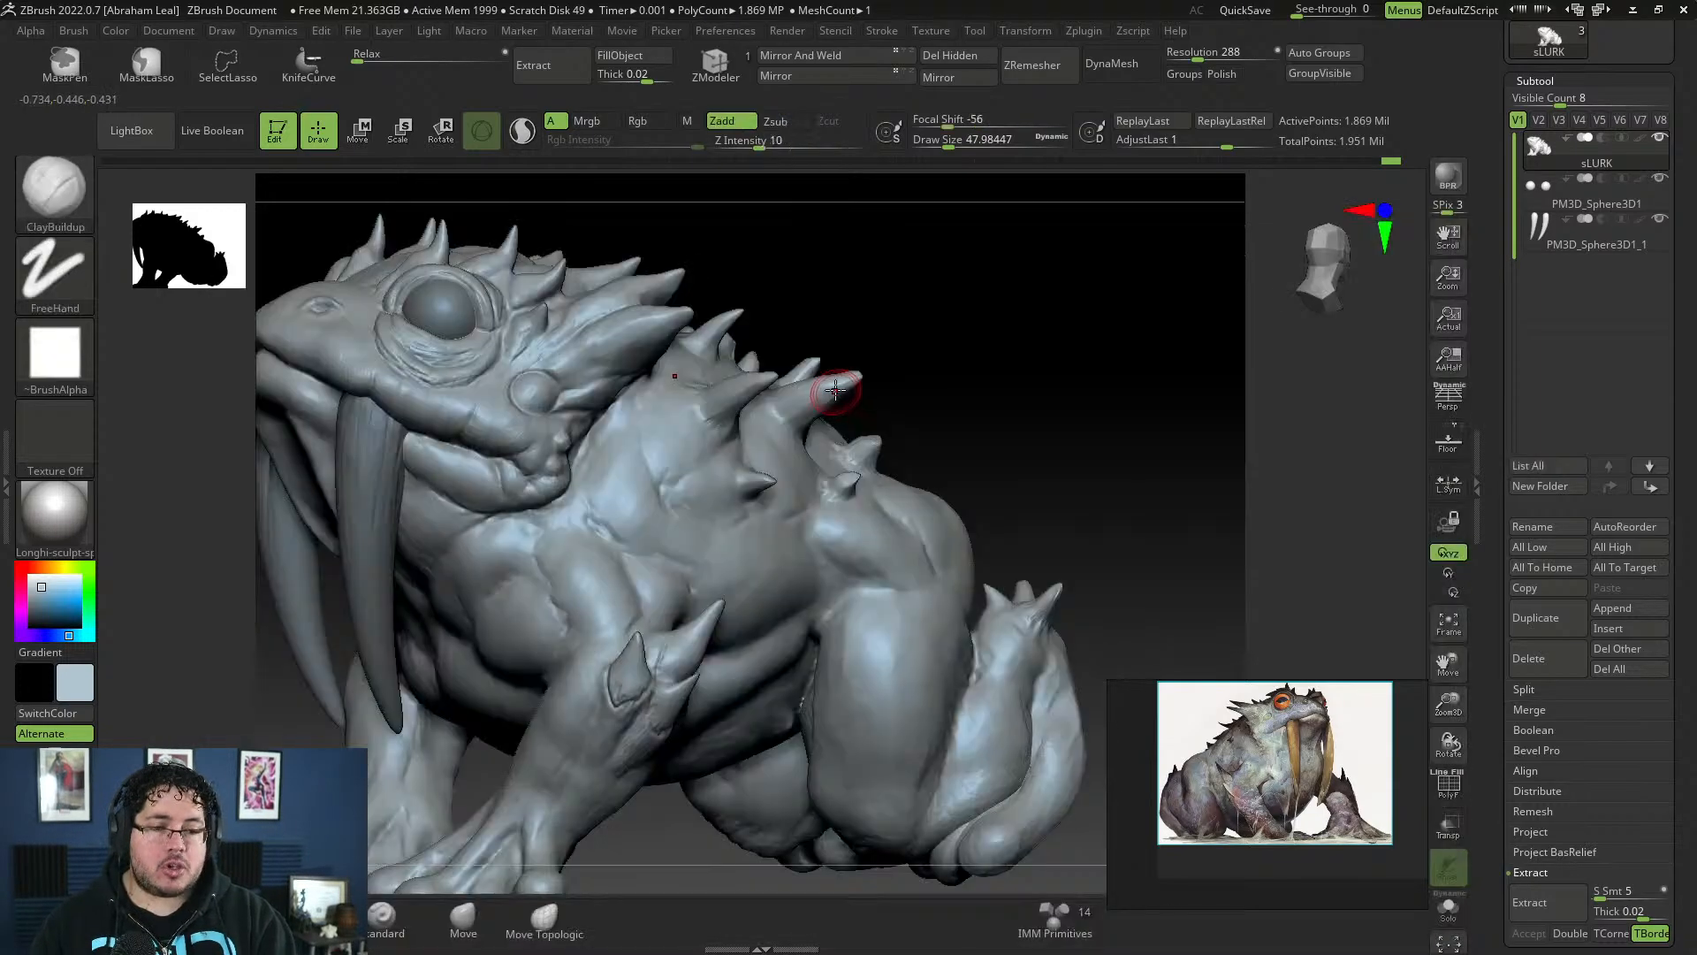
{"action": "key", "text": "space"}
{"action": "left_click_drag", "start_coordinate": [834, 387], "coordinate": [847, 388]}
{"action": "left_click_drag", "start_coordinate": [886, 331], "coordinate": [875, 345]}
{"action": "key", "text": "space"}
{"action": "left_click_drag", "start_coordinate": [666, 403], "coordinate": [650, 415]}
{"action": "key", "text": "space"}
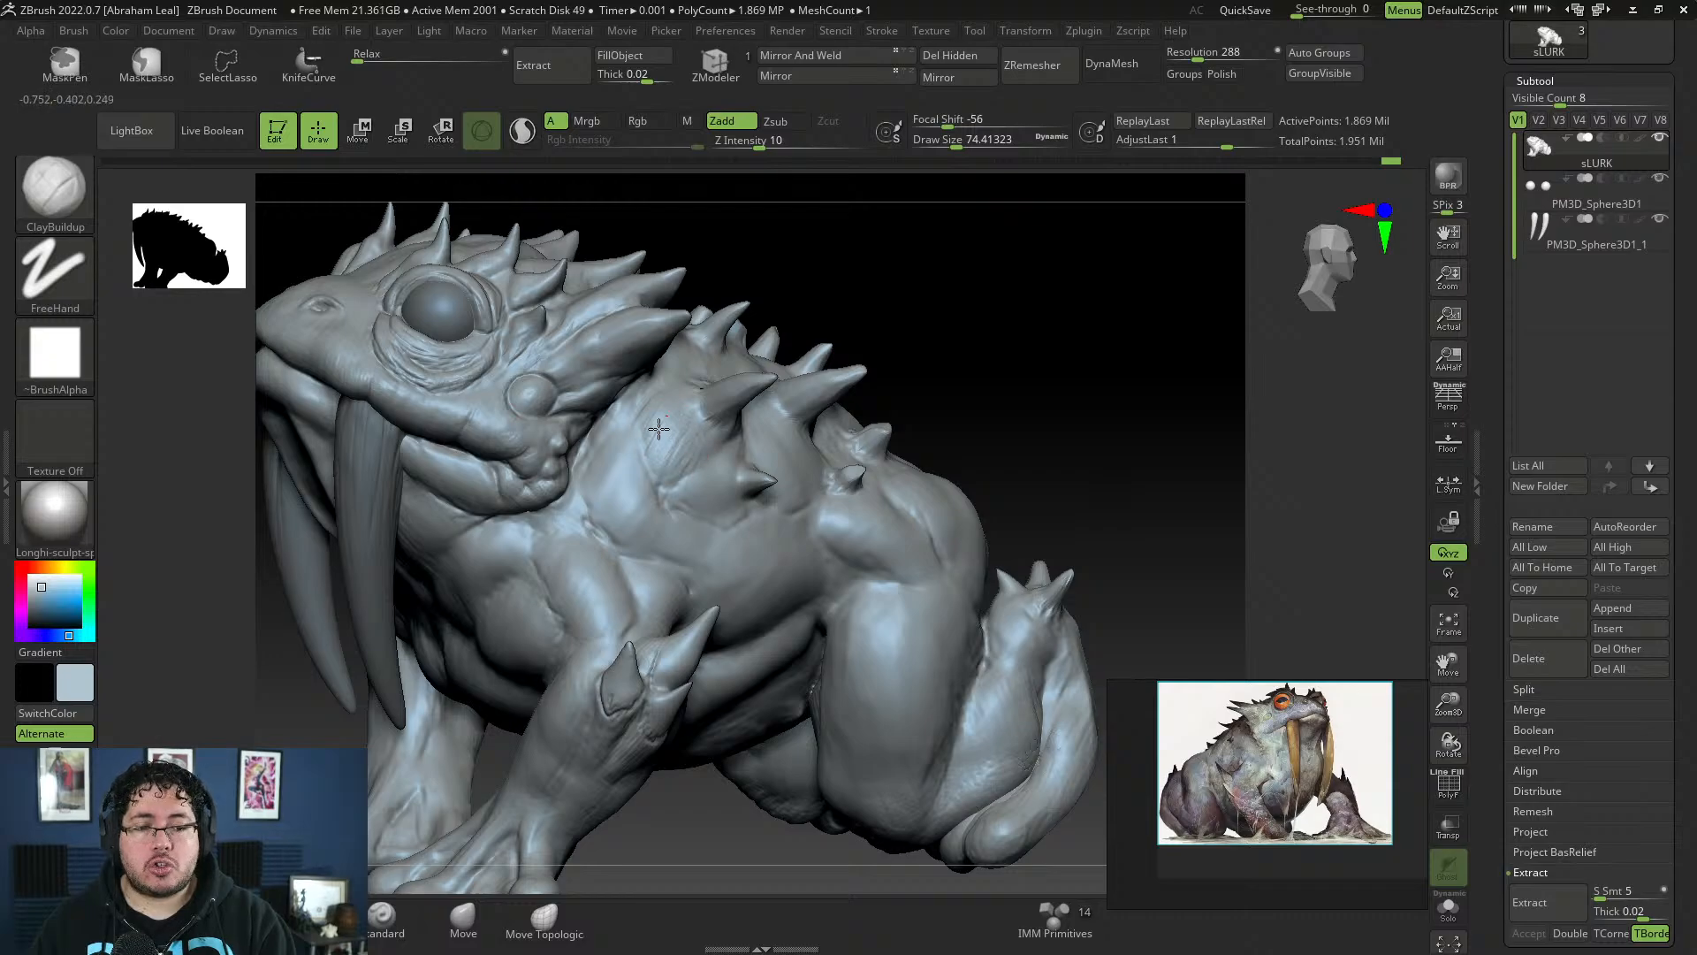
{"action": "left_click_drag", "start_coordinate": [672, 442], "coordinate": [689, 498]}
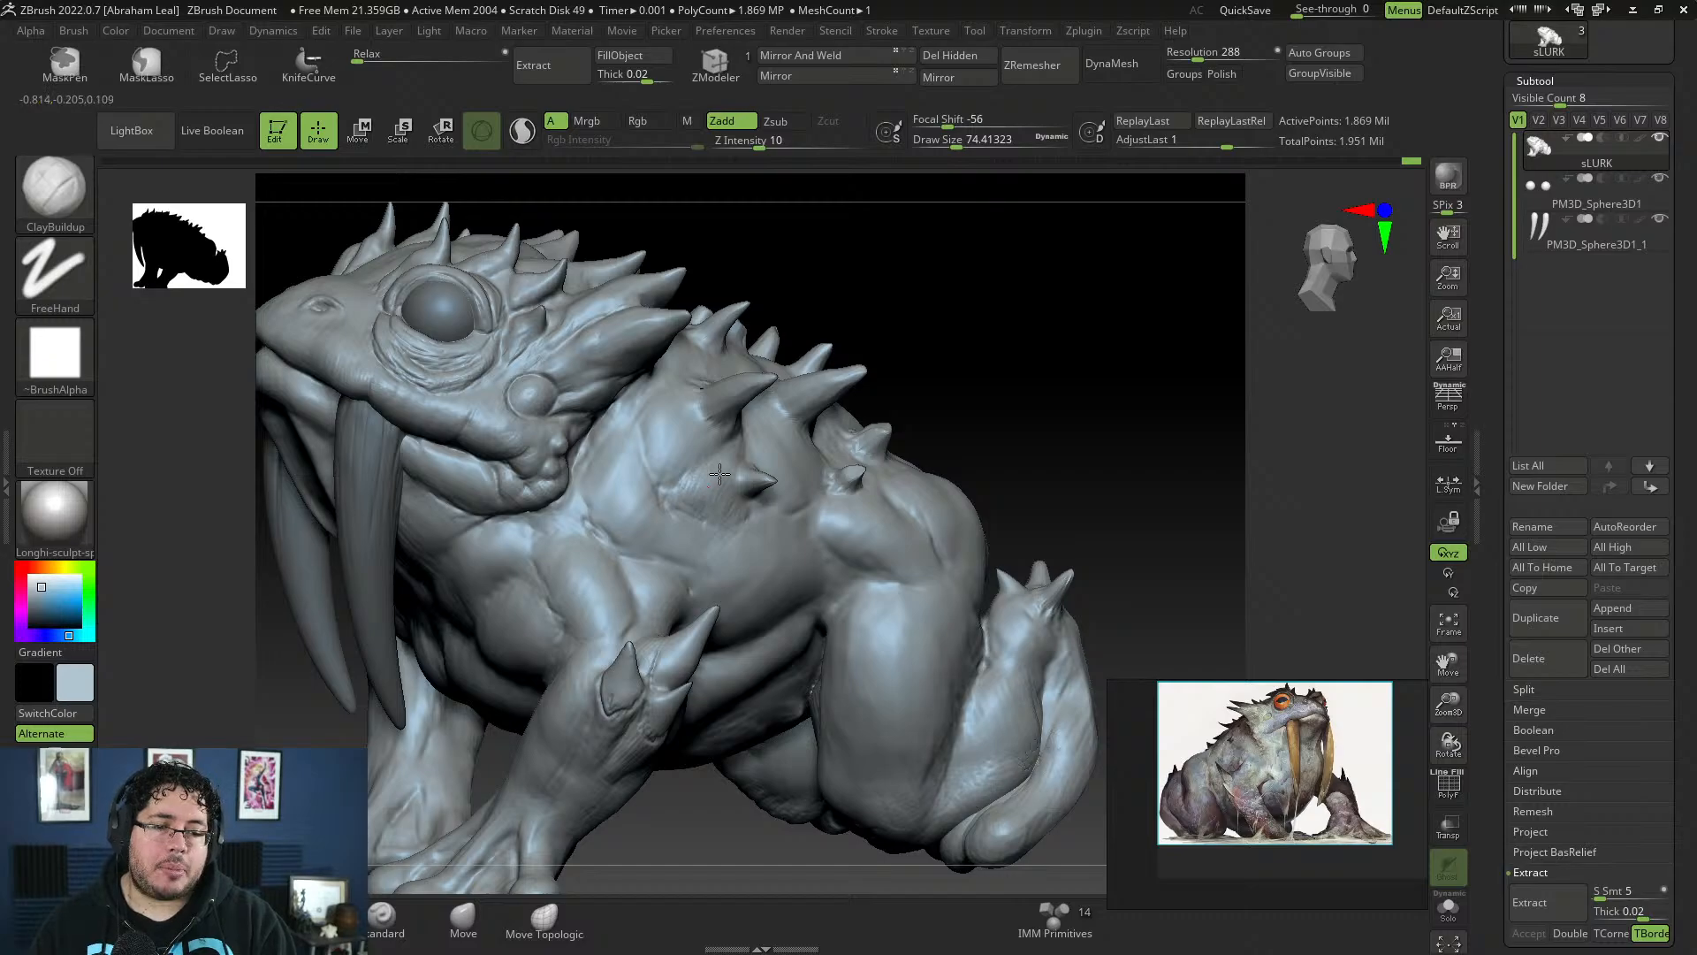
- Add ClayBuildup volume between and around the bases of the large side spikes on the upper flank
{"action": "right_click_drag", "start_coordinate": [796, 411], "coordinate": [827, 434]}
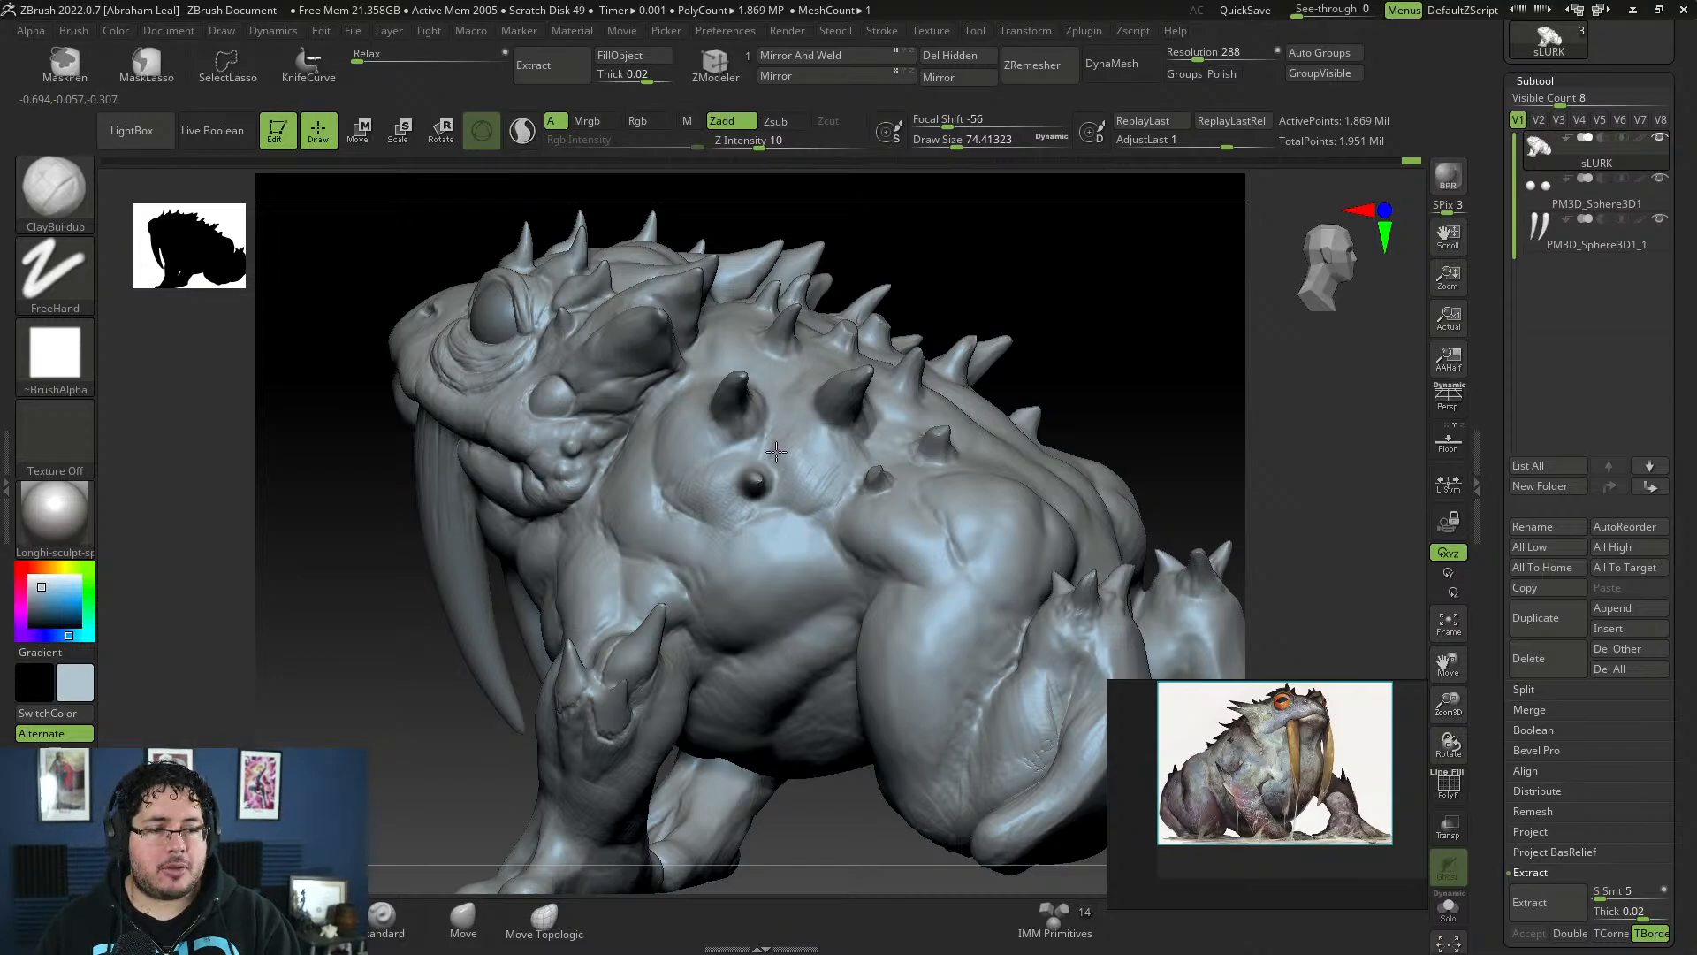
{"action": "right_click_drag", "start_coordinate": [844, 458], "coordinate": [858, 451]}
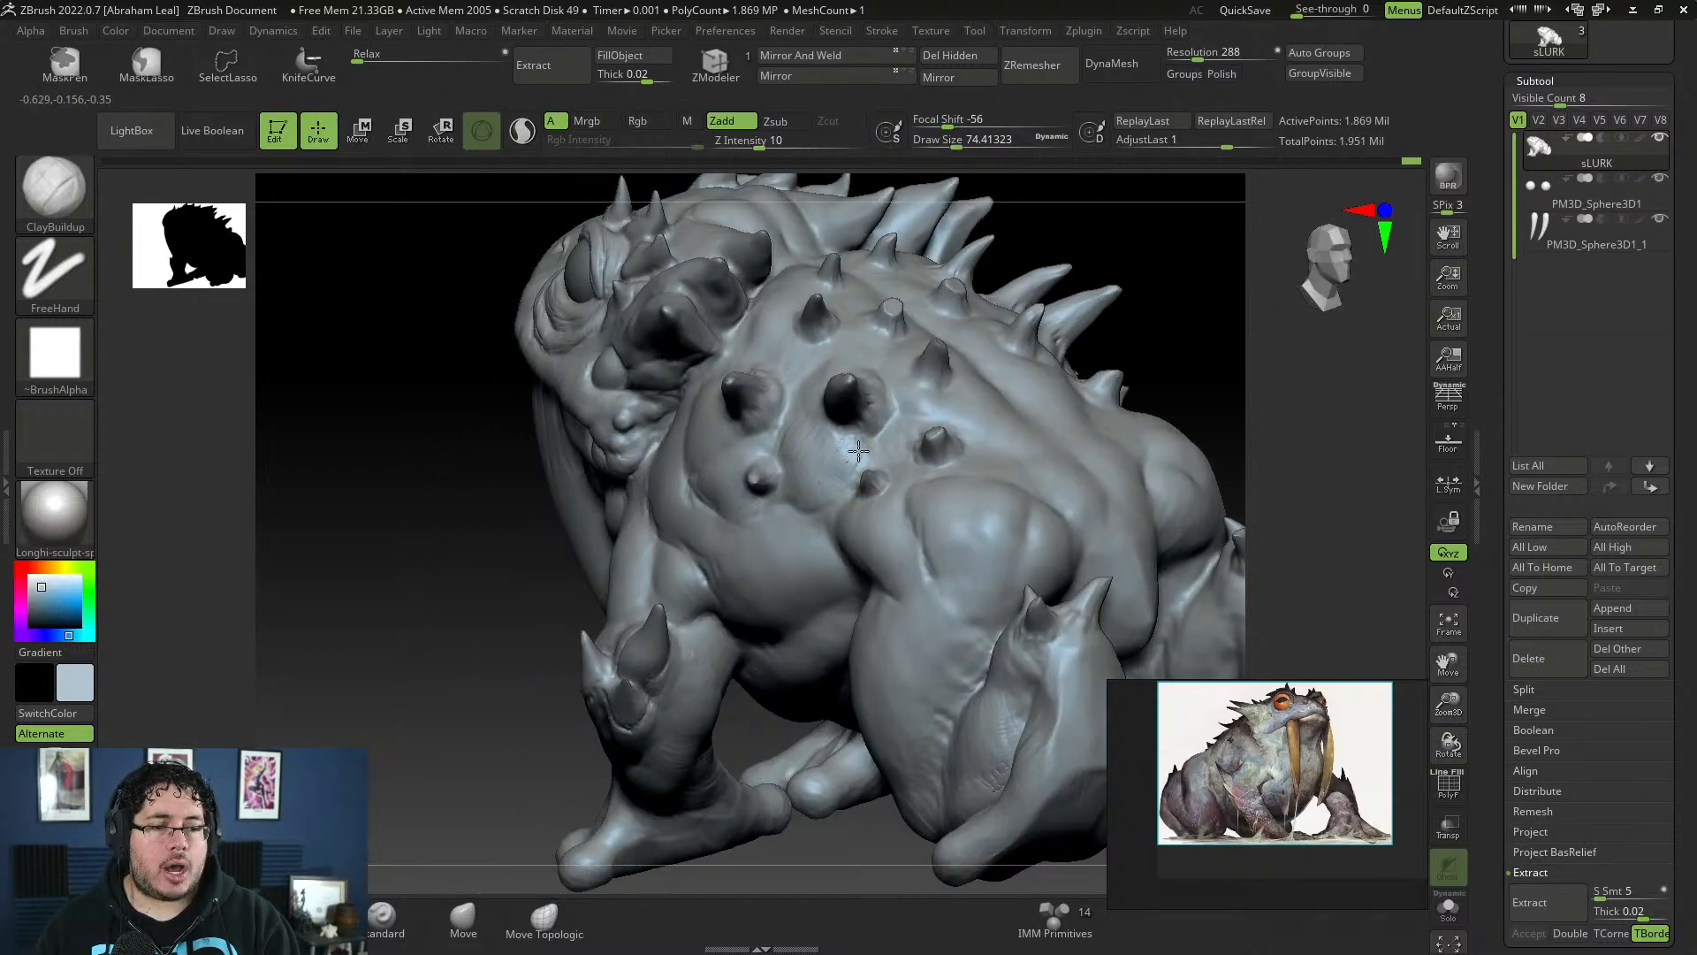
{"action": "left_click_drag", "start_coordinate": [849, 466], "coordinate": [880, 428]}
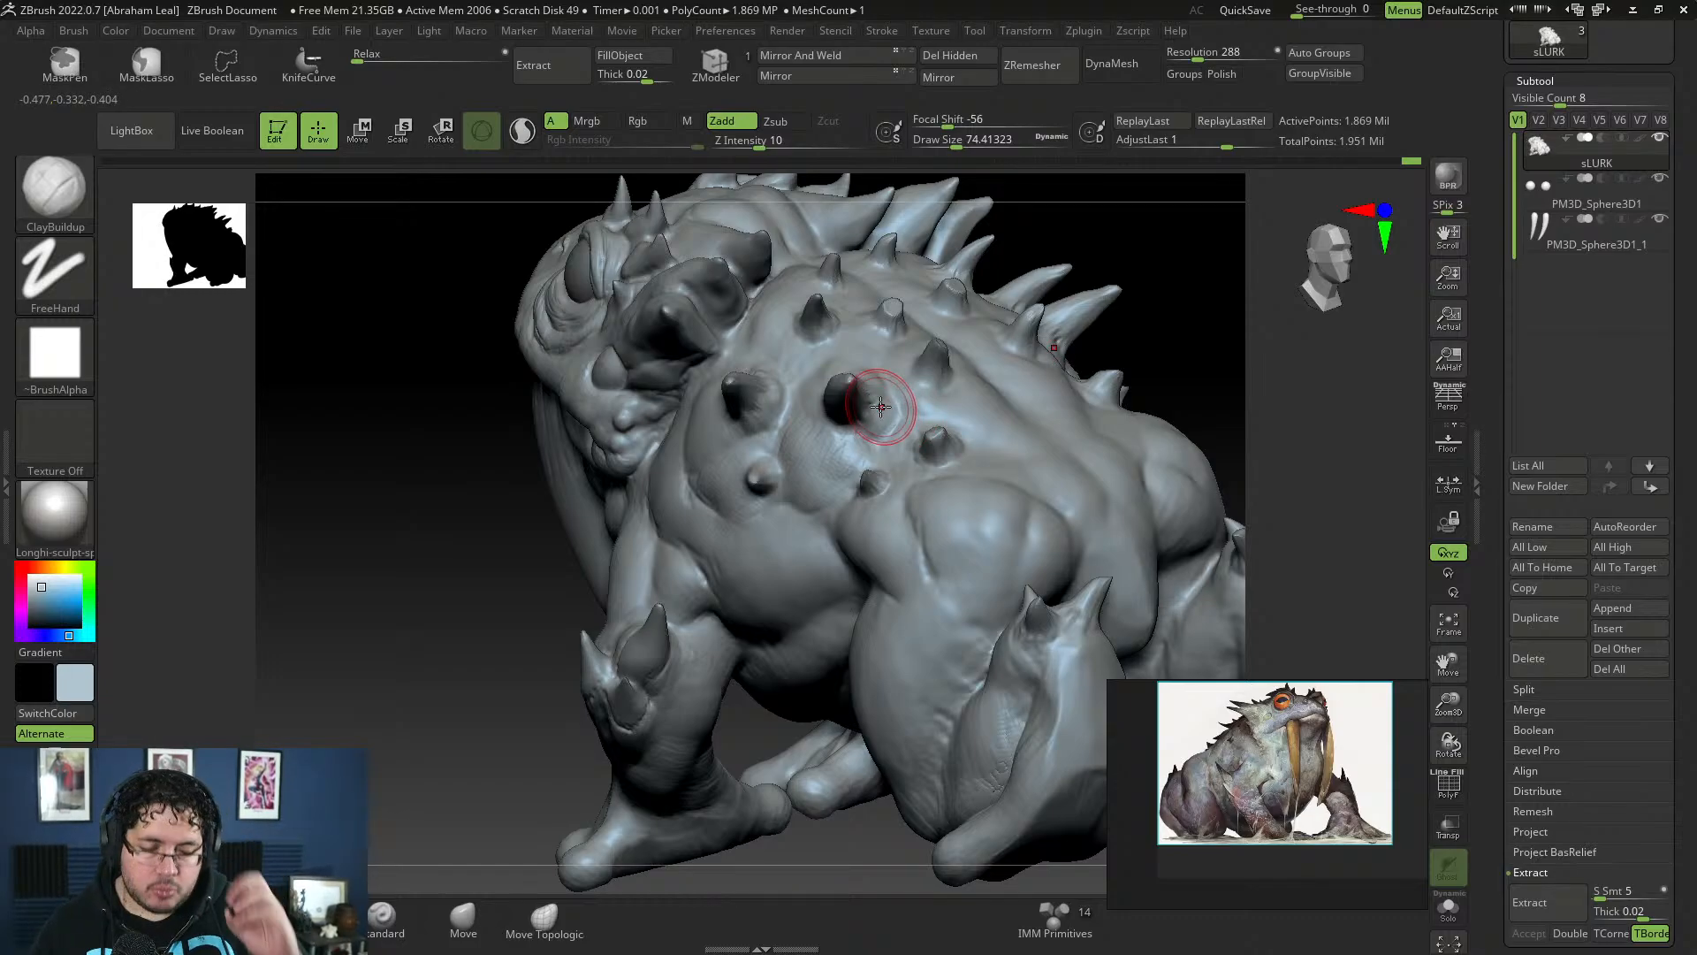
{"action": "right_click_drag", "start_coordinate": [1154, 300], "coordinate": [869, 415]}
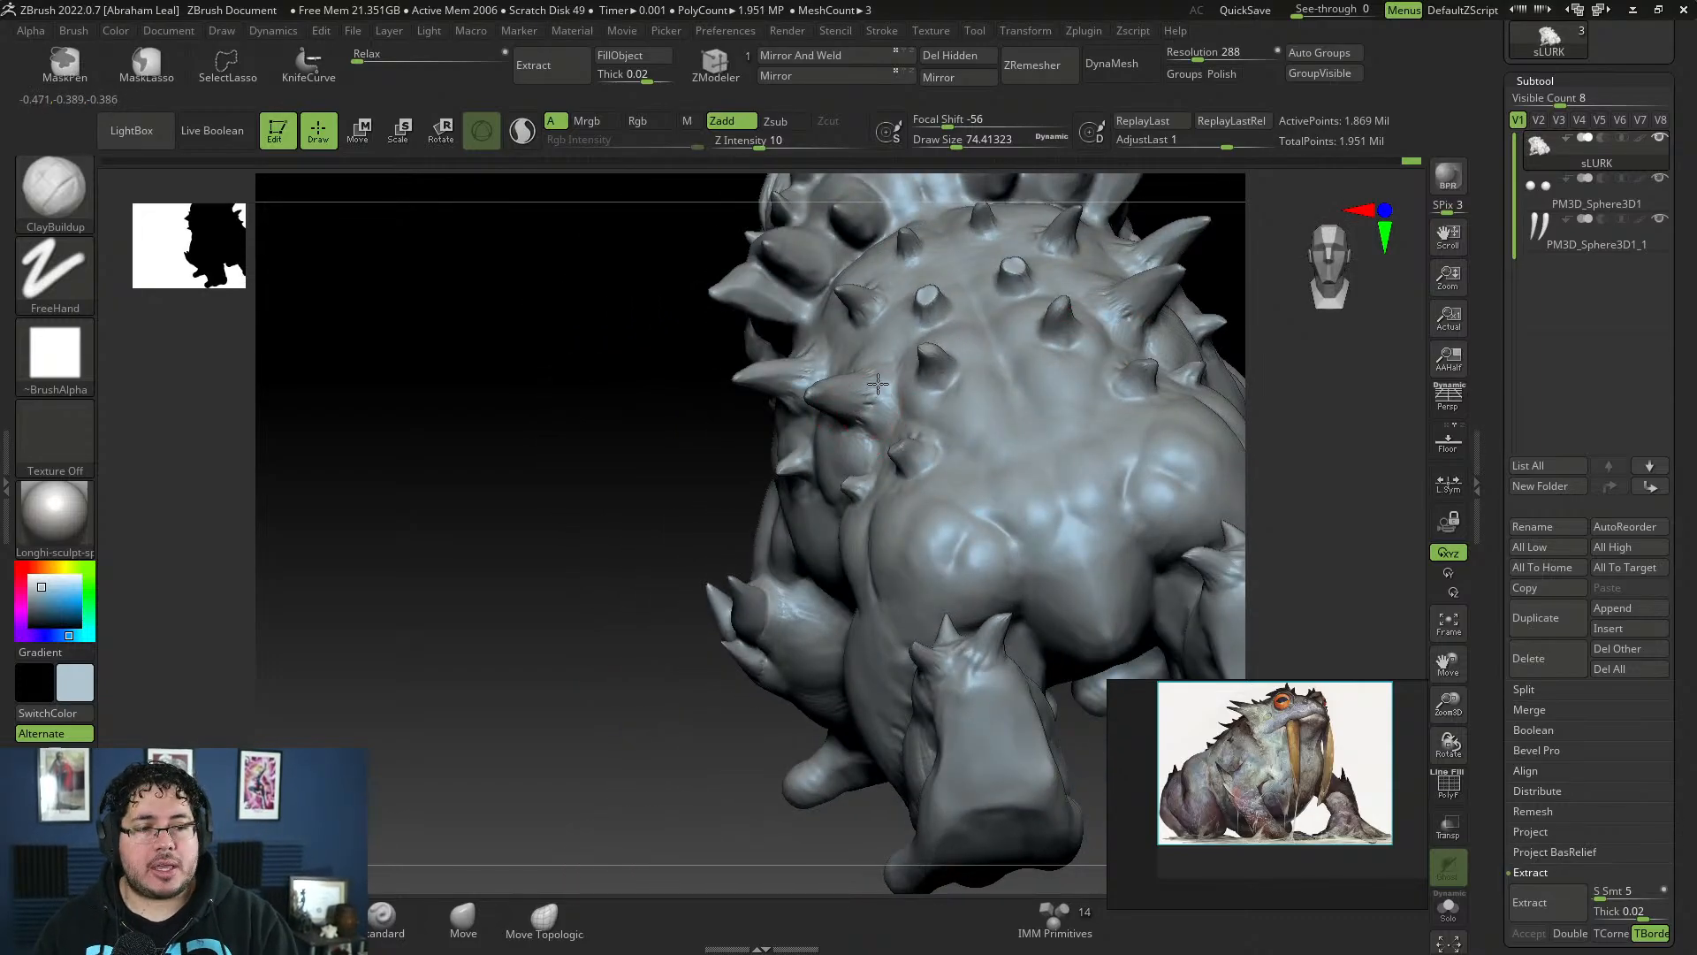
{"action": "left_click_drag", "start_coordinate": [900, 387], "coordinate": [889, 427]}
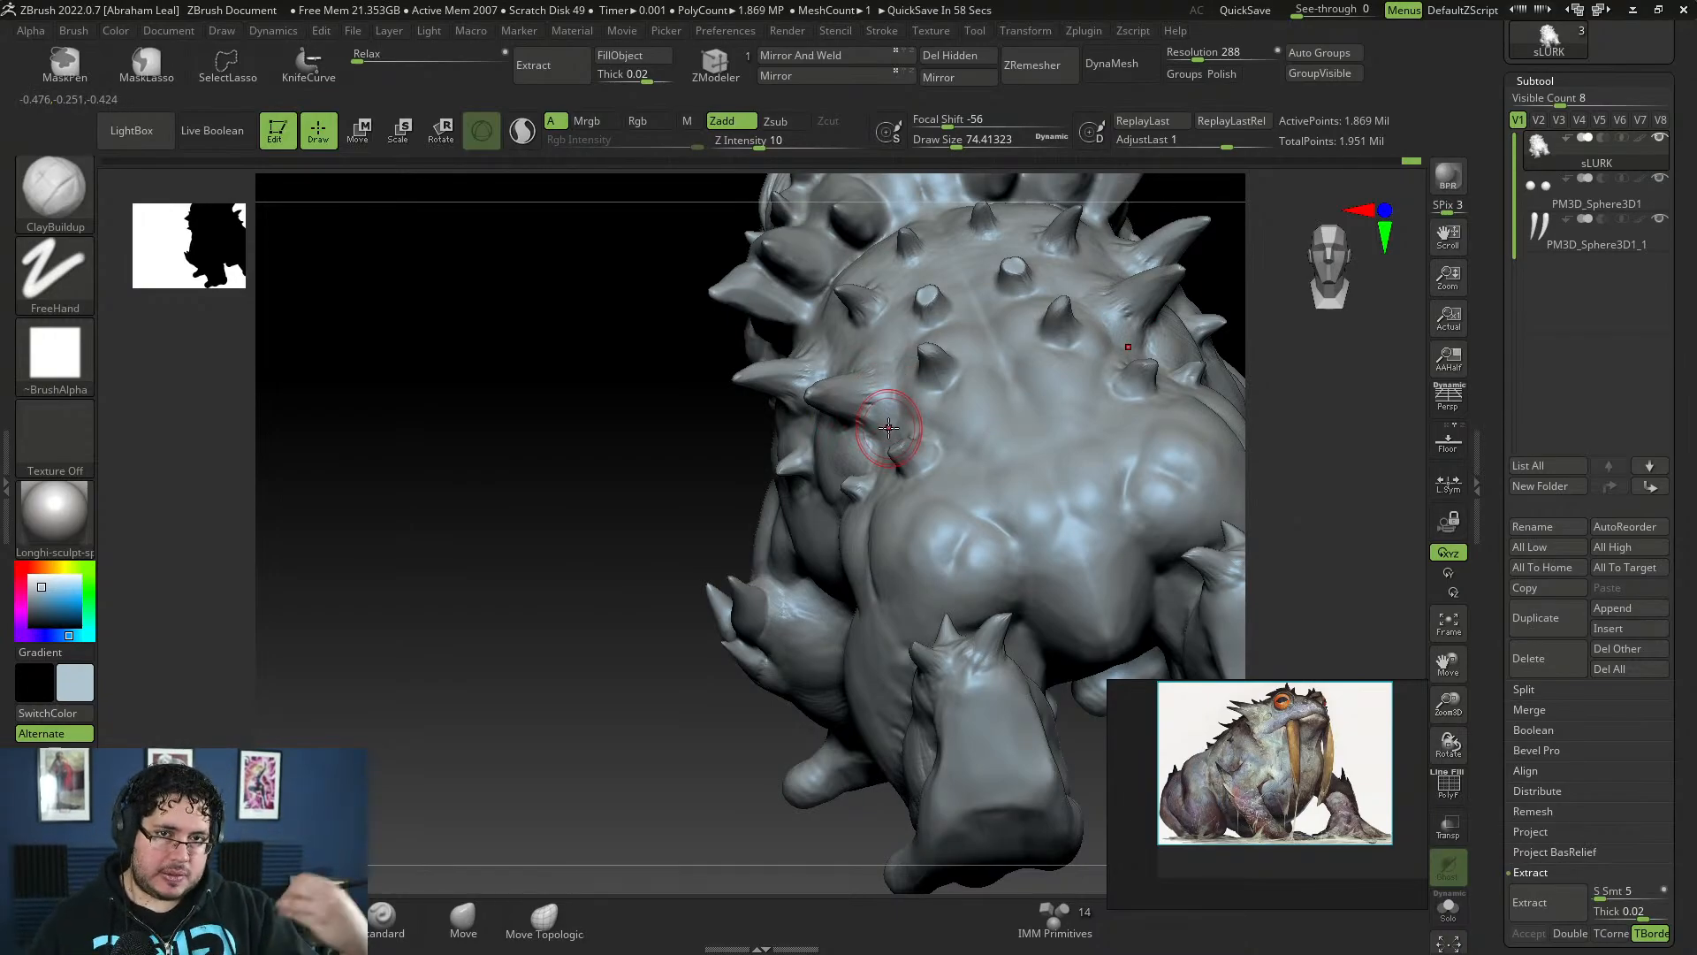
- Build up the fleshy hip bulge below the rear side spikes using ClayBuildup at a draw size of about 74 and smooth it
{"action": "left_click_drag", "start_coordinate": [625, 482], "coordinate": [946, 531]}
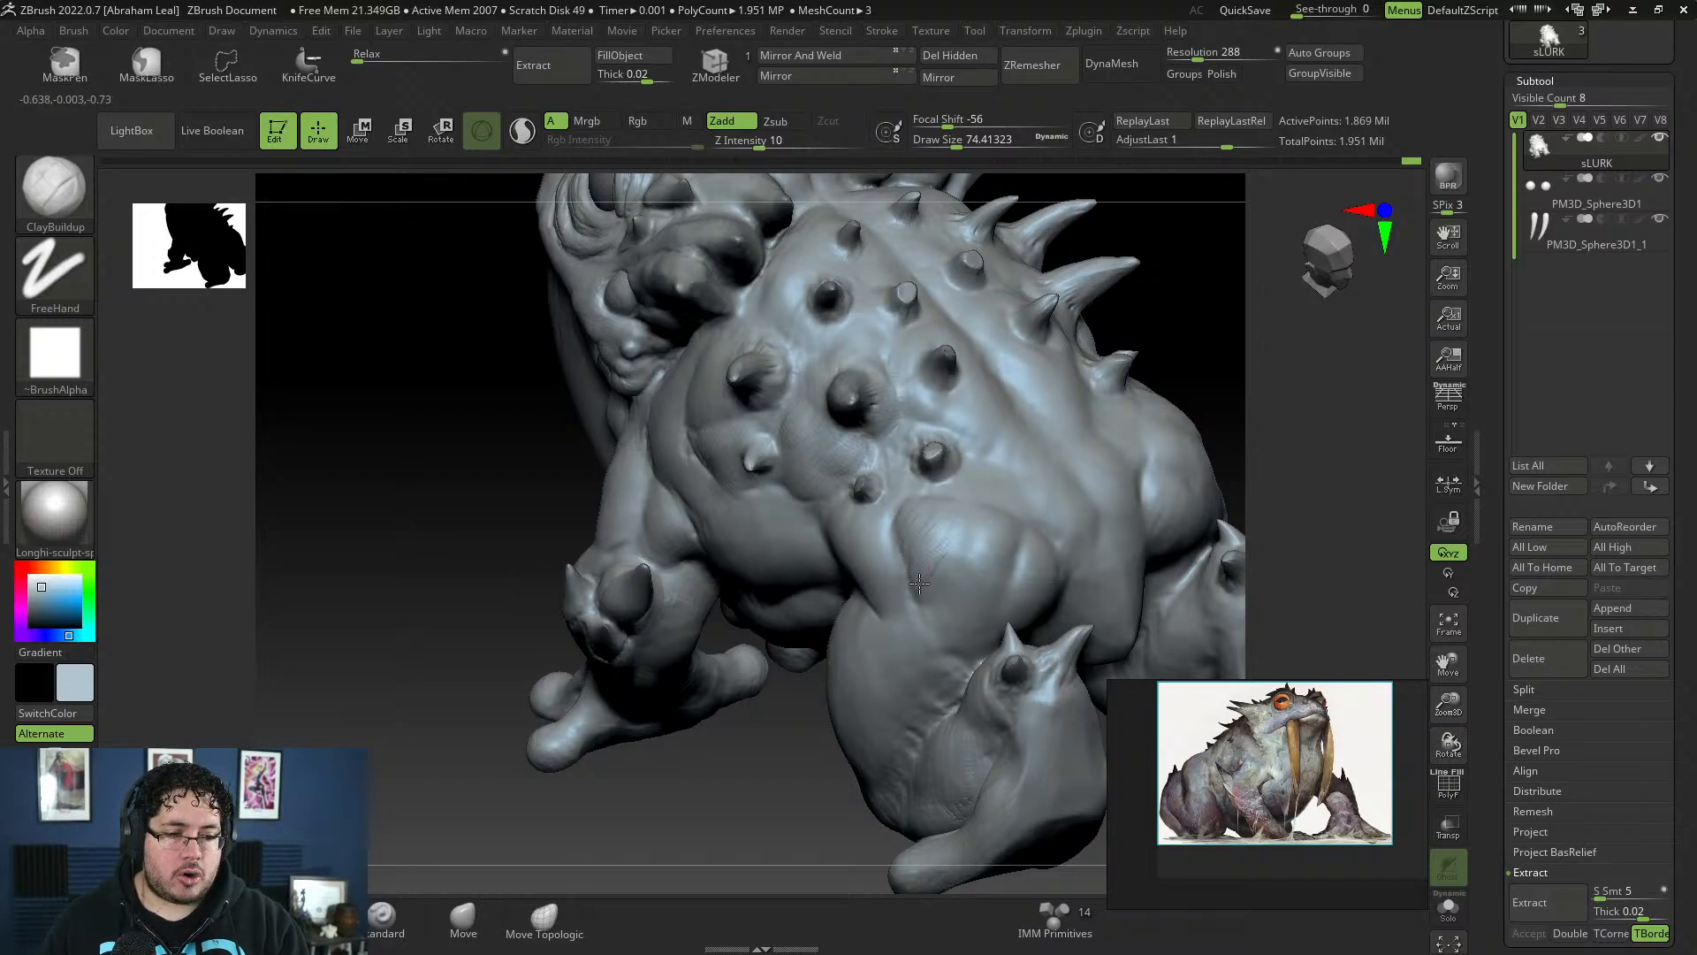
{"action": "key", "text": "shift"}
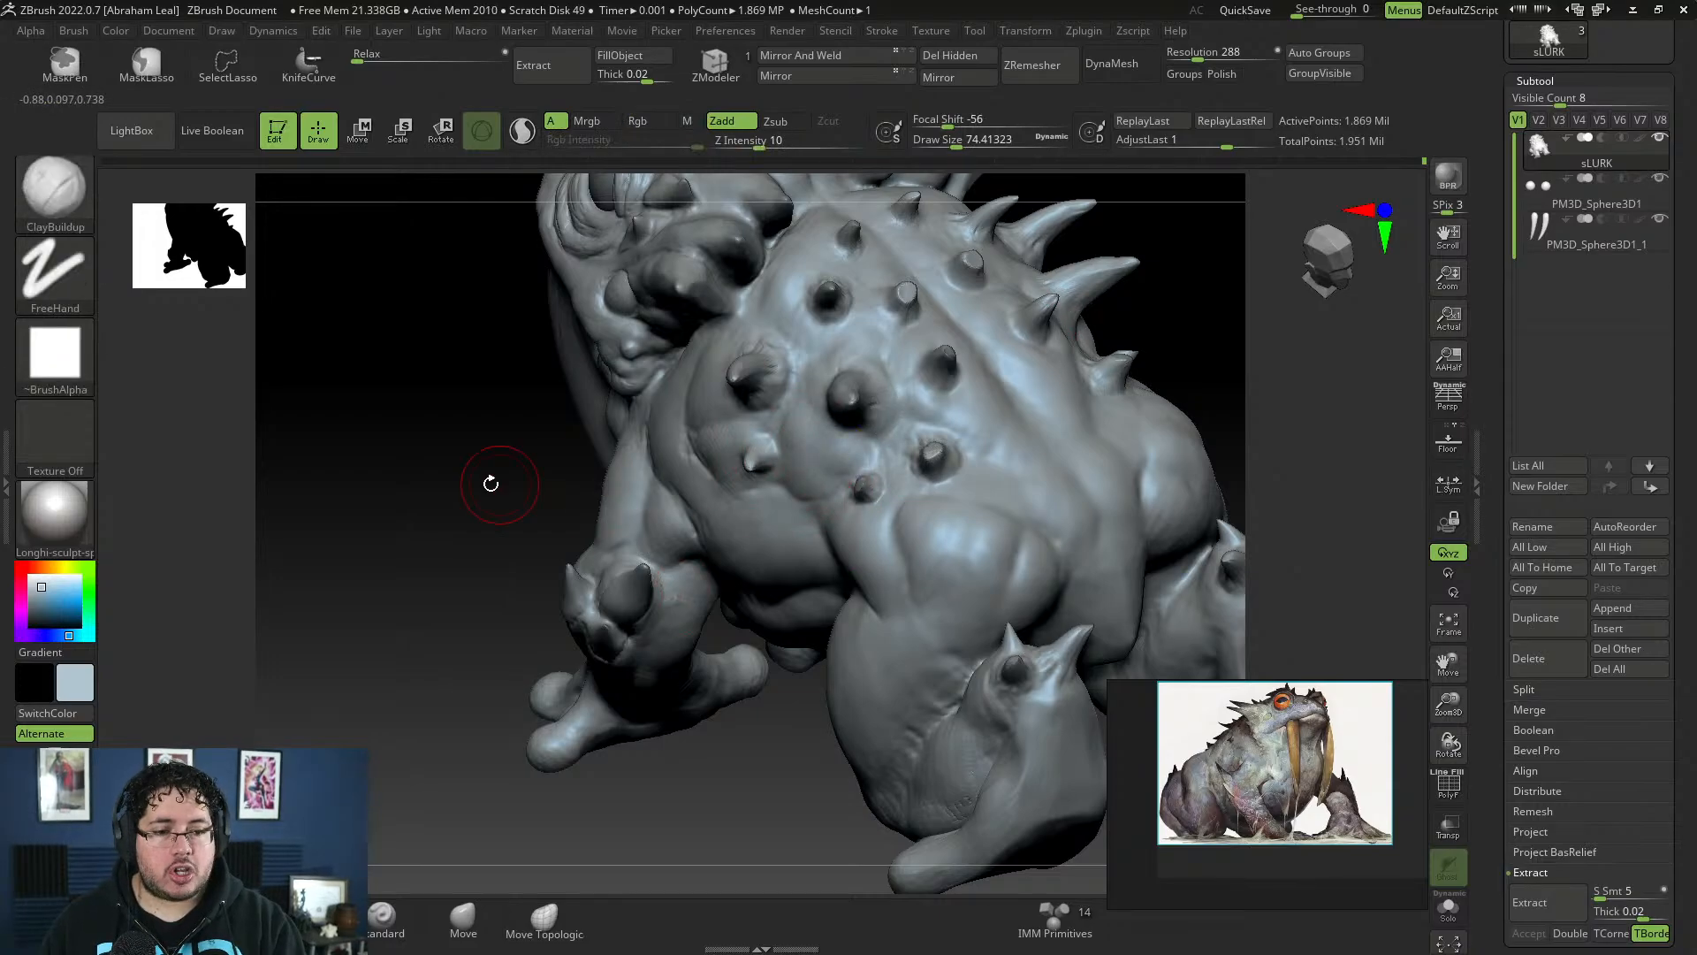
{"action": "left_click_drag", "start_coordinate": [485, 480], "coordinate": [696, 457]}
{"action": "mouse_move", "coordinate": [1061, 495]}
{"action": "left_mouse_down"}
{"action": "mouse_move", "coordinate": [1103, 428]}
{"action": "mouse_move", "coordinate": [1065, 375]}
{"action": "mouse_move", "coordinate": [1072, 402]}
{"action": "mouse_move", "coordinate": [1039, 415]}
{"action": "left_mouse_up"}
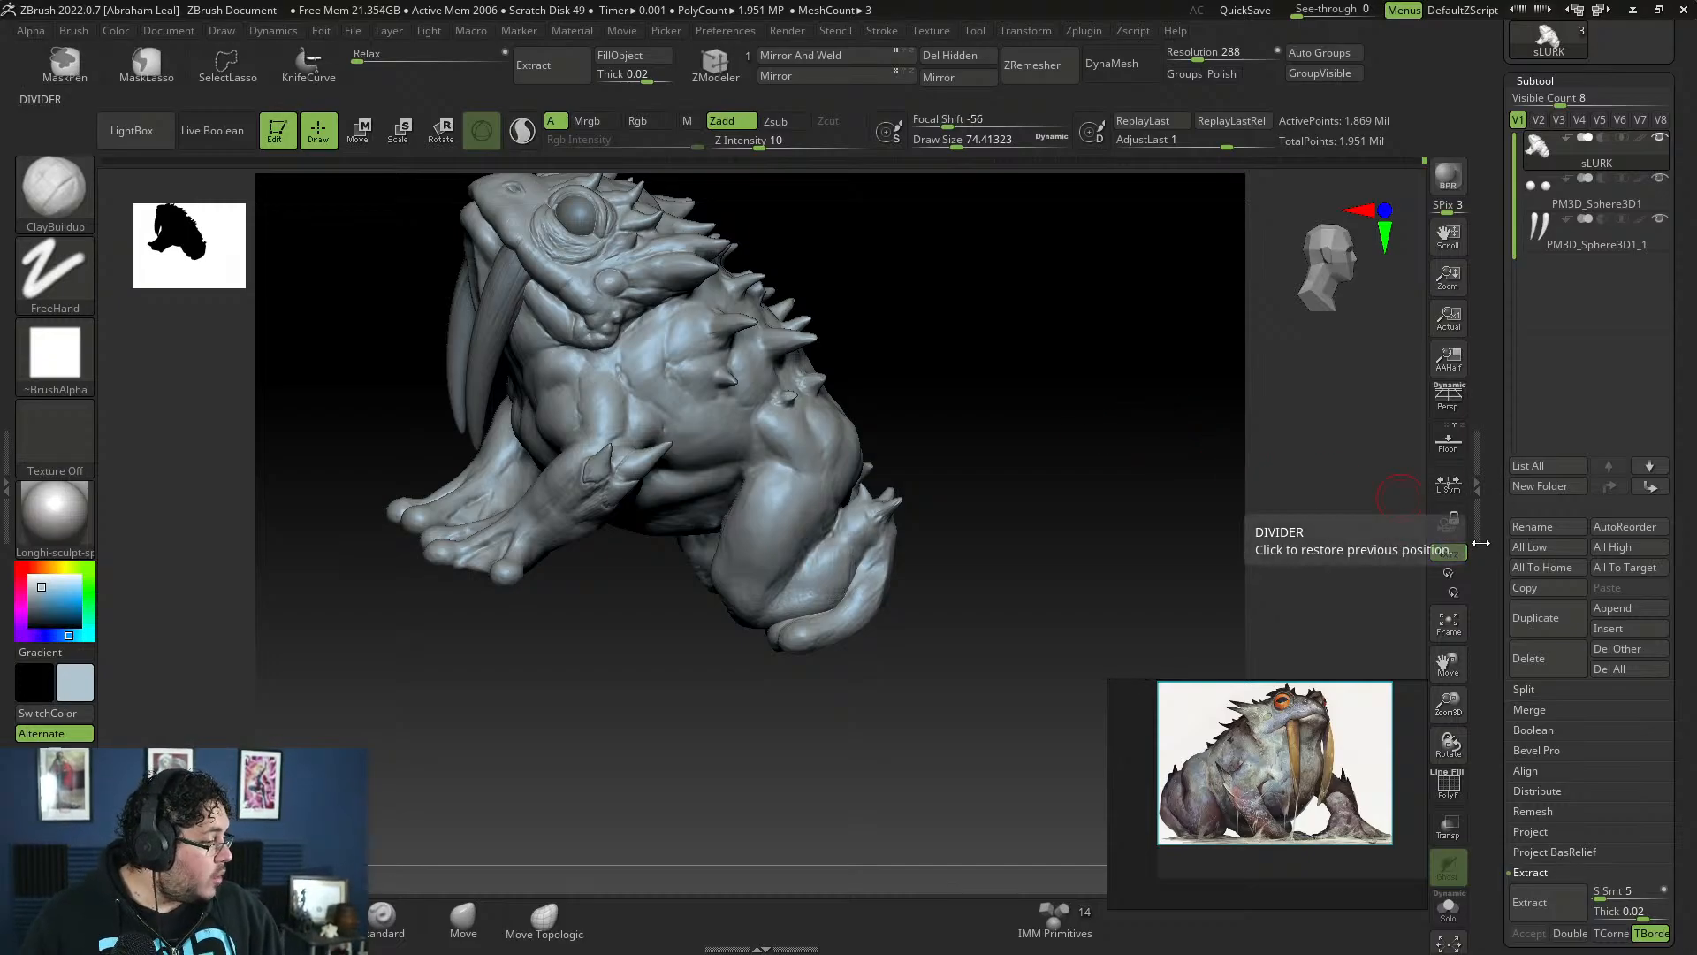
- Add ClayBuildup folds across the mid flank between the front leg and hip, and soften the strokes
{"action": "left_click_drag", "start_coordinate": [955, 580], "coordinate": [949, 783]}
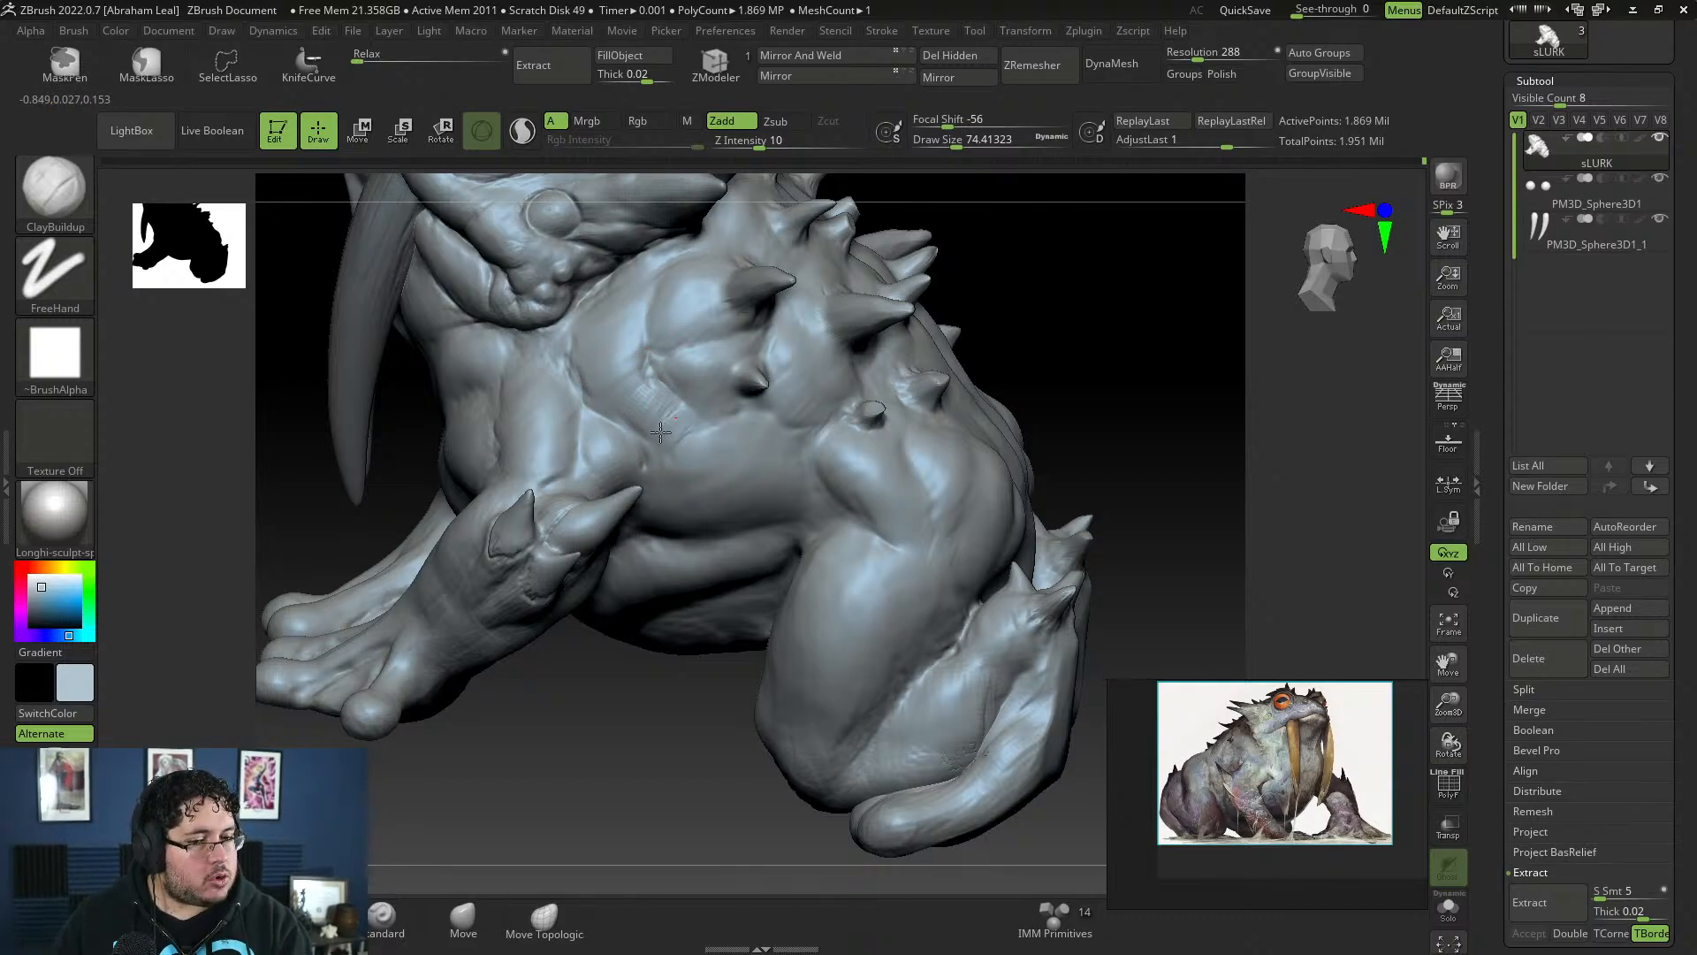
{"action": "key", "text": "shift"}
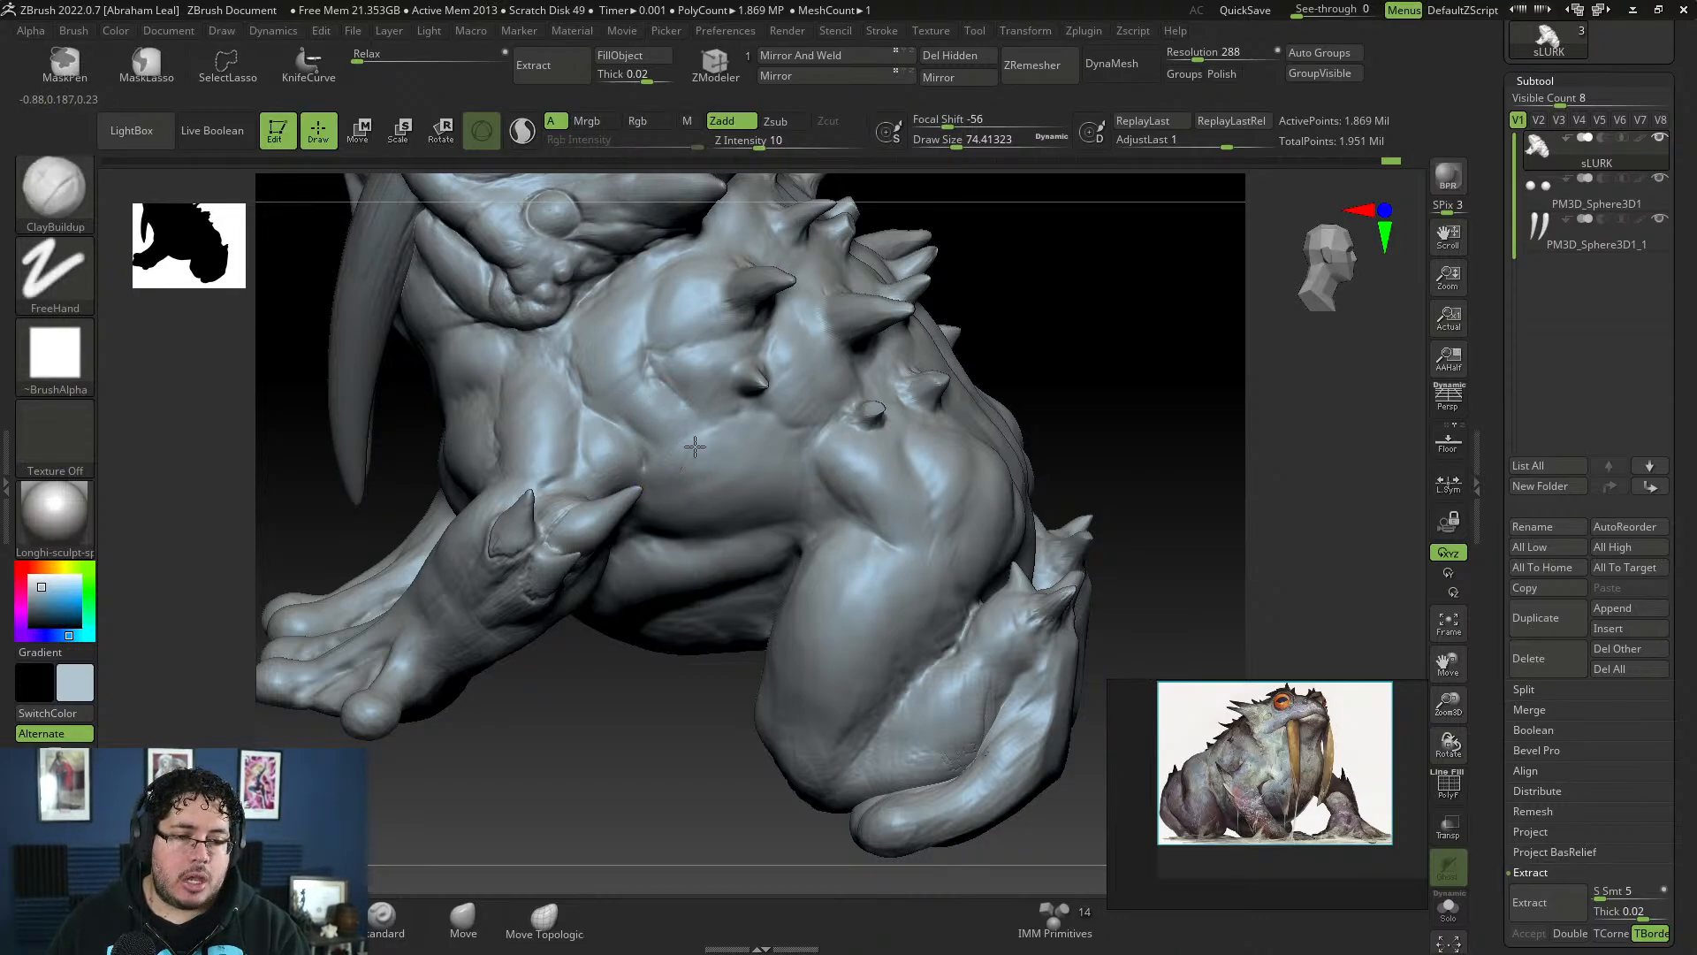
{"action": "mouse_move", "coordinate": [710, 449]}
{"action": "left_mouse_down"}
{"action": "mouse_move", "coordinate": [743, 434]}
{"action": "mouse_move", "coordinate": [675, 496]}
{"action": "left_mouse_up"}
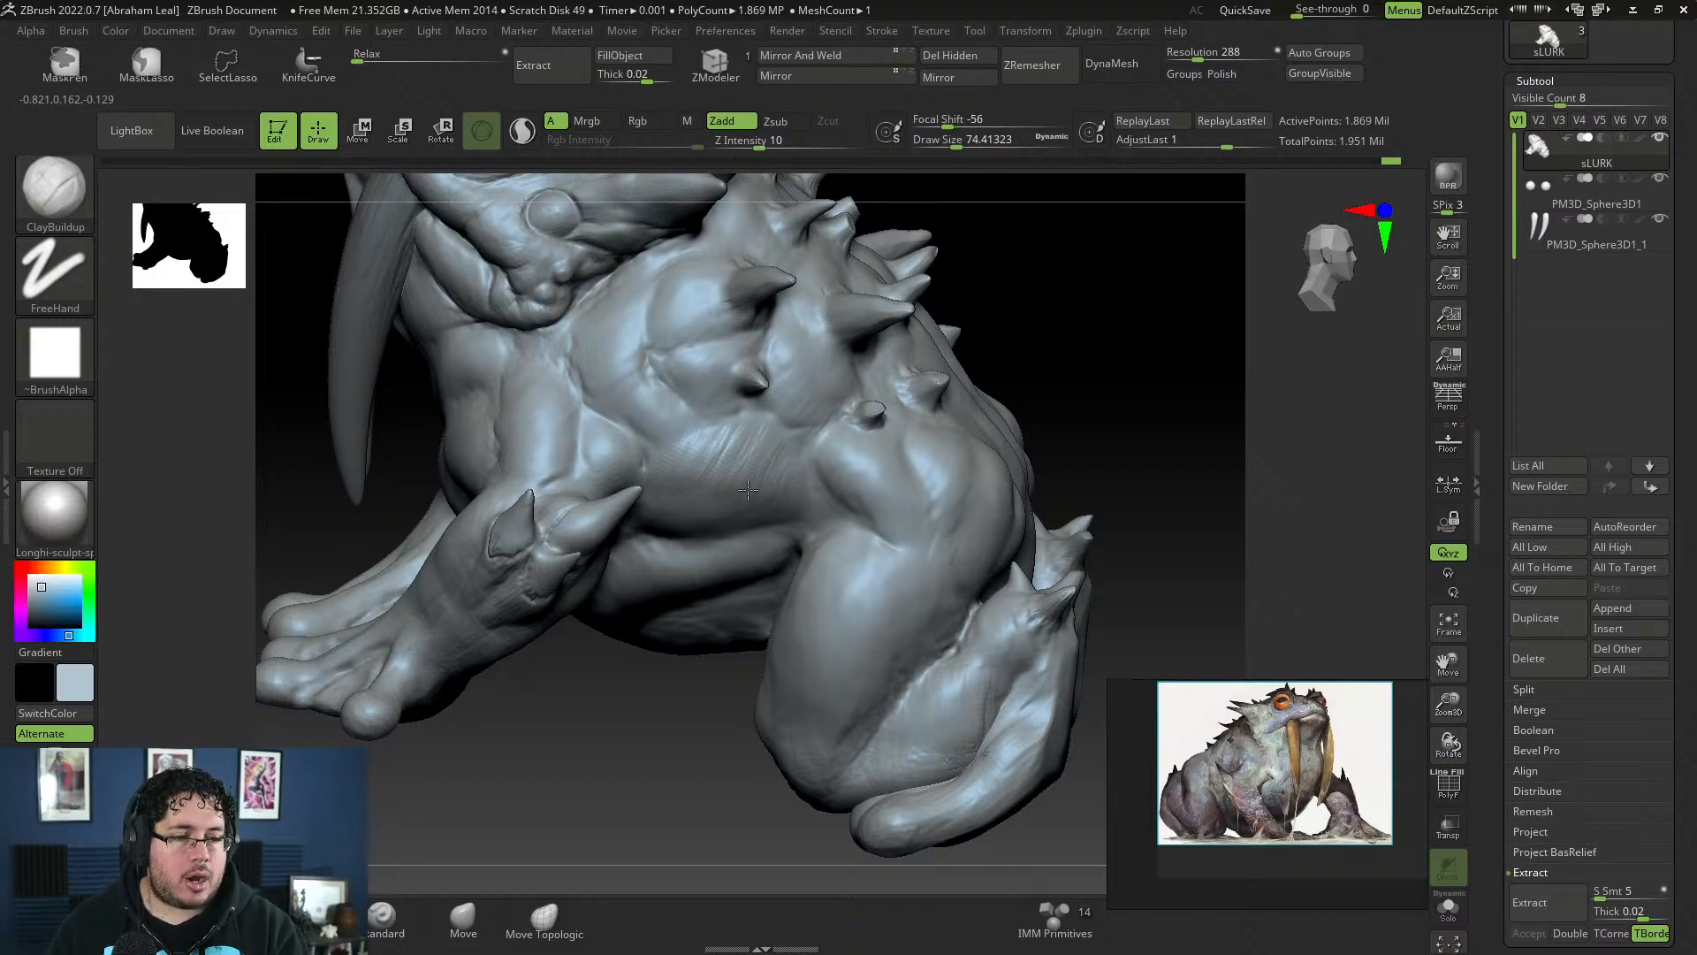
{"action": "key", "text": "shift"}
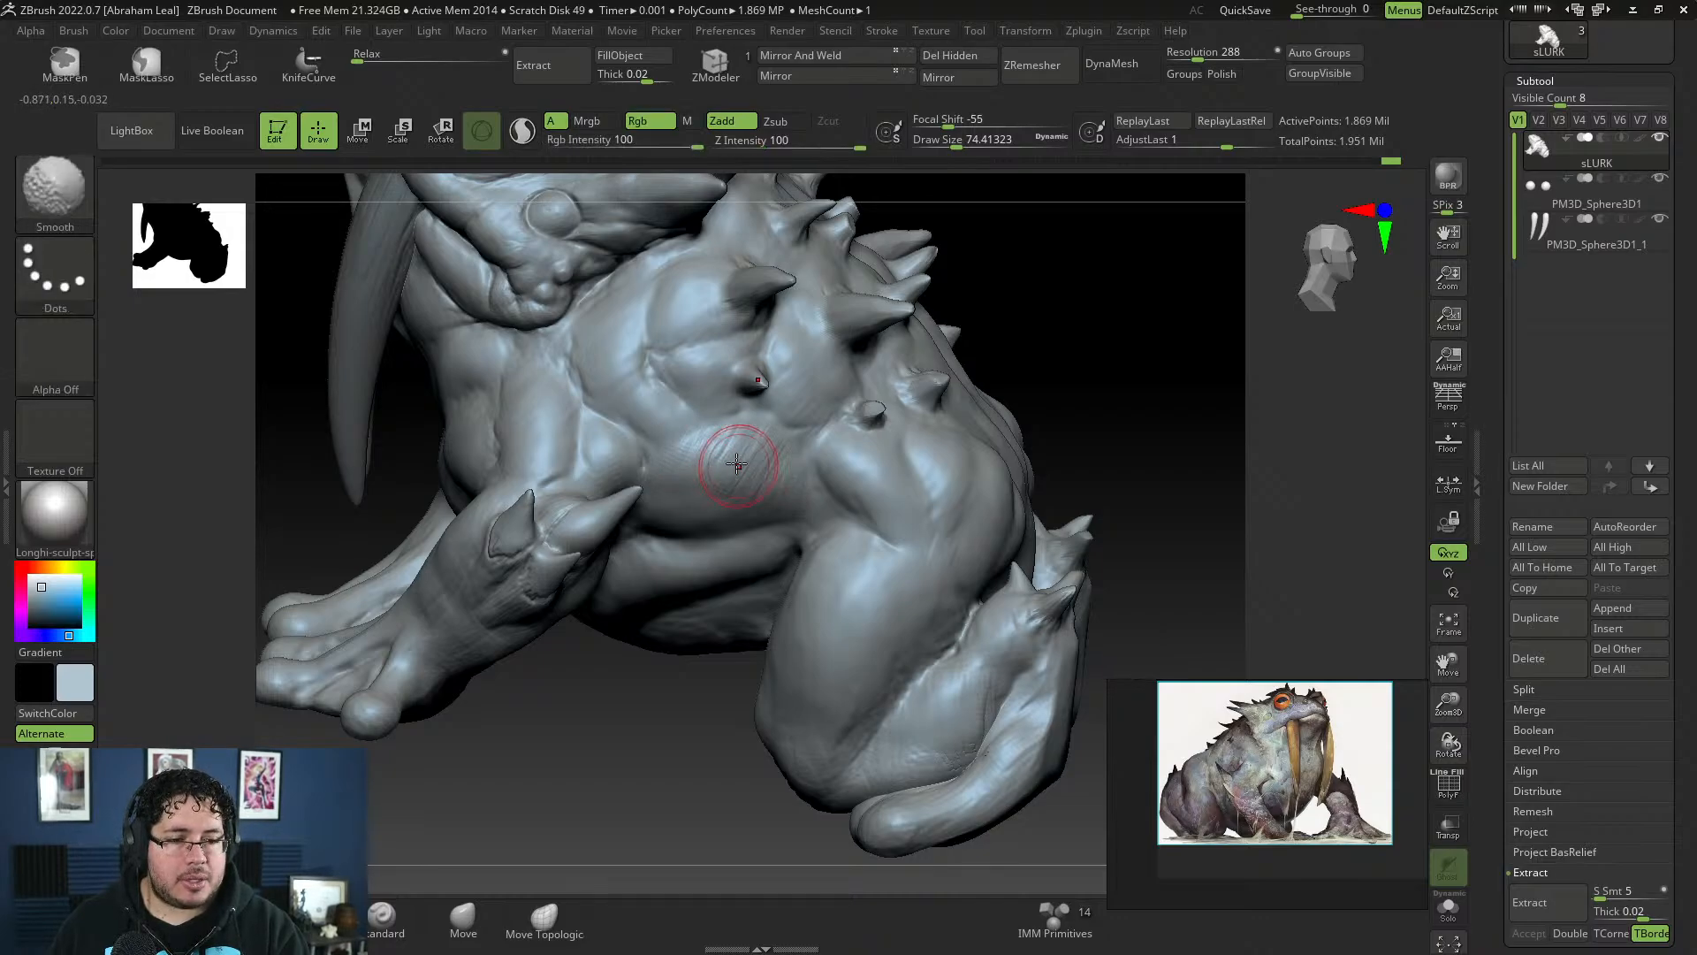
{"action": "left_click_drag", "start_coordinate": [737, 463], "coordinate": [672, 473], "text": "shift"}
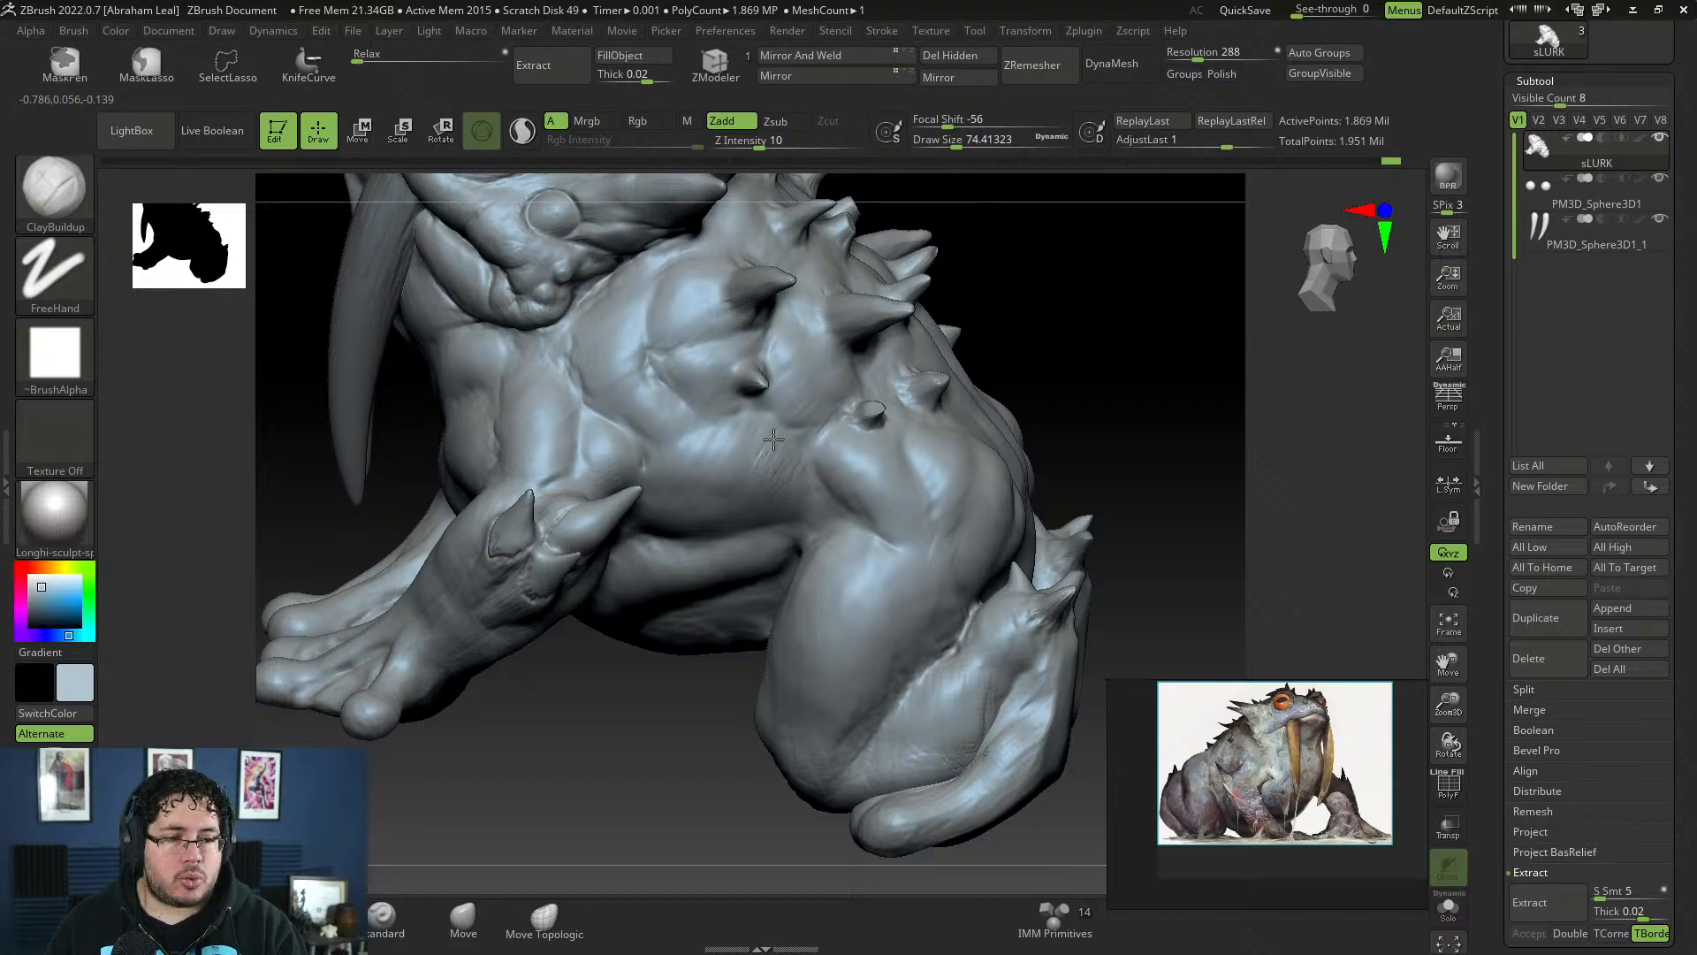
{"action": "key", "text": "shift"}
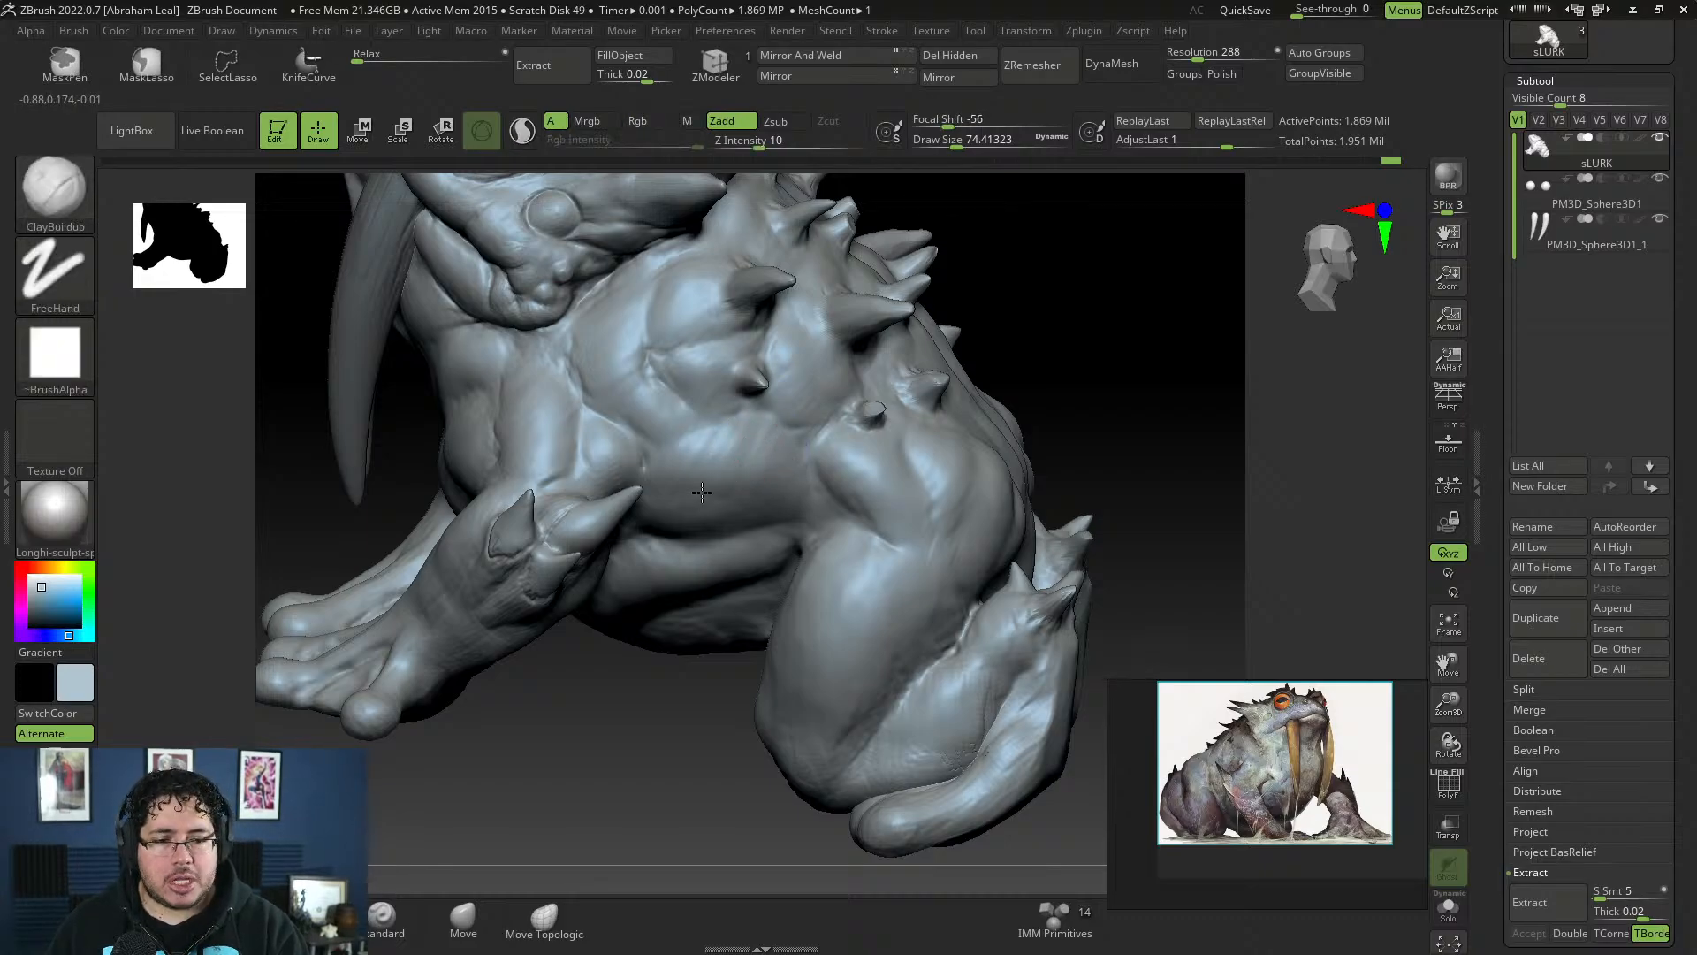
- Carve a DamStandard crease along the outer thigh of the hind leg
{"action": "mouse_move", "coordinate": [1028, 333]}
{"action": "left_mouse_down", "text": "alt"}
{"action": "mouse_move", "coordinate": [1049, 386]}
{"action": "mouse_move", "coordinate": [1052, 361]}
{"action": "mouse_move", "coordinate": [1022, 383]}
{"action": "left_mouse_up", "text": "alt"}
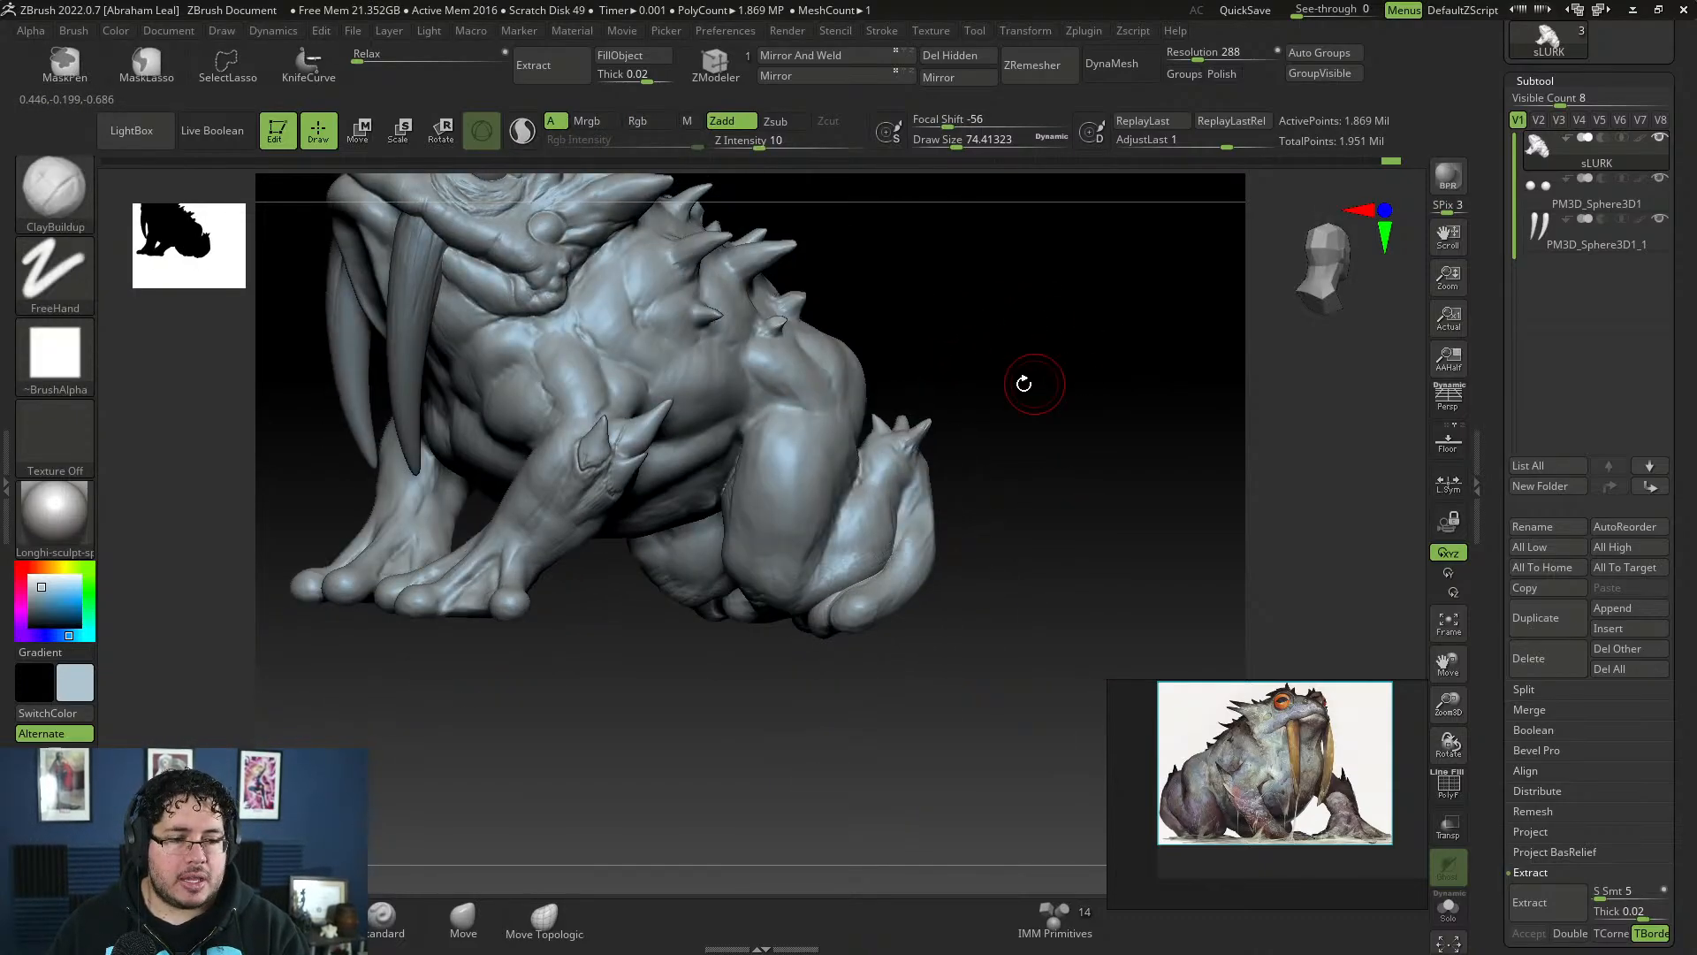
{"action": "mouse_move", "coordinate": [767, 666]}
{"action": "left_mouse_down"}
{"action": "mouse_move", "coordinate": [745, 656]}
{"action": "mouse_move", "coordinate": [720, 474]}
{"action": "left_mouse_up"}
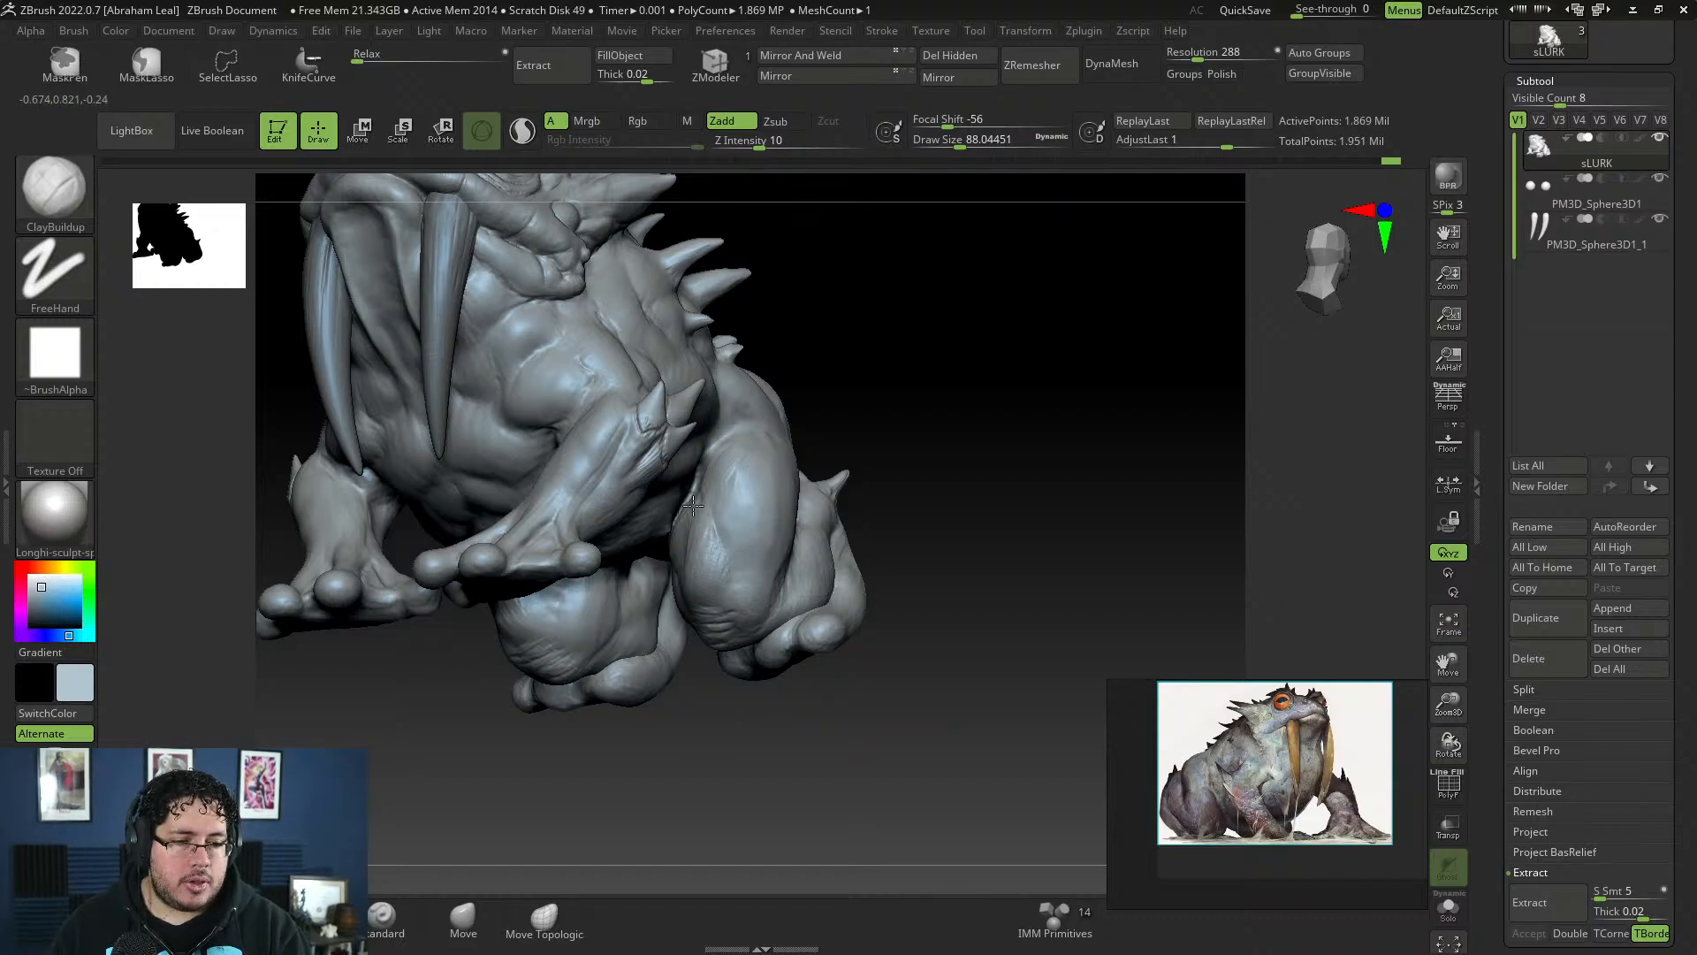
{"action": "right_click_drag", "start_coordinate": [712, 553], "coordinate": [776, 484]}
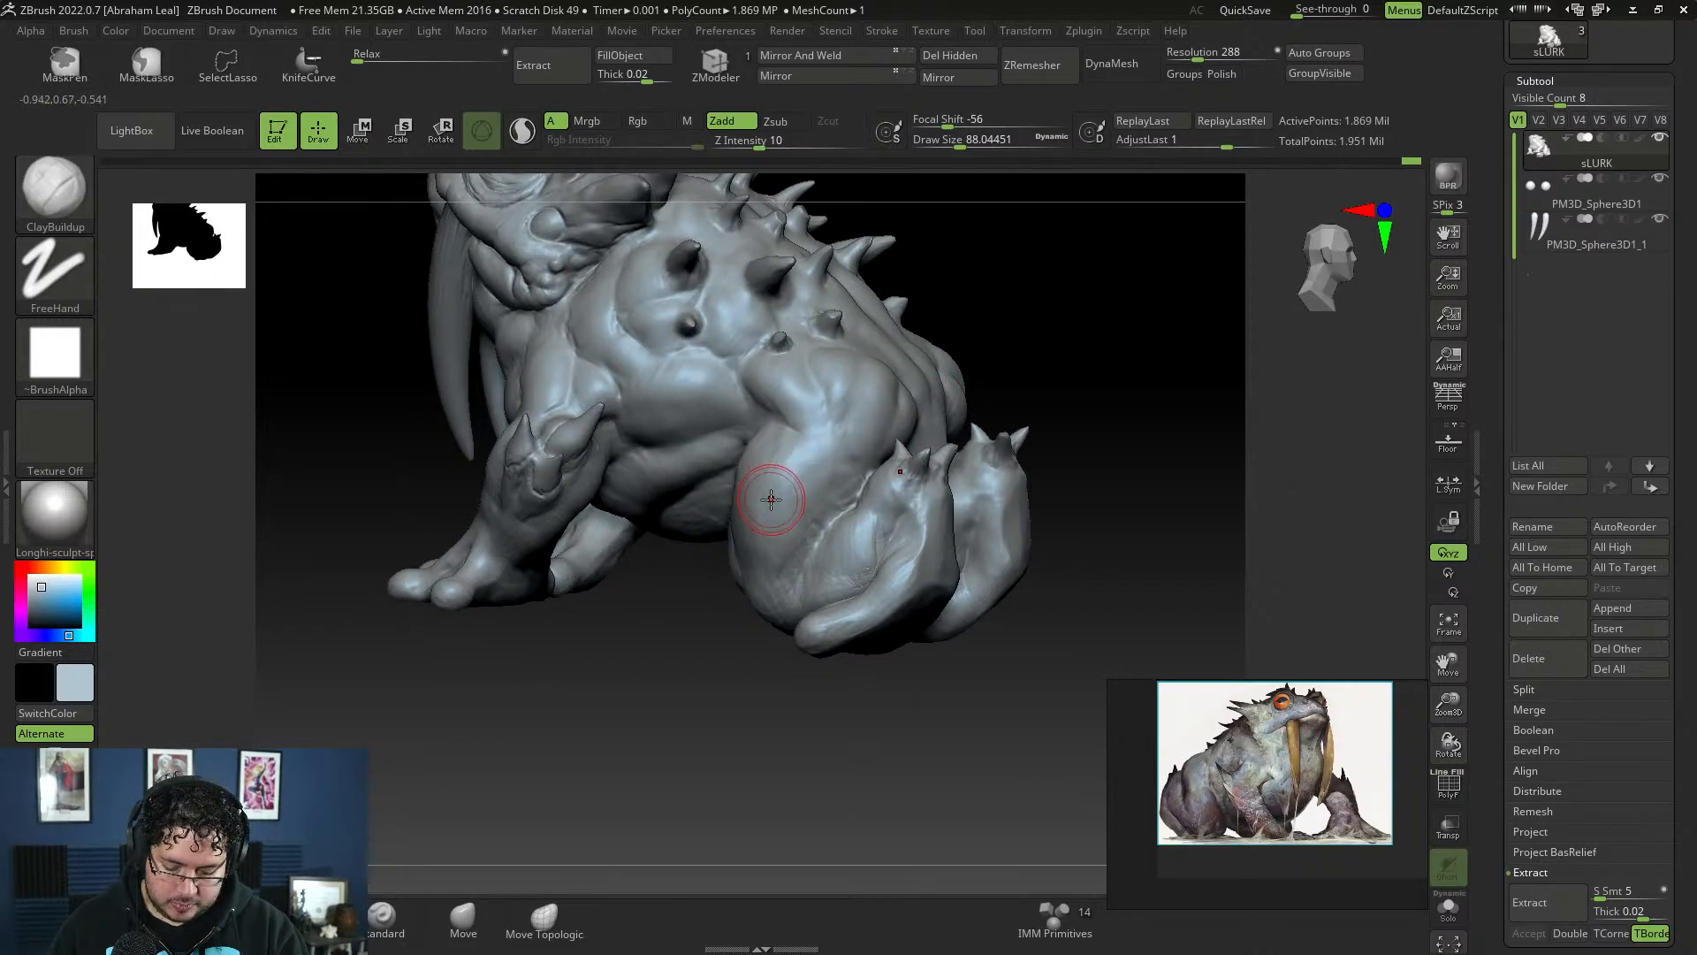
{"action": "key", "text": "b"}
{"action": "key", "text": "d"}
{"action": "key", "text": "s"}
{"action": "mouse_move", "coordinate": [794, 561]}
{"action": "left_mouse_down"}
{"action": "mouse_move", "coordinate": [810, 433]}
{"action": "mouse_move", "coordinate": [798, 474]}
{"action": "mouse_move", "coordinate": [815, 486]}
{"action": "mouse_move", "coordinate": [779, 469]}
{"action": "mouse_move", "coordinate": [781, 508]}
{"action": "left_mouse_up"}
- Add ClayBuildup volume to the outer thigh at a draw size of about 68, and smooth the thigh and lower hind leg
{"action": "key", "text": "b"}
{"action": "key", "text": "c"}
{"action": "key", "text": "b"}
{"action": "key", "text": "space"}
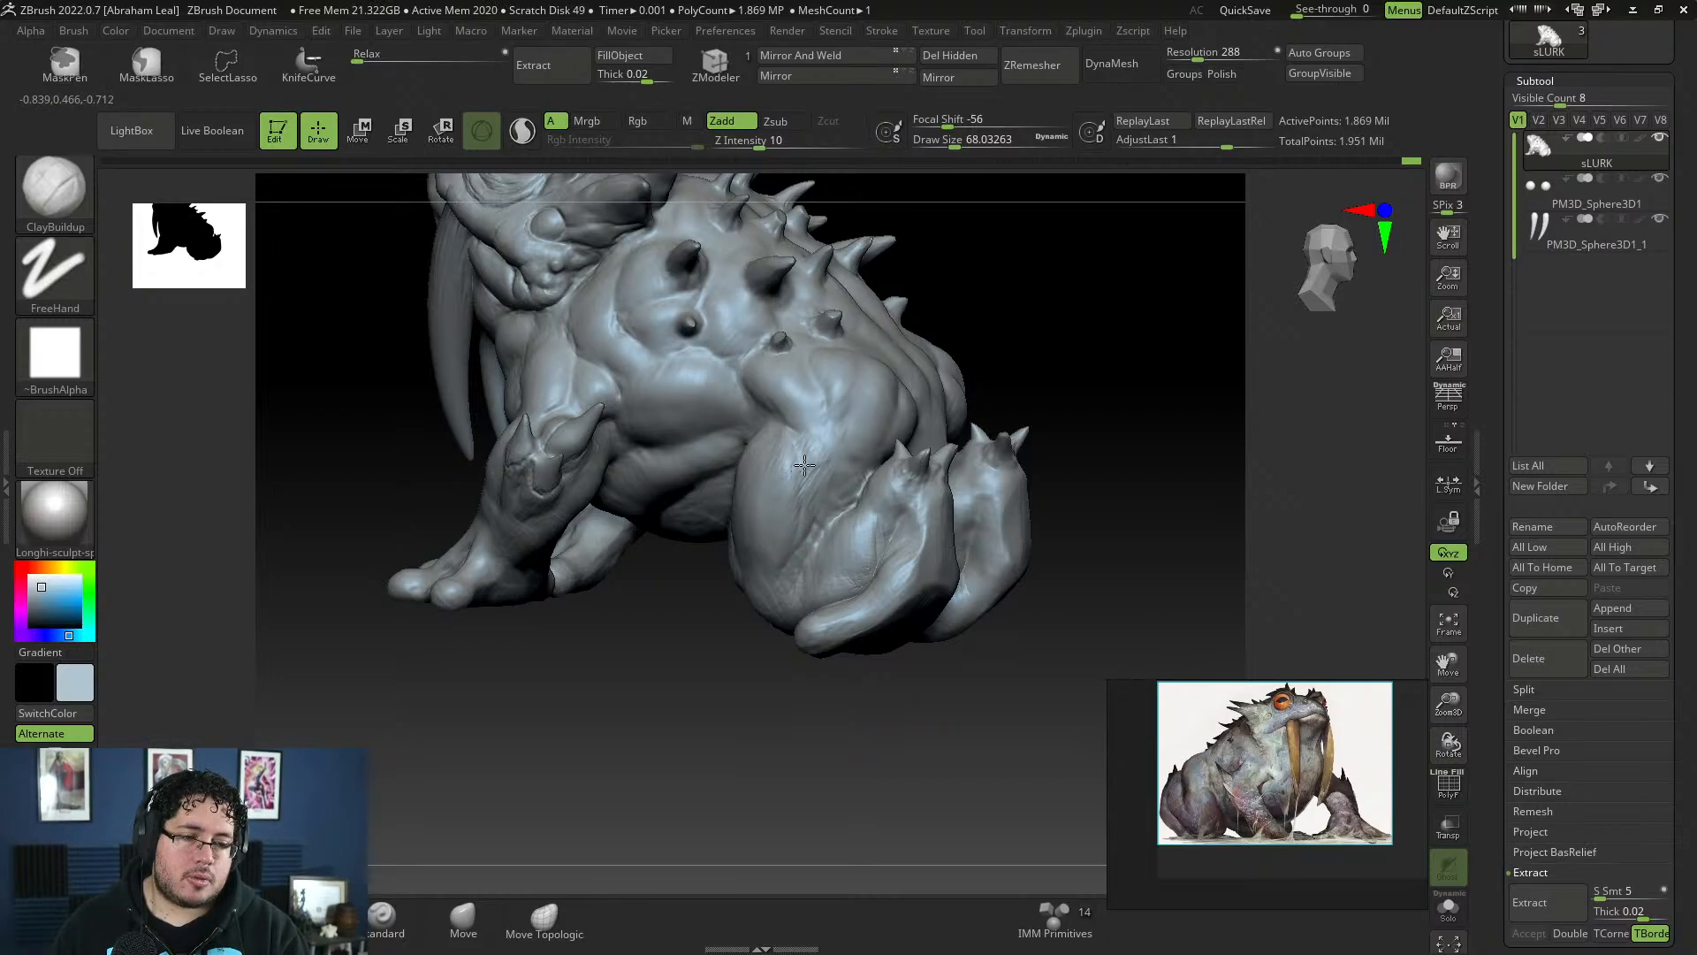
{"action": "key", "text": "shift"}
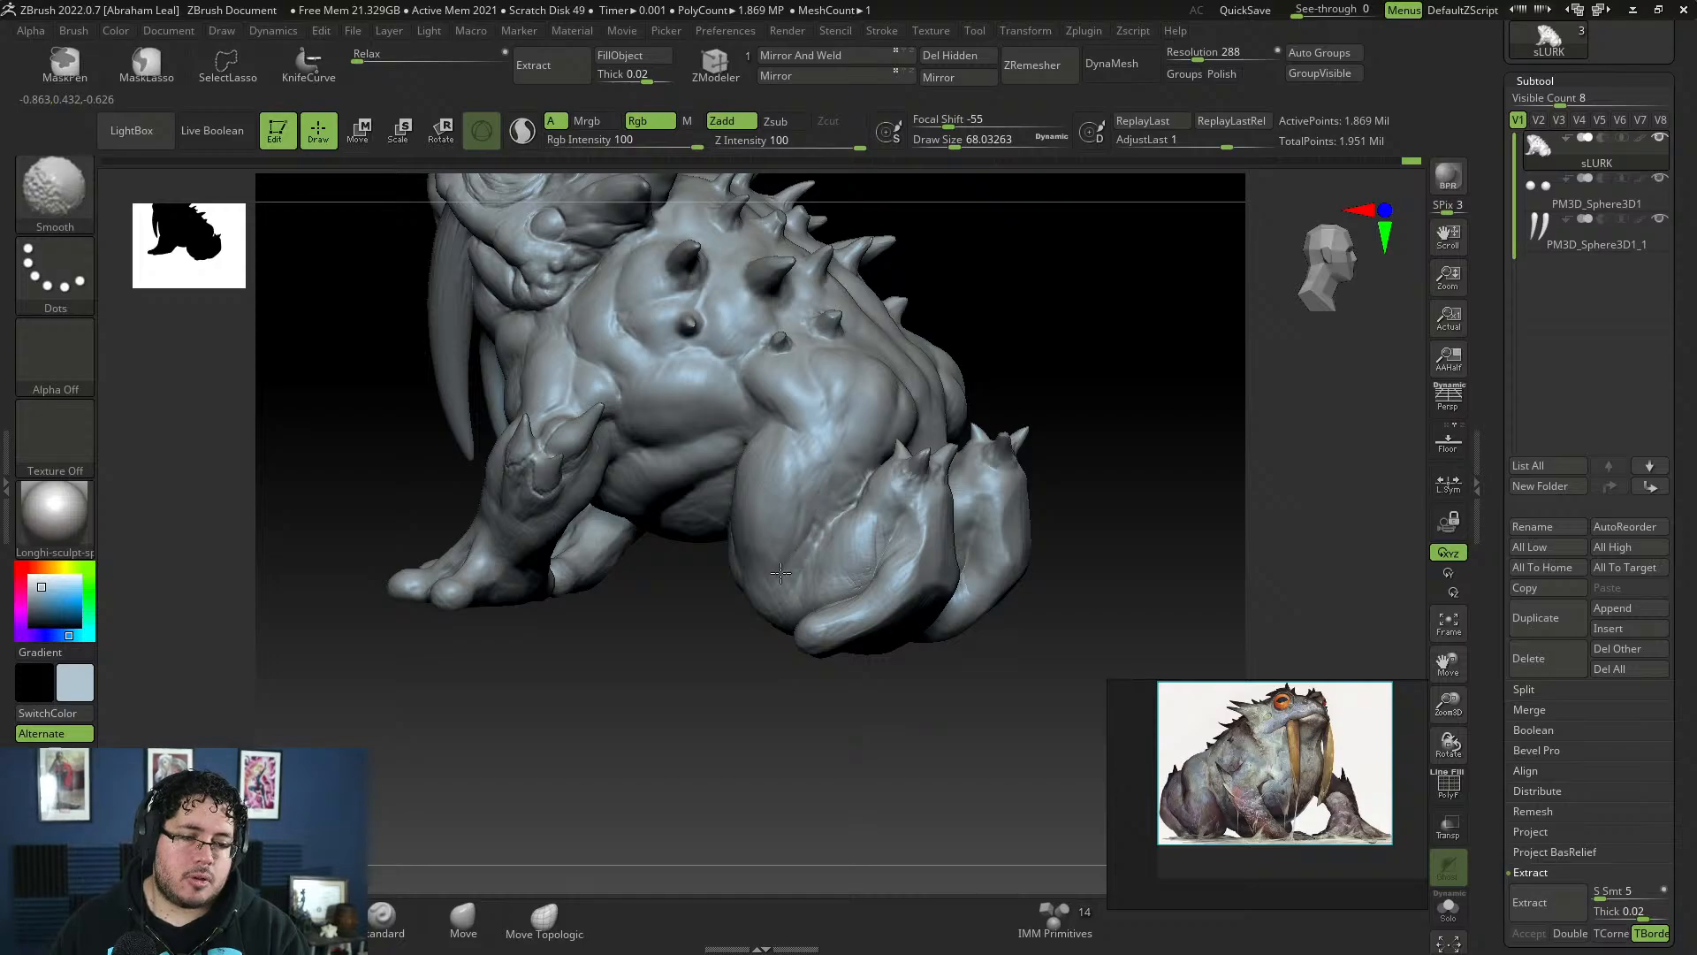
{"action": "key", "text": "ctrl"}
{"action": "left_click_drag", "start_coordinate": [811, 693], "coordinate": [849, 733]}
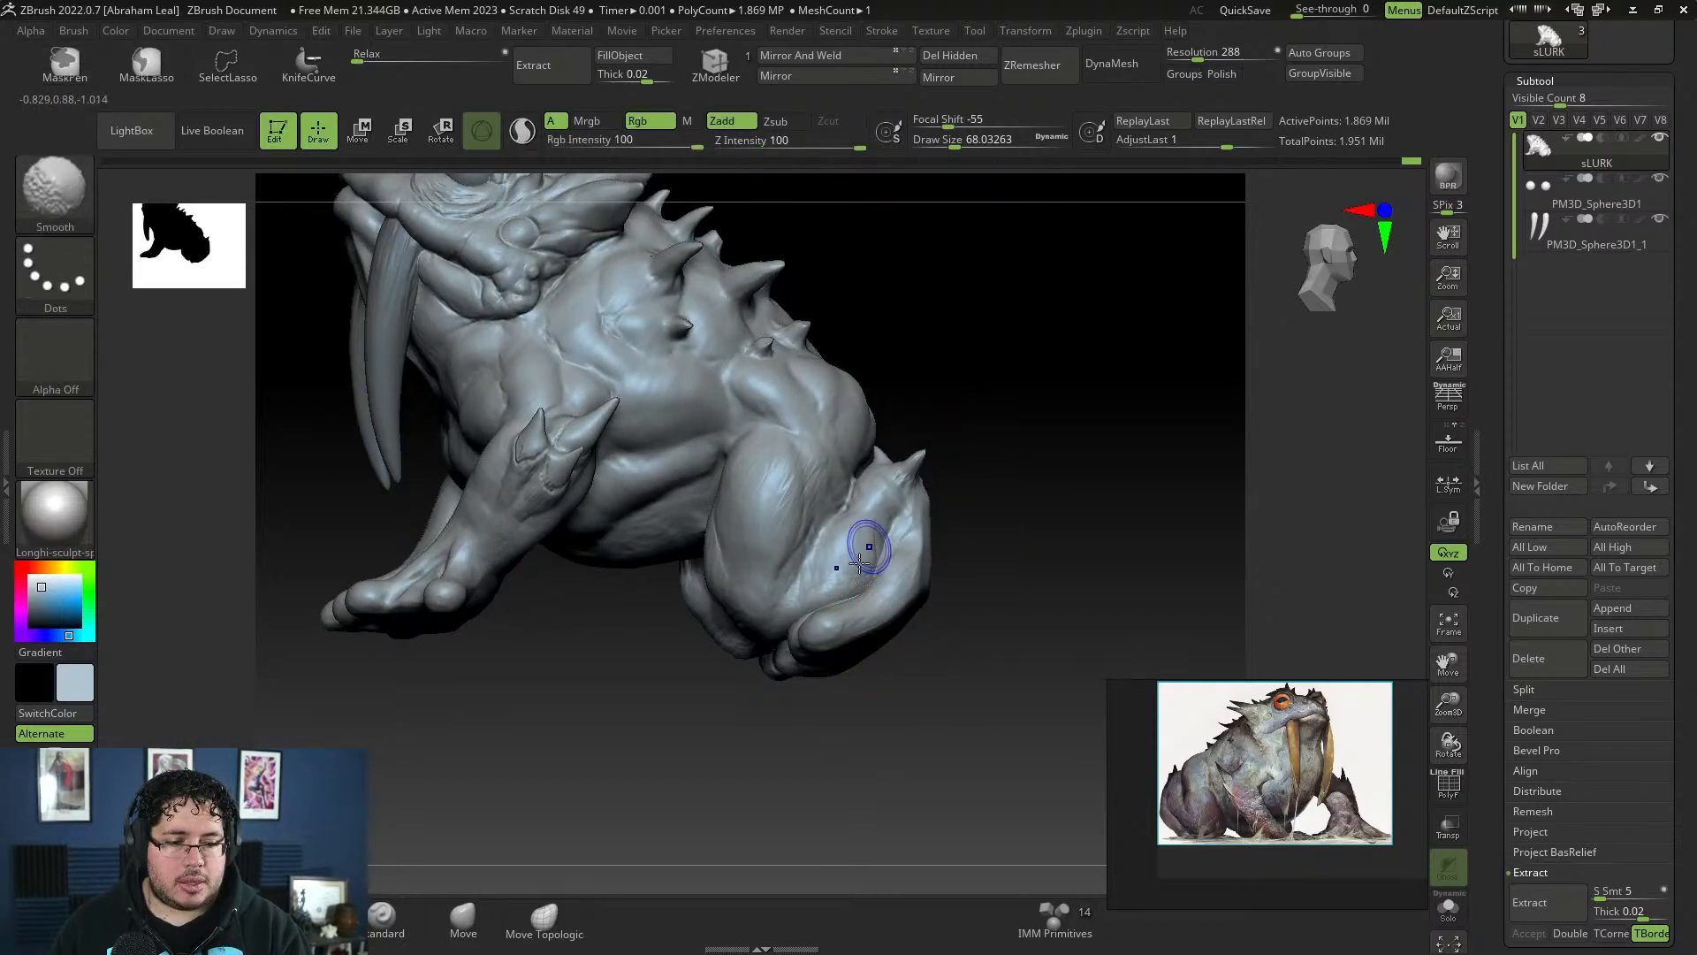
{"action": "left_click_drag", "start_coordinate": [861, 542], "coordinate": [871, 570], "text": "shift"}
{"action": "left_click_drag", "start_coordinate": [847, 703], "coordinate": [844, 761]}
{"action": "key", "text": "shift"}
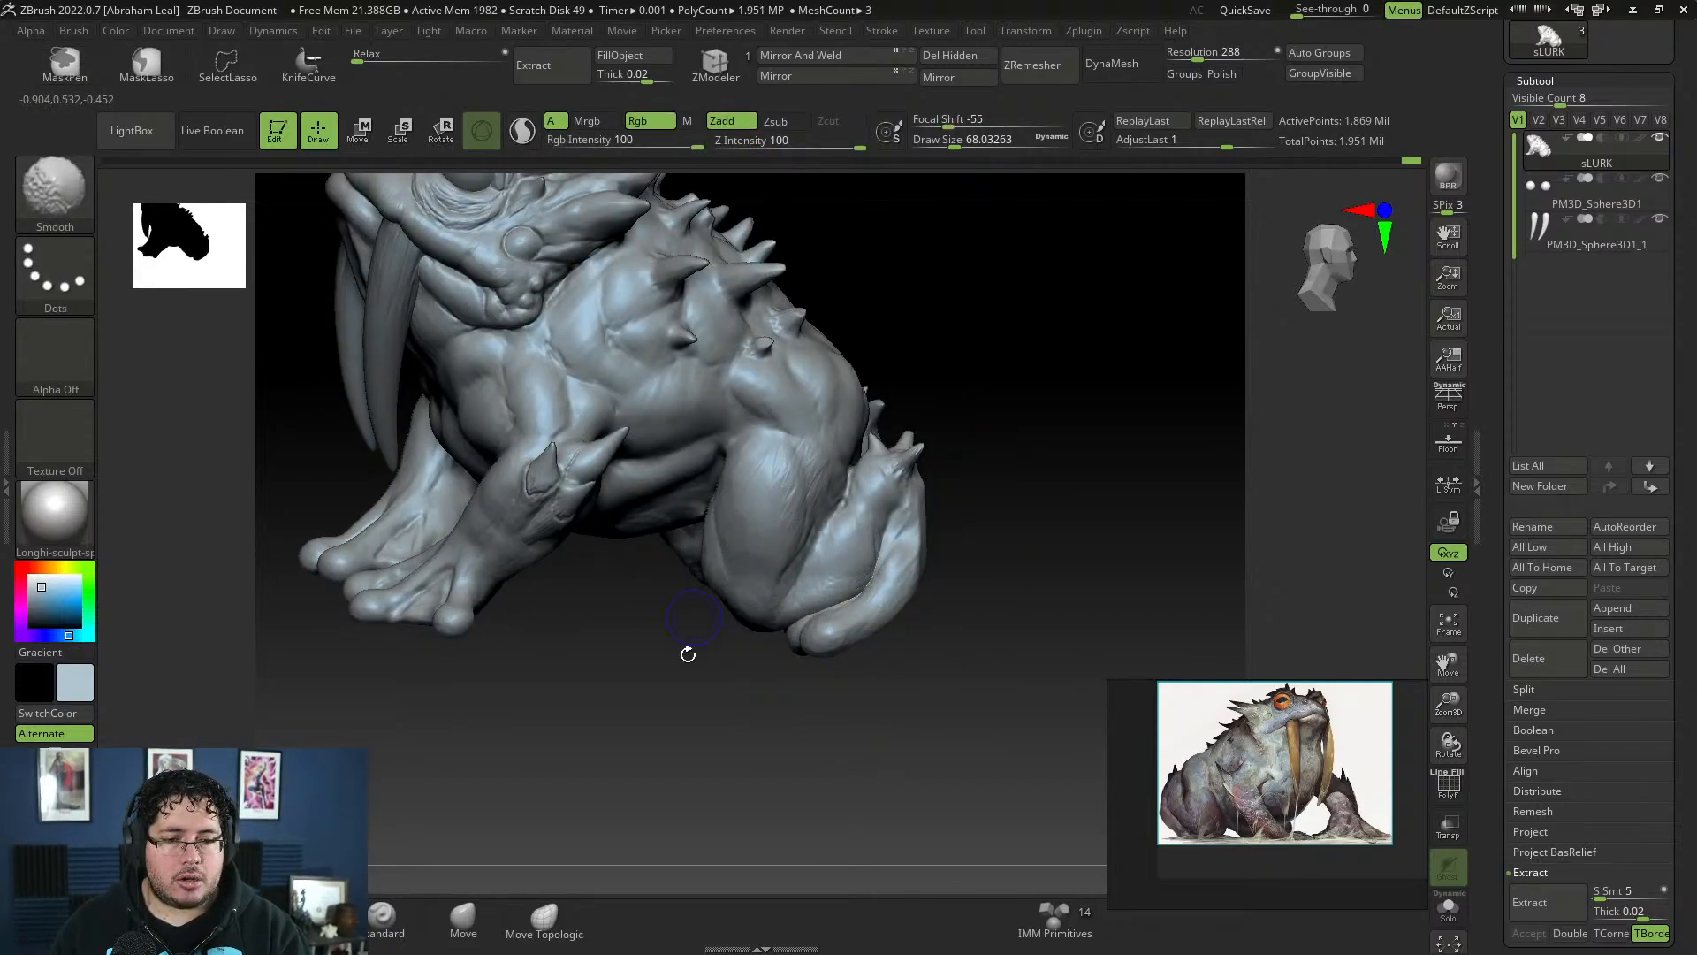
- Build up skin over the front of the hind knees using ClayBuildup at a draw size of about 78
{"action": "left_click_drag", "start_coordinate": [688, 654], "coordinate": [694, 527]}
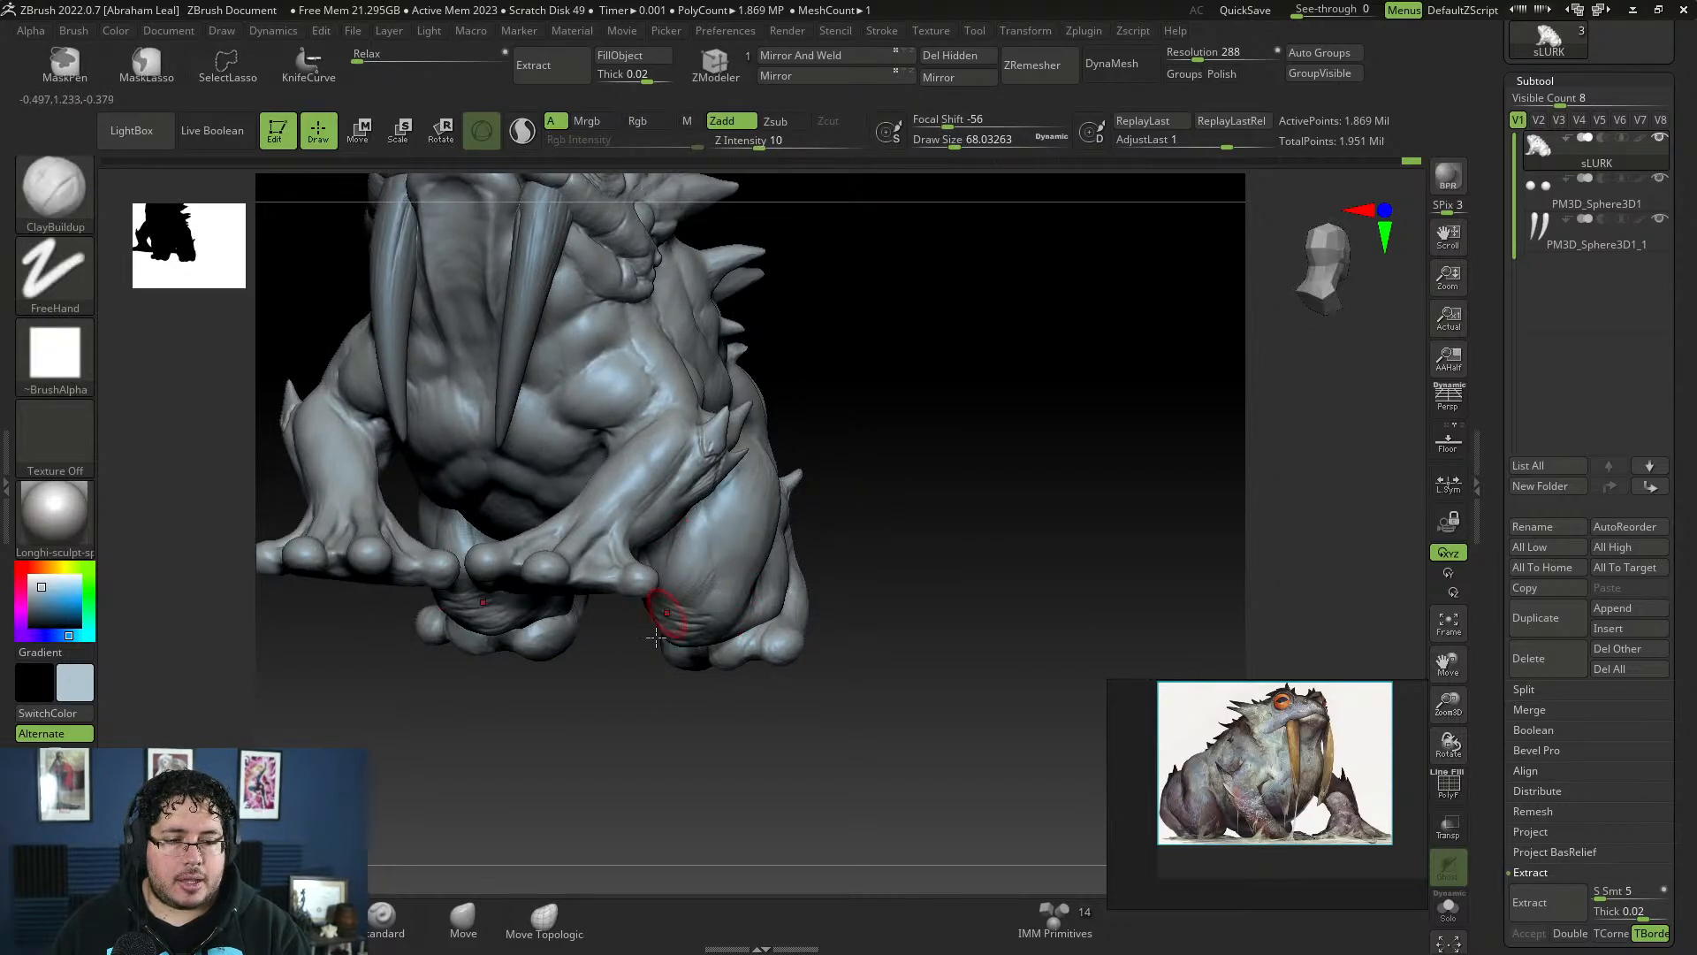
{"action": "left_click_drag", "start_coordinate": [656, 661], "coordinate": [680, 539]}
{"action": "left_click_drag", "start_coordinate": [616, 659], "coordinate": [686, 541]}
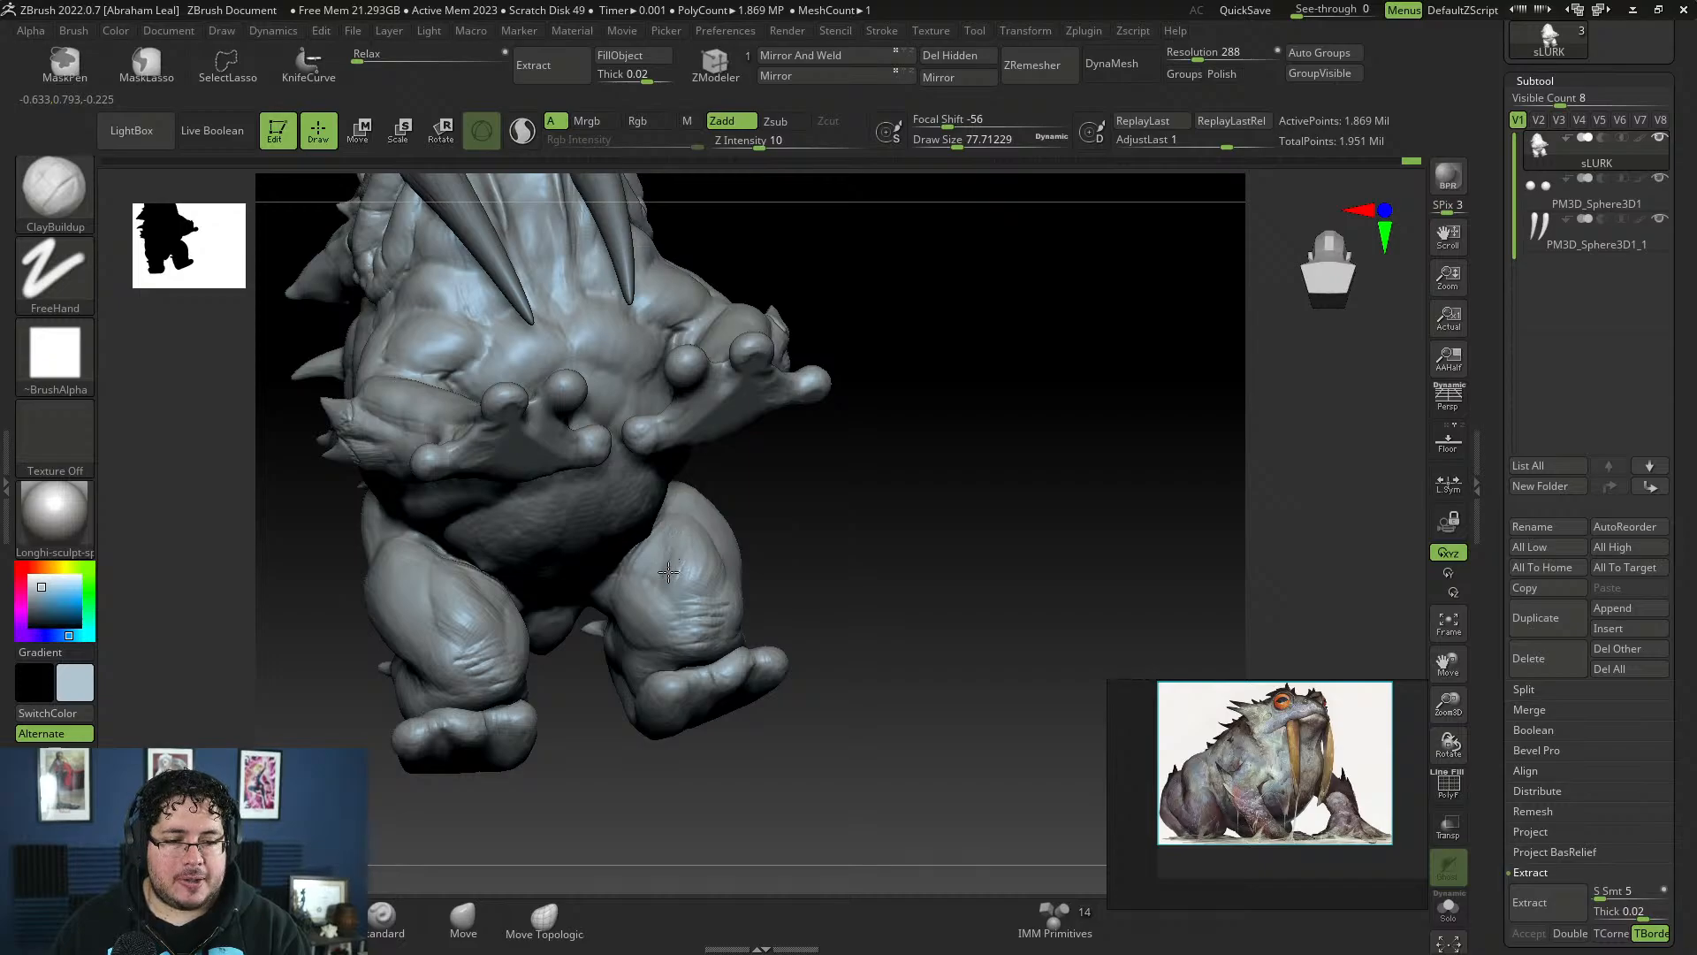
- Save the sculpt as a new tool version named sLURK_001 in the sLURK assets folder
{"action": "mouse_move", "coordinate": [773, 500]}
{"action": "left_mouse_down"}
{"action": "mouse_move", "coordinate": [682, 550]}
{"action": "mouse_move", "coordinate": [853, 531]}
{"action": "mouse_move", "coordinate": [857, 460]}
{"action": "mouse_move", "coordinate": [928, 415]}
{"action": "left_mouse_up"}
{"action": "scroll", "coordinate": [1640, 86], "scroll_direction": "up", "scroll_amount": 3}
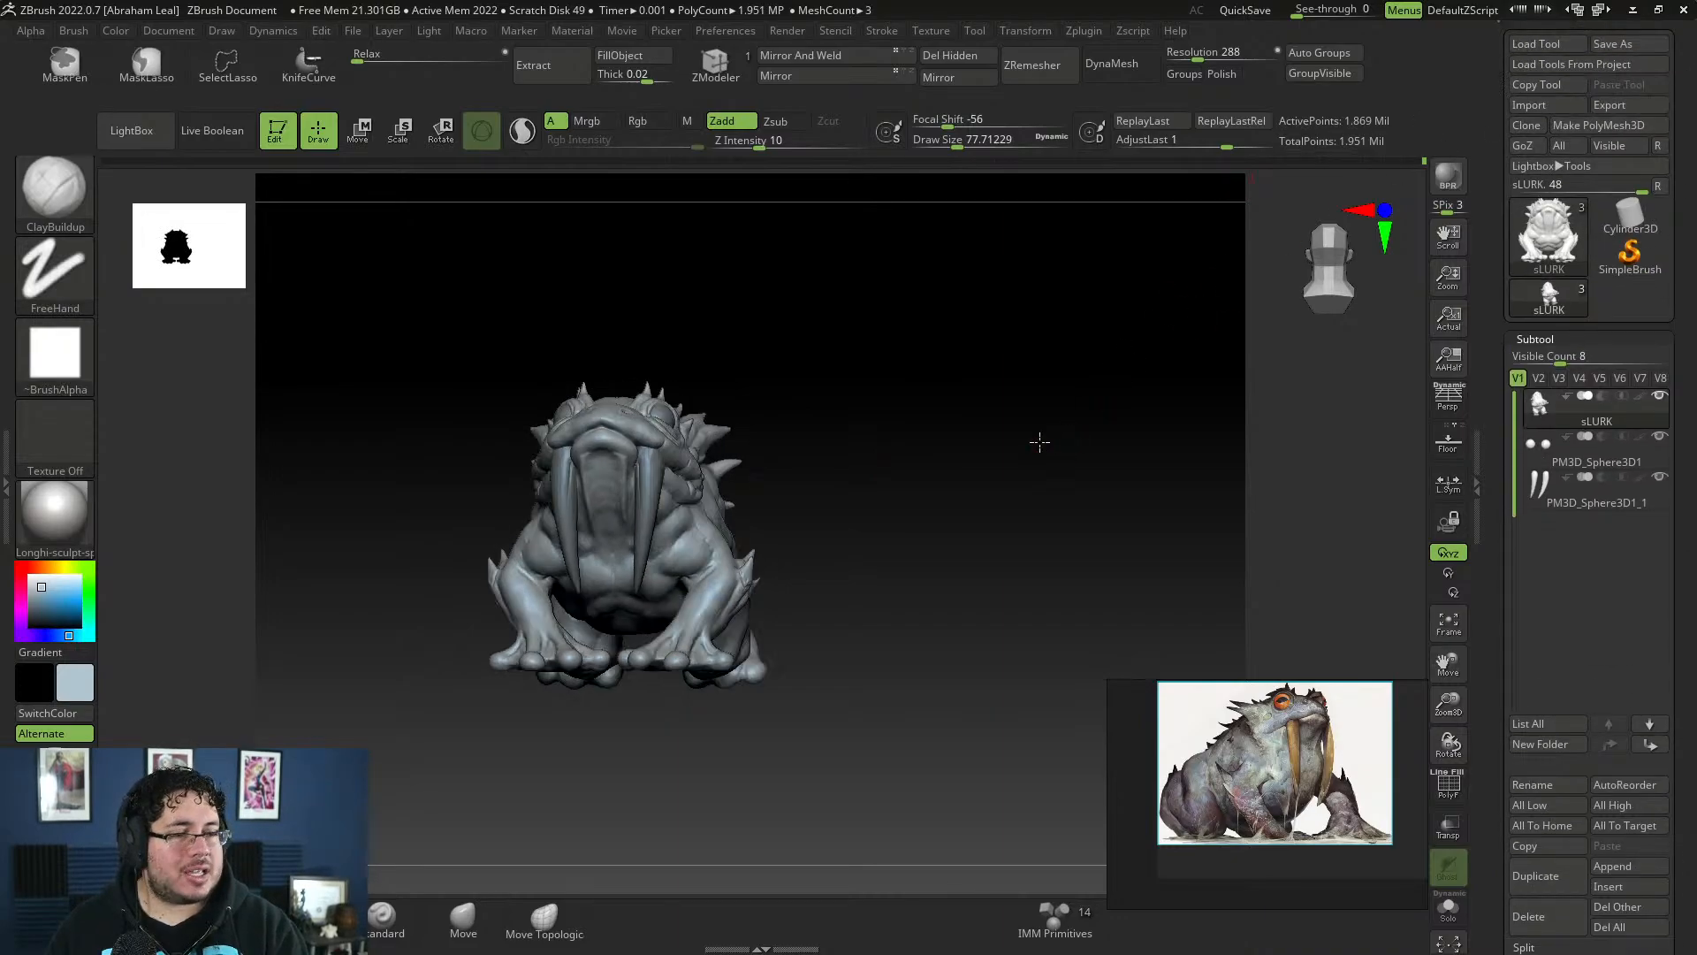
{"action": "left_click_drag", "start_coordinate": [1038, 440], "coordinate": [1183, 445]}
{"action": "key", "text": "ctrl+s"}
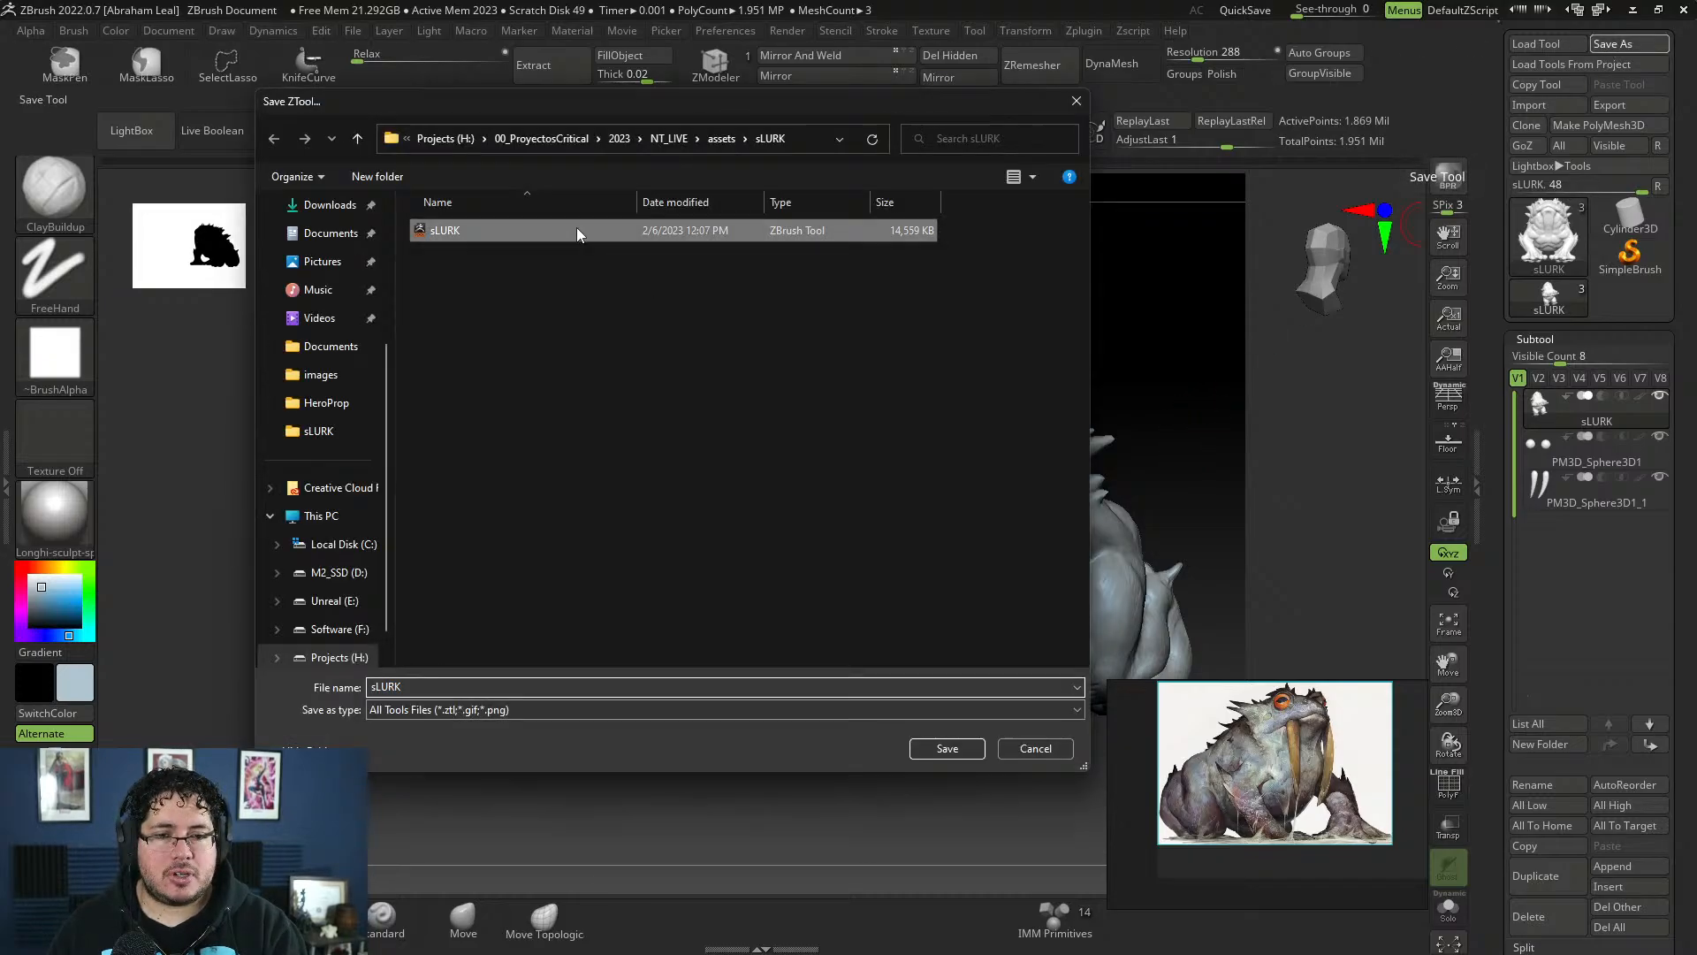
{"action": "left_click", "coordinate": [568, 687]}
{"action": "type", "text": "_001"}
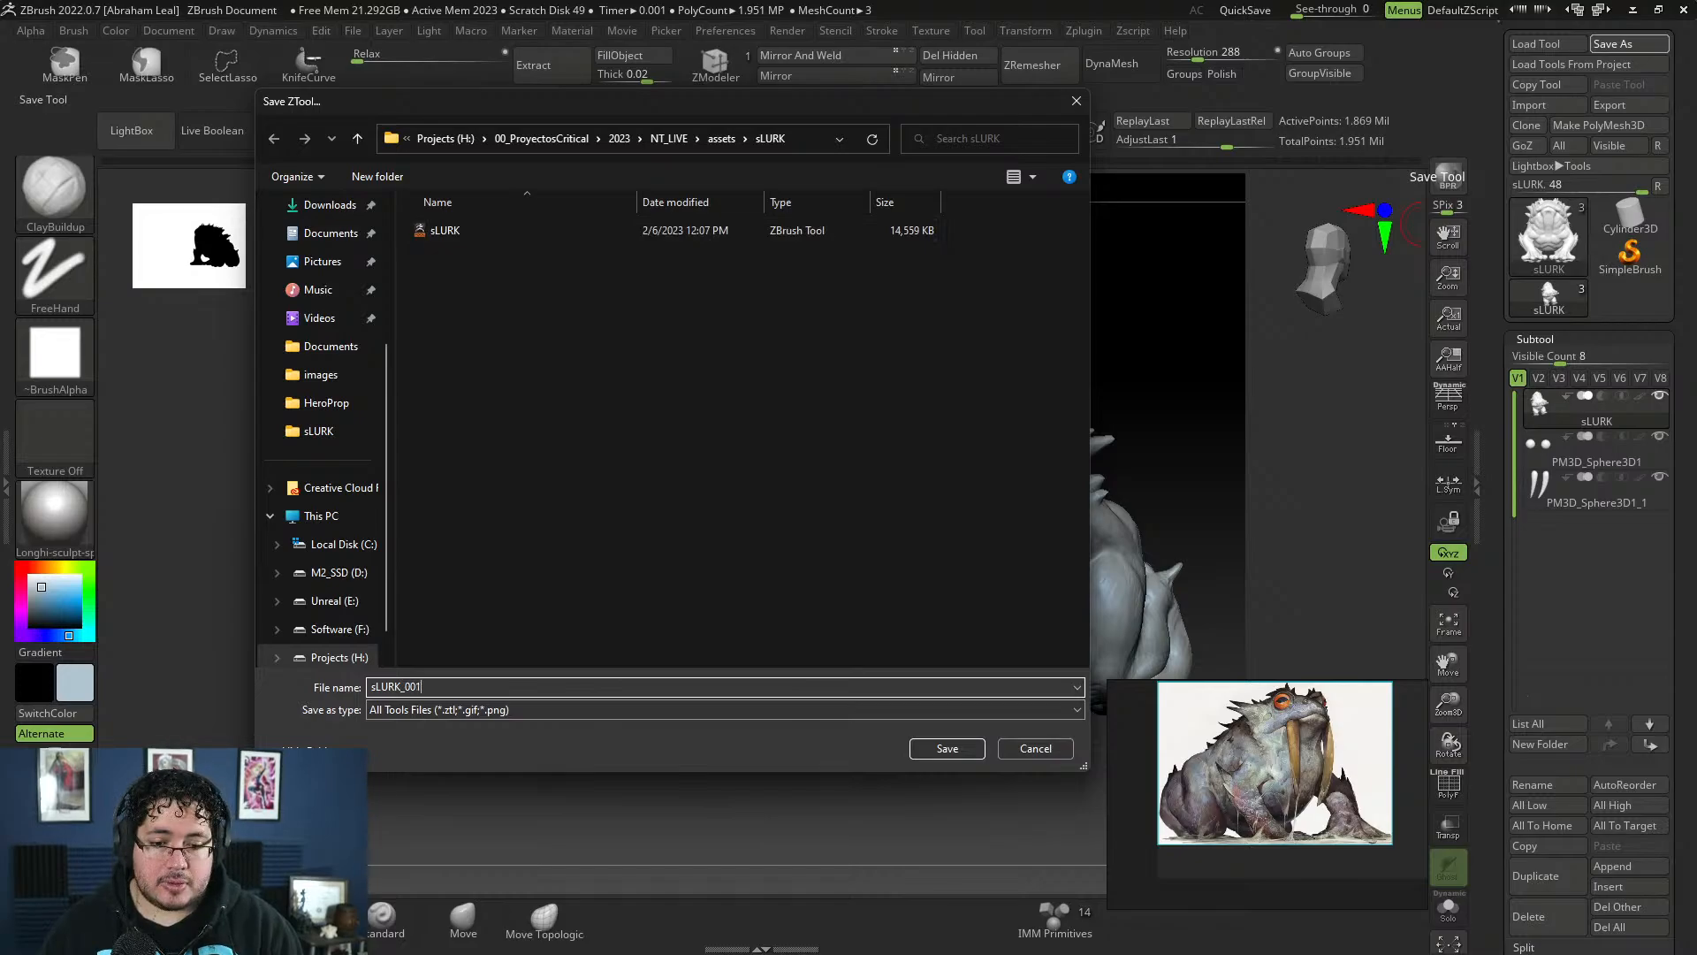
{"action": "key", "text": "Return"}
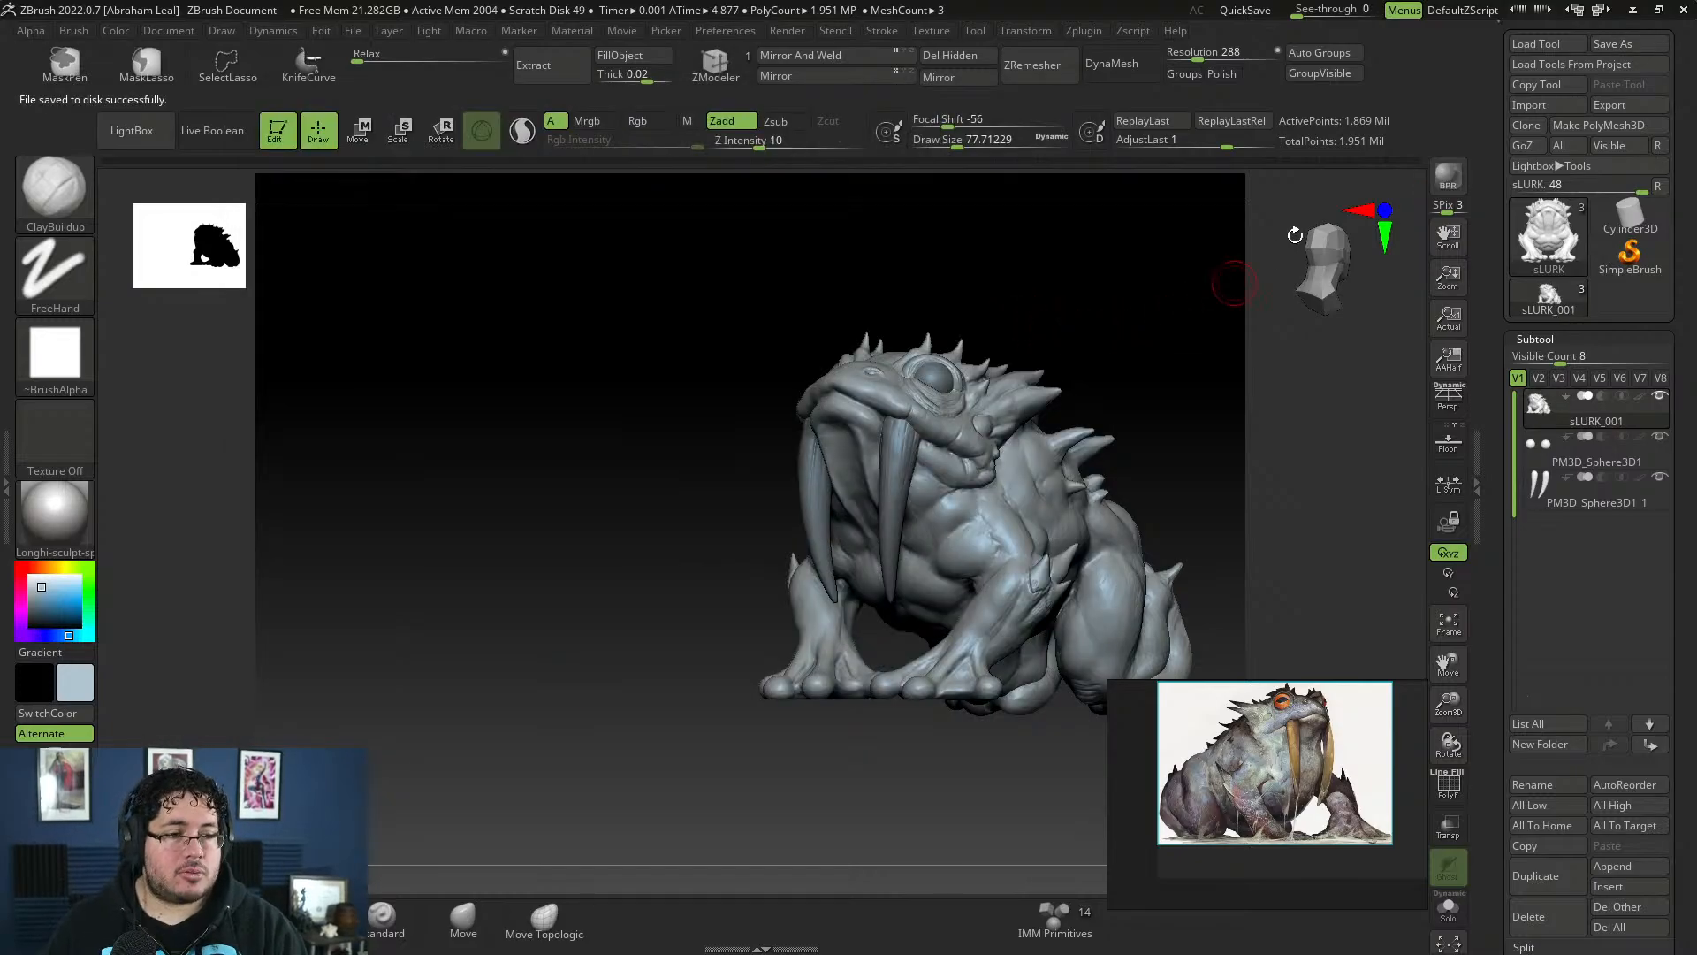
- Load the earlier sLURK tool and leave a canvas snapshot of it beside the model for comparison
{"action": "left_click", "coordinate": [1539, 44]}
{"action": "double_click", "coordinate": [444, 231]}
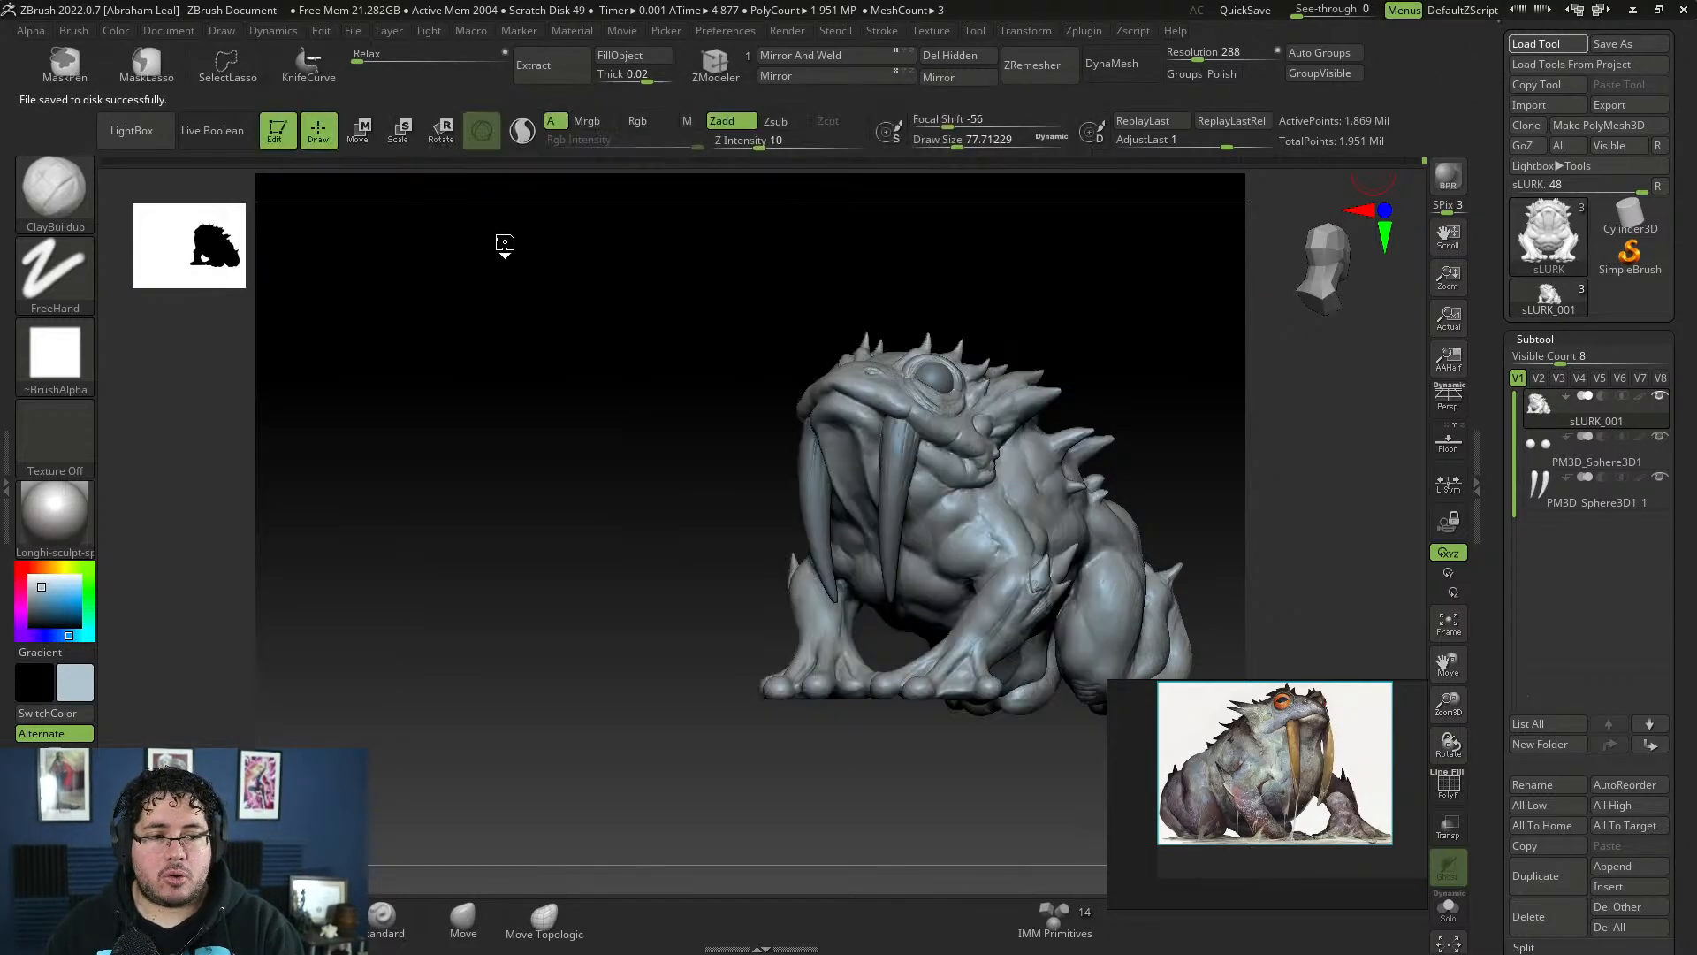
{"action": "mouse_move", "coordinate": [701, 512]}
{"action": "left_mouse_down"}
{"action": "mouse_move", "coordinate": [726, 409]}
{"action": "mouse_move", "coordinate": [754, 489]}
{"action": "mouse_move", "coordinate": [751, 474]}
{"action": "mouse_move", "coordinate": [1251, 535]}
{"action": "left_mouse_up"}
{"action": "key", "text": "shift+s"}
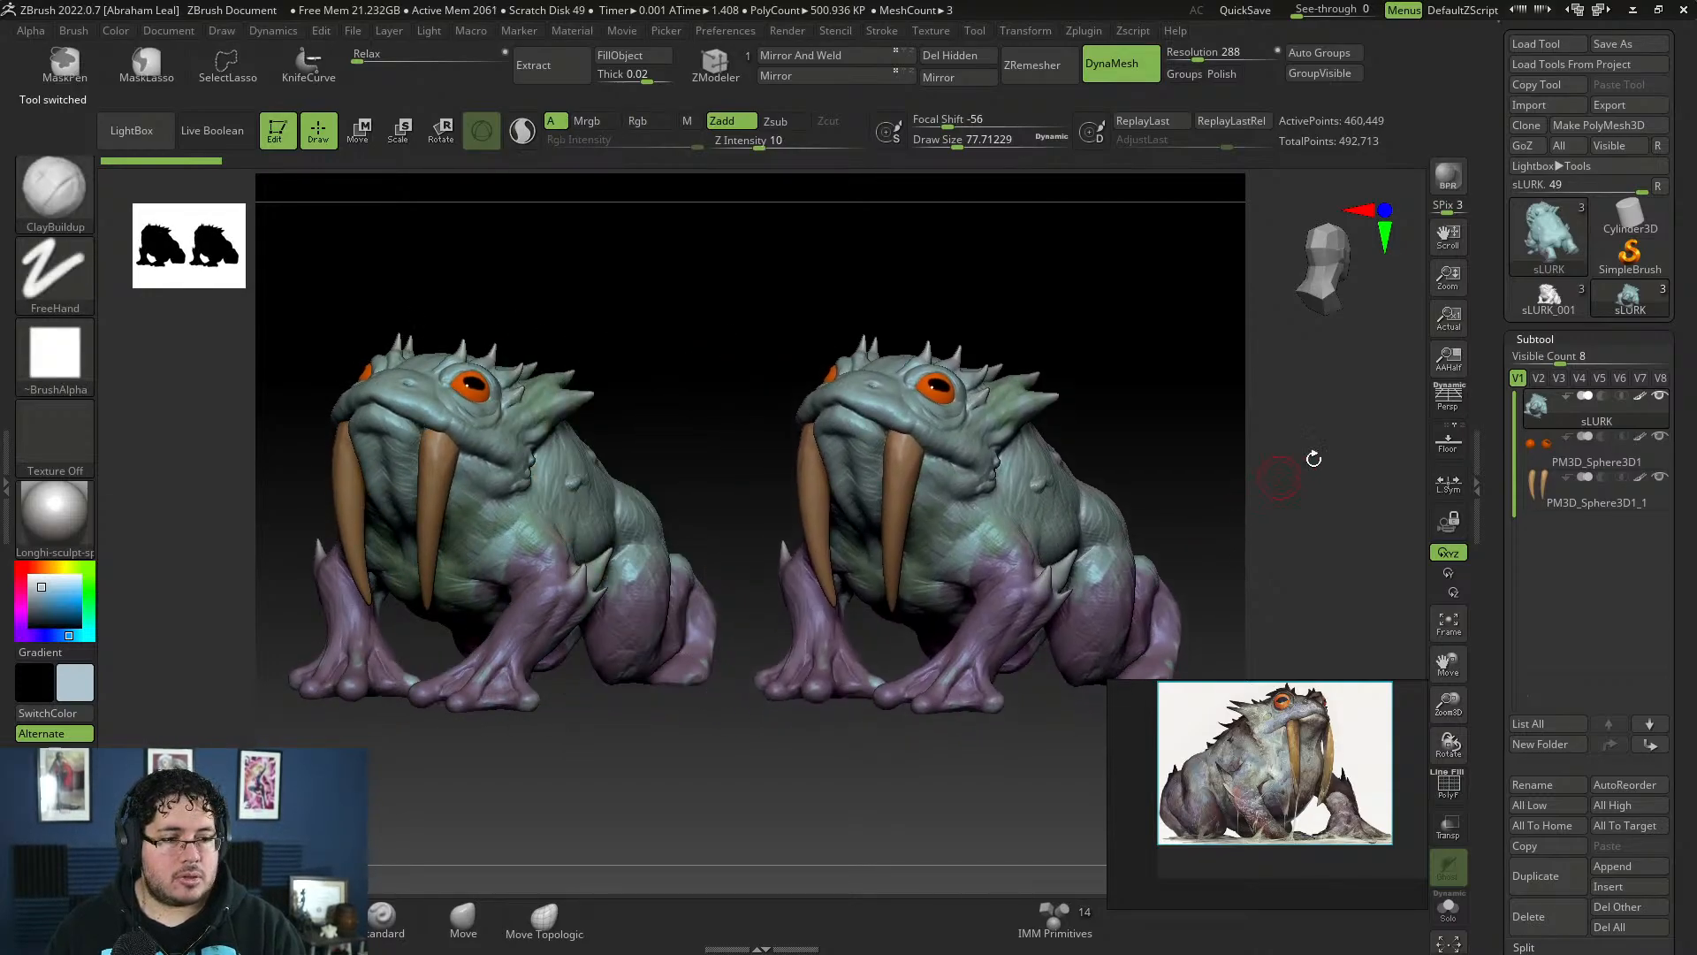
- Switch back to the sLURK_001 tool and turn on the polypaint display of its body subtool
{"action": "left_click", "coordinate": [1555, 299]}
{"action": "left_click", "coordinate": [1641, 397]}
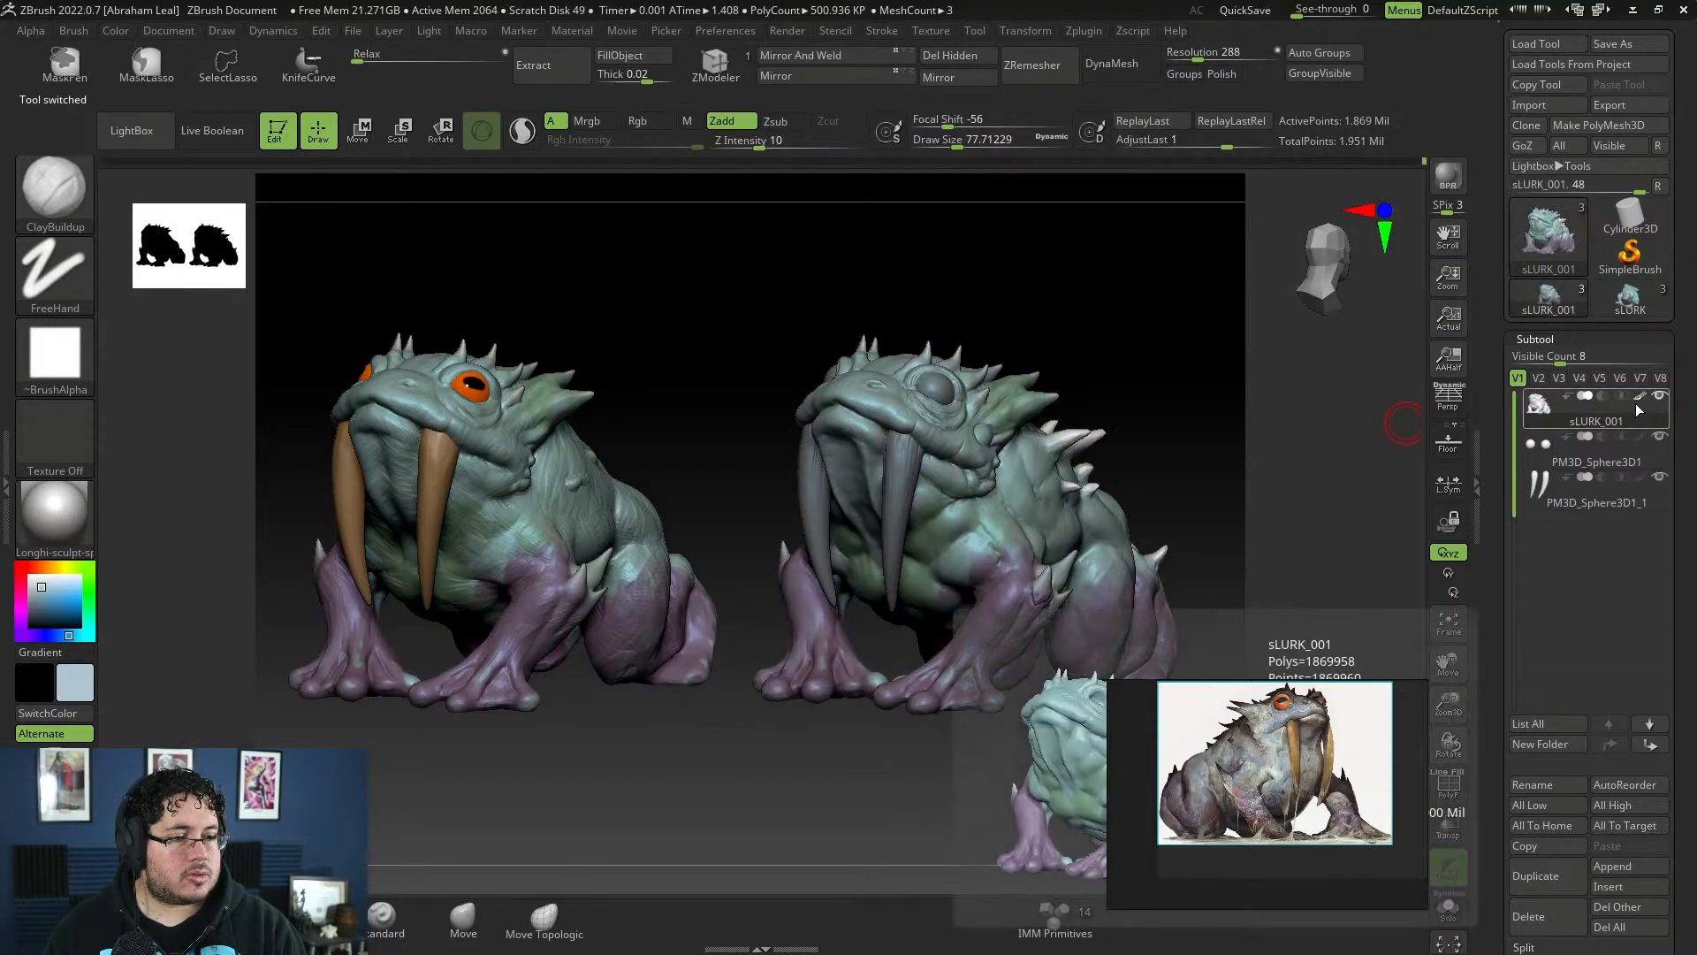
{"action": "mouse_move", "coordinate": [1152, 417]}
{"action": "left_mouse_down", "text": "alt"}
{"action": "mouse_move", "coordinate": [1197, 416]}
{"action": "mouse_move", "coordinate": [1205, 478]}
{"action": "mouse_move", "coordinate": [1200, 451]}
{"action": "left_mouse_up", "text": "alt"}
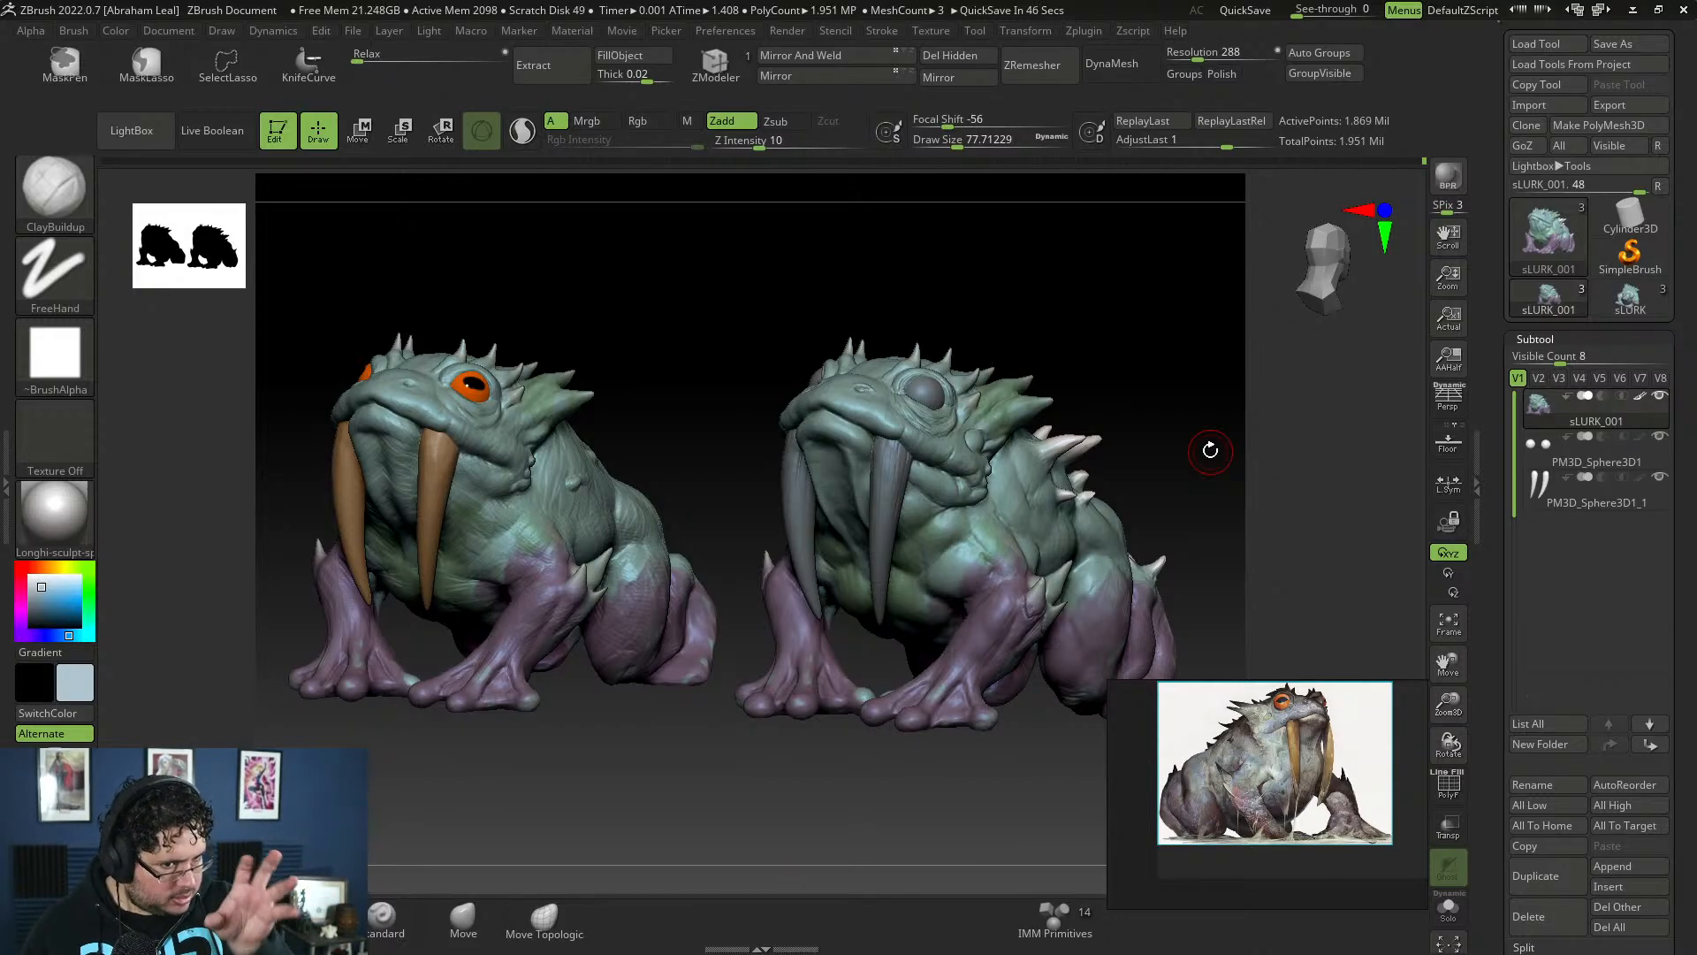
{"action": "key", "text": "Down"}
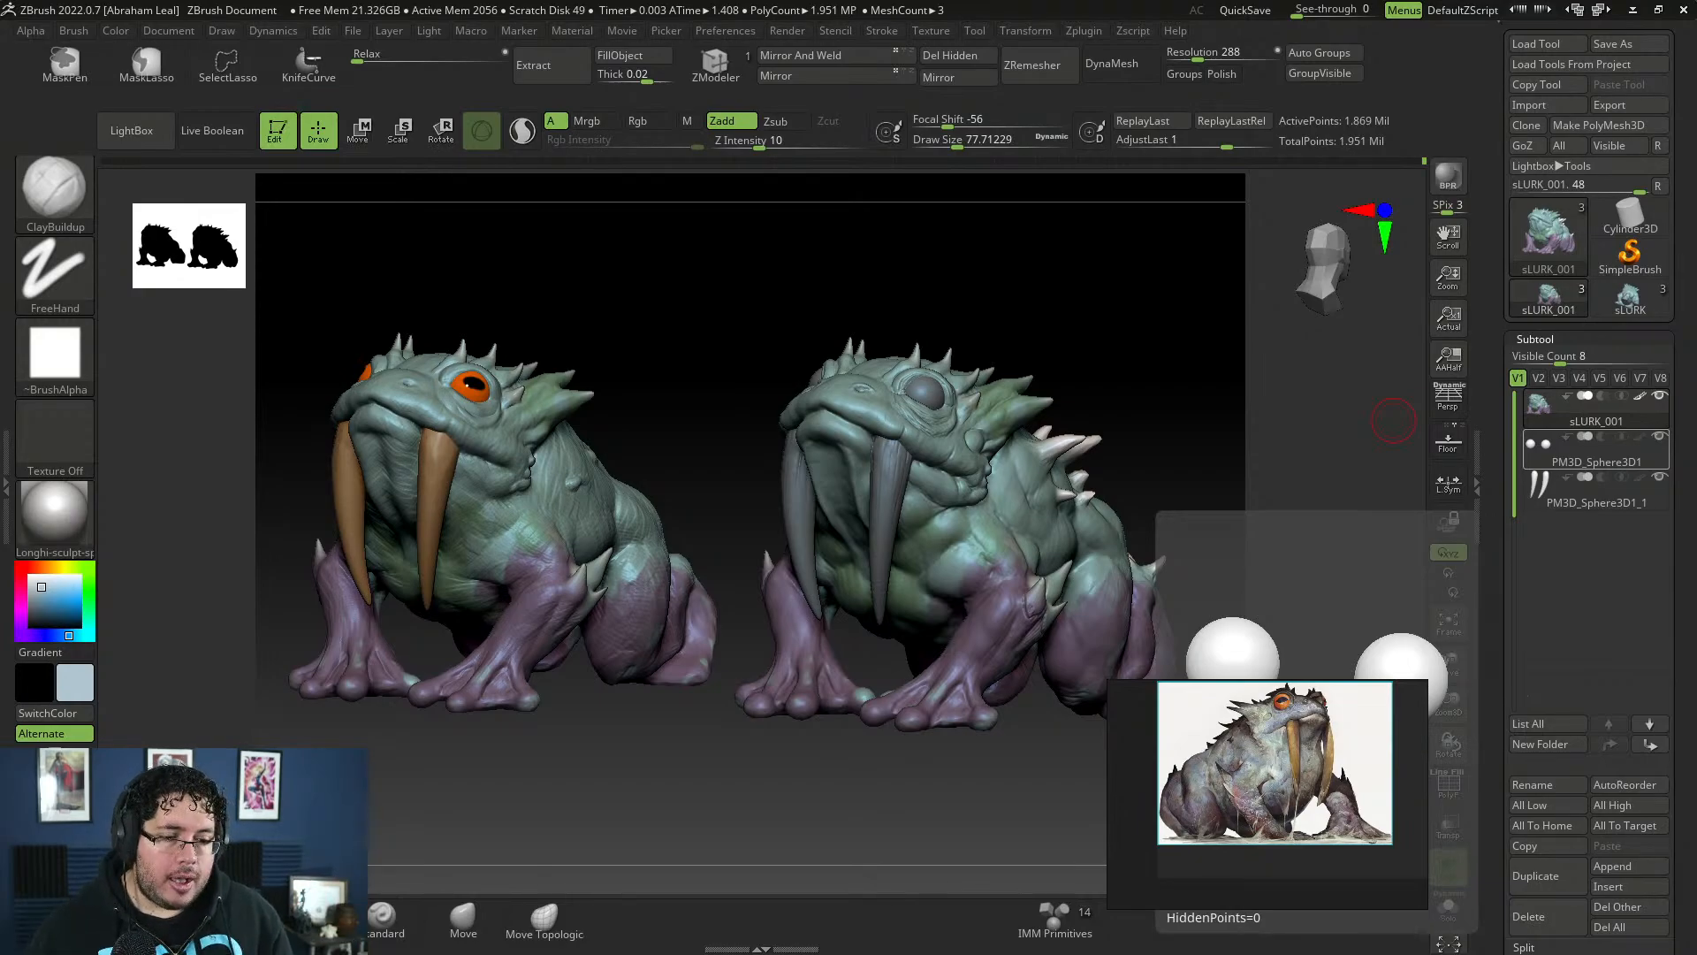
- Switch to Chrome and search Google for "miguel ortega and tran ma"
{"action": "key", "text": "alt+Tab"}
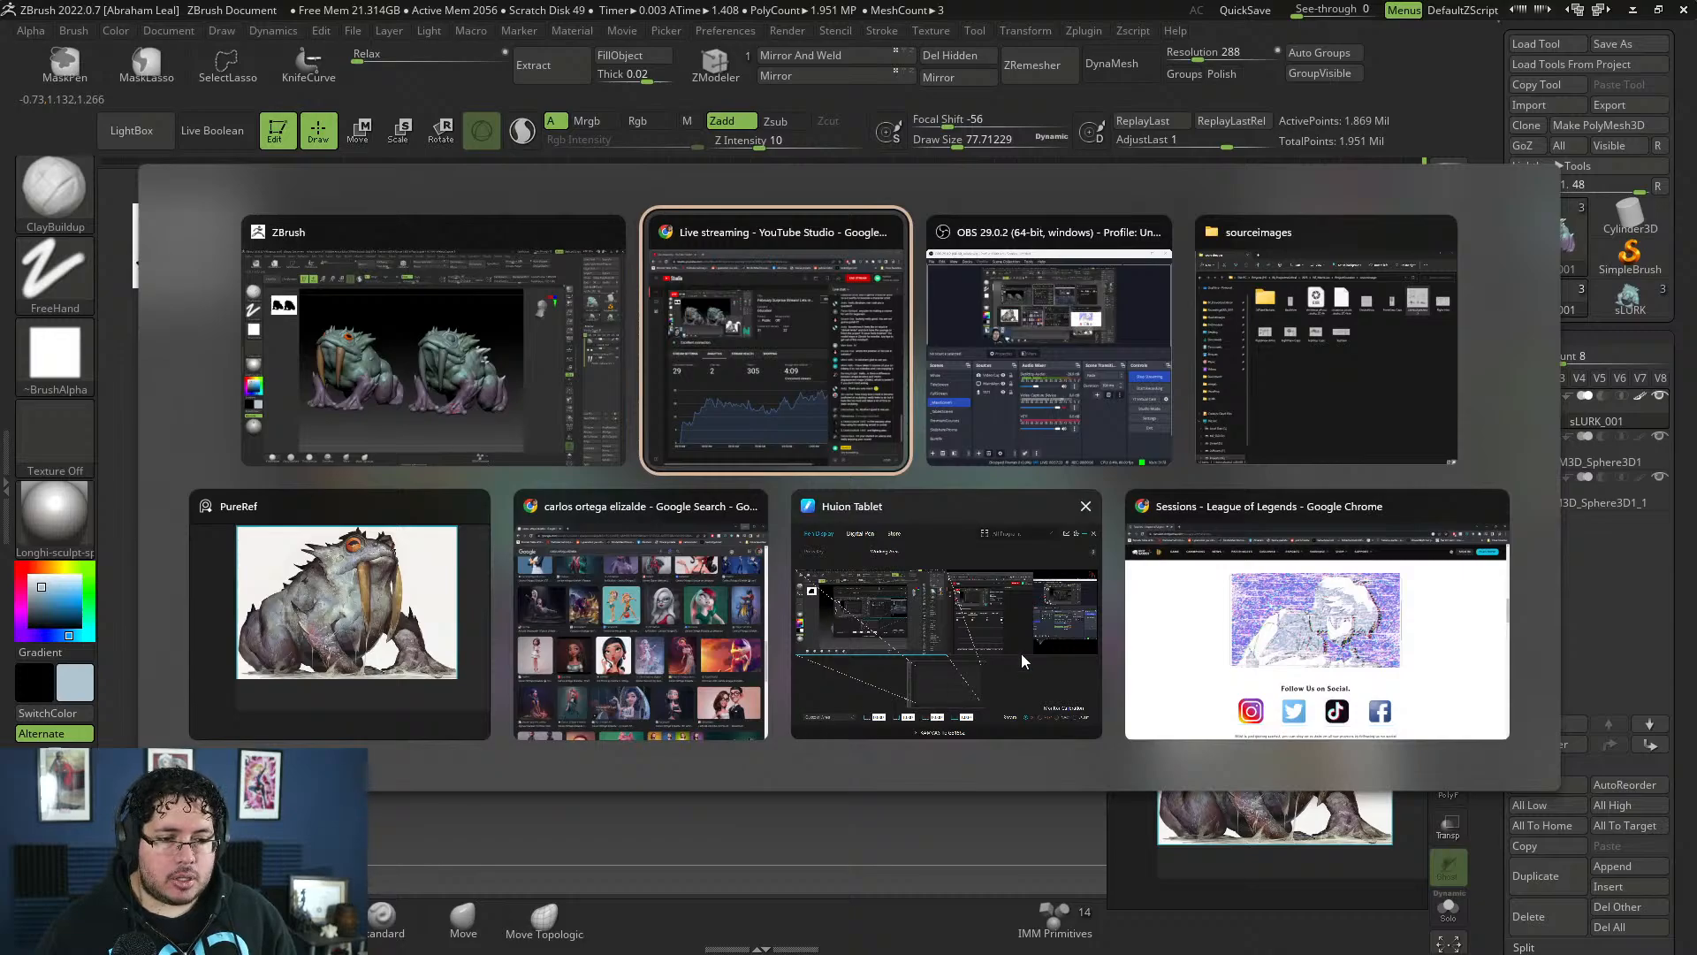
{"action": "key", "text": "alt+Tab"}
{"action": "key", "text": "alt+Tab"}
{"action": "key", "text": "alt+Tab"}
{"action": "key", "text": "alt+Tab"}
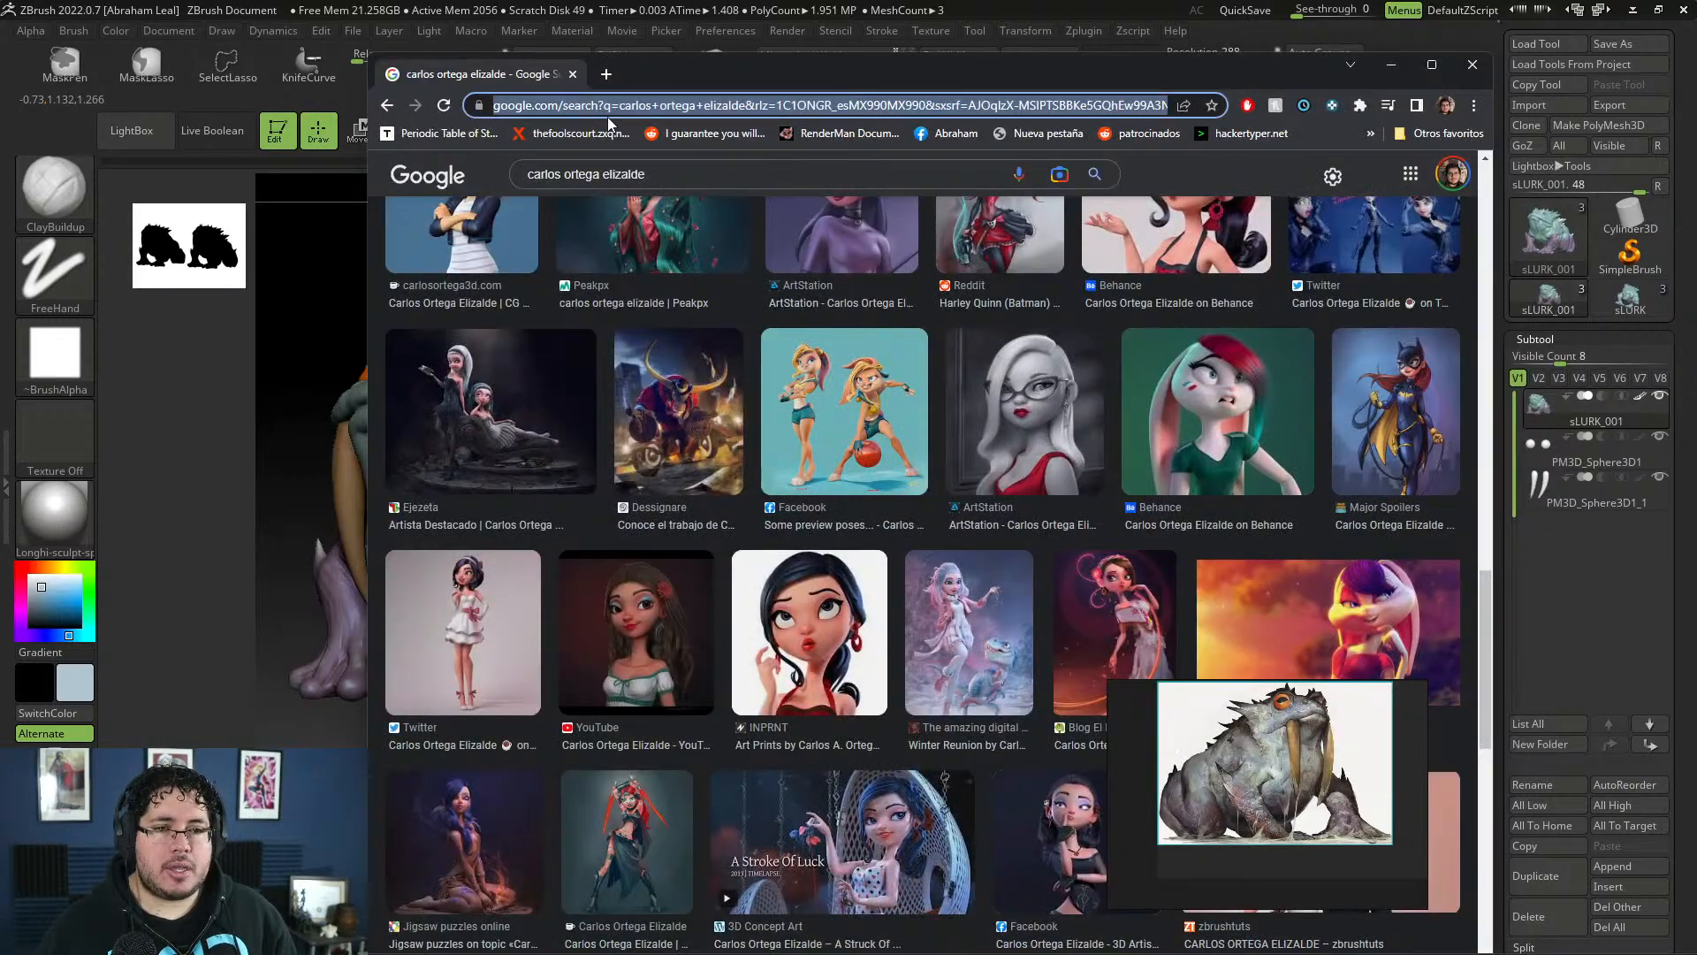
{"action": "left_click", "coordinate": [608, 117]}
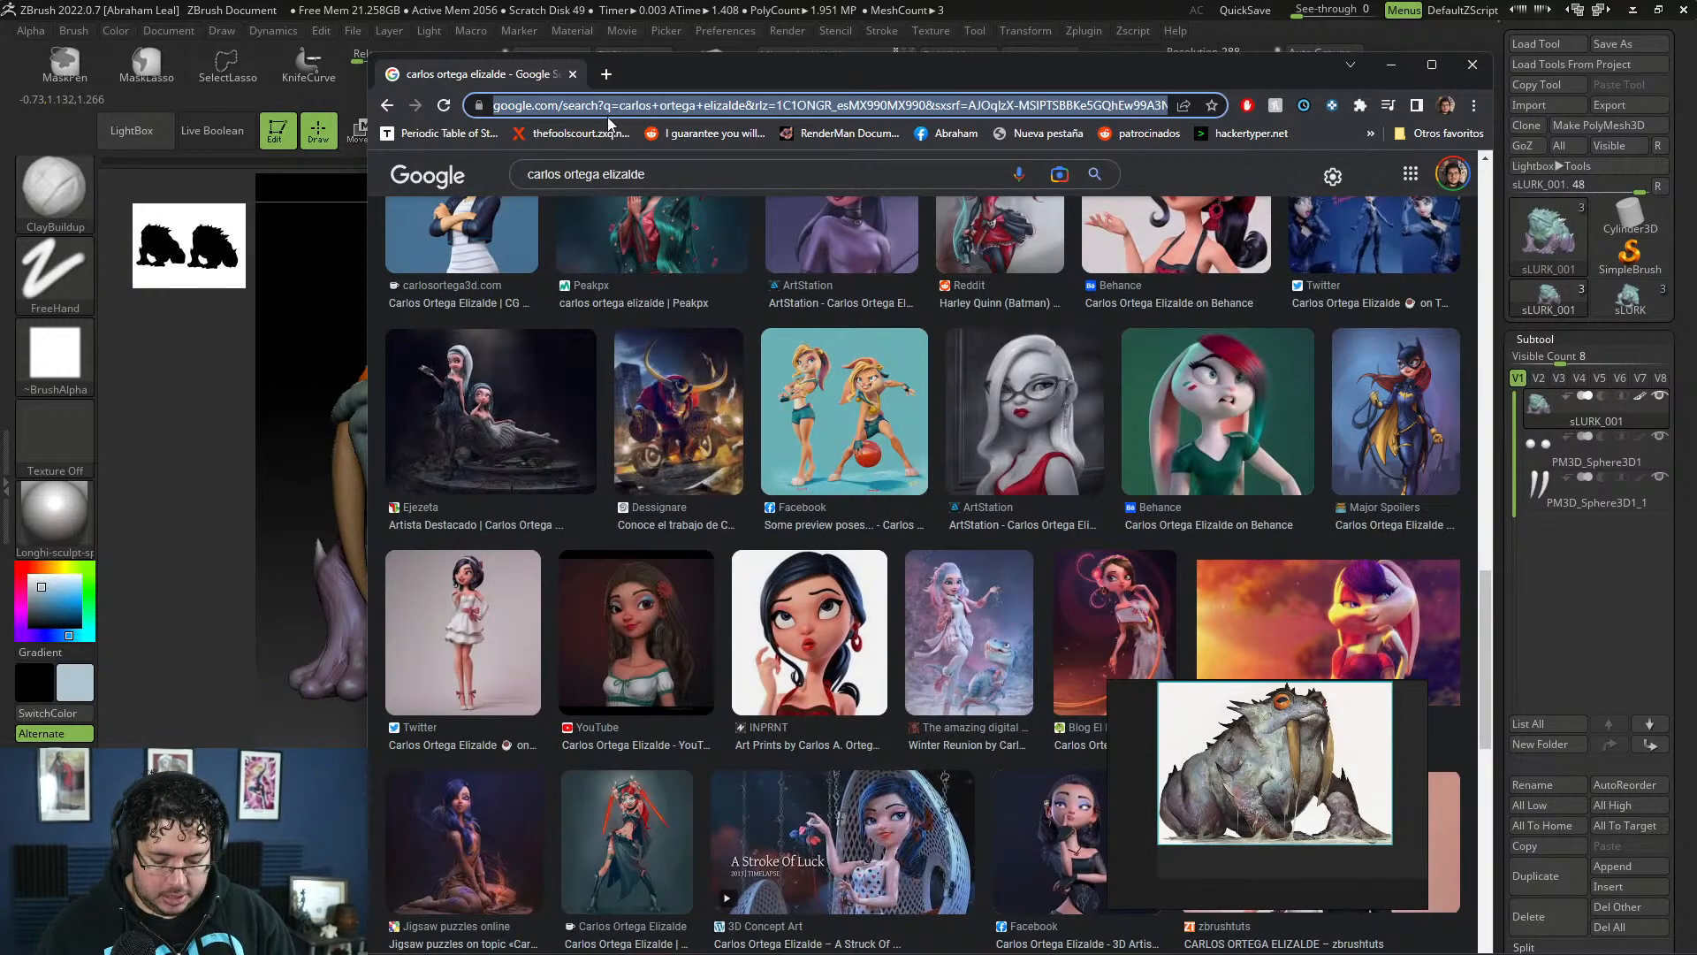
{"action": "type", "text": "miguel ortega"}
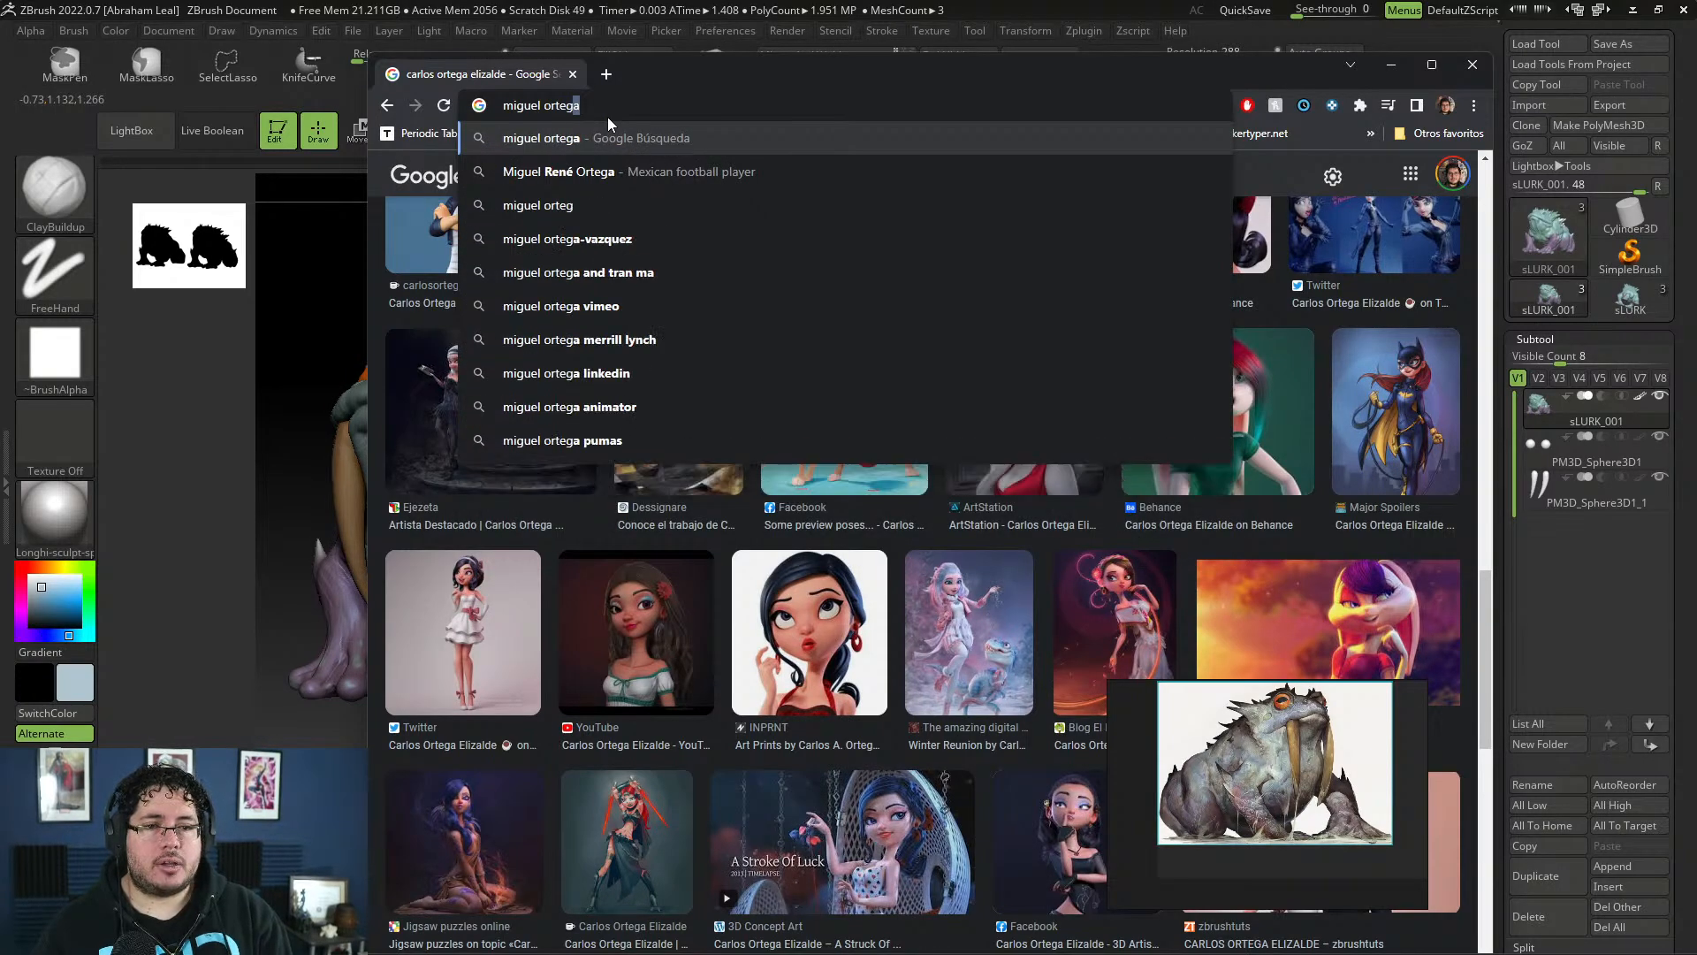
{"action": "key", "text": "Down"}
{"action": "key", "text": "Down"}
{"action": "key", "text": "Return"}
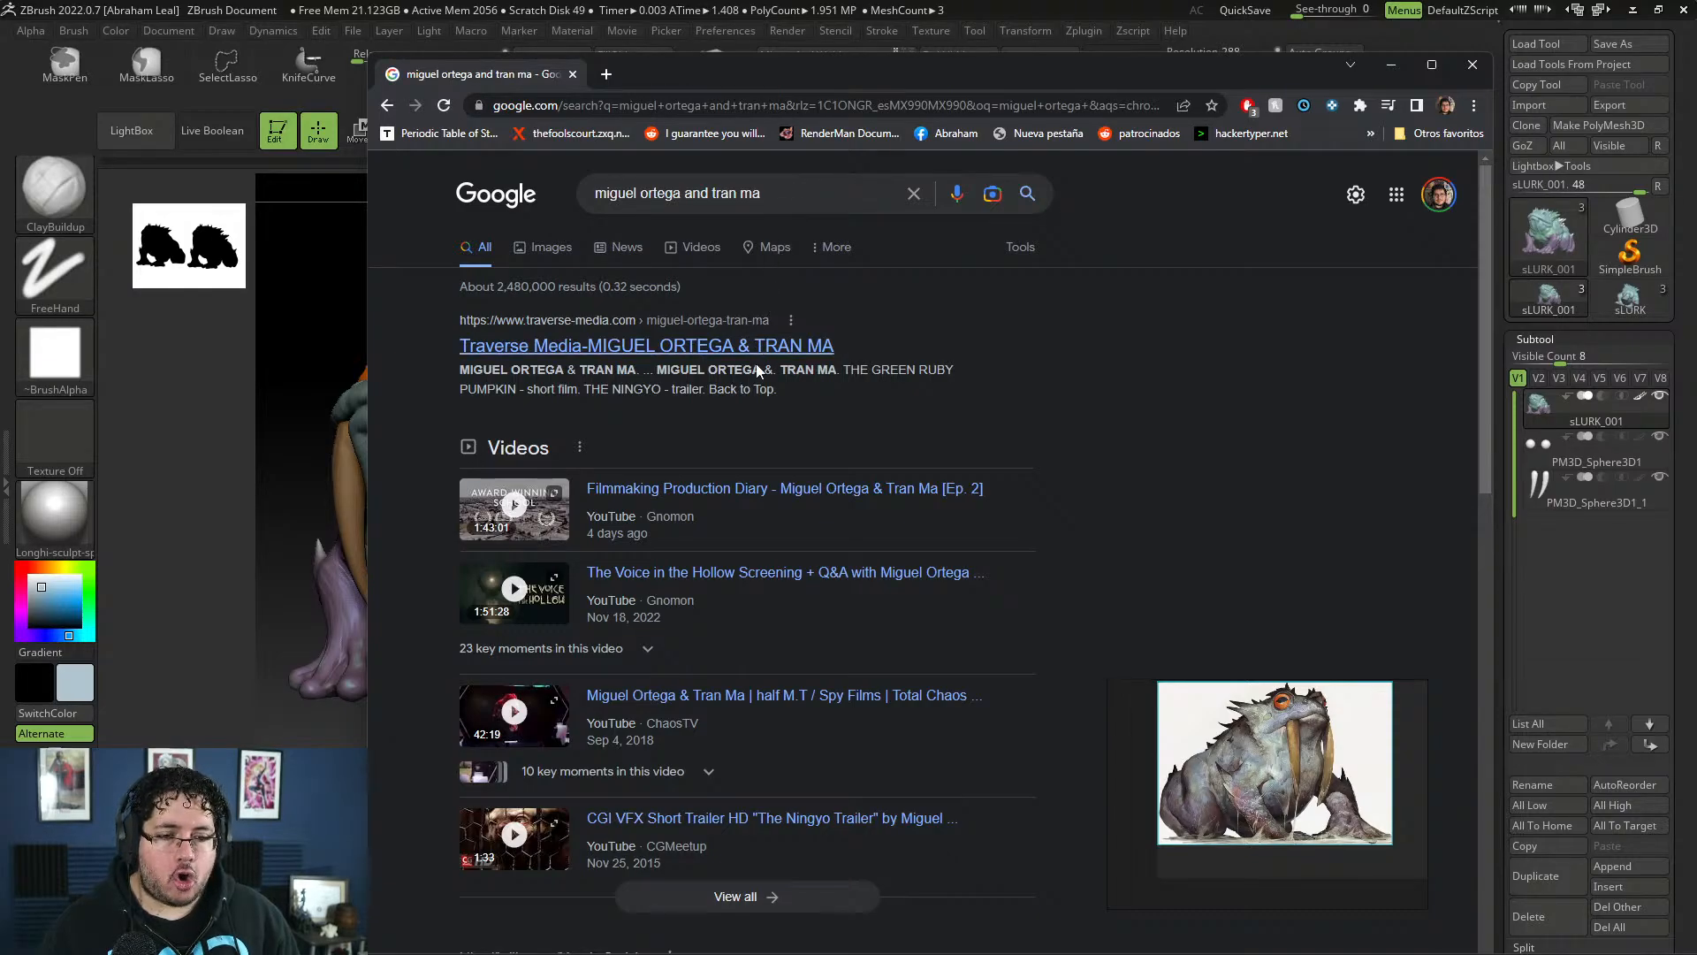
- Open the "The Voice in the Hollow Screening + Q&A" video, look through the search results, and close the browser
{"action": "left_click", "coordinate": [750, 574]}
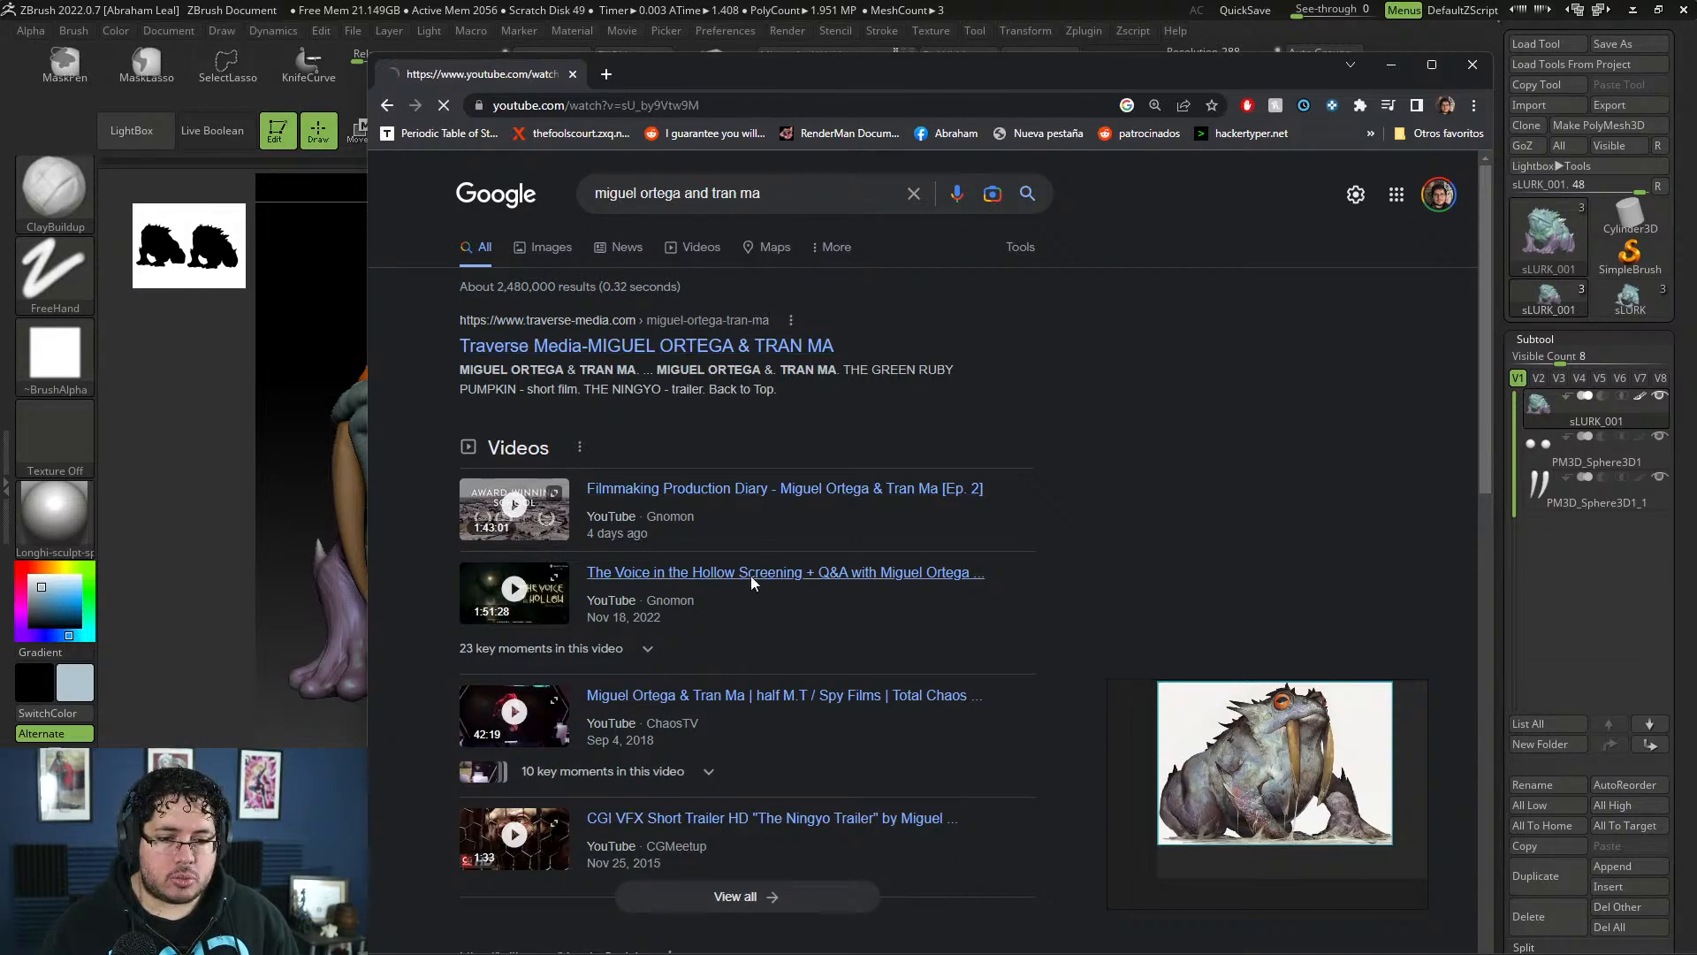
{"action": "left_click", "coordinate": [438, 574]}
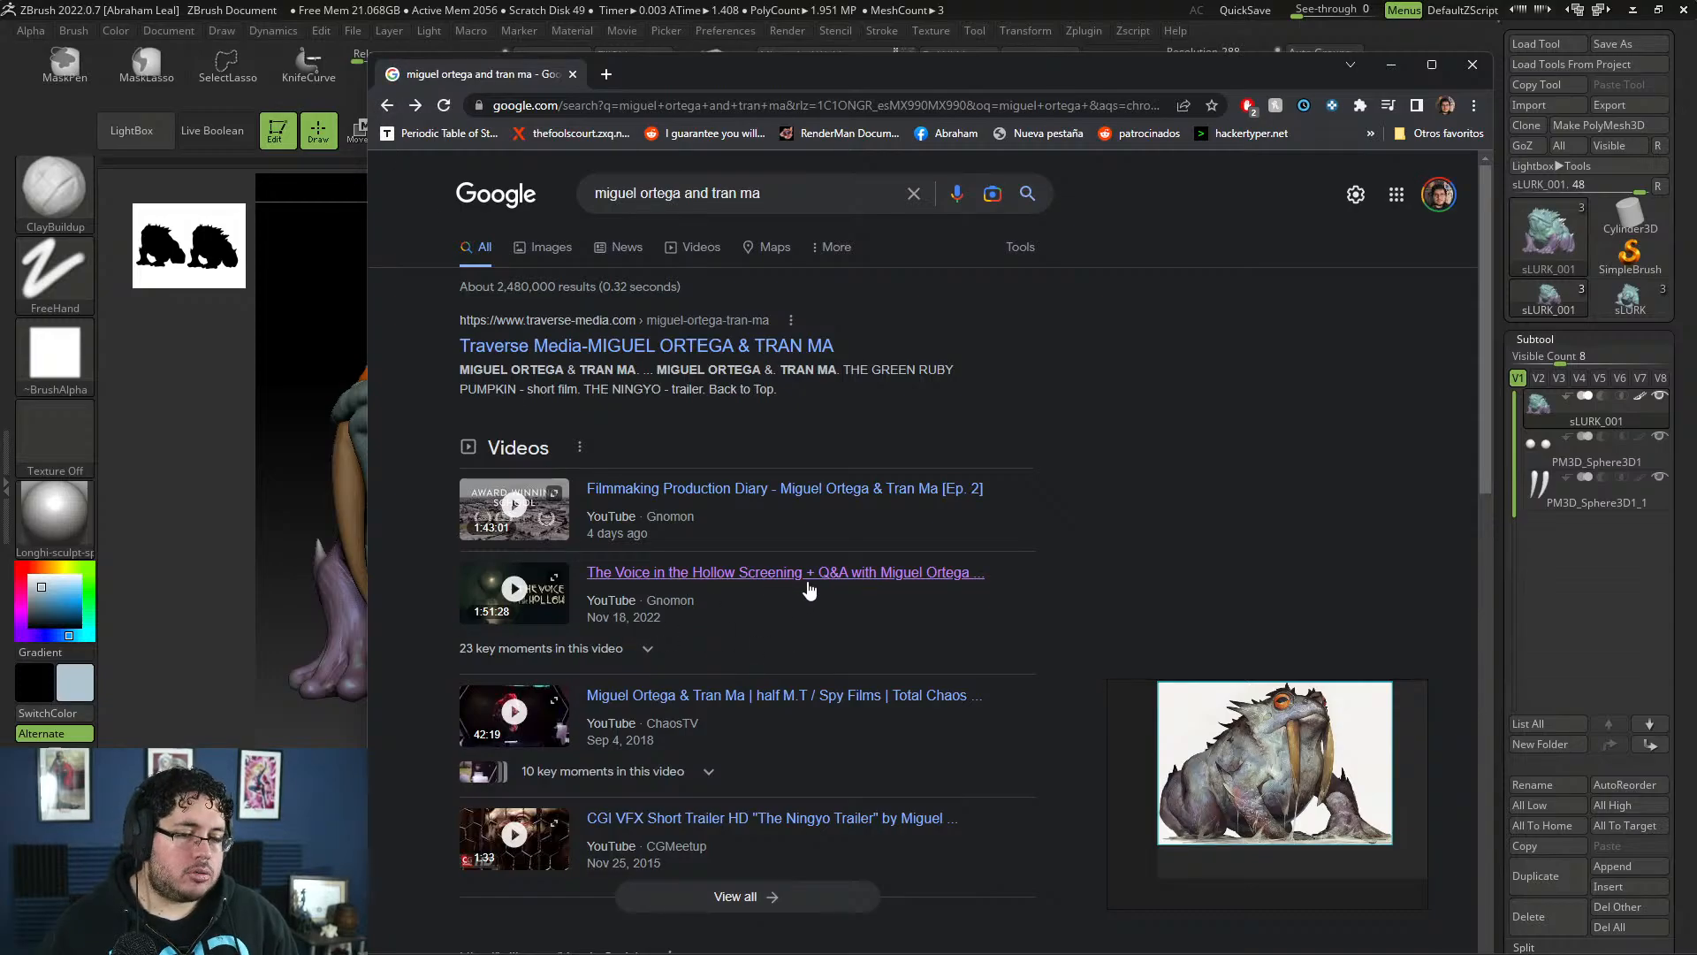
{"action": "scroll", "coordinate": [810, 591], "scroll_direction": "down", "scroll_amount": 5}
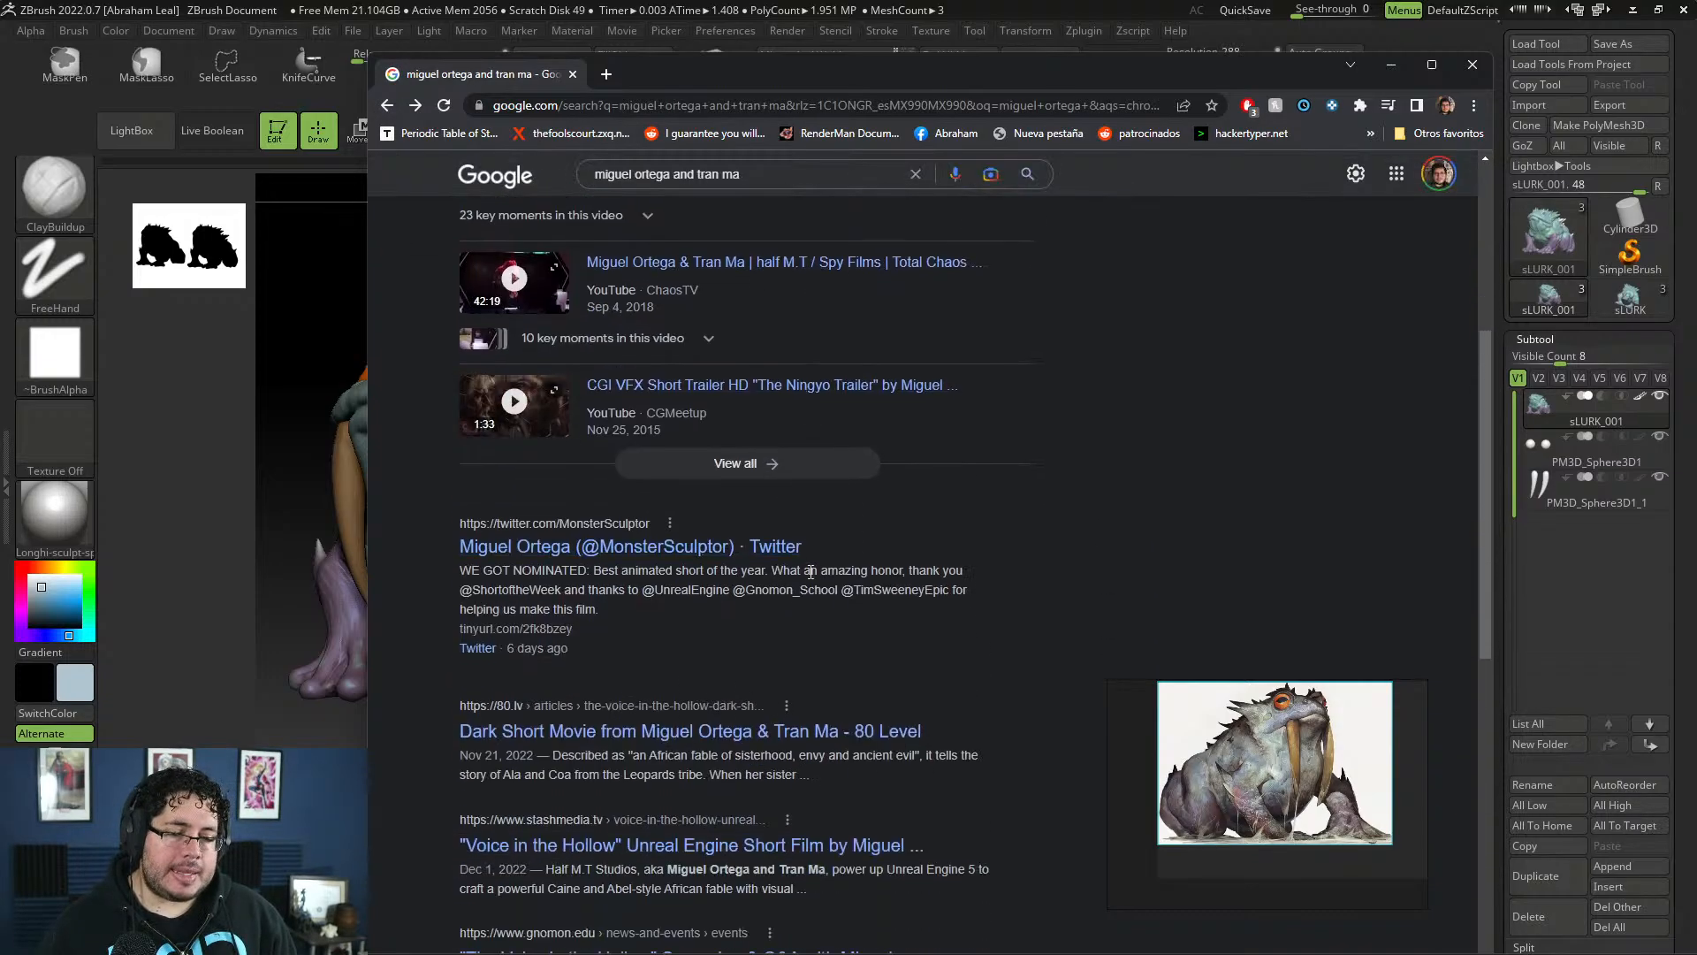
{"action": "scroll", "coordinate": [809, 568], "scroll_direction": "up", "scroll_amount": 5}
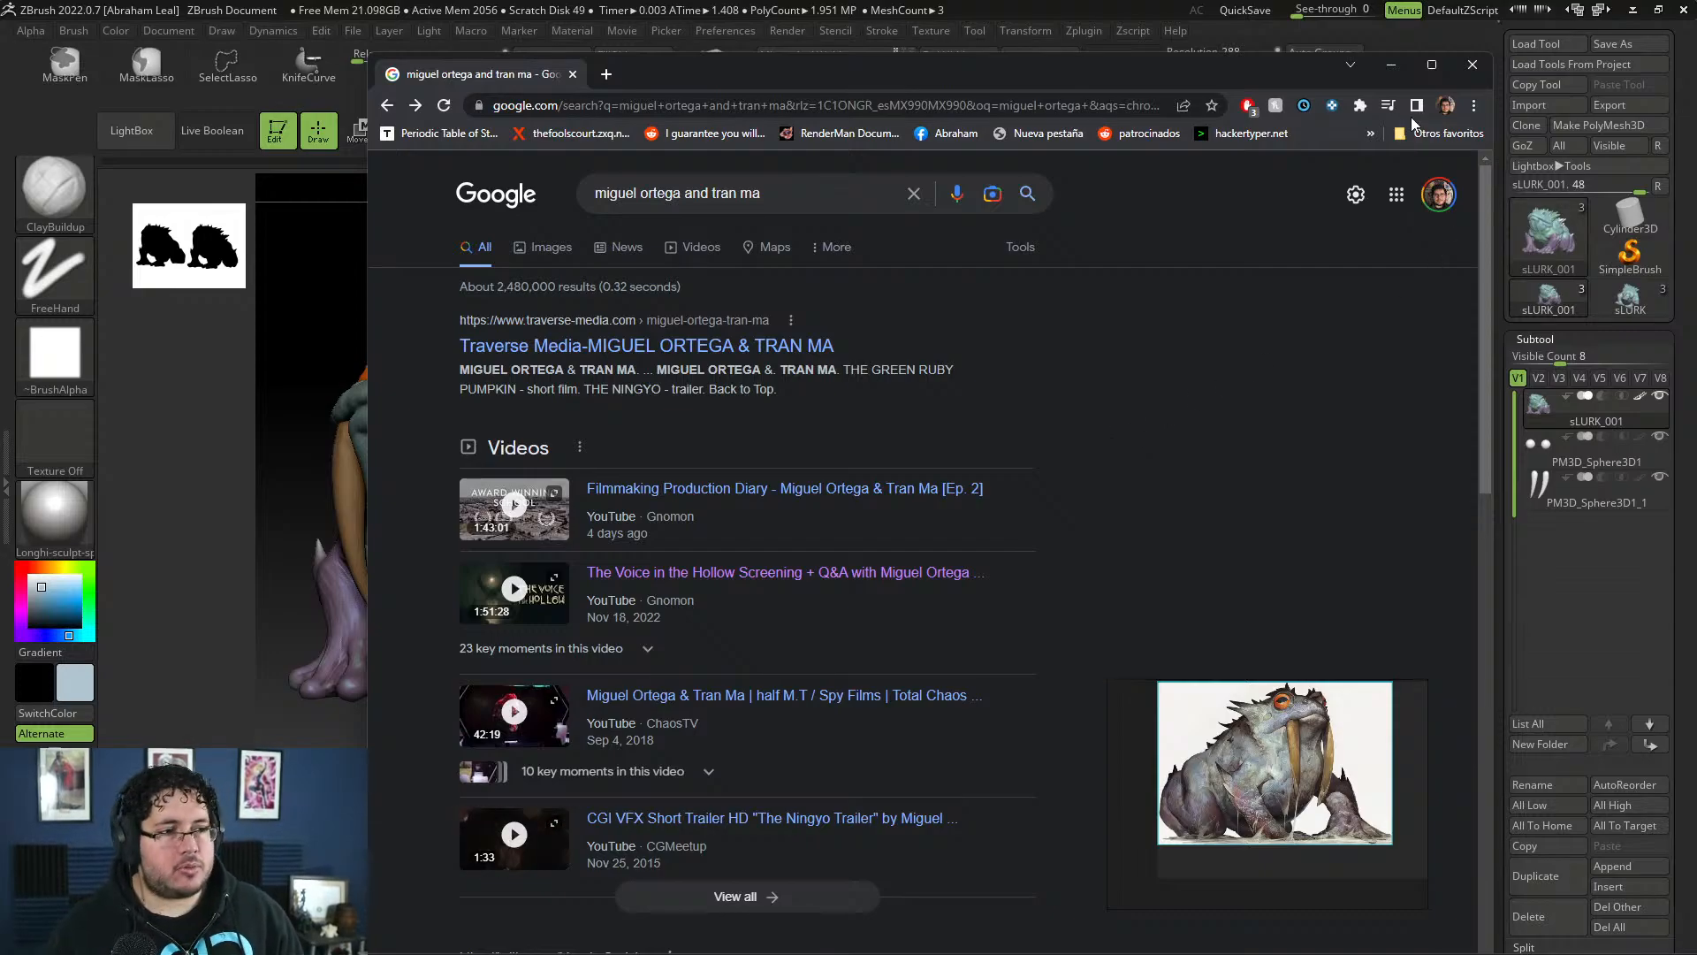
{"action": "left_click", "coordinate": [1471, 65]}
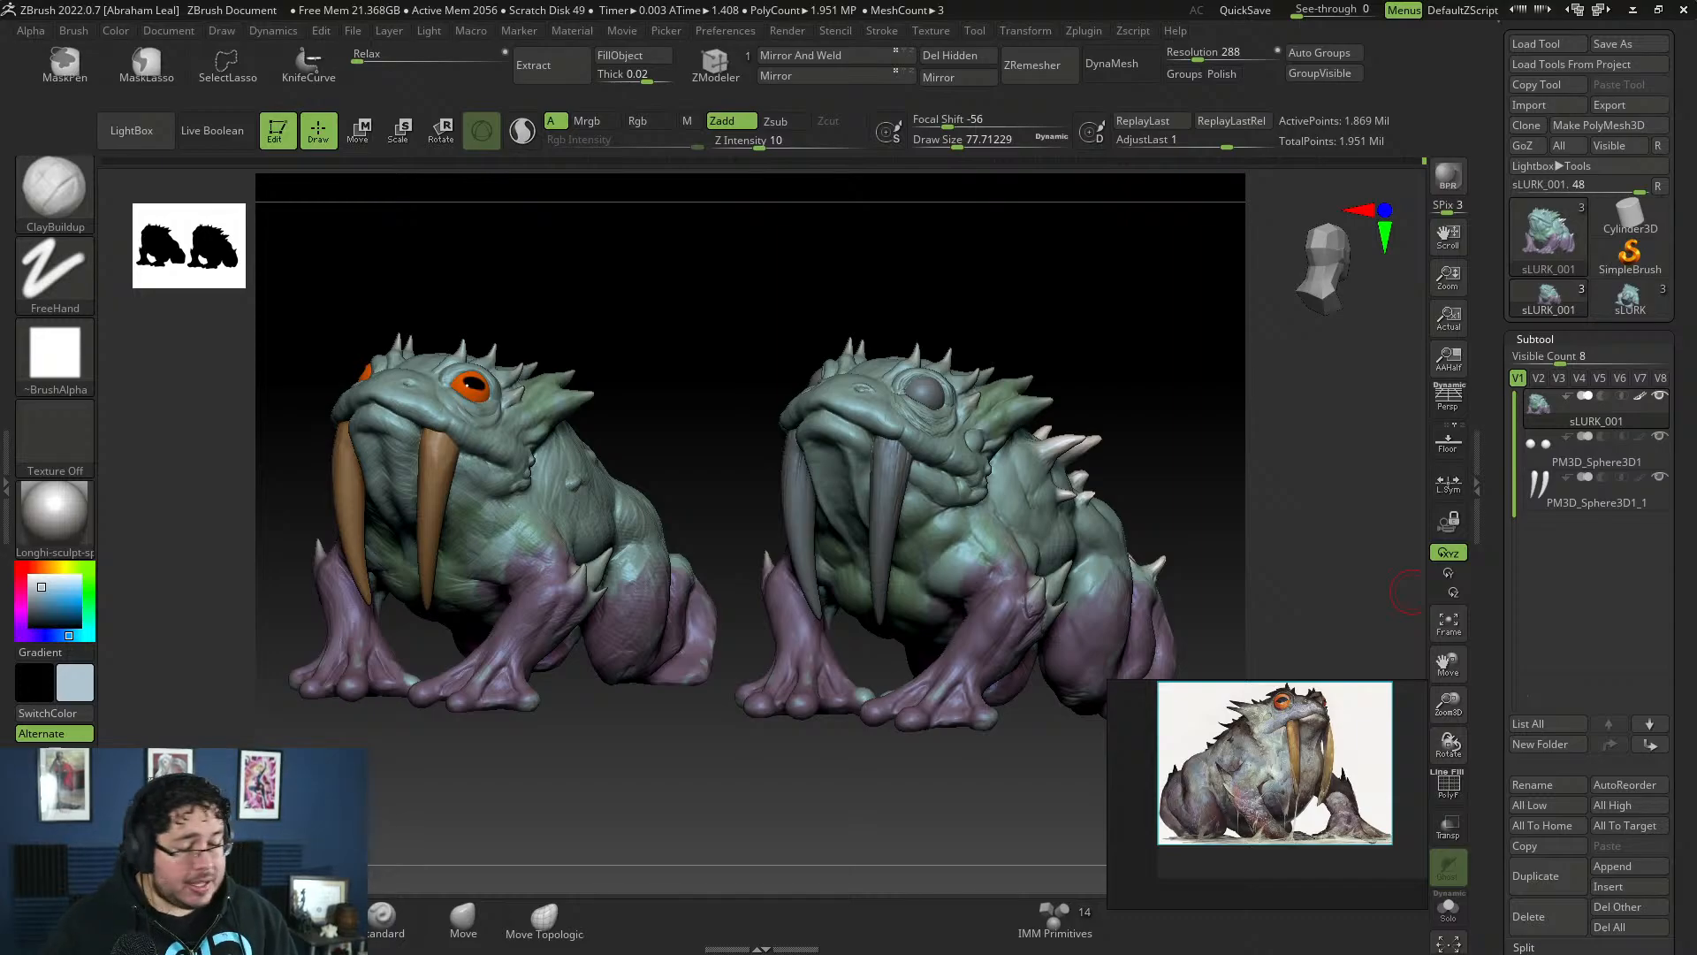
- Turn on the polypaint display of the eye and tusk subtools on the sLURK_001 model
{"action": "mouse_move", "coordinate": [1208, 493]}
{"action": "left_mouse_down"}
{"action": "mouse_move", "coordinate": [1163, 489]}
{"action": "mouse_move", "coordinate": [1197, 454]}
{"action": "mouse_move", "coordinate": [1231, 561]}
{"action": "mouse_move", "coordinate": [1218, 616]}
{"action": "mouse_move", "coordinate": [1213, 557]}
{"action": "mouse_move", "coordinate": [1133, 559]}
{"action": "mouse_move", "coordinate": [1203, 551]}
{"action": "mouse_move", "coordinate": [1208, 530]}
{"action": "mouse_move", "coordinate": [1220, 561]}
{"action": "mouse_move", "coordinate": [1205, 496]}
{"action": "mouse_move", "coordinate": [1171, 504]}
{"action": "mouse_move", "coordinate": [1211, 492]}
{"action": "mouse_move", "coordinate": [1160, 606]}
{"action": "left_mouse_up"}
{"action": "mouse_move", "coordinate": [992, 721]}
{"action": "left_mouse_down"}
{"action": "mouse_move", "coordinate": [1004, 747]}
{"action": "mouse_move", "coordinate": [1167, 539]}
{"action": "mouse_move", "coordinate": [1238, 521]}
{"action": "mouse_move", "coordinate": [1191, 483]}
{"action": "mouse_move", "coordinate": [1197, 504]}
{"action": "mouse_move", "coordinate": [1224, 447]}
{"action": "mouse_move", "coordinate": [1236, 473]}
{"action": "mouse_move", "coordinate": [1208, 459]}
{"action": "mouse_move", "coordinate": [1228, 470]}
{"action": "mouse_move", "coordinate": [1182, 478]}
{"action": "mouse_move", "coordinate": [1205, 462]}
{"action": "mouse_move", "coordinate": [1216, 477]}
{"action": "left_mouse_up"}
{"action": "left_click", "coordinate": [1641, 437]}
{"action": "left_click", "coordinate": [1641, 478]}
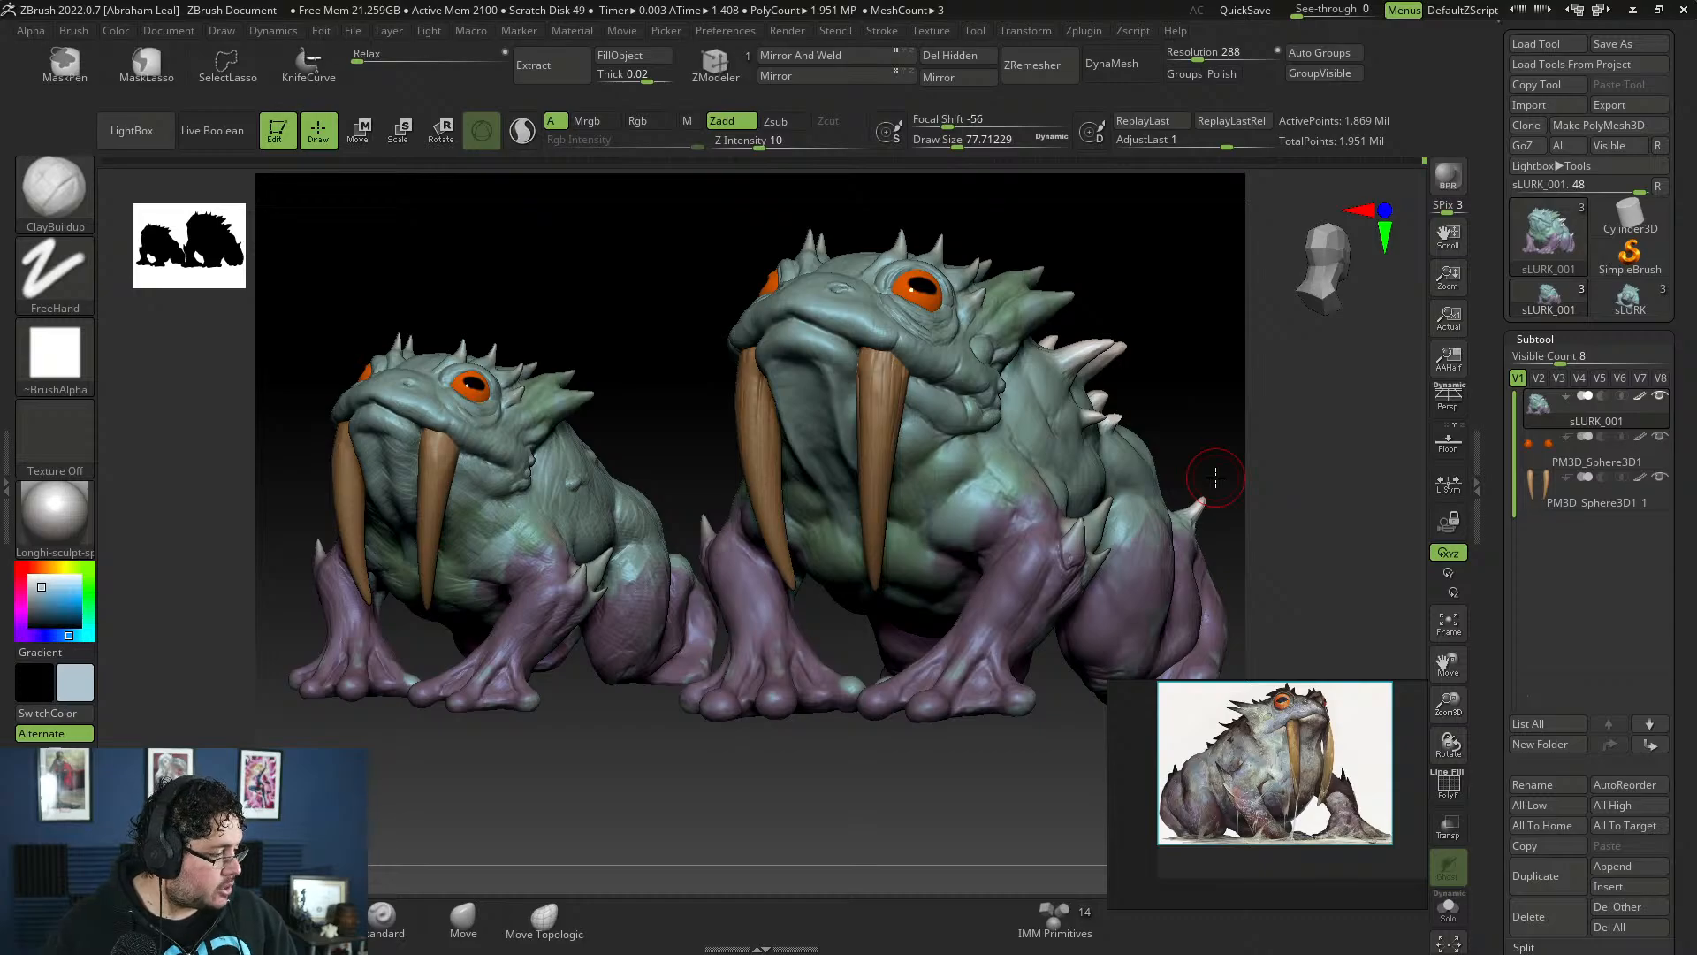